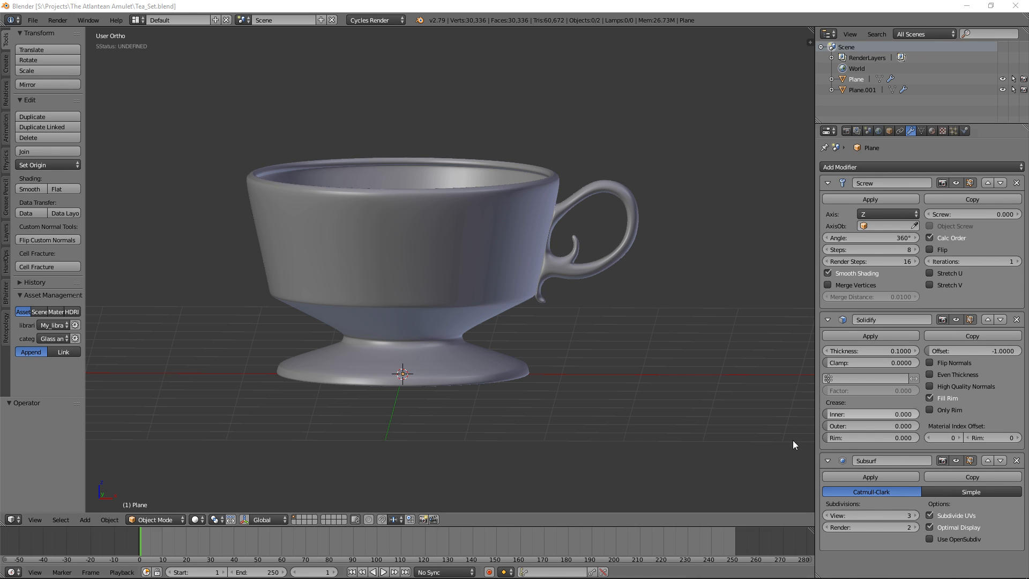
Examine the teacup model from above, from the side and in front view.
{"action": "mouse_move", "coordinate": [651, 577]}
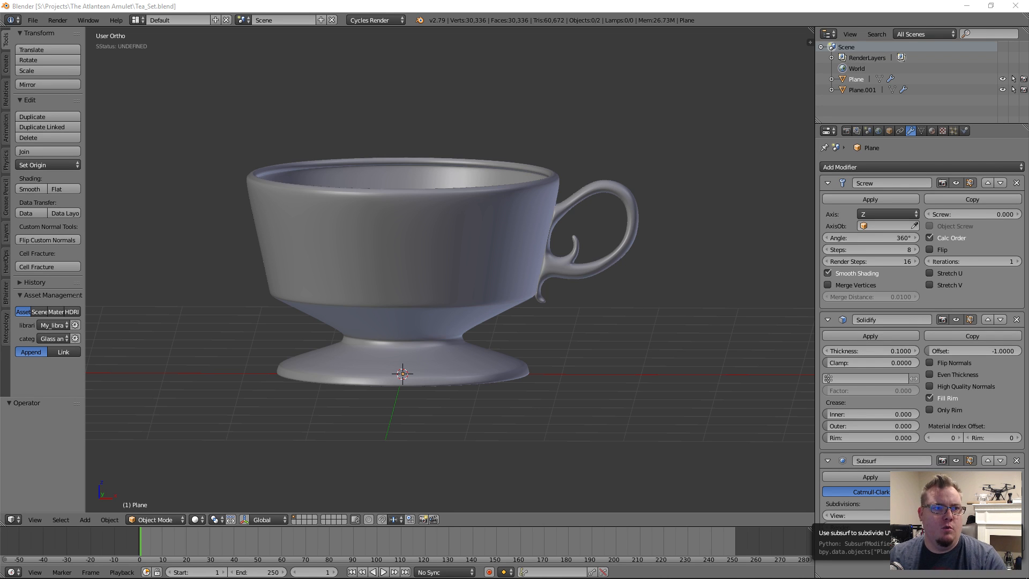
{"action": "middle_click_drag", "start_coordinate": [291, 208], "coordinate": [335, 266]}
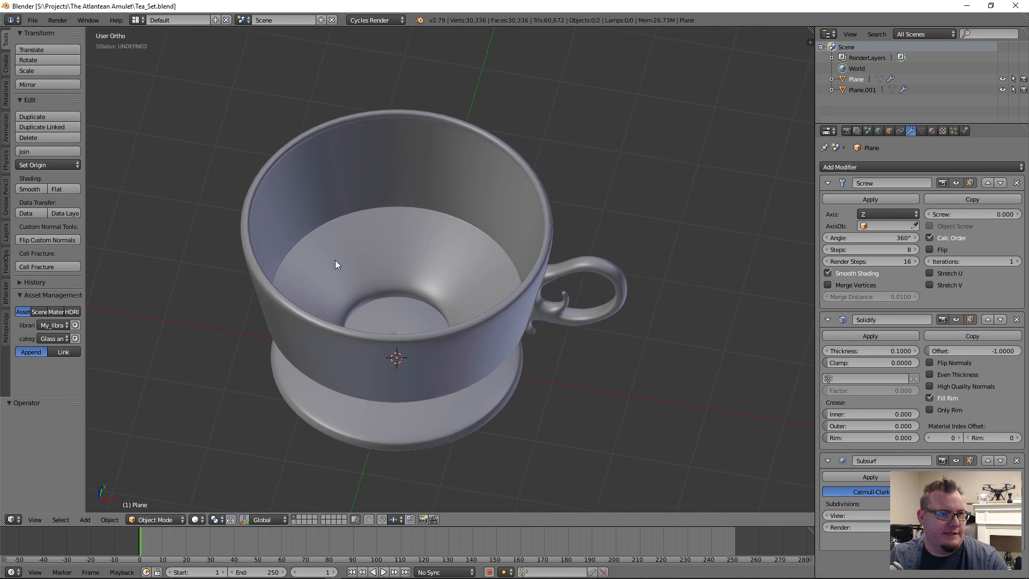
{"action": "middle_click_drag", "start_coordinate": [354, 321], "coordinate": [381, 301]}
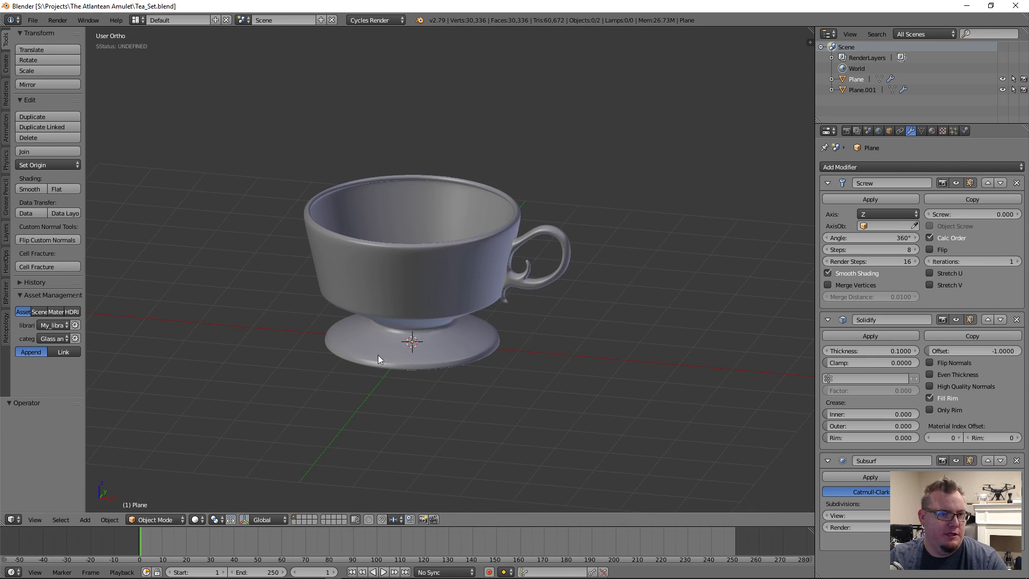
{"action": "scroll", "coordinate": [370, 352], "scroll_direction": "up", "scroll_amount": 2}
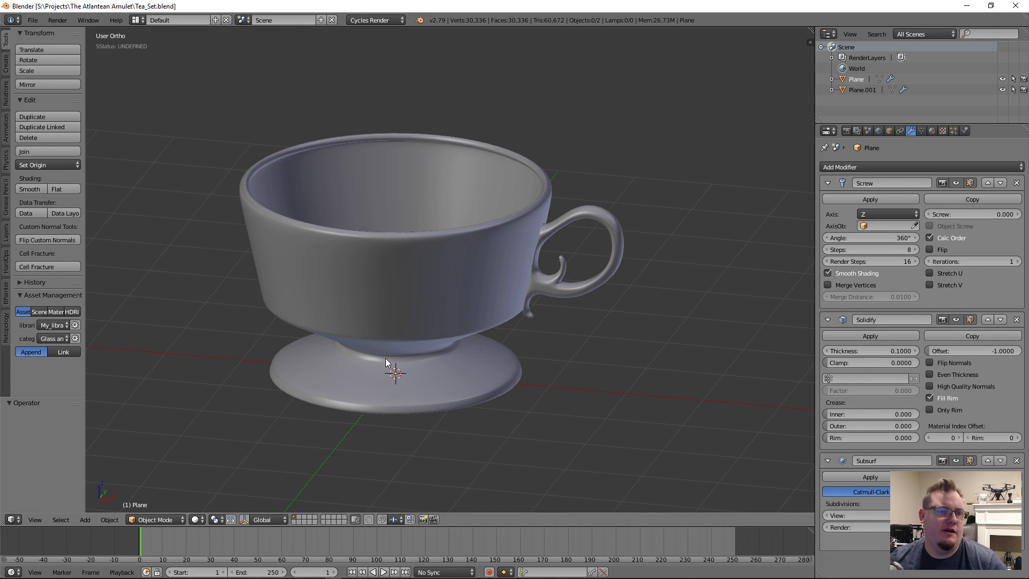
{"action": "middle_click_drag", "start_coordinate": [408, 317], "coordinate": [447, 299]}
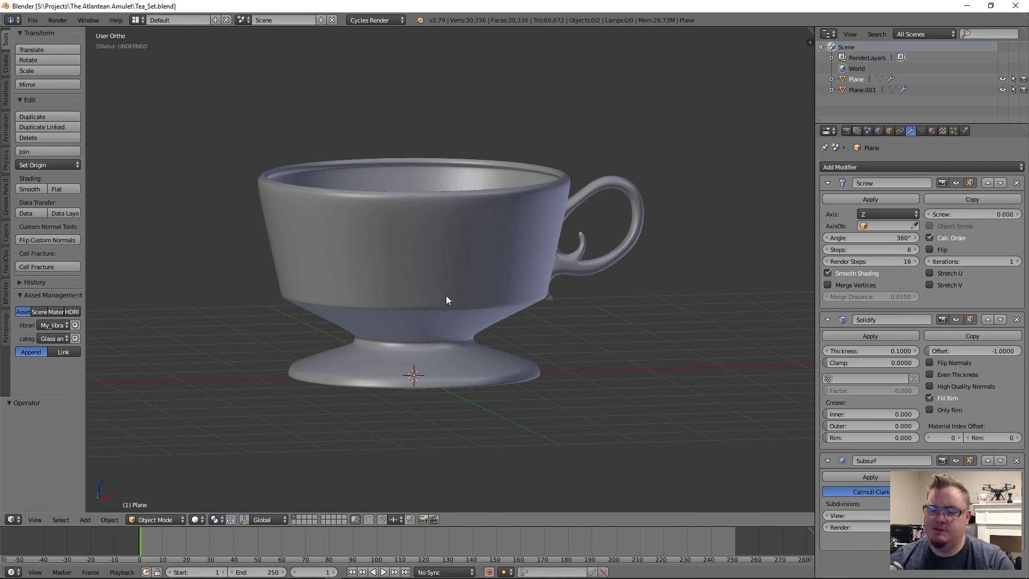
{"action": "key", "text": "KP_1"}
{"action": "scroll", "coordinate": [427, 241], "scroll_direction": "up", "scroll_amount": 2}
{"action": "middle_click_drag", "start_coordinate": [428, 246], "coordinate": [436, 271], "text": "shift"}
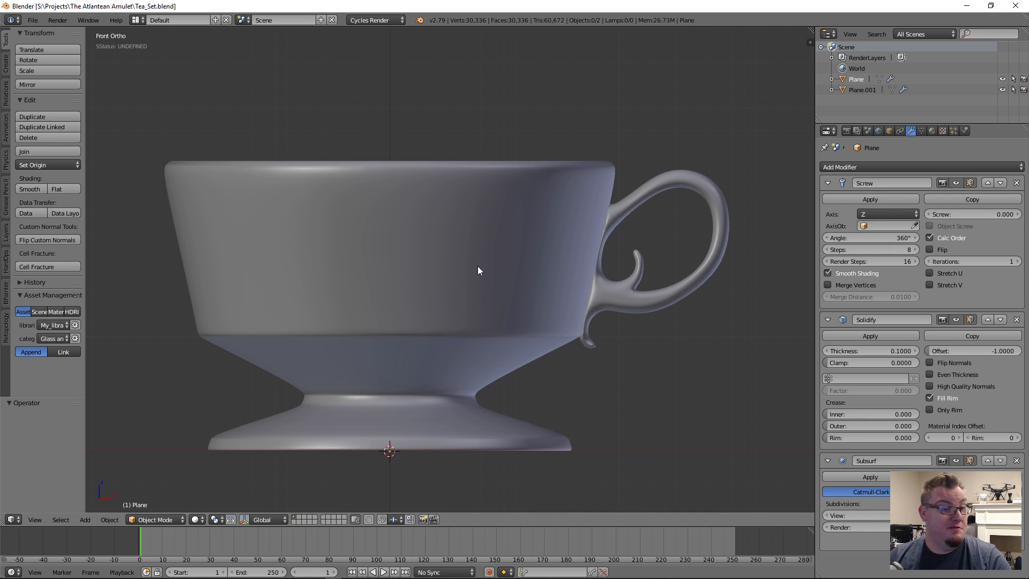
Select the cup handle and inspect where it joins the cup's rim and wall.
{"action": "right_click", "coordinate": [700, 283]}
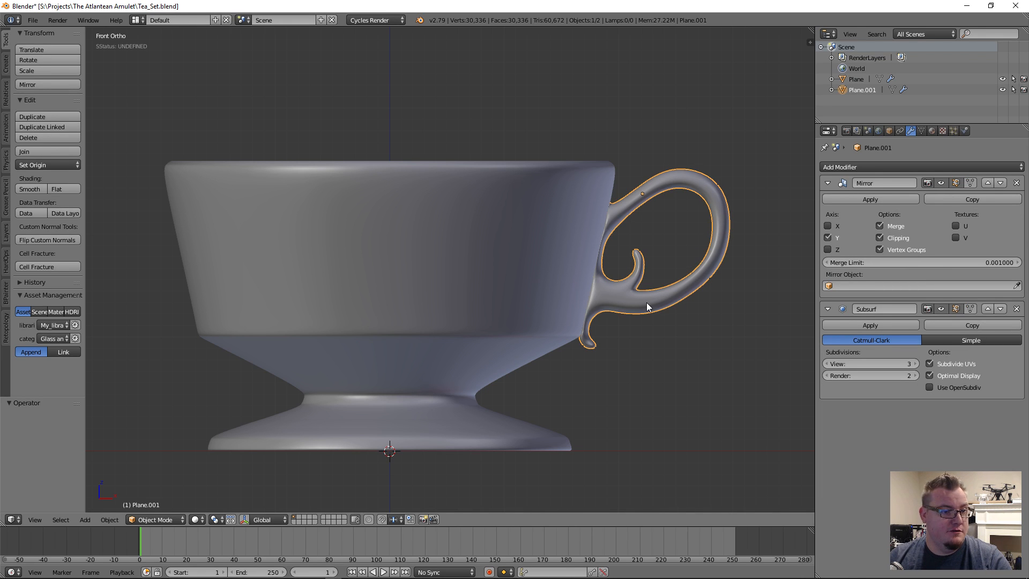
{"action": "middle_click_drag", "start_coordinate": [647, 306], "coordinate": [584, 333]}
{"action": "scroll", "coordinate": [590, 300], "scroll_direction": "up", "scroll_amount": 5}
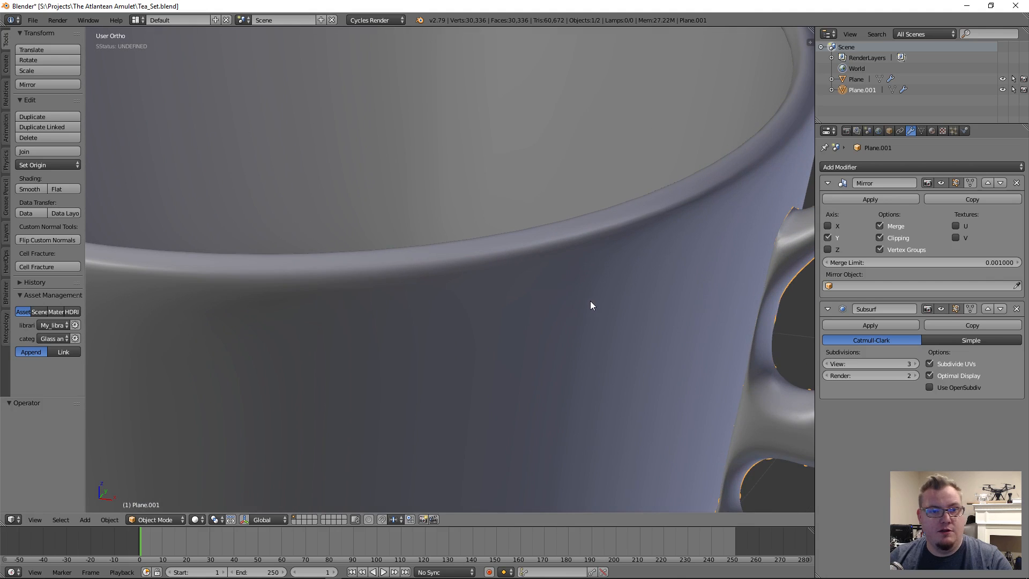
{"action": "middle_click_drag", "start_coordinate": [761, 281], "coordinate": [523, 318], "text": "shift"}
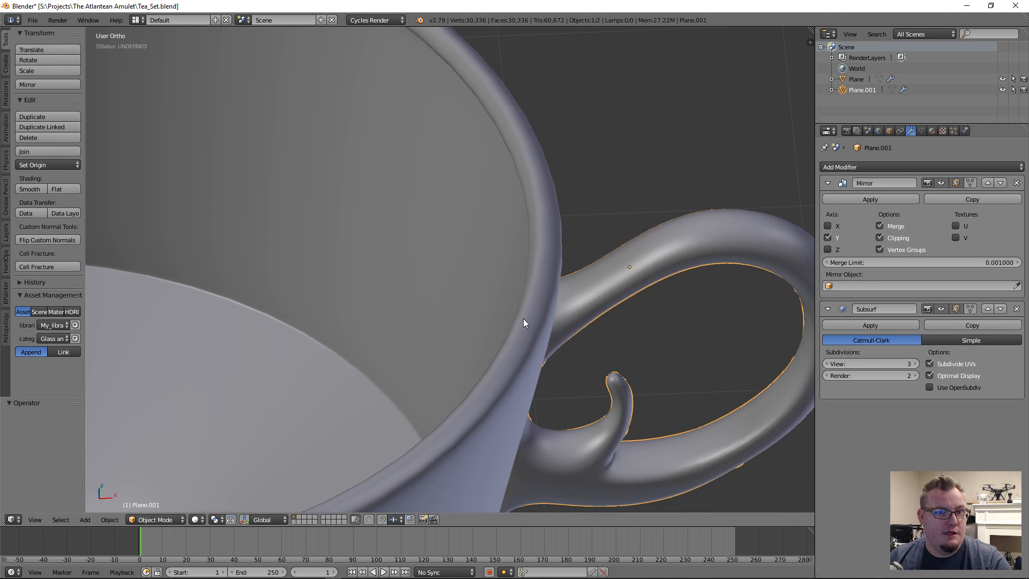
{"action": "scroll", "coordinate": [523, 319], "scroll_direction": "down", "scroll_amount": 7}
{"action": "middle_click_drag", "start_coordinate": [473, 339], "coordinate": [449, 296]}
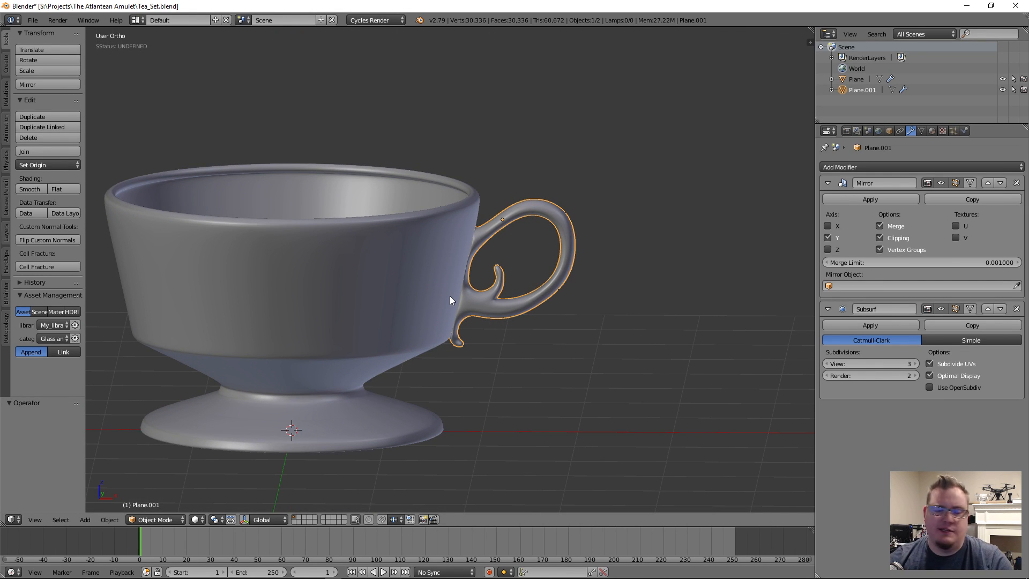
In front view, move the edge loop at the handle's upper outer corner about 0.2 up and 0.04 outward, returning to Object Mode.
{"action": "key", "text": "KP_1"}
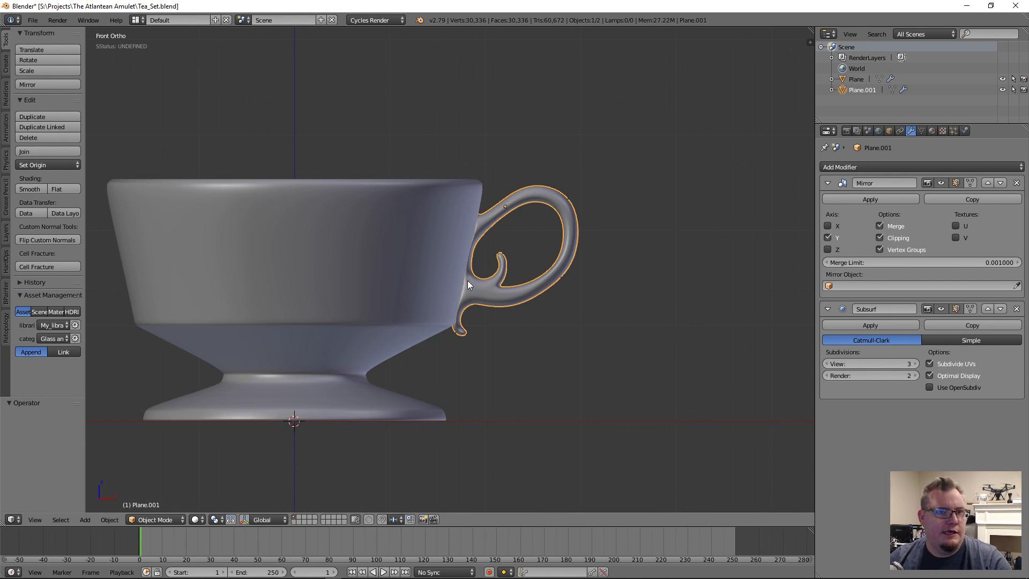
{"action": "key", "text": "Tab"}
{"action": "scroll", "coordinate": [456, 292], "scroll_direction": "up", "scroll_amount": 5}
{"action": "middle_click_drag", "start_coordinate": [571, 214], "coordinate": [386, 319], "text": "shift"}
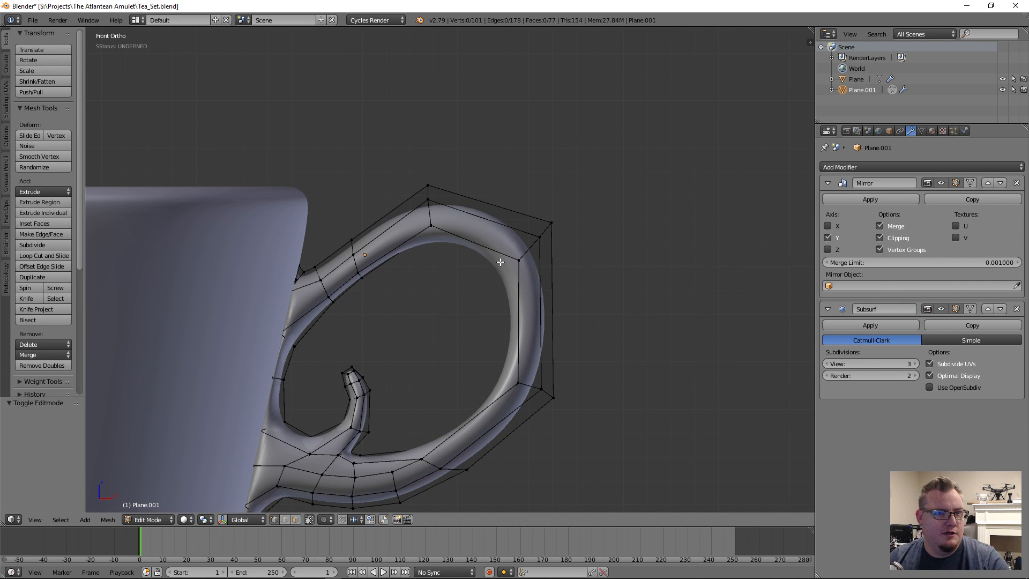
{"action": "right_click", "coordinate": [537, 242], "text": "alt"}
{"action": "key", "text": "g"}
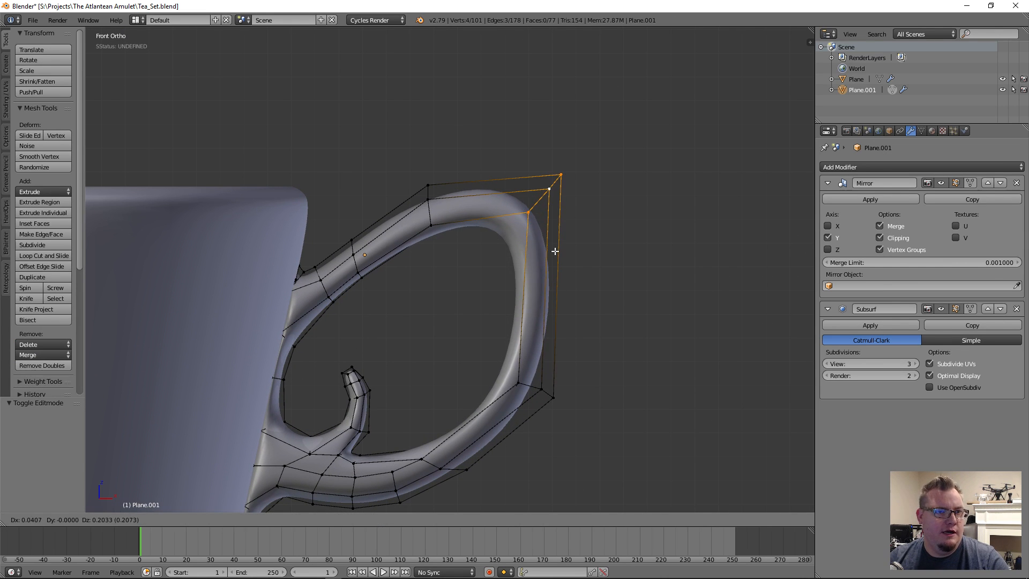
{"action": "left_click", "coordinate": [554, 280]}
{"action": "key", "text": "a"}
{"action": "scroll", "coordinate": [524, 374], "scroll_direction": "up", "scroll_amount": 5}
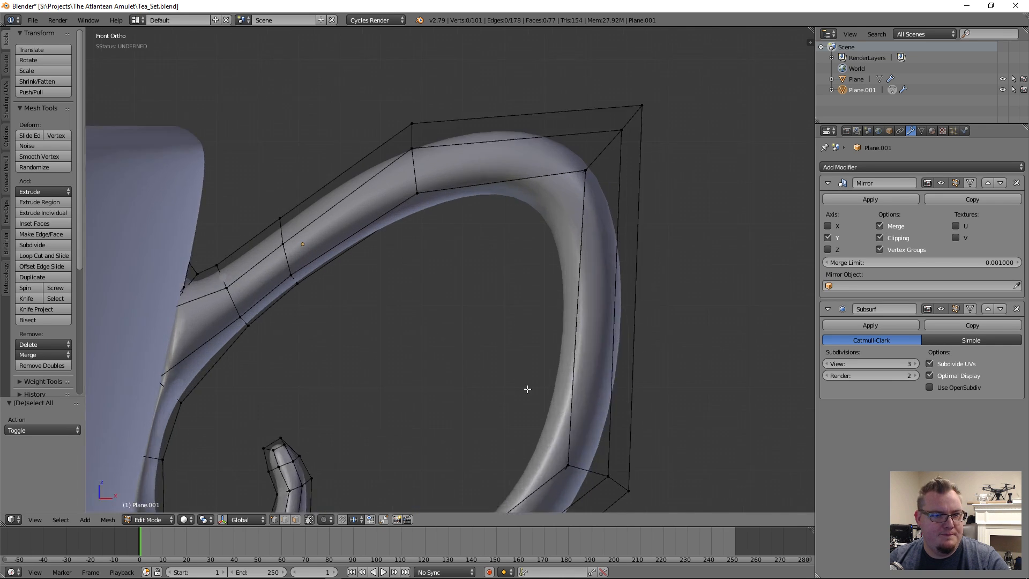
{"action": "scroll", "coordinate": [514, 284], "scroll_direction": "down", "scroll_amount": 3}
{"action": "key", "text": "Tab"}
{"action": "scroll", "coordinate": [484, 285], "scroll_direction": "down", "scroll_amount": 3}
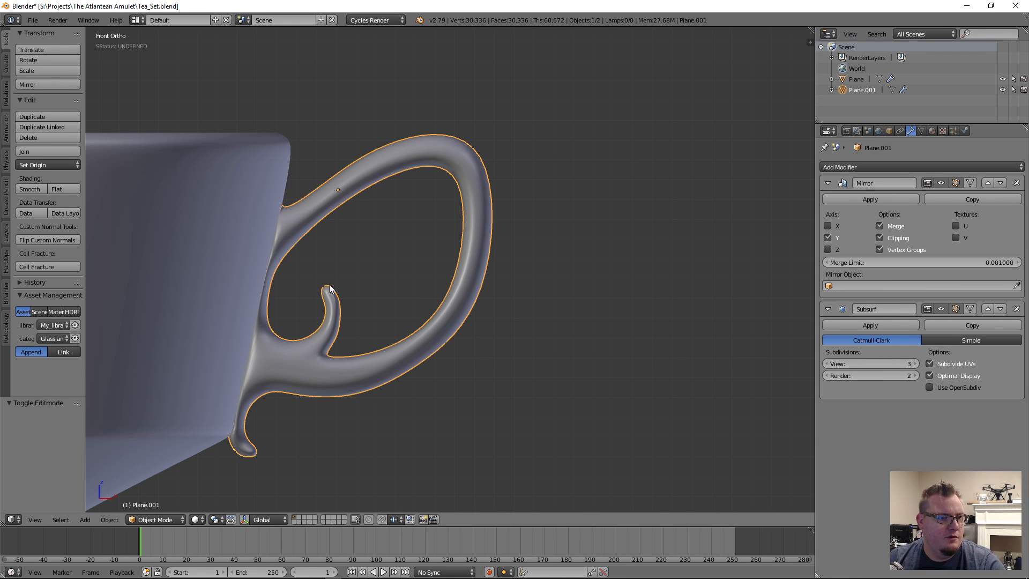
{"action": "scroll", "coordinate": [370, 292], "scroll_direction": "down", "scroll_amount": 3}
{"action": "scroll", "coordinate": [370, 294], "scroll_direction": "down", "scroll_amount": 1}
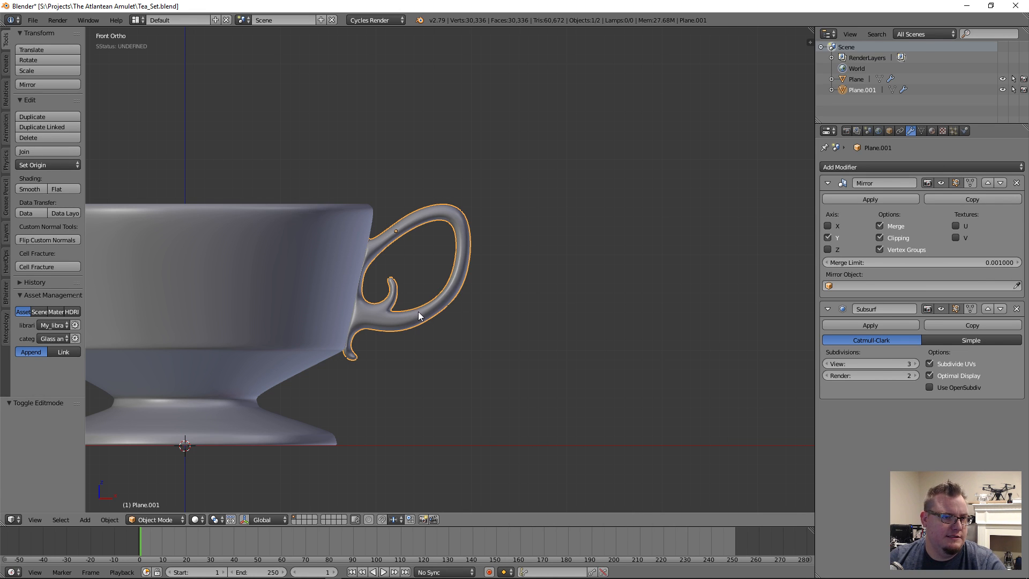
In Edit Mode, move the edge loop at the handle's lower outer bend up and slightly outward.
{"action": "key", "text": "Tab"}
{"action": "key", "text": "a"}
{"action": "scroll", "coordinate": [461, 310], "scroll_direction": "up", "scroll_amount": 5}
{"action": "right_click", "coordinate": [475, 308], "text": "alt"}
{"action": "key", "text": "g"}
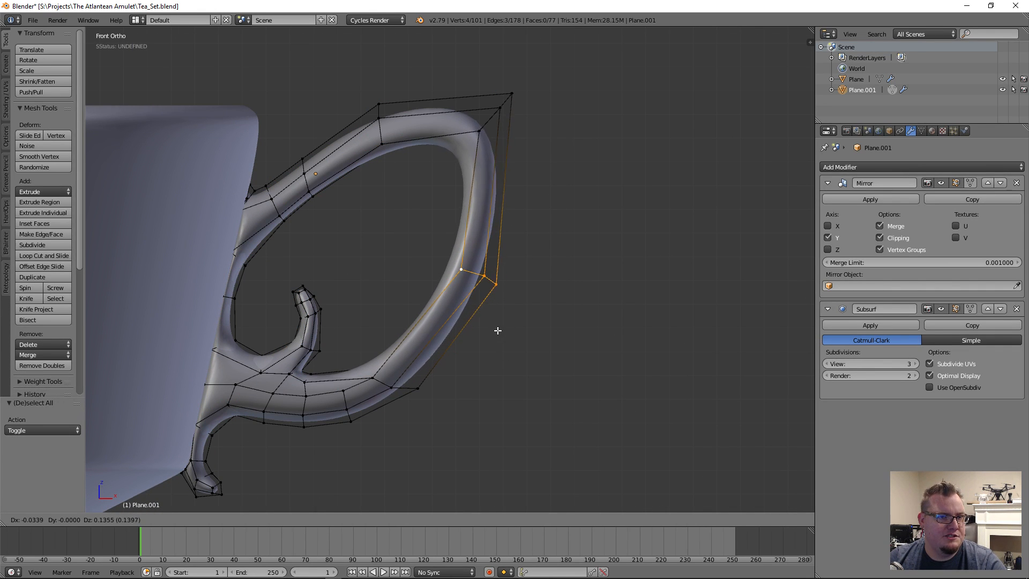
{"action": "left_click", "coordinate": [508, 323]}
Move the full edge loop on the handle's lower curve 0.093 in X and 0.104 in Z.
{"action": "right_click", "coordinate": [375, 382], "text": "alt"}
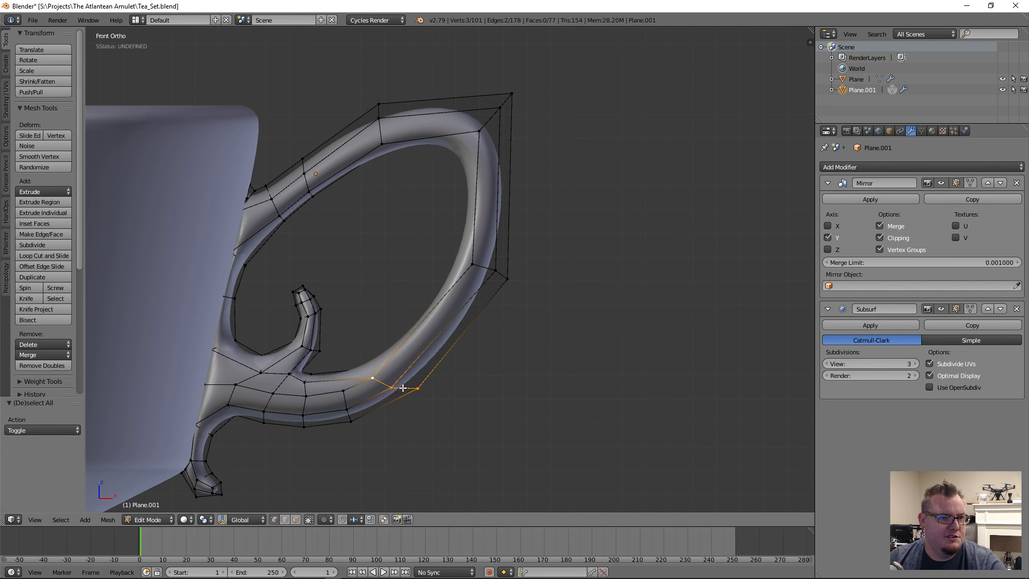
{"action": "key", "text": "g"}
{"action": "right_click", "coordinate": [417, 379]}
{"action": "key", "text": "z"}
{"action": "right_click", "coordinate": [372, 375], "text": "alt"}
{"action": "key", "text": "g"}
{"action": "left_click", "coordinate": [443, 367]}
{"action": "key", "text": "z"}
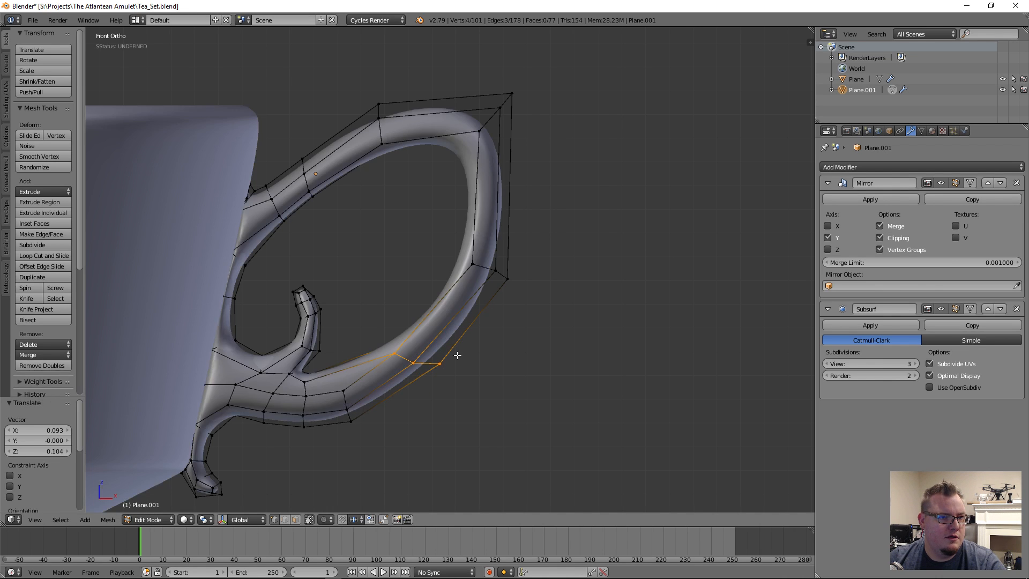
Shift the edge loop midway along the handle's upper arm outward toward the top bend.
{"action": "scroll", "coordinate": [456, 355], "scroll_direction": "down", "scroll_amount": 4}
{"action": "scroll", "coordinate": [409, 271], "scroll_direction": "down", "scroll_amount": 3}
{"action": "scroll", "coordinate": [402, 250], "scroll_direction": "up", "scroll_amount": 8}
{"action": "key", "text": "a"}
{"action": "right_click", "coordinate": [324, 301], "text": "alt"}
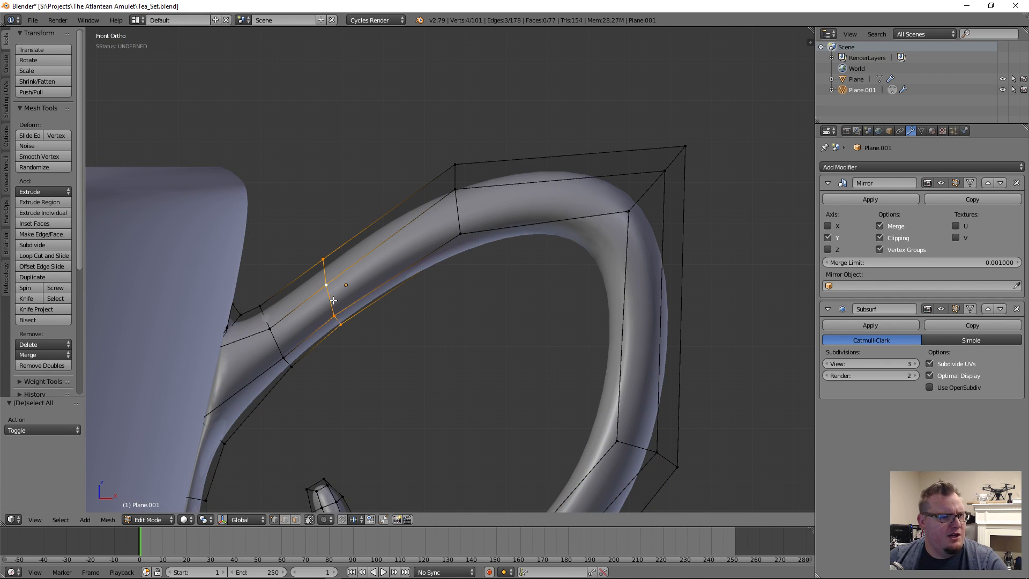
{"action": "key", "text": "g"}
{"action": "left_click", "coordinate": [416, 323]}
{"action": "key", "text": "a"}
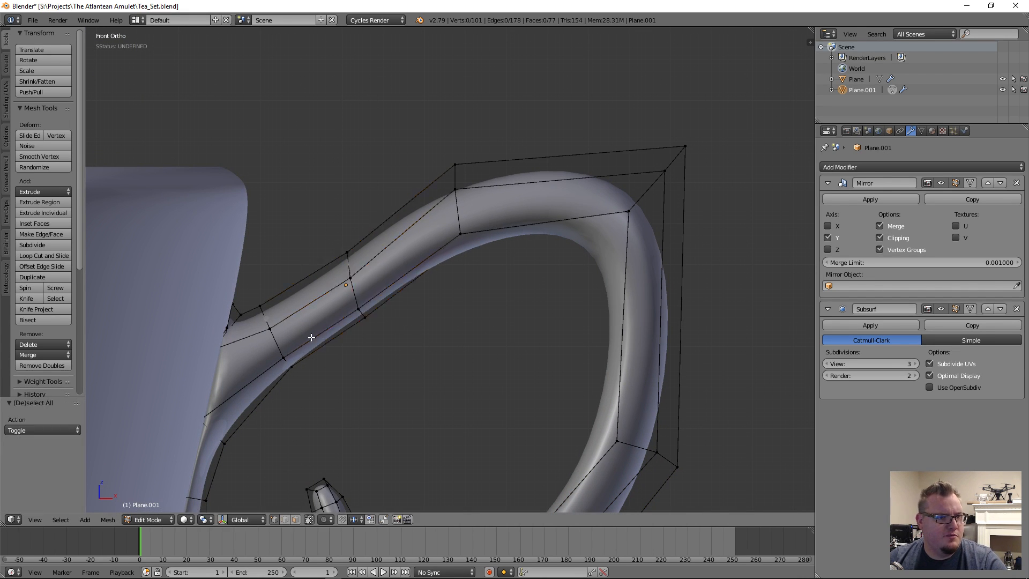
Move the edge loop beside the handle's upper cup joint 0.012 in X and -0.034 in Z.
{"action": "right_click", "coordinate": [280, 339], "text": "alt"}
{"action": "key", "text": "g"}
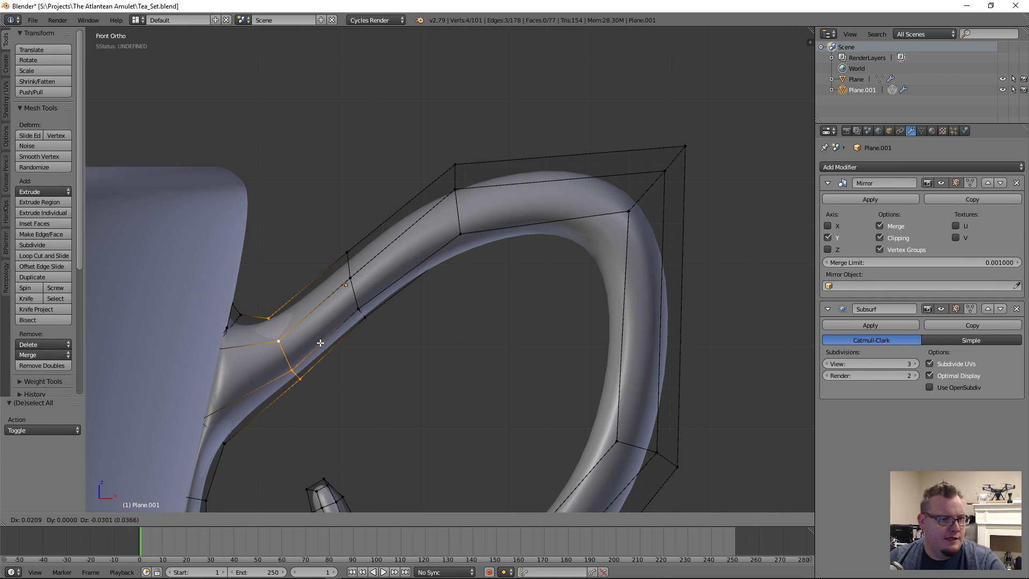
{"action": "left_click", "coordinate": [316, 344]}
{"action": "scroll", "coordinate": [267, 363], "scroll_direction": "down", "scroll_amount": 2}
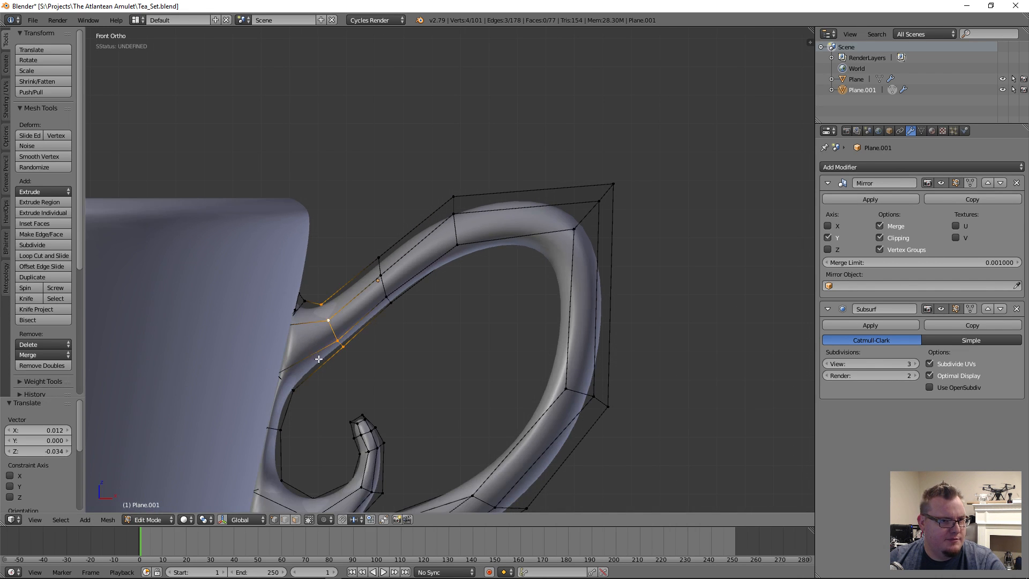
In wireframe, select the two side vertices of the handle's upper joint and move them 0.016 in X and -0.006 in Z.
{"action": "key", "text": "z"}
{"action": "mouse_move", "coordinate": [317, 349]}
{"action": "middle_mouse_down"}
{"action": "mouse_move", "coordinate": [280, 374]}
{"action": "mouse_move", "coordinate": [345, 259]}
{"action": "middle_mouse_up"}
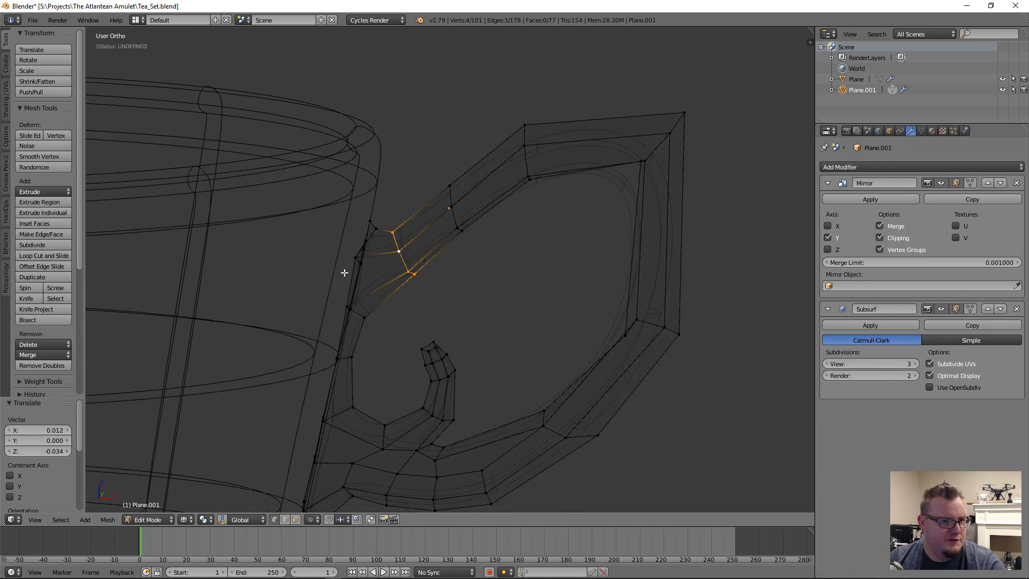
{"action": "scroll", "coordinate": [345, 259], "scroll_direction": "up", "scroll_amount": 6}
{"action": "key", "text": "a"}
{"action": "key", "text": "b"}
{"action": "left_click_drag", "start_coordinate": [152, 214], "coordinate": [181, 251]}
{"action": "scroll", "coordinate": [168, 346], "scroll_direction": "down", "scroll_amount": 1}
{"action": "key", "text": "b"}
{"action": "left_click_drag", "start_coordinate": [169, 349], "coordinate": [194, 367]}
{"action": "middle_click_drag", "start_coordinate": [195, 363], "coordinate": [328, 338]}
{"action": "key", "text": "KP_1"}
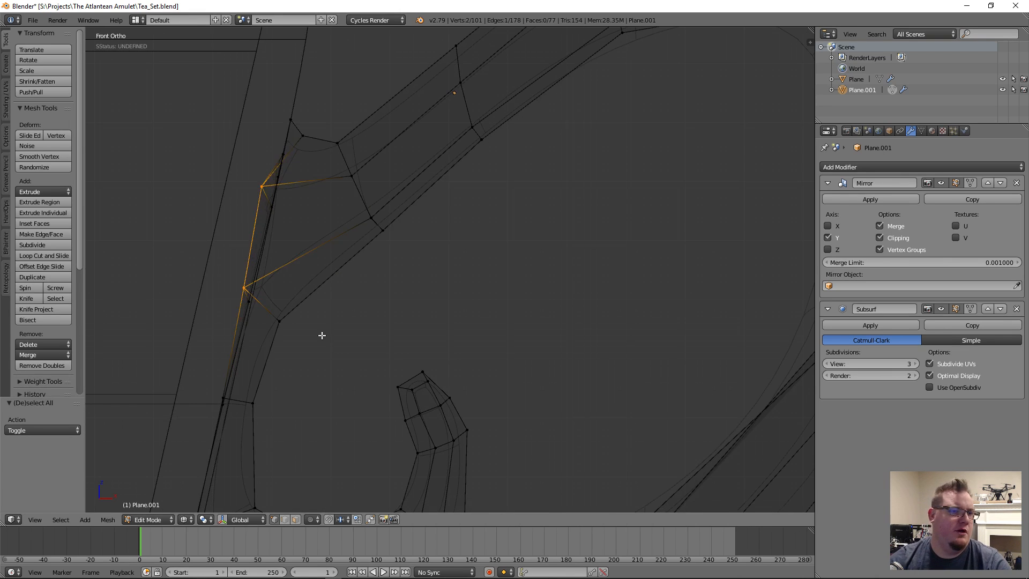
{"action": "key", "text": "g"}
{"action": "left_click", "coordinate": [417, 256]}
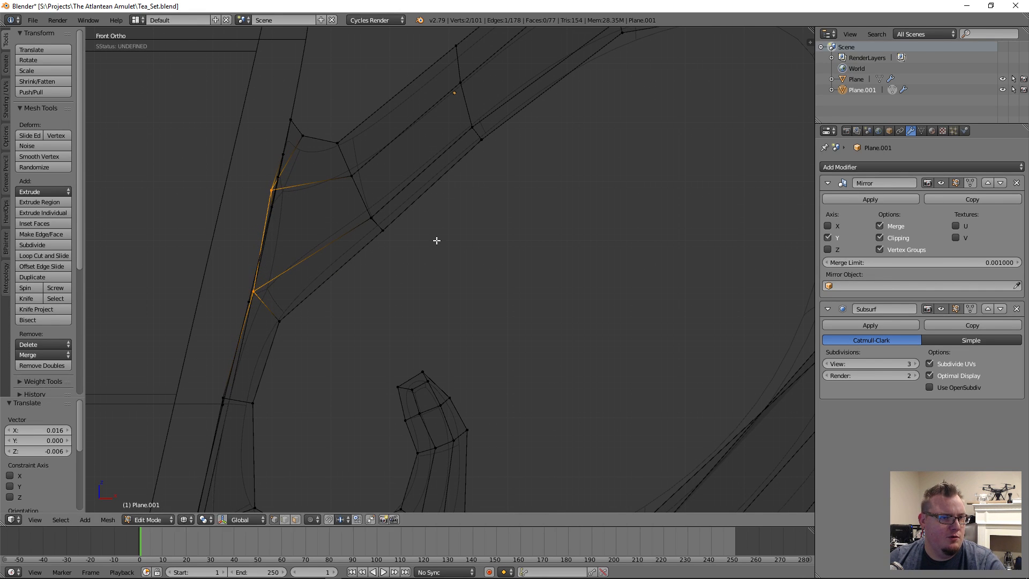
Align the two upper-joint vertices with the cup wall by rotating 4.09°, nudging outward, and rotating -0.672°.
{"action": "key", "text": "r"}
{"action": "left_click", "coordinate": [449, 255]}
{"action": "key", "text": "g"}
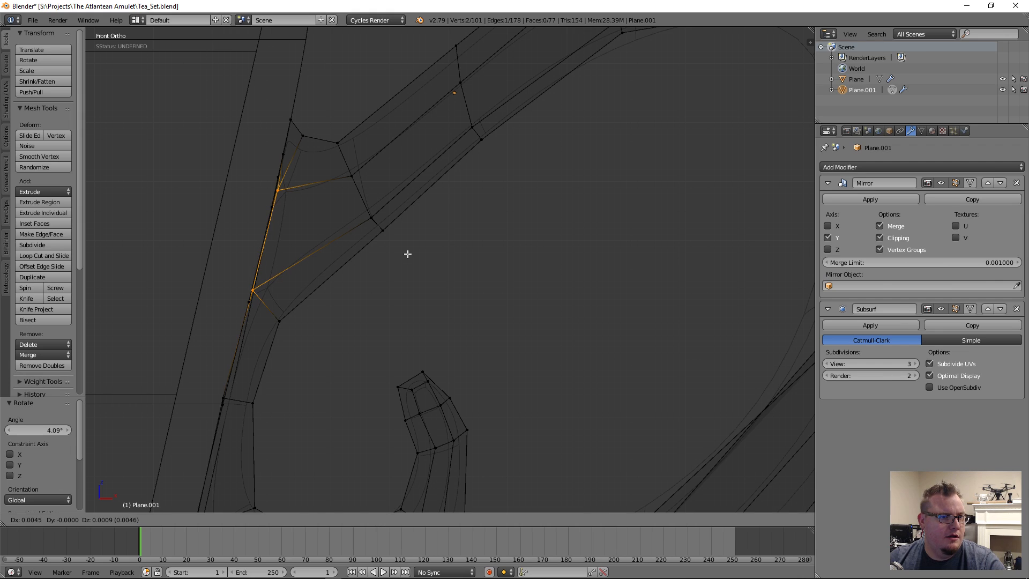
{"action": "left_click", "coordinate": [407, 254]}
{"action": "key", "text": "r"}
{"action": "left_click", "coordinate": [435, 280]}
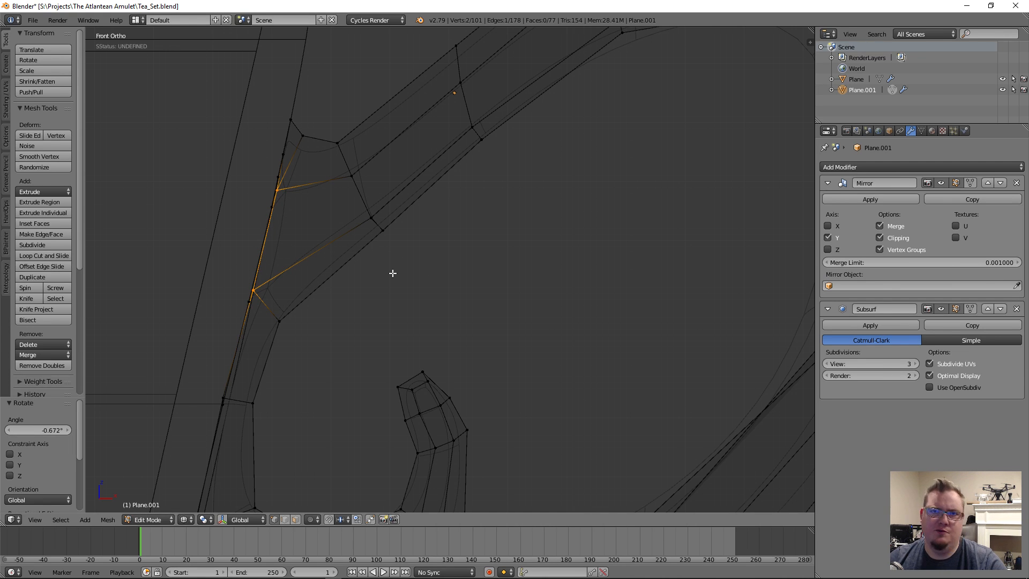
Nudge the single wall-side vertex below the handle's upper joint slightly outward and clear the selection.
{"action": "right_click", "coordinate": [222, 398]}
{"action": "key", "text": "g"}
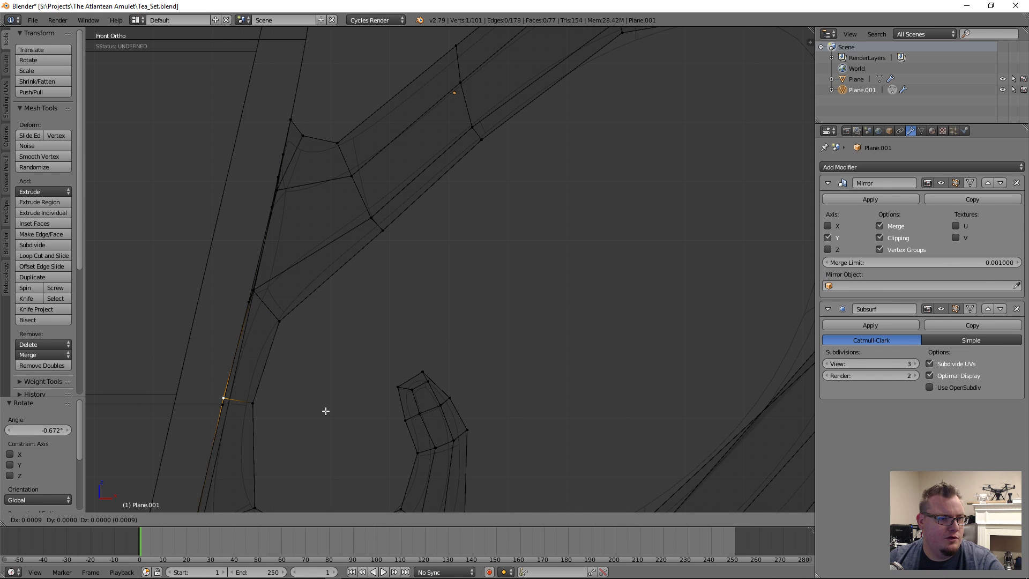
{"action": "left_click", "coordinate": [326, 413]}
{"action": "scroll", "coordinate": [336, 326], "scroll_direction": "down", "scroll_amount": 6}
{"action": "key", "text": "a"}
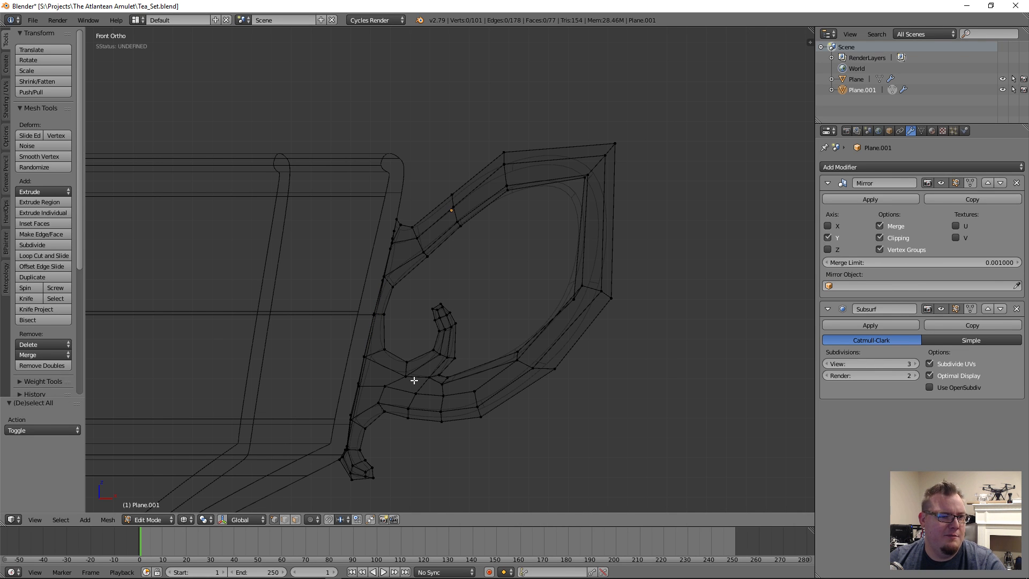
Move the wall-side vertex above the handle's bottom curl up beside its neighbouring vertices.
{"action": "scroll", "coordinate": [413, 379], "scroll_direction": "up", "scroll_amount": 6}
{"action": "scroll", "coordinate": [436, 230], "scroll_direction": "up", "scroll_amount": 4}
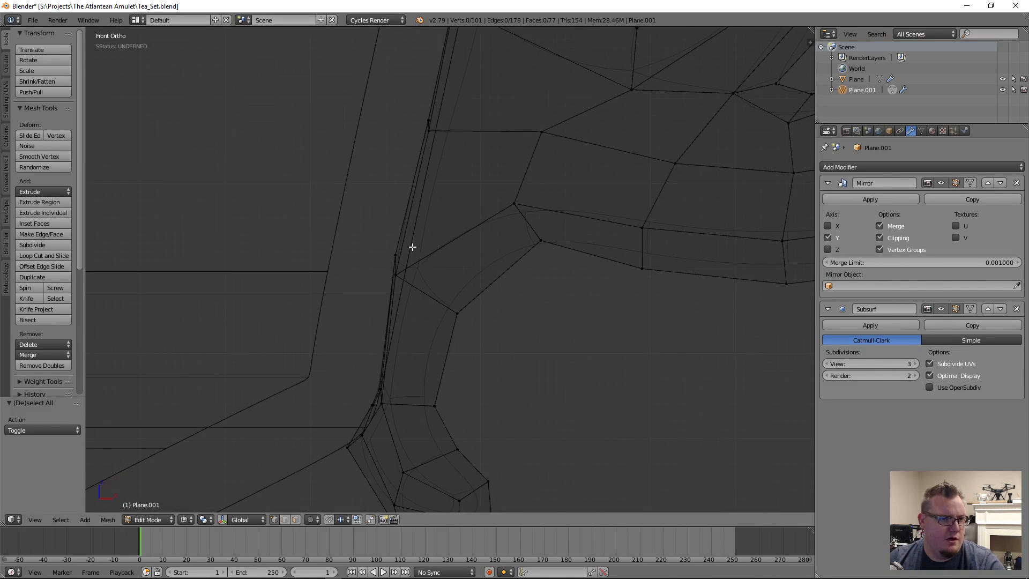
{"action": "right_click", "coordinate": [357, 279]}
{"action": "key", "text": "g"}
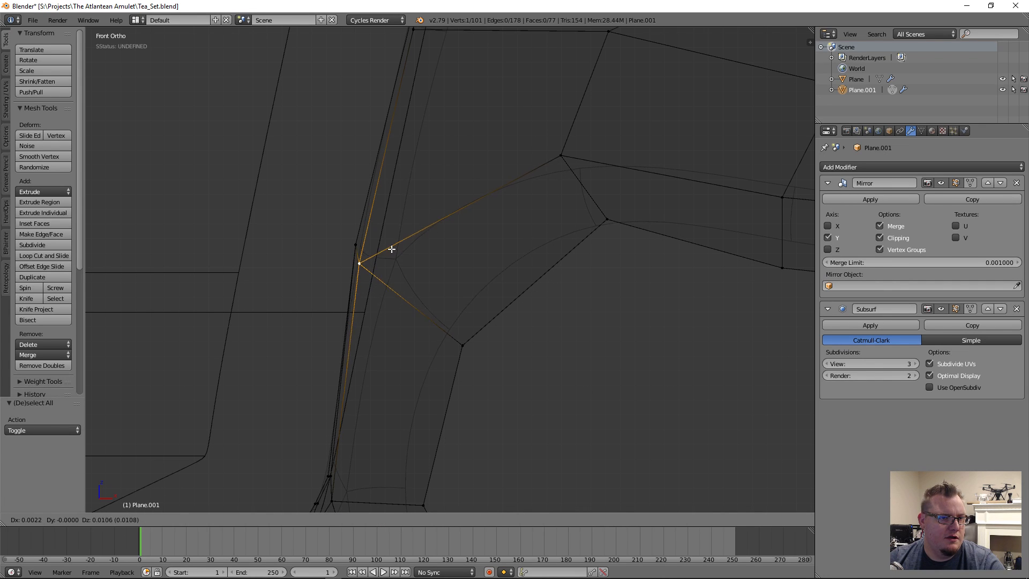
{"action": "left_click", "coordinate": [393, 236]}
Box-select the vertex cluster above the bottom curl and move it 0.010 in X and -0.001 in Z onto the cup wall.
{"action": "key", "text": "a"}
{"action": "key", "text": "b"}
{"action": "left_click_drag", "start_coordinate": [336, 225], "coordinate": [402, 269]}
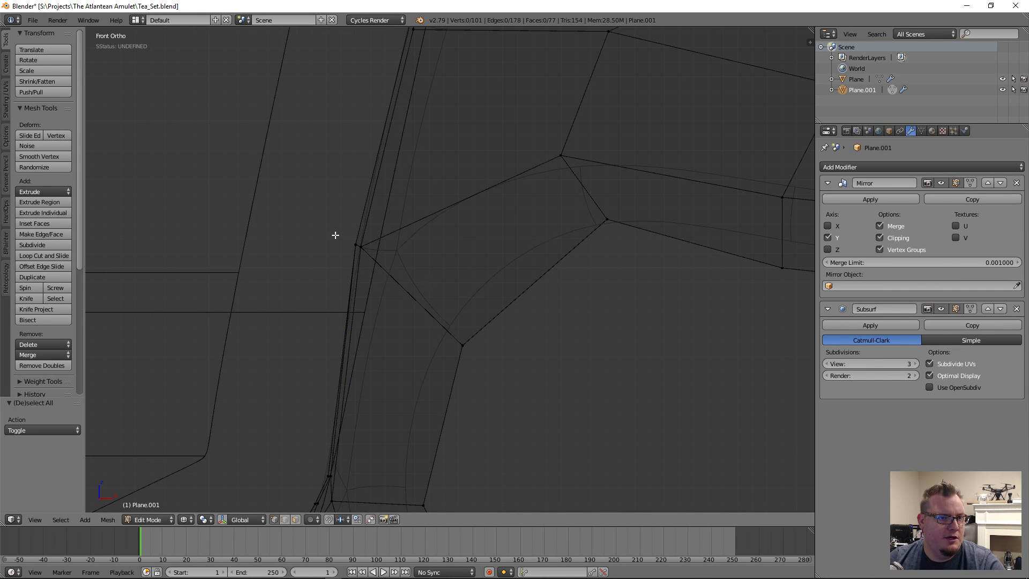
{"action": "key", "text": "z"}
{"action": "key", "text": "z"}
{"action": "key", "text": "g"}
{"action": "left_click", "coordinate": [403, 256]}
{"action": "key", "text": "z"}
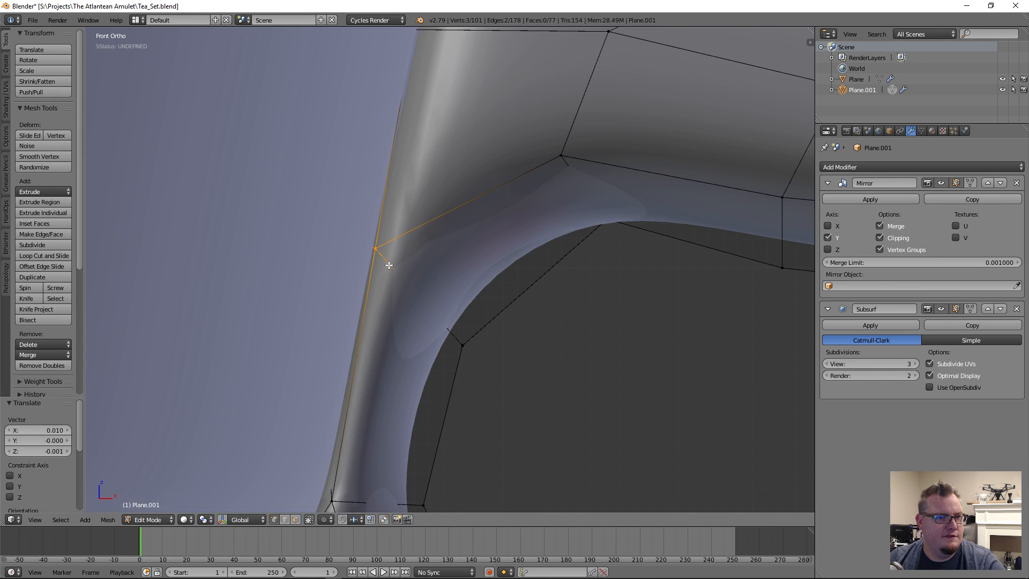
Box-select the wall-side vertices at the middle of the handle's lower joint and move them 0.011 in X and -0.002 in Z.
{"action": "scroll", "coordinate": [403, 256], "scroll_direction": "down", "scroll_amount": 5}
{"action": "key", "text": "z"}
{"action": "key", "text": "a"}
{"action": "key", "text": "b"}
{"action": "left_click_drag", "start_coordinate": [416, 177], "coordinate": [443, 195]}
{"action": "key", "text": "g"}
{"action": "left_click", "coordinate": [451, 197]}
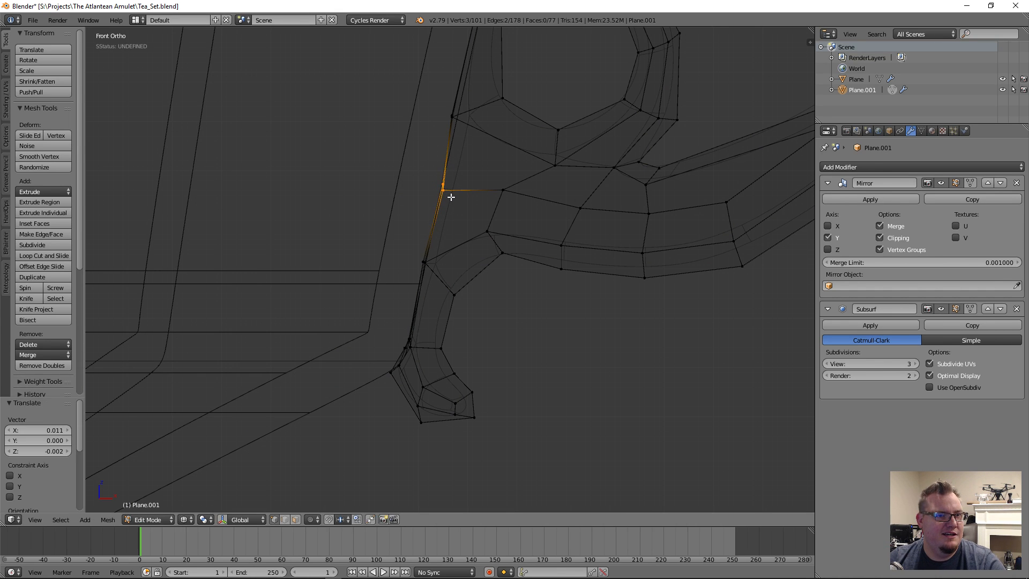
Move the wall-side vertex at the middle of the lower joint about 0.011 up in Z, close to its neighbour.
{"action": "key", "text": "z"}
{"action": "scroll", "coordinate": [448, 198], "scroll_direction": "up", "scroll_amount": 4}
{"action": "scroll", "coordinate": [401, 307], "scroll_direction": "up", "scroll_amount": 2}
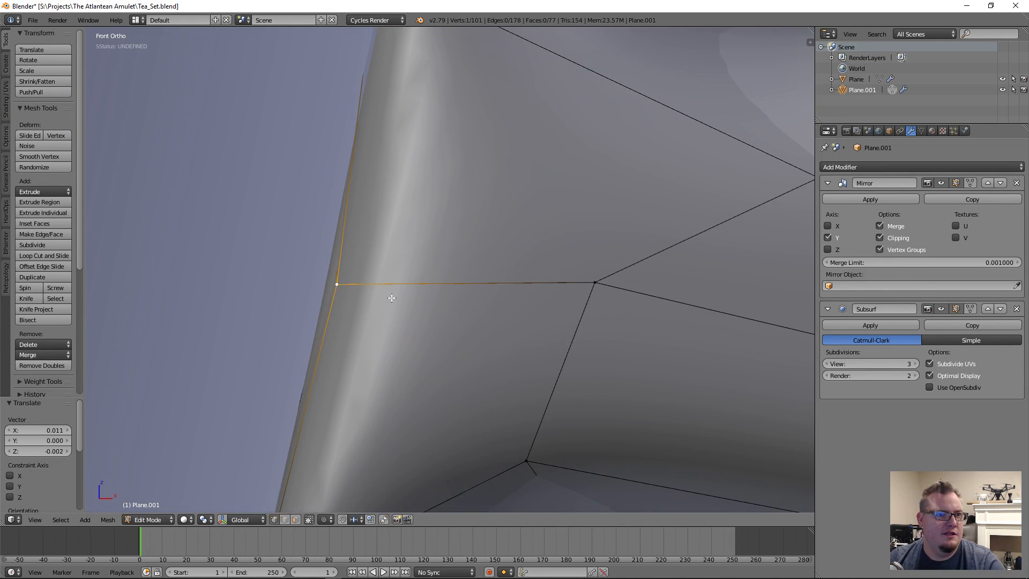
{"action": "key", "text": "z"}
{"action": "key", "text": "g"}
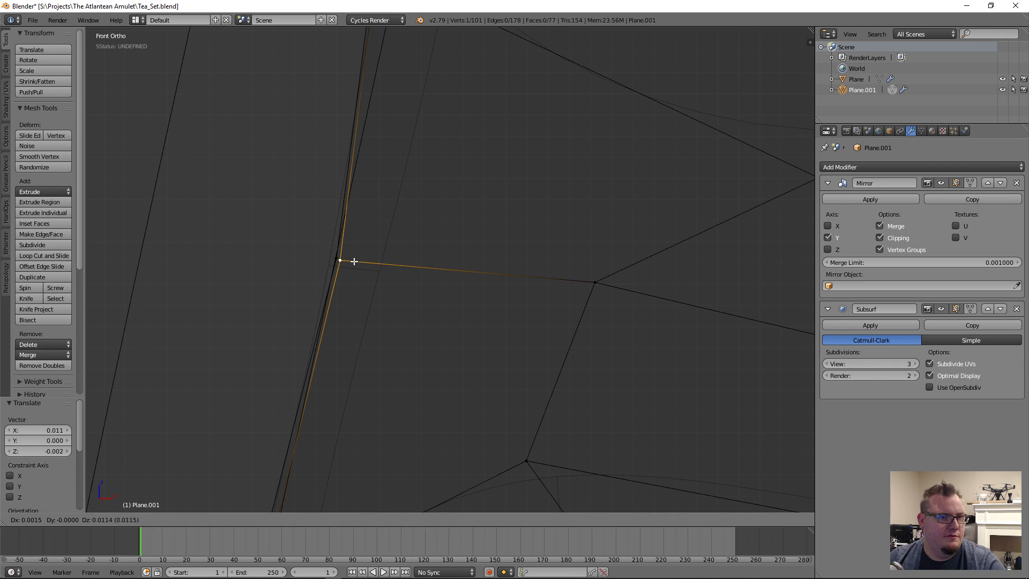
{"action": "left_click", "coordinate": [354, 261]}
Box-select both adjacent wall-side vertices at the middle of the lower joint and nudge them slightly together.
{"action": "key", "text": "a"}
{"action": "key", "text": "b"}
{"action": "left_click_drag", "start_coordinate": [325, 251], "coordinate": [363, 275]}
{"action": "key", "text": "g"}
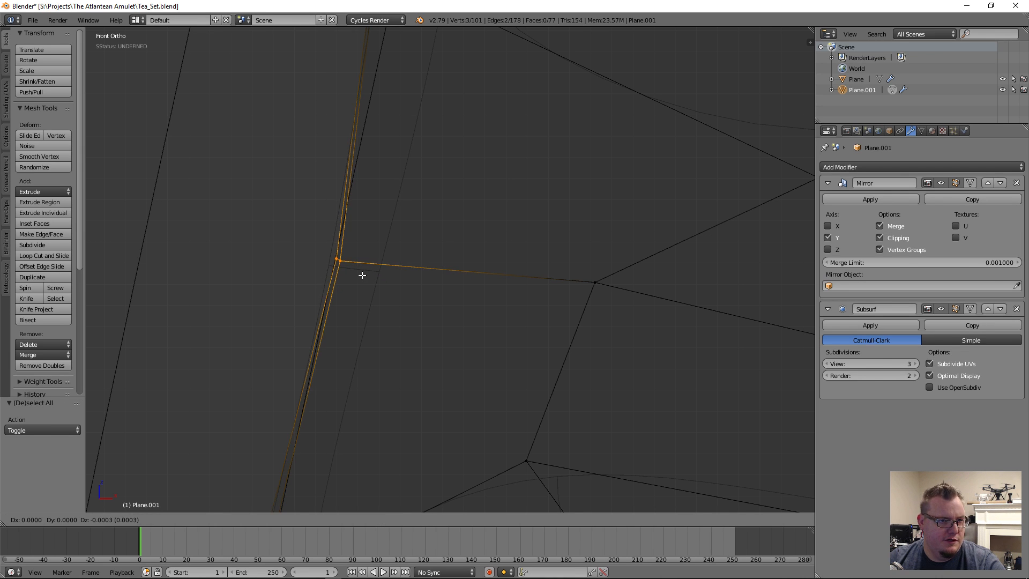
{"action": "left_click", "coordinate": [363, 273]}
Box-select the wall-side vertex pair at the upper edge of the lower joint and move it slightly outward onto the cup wall.
{"action": "scroll", "coordinate": [372, 253], "scroll_direction": "down", "scroll_amount": 5}
{"action": "middle_click_drag", "start_coordinate": [400, 196], "coordinate": [409, 299], "text": "shift"}
{"action": "scroll", "coordinate": [387, 257], "scroll_direction": "up", "scroll_amount": 4}
{"action": "key", "text": "a"}
{"action": "key", "text": "b"}
{"action": "left_click_drag", "start_coordinate": [382, 204], "coordinate": [423, 241]}
{"action": "key", "text": "g"}
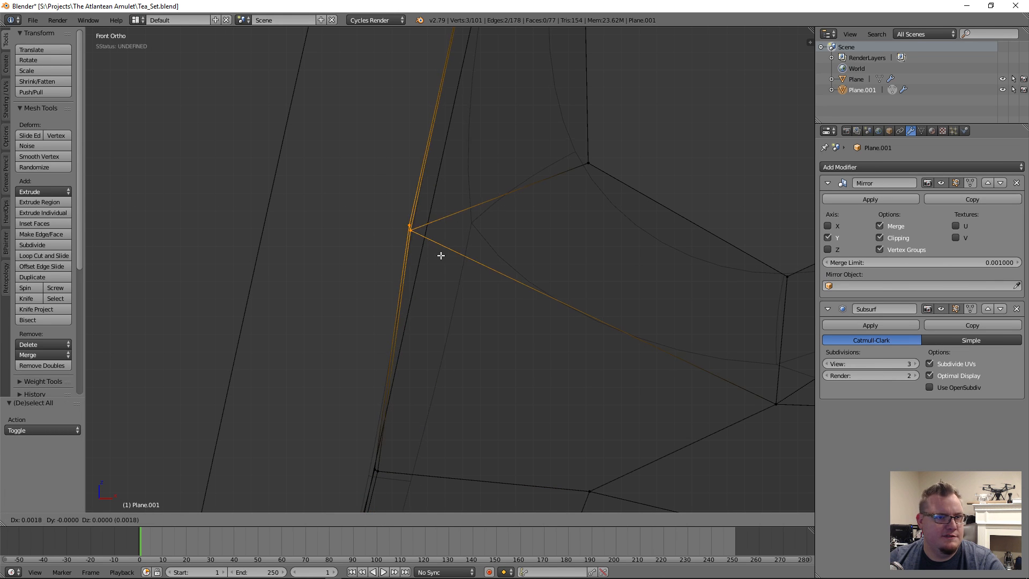
{"action": "left_click", "coordinate": [459, 253]}
Box-select the wall-side vertex pair midway between the two joints and move it slightly outward onto the cup wall.
{"action": "scroll", "coordinate": [459, 252], "scroll_direction": "down", "scroll_amount": 3}
{"action": "middle_click_drag", "start_coordinate": [493, 125], "coordinate": [459, 326], "text": "shift"}
{"action": "key", "text": "a"}
{"action": "key", "text": "a"}
{"action": "key", "text": "b"}
{"action": "left_click_drag", "start_coordinate": [416, 255], "coordinate": [448, 297]}
{"action": "key", "text": "g"}
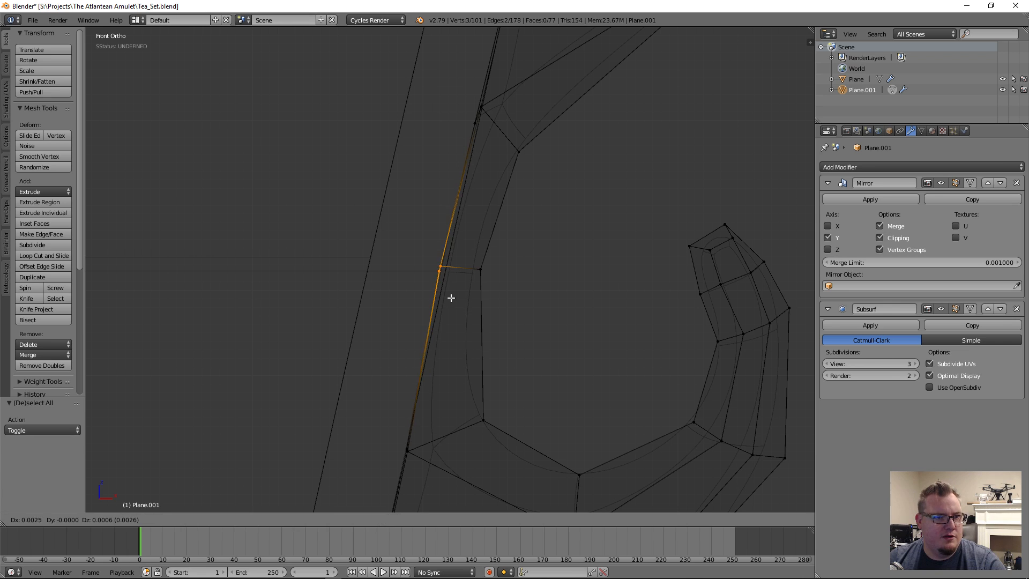
{"action": "left_click", "coordinate": [457, 296]}
Move the wall-side vertex pair at the upper joint's lower edge slightly outward, clear the selection and return to Object Mode.
{"action": "scroll", "coordinate": [450, 248], "scroll_direction": "down", "scroll_amount": 2}
{"action": "scroll", "coordinate": [484, 203], "scroll_direction": "up", "scroll_amount": 4}
{"action": "key", "text": "a"}
{"action": "key", "text": "b"}
{"action": "left_click_drag", "start_coordinate": [406, 191], "coordinate": [455, 248]}
{"action": "key", "text": "g"}
{"action": "left_click", "coordinate": [469, 247]}
{"action": "scroll", "coordinate": [466, 230], "scroll_direction": "down", "scroll_amount": 2}
{"action": "key", "text": "a"}
{"action": "scroll", "coordinate": [466, 224], "scroll_direction": "down", "scroll_amount": 6}
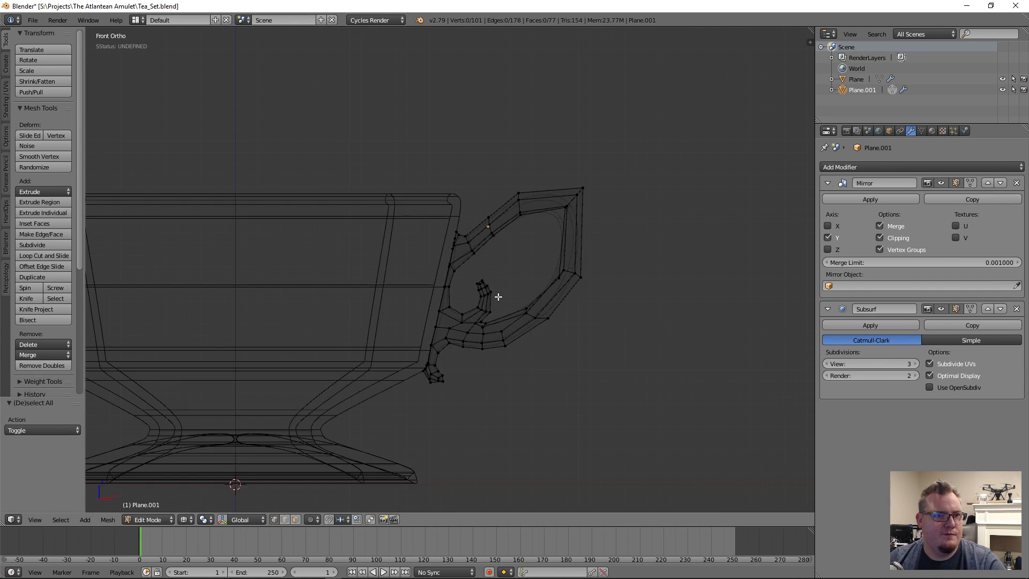
{"action": "key", "text": "Tab"}
{"action": "mouse_move", "coordinate": [497, 297]}
{"action": "middle_mouse_down"}
{"action": "mouse_move", "coordinate": [522, 304]}
{"action": "mouse_move", "coordinate": [374, 318]}
{"action": "mouse_move", "coordinate": [308, 311]}
{"action": "mouse_move", "coordinate": [473, 269]}
{"action": "mouse_move", "coordinate": [477, 300]}
{"action": "middle_mouse_up"}
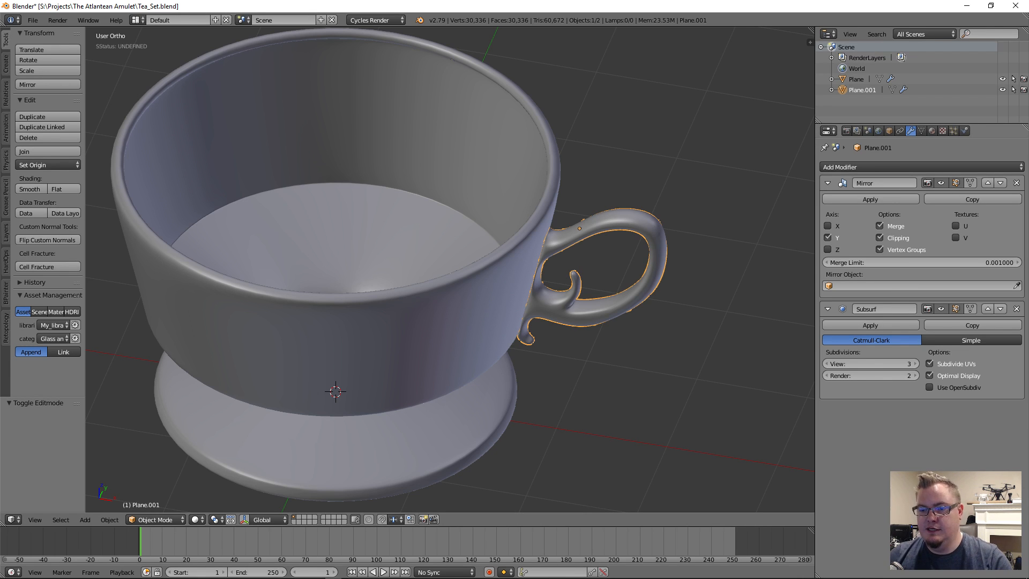
Open a File Explorer window and move it out of the way.
{"action": "mouse_move", "coordinate": [201, 572]}
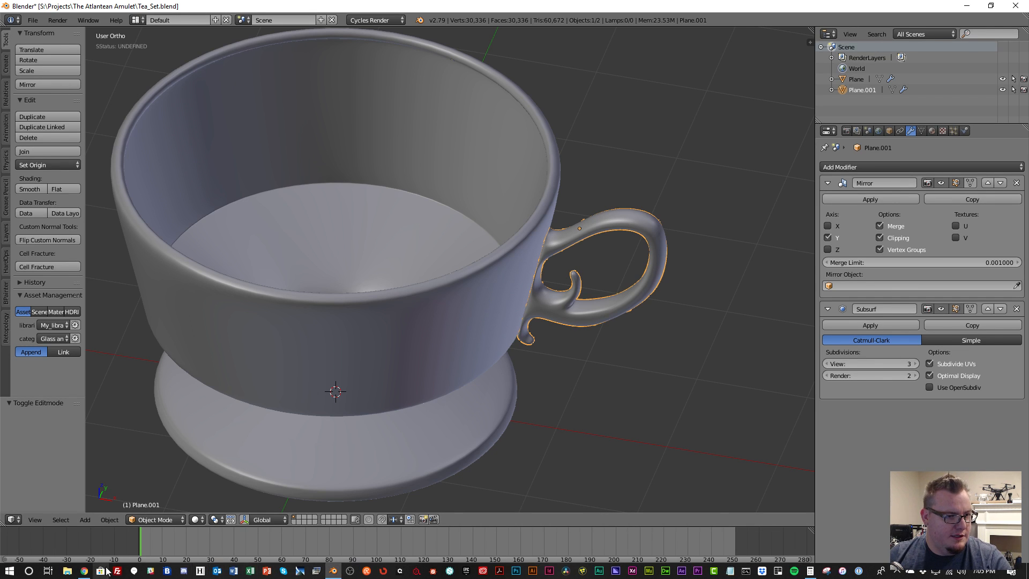
{"action": "left_click", "coordinate": [67, 571]}
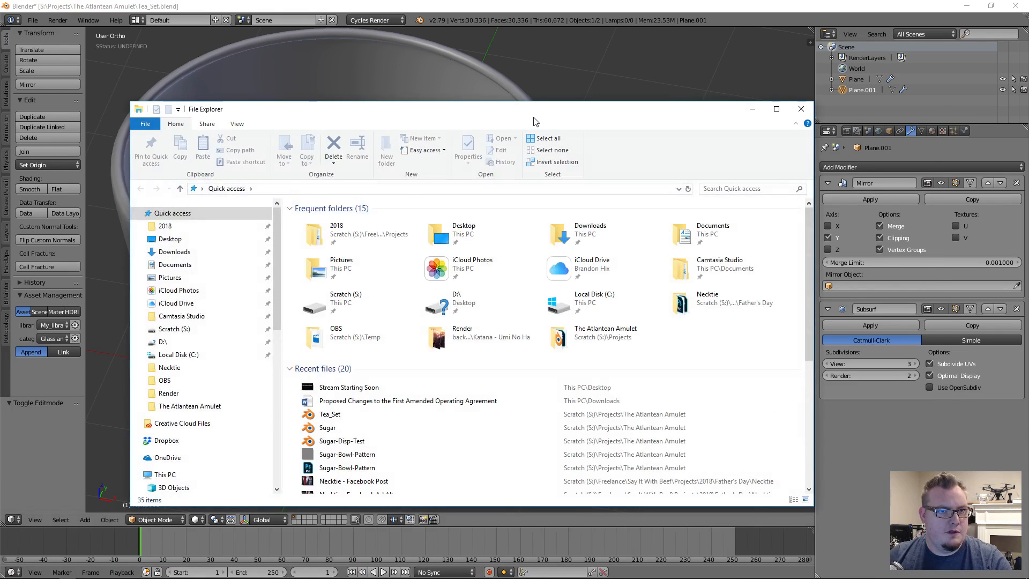
{"action": "left_click_drag", "start_coordinate": [533, 117], "coordinate": [1028, 126]}
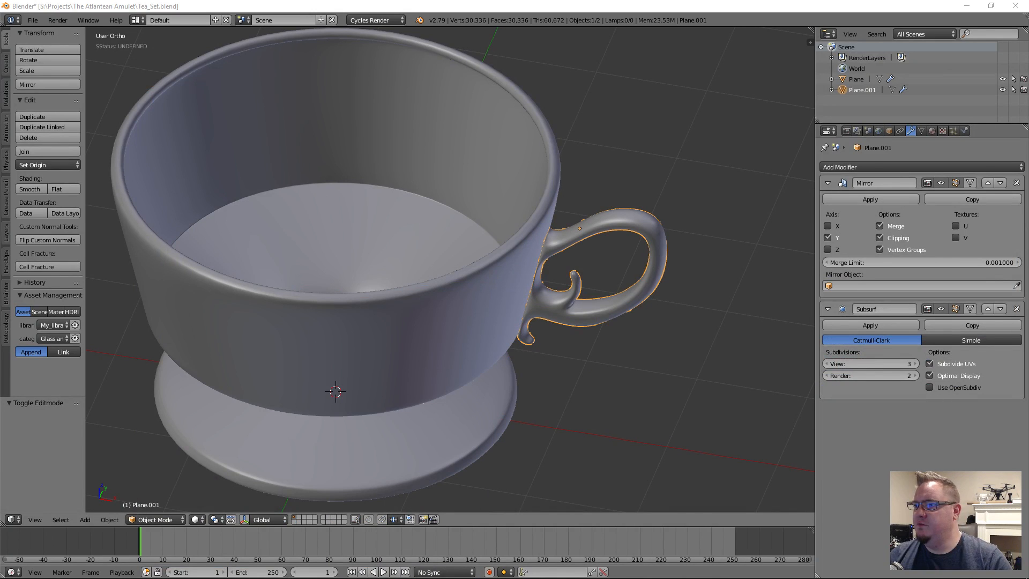
Select the cup and remove its Solidify modifier.
{"action": "scroll", "coordinate": [376, 296], "scroll_direction": "down", "scroll_amount": 2}
{"action": "middle_click_drag", "start_coordinate": [376, 296], "coordinate": [359, 260]}
{"action": "scroll", "coordinate": [429, 310], "scroll_direction": "up", "scroll_amount": 2}
{"action": "middle_click_drag", "start_coordinate": [429, 294], "coordinate": [445, 316]}
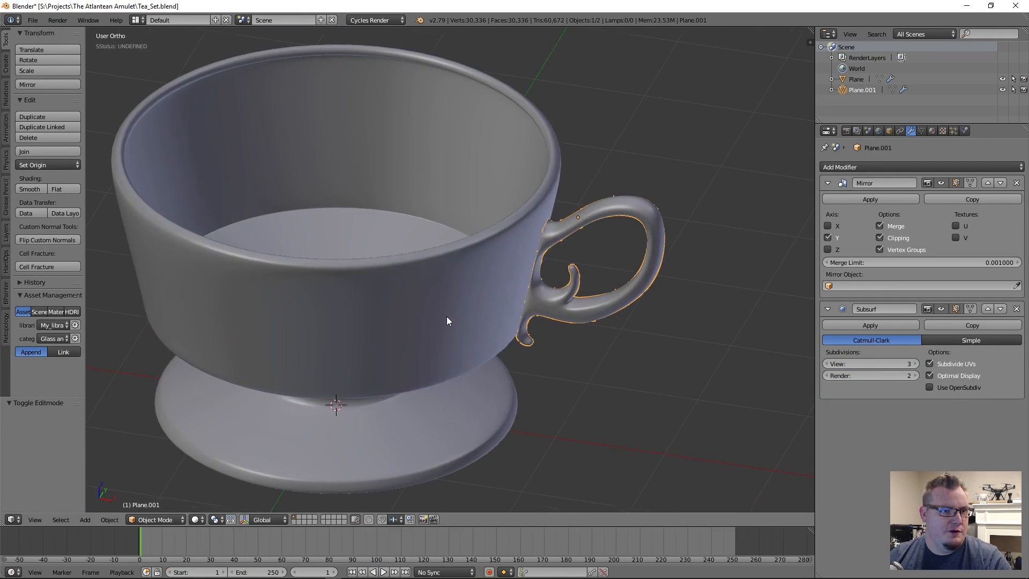
{"action": "right_click", "coordinate": [420, 286]}
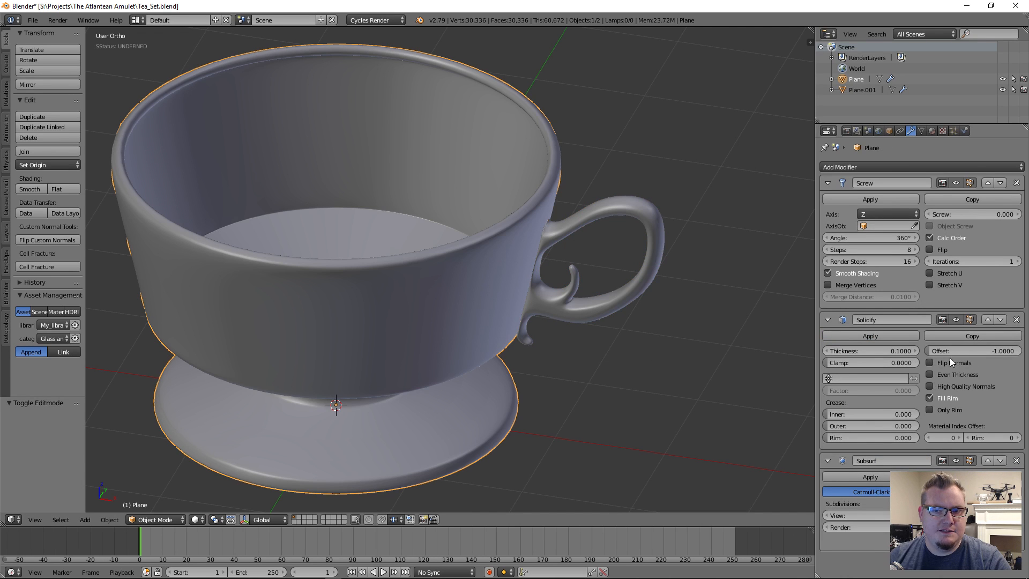
{"action": "left_click", "coordinate": [1015, 319]}
Edit the cup profile in front wireframe view and extrude the rim's end vertex -0.037 in X and -0.103 in Z.
{"action": "scroll", "coordinate": [480, 282], "scroll_direction": "up", "scroll_amount": 2}
{"action": "middle_click_drag", "start_coordinate": [480, 282], "coordinate": [389, 260]}
{"action": "scroll", "coordinate": [387, 261], "scroll_direction": "down", "scroll_amount": 2}
{"action": "key", "text": "Tab"}
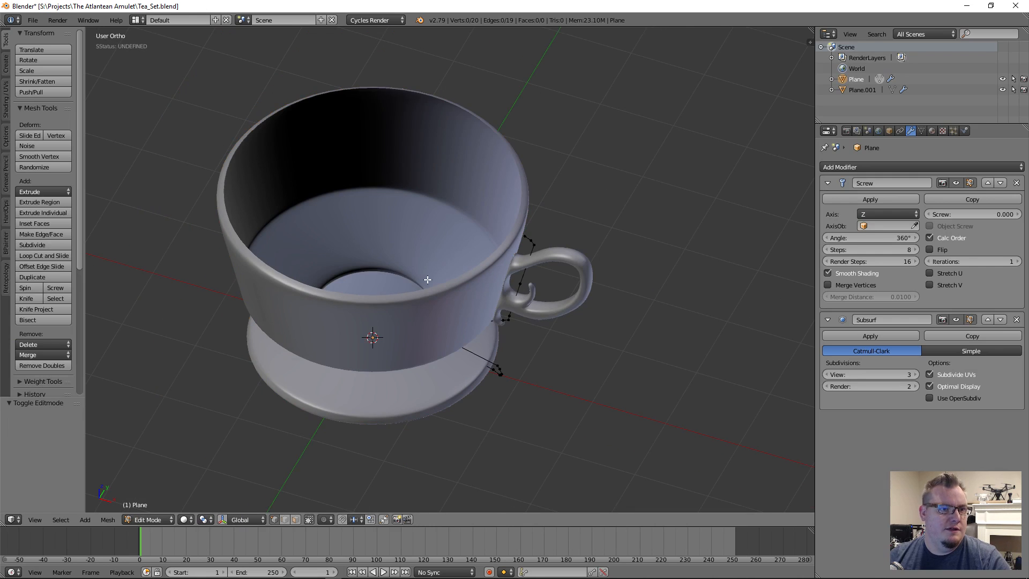
{"action": "middle_click_drag", "start_coordinate": [451, 280], "coordinate": [454, 269]}
{"action": "key", "text": "z"}
{"action": "right_click", "coordinate": [530, 214]}
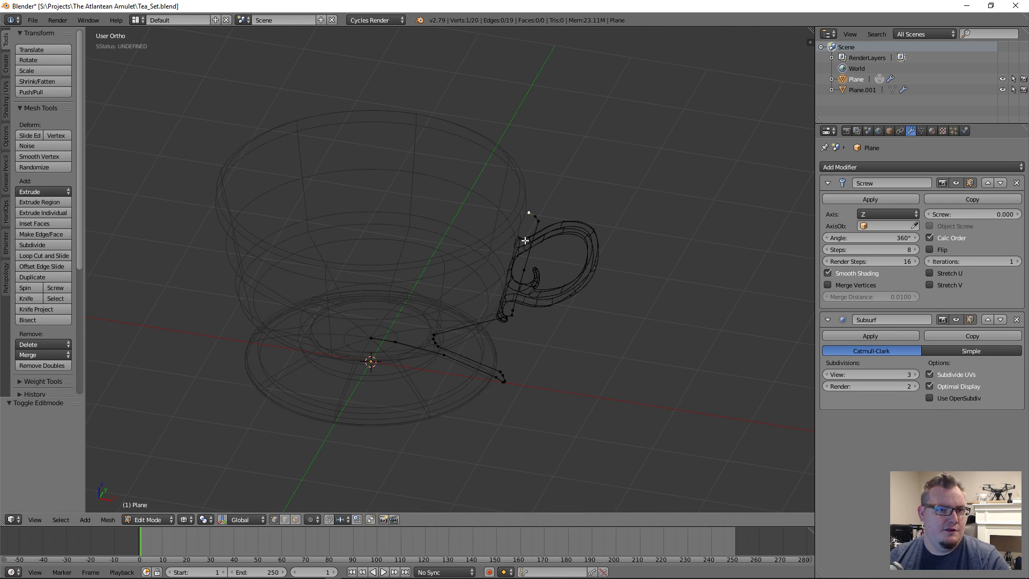
{"action": "key", "text": "KP_1"}
{"action": "scroll", "coordinate": [523, 248], "scroll_direction": "up", "scroll_amount": 2}
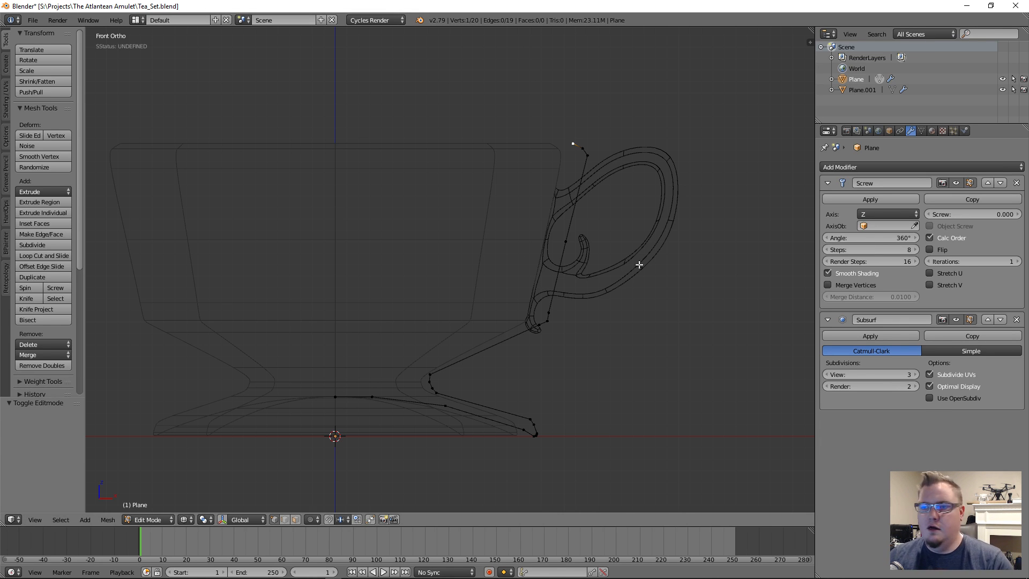
{"action": "key", "text": "e"}
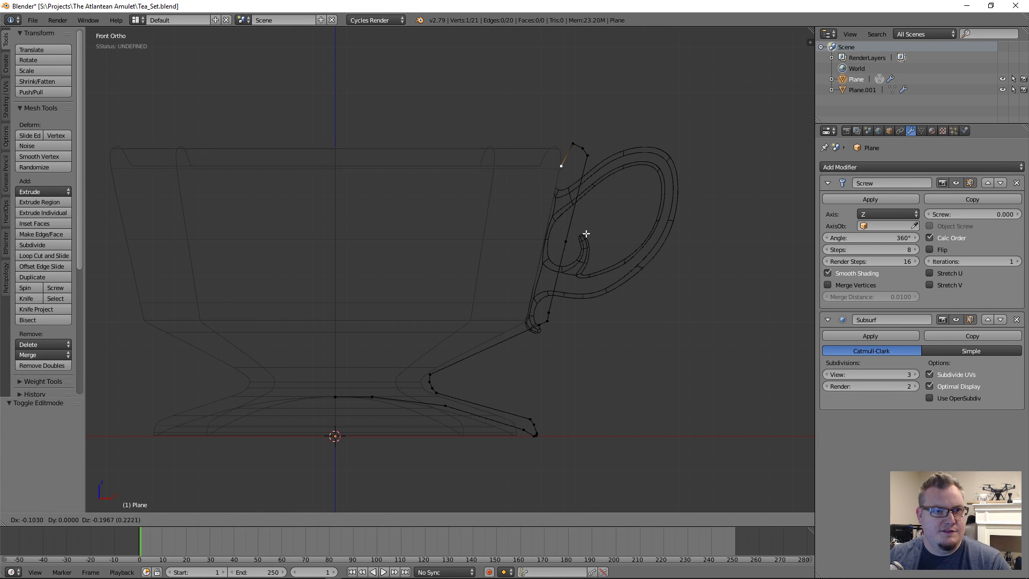
{"action": "left_click", "coordinate": [592, 225]}
Extrude the inner wall -0.342 in X and -1.372 in Z, and continue along the lower slope by -0.885 in X and -0.422 in Z.
{"action": "key", "text": "e"}
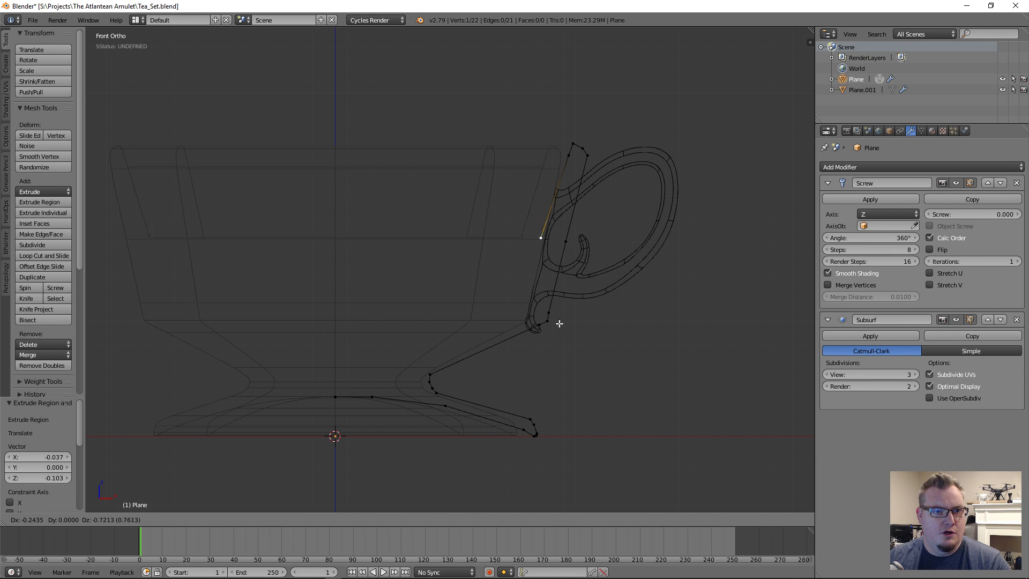
{"action": "left_click", "coordinate": [549, 383]}
{"action": "middle_click_drag", "start_coordinate": [547, 372], "coordinate": [567, 358], "text": "shift"}
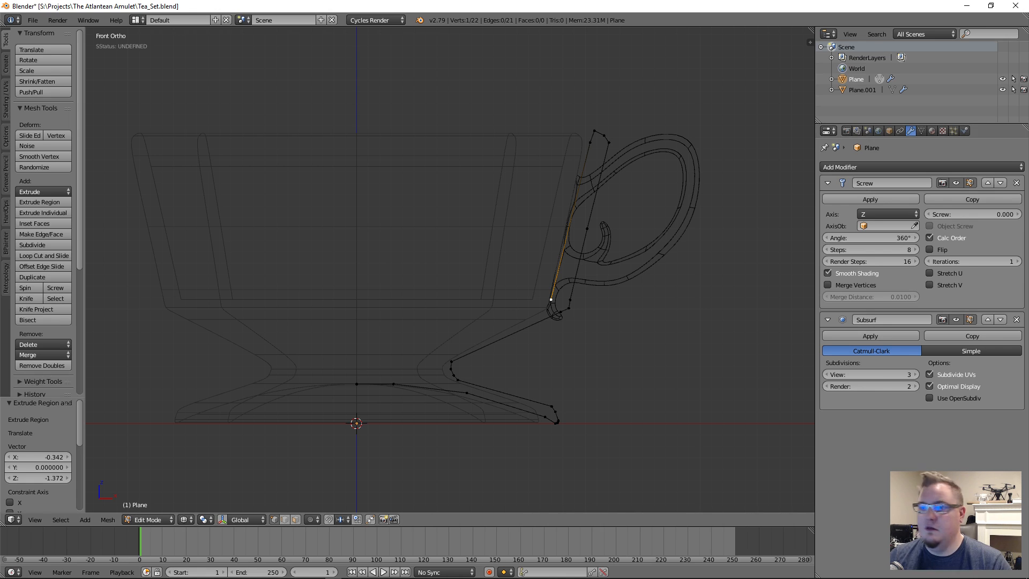
{"action": "key", "text": "e"}
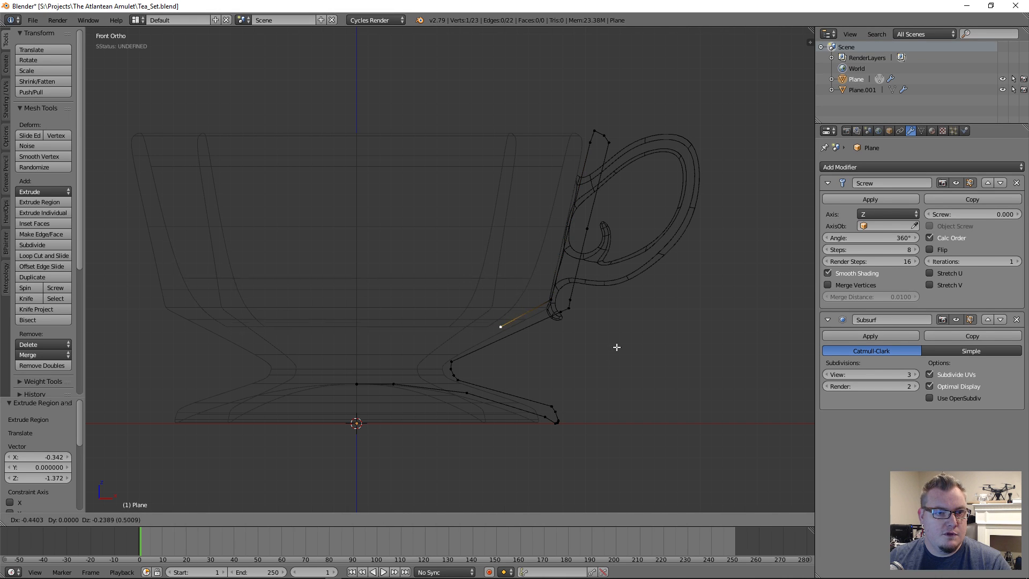
{"action": "left_click", "coordinate": [570, 367]}
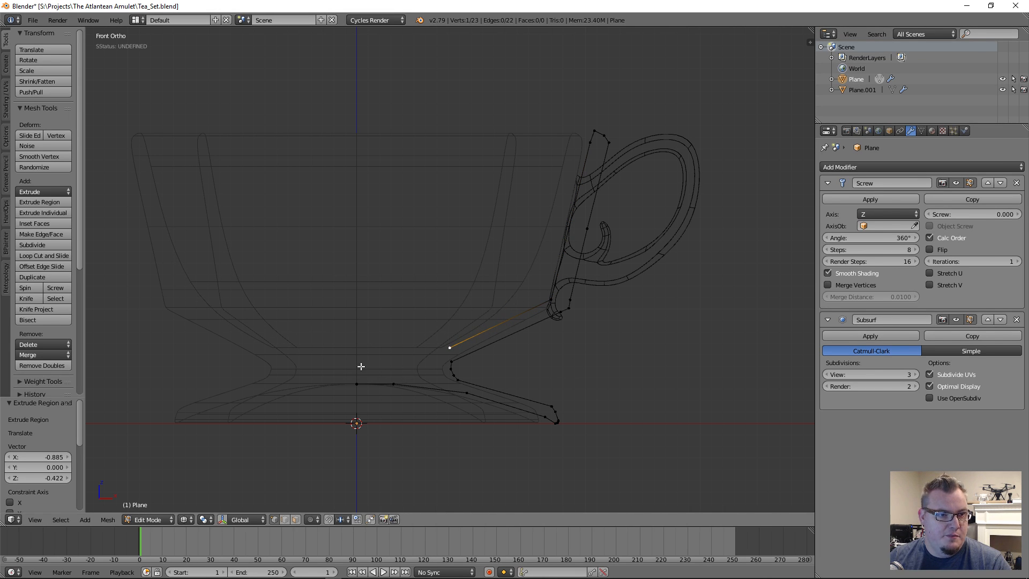
Extrude the inner floor -0.680 in X and -0.104 in Z, and add another segment of -0.084 along X toward the centre.
{"action": "scroll", "coordinate": [459, 381], "scroll_direction": "up", "scroll_amount": 2}
{"action": "key", "text": "e"}
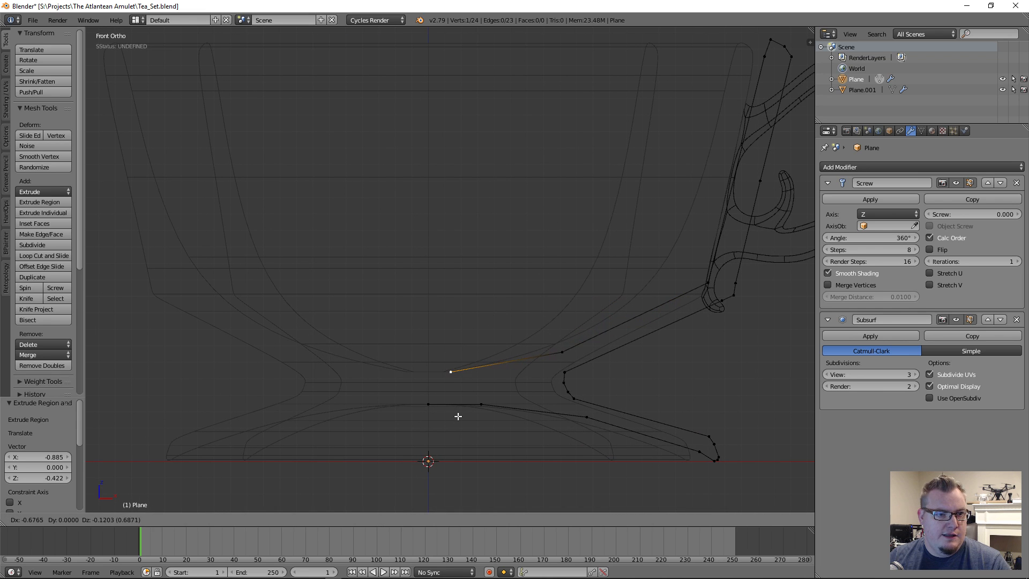
{"action": "left_click", "coordinate": [458, 415]}
{"action": "scroll", "coordinate": [468, 407], "scroll_direction": "up", "scroll_amount": 2}
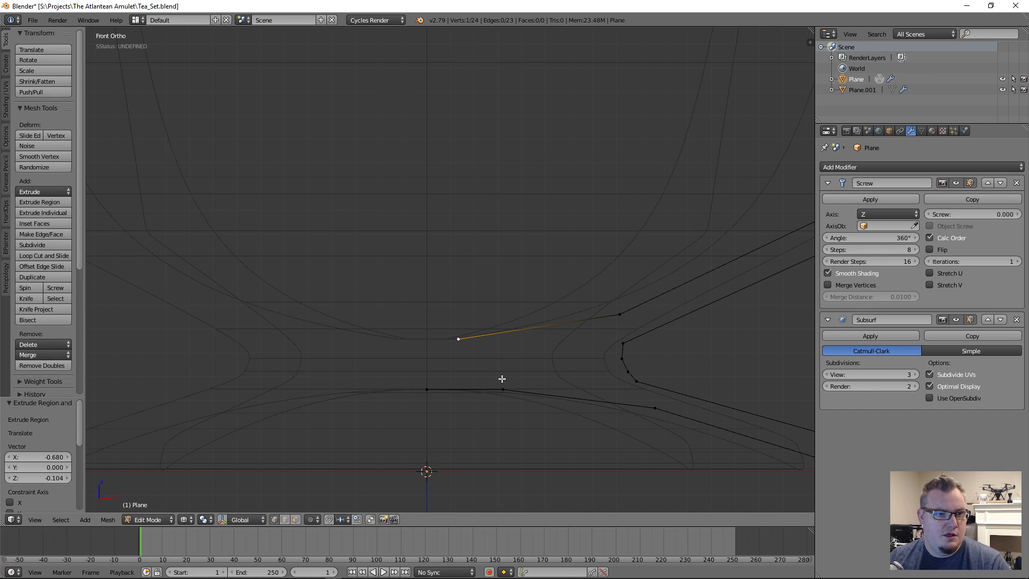
{"action": "key", "text": "e"}
{"action": "key", "text": "x"}
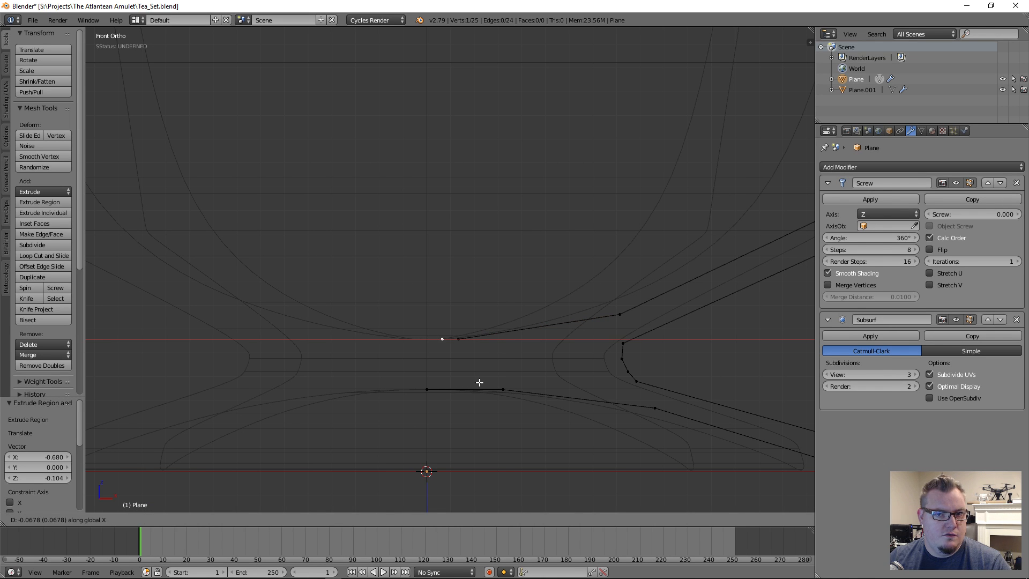
{"action": "left_click", "coordinate": [475, 381]}
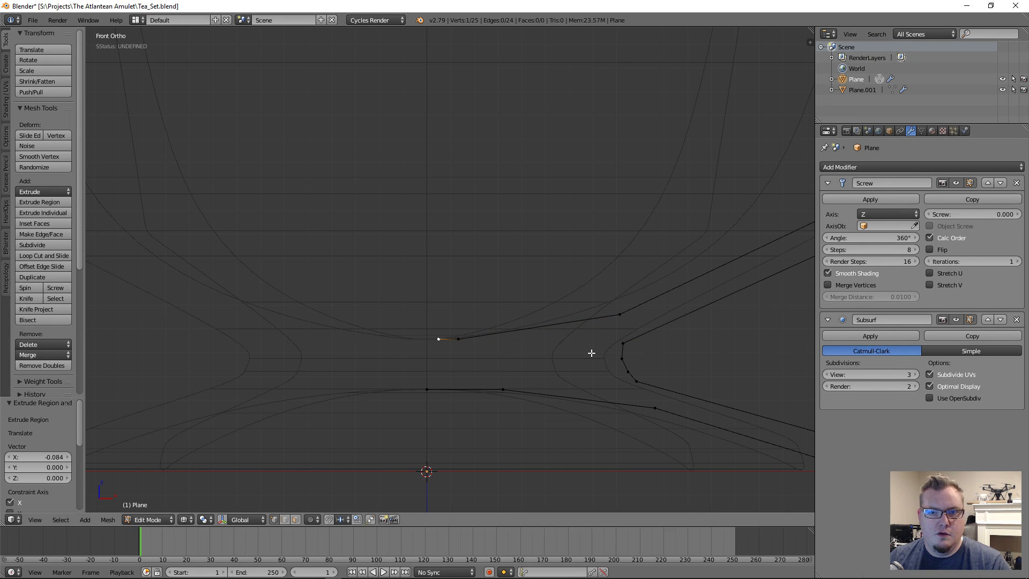
Set the floor's end vertex to X 0 and Y 0 so it sits on the centre axis.
{"action": "key", "text": "n"}
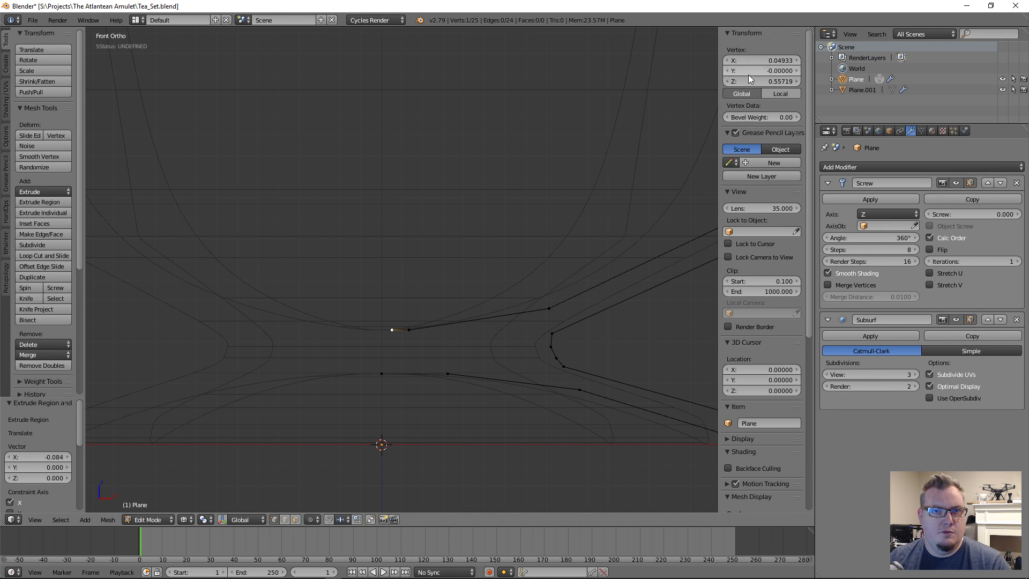
{"action": "left_click", "coordinate": [743, 60]}
{"action": "type", "text": "0"}
{"action": "key", "text": "Return"}
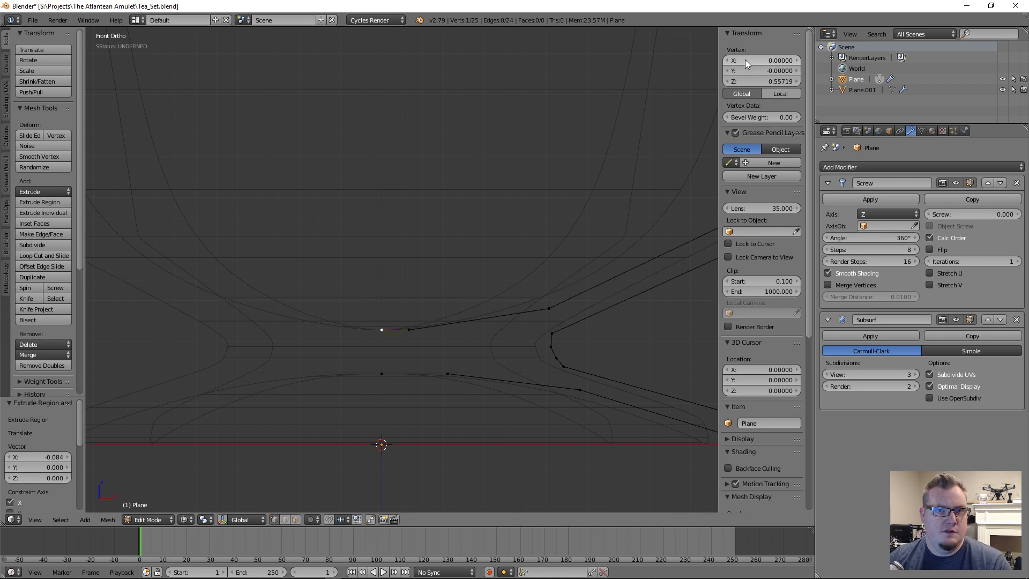
{"action": "left_click", "coordinate": [750, 70]}
{"action": "type", "text": "0"}
{"action": "key", "text": "Return"}
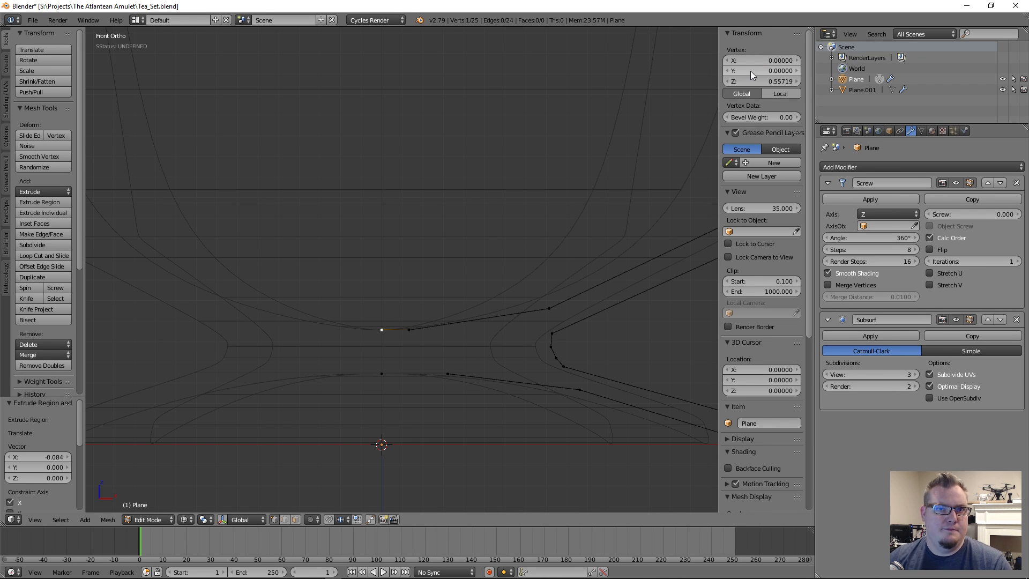
Lower the floor's centre vertex 0.013 in Z and slide its neighbouring vertex about 0.255 outward along X.
{"action": "key", "text": "g"}
{"action": "key", "text": "z"}
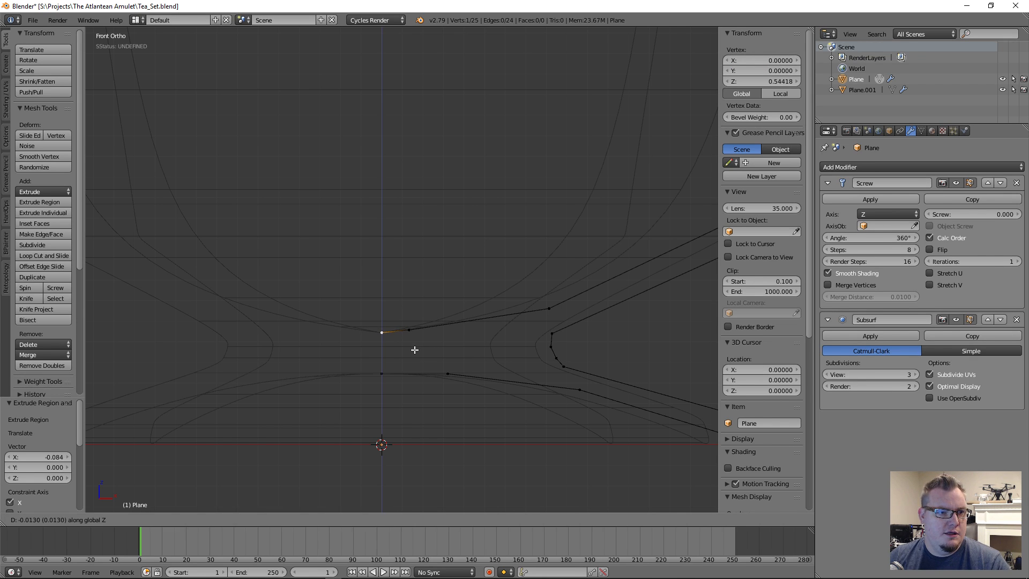
{"action": "left_click", "coordinate": [413, 347]}
{"action": "key", "text": "g"}
{"action": "key", "text": "x"}
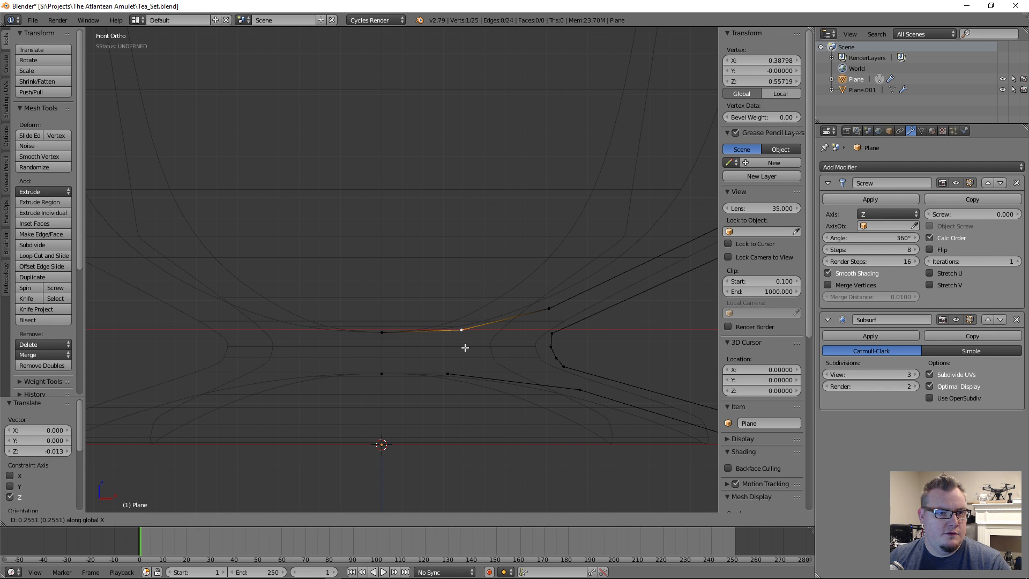
{"action": "left_click", "coordinate": [464, 348]}
{"action": "key", "text": "a"}
Check the shaded cup, and move the floor vertex beside the centre farther outward along X to about 0.643.
{"action": "scroll", "coordinate": [517, 324], "scroll_direction": "down", "scroll_amount": 4}
{"action": "key", "text": "Tab"}
{"action": "middle_click_drag", "start_coordinate": [489, 290], "coordinate": [465, 294]}
{"action": "key", "text": "Tab"}
{"action": "key", "text": "KP_1"}
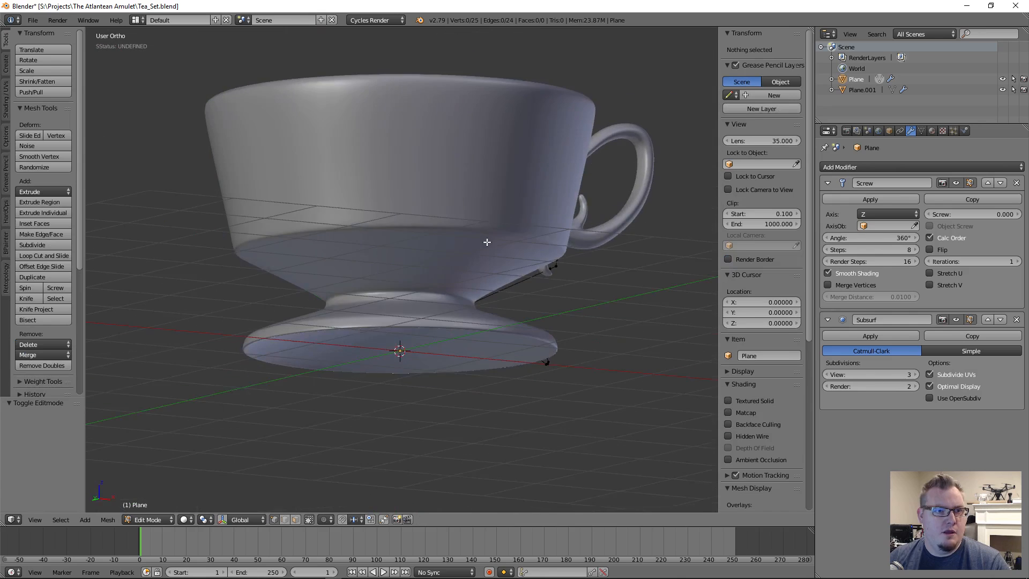
{"action": "key", "text": "z"}
{"action": "scroll", "coordinate": [496, 290], "scroll_direction": "up", "scroll_amount": 5}
{"action": "scroll", "coordinate": [496, 290], "scroll_direction": "up", "scroll_amount": 1}
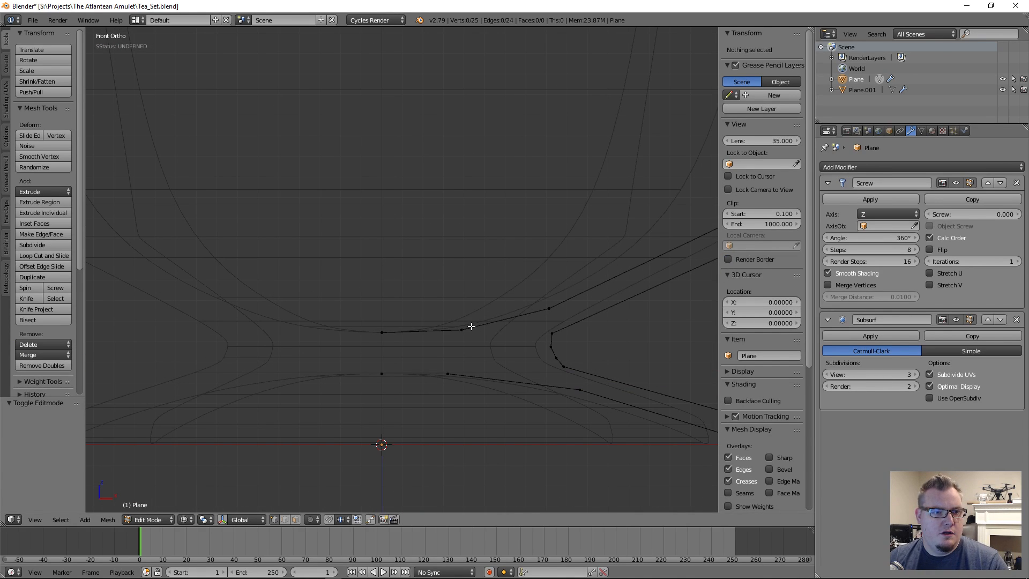
{"action": "right_click", "coordinate": [465, 329]}
{"action": "key", "text": "g"}
{"action": "key", "text": "x"}
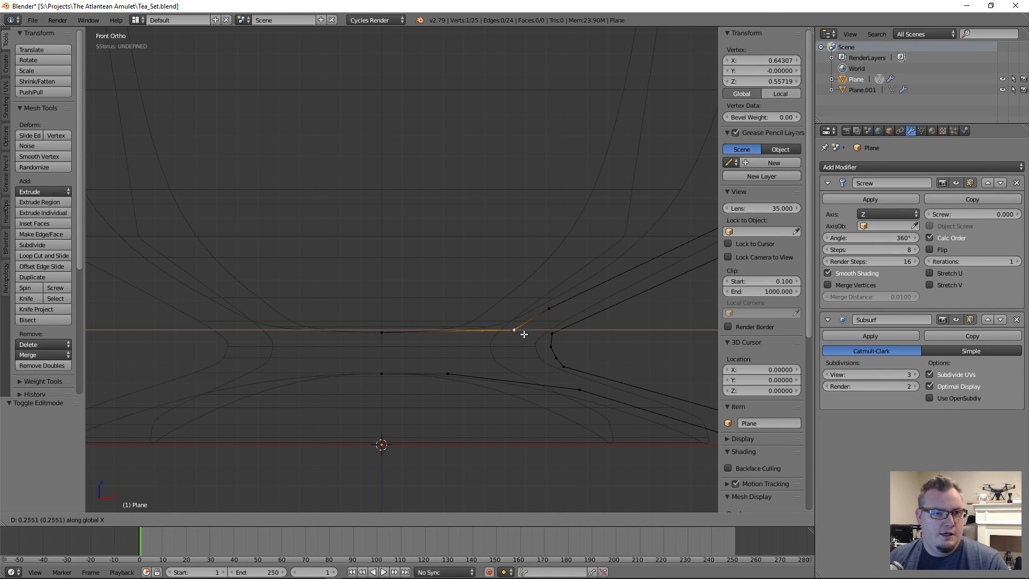
{"action": "left_click", "coordinate": [524, 333]}
Lower the vertex at the bottom of the sloped inner wall by 0.023 in Z.
{"action": "right_click", "coordinate": [550, 308]}
{"action": "key", "text": "g"}
{"action": "key", "text": "z"}
{"action": "left_click", "coordinate": [517, 356]}
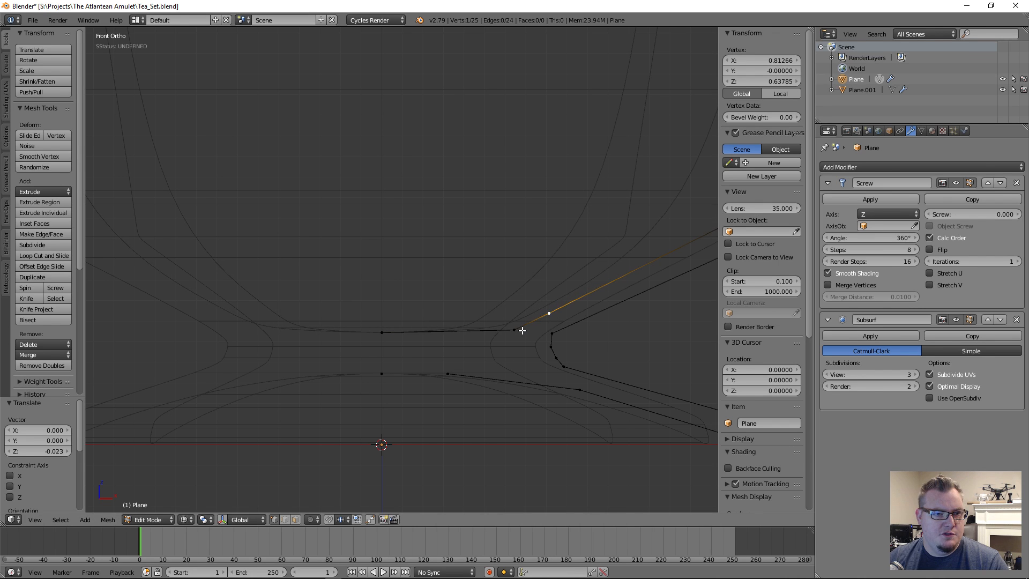
Move the floor's outer vertex 0.068 in X and 0.016 in Z, and the slope's bottom vertex -0.057 in X and -0.049 in Z.
{"action": "key", "text": "shift+v"}
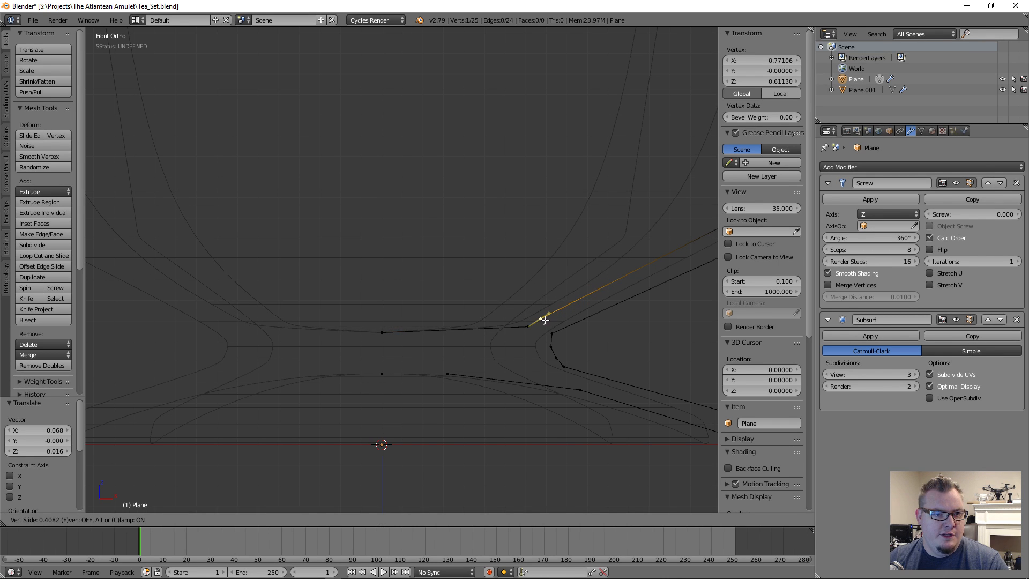
{"action": "right_click", "coordinate": [545, 320]}
{"action": "key", "text": "g"}
{"action": "left_click", "coordinate": [540, 348]}
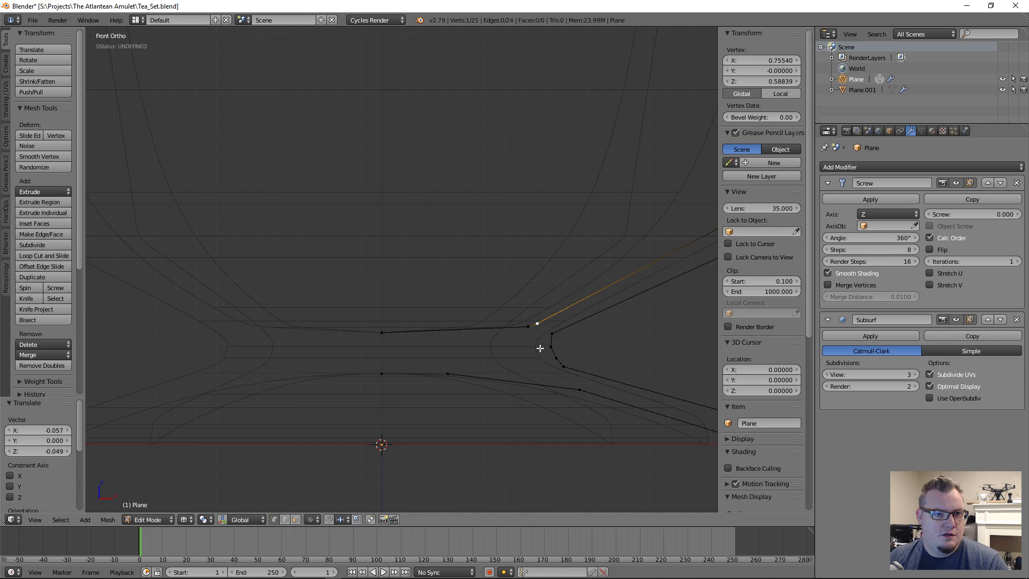
Examine the reshaped cup in shaded and wireframe display, from an angle and from the front.
{"action": "scroll", "coordinate": [536, 343], "scroll_direction": "down", "scroll_amount": 5}
{"action": "key", "text": "Tab"}
{"action": "key", "text": "z"}
{"action": "middle_click_drag", "start_coordinate": [482, 191], "coordinate": [424, 280]}
{"action": "scroll", "coordinate": [409, 284], "scroll_direction": "down", "scroll_amount": 4}
{"action": "scroll", "coordinate": [469, 223], "scroll_direction": "up", "scroll_amount": 2}
{"action": "key", "text": "Tab"}
{"action": "scroll", "coordinate": [424, 284], "scroll_direction": "up", "scroll_amount": 2}
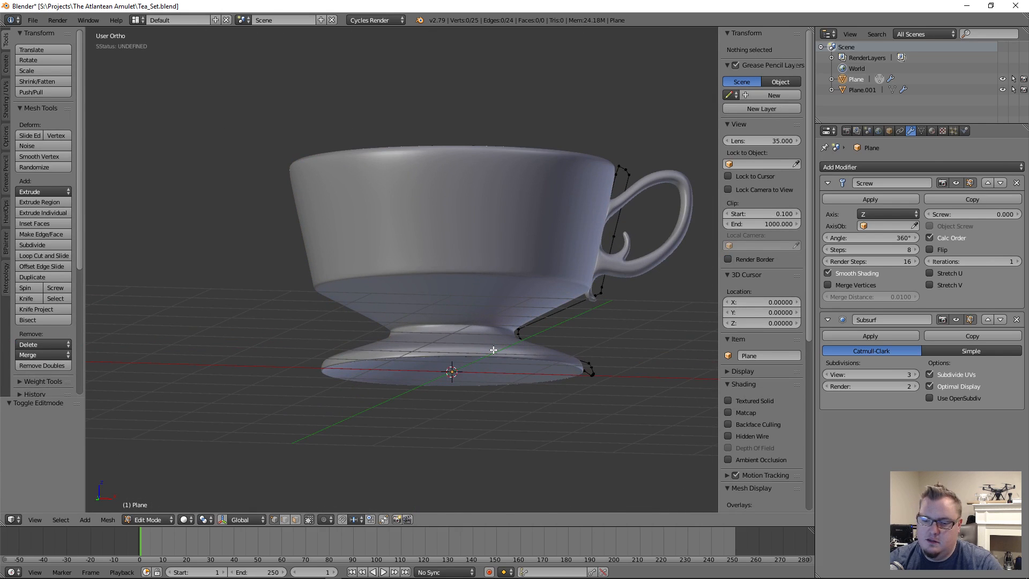
{"action": "key", "text": "KP_1"}
{"action": "key", "text": "z"}
{"action": "scroll", "coordinate": [562, 420], "scroll_direction": "up", "scroll_amount": 3}
{"action": "middle_click_drag", "start_coordinate": [562, 420], "coordinate": [423, 366], "text": "shift"}
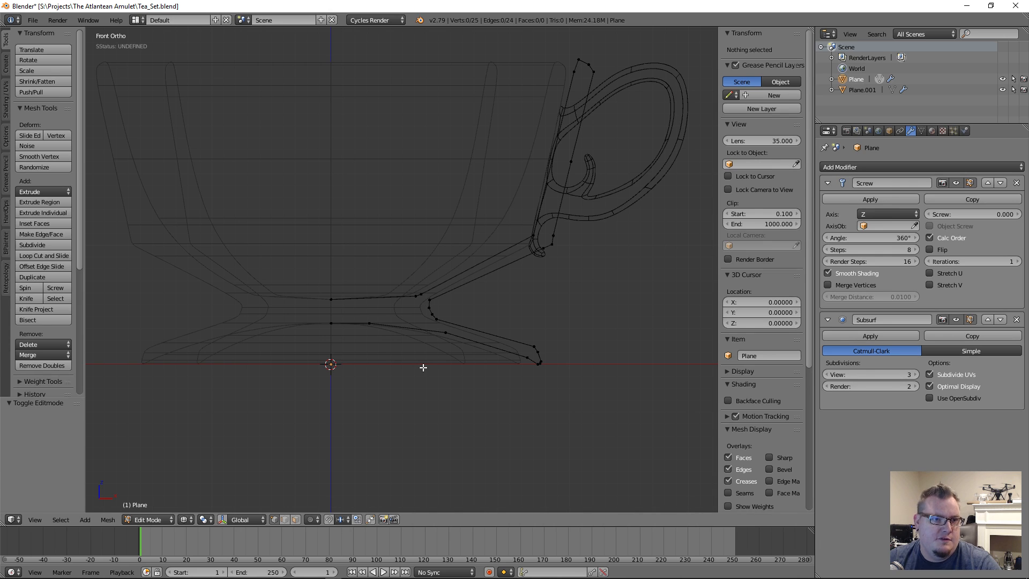
{"action": "key", "text": "Tab"}
{"action": "key", "text": "z"}
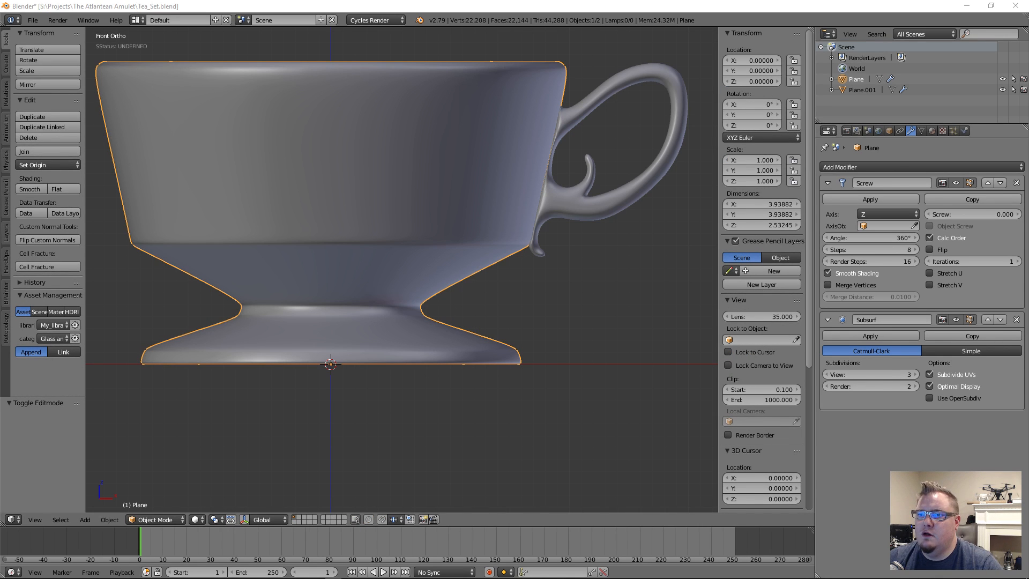
Switch to the Pinterest Tea Set section in Chrome and view the gold-rimmed, footed teacup and saucer pin.
{"action": "left_click_drag", "start_coordinate": [1028, 225], "coordinate": [333, 1]}
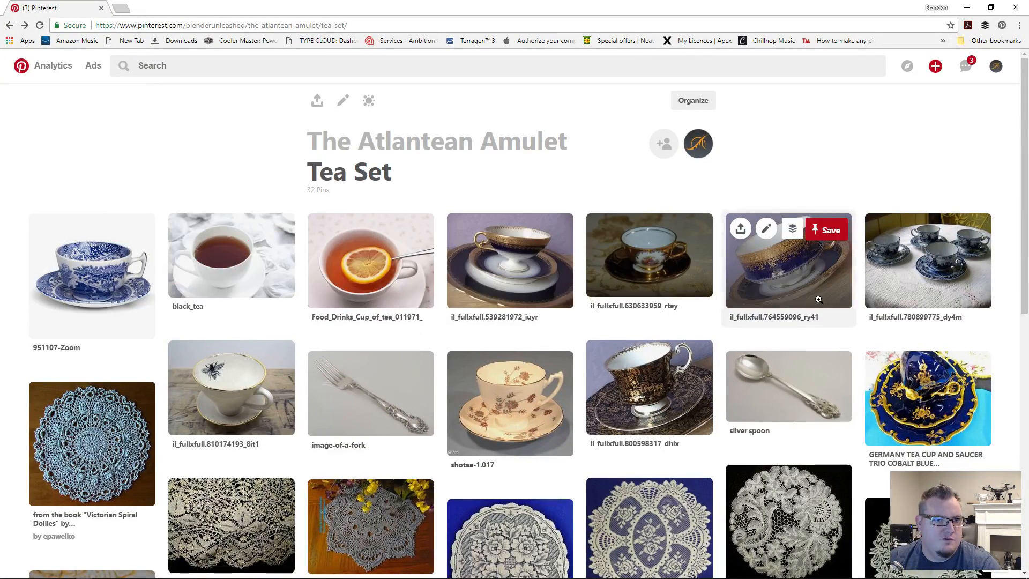
{"action": "left_click", "coordinate": [518, 248]}
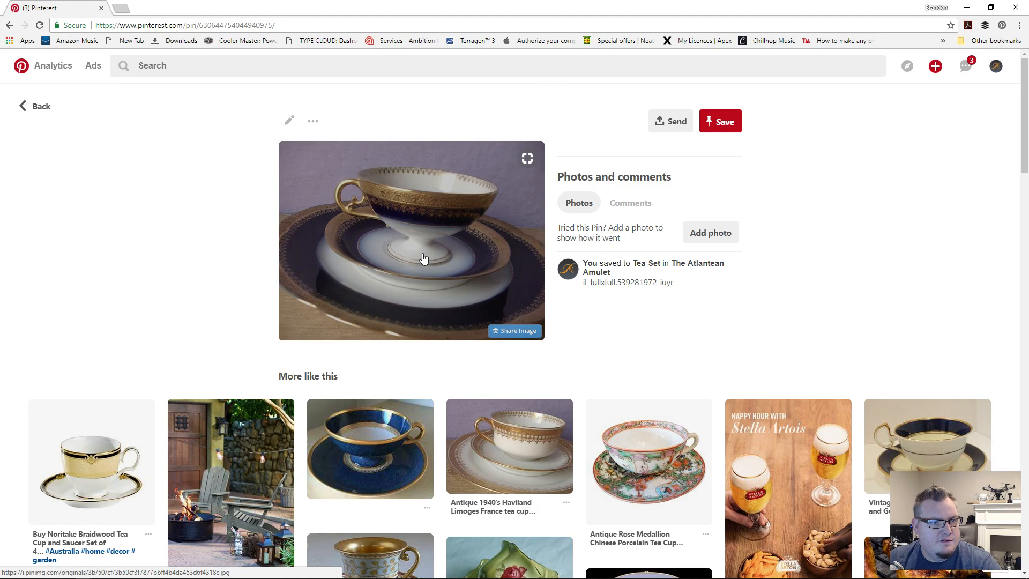
{"action": "left_click", "coordinate": [35, 107]}
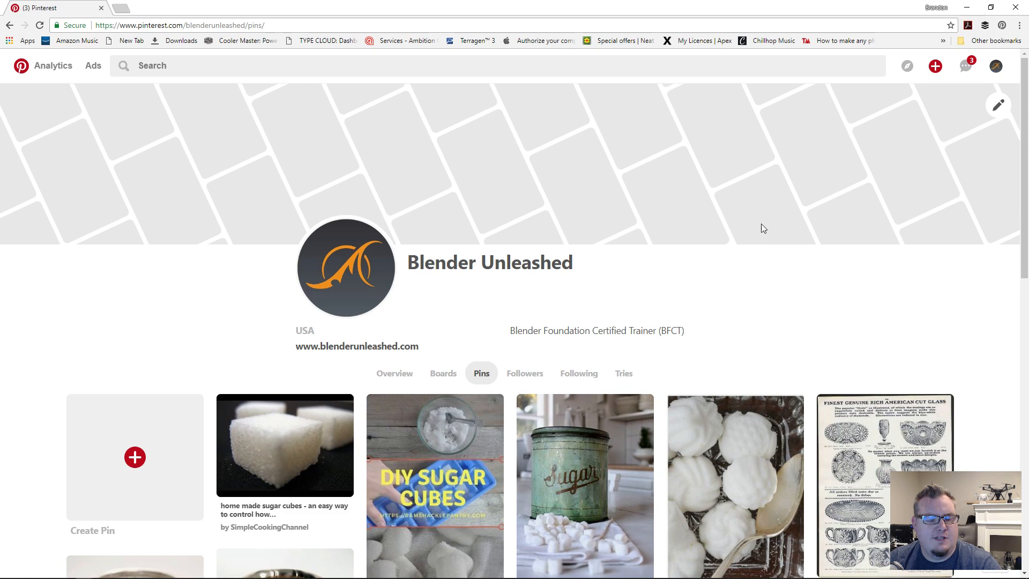
Find The Atlantean Amulet board among the profile's boards and open it.
{"action": "scroll", "coordinate": [761, 273], "scroll_direction": "down", "scroll_amount": 2}
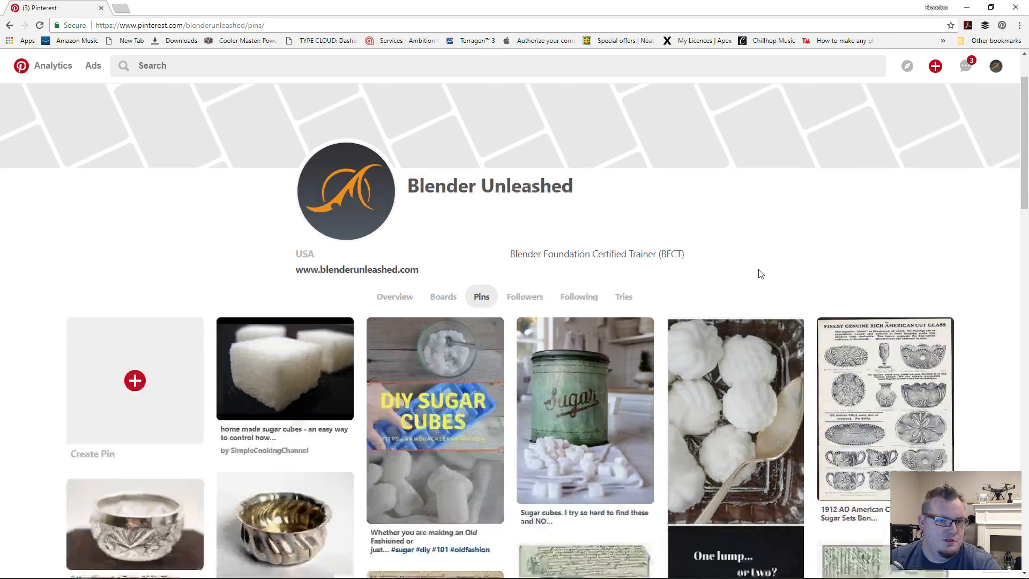
{"action": "scroll", "coordinate": [758, 274], "scroll_direction": "down", "scroll_amount": 3}
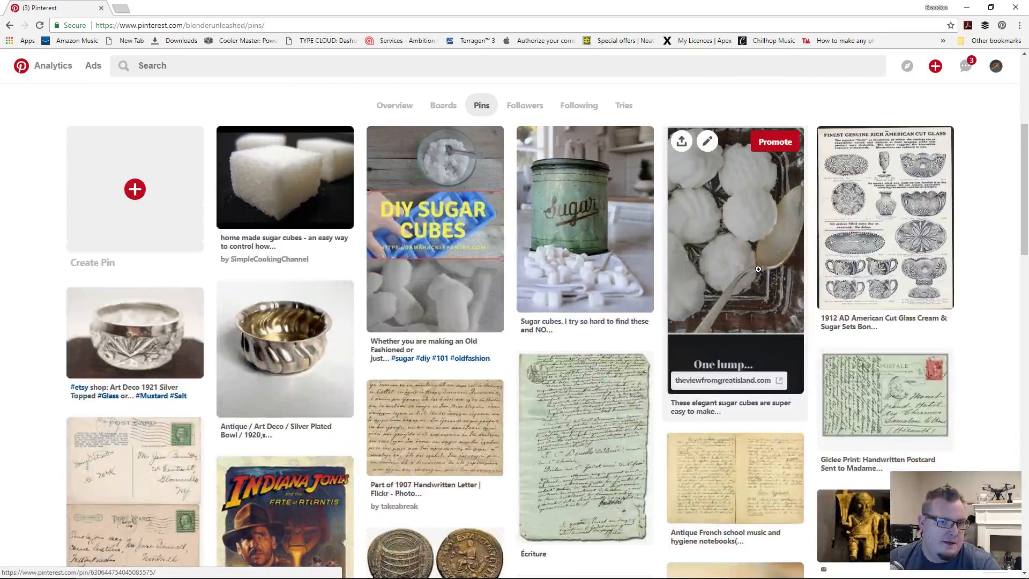
{"action": "scroll", "coordinate": [758, 270], "scroll_direction": "up", "scroll_amount": 1}
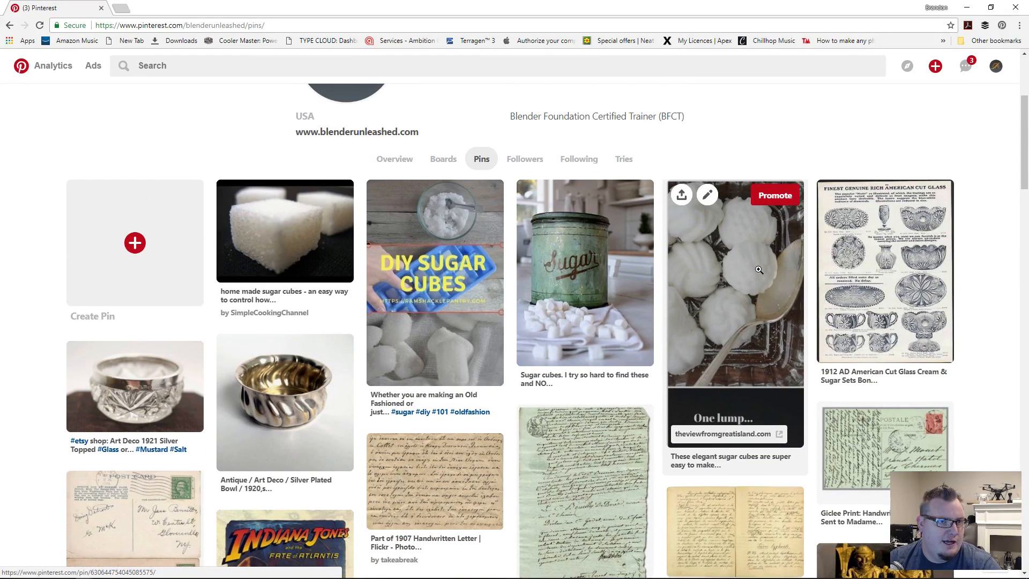
{"action": "scroll", "coordinate": [758, 270], "scroll_direction": "up", "scroll_amount": 1}
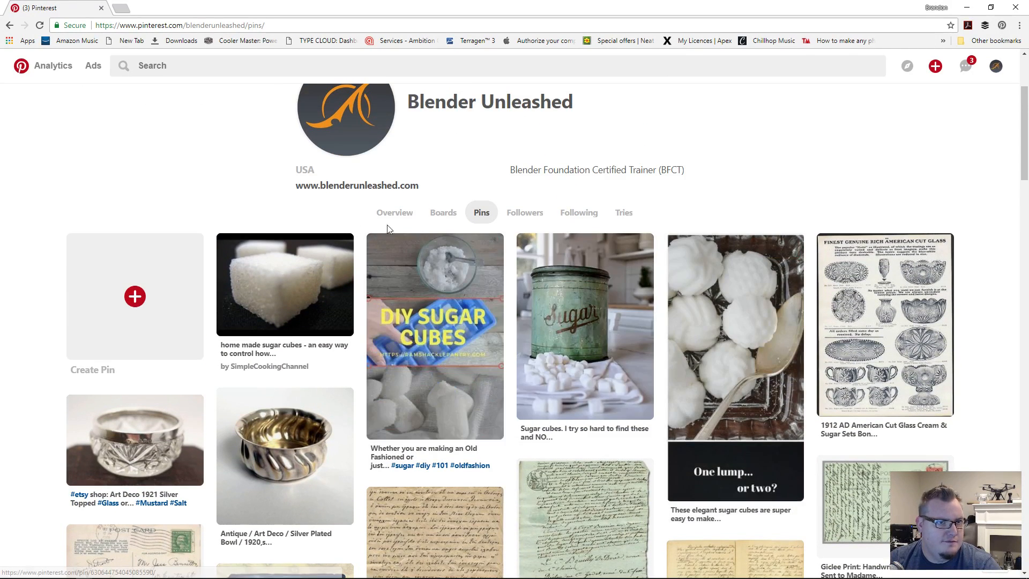
{"action": "left_click", "coordinate": [441, 212]}
{"action": "scroll", "coordinate": [230, 232], "scroll_direction": "down", "scroll_amount": 3}
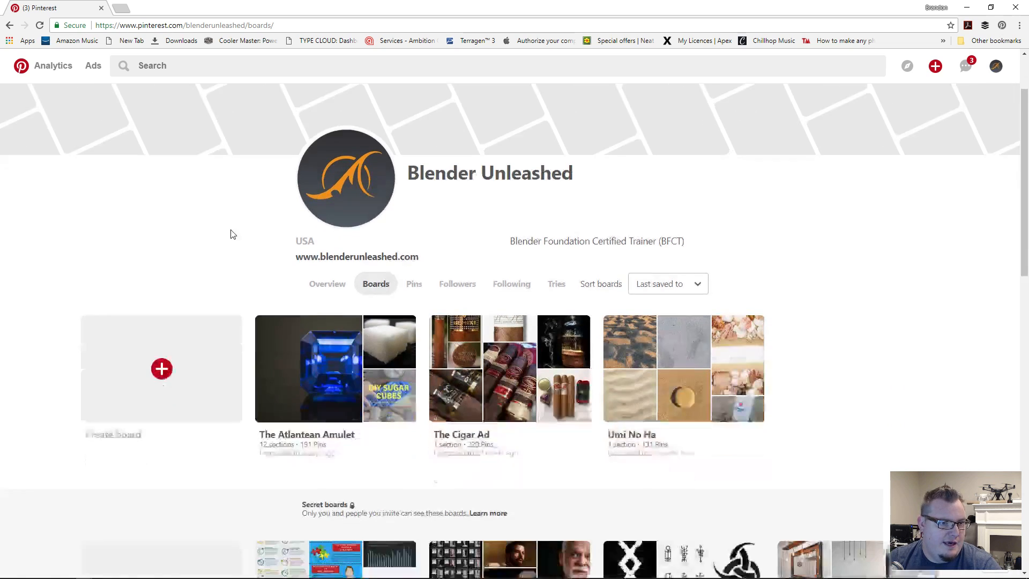
{"action": "left_click", "coordinate": [285, 299]}
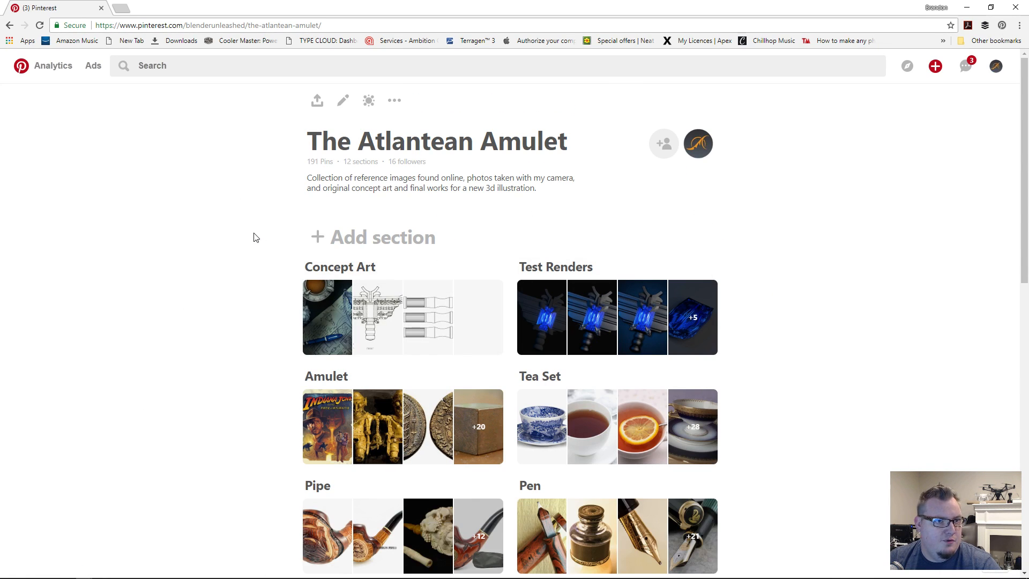
Open the Sugar section of The Atlantean Amulet board.
{"action": "scroll", "coordinate": [255, 271], "scroll_direction": "down", "scroll_amount": 7}
{"action": "scroll", "coordinate": [433, 344], "scroll_direction": "down", "scroll_amount": 2}
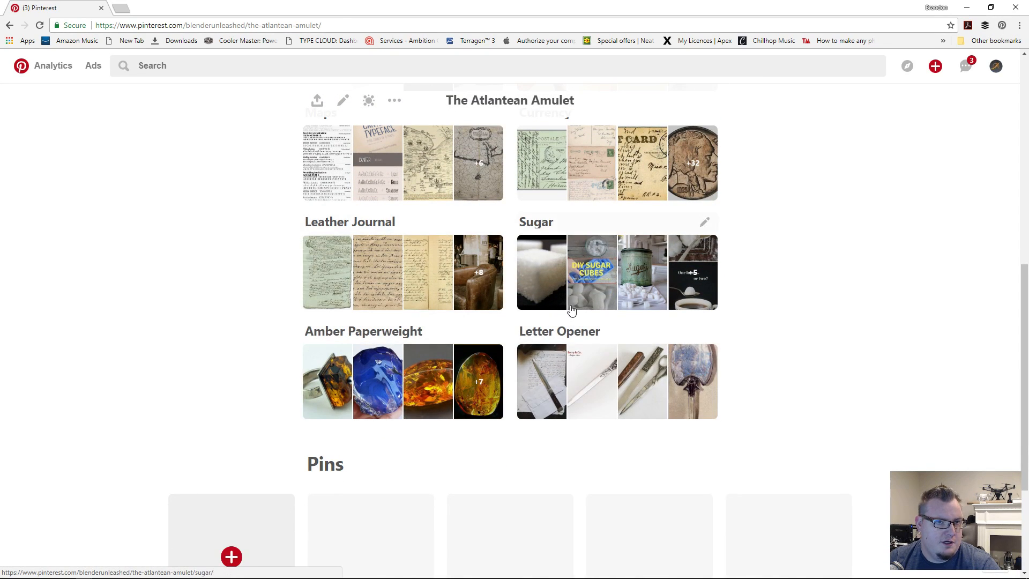
{"action": "left_click", "coordinate": [656, 268]}
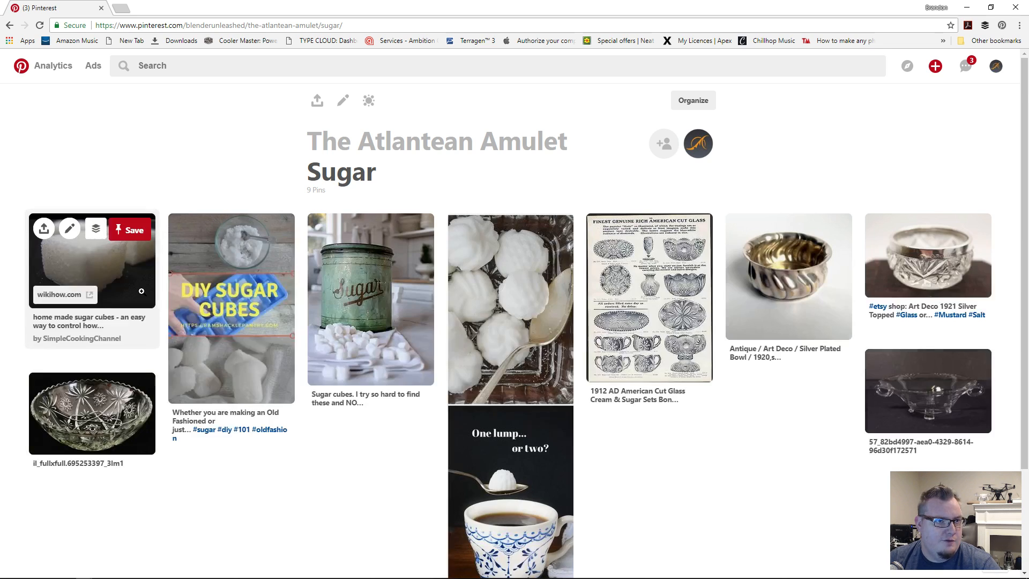
Look through the Sugar reference pins and view the cut-glass bowl pin up close.
{"action": "scroll", "coordinate": [218, 246], "scroll_direction": "down", "scroll_amount": 2}
{"action": "scroll", "coordinate": [219, 246], "scroll_direction": "up", "scroll_amount": 2}
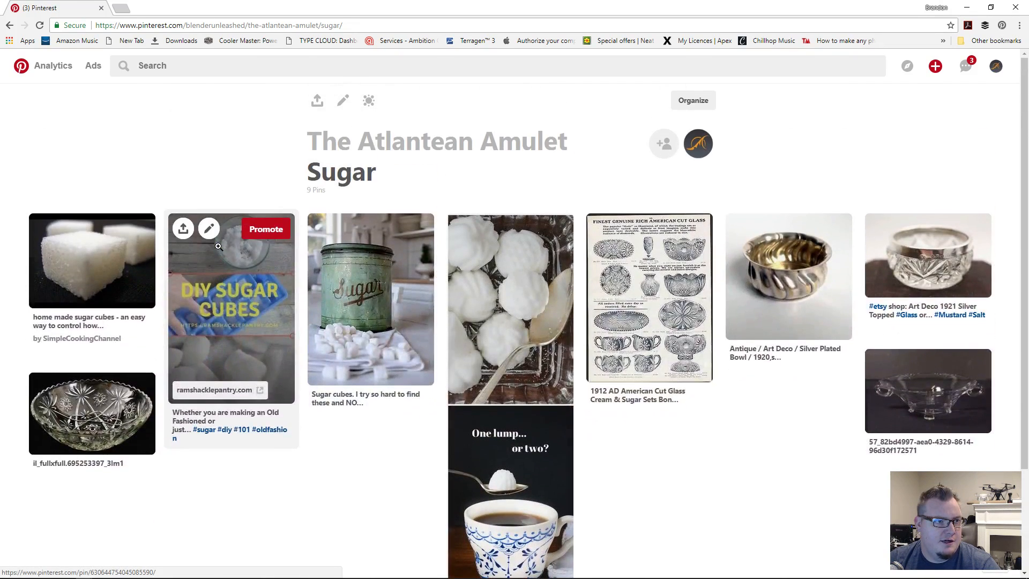
{"action": "scroll", "coordinate": [932, 268], "scroll_direction": "down", "scroll_amount": 2}
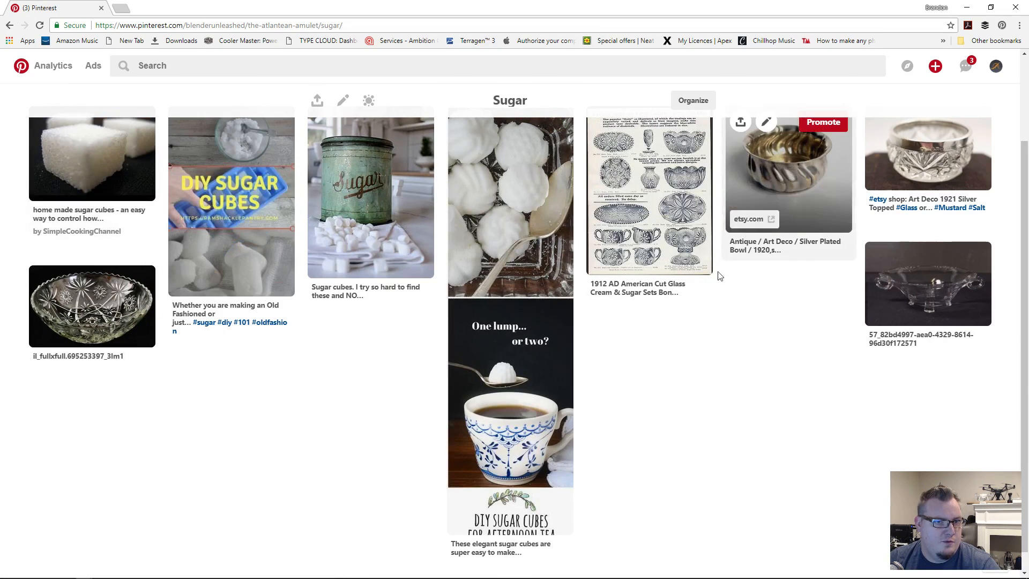
{"action": "left_click", "coordinate": [91, 310]}
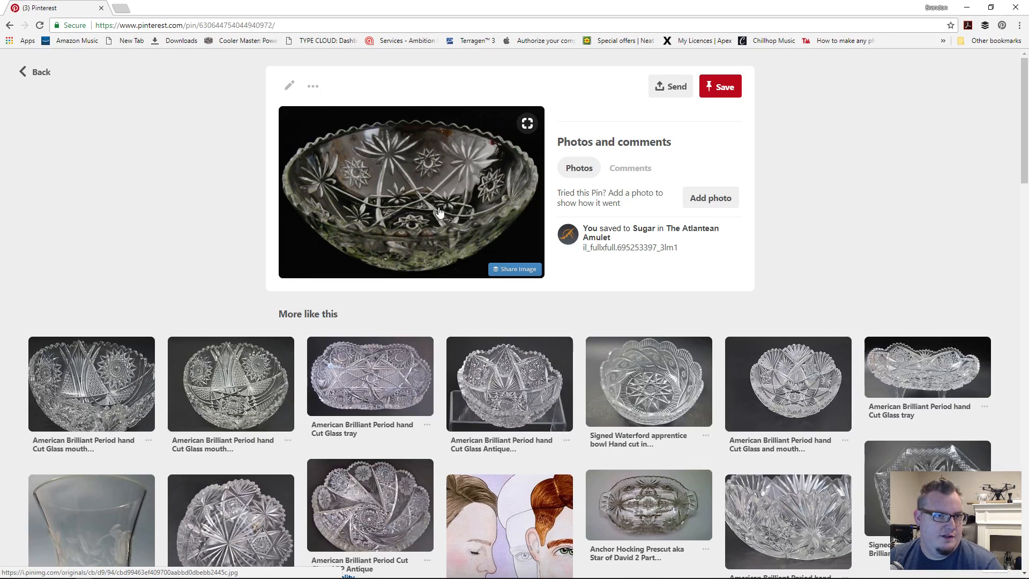
{"action": "left_click", "coordinate": [35, 72]}
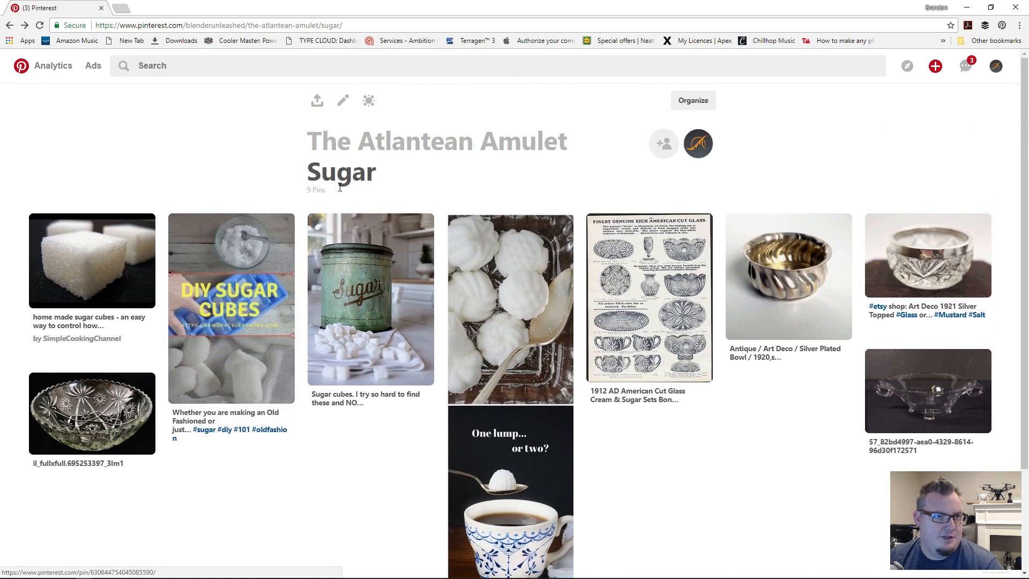
Open the Tea Set section of The Atlantean Amulet board and view the pin of tea with a lemon slice.
{"action": "left_click", "coordinate": [444, 144]}
{"action": "scroll", "coordinate": [255, 327], "scroll_direction": "down", "scroll_amount": 3}
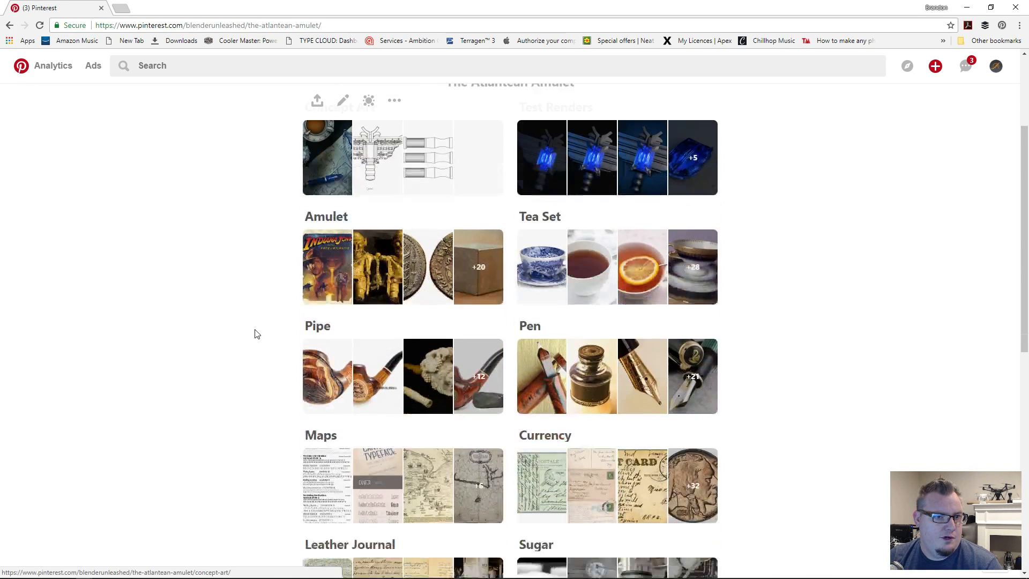
{"action": "left_click", "coordinate": [602, 289]}
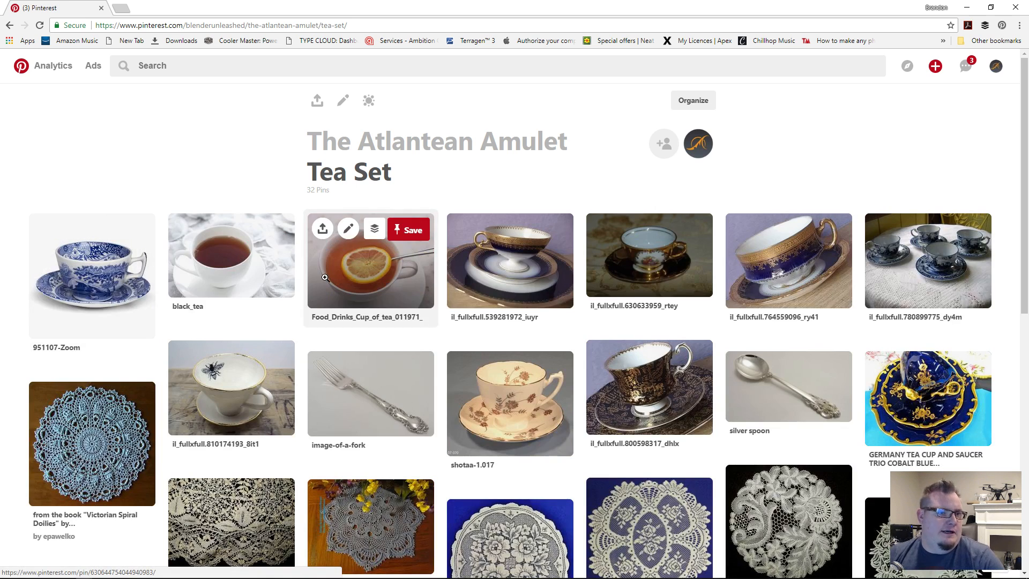
{"action": "left_click", "coordinate": [377, 273]}
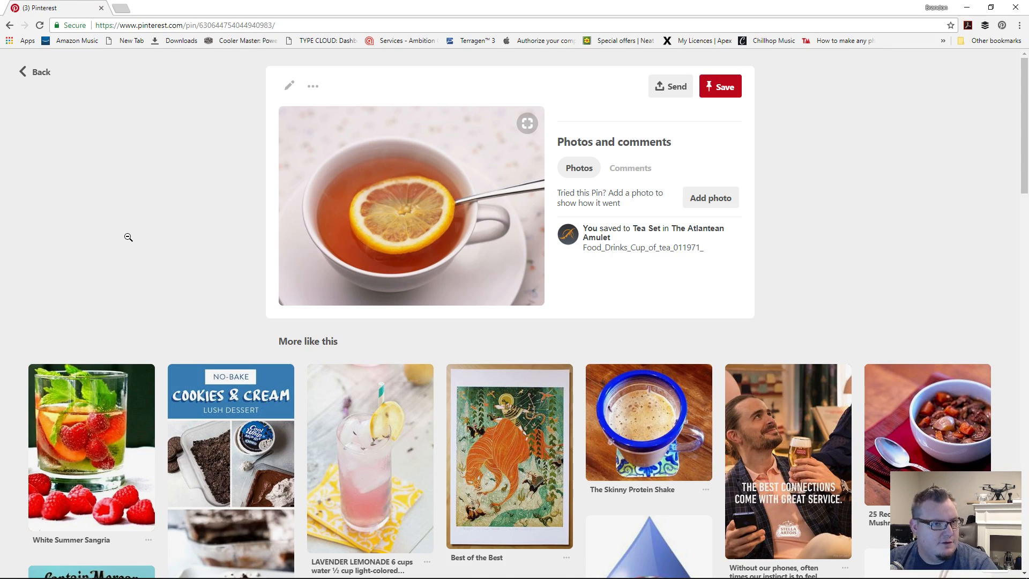
Switch back to Blender and save the scene over the existing Tea_Set.blend with nothing selected.
{"action": "key", "text": "alt+Tab"}
{"action": "key", "text": "alt+Tab"}
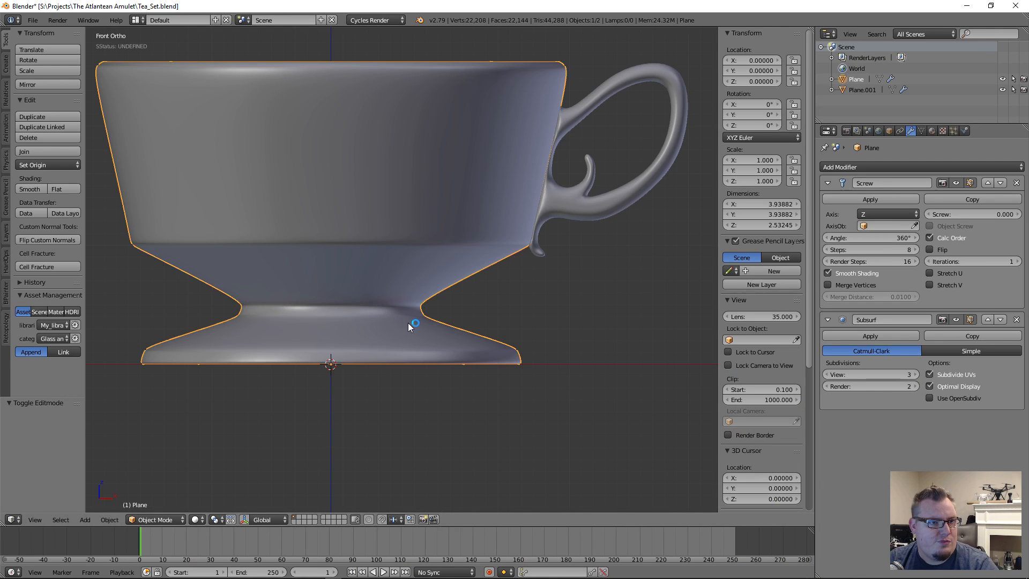
{"action": "key", "text": "a"}
{"action": "scroll", "coordinate": [460, 230], "scroll_direction": "down", "scroll_amount": 3}
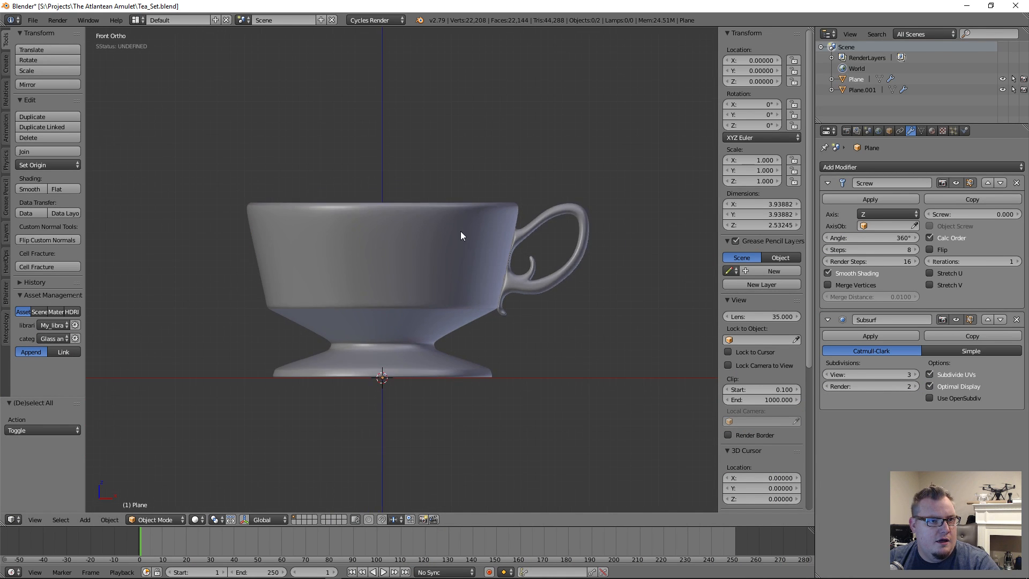
{"action": "middle_click_drag", "start_coordinate": [461, 232], "coordinate": [430, 303]}
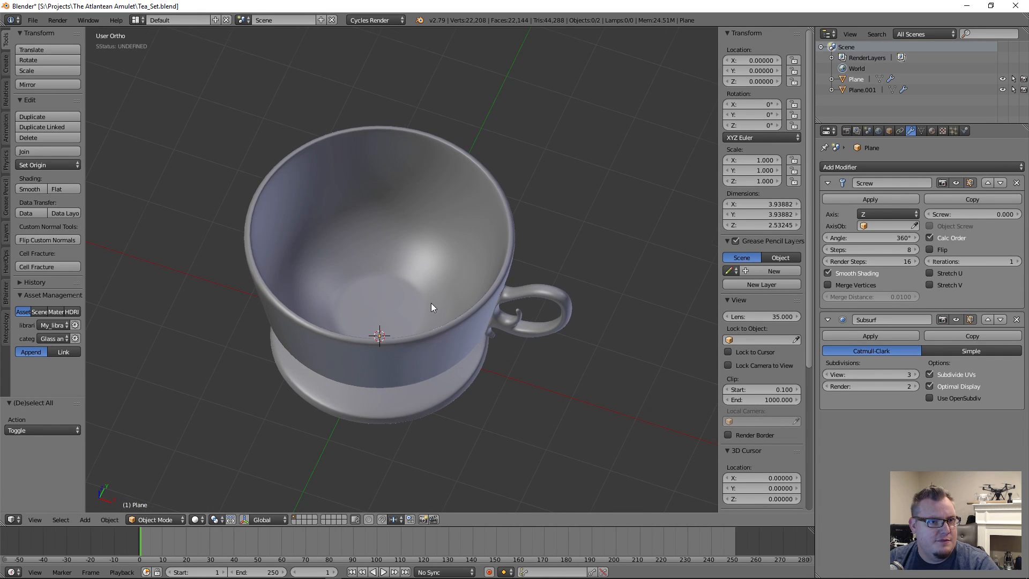
{"action": "key", "text": "ctrl+s"}
{"action": "left_click", "coordinate": [258, 168]}
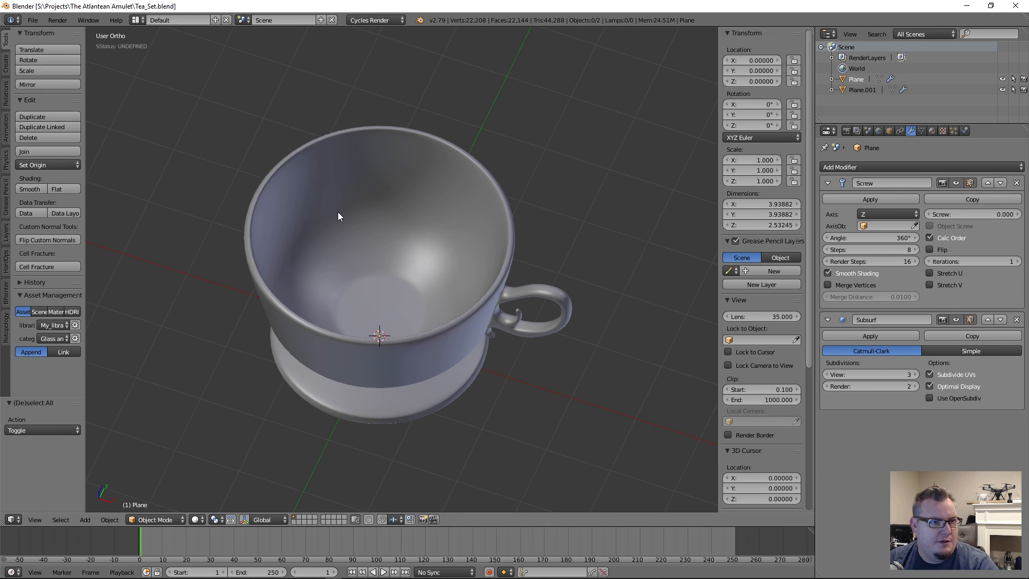
{"action": "key", "text": "KP_7"}
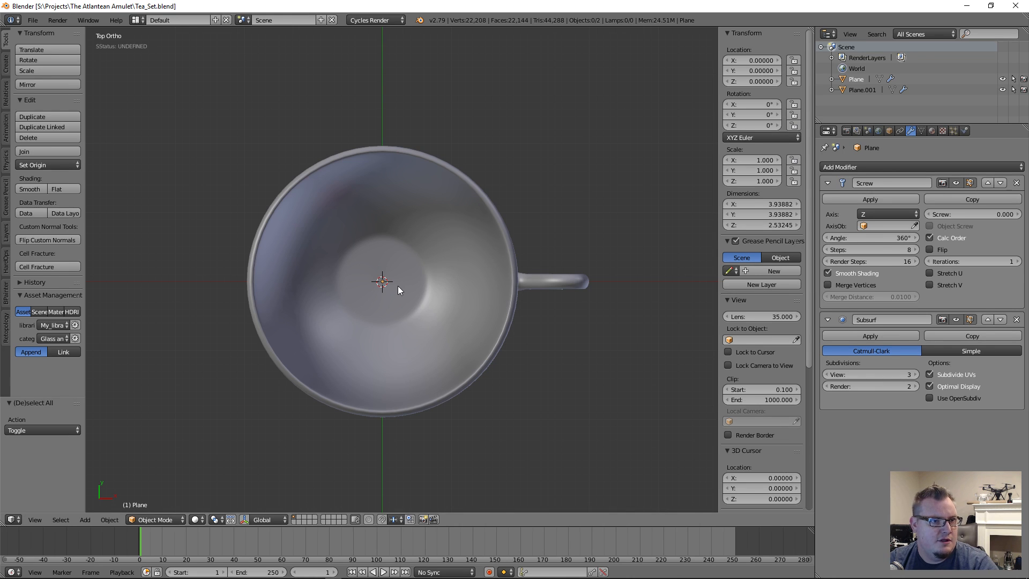
{"action": "key", "text": "shift+a"}
{"action": "mouse_move", "coordinate": [398, 287]}
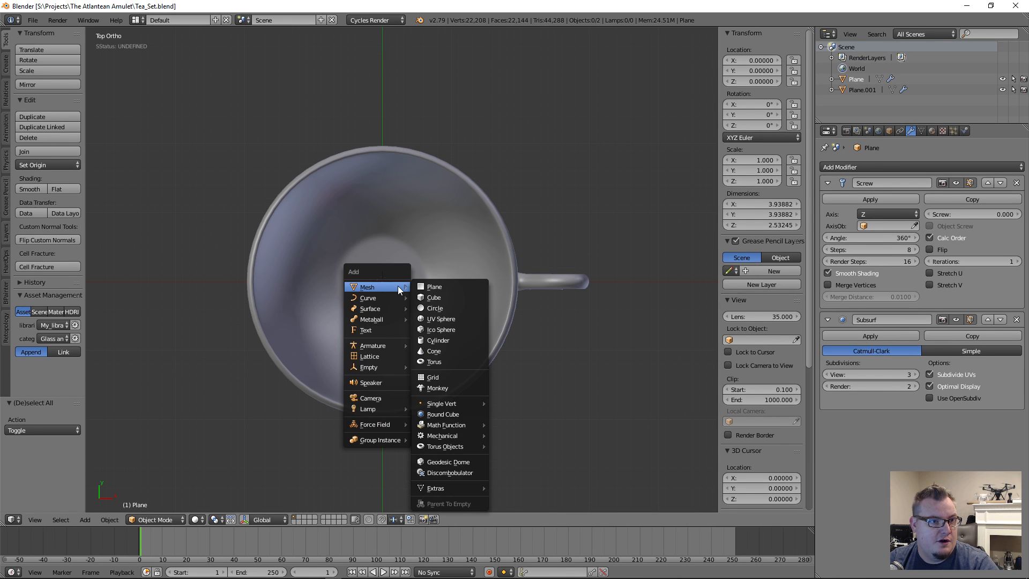
Duplicate the centre edge of the base's underside in the cup profile and move the copy -0.353 in Z.
{"action": "middle_click_drag", "start_coordinate": [663, 171], "coordinate": [413, 307]}
{"action": "key", "text": "Tab"}
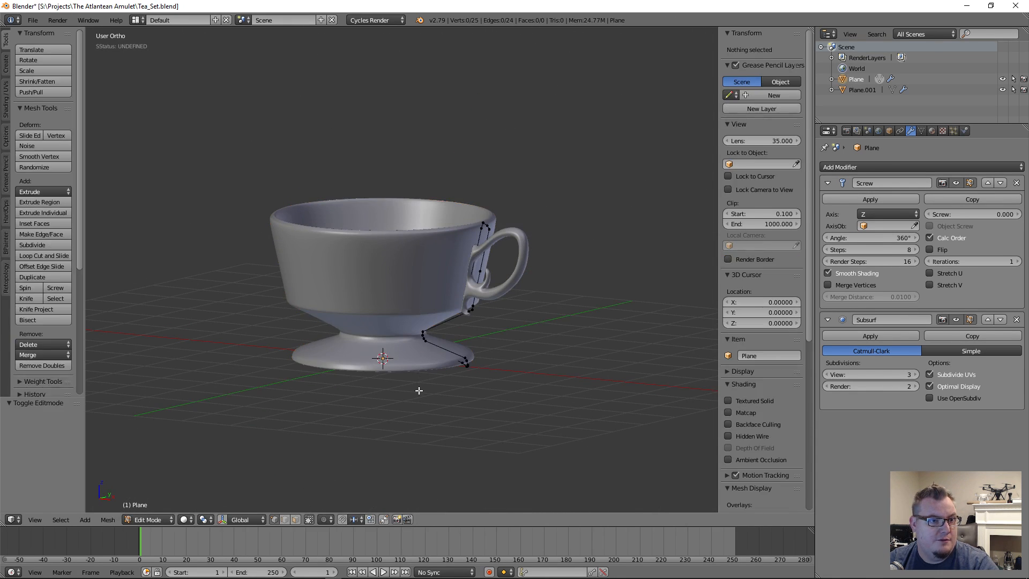
{"action": "scroll", "coordinate": [419, 390], "scroll_direction": "up", "scroll_amount": 4}
{"action": "key", "text": "KP_1"}
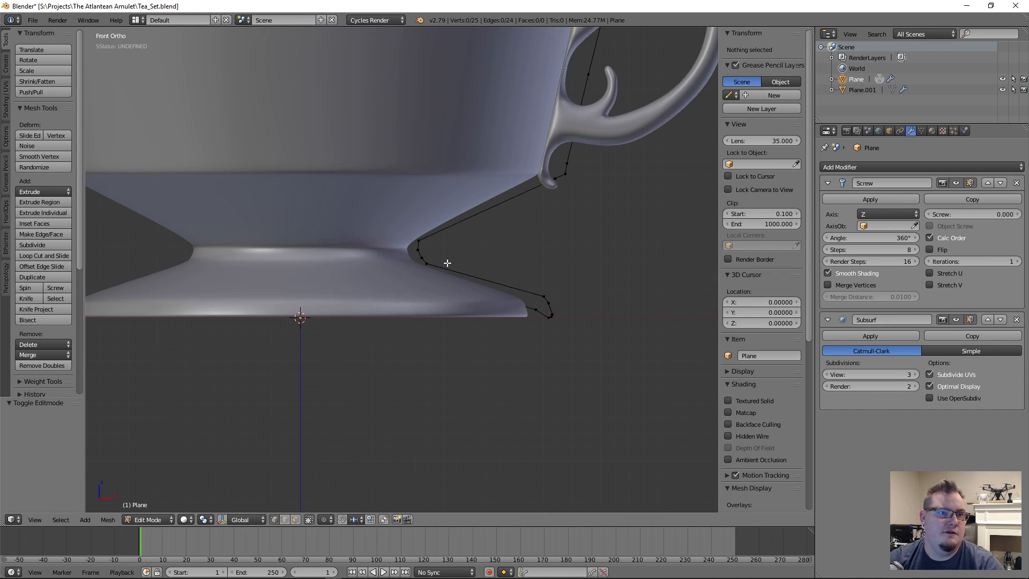
{"action": "key", "text": "z"}
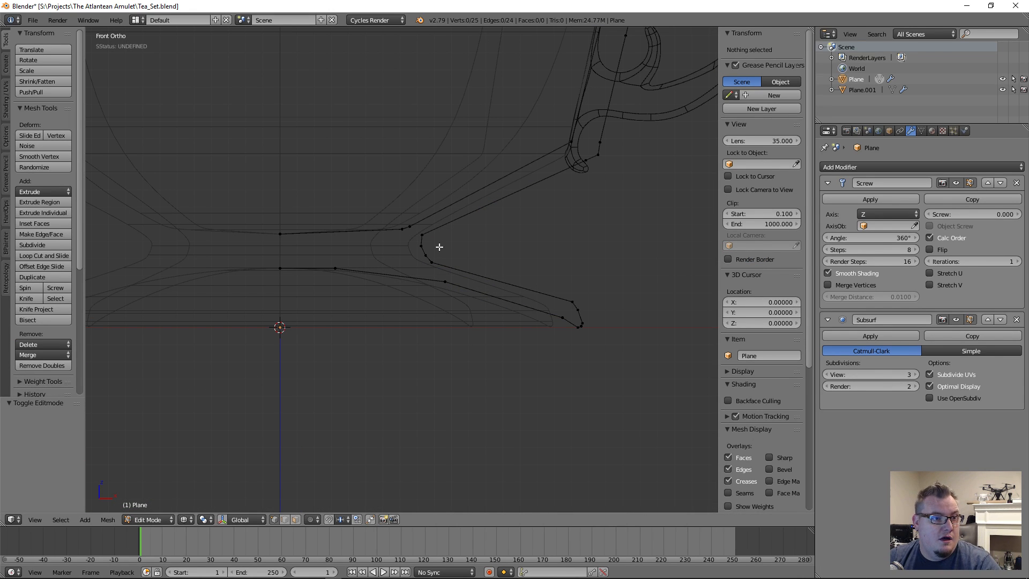
{"action": "right_click", "coordinate": [287, 266]}
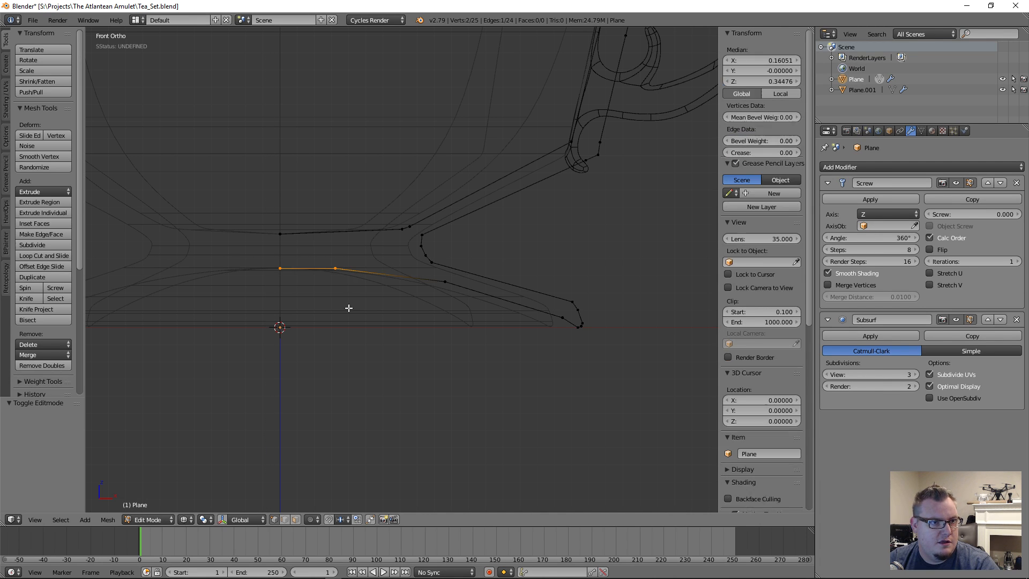
{"action": "key", "text": "shift+d"}
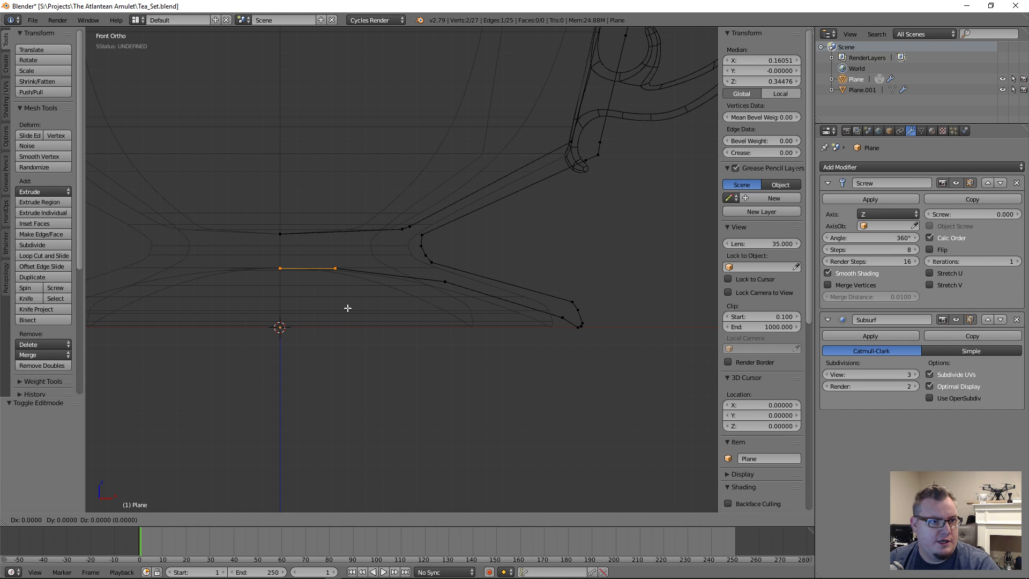
{"action": "key", "text": "z"}
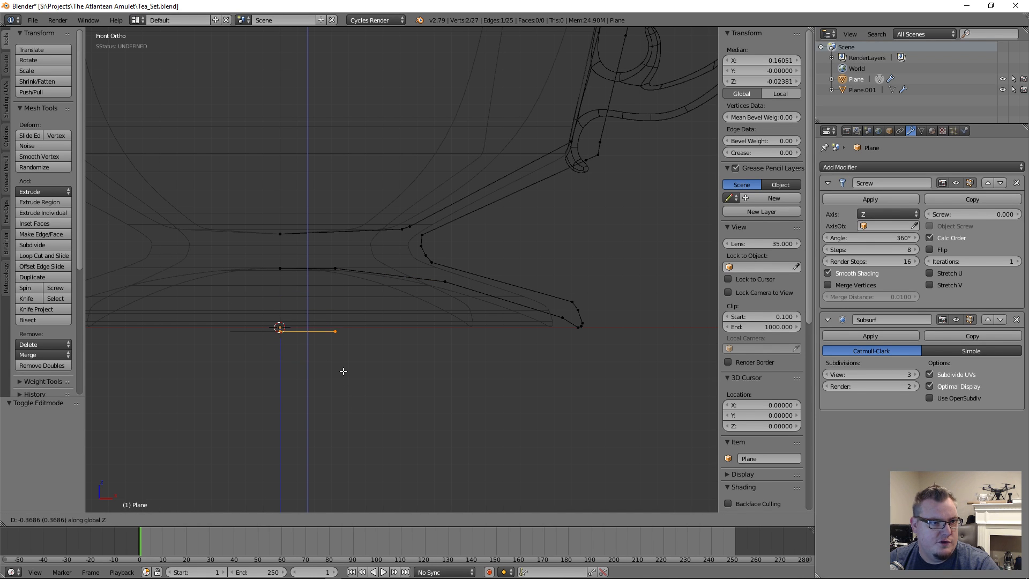
{"action": "left_click", "coordinate": [344, 369]}
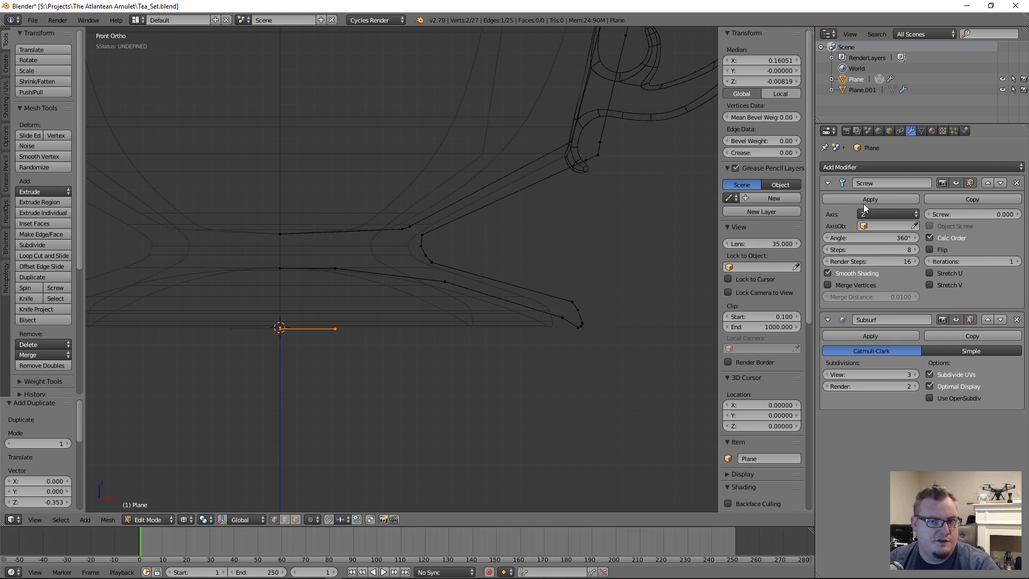
Separate the duplicated edge into its own object and return to Object Mode.
{"action": "key", "text": "p"}
{"action": "left_click", "coordinate": [387, 224]}
{"action": "key", "text": "Tab"}
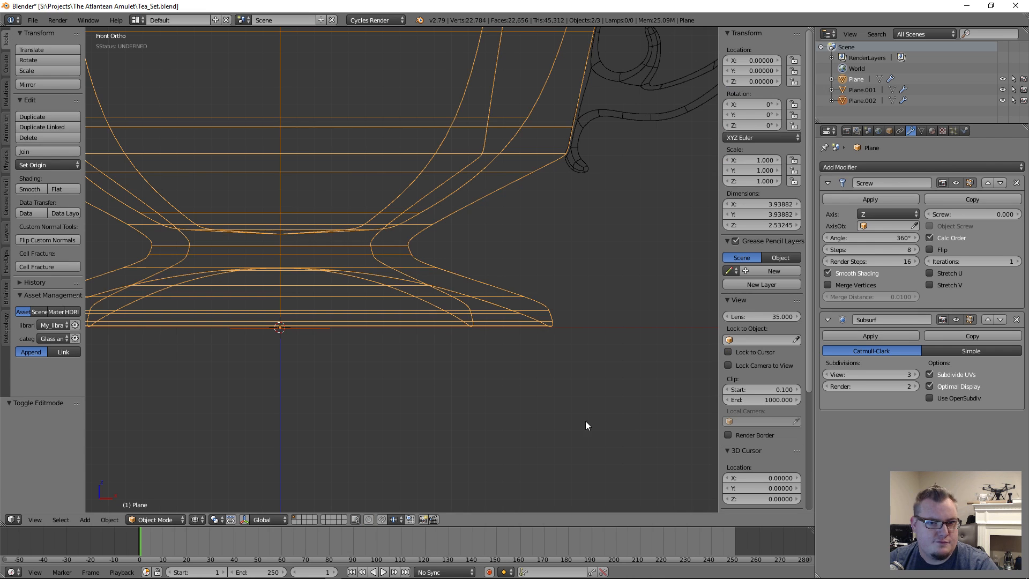
Select the separated edge object beneath the cup and start the Screencast Keys display.
{"action": "right_click", "coordinate": [289, 329]}
{"action": "scroll", "coordinate": [735, 409], "scroll_direction": "down", "scroll_amount": 6}
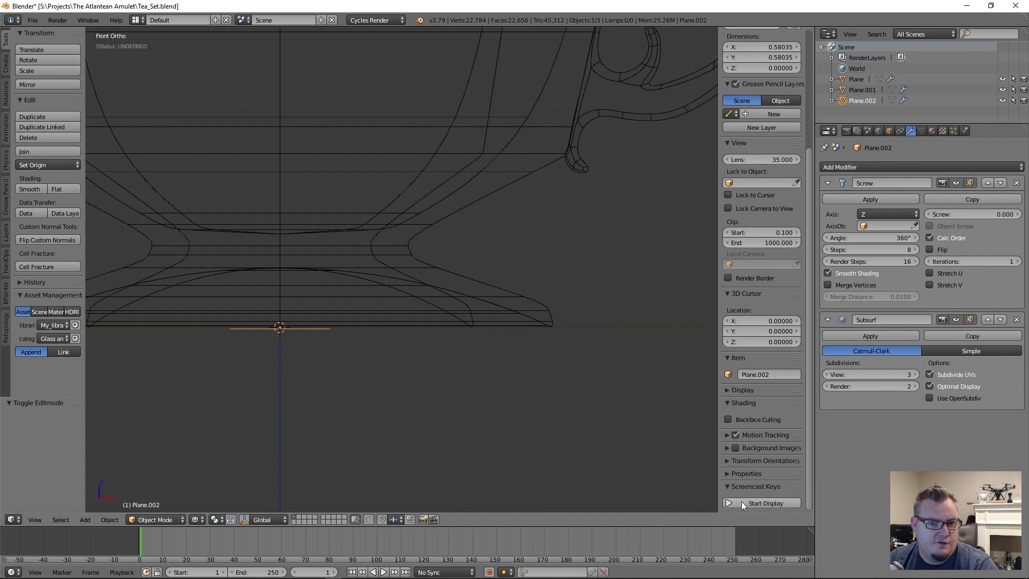
{"action": "left_click", "coordinate": [746, 487]}
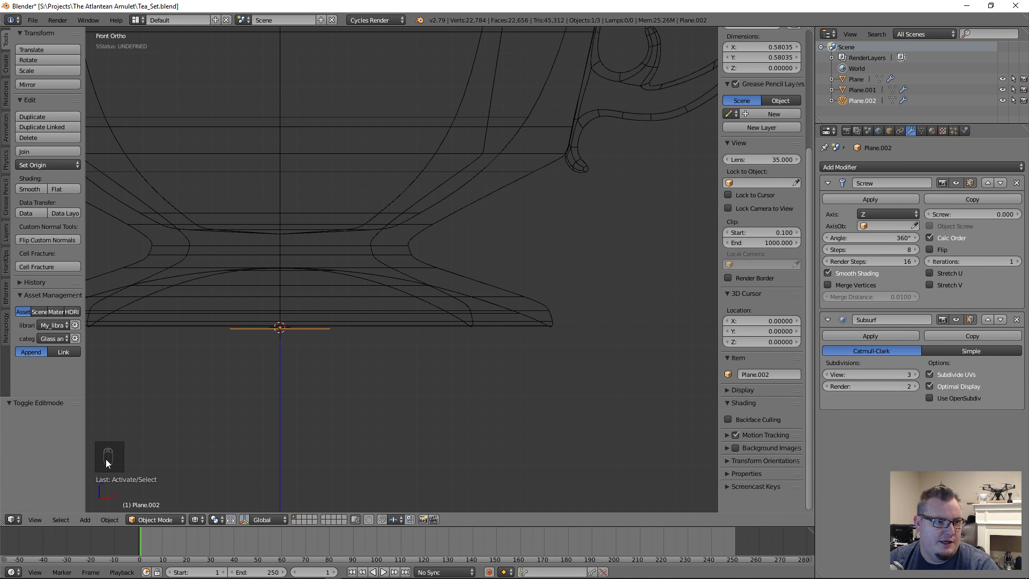
Move the edge's outer vertex 1.274 along X, out to the outer rim of the cup's base.
{"action": "middle_click_drag", "start_coordinate": [407, 316], "coordinate": [468, 333], "text": "shift"}
{"action": "key", "text": "Tab"}
{"action": "scroll", "coordinate": [453, 385], "scroll_direction": "up", "scroll_amount": 1}
{"action": "right_click", "coordinate": [377, 371]}
{"action": "scroll", "coordinate": [473, 399], "scroll_direction": "down", "scroll_amount": 4}
{"action": "key", "text": "g"}
{"action": "key", "text": "x"}
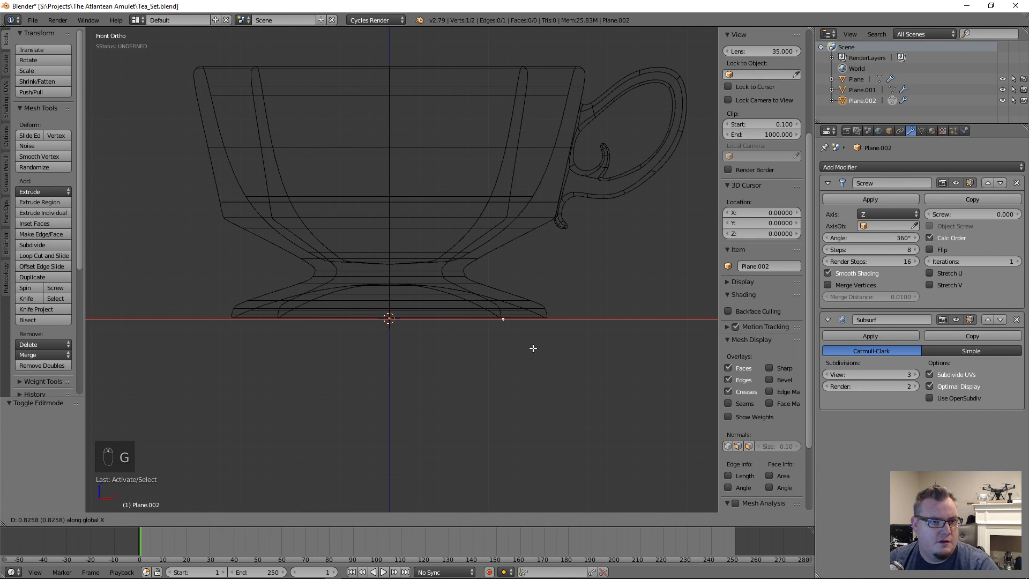
{"action": "left_click", "coordinate": [576, 349]}
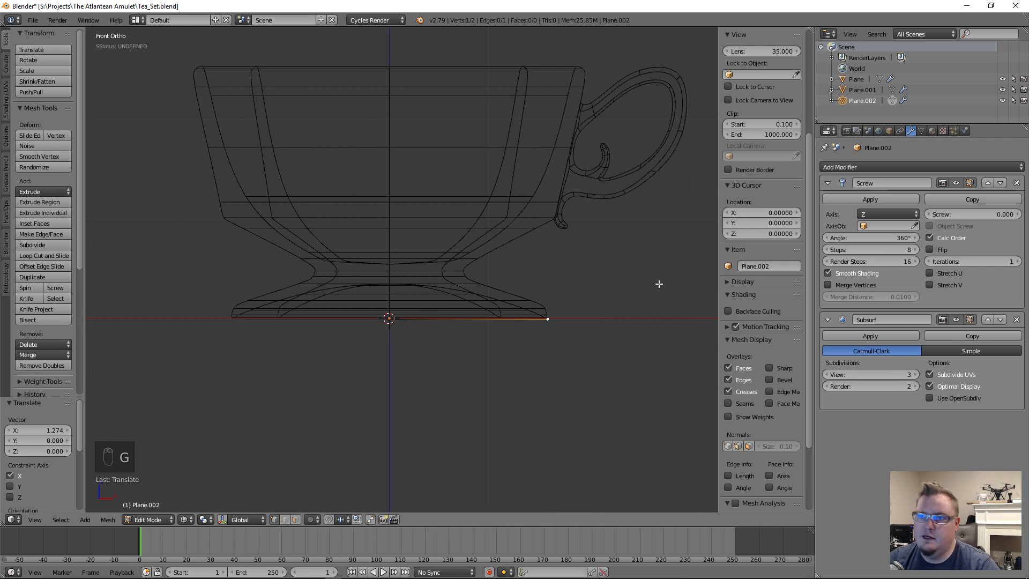
Switch to Pinterest in Chrome, go back to the Tea Set section and examine its cup and saucer pins.
{"action": "mouse_move", "coordinate": [229, 575]}
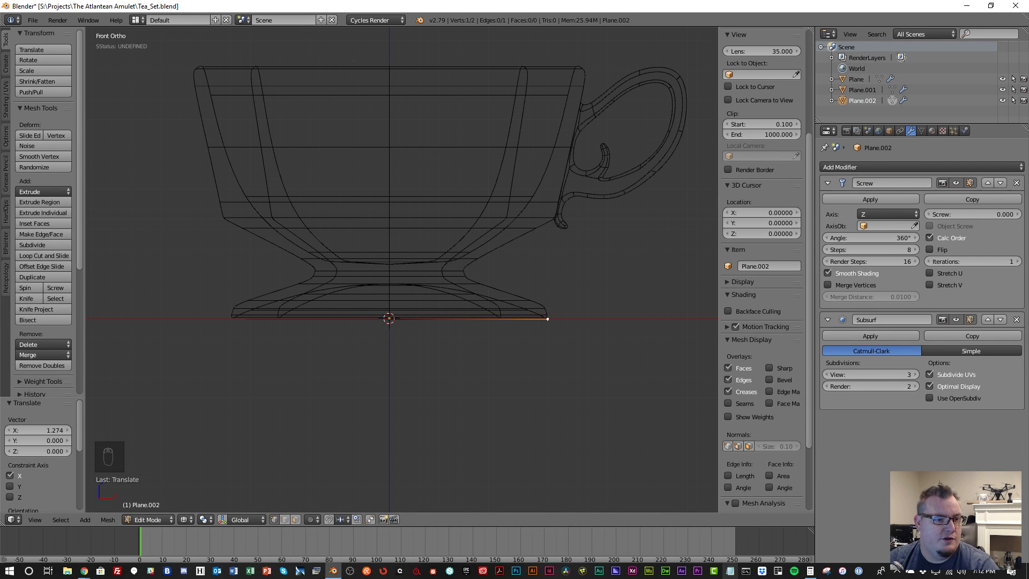
{"action": "mouse_move", "coordinate": [84, 570]}
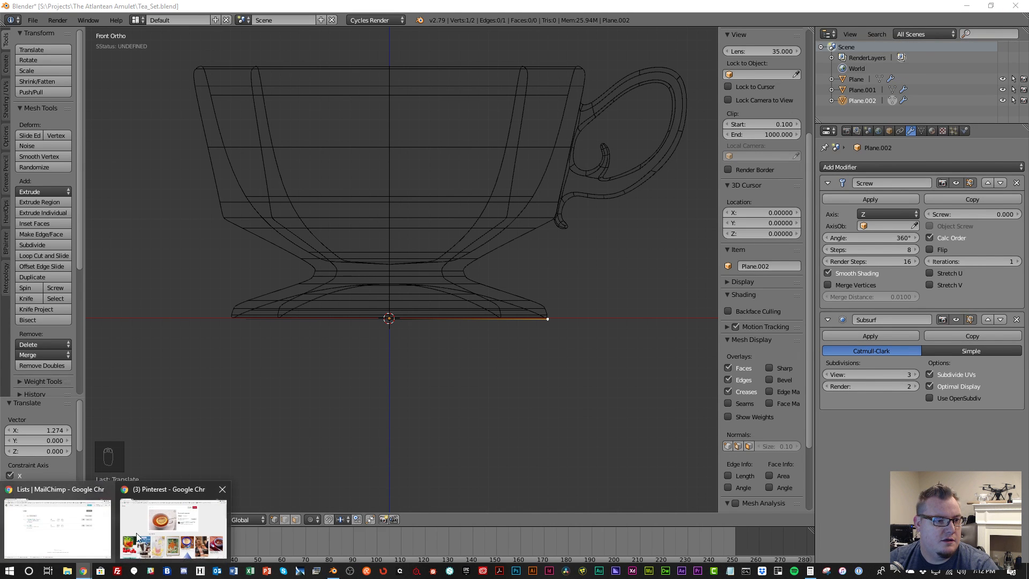
{"action": "left_click", "coordinate": [153, 533]}
{"action": "left_click", "coordinate": [140, 220]}
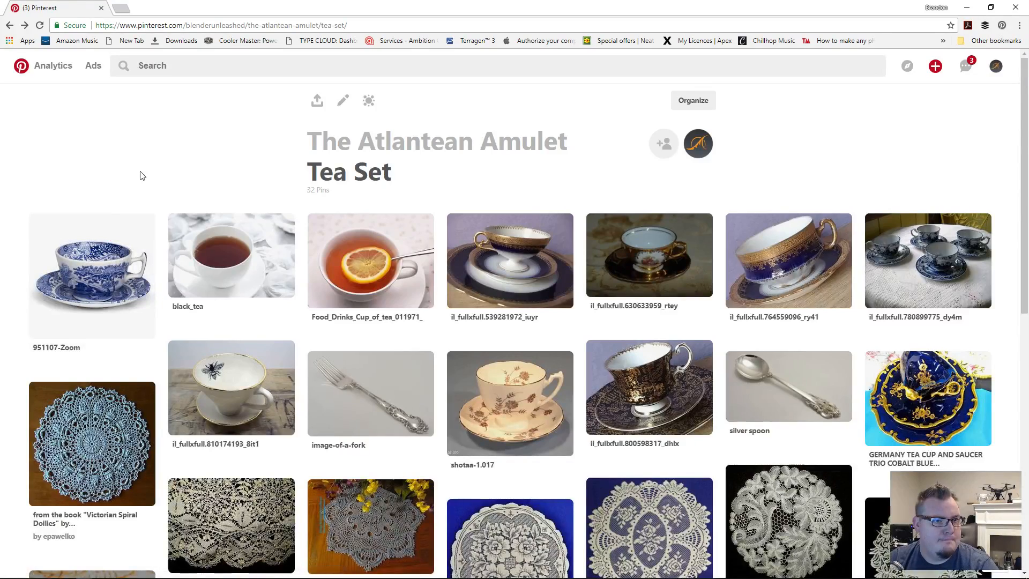
{"action": "scroll", "coordinate": [142, 176], "scroll_direction": "down", "scroll_amount": 2}
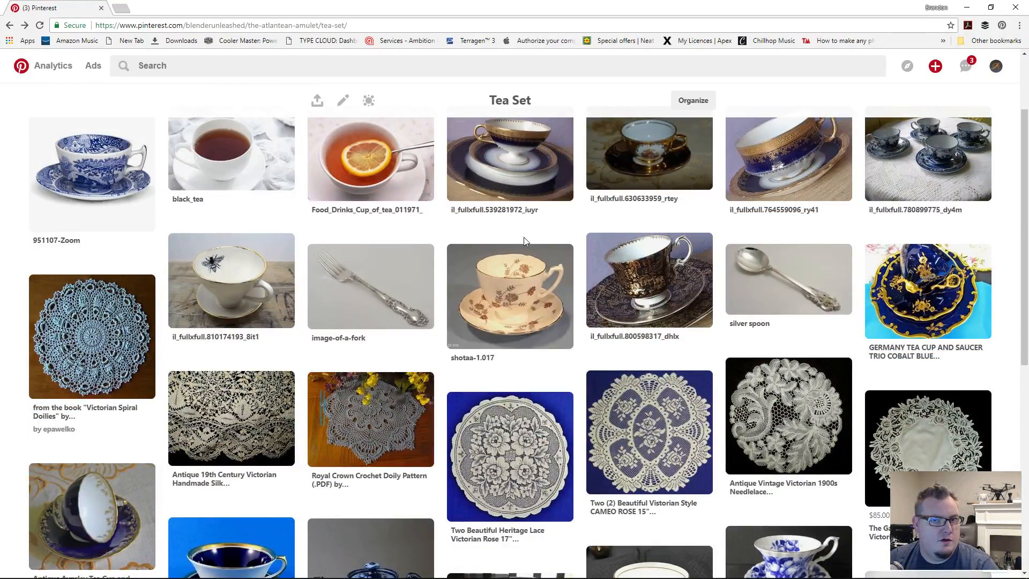
{"action": "mouse_move", "coordinate": [611, 236]}
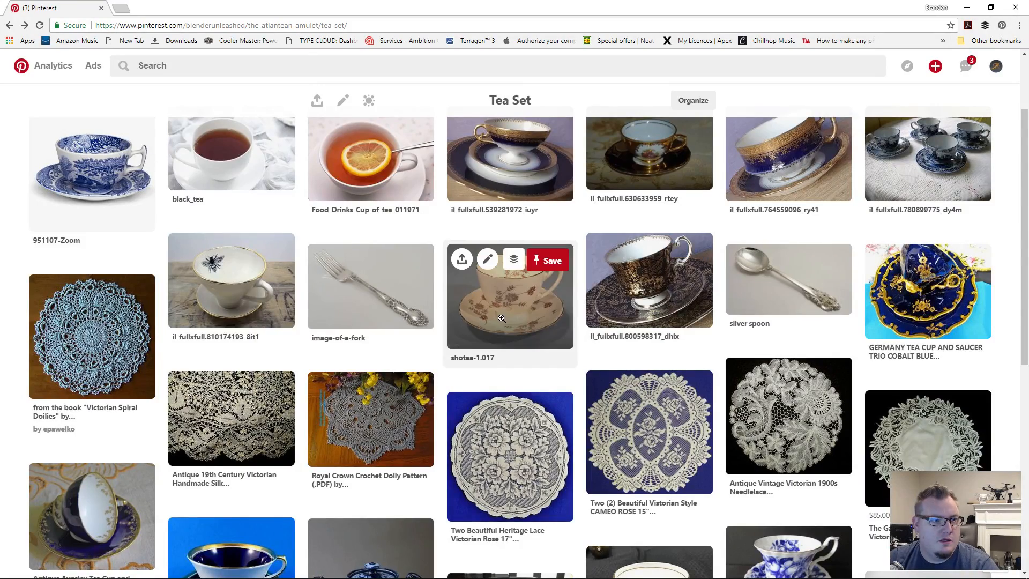
{"action": "scroll", "coordinate": [502, 322], "scroll_direction": "down", "scroll_amount": 1}
{"action": "scroll", "coordinate": [502, 322], "scroll_direction": "down", "scroll_amount": 1}
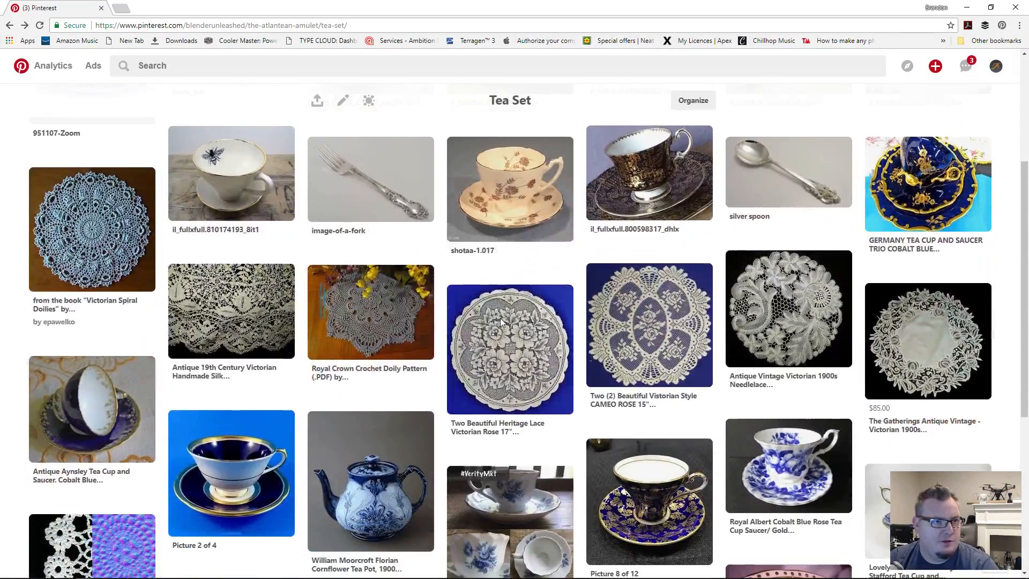
{"action": "mouse_move", "coordinate": [263, 298]}
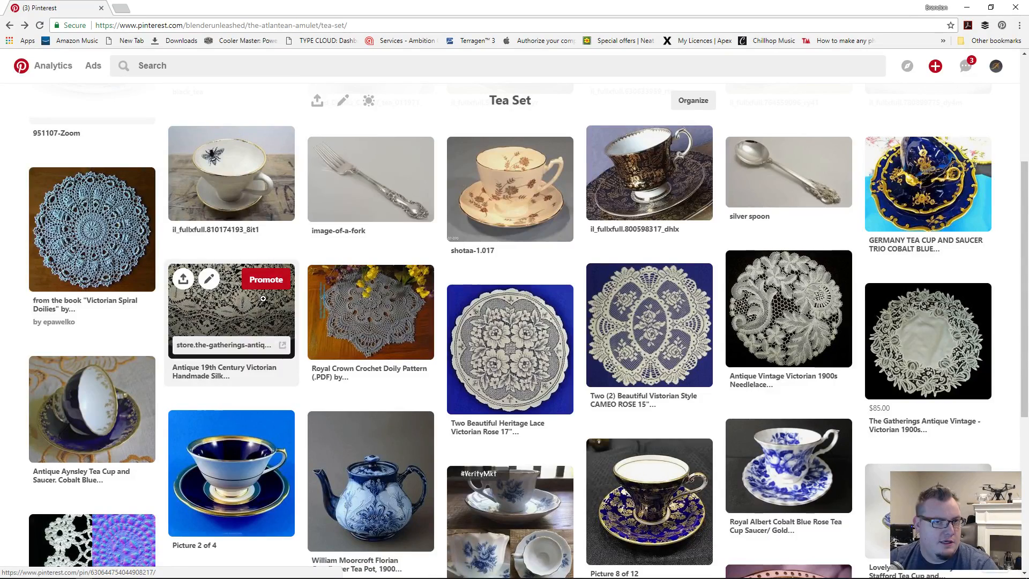
{"action": "scroll", "coordinate": [263, 298], "scroll_direction": "up", "scroll_amount": 1}
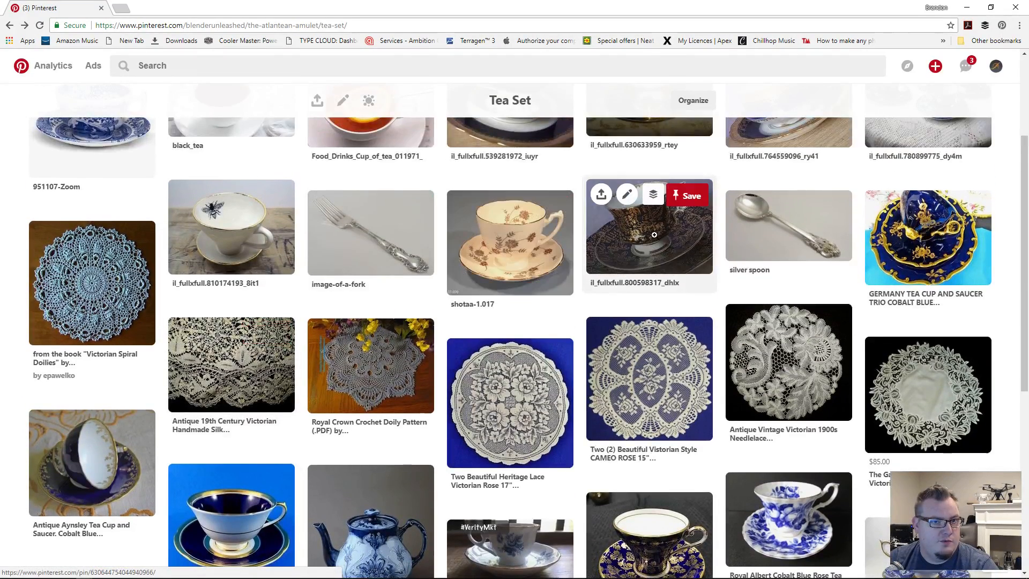
View the il_fullxfull.800598317_dhlx and bee teacup pins for their saucer shapes, returning to the board after each.
{"action": "left_click", "coordinate": [610, 263]}
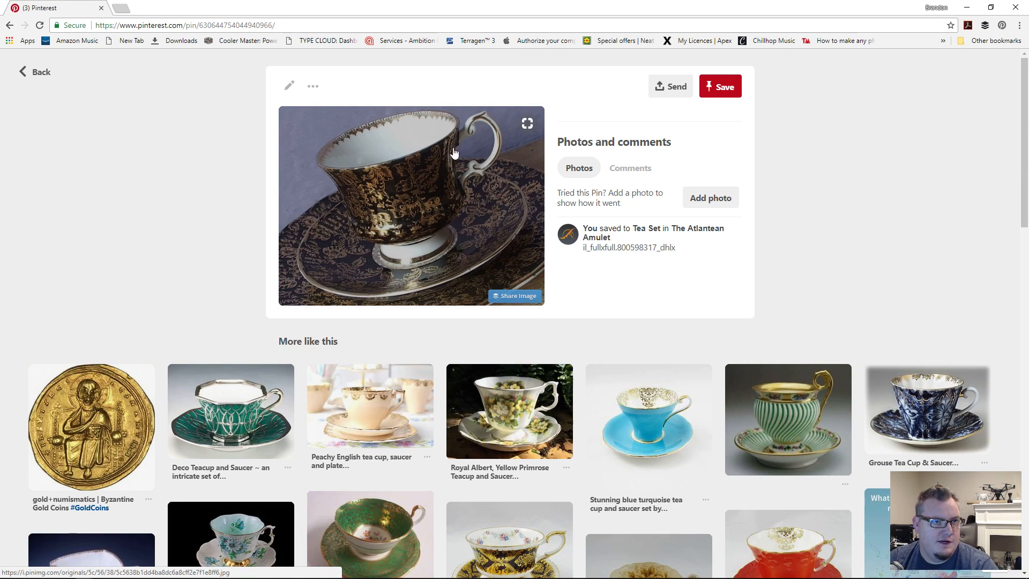
{"action": "left_click", "coordinate": [33, 71]}
{"action": "left_click", "coordinate": [248, 312]}
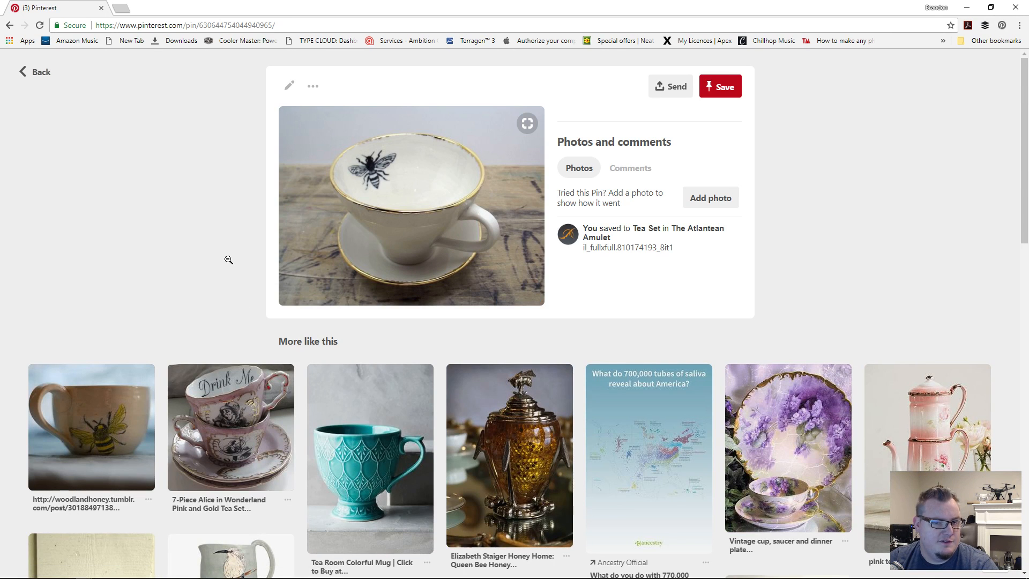
{"action": "left_click", "coordinate": [35, 72]}
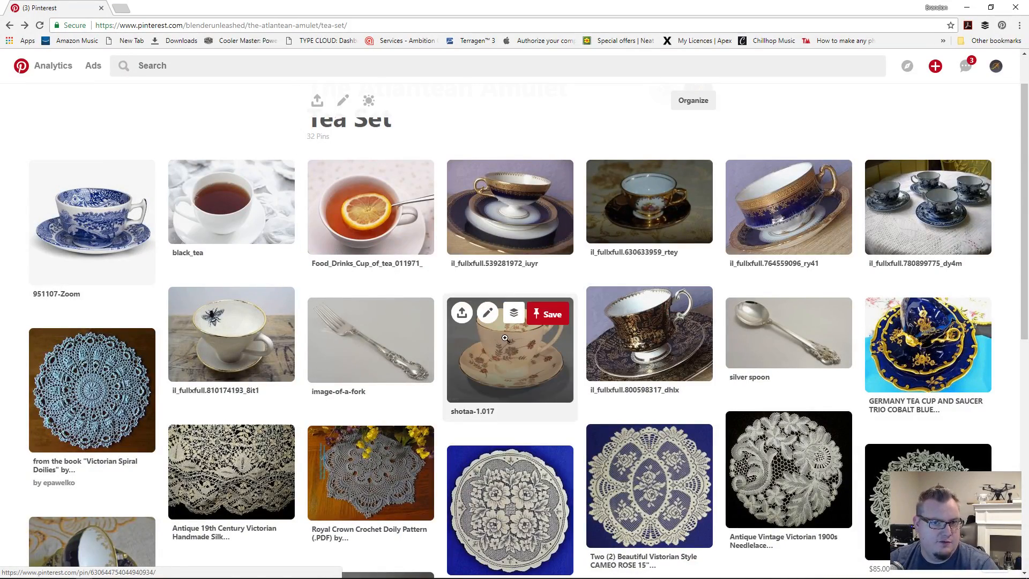
Examine the remaining Tea Set pins and view the Lovely Gold and Blue Royal Stafford cup and saucer before returning to the board.
{"action": "scroll", "coordinate": [621, 335], "scroll_direction": "down", "scroll_amount": 6}
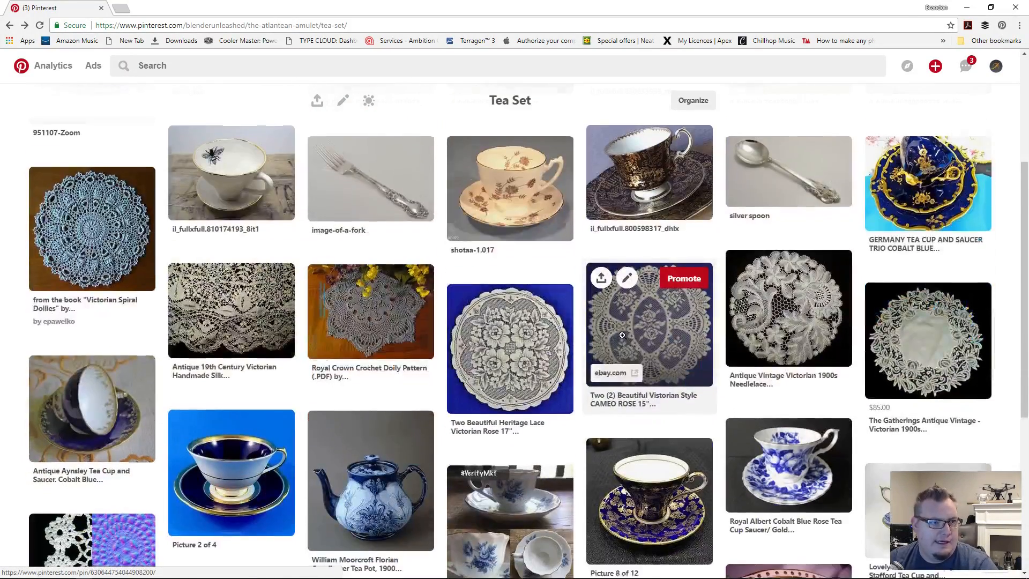
{"action": "scroll", "coordinate": [621, 334], "scroll_direction": "down", "scroll_amount": 2}
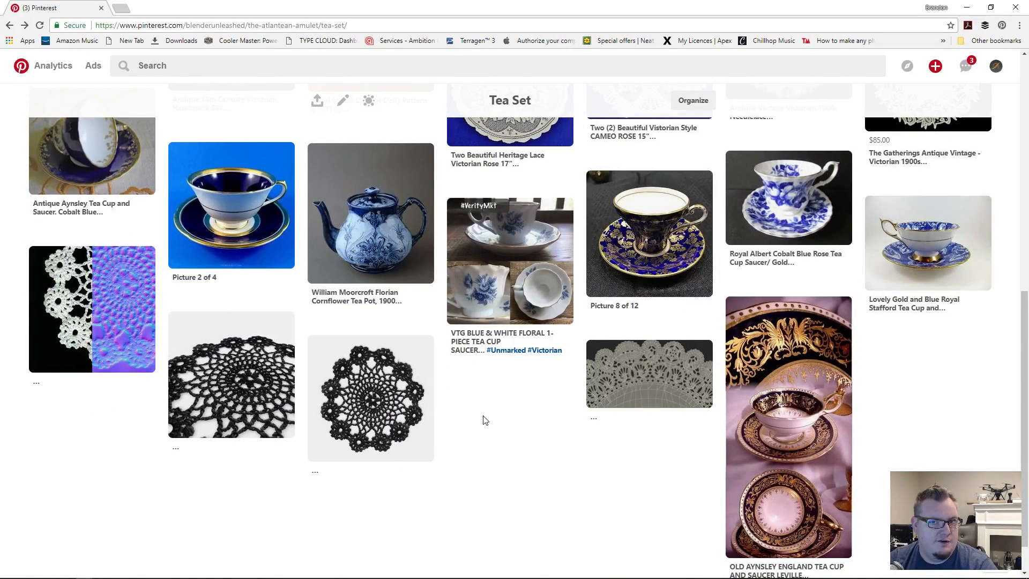
{"action": "left_click", "coordinate": [932, 257]}
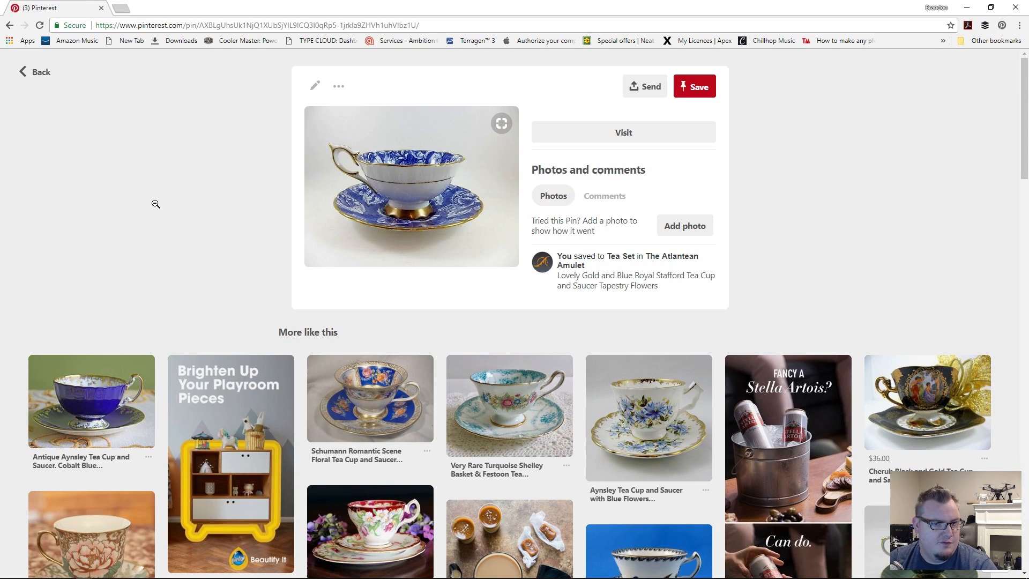
{"action": "left_click", "coordinate": [32, 74]}
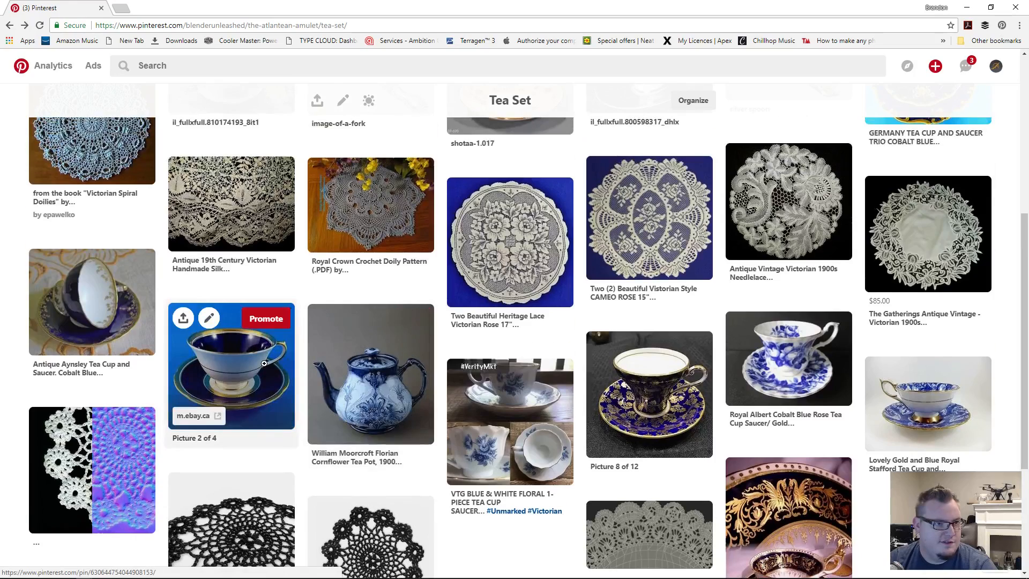
View the Cobalt Blue and Gold Border Collingwoods Tea Cup and Saucer pin, compare it with the Blender profile, and return to Blender.
{"action": "left_click", "coordinate": [236, 370]}
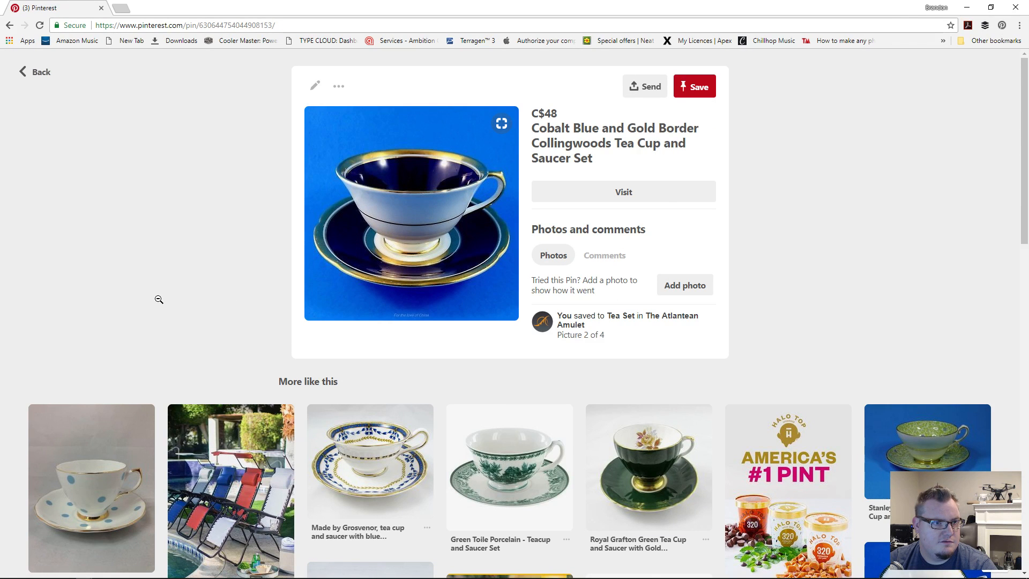
{"action": "key", "text": "alt+Tab"}
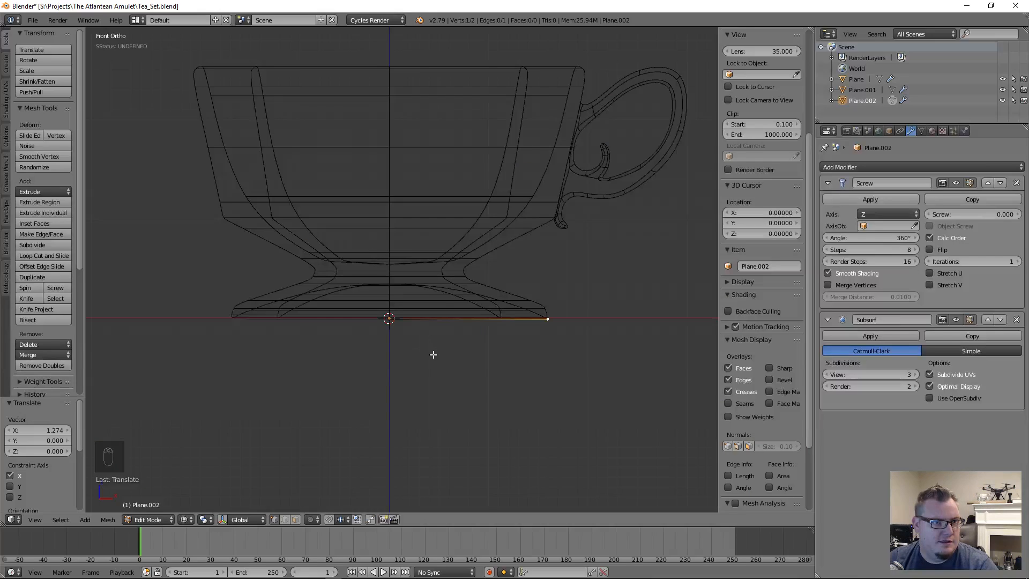
{"action": "key", "text": "alt+Tab"}
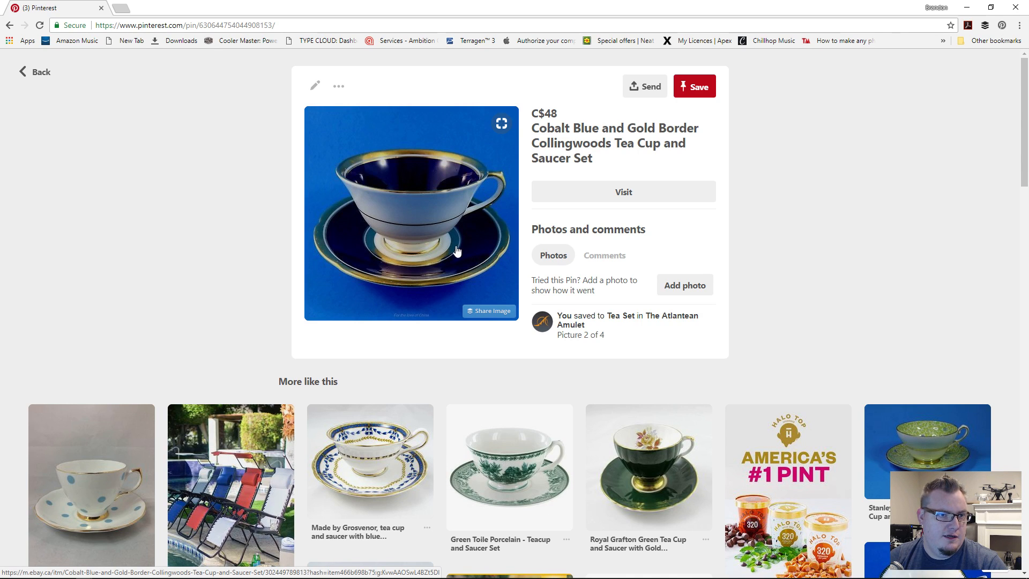
{"action": "key", "text": "alt+Tab"}
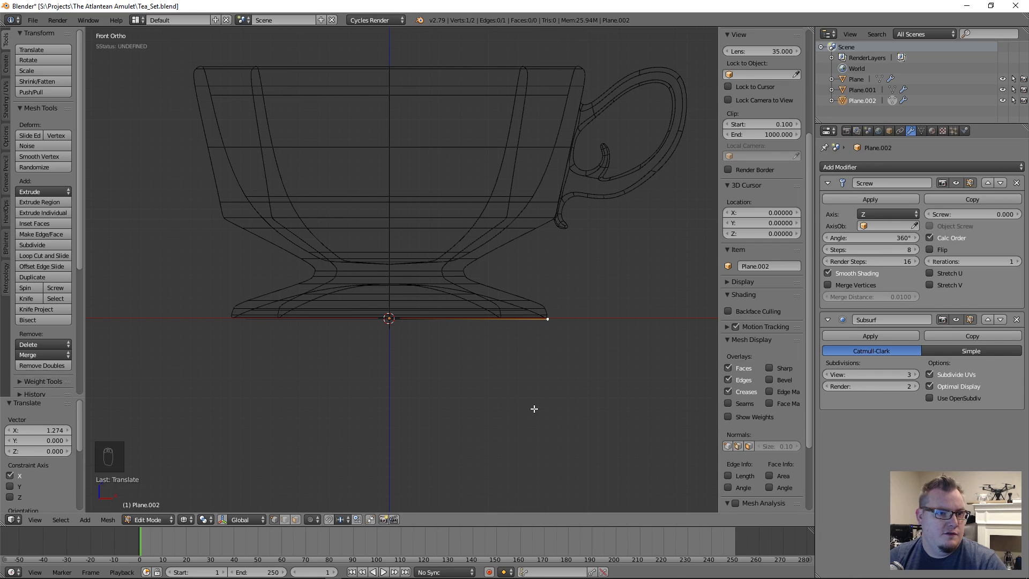
Extrude the outer vertex about 0.13 outward, followed by short rising segments of 0.022 by 0.022 and 0.043 by 0.016 in X and Z.
{"action": "scroll", "coordinate": [448, 333], "scroll_direction": "down", "scroll_amount": 7}
{"action": "scroll", "coordinate": [426, 324], "scroll_direction": "up", "scroll_amount": 2}
{"action": "middle_click_drag", "start_coordinate": [424, 290], "coordinate": [404, 319], "text": "shift"}
{"action": "scroll", "coordinate": [371, 352], "scroll_direction": "up", "scroll_amount": 2}
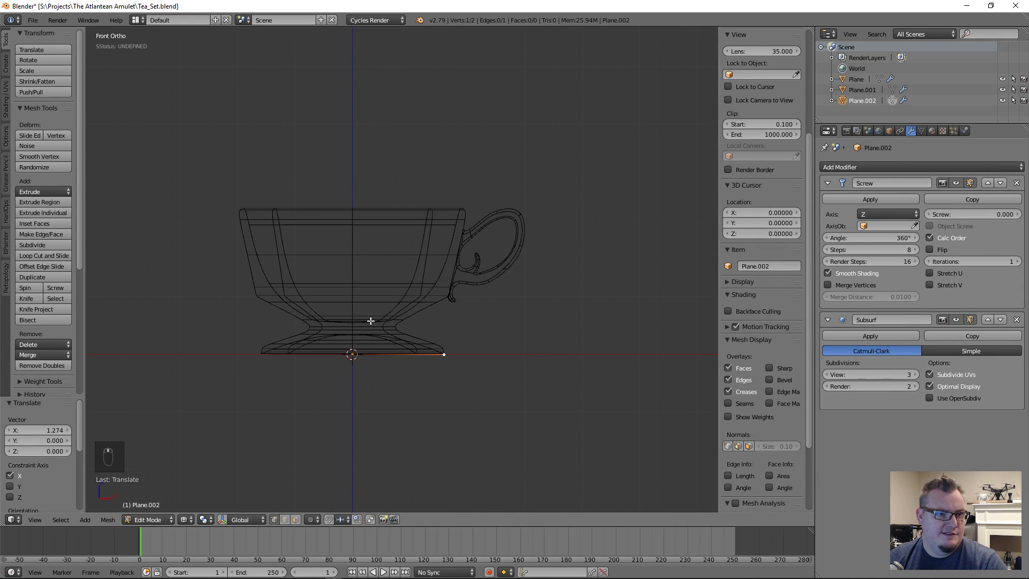
{"action": "scroll", "coordinate": [461, 418], "scroll_direction": "up", "scroll_amount": 3}
{"action": "key", "text": "e"}
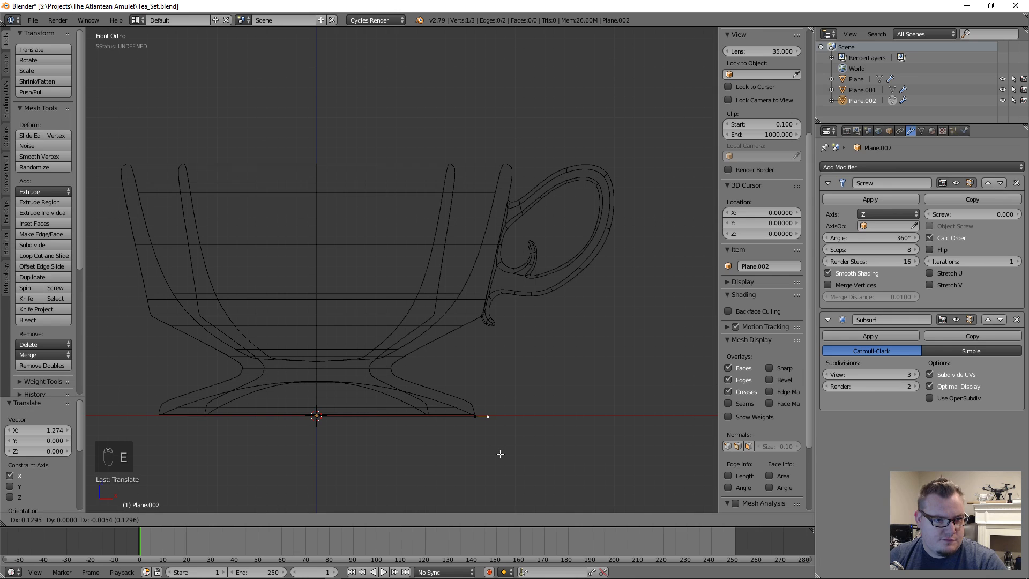
{"action": "left_click", "coordinate": [502, 453]}
{"action": "key", "text": "e"}
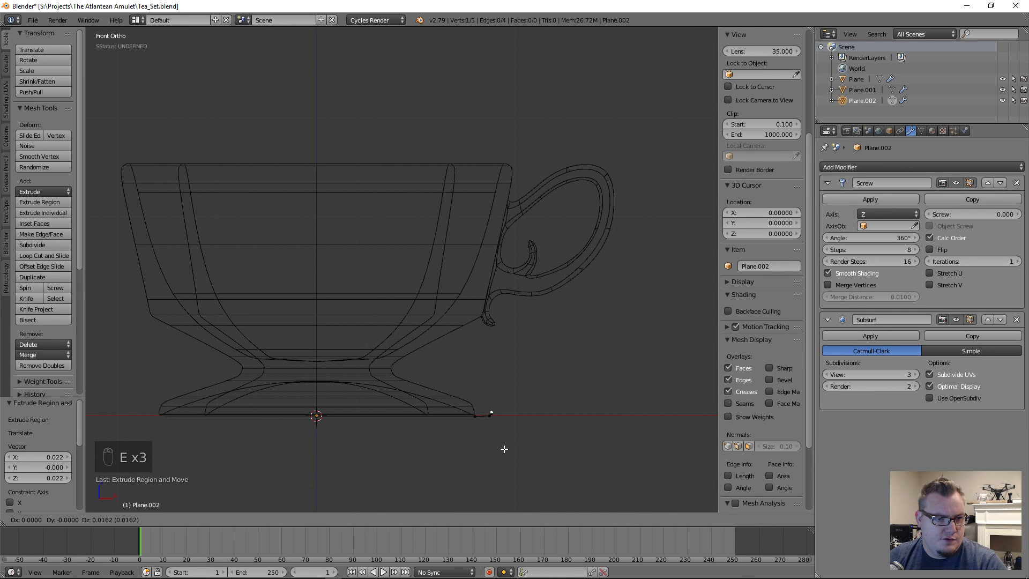
{"action": "left_click", "coordinate": [508, 448]}
Extrude a long segment 0.999 in X and 0.022 in Z, followed by two short rising segments at its outer end.
{"action": "key", "text": "e"}
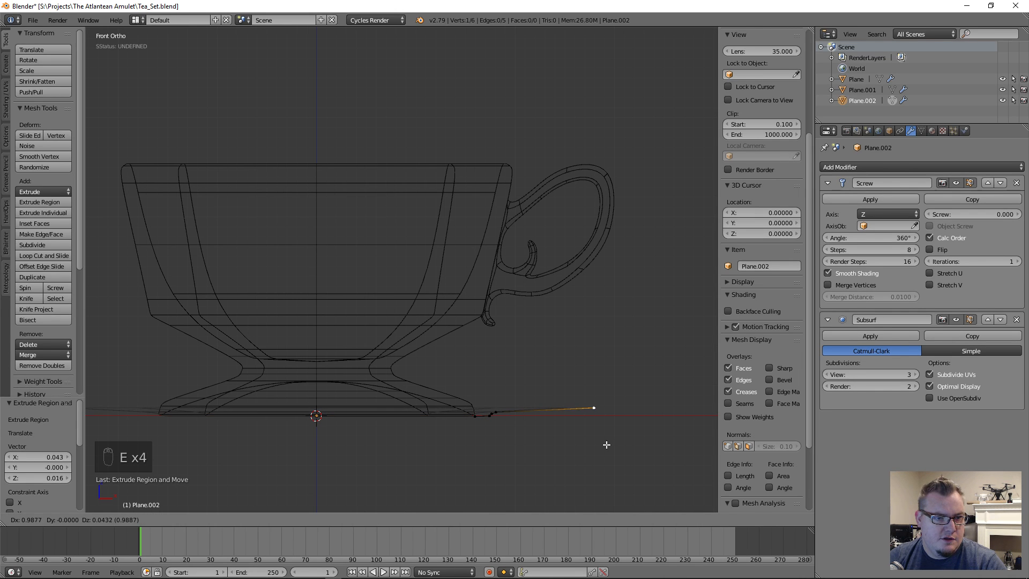
{"action": "left_click", "coordinate": [608, 446]}
{"action": "key", "text": "e"}
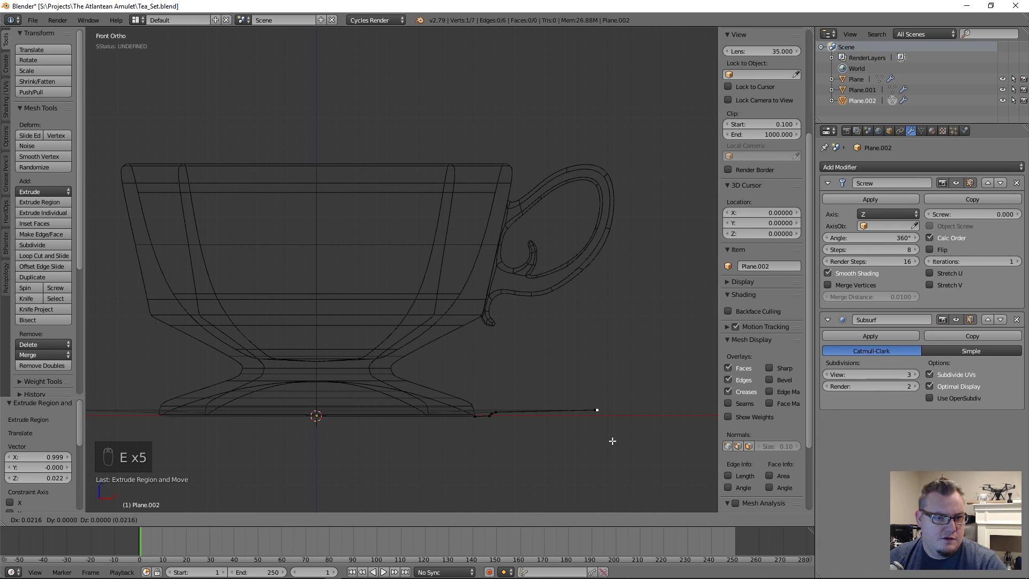
{"action": "left_click", "coordinate": [613, 439]}
{"action": "key", "text": "e"}
{"action": "left_click", "coordinate": [618, 437]}
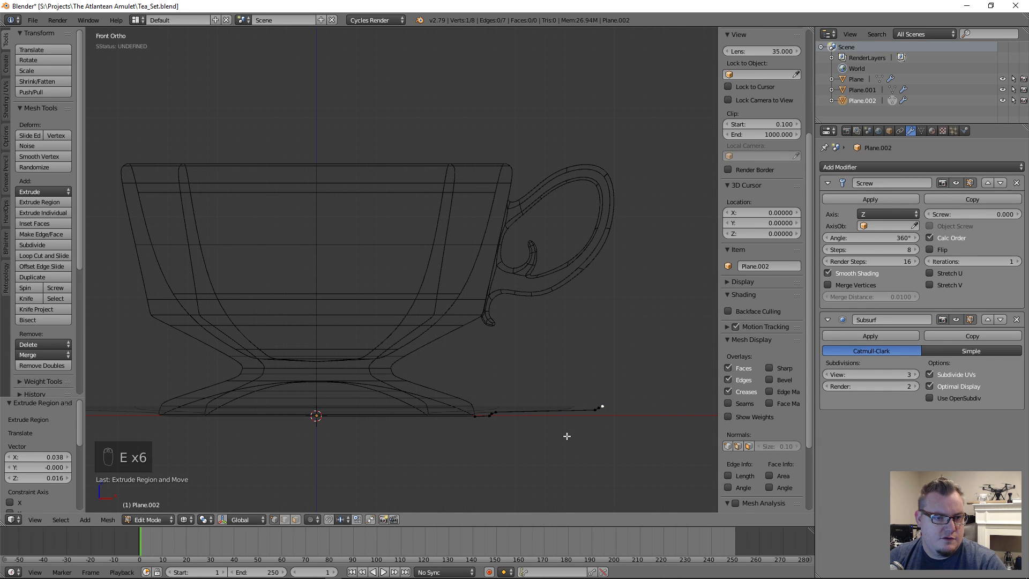
Move the three outermost profile vertices -0.631 in X and 0.022 in Z, closer to the cup.
{"action": "key", "text": "b"}
{"action": "left_click_drag", "start_coordinate": [574, 380], "coordinate": [632, 436]}
{"action": "key", "text": "g"}
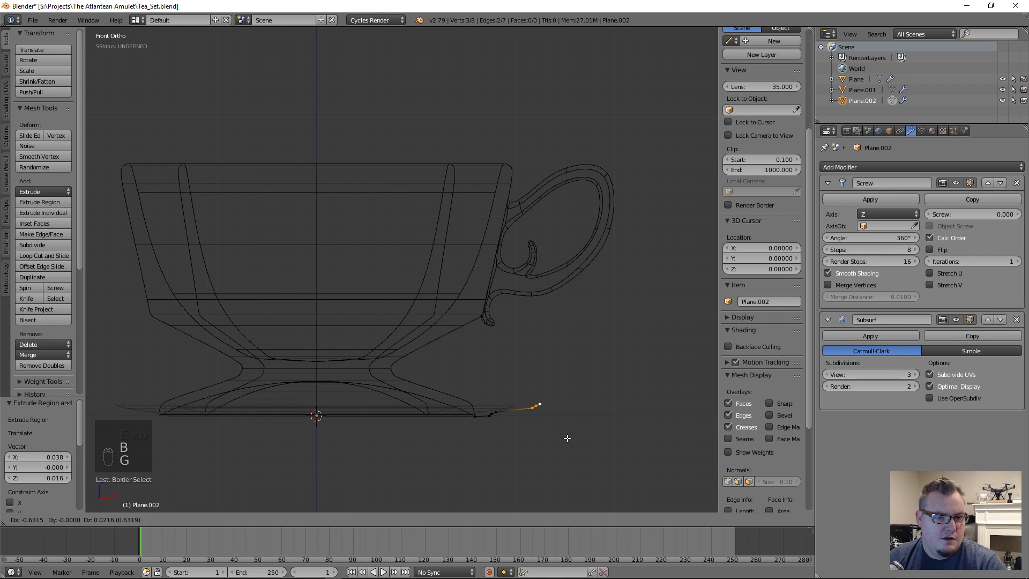
{"action": "left_click", "coordinate": [568, 438]}
{"action": "scroll", "coordinate": [552, 417], "scroll_direction": "up", "scroll_amount": 5}
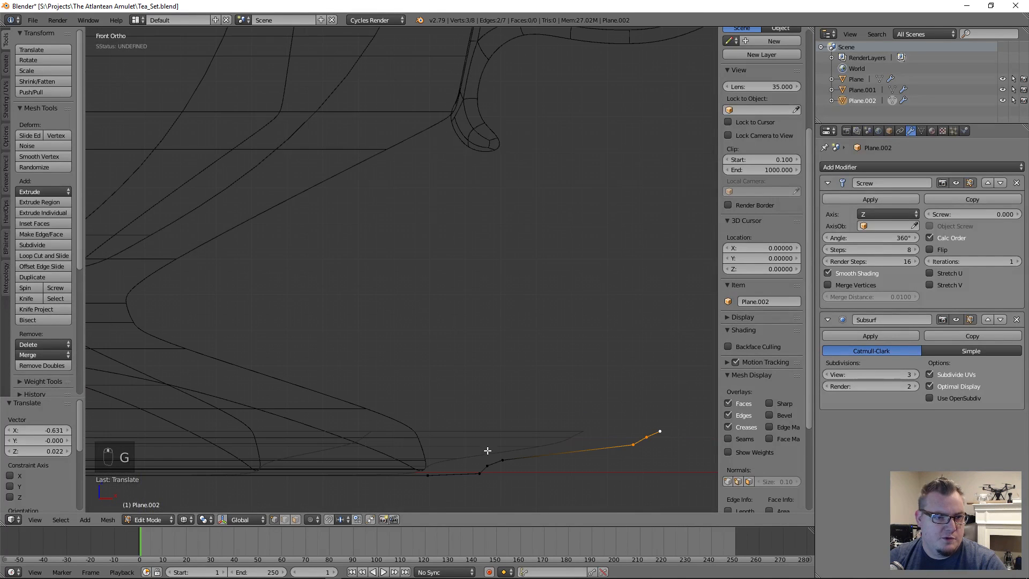
Raise the four profile vertices beside the cup's base slightly in Z, then deselect everything.
{"action": "middle_click_drag", "start_coordinate": [487, 451], "coordinate": [424, 357], "text": "shift"}
{"action": "key", "text": "a"}
{"action": "key", "text": "b"}
{"action": "left_click_drag", "start_coordinate": [315, 340], "coordinate": [465, 391]}
{"action": "key", "text": "g"}
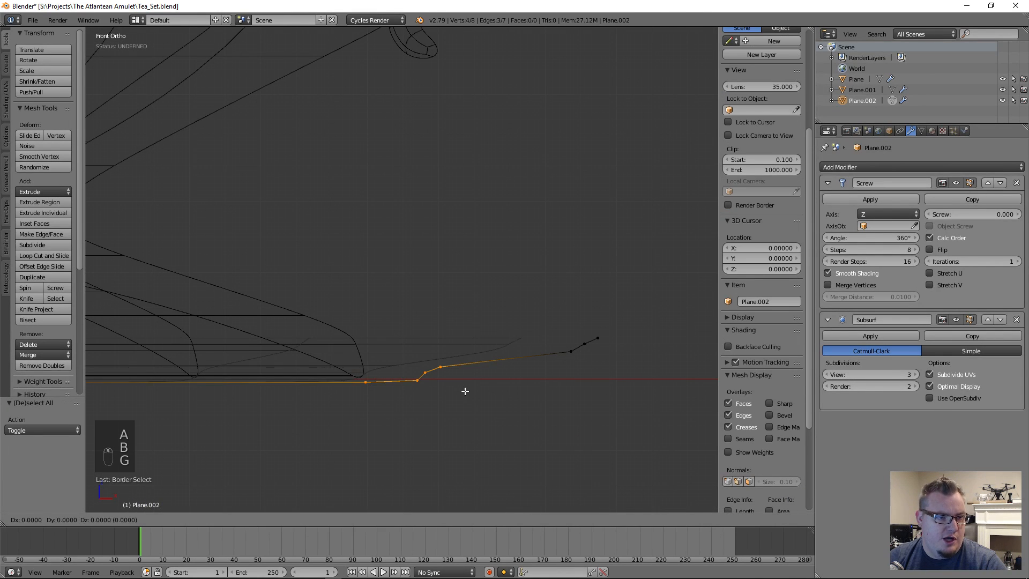
{"action": "key", "text": "z"}
{"action": "left_click", "coordinate": [465, 388]}
{"action": "key", "text": "a"}
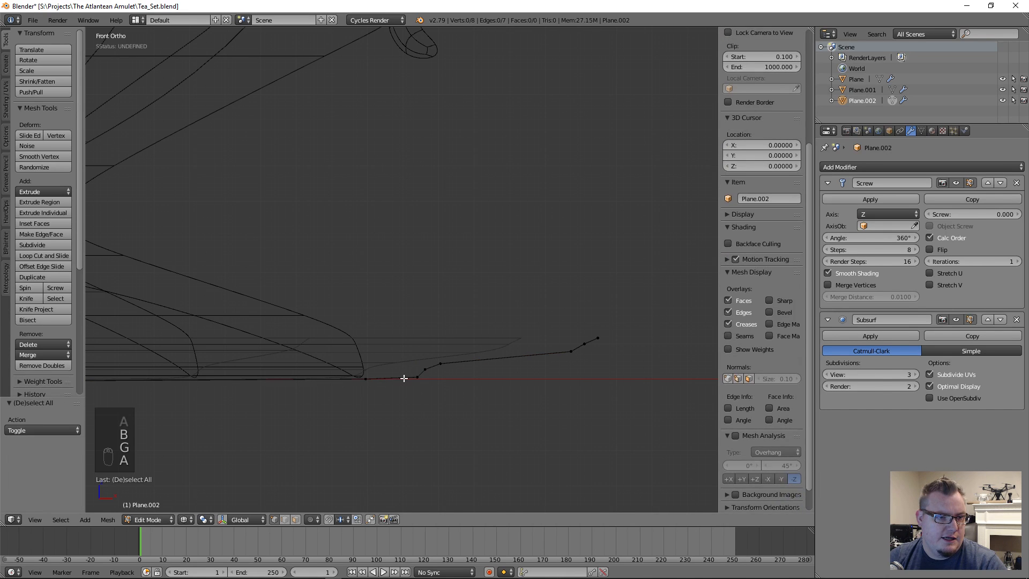
Slide the lower vertex of the small step along its edge to sit close to the cup base's outer rim.
{"action": "right_click", "coordinate": [411, 377]}
{"action": "key", "text": "g"}
{"action": "key", "text": "g"}
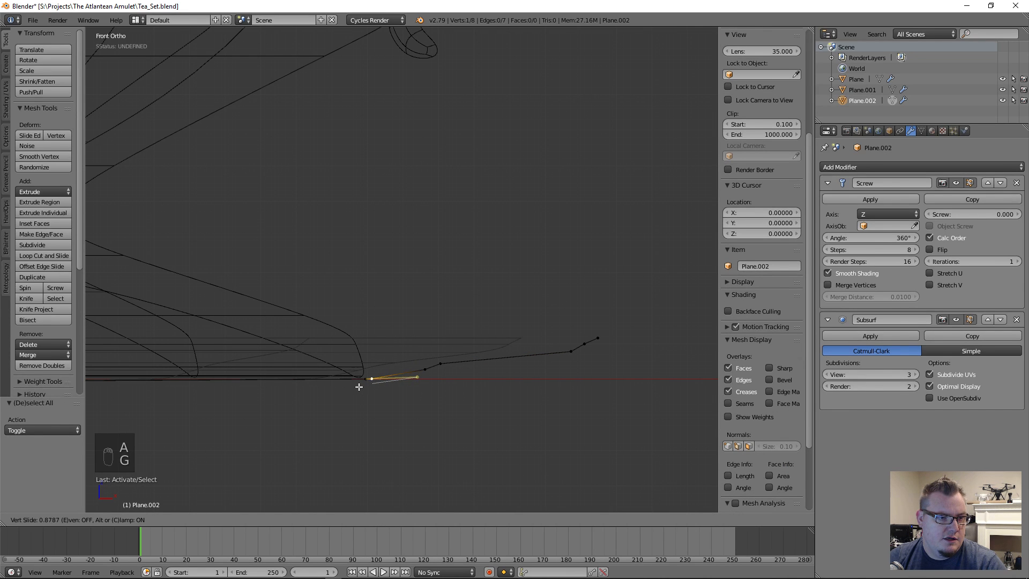
{"action": "left_click", "coordinate": [359, 386]}
Shift the inner step's middle vertex 0.017 X, -0.009 Z and its upper vertex -0.015 X, -0.011 Z, then extend another vertex outward.
{"action": "key", "text": "a"}
{"action": "key", "text": "b"}
{"action": "left_click_drag", "start_coordinate": [410, 324], "coordinate": [423, 377]}
{"action": "key", "text": "g"}
{"action": "left_click", "coordinate": [432, 380]}
{"action": "key", "text": "g"}
{"action": "key", "text": "g"}
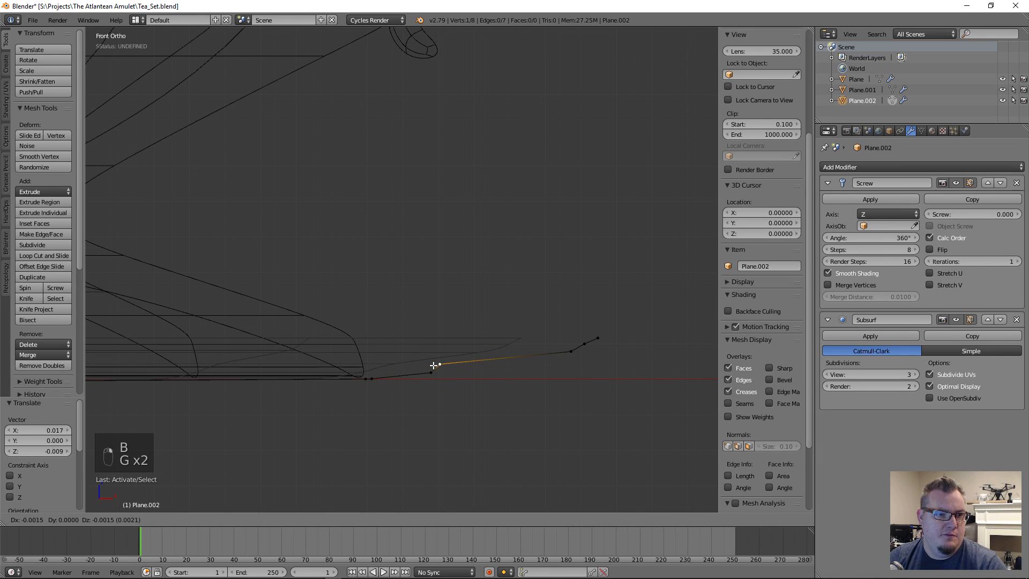
{"action": "left_click", "coordinate": [429, 369]}
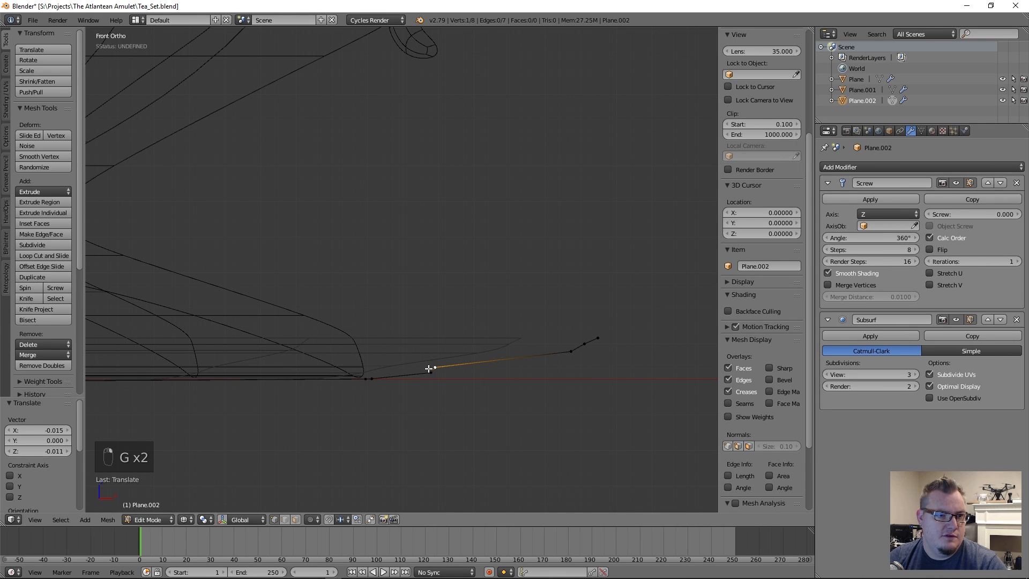
{"action": "key", "text": "alt+d"}
{"action": "left_click", "coordinate": [460, 362]}
Move the outer step's lowest vertex 0.009 in X and -0.002 in Z, and the profile's end vertex -0.005 in X and -0.003 in Z.
{"action": "key", "text": "a"}
{"action": "key", "text": "b"}
{"action": "left_click_drag", "start_coordinate": [558, 326], "coordinate": [610, 380]}
{"action": "right_click", "coordinate": [572, 358]}
{"action": "key", "text": "g"}
{"action": "left_click", "coordinate": [578, 357]}
{"action": "key", "text": "g"}
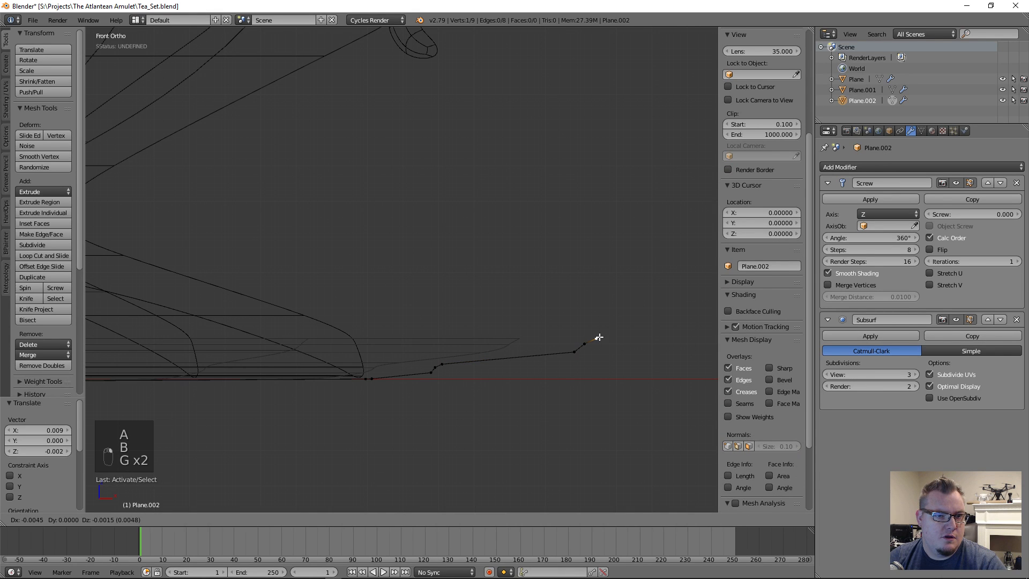
{"action": "left_click", "coordinate": [598, 338]}
Extrude the profile's end vertex 0.948 in X and 0.045 in Z, then pull the new vertex back -0.410 in X and -0.022 in Z.
{"action": "scroll", "coordinate": [545, 363], "scroll_direction": "down", "scroll_amount": 6}
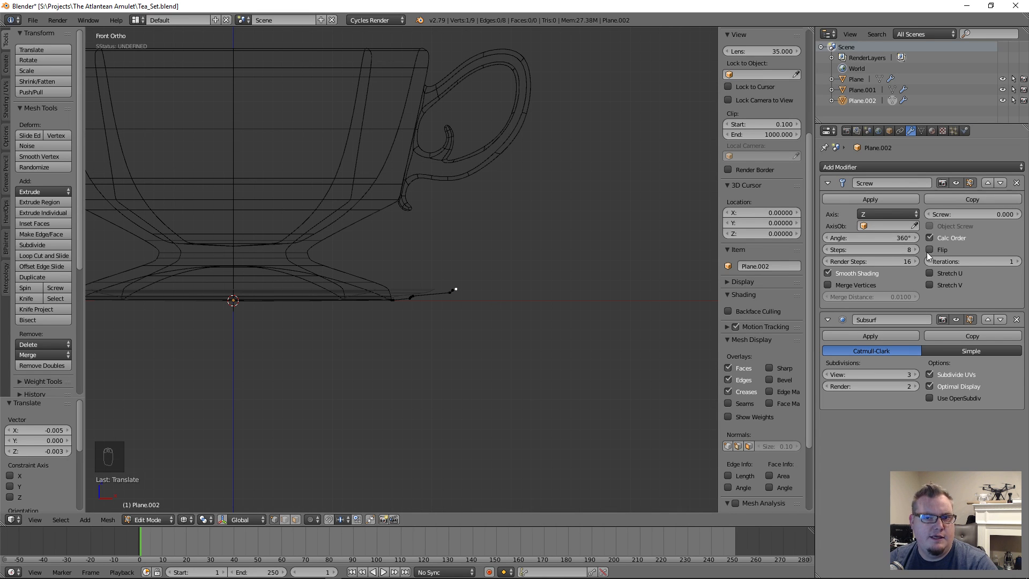
{"action": "scroll", "coordinate": [477, 292], "scroll_direction": "up", "scroll_amount": 2}
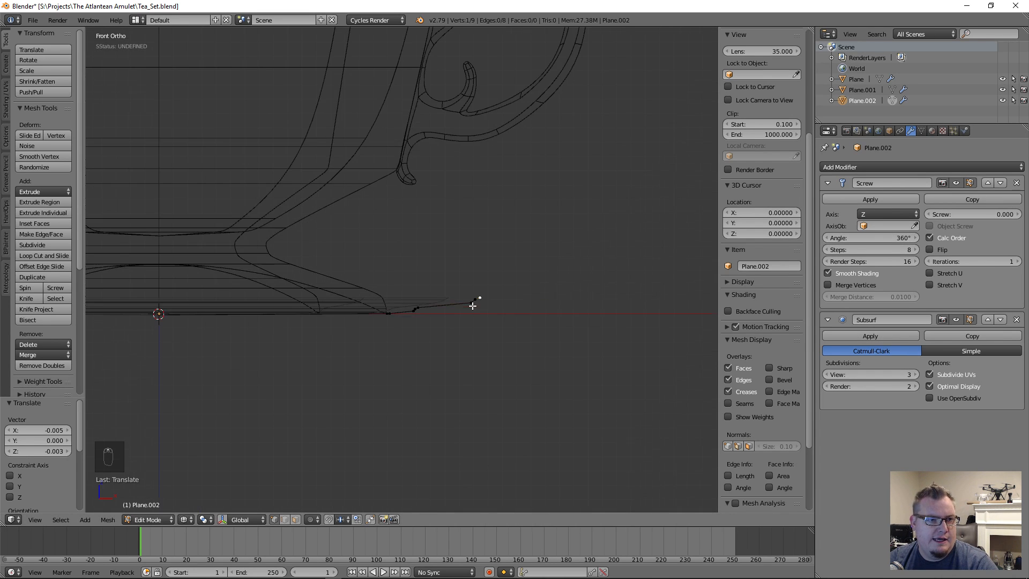
{"action": "scroll", "coordinate": [448, 285], "scroll_direction": "down", "scroll_amount": 3}
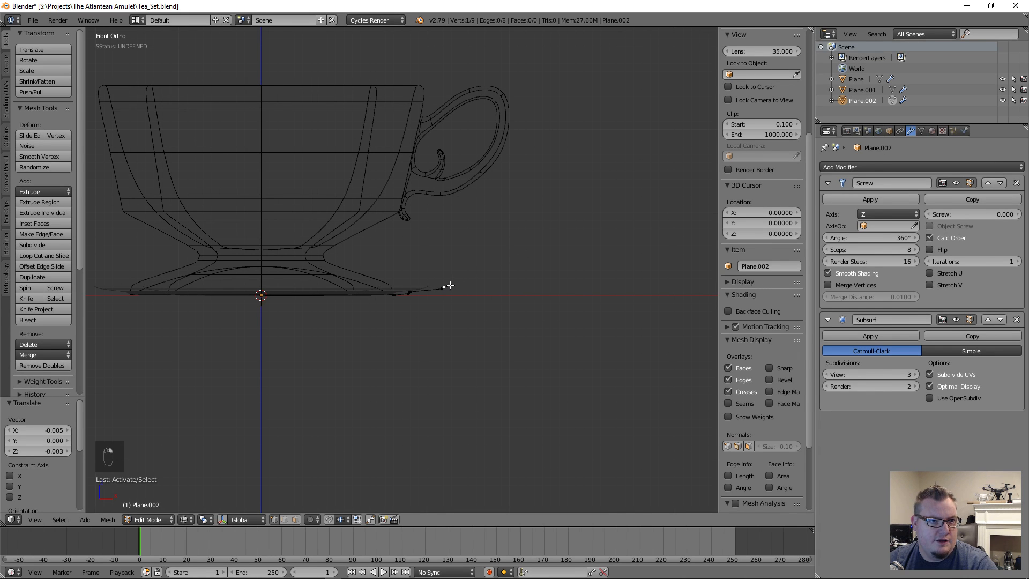
{"action": "scroll", "coordinate": [455, 289], "scroll_direction": "up", "scroll_amount": 4}
{"action": "key", "text": "e"}
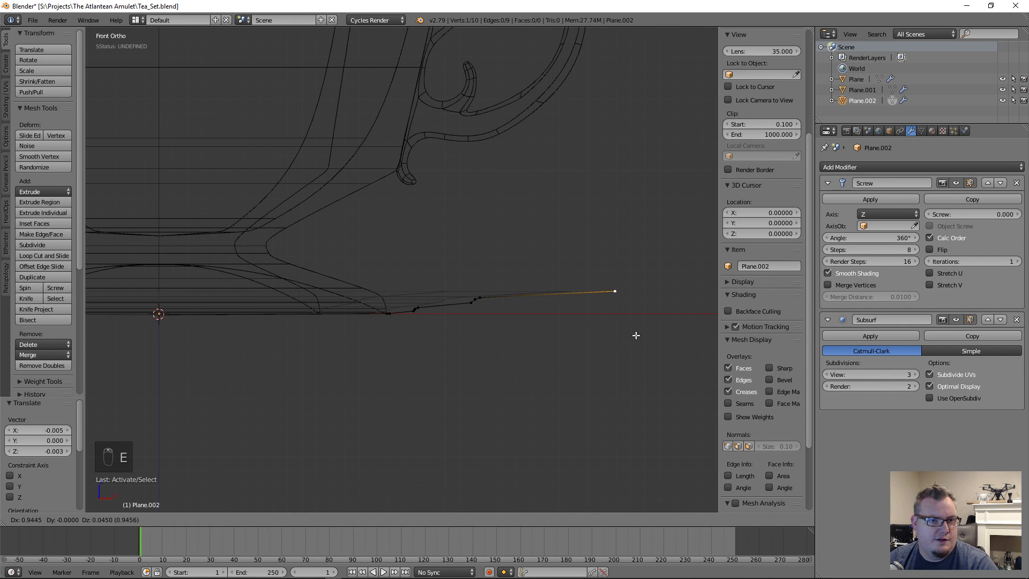
{"action": "left_click", "coordinate": [635, 335]}
{"action": "scroll", "coordinate": [540, 320], "scroll_direction": "down", "scroll_amount": 3}
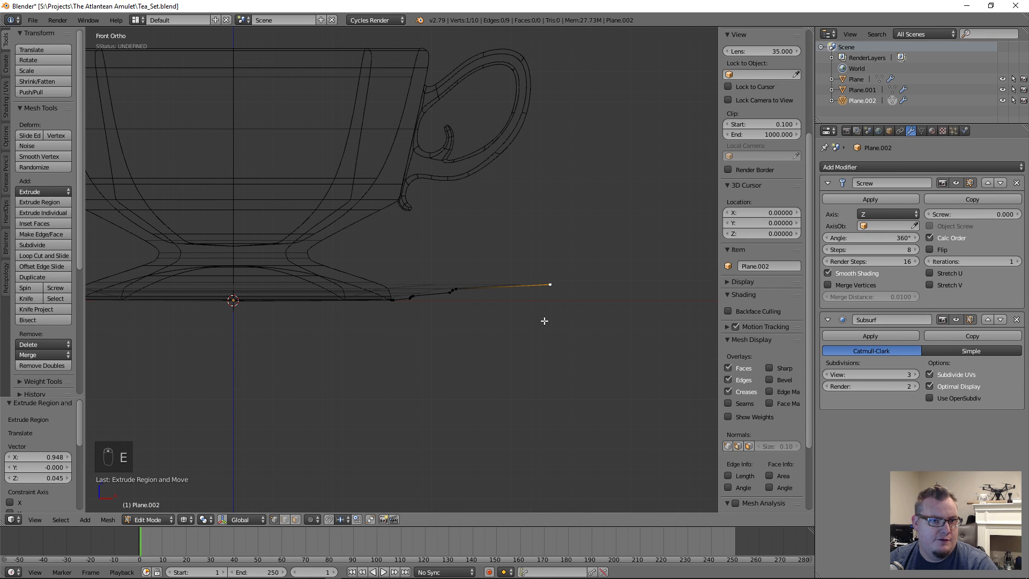
{"action": "key", "text": "g"}
{"action": "left_click", "coordinate": [478, 322]}
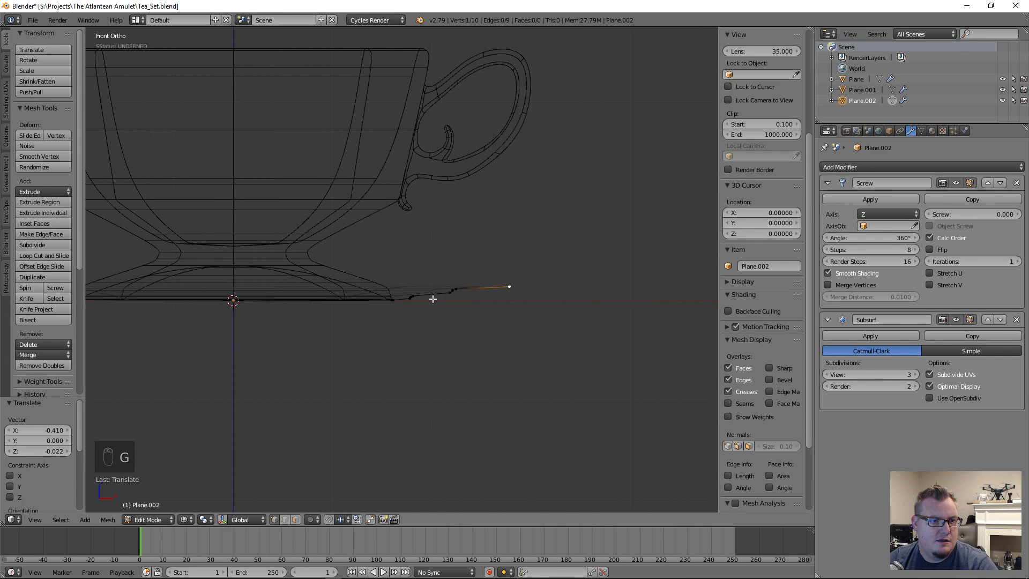
Lower the four outermost profile vertices about 0.04 in Z and flatten them by scaling 0.599 along Z.
{"action": "key", "text": "a"}
{"action": "key", "text": "b"}
{"action": "left_click_drag", "start_coordinate": [453, 273], "coordinate": [546, 336]}
{"action": "key", "text": "b"}
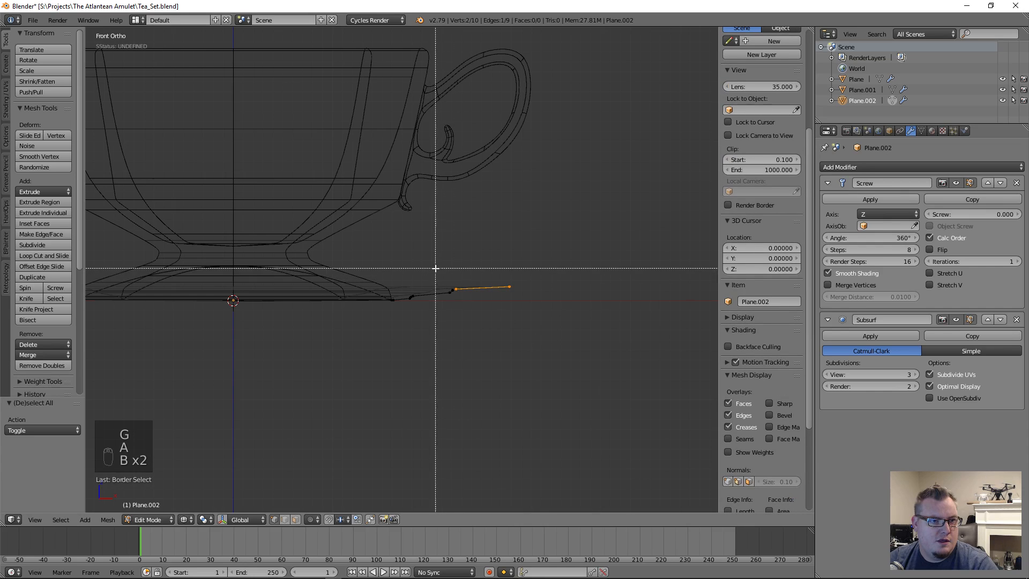
{"action": "left_click_drag", "start_coordinate": [434, 269], "coordinate": [474, 311]}
{"action": "scroll", "coordinate": [496, 335], "scroll_direction": "up", "scroll_amount": 4}
{"action": "key", "text": "g"}
{"action": "key", "text": "z"}
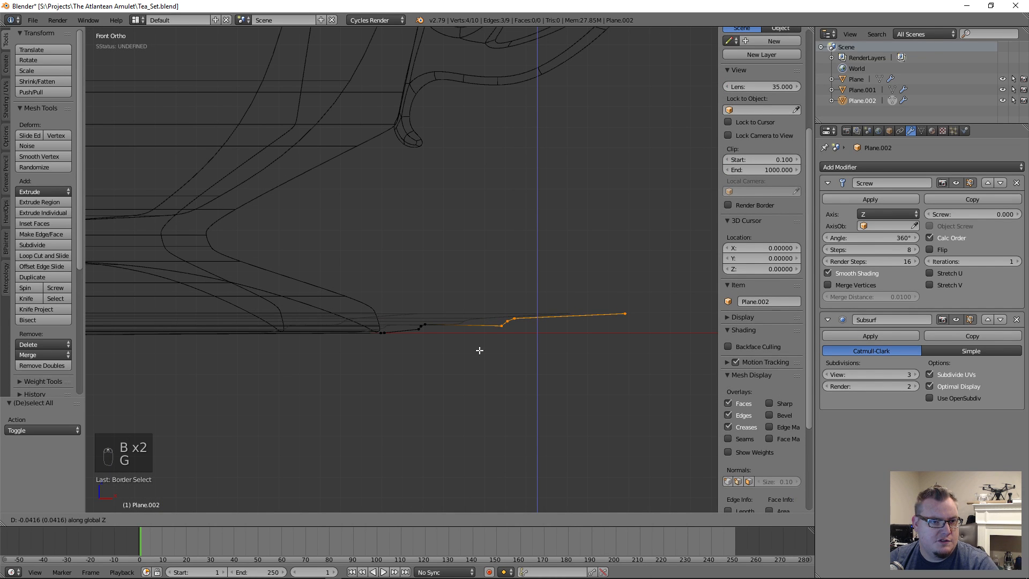
{"action": "left_click", "coordinate": [482, 349]}
{"action": "key", "text": "s"}
{"action": "key", "text": "z"}
{"action": "left_click", "coordinate": [516, 343]}
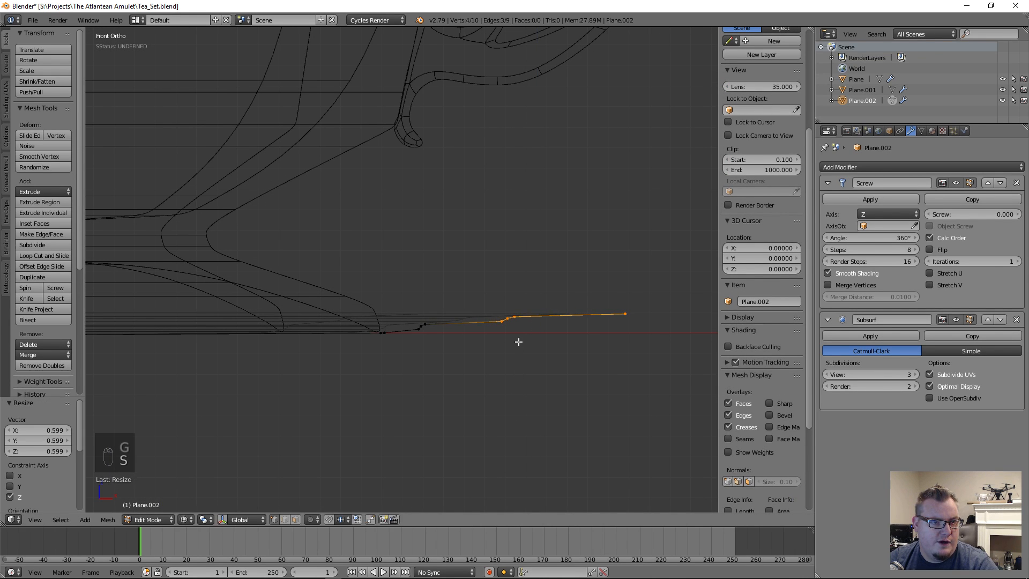
Scale down the three vertices of the outer step slightly, then deselect everything.
{"action": "key", "text": "a"}
{"action": "key", "text": "b"}
{"action": "left_click_drag", "start_coordinate": [498, 299], "coordinate": [560, 352]}
{"action": "key", "text": "a"}
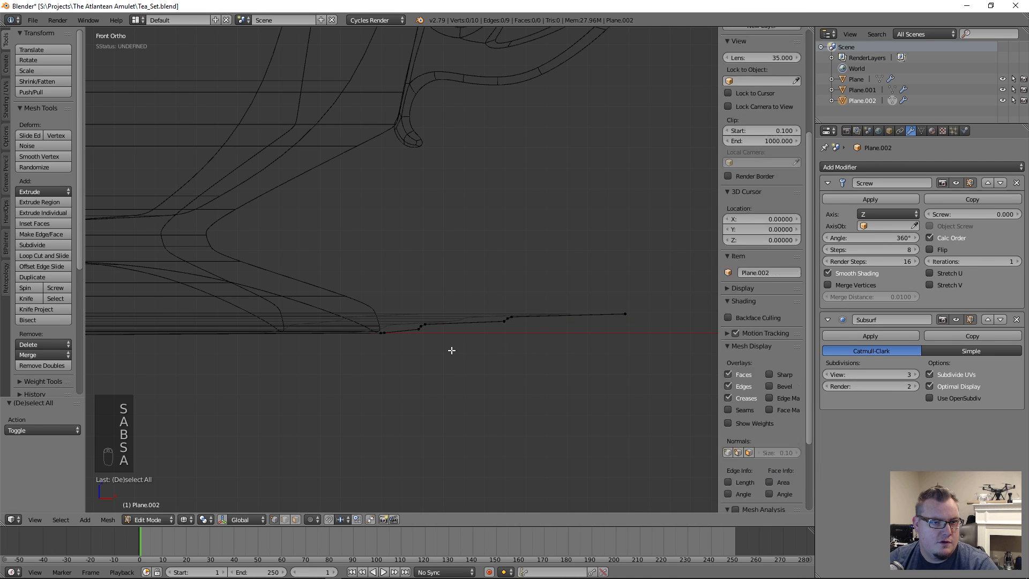
Lower the three vertices of the inner step beside the cup base about 0.016 in Z.
{"action": "key", "text": "b"}
{"action": "left_click_drag", "start_coordinate": [411, 303], "coordinate": [464, 353]}
{"action": "key", "text": "g"}
{"action": "key", "text": "z"}
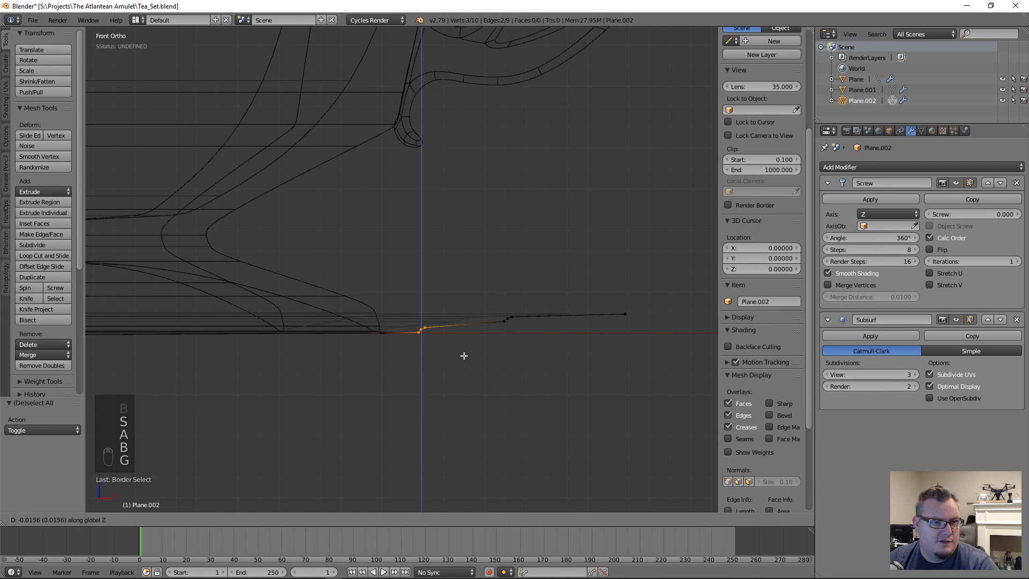
{"action": "left_click", "coordinate": [464, 355]}
Lower the outer step and the profile's end vertex together about 0.016 in Z, then deselect everything.
{"action": "key", "text": "a"}
{"action": "key", "text": "b"}
{"action": "left_click_drag", "start_coordinate": [478, 299], "coordinate": [632, 343]}
{"action": "key", "text": "g"}
{"action": "key", "text": "z"}
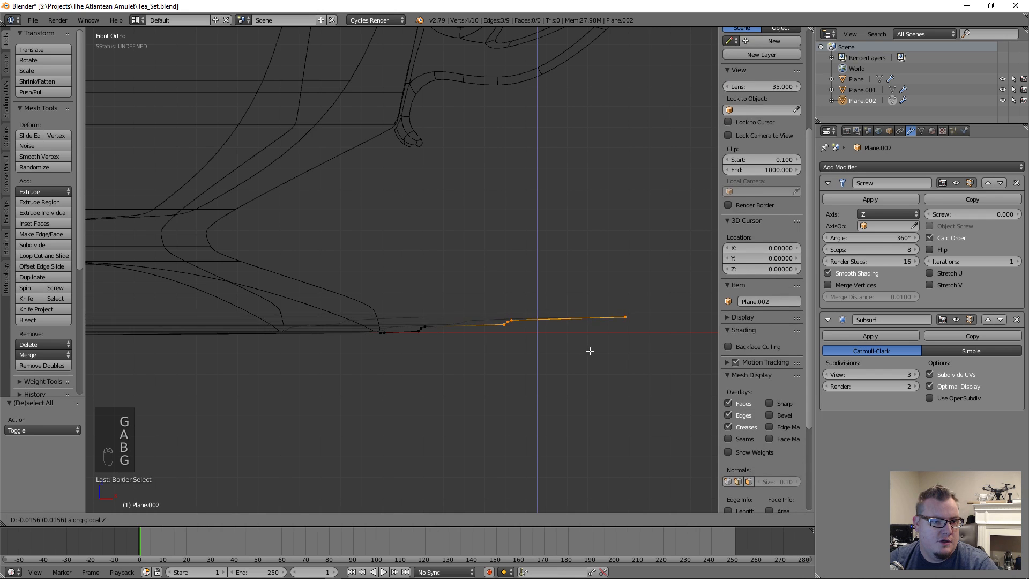
{"action": "left_click", "coordinate": [592, 349]}
{"action": "key", "text": "a"}
{"action": "scroll", "coordinate": [542, 308], "scroll_direction": "down", "scroll_amount": 4}
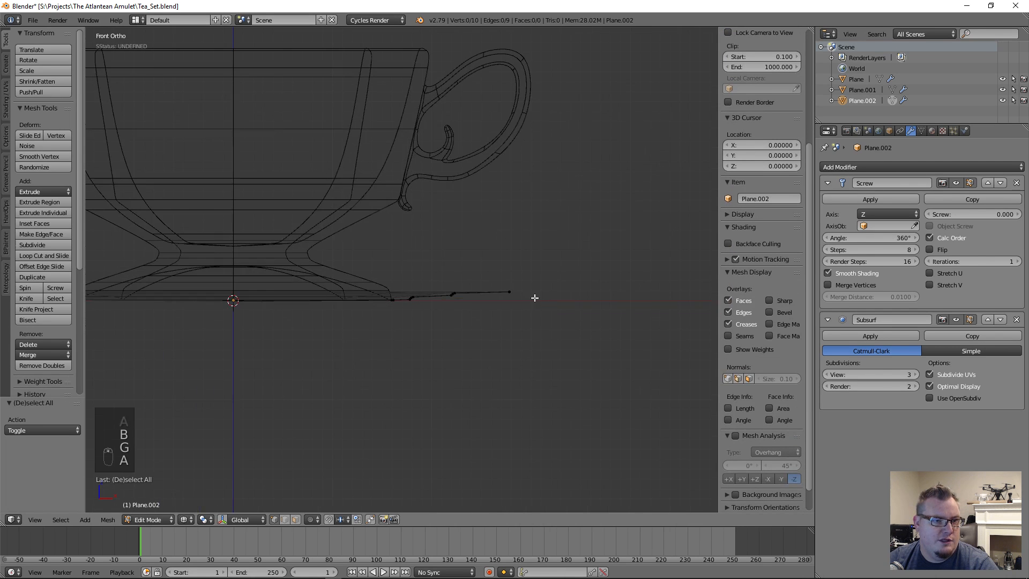
Move the seven profile vertices outside the cup base about -0.09 in X, bringing both steps closer to the cup.
{"action": "right_click", "coordinate": [506, 290]}
{"action": "key", "text": "a"}
{"action": "key", "text": "b"}
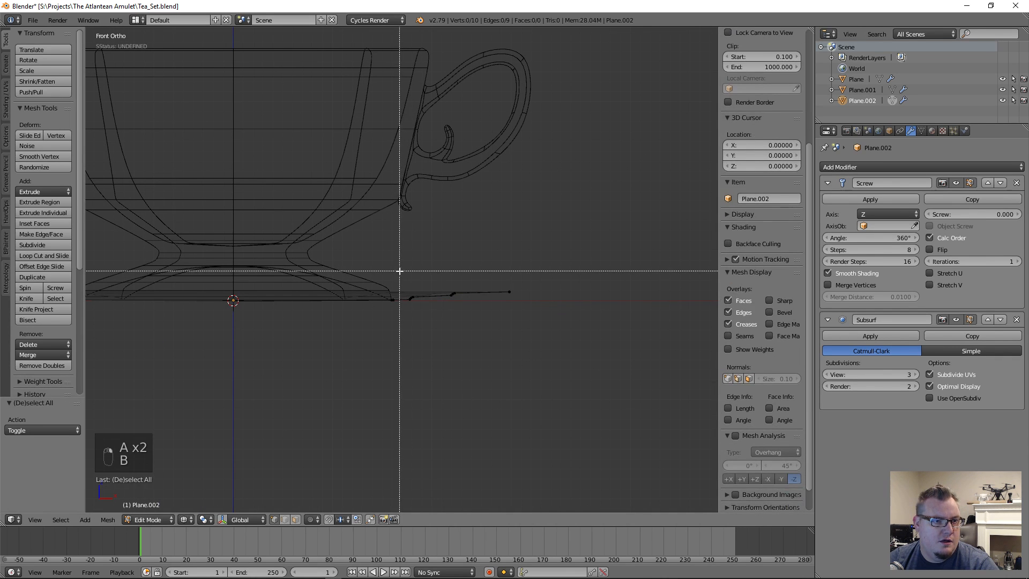
{"action": "left_click_drag", "start_coordinate": [399, 268], "coordinate": [552, 335]}
{"action": "scroll", "coordinate": [474, 402], "scroll_direction": "up", "scroll_amount": 4}
{"action": "key", "text": "g"}
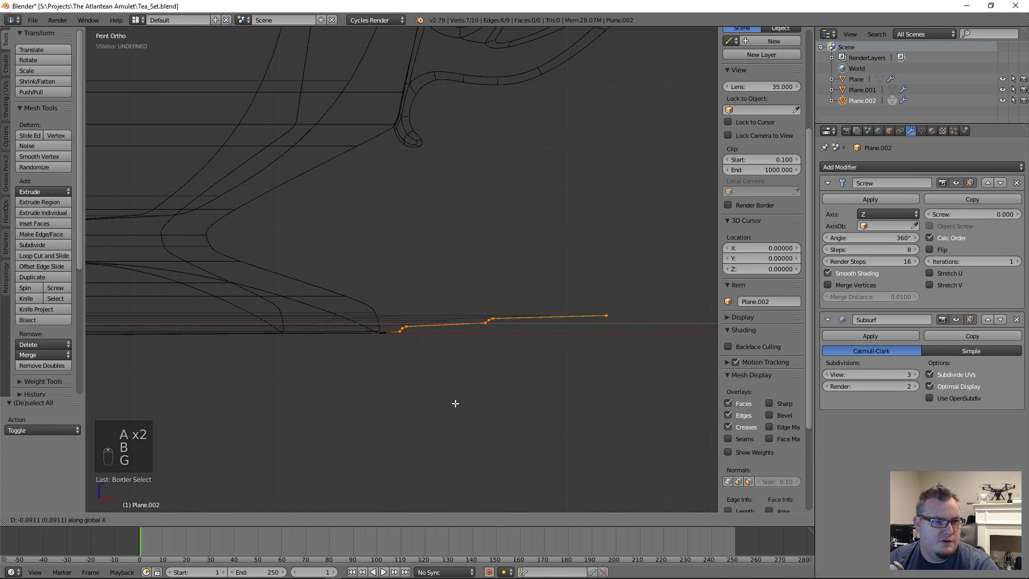
{"action": "left_click", "coordinate": [455, 403]}
{"action": "key", "text": "a"}
{"action": "scroll", "coordinate": [413, 321], "scroll_direction": "down", "scroll_amount": 2}
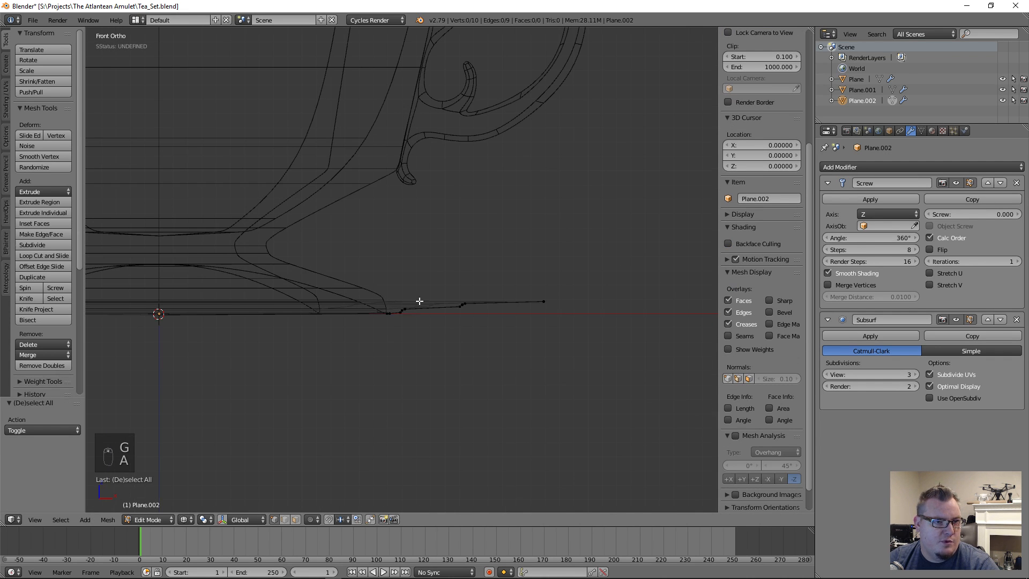
{"action": "scroll", "coordinate": [386, 284], "scroll_direction": "down", "scroll_amount": 3}
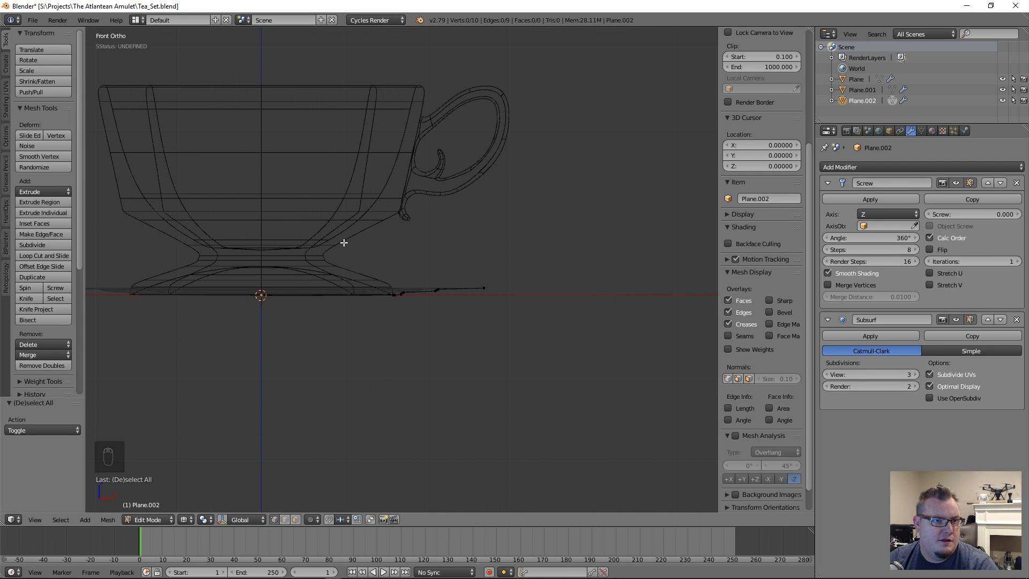
Slide the base vertices and inner step toward the centre in X and lower them 0.003 in Z.
{"action": "scroll", "coordinate": [338, 266], "scroll_direction": "up", "scroll_amount": 4}
{"action": "scroll", "coordinate": [406, 324], "scroll_direction": "up", "scroll_amount": 2}
{"action": "key", "text": "b"}
{"action": "left_click_drag", "start_coordinate": [345, 372], "coordinate": [459, 413]}
{"action": "key", "text": "g"}
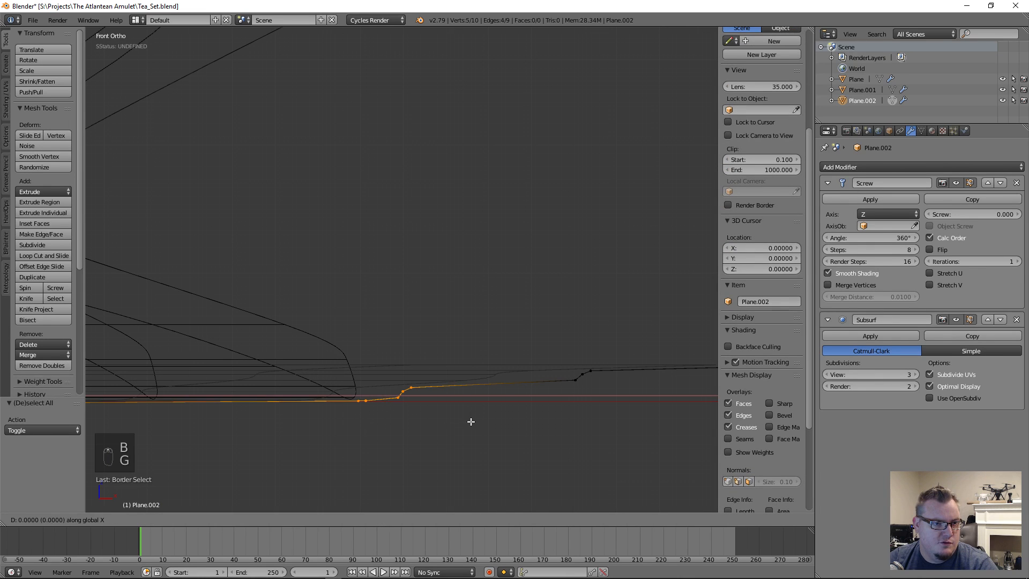
{"action": "key", "text": "x"}
{"action": "left_click", "coordinate": [446, 421]}
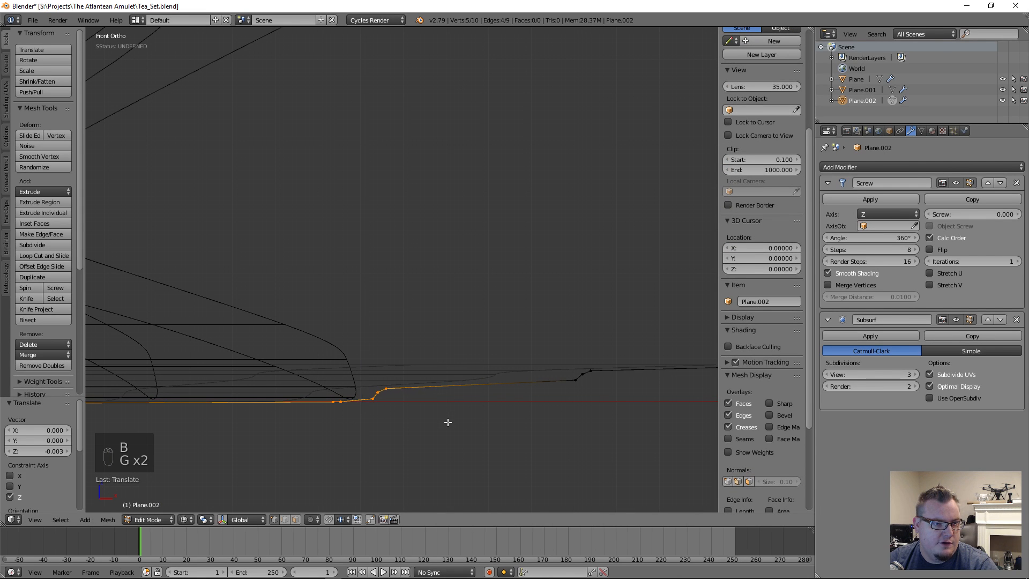
{"action": "key", "text": "a"}
{"action": "scroll", "coordinate": [327, 362], "scroll_direction": "down", "scroll_amount": 2}
{"action": "scroll", "coordinate": [287, 349], "scroll_direction": "down", "scroll_amount": 3}
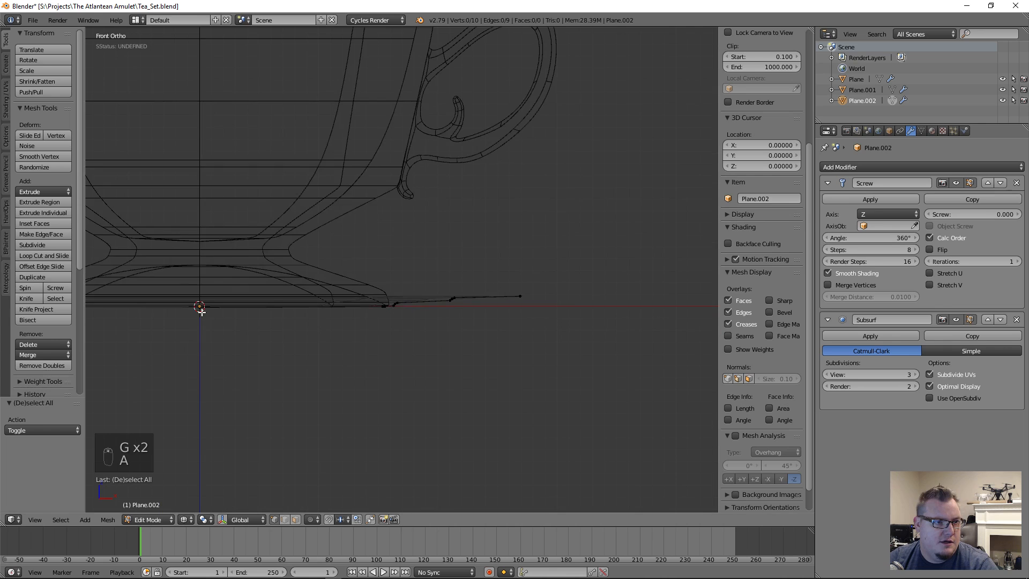
Move the three vertices of the outer step 0.007 in X and -0.011 in Z.
{"action": "scroll", "coordinate": [321, 390], "scroll_direction": "up", "scroll_amount": 5}
{"action": "scroll", "coordinate": [324, 408], "scroll_direction": "down", "scroll_amount": 3}
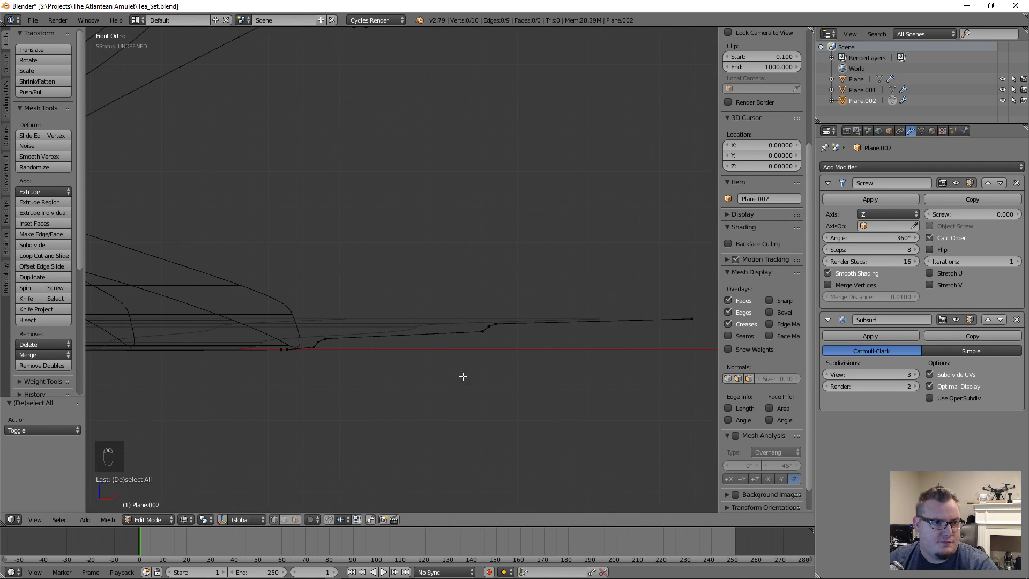
{"action": "key", "text": "a"}
{"action": "key", "text": "a"}
{"action": "key", "text": "b"}
{"action": "left_click_drag", "start_coordinate": [425, 291], "coordinate": [552, 368]}
{"action": "scroll", "coordinate": [533, 365], "scroll_direction": "down", "scroll_amount": 1}
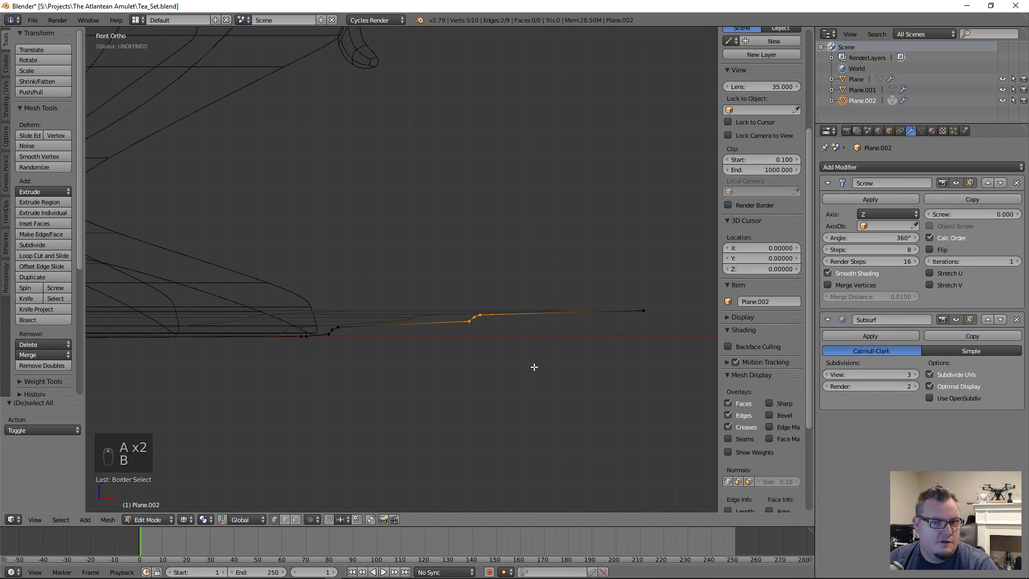
{"action": "key", "text": "g"}
{"action": "left_click", "coordinate": [515, 346]}
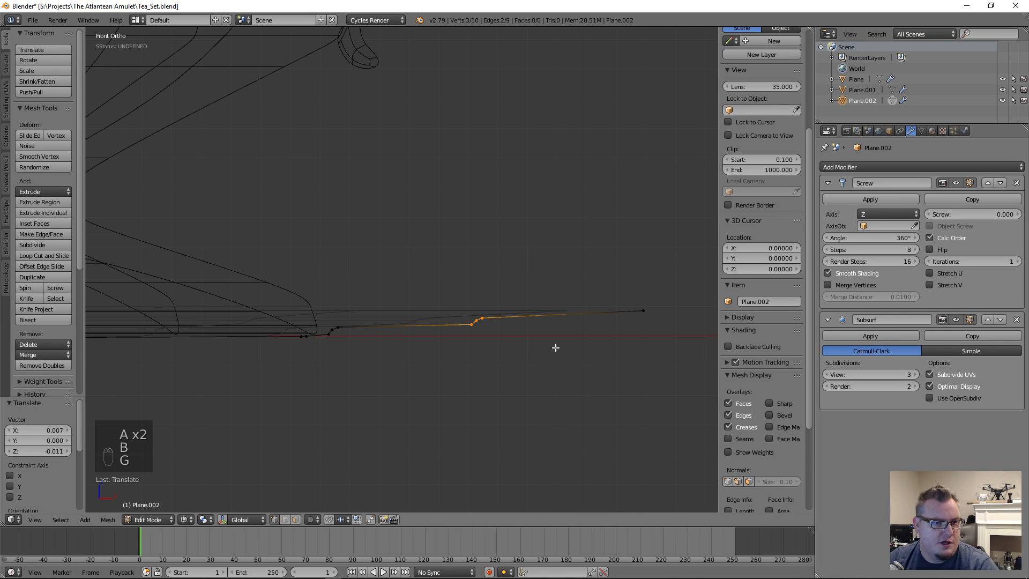
Move the profile's outer end vertex -0.253 in X and -0.018 in Z to shorten the last segment.
{"action": "right_click", "coordinate": [643, 310]}
{"action": "key", "text": "g"}
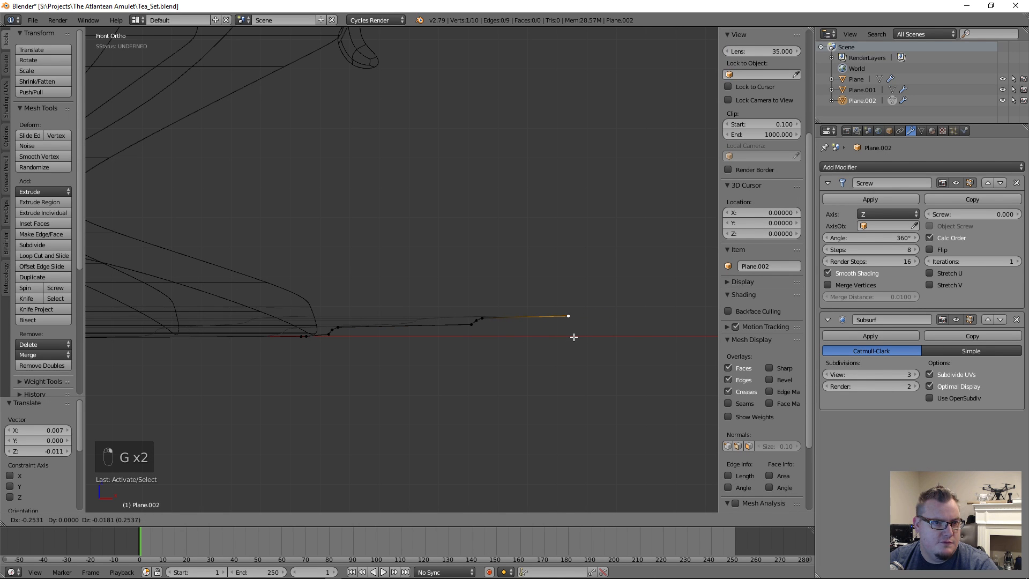
{"action": "left_click", "coordinate": [573, 336]}
{"action": "scroll", "coordinate": [550, 326], "scroll_direction": "down", "scroll_amount": 4}
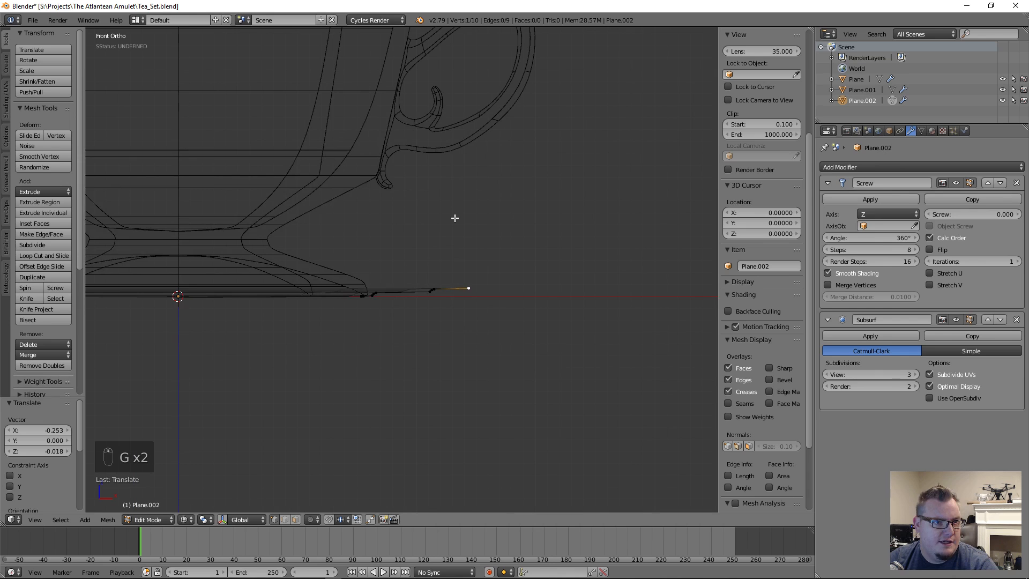
Extrude two rising segments from the profile's outer end, the second 0.365 X and 0.287 Z, and move its end vertex farther out and lower.
{"action": "scroll", "coordinate": [503, 328], "scroll_direction": "up", "scroll_amount": 5}
{"action": "scroll", "coordinate": [508, 361], "scroll_direction": "down", "scroll_amount": 3}
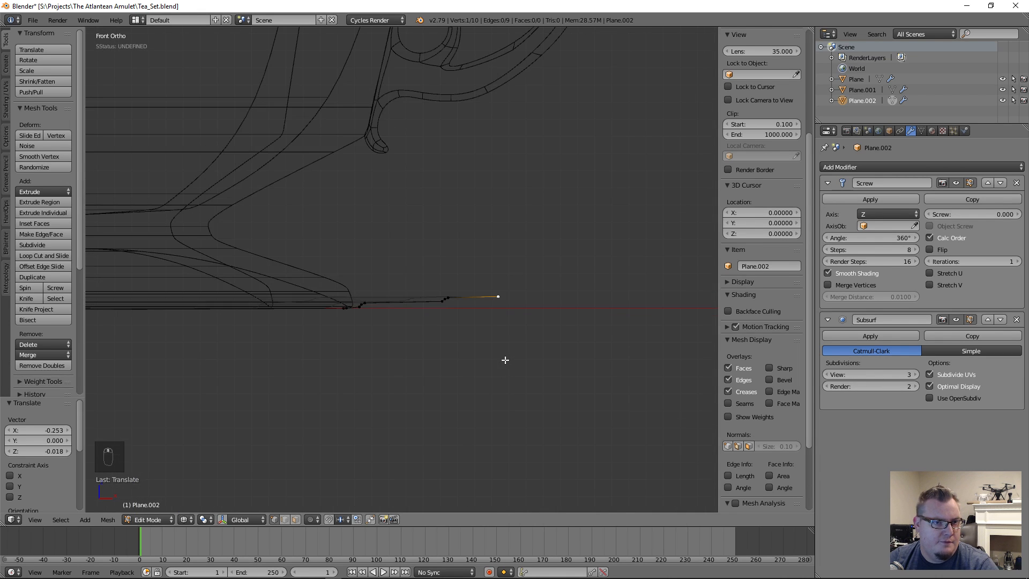
{"action": "key", "text": "e"}
{"action": "left_click", "coordinate": [596, 346]}
{"action": "key", "text": "e"}
{"action": "left_click", "coordinate": [659, 297]}
{"action": "scroll", "coordinate": [533, 325], "scroll_direction": "down", "scroll_amount": 2}
{"action": "key", "text": "g"}
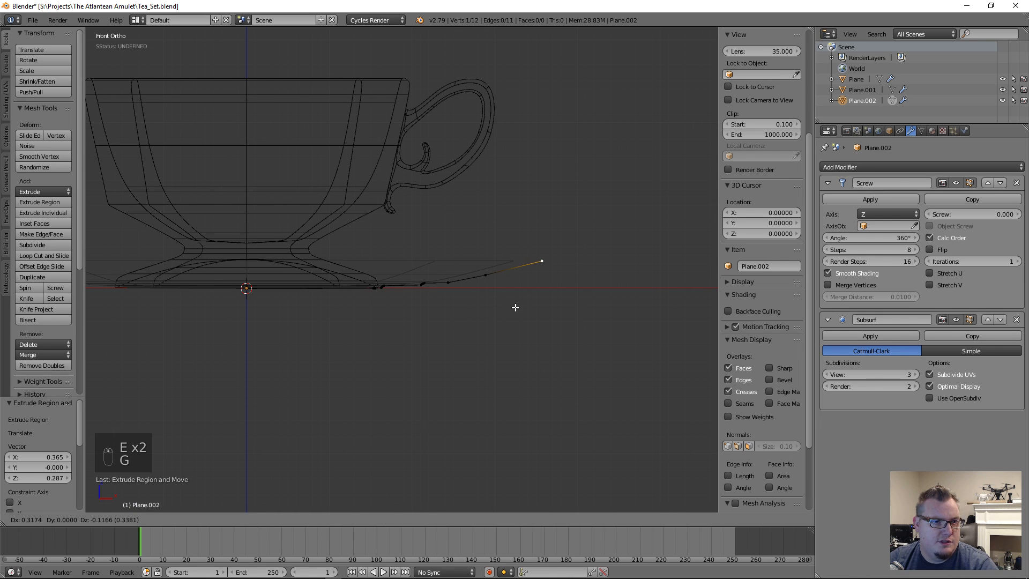
{"action": "left_click", "coordinate": [508, 309]}
Extrude five short segments from the rising end so the saucer's rim curls outward, down and back underneath.
{"action": "key", "text": "e"}
{"action": "left_click", "coordinate": [519, 310]}
{"action": "key", "text": "e"}
{"action": "left_click", "coordinate": [526, 318]}
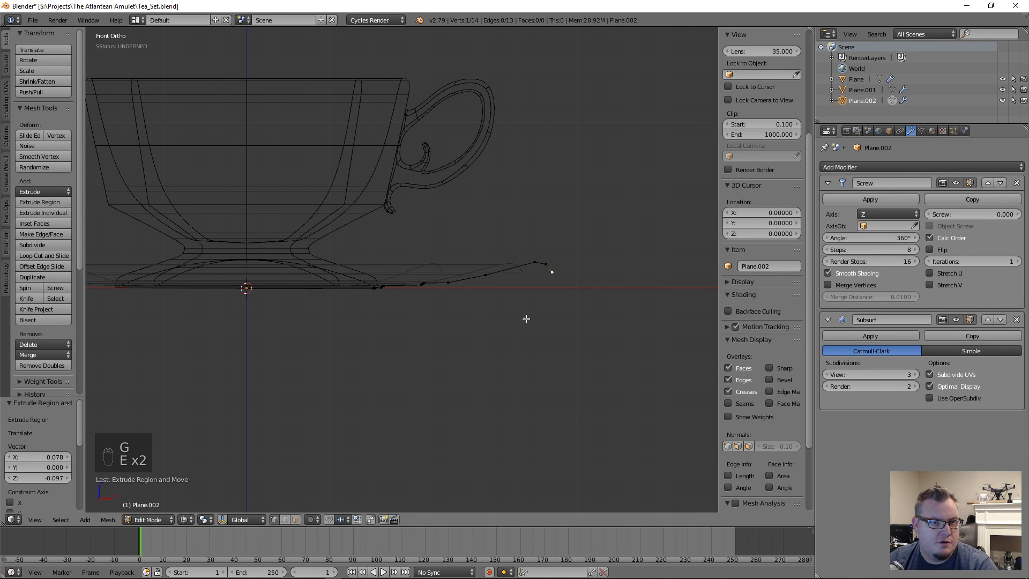
{"action": "key", "text": "e"}
{"action": "left_click", "coordinate": [525, 328]}
Extrude the saucer's underside inward with segments of about -0.31 X, -0.10 Z; -0.758 X, -0.194 Z; and -1.222 X, -0.090 Z.
{"action": "key", "text": "e"}
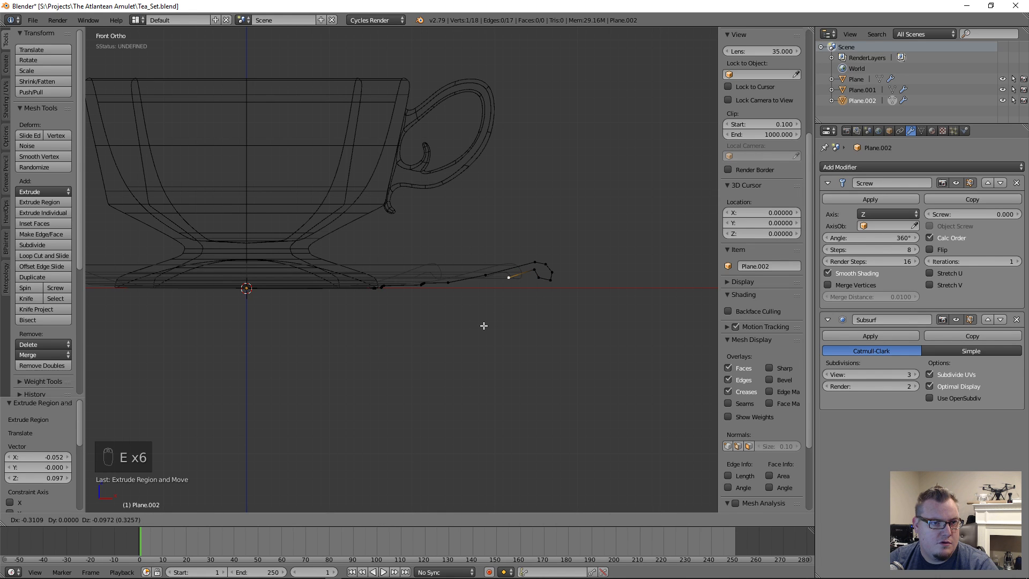
{"action": "left_click", "coordinate": [482, 325]}
{"action": "key", "text": "e"}
{"action": "left_click", "coordinate": [420, 341]}
{"action": "middle_click_drag", "start_coordinate": [279, 351], "coordinate": [444, 348], "text": "shift"}
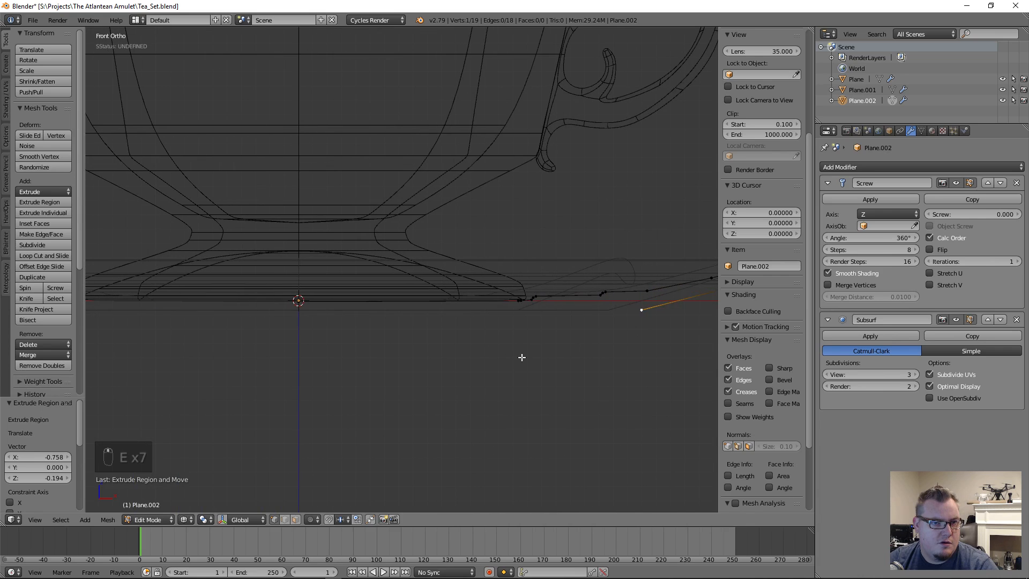
{"action": "key", "text": "e"}
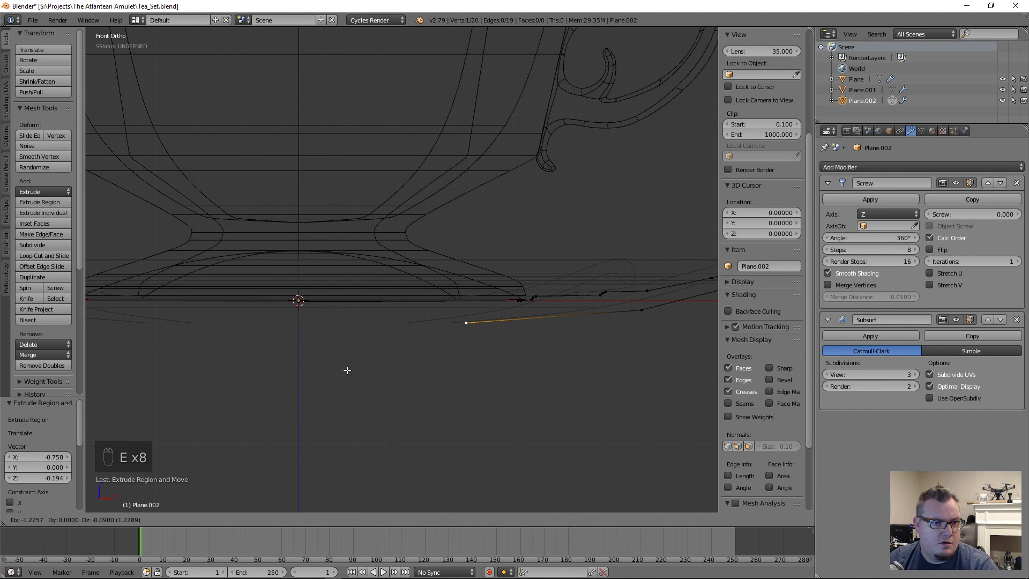
{"action": "left_click", "coordinate": [348, 370]}
{"action": "scroll", "coordinate": [452, 339], "scroll_direction": "down", "scroll_amount": 4}
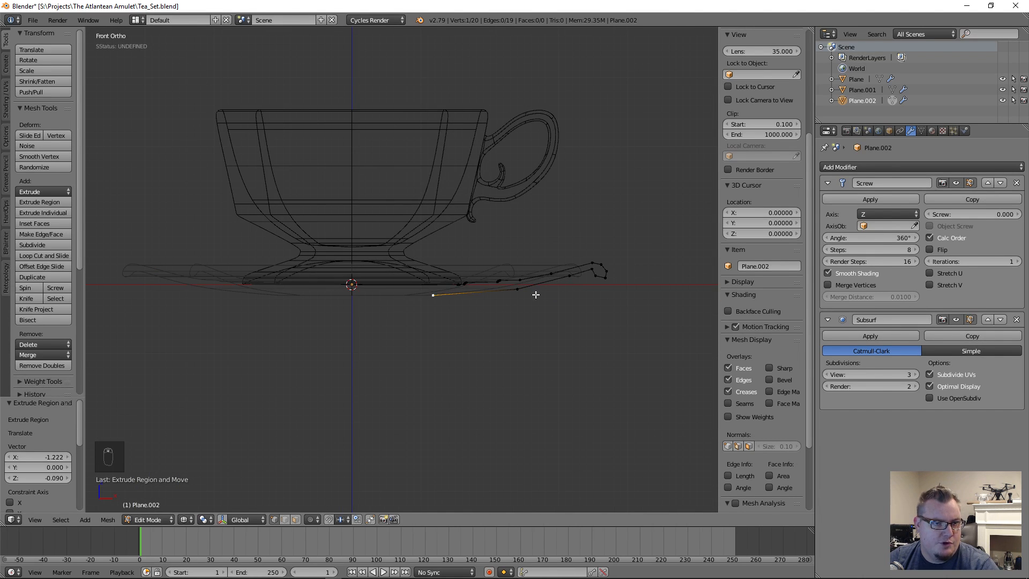
Move the inner end vertex of the saucer's underside 0.487 in X and 0.047 in Z.
{"action": "scroll", "coordinate": [552, 299], "scroll_direction": "up", "scroll_amount": 1}
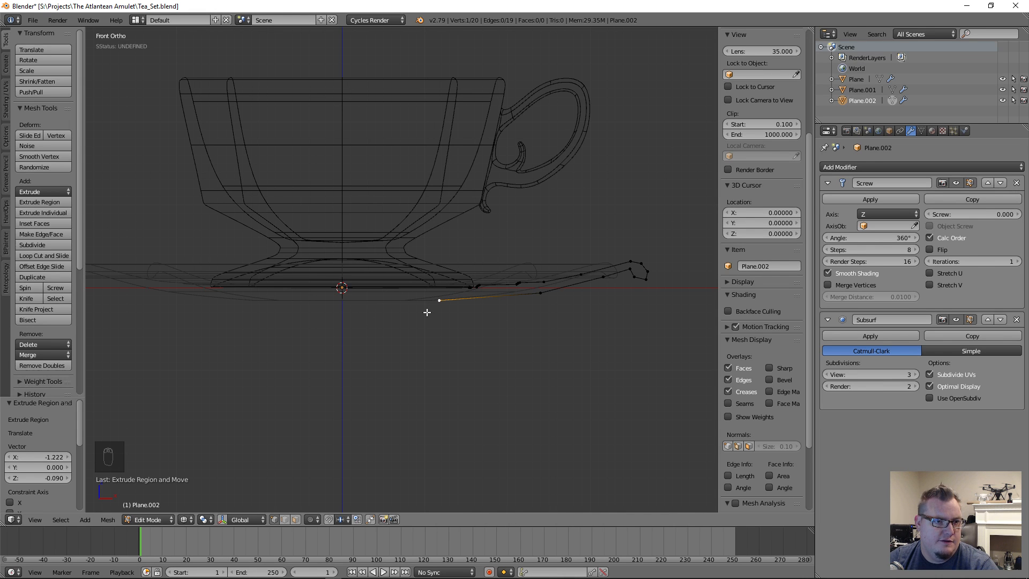
{"action": "scroll", "coordinate": [426, 311], "scroll_direction": "up", "scroll_amount": 4}
{"action": "key", "text": "g"}
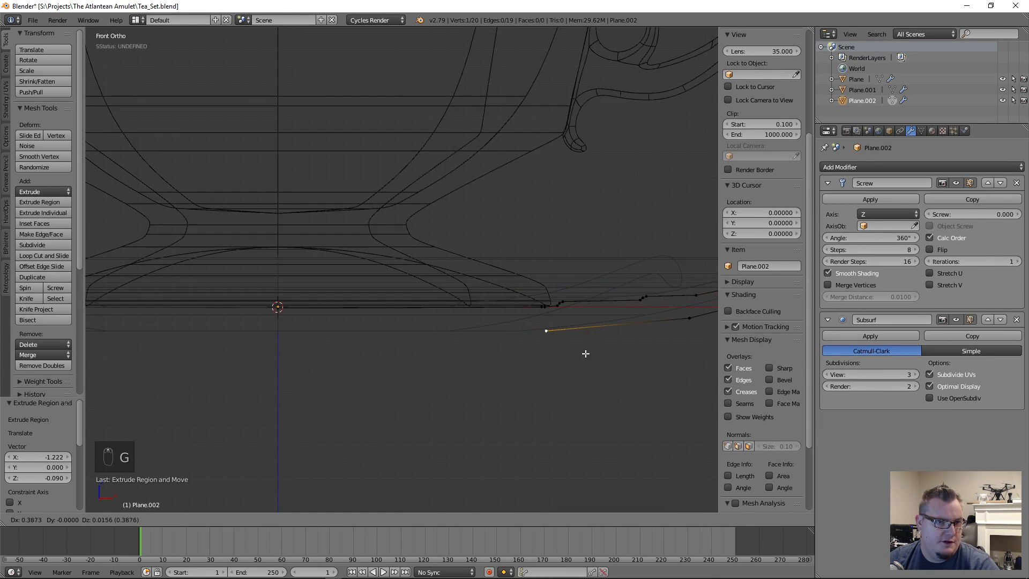
{"action": "left_click", "coordinate": [602, 349]}
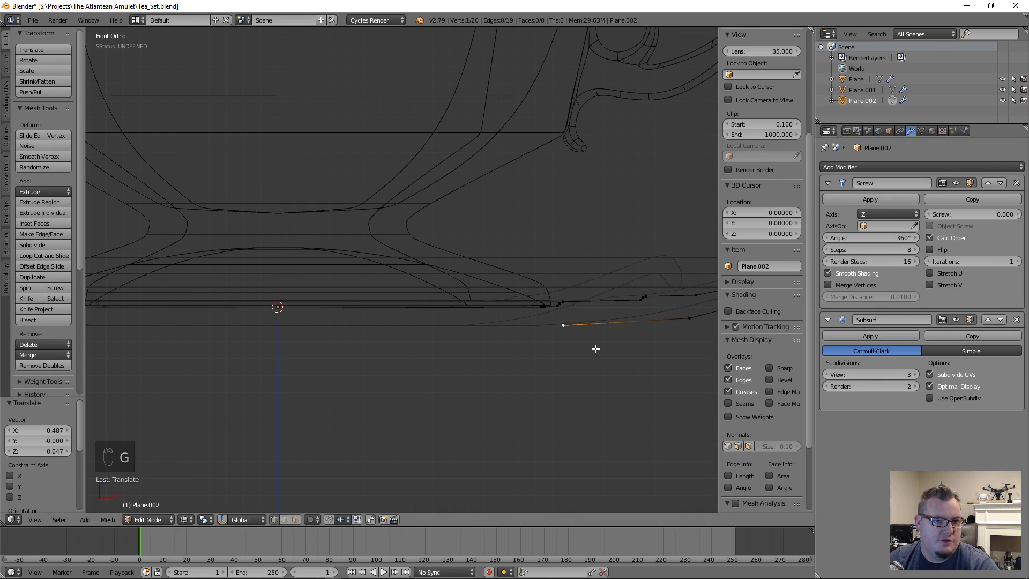
Extrude the underside's inner end down, inward and back up to start a small foot ring, the first segment -0.031 X, -0.053 Z.
{"action": "key", "text": "e"}
{"action": "left_click", "coordinate": [587, 356]}
{"action": "key", "text": "e"}
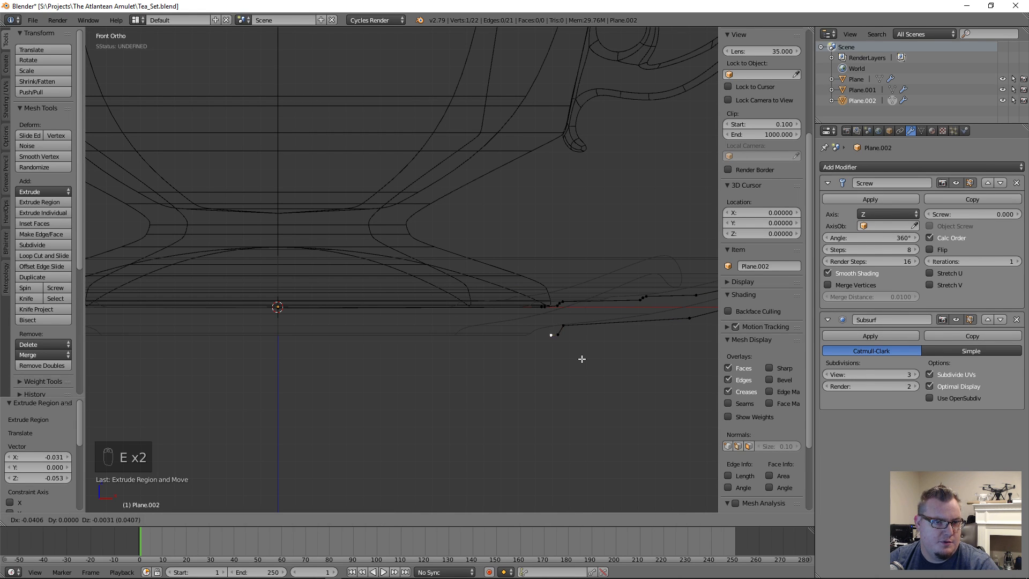
{"action": "left_click", "coordinate": [580, 358]}
{"action": "key", "text": "e"}
{"action": "left_click", "coordinate": [573, 351]}
Extrude the underside inward to the centre axis, ending with a segment of -0.656 X, 0.009 Z, and set its end vertex's X to 0.
{"action": "key", "text": "e"}
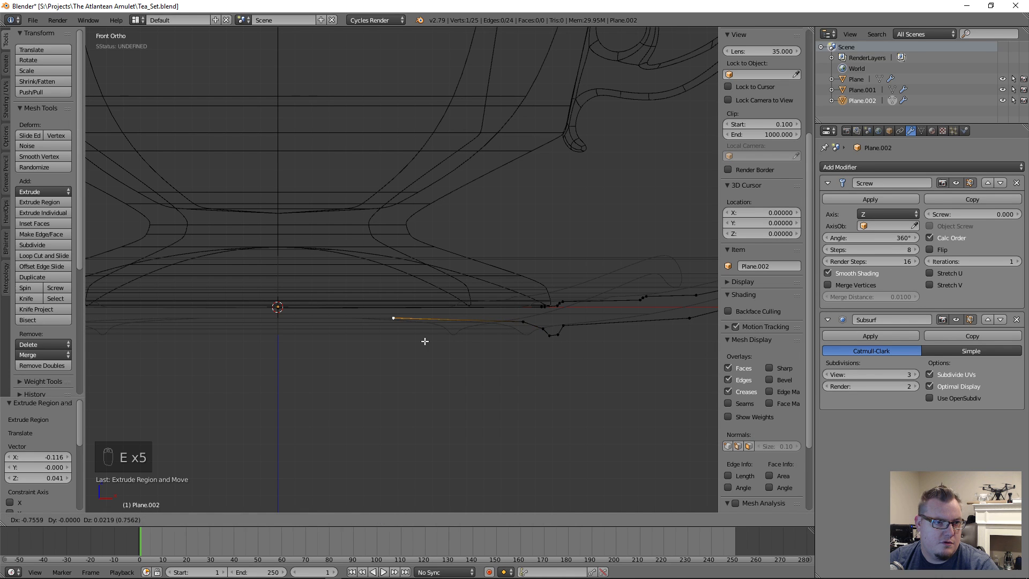
{"action": "left_click", "coordinate": [314, 340]}
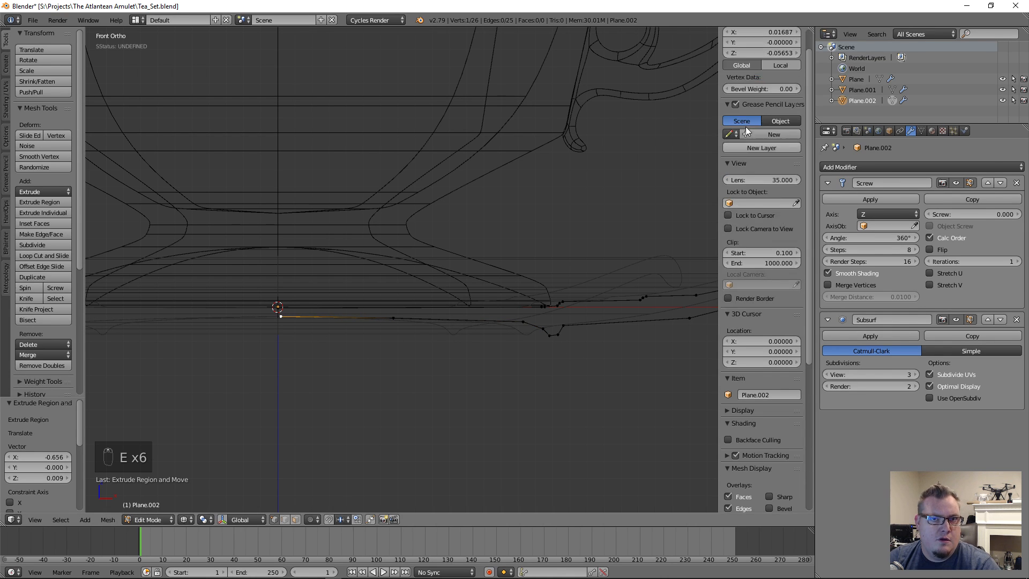
{"action": "left_click", "coordinate": [763, 61]}
{"action": "type", "text": "0"}
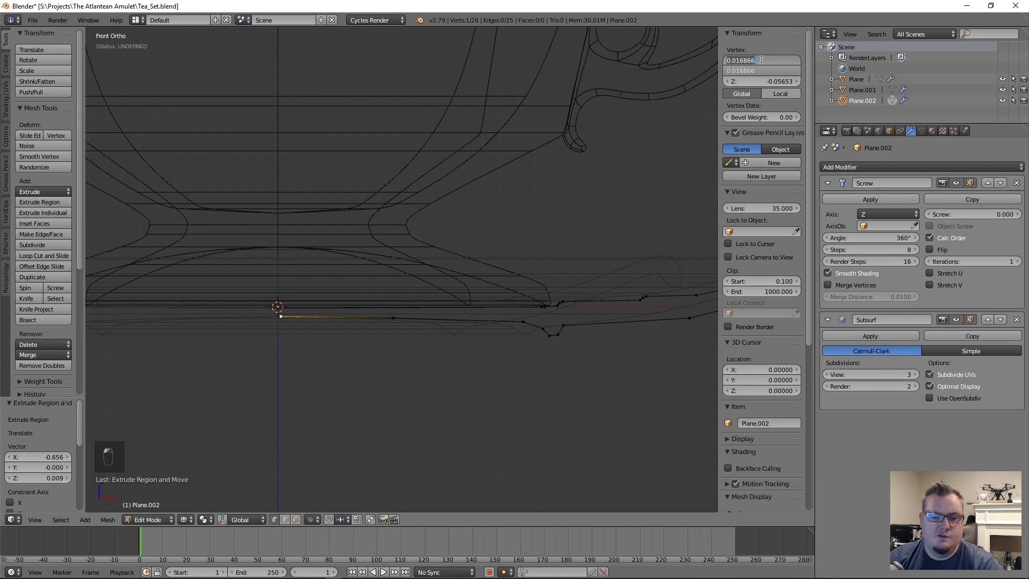
{"action": "key", "text": "Return"}
{"action": "key", "text": "a"}
{"action": "key", "text": "Tab"}
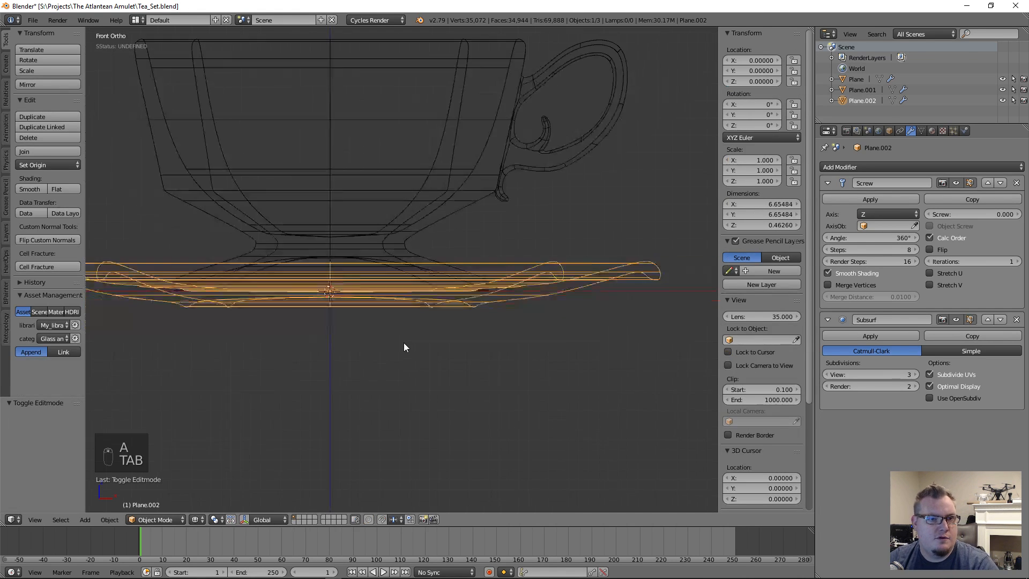
{"action": "key", "text": "z"}
{"action": "mouse_move", "coordinate": [403, 342]}
{"action": "middle_mouse_down"}
{"action": "mouse_move", "coordinate": [467, 275]}
{"action": "mouse_move", "coordinate": [429, 296]}
{"action": "mouse_move", "coordinate": [390, 294]}
{"action": "mouse_move", "coordinate": [410, 306]}
{"action": "mouse_move", "coordinate": [457, 291]}
{"action": "middle_mouse_up"}
{"action": "scroll", "coordinate": [481, 378], "scroll_direction": "up", "scroll_amount": 6}
{"action": "scroll", "coordinate": [551, 378], "scroll_direction": "down", "scroll_amount": 4}
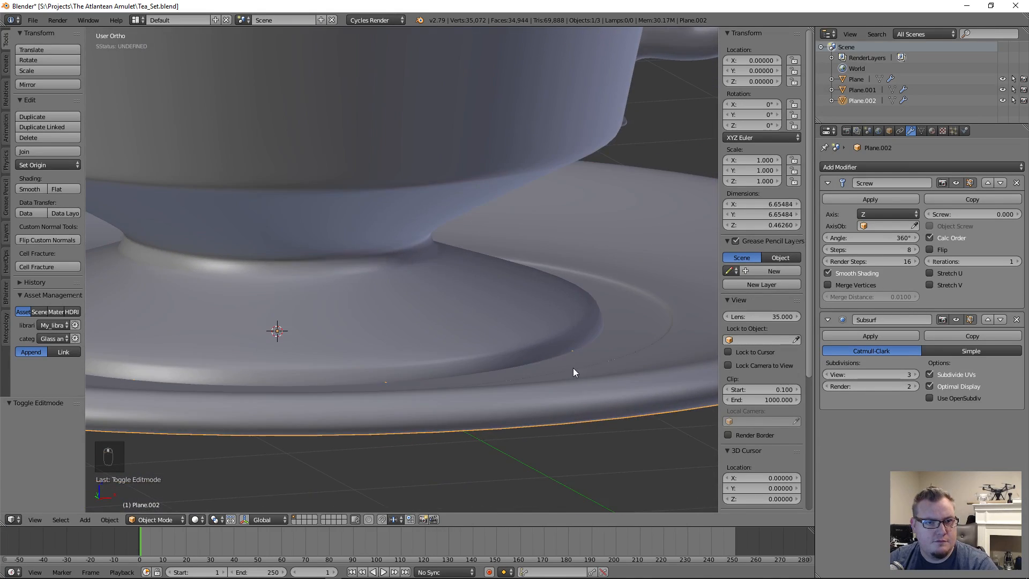
{"action": "key", "text": "Tab"}
{"action": "key", "text": "z"}
{"action": "scroll", "coordinate": [572, 354], "scroll_direction": "down", "scroll_amount": 4}
{"action": "scroll", "coordinate": [572, 344], "scroll_direction": "up", "scroll_amount": 8}
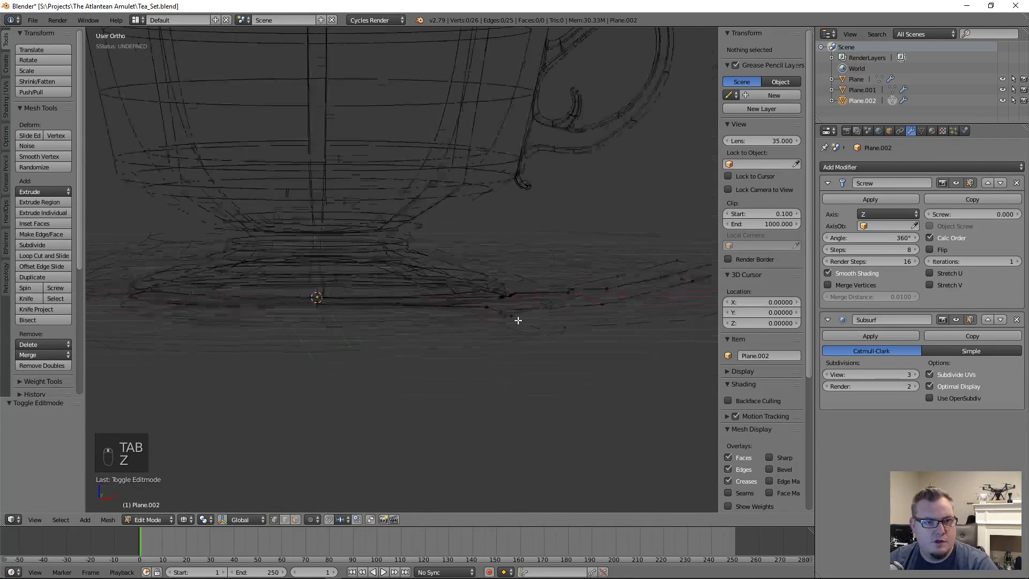
{"action": "scroll", "coordinate": [557, 362], "scroll_direction": "up", "scroll_amount": 6}
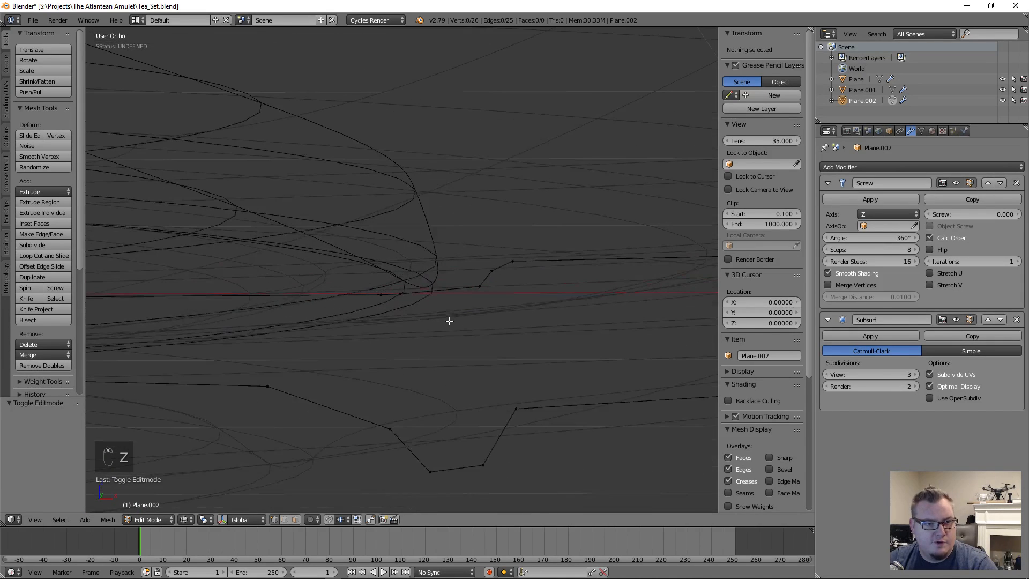
{"action": "key", "text": "a"}
{"action": "key", "text": "a"}
{"action": "key", "text": "b"}
{"action": "left_click_drag", "start_coordinate": [466, 233], "coordinate": [585, 317]}
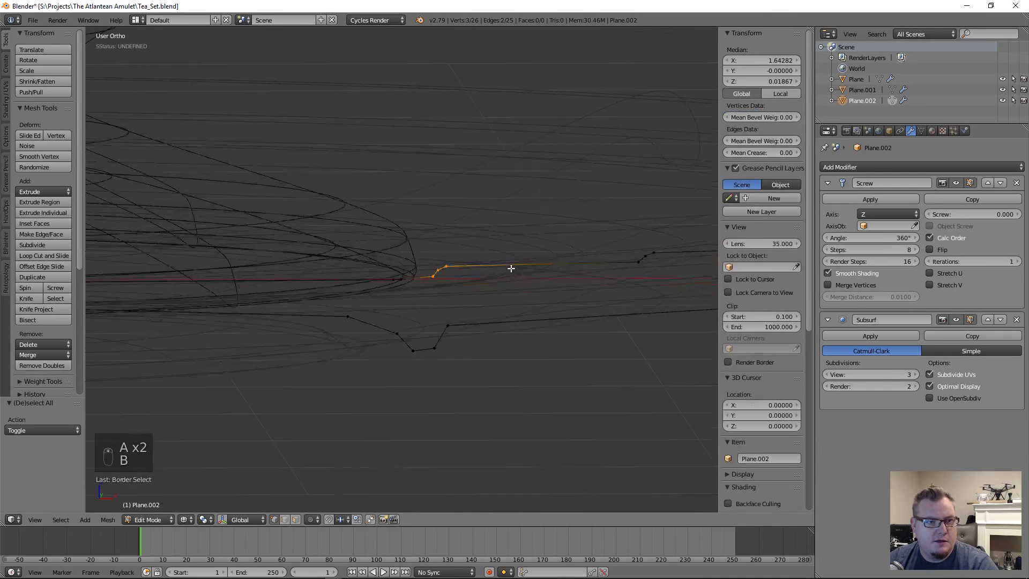
{"action": "key", "text": "z"}
{"action": "key", "text": "g"}
{"action": "key", "text": "x"}
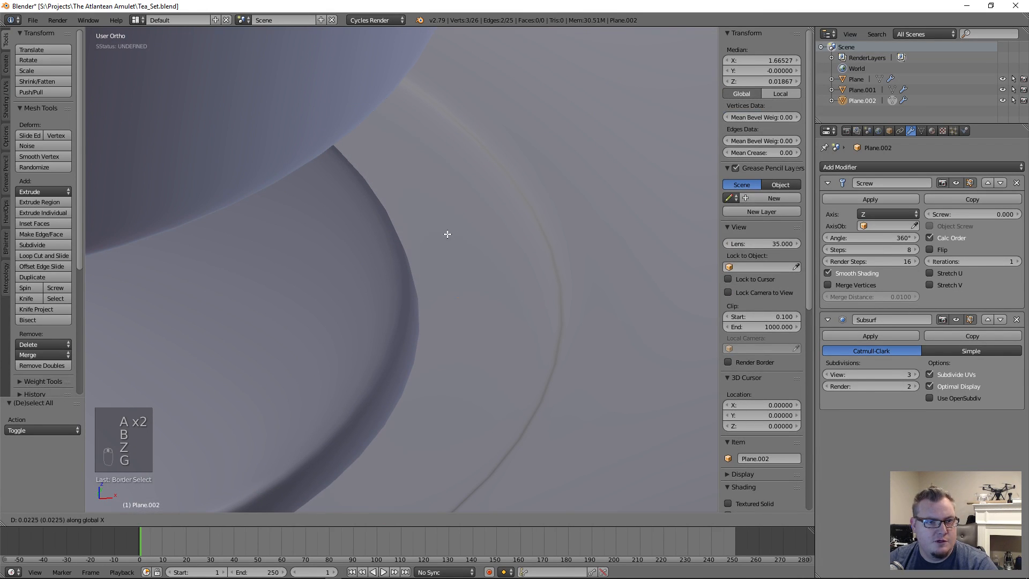
{"action": "right_click", "coordinate": [443, 234]}
Try to move the five vertices of the saucer's inner step -0.093 in X and farther inward, and undo the moves.
{"action": "scroll", "coordinate": [418, 279], "scroll_direction": "down", "scroll_amount": 5}
{"action": "mouse_move", "coordinate": [399, 303]}
{"action": "middle_mouse_down"}
{"action": "mouse_move", "coordinate": [399, 271]}
{"action": "mouse_move", "coordinate": [388, 278]}
{"action": "middle_mouse_up"}
{"action": "key", "text": "z"}
{"action": "key", "text": "b"}
{"action": "left_click_drag", "start_coordinate": [384, 260], "coordinate": [431, 286]}
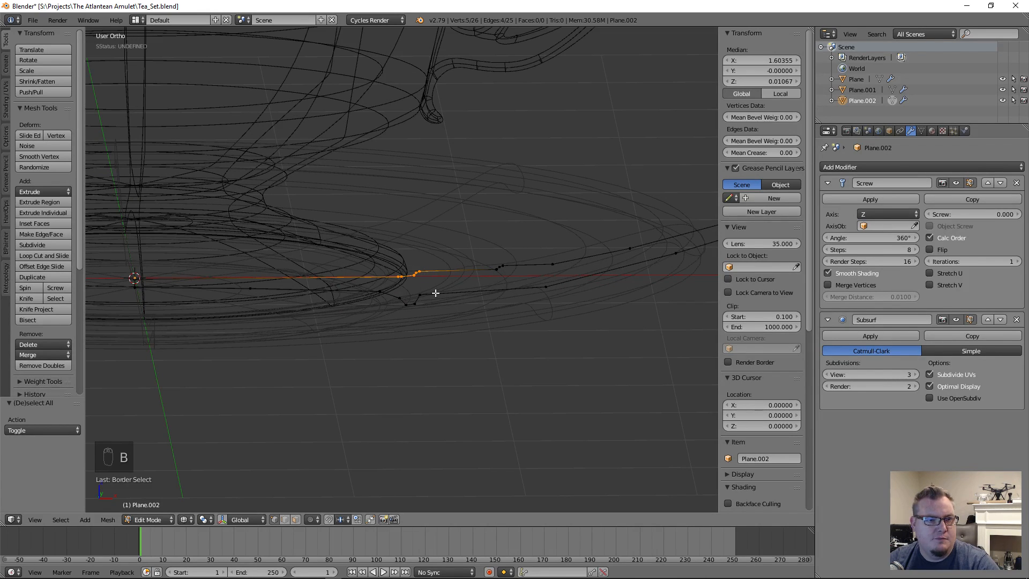
{"action": "key", "text": "KP_1"}
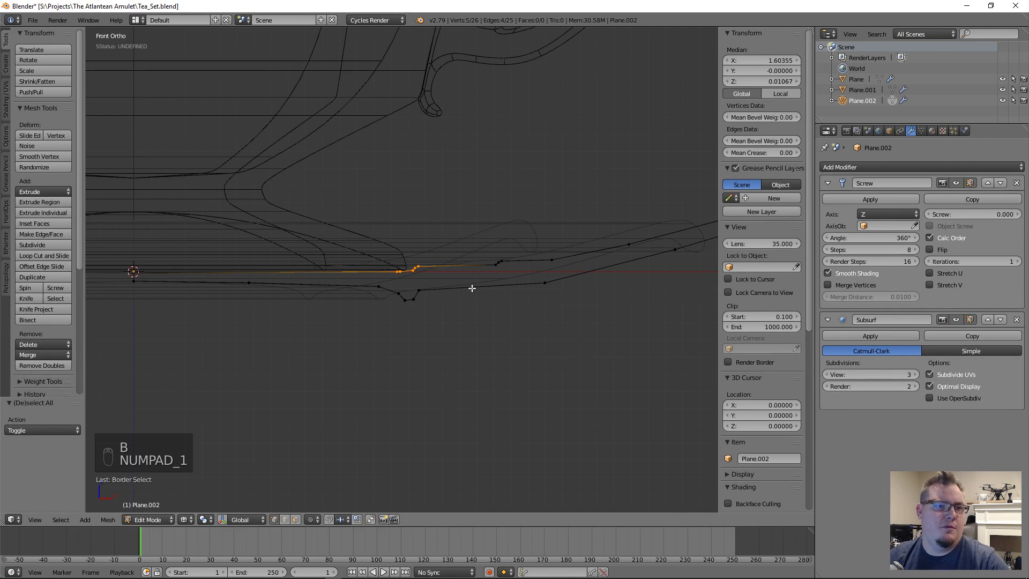
{"action": "scroll", "coordinate": [471, 288], "scroll_direction": "up", "scroll_amount": 4}
{"action": "key", "text": "g"}
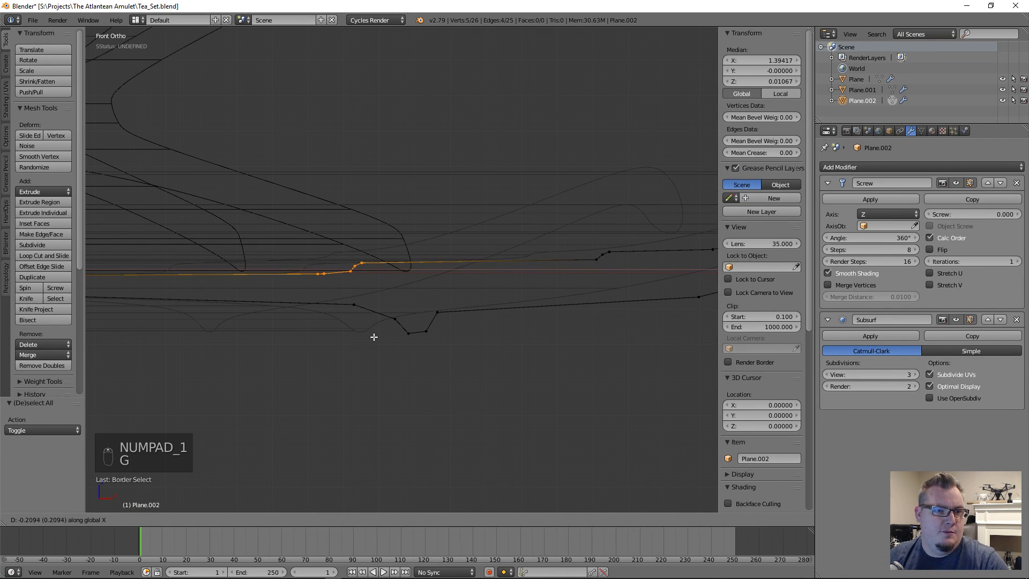
{"action": "left_click", "coordinate": [415, 341]}
{"action": "key", "text": "z"}
{"action": "scroll", "coordinate": [436, 231], "scroll_direction": "down", "scroll_amount": 2}
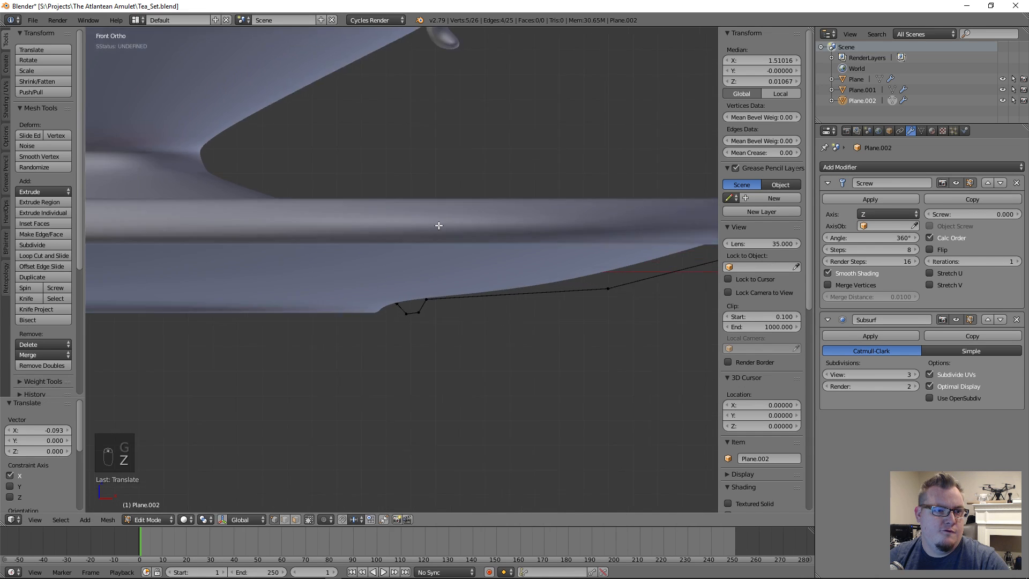
{"action": "middle_click_drag", "start_coordinate": [439, 225], "coordinate": [425, 273]}
{"action": "key", "text": "g"}
{"action": "key", "text": "x"}
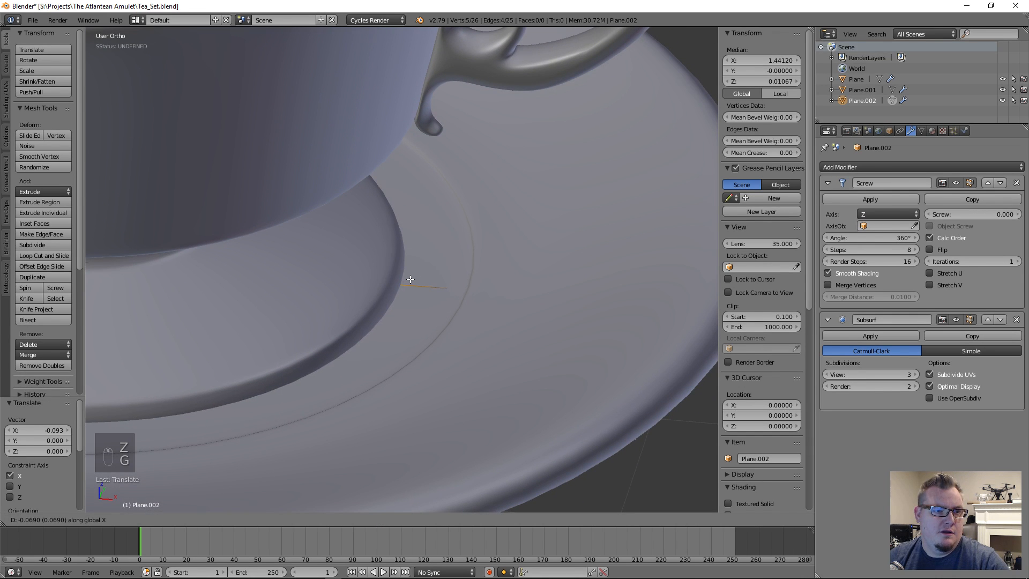
{"action": "left_click", "coordinate": [410, 281]}
{"action": "key", "text": "ctrl+z"}
Reselect the five vertices of the saucer's inner step and move them 0.139 outward along X.
{"action": "key", "text": "z"}
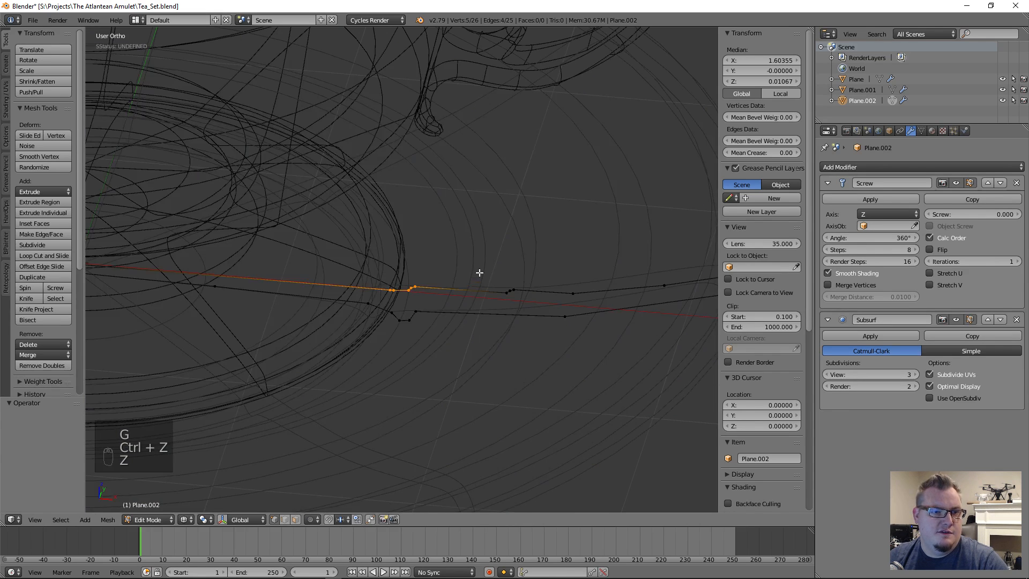
{"action": "key", "text": "a"}
{"action": "key", "text": "b"}
{"action": "left_click_drag", "start_coordinate": [490, 273], "coordinate": [524, 294]}
{"action": "key", "text": "Escape"}
{"action": "middle_click_drag", "start_coordinate": [468, 304], "coordinate": [400, 253]}
{"action": "key", "text": "a"}
{"action": "key", "text": "b"}
{"action": "left_click_drag", "start_coordinate": [384, 250], "coordinate": [438, 278]}
{"action": "key", "text": "z"}
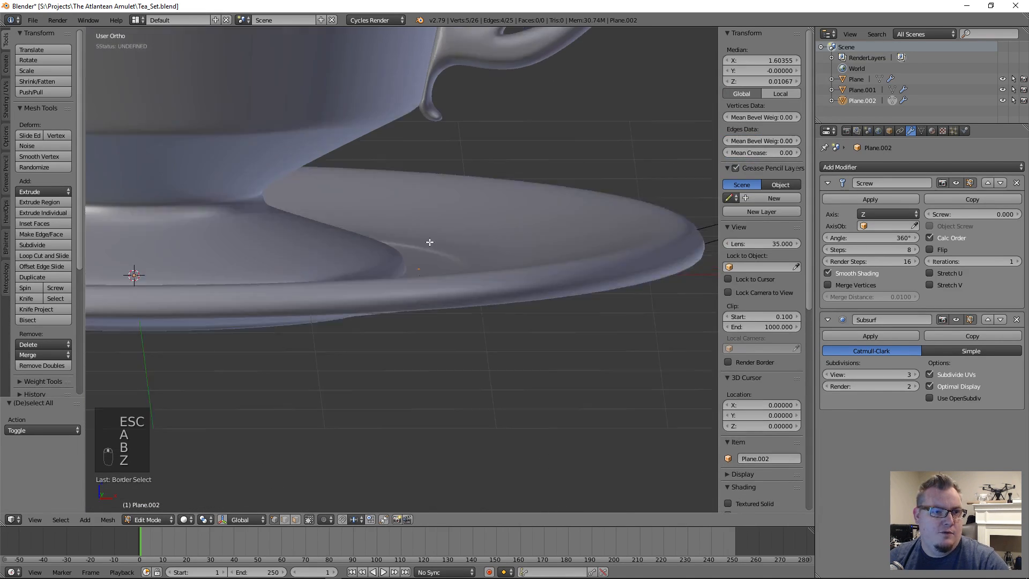
{"action": "key", "text": "g"}
{"action": "key", "text": "x"}
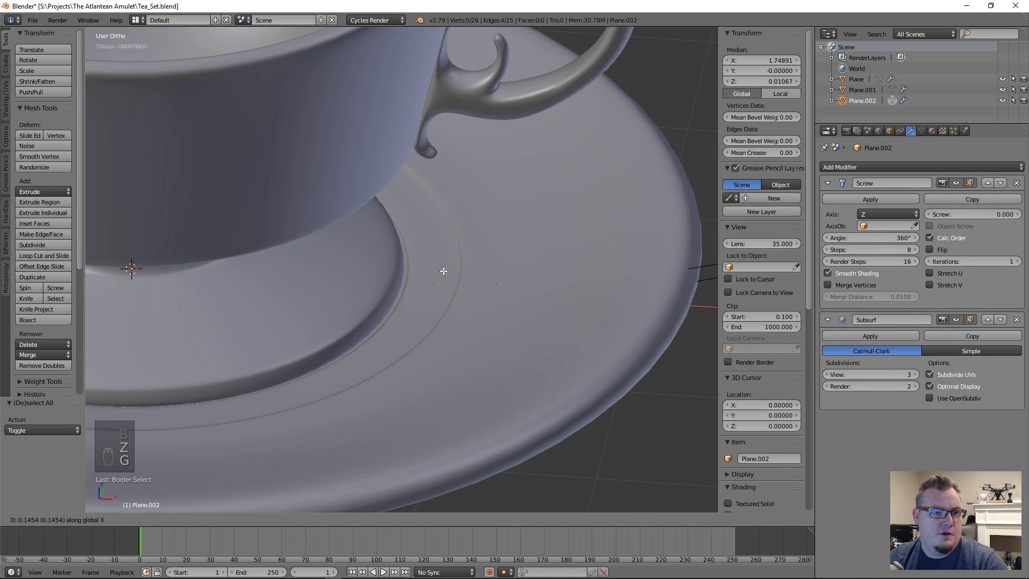
{"action": "left_click", "coordinate": [442, 271]}
Move the inner step vertices another 0.027 outward along X, nudge them back about 0.001, and deselect everything.
{"action": "middle_click_drag", "start_coordinate": [442, 270], "coordinate": [407, 339]}
{"action": "key", "text": "g"}
{"action": "key", "text": "x"}
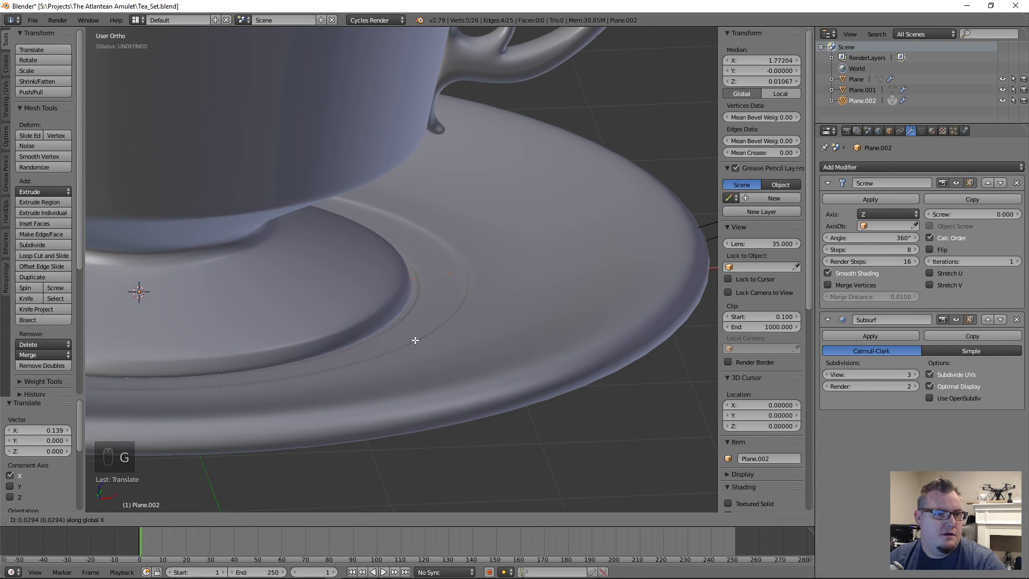
{"action": "left_click", "coordinate": [411, 339]}
{"action": "key", "text": "g"}
{"action": "key", "text": "x"}
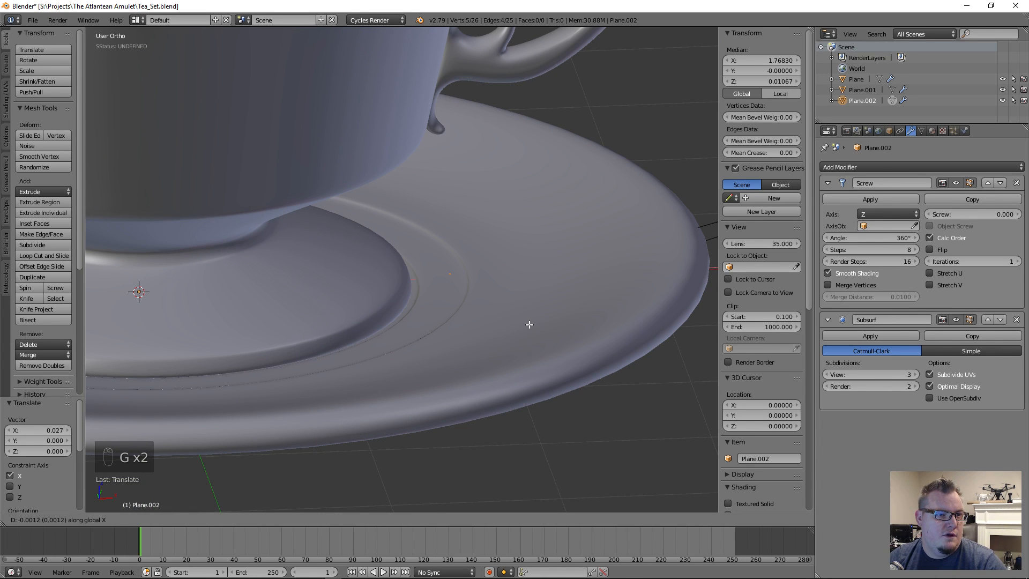
{"action": "left_click", "coordinate": [530, 325]}
{"action": "scroll", "coordinate": [529, 324], "scroll_direction": "down", "scroll_amount": 5}
{"action": "key", "text": "a"}
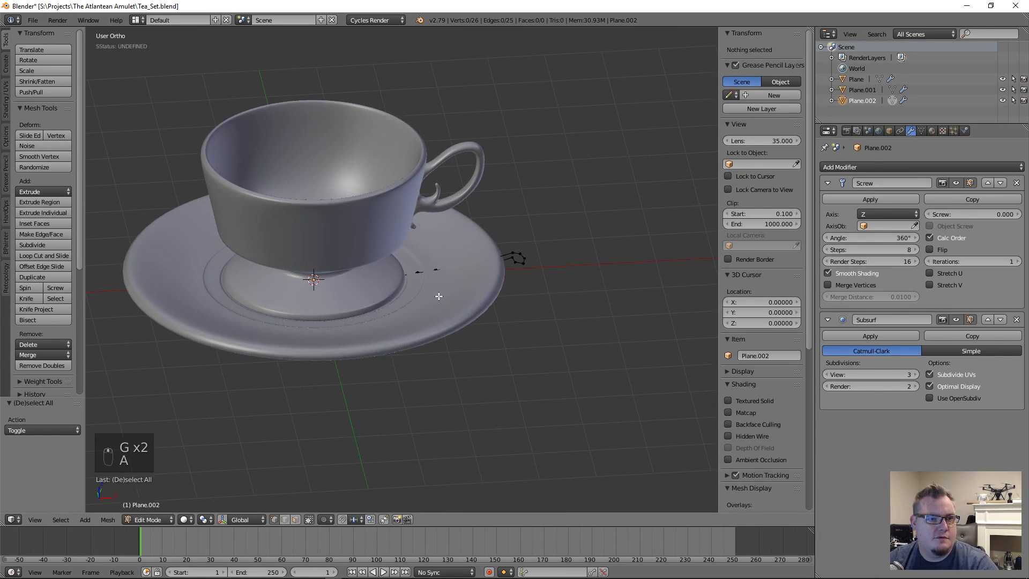
Select the four vertices of the saucer's outer step and move them 0.310 outward along X.
{"action": "key", "text": "Tab"}
{"action": "scroll", "coordinate": [439, 296], "scroll_direction": "up", "scroll_amount": 1}
{"action": "key", "text": "Tab"}
{"action": "middle_click_drag", "start_coordinate": [438, 296], "coordinate": [433, 266]}
{"action": "key", "text": "z"}
{"action": "scroll", "coordinate": [439, 280], "scroll_direction": "up", "scroll_amount": 3}
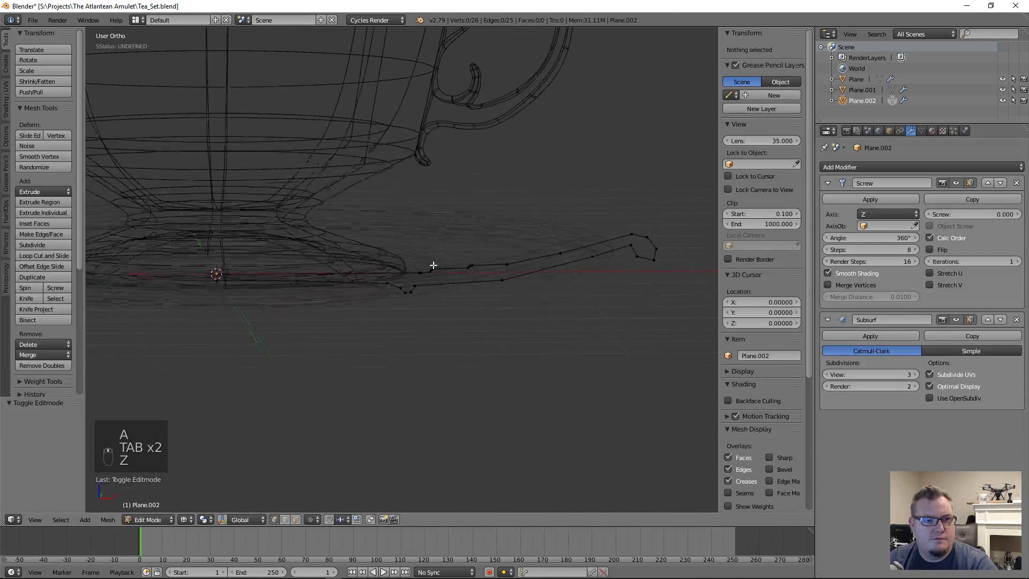
{"action": "key", "text": "b"}
{"action": "left_click_drag", "start_coordinate": [459, 255], "coordinate": [498, 278]}
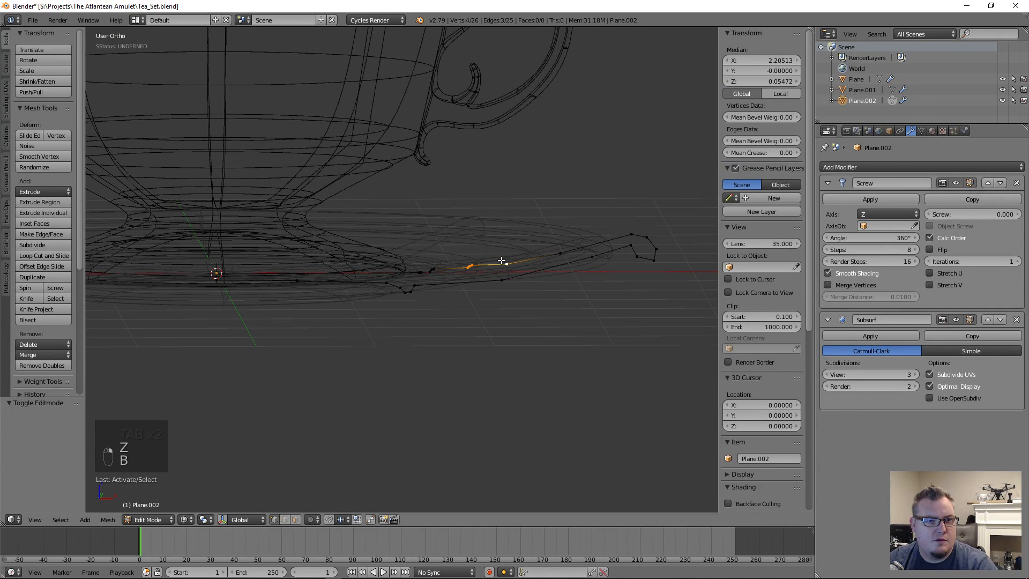
{"action": "mouse_move", "coordinate": [501, 261]}
{"action": "middle_mouse_down"}
{"action": "mouse_move", "coordinate": [506, 289]}
{"action": "mouse_move", "coordinate": [532, 278]}
{"action": "mouse_move", "coordinate": [526, 285]}
{"action": "mouse_move", "coordinate": [536, 264]}
{"action": "middle_mouse_up"}
{"action": "key", "text": "z"}
{"action": "key", "text": "g"}
{"action": "middle_click", "coordinate": [518, 299]}
{"action": "left_click", "coordinate": [518, 299]}
Move the top-surface vertex before the rim 0.213 outward in X and lower the underside vertex beneath it by 0.040 in Z.
{"action": "key", "text": "z"}
{"action": "right_click", "coordinate": [568, 268]}
{"action": "key", "text": "g"}
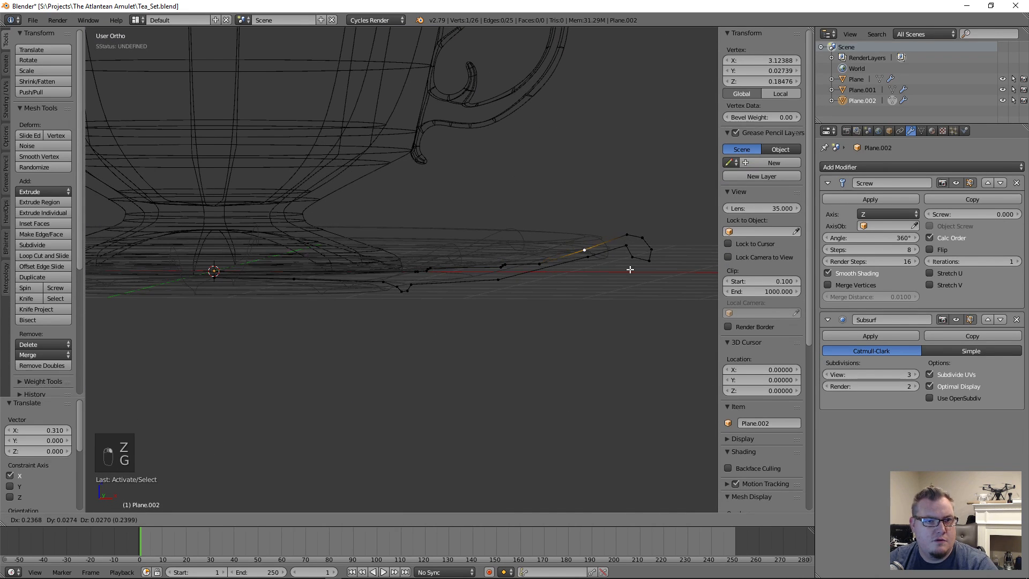
{"action": "key", "text": "x"}
{"action": "left_click", "coordinate": [626, 270]}
{"action": "right_click", "coordinate": [588, 265]}
{"action": "key", "text": "g"}
{"action": "key", "text": "z"}
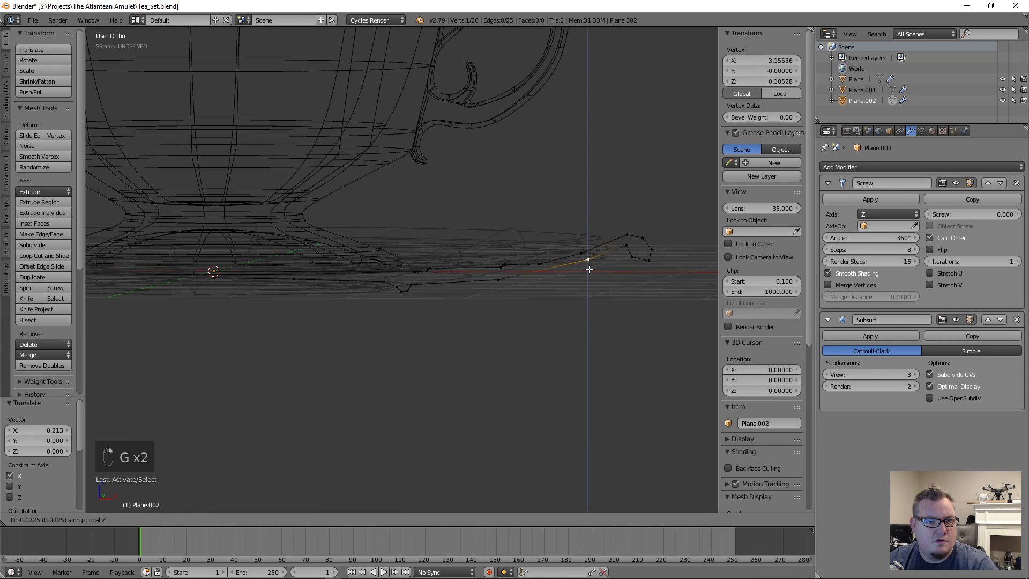
{"action": "left_click", "coordinate": [588, 270]}
Move the underside vertex outside the foot ring 0.253 in X, raise it about 0.036 in Z, and shift it slightly farther along X.
{"action": "right_click", "coordinate": [503, 287]}
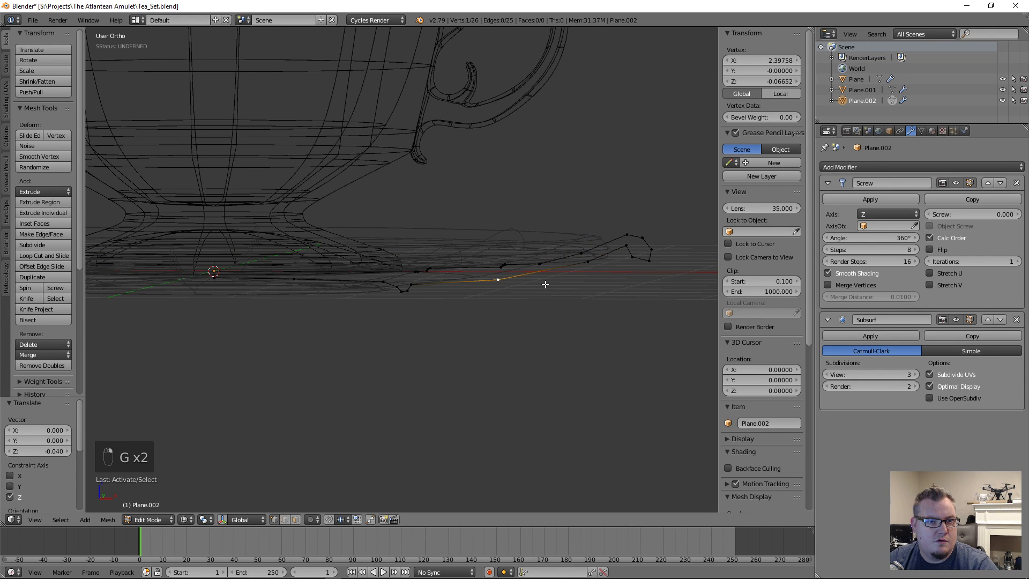
{"action": "key", "text": "g"}
{"action": "key", "text": "x"}
{"action": "left_click", "coordinate": [567, 278]}
{"action": "key", "text": "g"}
{"action": "key", "text": "z"}
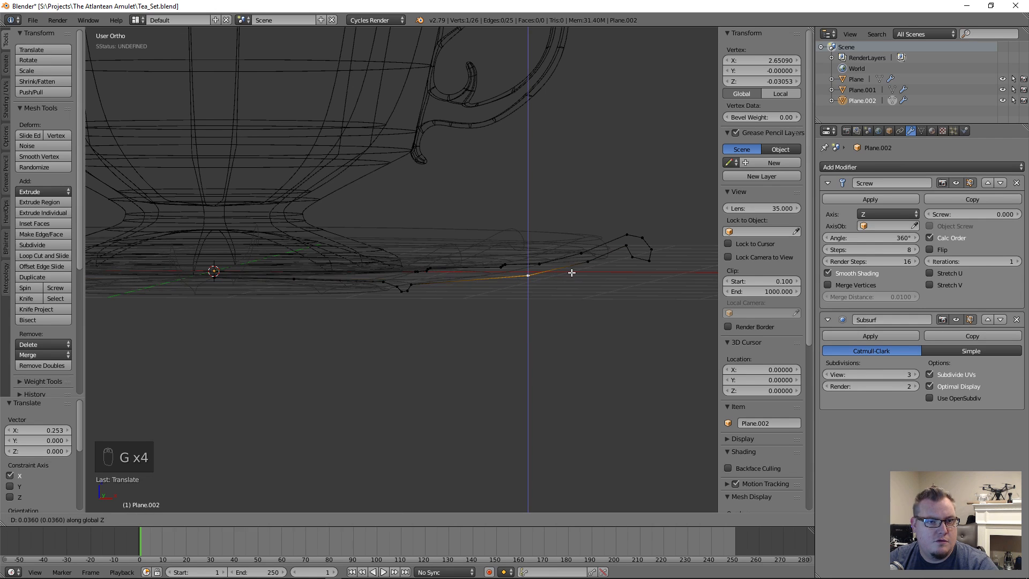
{"action": "left_click", "coordinate": [571, 273]}
{"action": "key", "text": "g"}
{"action": "key", "text": "x"}
{"action": "left_click", "coordinate": [576, 271]}
Leave Edit Mode and examine the shaded teacup and saucer from above, below and the sides.
{"action": "key", "text": "a"}
{"action": "key", "text": "Tab"}
{"action": "key", "text": "z"}
{"action": "mouse_move", "coordinate": [452, 238]}
{"action": "middle_mouse_down"}
{"action": "mouse_move", "coordinate": [450, 253]}
{"action": "mouse_move", "coordinate": [409, 202]}
{"action": "mouse_move", "coordinate": [225, 246]}
{"action": "mouse_move", "coordinate": [338, 270]}
{"action": "mouse_move", "coordinate": [425, 271]}
{"action": "middle_mouse_up"}
{"action": "scroll", "coordinate": [407, 286], "scroll_direction": "down", "scroll_amount": 5}
{"action": "middle_click_drag", "start_coordinate": [383, 302], "coordinate": [326, 312]}
{"action": "scroll", "coordinate": [416, 288], "scroll_direction": "up", "scroll_amount": 4}
{"action": "middle_click_drag", "start_coordinate": [416, 288], "coordinate": [300, 271]}
{"action": "scroll", "coordinate": [300, 271], "scroll_direction": "down", "scroll_amount": 5}
{"action": "middle_click_drag", "start_coordinate": [348, 321], "coordinate": [377, 294]}
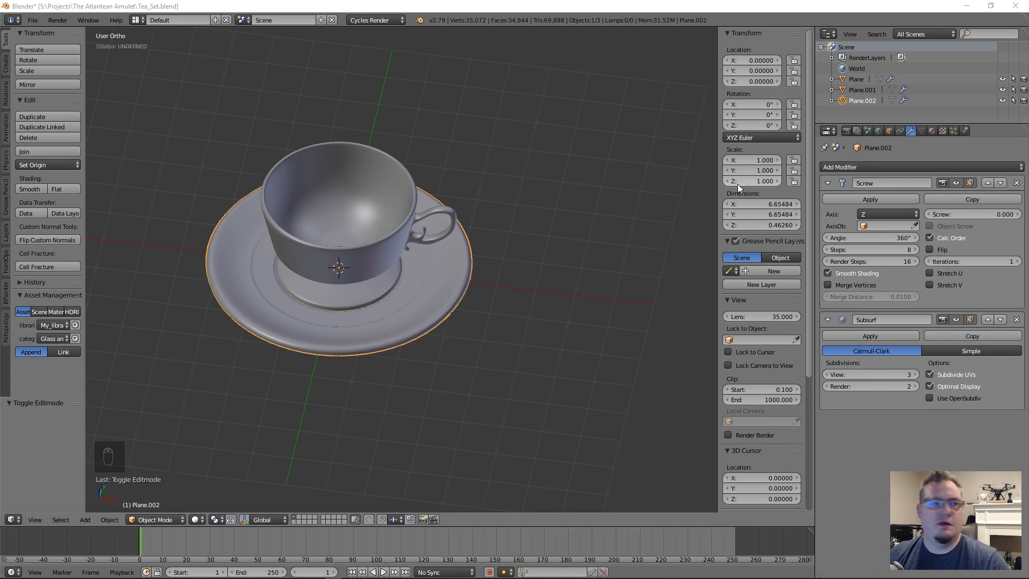
Switch to the browser to check the Pinterest reference of the cobalt blue and gold tea cup and saucer, and return to Blender.
{"action": "mouse_move", "coordinate": [549, 574]}
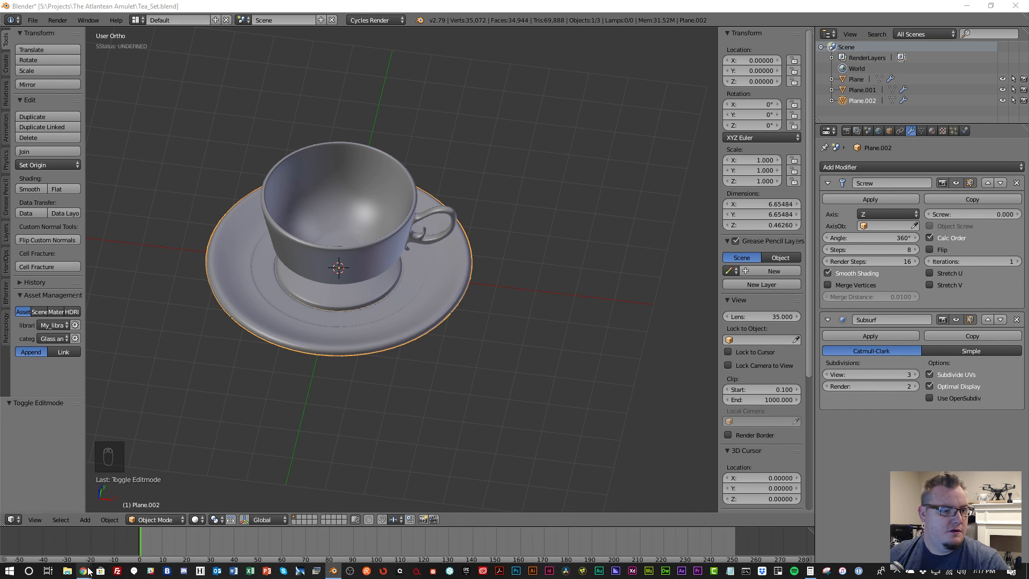
{"action": "mouse_move", "coordinate": [88, 572]}
{"action": "left_click", "coordinate": [177, 531]}
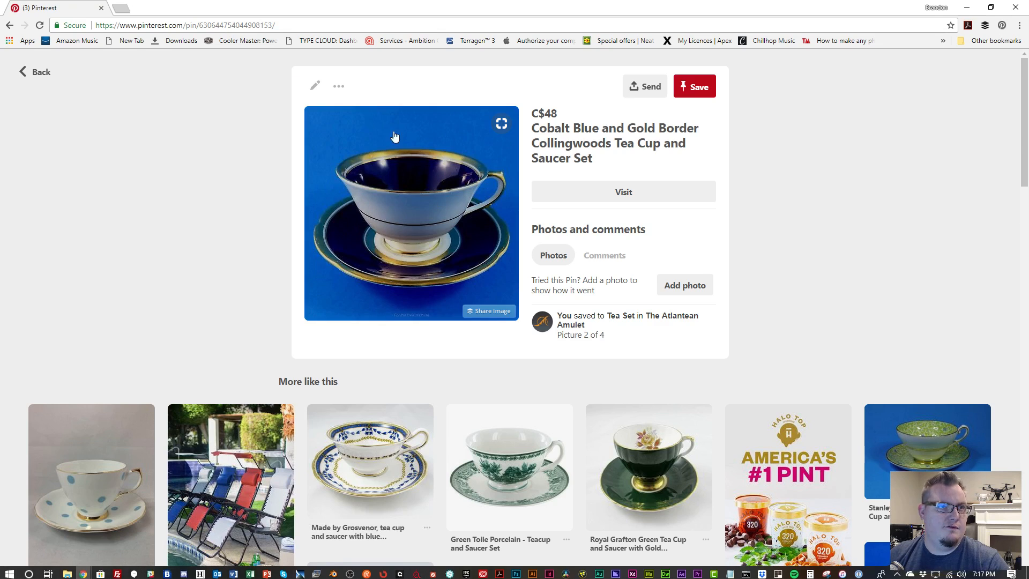
{"action": "left_click_drag", "start_coordinate": [63, 8], "coordinate": [1028, 316]}
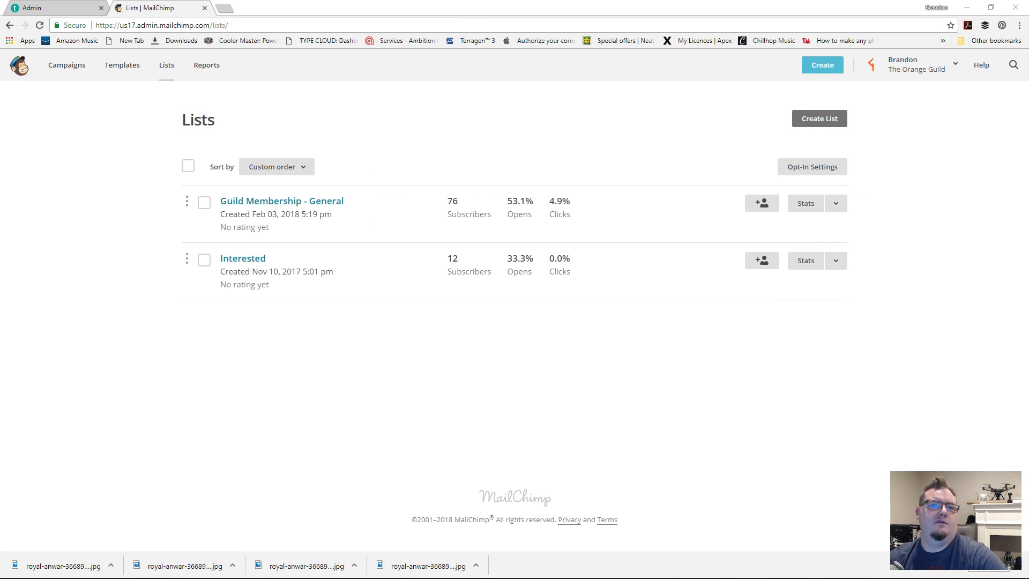
{"action": "left_click", "coordinate": [967, 7]}
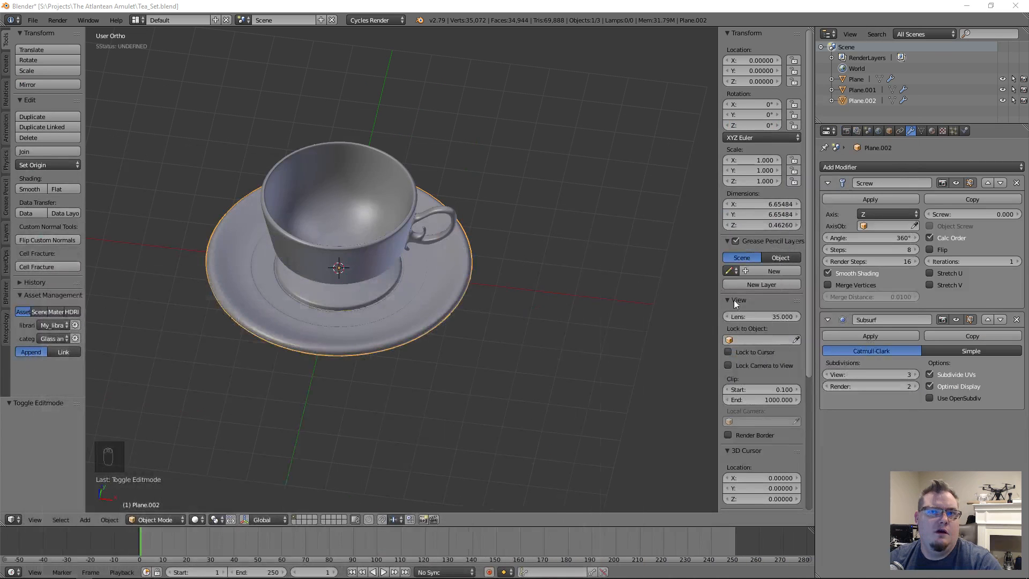
Edit the saucer profile in front view, moving the rim's top vertex about 0.027 inward in X and 0.072 up in Z.
{"action": "middle_click_drag", "start_coordinate": [219, 381], "coordinate": [390, 393]}
{"action": "scroll", "coordinate": [310, 326], "scroll_direction": "up", "scroll_amount": 3}
{"action": "key", "text": "Tab"}
{"action": "middle_click_drag", "start_coordinate": [597, 422], "coordinate": [621, 409]}
{"action": "middle_click_drag", "start_coordinate": [606, 393], "coordinate": [428, 398], "text": "shift"}
{"action": "scroll", "coordinate": [449, 421], "scroll_direction": "up", "scroll_amount": 2}
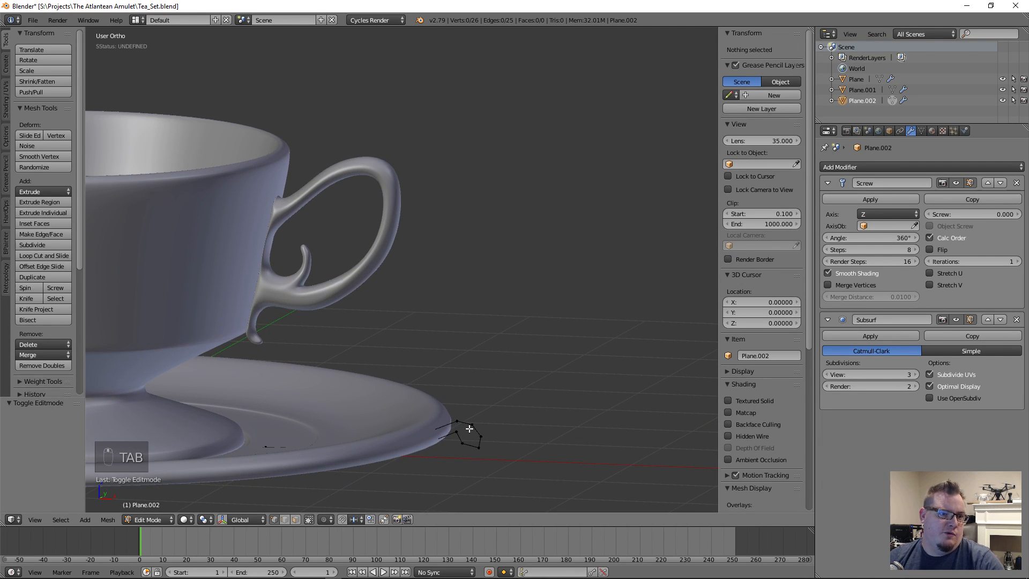
{"action": "right_click", "coordinate": [463, 426]}
{"action": "key", "text": "KP_1"}
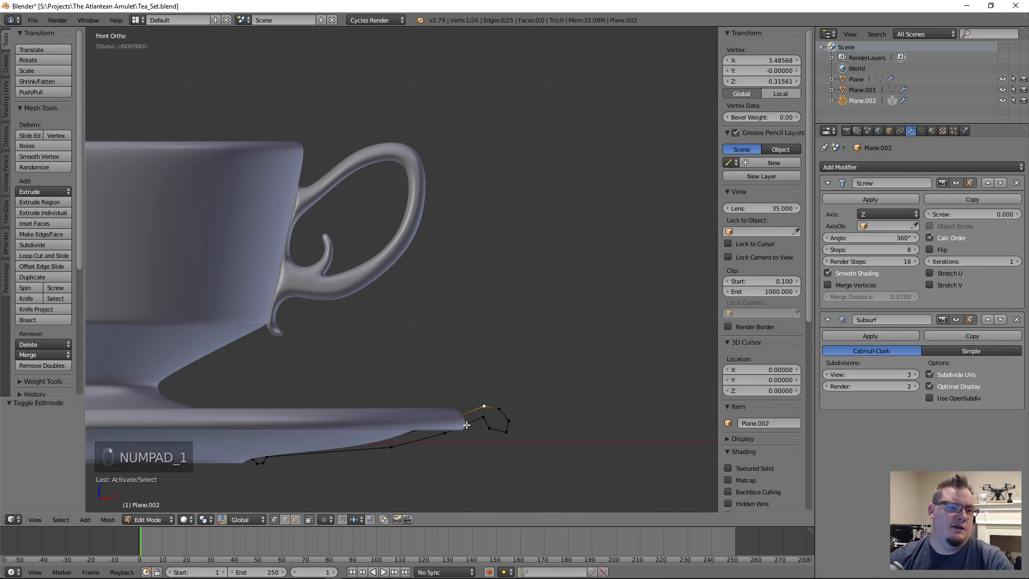
{"action": "key", "text": "g"}
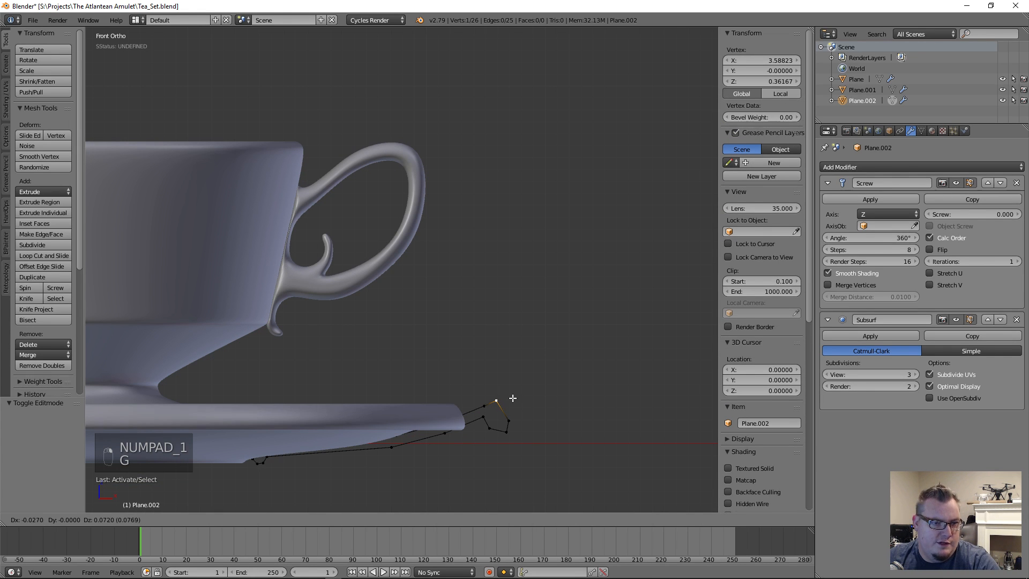
{"action": "left_click", "coordinate": [511, 398]}
Raise the upper outer rim vertex, and move the lower outer rim vertex 0.018 in X and 0.130 in Z.
{"action": "right_click", "coordinate": [512, 414]}
{"action": "key", "text": "g"}
{"action": "left_click", "coordinate": [511, 398]}
{"action": "right_click", "coordinate": [514, 431]}
{"action": "key", "text": "g"}
{"action": "left_click", "coordinate": [515, 413]}
Move the vertex under the rim 0.067 in X and 0.072 in Z, and shift the adjacent inner underside vertex slightly inward and down.
{"action": "right_click", "coordinate": [496, 428]}
{"action": "key", "text": "g"}
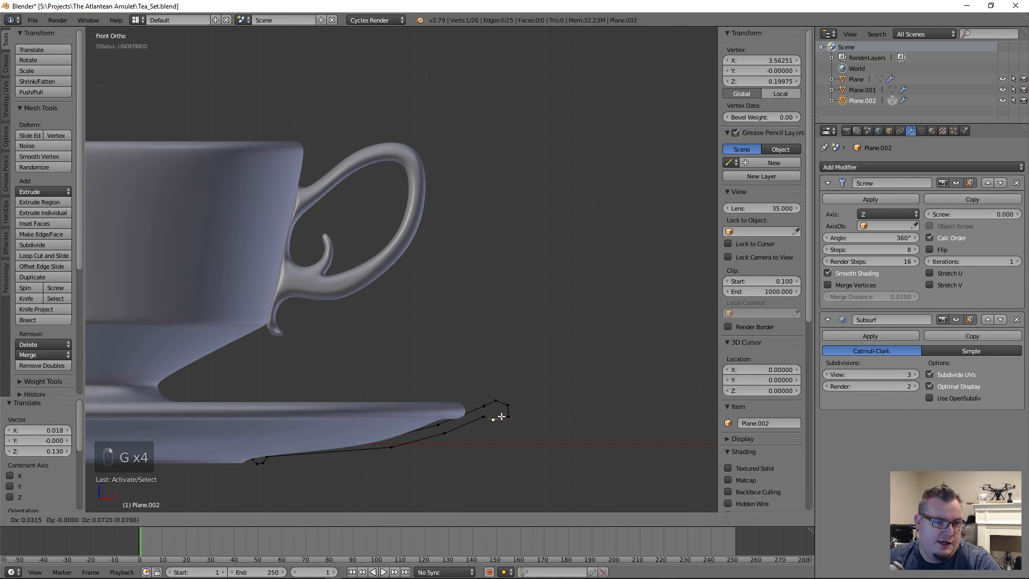
{"action": "left_click", "coordinate": [488, 418]}
{"action": "right_click", "coordinate": [486, 410]}
{"action": "key", "text": "g"}
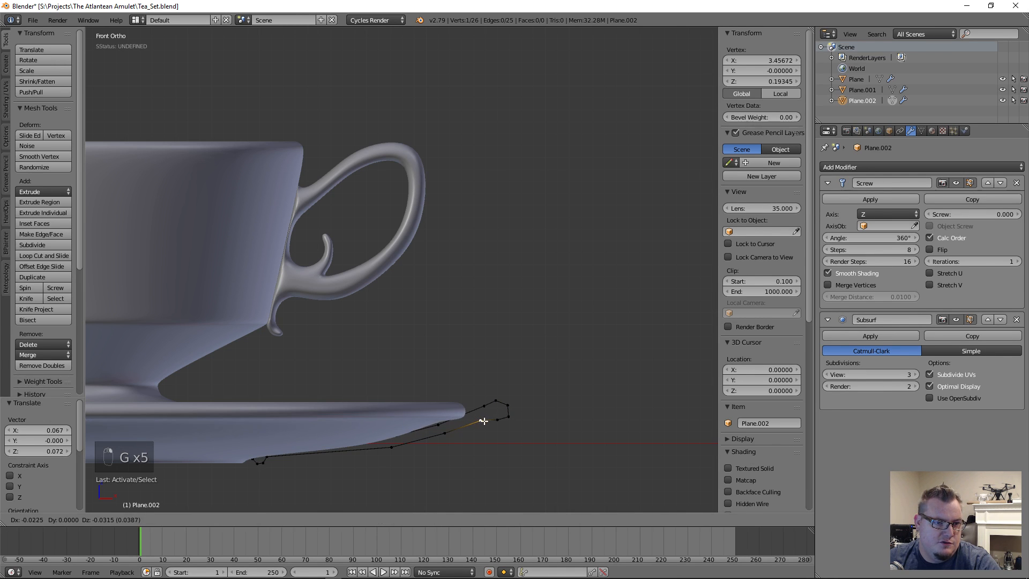
{"action": "left_click", "coordinate": [487, 418]}
Raise the vertex under the rim 0.013 in Z, and move the lower outer rim vertex about 0.023 outward in X.
{"action": "right_click", "coordinate": [494, 415]}
{"action": "key", "text": "g"}
{"action": "left_click", "coordinate": [494, 416]}
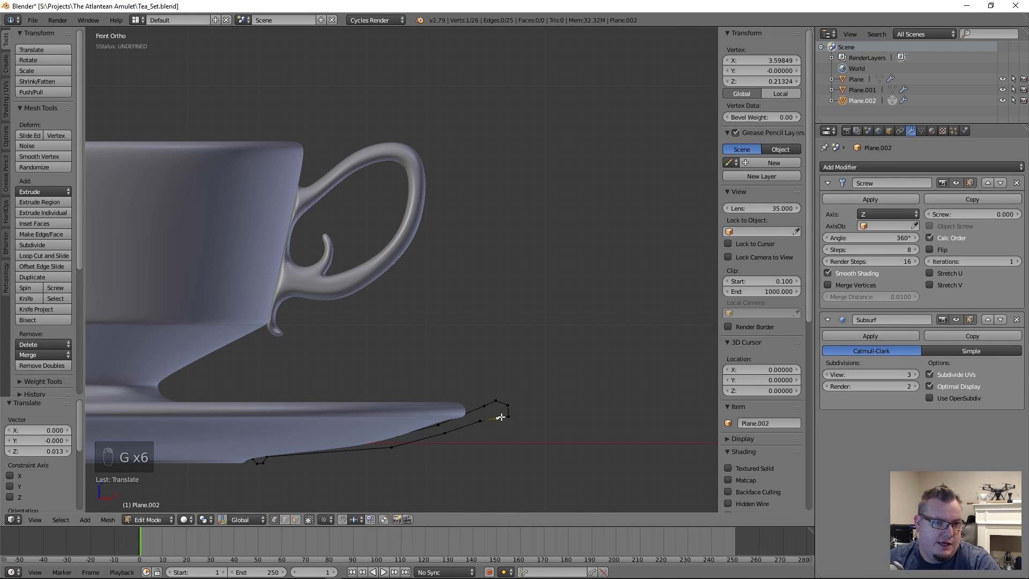
{"action": "key", "text": "g"}
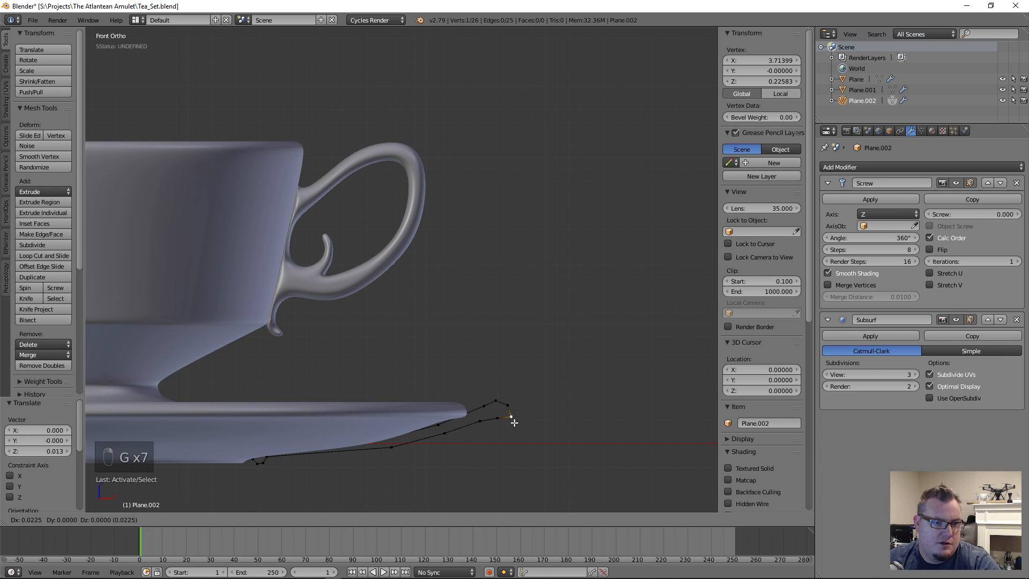
{"action": "left_click", "coordinate": [513, 421]}
Examine the reshaped rim and the shaded teacup and saucer from the side, at an angle and from above.
{"action": "middle_click_drag", "start_coordinate": [475, 459], "coordinate": [464, 434]}
{"action": "key", "text": "a"}
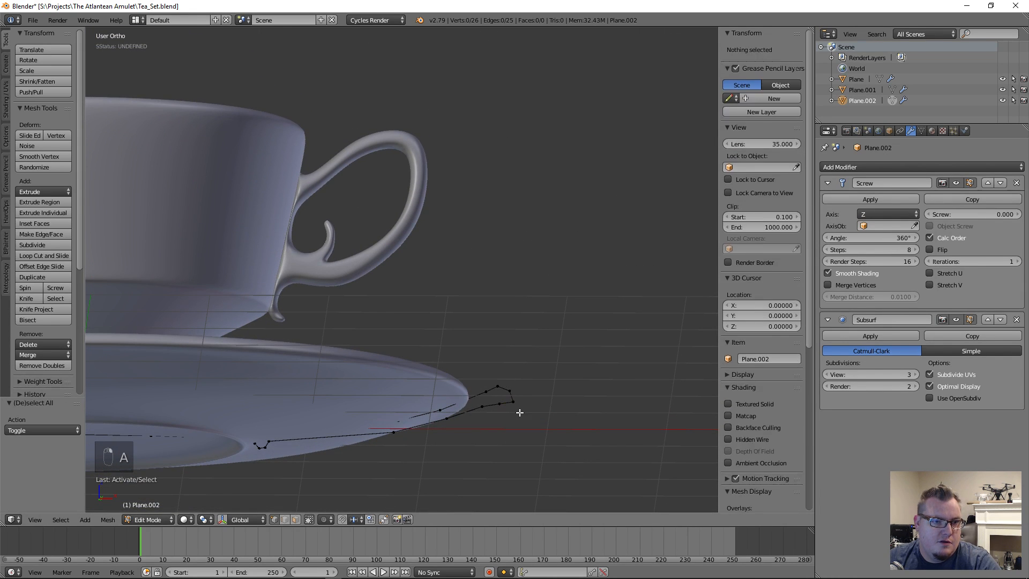
{"action": "right_click", "coordinate": [512, 391]}
{"action": "right_click", "coordinate": [514, 398], "text": "shift"}
{"action": "mouse_move", "coordinate": [513, 398]}
{"action": "middle_mouse_down"}
{"action": "mouse_move", "coordinate": [278, 413]}
{"action": "mouse_move", "coordinate": [343, 418]}
{"action": "mouse_move", "coordinate": [531, 391]}
{"action": "mouse_move", "coordinate": [516, 406]}
{"action": "middle_mouse_up"}
{"action": "key", "text": "a"}
{"action": "key", "text": "Tab"}
{"action": "scroll", "coordinate": [502, 353], "scroll_direction": "down", "scroll_amount": 5}
{"action": "middle_click_drag", "start_coordinate": [487, 303], "coordinate": [439, 333]}
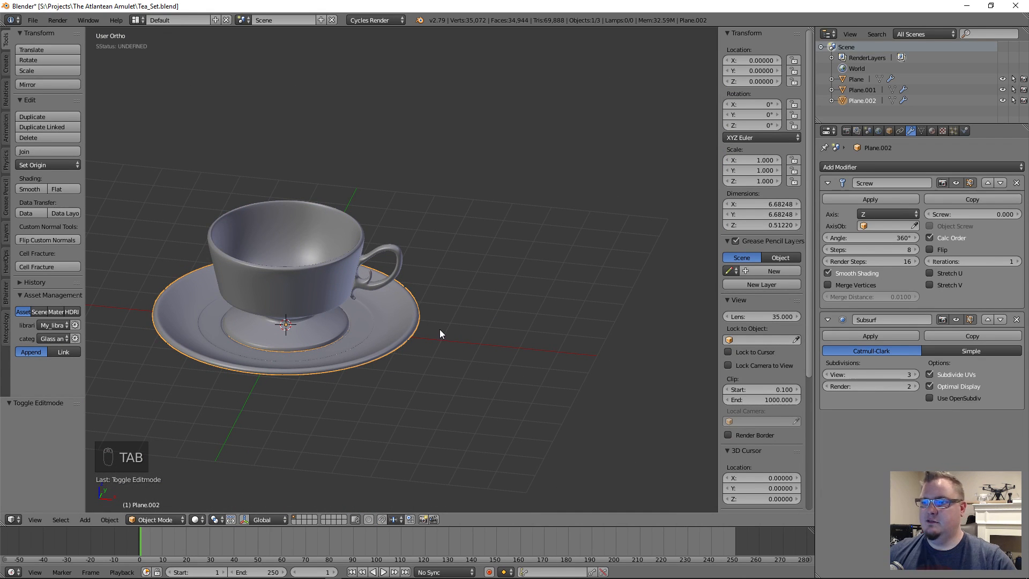
{"action": "mouse_move", "coordinate": [440, 333]}
{"action": "middle_mouse_down"}
{"action": "mouse_move", "coordinate": [468, 294]}
{"action": "mouse_move", "coordinate": [475, 361]}
{"action": "middle_mouse_up"}
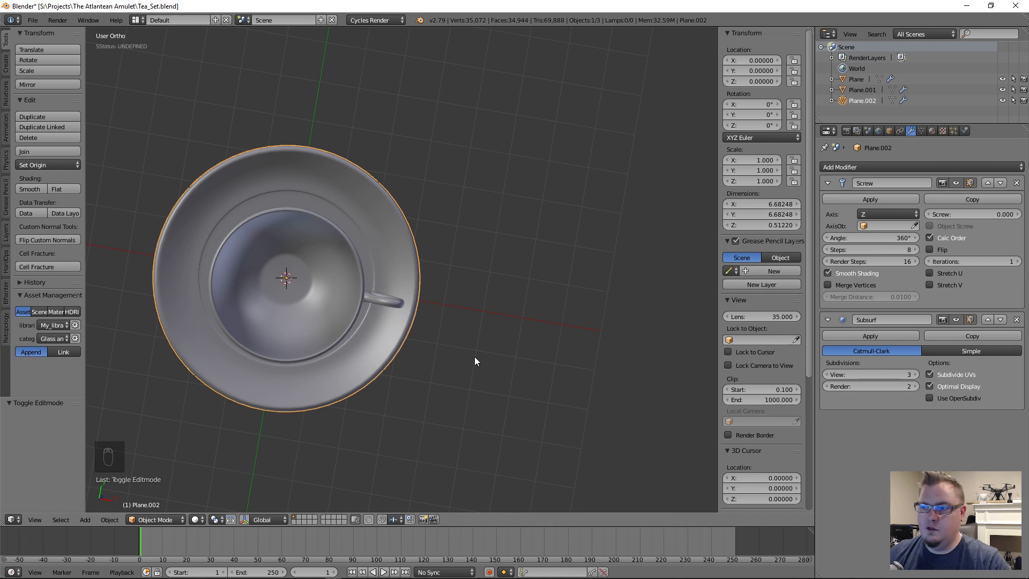
{"action": "key", "text": "KP_7"}
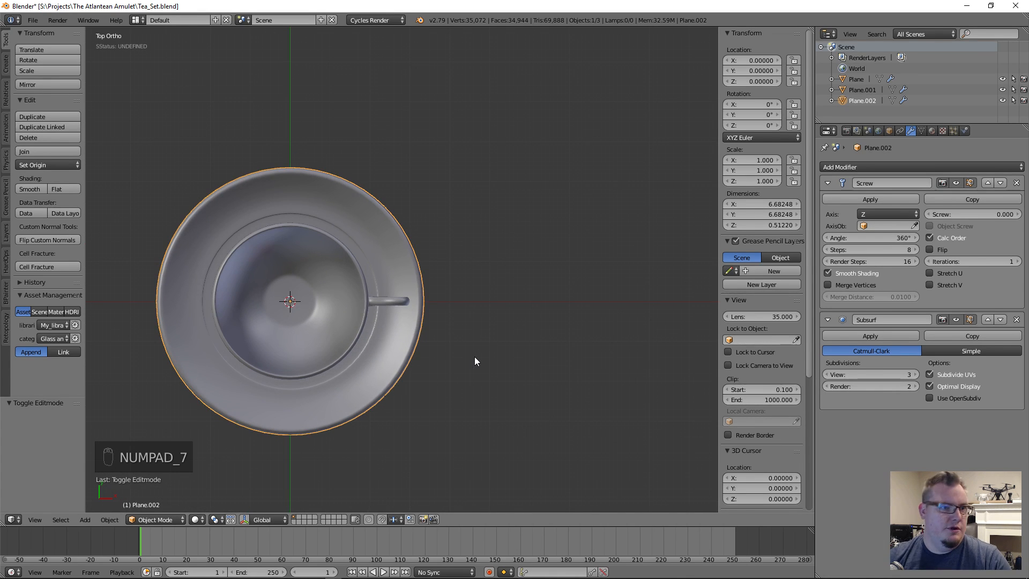
{"action": "key", "text": "Tab"}
{"action": "scroll", "coordinate": [465, 295], "scroll_direction": "up", "scroll_amount": 4}
{"action": "scroll", "coordinate": [465, 300], "scroll_direction": "down", "scroll_amount": 4}
{"action": "middle_click_drag", "start_coordinate": [437, 328], "coordinate": [404, 263]}
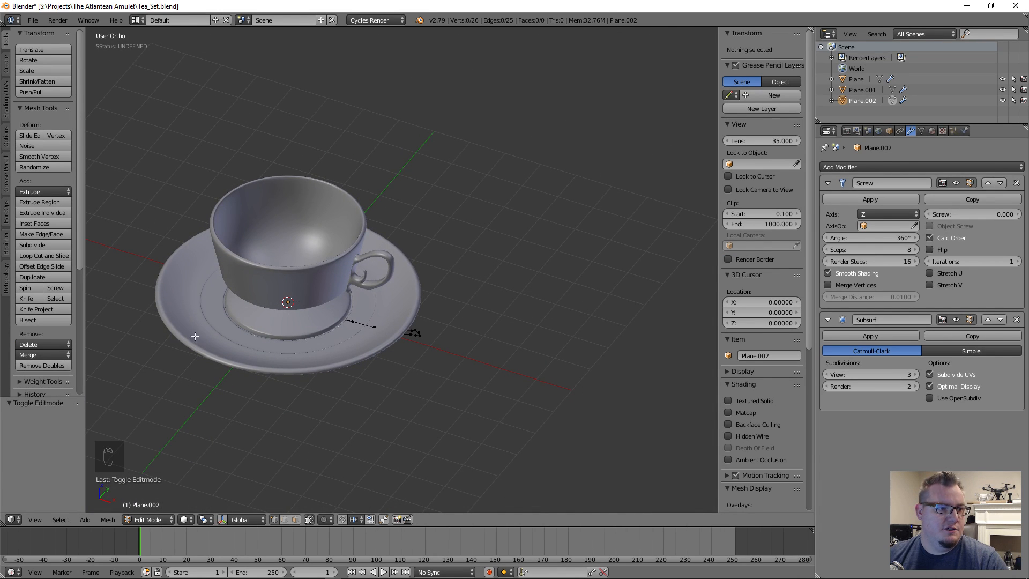
Leave Edit Mode, remove the saucer's Subsurf modifier and apply its Screw modifier.
{"action": "key", "text": "Tab"}
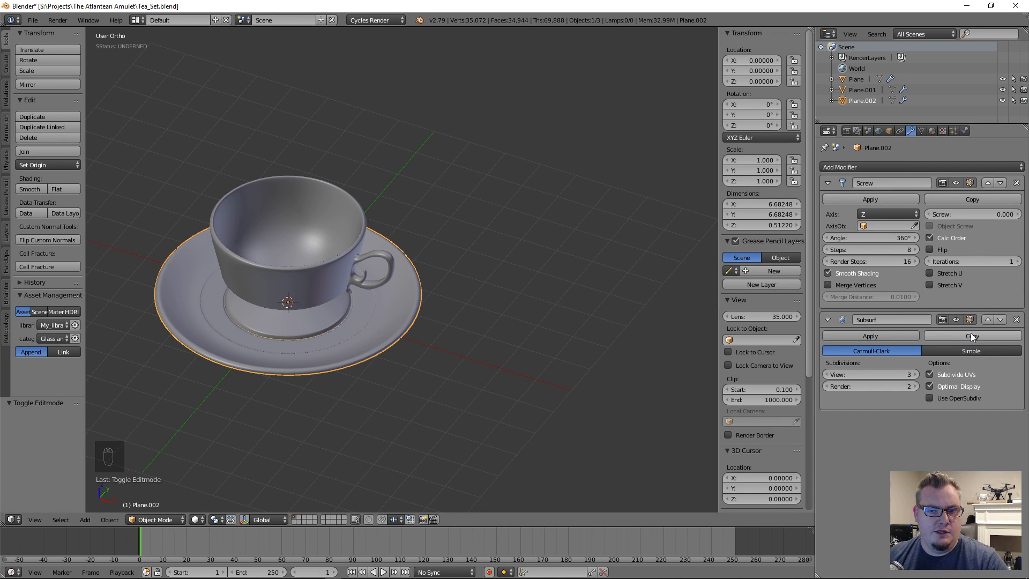
{"action": "left_click", "coordinate": [1015, 319]}
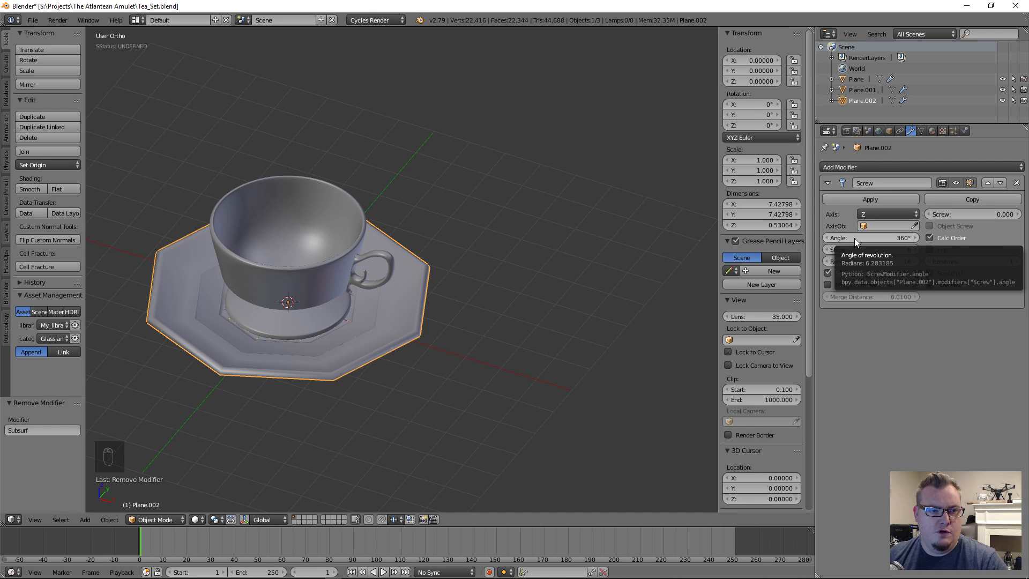
{"action": "left_click", "coordinate": [909, 201]}
Delete all of the saucer's faces except one radial segment beside the cup's handle, and return to Object Mode.
{"action": "key", "text": "Tab"}
{"action": "middle_click_drag", "start_coordinate": [414, 338], "coordinate": [382, 350]}
{"action": "key", "text": "ctrl+Tab"}
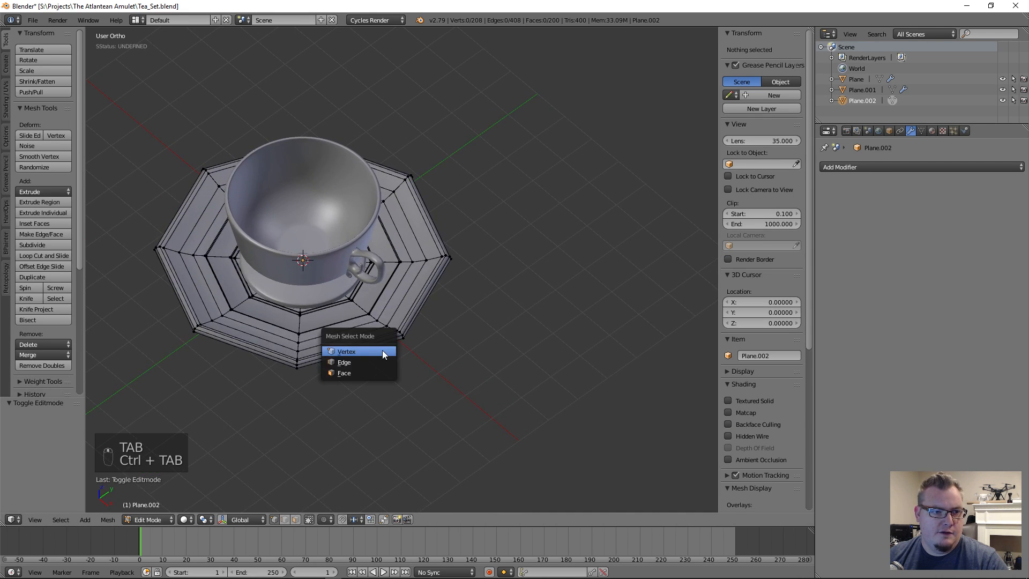
{"action": "left_click", "coordinate": [345, 375]}
{"action": "right_click", "coordinate": [335, 322], "text": "alt"}
{"action": "middle_click_drag", "start_coordinate": [335, 321], "coordinate": [394, 334]}
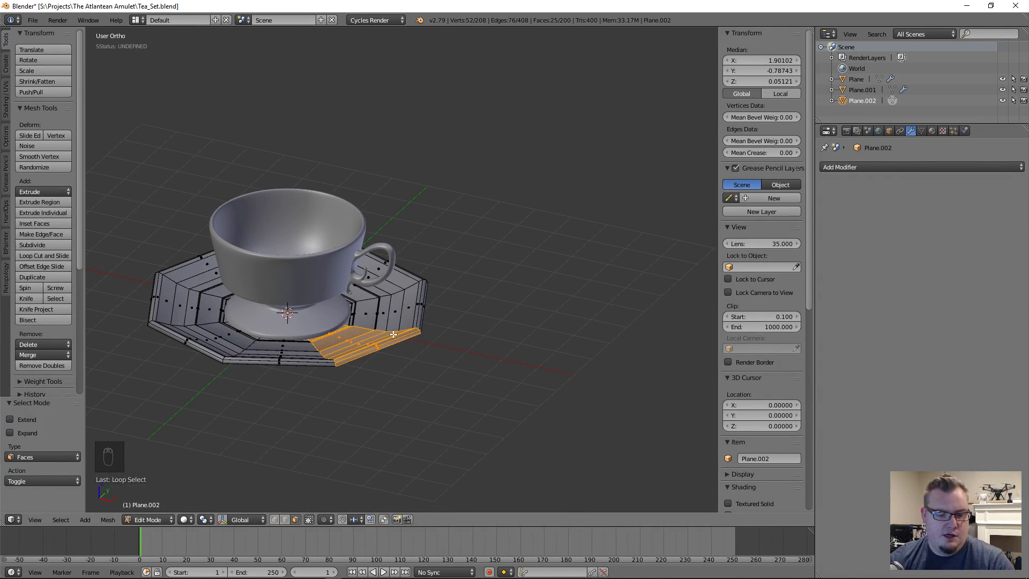
{"action": "key", "text": "ctrl+i"}
{"action": "key", "text": "x"}
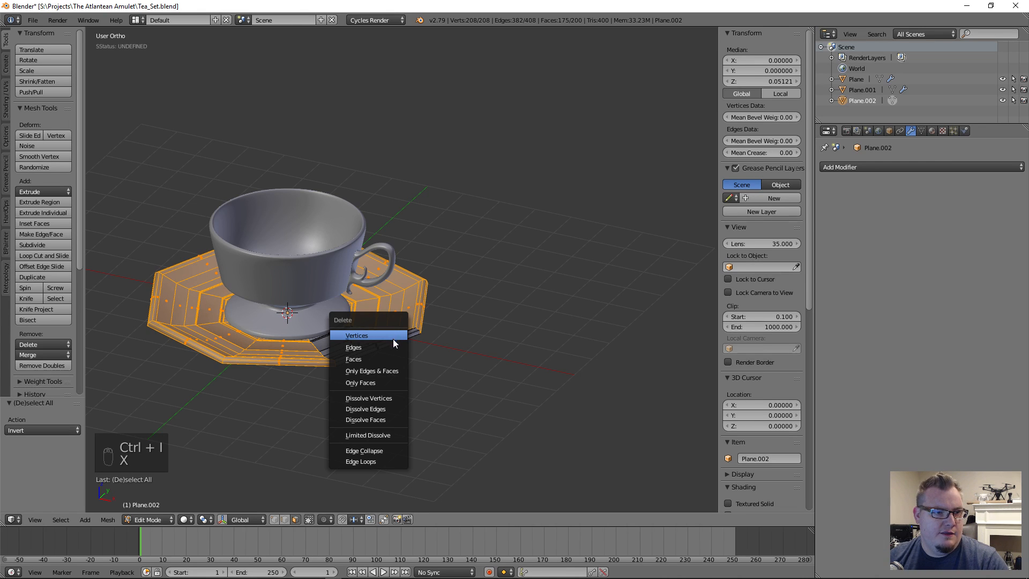
{"action": "left_click", "coordinate": [341, 358]}
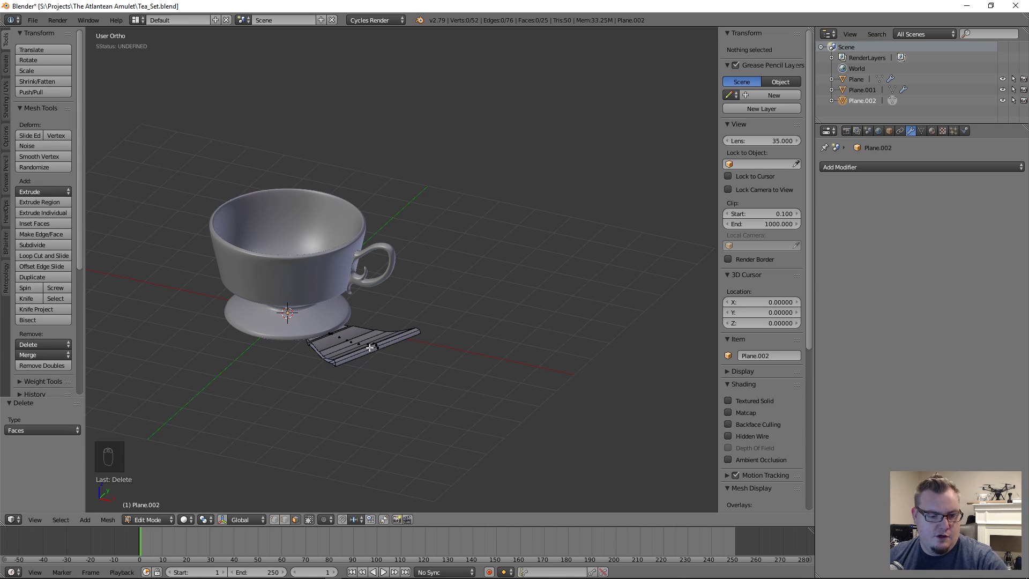
{"action": "key", "text": "Tab"}
Add an Array modifier to the remaining saucer segment.
{"action": "middle_click_drag", "start_coordinate": [403, 342], "coordinate": [391, 379]}
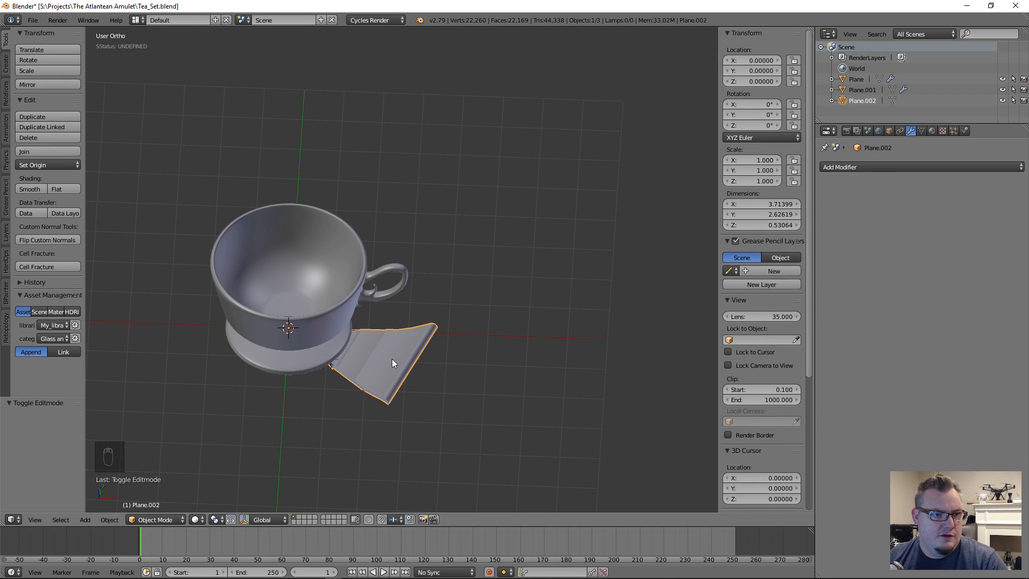
{"action": "key", "text": "shift+a"}
{"action": "mouse_move", "coordinate": [393, 366]}
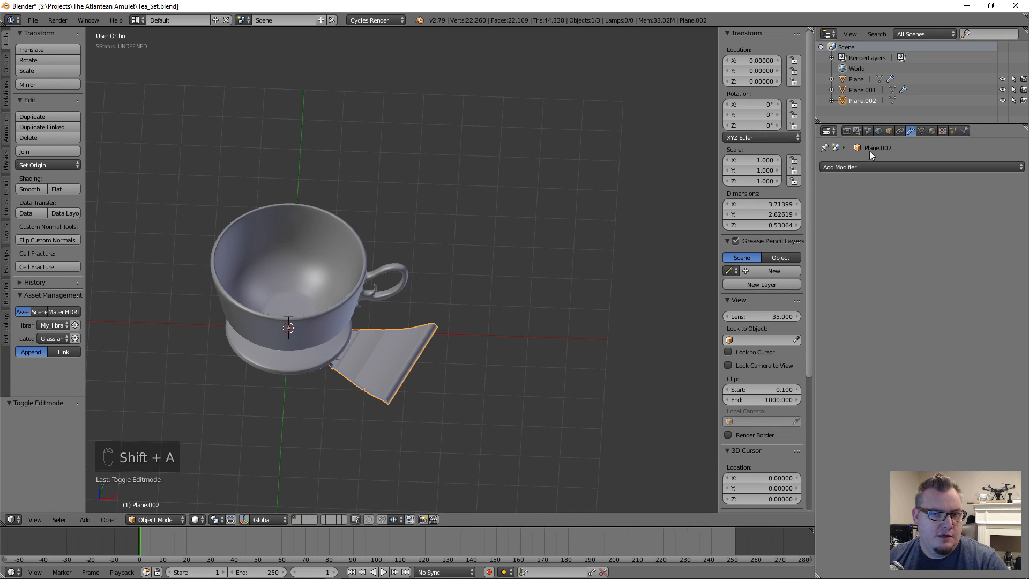
{"action": "left_click", "coordinate": [871, 166]}
{"action": "left_click", "coordinate": [806, 192]}
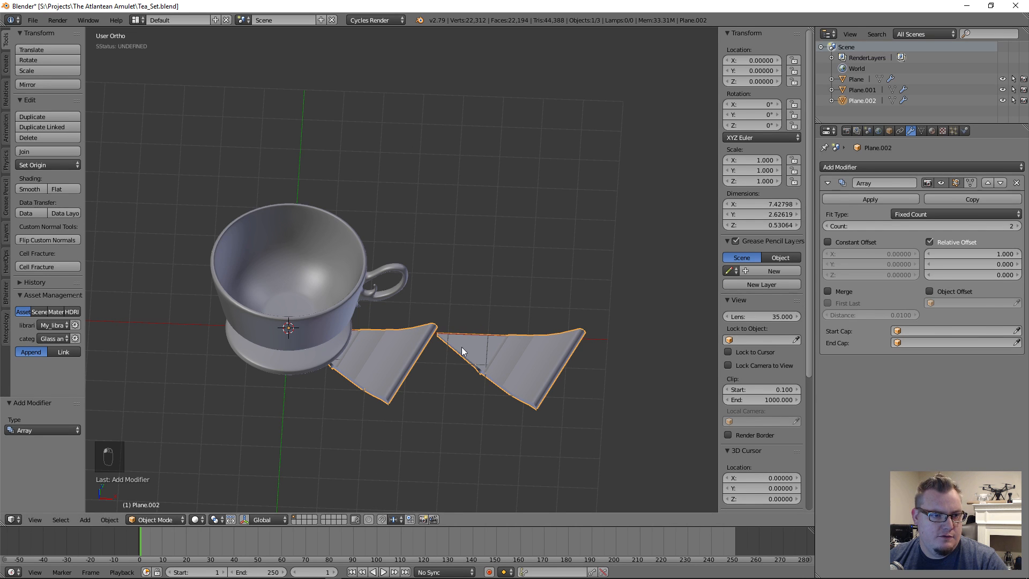
Add a Plain Axes empty at the origin, scale it up to about 4.547 and apply its scale.
{"action": "scroll", "coordinate": [505, 341], "scroll_direction": "down", "scroll_amount": 3}
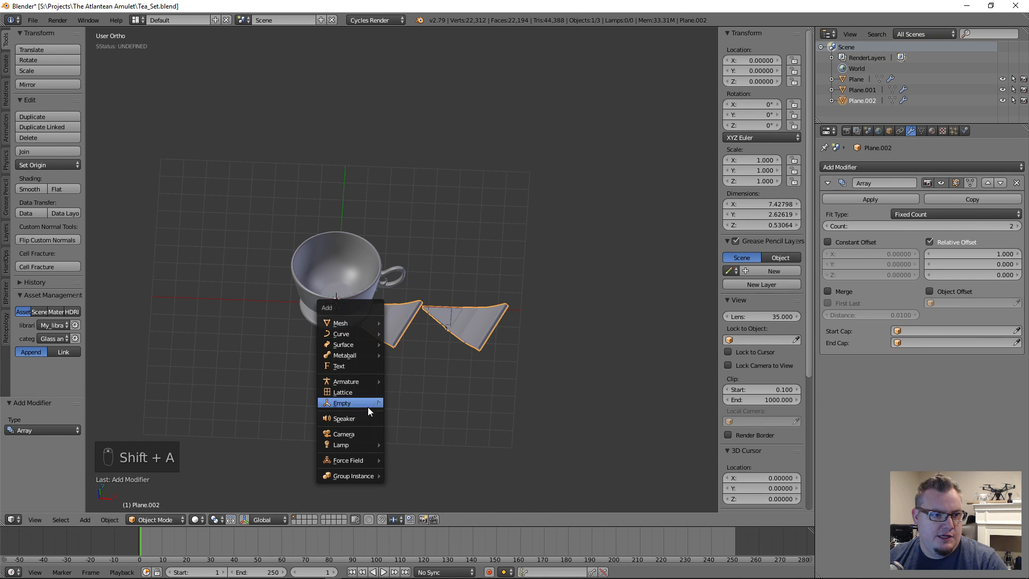
{"action": "mouse_move", "coordinate": [354, 403]}
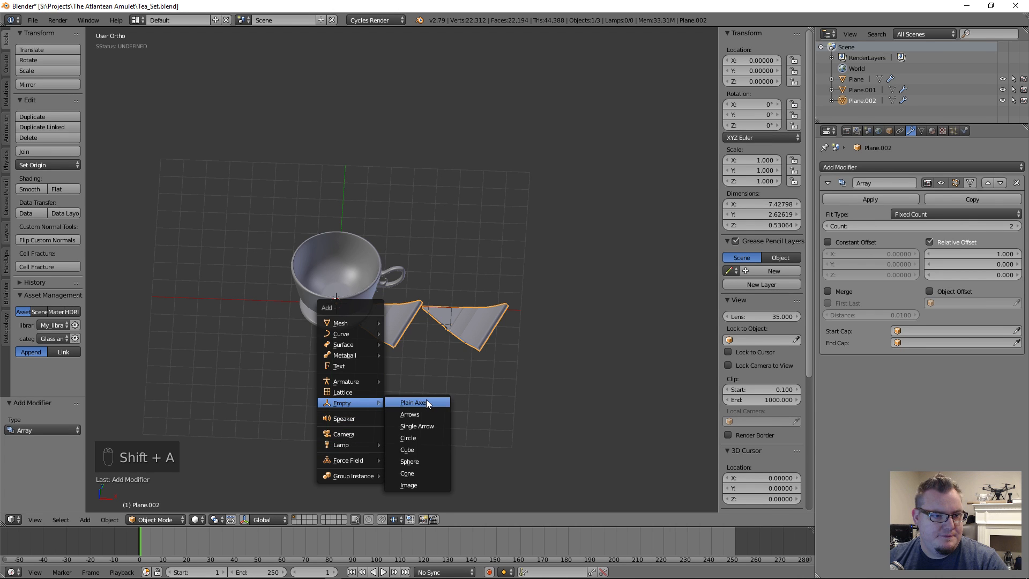
{"action": "left_click", "coordinate": [426, 399]}
{"action": "middle_click_drag", "start_coordinate": [310, 310], "coordinate": [355, 280]}
{"action": "key", "text": "s"}
{"action": "left_click", "coordinate": [411, 333]}
{"action": "middle_click_drag", "start_coordinate": [410, 333], "coordinate": [477, 340]}
{"action": "key", "text": "ctrl+a"}
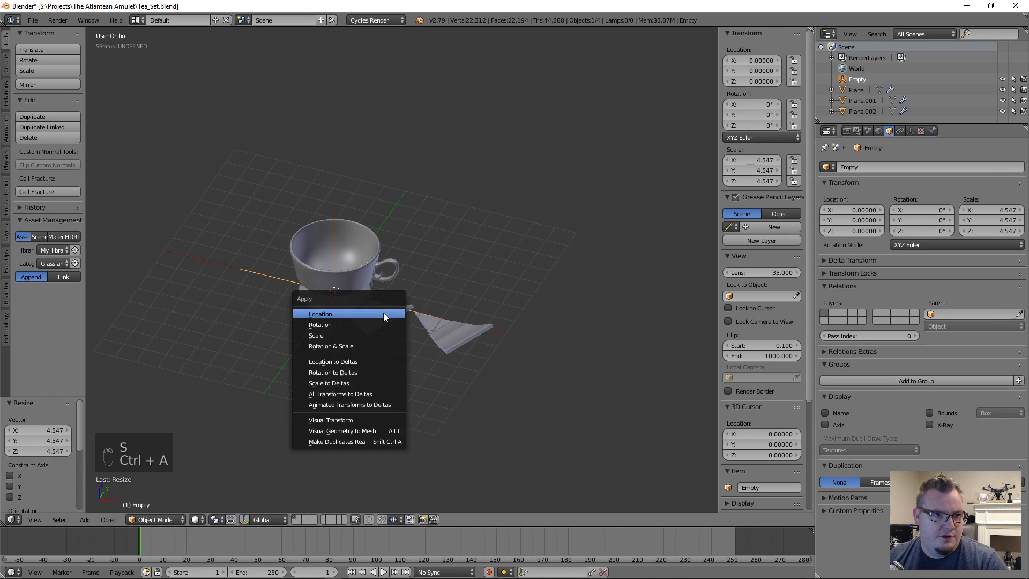
{"action": "left_click", "coordinate": [377, 334]}
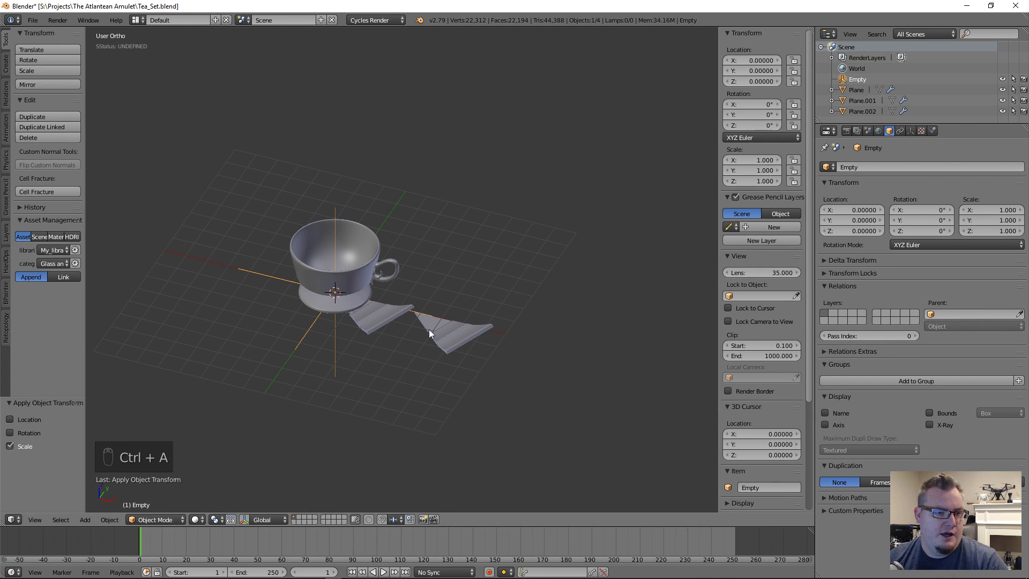
Enable the saucer array's Object Offset with Empty as the offset object, and set the relative X offset to 0.
{"action": "left_click", "coordinate": [388, 318]}
{"action": "middle_click_drag", "start_coordinate": [378, 311], "coordinate": [414, 325]}
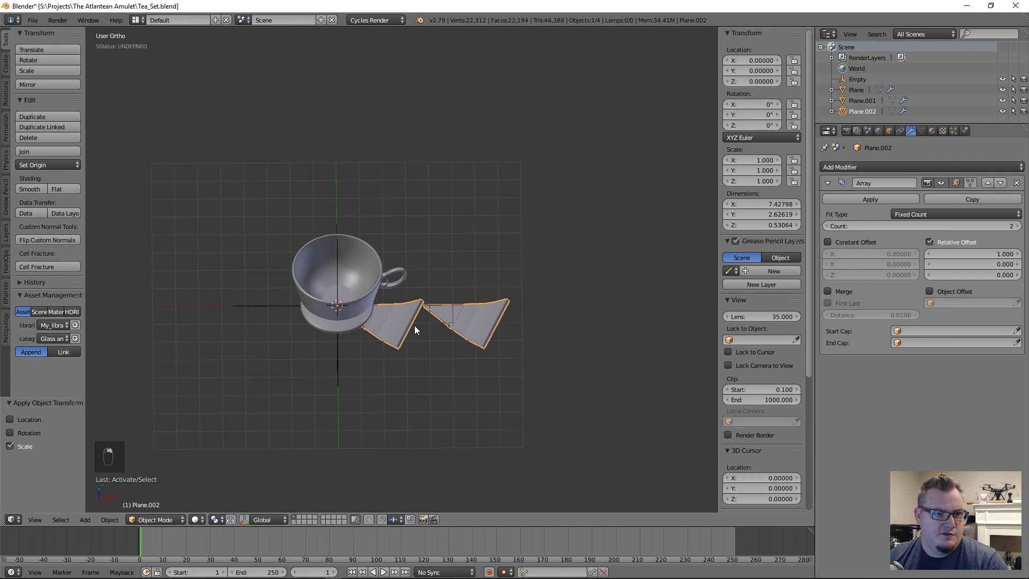
{"action": "scroll", "coordinate": [540, 313], "scroll_direction": "down", "scroll_amount": 4}
{"action": "scroll", "coordinate": [390, 303], "scroll_direction": "up", "scroll_amount": 5}
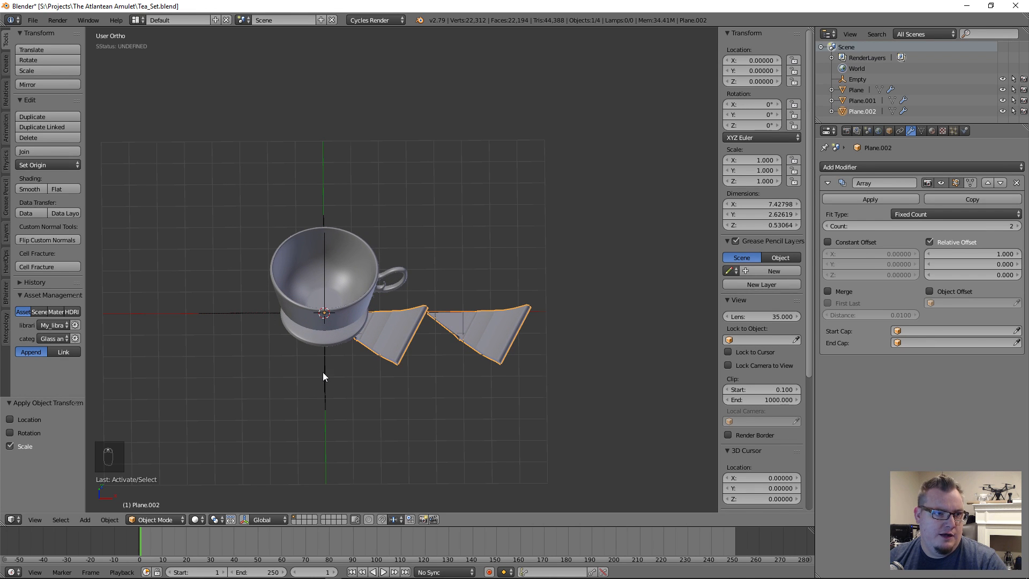
{"action": "left_click", "coordinate": [929, 291]}
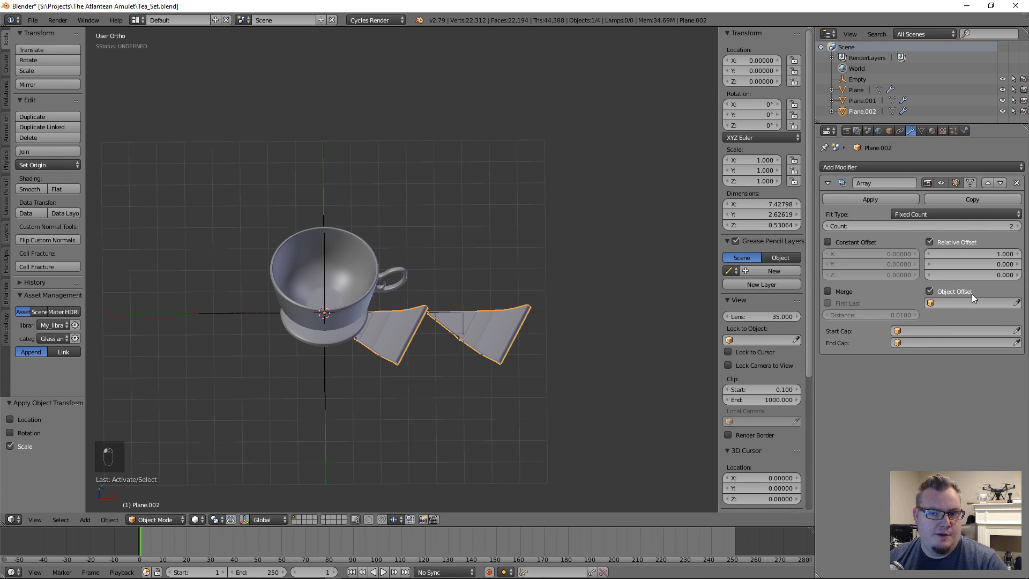
{"action": "left_click", "coordinate": [964, 303]}
{"action": "left_click", "coordinate": [931, 318]}
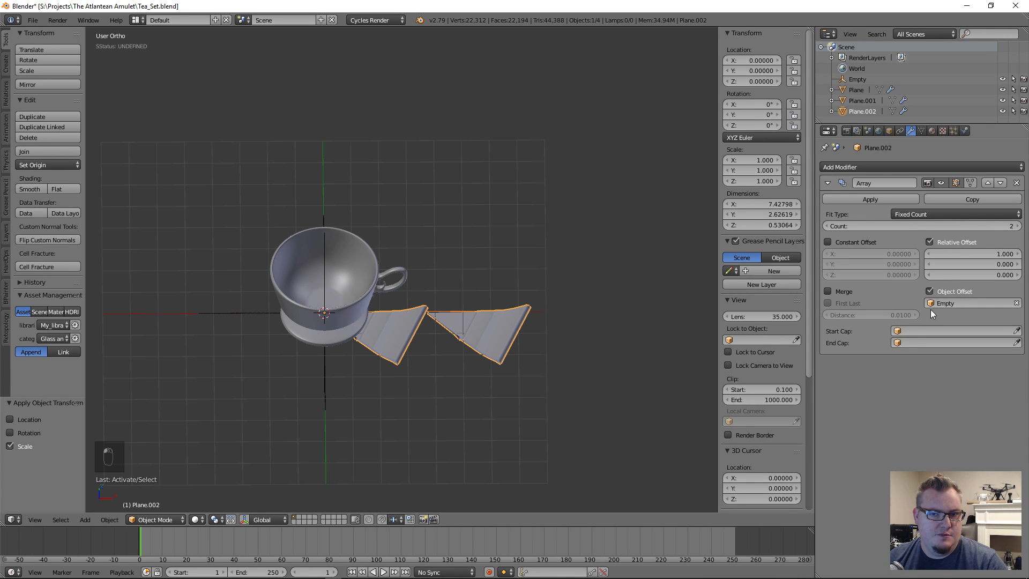
{"action": "left_click", "coordinate": [987, 251]}
{"action": "type", "text": "0"}
{"action": "key", "text": "Return"}
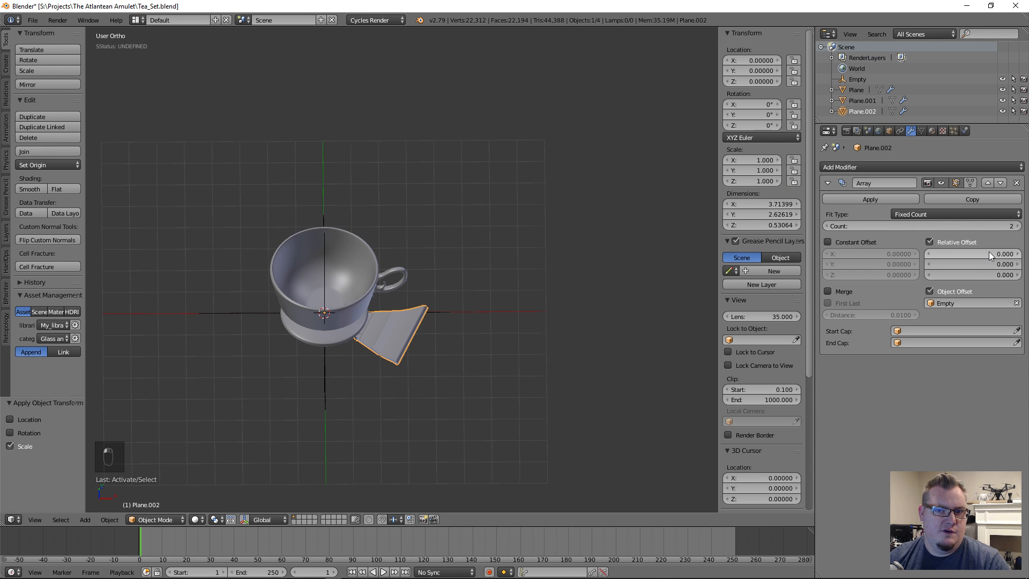
Rotate the empty -45° about the global Z axis.
{"action": "right_click", "coordinate": [327, 369]}
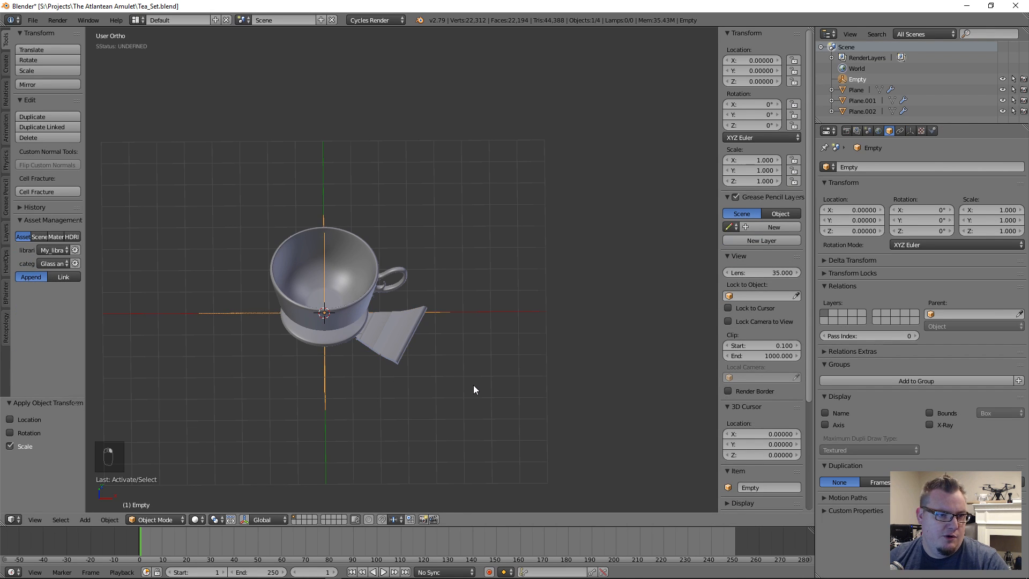
{"action": "key", "text": "r"}
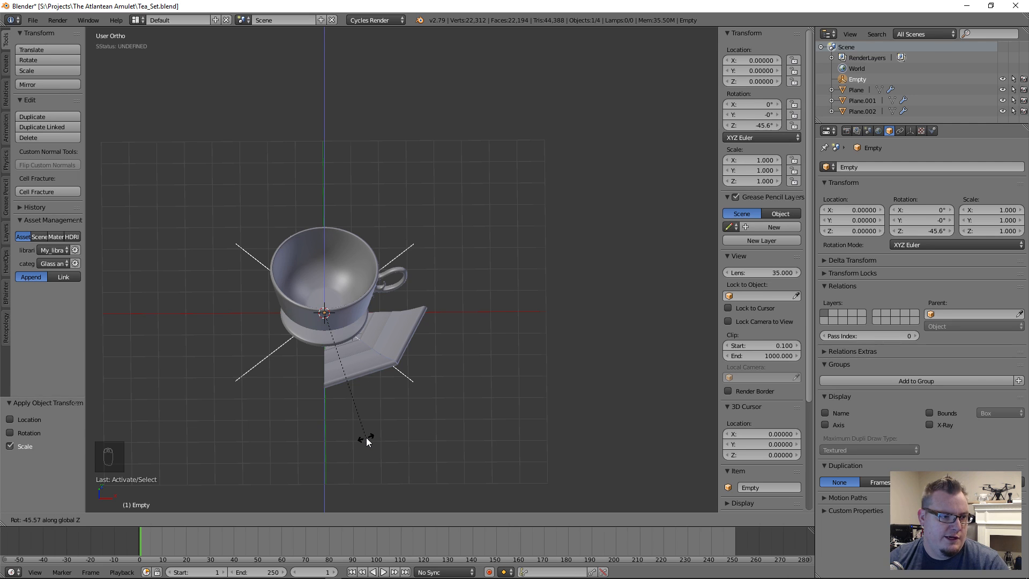
{"action": "type", "text": "45"}
{"action": "key", "text": "minus"}
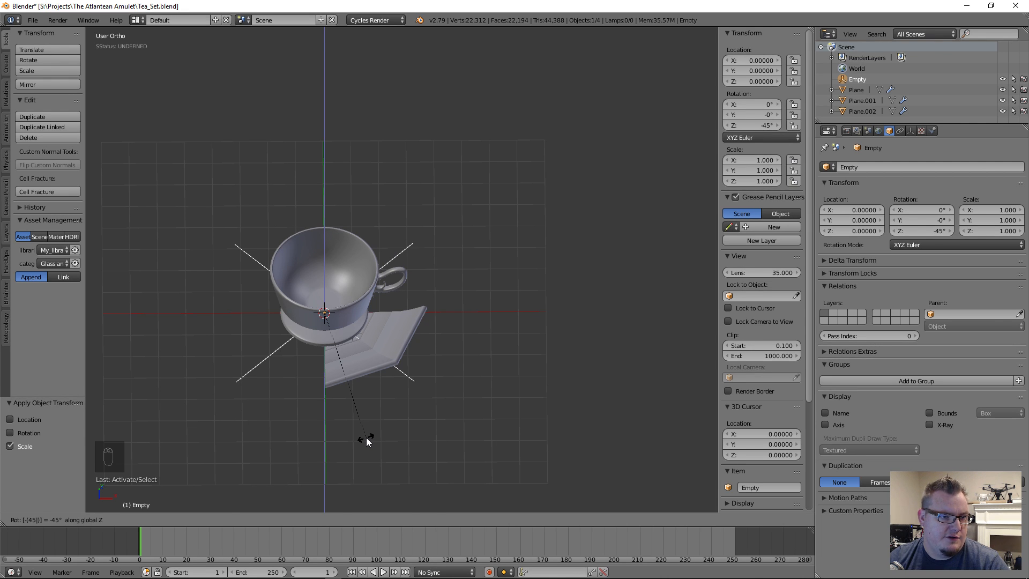
{"action": "key", "text": "Return"}
Enable Merge and First Last on the saucer segment's Array modifier.
{"action": "right_click", "coordinate": [384, 339]}
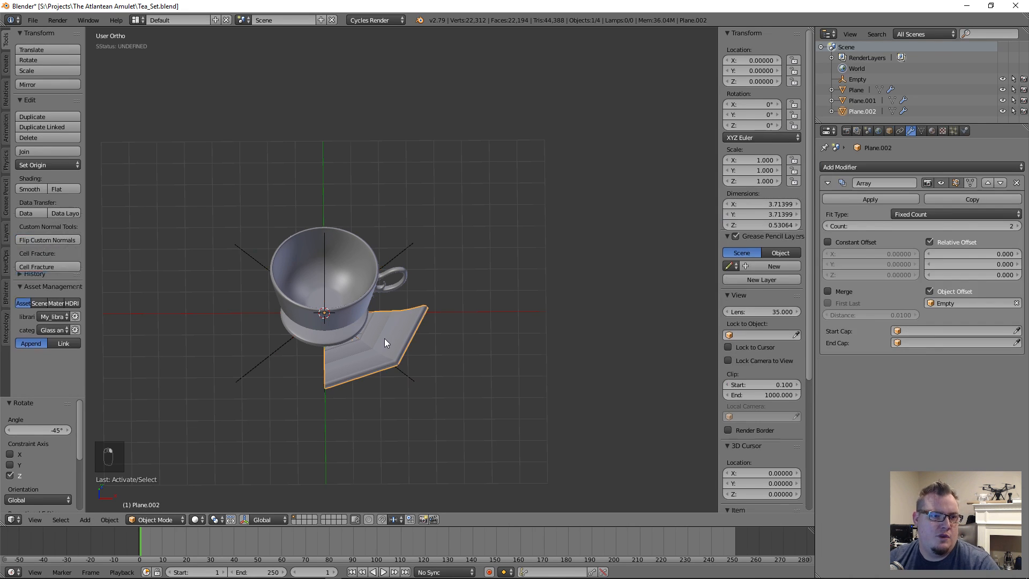
{"action": "left_click", "coordinate": [838, 292]}
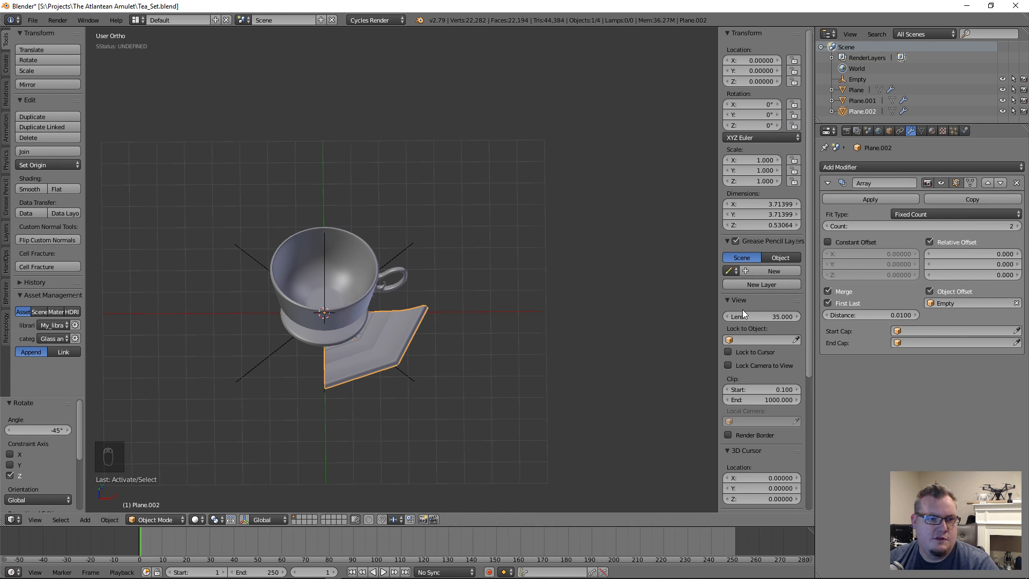
Add a level 3 Subdivision Surface modifier to the saucer segment after its Array modifier.
{"action": "scroll", "coordinate": [435, 437], "scroll_direction": "up", "scroll_amount": 4}
{"action": "middle_click_drag", "start_coordinate": [435, 438], "coordinate": [422, 410]}
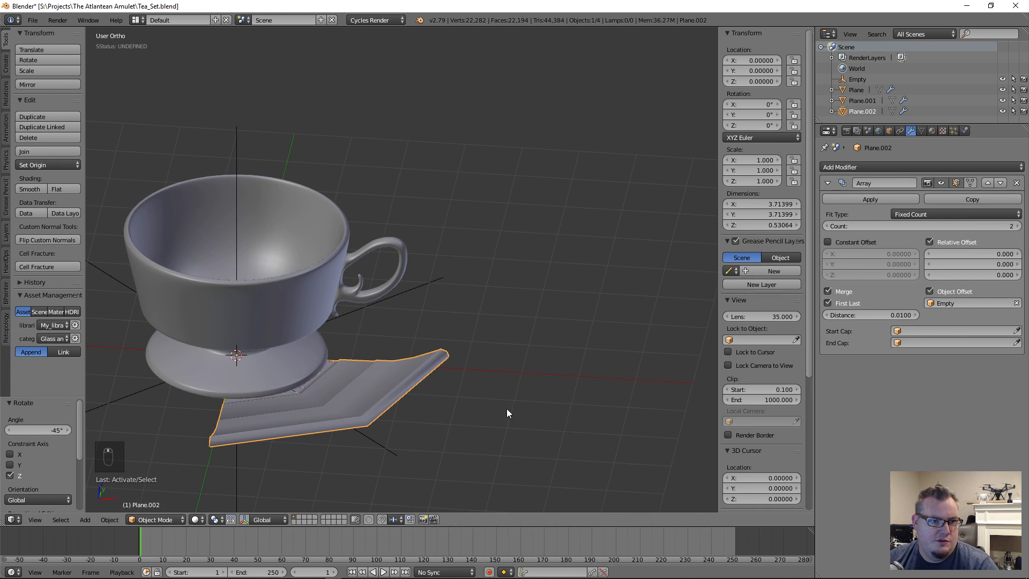
{"action": "key", "text": "ctrl+3"}
{"action": "middle_click_drag", "start_coordinate": [409, 386], "coordinate": [413, 455]}
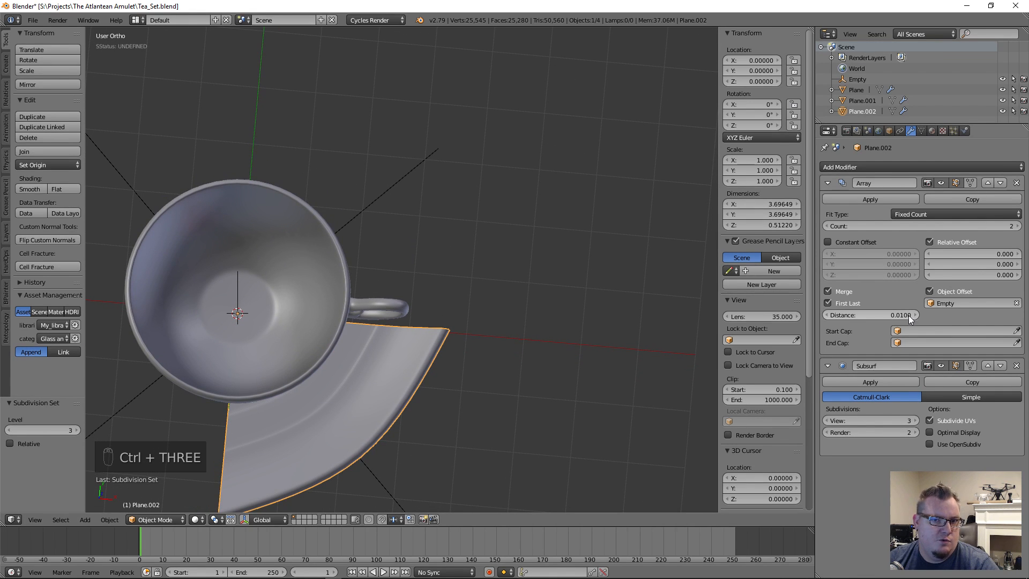
Increase the saucer's Array modifier count to 8 so the segments form a full circle.
{"action": "scroll", "coordinate": [427, 358], "scroll_direction": "down", "scroll_amount": 2}
{"action": "left_click", "coordinate": [1018, 228]}
{"action": "left_click", "coordinate": [1018, 227]}
{"action": "left_click", "coordinate": [1019, 227]}
{"action": "left_click", "coordinate": [1019, 227]}
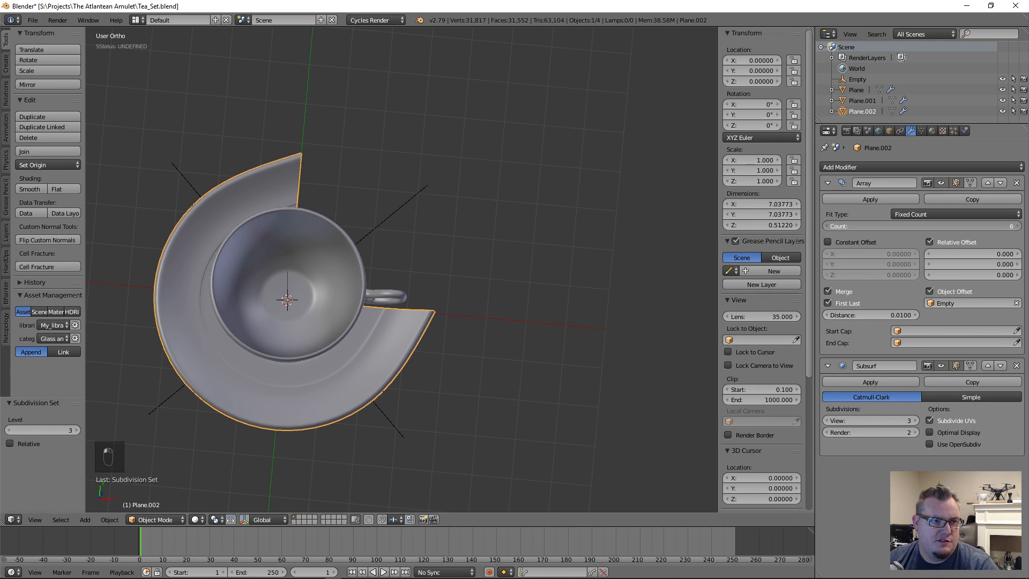
{"action": "left_click", "coordinate": [1018, 226]}
{"action": "left_click", "coordinate": [1019, 226]}
{"action": "middle_click_drag", "start_coordinate": [615, 294], "coordinate": [455, 279]}
Add one centred loop cut down the middle of the saucer segment, running from its inner edge to the rim.
{"action": "key", "text": "Tab"}
{"action": "scroll", "coordinate": [370, 387], "scroll_direction": "up", "scroll_amount": 4}
{"action": "middle_click_drag", "start_coordinate": [370, 387], "coordinate": [443, 340]}
{"action": "key", "text": "ctrl+r"}
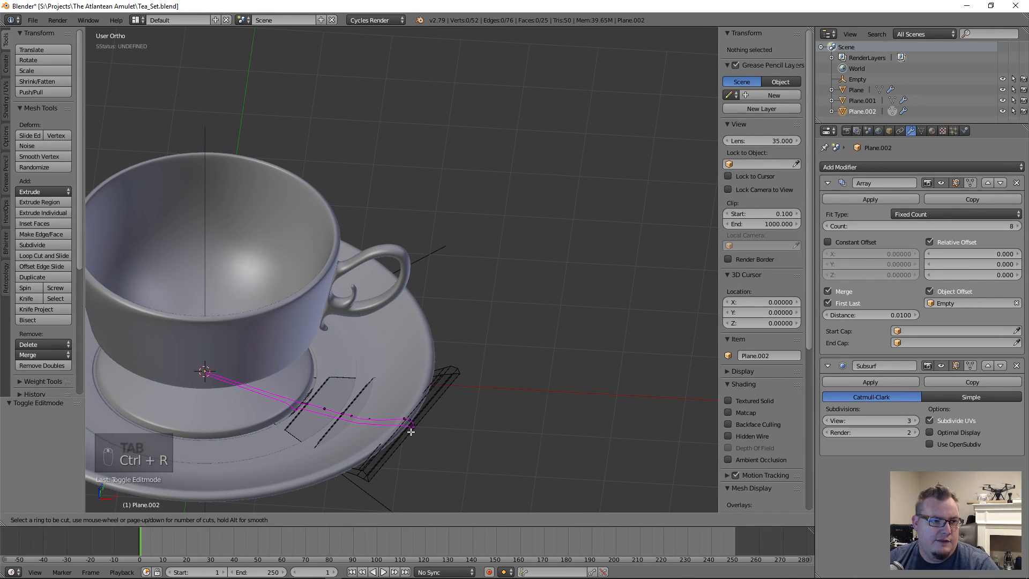
{"action": "left_click", "coordinate": [410, 431]}
{"action": "right_click", "coordinate": [411, 431]}
{"action": "middle_click_drag", "start_coordinate": [411, 431], "coordinate": [557, 466]}
{"action": "scroll", "coordinate": [557, 465], "scroll_direction": "down", "scroll_amount": 6}
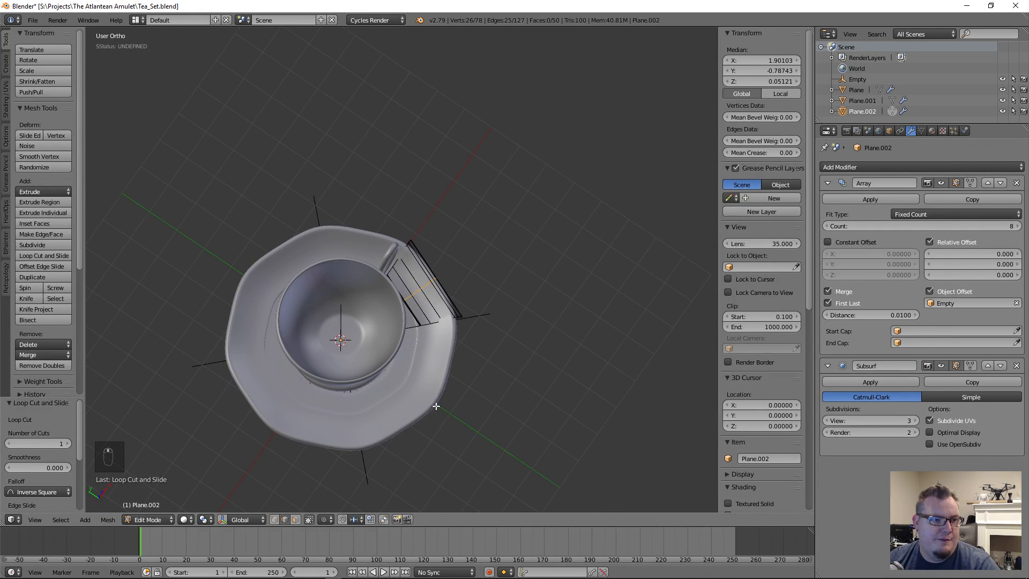
{"action": "key", "text": "Tab"}
{"action": "middle_click_drag", "start_coordinate": [427, 419], "coordinate": [390, 344]}
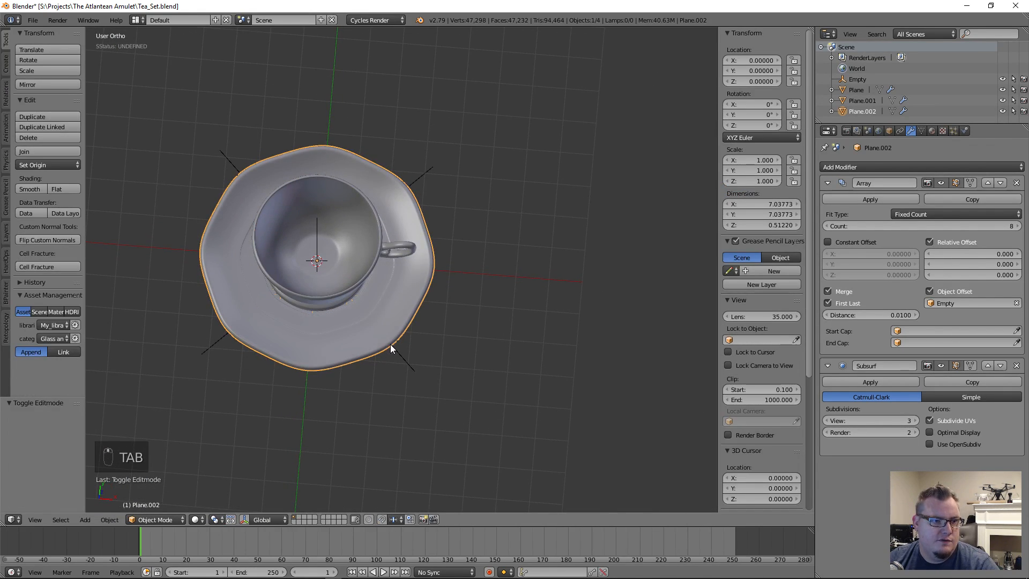
Switch the segment mesh to vertex selection, set the pivot point to 3D Cursor and centre the cursor at the origin.
{"action": "key", "text": "Tab"}
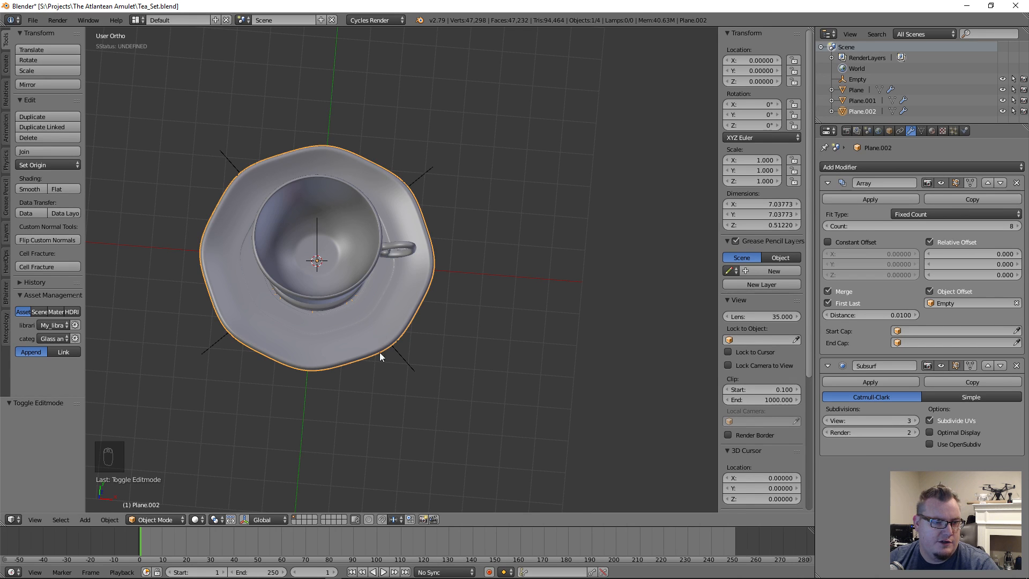
{"action": "scroll", "coordinate": [365, 349], "scroll_direction": "up", "scroll_amount": 4}
{"action": "middle_click_drag", "start_coordinate": [444, 365], "coordinate": [459, 257]}
{"action": "key", "text": "ctrl+Tab"}
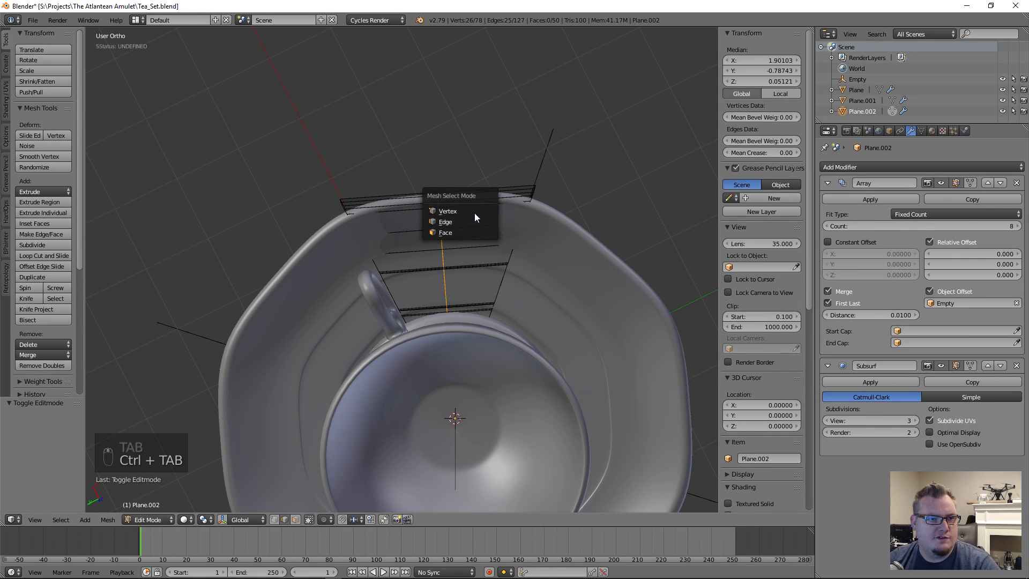
{"action": "left_click", "coordinate": [470, 211]}
{"action": "middle_click_drag", "start_coordinate": [569, 303], "coordinate": [496, 268]}
{"action": "middle_click_drag", "start_coordinate": [436, 256], "coordinate": [382, 286]}
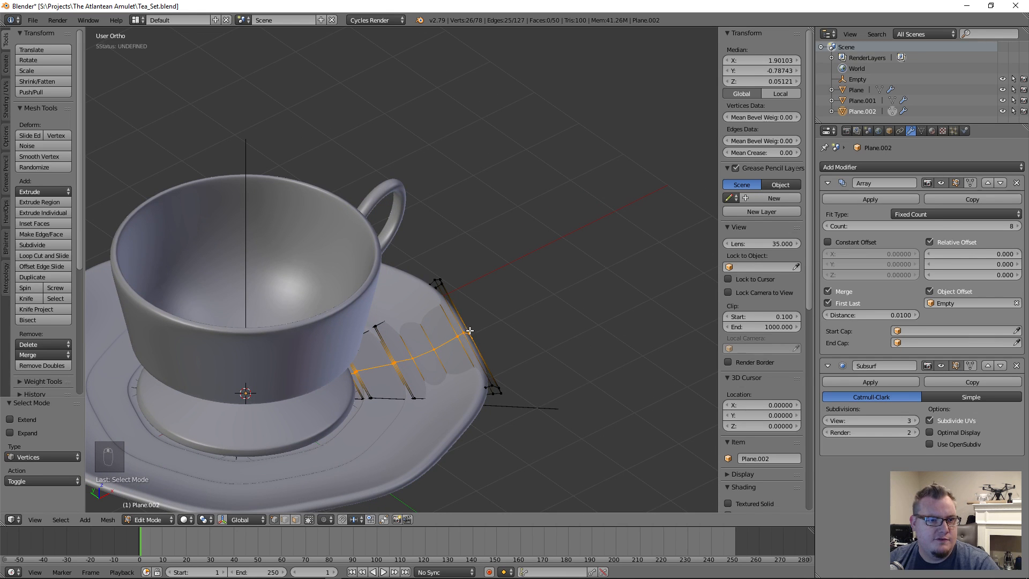
{"action": "middle_click_drag", "start_coordinate": [490, 397], "coordinate": [376, 418]}
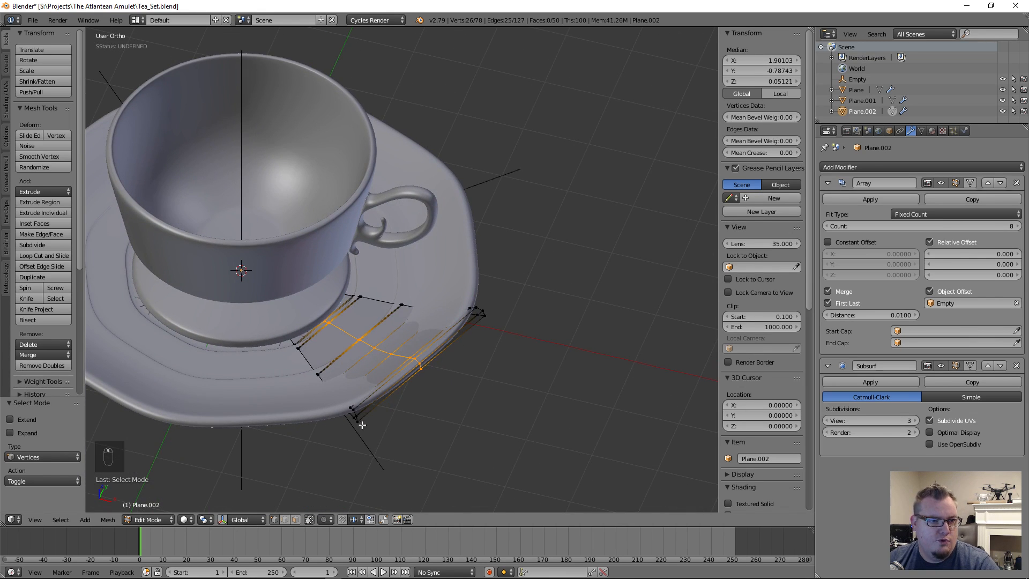
{"action": "key", "text": "KP_7"}
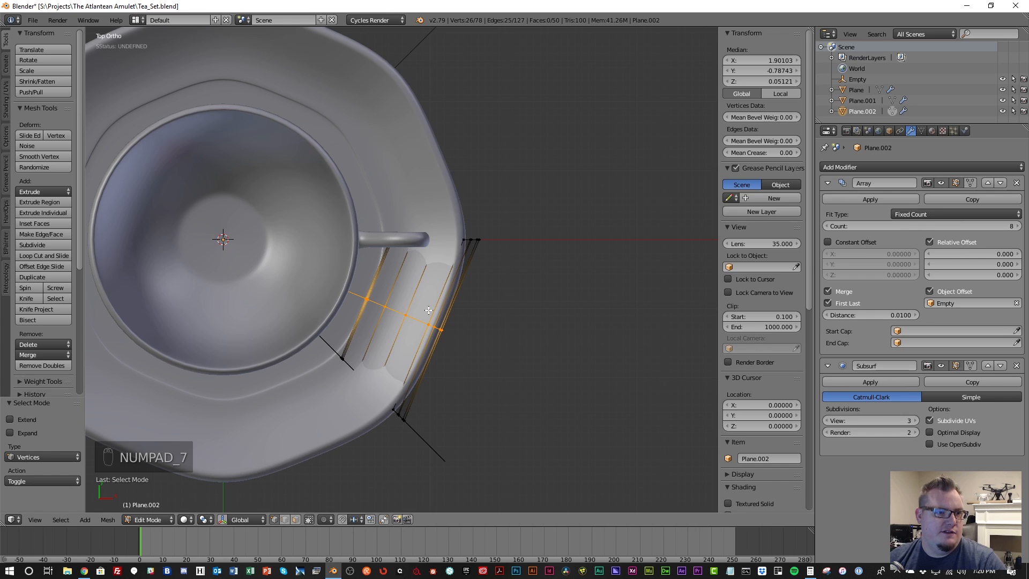
{"action": "left_click", "coordinate": [205, 519]}
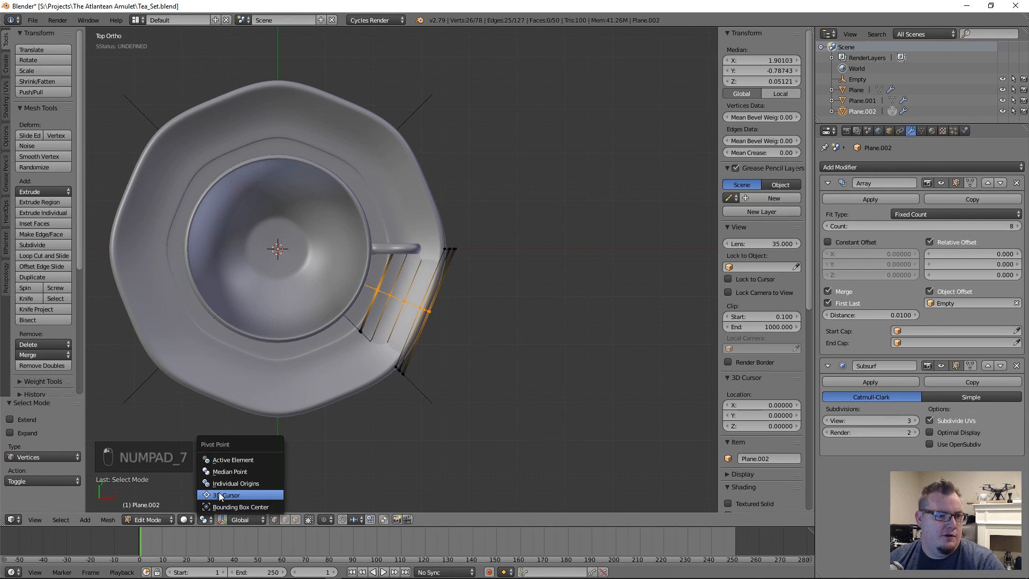
{"action": "left_click", "coordinate": [220, 492]}
{"action": "key", "text": "shift+c"}
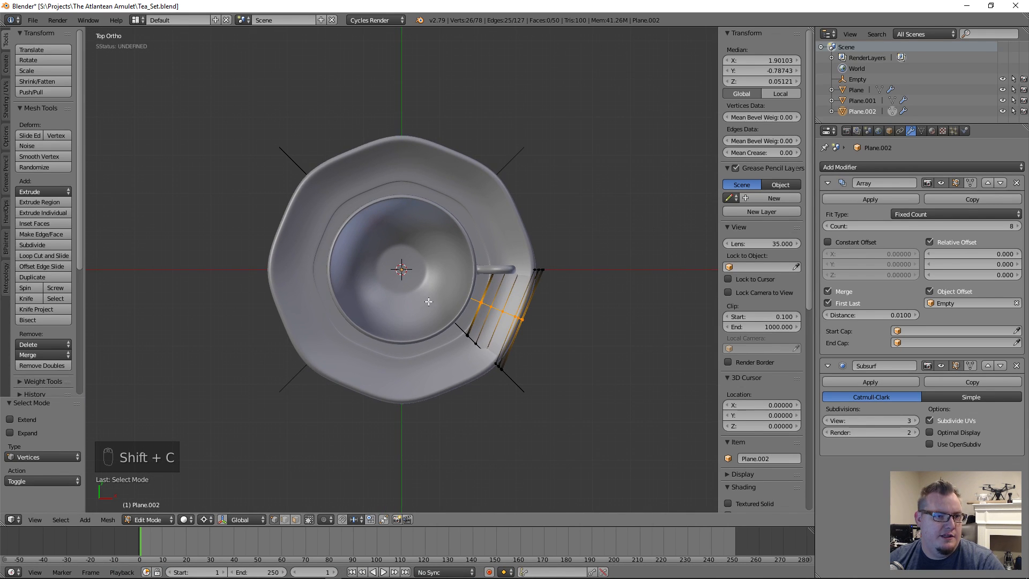
Scale the segment's middle edge loop outward to about 1.055 in X and Y only, rounding the saucer's outline.
{"action": "middle_click_drag", "start_coordinate": [482, 368], "coordinate": [505, 289]}
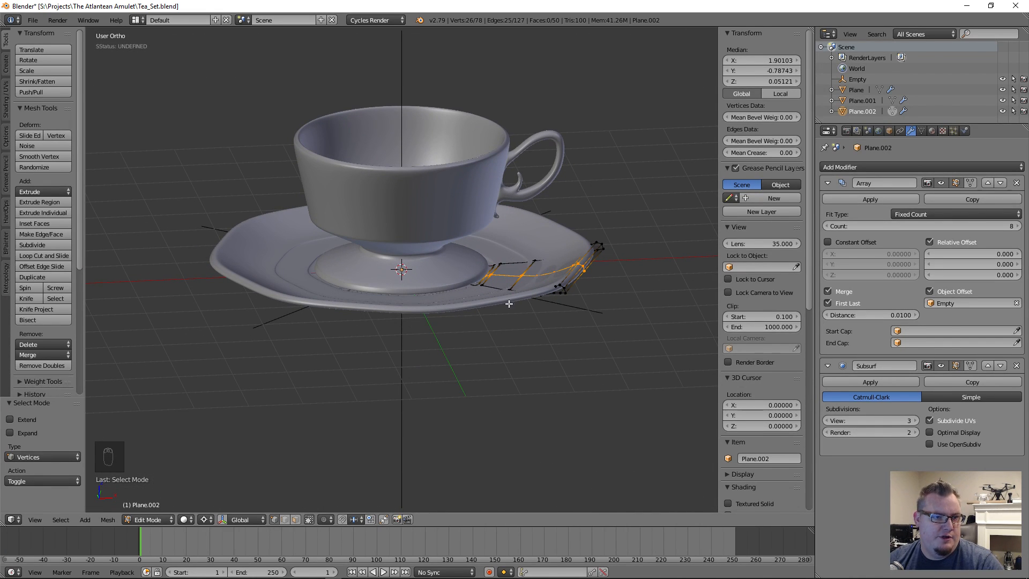
{"action": "middle_click_drag", "start_coordinate": [512, 288], "coordinate": [445, 320], "text": "shift"}
{"action": "key", "text": "s"}
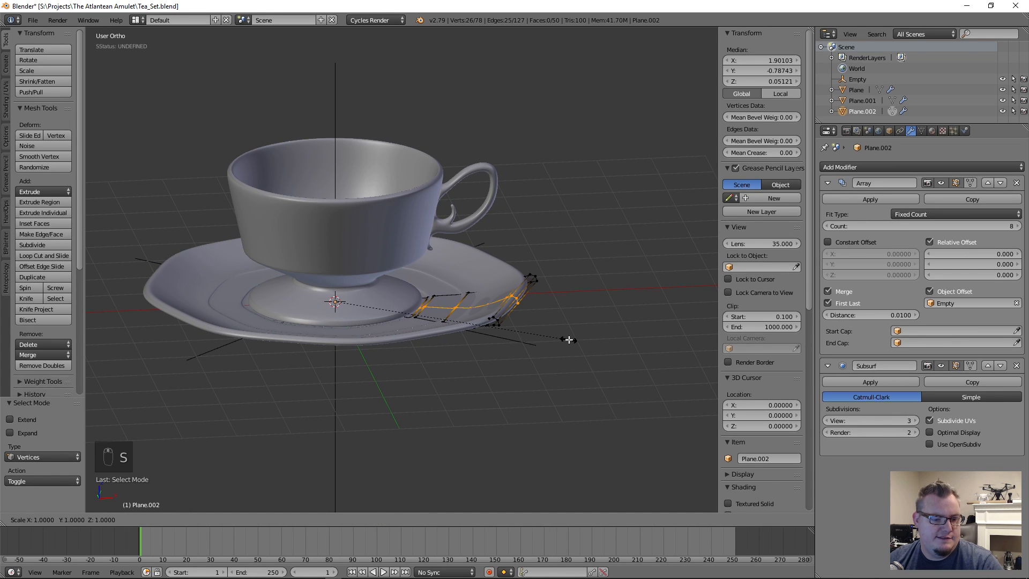
{"action": "key", "text": "shift+z"}
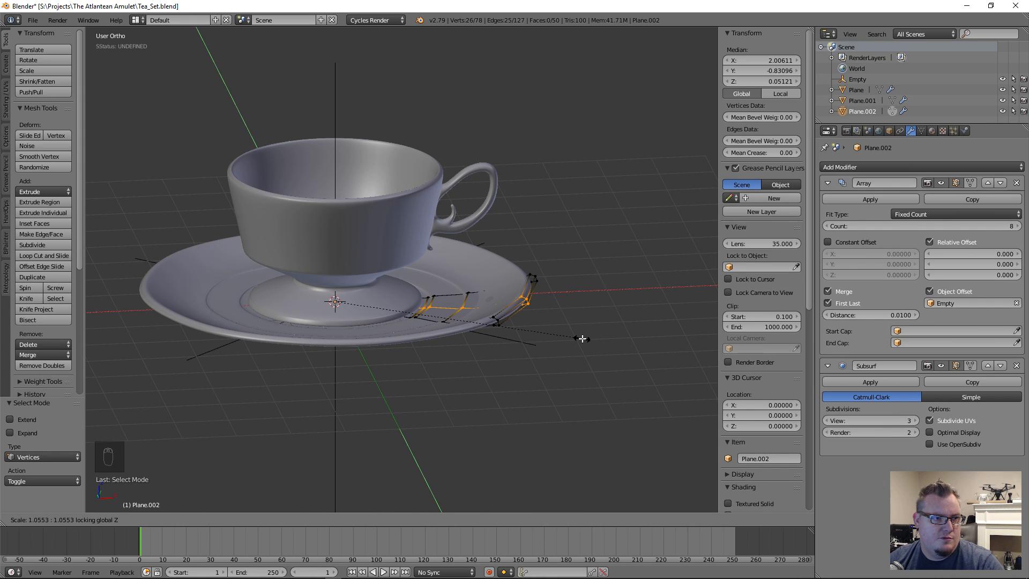
{"action": "left_click", "coordinate": [581, 338]}
{"action": "middle_click_drag", "start_coordinate": [536, 300], "coordinate": [473, 312]}
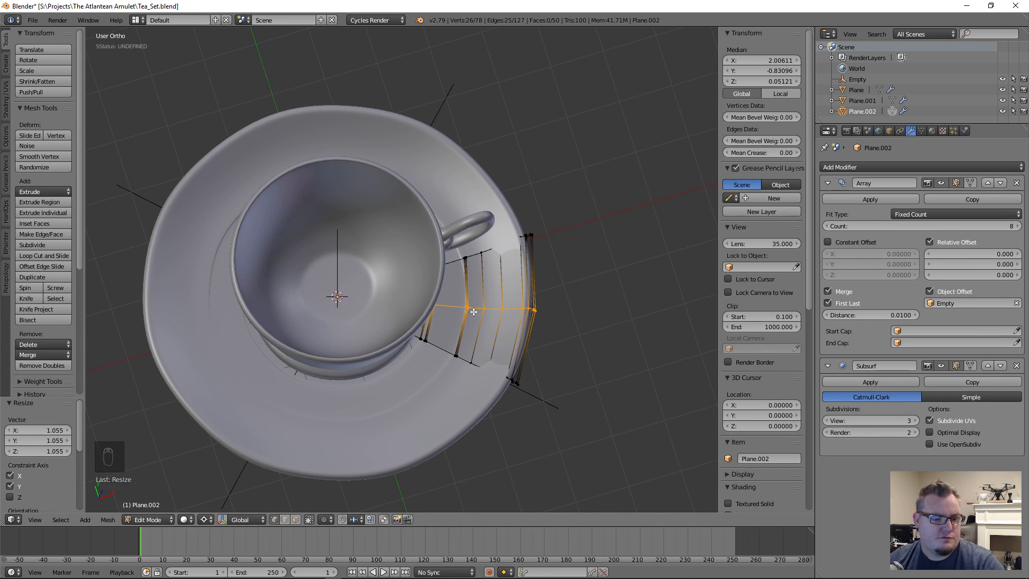
Try scaling the whole middle loop inward to about 0.859 in X and Y to give the saucer a wavy outline.
{"action": "key", "text": "s"}
{"action": "key", "text": "shift+z"}
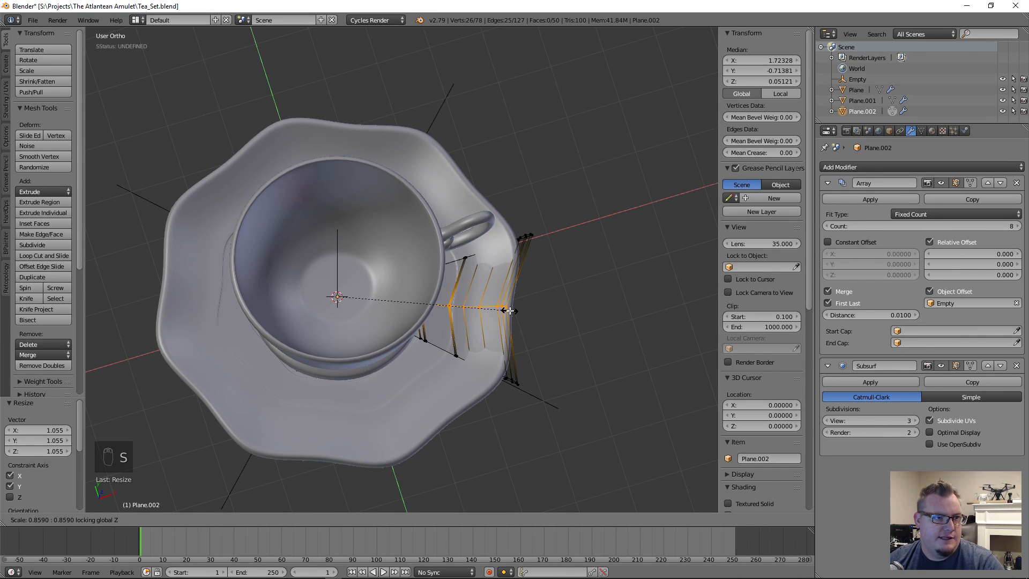
{"action": "left_click", "coordinate": [510, 310]}
{"action": "middle_click_drag", "start_coordinate": [433, 374], "coordinate": [345, 344]}
{"action": "key", "text": "a"}
{"action": "key", "text": "Tab"}
{"action": "scroll", "coordinate": [345, 343], "scroll_direction": "up", "scroll_amount": 5}
{"action": "scroll", "coordinate": [345, 340], "scroll_direction": "up", "scroll_amount": 1}
{"action": "mouse_move", "coordinate": [480, 289]}
{"action": "middle_mouse_down"}
{"action": "mouse_move", "coordinate": [488, 336]}
{"action": "mouse_move", "coordinate": [500, 294]}
{"action": "middle_mouse_up"}
{"action": "scroll", "coordinate": [488, 336], "scroll_direction": "down", "scroll_amount": 3}
{"action": "scroll", "coordinate": [500, 294], "scroll_direction": "up", "scroll_amount": 4}
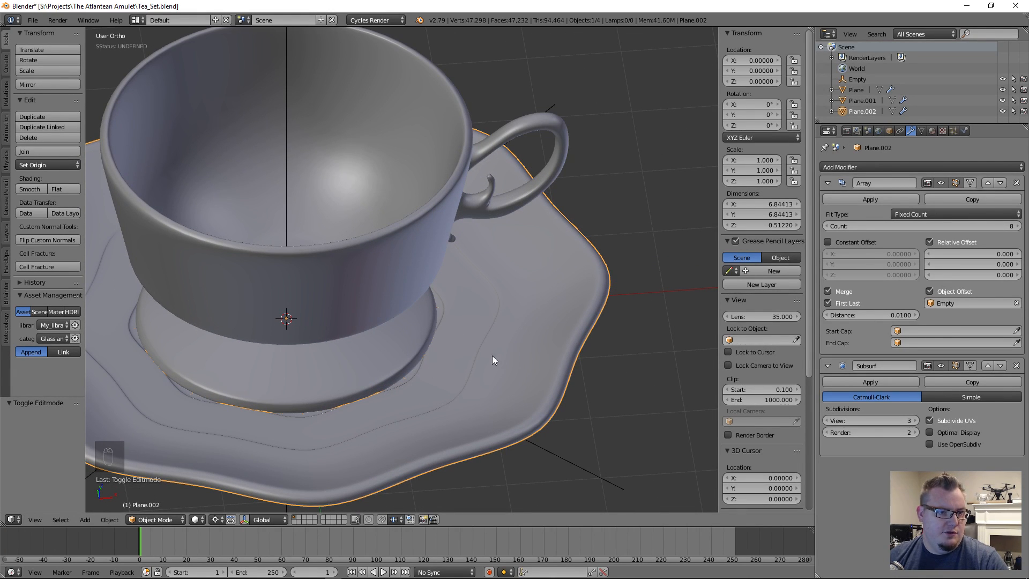
Undo the inward scaling of the whole middle loop in the saucer segment's mesh.
{"action": "key", "text": "Tab"}
{"action": "key", "text": "ctrl+z"}
{"action": "key", "text": "ctrl+z"}
{"action": "key", "text": "ctrl+z"}
{"action": "key", "text": "ctrl+z"}
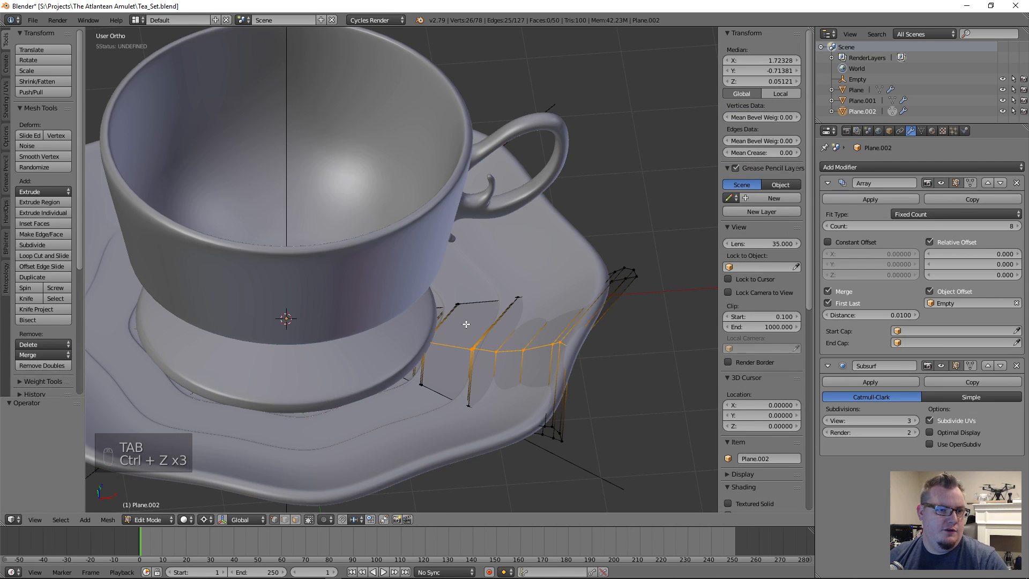
Limit the selection to the eight outermost vertices of the segment's middle loop, near the saucer's rim.
{"action": "key", "text": "z"}
{"action": "key", "text": "b"}
{"action": "middle_click_drag", "start_coordinate": [208, 271], "coordinate": [520, 377]}
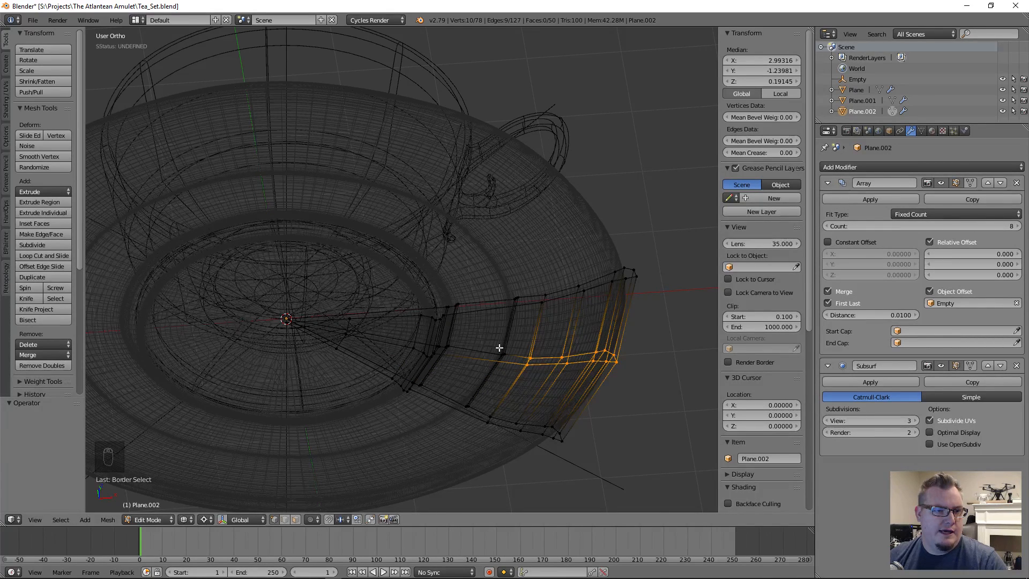
{"action": "key", "text": "b"}
{"action": "middle_click_drag", "start_coordinate": [506, 344], "coordinate": [542, 371]}
{"action": "middle_click_drag", "start_coordinate": [535, 407], "coordinate": [582, 371]}
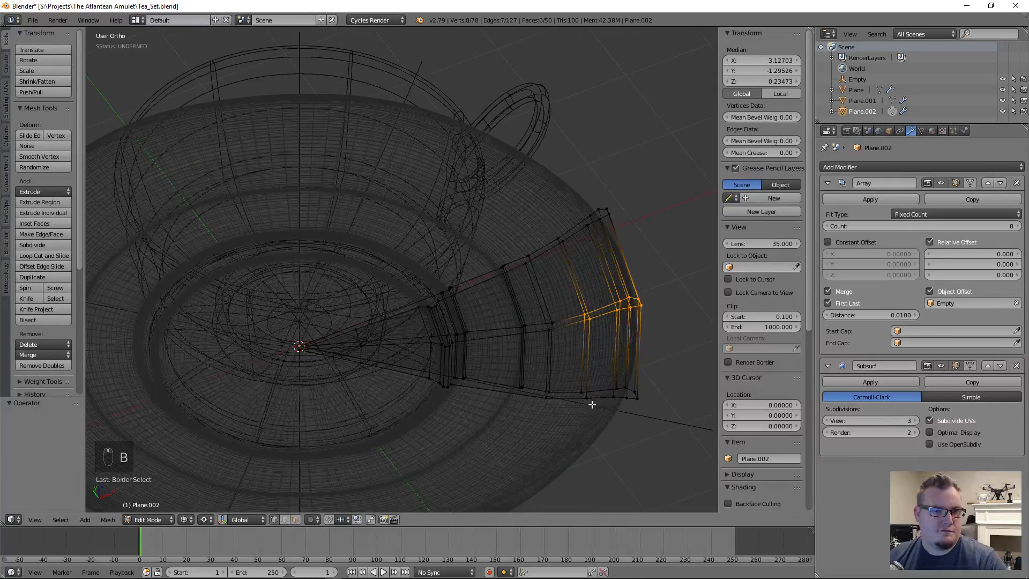
Scale the selected rim vertices inward to about 0.885 in X and Y only to scallop the saucer's edge.
{"action": "key", "text": "z"}
{"action": "key", "text": "s"}
{"action": "key", "text": "shift+z"}
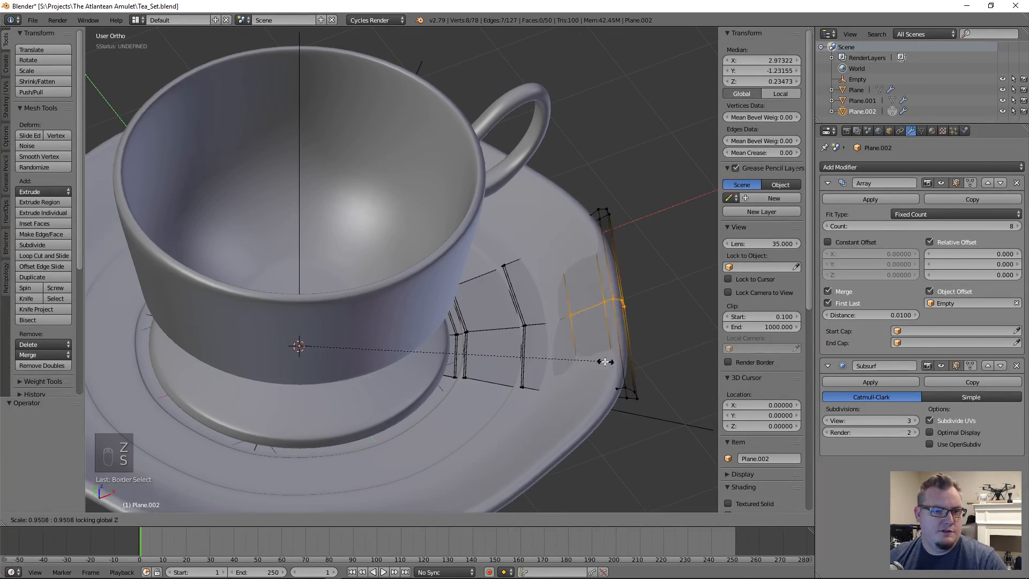
{"action": "left_click", "coordinate": [586, 356]}
Scale the middle-loop vertex pair just inside the scalloped rim inward in X and Y, and deselect everything.
{"action": "key", "text": "z"}
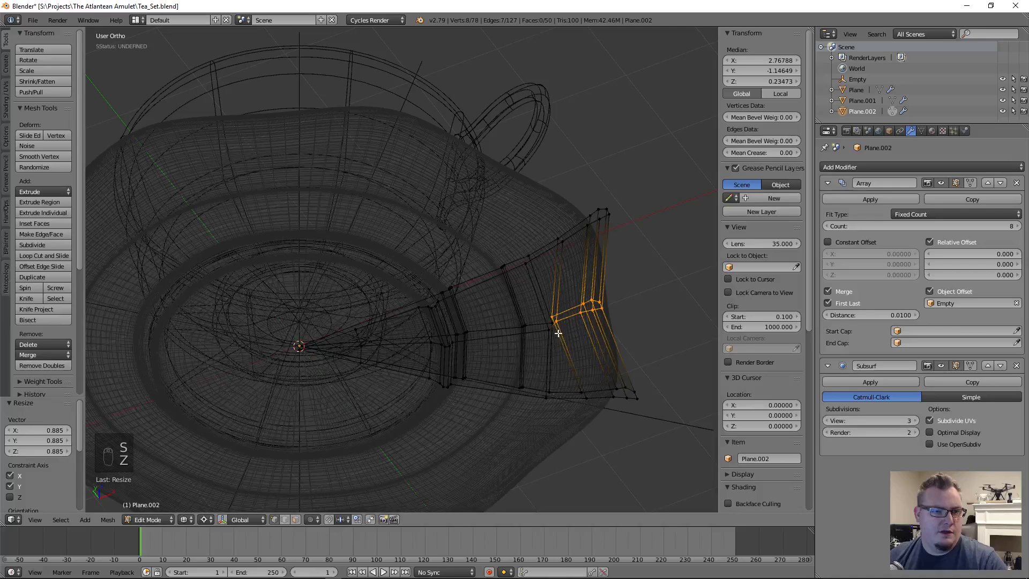
{"action": "left_click", "coordinate": [548, 328]}
{"action": "key", "text": "s"}
{"action": "key", "text": "shift+z"}
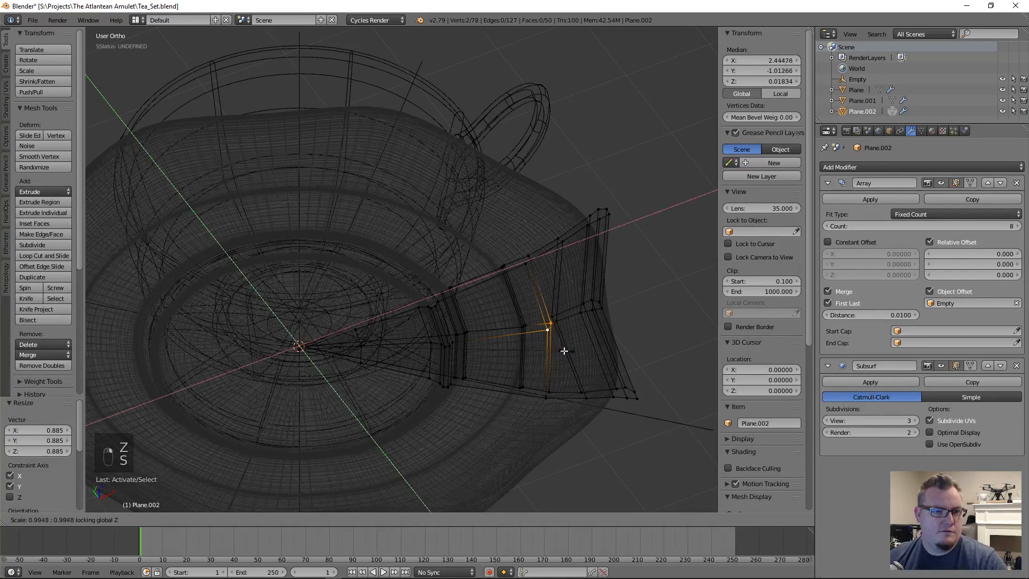
{"action": "left_click", "coordinate": [446, 354]}
{"action": "key", "text": "z"}
{"action": "key", "text": "a"}
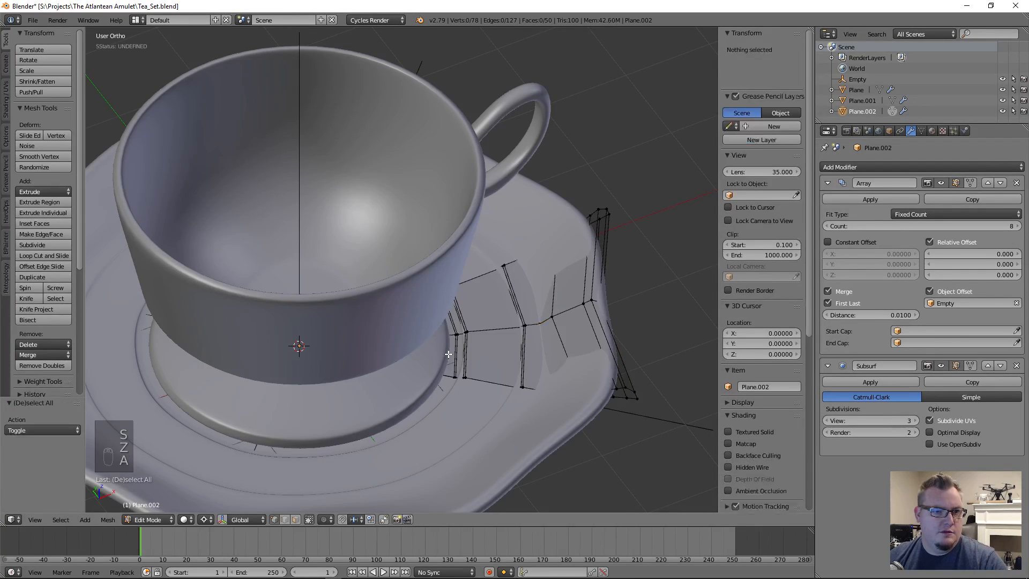
Examine the scalloped saucer and the cup from several angles in Object Mode.
{"action": "key", "text": "Tab"}
{"action": "scroll", "coordinate": [448, 353], "scroll_direction": "down", "scroll_amount": 5}
{"action": "middle_click_drag", "start_coordinate": [448, 354], "coordinate": [429, 327]}
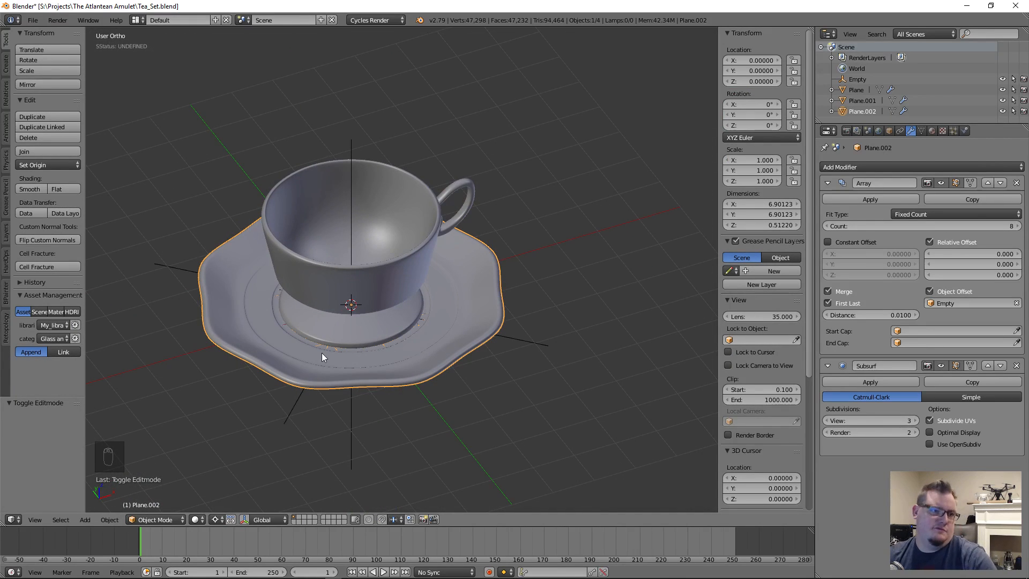
{"action": "middle_click_drag", "start_coordinate": [345, 362], "coordinate": [293, 355]}
{"action": "middle_click_drag", "start_coordinate": [309, 273], "coordinate": [342, 316], "text": "shift"}
{"action": "middle_click_drag", "start_coordinate": [407, 367], "coordinate": [584, 356]}
{"action": "scroll", "coordinate": [423, 377], "scroll_direction": "up", "scroll_amount": 1}
{"action": "key", "text": "Tab"}
{"action": "scroll", "coordinate": [619, 293], "scroll_direction": "up", "scroll_amount": 2}
{"action": "scroll", "coordinate": [617, 287], "scroll_direction": "down", "scroll_amount": 2}
{"action": "middle_click_drag", "start_coordinate": [616, 286], "coordinate": [455, 288]}
{"action": "key", "text": "Tab"}
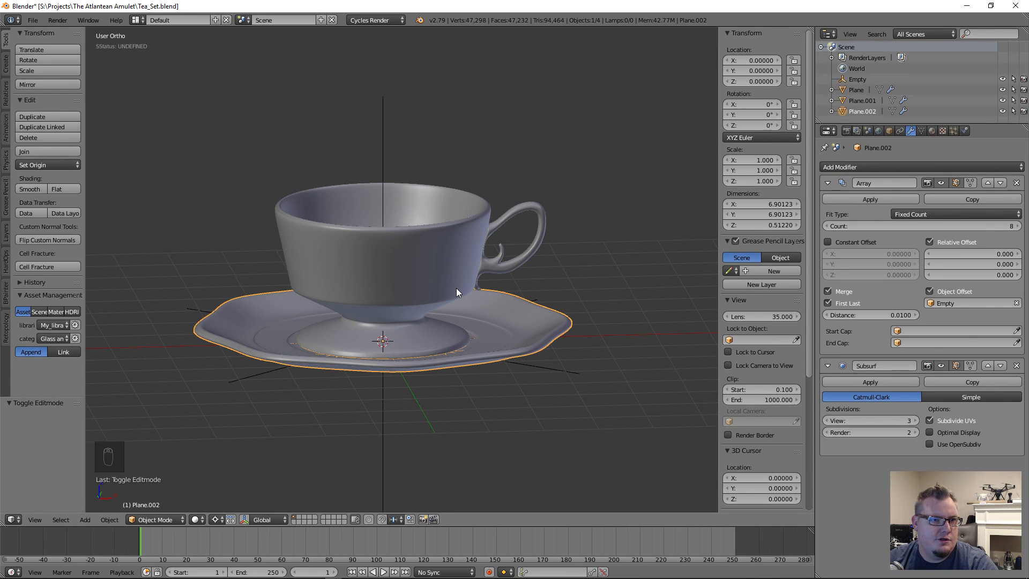
{"action": "key", "text": "a"}
{"action": "scroll", "coordinate": [387, 289], "scroll_direction": "down", "scroll_amount": 2}
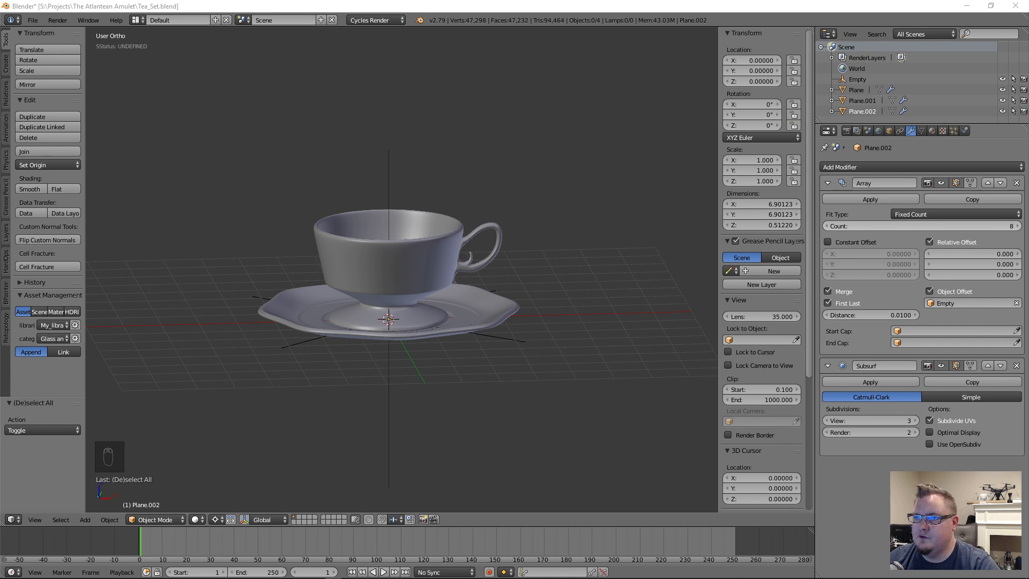
Switch to the browser to view the silver spoon reference on Pinterest and return to Blender.
{"action": "left_click_drag", "start_coordinate": [0, 89], "coordinate": [394, 1]}
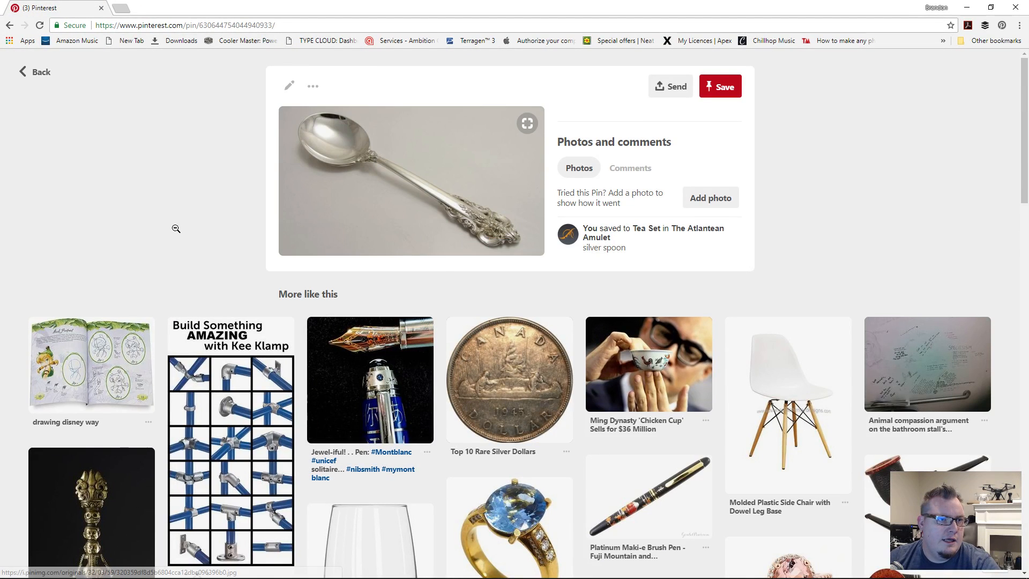
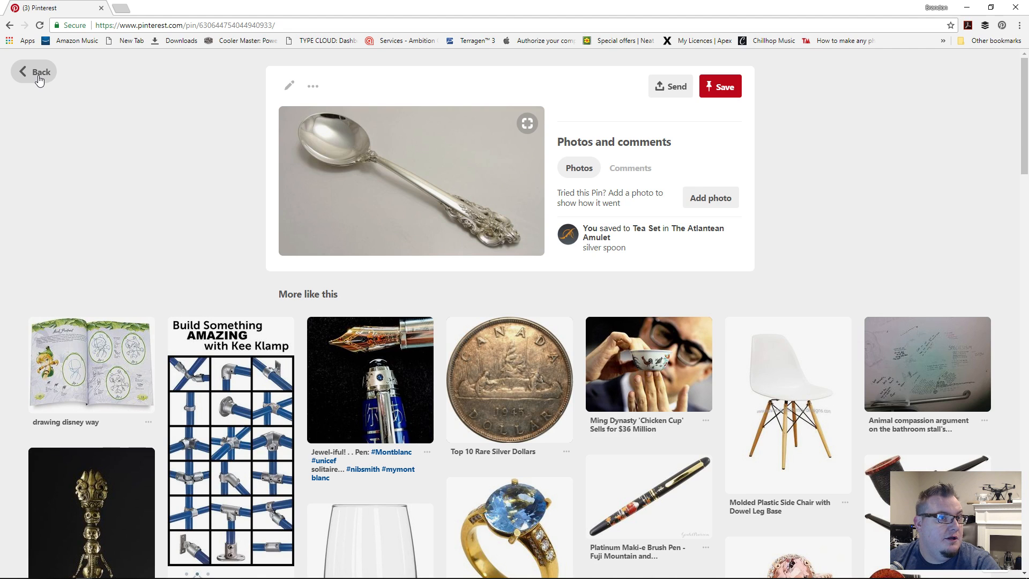
{"action": "left_click_drag", "start_coordinate": [45, 9], "coordinate": [1028, 241]}
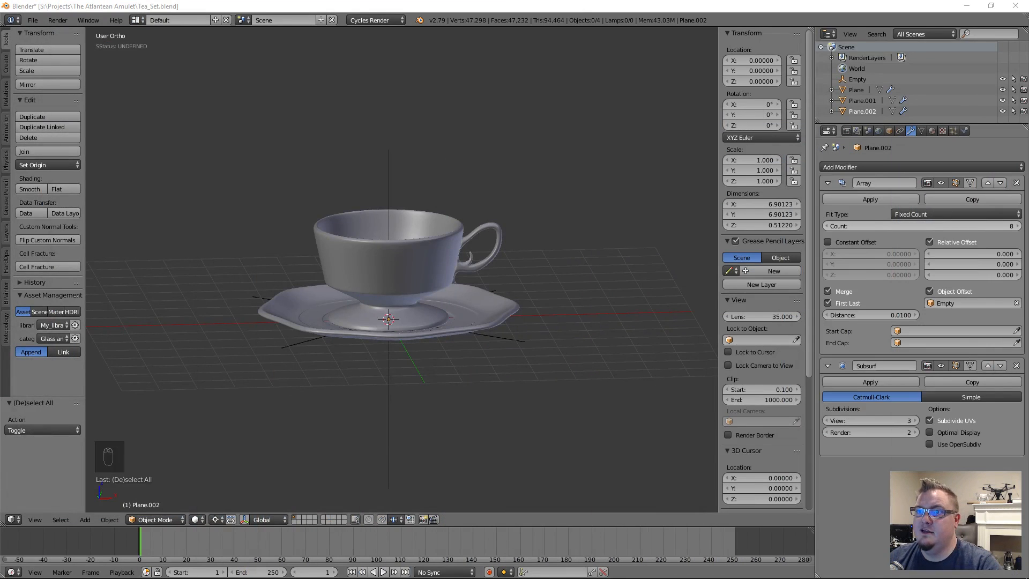
Select the saucer and examine its mesh beneath the cup from above and in wireframe.
{"action": "middle_click_drag", "start_coordinate": [345, 260], "coordinate": [445, 277]}
{"action": "scroll", "coordinate": [385, 256], "scroll_direction": "up", "scroll_amount": 4}
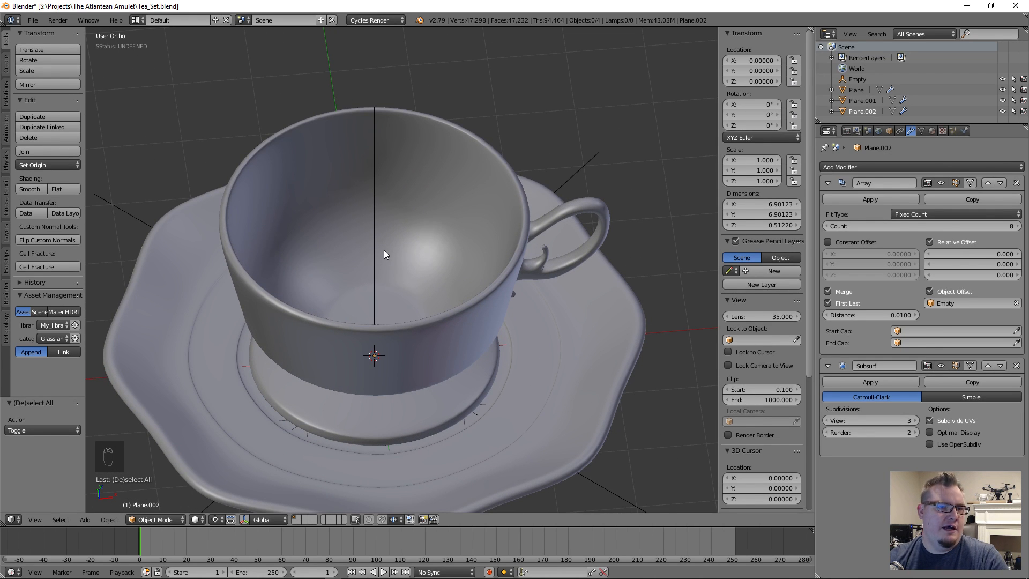
{"action": "key", "text": "KP_7"}
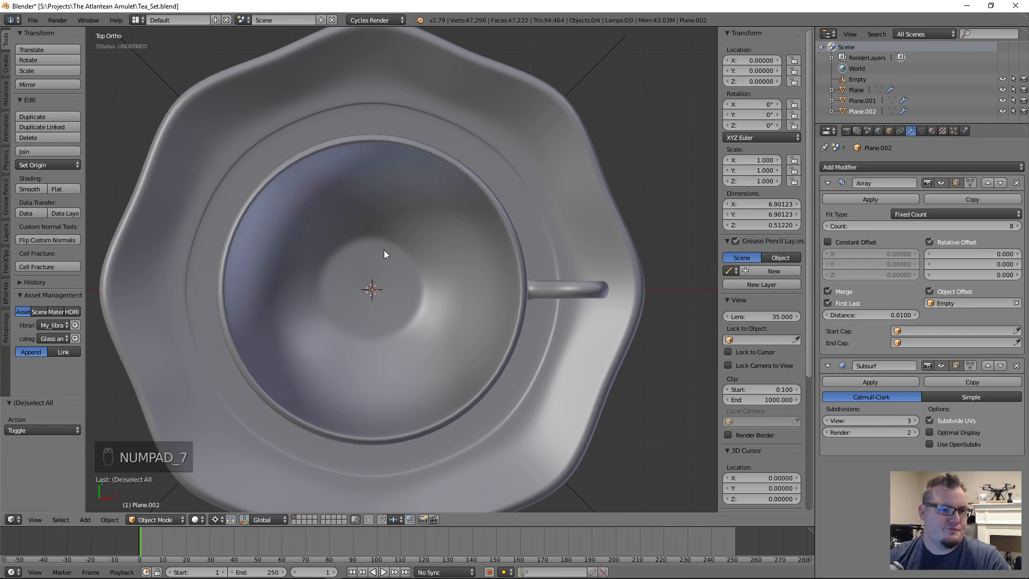
{"action": "right_click", "coordinate": [522, 319]}
{"action": "key", "text": "Tab"}
{"action": "mouse_move", "coordinate": [461, 326]}
{"action": "middle_mouse_down"}
{"action": "mouse_move", "coordinate": [485, 333]}
{"action": "mouse_move", "coordinate": [480, 308]}
{"action": "mouse_move", "coordinate": [466, 312]}
{"action": "middle_mouse_up"}
{"action": "key", "text": "z"}
{"action": "scroll", "coordinate": [480, 308], "scroll_direction": "up", "scroll_amount": 3}
{"action": "scroll", "coordinate": [476, 337], "scroll_direction": "down", "scroll_amount": 4}
{"action": "key", "text": "Tab"}
{"action": "right_click", "coordinate": [476, 337]}
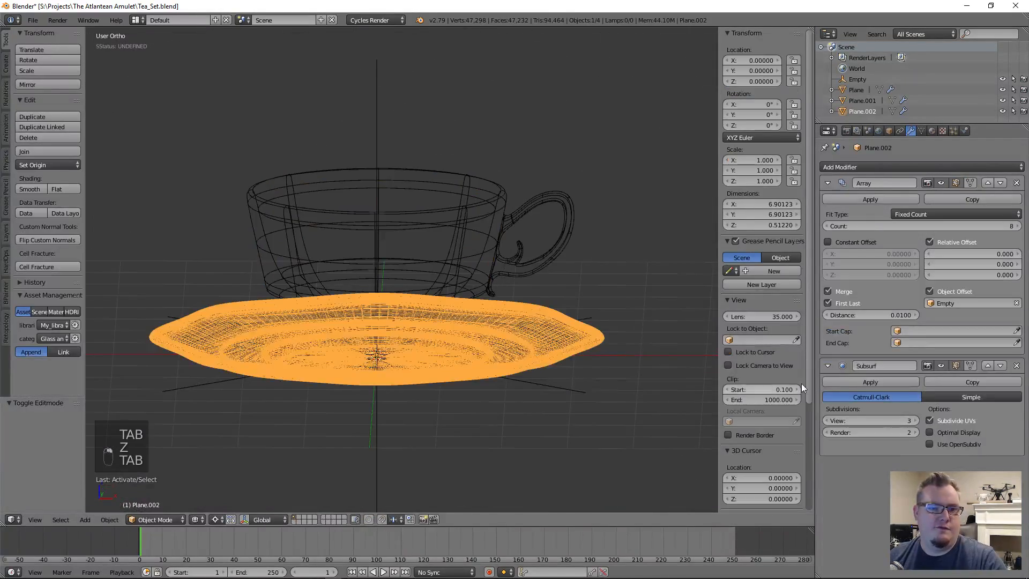
Duplicate the five vertices along the cup's inner wall and floor in place and separate them into their own object.
{"action": "key", "text": "z"}
{"action": "right_click", "coordinate": [486, 273]}
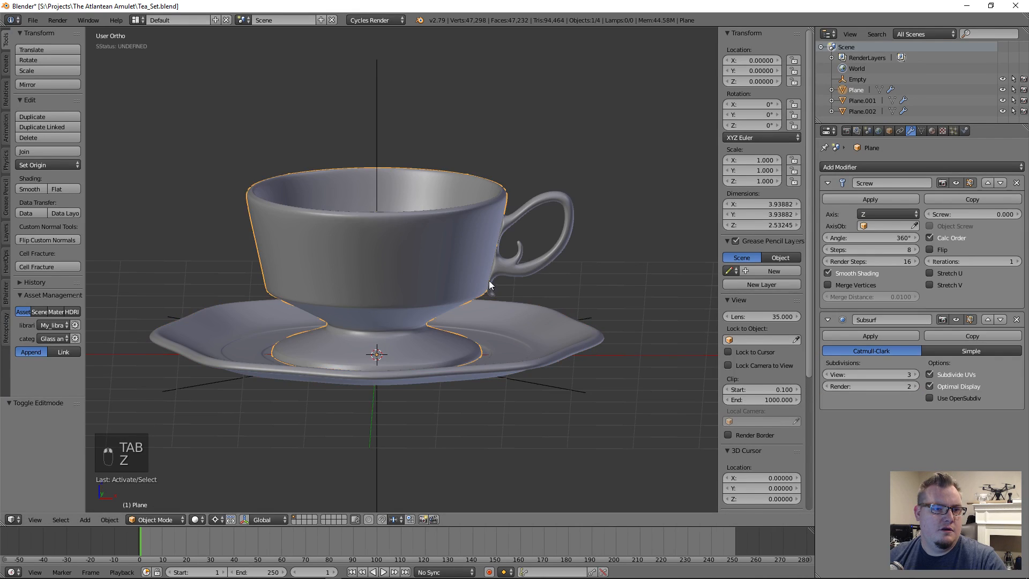
{"action": "key", "text": "Tab"}
{"action": "middle_click_drag", "start_coordinate": [462, 245], "coordinate": [472, 313]}
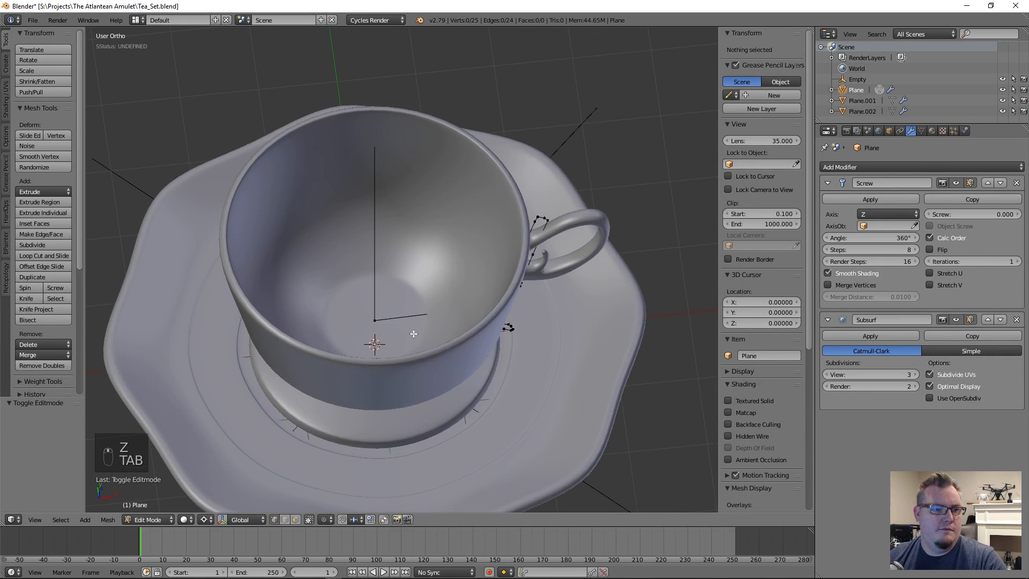
{"action": "key", "text": "z"}
{"action": "right_click", "coordinate": [370, 325]}
{"action": "middle_click_drag", "start_coordinate": [370, 324], "coordinate": [432, 250]}
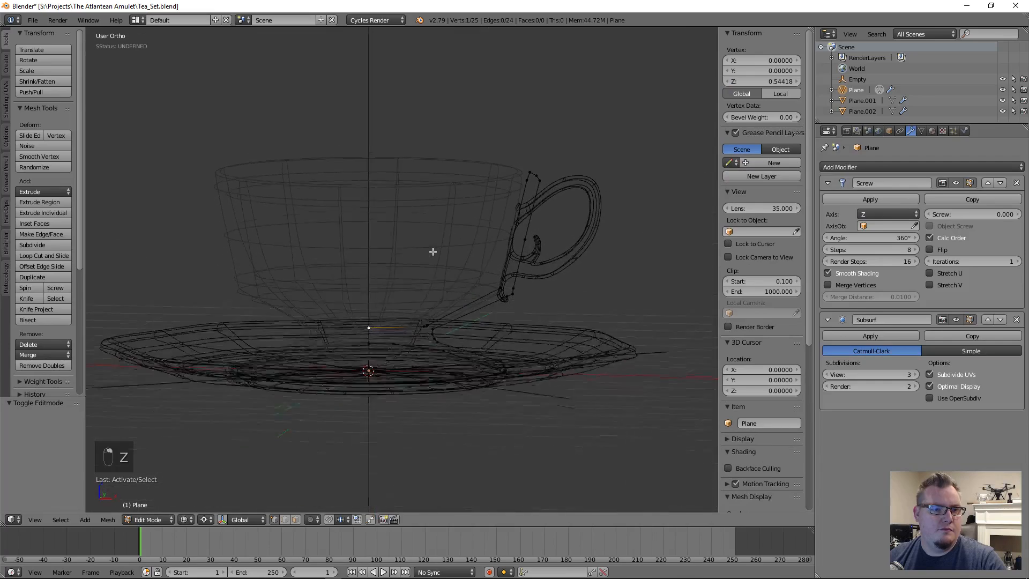
{"action": "scroll", "coordinate": [432, 250], "scroll_direction": "up", "scroll_amount": 3}
{"action": "right_click", "coordinate": [440, 368], "text": "shift"}
{"action": "right_click", "coordinate": [445, 362], "text": "shift"}
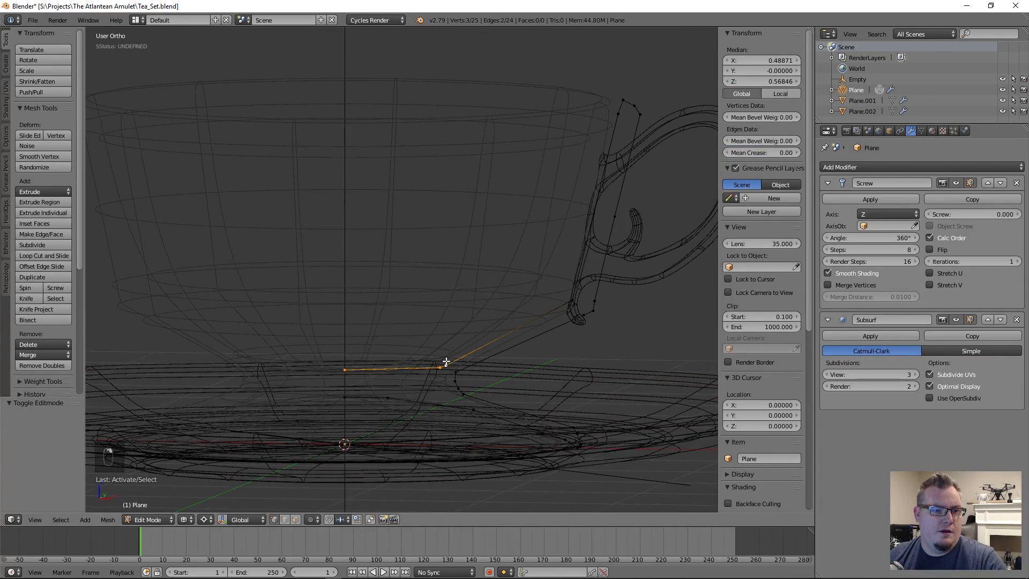
{"action": "middle_click_drag", "start_coordinate": [521, 264], "coordinate": [371, 316], "text": "shift"}
{"action": "middle_click_drag", "start_coordinate": [417, 374], "coordinate": [401, 365]}
{"action": "right_click", "coordinate": [402, 352], "text": "shift"}
{"action": "middle_click_drag", "start_coordinate": [409, 310], "coordinate": [402, 268]}
{"action": "right_click", "coordinate": [431, 197], "text": "shift"}
{"action": "scroll", "coordinate": [356, 306], "scroll_direction": "down", "scroll_amount": 3}
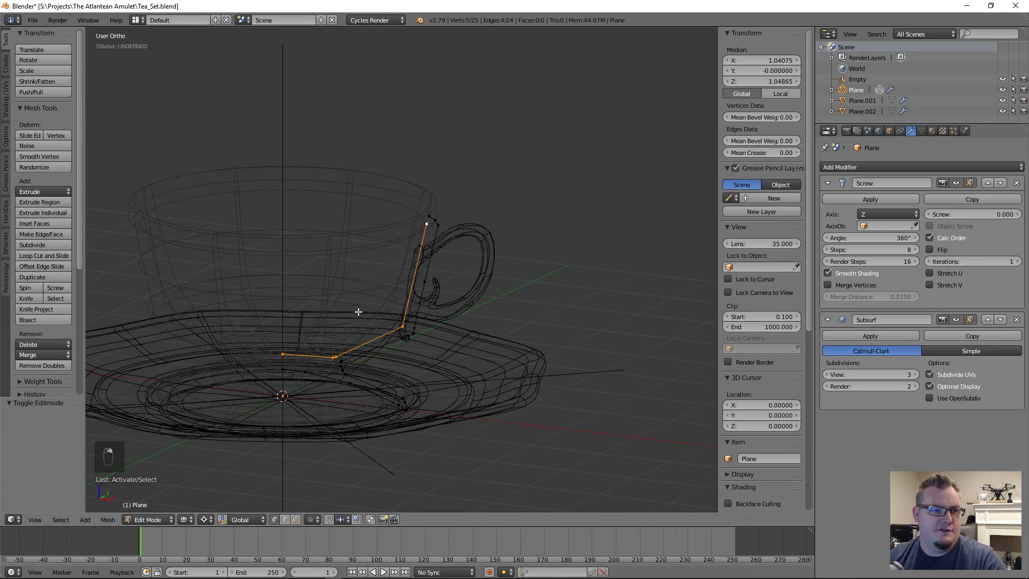
{"action": "key", "text": "shift+d"}
{"action": "right_click", "coordinate": [359, 311]}
{"action": "key", "text": "p"}
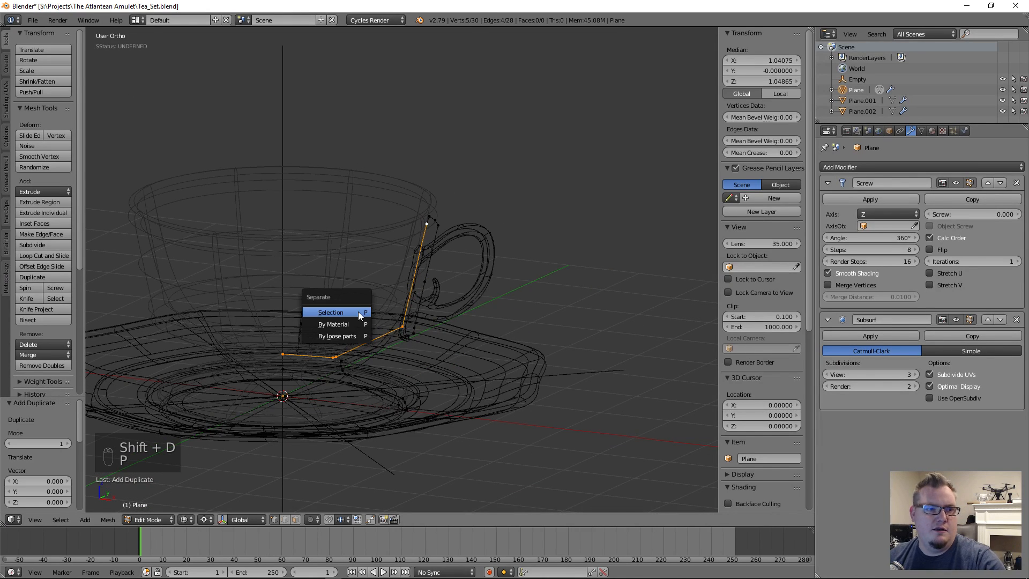
{"action": "left_click", "coordinate": [358, 310]}
{"action": "key", "text": "Tab"}
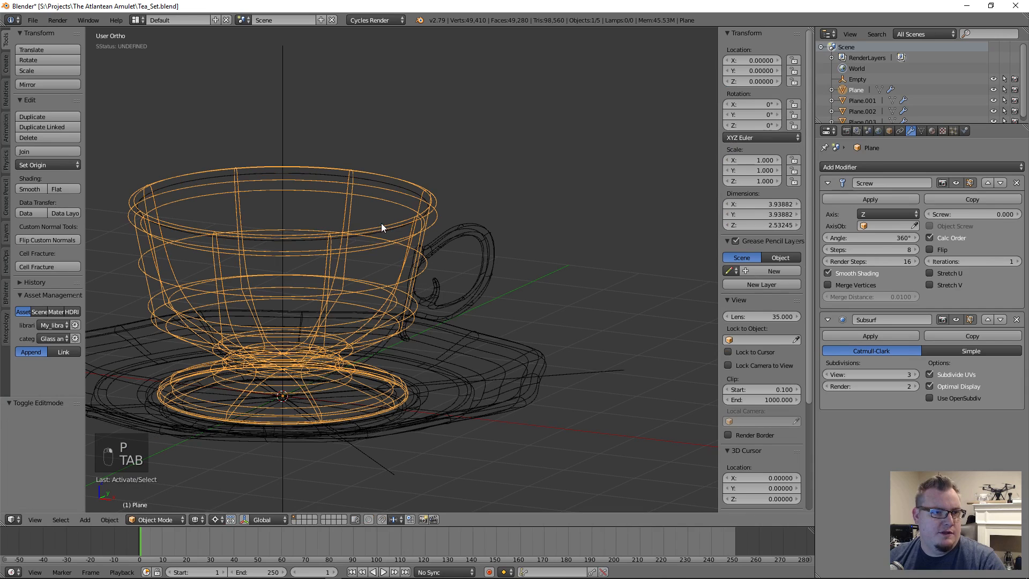
Rename the separated inner-profile object as Tea.
{"action": "right_click", "coordinate": [380, 230]}
{"action": "middle_click_drag", "start_coordinate": [357, 288], "coordinate": [397, 285]}
{"action": "scroll", "coordinate": [795, 427], "scroll_direction": "down", "scroll_amount": 5}
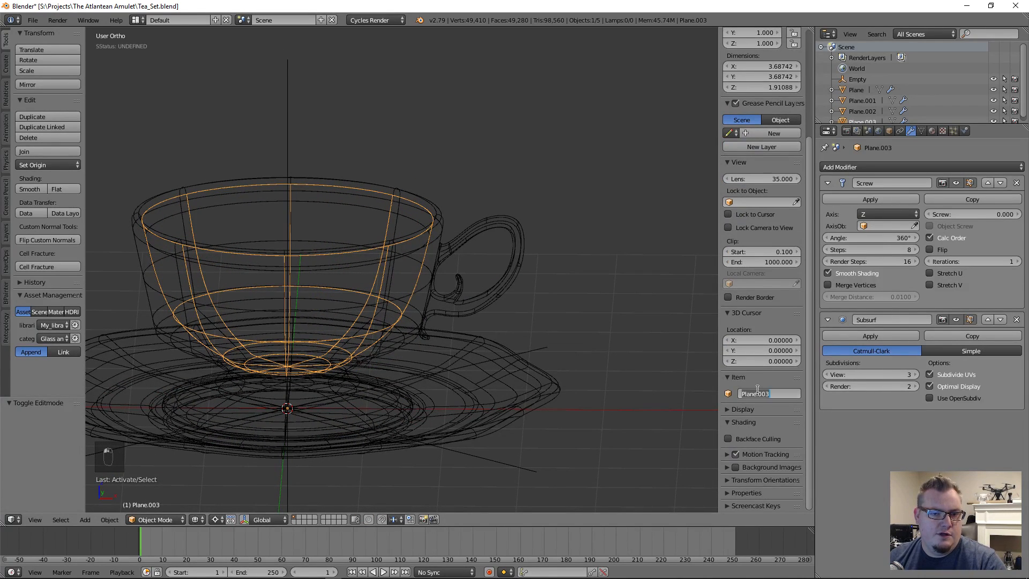
{"action": "left_click", "coordinate": [757, 391]}
{"action": "type", "text": "Tea"}
{"action": "key", "text": "Return"}
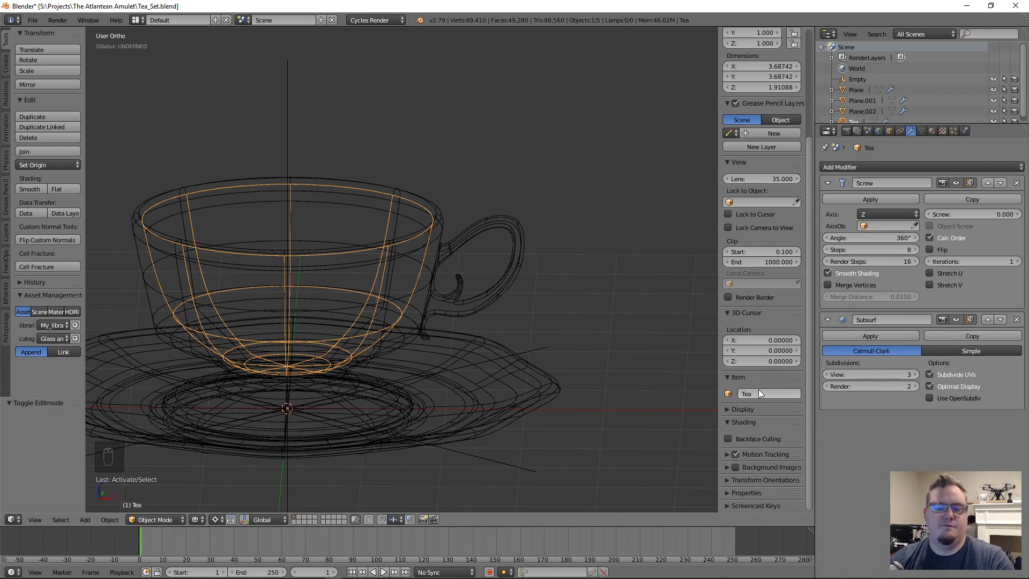
Rename the cup's handle object as Tea-Cup-Handle.
{"action": "right_click", "coordinate": [432, 306]}
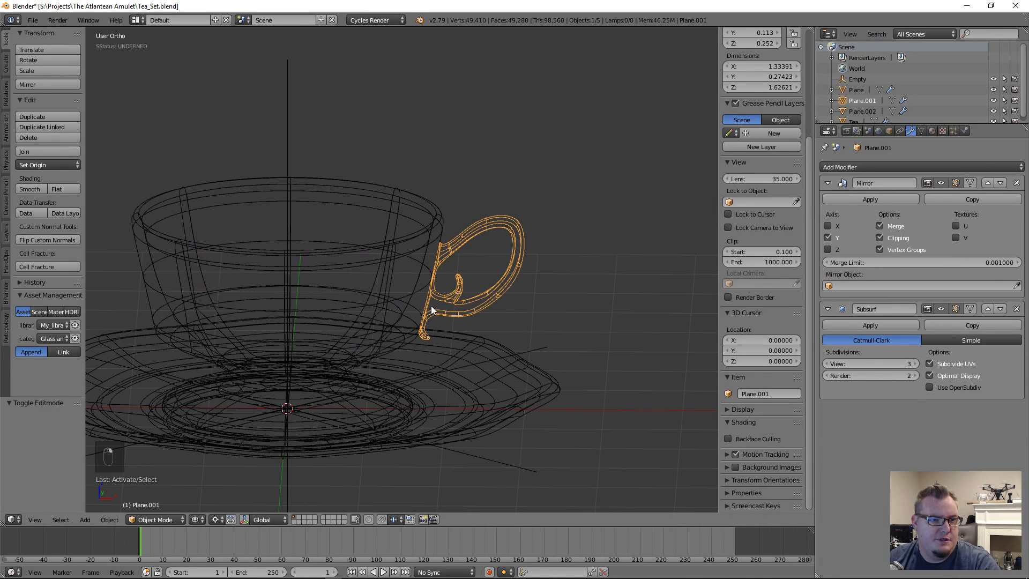
{"action": "left_click", "coordinate": [761, 395]}
{"action": "type", "text": "Tea-Cup-Handle"}
{"action": "key", "text": "Return"}
Rename the cup body as Tea-Cup and the scalloped plate beneath it as Saucer.
{"action": "right_click", "coordinate": [420, 244]}
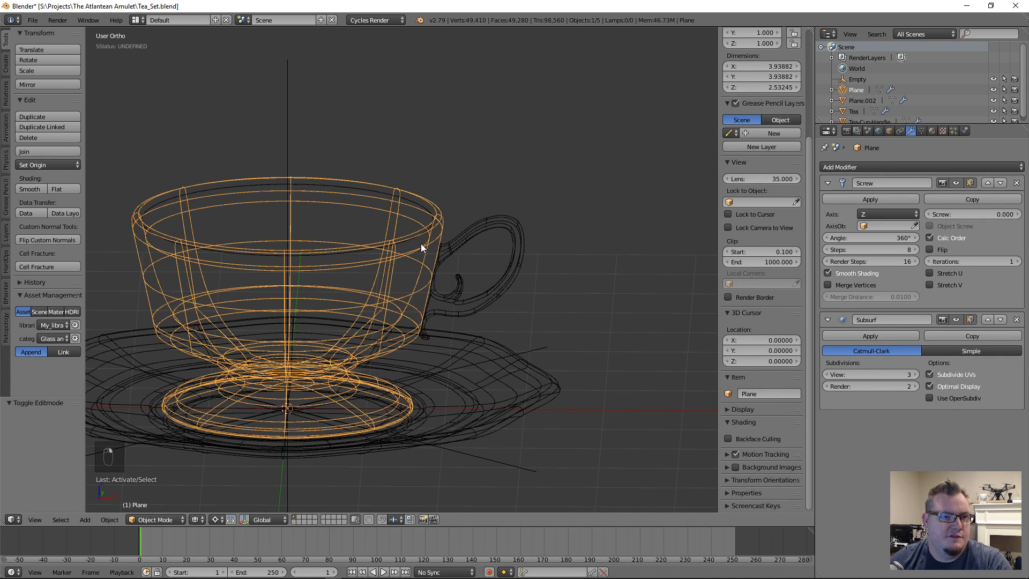
{"action": "left_click", "coordinate": [755, 393]}
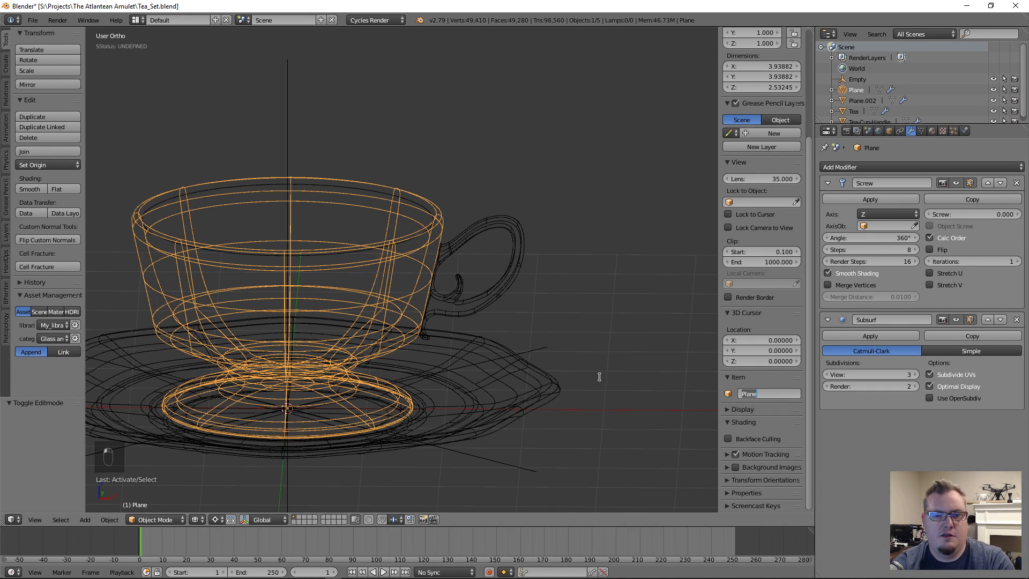
{"action": "type", "text": "Tea-Cup"}
{"action": "key", "text": "Return"}
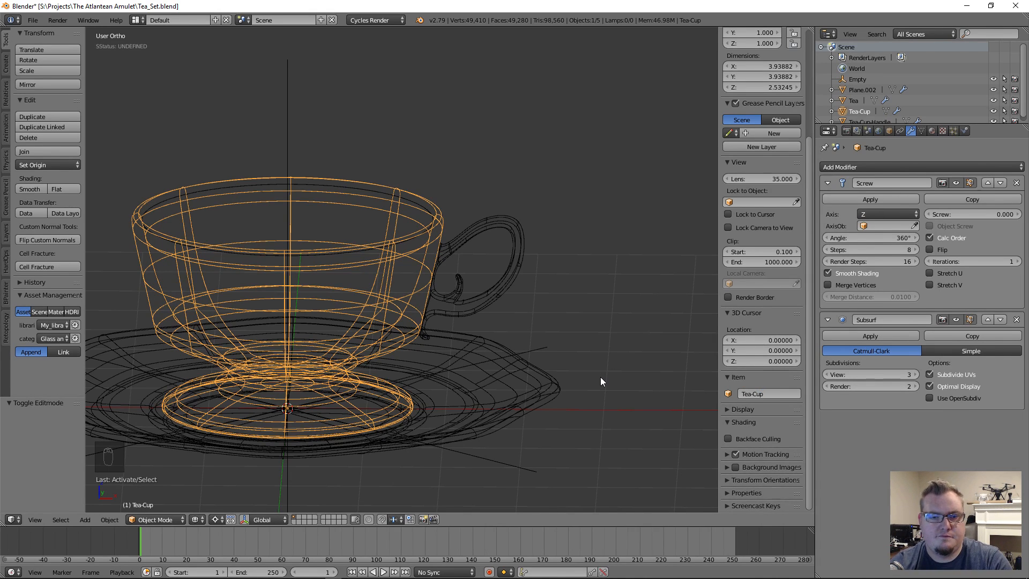
{"action": "right_click", "coordinate": [547, 381]}
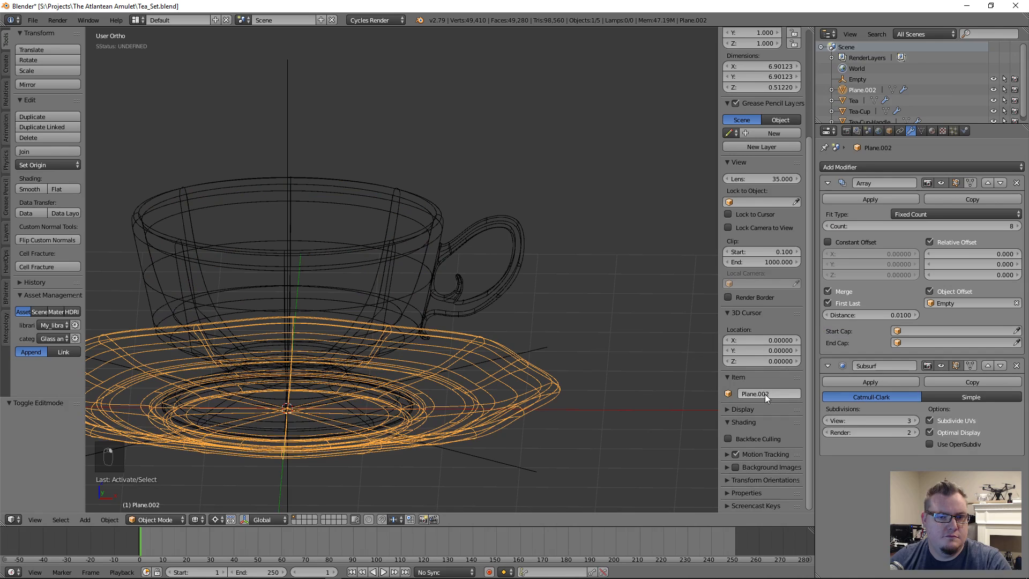
{"action": "type", "text": "Saucer"}
{"action": "key", "text": "Return"}
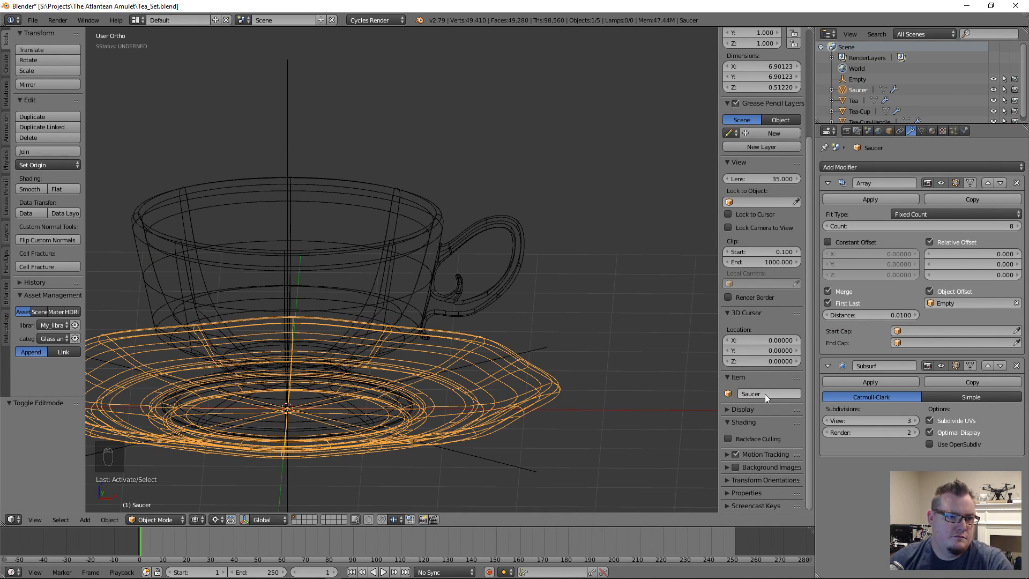
Extrude the top vertex of the Tea profile about 2.1 units inward along X to the cup's centre axis in front view.
{"action": "key", "text": "z"}
{"action": "right_click", "coordinate": [409, 231]}
{"action": "right_click", "coordinate": [410, 232]}
{"action": "key", "text": "Tab"}
{"action": "middle_click_drag", "start_coordinate": [397, 237], "coordinate": [409, 290]}
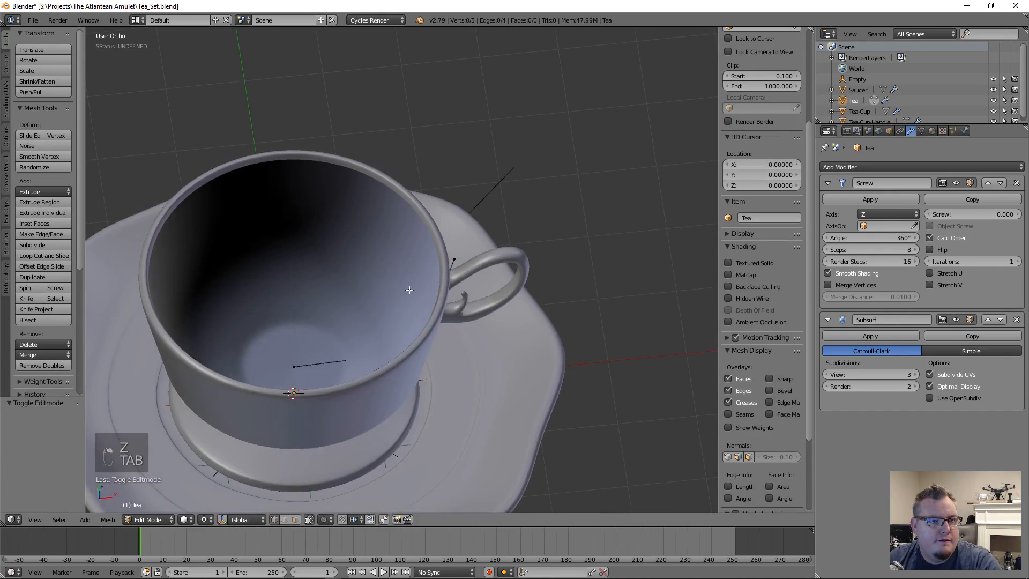
{"action": "key", "text": "z"}
{"action": "mouse_move", "coordinate": [345, 379]}
{"action": "middle_mouse_down"}
{"action": "mouse_move", "coordinate": [338, 321]}
{"action": "mouse_move", "coordinate": [316, 329]}
{"action": "middle_mouse_up"}
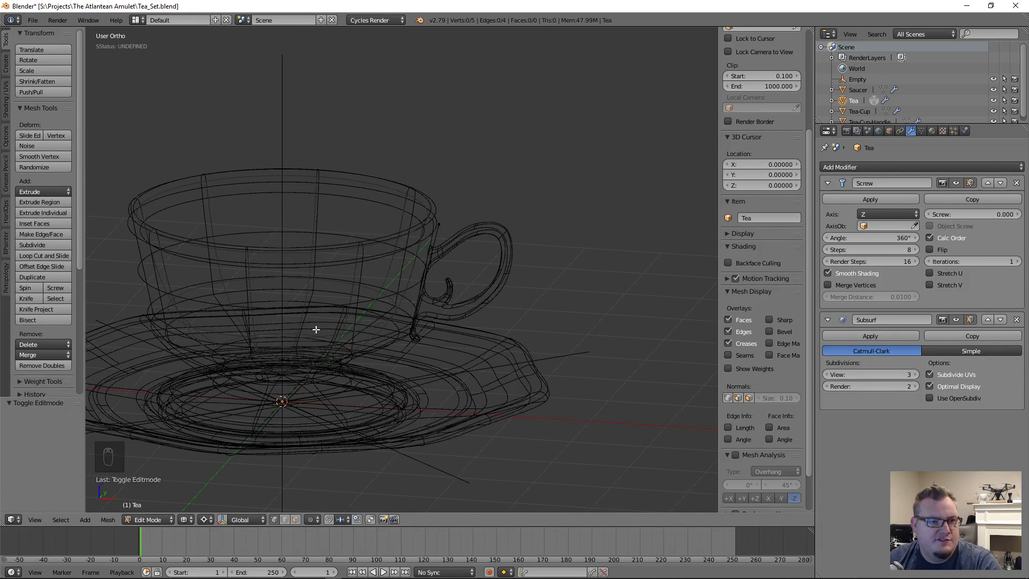
{"action": "right_click", "coordinate": [434, 220]}
{"action": "middle_click_drag", "start_coordinate": [355, 265], "coordinate": [328, 261]}
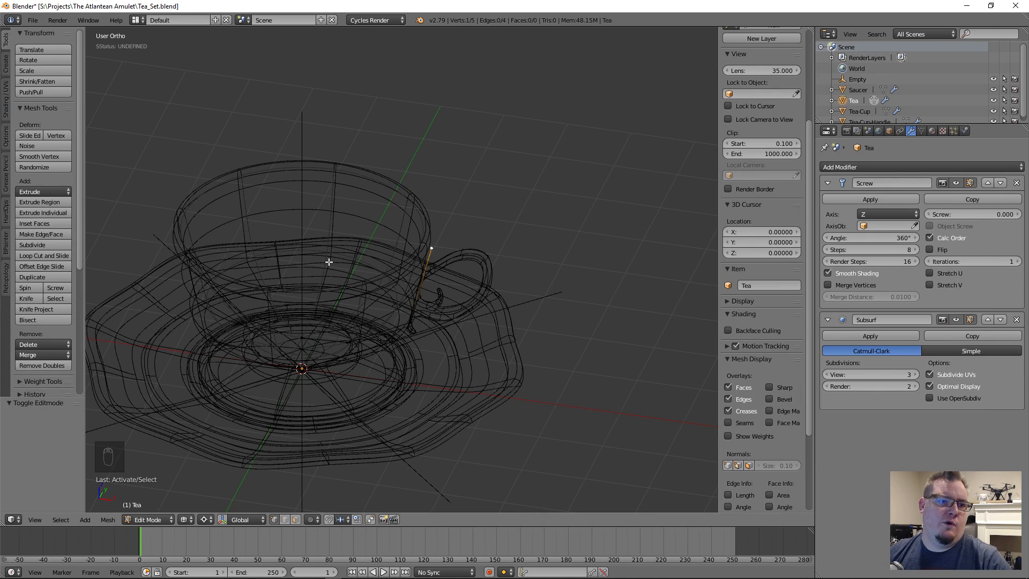
{"action": "key", "text": "KP_1"}
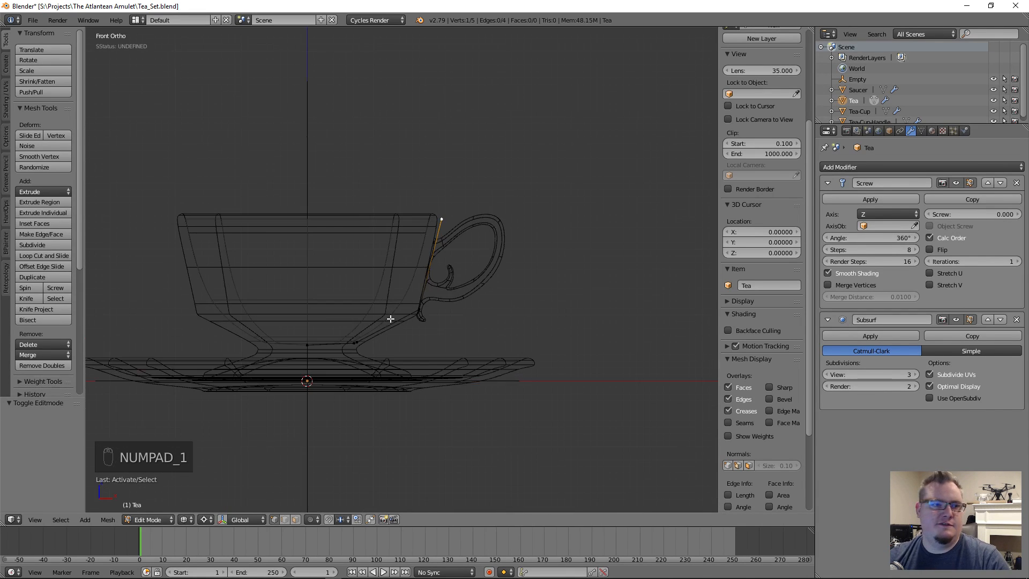
{"action": "key", "text": "e"}
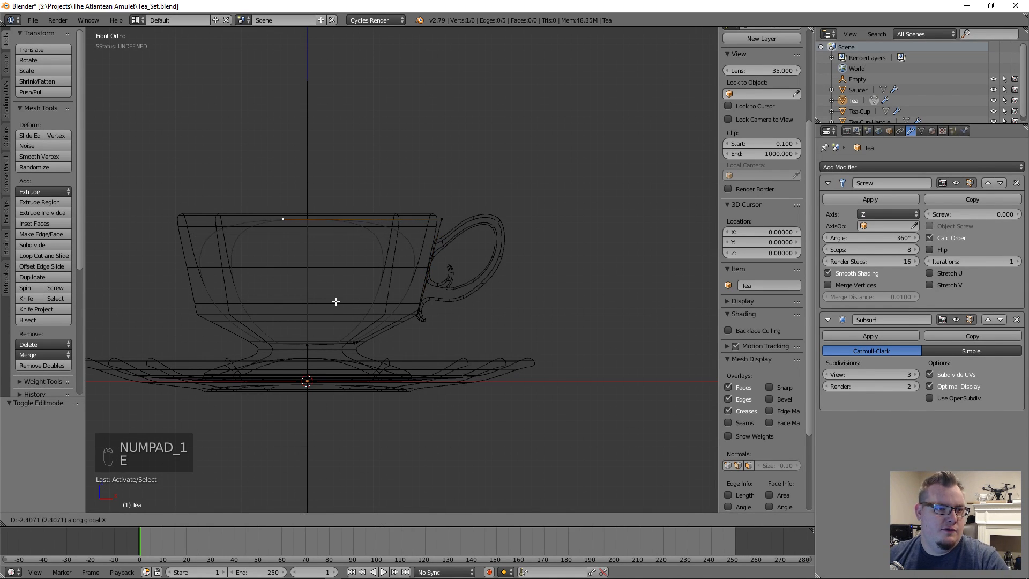
{"action": "left_click", "coordinate": [357, 299]}
Set the extruded vertex's X and Y coordinates to 0 on the cup's centre axis.
{"action": "scroll", "coordinate": [763, 150], "scroll_direction": "up", "scroll_amount": 5}
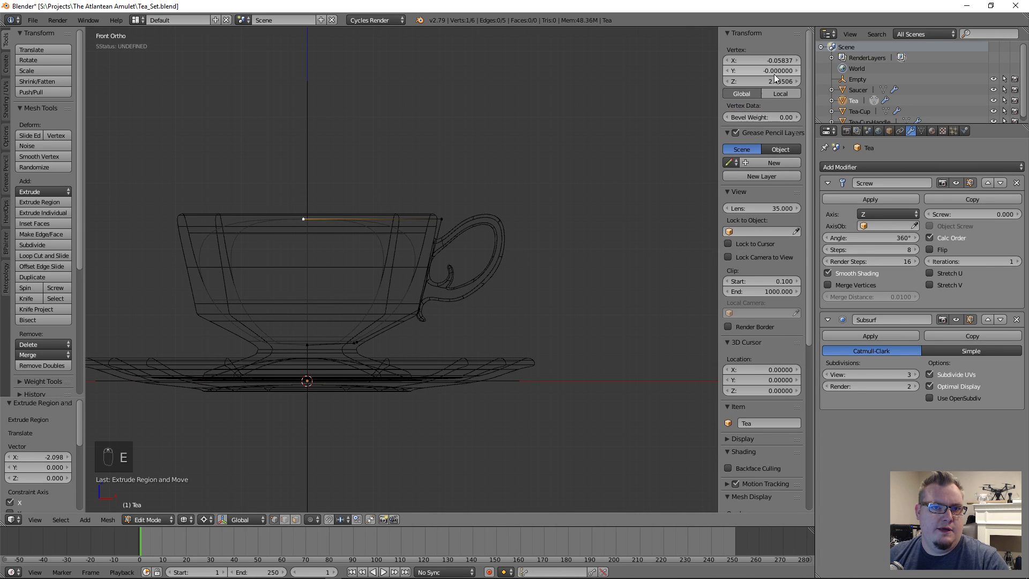
{"action": "left_click", "coordinate": [771, 71]}
{"action": "type", "text": "0"}
{"action": "left_click", "coordinate": [772, 62]}
{"action": "type", "text": "0"}
{"action": "key", "text": "Return"}
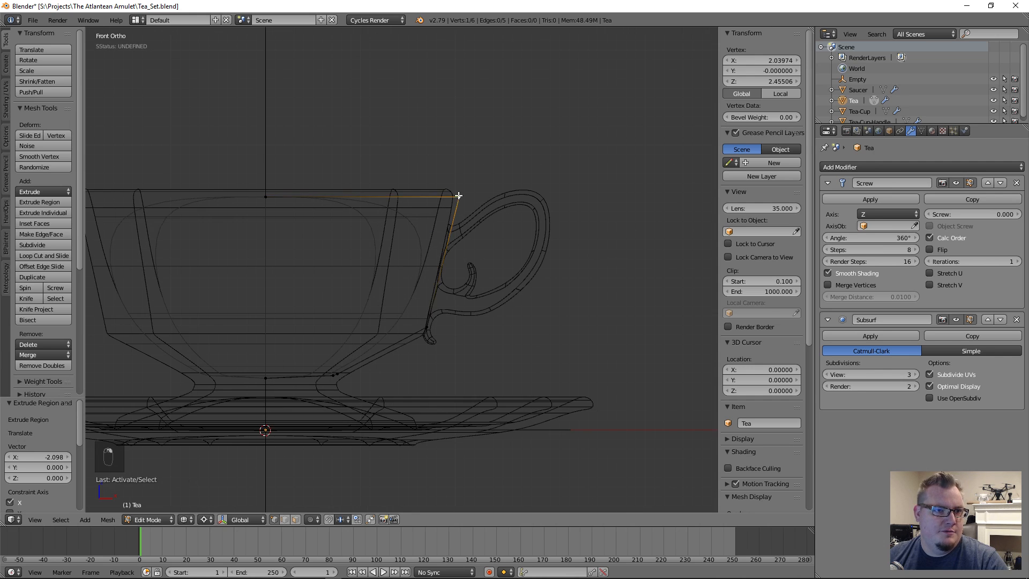
Bevel the outer corner vertex of the tea surface with an amount of about 0.012 and 2 segments.
{"action": "left_click", "coordinate": [441, 219]}
{"action": "scroll", "coordinate": [466, 204], "scroll_direction": "up", "scroll_amount": 4}
{"action": "key", "text": "ctrl+shift+b"}
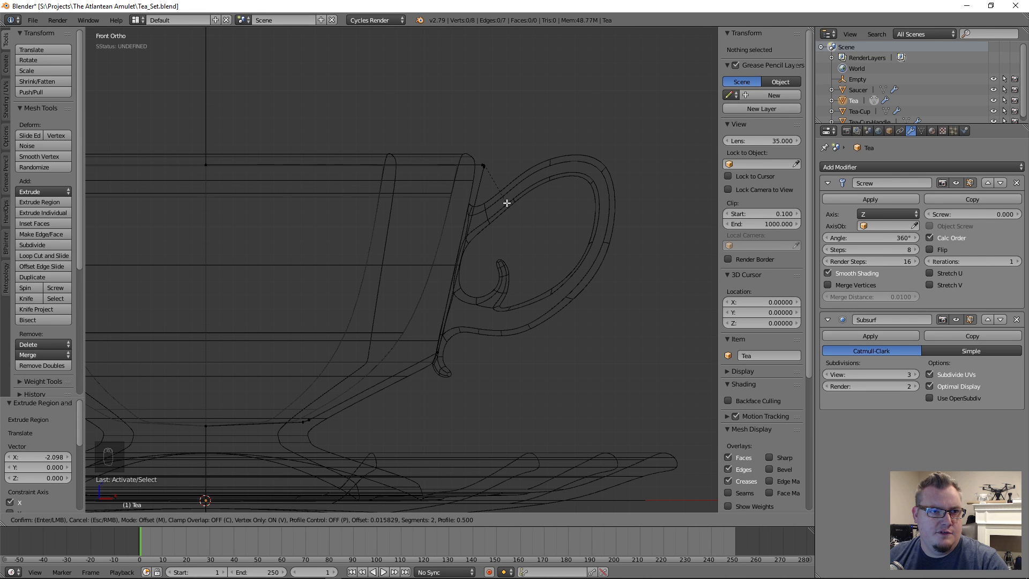
{"action": "left_click", "coordinate": [507, 202]}
{"action": "scroll", "coordinate": [500, 200], "scroll_direction": "up", "scroll_amount": 6}
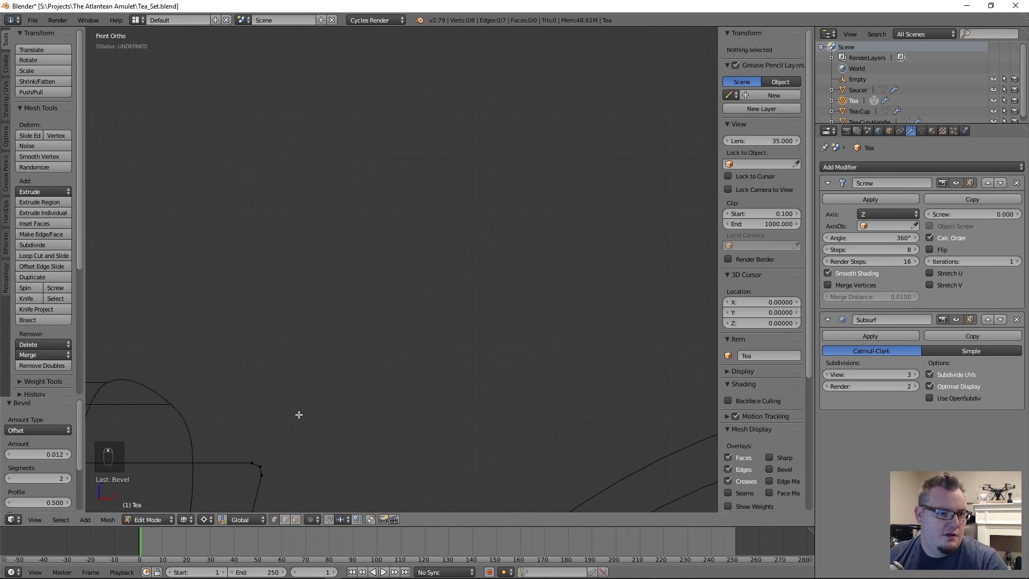
{"action": "scroll", "coordinate": [403, 318], "scroll_direction": "up", "scroll_amount": 6}
{"action": "scroll", "coordinate": [396, 367], "scroll_direction": "down", "scroll_amount": 8}
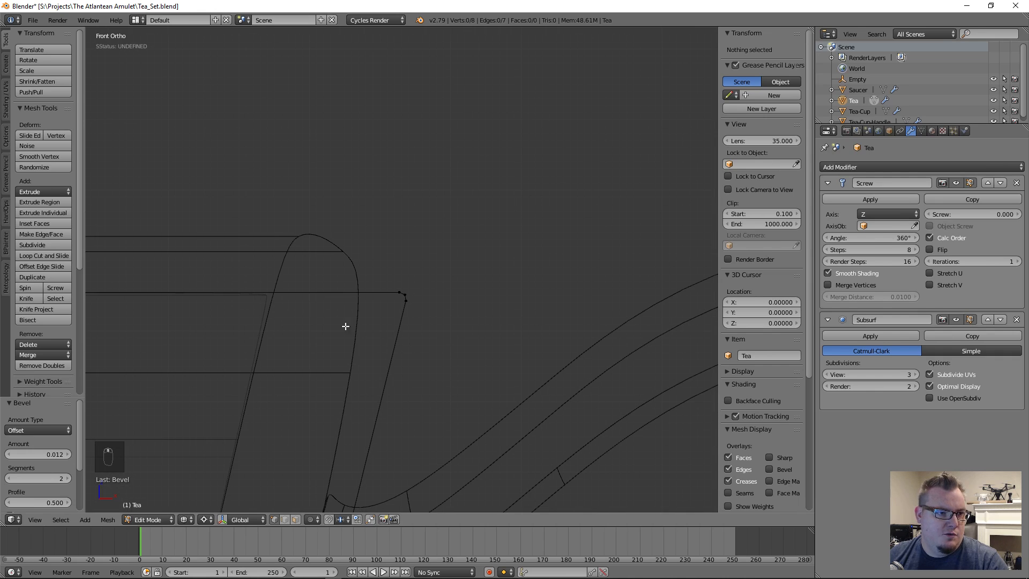
{"action": "scroll", "coordinate": [395, 323], "scroll_direction": "up", "scroll_amount": 3}
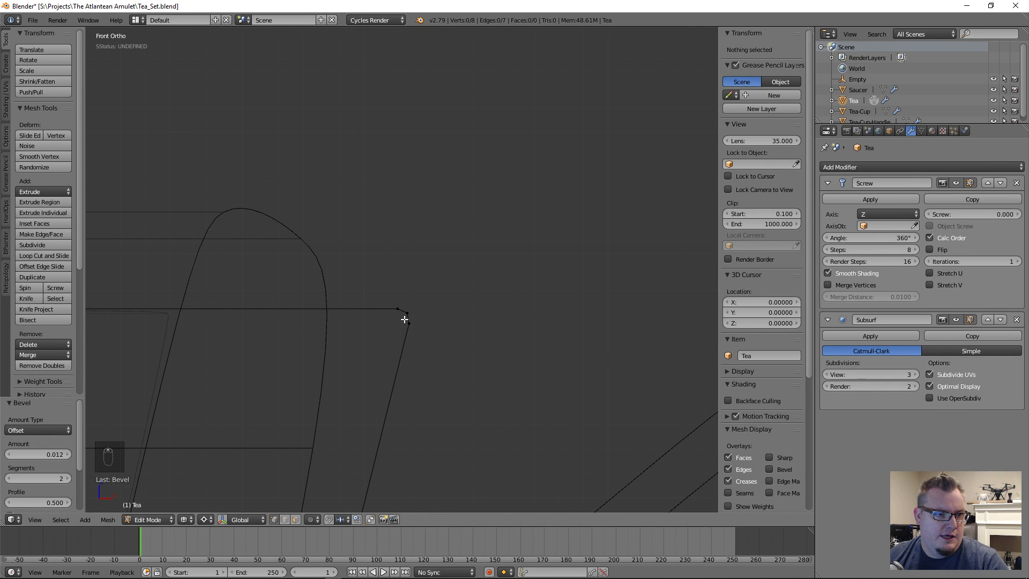
Move the top bevel vertex slightly outward along X, and the middle one outward by about 0.003.
{"action": "key", "text": "a"}
{"action": "key", "text": "a"}
{"action": "right_click", "coordinate": [395, 303]}
{"action": "key", "text": "g"}
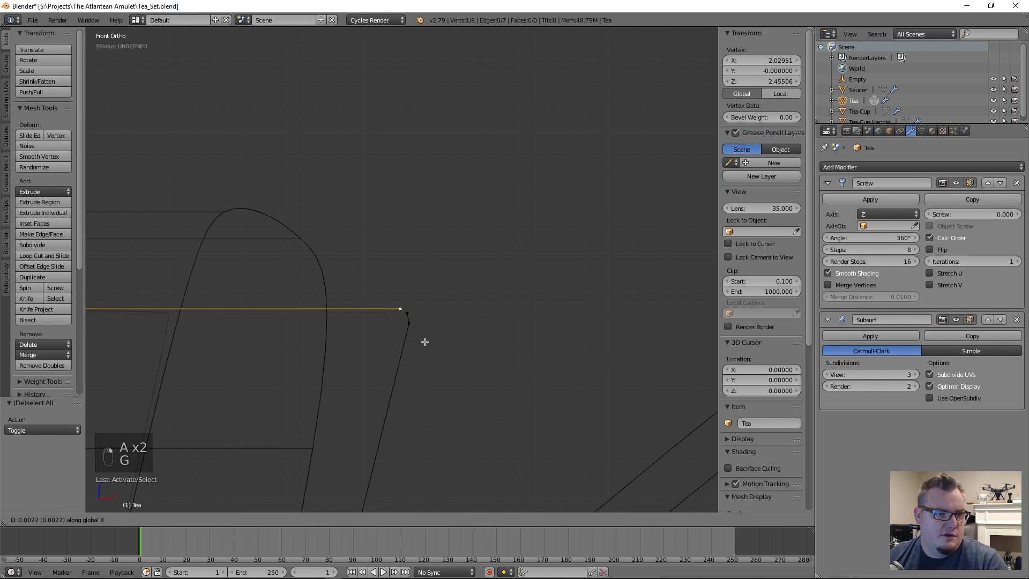
{"action": "left_click", "coordinate": [413, 329]}
{"action": "right_click", "coordinate": [410, 313]}
{"action": "key", "text": "g"}
{"action": "left_click", "coordinate": [414, 319]}
Move the two upper bevel vertices together about 0.008 outward along X.
{"action": "right_click", "coordinate": [409, 323]}
{"action": "scroll", "coordinate": [404, 354], "scroll_direction": "down", "scroll_amount": 2}
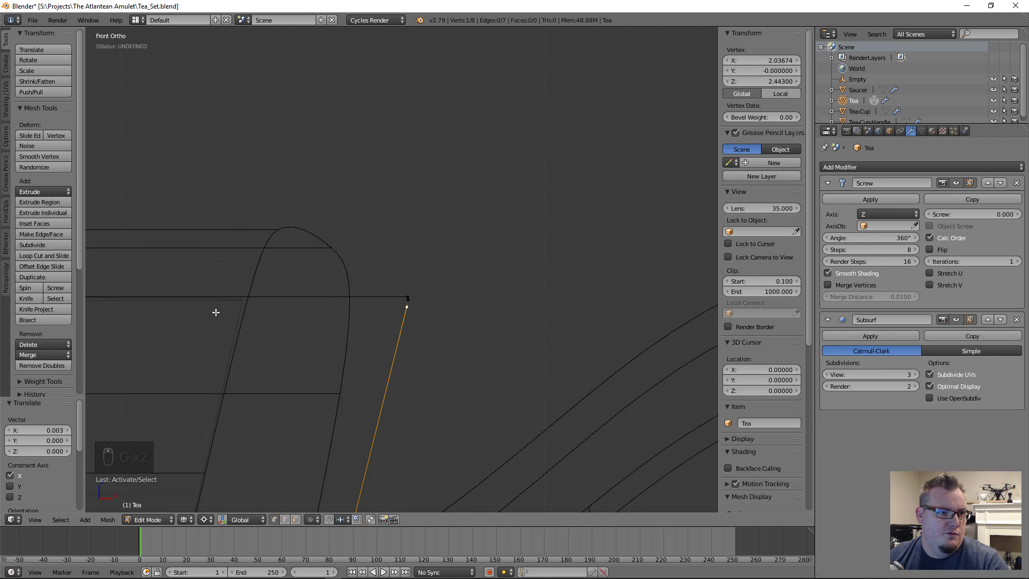
{"action": "scroll", "coordinate": [356, 305], "scroll_direction": "down", "scroll_amount": 2}
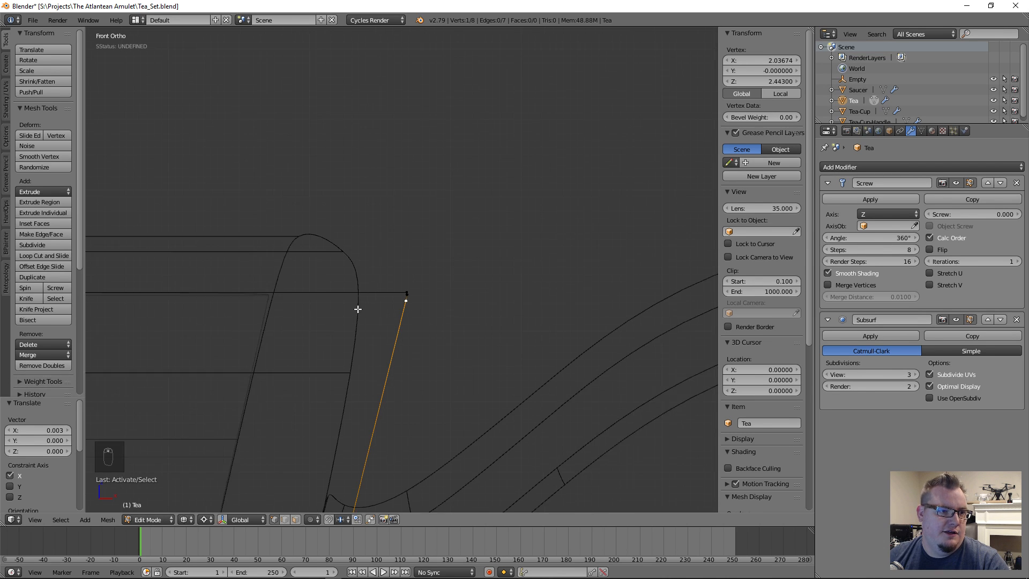
{"action": "scroll", "coordinate": [393, 338], "scroll_direction": "down", "scroll_amount": 2}
{"action": "scroll", "coordinate": [402, 356], "scroll_direction": "up", "scroll_amount": 4}
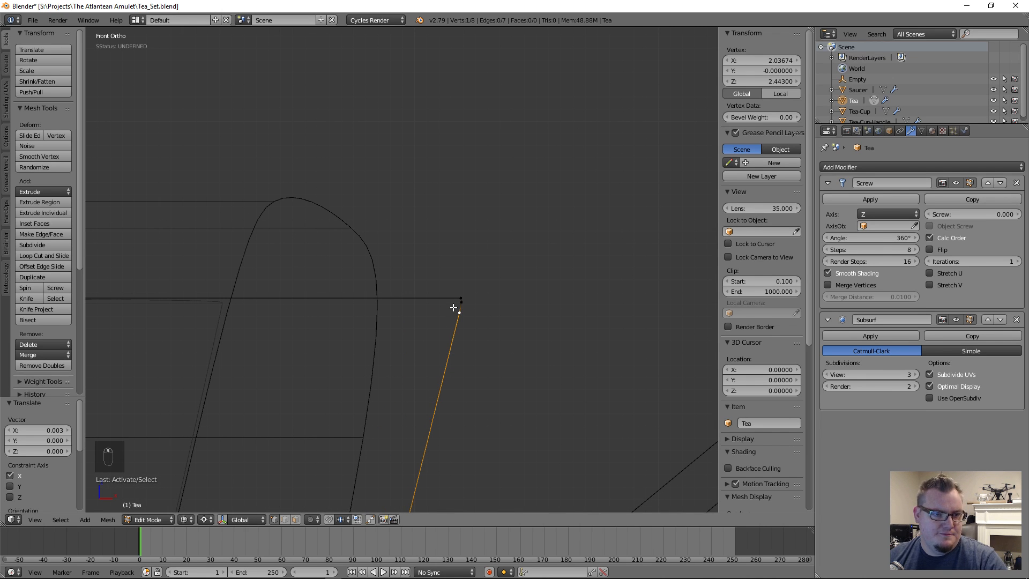
{"action": "left_click", "coordinate": [459, 298]}
{"action": "key", "text": "g"}
{"action": "key", "text": "x"}
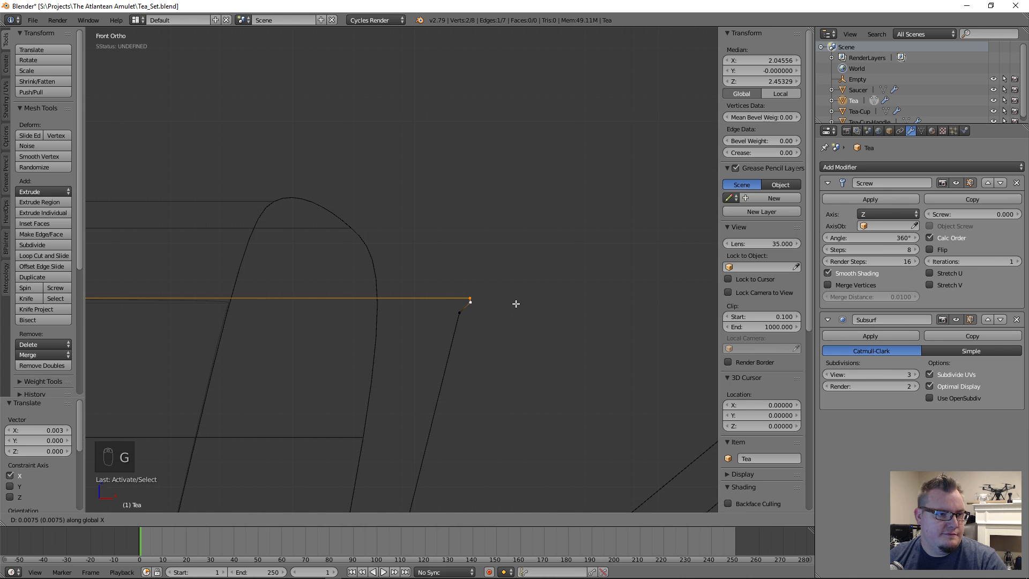
{"action": "left_click", "coordinate": [516, 303]}
{"action": "left_click", "coordinate": [456, 312]}
{"action": "key", "text": "g"}
{"action": "key", "text": "x"}
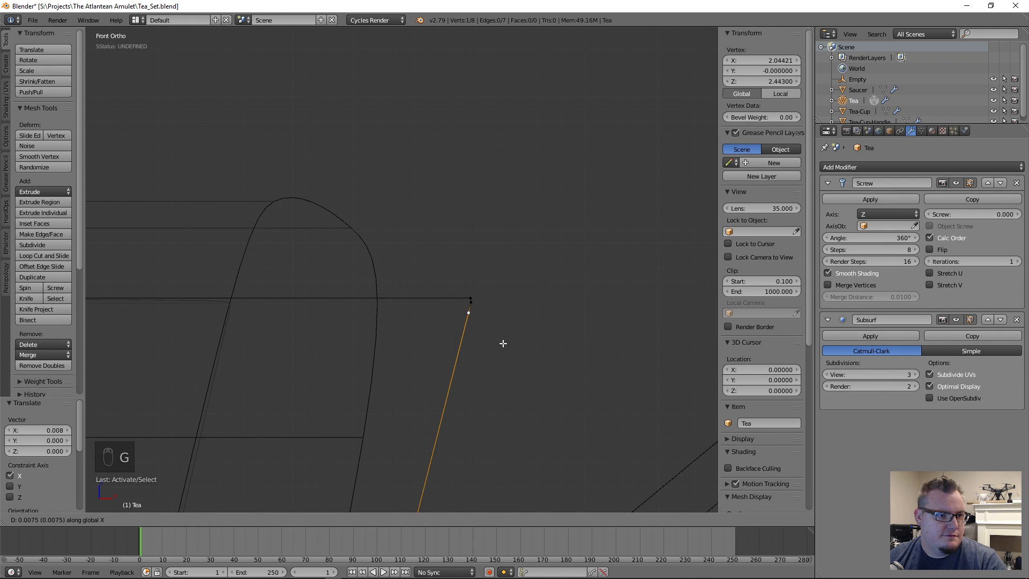
{"action": "right_click", "coordinate": [503, 343]}
Move the middle bevel vertex about 0.0009 inward along X.
{"action": "left_click", "coordinate": [467, 309]}
{"action": "key", "text": "g"}
{"action": "key", "text": "x"}
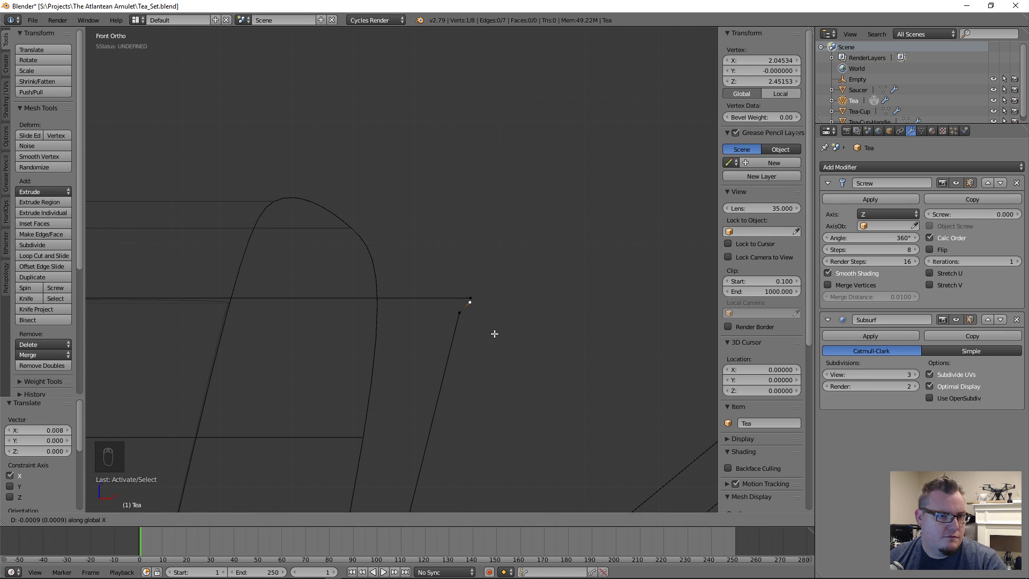
{"action": "left_click", "coordinate": [494, 334]}
{"action": "key", "text": "g"}
{"action": "key", "text": "z"}
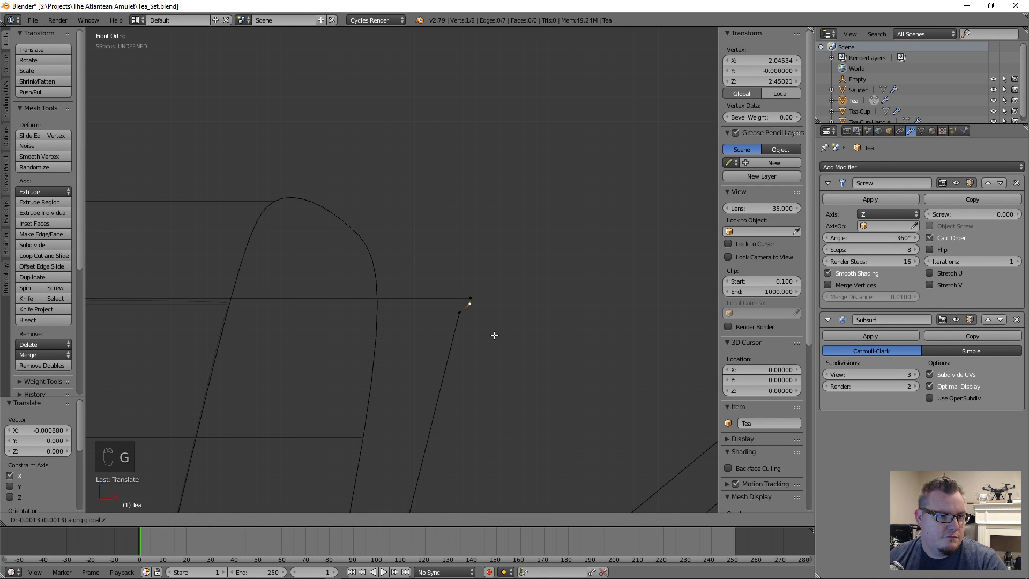
{"action": "right_click", "coordinate": [494, 335]}
{"action": "right_click", "coordinate": [465, 301]}
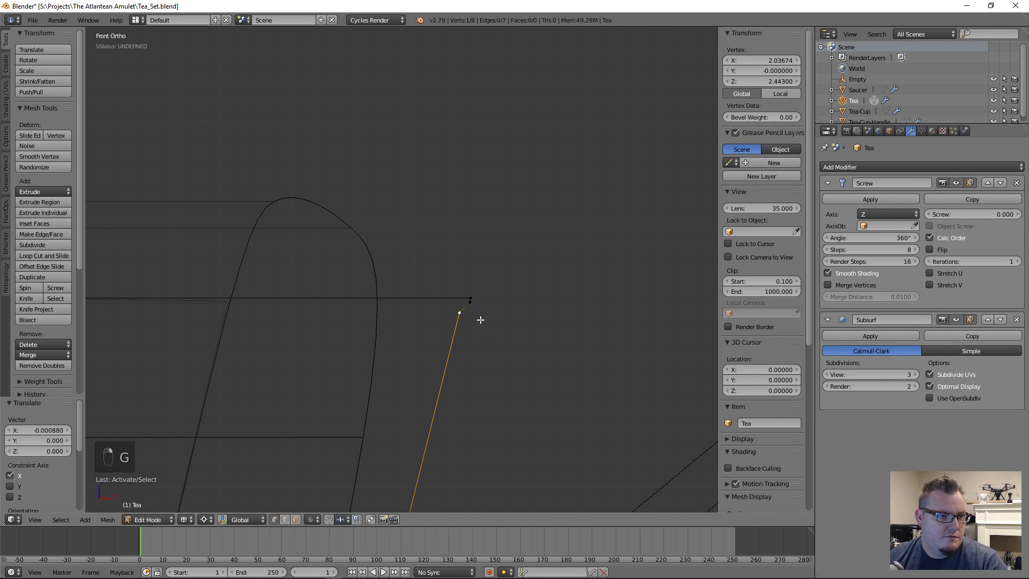
Move the lowest bevel vertex about 0.0018 outward along X, check the shaded tea, and resume wireframe mesh editing in front view.
{"action": "key", "text": "g"}
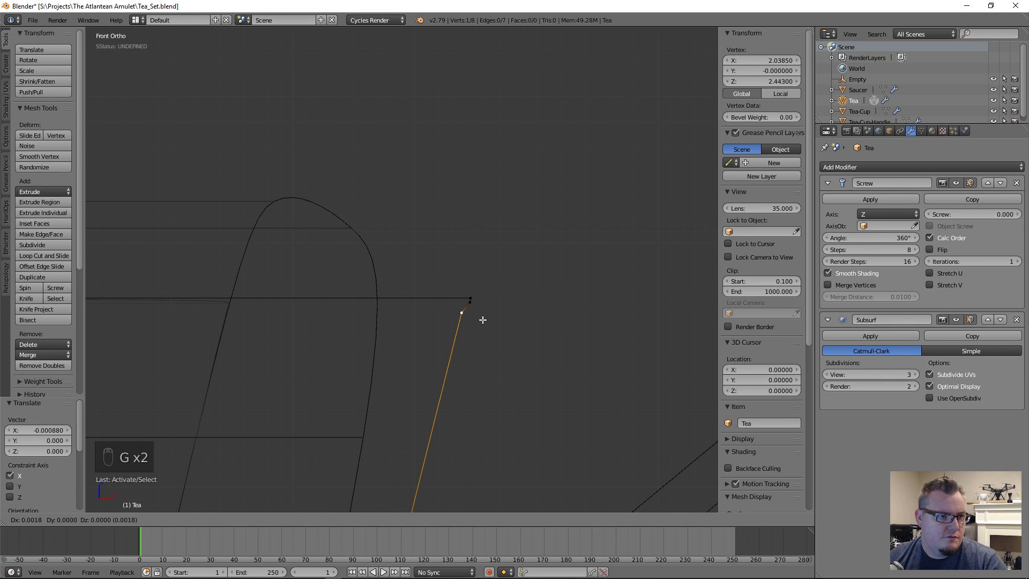
{"action": "left_click", "coordinate": [483, 320]}
{"action": "key", "text": "a"}
{"action": "key", "text": "z"}
{"action": "middle_click_drag", "start_coordinate": [433, 313], "coordinate": [402, 299]}
{"action": "key", "text": "Tab"}
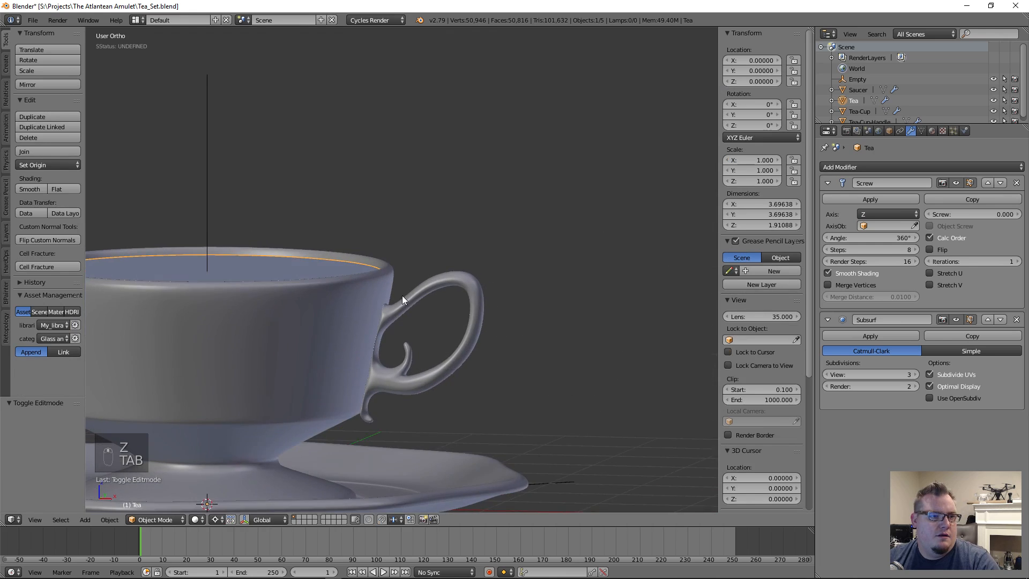
{"action": "key", "text": "z"}
{"action": "key", "text": "Tab"}
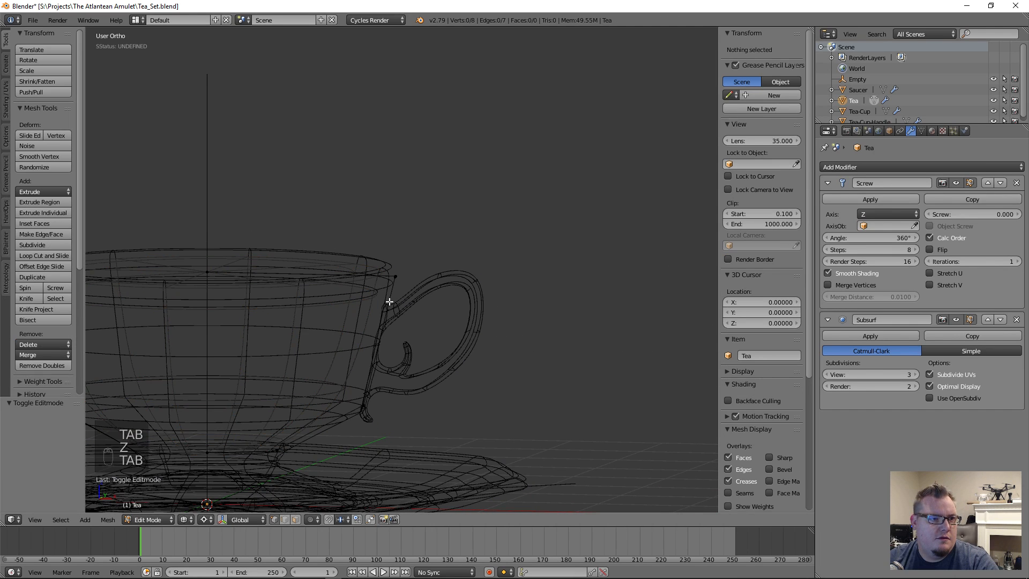
{"action": "key", "text": "KP_1"}
{"action": "scroll", "coordinate": [389, 302], "scroll_direction": "up", "scroll_amount": 3}
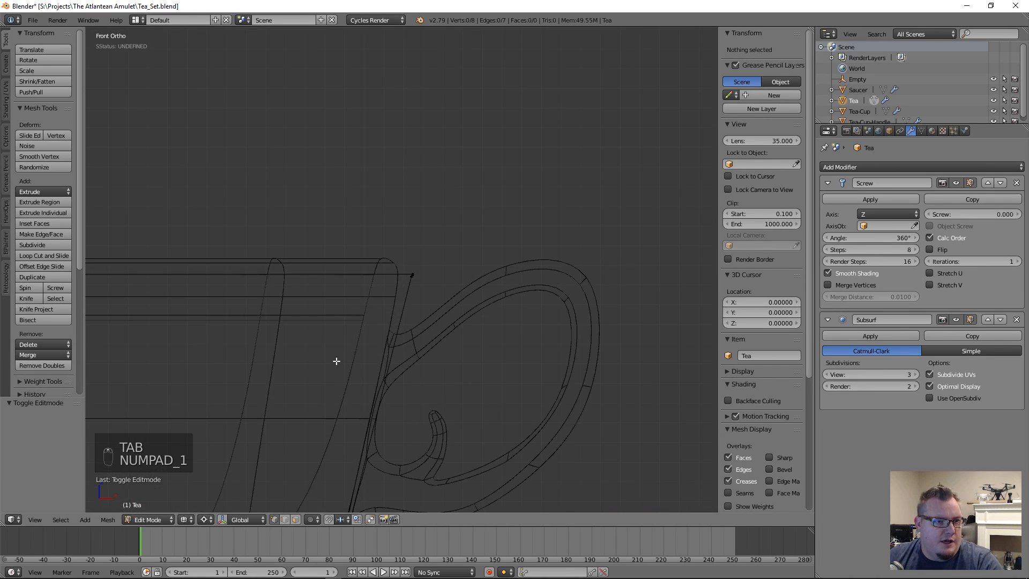
{"action": "key", "text": "b"}
{"action": "left_click_drag", "start_coordinate": [186, 163], "coordinate": [534, 241]}
{"action": "key", "text": "g"}
{"action": "key", "text": "g"}
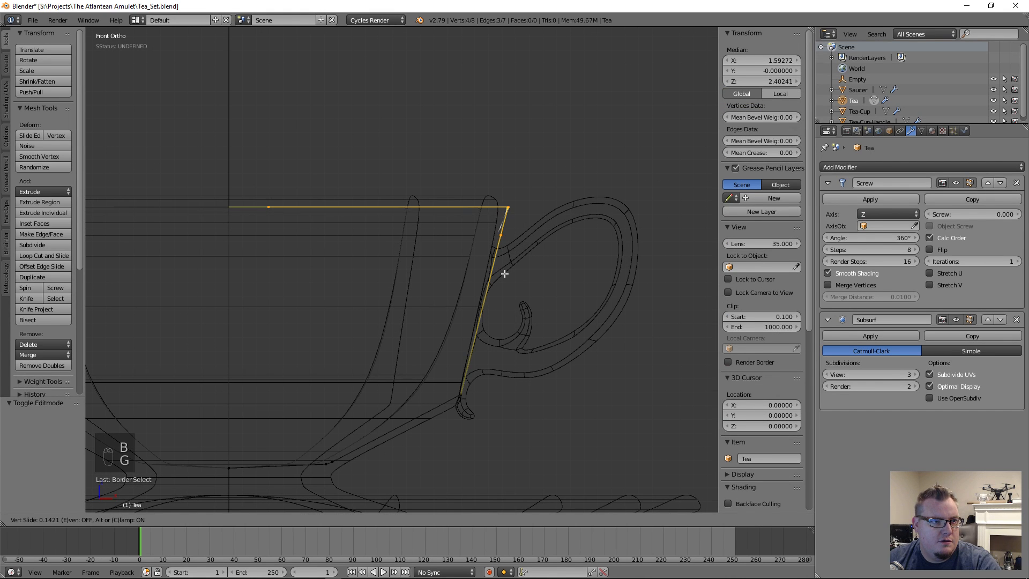
{"action": "right_click", "coordinate": [506, 272]}
{"action": "right_click", "coordinate": [507, 215]}
{"action": "key", "text": "a"}
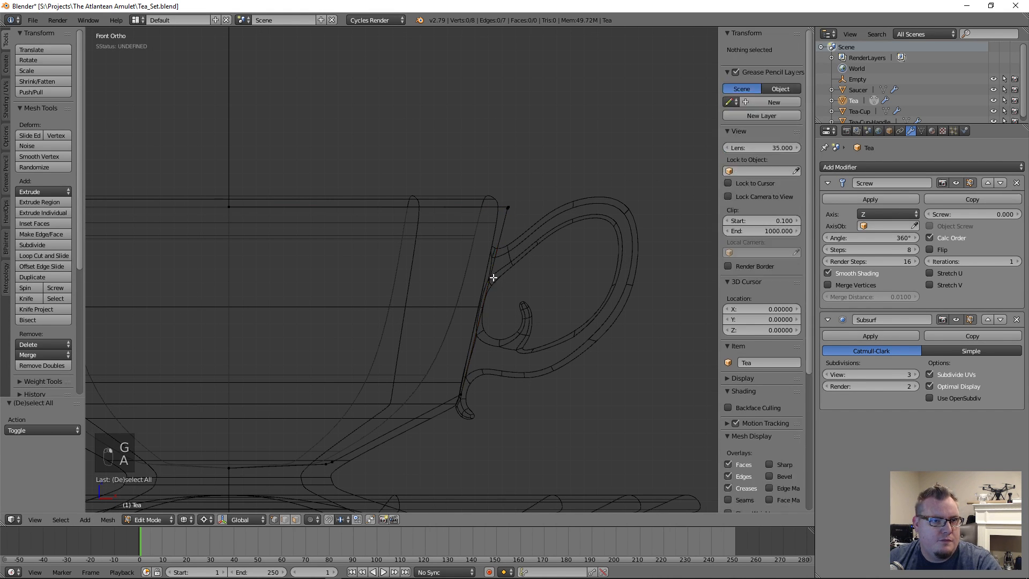
Add a loop cut on the tea's outer wall edge below the top corner and slide the new vertex to about Z 2.02.
{"action": "key", "text": "ctrl+r"}
{"action": "double_click", "coordinate": [496, 257]}
{"action": "key", "text": "g"}
{"action": "key", "text": "g"}
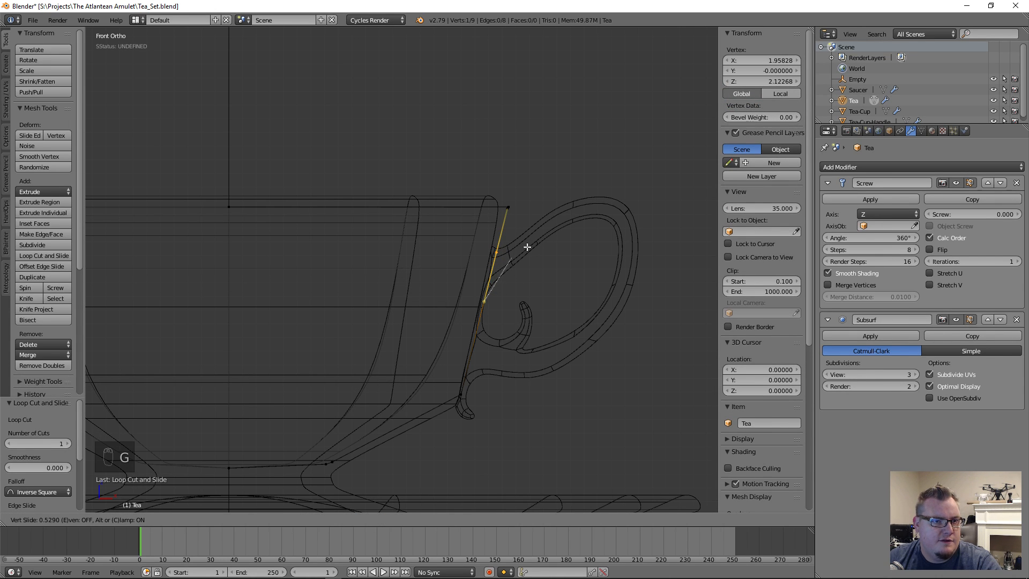
{"action": "left_click", "coordinate": [498, 283]}
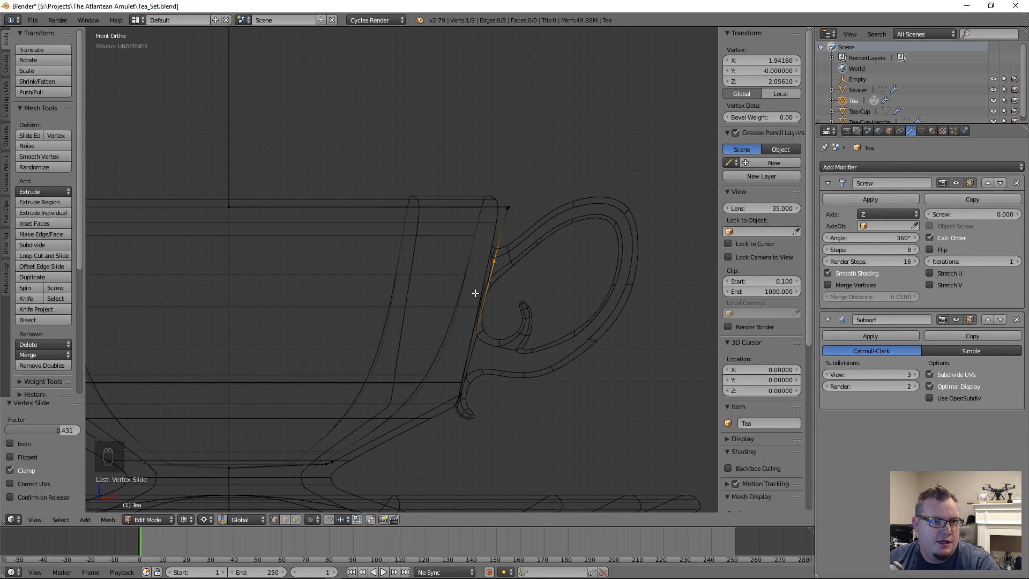
{"action": "key", "text": "g"}
{"action": "key", "text": "g"}
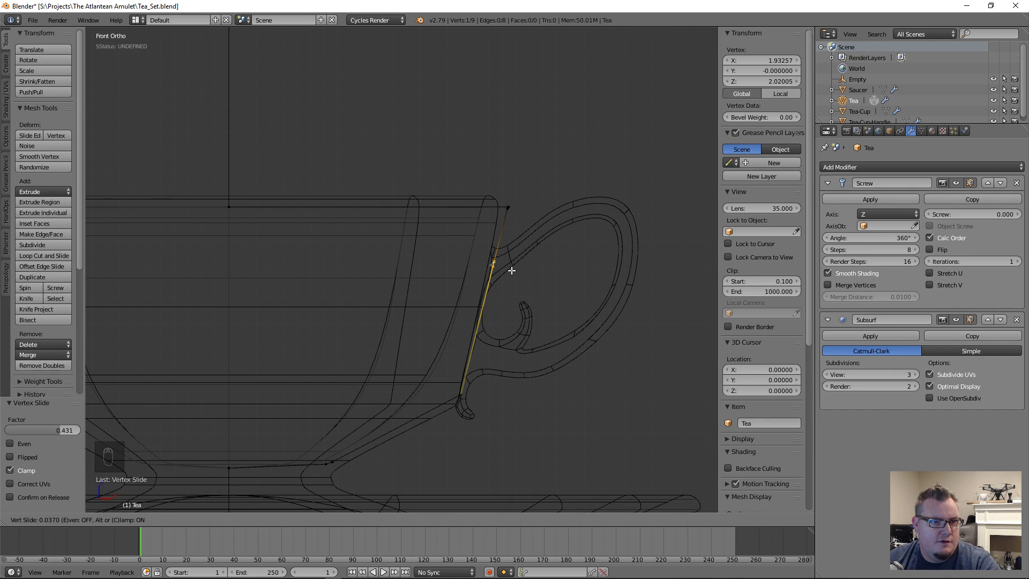
{"action": "left_click", "coordinate": [512, 271]}
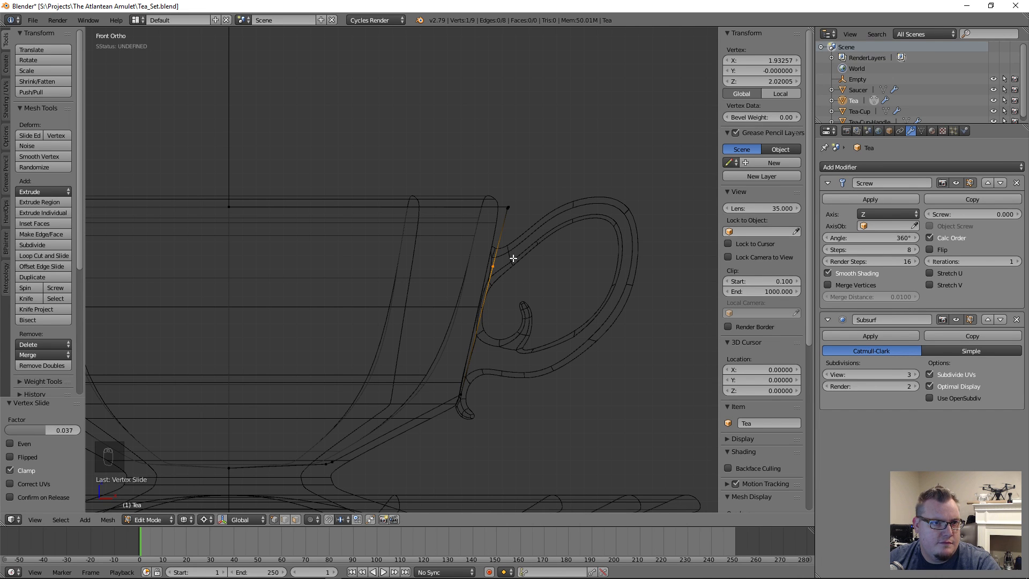
{"action": "key", "text": "a"}
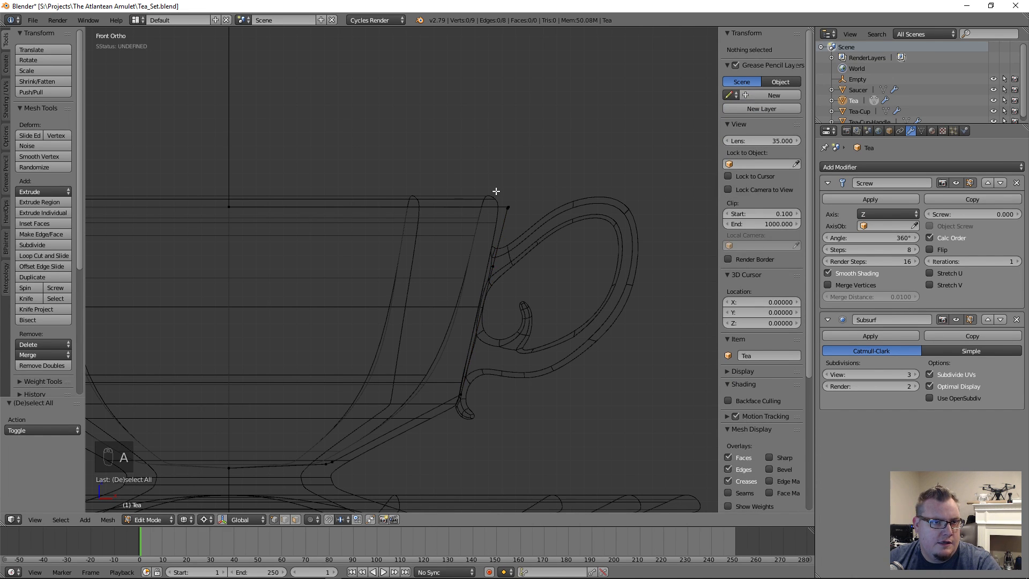
Move the three top corner bevel vertices about -0.10 in X and -0.40 in Z, just above the new wall vertex.
{"action": "key", "text": "b"}
{"action": "left_click_drag", "start_coordinate": [495, 191], "coordinate": [515, 252]}
{"action": "scroll", "coordinate": [561, 243], "scroll_direction": "up", "scroll_amount": 4}
{"action": "scroll", "coordinate": [625, 223], "scroll_direction": "up", "scroll_amount": 2}
{"action": "middle_click_drag", "start_coordinate": [624, 223], "coordinate": [325, 275], "text": "shift"}
{"action": "key", "text": "g"}
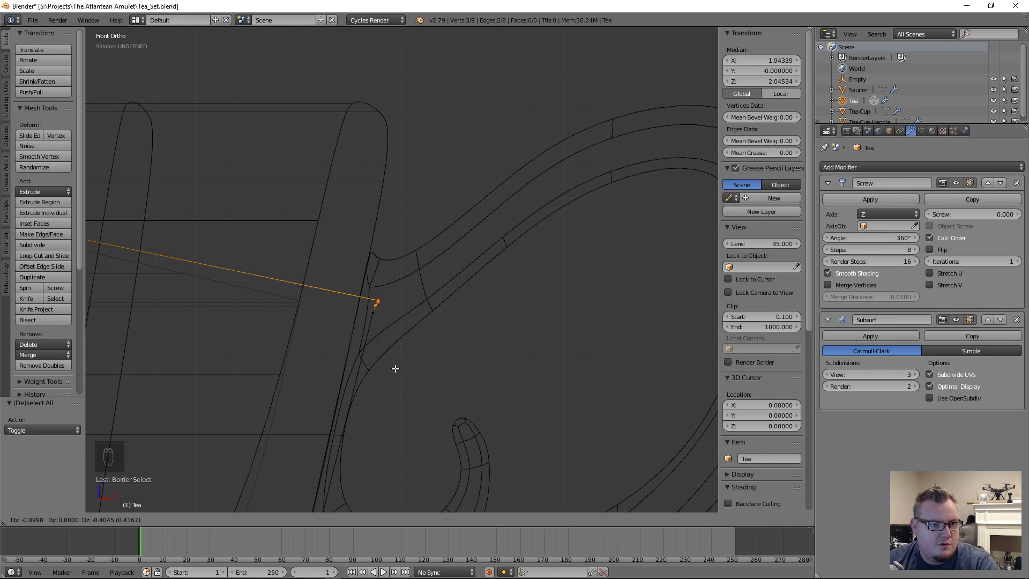
{"action": "left_click", "coordinate": [394, 369]}
Dissolve the lowest of the three corner vertices and move the remaining two by about -0.007 in X and -0.008 in Z.
{"action": "scroll", "coordinate": [372, 340], "scroll_direction": "up", "scroll_amount": 2}
{"action": "key", "text": "ctrl+x"}
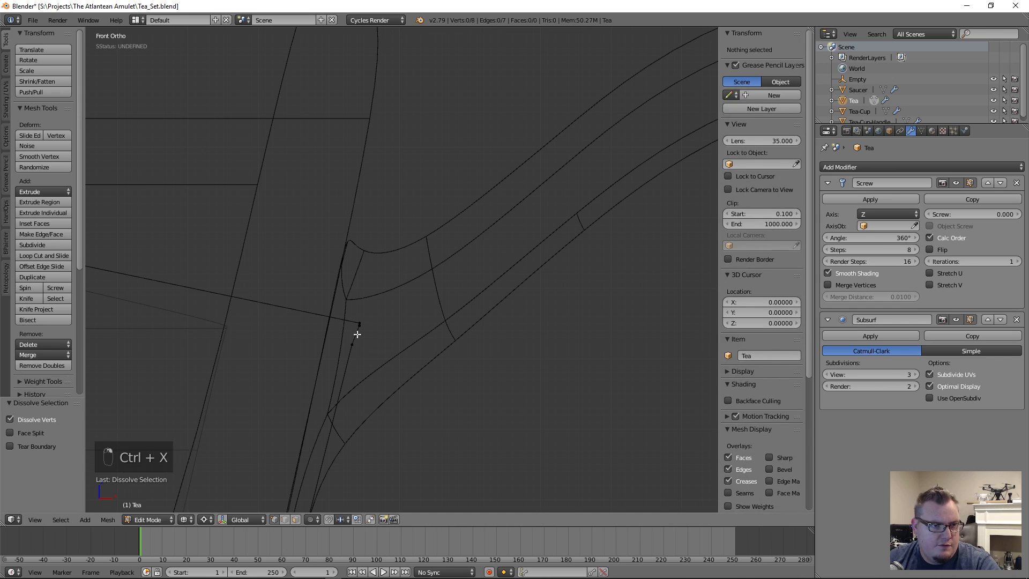
{"action": "key", "text": "b"}
{"action": "left_click_drag", "start_coordinate": [343, 299], "coordinate": [370, 329]}
{"action": "key", "text": "g"}
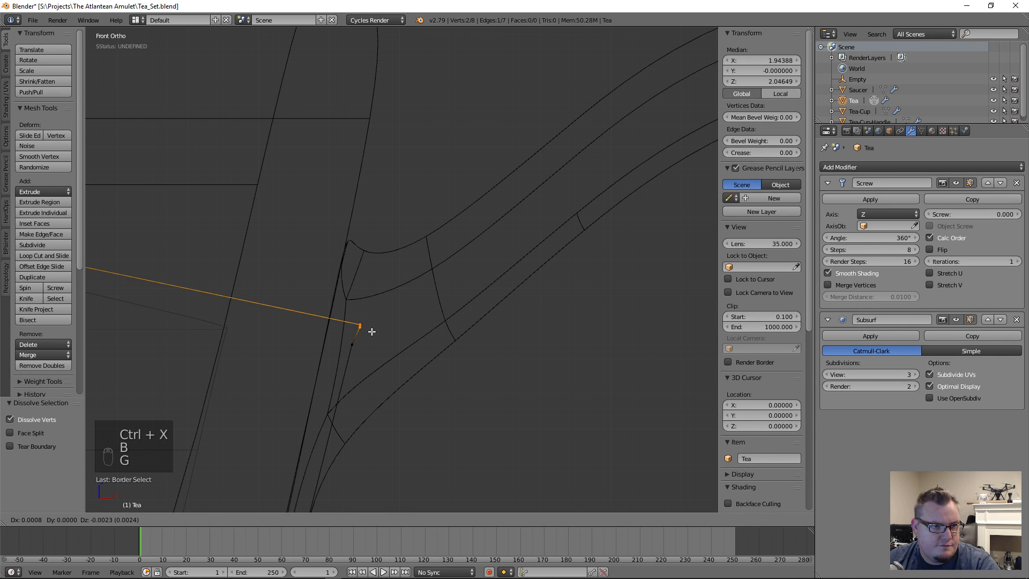
{"action": "left_click", "coordinate": [368, 334]}
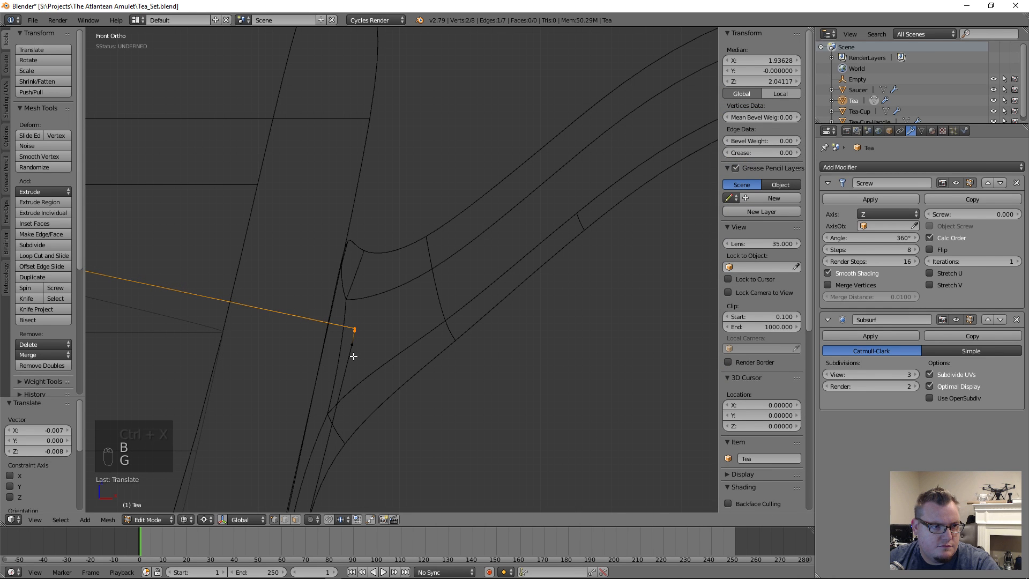
{"action": "right_click", "coordinate": [354, 356]}
{"action": "scroll", "coordinate": [365, 363], "scroll_direction": "down", "scroll_amount": 5}
{"action": "middle_click_drag", "start_coordinate": [388, 397], "coordinate": [542, 216], "text": "shift"}
{"action": "scroll", "coordinate": [525, 261], "scroll_direction": "down", "scroll_amount": 1}
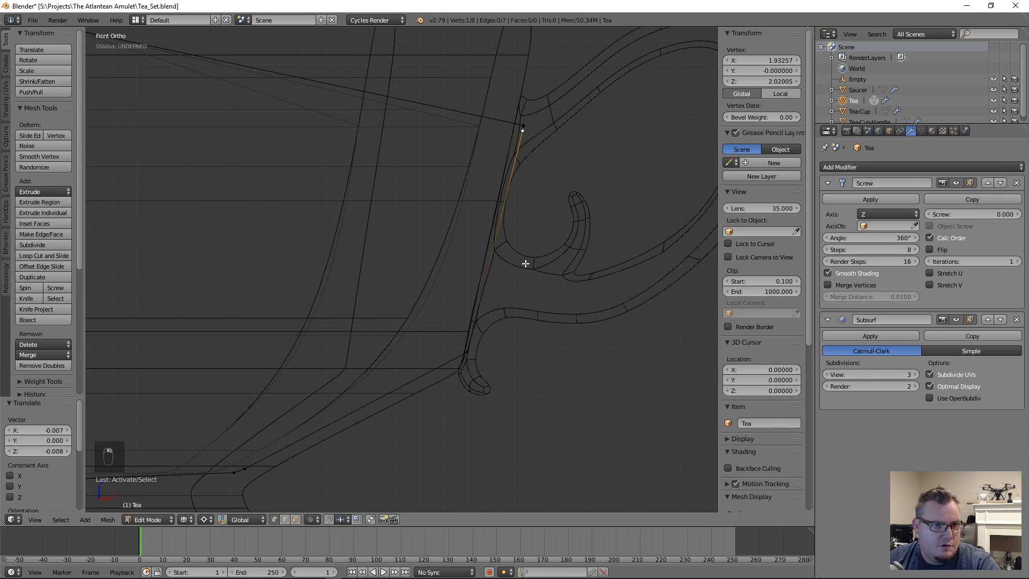
{"action": "key", "text": "g"}
{"action": "left_click", "coordinate": [527, 212]}
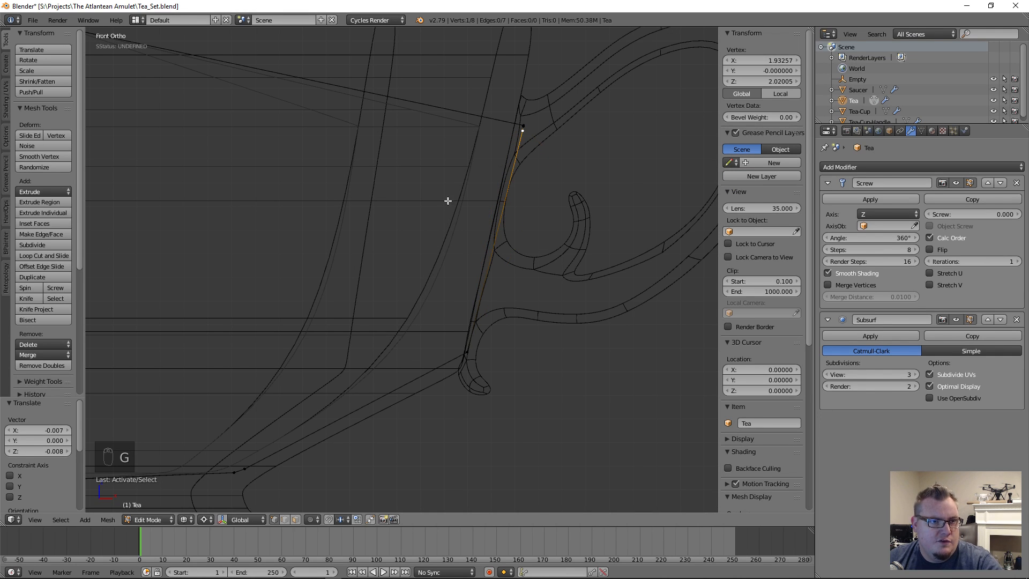
{"action": "scroll", "coordinate": [439, 332], "scroll_direction": "up", "scroll_amount": 4}
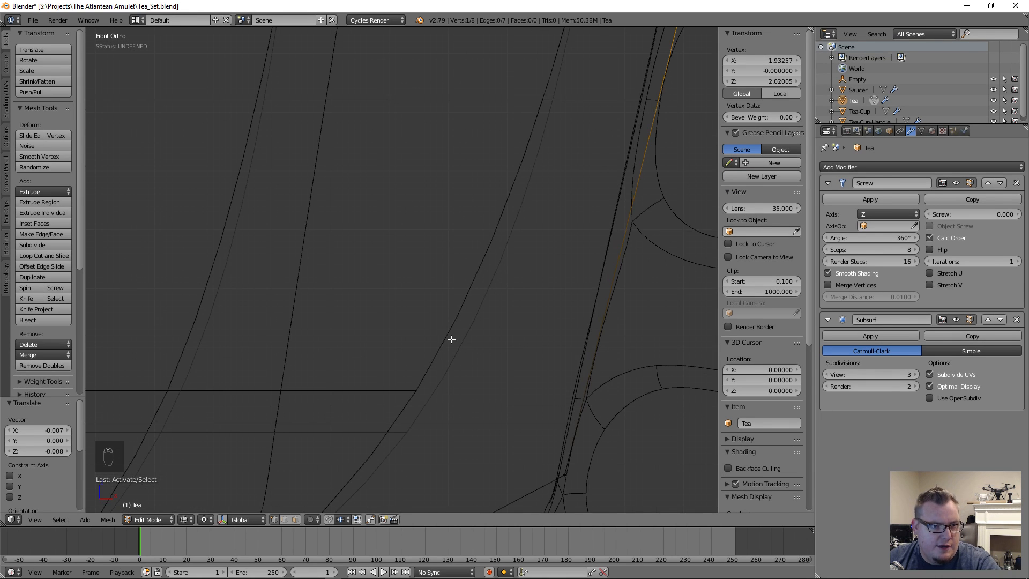
{"action": "scroll", "coordinate": [453, 321], "scroll_direction": "down", "scroll_amount": 5}
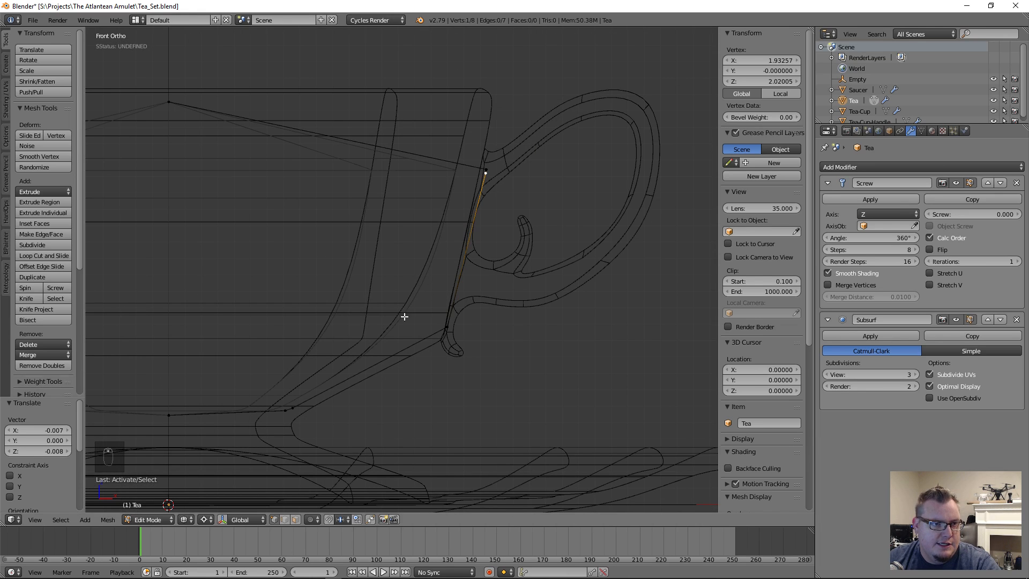
{"action": "scroll", "coordinate": [421, 281], "scroll_direction": "up", "scroll_amount": 4}
{"action": "scroll", "coordinate": [450, 310], "scroll_direction": "down", "scroll_amount": 4}
{"action": "scroll", "coordinate": [510, 311], "scroll_direction": "up", "scroll_amount": 5}
{"action": "scroll", "coordinate": [512, 294], "scroll_direction": "down", "scroll_amount": 3}
Try an extra loop cut midway along the tea's outer wall edge, and undo it.
{"action": "key", "text": "ctrl+r"}
{"action": "left_click", "coordinate": [467, 283]}
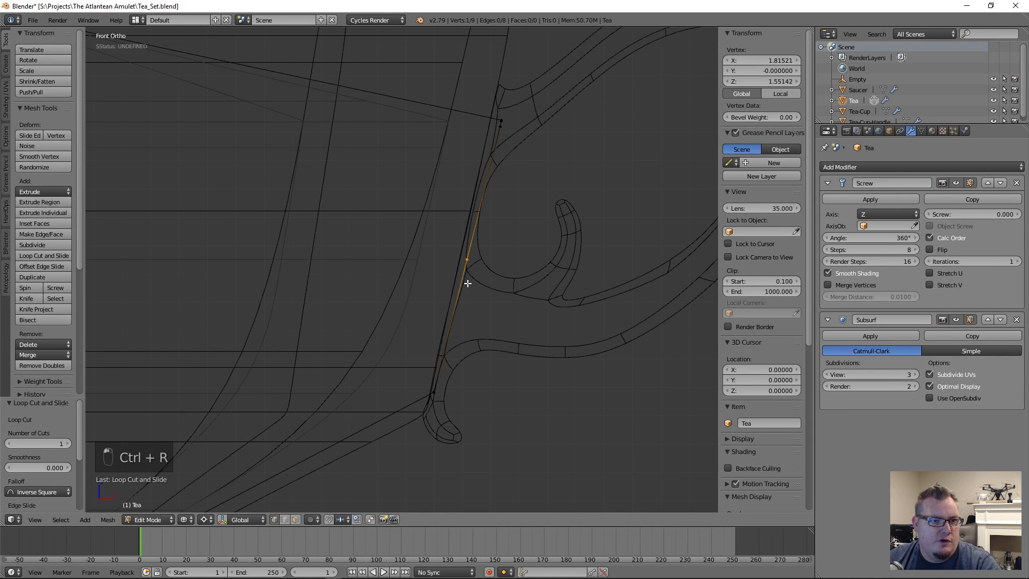
{"action": "key", "text": "g"}
{"action": "left_click", "coordinate": [457, 288]}
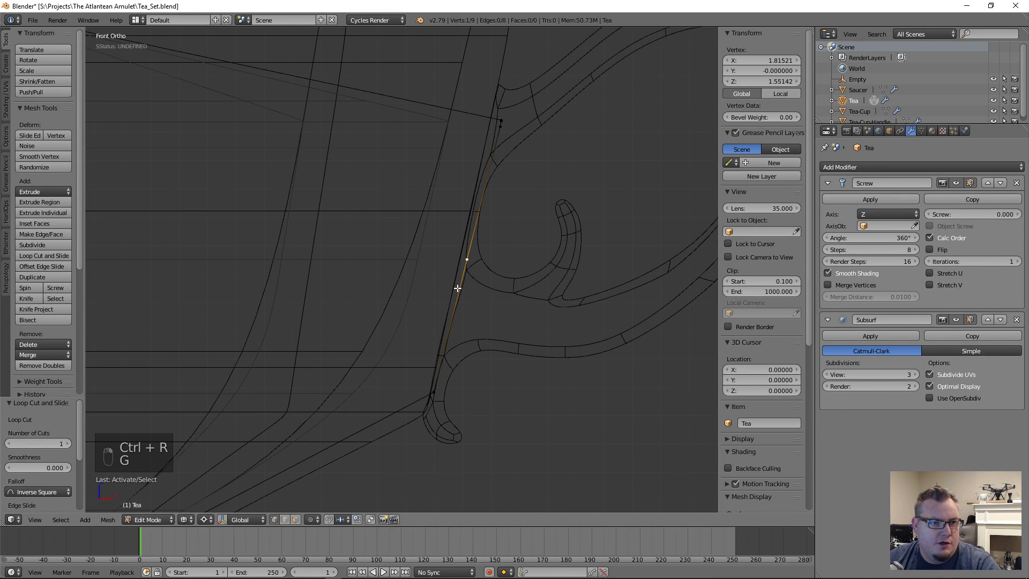
{"action": "key", "text": "ctrl+z"}
{"action": "key", "text": "ctrl+z"}
Move the lower outer corner vertex of the tea by about -0.082 in X and -0.030 in Z, inside the cup wall.
{"action": "scroll", "coordinate": [426, 399], "scroll_direction": "up", "scroll_amount": 3}
{"action": "left_click", "coordinate": [450, 475]}
{"action": "scroll", "coordinate": [445, 455], "scroll_direction": "down", "scroll_amount": 5}
{"action": "key", "text": "g"}
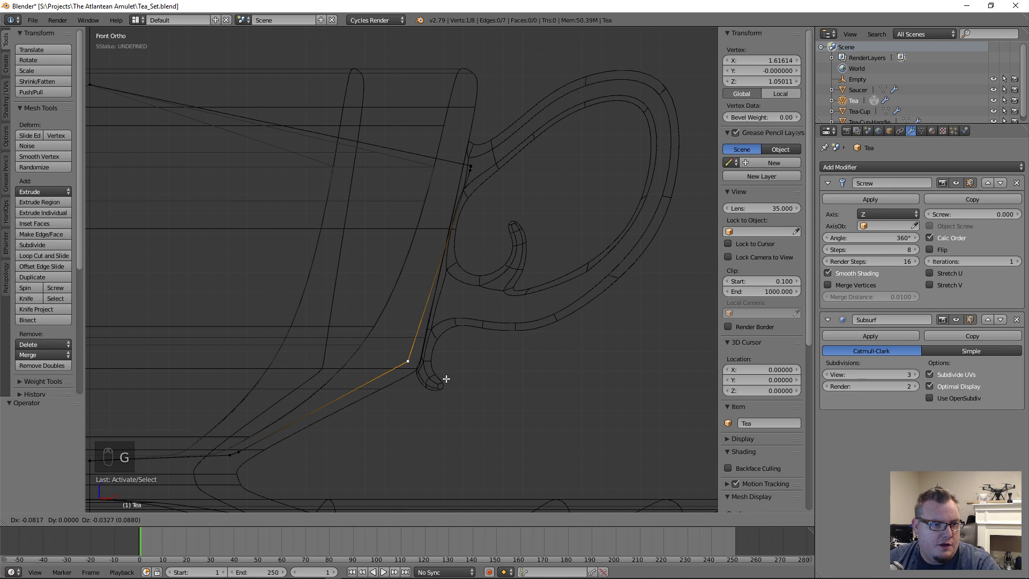
{"action": "left_click", "coordinate": [446, 378]}
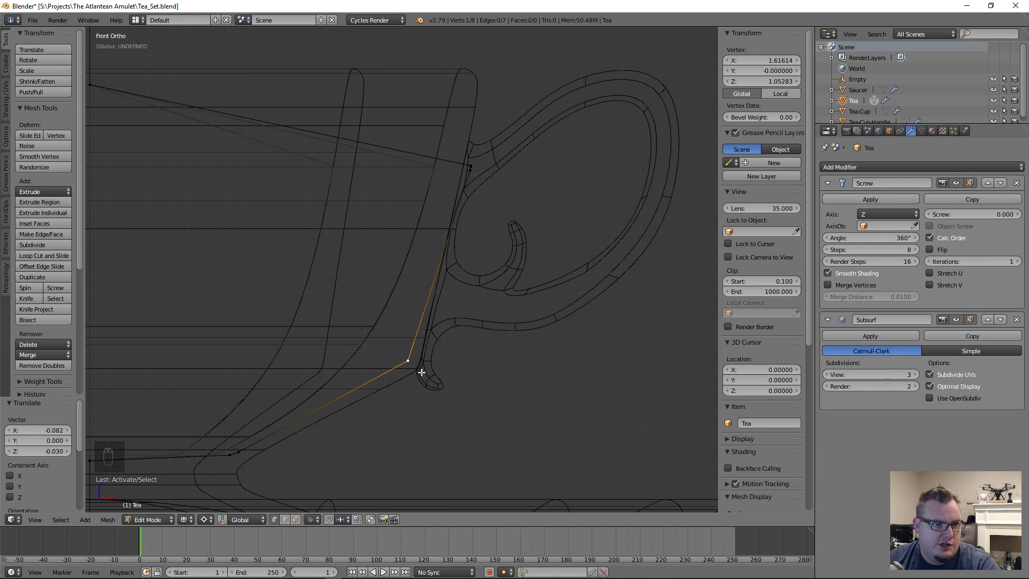
{"action": "scroll", "coordinate": [434, 346], "scroll_direction": "down", "scroll_amount": 5}
{"action": "scroll", "coordinate": [455, 299], "scroll_direction": "up", "scroll_amount": 4}
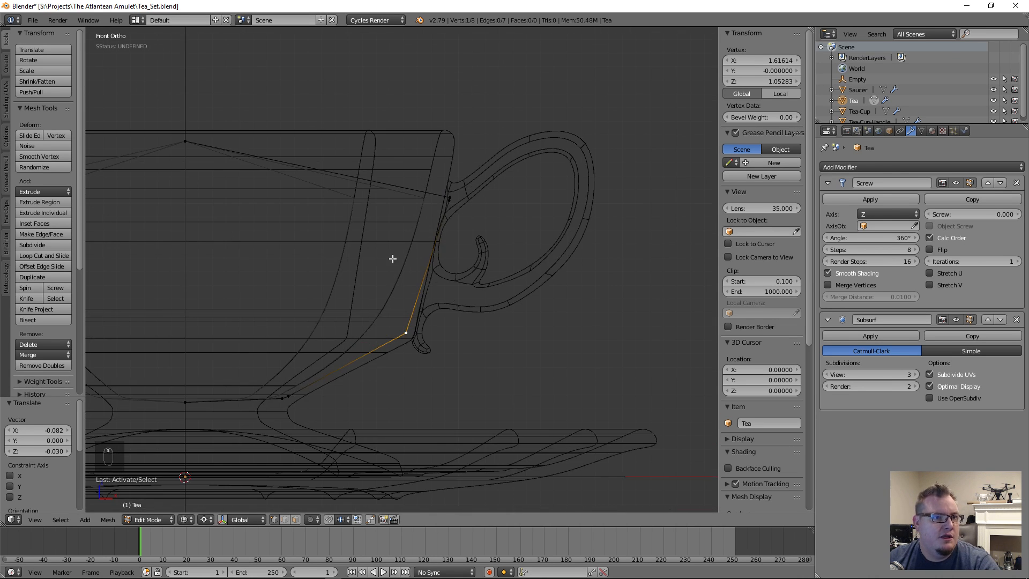
Copy the Z value 2.04293 from the tea's top outer vertex to the top centre vertex to level the surface.
{"action": "right_click", "coordinate": [240, 192]}
{"action": "right_click", "coordinate": [501, 233]}
{"action": "key", "text": "shift+s"}
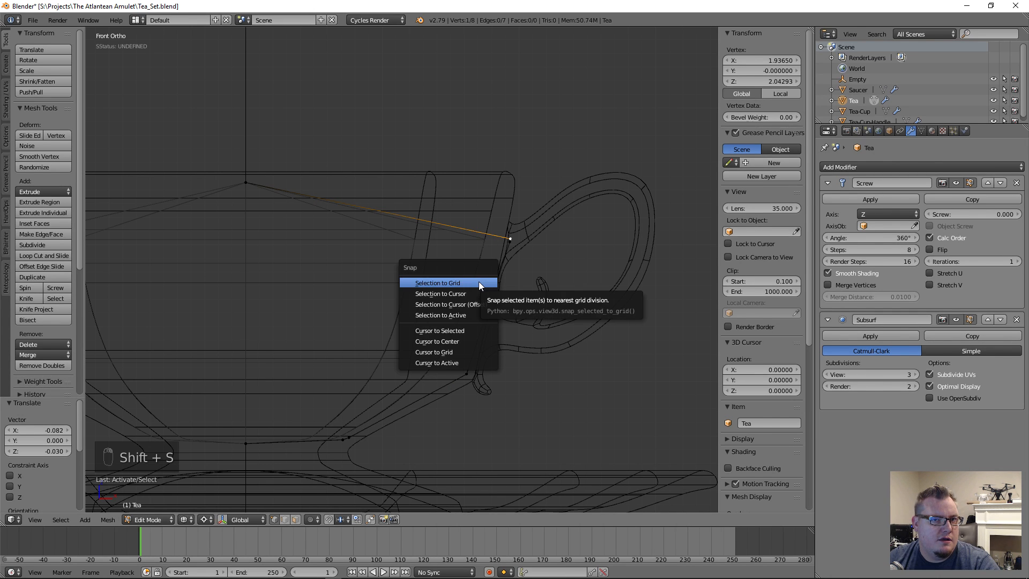
{"action": "key", "text": "ctrl+c"}
{"action": "right_click", "coordinate": [255, 175]}
{"action": "key", "text": "ctrl+v"}
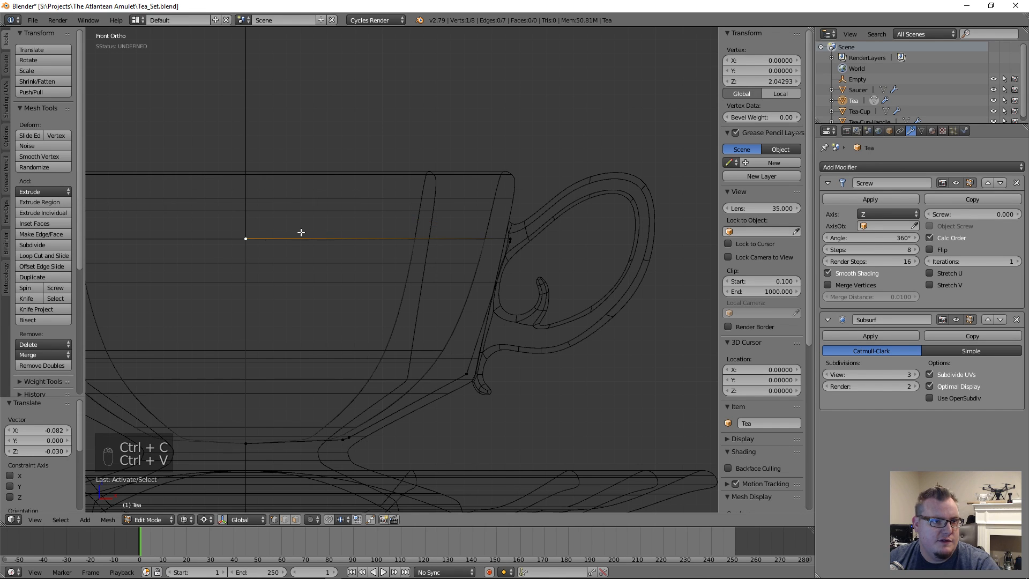
Leave mesh editing and inspect the lowered tea surface inside the cup in solid shading from several angles.
{"action": "scroll", "coordinate": [365, 266], "scroll_direction": "down", "scroll_amount": 3}
{"action": "key", "text": "a"}
{"action": "key", "text": "Tab"}
{"action": "mouse_move", "coordinate": [434, 242]}
{"action": "middle_mouse_down"}
{"action": "mouse_move", "coordinate": [396, 324]}
{"action": "mouse_move", "coordinate": [355, 320]}
{"action": "mouse_move", "coordinate": [315, 285]}
{"action": "mouse_move", "coordinate": [275, 296]}
{"action": "mouse_move", "coordinate": [119, 287]}
{"action": "mouse_move", "coordinate": [237, 307]}
{"action": "mouse_move", "coordinate": [375, 310]}
{"action": "middle_mouse_up"}
{"action": "key", "text": "z"}
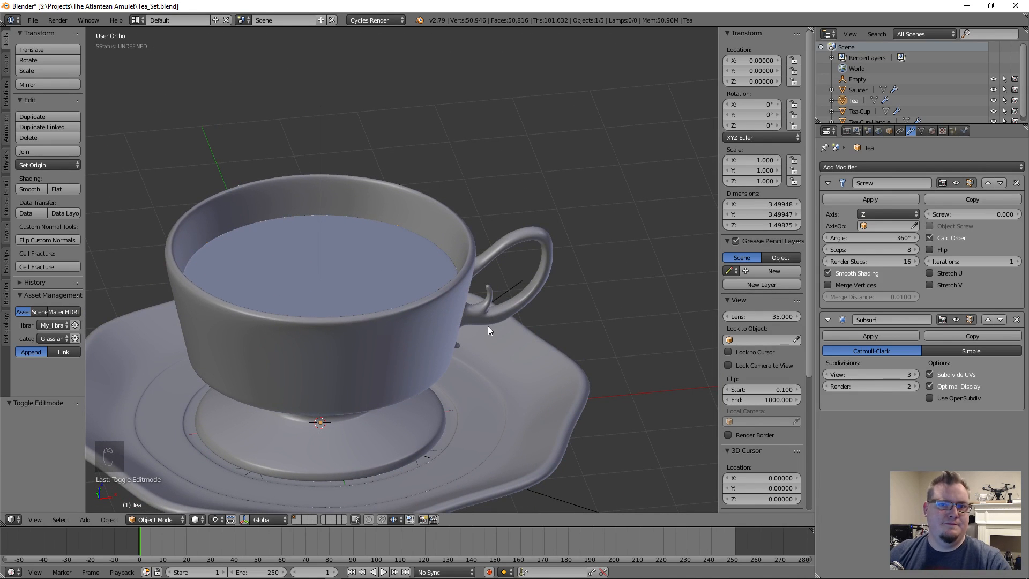
{"action": "scroll", "coordinate": [487, 312], "scroll_direction": "down", "scroll_amount": 4}
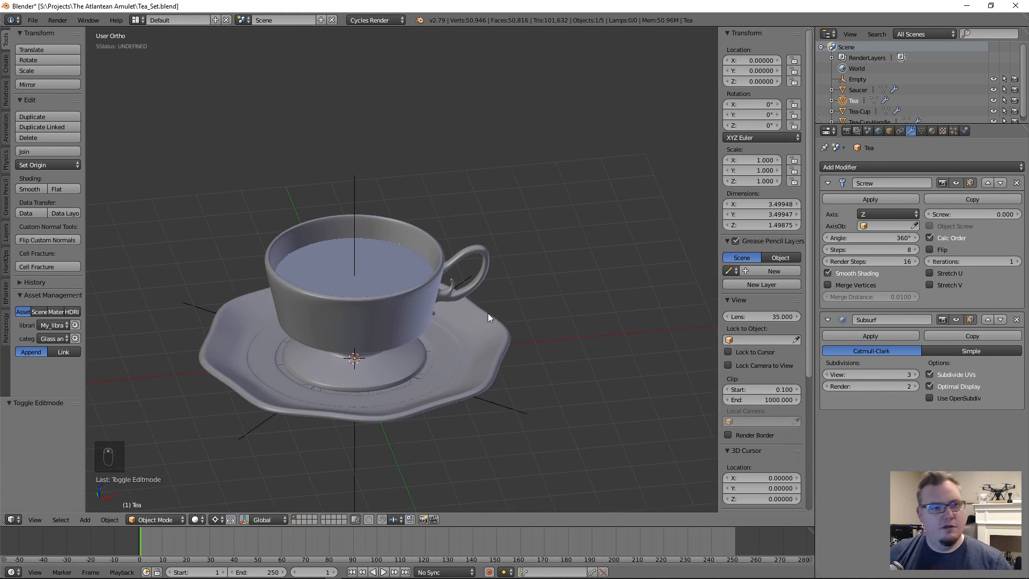
{"action": "scroll", "coordinate": [478, 308], "scroll_direction": "up", "scroll_amount": 4}
{"action": "middle_click_drag", "start_coordinate": [477, 309], "coordinate": [428, 377]}
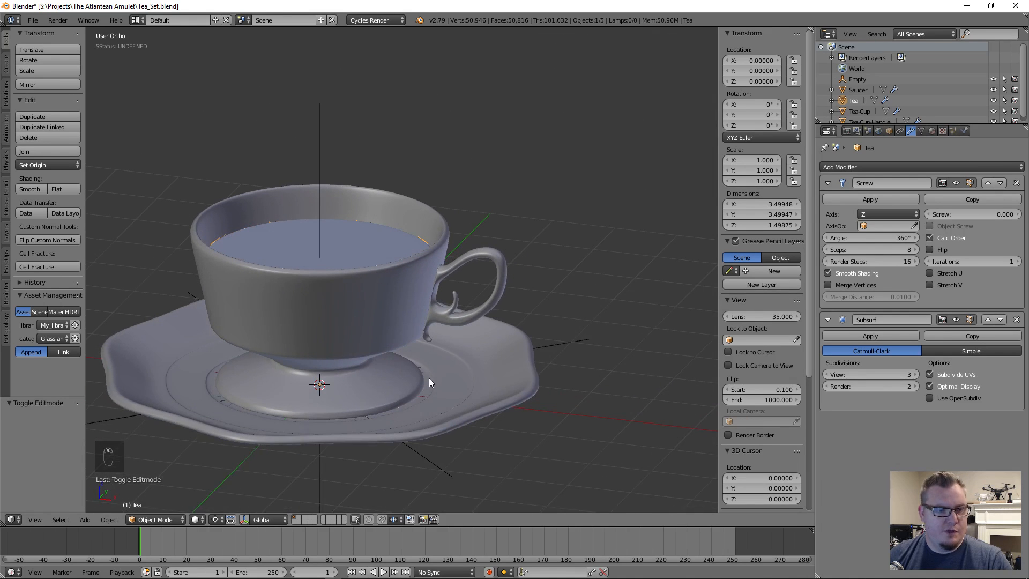
Create a new material for the tea object and name it Tea.
{"action": "left_click", "coordinate": [931, 132]}
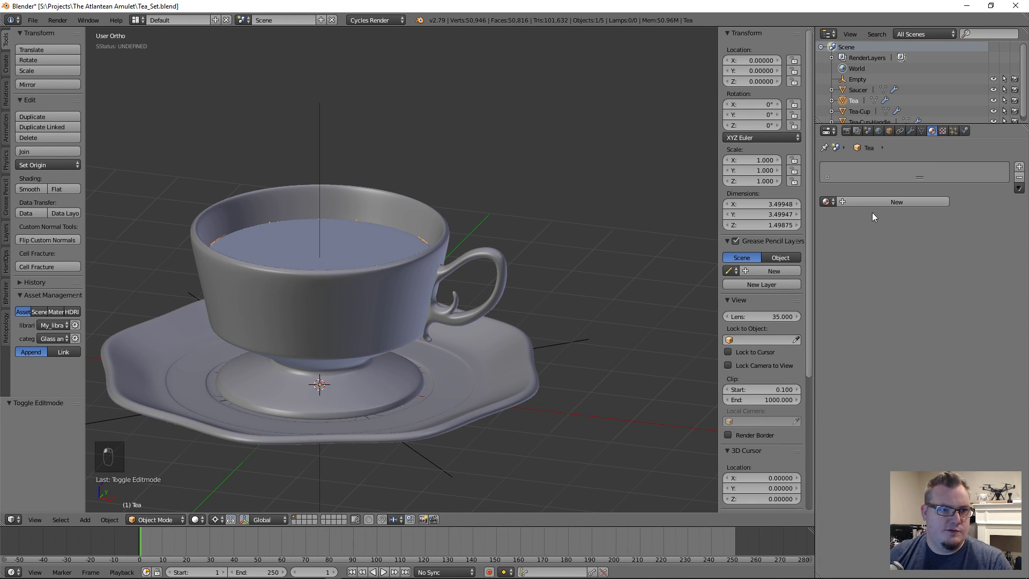
{"action": "left_click", "coordinate": [892, 201]}
{"action": "left_click", "coordinate": [872, 201]}
{"action": "type", "text": "Tea"}
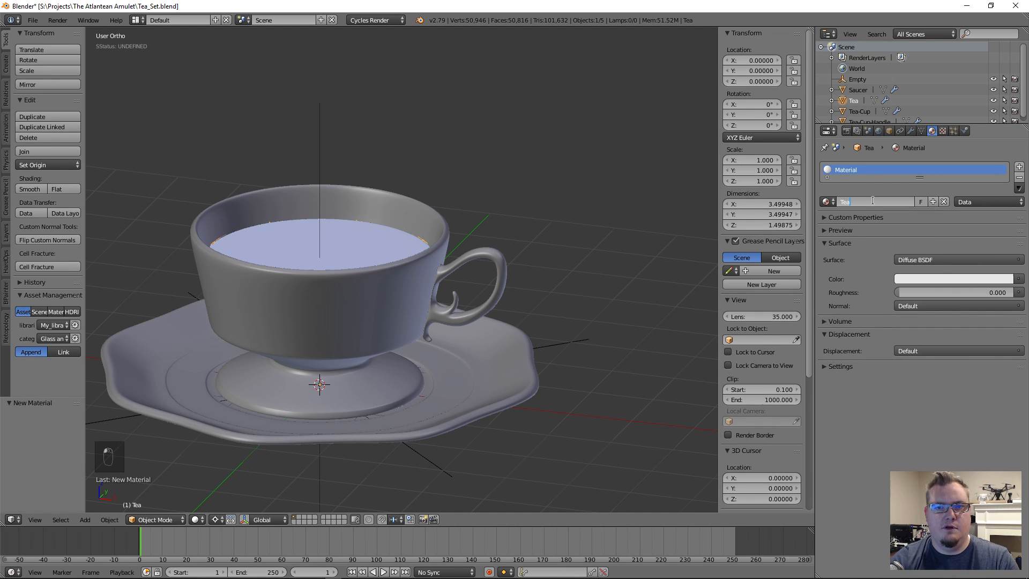
{"action": "key", "text": "Return"}
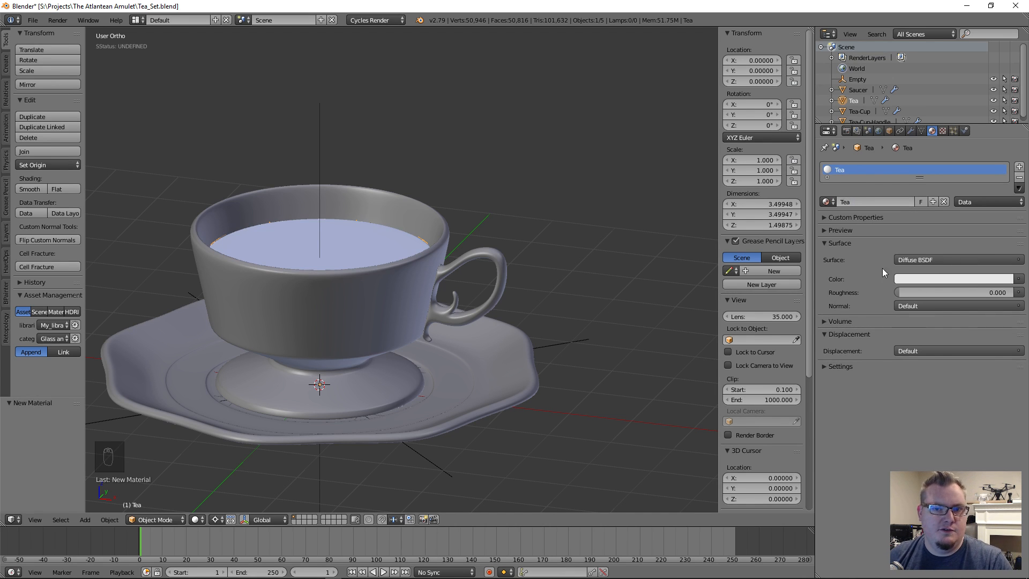
Set the Tea material's viewport colour to orange-brown with R 0.800, G 0.214 and B 0.051.
{"action": "left_click", "coordinate": [839, 369]}
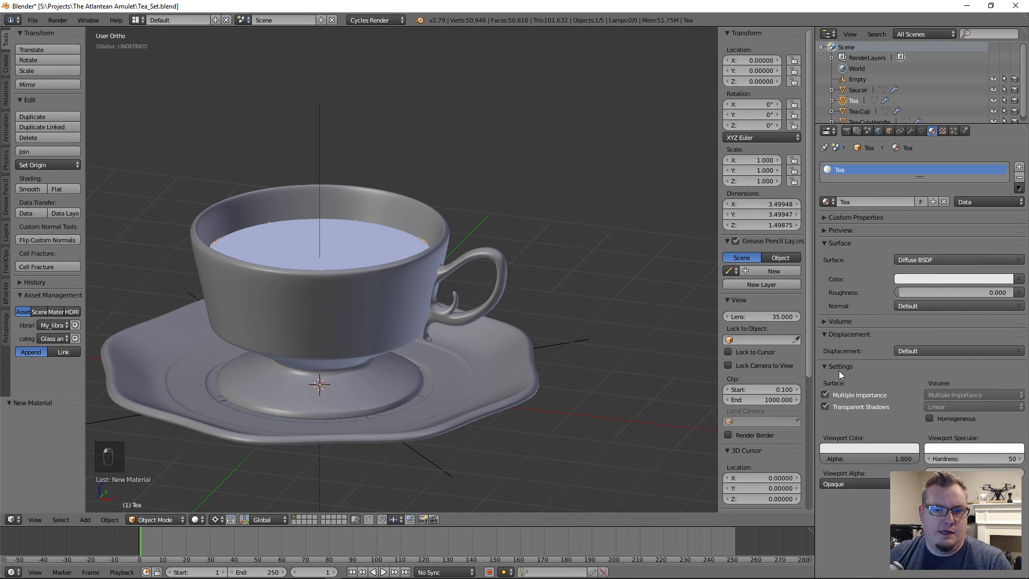
{"action": "left_click", "coordinate": [856, 447]}
{"action": "left_click_drag", "start_coordinate": [859, 355], "coordinate": [857, 367]}
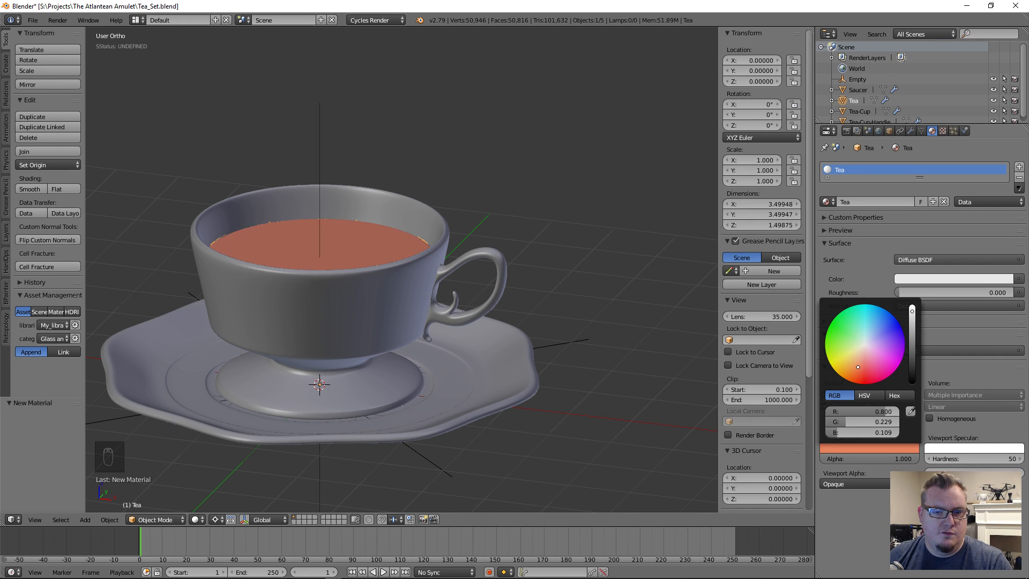
{"action": "left_click", "coordinate": [858, 371]}
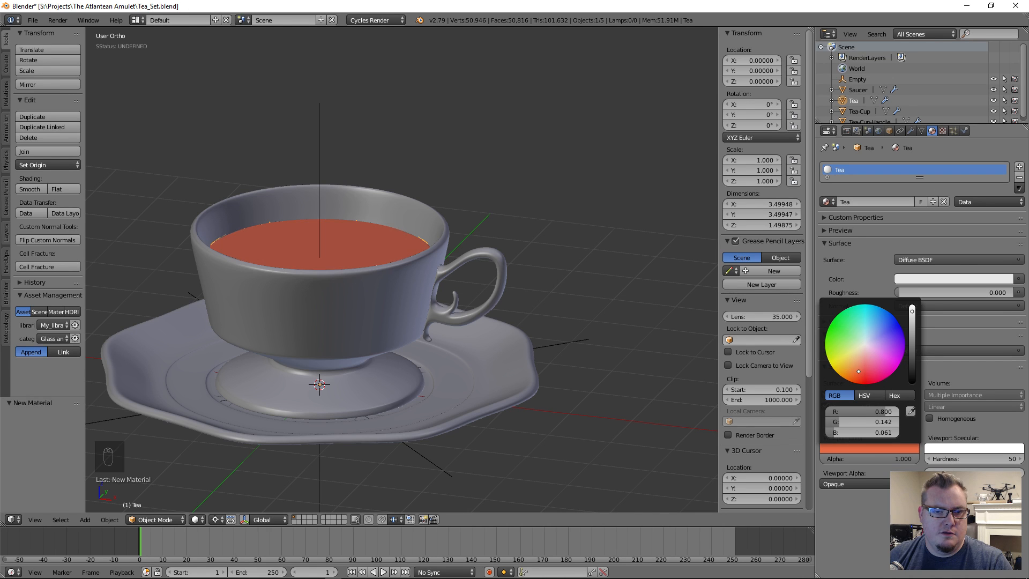
{"action": "left_click_drag", "start_coordinate": [859, 370], "coordinate": [853, 371]}
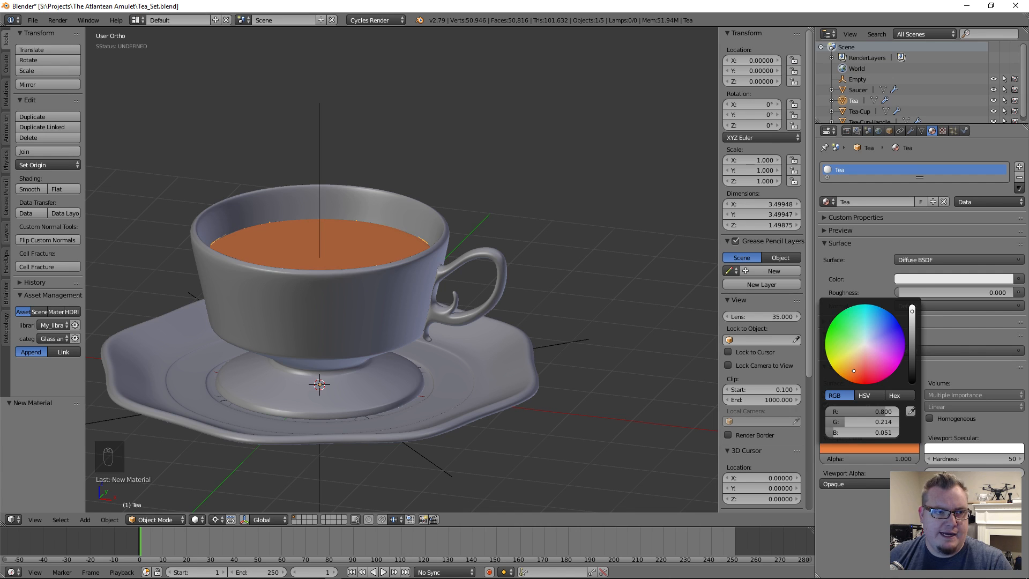
Create a new material for the tea cup object and name it China.
{"action": "right_click", "coordinate": [376, 285]}
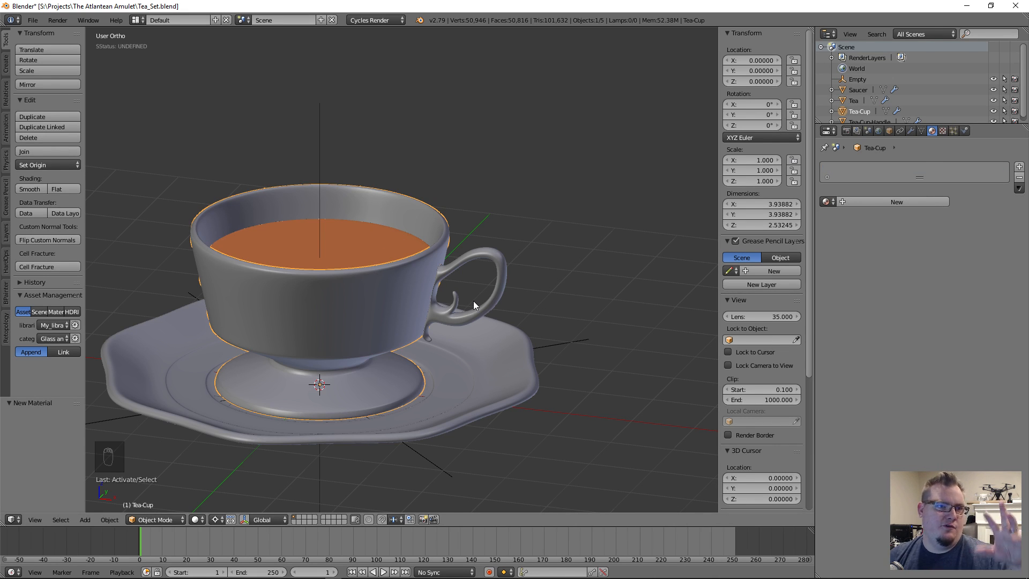
{"action": "left_click", "coordinate": [869, 203]}
{"action": "double_click", "coordinate": [869, 203]}
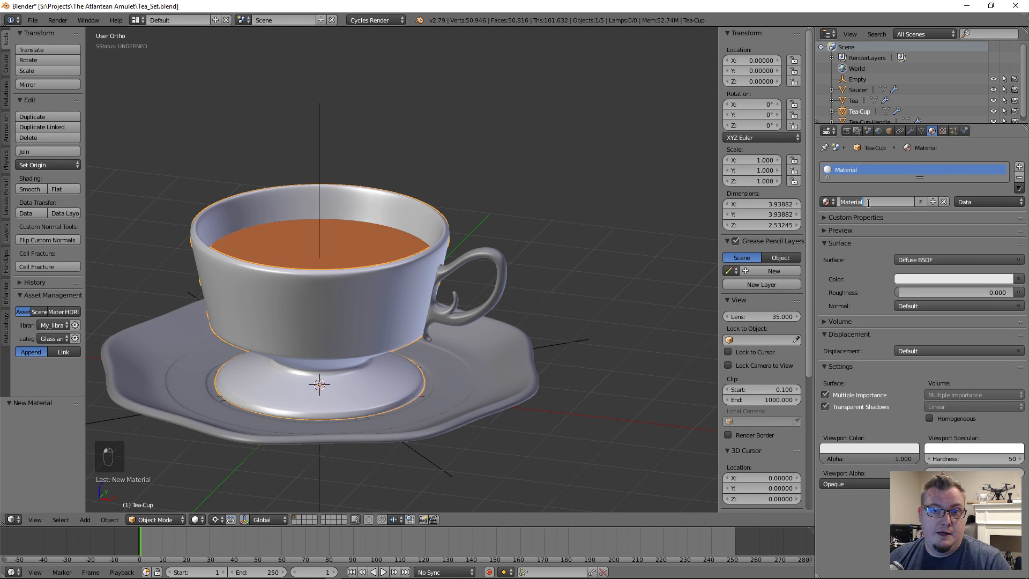
{"action": "type", "text": "Tea-Cup"}
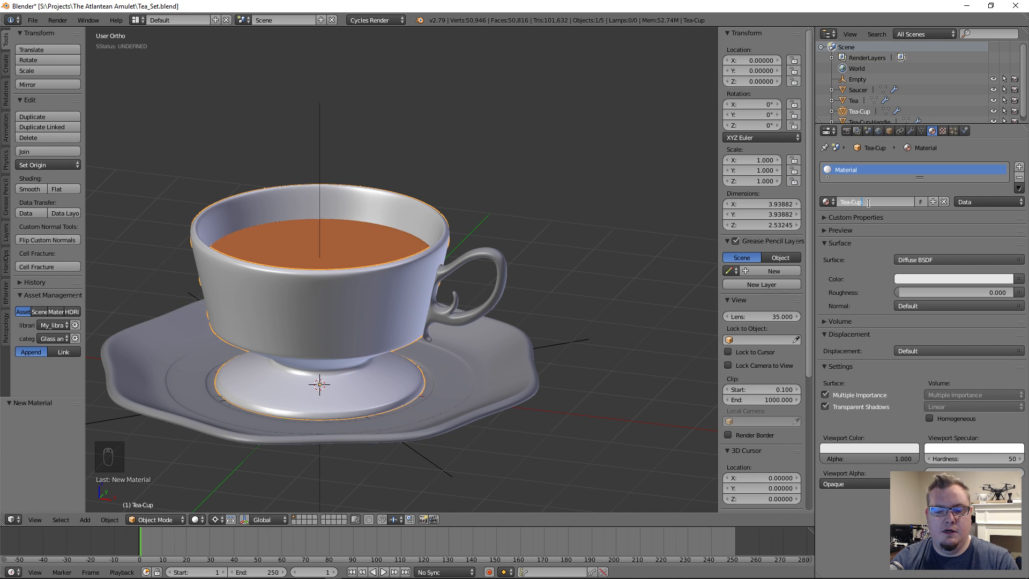
{"action": "key", "text": "shift+Home"}
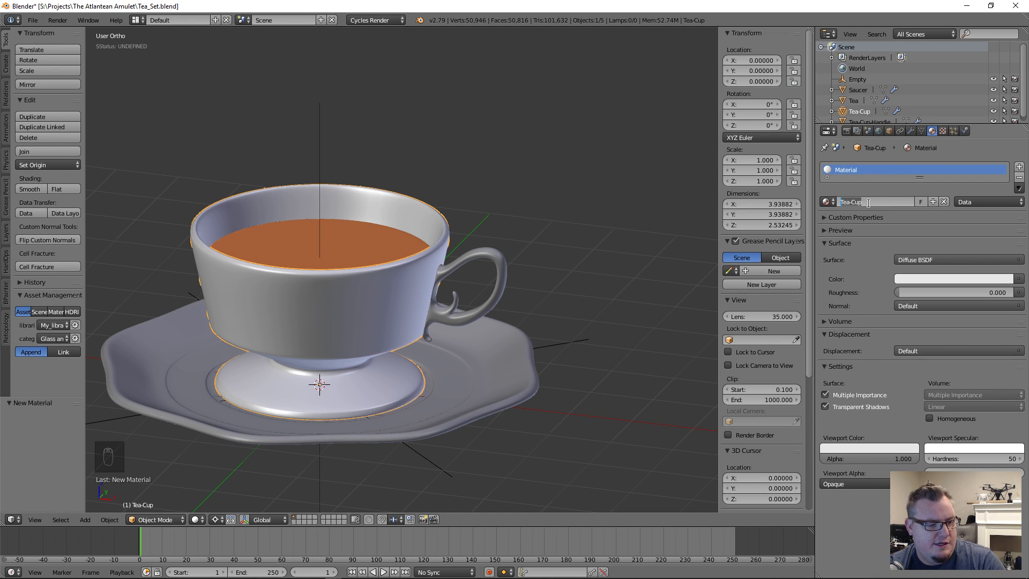
{"action": "type", "text": "China"}
{"action": "key", "text": "Return"}
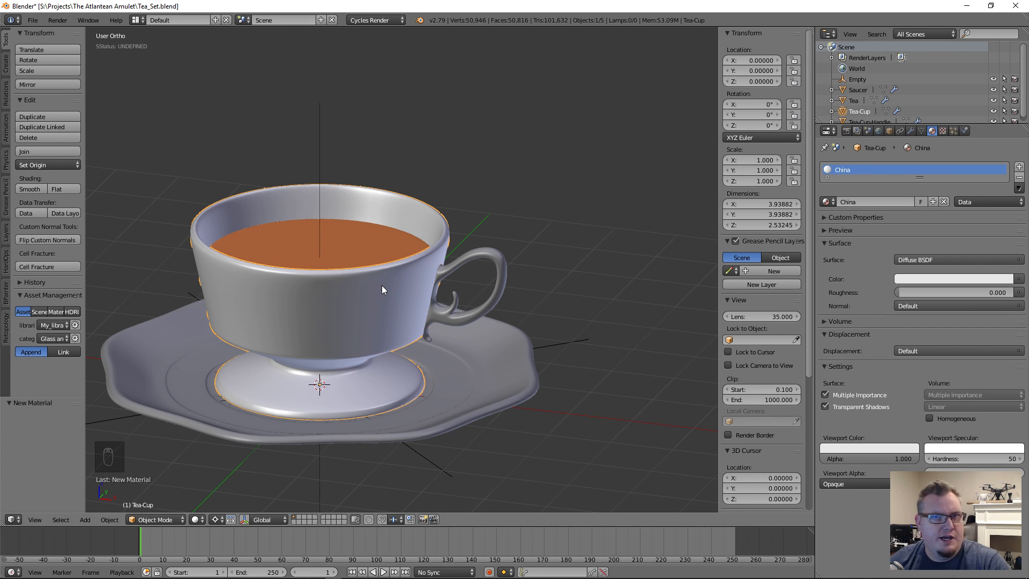
Assign the existing China material to the cup handle.
{"action": "right_click", "coordinate": [471, 258]}
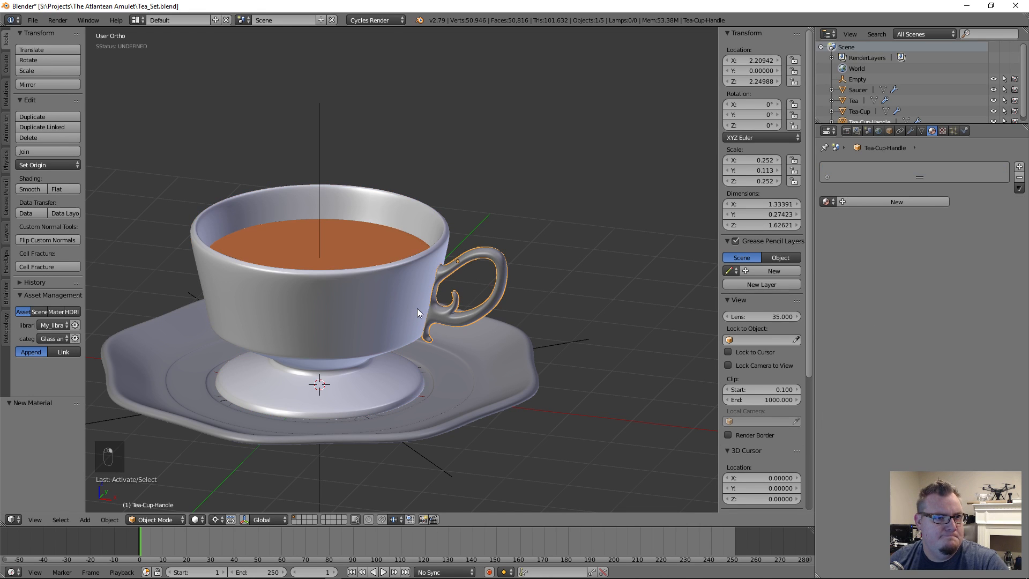
{"action": "right_click", "coordinate": [443, 244]}
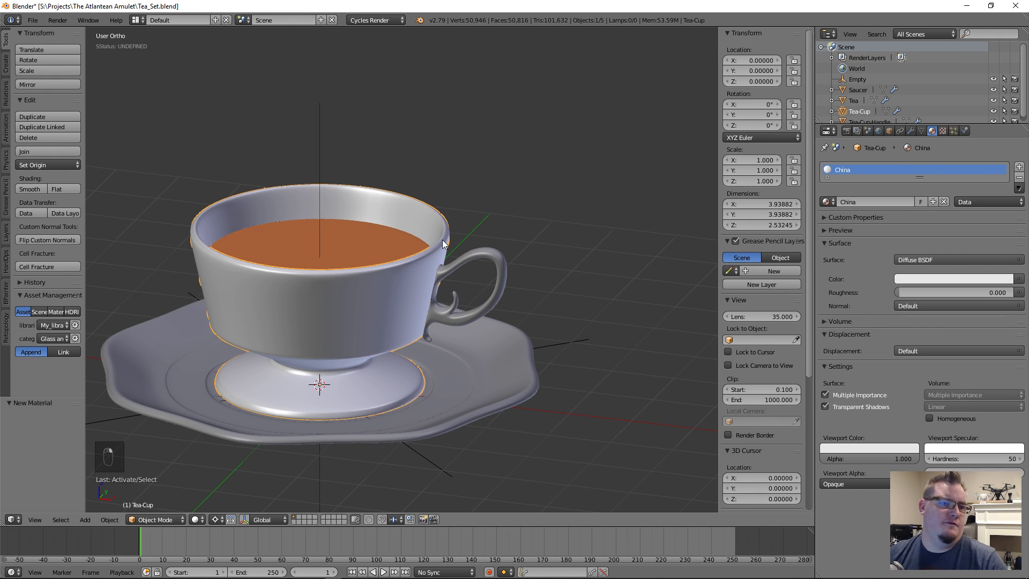
{"action": "right_click", "coordinate": [468, 258]}
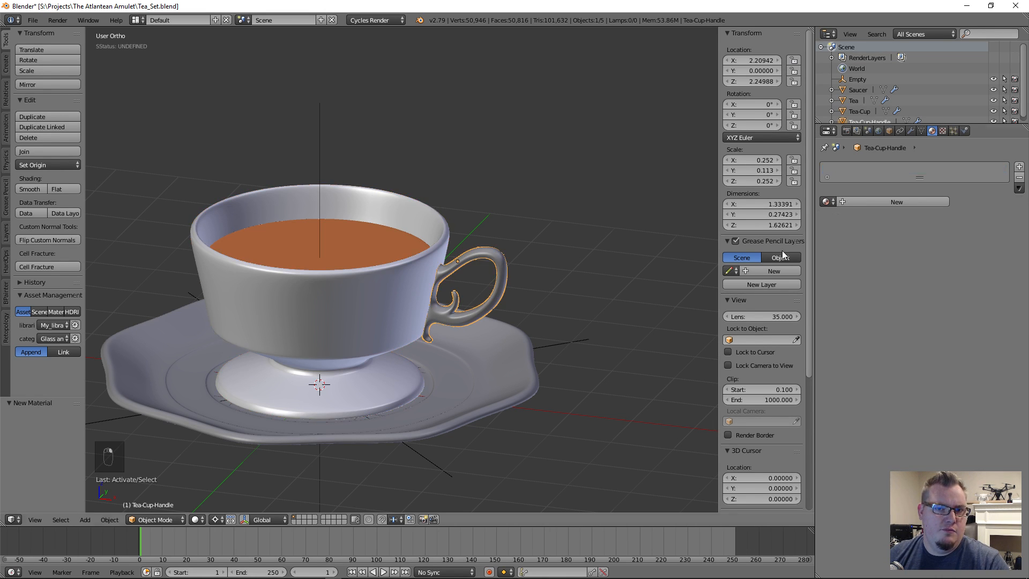
{"action": "left_click", "coordinate": [826, 202]}
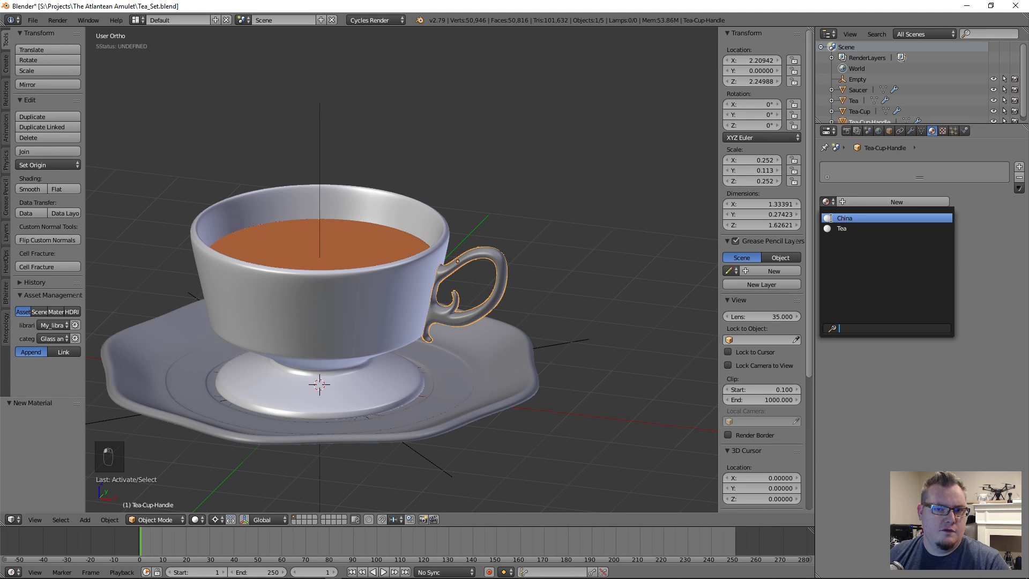
{"action": "left_click", "coordinate": [830, 218]}
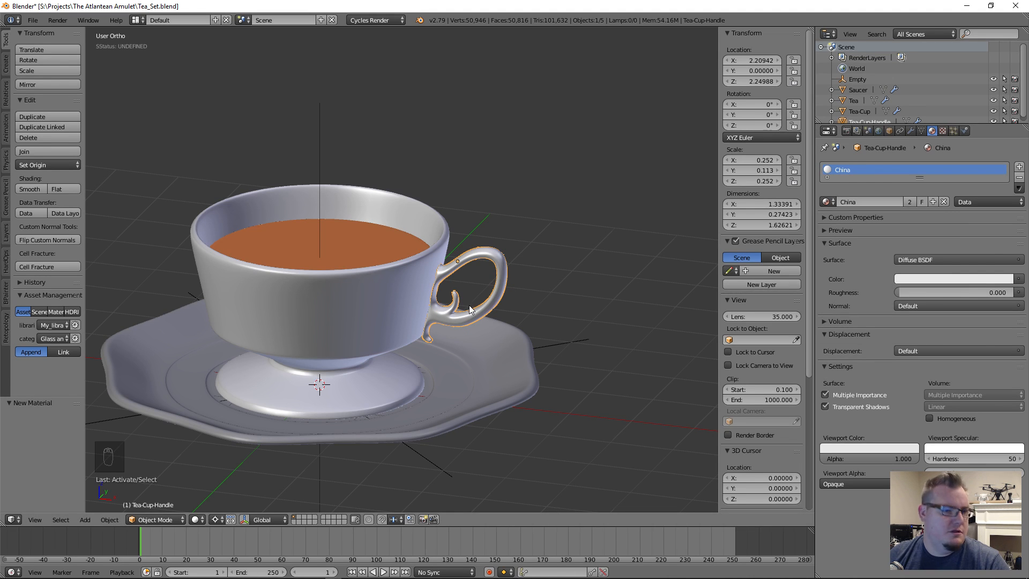
Assign the existing China material to the saucer.
{"action": "right_click", "coordinate": [461, 376]}
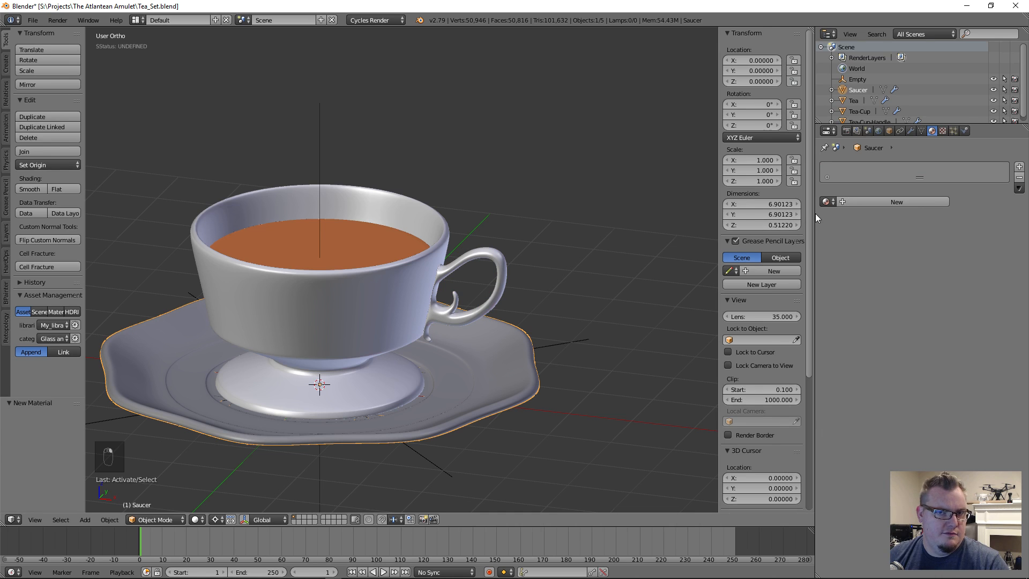
{"action": "left_click", "coordinate": [825, 202]}
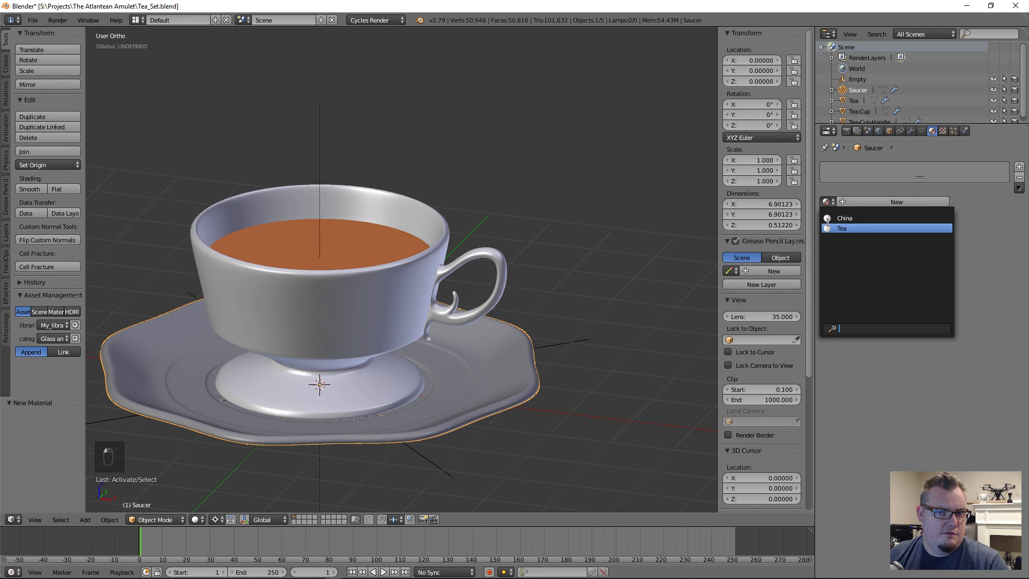
{"action": "left_click", "coordinate": [827, 218]}
Change the China material's viewport colour to a light blue.
{"action": "scroll", "coordinate": [348, 358], "scroll_direction": "down", "scroll_amount": 1}
{"action": "scroll", "coordinate": [348, 357], "scroll_direction": "down", "scroll_amount": 1}
{"action": "scroll", "coordinate": [761, 396], "scroll_direction": "down", "scroll_amount": 1}
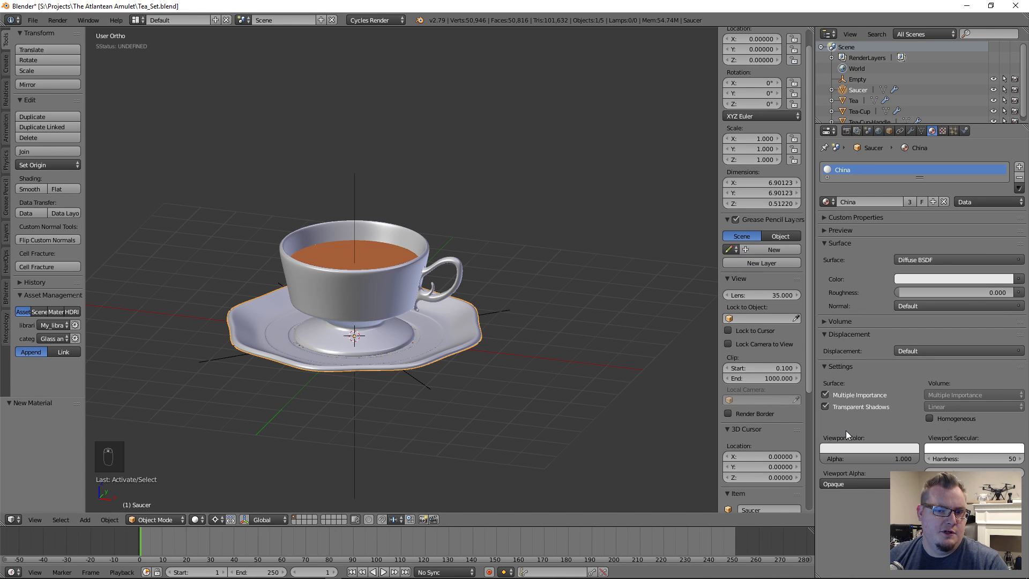
{"action": "left_click", "coordinate": [863, 484]}
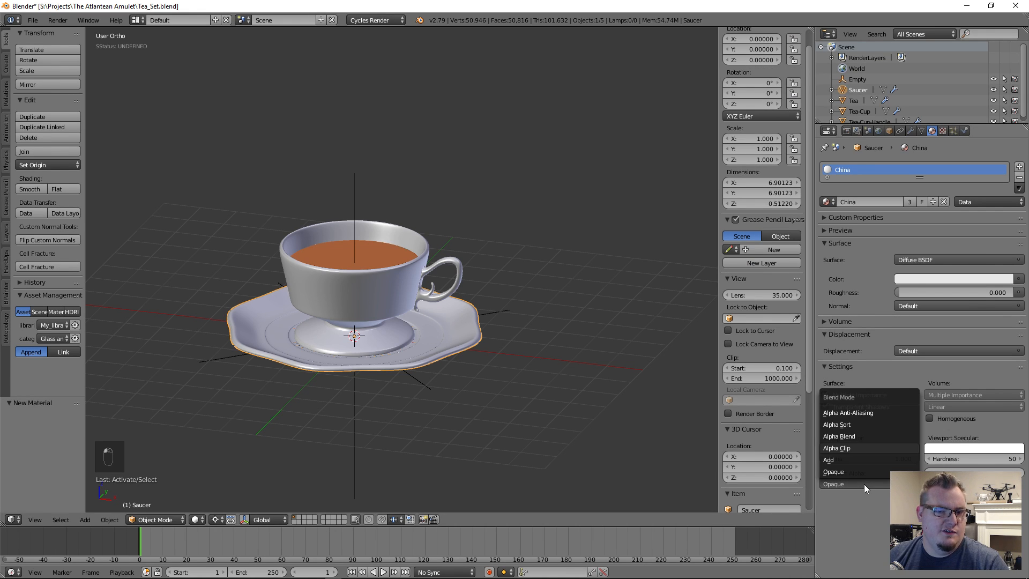
{"action": "left_click", "coordinate": [866, 445]}
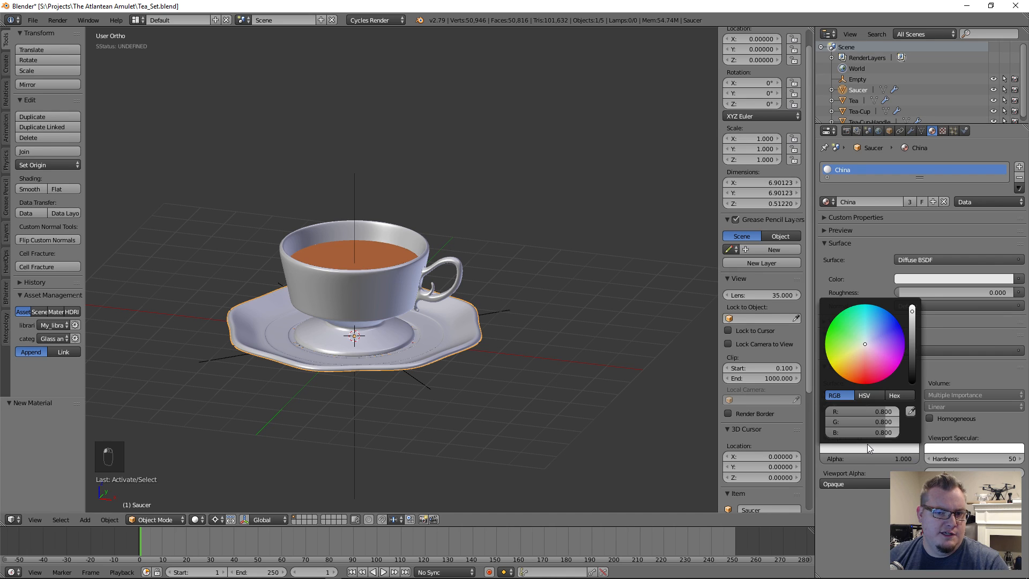
{"action": "left_click", "coordinate": [865, 343]}
{"action": "left_click_drag", "start_coordinate": [864, 343], "coordinate": [870, 335]}
Deselect all objects and save the tea set file over the existing Tea_Set.blend.
{"action": "middle_click_drag", "start_coordinate": [478, 385], "coordinate": [387, 342]}
{"action": "scroll", "coordinate": [380, 339], "scroll_direction": "up", "scroll_amount": 5}
{"action": "scroll", "coordinate": [375, 345], "scroll_direction": "down", "scroll_amount": 2}
{"action": "key", "text": "a"}
{"action": "scroll", "coordinate": [377, 346], "scroll_direction": "down", "scroll_amount": 3}
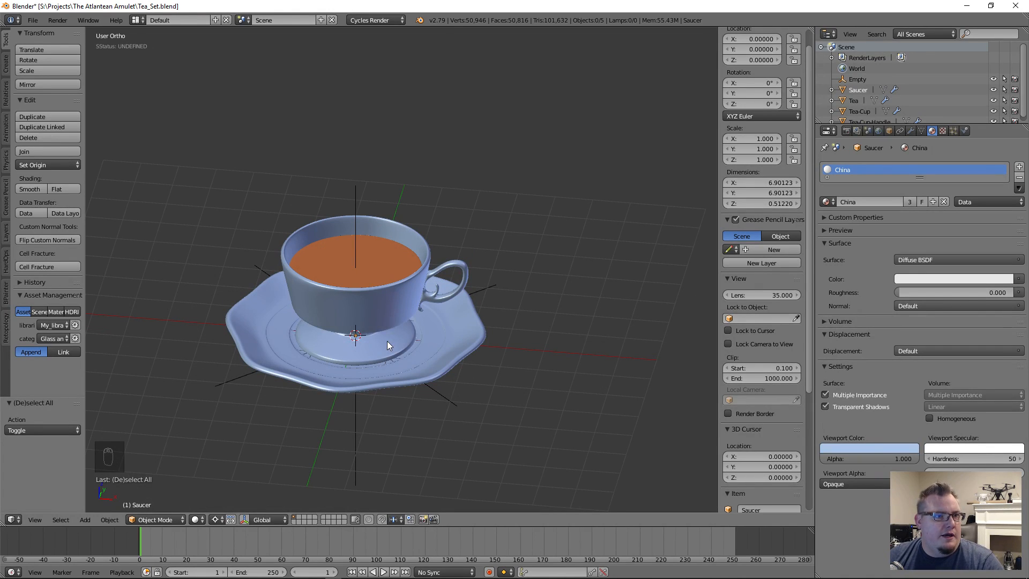
{"action": "key", "text": "ctrl+w"}
{"action": "left_click", "coordinate": [388, 341]}
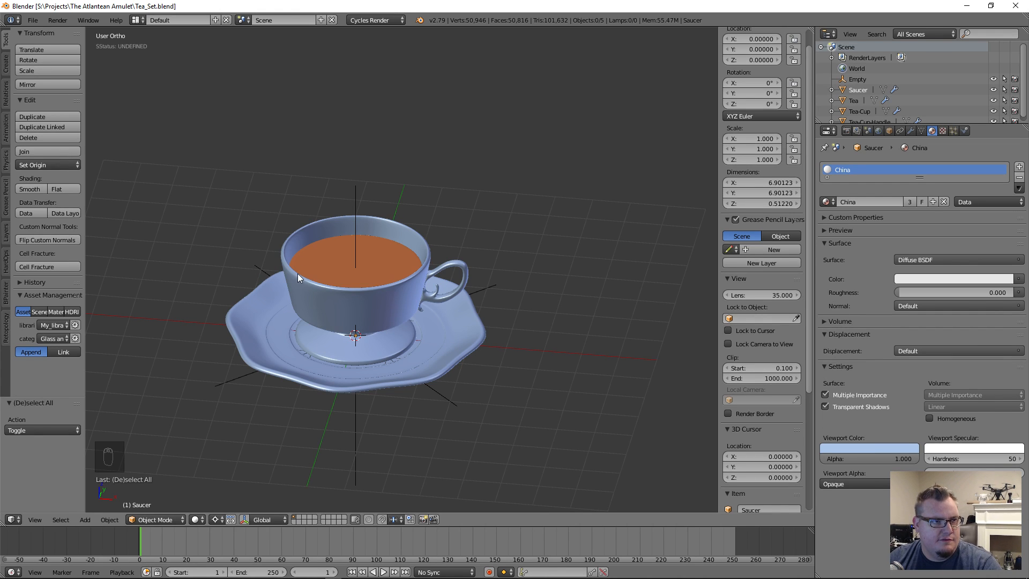
{"action": "right_click", "coordinate": [394, 313]}
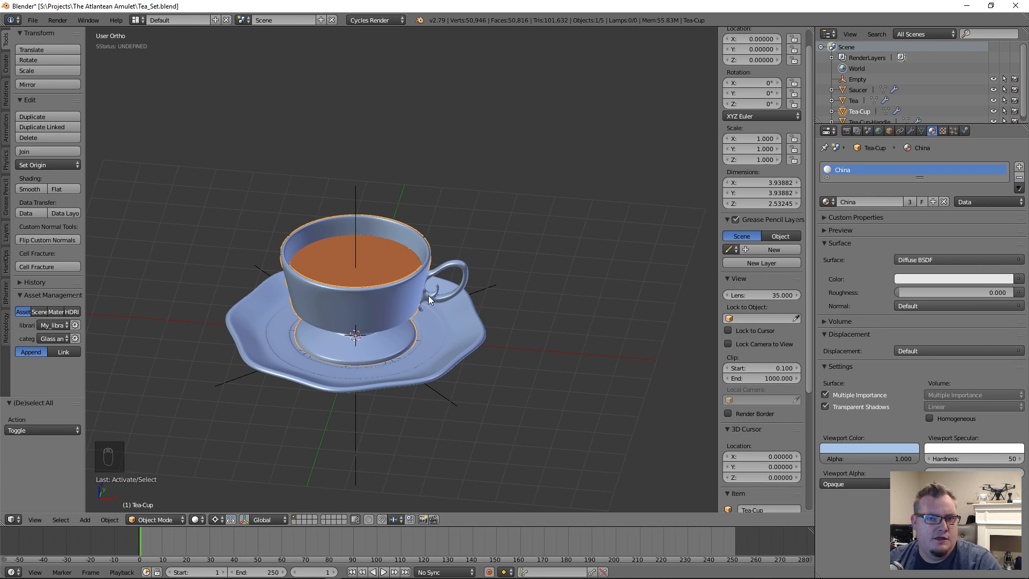
{"action": "right_click", "coordinate": [378, 272]}
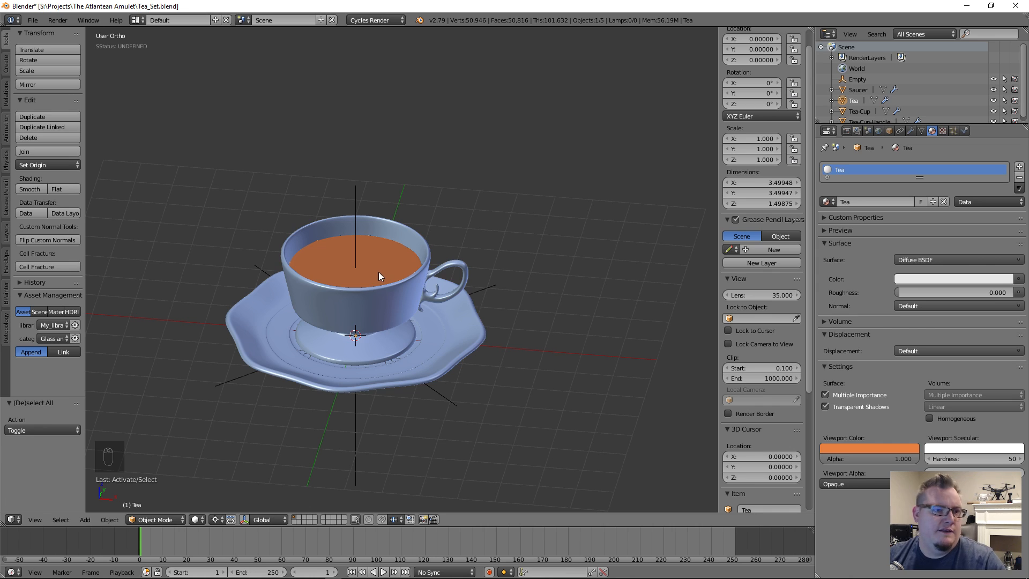
{"action": "right_click", "coordinate": [379, 299]}
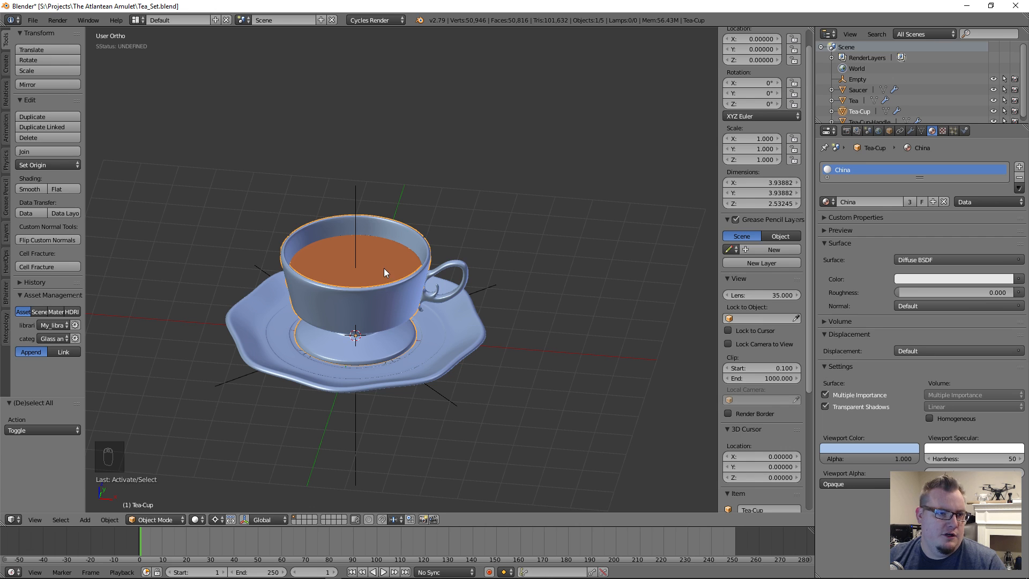
Hide the tea, cup, handle and saucer one by one, and reveal them all to get the four parts selected together.
{"action": "right_click", "coordinate": [384, 272]}
{"action": "key", "text": "h"}
{"action": "right_click", "coordinate": [396, 321]}
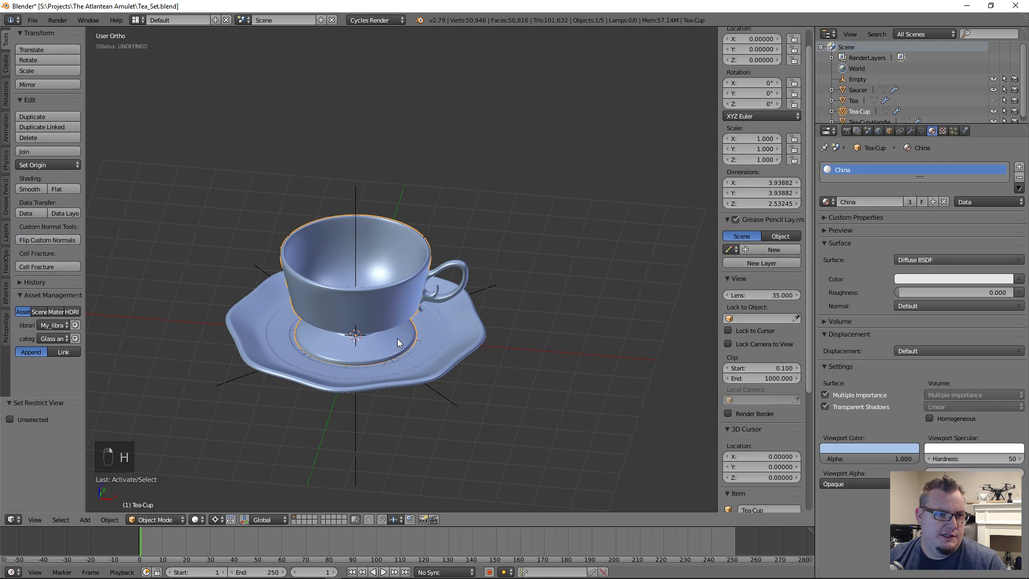
{"action": "key", "text": "h"}
{"action": "right_click", "coordinate": [420, 306]}
{"action": "key", "text": "h"}
{"action": "right_click", "coordinate": [411, 366]}
{"action": "key", "text": "h"}
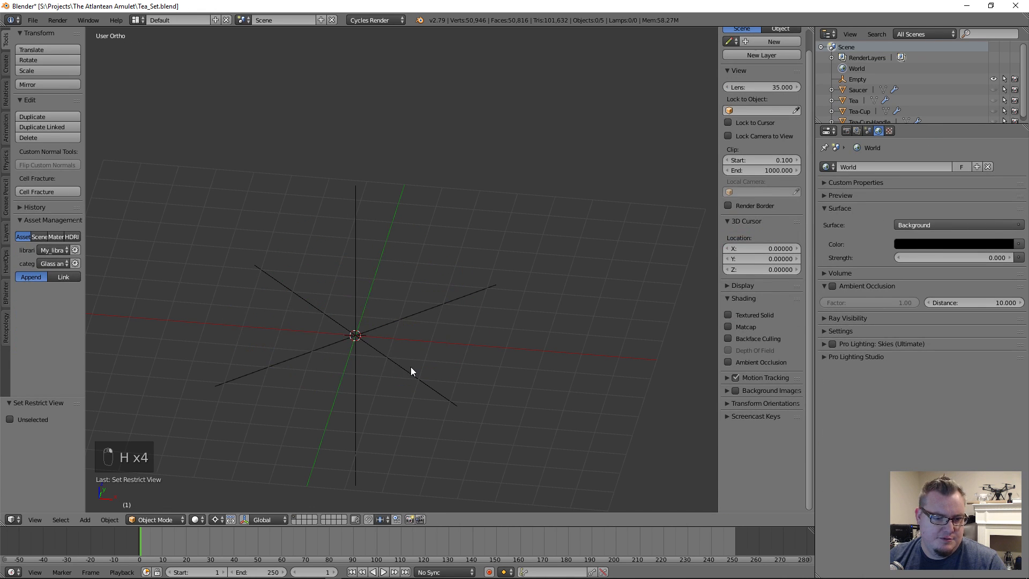
{"action": "key", "text": "alt+h"}
Create a new group from the four selected tea set parts and name it Tea-Set.
{"action": "key", "text": "ctrl+g"}
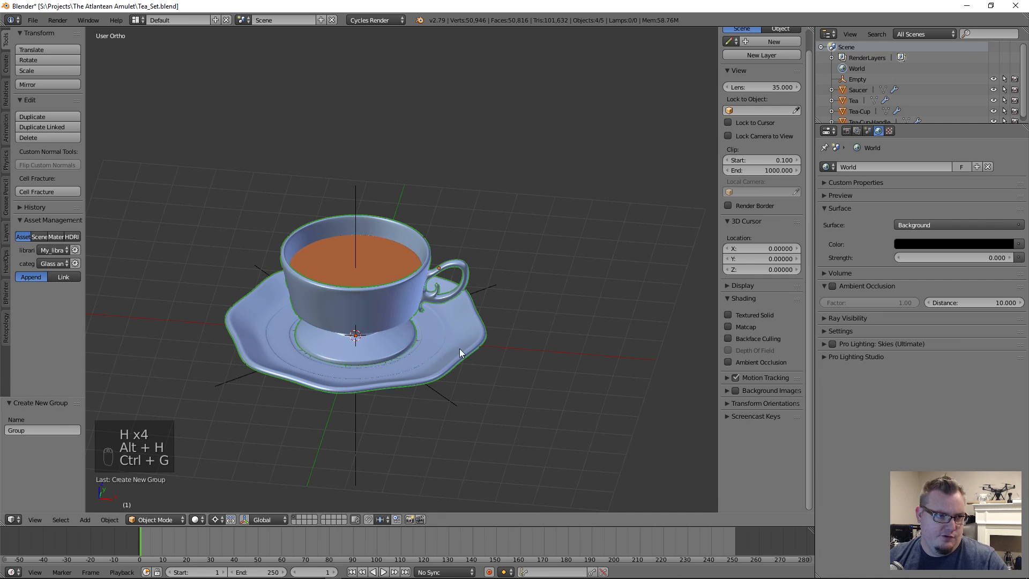
{"action": "left_click", "coordinate": [32, 429]}
{"action": "type", "text": "Tea-"}
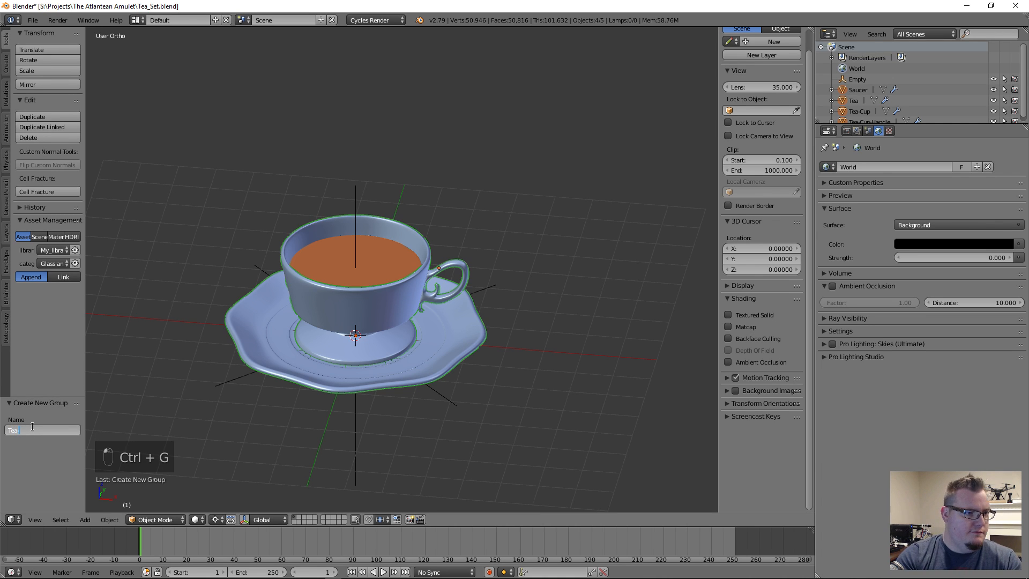
{"action": "type", "text": "Set"}
{"action": "key", "text": "Return"}
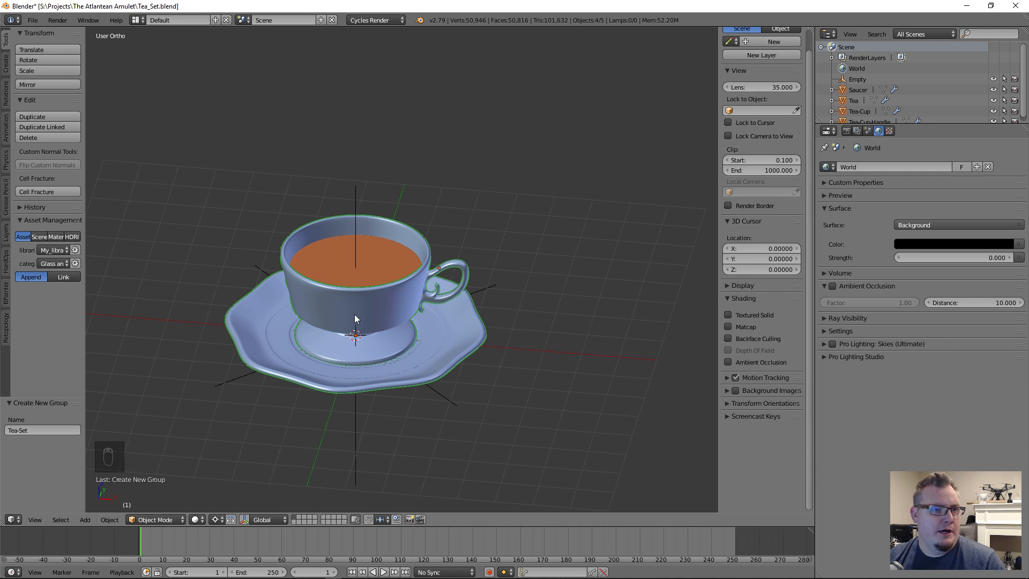
Deselect all objects and save Tea_Set.blend again with the new group.
{"action": "key", "text": "a"}
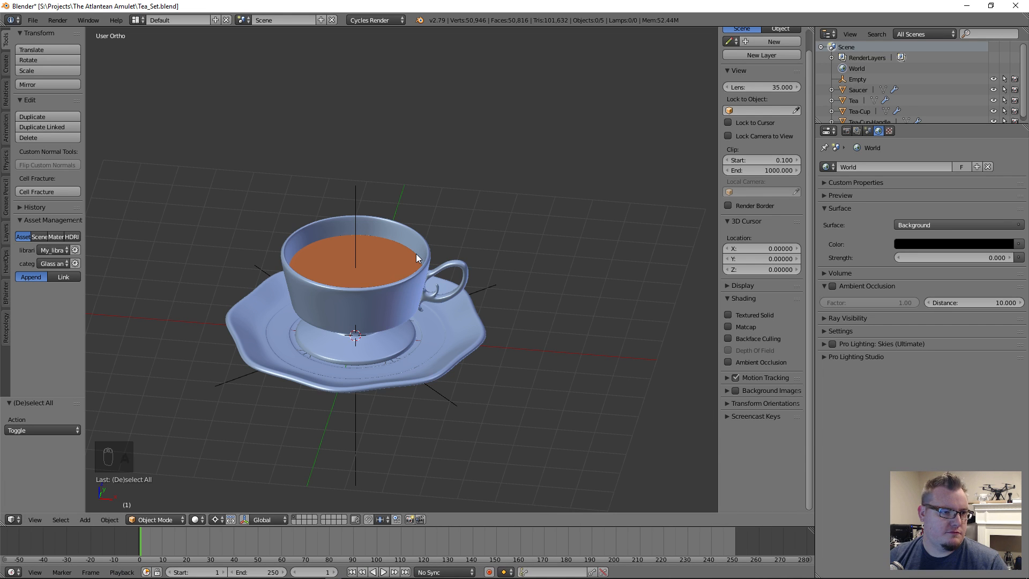
{"action": "middle_click_drag", "start_coordinate": [339, 249], "coordinate": [402, 303]}
{"action": "scroll", "coordinate": [385, 286], "scroll_direction": "up", "scroll_amount": 2}
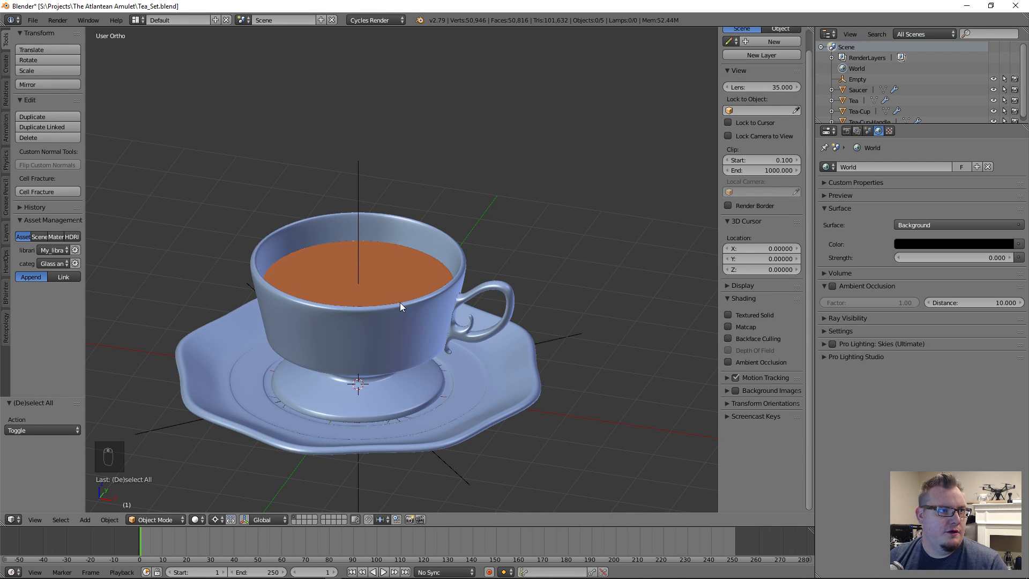
{"action": "key", "text": "ctrl+w"}
{"action": "left_click", "coordinate": [400, 302]}
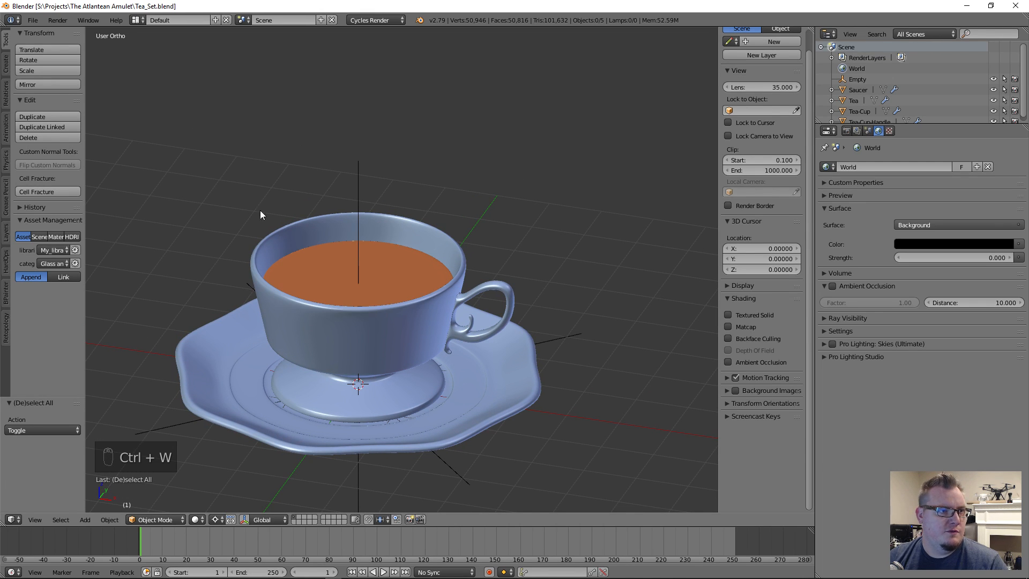
Open the recently used file scene.blend and bring the desk objects around the blue cup into view.
{"action": "left_click", "coordinate": [33, 21]}
{"action": "mouse_move", "coordinate": [88, 52]}
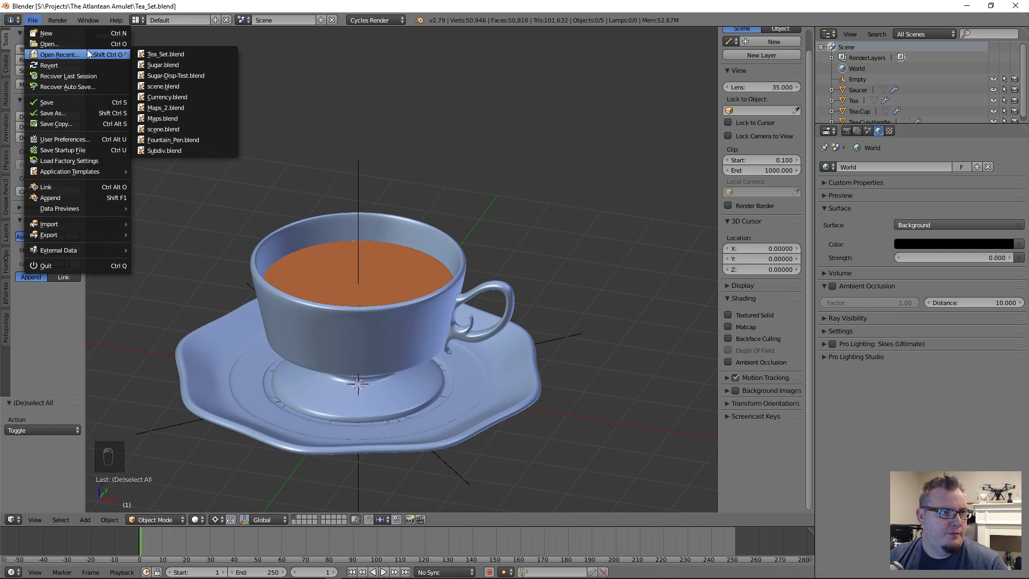
{"action": "left_click", "coordinate": [166, 86]}
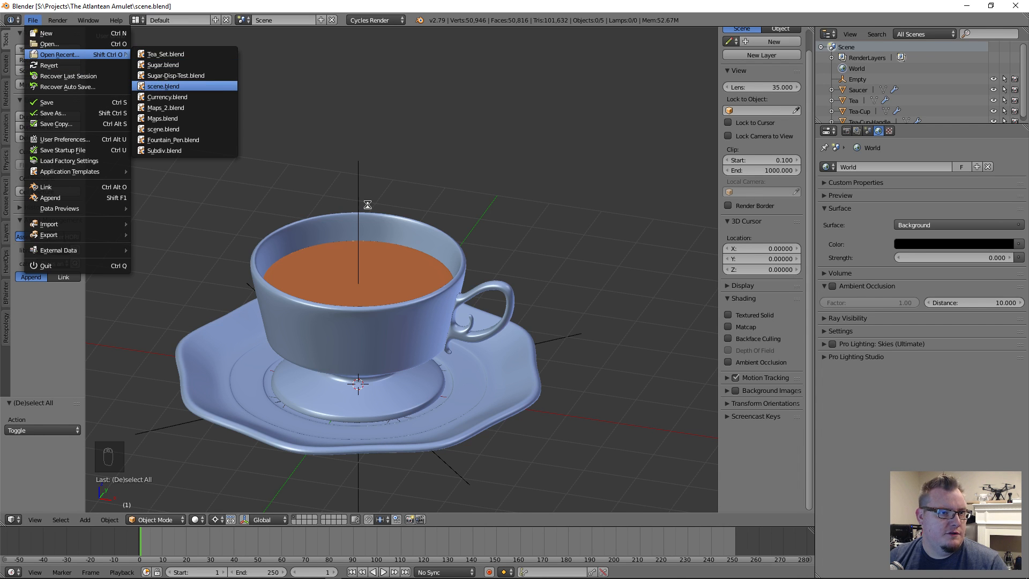
{"action": "scroll", "coordinate": [482, 255], "scroll_direction": "down", "scroll_amount": 5}
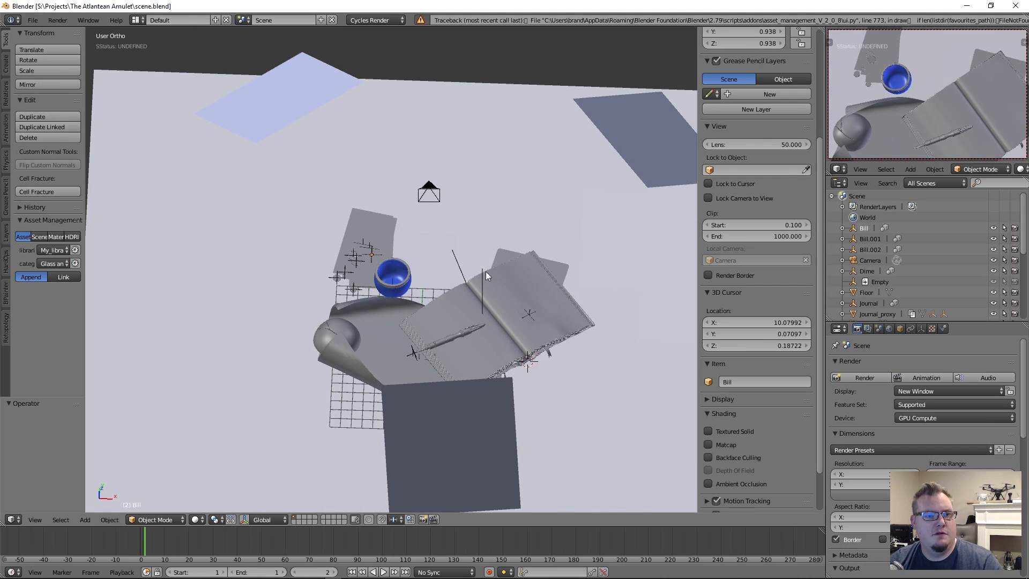
{"action": "scroll", "coordinate": [395, 304], "scroll_direction": "up", "scroll_amount": 1}
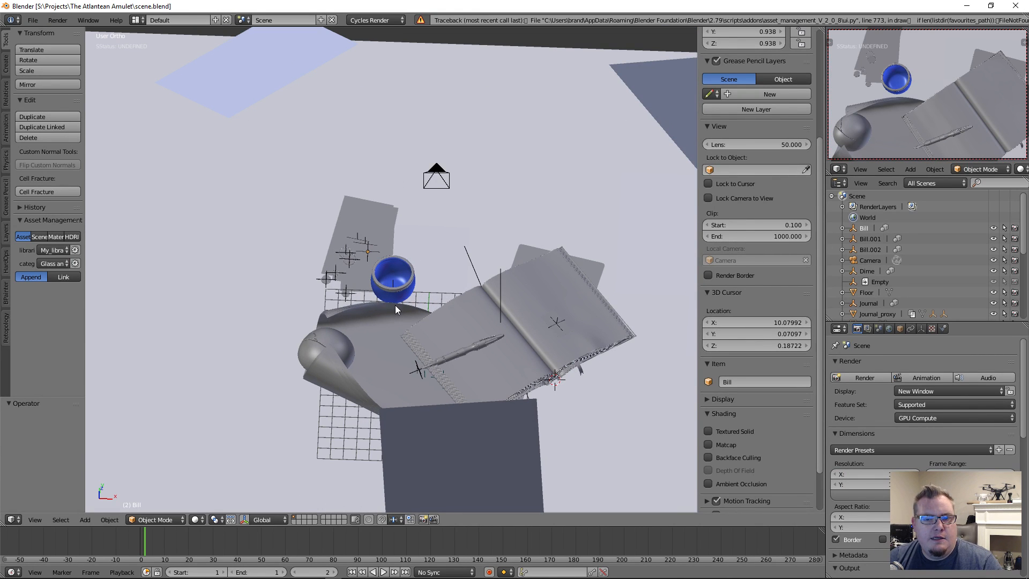
Examine the arrangement of the journal, pen, map and sugar dish from several angles.
{"action": "middle_click_drag", "start_coordinate": [394, 304], "coordinate": [455, 305]}
{"action": "scroll", "coordinate": [455, 305], "scroll_direction": "up", "scroll_amount": 6}
{"action": "middle_click_drag", "start_coordinate": [502, 344], "coordinate": [385, 266], "text": "shift"}
{"action": "key", "text": "z"}
{"action": "key", "text": "z"}
{"action": "middle_click_drag", "start_coordinate": [476, 338], "coordinate": [459, 318]}
{"action": "scroll", "coordinate": [561, 287], "scroll_direction": "up", "scroll_amount": 3}
{"action": "middle_click_drag", "start_coordinate": [583, 291], "coordinate": [525, 287], "text": "shift"}
{"action": "scroll", "coordinate": [605, 293], "scroll_direction": "down", "scroll_amount": 3}
{"action": "middle_click_drag", "start_coordinate": [300, 333], "coordinate": [337, 340]}
{"action": "scroll", "coordinate": [276, 368], "scroll_direction": "down", "scroll_amount": 2}
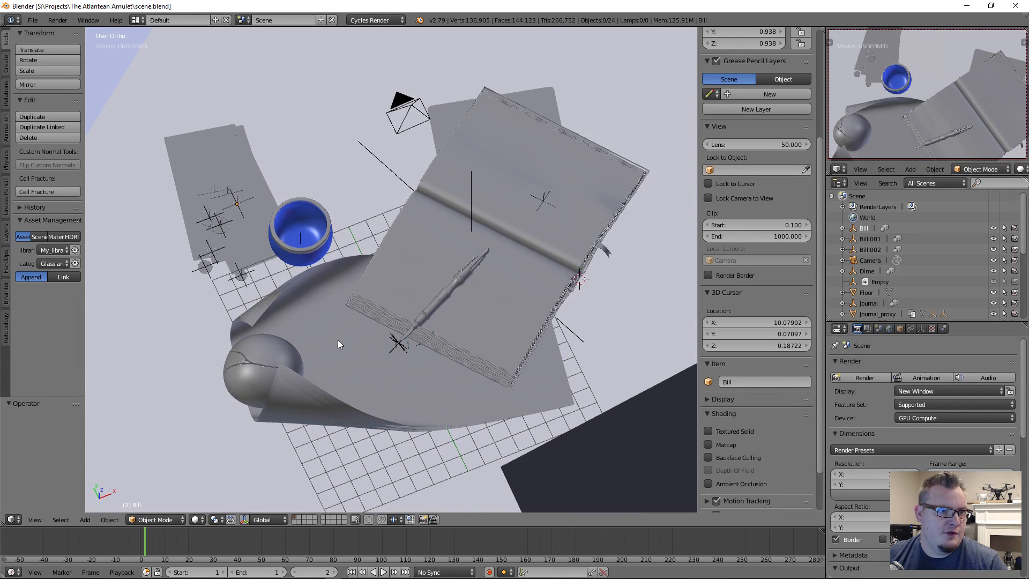
Switch to the top view and open the file browser for linking from a library.
{"action": "key", "text": "KP_7"}
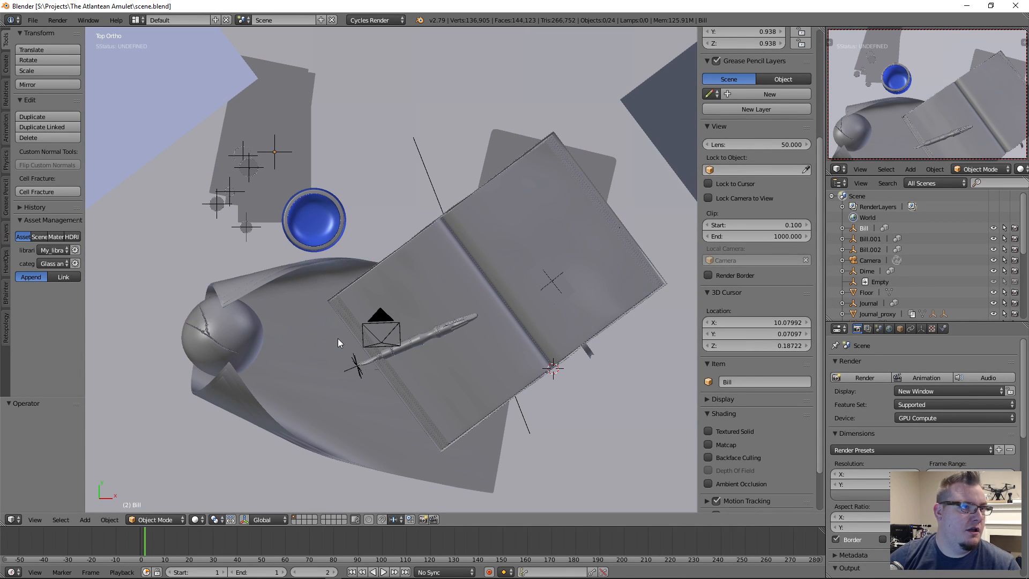
{"action": "left_click", "coordinate": [34, 22]}
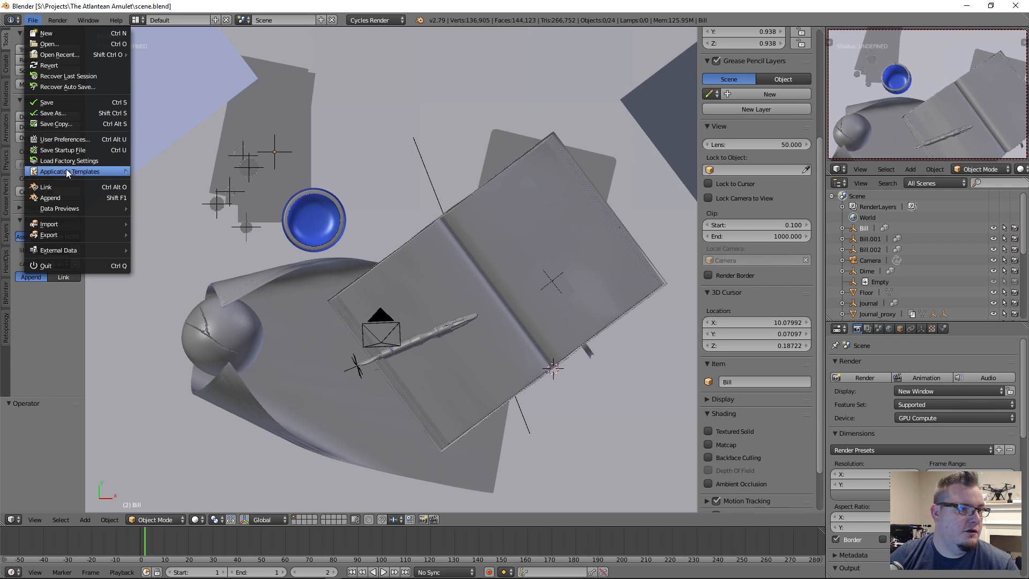
{"action": "left_click", "coordinate": [65, 188]}
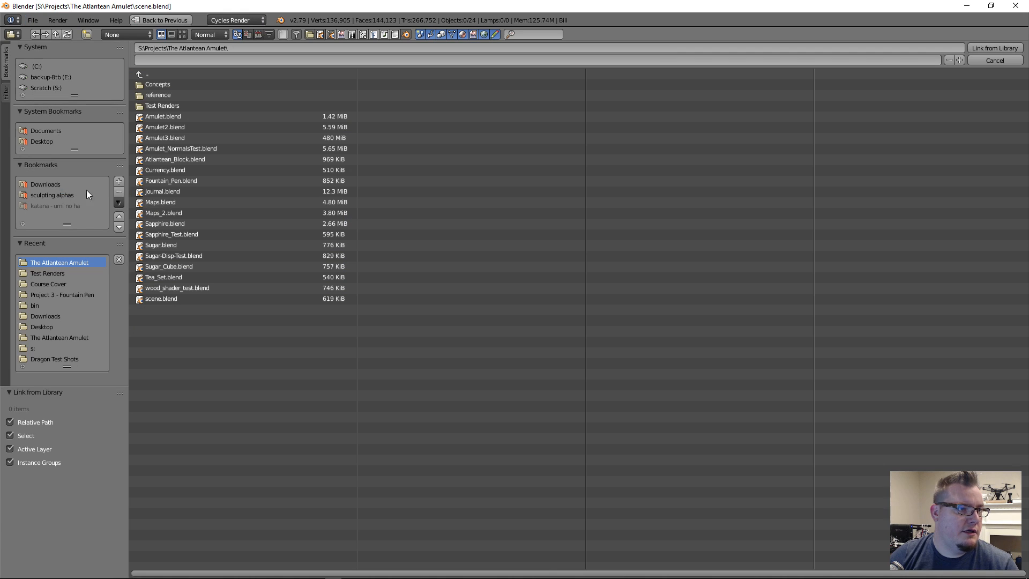
{"action": "double_click", "coordinate": [226, 247]}
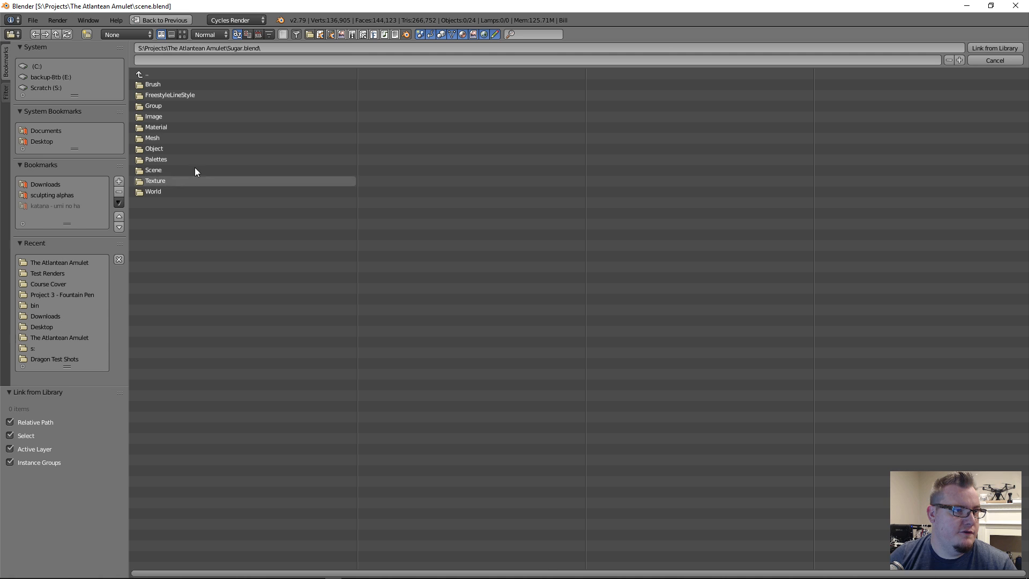
{"action": "double_click", "coordinate": [167, 106]}
{"action": "left_click", "coordinate": [165, 84]}
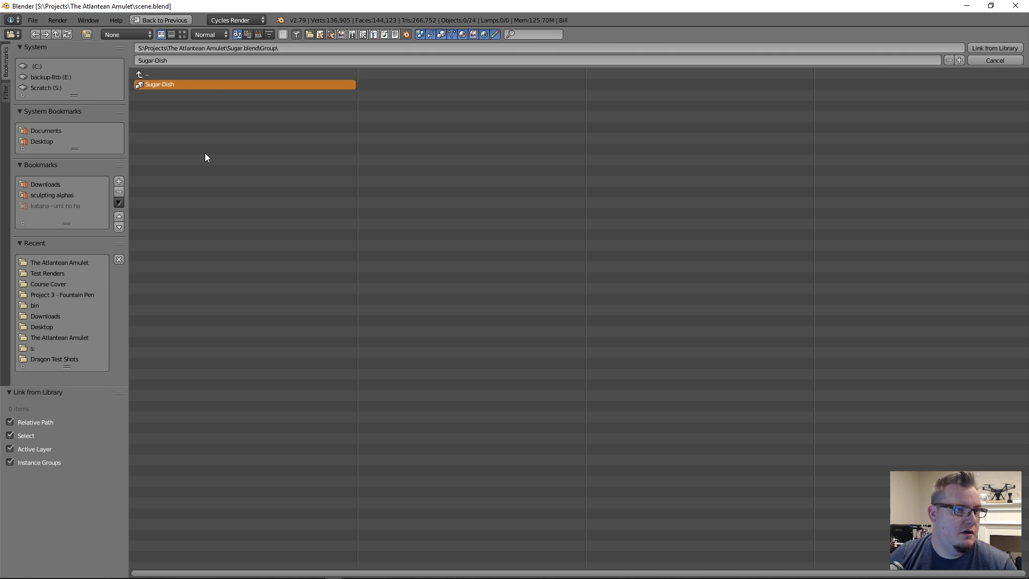
{"action": "double_click", "coordinate": [154, 72]}
{"action": "double_click", "coordinate": [155, 74]}
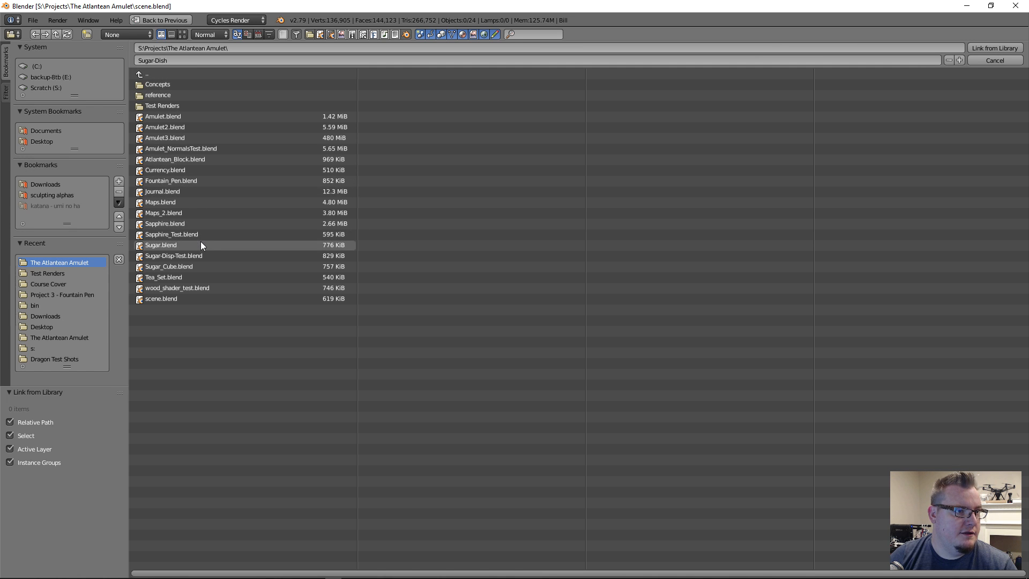
Link the Tea-Set group from Tea_Set.blend into the scene.
{"action": "double_click", "coordinate": [193, 277]}
{"action": "double_click", "coordinate": [175, 107]}
{"action": "left_click", "coordinate": [169, 84]}
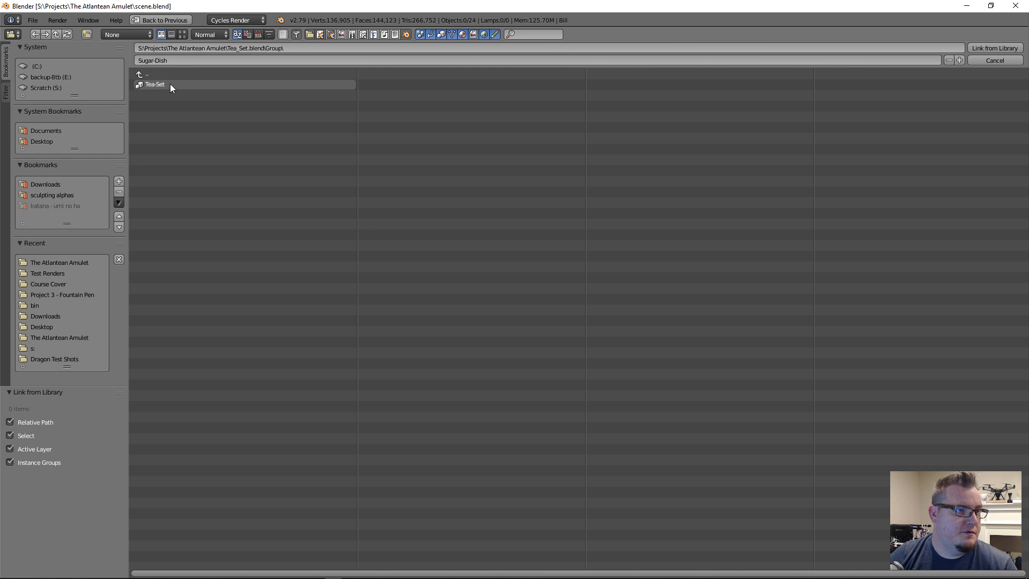
{"action": "key", "text": "Return"}
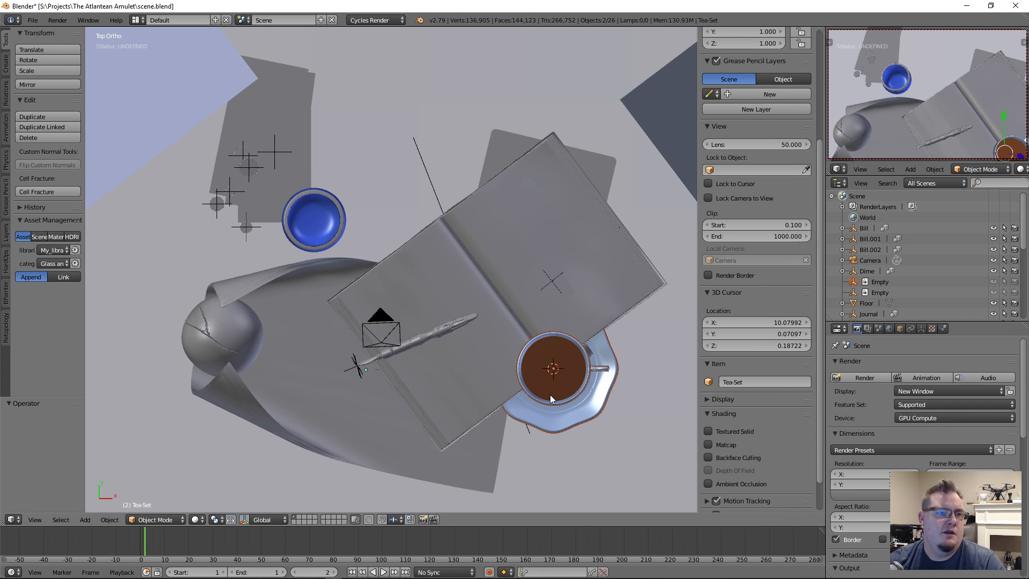
Select only the tea set and move it about -9.9 in X and 12.4 in Y, just beyond the sugar dish.
{"action": "right_click", "coordinate": [566, 399]}
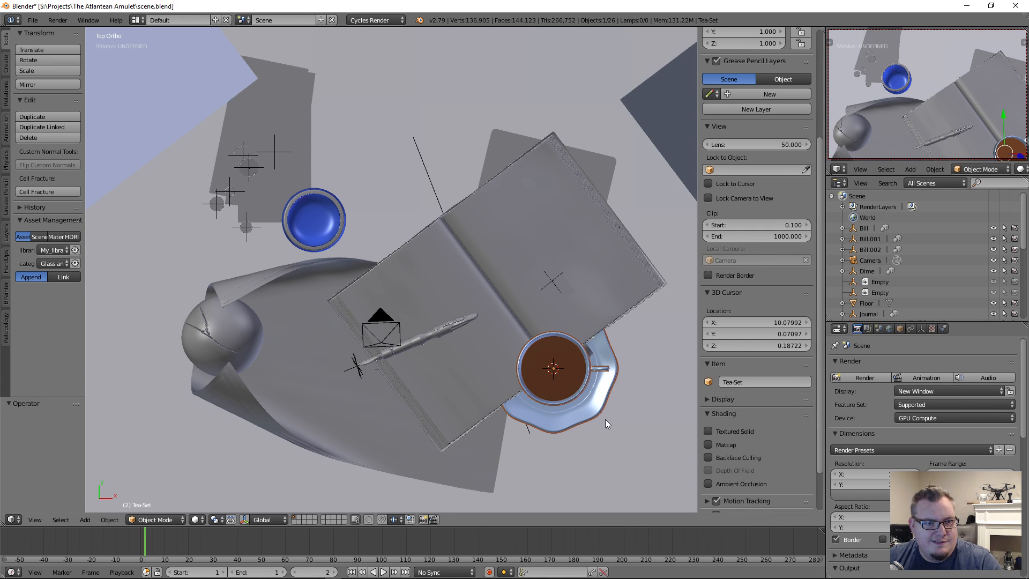
{"action": "key", "text": "g"}
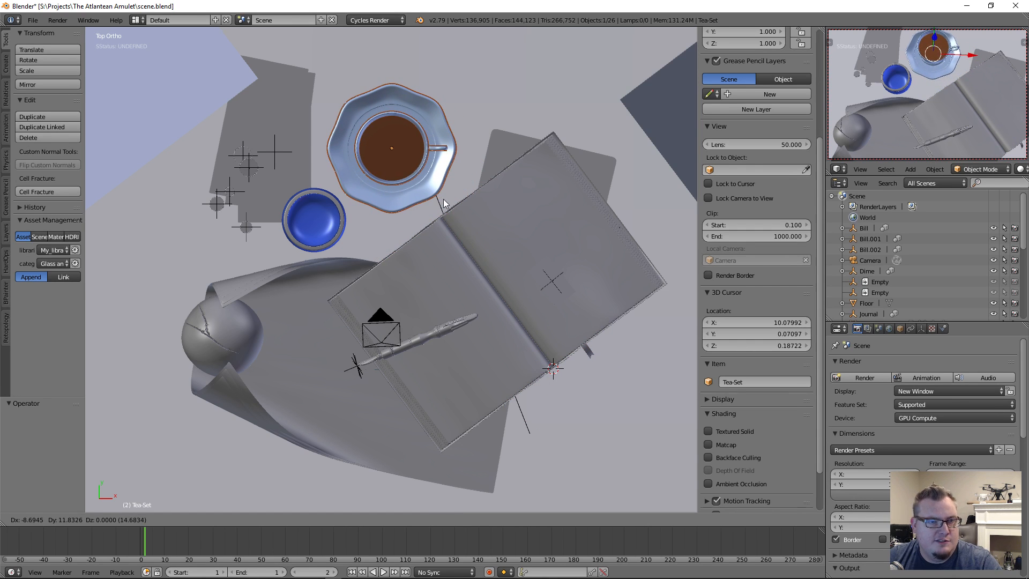
{"action": "right_click", "coordinate": [435, 200]}
{"action": "scroll", "coordinate": [410, 330], "scroll_direction": "down", "scroll_amount": 5}
{"action": "middle_click_drag", "start_coordinate": [410, 330], "coordinate": [371, 241]}
{"action": "key", "text": "KP_7"}
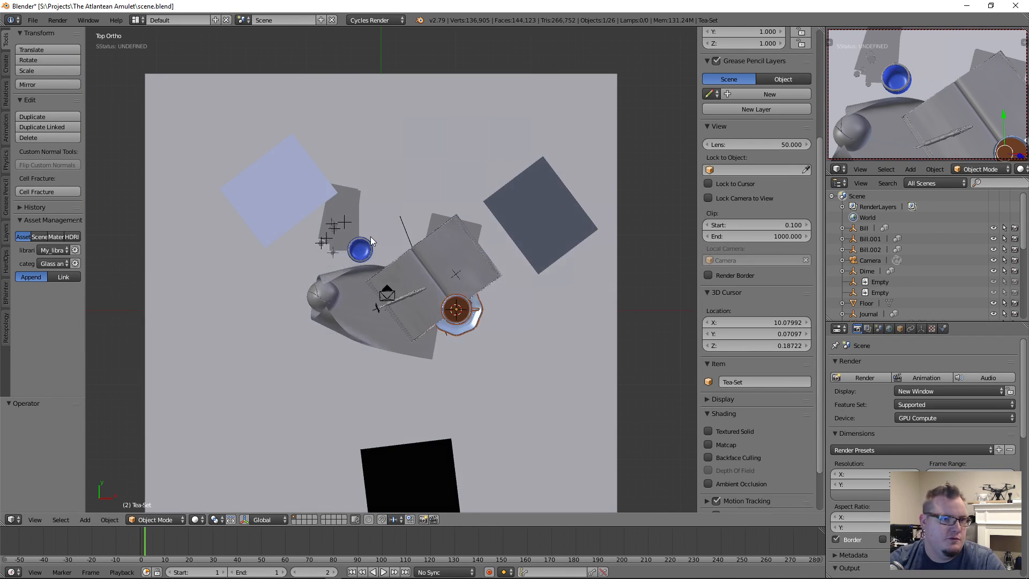
{"action": "key", "text": "z"}
{"action": "scroll", "coordinate": [417, 306], "scroll_direction": "up", "scroll_amount": 6}
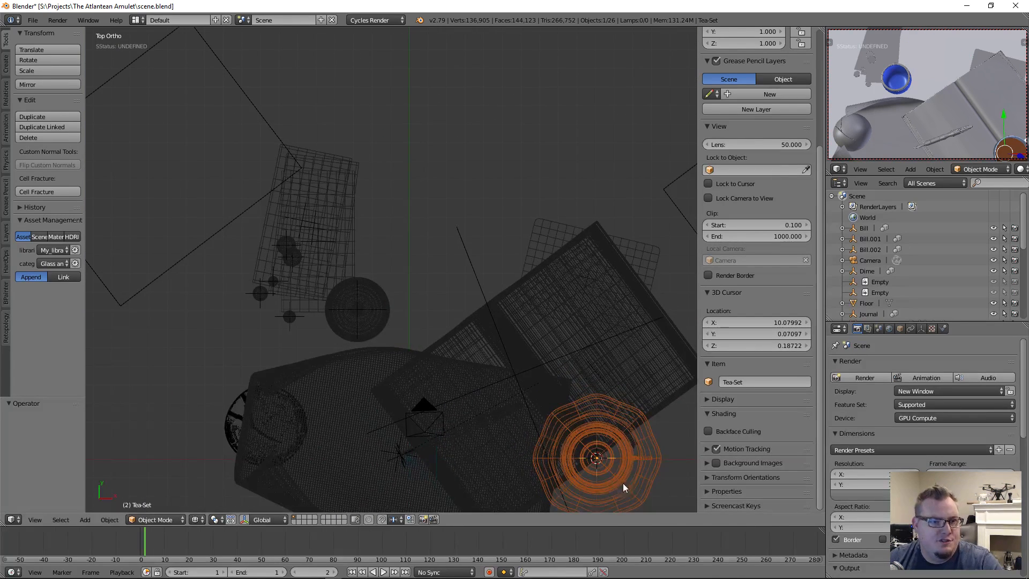
{"action": "key", "text": "g"}
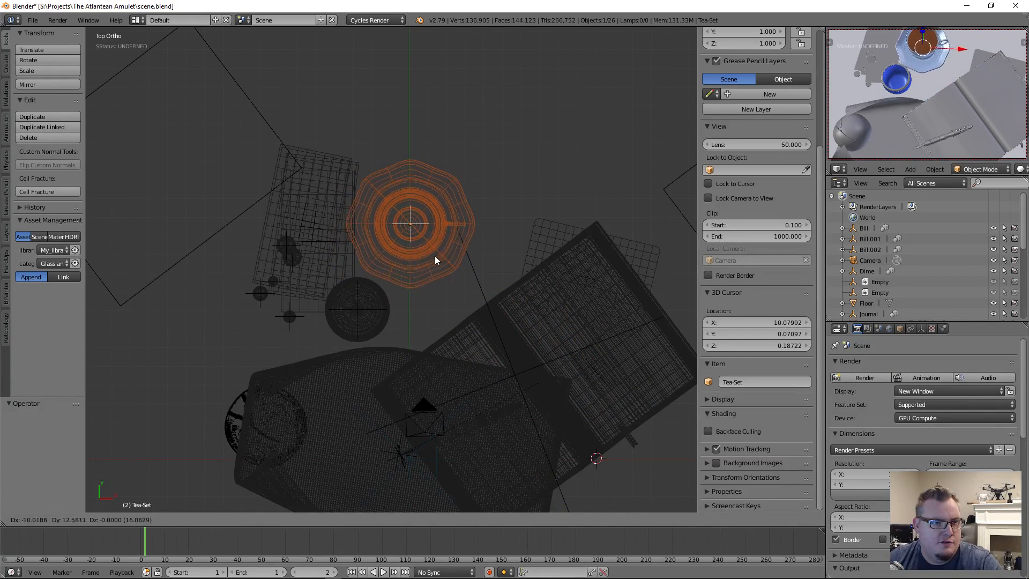
{"action": "left_click", "coordinate": [437, 255]}
{"action": "scroll", "coordinate": [483, 347], "scroll_direction": "up", "scroll_amount": 1}
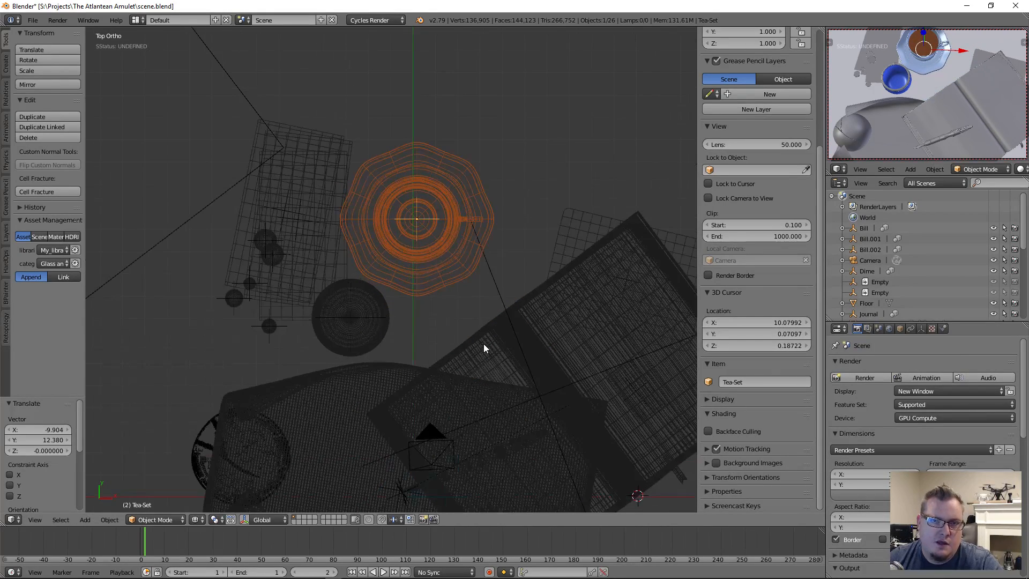
Check the tea set's placement through the camera in solid shading and compare it with Concept Painting.png in Photos.
{"action": "key", "text": "KP_0"}
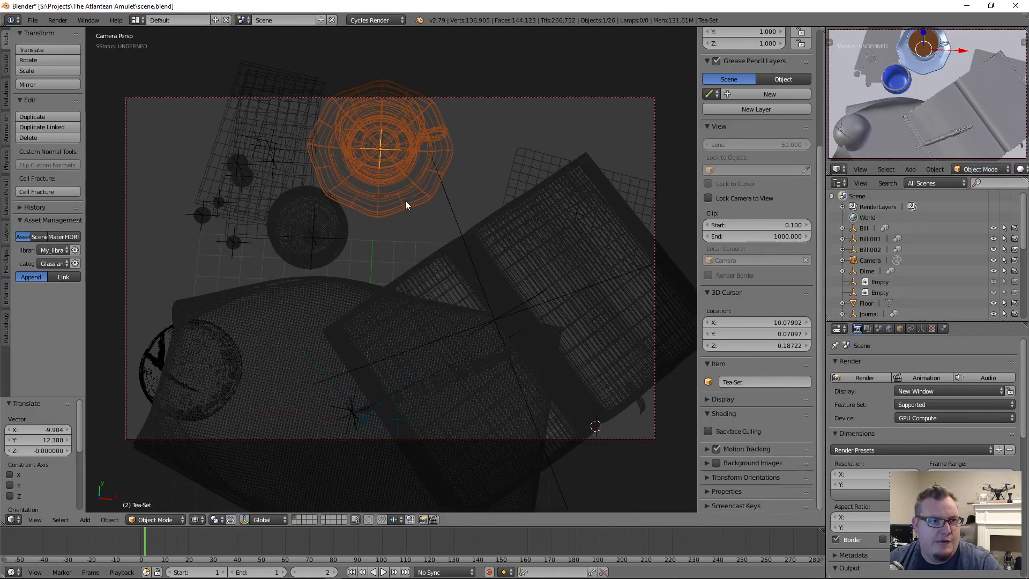
{"action": "key", "text": "z"}
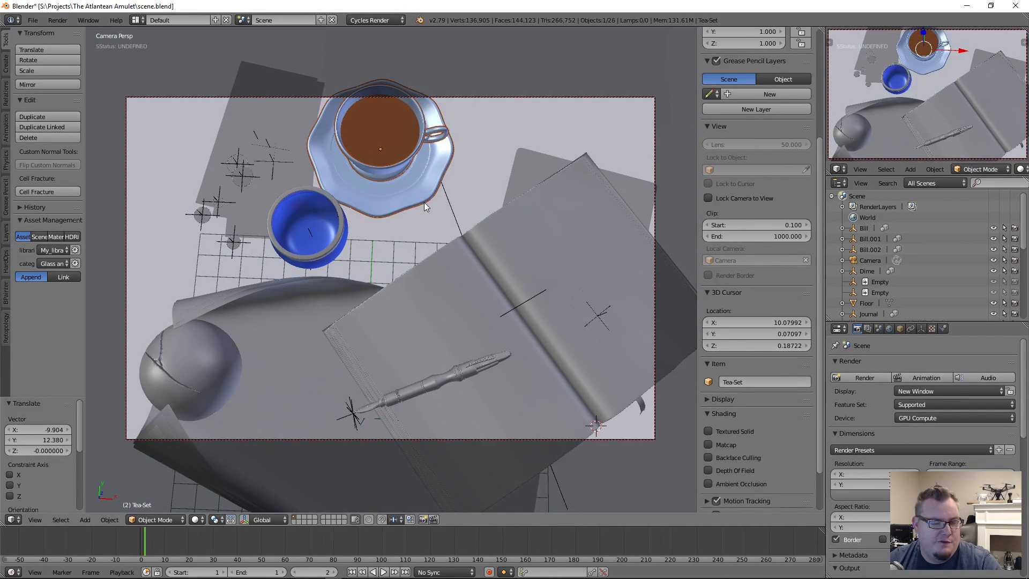
{"action": "key", "text": "g"}
{"action": "right_click", "coordinate": [412, 210]}
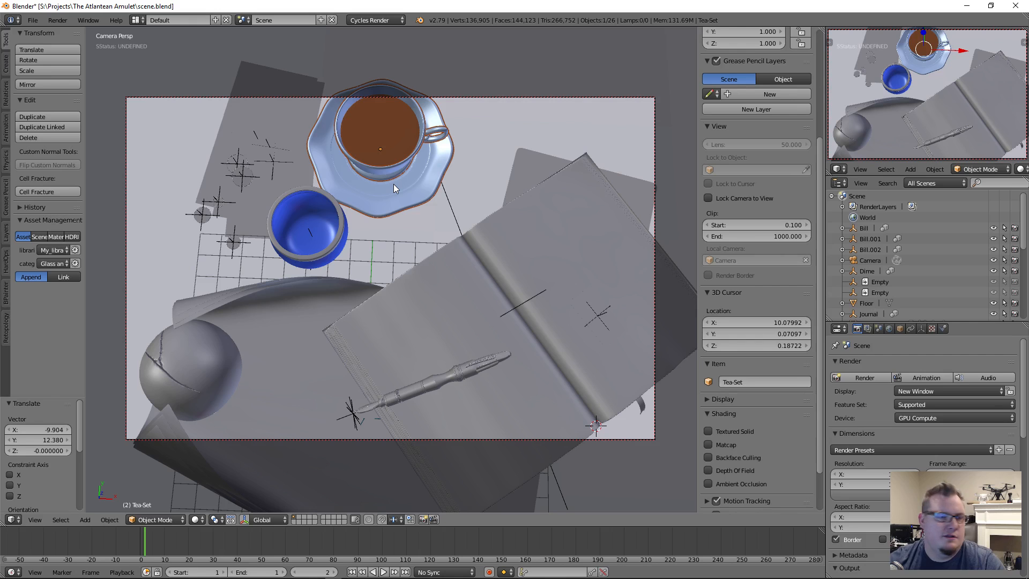
{"action": "key", "text": "KP_7"}
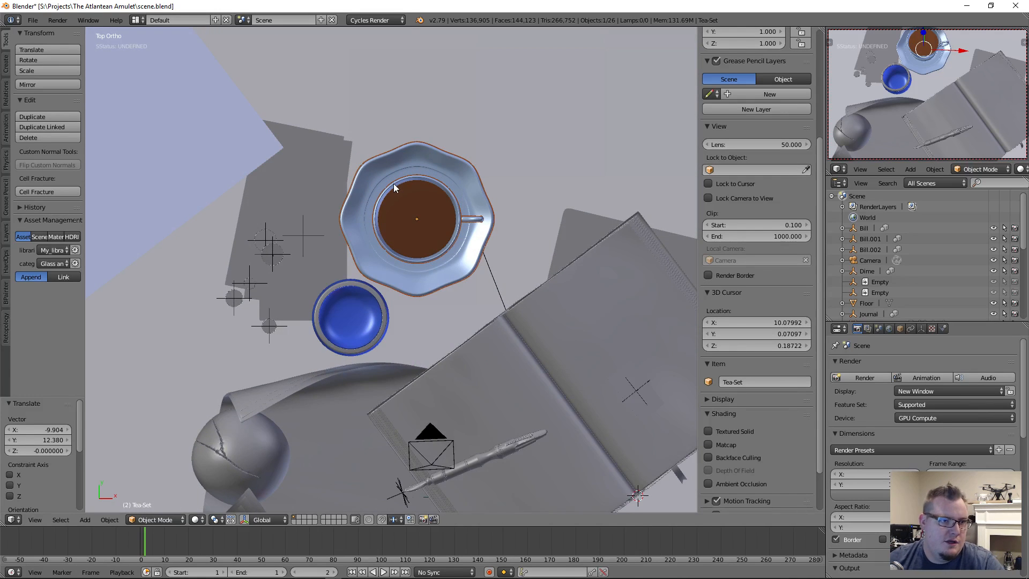
{"action": "scroll", "coordinate": [410, 217], "scroll_direction": "up", "scroll_amount": 3}
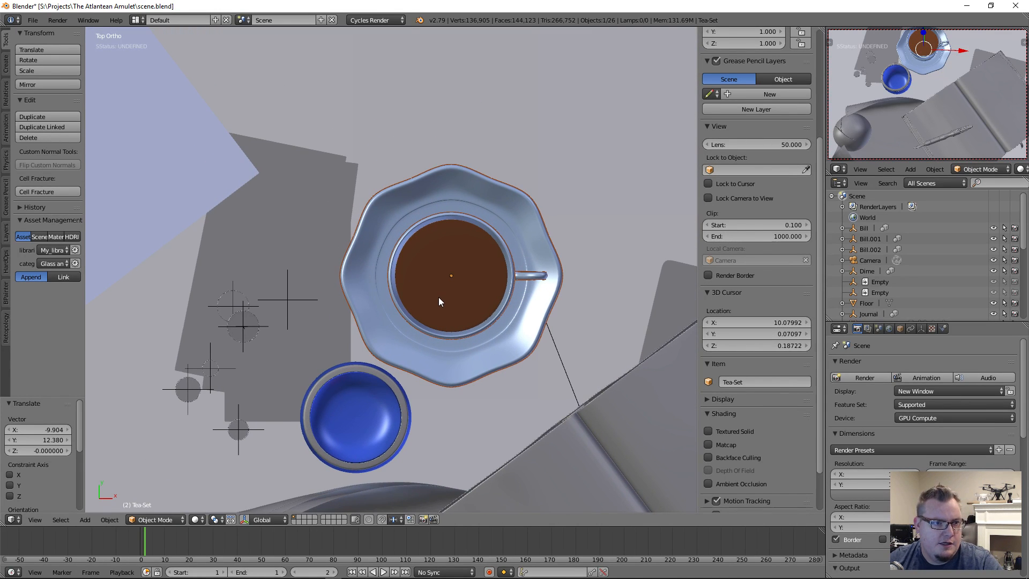
{"action": "scroll", "coordinate": [438, 296], "scroll_direction": "down", "scroll_amount": 10}
{"action": "scroll", "coordinate": [438, 291], "scroll_direction": "up", "scroll_amount": 10}
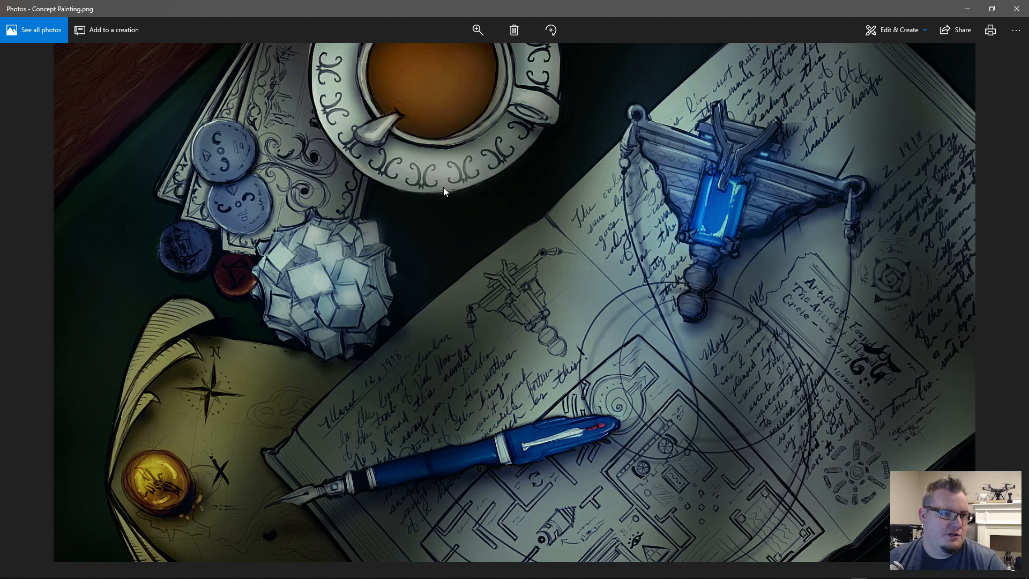
{"action": "key", "text": "alt+Tab"}
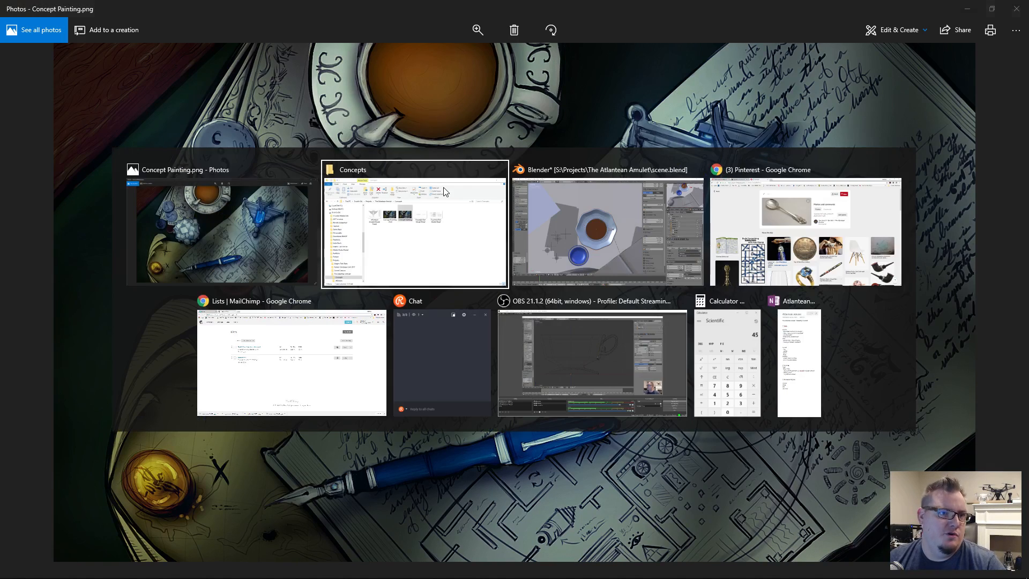
{"action": "left_click", "coordinate": [592, 223]}
Move the tea set about 0.84 along the global Y axis, away from the sugar dish.
{"action": "scroll", "coordinate": [474, 316], "scroll_direction": "down", "scroll_amount": 3}
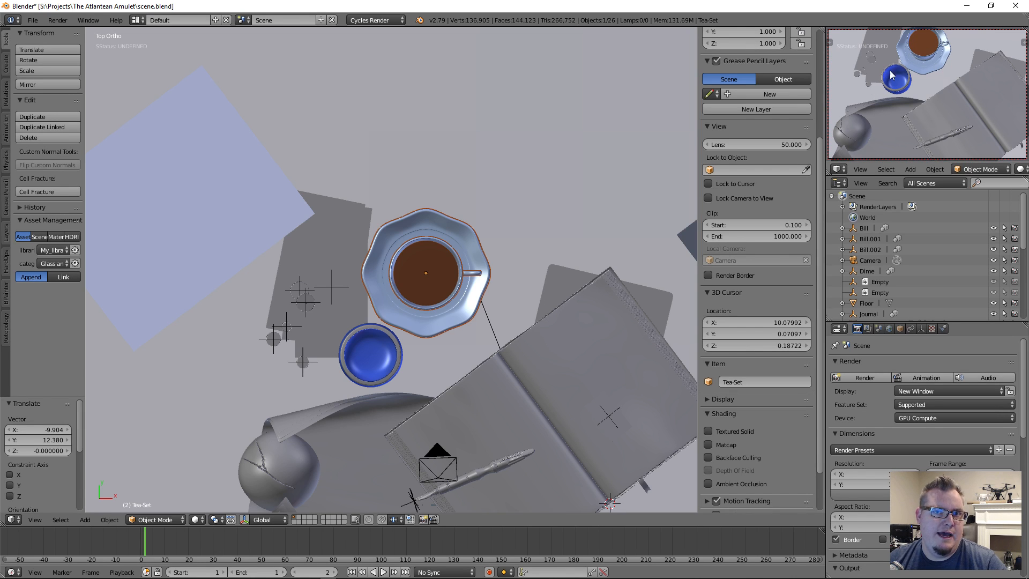
{"action": "key", "text": "g"}
{"action": "key", "text": "y"}
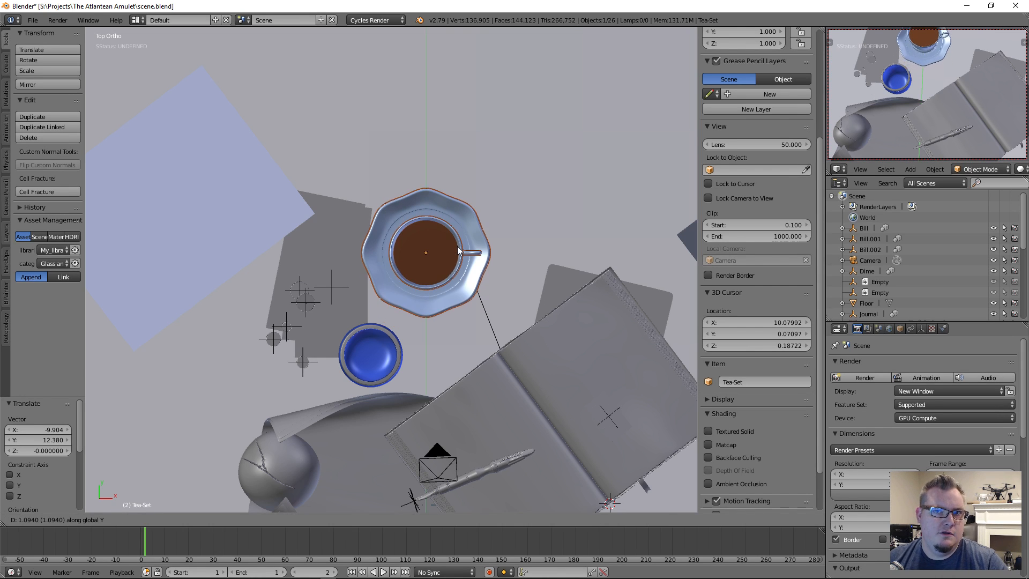
{"action": "left_click", "coordinate": [456, 251]}
Check the cup handle's direction in the concept painting, and rotate the tea set about -19.6° around the global Z axis.
{"action": "key", "text": "alt+Tab"}
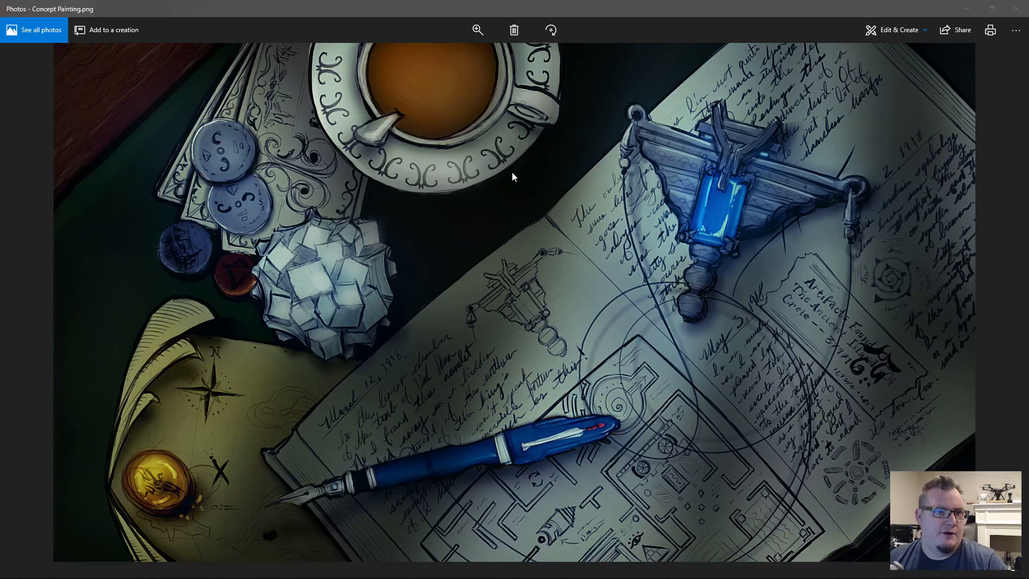
{"action": "key", "text": "alt+Tab"}
{"action": "key", "text": "r"}
{"action": "key", "text": "z"}
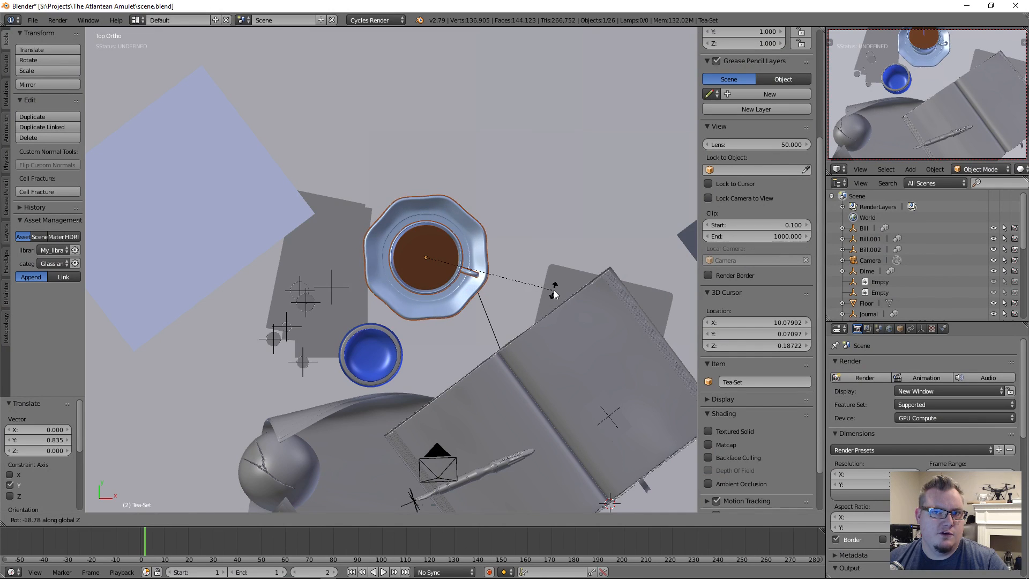
{"action": "left_click", "coordinate": [552, 289]}
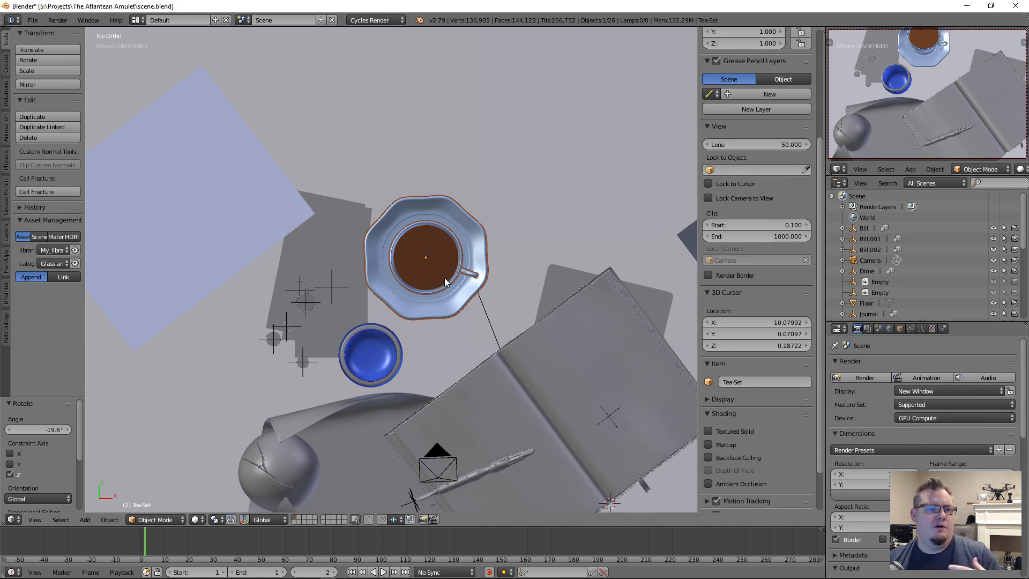
{"action": "scroll", "coordinate": [445, 277], "scroll_direction": "down", "scroll_amount": 1}
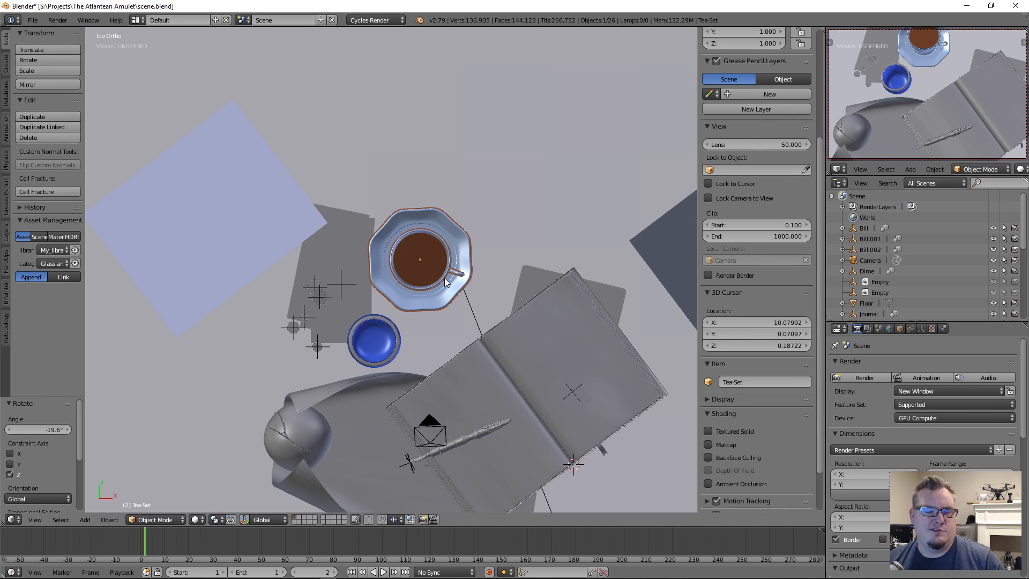
{"action": "key", "text": "r"}
{"action": "key", "text": "z"}
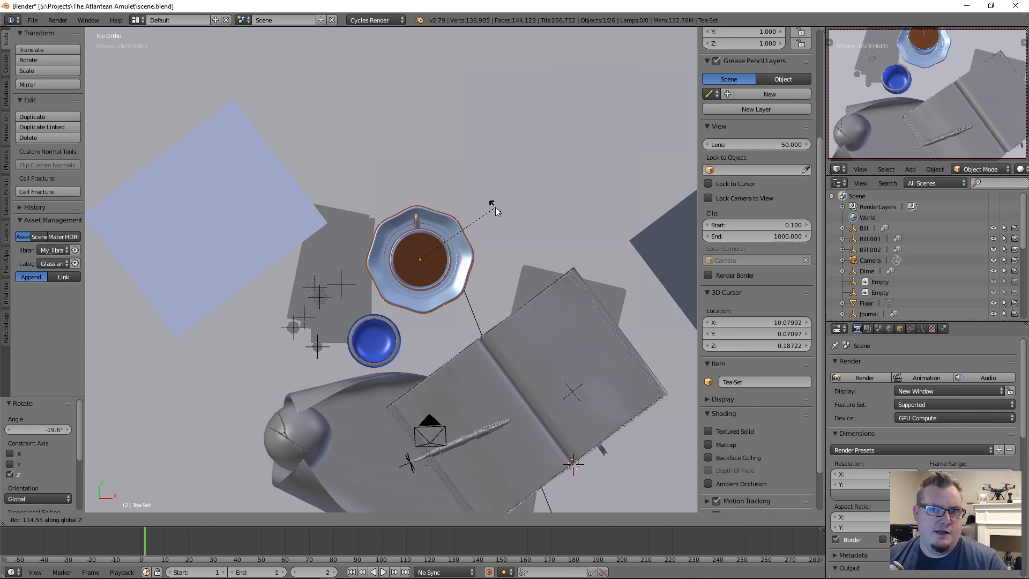
{"action": "key", "text": "Escape"}
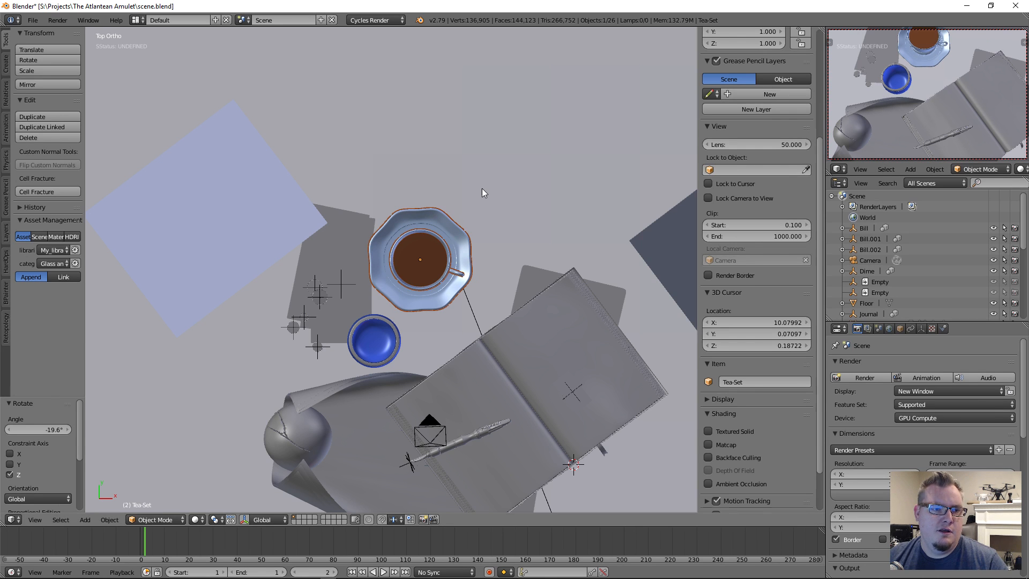
Show the scene through the camera in a maximized viewport with both side panels hidden.
{"action": "key", "text": "KP_0"}
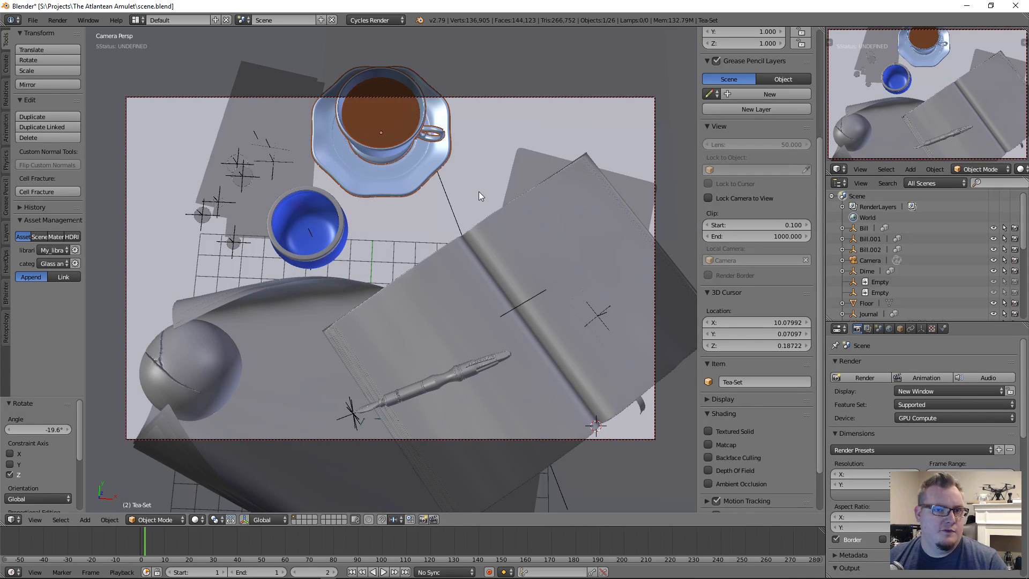
{"action": "key", "text": "t"}
{"action": "key", "text": "n"}
{"action": "key", "text": "shift+space"}
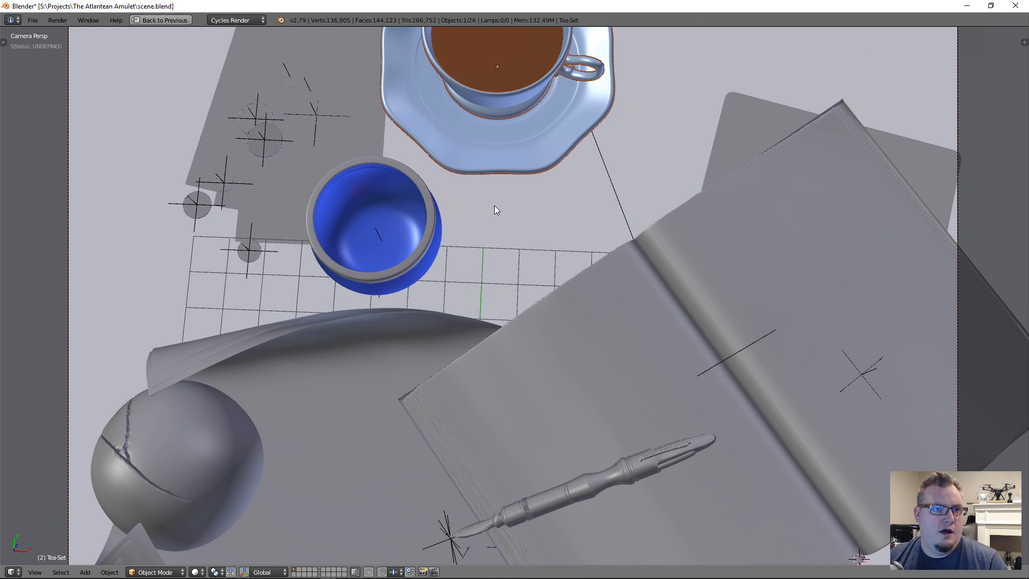
{"action": "scroll", "coordinate": [530, 210], "scroll_direction": "down", "scroll_amount": 2}
Rotate the tea set by about another -2.5° around the global Z axis.
{"action": "key", "text": "r"}
{"action": "key", "text": "z"}
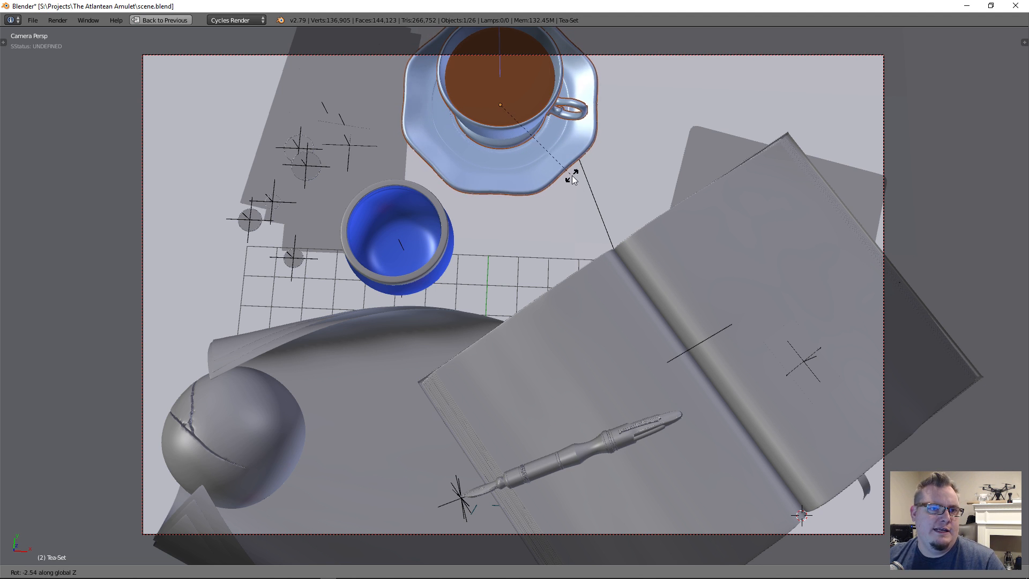
{"action": "left_click", "coordinate": [570, 175]}
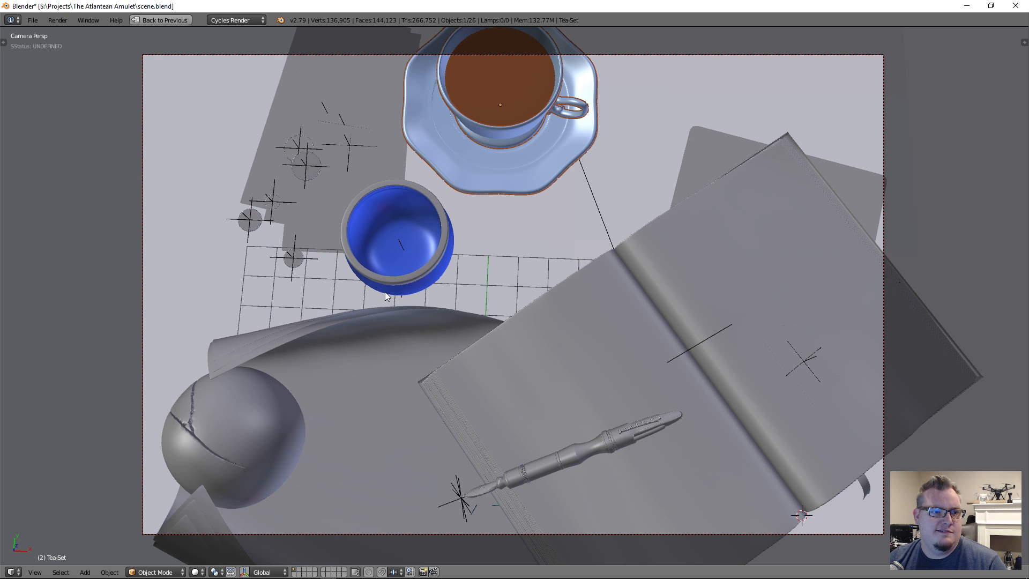
{"action": "scroll", "coordinate": [423, 334], "scroll_direction": "down", "scroll_amount": 2}
{"action": "scroll", "coordinate": [423, 334], "scroll_direction": "up", "scroll_amount": 2}
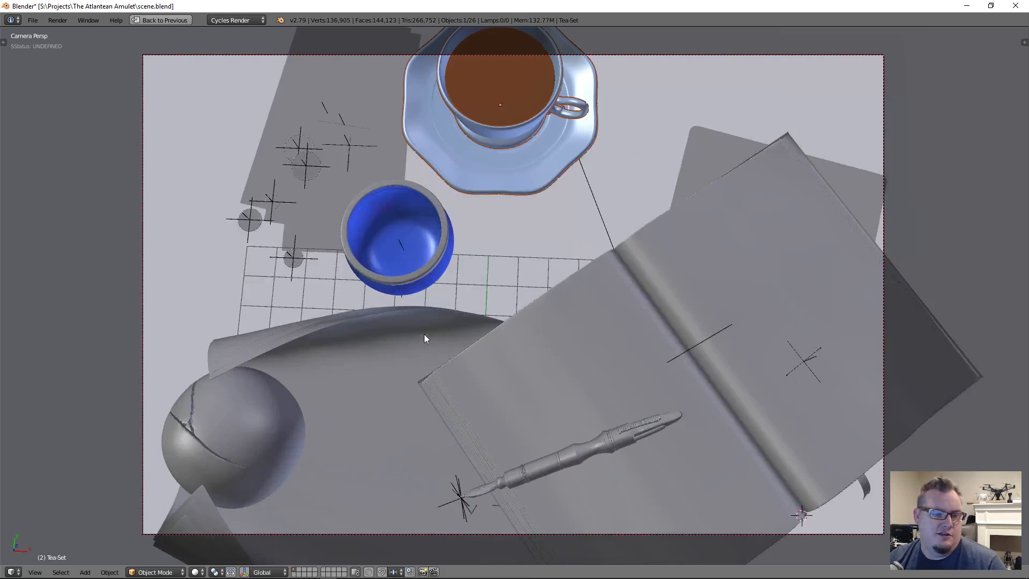
Restore the full screen layout, inspect the scene from an oblique angle, and reselect the tea set in the top view.
{"action": "key", "text": "ctrl+space"}
{"action": "middle_click_drag", "start_coordinate": [470, 326], "coordinate": [408, 269]}
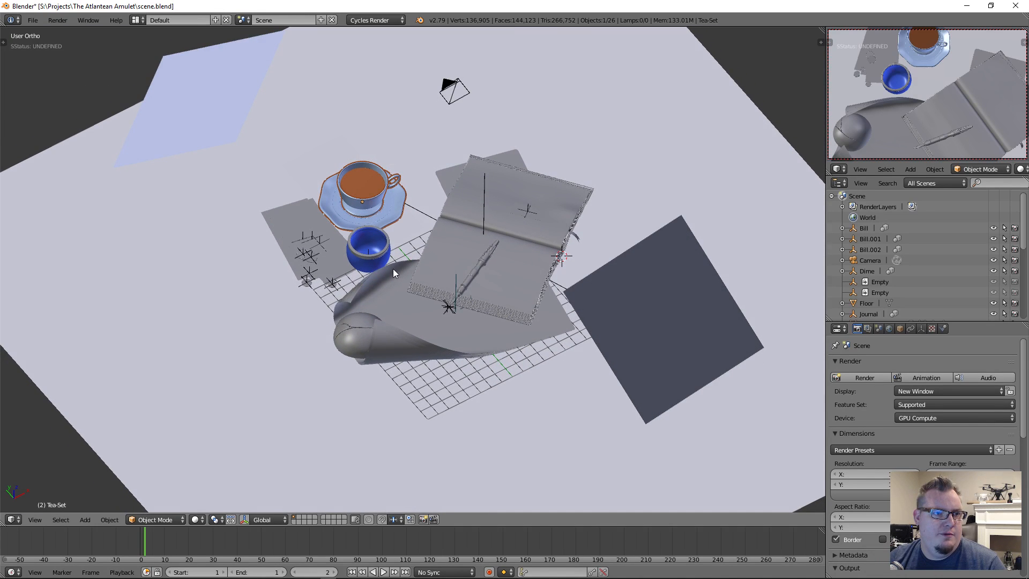
{"action": "key", "text": "a"}
{"action": "middle_click_drag", "start_coordinate": [383, 225], "coordinate": [460, 231]}
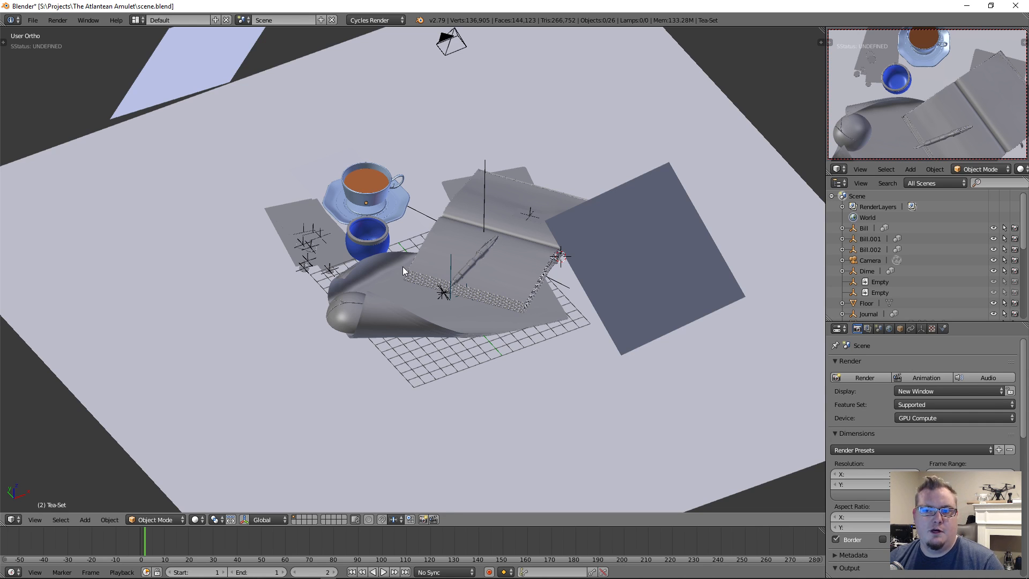
{"action": "middle_click_drag", "start_coordinate": [395, 249], "coordinate": [420, 256]}
{"action": "scroll", "coordinate": [424, 268], "scroll_direction": "up", "scroll_amount": 3}
{"action": "scroll", "coordinate": [421, 256], "scroll_direction": "down", "scroll_amount": 5}
{"action": "right_click", "coordinate": [422, 281]}
{"action": "key", "text": "KP_7"}
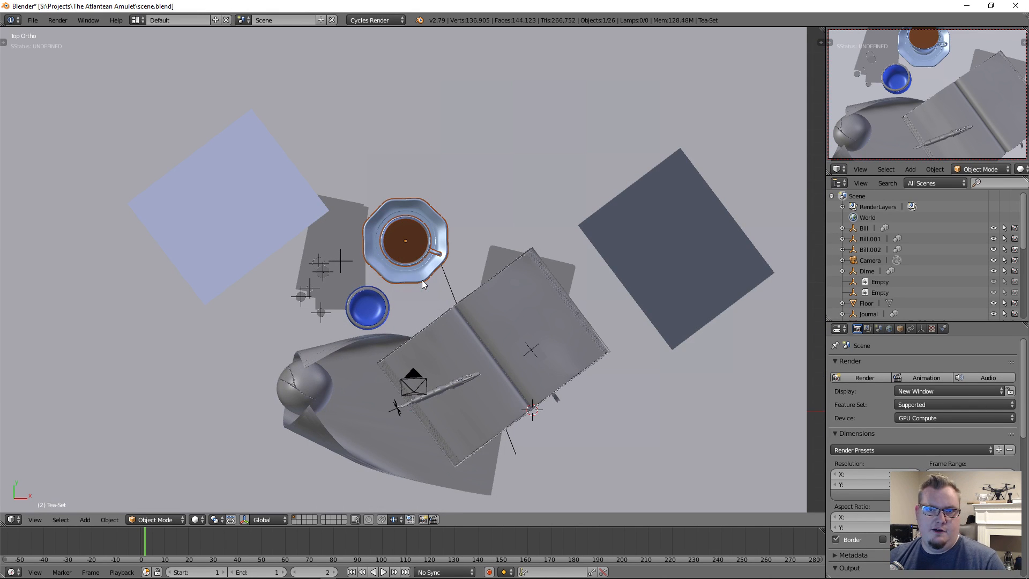
Compare the tea set's size and placement with the sugar dish, bills and journal from oblique angles and from above.
{"action": "scroll", "coordinate": [408, 311], "scroll_direction": "up", "scroll_amount": 4}
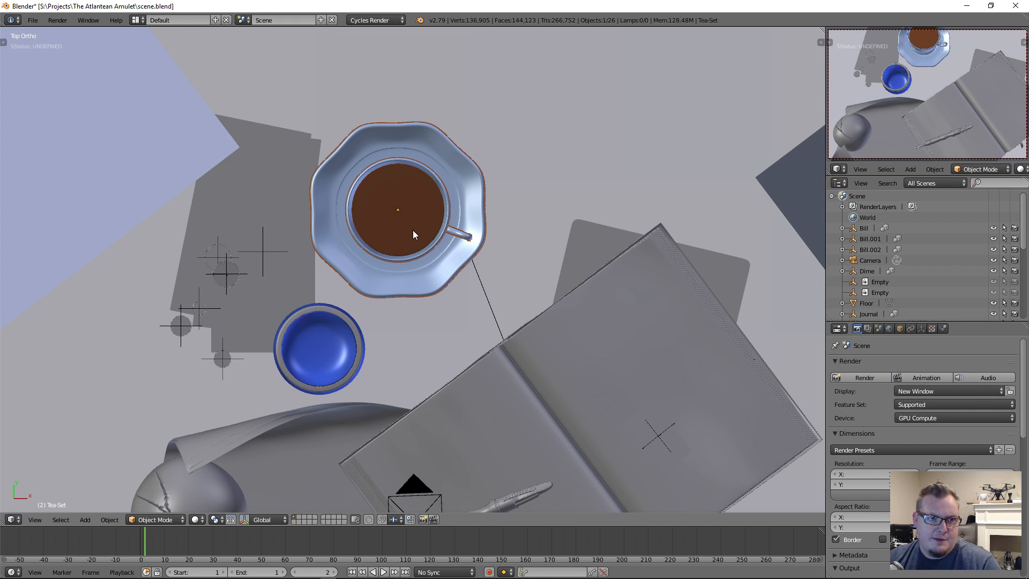
{"action": "middle_click_drag", "start_coordinate": [420, 239], "coordinate": [412, 273]}
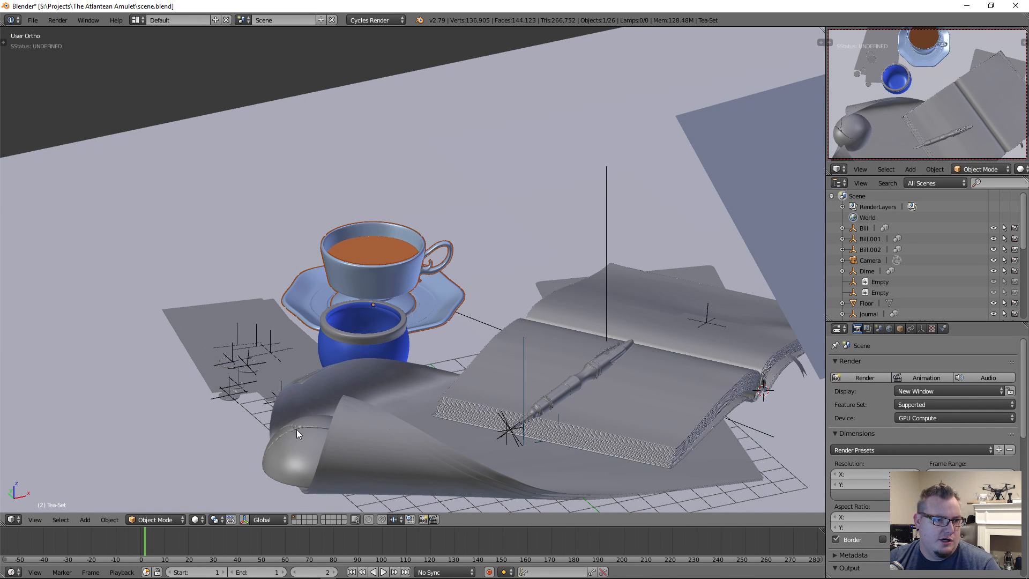
{"action": "middle_click_drag", "start_coordinate": [547, 348], "coordinate": [562, 330]}
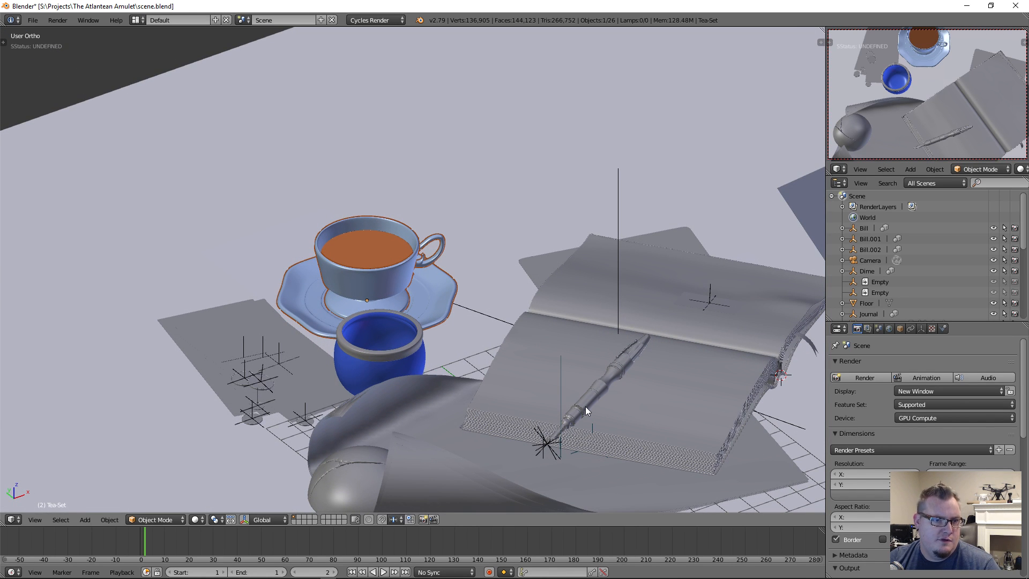
{"action": "middle_click_drag", "start_coordinate": [241, 390], "coordinate": [234, 421]}
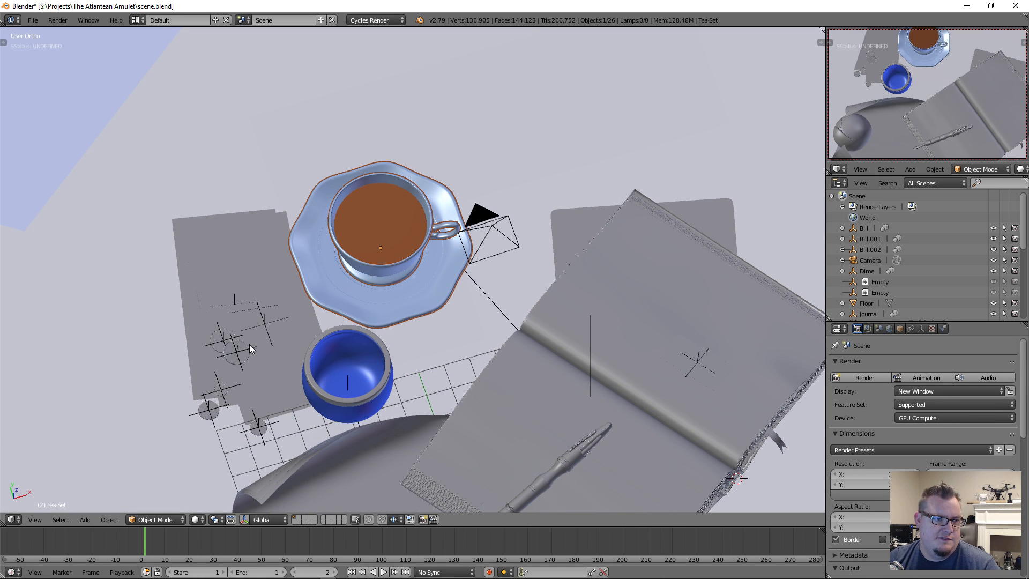
{"action": "middle_click_drag", "start_coordinate": [275, 290], "coordinate": [273, 295]}
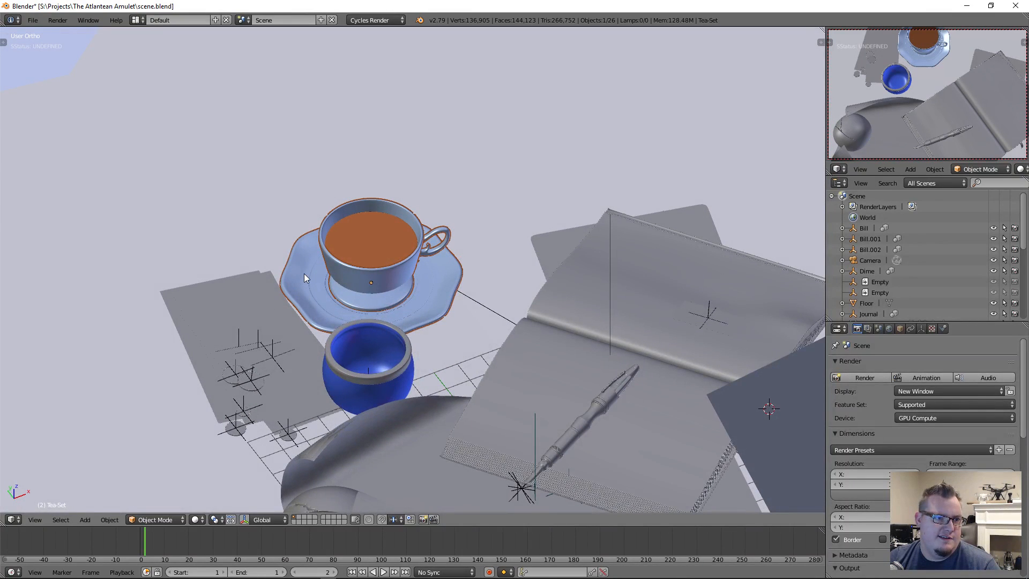
{"action": "key", "text": "KP_7"}
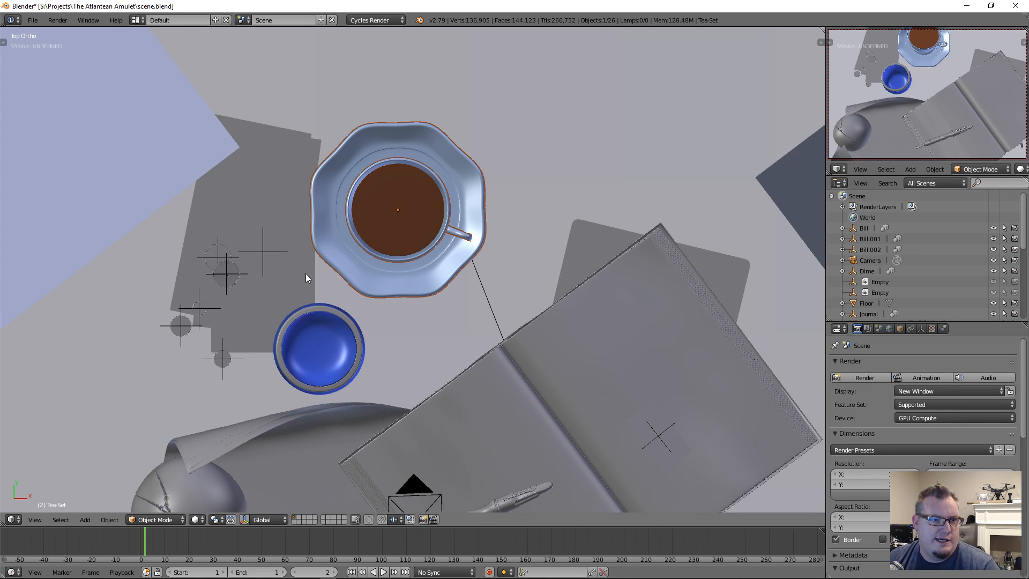
{"action": "scroll", "coordinate": [388, 306], "scroll_direction": "up", "scroll_amount": 3}
{"action": "middle_click_drag", "start_coordinate": [400, 252], "coordinate": [445, 329], "text": "shift"}
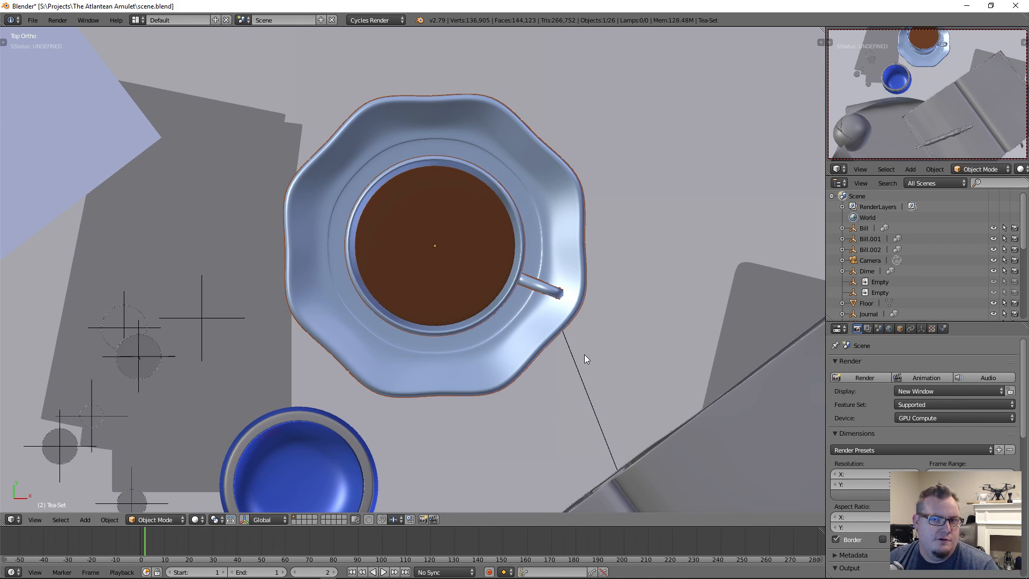
{"action": "left_click", "coordinate": [878, 328]}
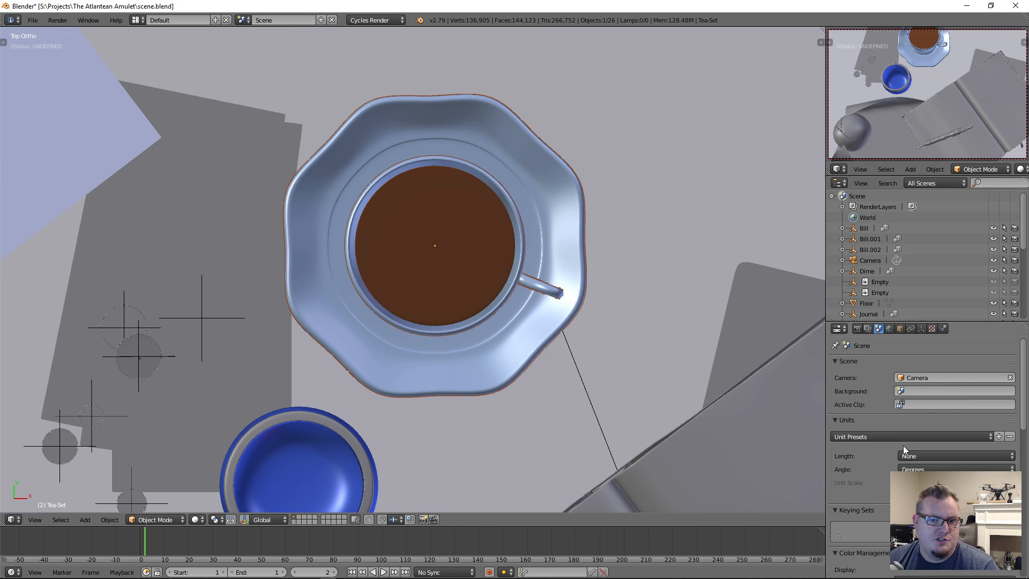
{"action": "left_click", "coordinate": [857, 329]}
{"action": "scroll", "coordinate": [460, 346], "scroll_direction": "down", "scroll_amount": 2}
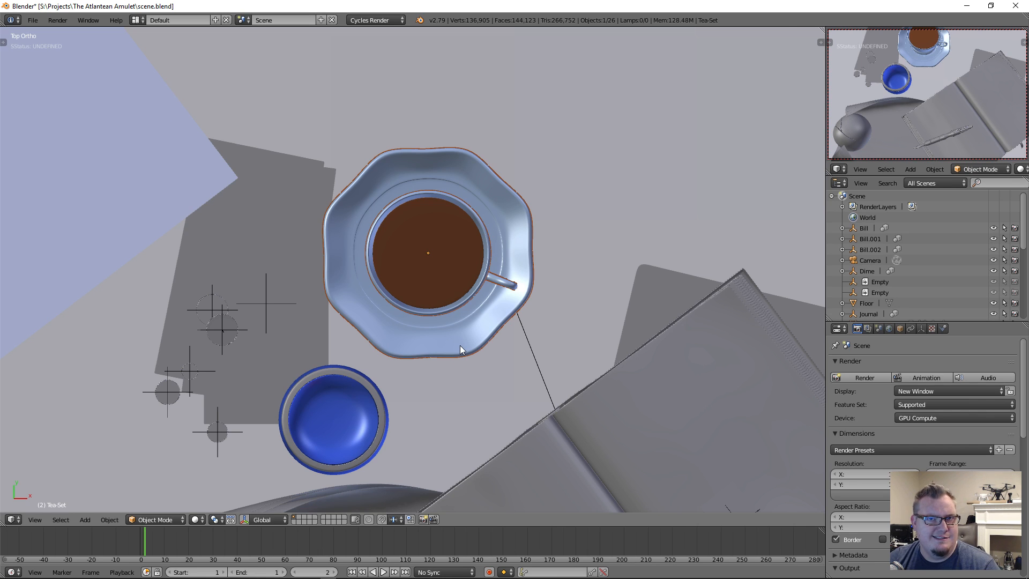
{"action": "scroll", "coordinate": [459, 345], "scroll_direction": "down", "scroll_amount": 1}
{"action": "middle_click_drag", "start_coordinate": [431, 360], "coordinate": [451, 326], "text": "shift"}
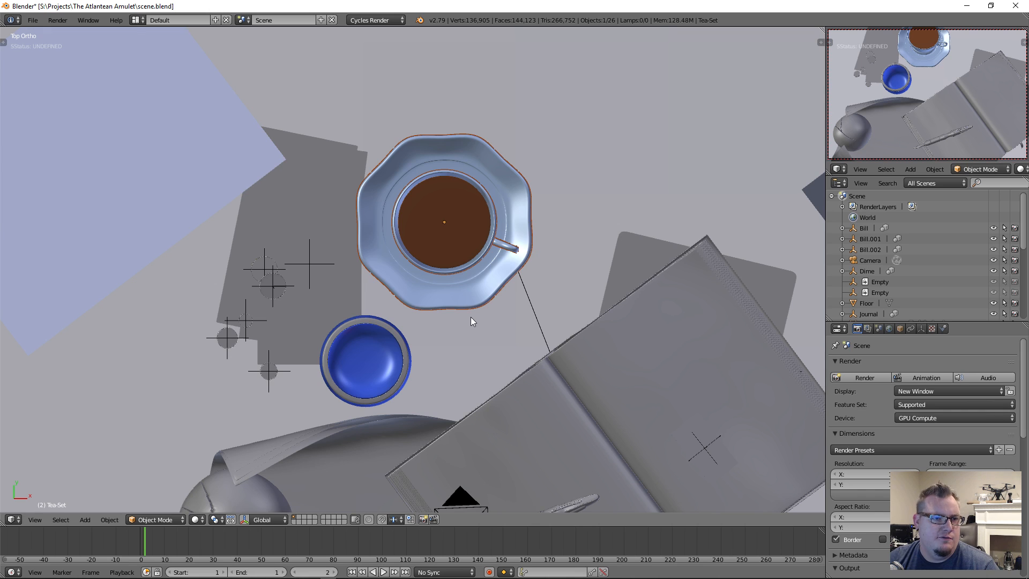
{"action": "scroll", "coordinate": [470, 316], "scroll_direction": "down", "scroll_amount": 2}
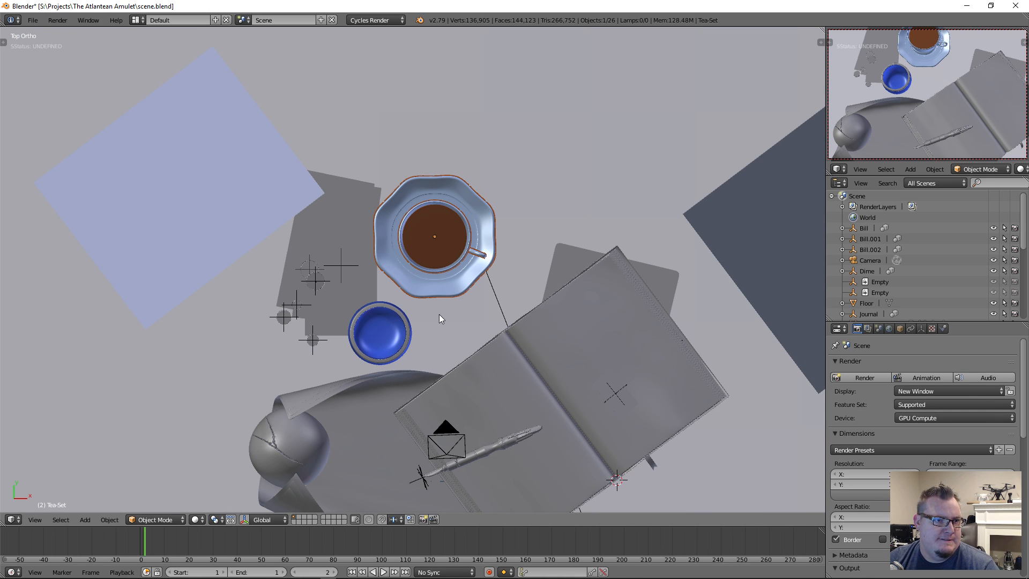
{"action": "middle_click_drag", "start_coordinate": [445, 316], "coordinate": [459, 251]}
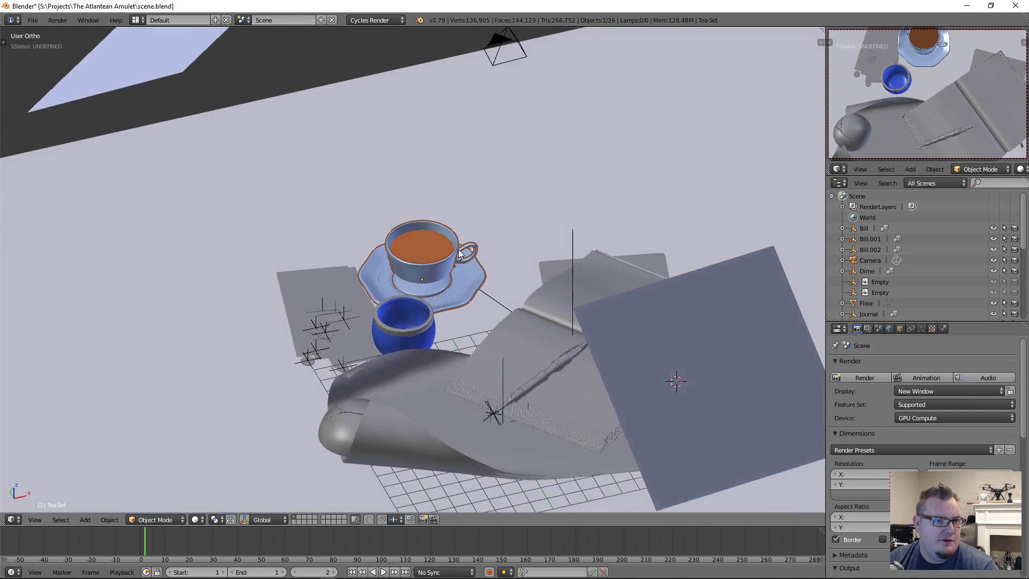
{"action": "key", "text": "KP_7"}
{"action": "scroll", "coordinate": [457, 252], "scroll_direction": "up", "scroll_amount": 2}
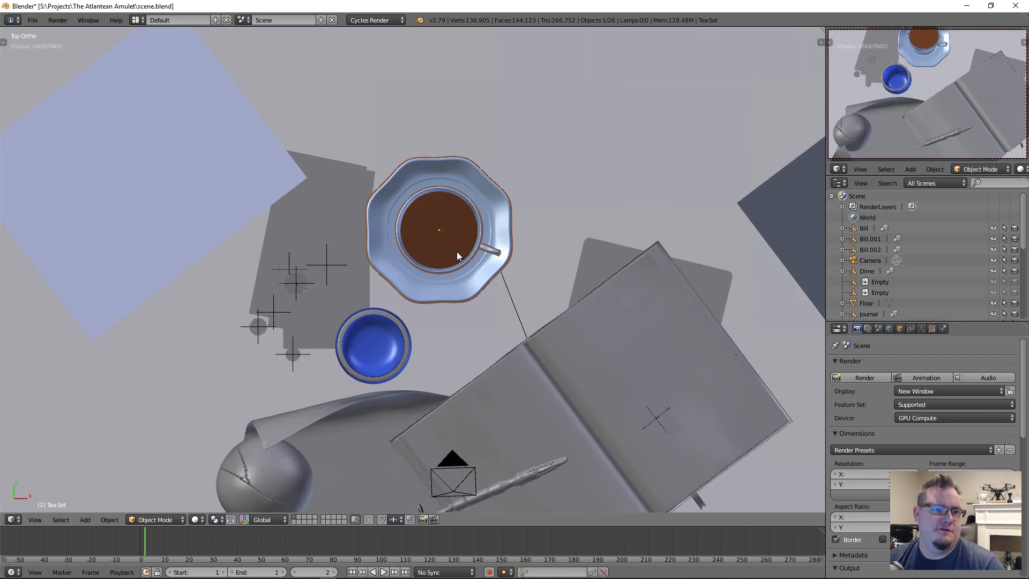
{"action": "scroll", "coordinate": [457, 252], "scroll_direction": "up", "scroll_amount": 2}
{"action": "middle_click_drag", "start_coordinate": [415, 305], "coordinate": [449, 290], "text": "shift"}
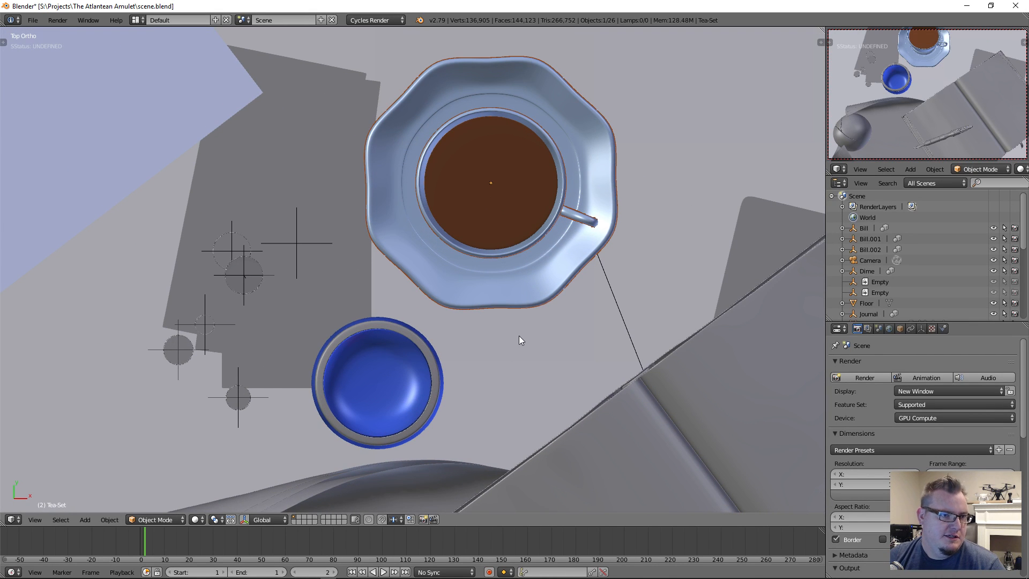
{"action": "key", "text": "s"}
{"action": "key", "text": "shift+z"}
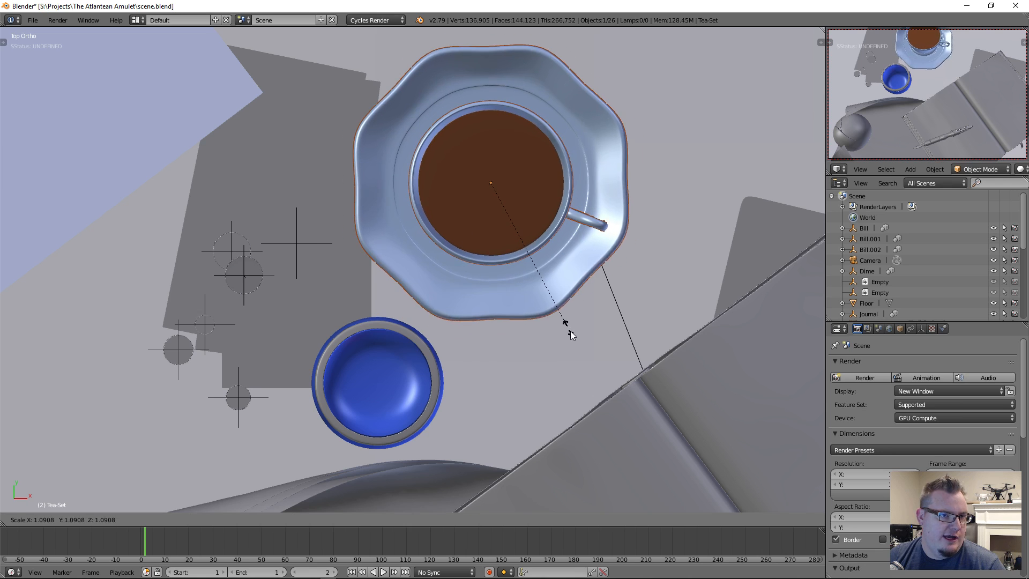
{"action": "right_click", "coordinate": [598, 369]}
Scale the tea set up uniformly by a factor of about 1.35.
{"action": "scroll", "coordinate": [559, 285], "scroll_direction": "down", "scroll_amount": 3}
{"action": "key", "text": "s"}
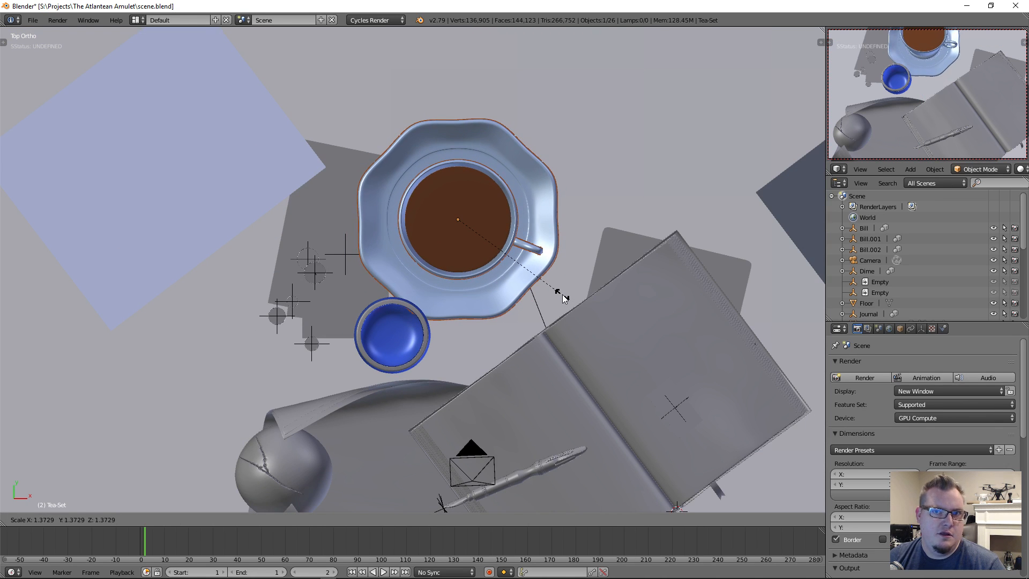
{"action": "left_click", "coordinate": [561, 292]}
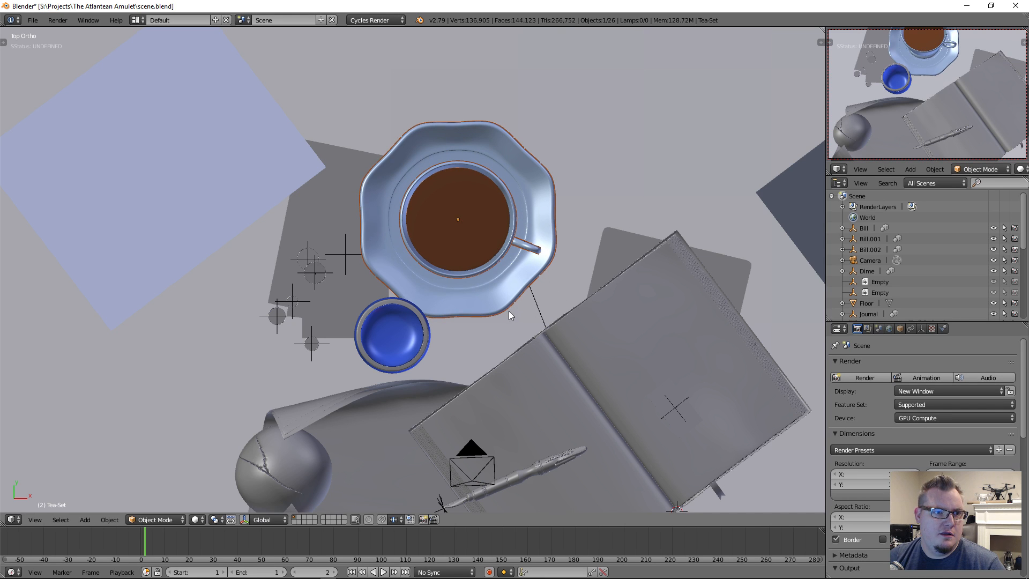
Move the enlarged tea set slightly away from the sugar dish and rotate it about -4.9° around the global Z axis.
{"action": "key", "text": "g"}
{"action": "left_click", "coordinate": [524, 299]}
{"action": "key", "text": "r"}
{"action": "key", "text": "z"}
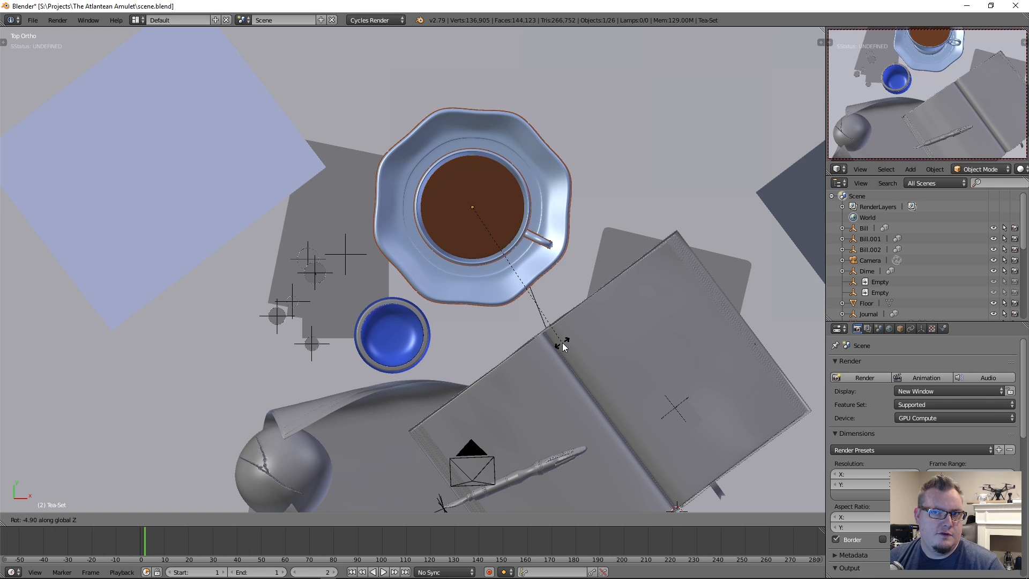
{"action": "left_click", "coordinate": [565, 341]}
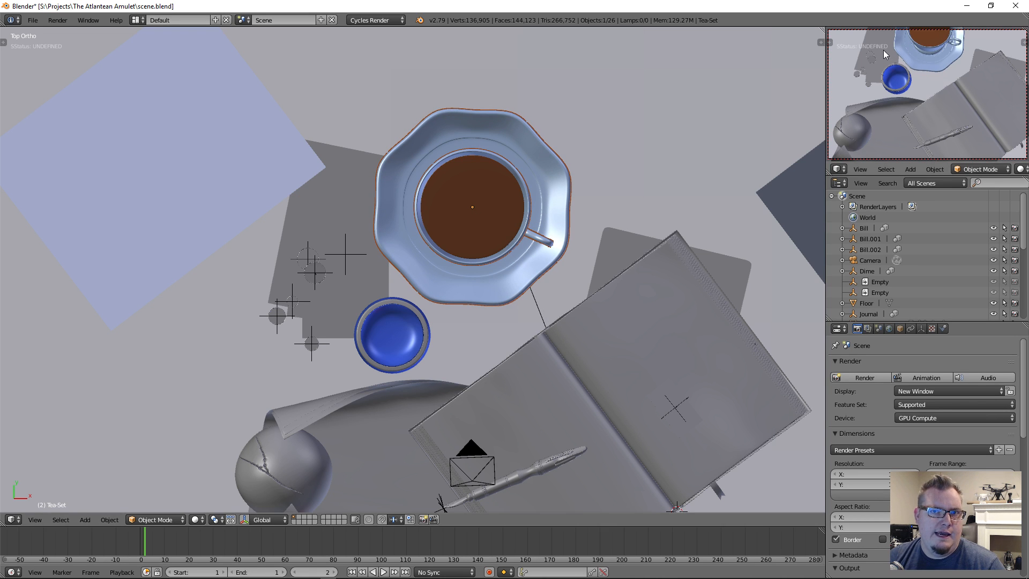
Review the tea set's placement in the maximized camera viewport, and save the scene file.
{"action": "key", "text": "shift+space"}
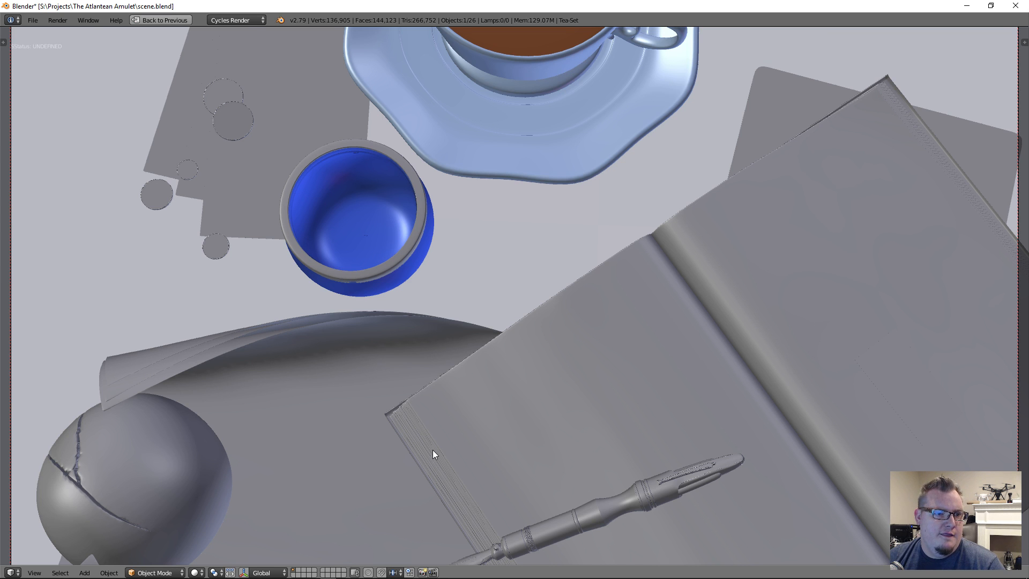
{"action": "scroll", "coordinate": [434, 449], "scroll_direction": "down", "scroll_amount": 2}
{"action": "scroll", "coordinate": [439, 446], "scroll_direction": "up", "scroll_amount": 1}
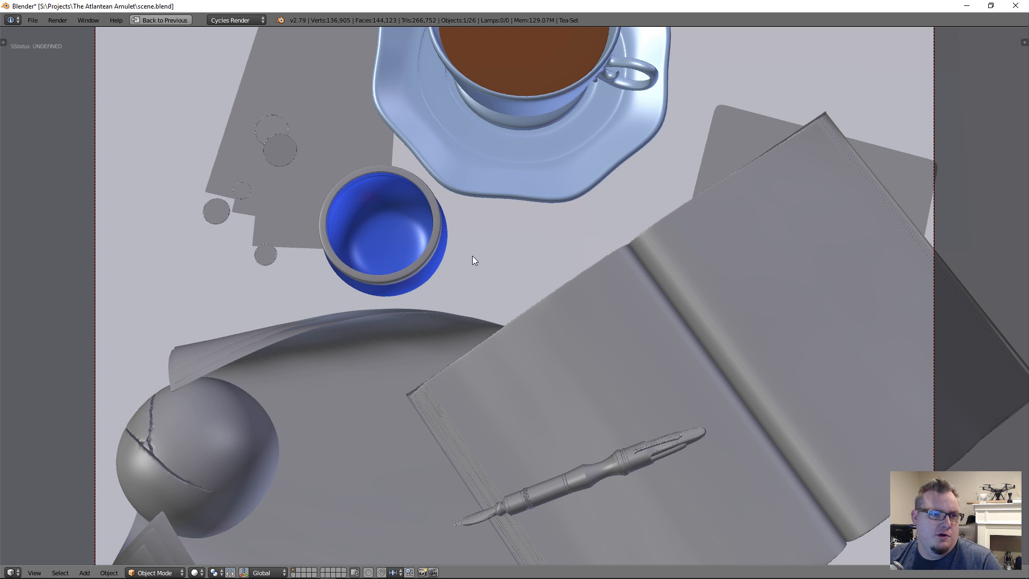
{"action": "scroll", "coordinate": [439, 309], "scroll_direction": "down", "scroll_amount": 1}
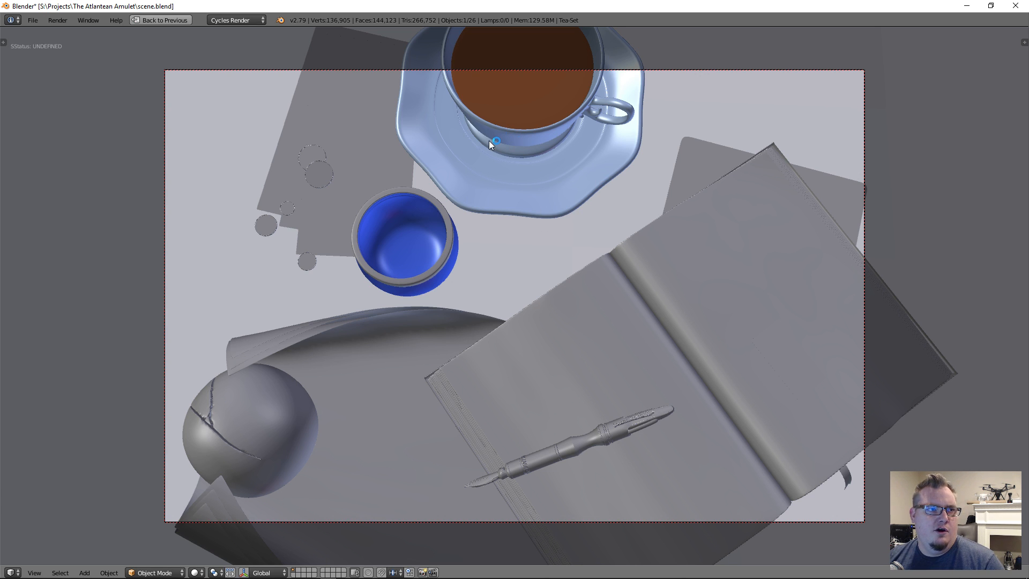
{"action": "left_click", "coordinate": [33, 20]}
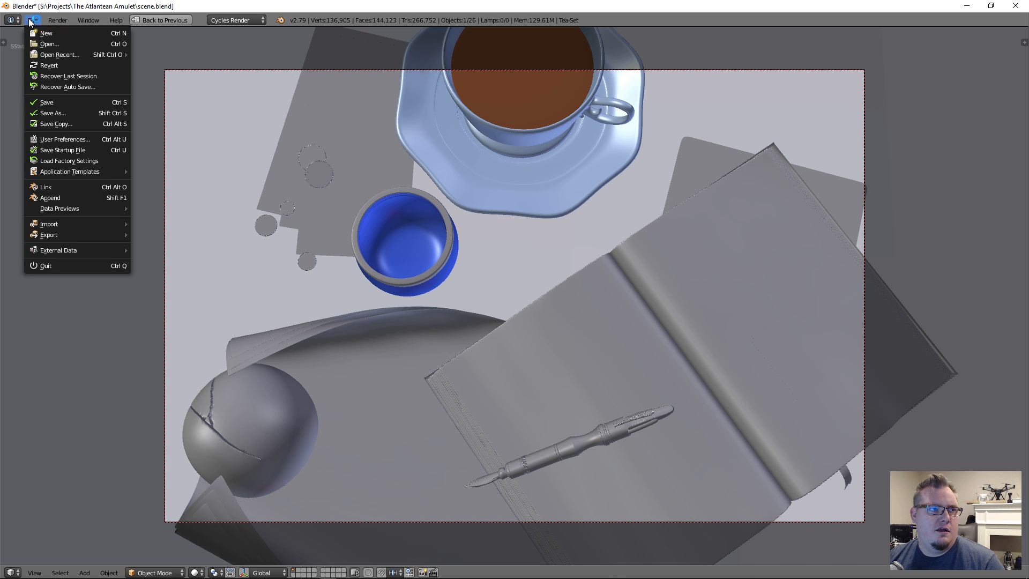
{"action": "left_click", "coordinate": [60, 102]}
Look through the camera in the restored layout and move the tea set about -1.12 along the global Y axis, towards the sugar dish.
{"action": "key", "text": "ctrl+space"}
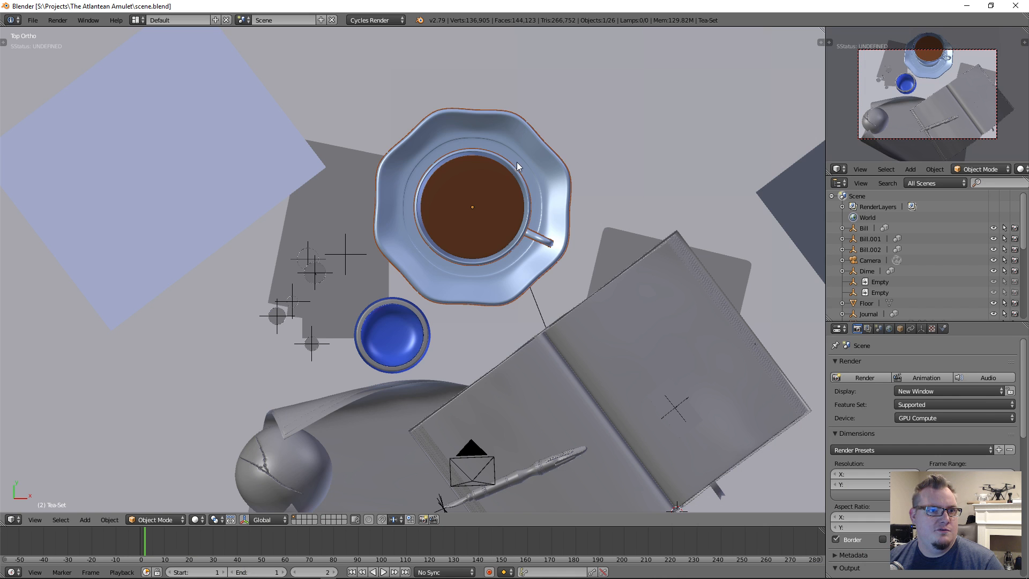
{"action": "middle_click_drag", "start_coordinate": [471, 234], "coordinate": [489, 192]}
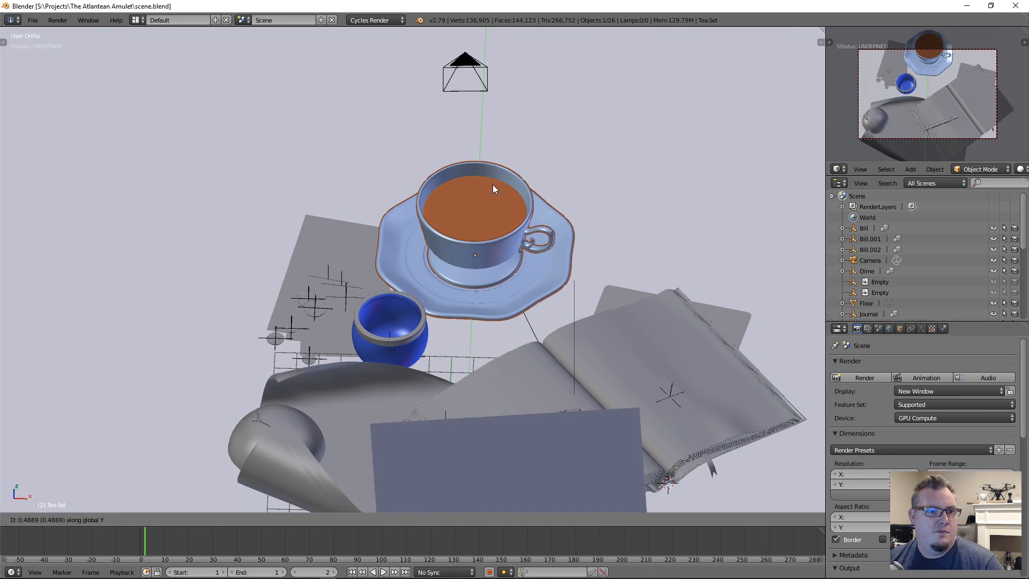
{"action": "key", "text": "KP_0"}
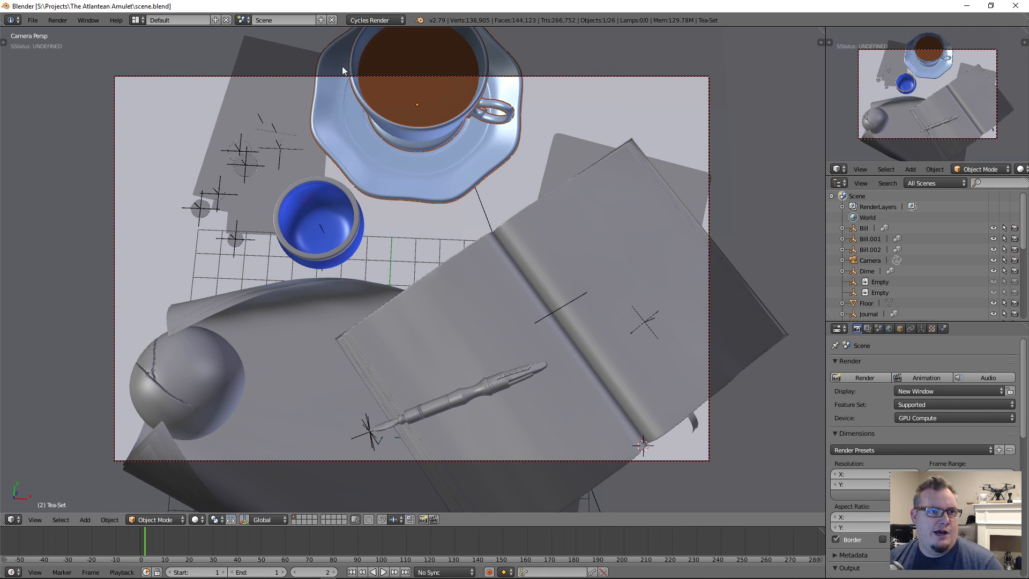
{"action": "key", "text": "g"}
{"action": "key", "text": "y"}
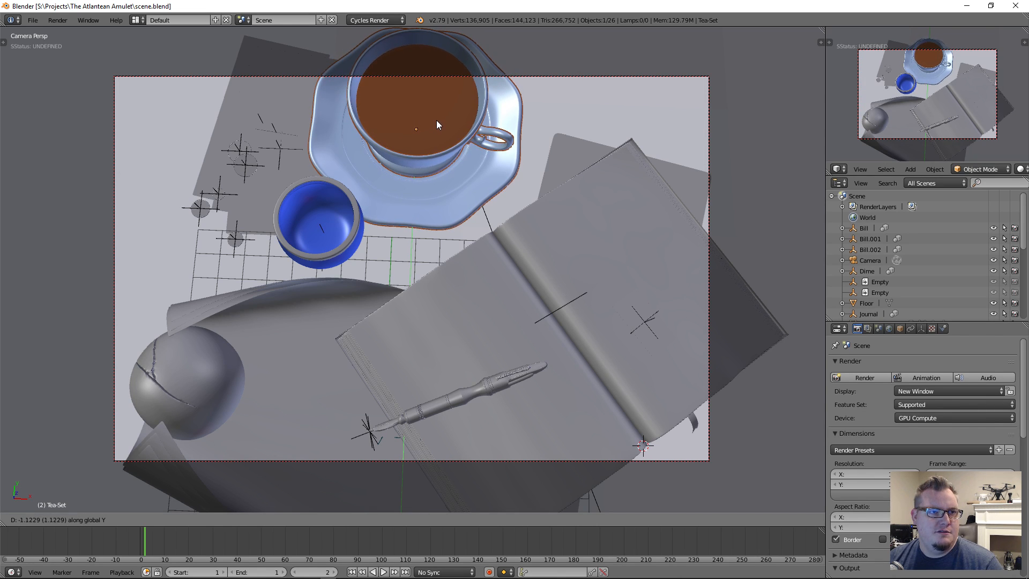
{"action": "left_click", "coordinate": [436, 122]}
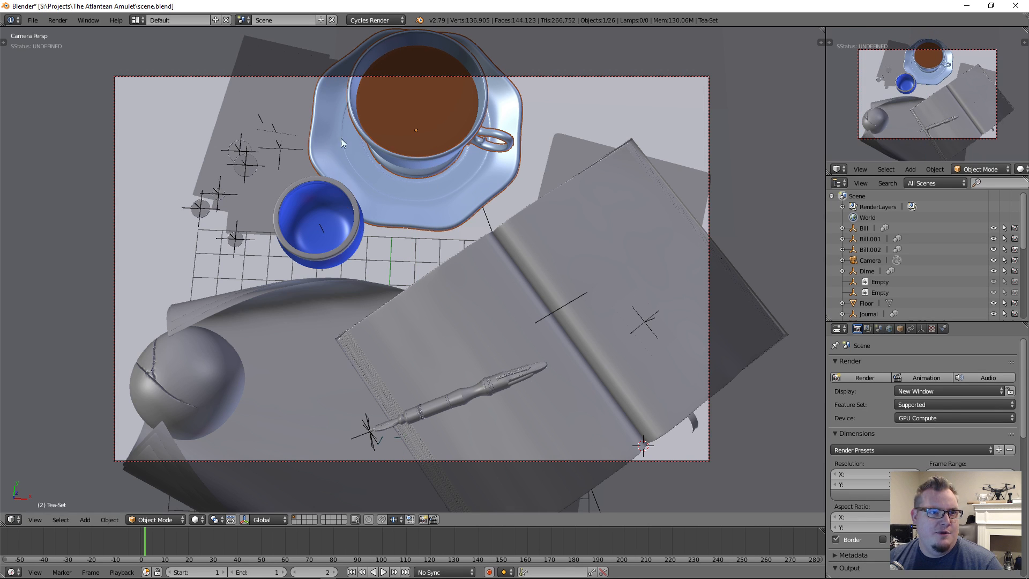
Move the tea set about 2.03 along the global Y axis, and bring it back by about -2.1 along Y.
{"action": "key", "text": "g"}
{"action": "key", "text": "y"}
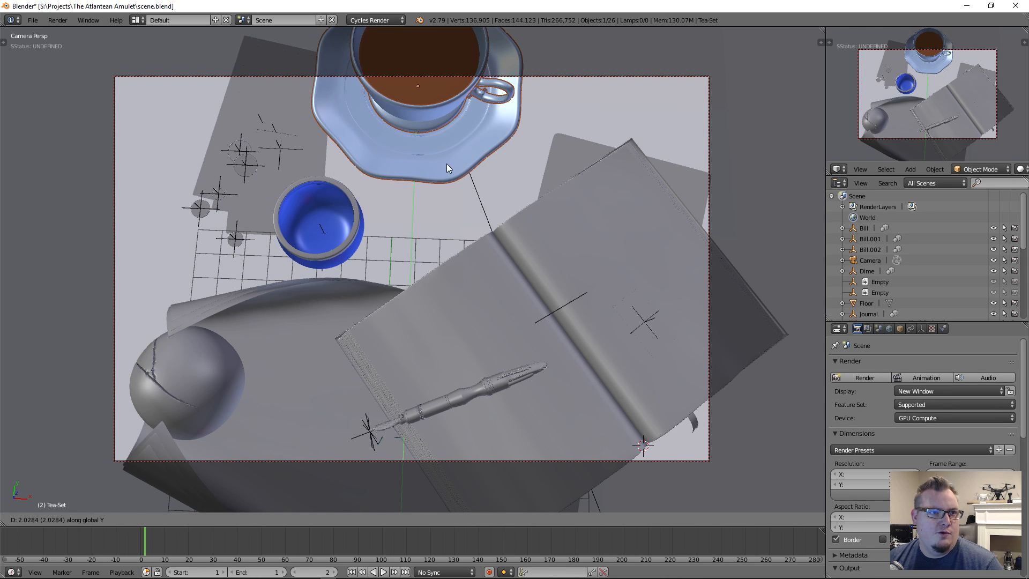
{"action": "left_click", "coordinate": [446, 163]}
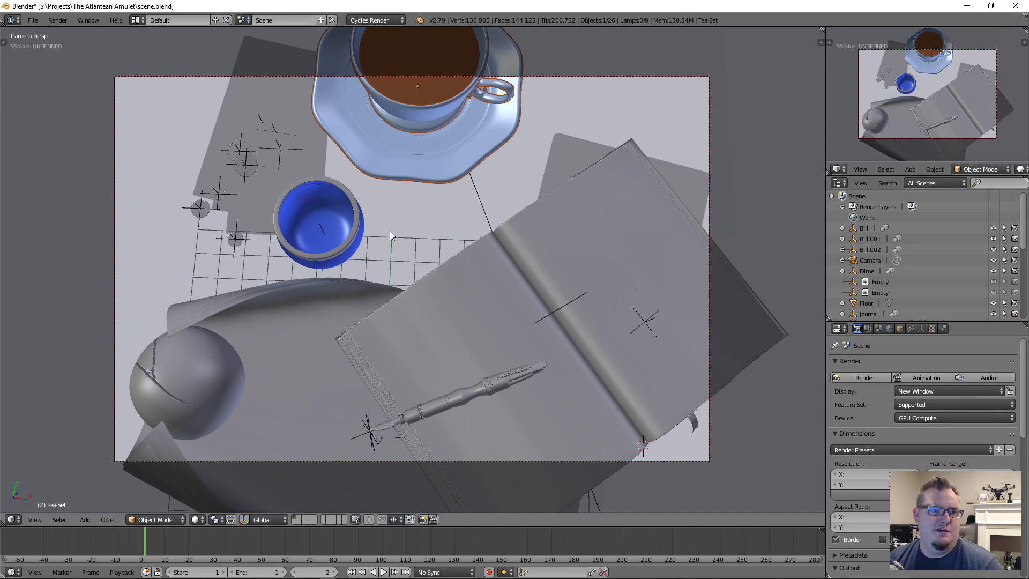
{"action": "key", "text": "g"}
{"action": "key", "text": "y"}
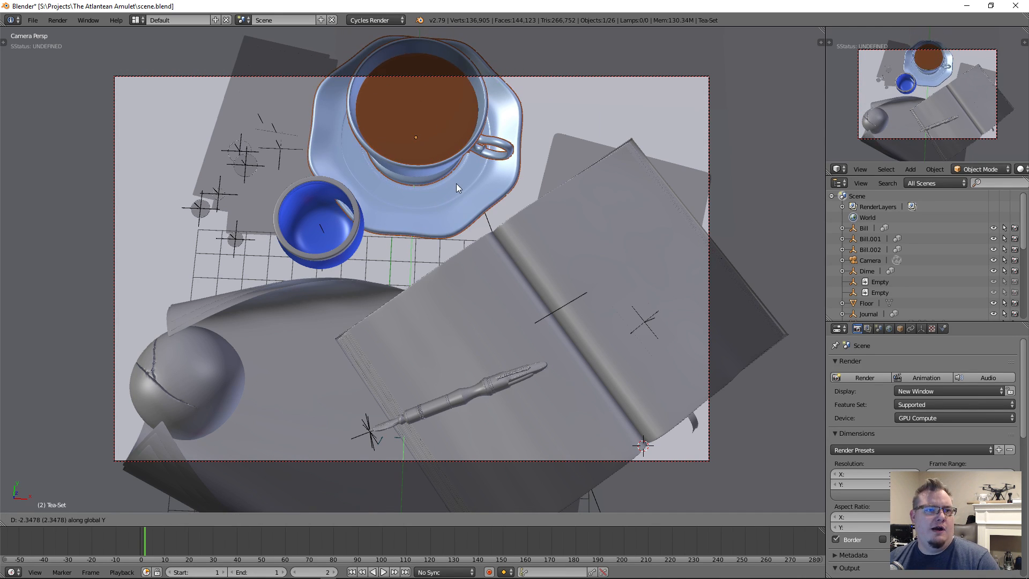
{"action": "left_click", "coordinate": [456, 179]}
Undo the sugar dish selection and the last tea set moves along the Y axis.
{"action": "right_click", "coordinate": [332, 234]}
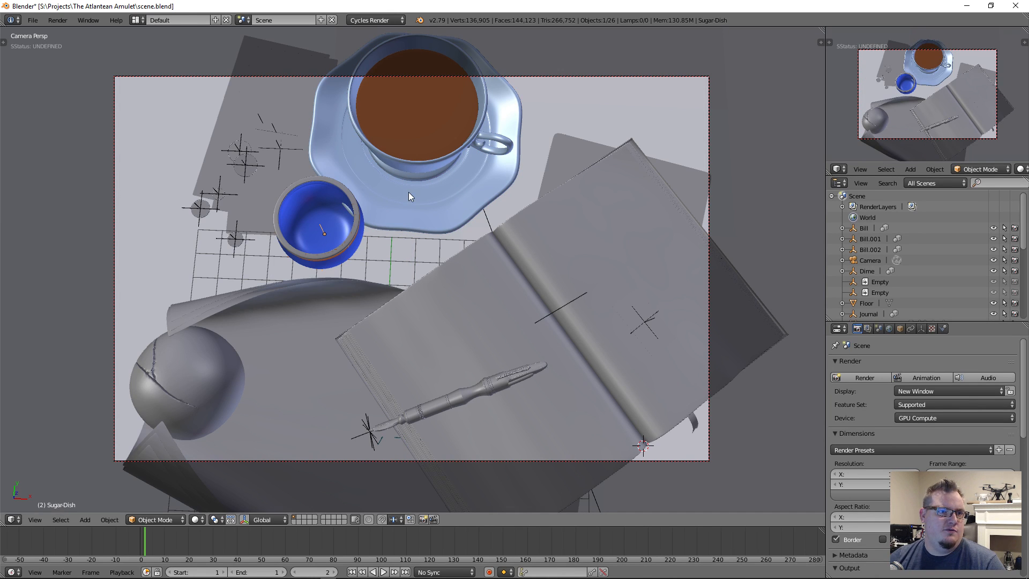
{"action": "key", "text": "ctrl+z"}
{"action": "key", "text": "ctrl+z"}
{"action": "key", "text": "ctrl+z"}
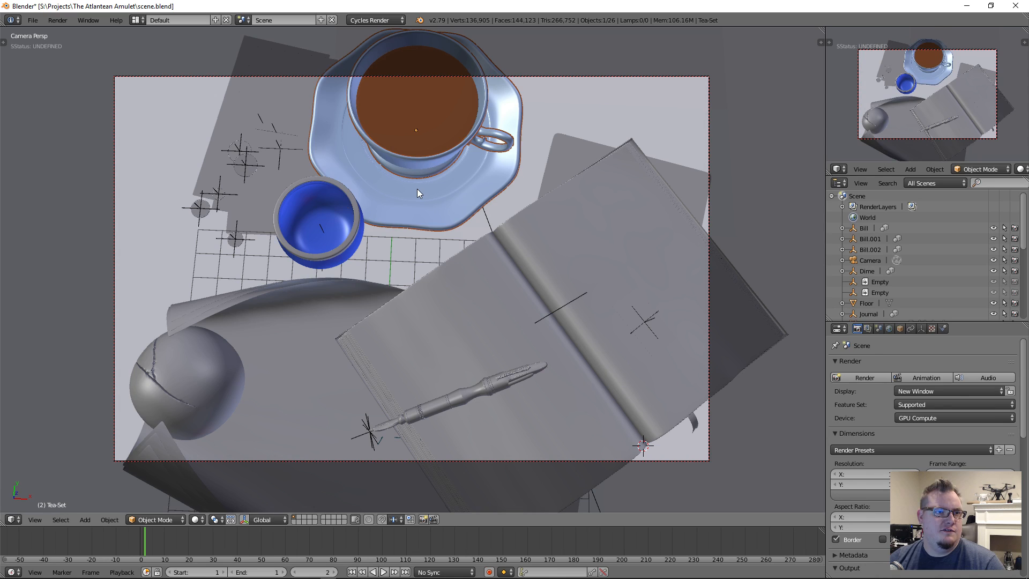
{"action": "key", "text": "ctrl+z"}
In the right side view, lower the tea set about 0.04 along the global Z axis towards the floor.
{"action": "middle_click_drag", "start_coordinate": [418, 191], "coordinate": [295, 86]}
{"action": "key", "text": "KP_1"}
{"action": "key", "text": "KP_3"}
{"action": "key", "text": "KP_Decimal"}
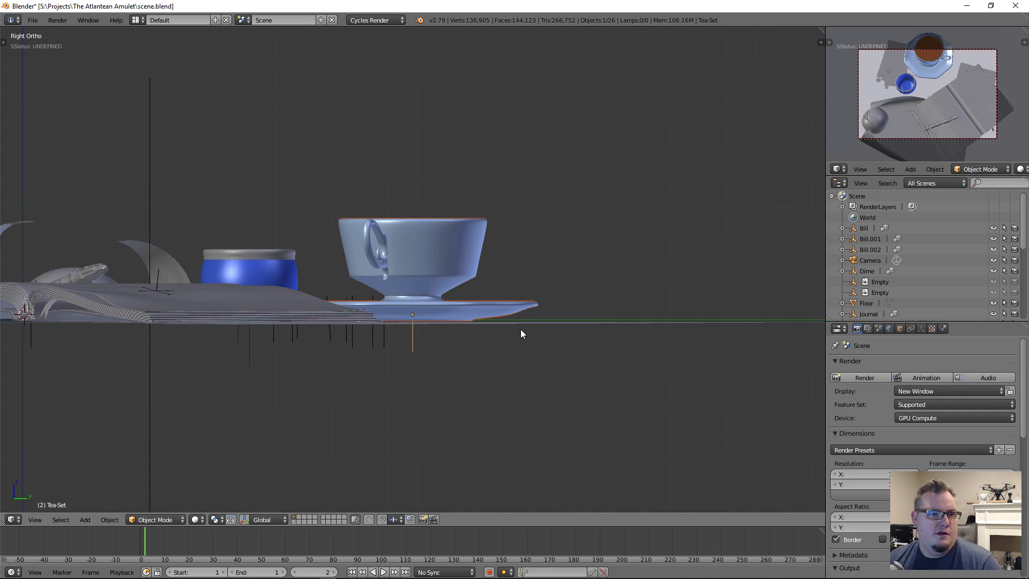
{"action": "scroll", "coordinate": [514, 332], "scroll_direction": "up", "scroll_amount": 8}
{"action": "middle_click_drag", "start_coordinate": [512, 339], "coordinate": [449, 252], "text": "shift"}
{"action": "key", "text": "g"}
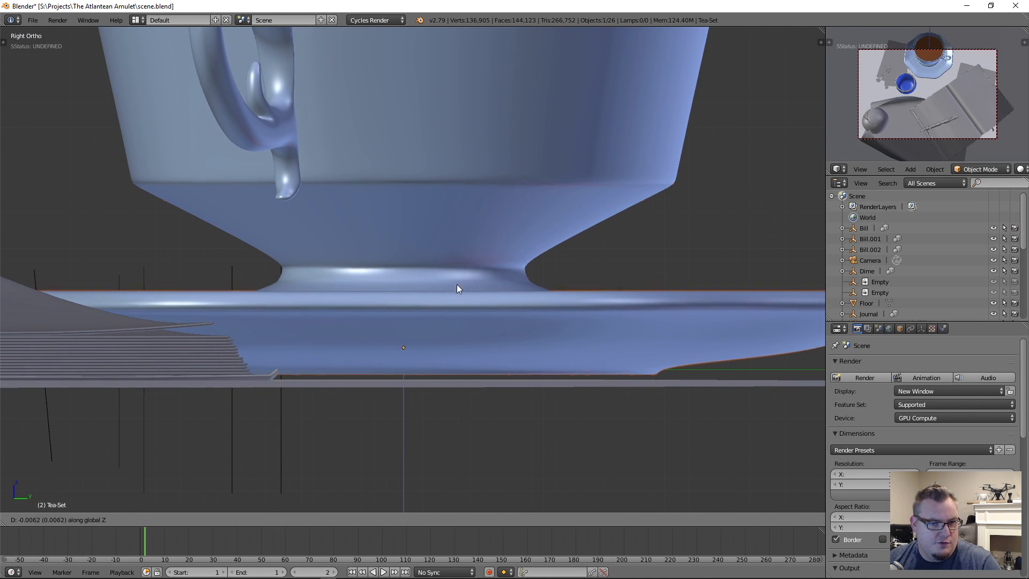
{"action": "key", "text": "z"}
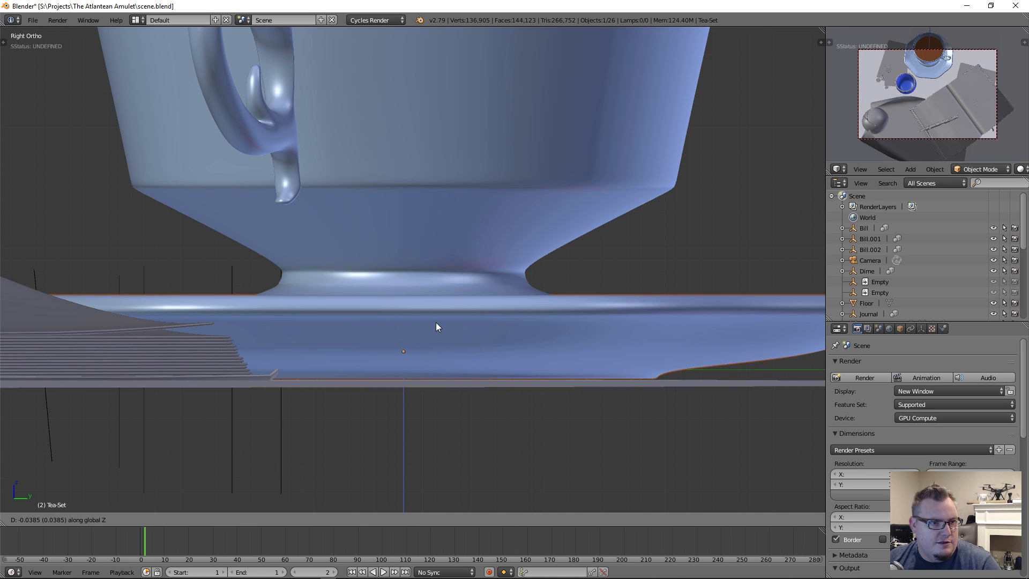
{"action": "left_click", "coordinate": [436, 324]}
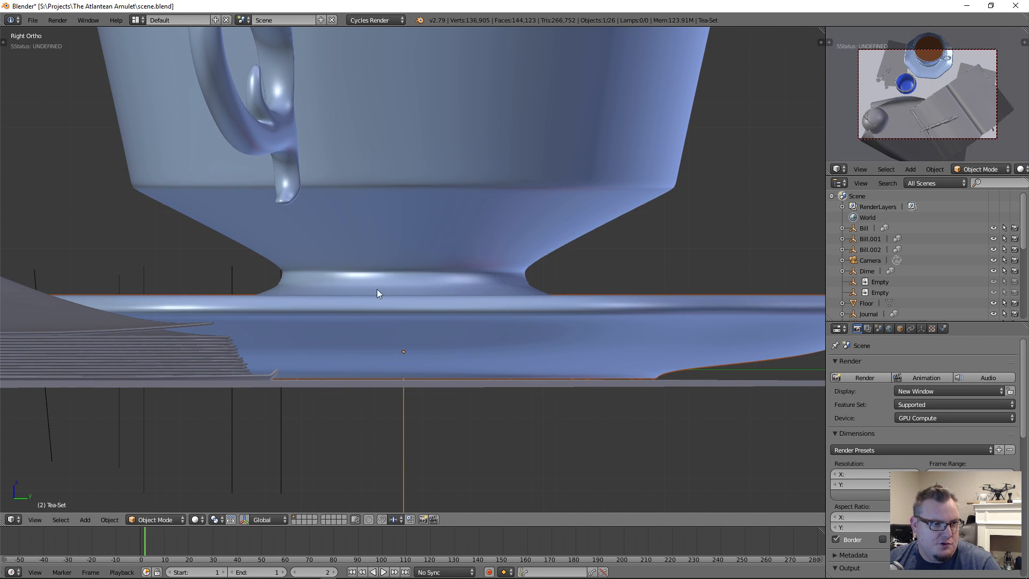
In the top view, rotate the tea set a few degrees around the global Z axis, and move it about -0.78 along global Y.
{"action": "scroll", "coordinate": [377, 288], "scroll_direction": "down", "scroll_amount": 4}
{"action": "middle_click_drag", "start_coordinate": [368, 232], "coordinate": [426, 272]}
{"action": "scroll", "coordinate": [393, 238], "scroll_direction": "down", "scroll_amount": 5}
{"action": "key", "text": "KP_7"}
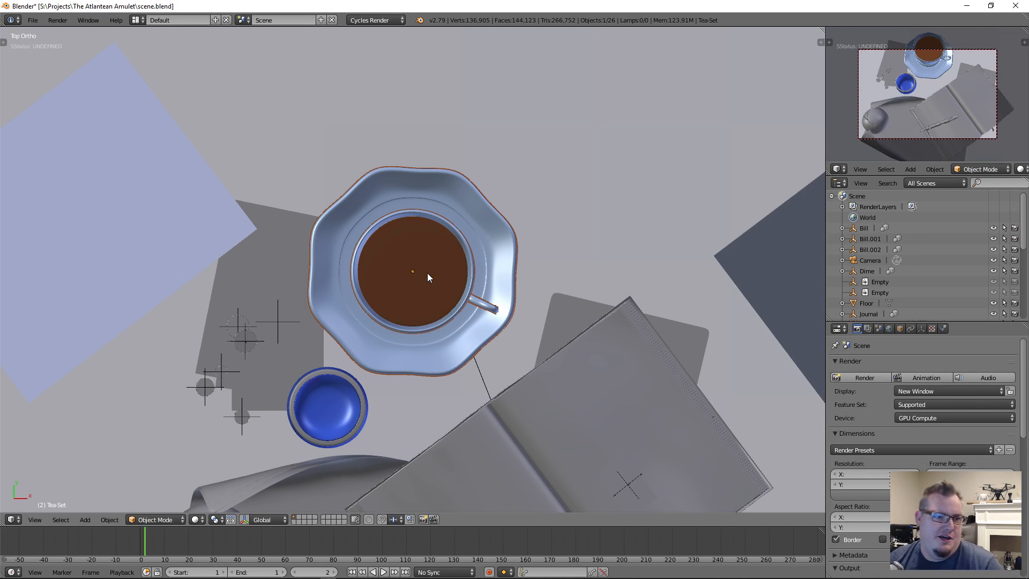
{"action": "middle_click_drag", "start_coordinate": [440, 317], "coordinate": [455, 306], "text": "shift"}
{"action": "key", "text": "r"}
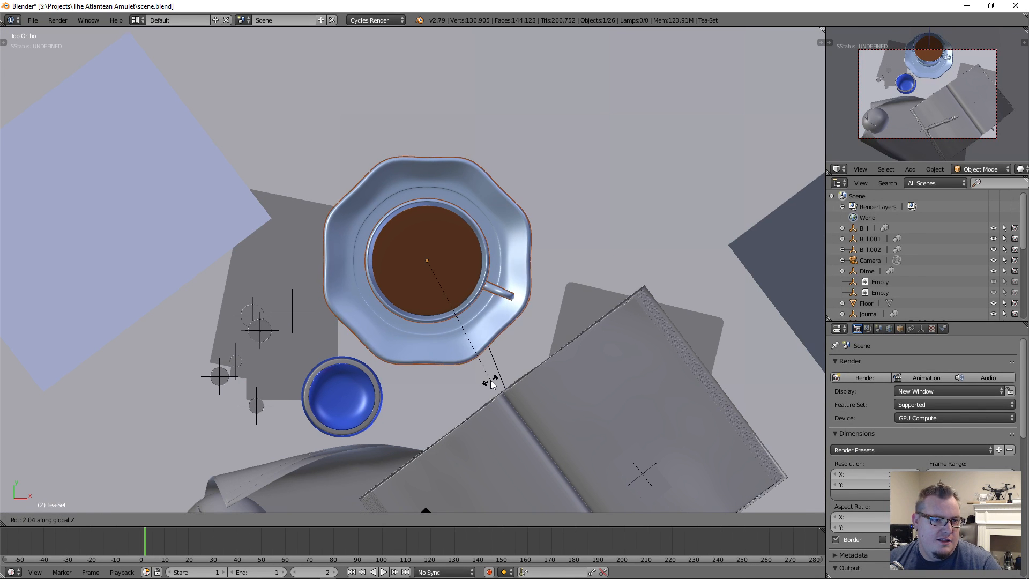
{"action": "left_click", "coordinate": [498, 378]}
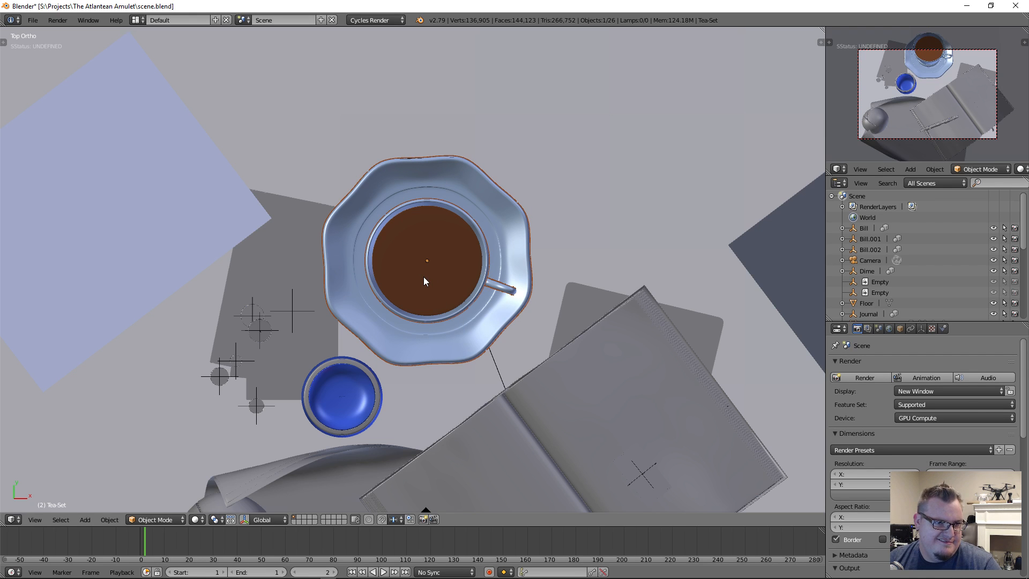
{"action": "key", "text": "g"}
{"action": "key", "text": "y"}
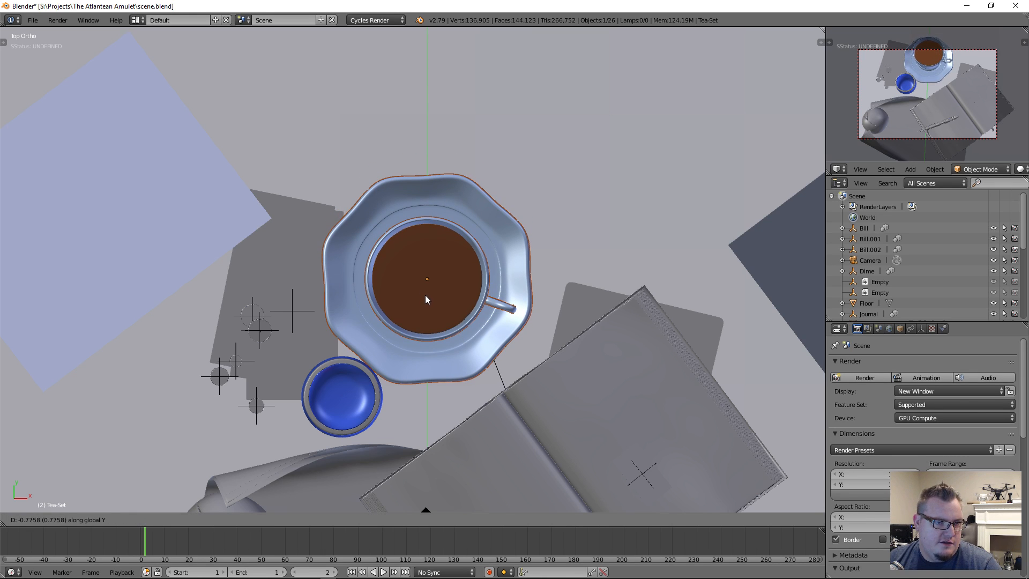
{"action": "left_click", "coordinate": [427, 299]}
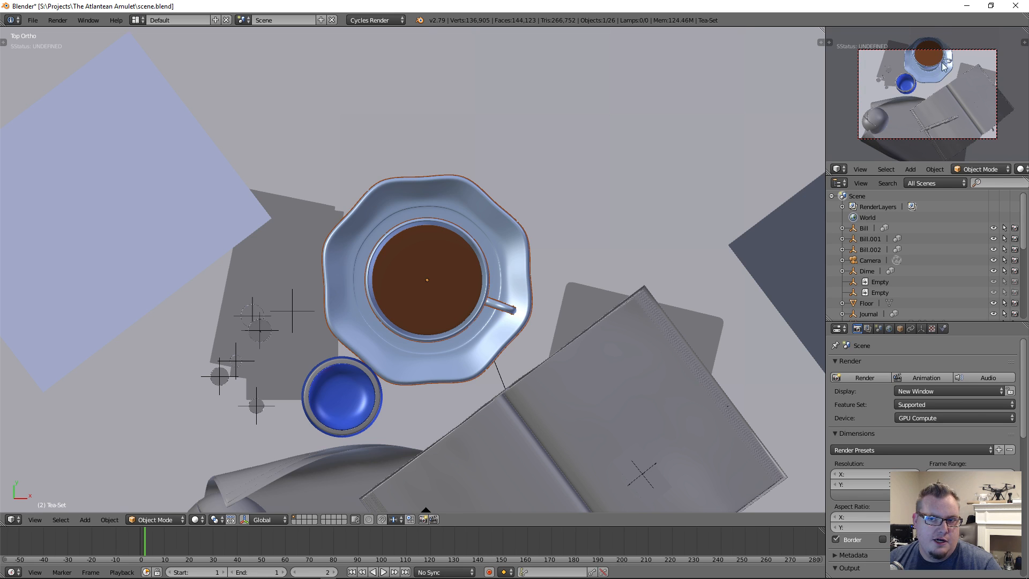
Nudge the tea set slightly further along negative global Y, and check its placement in the maximized camera viewport.
{"action": "scroll", "coordinate": [928, 97], "scroll_direction": "up", "scroll_amount": 1}
{"action": "key", "text": "g"}
{"action": "key", "text": "y"}
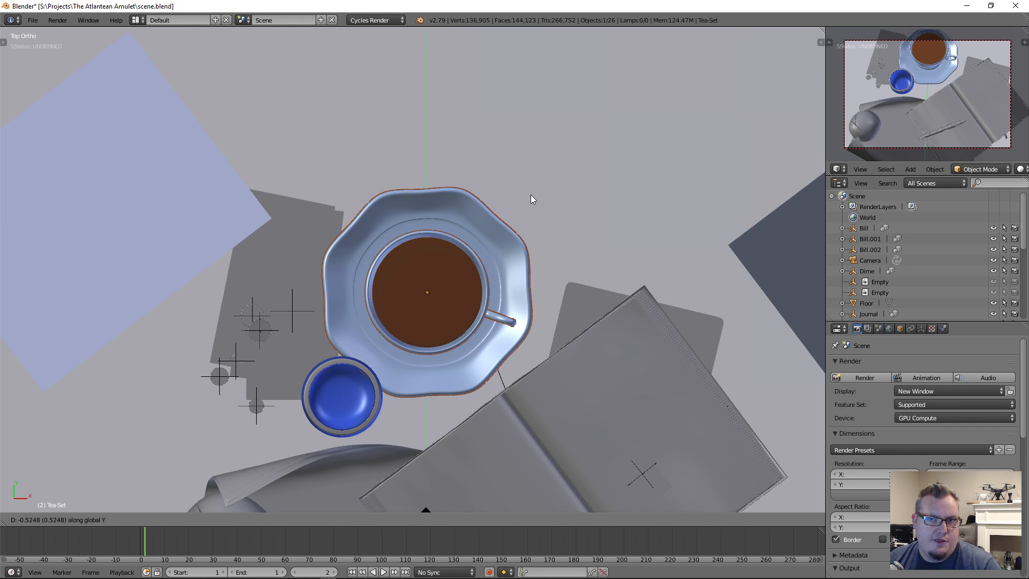
{"action": "left_click", "coordinate": [533, 191]}
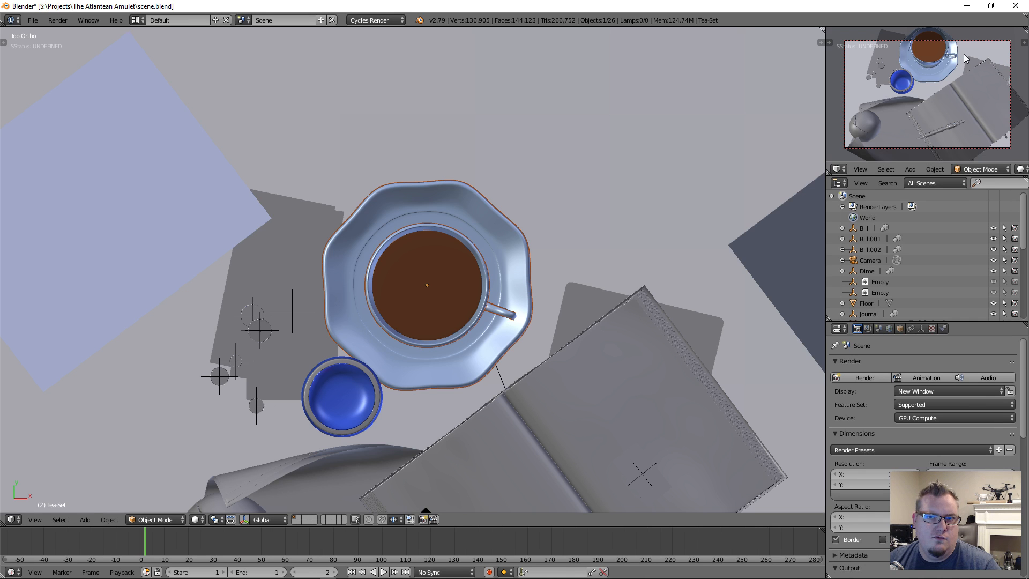
{"action": "key", "text": "ctrl+Up"}
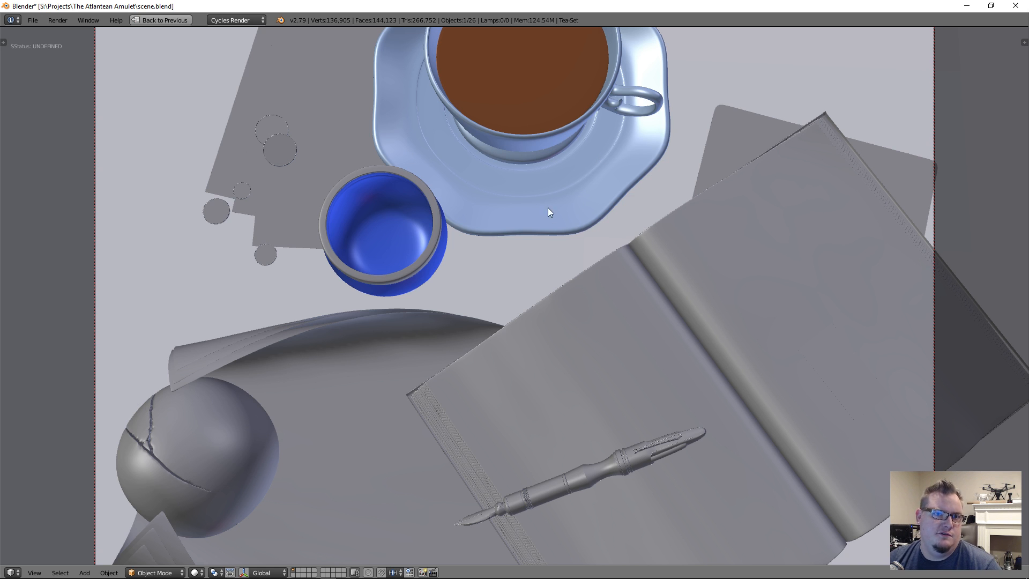
{"action": "key", "text": "KP_7"}
{"action": "key", "text": "ctrl+alt+space"}
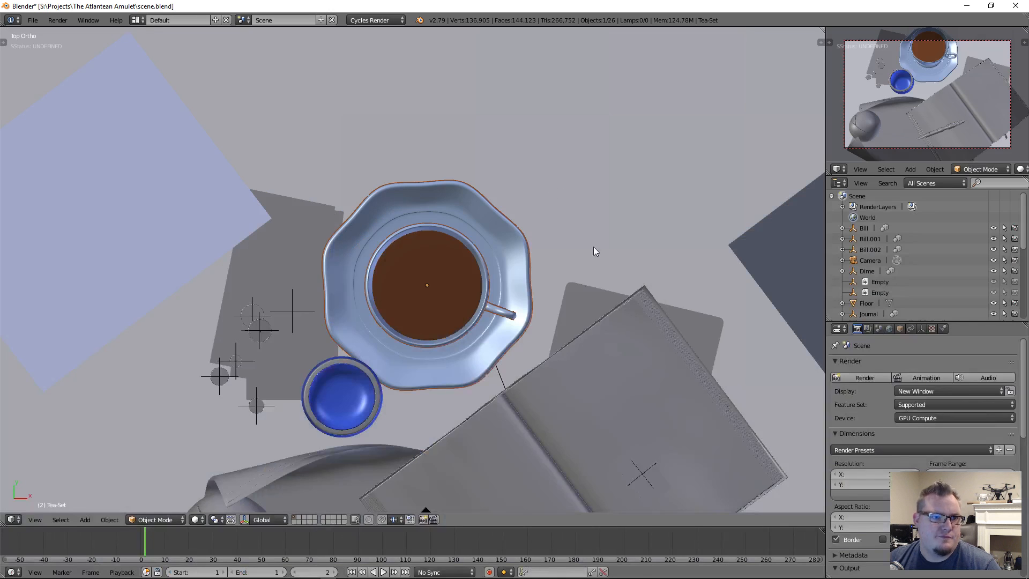
Select the sugar dish and move it slightly away from the saucer, checking the gap from the side and the top.
{"action": "right_click", "coordinate": [363, 427]}
{"action": "key", "text": "z"}
{"action": "key", "text": "z"}
{"action": "scroll", "coordinate": [348, 391], "scroll_direction": "up", "scroll_amount": 3}
{"action": "middle_click_drag", "start_coordinate": [348, 391], "coordinate": [559, 179], "text": "shift"}
{"action": "key", "text": "g"}
{"action": "left_click", "coordinate": [545, 278]}
{"action": "middle_click_drag", "start_coordinate": [545, 278], "coordinate": [477, 237]}
{"action": "key", "text": "KP_7"}
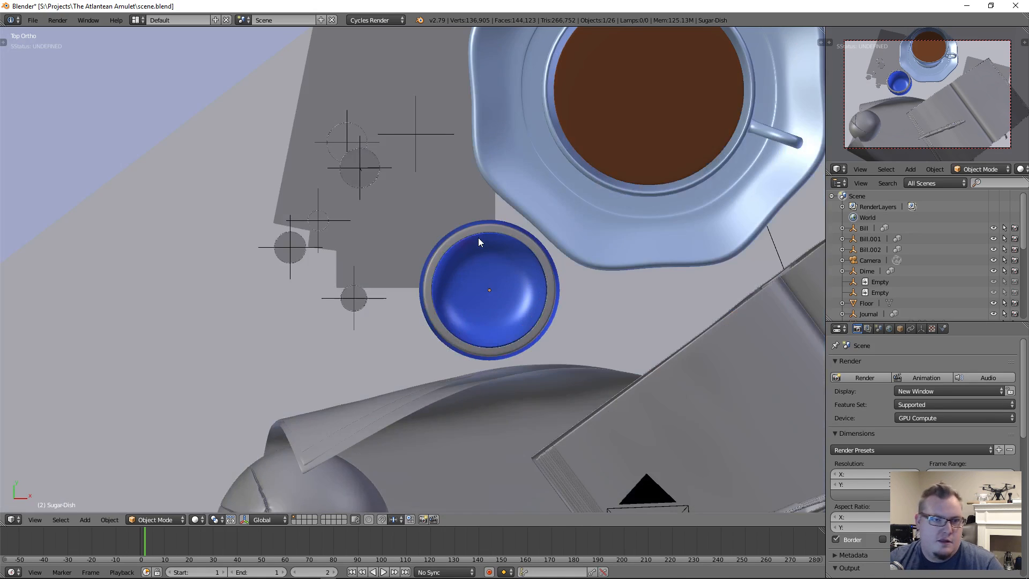
Move the sugar dish about 0.13 in X and 0.29 in Y towards the saucer, and nudge it slightly back along negative X.
{"action": "key", "text": "g"}
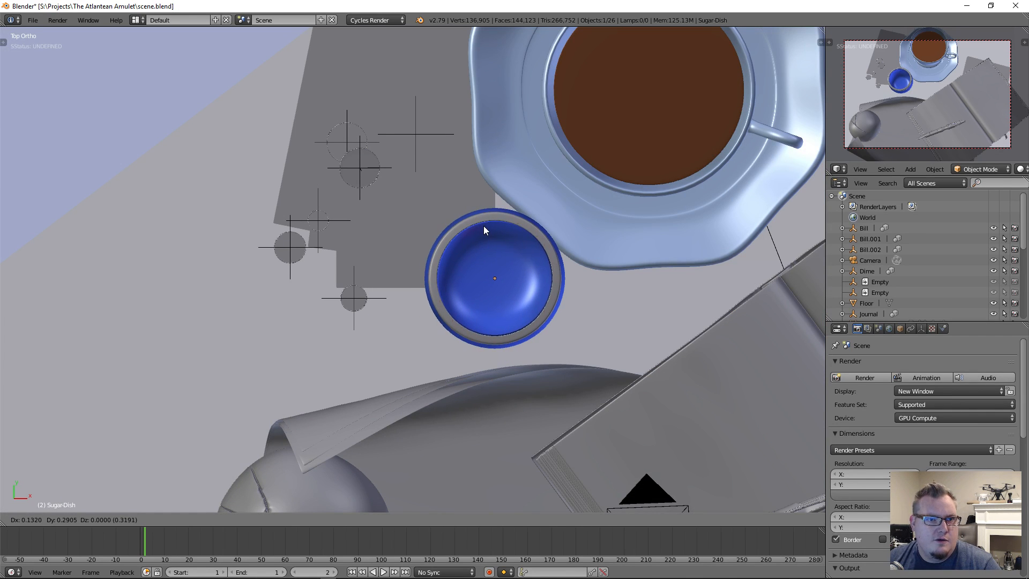
{"action": "left_click", "coordinate": [486, 229]}
{"action": "middle_click_drag", "start_coordinate": [485, 229], "coordinate": [467, 178]}
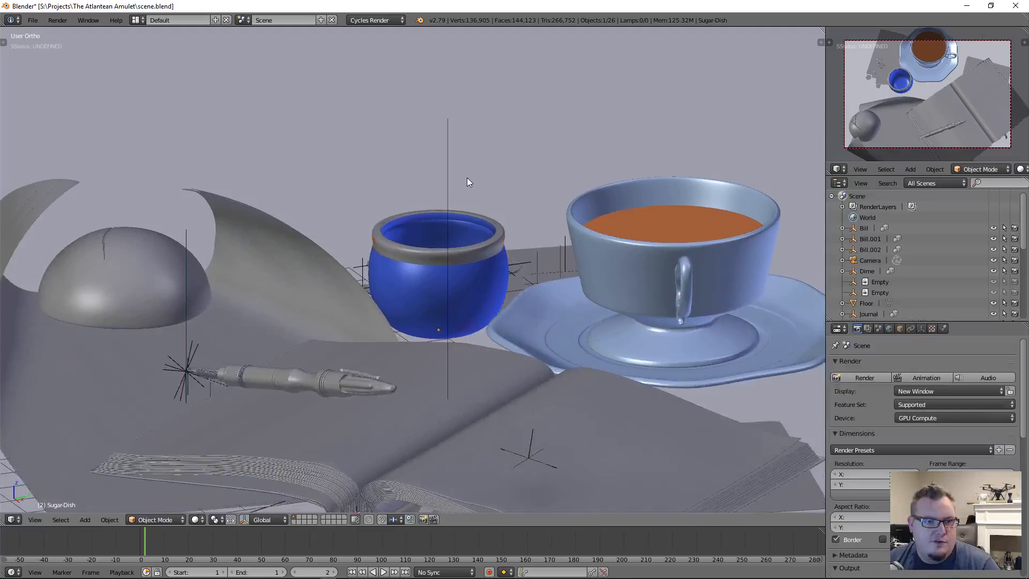
{"action": "key", "text": "KP_7"}
{"action": "key", "text": "g"}
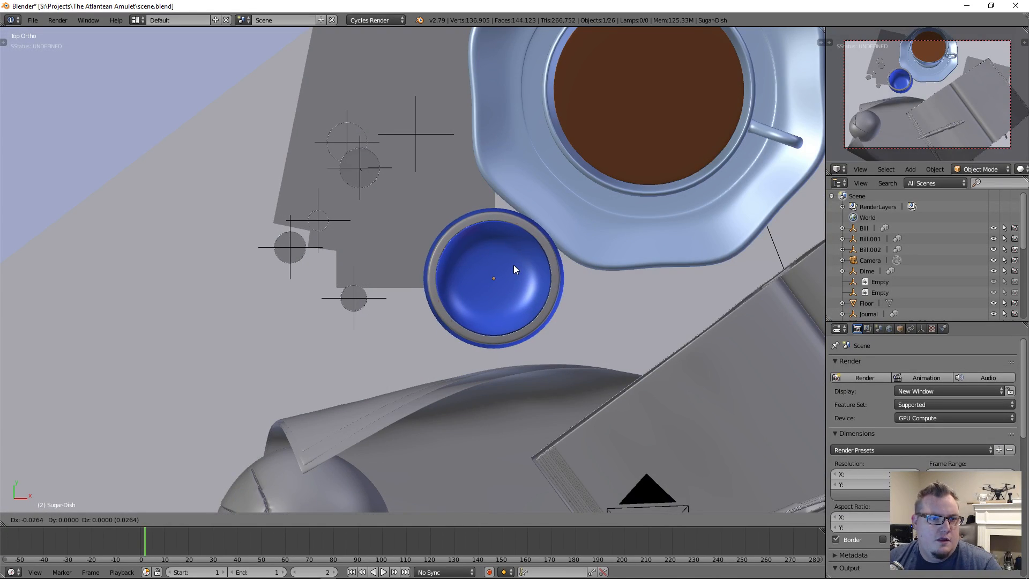
{"action": "left_click", "coordinate": [504, 265]}
{"action": "middle_click_drag", "start_coordinate": [595, 316], "coordinate": [557, 307]}
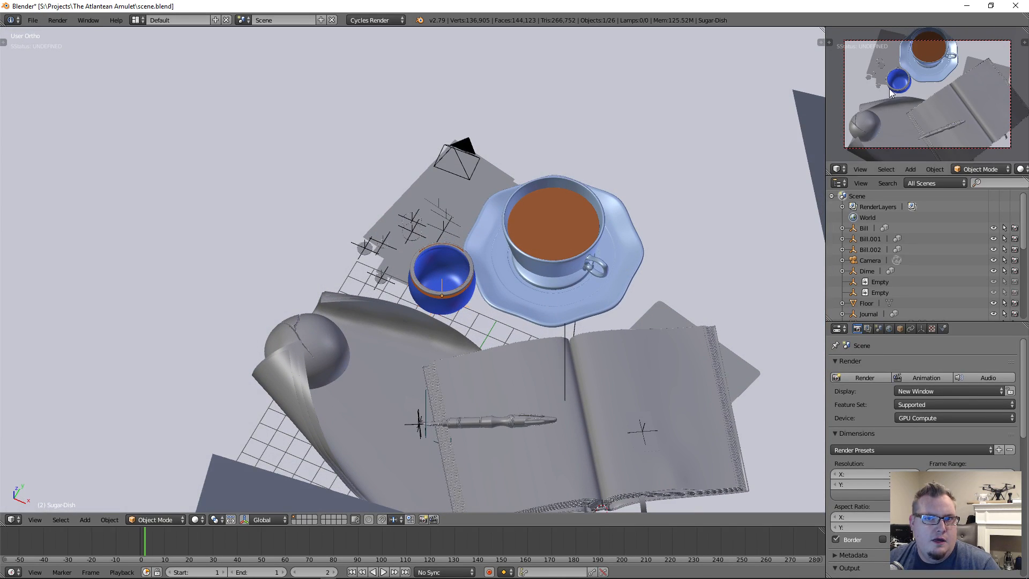
Review the sugar dish and tea set in the maximized camera viewport, restore the layout, and save the scene file.
{"action": "key", "text": "ctrl+Up"}
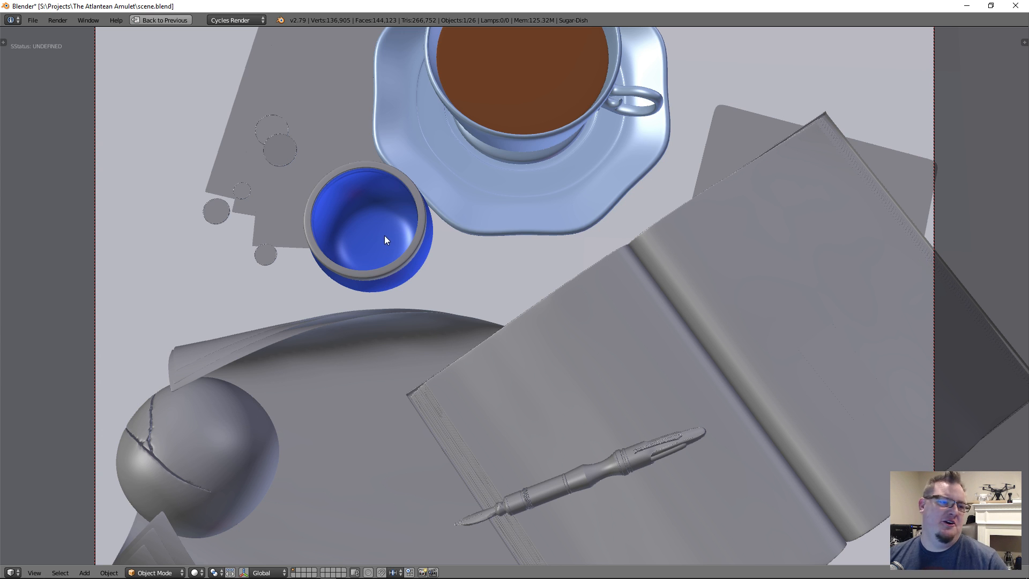
{"action": "key", "text": "Escape"}
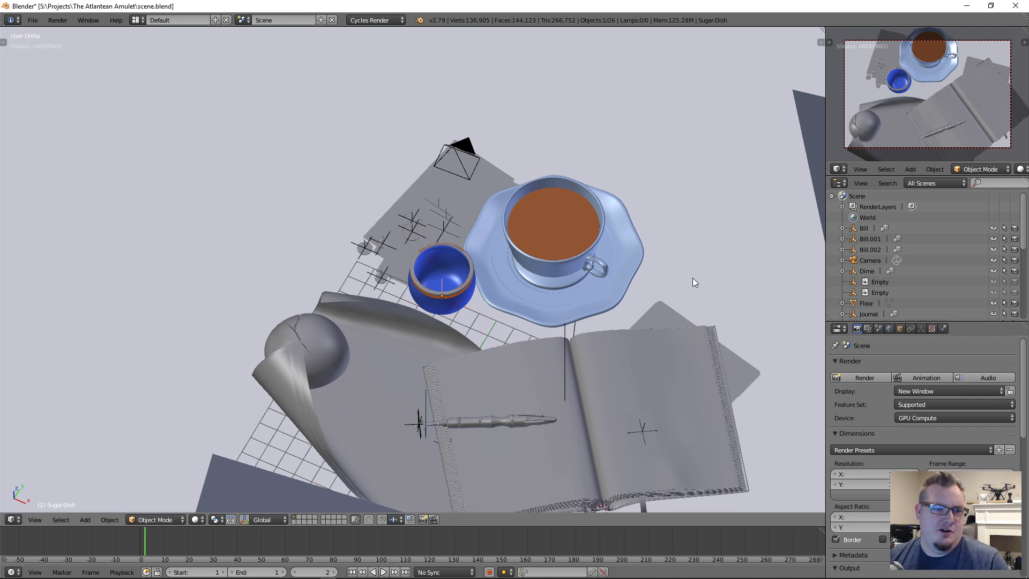
{"action": "middle_click_drag", "start_coordinate": [610, 272], "coordinate": [487, 280]}
{"action": "key", "text": "ctrl+s"}
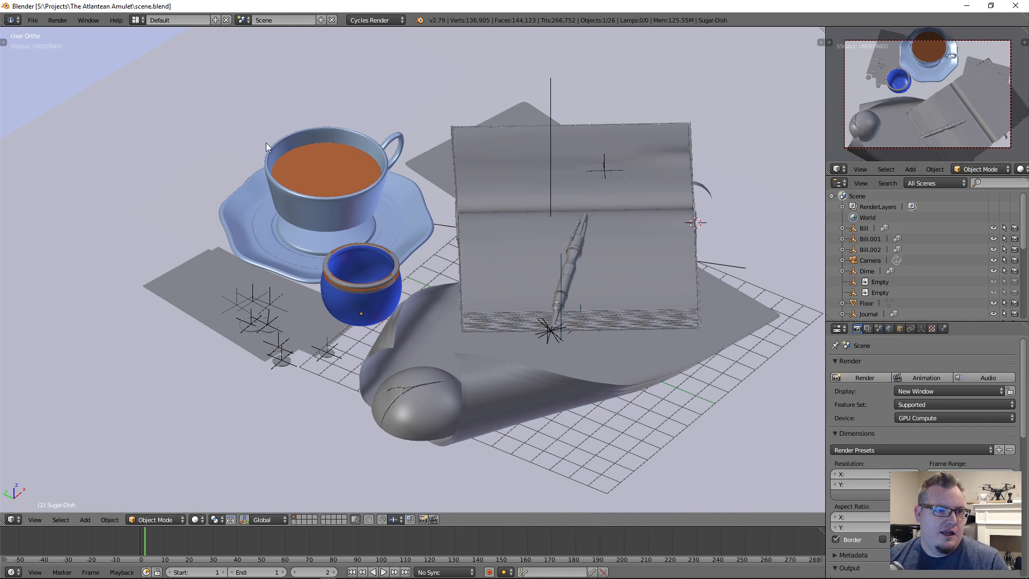
Open the recent file Tea_Set.blend and show the cup and saucer from the top.
{"action": "left_click", "coordinate": [31, 20]}
{"action": "mouse_move", "coordinate": [74, 60]}
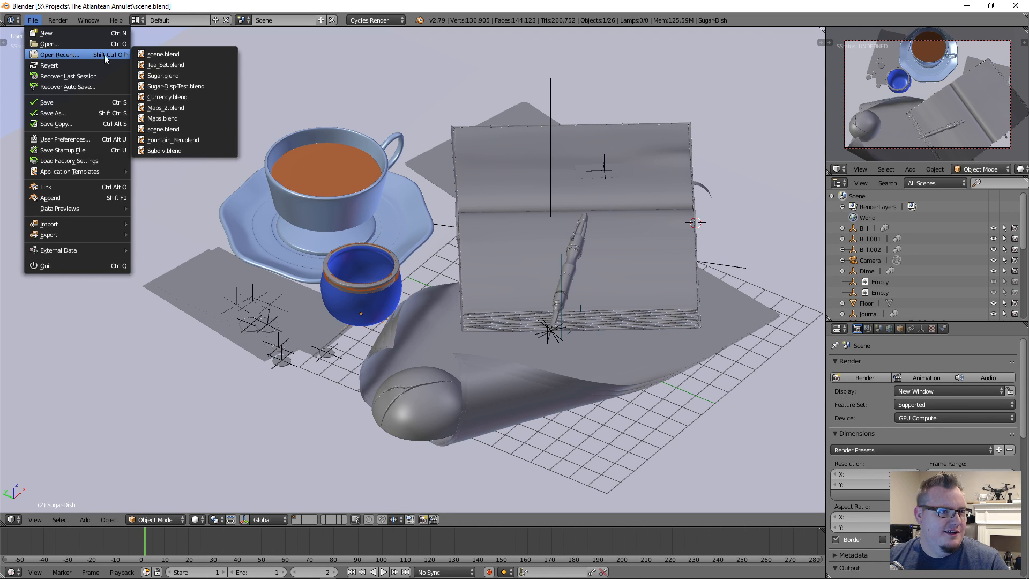
{"action": "left_click", "coordinate": [170, 66]}
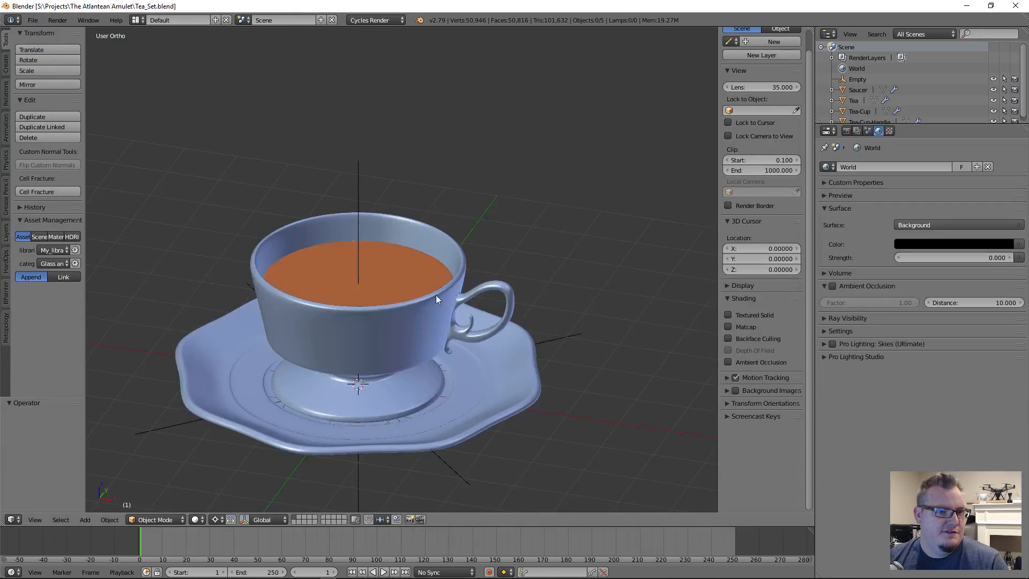
{"action": "scroll", "coordinate": [435, 294], "scroll_direction": "down", "scroll_amount": 2}
{"action": "middle_click_drag", "start_coordinate": [416, 254], "coordinate": [430, 274]}
{"action": "key", "text": "KP_7"}
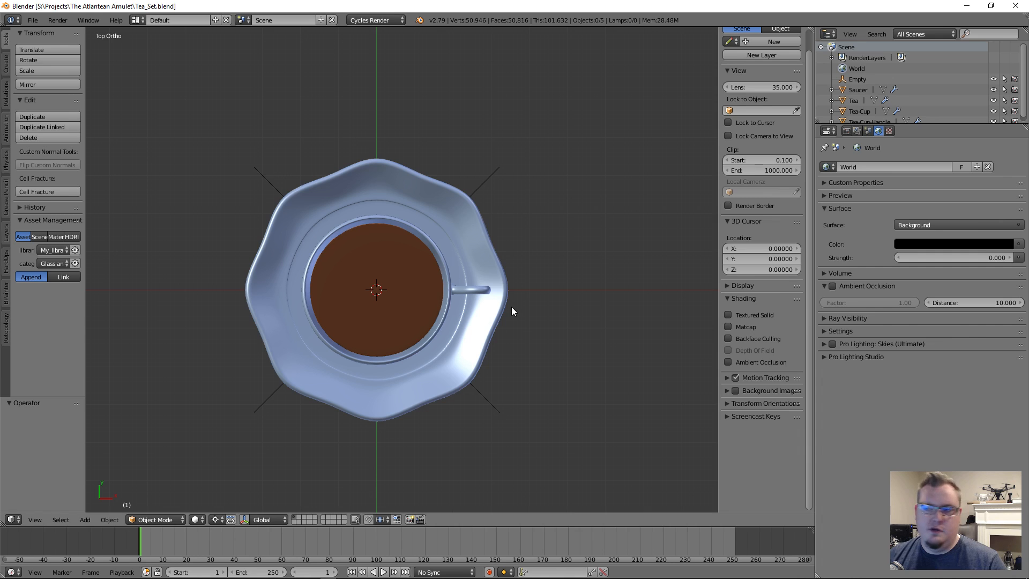
Switch to Pinterest in Chrome and examine the fork reference image on the Tea Set board.
{"action": "key", "text": "alt+Tab"}
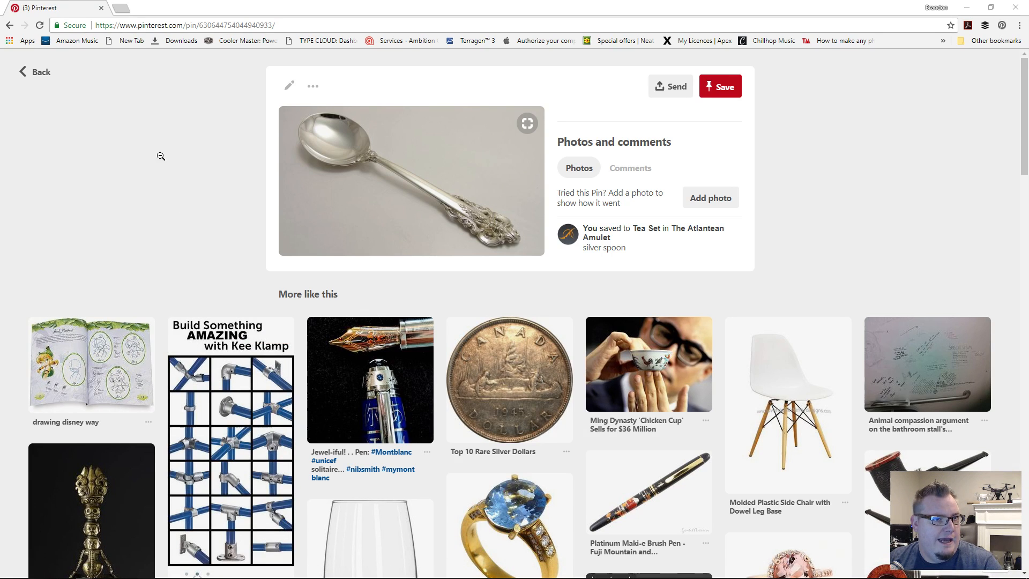
{"action": "left_click", "coordinate": [44, 78]}
{"action": "scroll", "coordinate": [353, 349], "scroll_direction": "down", "scroll_amount": 3}
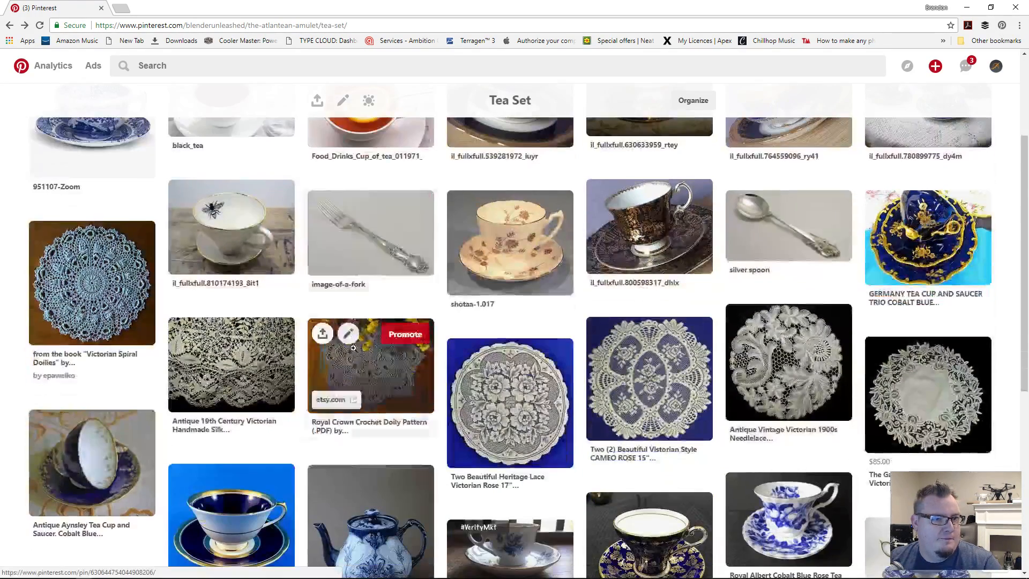
{"action": "left_click", "coordinate": [348, 268]}
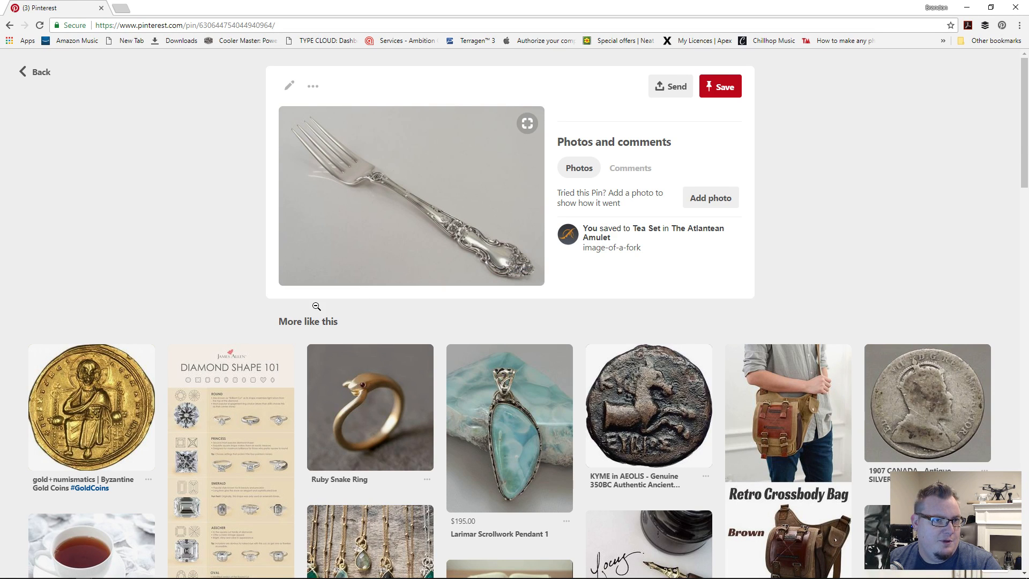
{"action": "left_click", "coordinate": [40, 71]}
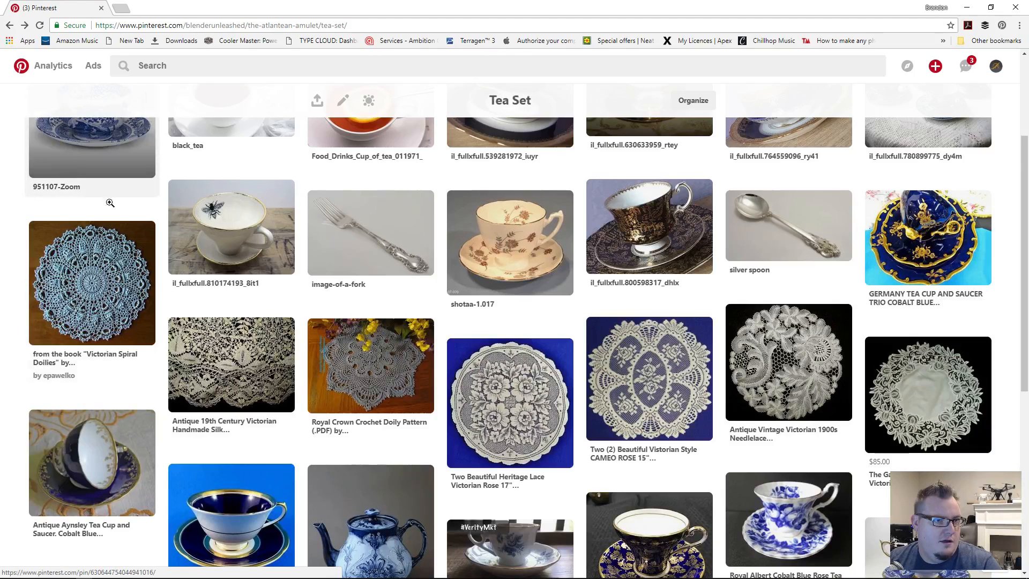
Examine the silver spoon reference from the Tea Set board, and switch back to the tea set file in Blender.
{"action": "scroll", "coordinate": [407, 280], "scroll_direction": "down", "scroll_amount": 6}
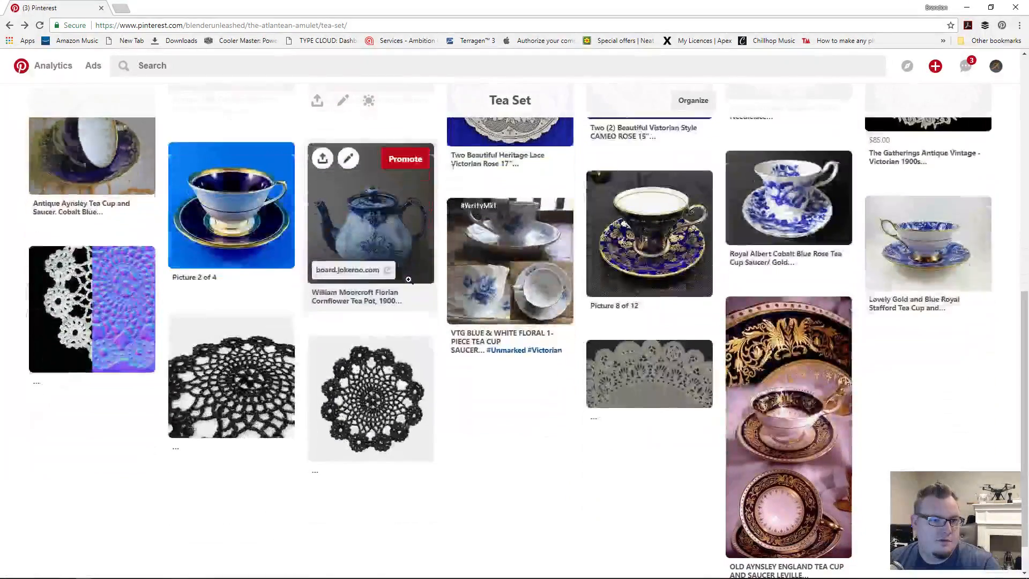
{"action": "scroll", "coordinate": [408, 280], "scroll_direction": "up", "scroll_amount": 8}
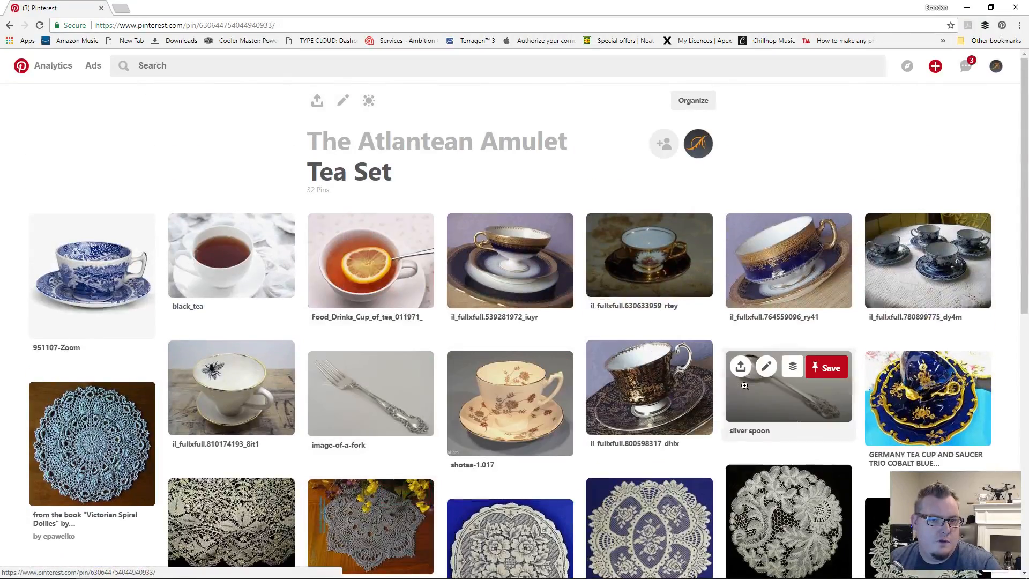
{"action": "left_click", "coordinate": [788, 354]}
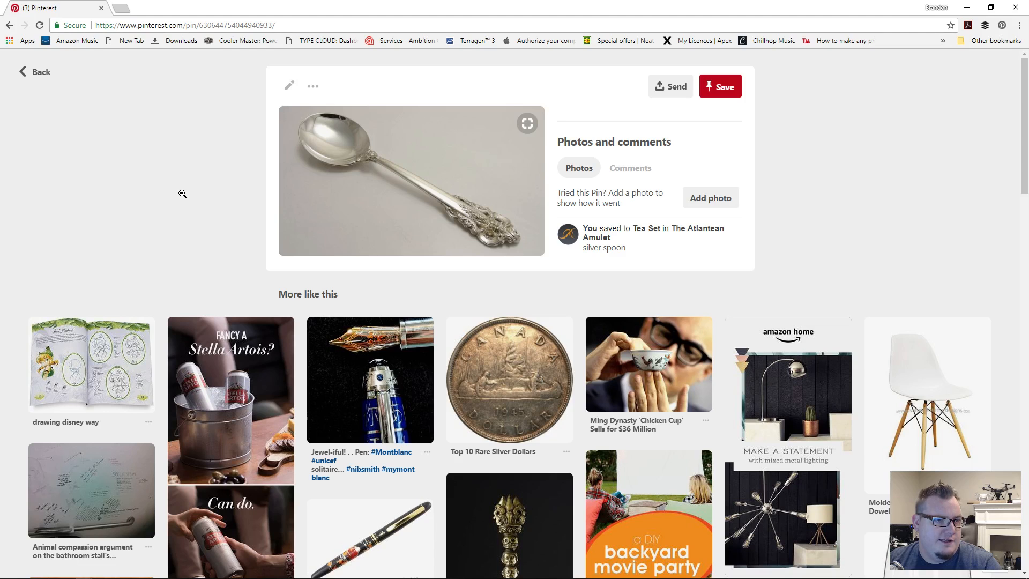
{"action": "key", "text": "alt+Tab"}
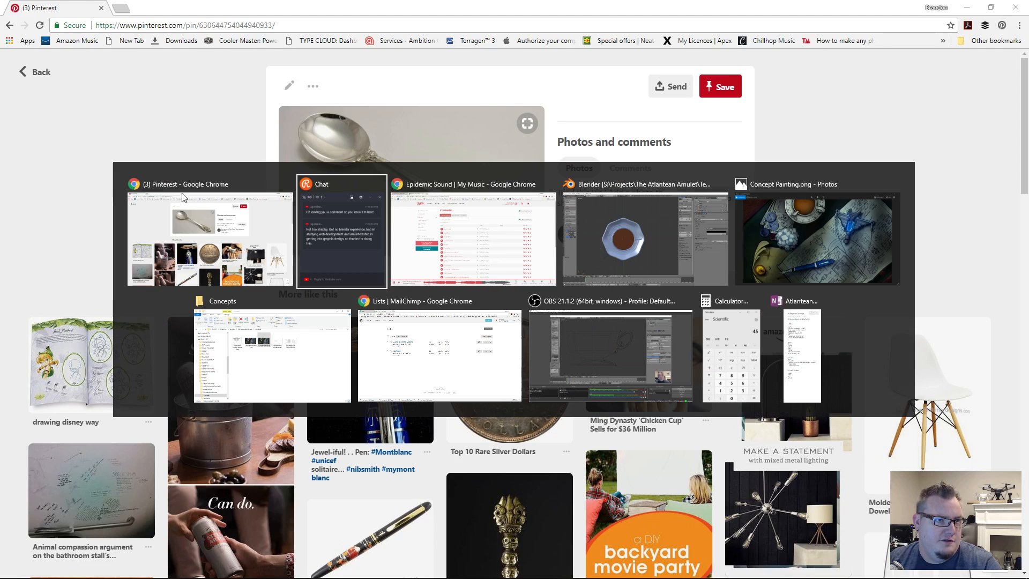
{"action": "left_click", "coordinate": [646, 250]}
{"action": "middle_click_drag", "start_coordinate": [324, 329], "coordinate": [421, 331]}
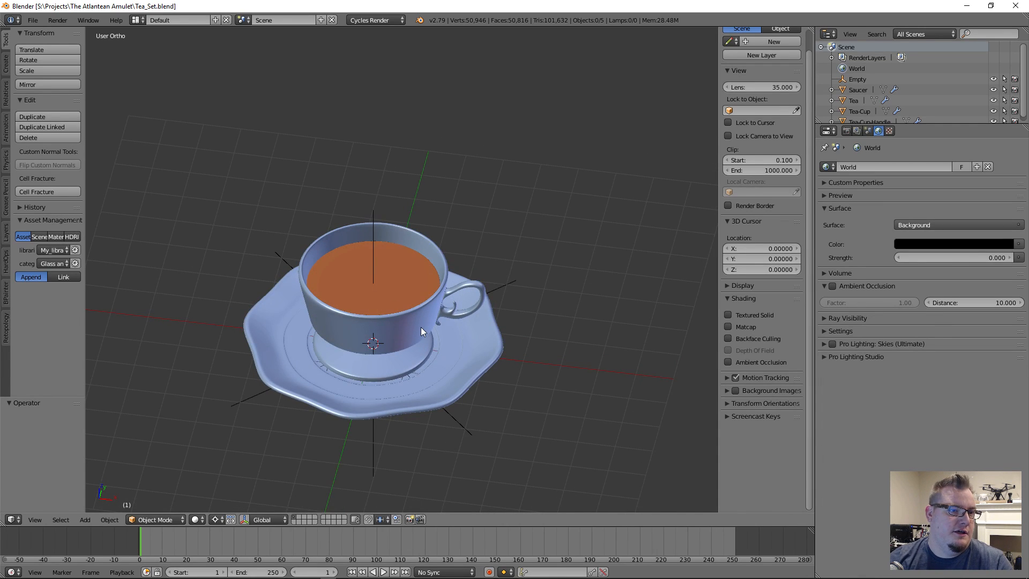
On the empty layer 2, add a plane in top view and give it a level 3 subdivision surface.
{"action": "key", "text": "KP_7"}
{"action": "key", "text": "2"}
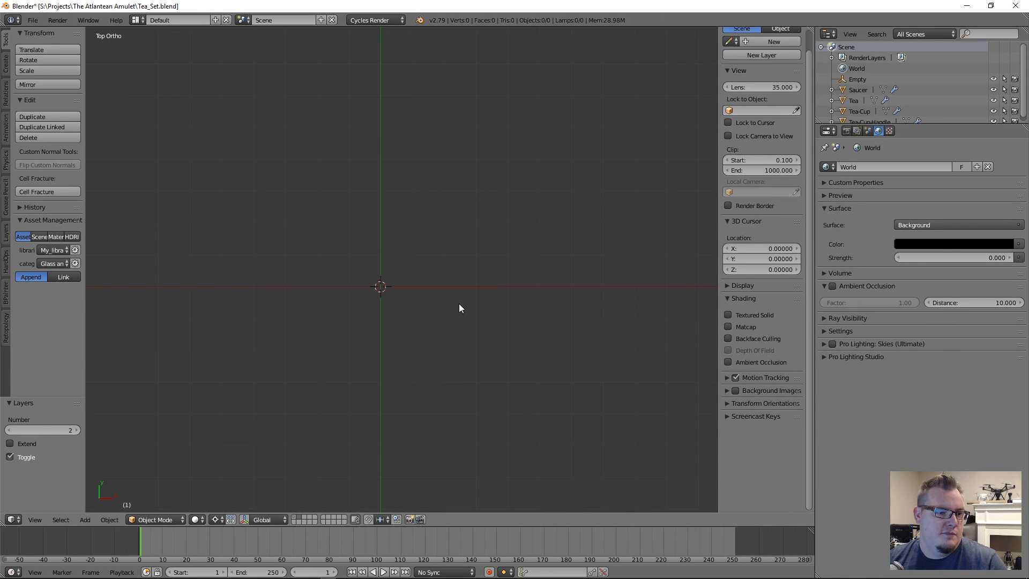
{"action": "middle_click_drag", "start_coordinate": [459, 303], "coordinate": [420, 273], "text": "shift"}
{"action": "key", "text": "shift+a"}
{"action": "mouse_move", "coordinate": [421, 272]}
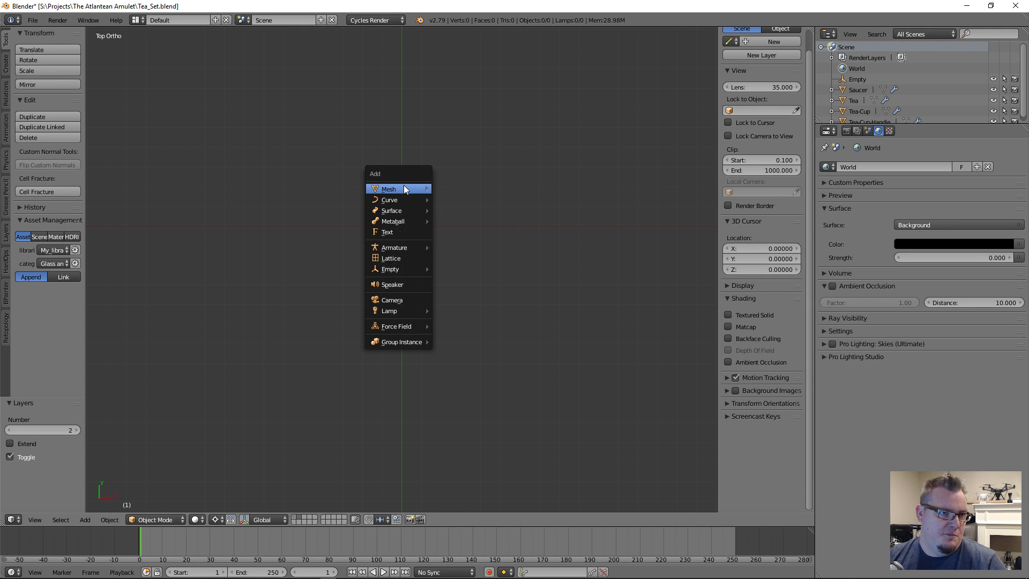
{"action": "mouse_move", "coordinate": [403, 188]}
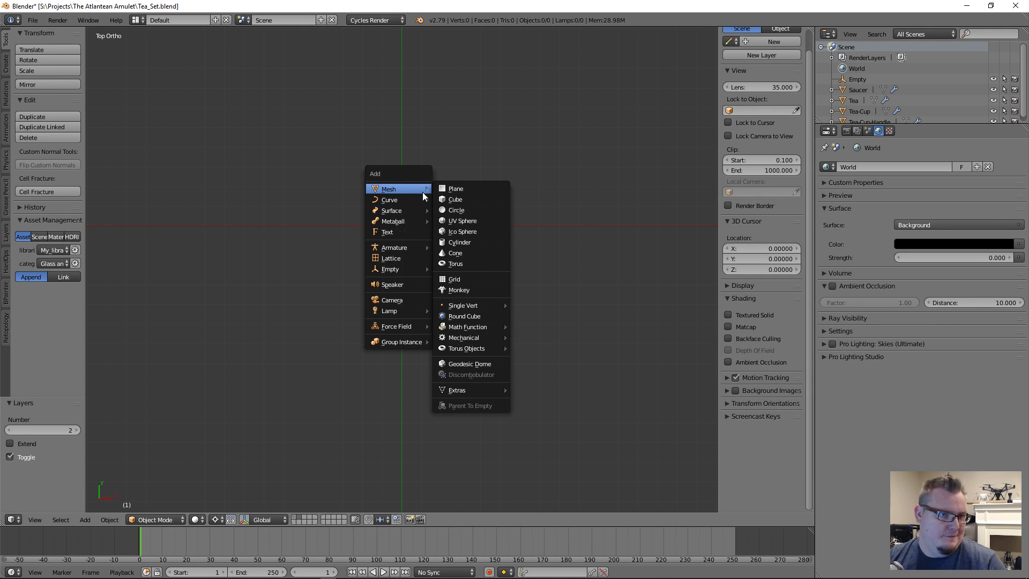
{"action": "left_click", "coordinate": [461, 191]}
{"action": "scroll", "coordinate": [452, 237], "scroll_direction": "down", "scroll_amount": 4}
{"action": "key", "text": "ctrl+3"}
{"action": "scroll", "coordinate": [484, 324], "scroll_direction": "up", "scroll_amount": 2}
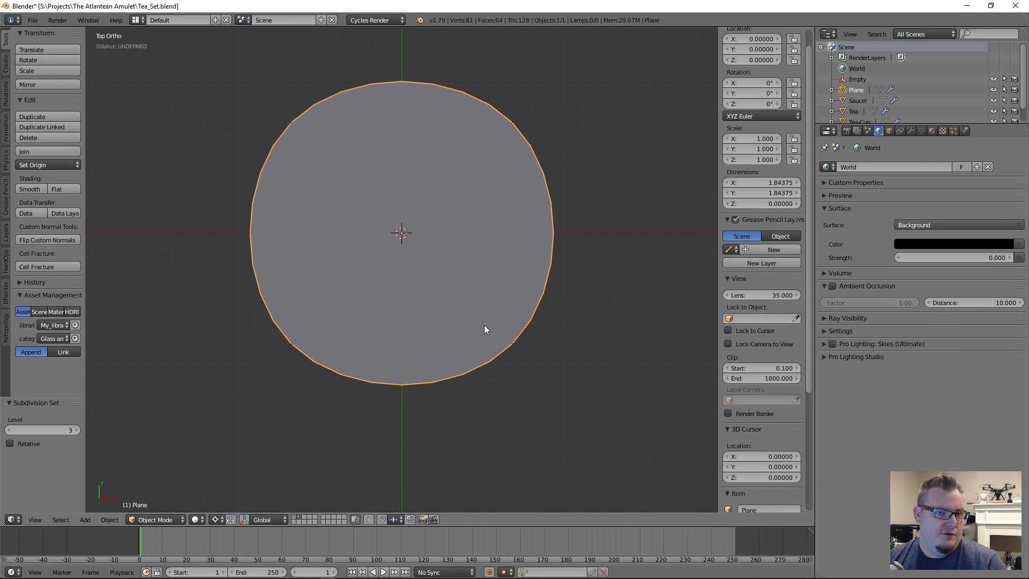
Add one centred horizontal and one centred vertical loop cut to divide the plane into four quads.
{"action": "key", "text": "Tab"}
{"action": "key", "text": "ctrl+r"}
{"action": "left_click", "coordinate": [545, 263]}
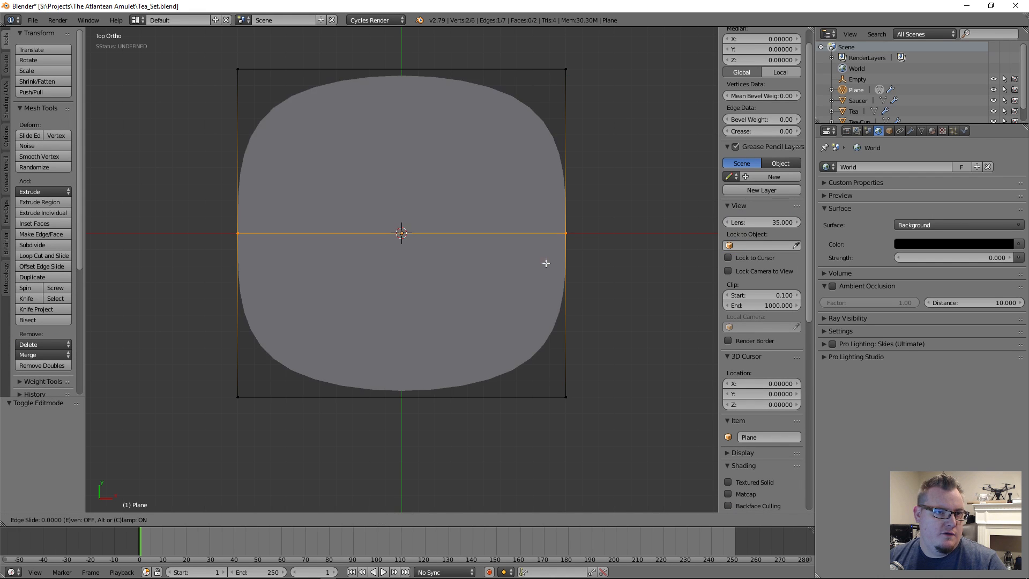
{"action": "right_click", "coordinate": [396, 134]}
{"action": "key", "text": "ctrl+r"}
{"action": "left_click", "coordinate": [408, 79]}
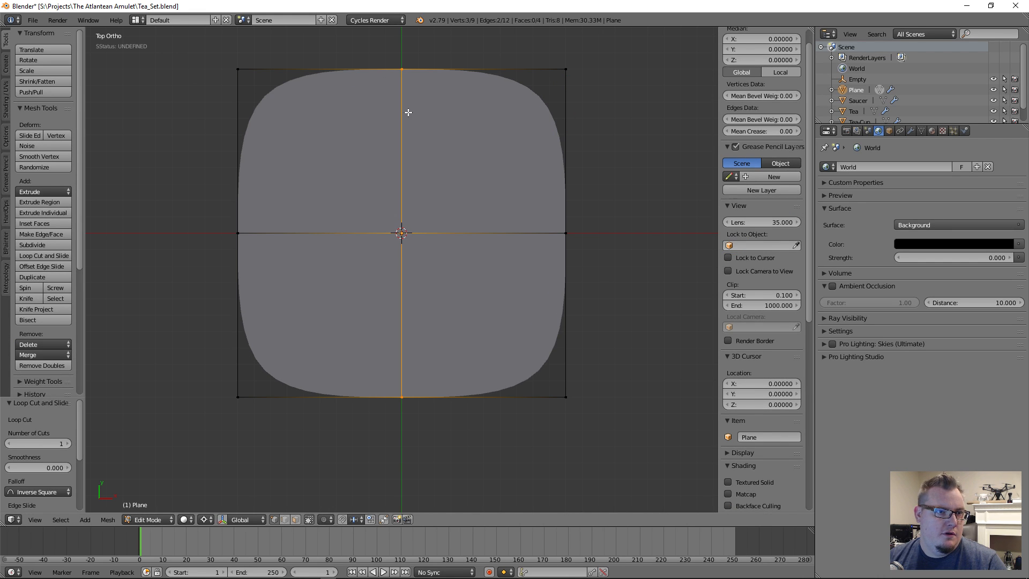
{"action": "right_click", "coordinate": [404, 232]}
{"action": "key", "text": "a"}
{"action": "scroll", "coordinate": [284, 157], "scroll_direction": "down", "scroll_amount": 3}
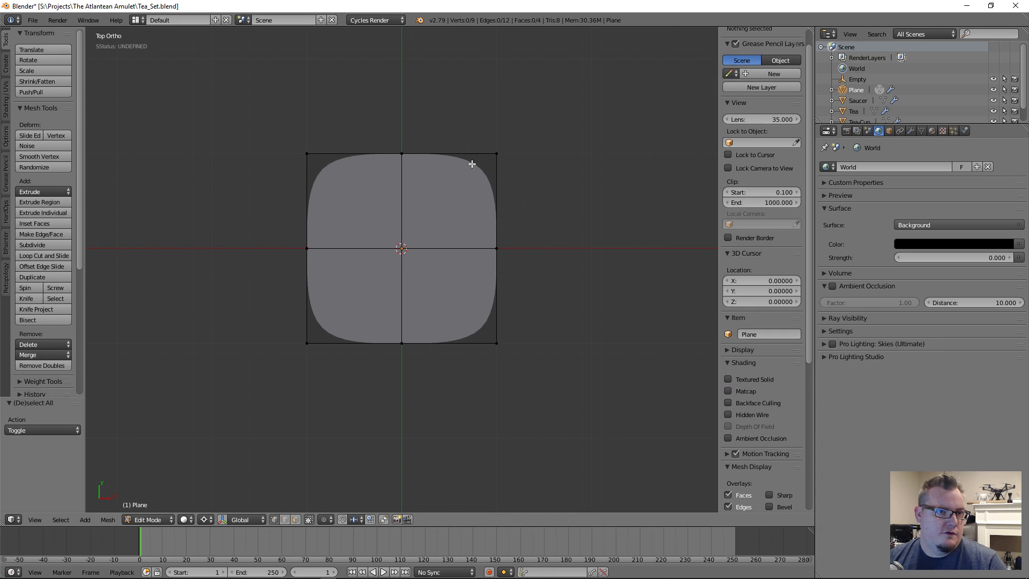
Scale the plane's four corner vertices inward to about 0.72 in X and Y to round the outline.
{"action": "key", "text": "a"}
{"action": "key", "text": "b"}
{"action": "left_click_drag", "start_coordinate": [254, 111], "coordinate": [509, 351]}
{"action": "key", "text": "b"}
{"action": "middle_click_drag", "start_coordinate": [379, 109], "coordinate": [438, 455]}
{"action": "key", "text": "b"}
{"action": "middle_click_drag", "start_coordinate": [212, 217], "coordinate": [557, 284]}
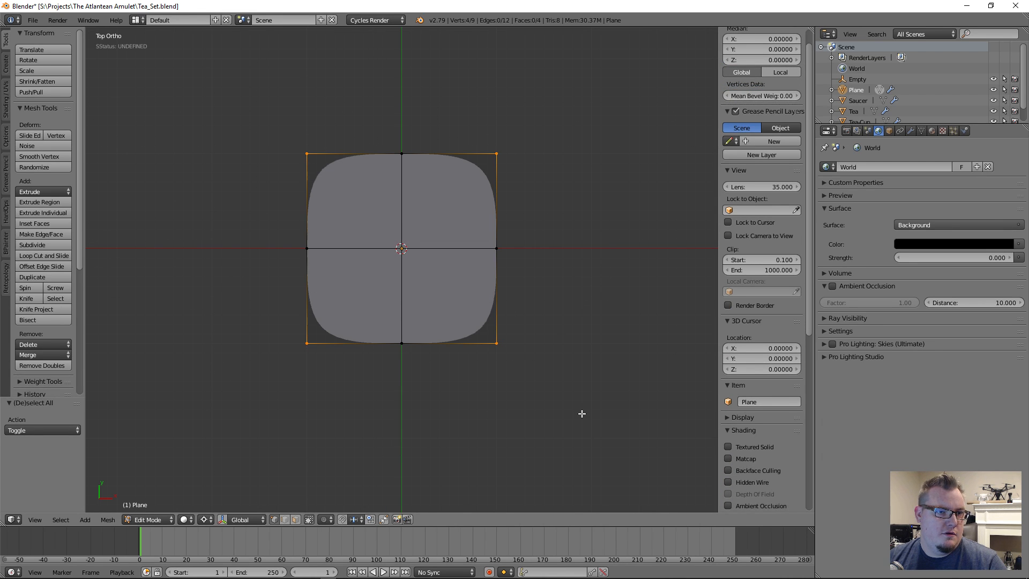
{"action": "key", "text": "s"}
{"action": "key", "text": "shift+z"}
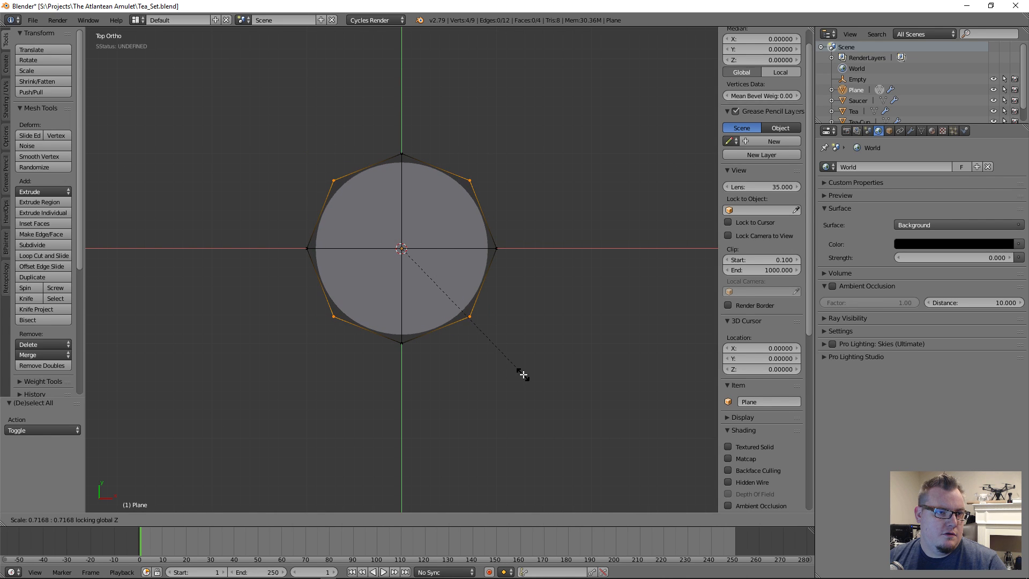
{"action": "left_click", "coordinate": [522, 372]}
{"action": "key", "text": "a"}
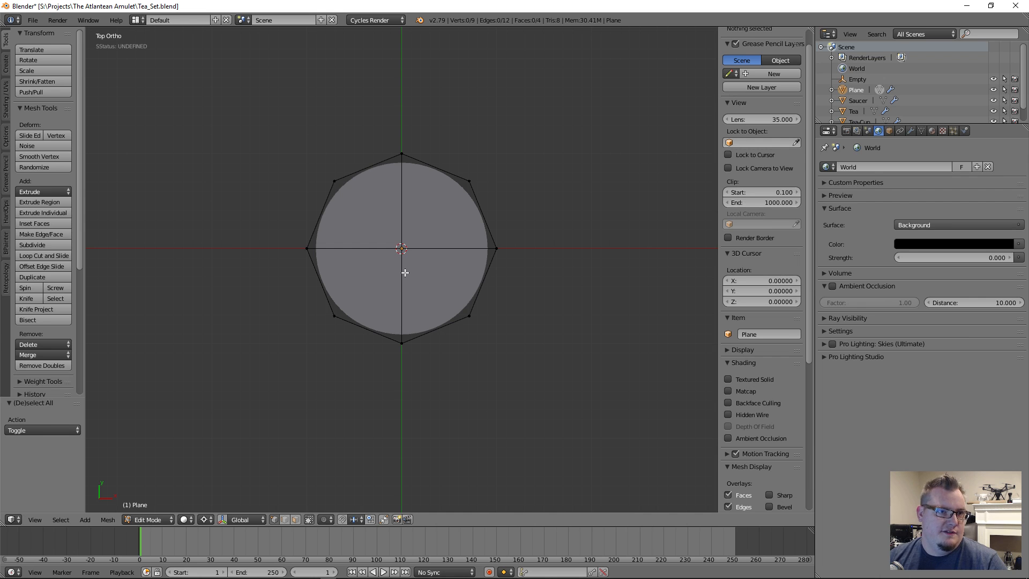
Move the three vertices on the +X side outward 0.165 along X, and pull the tip vertex slightly farther to elongate the outline.
{"action": "middle_click_drag", "start_coordinate": [416, 243], "coordinate": [424, 208]}
{"action": "key", "text": "a"}
{"action": "key", "text": "KP_Decimal"}
{"action": "key", "text": "a"}
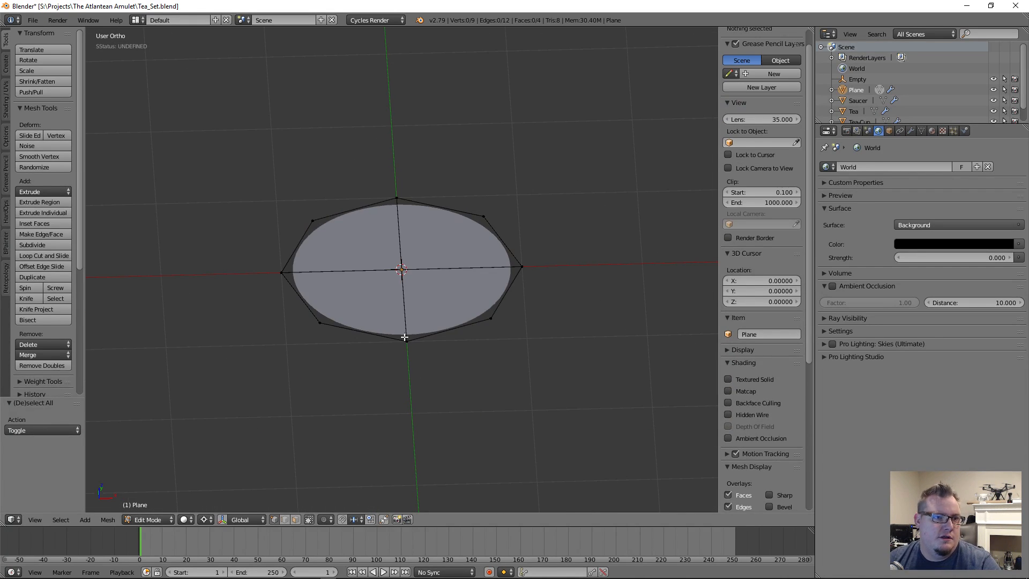
{"action": "key", "text": "KP_7"}
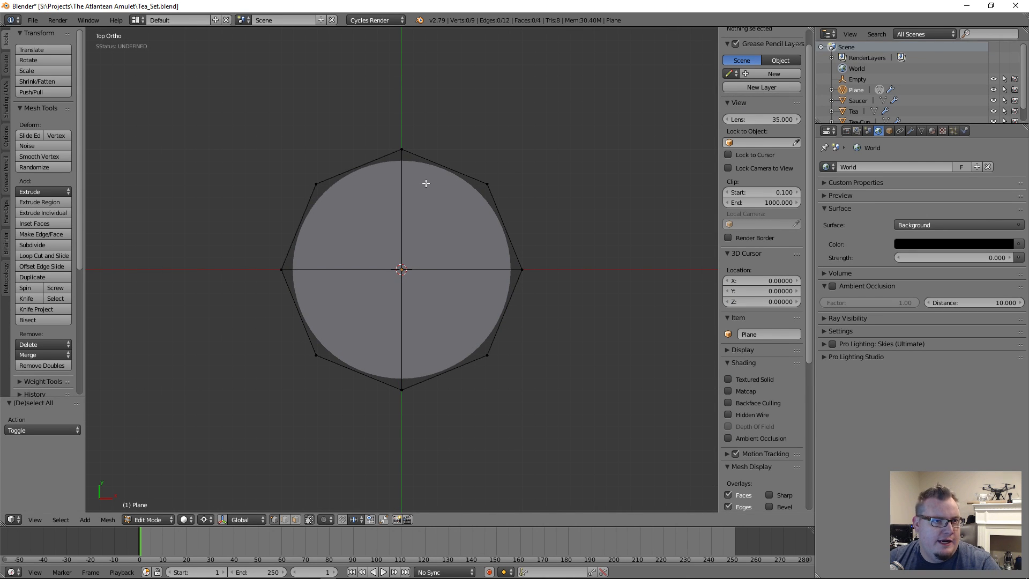
{"action": "key", "text": "b"}
{"action": "left_click_drag", "start_coordinate": [450, 156], "coordinate": [520, 464]}
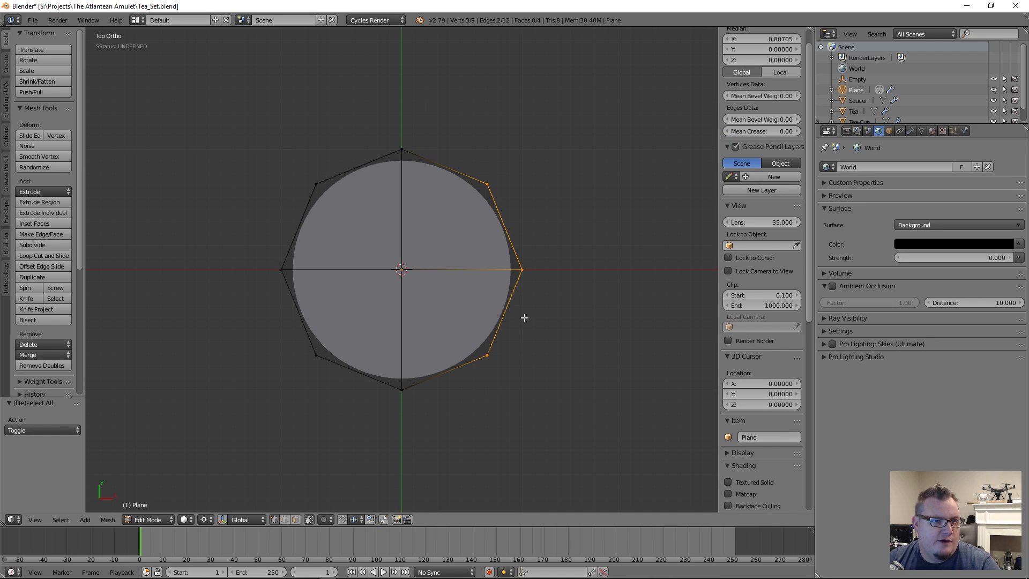
{"action": "key", "text": "g"}
{"action": "key", "text": "x"}
{"action": "left_click", "coordinate": [542, 316]}
{"action": "right_click", "coordinate": [542, 266]}
{"action": "key", "text": "g"}
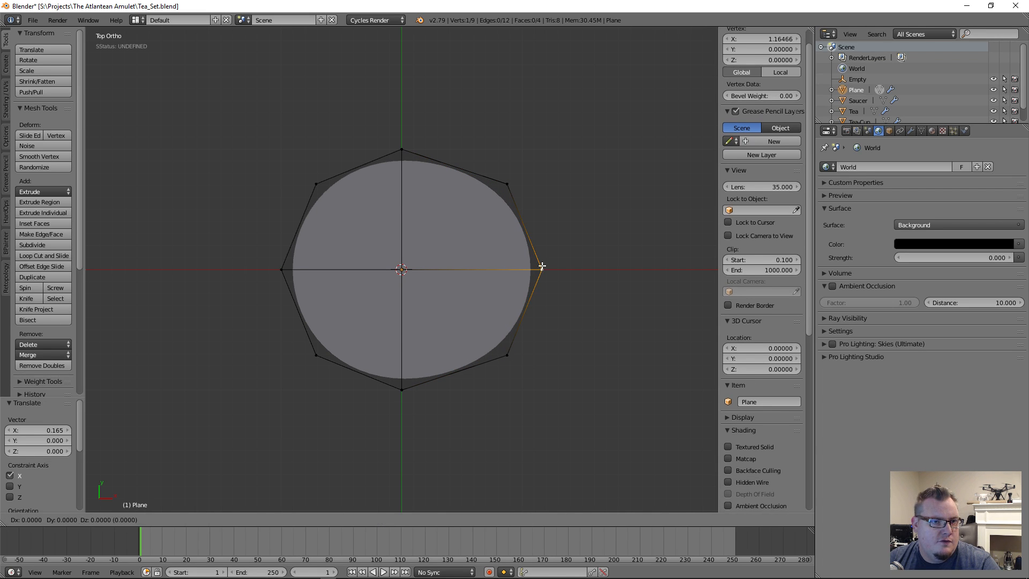
{"action": "left_click", "coordinate": [546, 266]}
{"action": "key", "text": "a"}
{"action": "scroll", "coordinate": [333, 290], "scroll_direction": "down", "scroll_amount": 2}
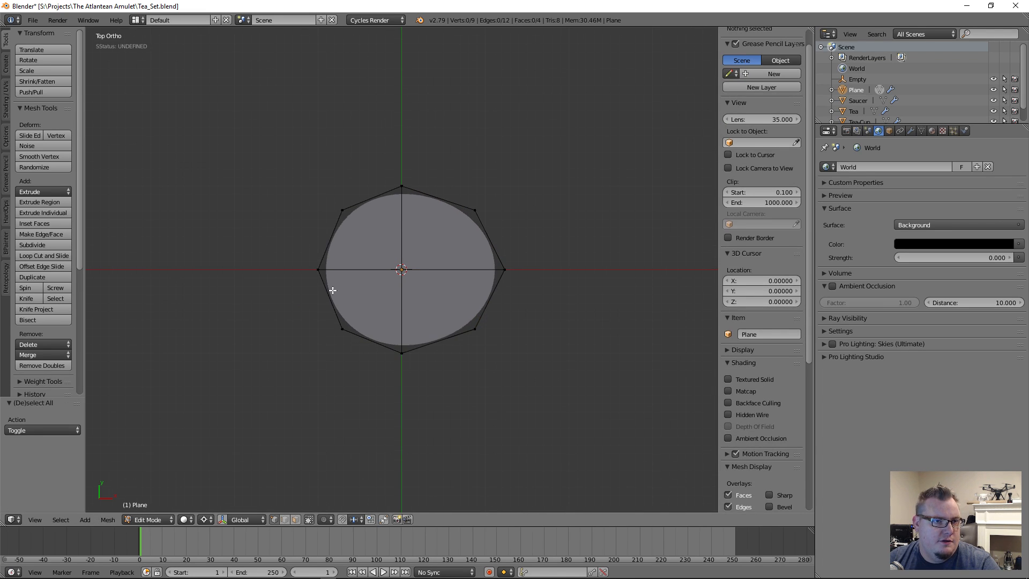
Form a smooth-shaded bowl by insetting all faces 0.3335 and lowering the inner faces about 0.23 along Z.
{"action": "middle_click_drag", "start_coordinate": [376, 294], "coordinate": [410, 260]}
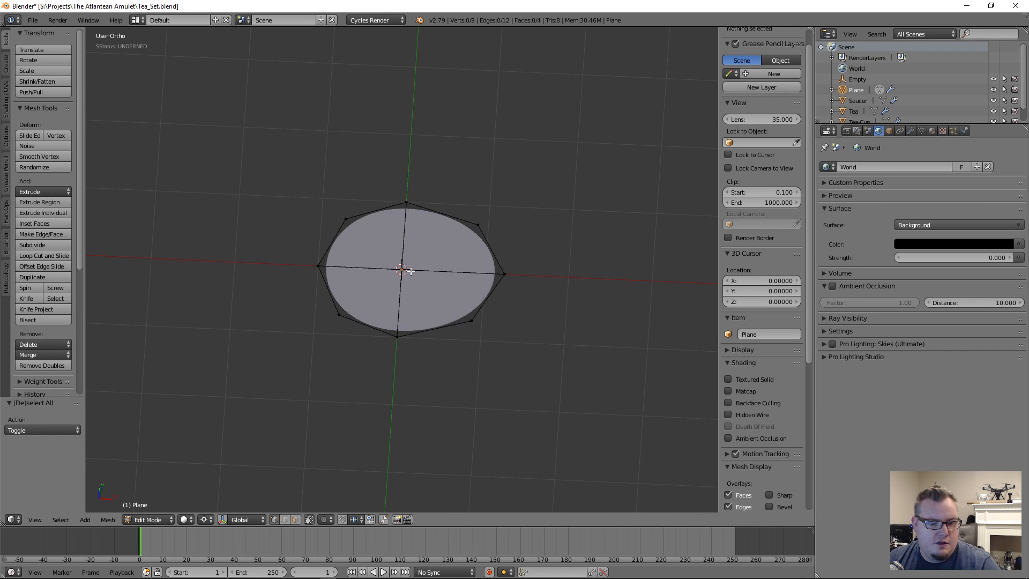
{"action": "key", "text": "a"}
{"action": "key", "text": "i"}
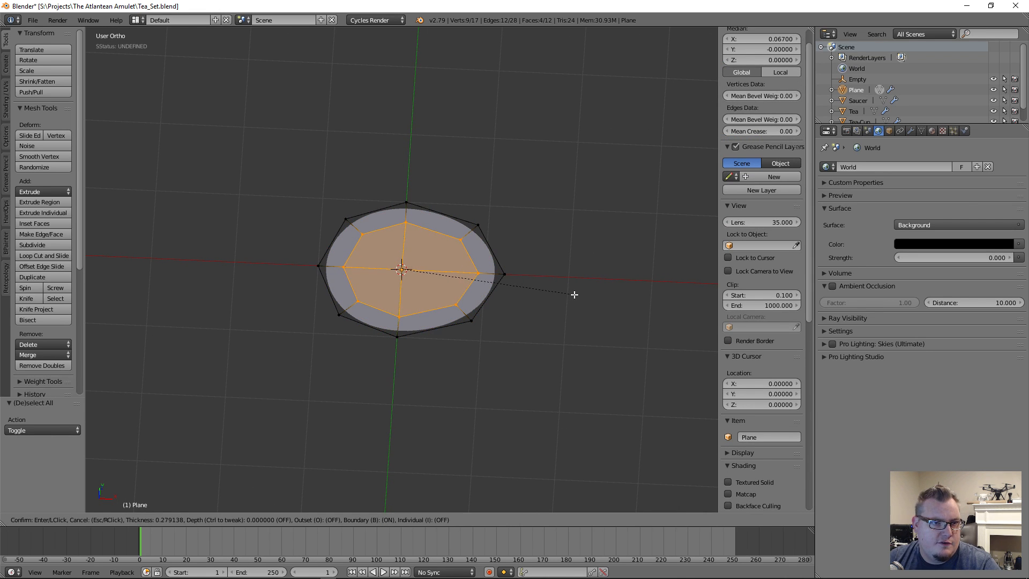
{"action": "left_click", "coordinate": [491, 301]}
{"action": "key", "text": "g"}
{"action": "key", "text": "z"}
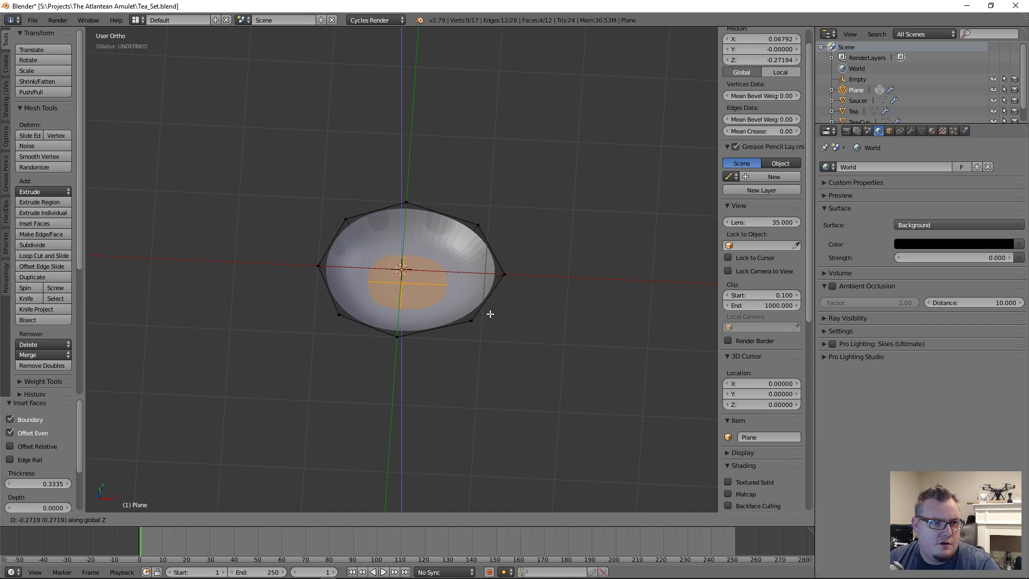
{"action": "left_click", "coordinate": [490, 311]}
{"action": "key", "text": "Tab"}
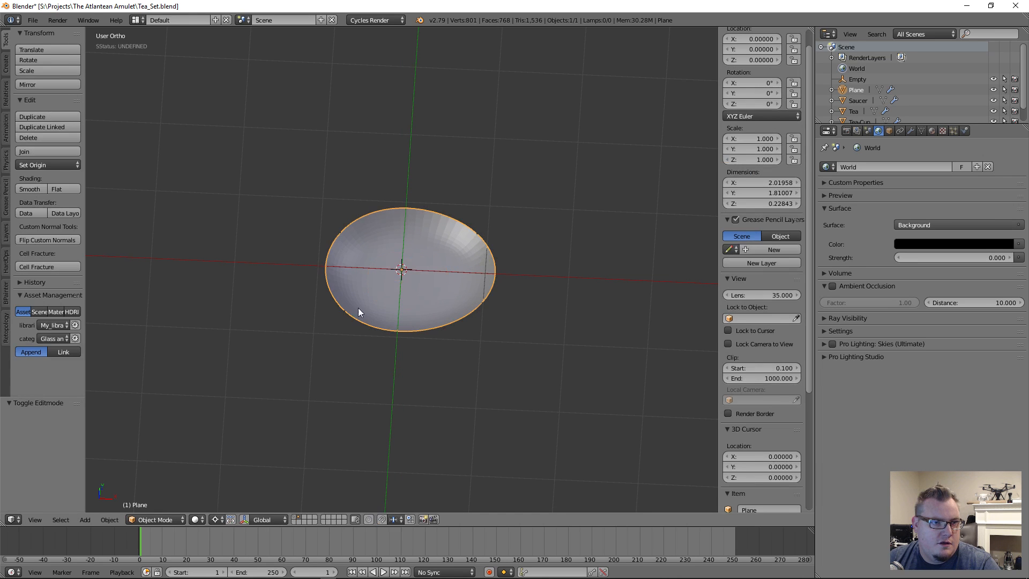
{"action": "left_click", "coordinate": [36, 187]}
Inset the bowl's bottom faces by 0.2844 and lower the new inner faces about 0.1 along Z.
{"action": "key", "text": "Tab"}
{"action": "middle_click_drag", "start_coordinate": [434, 325], "coordinate": [404, 344]}
{"action": "scroll", "coordinate": [404, 344], "scroll_direction": "up", "scroll_amount": 4}
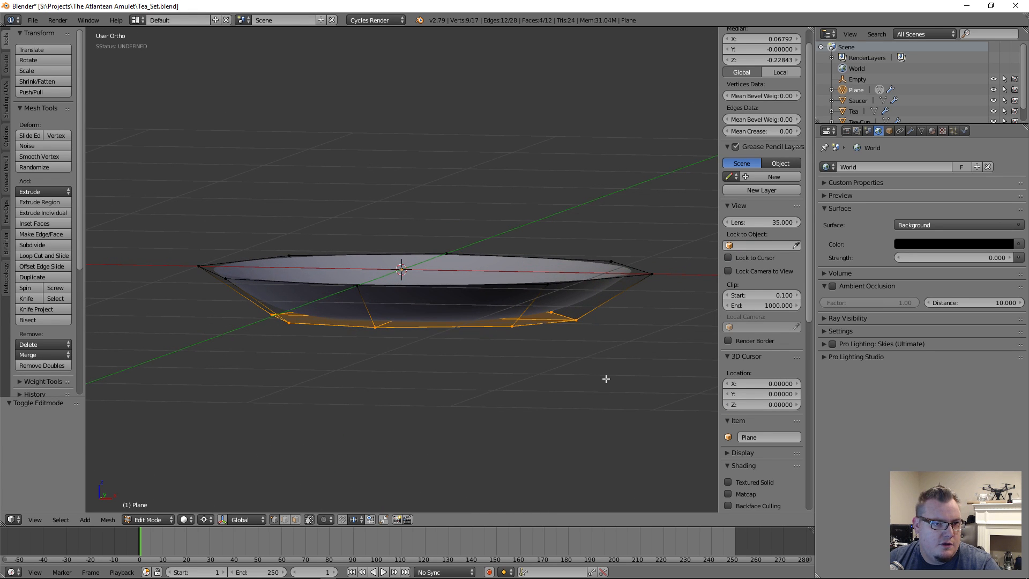
{"action": "key", "text": "i"}
{"action": "left_click", "coordinate": [549, 367]}
{"action": "key", "text": "g"}
{"action": "key", "text": "z"}
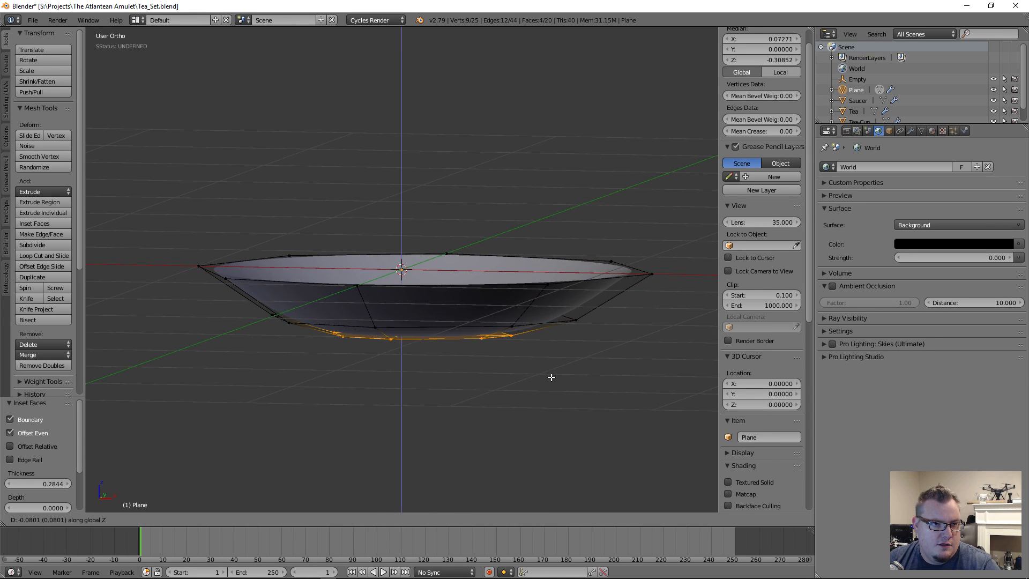
{"action": "left_click", "coordinate": [554, 381]}
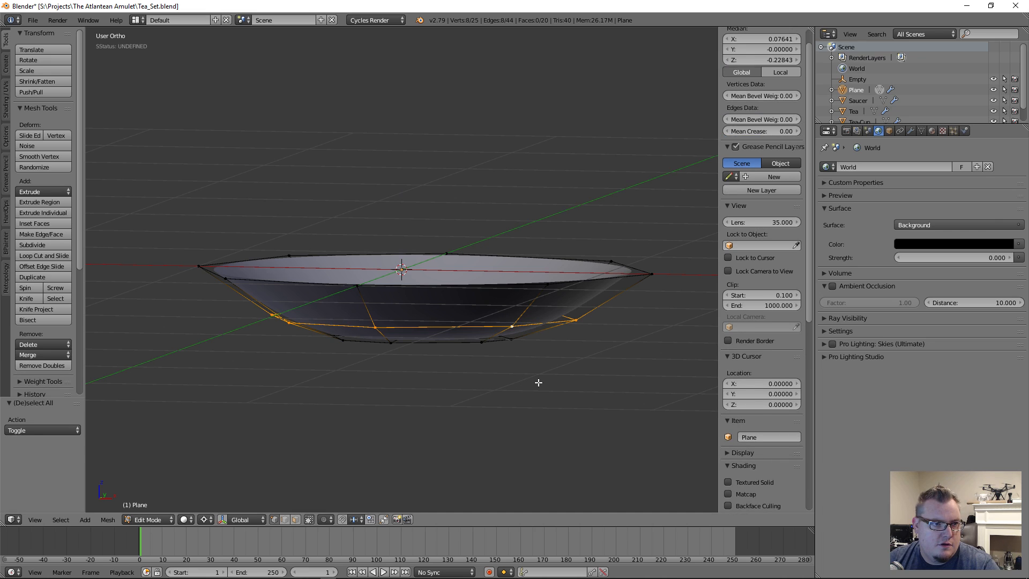
Widen the bowl's middle edge loop in X and Y by about 1.17 and again by 1.093, raising it 0.031 along Z in between.
{"action": "key", "text": "s"}
{"action": "key", "text": "shift+z"}
{"action": "key", "text": "shift+z"}
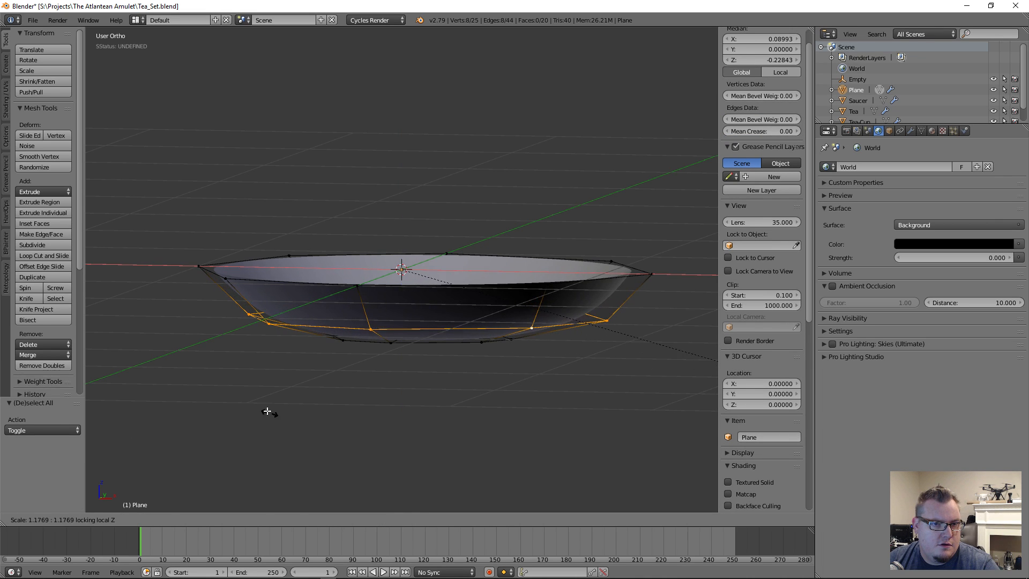
{"action": "left_click", "coordinate": [267, 404]}
{"action": "middle_click_drag", "start_coordinate": [266, 404], "coordinate": [455, 356]}
{"action": "key", "text": "g"}
{"action": "key", "text": "z"}
{"action": "left_click", "coordinate": [455, 292]}
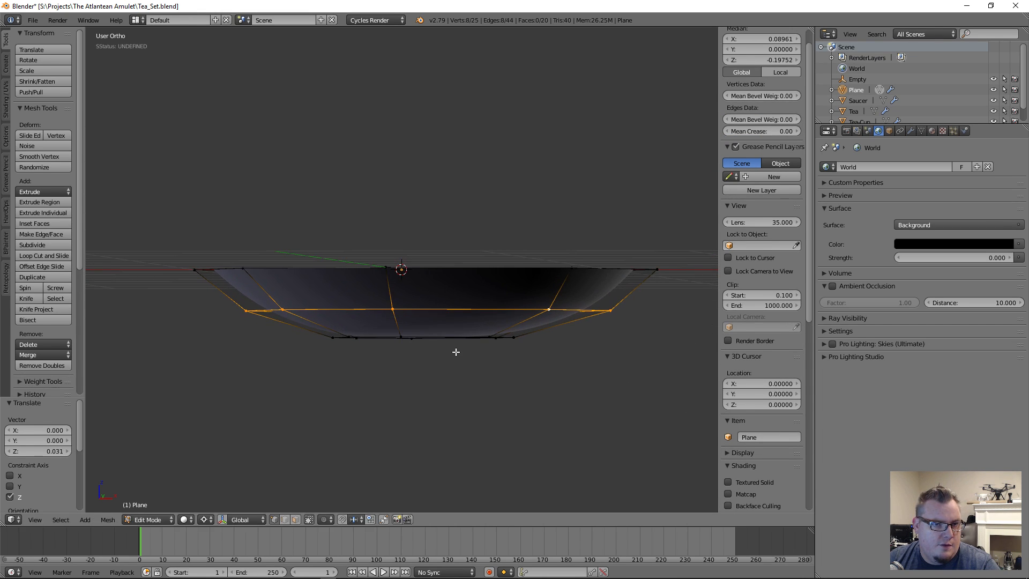
{"action": "mouse_move", "coordinate": [455, 292]}
{"action": "middle_mouse_down"}
{"action": "mouse_move", "coordinate": [436, 330]}
{"action": "mouse_move", "coordinate": [443, 291]}
{"action": "middle_mouse_up"}
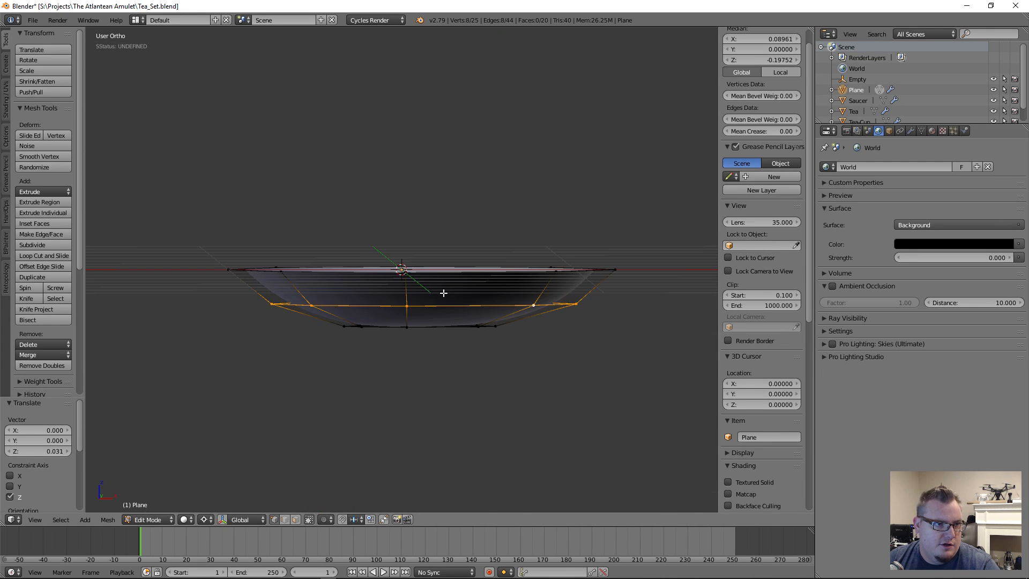
{"action": "key", "text": "s"}
{"action": "key", "text": "shift+z"}
{"action": "left_click", "coordinate": [601, 422]}
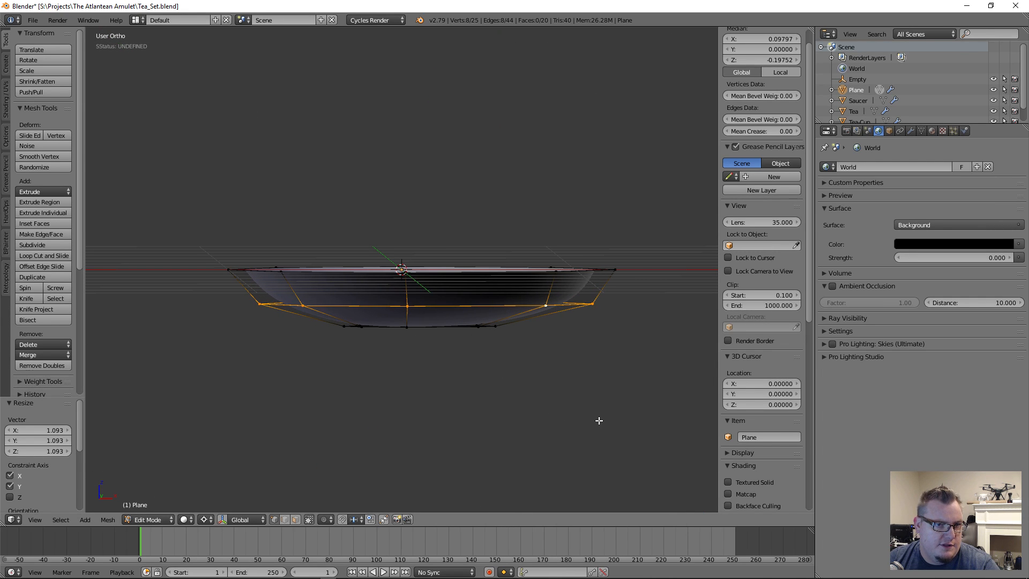
Lower the centre vertex on the underside of the bowl about 0.02 along Z.
{"action": "middle_click_drag", "start_coordinate": [500, 384], "coordinate": [443, 416]}
{"action": "key", "text": "a"}
{"action": "right_click", "coordinate": [404, 298]}
{"action": "middle_click_drag", "start_coordinate": [404, 298], "coordinate": [427, 214]}
{"action": "key", "text": "g"}
{"action": "key", "text": "z"}
{"action": "left_click", "coordinate": [439, 272]}
{"action": "key", "text": "a"}
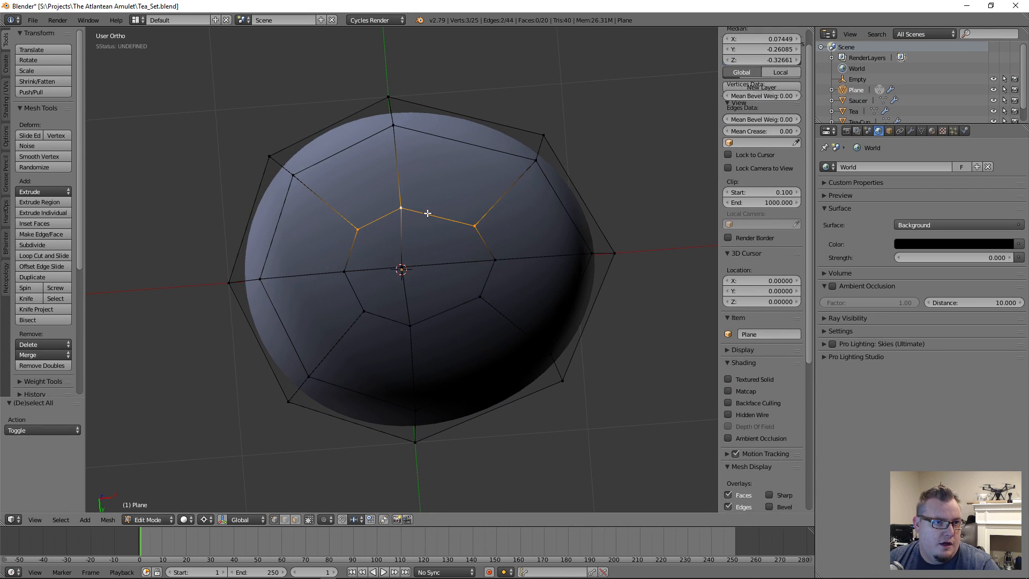
Select the four innermost faces under the bowl and make their boundary round with LoopTools Circle.
{"action": "right_click", "coordinate": [427, 213], "text": "alt"}
{"action": "right_click", "coordinate": [410, 308], "text": "alt+shift"}
{"action": "right_click", "coordinate": [401, 269], "text": "shift"}
{"action": "right_click", "coordinate": [335, 267], "text": "shift"}
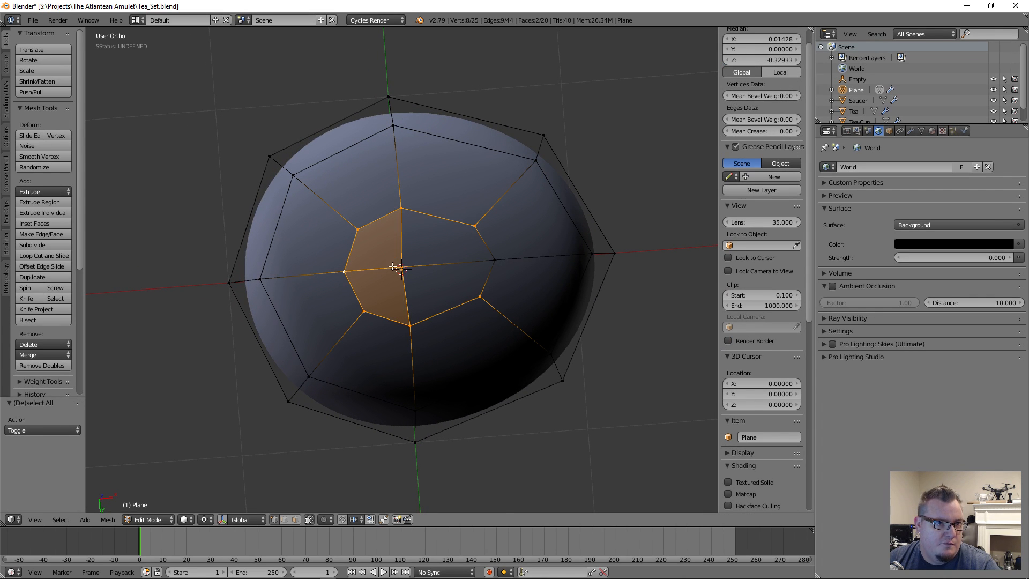
{"action": "right_click", "coordinate": [494, 262], "text": "shift"}
{"action": "scroll", "coordinate": [24, 332], "scroll_direction": "down", "scroll_amount": 8}
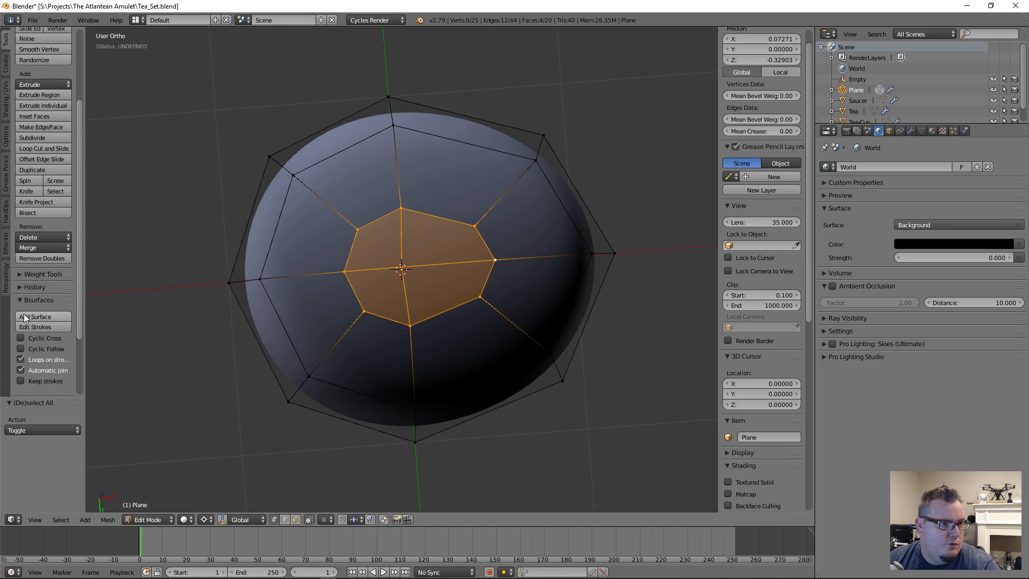
{"action": "left_click_drag", "start_coordinate": [84, 273], "coordinate": [149, 272]}
{"action": "left_click", "coordinate": [40, 317]}
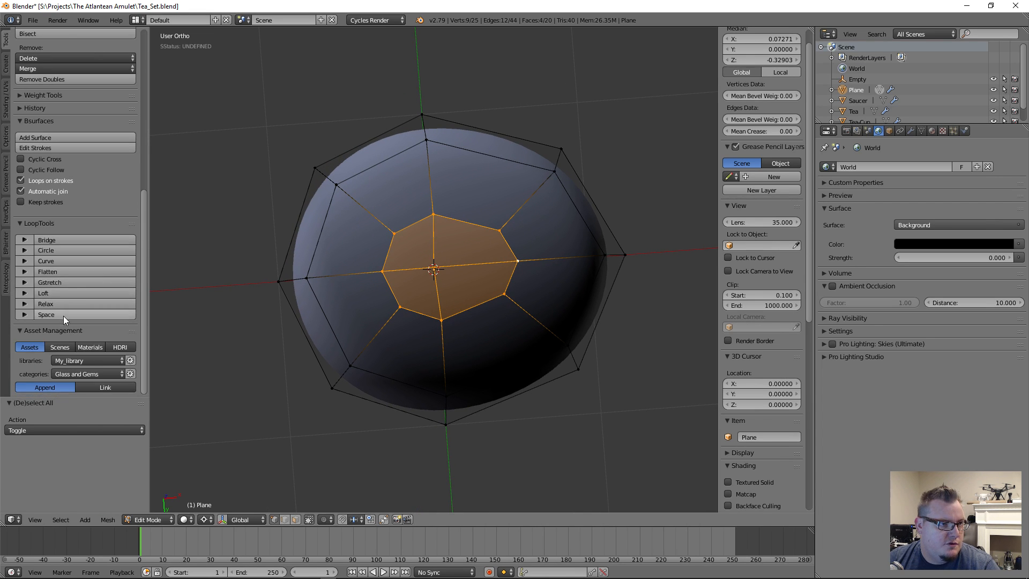
{"action": "left_click", "coordinate": [63, 251]}
{"action": "key", "text": "KP_1"}
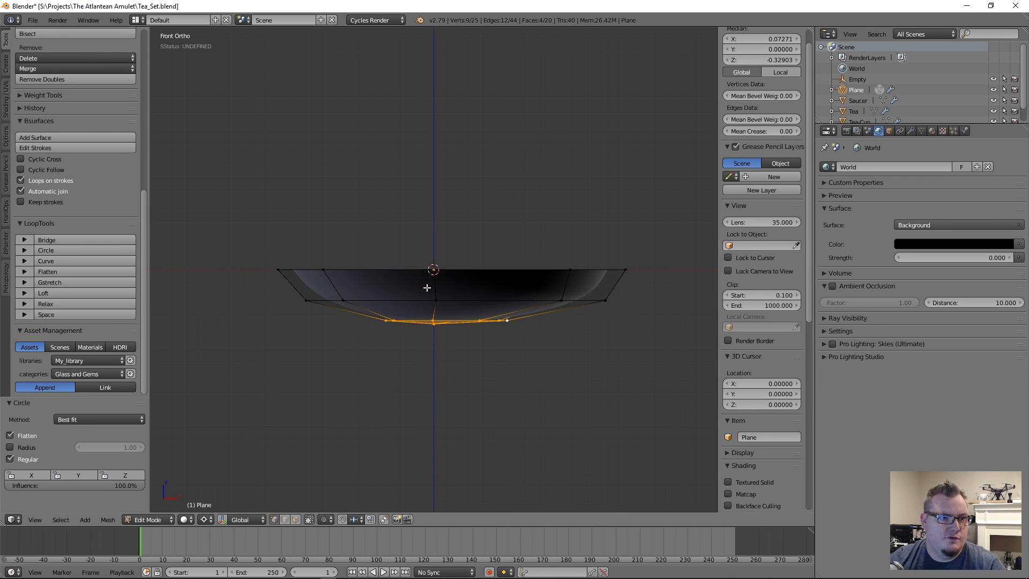
Rotate the circular bottom faces 12.2° in bottom view and move their middle vertex back to the circle's centre.
{"action": "key", "text": "ctrl+KP_7"}
{"action": "key", "text": "r"}
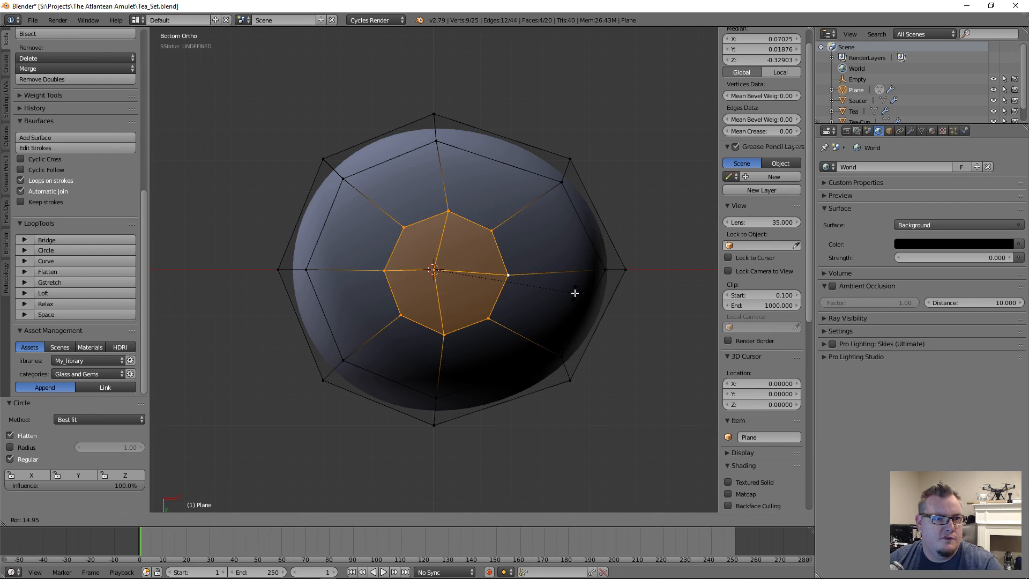
{"action": "left_click", "coordinate": [575, 286]}
{"action": "right_click", "coordinate": [435, 271]}
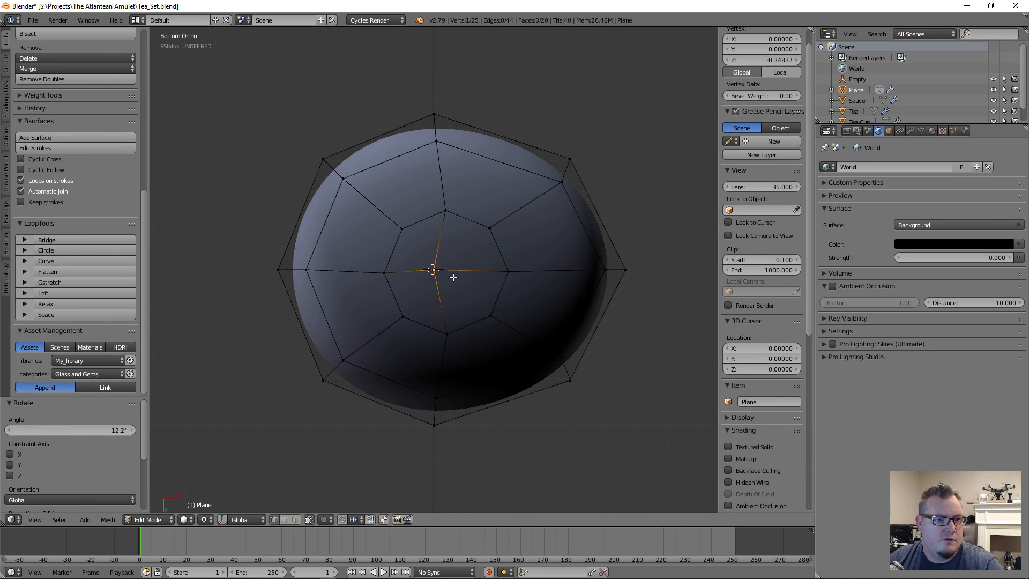
{"action": "key", "text": "g"}
{"action": "left_click", "coordinate": [462, 281]}
{"action": "key", "text": "a"}
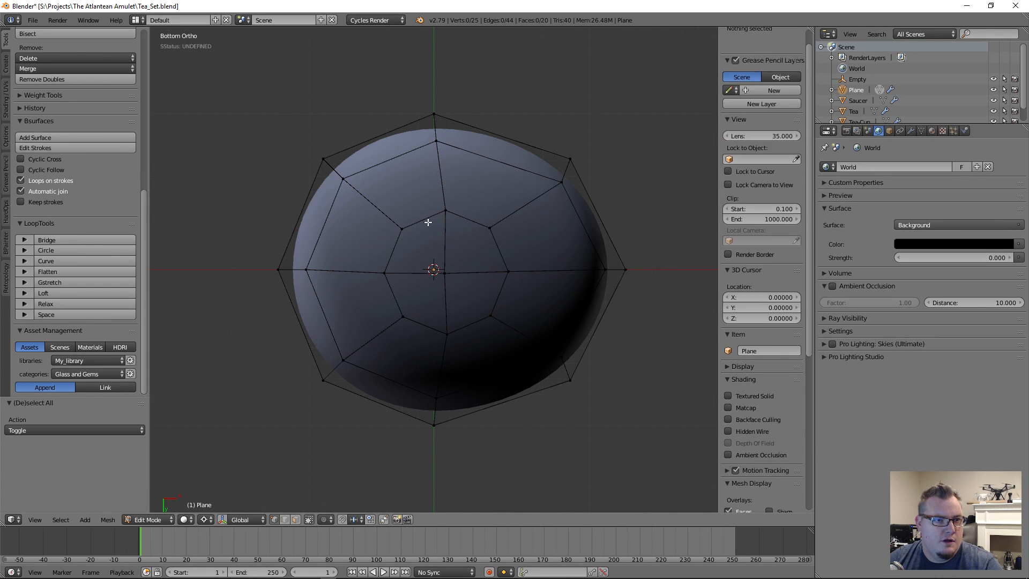
Move the circular bottom faces -0.079 along X to centre them on the origin.
{"action": "key", "text": "b"}
{"action": "left_click_drag", "start_coordinate": [373, 196], "coordinate": [564, 359]}
{"action": "right_click", "coordinate": [541, 329], "text": "shift"}
{"action": "key", "text": "g"}
{"action": "key", "text": "x"}
{"action": "left_click", "coordinate": [502, 317]}
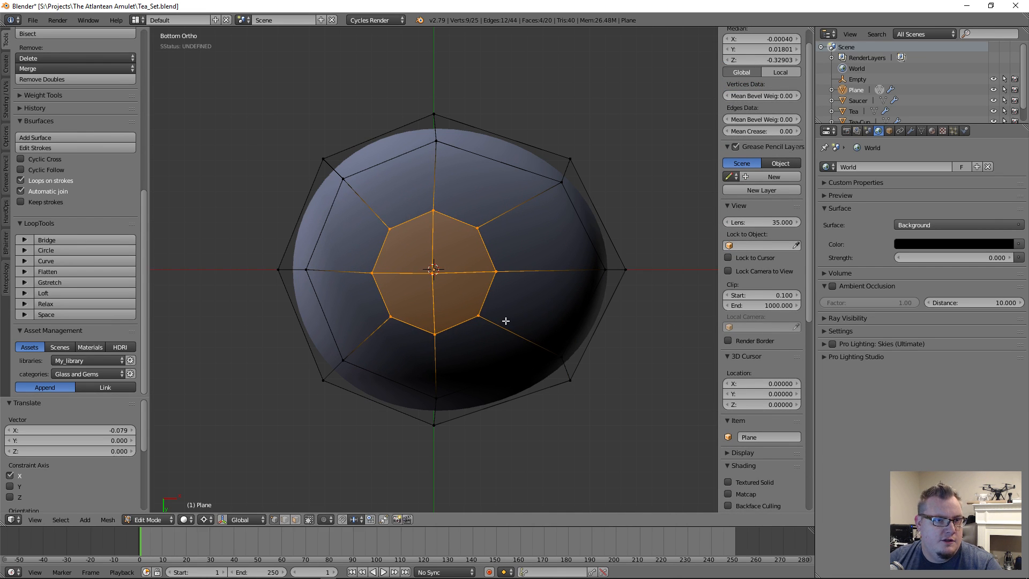
In front wireframe view, box-select the bottom faces of the bowl and move them -0.107 along Z.
{"action": "key", "text": "a"}
{"action": "middle_click_drag", "start_coordinate": [500, 314], "coordinate": [478, 361]}
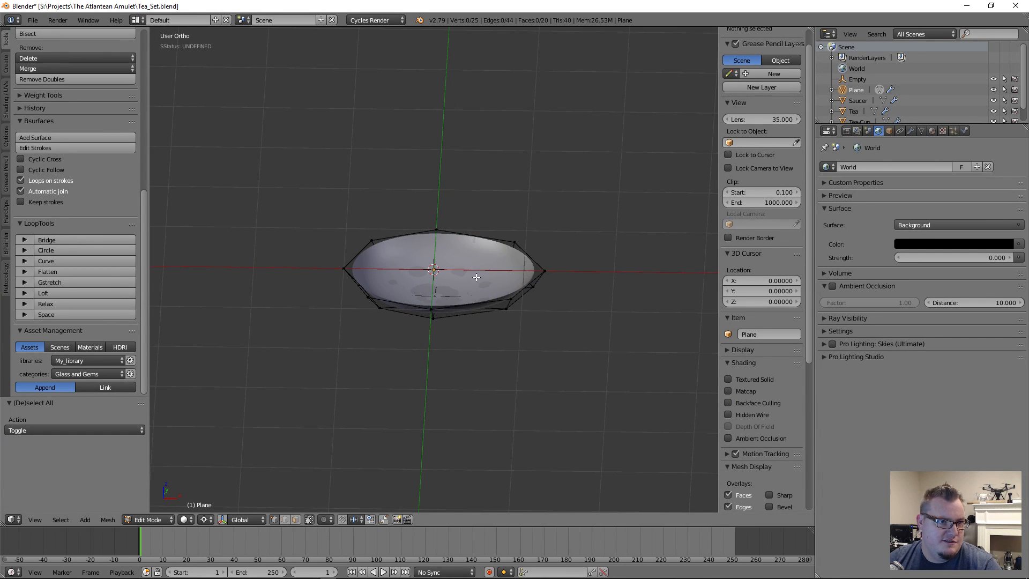
{"action": "scroll", "coordinate": [472, 277], "scroll_direction": "up", "scroll_amount": 5}
{"action": "middle_click_drag", "start_coordinate": [471, 277], "coordinate": [446, 332]}
{"action": "key", "text": "KP_1"}
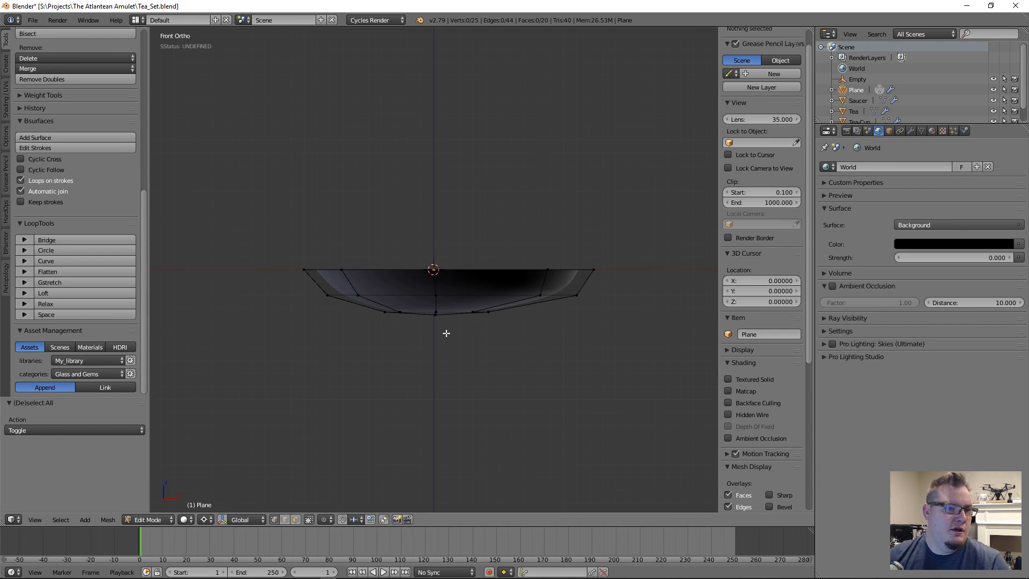
{"action": "key", "text": "z"}
{"action": "left_click_drag", "start_coordinate": [356, 303], "coordinate": [514, 370]}
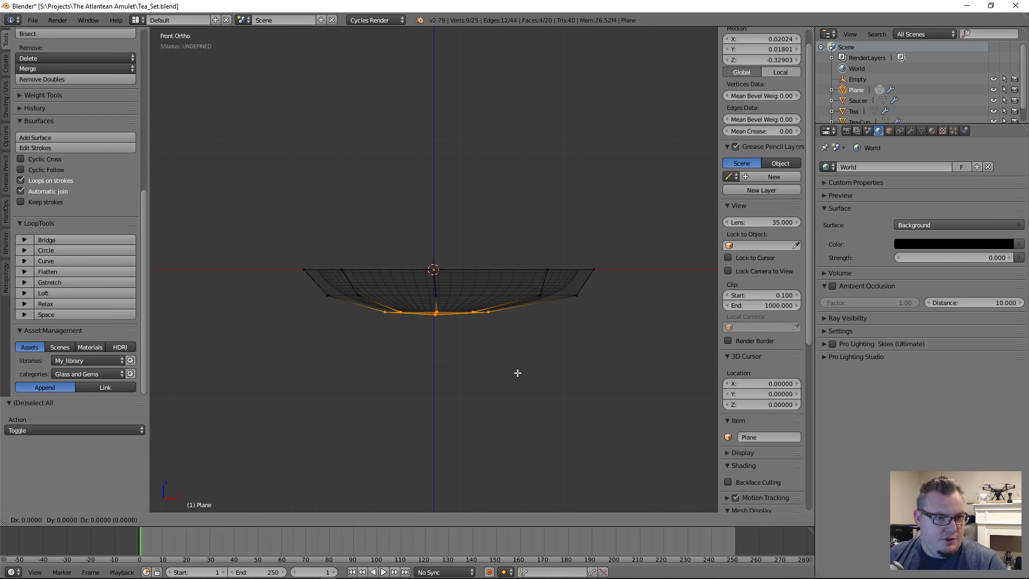
{"action": "key", "text": "g"}
{"action": "key", "text": "z"}
{"action": "left_click", "coordinate": [523, 381]}
Scale the bottom faces in X and Y only, by 0.866 and again by 1.411.
{"action": "key", "text": "s"}
{"action": "key", "text": "z"}
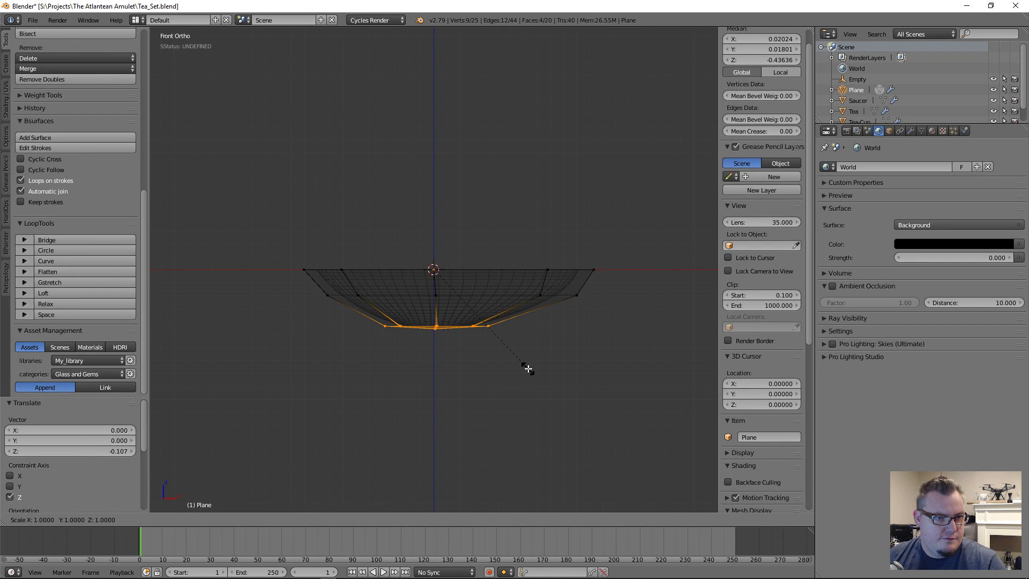
{"action": "left_click", "coordinate": [710, 421]}
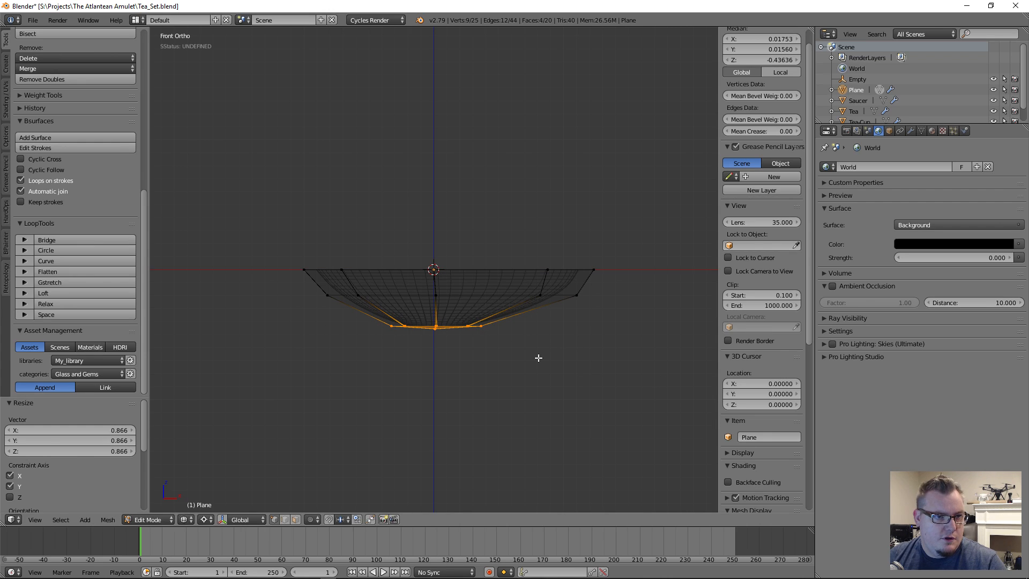
{"action": "key", "text": "s"}
{"action": "key", "text": "shift+z"}
{"action": "left_click", "coordinate": [450, 191]}
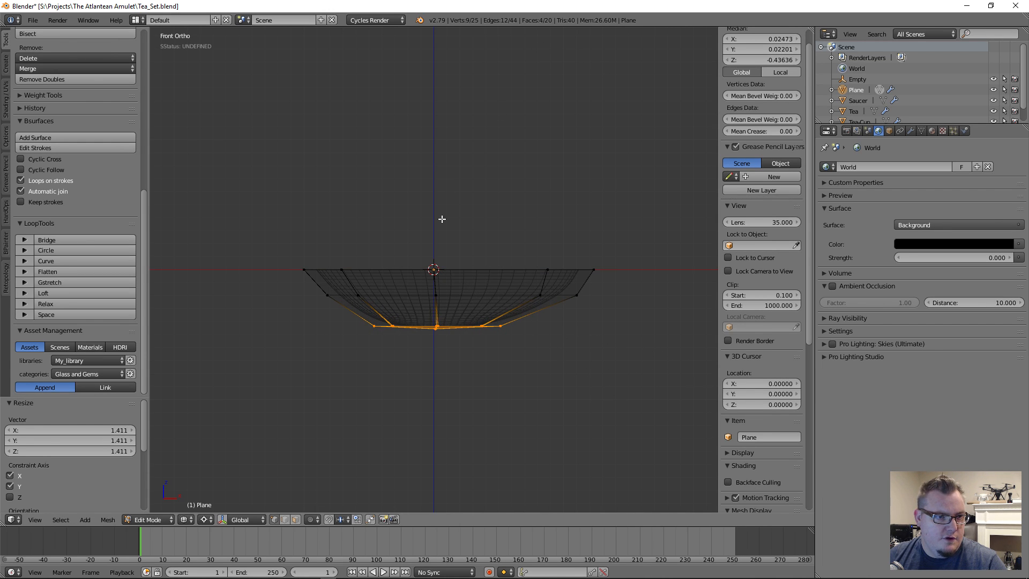
Move only the centre vertex on the bowl's underside -0.032 along Z.
{"action": "key", "text": "a"}
{"action": "middle_click_drag", "start_coordinate": [418, 347], "coordinate": [443, 395]}
{"action": "right_click", "coordinate": [445, 345]}
{"action": "key", "text": "g"}
{"action": "key", "text": "z"}
{"action": "left_click", "coordinate": [477, 366]}
{"action": "key", "text": "KP_1"}
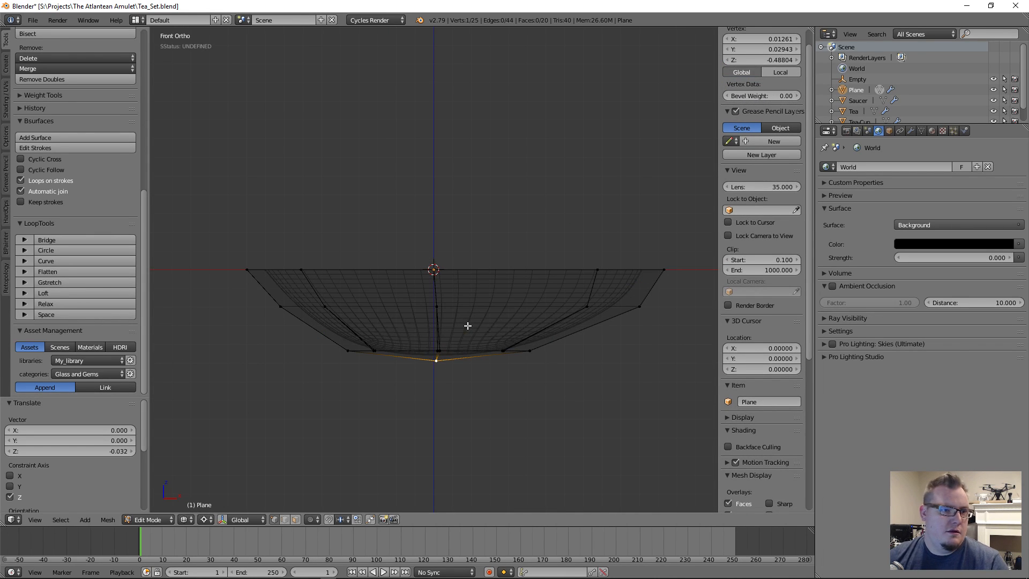
Lower the bowl's middle edge loop about 0.006 along Z and scale it 1.029 in X and Y.
{"action": "key", "text": "a"}
{"action": "right_click", "coordinate": [368, 308], "text": "alt"}
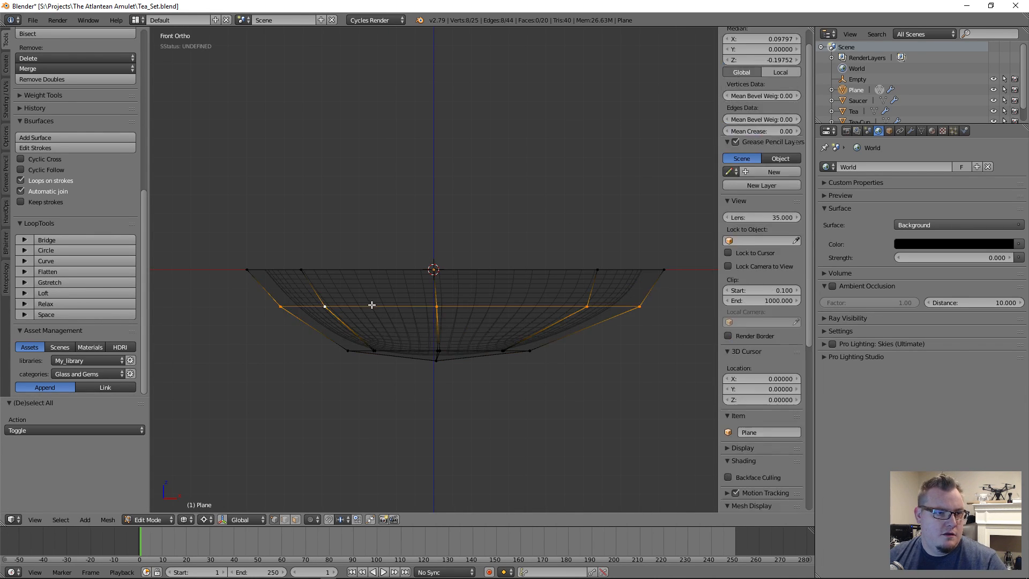
{"action": "key", "text": "g"}
{"action": "key", "text": "z"}
{"action": "left_click", "coordinate": [624, 350]}
{"action": "key", "text": "s"}
{"action": "key", "text": "shift+z"}
{"action": "left_click", "coordinate": [677, 375]}
Shift the middle edge loop about -0.014 along X.
{"action": "key", "text": "g"}
{"action": "key", "text": "y"}
{"action": "key", "text": "x"}
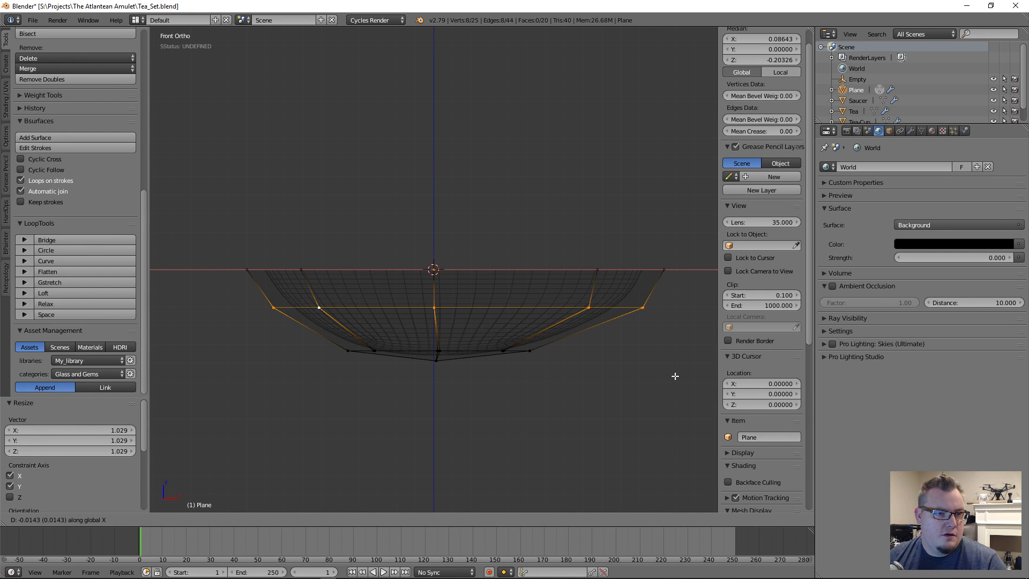
{"action": "left_click", "coordinate": [674, 376]}
Select the lengthwise centre edge loop in top view and straighten it by scaling it to 0 along Y.
{"action": "scroll", "coordinate": [395, 223], "scroll_direction": "down", "scroll_amount": 4}
{"action": "key", "text": "a"}
{"action": "mouse_move", "coordinate": [503, 236]}
{"action": "middle_mouse_down"}
{"action": "mouse_move", "coordinate": [465, 301]}
{"action": "mouse_move", "coordinate": [374, 284]}
{"action": "mouse_move", "coordinate": [494, 323]}
{"action": "mouse_move", "coordinate": [442, 312]}
{"action": "mouse_move", "coordinate": [482, 223]}
{"action": "mouse_move", "coordinate": [438, 330]}
{"action": "middle_mouse_up"}
{"action": "key", "text": "z"}
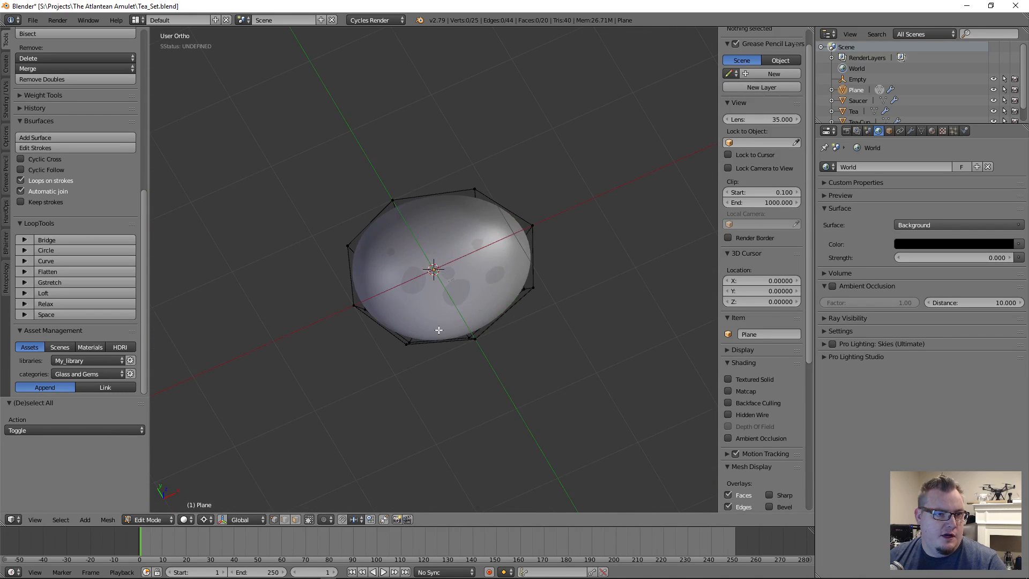
{"action": "key", "text": "KP_7"}
{"action": "key", "text": "z"}
{"action": "scroll", "coordinate": [389, 330], "scroll_direction": "up", "scroll_amount": 1}
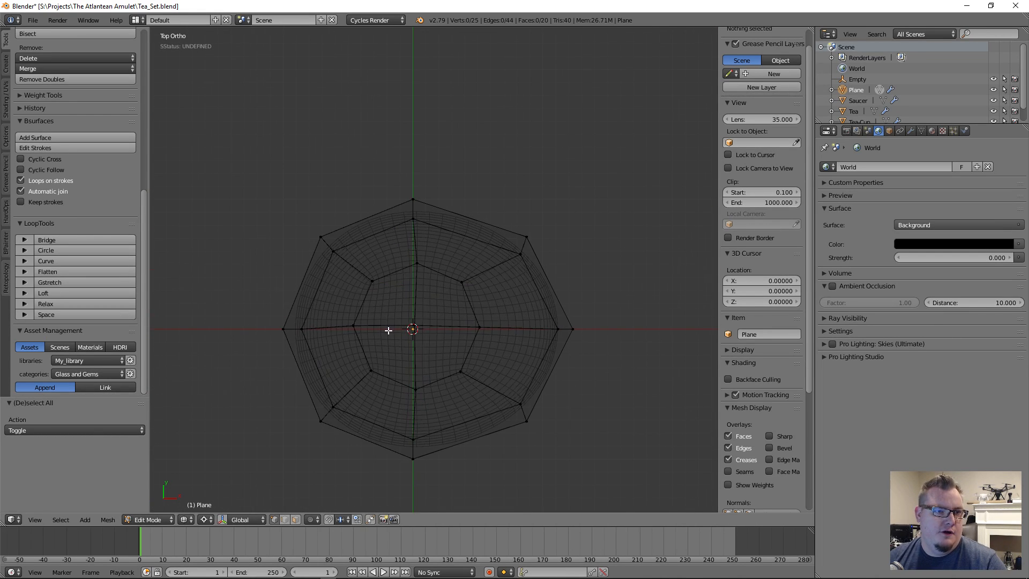
{"action": "right_click", "coordinate": [344, 331], "text": "alt"}
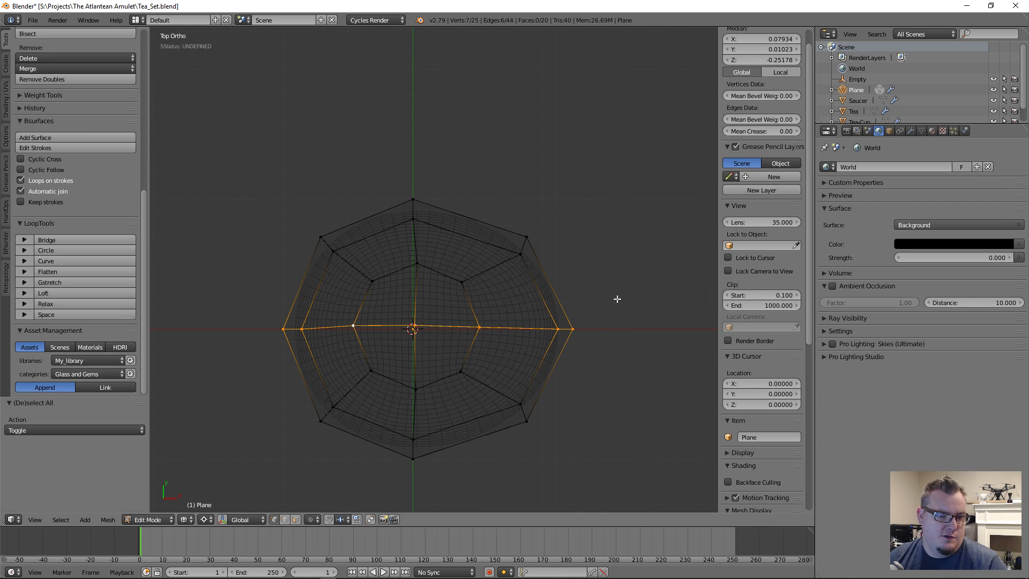
{"action": "key", "text": "s"}
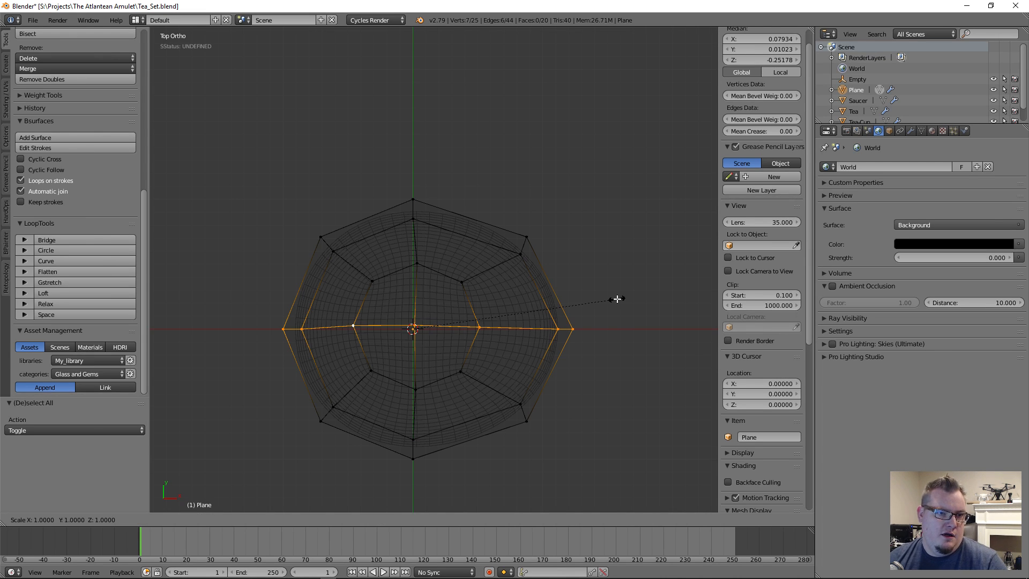
{"action": "key", "text": "y"}
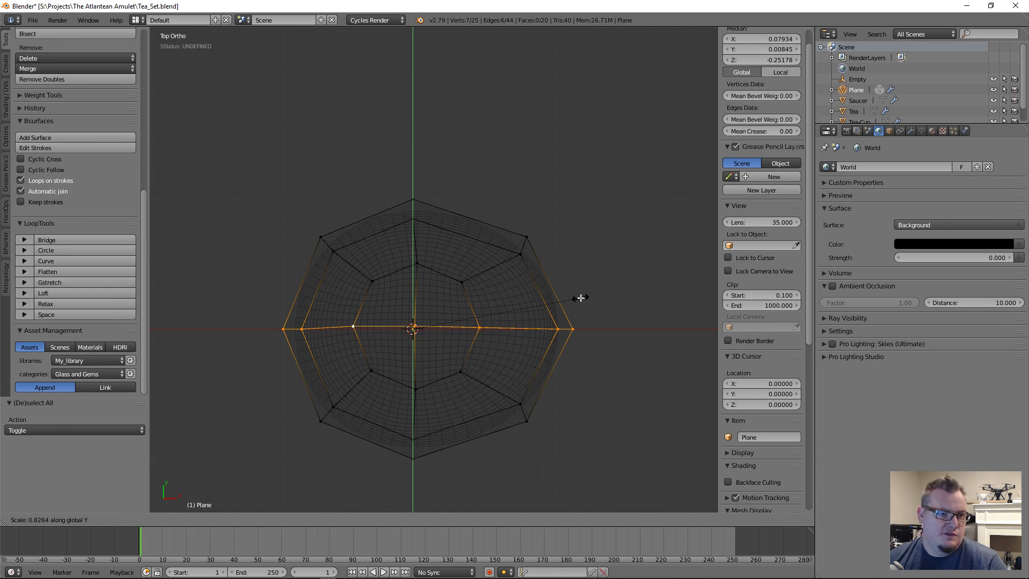
{"action": "key", "text": "0"}
{"action": "key", "text": "Return"}
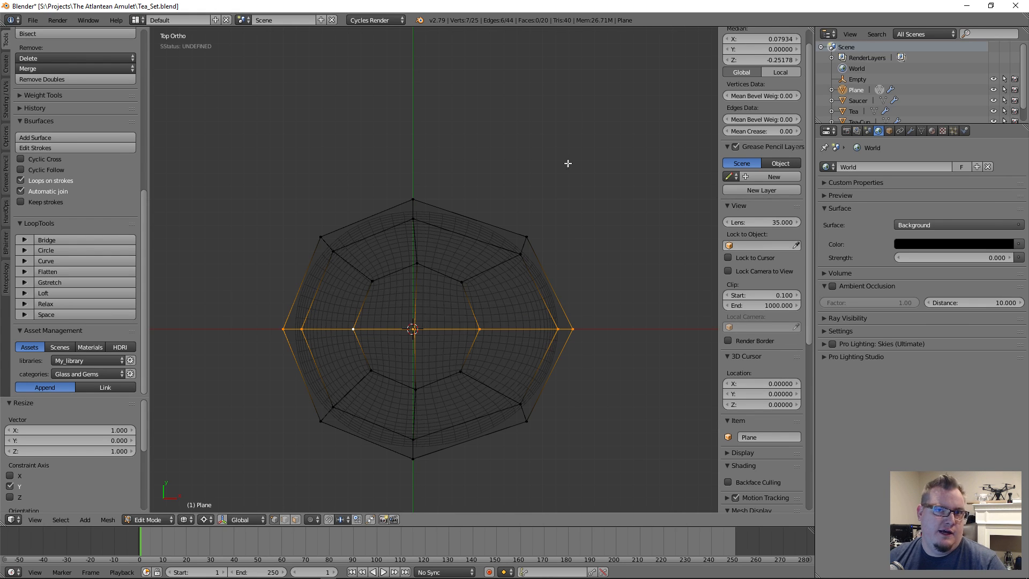
Delete all the bowl's vertices on the positive Y side of the centre line.
{"action": "scroll", "coordinate": [743, 100], "scroll_direction": "up", "scroll_amount": 1}
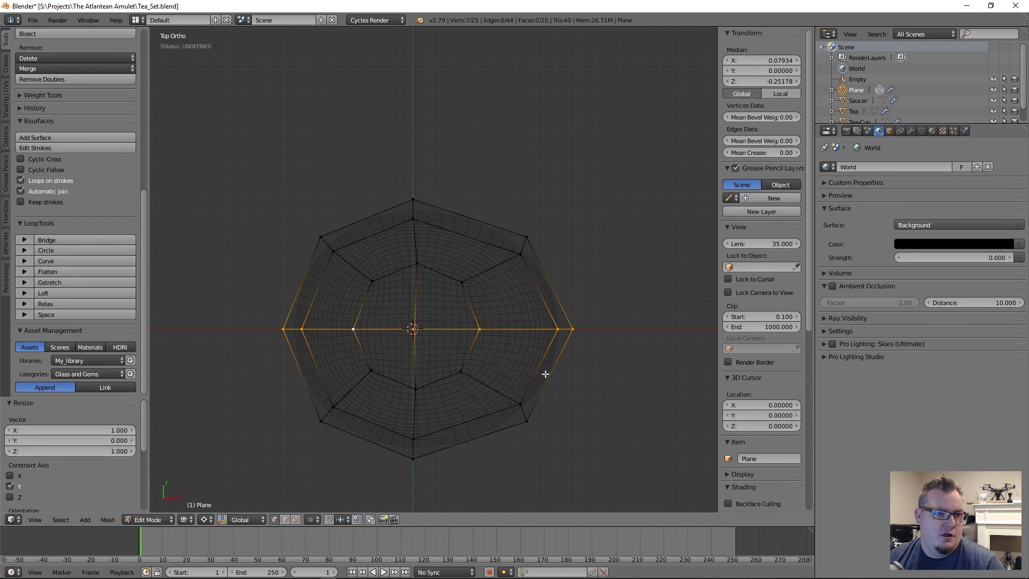
{"action": "key", "text": "a"}
{"action": "key", "text": "b"}
{"action": "left_click_drag", "start_coordinate": [241, 181], "coordinate": [664, 294]}
{"action": "key", "text": "x"}
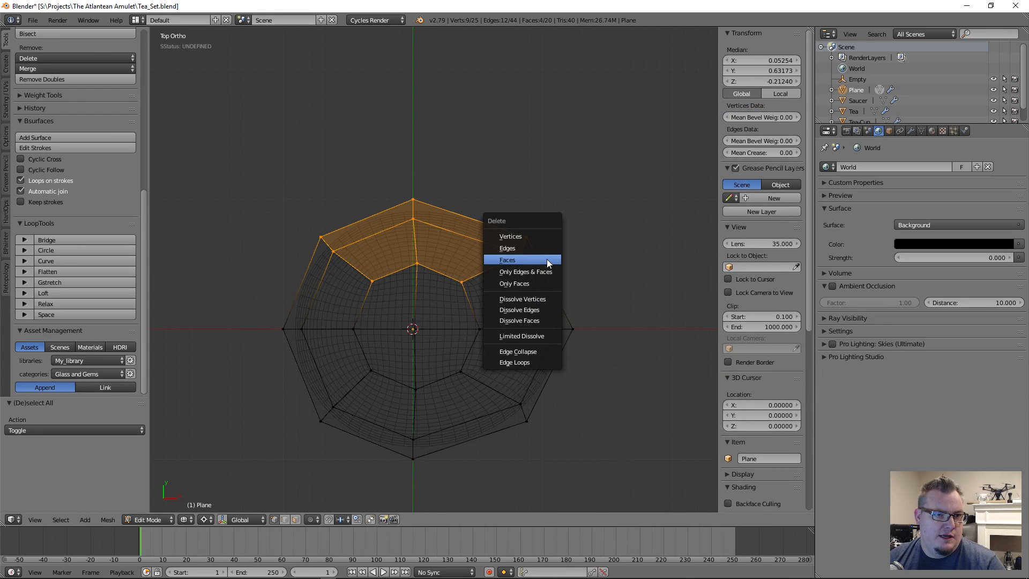
{"action": "left_click", "coordinate": [542, 240]}
Add a Mirror modifier on the Y axis only, place it above Subsurf and enable Clipping.
{"action": "left_click", "coordinate": [910, 130]}
{"action": "left_click", "coordinate": [850, 167]}
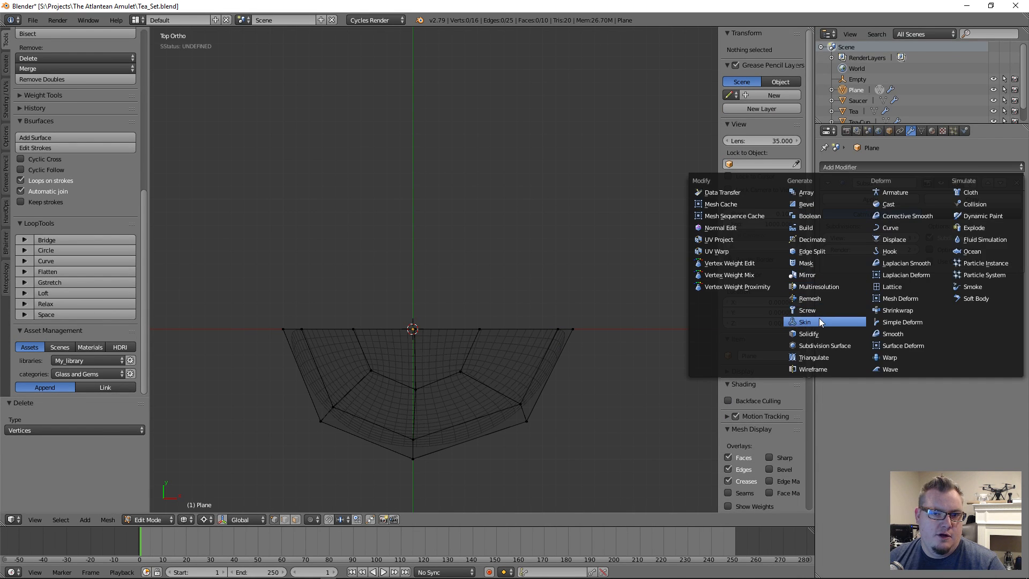
{"action": "left_click", "coordinate": [827, 277]}
{"action": "left_click", "coordinate": [827, 327]}
{"action": "left_click", "coordinate": [827, 339]}
{"action": "left_click", "coordinate": [986, 284]}
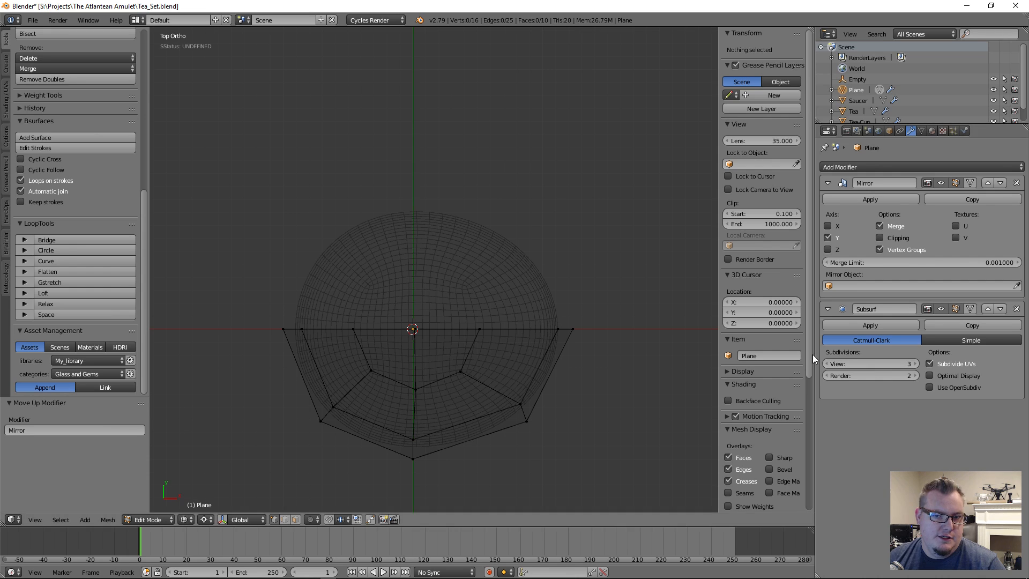
{"action": "left_click", "coordinate": [889, 227]}
{"action": "left_click", "coordinate": [888, 228]}
{"action": "left_click", "coordinate": [889, 239]}
Inset the rim face at the bowl's negative X end by 0.1138 with Boundary off.
{"action": "middle_click_drag", "start_coordinate": [440, 375], "coordinate": [427, 292]}
{"action": "key", "text": "z"}
{"action": "mouse_move", "coordinate": [383, 319]}
{"action": "middle_mouse_down"}
{"action": "mouse_move", "coordinate": [448, 319]}
{"action": "mouse_move", "coordinate": [508, 289]}
{"action": "mouse_move", "coordinate": [495, 250]}
{"action": "middle_mouse_up"}
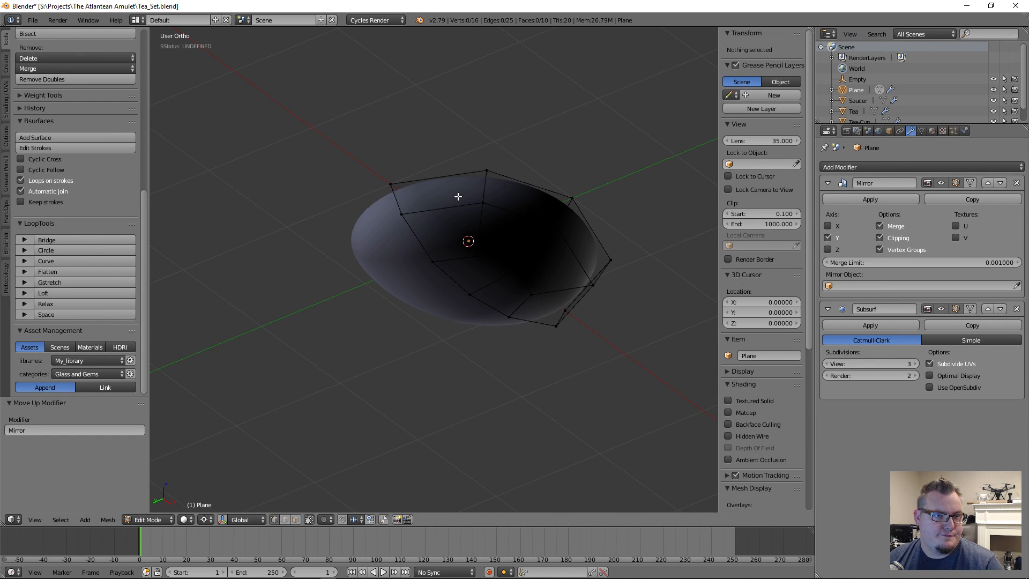
{"action": "key", "text": "ctrl+Tab"}
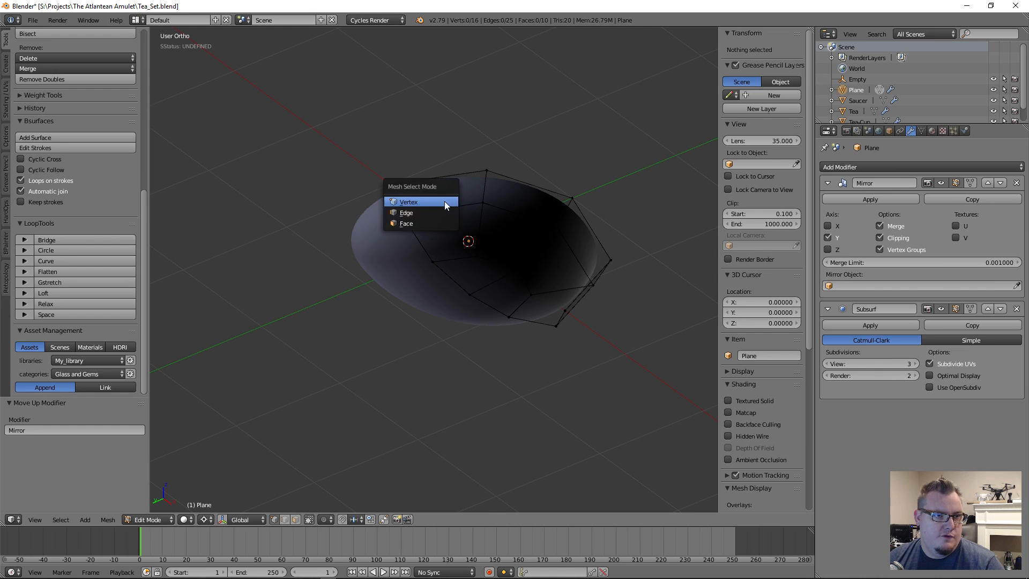
{"action": "left_click", "coordinate": [423, 221]}
{"action": "right_click", "coordinate": [440, 202]}
{"action": "middle_click_drag", "start_coordinate": [431, 271], "coordinate": [446, 256]}
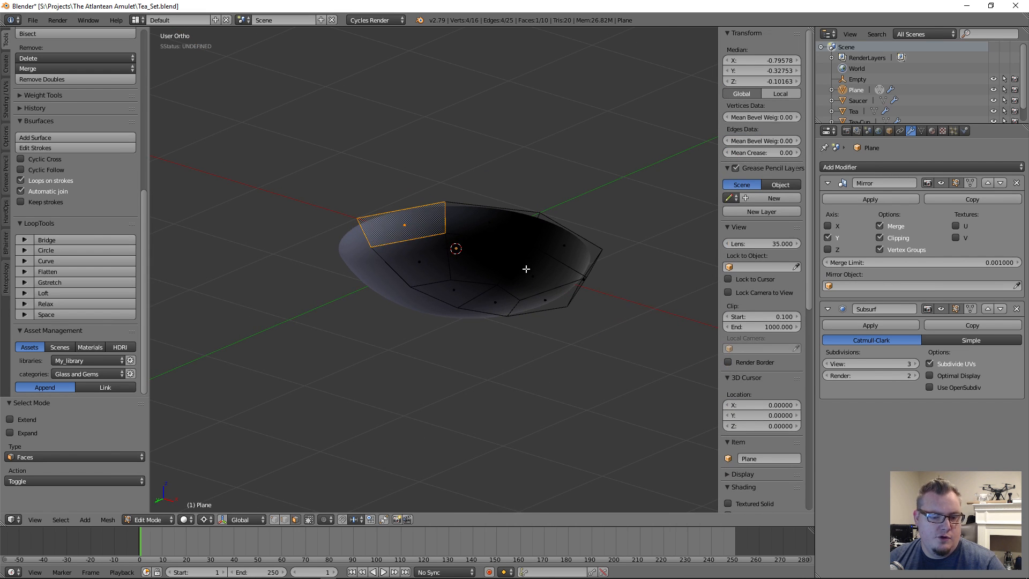
{"action": "key", "text": "i"}
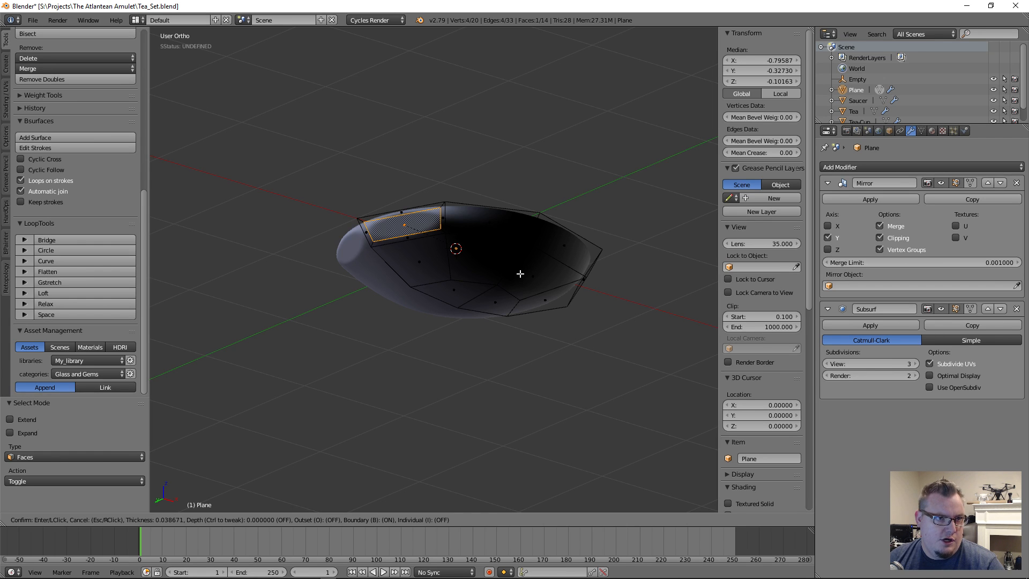
{"action": "key", "text": "b"}
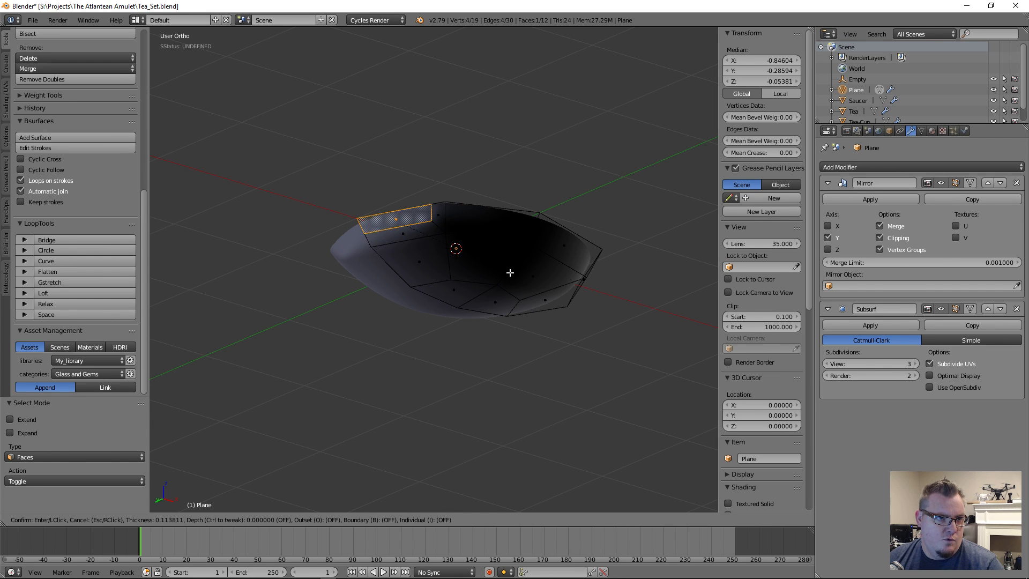
{"action": "left_click", "coordinate": [509, 273]}
Select the inset face's short edge away from the centre line and move it -0.227 along X.
{"action": "middle_click_drag", "start_coordinate": [408, 227], "coordinate": [409, 239]}
{"action": "scroll", "coordinate": [397, 280], "scroll_direction": "up", "scroll_amount": 4}
{"action": "key", "text": "ctrl+Tab"}
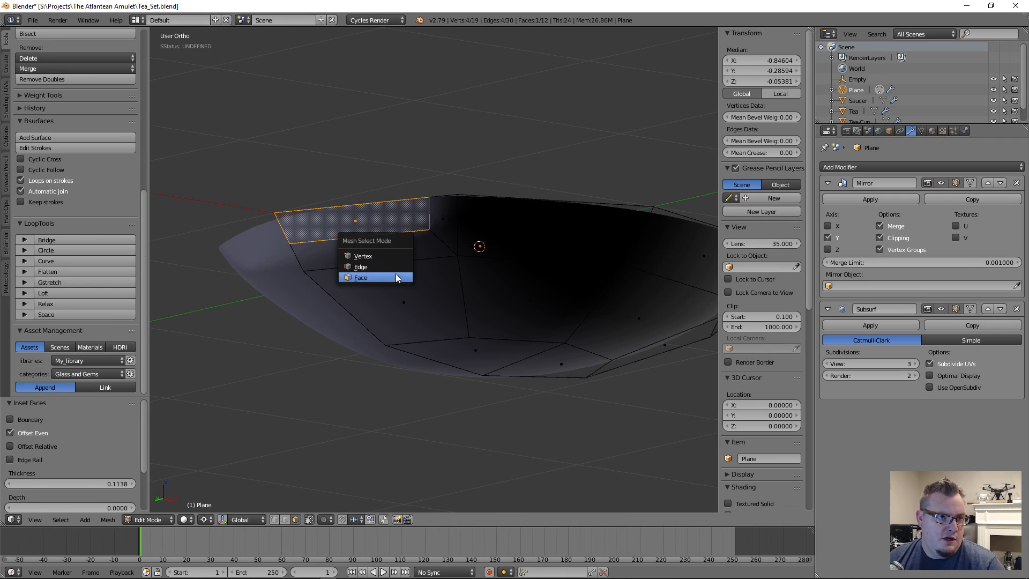
{"action": "left_click", "coordinate": [391, 266]}
{"action": "left_click", "coordinate": [429, 213]}
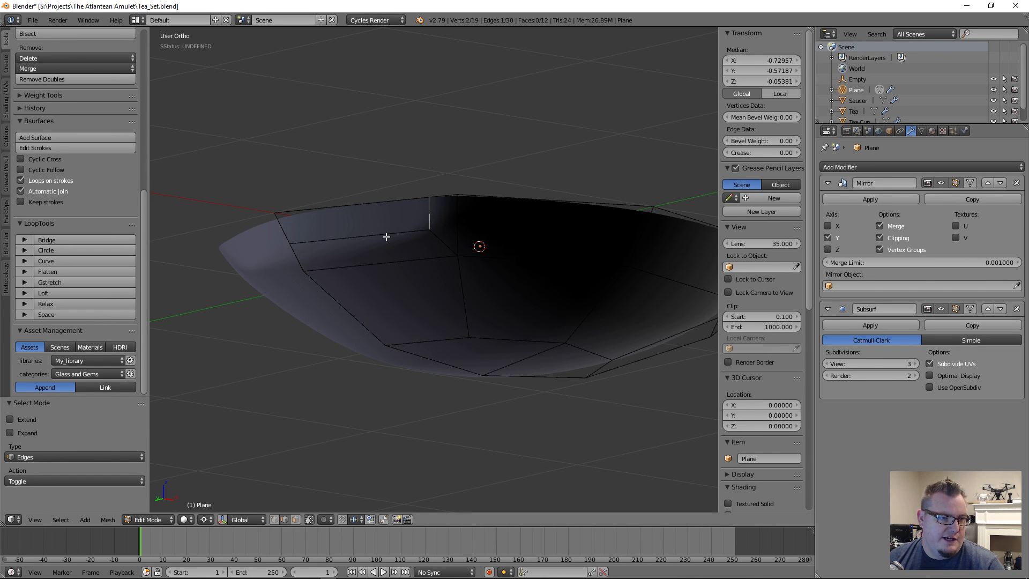
{"action": "key", "text": "g"}
{"action": "key", "text": "y"}
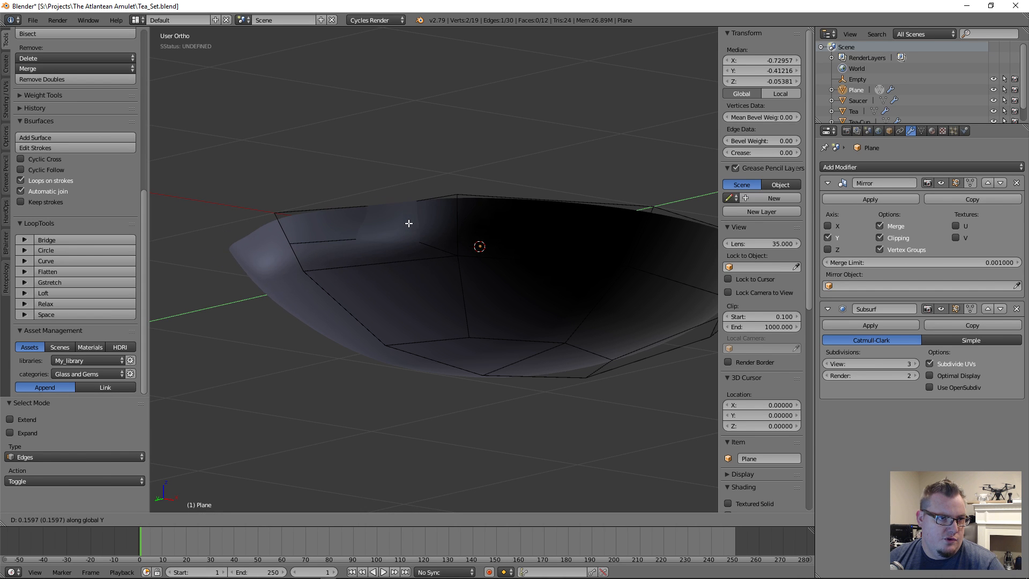
{"action": "key", "text": "x"}
{"action": "left_click", "coordinate": [383, 224]}
Slide the centre-line vertex just below the inset face along its edge and adjust its height along Z.
{"action": "middle_click_drag", "start_coordinate": [381, 223], "coordinate": [443, 232]}
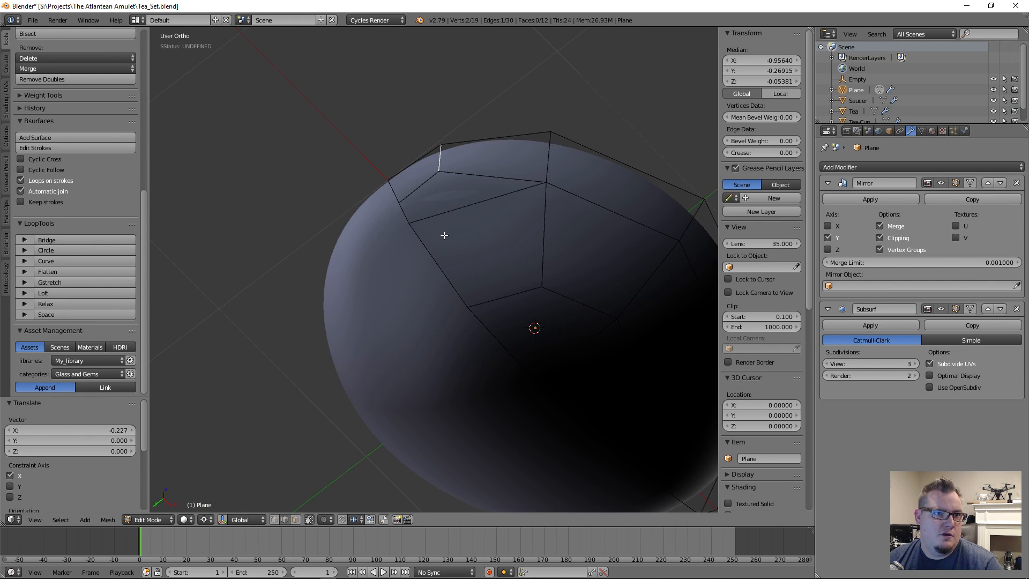
{"action": "key", "text": "ctrl+Tab"}
{"action": "left_click", "coordinate": [429, 219]}
{"action": "left_click", "coordinate": [412, 226]}
{"action": "key", "text": "shift+v"}
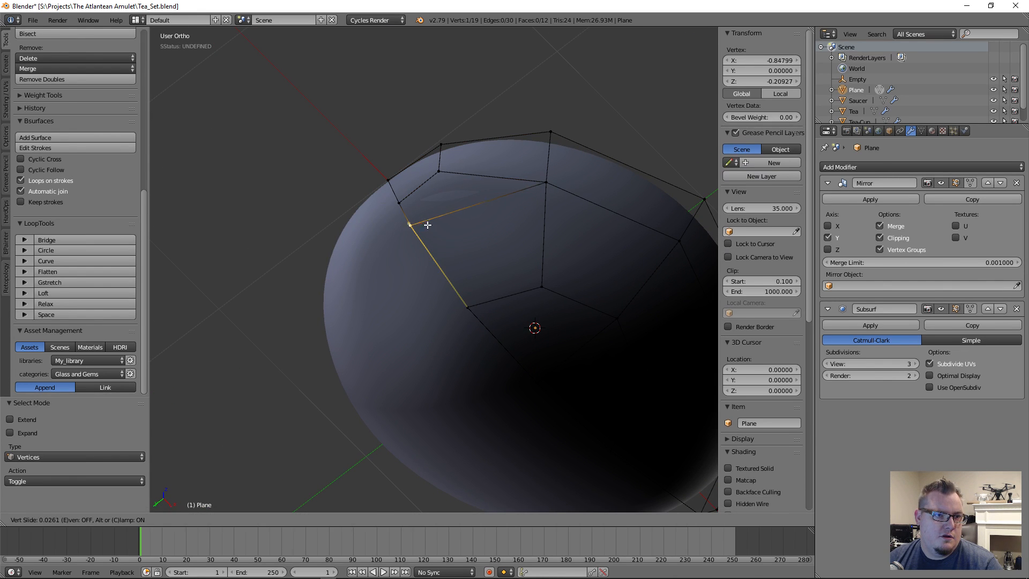
{"action": "left_click", "coordinate": [430, 227]}
{"action": "middle_click_drag", "start_coordinate": [429, 227], "coordinate": [418, 347]}
{"action": "key", "text": "g"}
{"action": "key", "text": "z"}
{"action": "left_click", "coordinate": [471, 294]}
Move the inset face's lower corner vertex away from the centre line 0.025 along X.
{"action": "left_click", "coordinate": [356, 385]}
{"action": "key", "text": "g"}
{"action": "key", "text": "x"}
{"action": "left_click", "coordinate": [375, 390]}
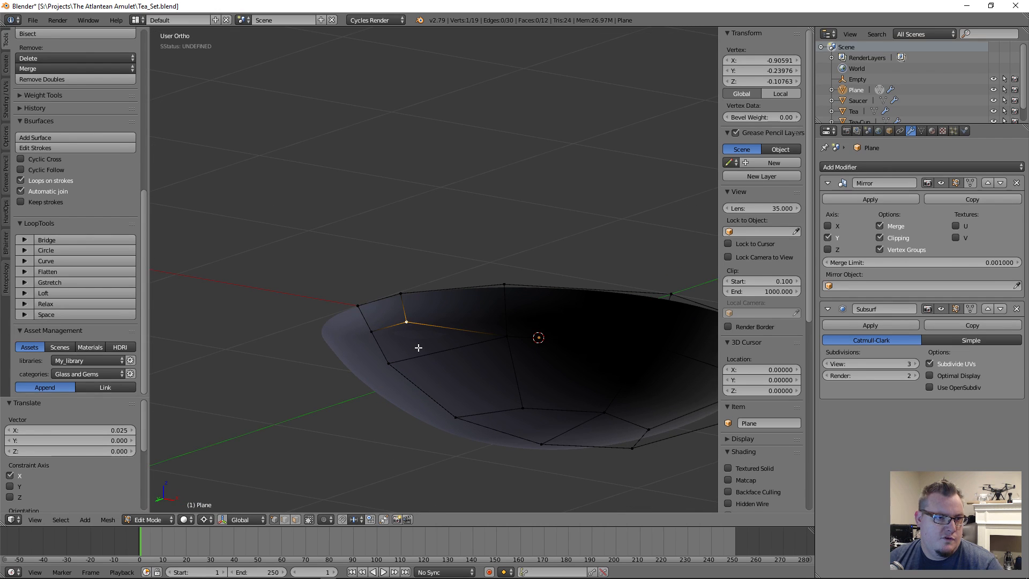
Add the rim vertex above to the selection and move both about 0.16 along Y to narrow the inset face.
{"action": "right_click", "coordinate": [411, 291], "text": "shift"}
{"action": "key", "text": "KP_7"}
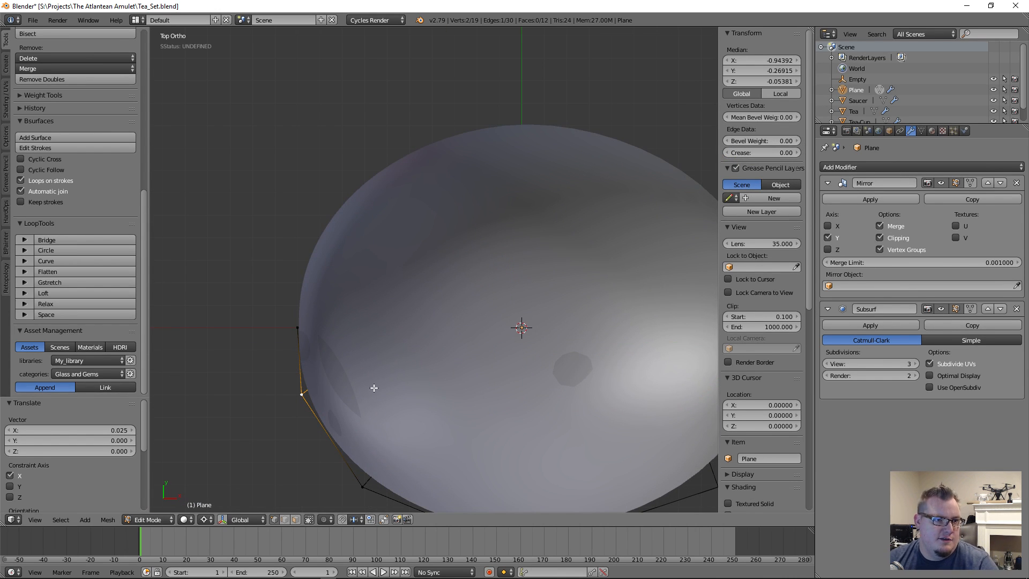
{"action": "key", "text": "g"}
{"action": "key", "text": "y"}
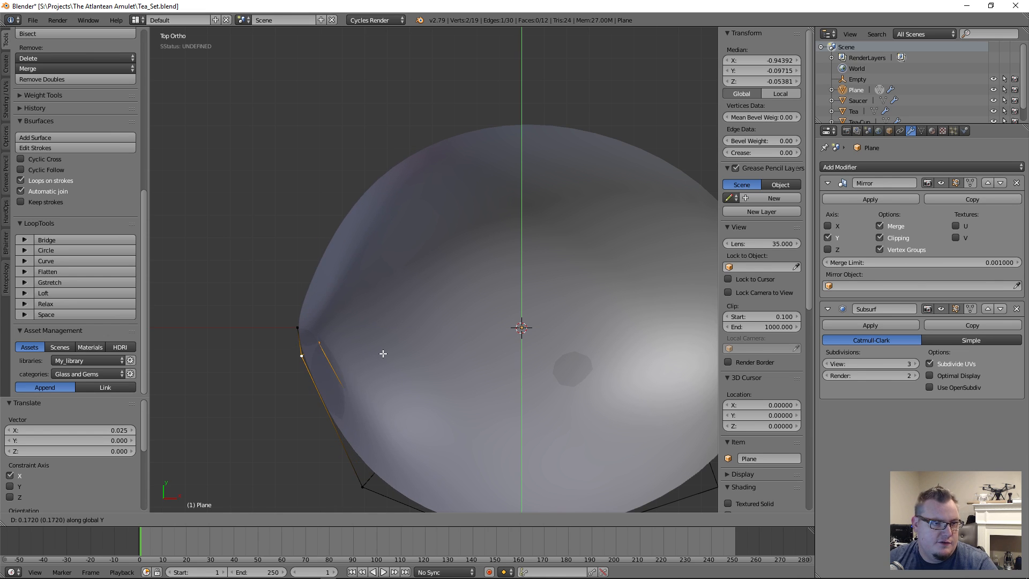
{"action": "left_click", "coordinate": [381, 355]}
Select the narrow inset face at the bowl's negative X end in face select mode.
{"action": "middle_click_drag", "start_coordinate": [382, 355], "coordinate": [406, 270]}
{"action": "key", "text": "ctrl+Tab"}
{"action": "left_click", "coordinate": [409, 294]}
{"action": "right_click", "coordinate": [412, 333]}
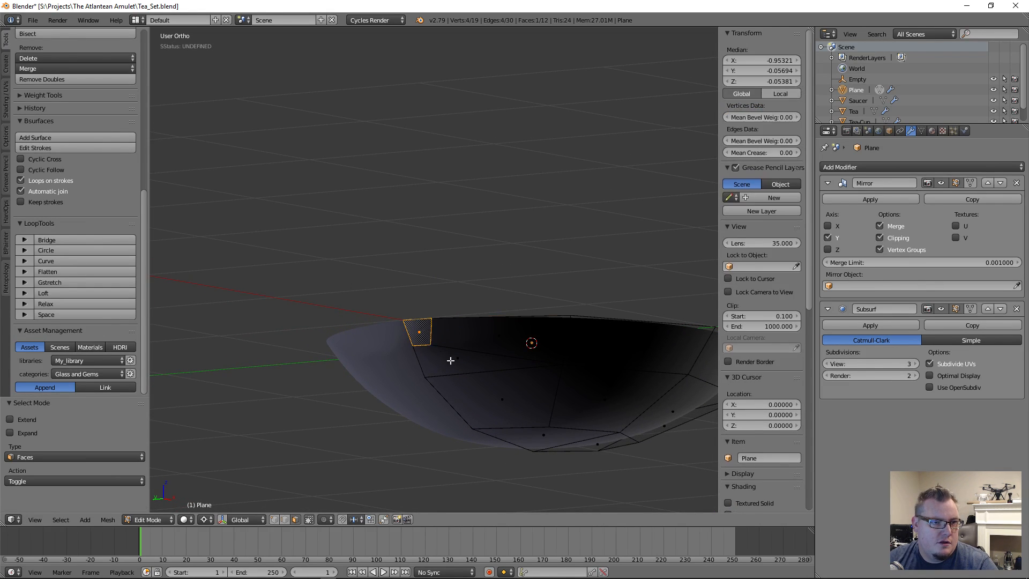
{"action": "scroll", "coordinate": [486, 327], "scroll_direction": "down", "scroll_amount": 3}
{"action": "middle_click_drag", "start_coordinate": [485, 327], "coordinate": [420, 326]}
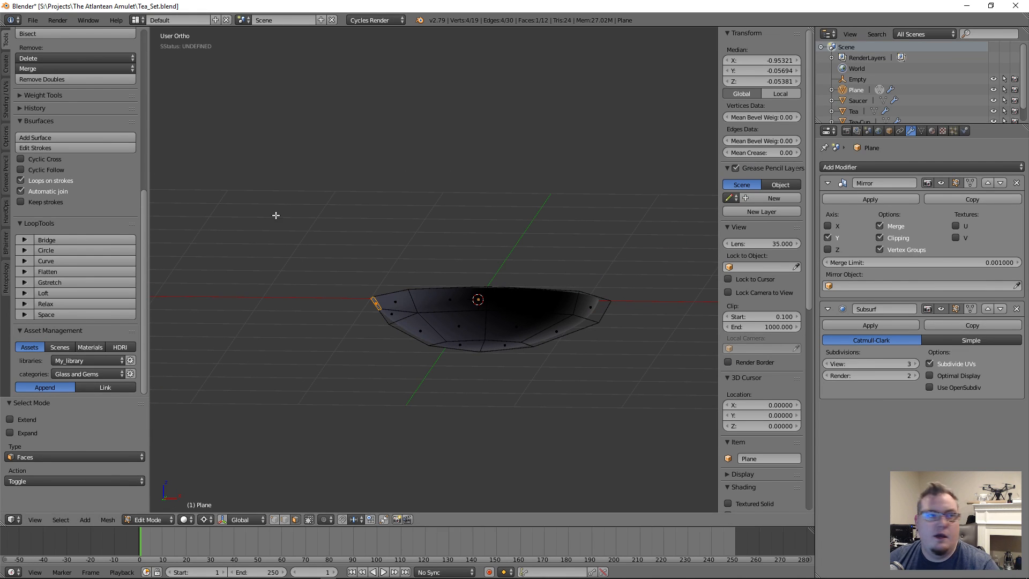
Switch to the Pinterest page in Chrome, examine the full-size silver spoon reference's neck and handle, and return to Blender.
{"action": "mouse_move", "coordinate": [84, 570]}
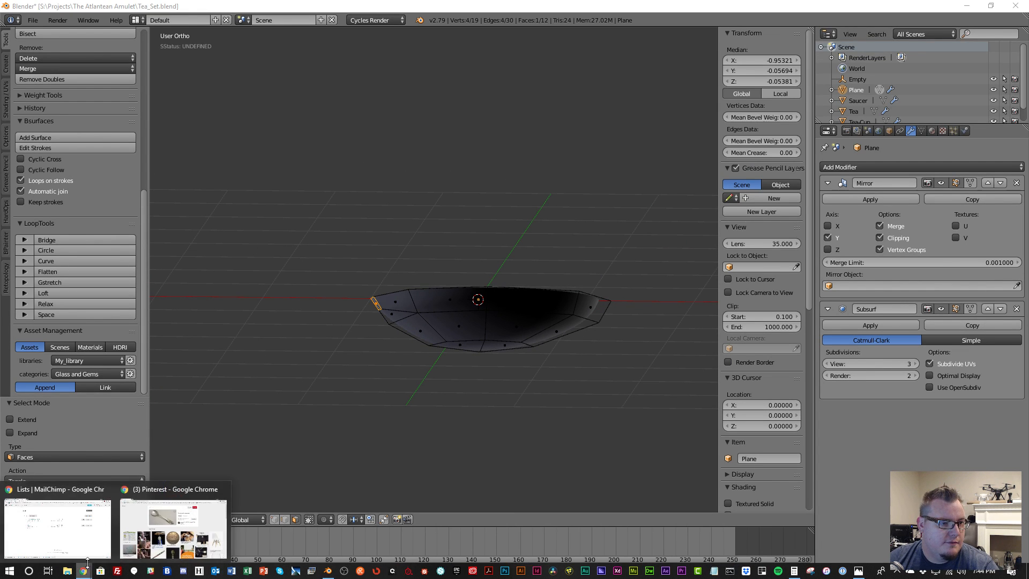
{"action": "left_click", "coordinate": [153, 531]}
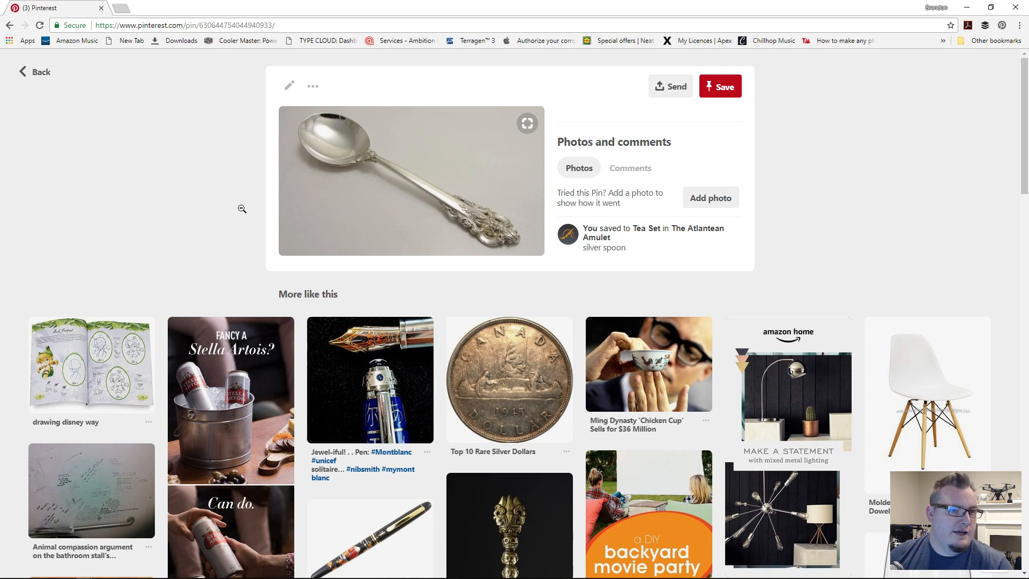
{"action": "left_click", "coordinate": [420, 185]}
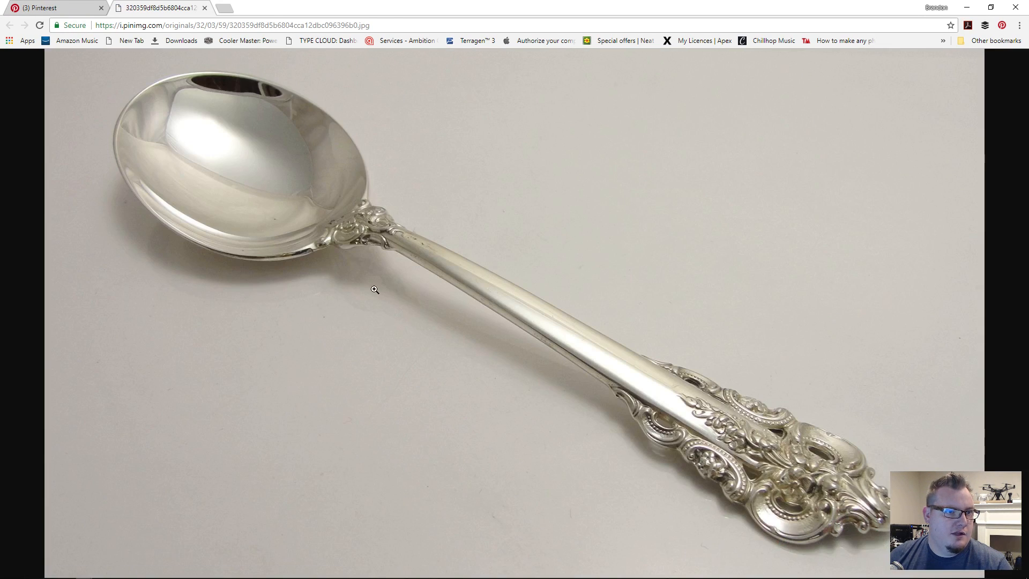
{"action": "mouse_move", "coordinate": [344, 268]}
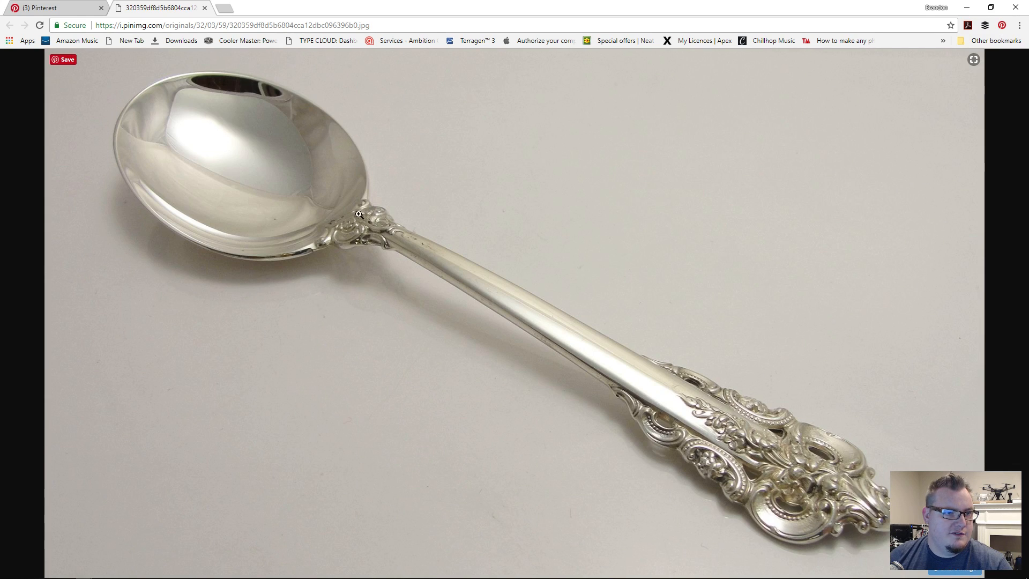
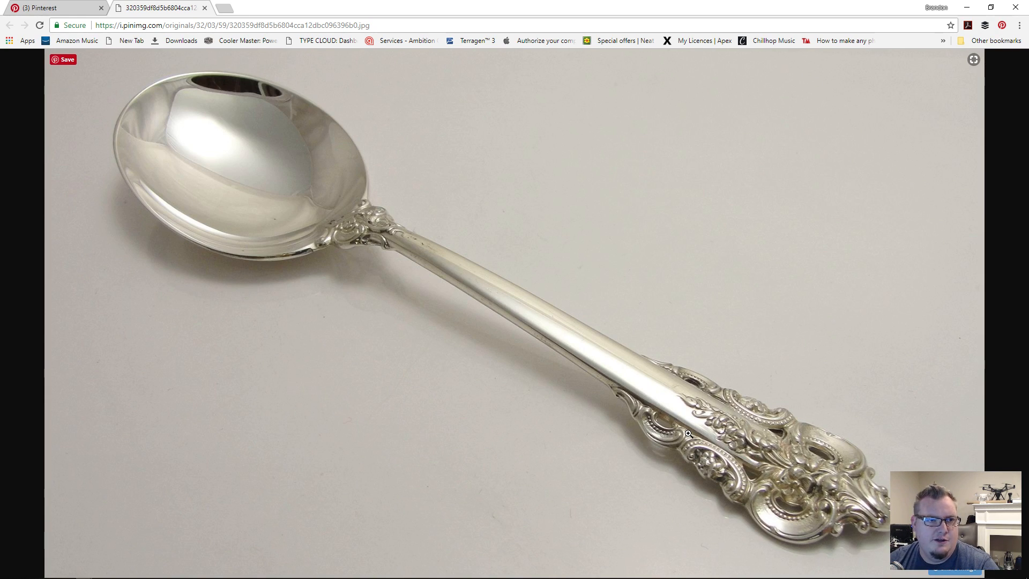
{"action": "left_click", "coordinate": [397, 334]}
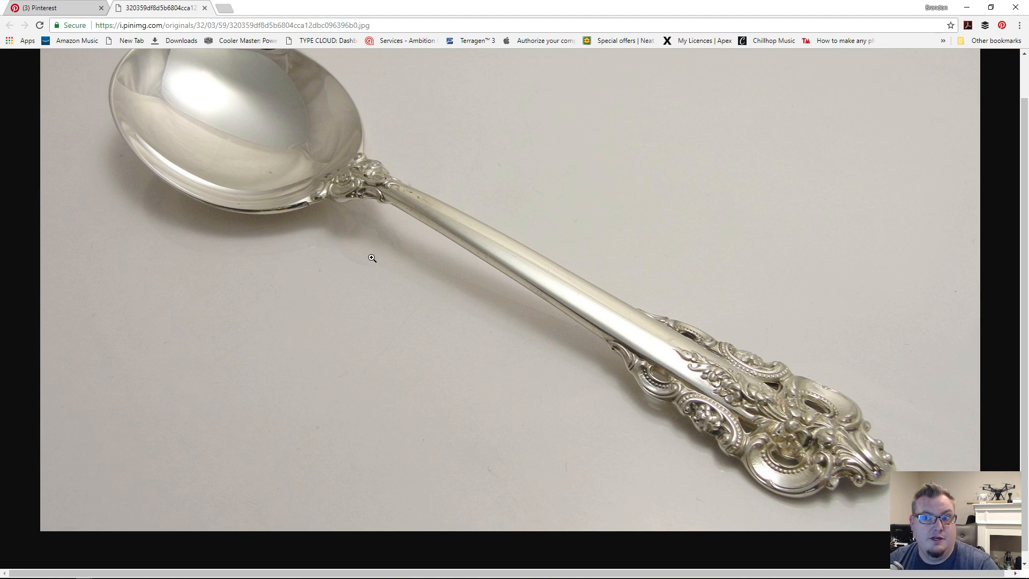
{"action": "left_click", "coordinate": [151, 69]}
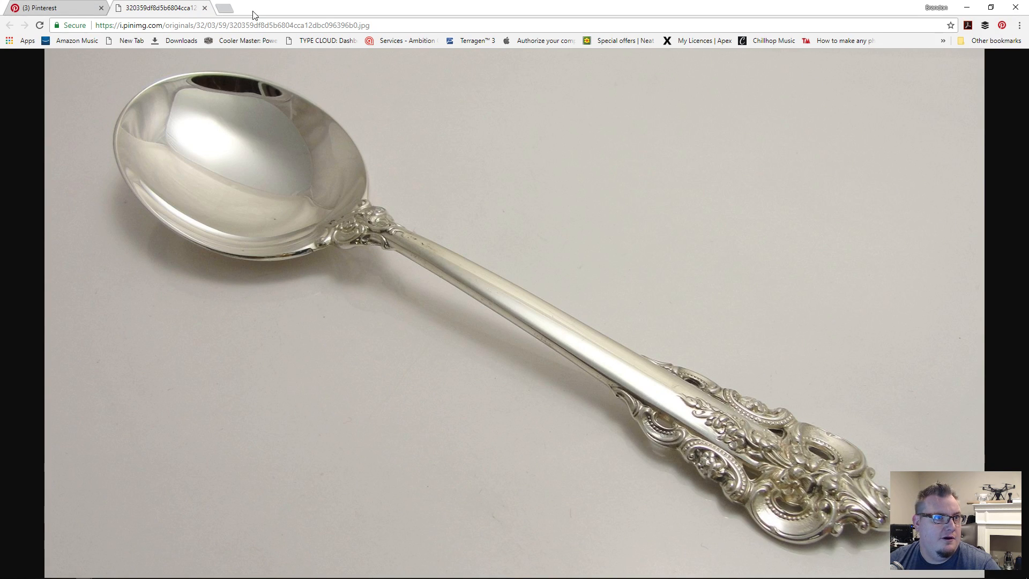
{"action": "left_click_drag", "start_coordinate": [253, 11], "coordinate": [1028, 257]}
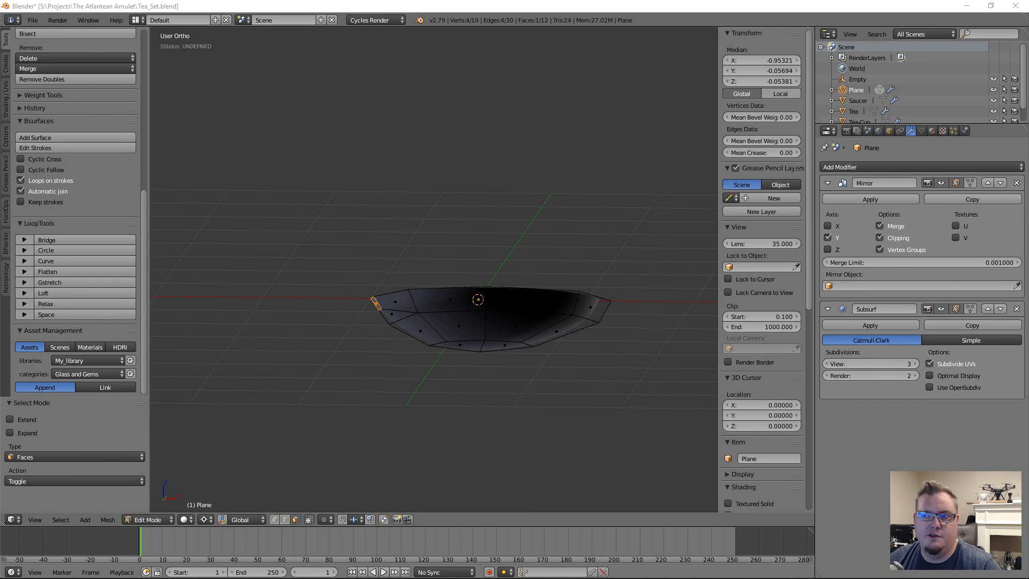
{"action": "key", "text": "alt+Tab"}
{"action": "left_click", "coordinate": [406, 225]}
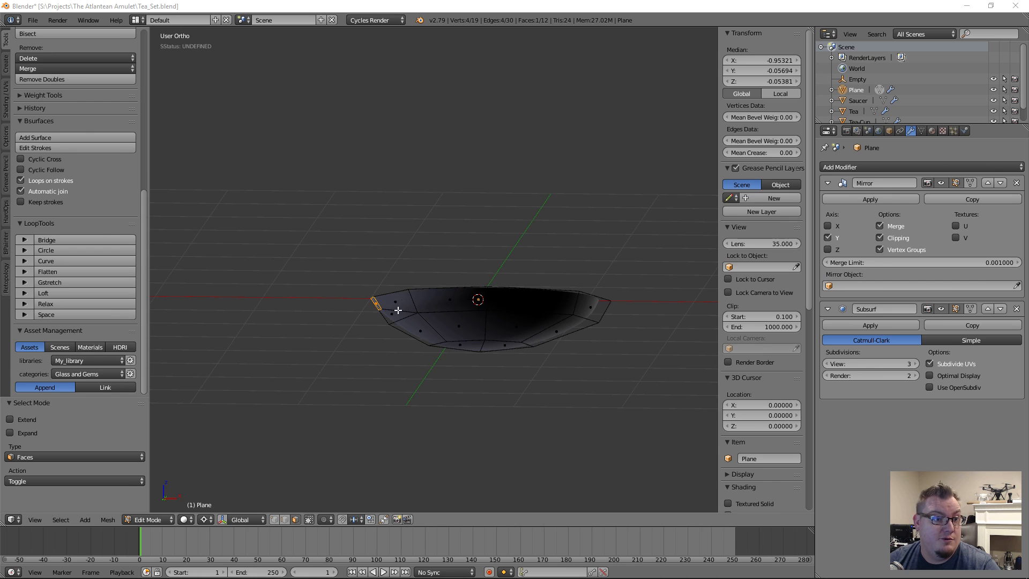
Extrude the narrow end face in wireframe front view and move it -0.612 along X and 0.196 along Z to start the handle.
{"action": "middle_click_drag", "start_coordinate": [398, 310], "coordinate": [426, 319]}
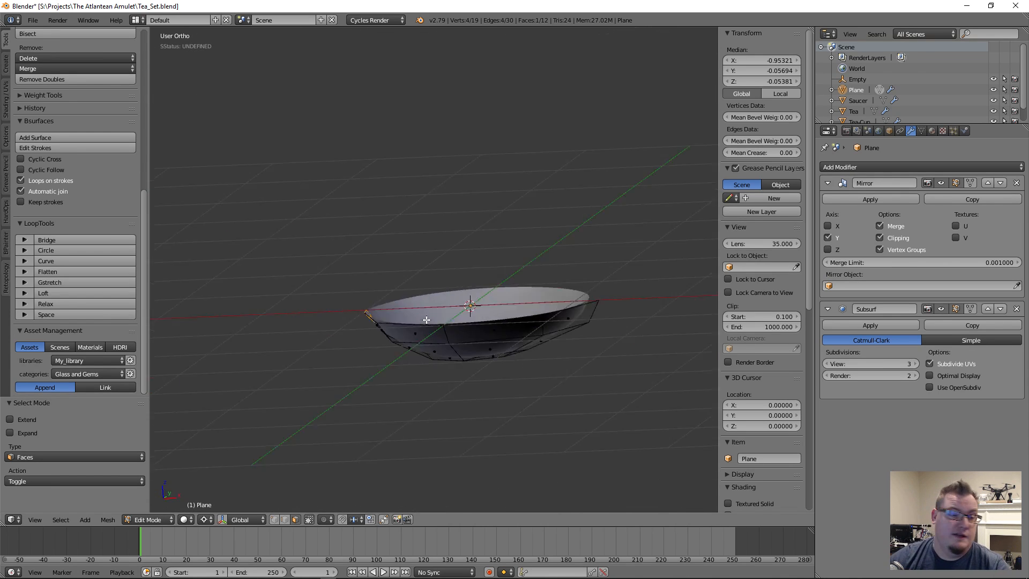
{"action": "key", "text": "KP_3"}
{"action": "key", "text": "z"}
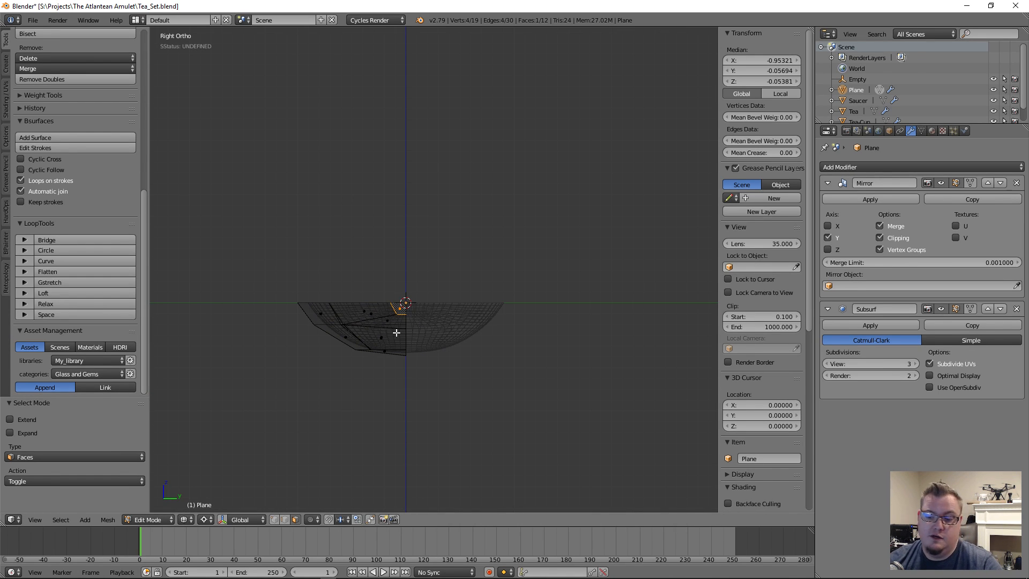
{"action": "key", "text": "KP_1"}
{"action": "scroll", "coordinate": [396, 333], "scroll_direction": "up", "scroll_amount": 2}
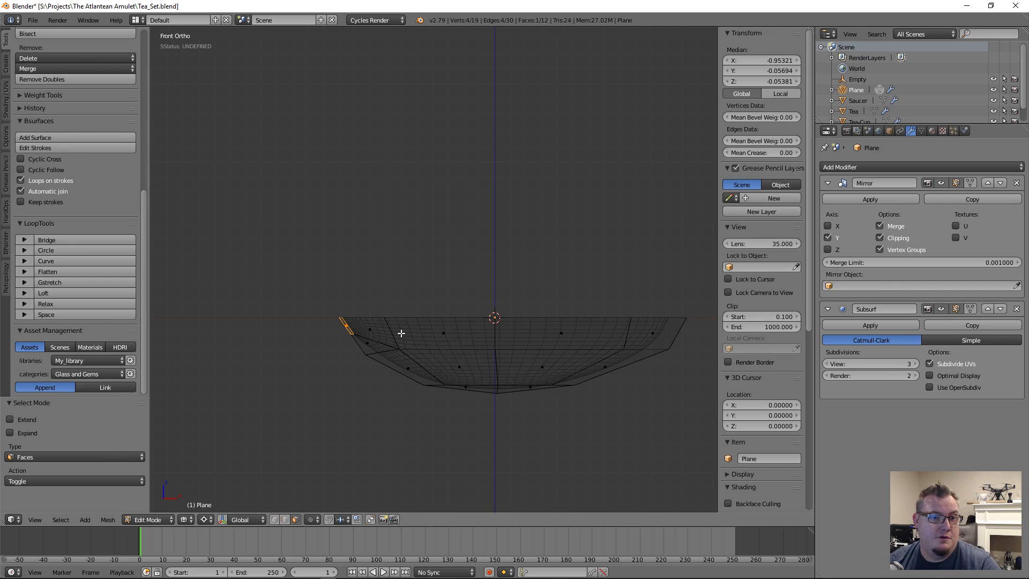
{"action": "middle_click_drag", "start_coordinate": [410, 332], "coordinate": [524, 338], "text": "shift"}
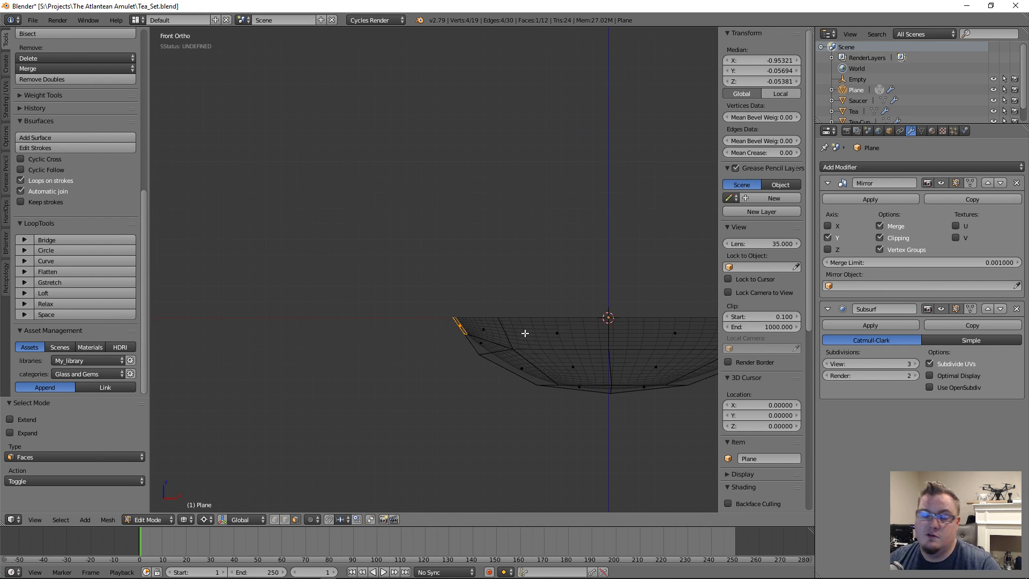
{"action": "scroll", "coordinate": [514, 343], "scroll_direction": "down", "scroll_amount": 3}
{"action": "key", "text": "e"}
{"action": "key", "text": "Escape"}
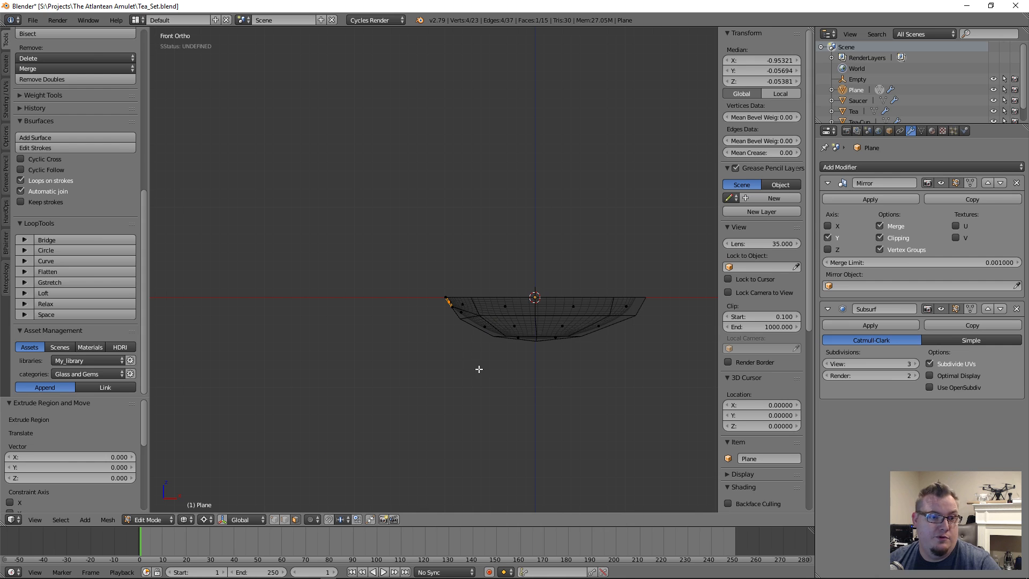
{"action": "key", "text": "g"}
{"action": "left_click", "coordinate": [418, 349]}
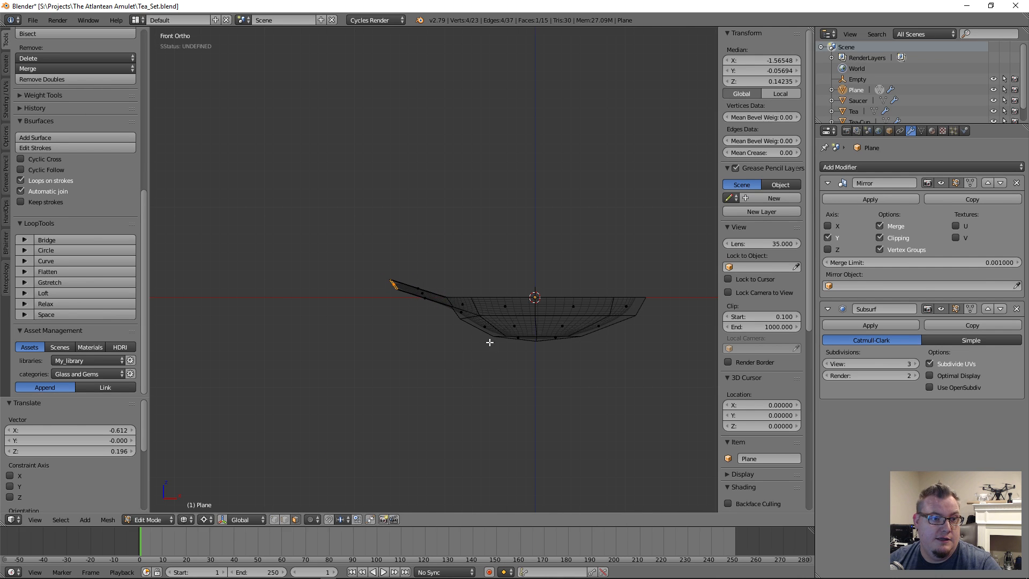
Set the pivot point to Median Point and rotate the extruded end face 47.1°.
{"action": "key", "text": "r"}
{"action": "right_click", "coordinate": [406, 375]}
{"action": "left_click", "coordinate": [203, 519]}
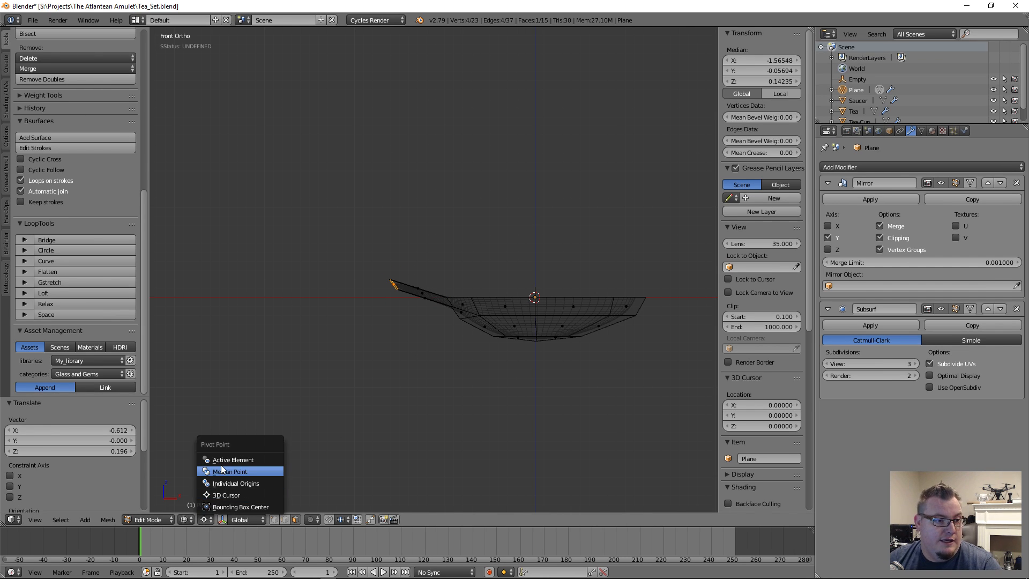
{"action": "left_click", "coordinate": [232, 470]}
{"action": "key", "text": "r"}
{"action": "left_click", "coordinate": [413, 393]}
Move the rotated end face 0.089 along X and -0.069 along Z.
{"action": "scroll", "coordinate": [399, 338], "scroll_direction": "up", "scroll_amount": 3}
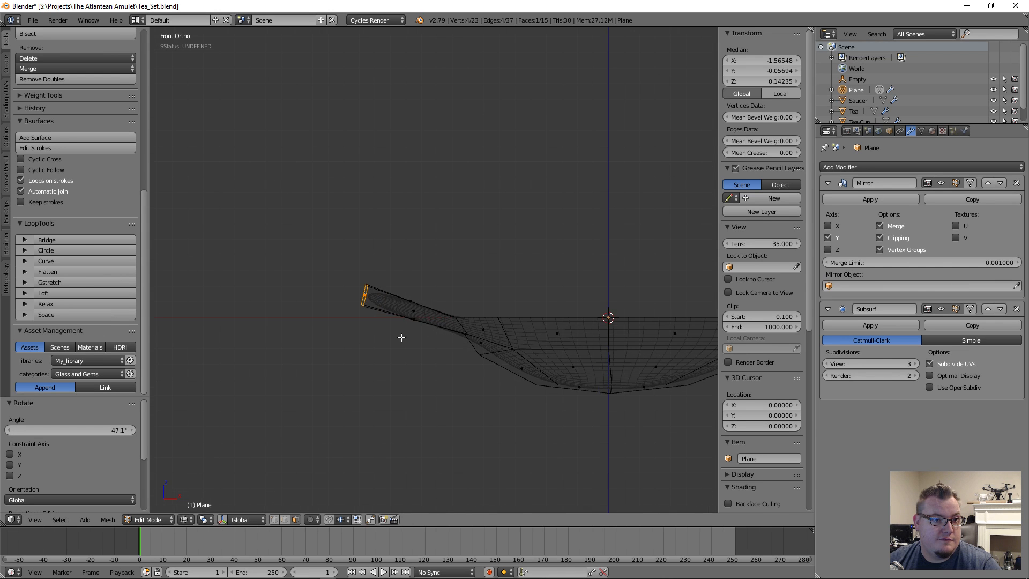
{"action": "key", "text": "g"}
{"action": "left_click", "coordinate": [466, 339]}
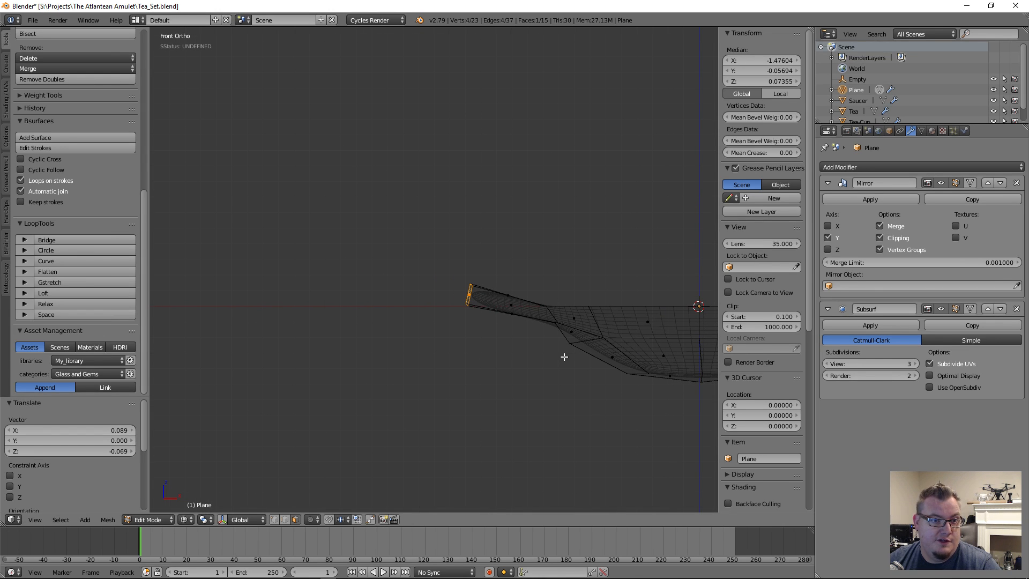
Change to vertex select mode at the handle joint and clear the selection.
{"action": "key", "text": "ctrl+Tab"}
{"action": "left_click", "coordinate": [557, 338]}
{"action": "middle_click_drag", "start_coordinate": [567, 354], "coordinate": [462, 340], "text": "shift"}
{"action": "scroll", "coordinate": [460, 344], "scroll_direction": "up", "scroll_amount": 5}
{"action": "key", "text": "a"}
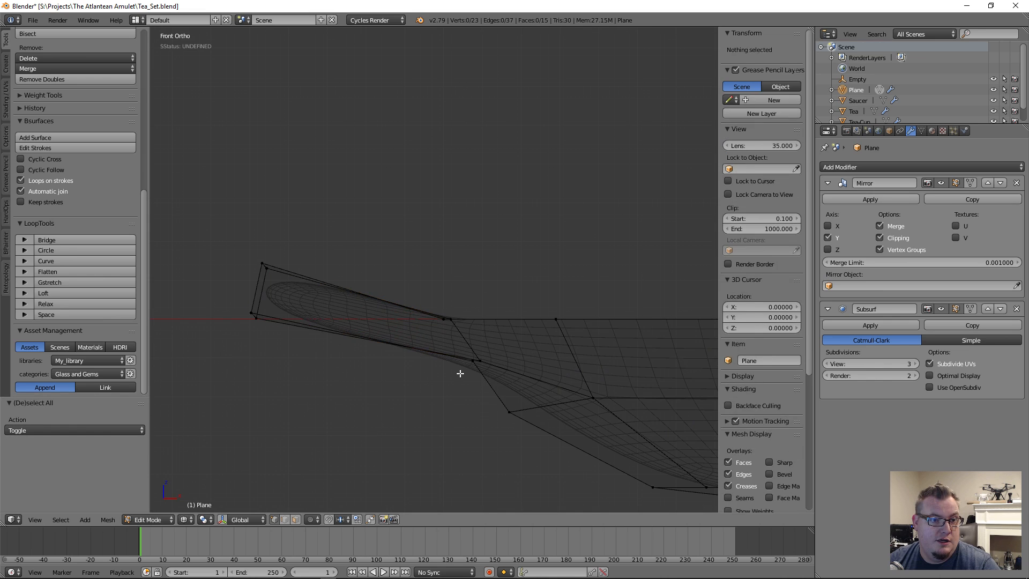
{"action": "key", "text": "b"}
{"action": "left_click_drag", "start_coordinate": [457, 350], "coordinate": [514, 374]}
{"action": "key", "text": "g"}
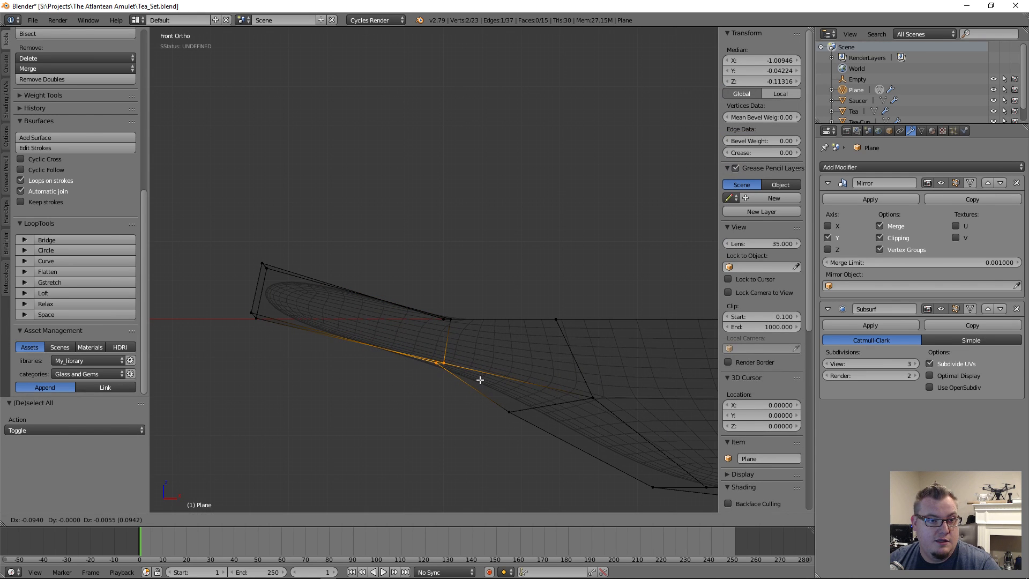
{"action": "right_click", "coordinate": [481, 379]}
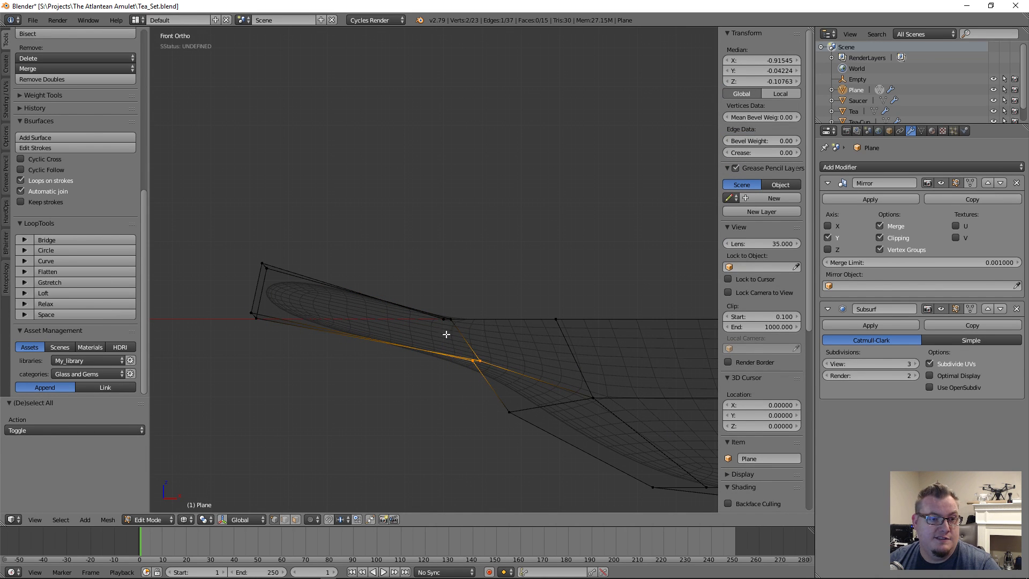
Move the two upper vertices where the handle meets the bowl about 0.036 along X and 0.004 along Z.
{"action": "key", "text": "a"}
{"action": "key", "text": "b"}
{"action": "left_click_drag", "start_coordinate": [436, 308], "coordinate": [475, 324]}
{"action": "key", "text": "g"}
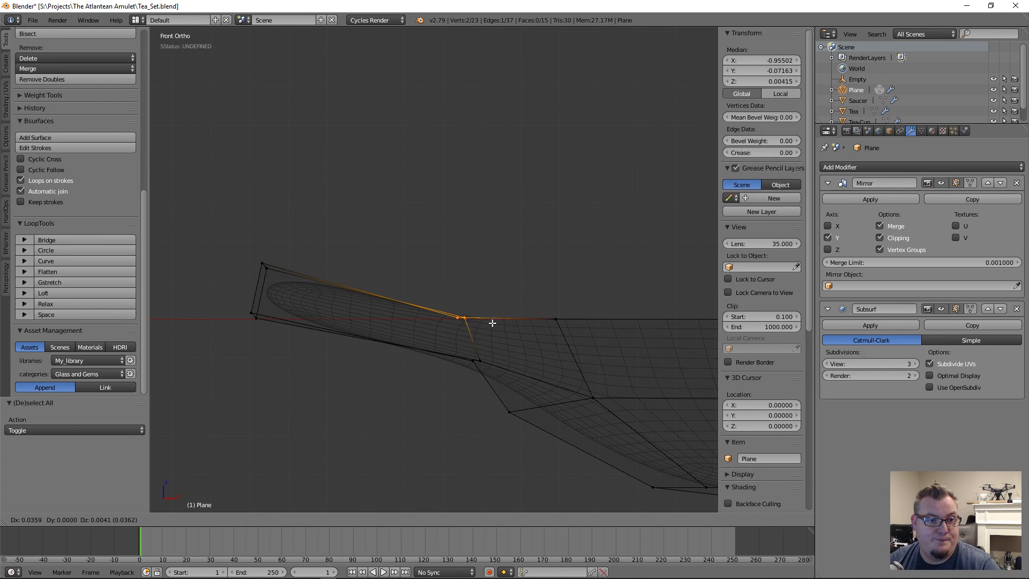
{"action": "left_click", "coordinate": [492, 323]}
Extrude the handle's four end vertices outward from the bowl and rotate the new end -12.9°.
{"action": "scroll", "coordinate": [396, 324], "scroll_direction": "down", "scroll_amount": 3}
{"action": "key", "text": "a"}
{"action": "key", "text": "b"}
{"action": "left_click_drag", "start_coordinate": [292, 214], "coordinate": [401, 369]}
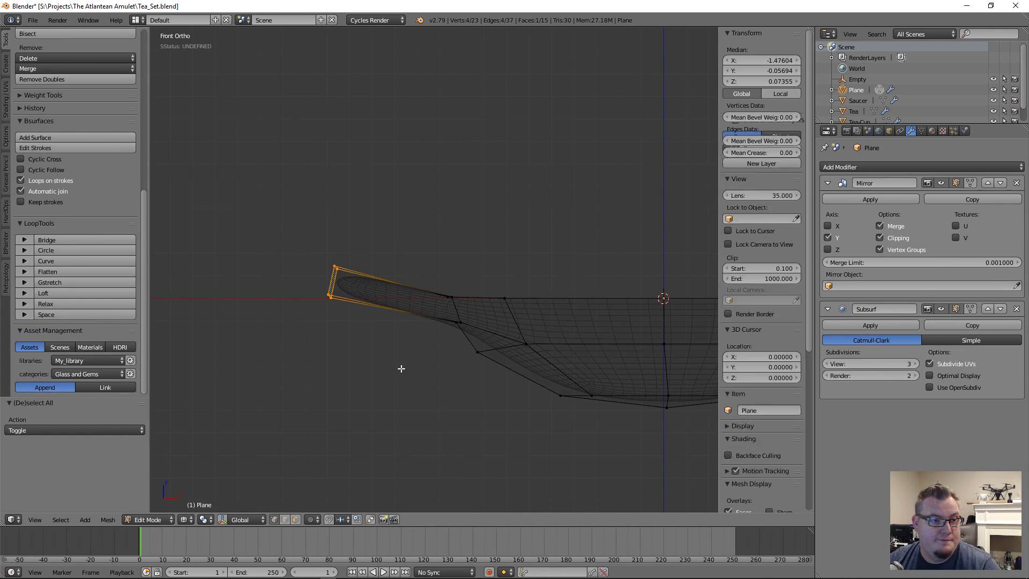
{"action": "scroll", "coordinate": [401, 369], "scroll_direction": "down", "scroll_amount": 5}
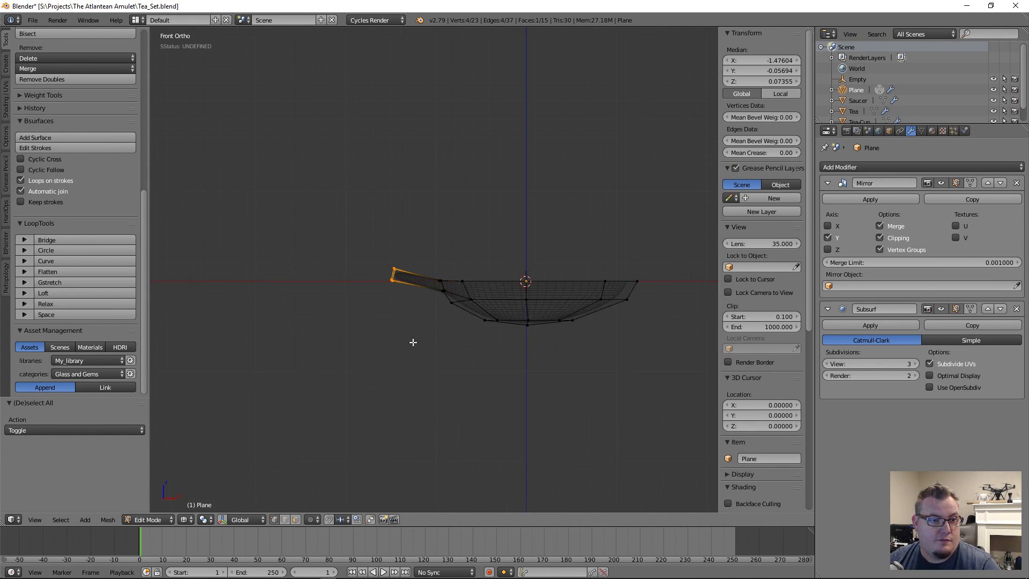
{"action": "scroll", "coordinate": [470, 331], "scroll_direction": "down", "scroll_amount": 3}
{"action": "scroll", "coordinate": [547, 333], "scroll_direction": "up", "scroll_amount": 3}
{"action": "key", "text": "e"}
{"action": "left_click", "coordinate": [484, 336]}
{"action": "key", "text": "r"}
{"action": "left_click", "coordinate": [471, 341]}
Extrude two more handle sections outward, about 2.9 and 2.44 long, bending the last one slightly downward.
{"action": "key", "text": "e"}
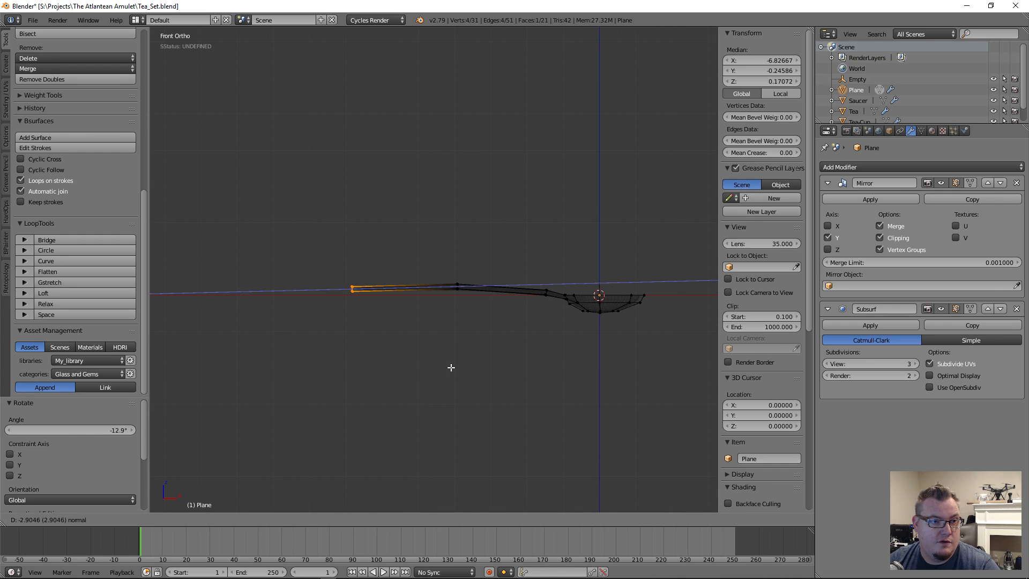
{"action": "left_click", "coordinate": [451, 367]}
{"action": "key", "text": "e"}
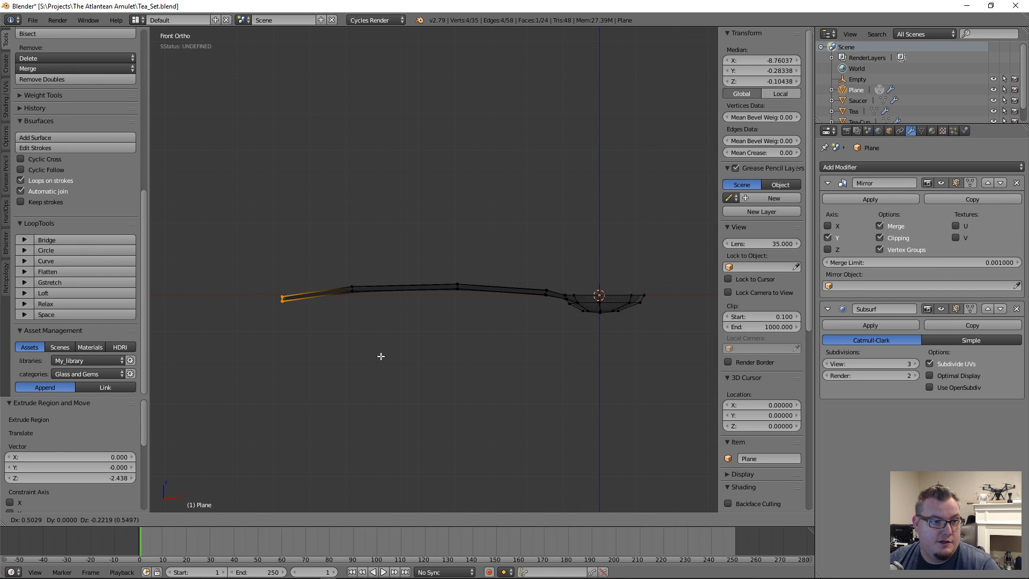
{"action": "left_click", "coordinate": [381, 352]}
Move the handle's two outermost vertex rings 1.583 along X and 0.044 along Z to shorten the handle.
{"action": "key", "text": "a"}
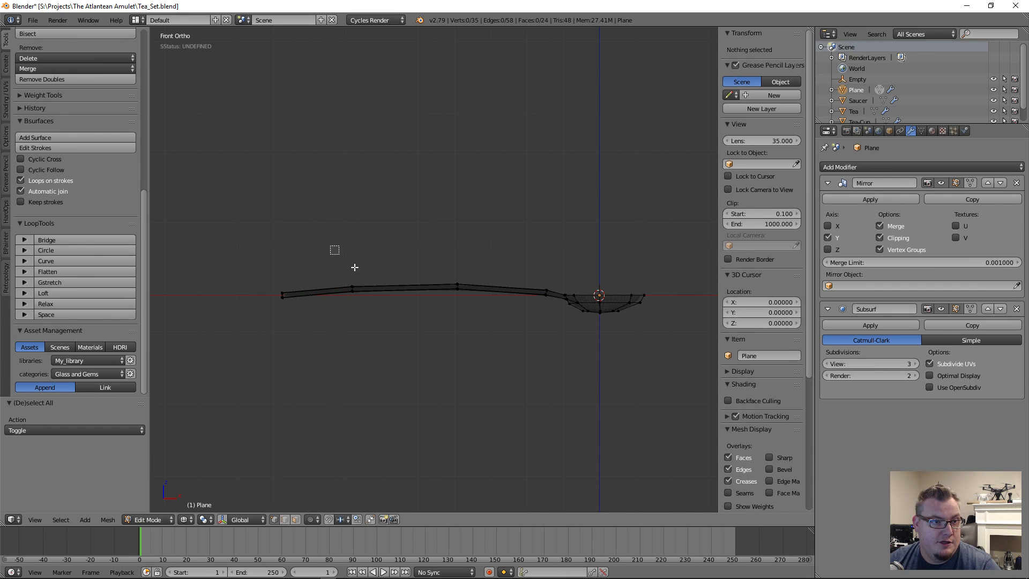
{"action": "left_click_drag", "start_coordinate": [354, 268], "coordinate": [426, 327]}
{"action": "key", "text": "b"}
{"action": "left_click_drag", "start_coordinate": [286, 273], "coordinate": [303, 296]}
{"action": "key", "text": "b"}
{"action": "left_click_drag", "start_coordinate": [312, 266], "coordinate": [245, 350]}
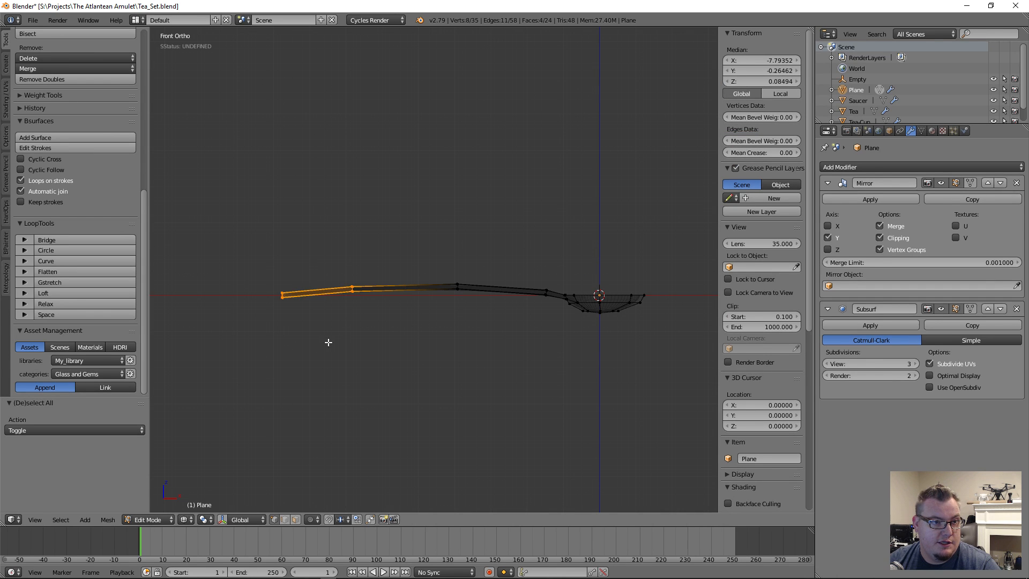
{"action": "key", "text": "g"}
{"action": "left_click", "coordinate": [407, 346]}
Add the handle's middle vertex ring to the selection and move all three rings toward the bowl.
{"action": "key", "text": "b"}
{"action": "left_click_drag", "start_coordinate": [430, 265], "coordinate": [483, 309]}
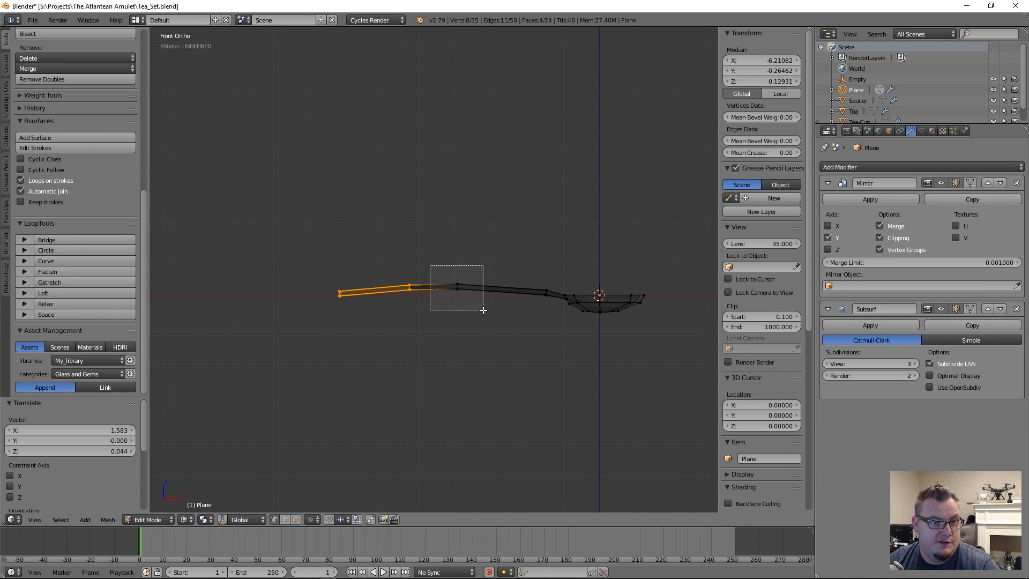
{"action": "key", "text": "g"}
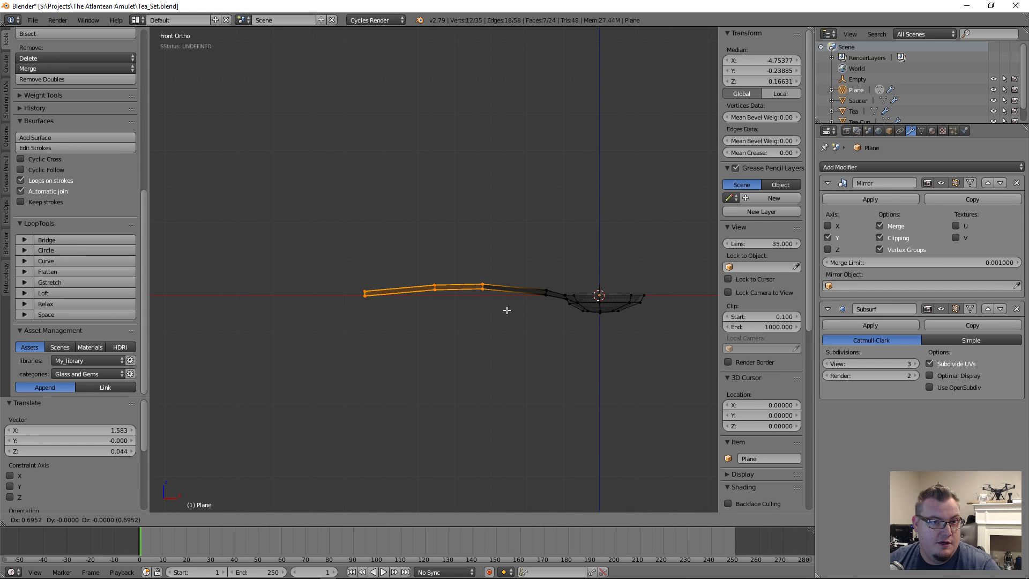
{"action": "left_click", "coordinate": [505, 309]}
Move only the two outermost handle rings away from the bowl along X to even out the section spacing.
{"action": "key", "text": "a"}
{"action": "key", "text": "b"}
{"action": "left_click_drag", "start_coordinate": [352, 253], "coordinate": [441, 320]}
{"action": "key", "text": "g"}
{"action": "key", "text": "x"}
{"action": "left_click", "coordinate": [427, 319]}
{"action": "key", "text": "a"}
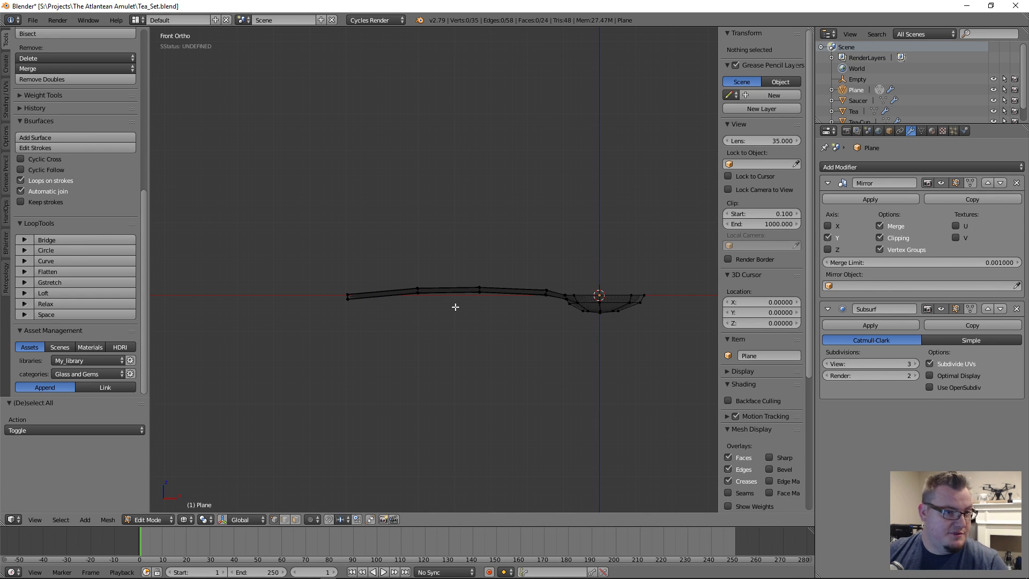
Move the two lower vertices at the handle's tip 0.043 along X and 0.014 along Z to slant the end.
{"action": "scroll", "coordinate": [390, 298], "scroll_direction": "up", "scroll_amount": 6}
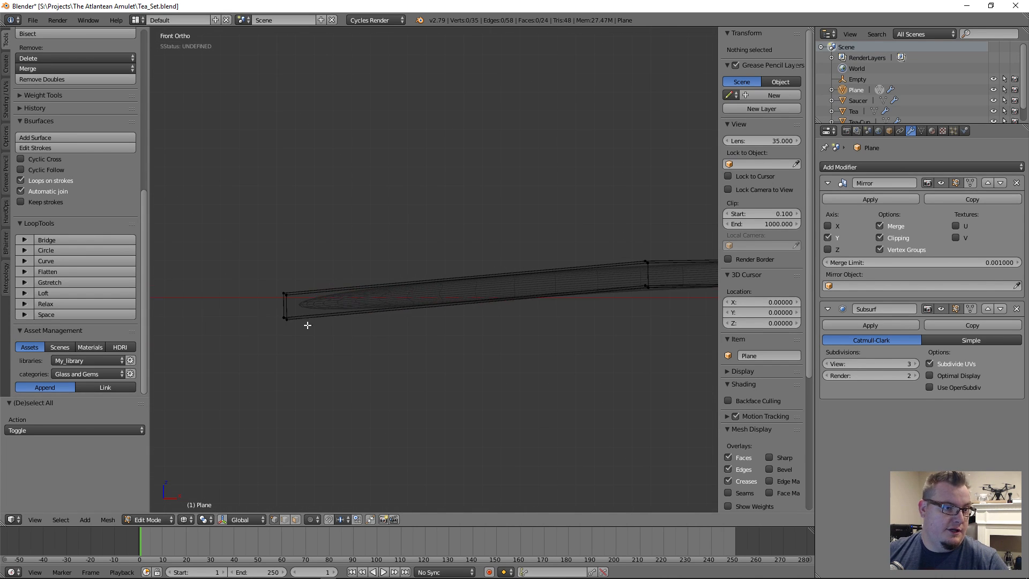
{"action": "key", "text": "b"}
{"action": "left_click_drag", "start_coordinate": [278, 308], "coordinate": [328, 343]}
{"action": "key", "text": "g"}
{"action": "left_click", "coordinate": [345, 342]}
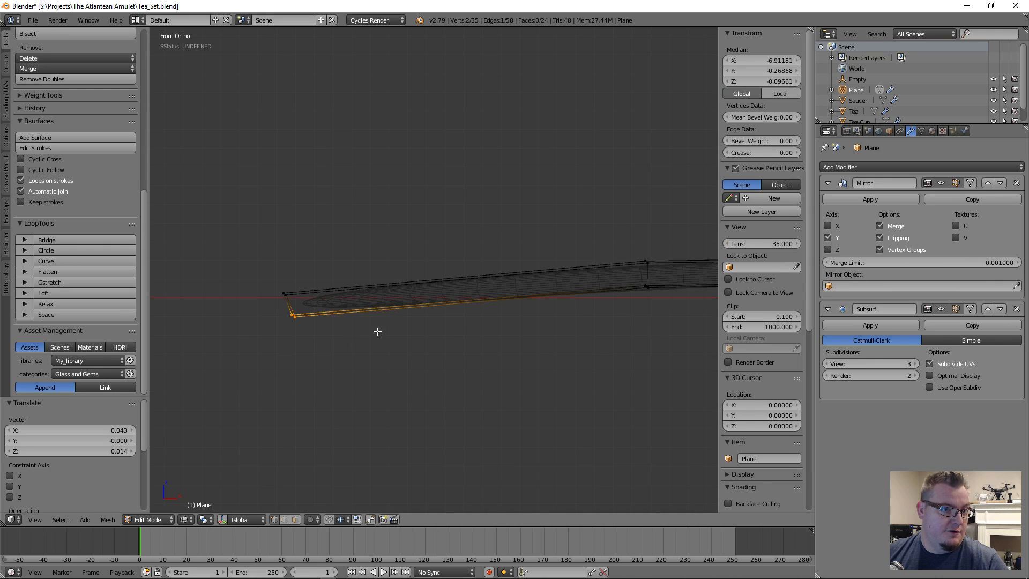
{"action": "key", "text": "a"}
In top view, move the inset side vertex at the handle end of the neck -0.055 along Y.
{"action": "scroll", "coordinate": [568, 278], "scroll_direction": "down", "scroll_amount": 5}
{"action": "middle_click_drag", "start_coordinate": [582, 276], "coordinate": [313, 327]}
{"action": "key", "text": "KP_7"}
{"action": "scroll", "coordinate": [507, 332], "scroll_direction": "up", "scroll_amount": 3}
{"action": "scroll", "coordinate": [524, 396], "scroll_direction": "up", "scroll_amount": 5}
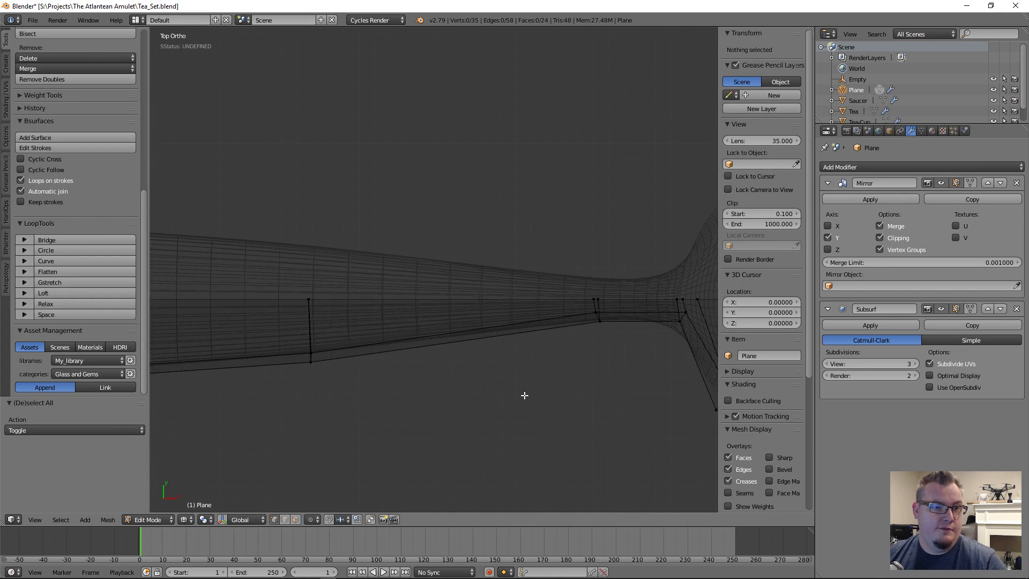
{"action": "right_click", "coordinate": [591, 336]}
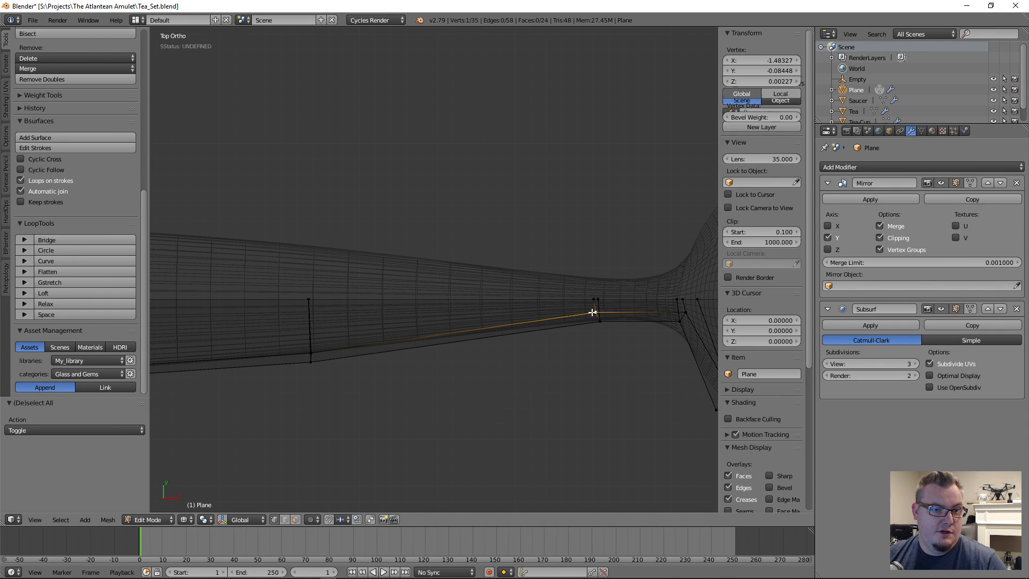
{"action": "key", "text": "g"}
{"action": "key", "text": "x"}
{"action": "key", "text": "y"}
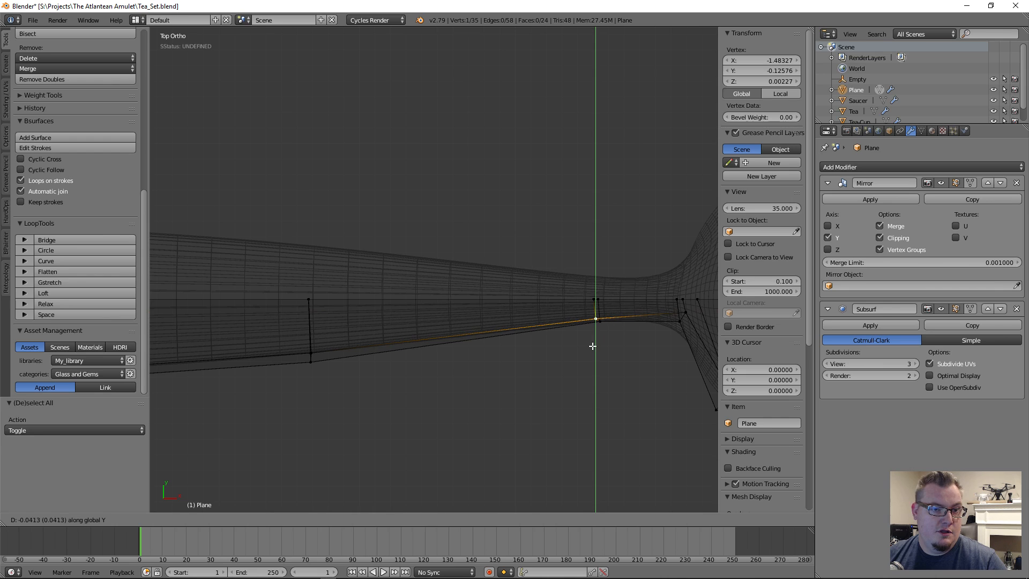
{"action": "left_click", "coordinate": [592, 346]}
Move the outer neck vertex where the handle meets the bowl 0.045 along Y to narrow the joint.
{"action": "right_click", "coordinate": [680, 331]}
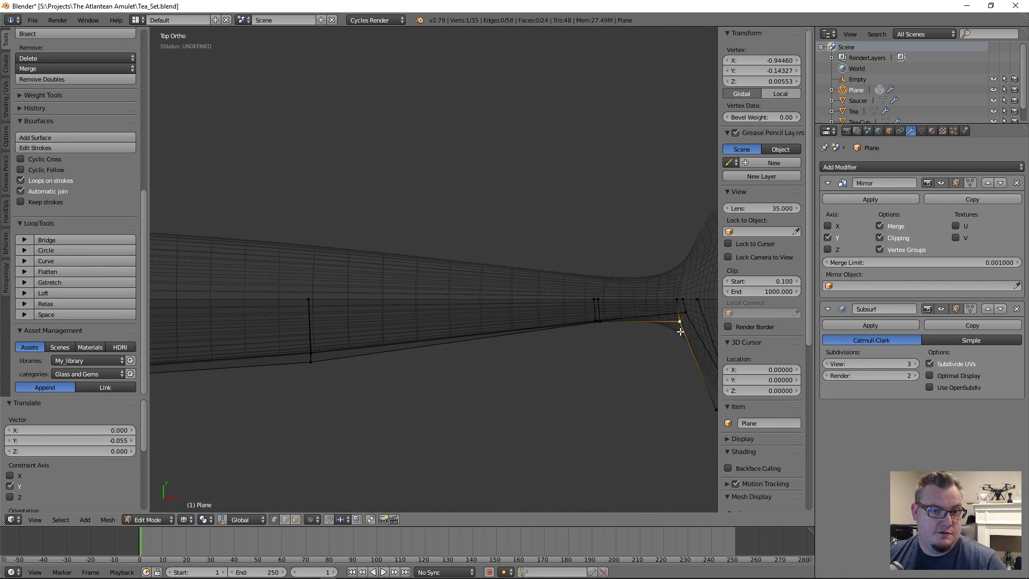
{"action": "key", "text": "g"}
{"action": "key", "text": "y"}
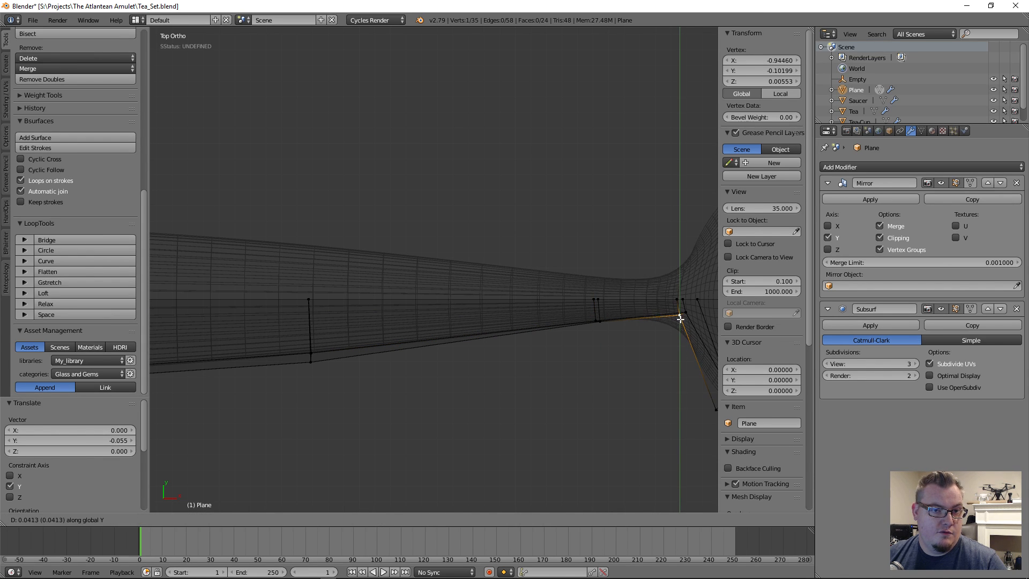
{"action": "left_click", "coordinate": [680, 319]}
{"action": "scroll", "coordinate": [412, 332], "scroll_direction": "down", "scroll_amount": 2}
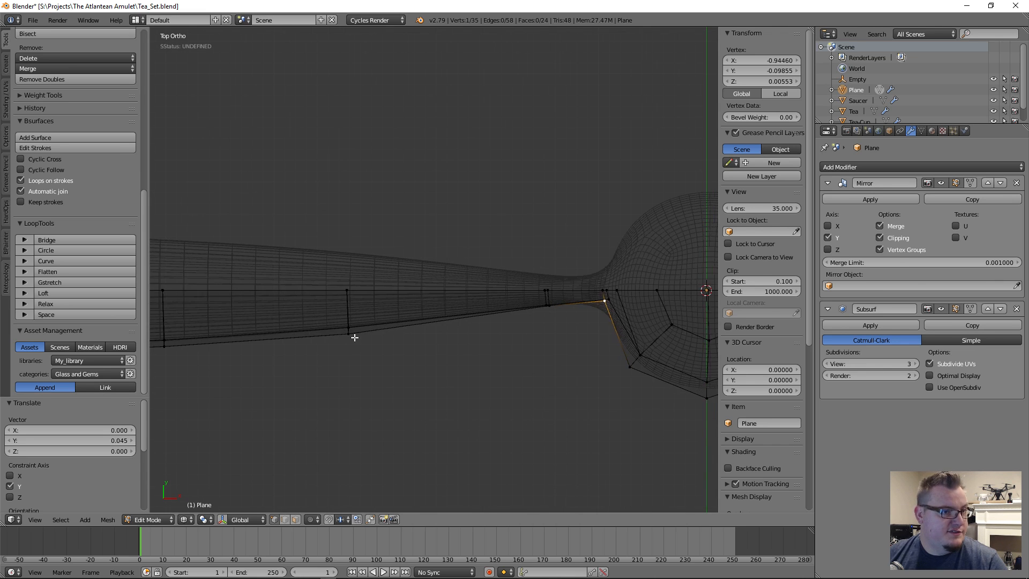
Move the two side vertices of the first handle ring beyond the neck inward along Y to slim the handle.
{"action": "middle_click_drag", "start_coordinate": [355, 337], "coordinate": [484, 337], "text": "shift"}
{"action": "key", "text": "a"}
{"action": "scroll", "coordinate": [471, 327], "scroll_direction": "down", "scroll_amount": 2}
{"action": "key", "text": "b"}
{"action": "left_click_drag", "start_coordinate": [459, 305], "coordinate": [529, 390]}
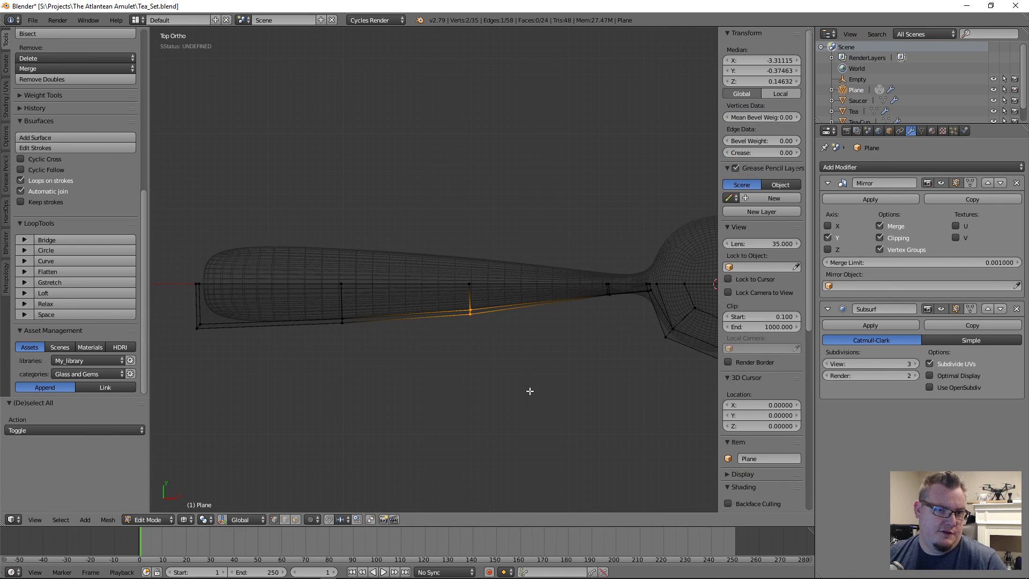
{"action": "key", "text": "g"}
{"action": "key", "text": "y"}
{"action": "left_click", "coordinate": [531, 381]}
Move the two side vertices of the handle ring before the tip 0.264 along Y toward the centre line.
{"action": "key", "text": "a"}
{"action": "key", "text": "b"}
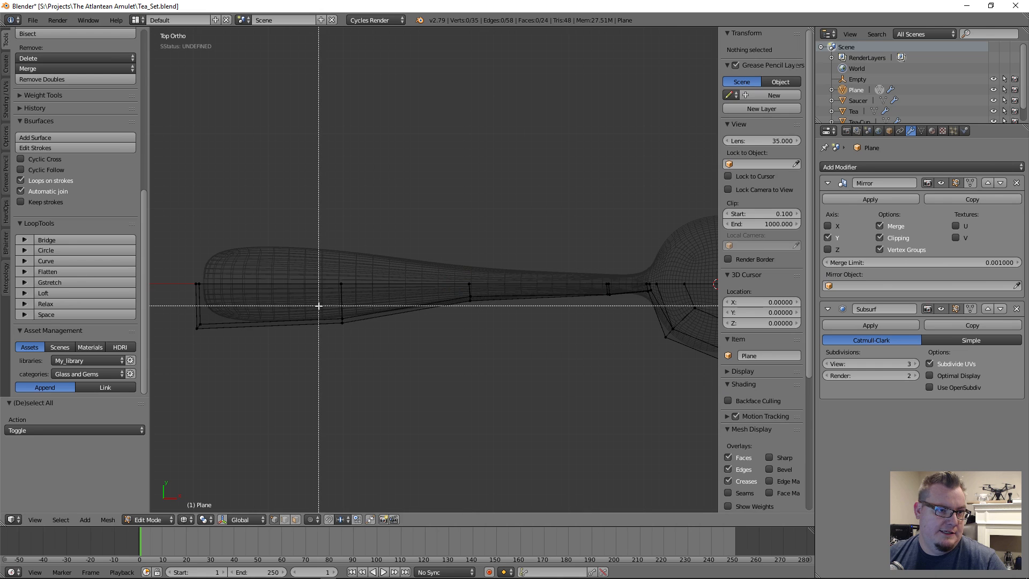
{"action": "left_click_drag", "start_coordinate": [319, 306], "coordinate": [375, 340]}
{"action": "key", "text": "g"}
{"action": "key", "text": "y"}
{"action": "left_click", "coordinate": [374, 320]}
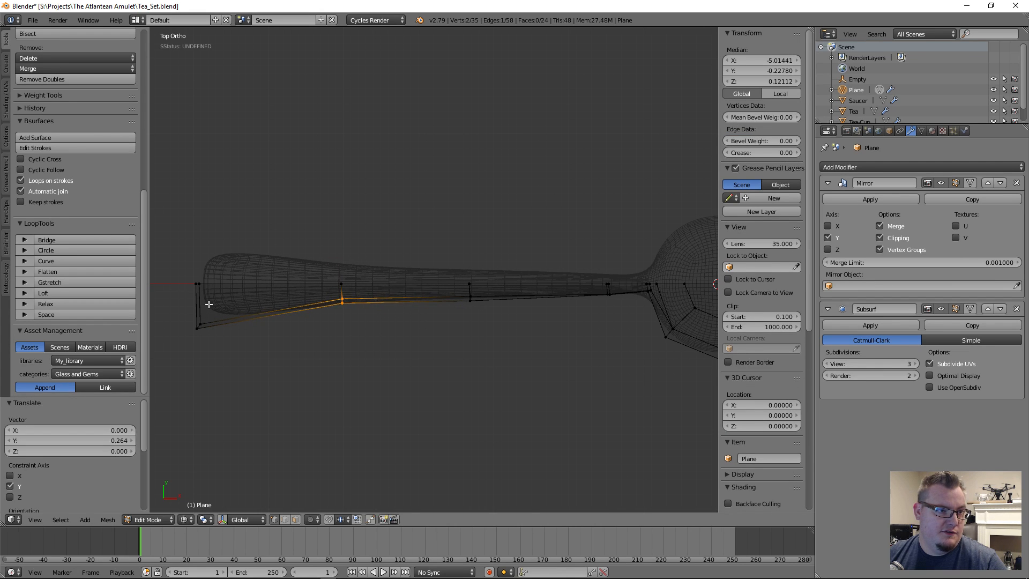
Move the two side vertices at the handle's tip 0.307 along Y to narrow the end.
{"action": "key", "text": "a"}
{"action": "key", "text": "b"}
{"action": "left_click_drag", "start_coordinate": [188, 301], "coordinate": [238, 355]}
{"action": "key", "text": "g"}
{"action": "key", "text": "y"}
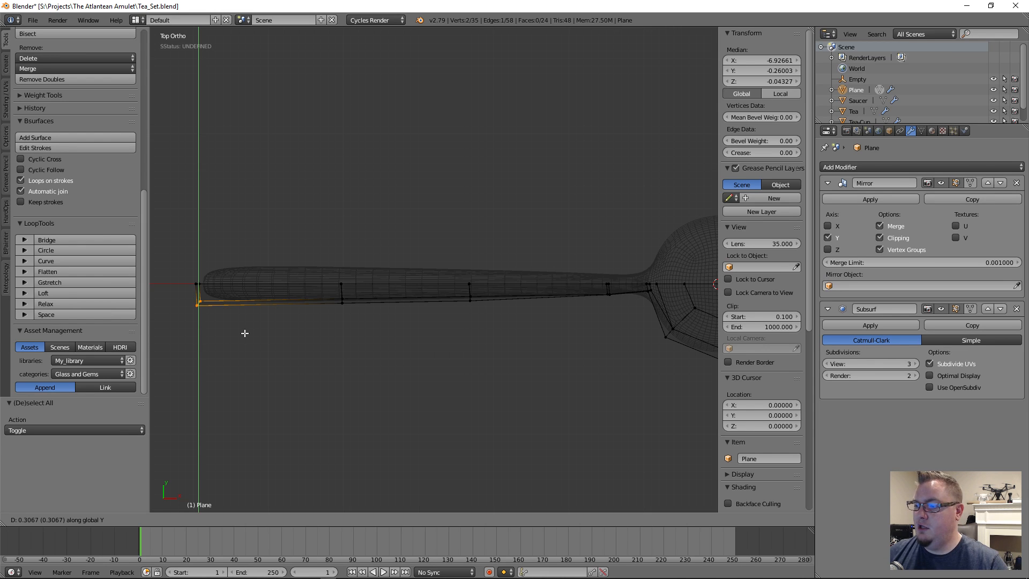
{"action": "left_click", "coordinate": [244, 333]}
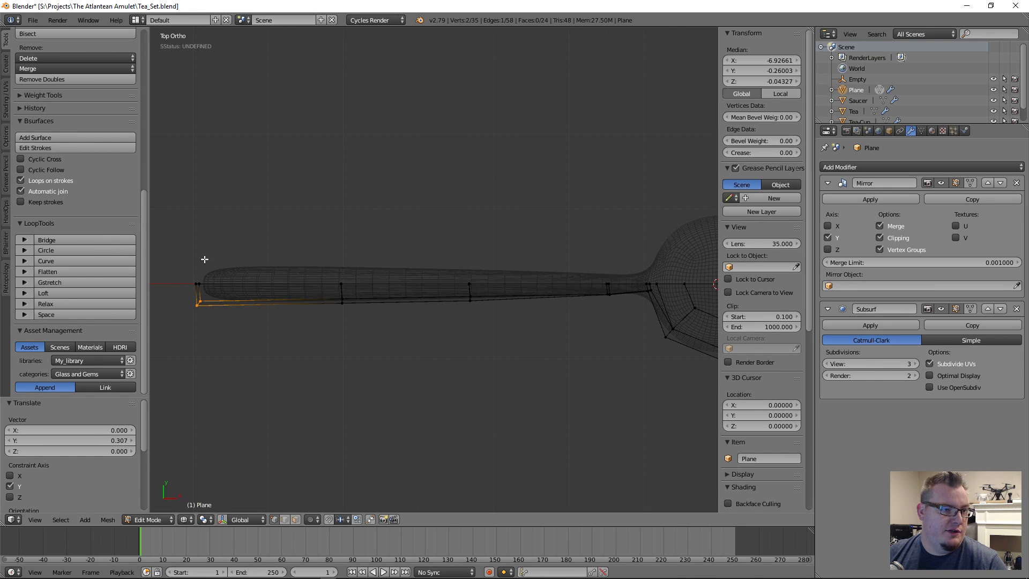
Inspect the spoon in solid shading and recalculate the normals of the whole mesh consistently.
{"action": "middle_click_drag", "start_coordinate": [247, 301], "coordinate": [349, 317]}
{"action": "key", "text": "Tab"}
{"action": "middle_click_drag", "start_coordinate": [403, 292], "coordinate": [300, 318]}
{"action": "key", "text": "Tab"}
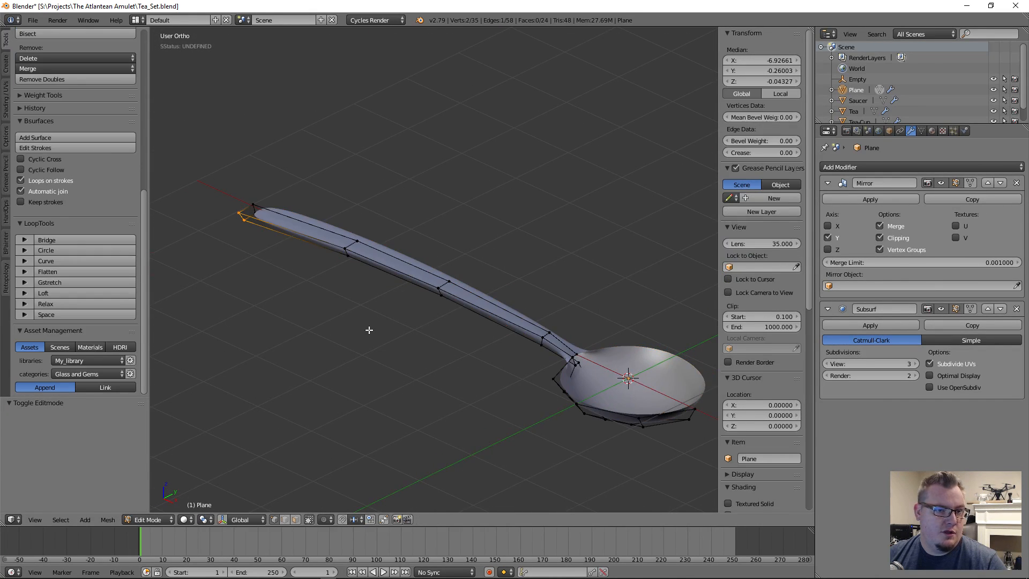
{"action": "key", "text": "a"}
{"action": "key", "text": "a"}
{"action": "key", "text": "ctrl+n"}
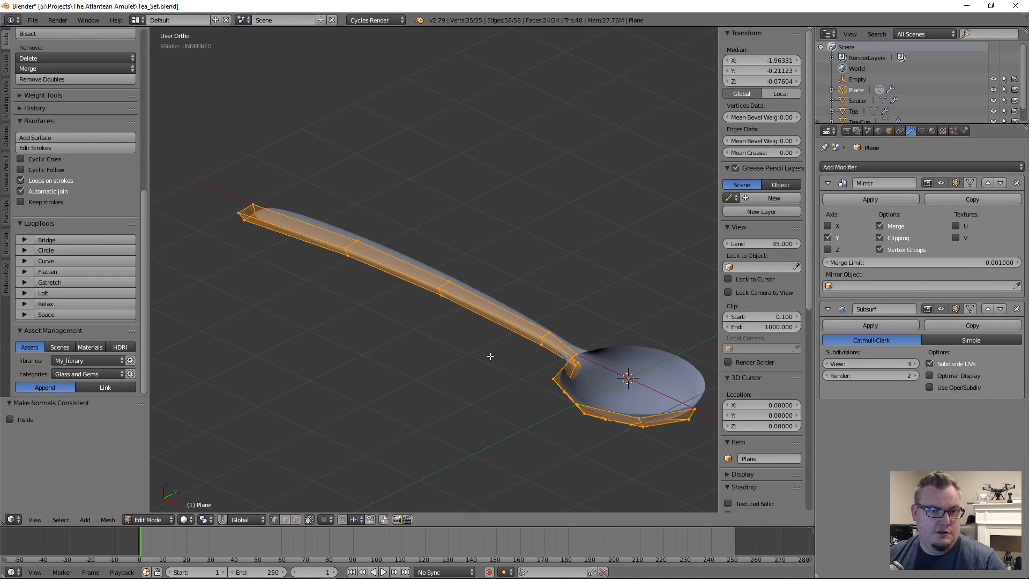
{"action": "key", "text": "a"}
Select the loop of faces connecting the handle to the bowl in face mode and delete those faces.
{"action": "middle_click_drag", "start_coordinate": [539, 386], "coordinate": [557, 367]}
{"action": "middle_click_drag", "start_coordinate": [607, 330], "coordinate": [505, 308], "text": "shift"}
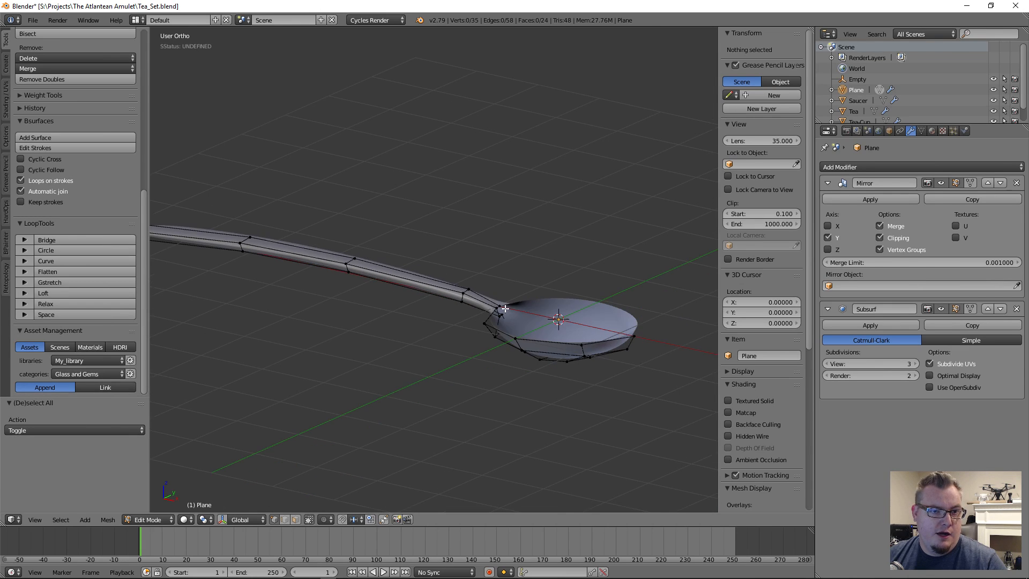
{"action": "key", "text": "KP_7"}
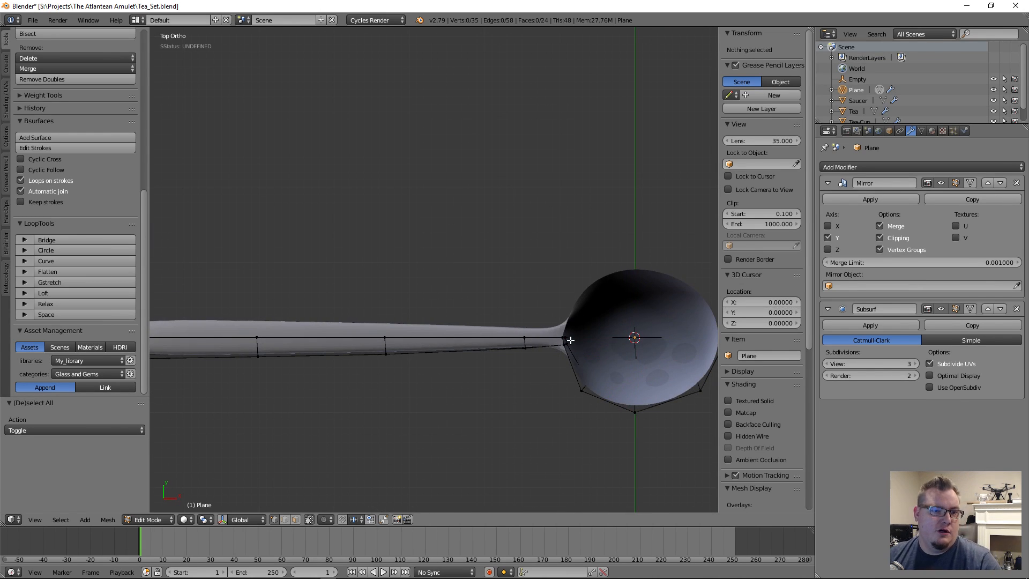
{"action": "scroll", "coordinate": [554, 361], "scroll_direction": "down", "scroll_amount": 2}
{"action": "middle_click_drag", "start_coordinate": [496, 308], "coordinate": [515, 308], "text": "shift"}
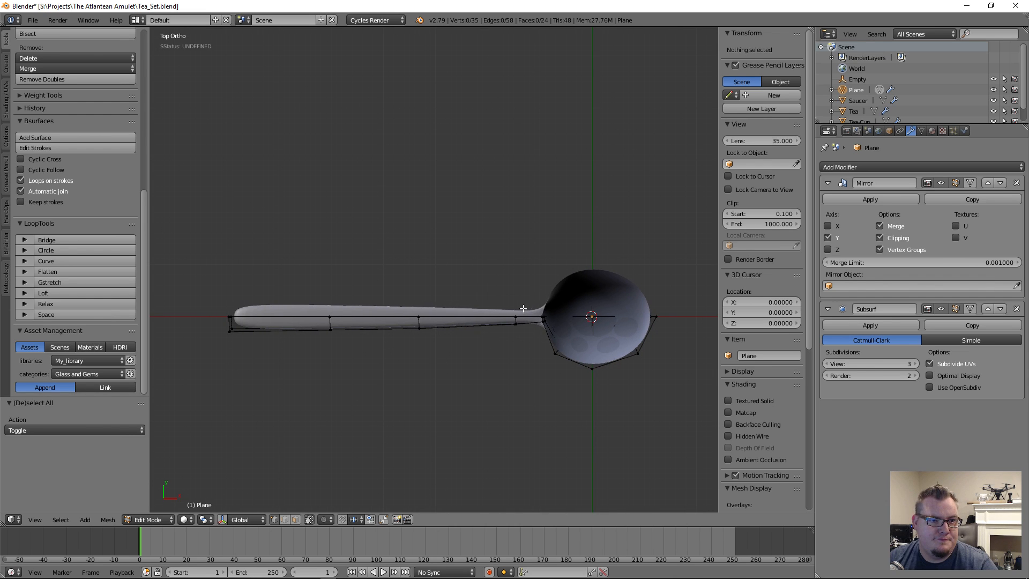
{"action": "key", "text": "ctrl+Tab"}
{"action": "left_click", "coordinate": [518, 328]}
{"action": "right_click", "coordinate": [528, 320], "text": "alt"}
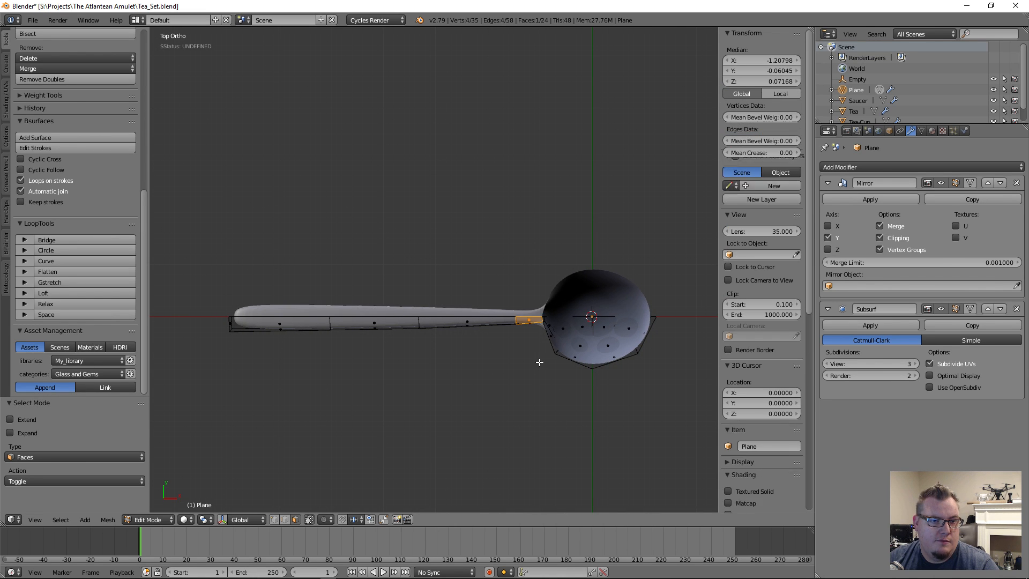
{"action": "key", "text": "z"}
{"action": "middle_click_drag", "start_coordinate": [513, 354], "coordinate": [568, 272]}
{"action": "key", "text": "x"}
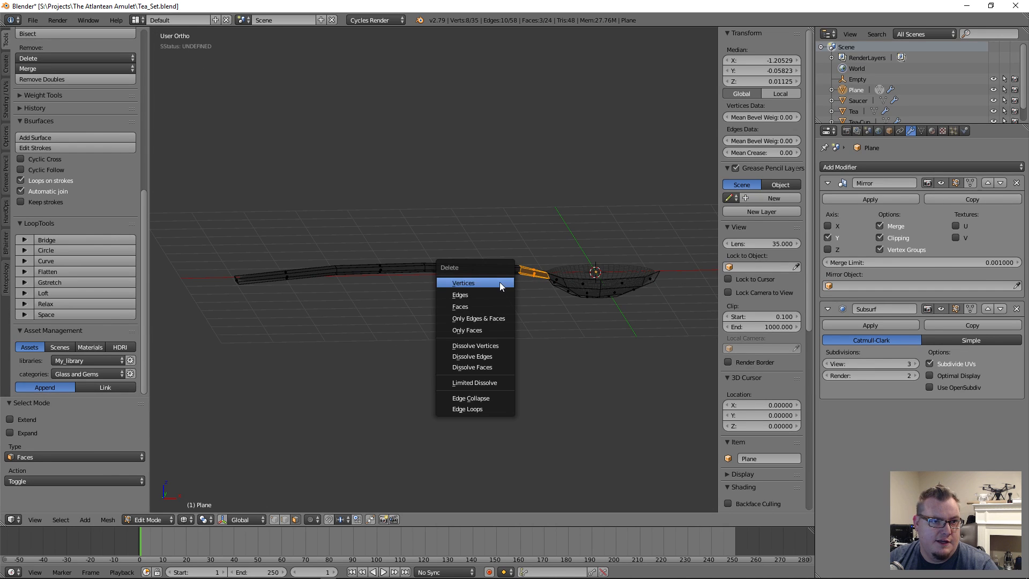
{"action": "left_click", "coordinate": [492, 308]}
{"action": "scroll", "coordinate": [536, 316], "scroll_direction": "up", "scroll_amount": 2}
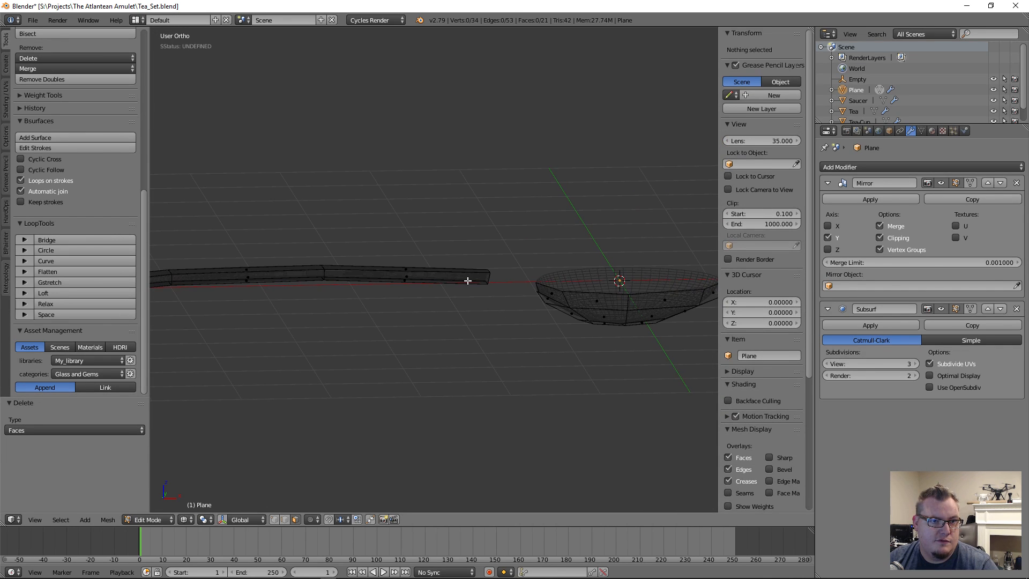
Separate the linked handle geometry from the bowl into its own object and return to Object Mode.
{"action": "key", "text": "l"}
{"action": "key", "text": "p"}
{"action": "left_click", "coordinate": [397, 279]}
{"action": "key", "text": "Tab"}
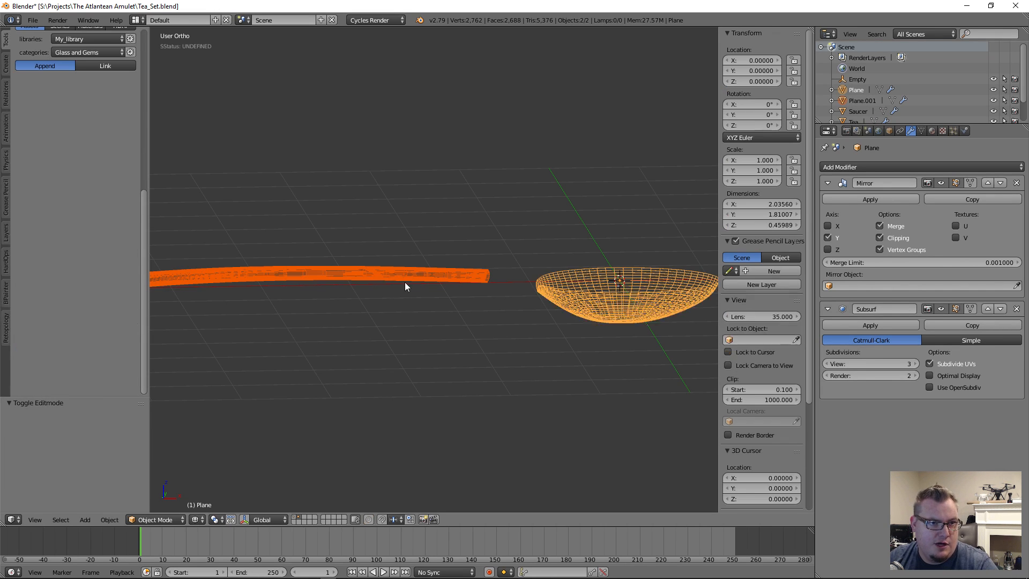
Recalculate the normals of all faces on the separated handle object in solid shading.
{"action": "right_click", "coordinate": [406, 278]}
{"action": "key", "text": "Tab"}
{"action": "middle_click_drag", "start_coordinate": [444, 302], "coordinate": [431, 335]}
{"action": "key", "text": "z"}
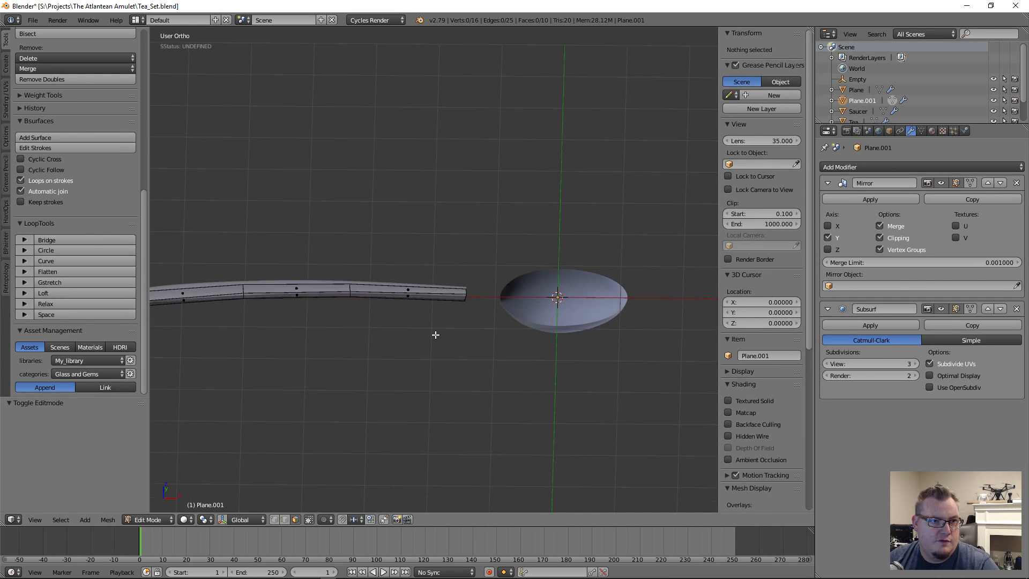
{"action": "key", "text": "a"}
{"action": "key", "text": "ctrl+n"}
{"action": "key", "text": "Tab"}
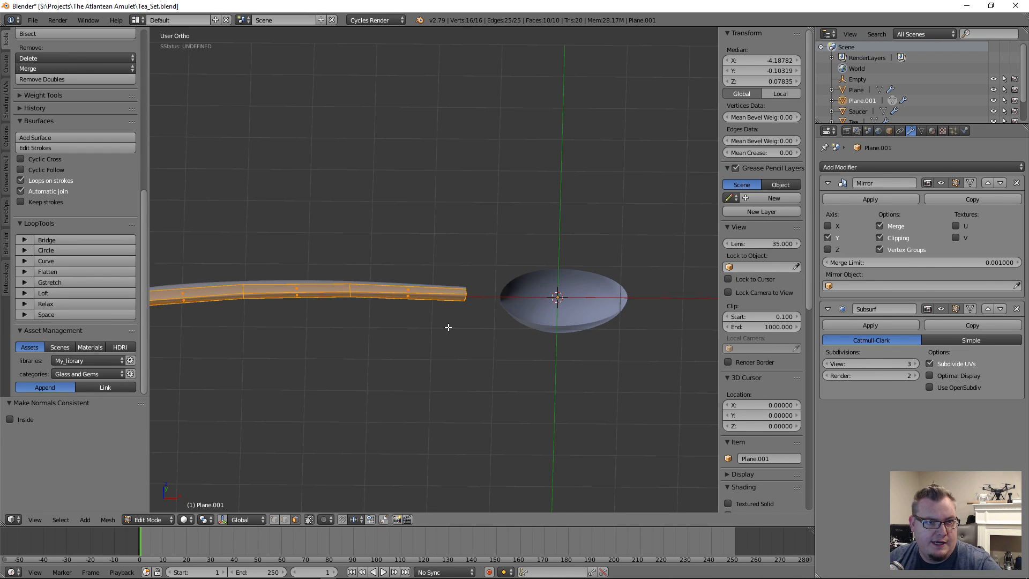
Add a Solidify modifier to the bowl and set its thickness to about 0.0351.
{"action": "right_click", "coordinate": [570, 296]}
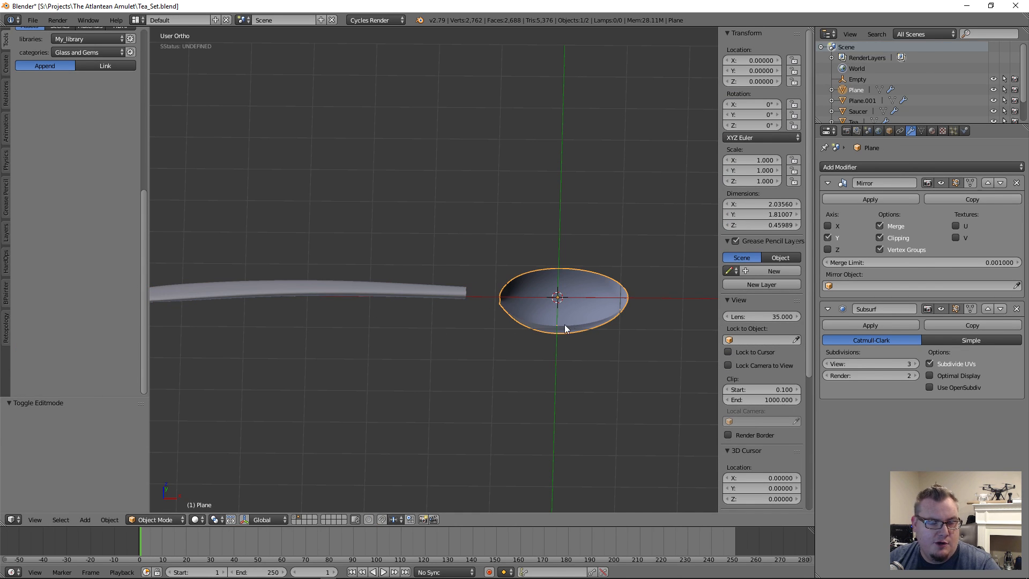
{"action": "left_click", "coordinate": [857, 166]}
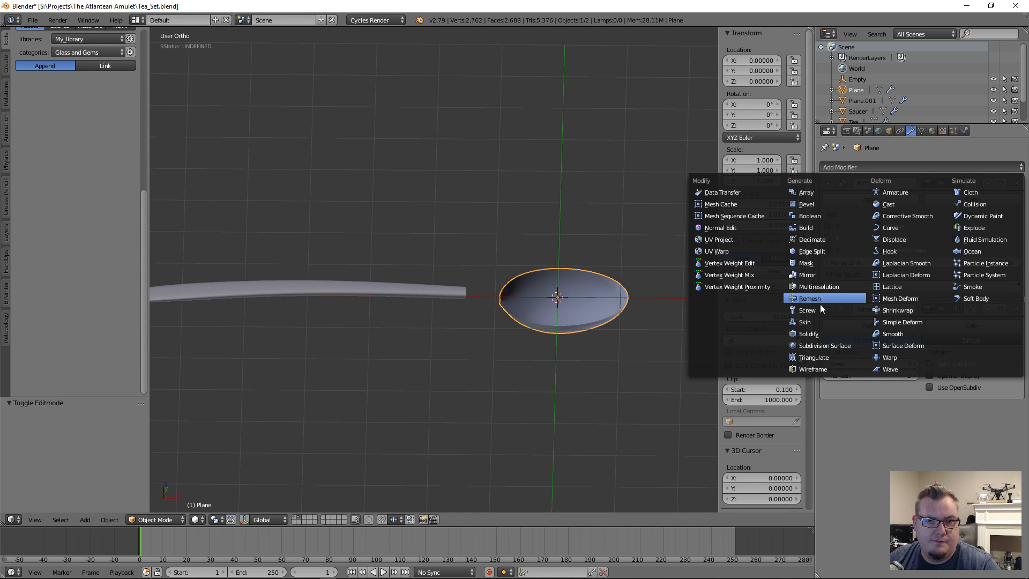
{"action": "left_click", "coordinate": [815, 334]}
{"action": "scroll", "coordinate": [579, 327], "scroll_direction": "up", "scroll_amount": 3}
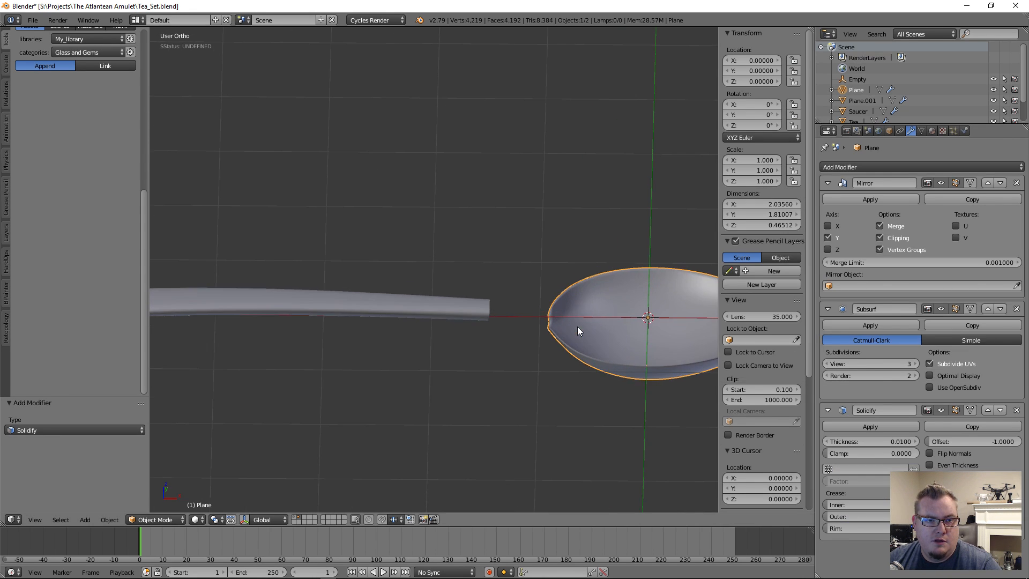
{"action": "middle_click_drag", "start_coordinate": [579, 326], "coordinate": [489, 311], "text": "shift"}
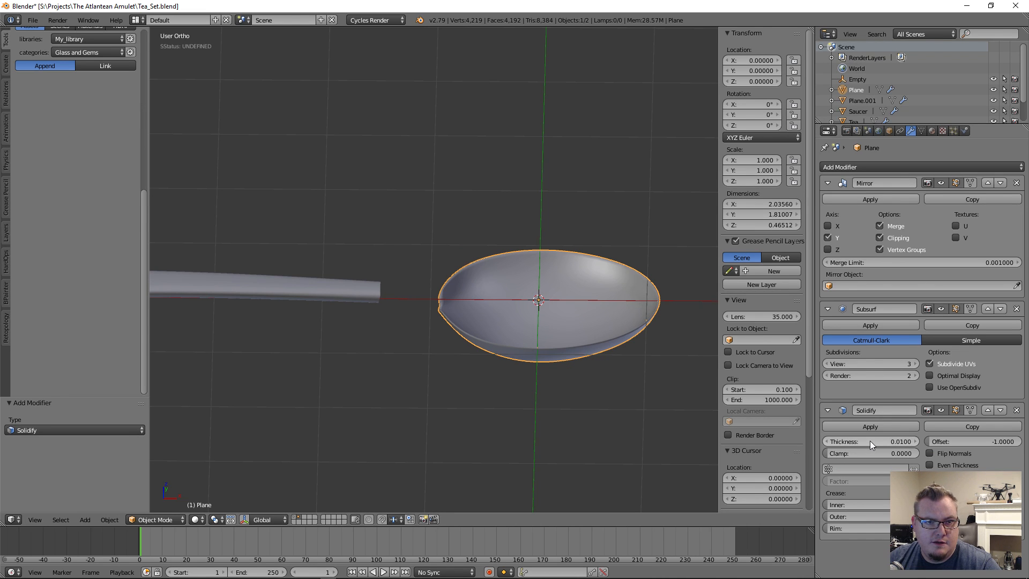
{"action": "left_click_drag", "start_coordinate": [870, 441], "coordinate": [883, 441]}
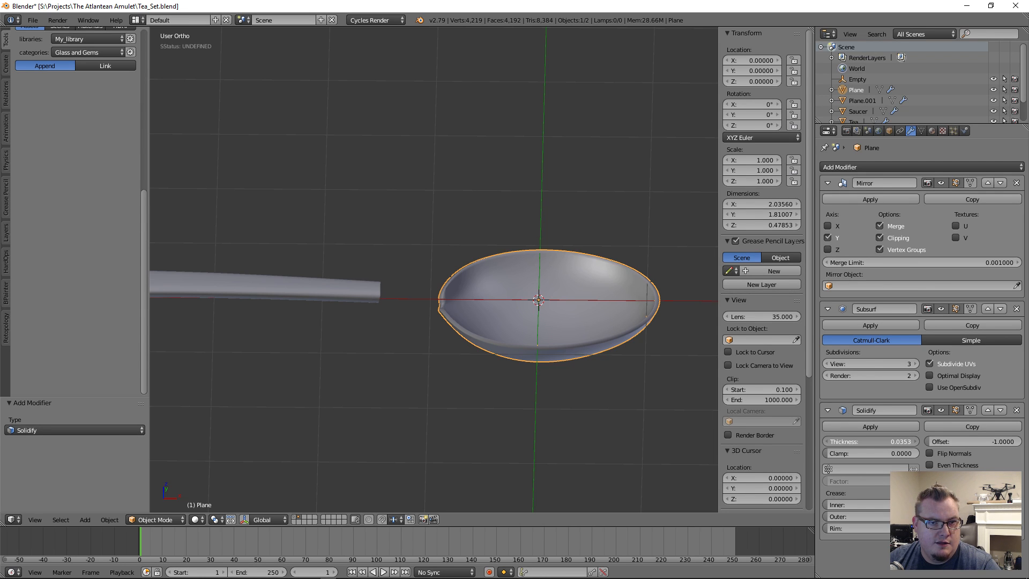
{"action": "middle_click_drag", "start_coordinate": [501, 272], "coordinate": [504, 265]}
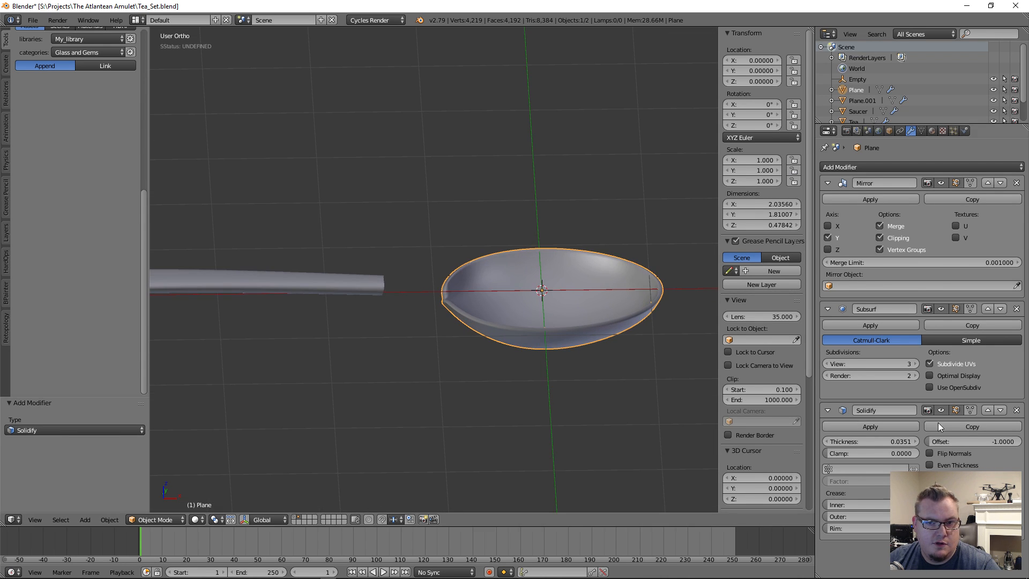
Move the bowl's Solidify modifier above Subsurf and set its thickness to about 0.0556.
{"action": "left_click", "coordinate": [988, 410]}
{"action": "middle_click_drag", "start_coordinate": [583, 290], "coordinate": [464, 342]}
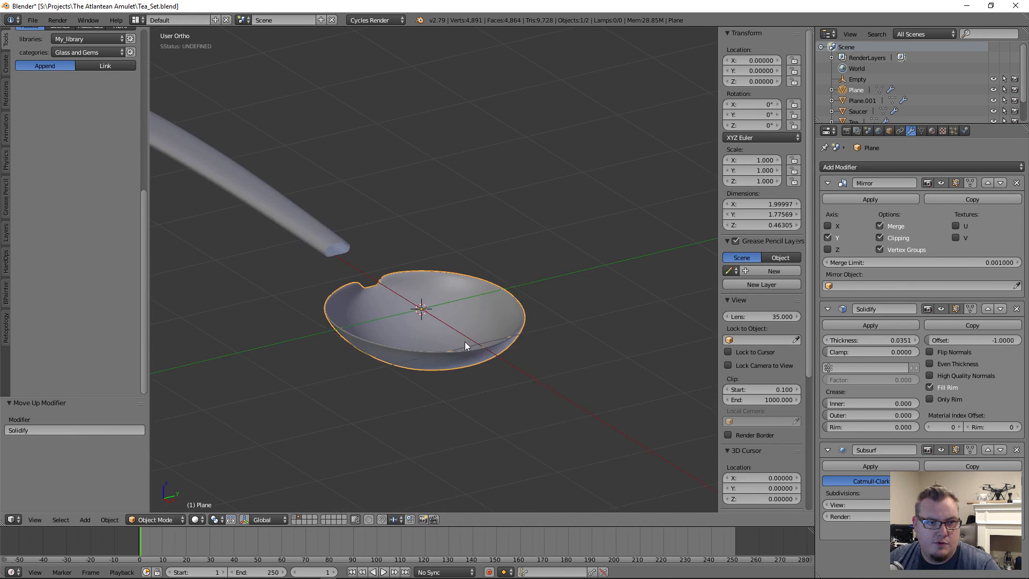
{"action": "scroll", "coordinate": [366, 375], "scroll_direction": "up", "scroll_amount": 5}
{"action": "middle_click_drag", "start_coordinate": [366, 372], "coordinate": [508, 250], "text": "shift"}
{"action": "left_click_drag", "start_coordinate": [861, 342], "coordinate": [881, 340]}
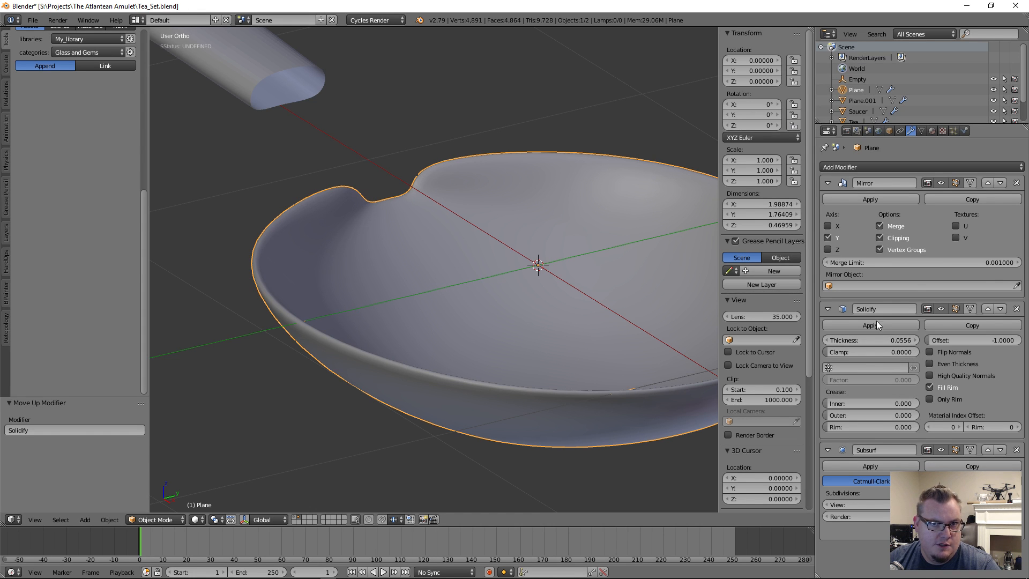
{"action": "mouse_move", "coordinate": [452, 250]}
{"action": "middle_mouse_down"}
{"action": "mouse_move", "coordinate": [484, 276]}
{"action": "mouse_move", "coordinate": [537, 232]}
{"action": "mouse_move", "coordinate": [493, 232]}
{"action": "mouse_move", "coordinate": [504, 258]}
{"action": "mouse_move", "coordinate": [510, 432]}
{"action": "mouse_move", "coordinate": [530, 236]}
{"action": "mouse_move", "coordinate": [507, 239]}
{"action": "mouse_move", "coordinate": [506, 320]}
{"action": "mouse_move", "coordinate": [458, 216]}
{"action": "mouse_move", "coordinate": [500, 267]}
{"action": "mouse_move", "coordinate": [487, 209]}
{"action": "mouse_move", "coordinate": [470, 248]}
{"action": "middle_mouse_up"}
{"action": "key", "text": "Tab"}
{"action": "key", "text": "Tab"}
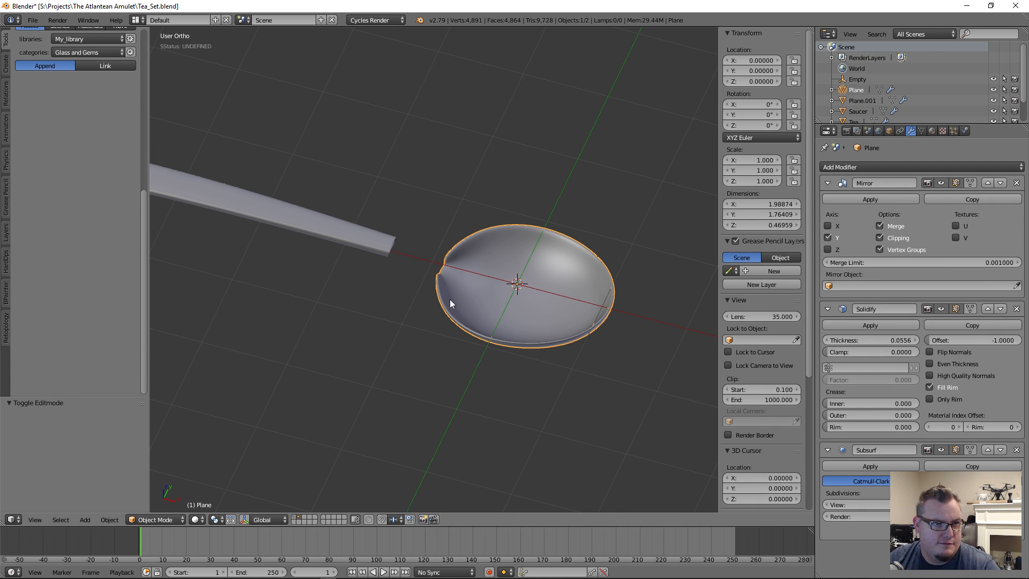
Duplicate the bowl in place and move the copy to the last layer as a backup.
{"action": "key", "text": "shift+d"}
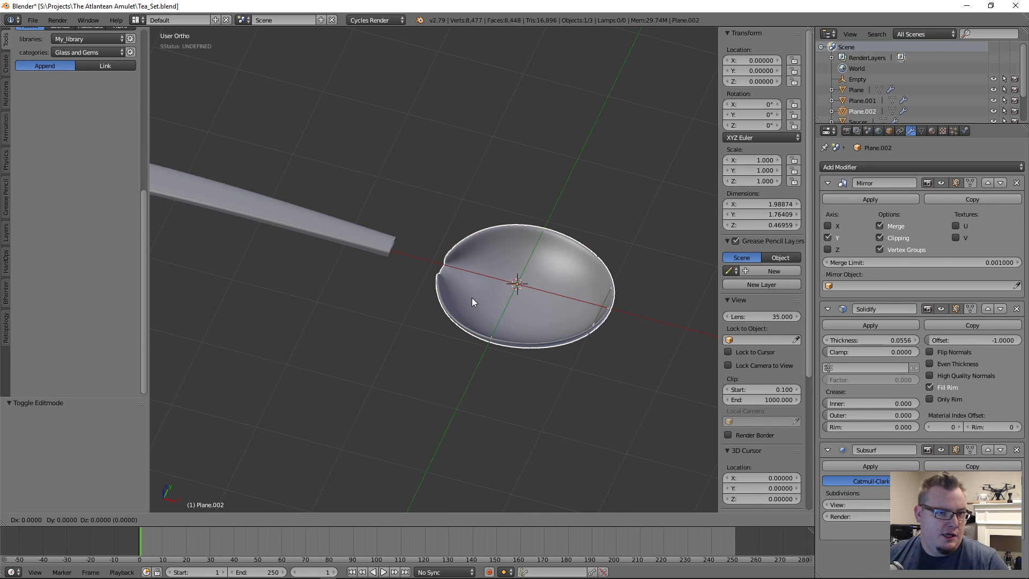
{"action": "right_click", "coordinate": [471, 298]}
{"action": "key", "text": "m"}
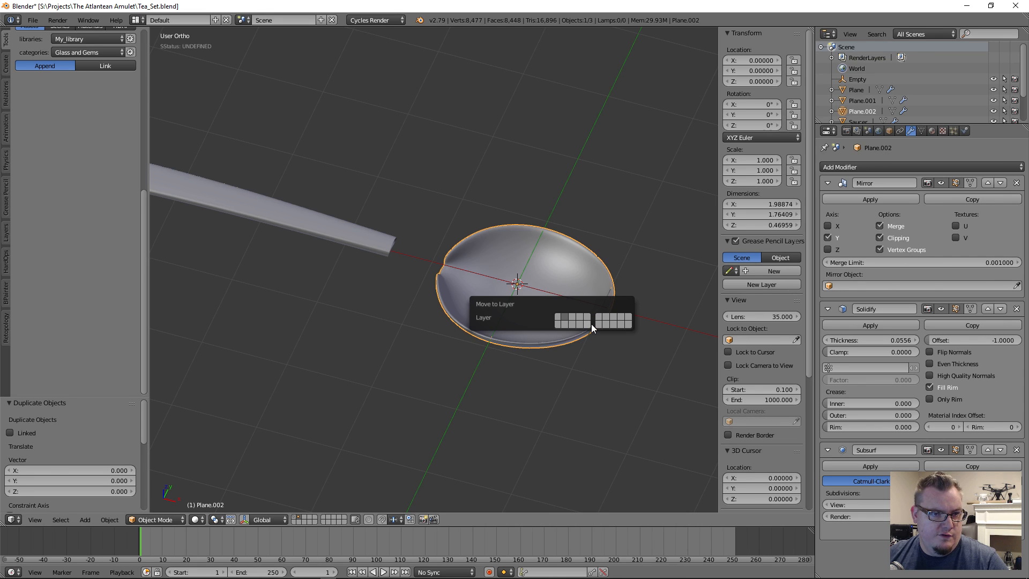
{"action": "left_click", "coordinate": [629, 324]}
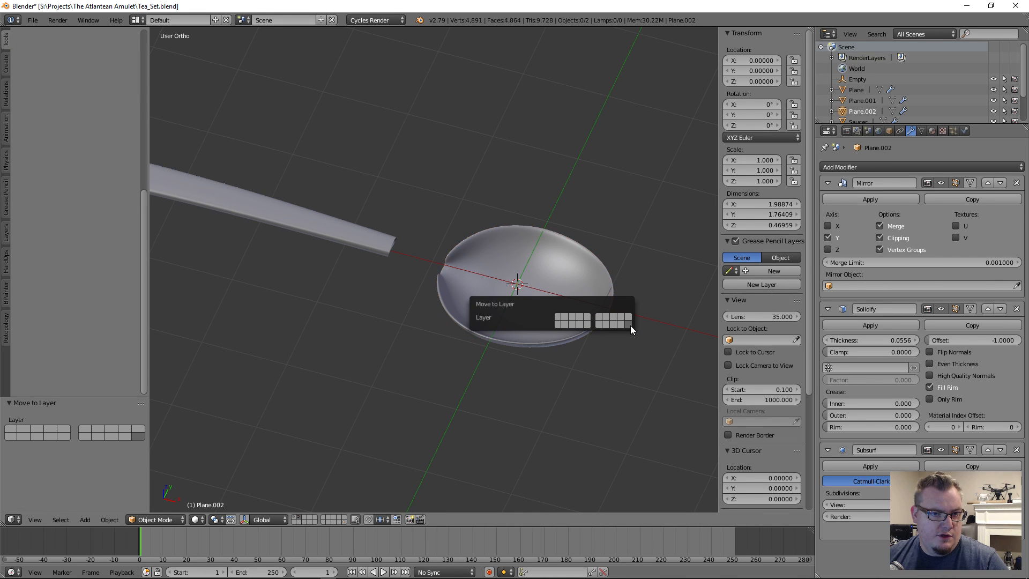
Select the original bowl and apply its Mirror modifier.
{"action": "right_click", "coordinate": [458, 310]}
{"action": "left_click", "coordinate": [865, 202]}
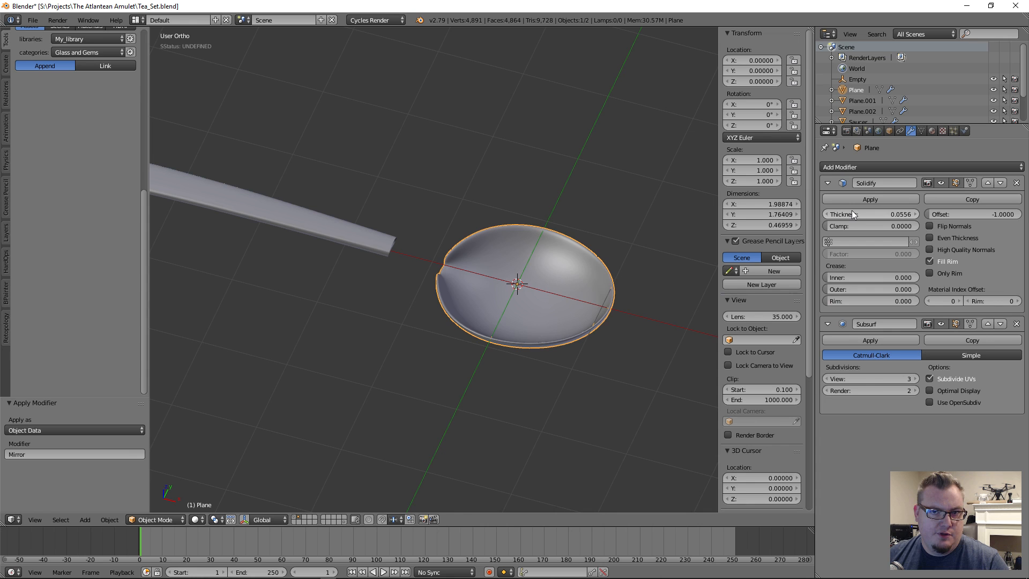
Apply the bowl's Solidify modifier and open its mesh for editing.
{"action": "left_click", "coordinate": [847, 198]}
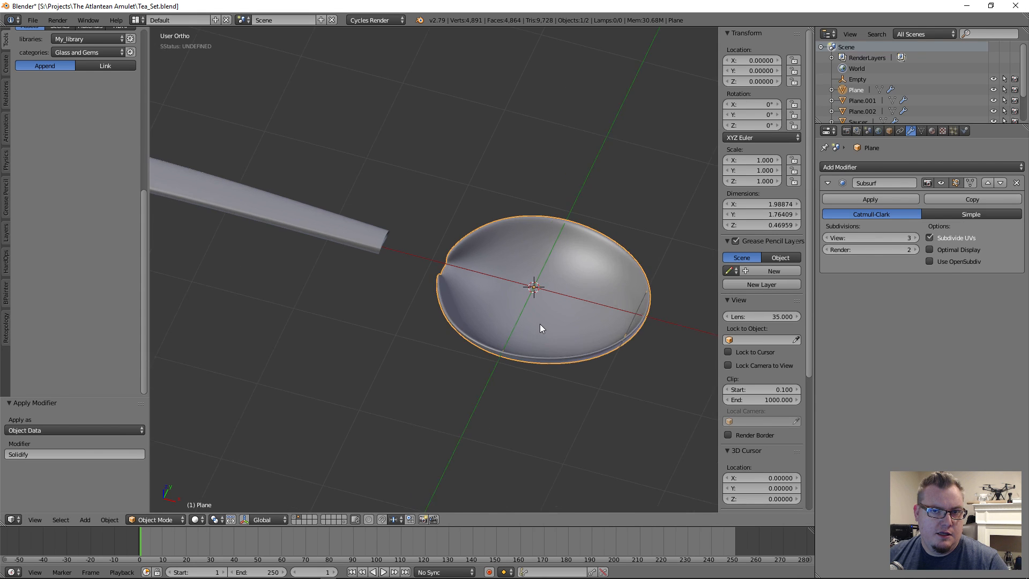
{"action": "scroll", "coordinate": [539, 324], "scroll_direction": "up", "scroll_amount": 4}
{"action": "key", "text": "Tab"}
{"action": "scroll", "coordinate": [524, 324], "scroll_direction": "down", "scroll_amount": 3}
{"action": "middle_click_drag", "start_coordinate": [431, 327], "coordinate": [579, 260]}
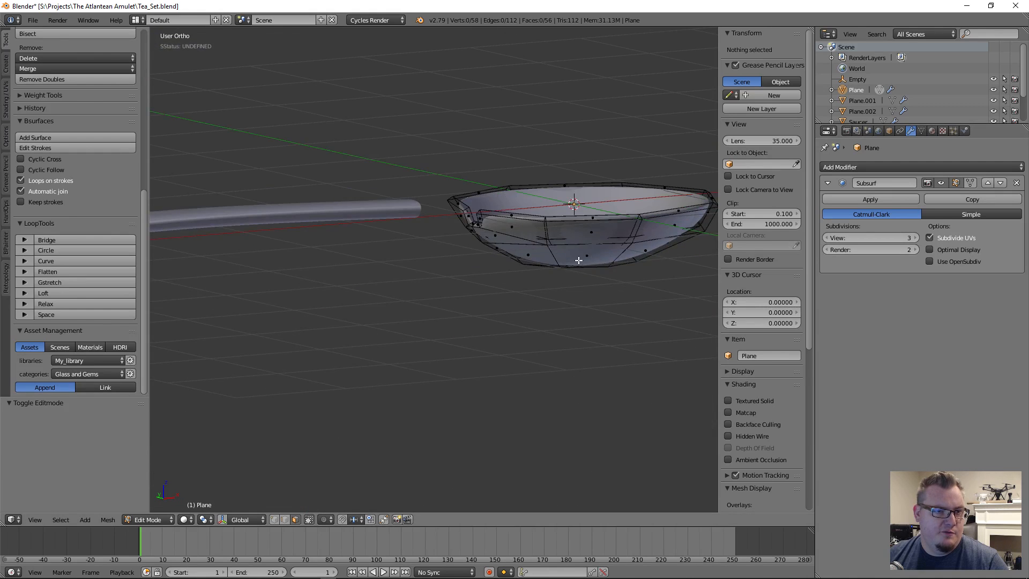
Delete the four rim faces lining the notch where the handle attaches to the bowl.
{"action": "scroll", "coordinate": [576, 257], "scroll_direction": "up", "scroll_amount": 5}
{"action": "middle_click_drag", "start_coordinate": [546, 202], "coordinate": [583, 229]}
{"action": "middle_click_drag", "start_coordinate": [507, 159], "coordinate": [401, 239], "text": "shift"}
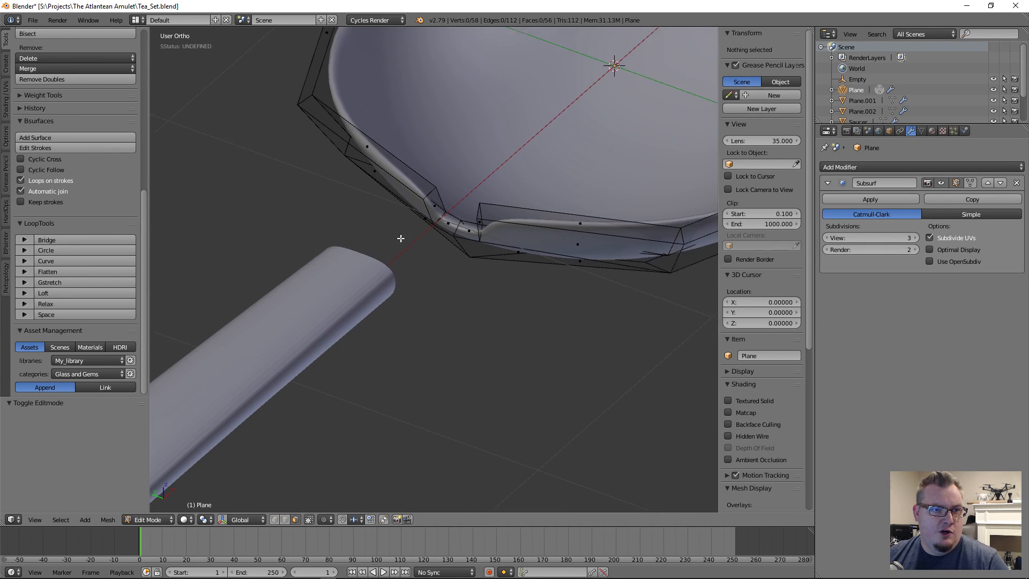
{"action": "scroll", "coordinate": [401, 239], "scroll_direction": "up", "scroll_amount": 3}
{"action": "right_click", "coordinate": [377, 183], "text": "alt"}
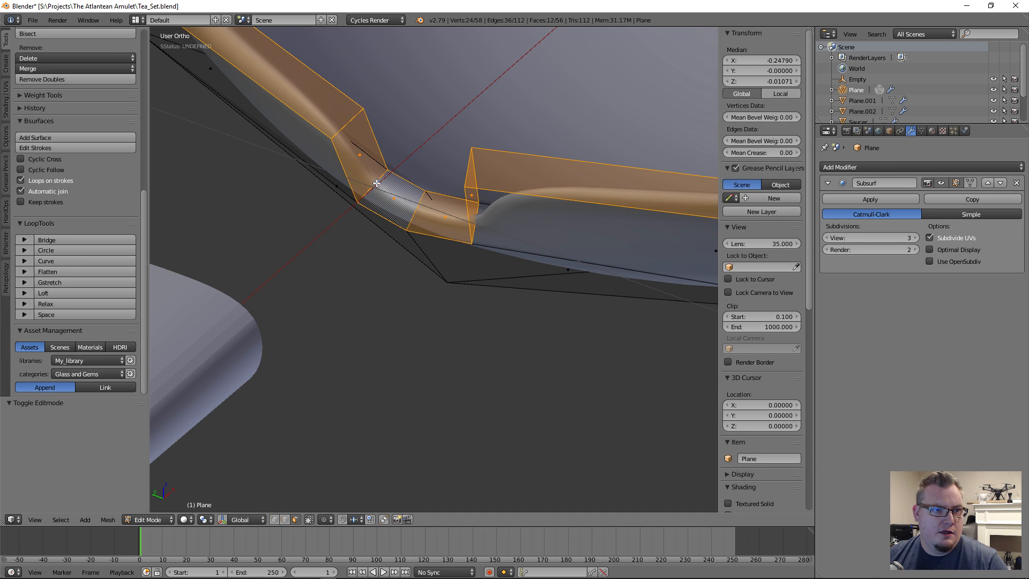
{"action": "key", "text": "a"}
{"action": "right_click", "coordinate": [371, 169]}
{"action": "right_click", "coordinate": [392, 194], "text": "shift"}
{"action": "right_click", "coordinate": [447, 214], "text": "shift"}
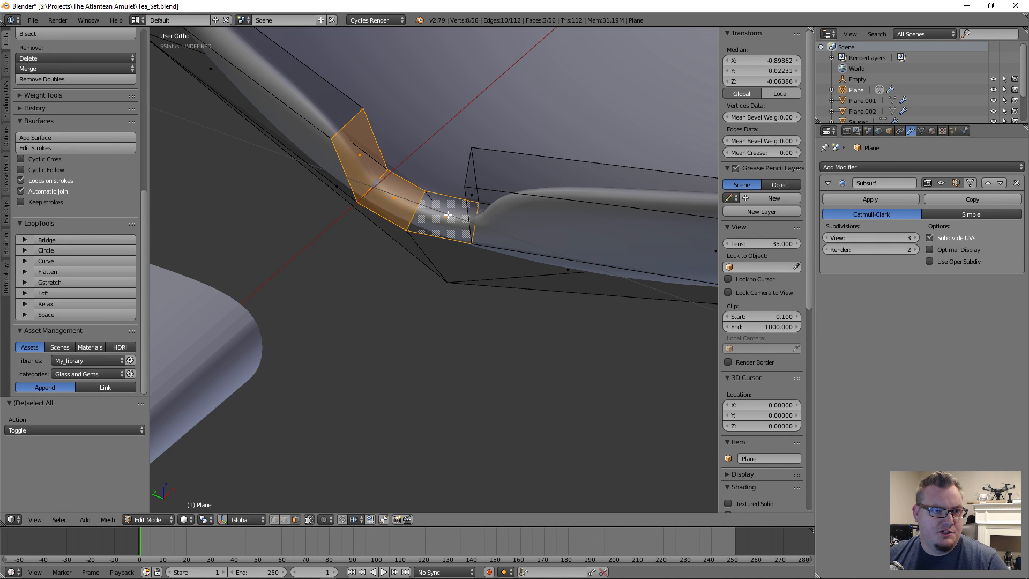
{"action": "right_click", "coordinate": [472, 197], "text": "shift"}
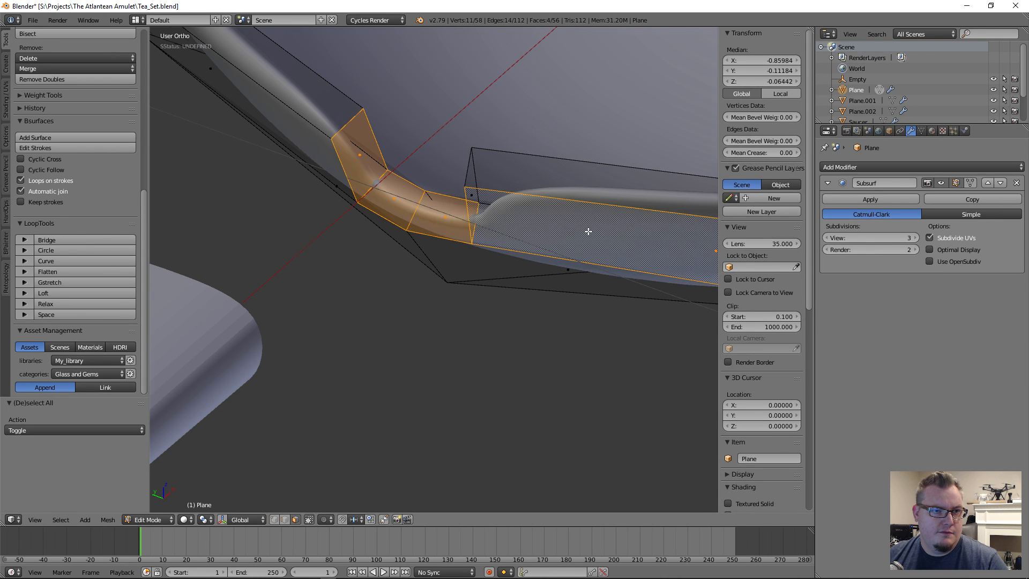
{"action": "scroll", "coordinate": [588, 230], "scroll_direction": "down", "scroll_amount": 4}
{"action": "right_click", "coordinate": [468, 228], "text": "shift"}
{"action": "key", "text": "z"}
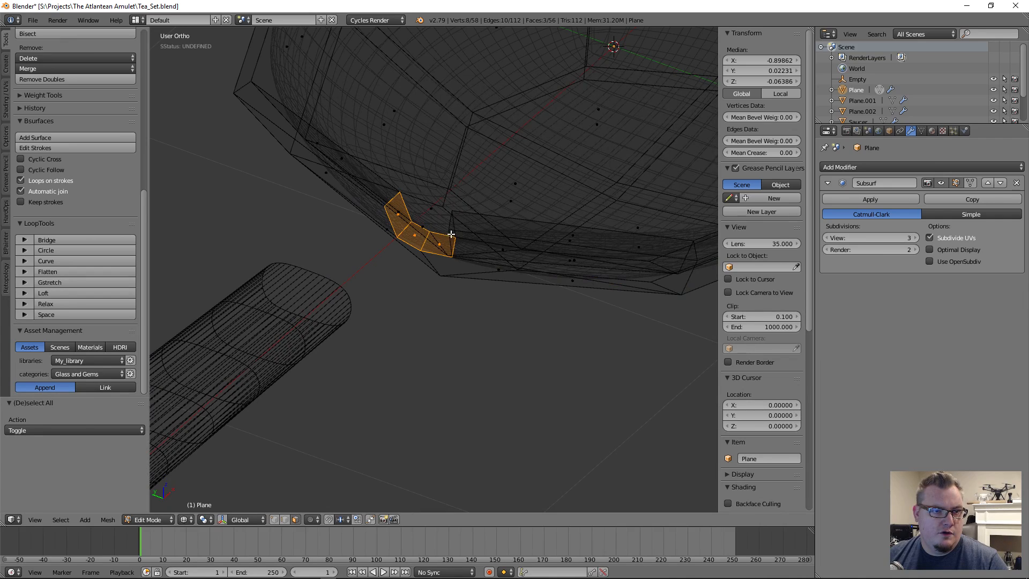
{"action": "mouse_move", "coordinate": [448, 276]}
{"action": "middle_mouse_down"}
{"action": "mouse_move", "coordinate": [518, 248]}
{"action": "mouse_move", "coordinate": [429, 269]}
{"action": "mouse_move", "coordinate": [360, 248]}
{"action": "mouse_move", "coordinate": [321, 220]}
{"action": "middle_mouse_up"}
{"action": "key", "text": "x"}
{"action": "left_click", "coordinate": [517, 248]}
{"action": "key", "text": "z"}
{"action": "scroll", "coordinate": [322, 220], "scroll_direction": "down", "scroll_amount": 2}
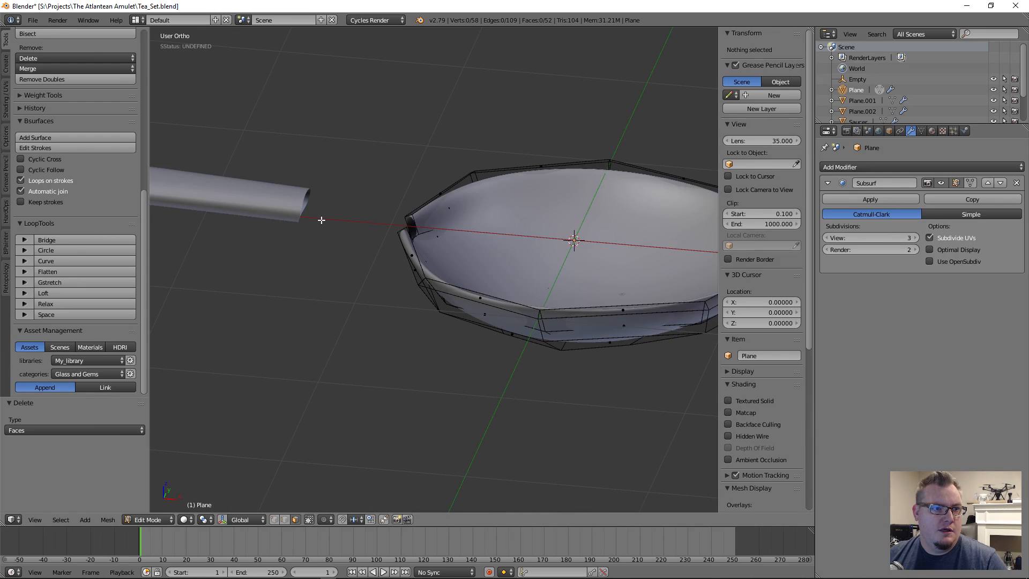
Leave mesh editing, select the handle and apply its Mirror modifier.
{"action": "key", "text": "Tab"}
{"action": "right_click", "coordinate": [276, 205]}
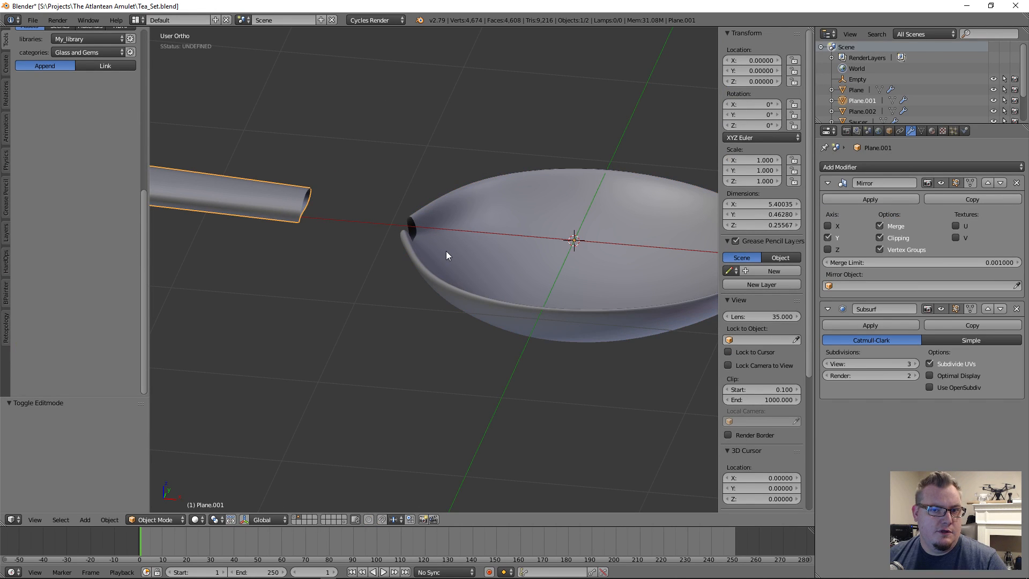
{"action": "scroll", "coordinate": [446, 250], "scroll_direction": "down", "scroll_amount": 2}
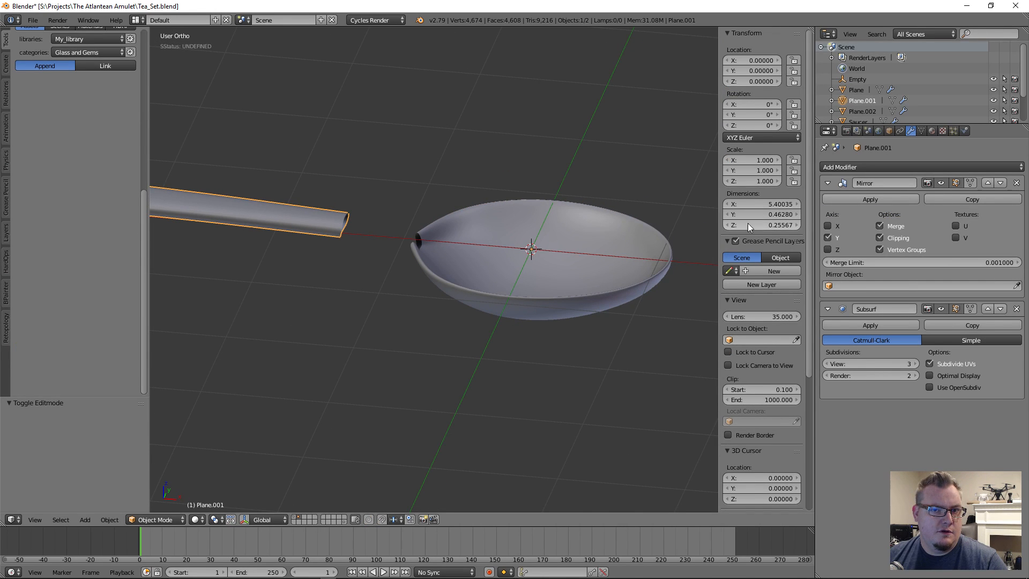
{"action": "left_click", "coordinate": [852, 199]}
Join the handle and the bowl into one object, with the bowl as the active object.
{"action": "right_click", "coordinate": [459, 244], "text": "shift"}
{"action": "right_click", "coordinate": [343, 232]}
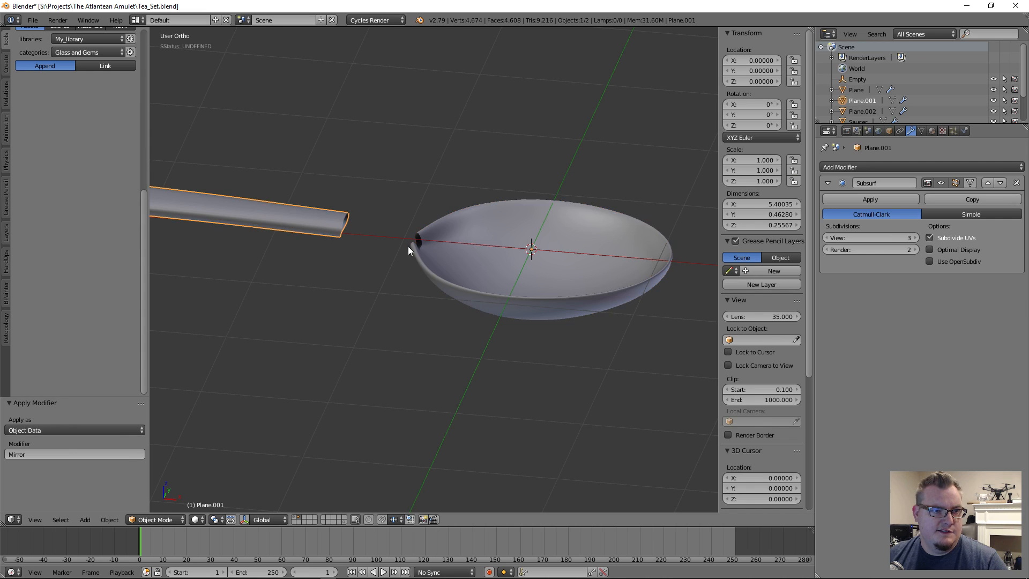
{"action": "right_click", "coordinate": [453, 249]}
{"action": "right_click", "coordinate": [295, 226]}
{"action": "right_click", "coordinate": [415, 249]}
{"action": "right_click", "coordinate": [343, 229]}
{"action": "right_click", "coordinate": [463, 273], "text": "shift"}
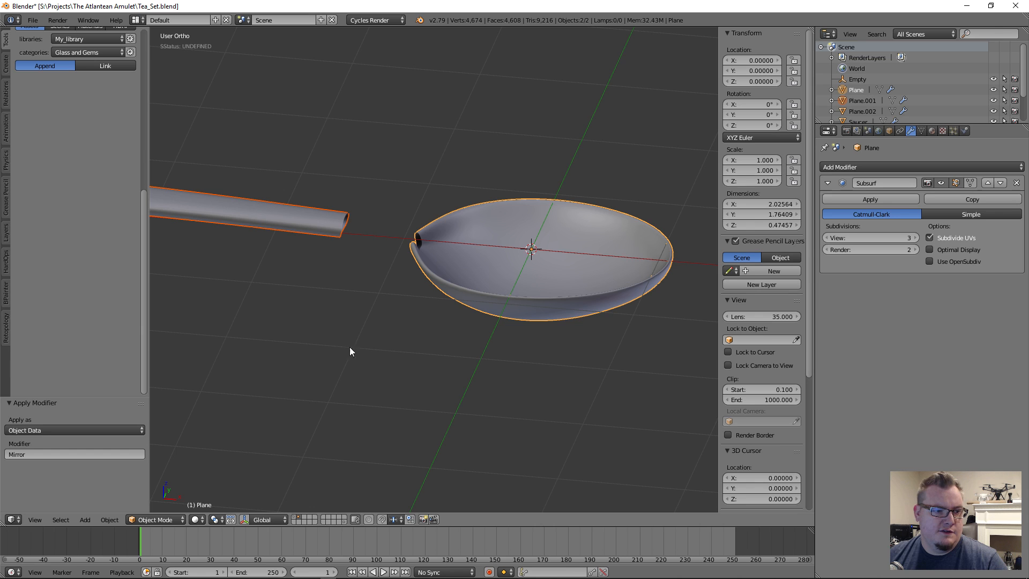
{"action": "key", "text": "ctrl+j"}
{"action": "middle_click_drag", "start_coordinate": [460, 326], "coordinate": [428, 281]}
Open the joined spoon mesh for editing in vertex select mode, at the gap between handle and bowl.
{"action": "key", "text": "Tab"}
{"action": "scroll", "coordinate": [402, 344], "scroll_direction": "up", "scroll_amount": 3}
{"action": "middle_click_drag", "start_coordinate": [402, 344], "coordinate": [429, 298]}
{"action": "scroll", "coordinate": [420, 300], "scroll_direction": "up", "scroll_amount": 5}
{"action": "middle_click_drag", "start_coordinate": [353, 216], "coordinate": [325, 141]}
{"action": "middle_click_drag", "start_coordinate": [324, 142], "coordinate": [430, 275], "text": "shift"}
{"action": "middle_click_drag", "start_coordinate": [430, 276], "coordinate": [459, 322]}
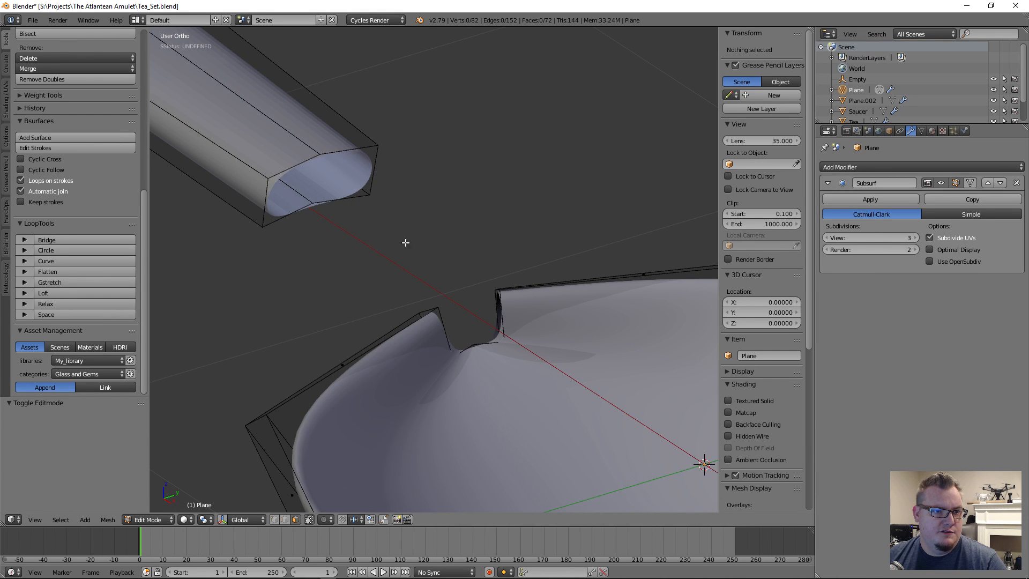
{"action": "middle_click_drag", "start_coordinate": [398, 258], "coordinate": [427, 276]}
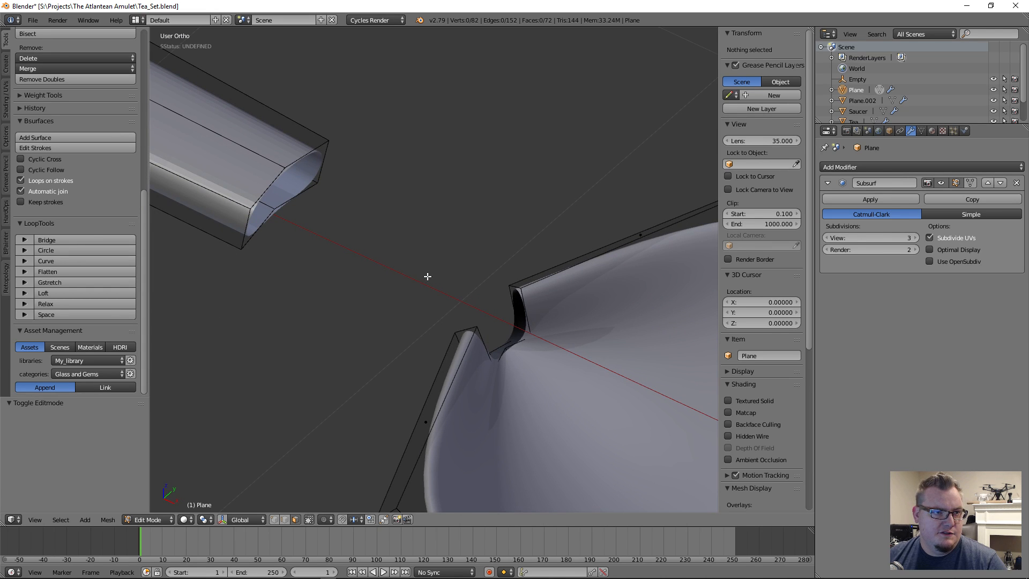
{"action": "key", "text": "ctrl+Tab"}
{"action": "left_click", "coordinate": [417, 256]}
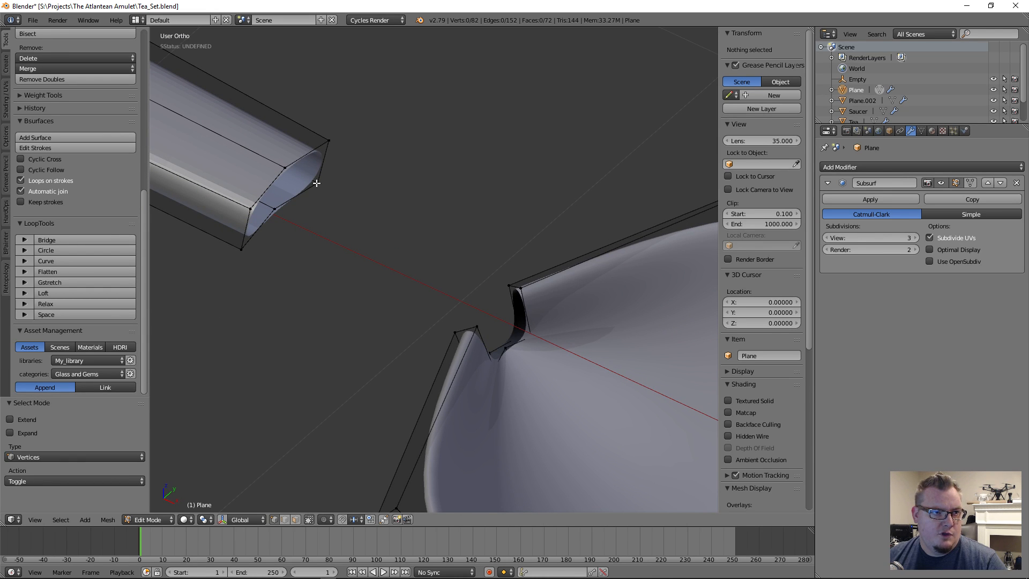
Try to connect the handle's open end loop to the bowl's notch loop with Bridge Edge Loops.
{"action": "left_click", "coordinate": [301, 159], "text": "alt"}
{"action": "left_click", "coordinate": [522, 304], "text": "alt+shift"}
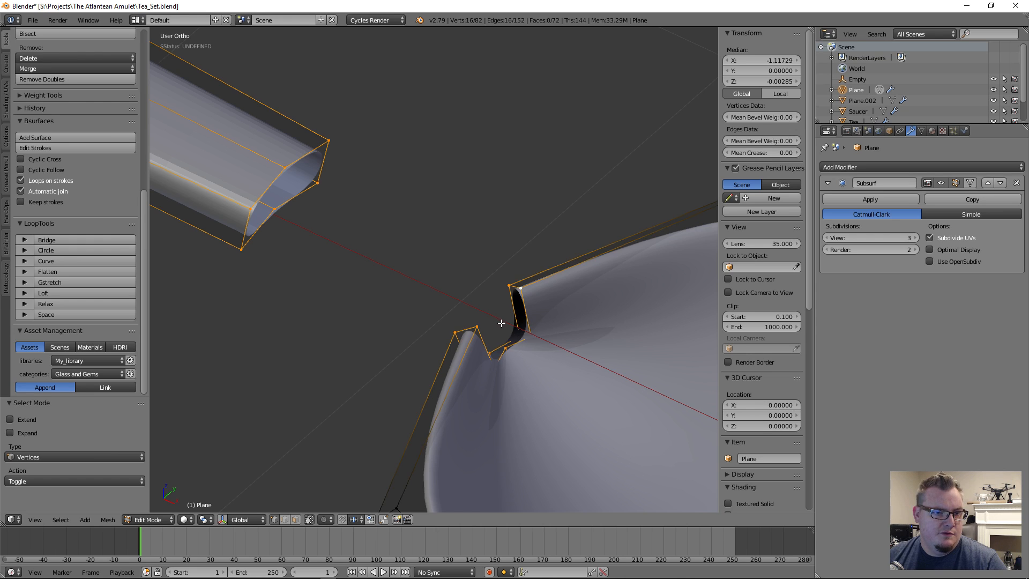
{"action": "mouse_move", "coordinate": [501, 323]}
{"action": "middle_mouse_down"}
{"action": "mouse_move", "coordinate": [512, 395]}
{"action": "mouse_move", "coordinate": [496, 333]}
{"action": "mouse_move", "coordinate": [506, 328]}
{"action": "middle_mouse_up"}
{"action": "key", "text": "space"}
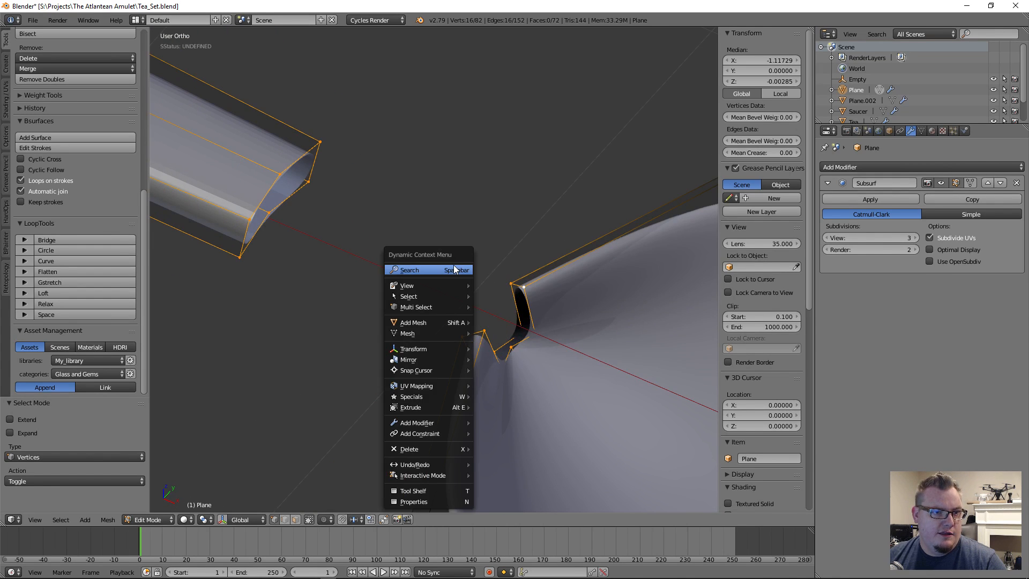
{"action": "left_click", "coordinate": [454, 269]}
{"action": "type", "text": "bridge"}
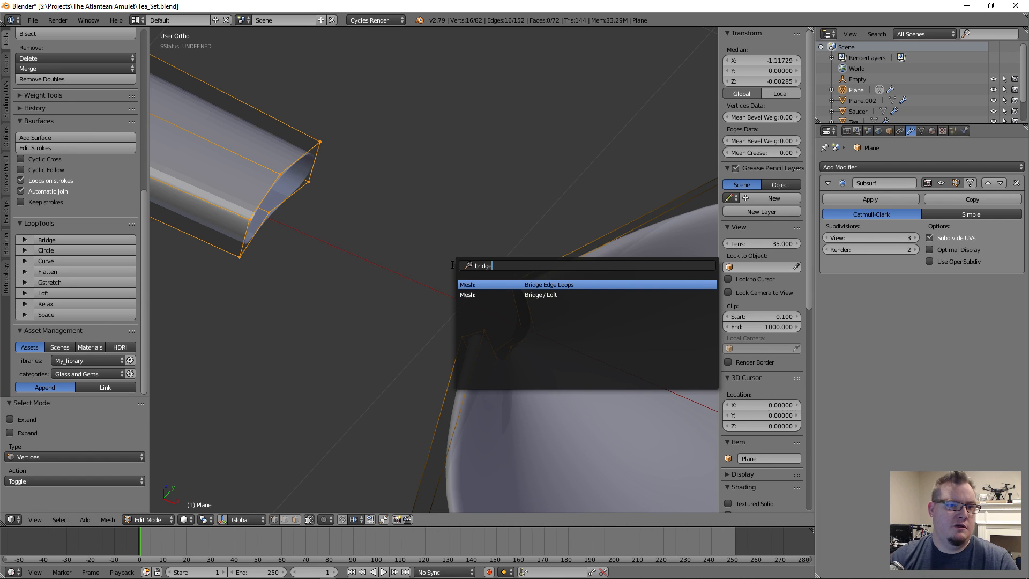
{"action": "key", "text": "Return"}
{"action": "middle_click_drag", "start_coordinate": [392, 276], "coordinate": [466, 262]}
{"action": "key", "text": "ctrl+z"}
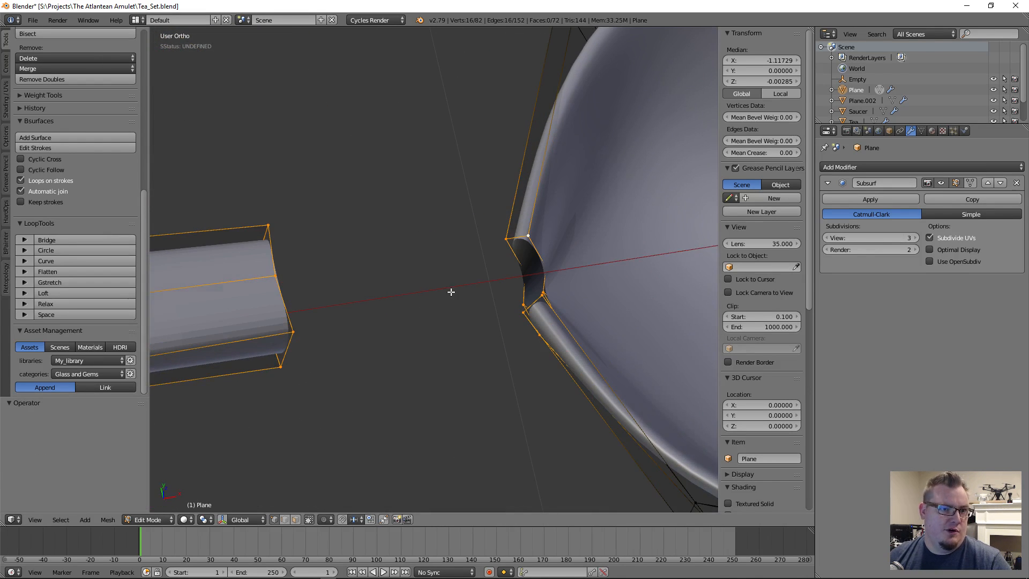
Connect the handle end's lower centre vertex to the bowl notch's lower centre vertex with an edge.
{"action": "middle_click_drag", "start_coordinate": [491, 323], "coordinate": [419, 319]}
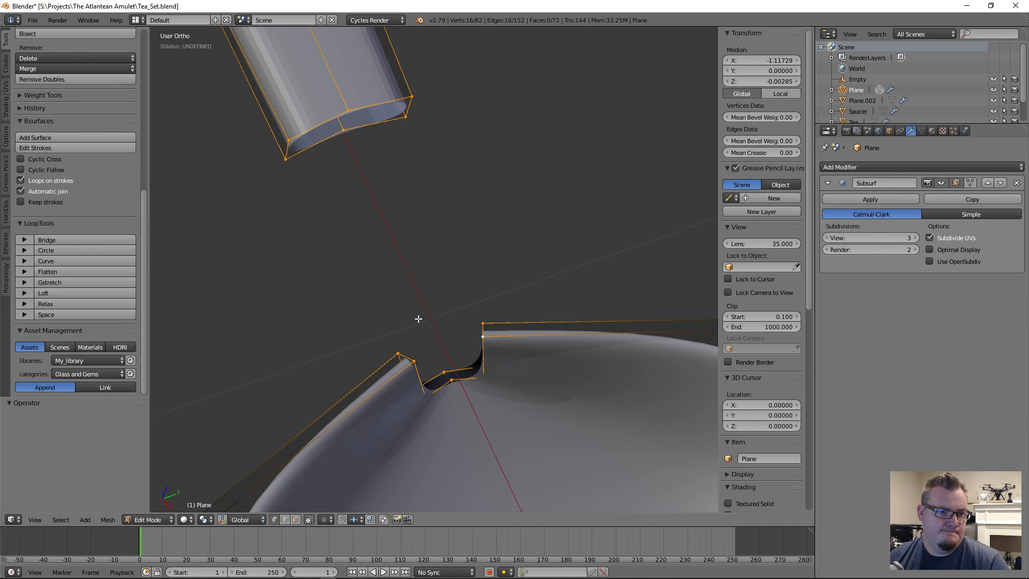
{"action": "key", "text": "a"}
{"action": "right_click", "coordinate": [452, 380]}
{"action": "middle_click_drag", "start_coordinate": [452, 381], "coordinate": [624, 333]}
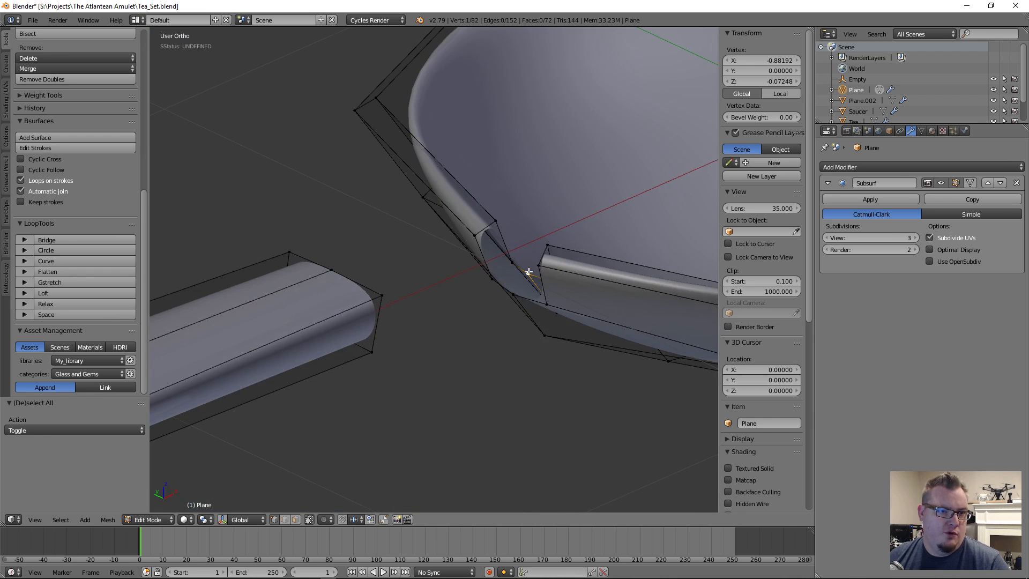
{"action": "middle_click_drag", "start_coordinate": [529, 272], "coordinate": [529, 236]}
{"action": "middle_click_drag", "start_coordinate": [347, 265], "coordinate": [343, 235]}
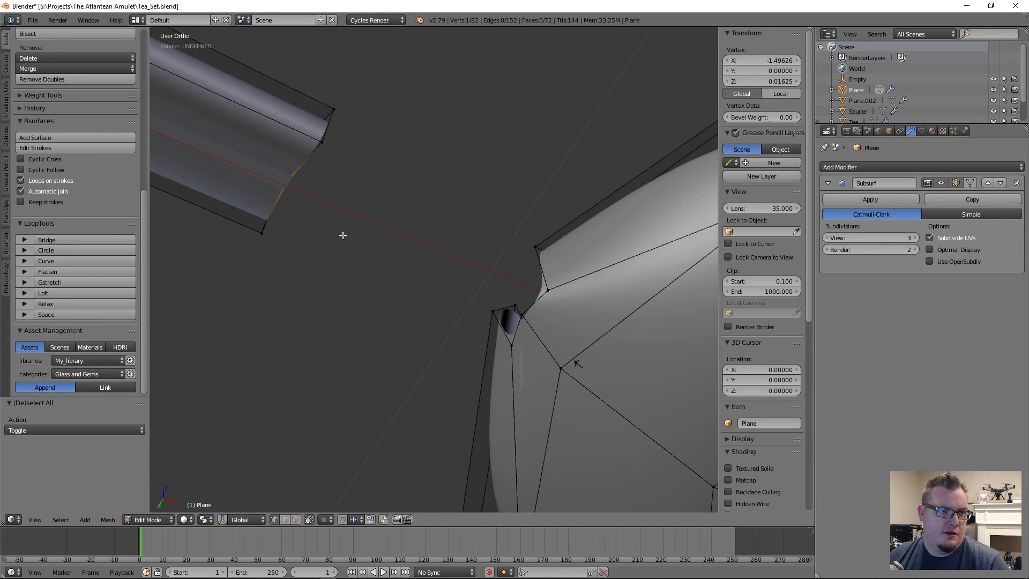
{"action": "right_click", "coordinate": [529, 320], "text": "shift"}
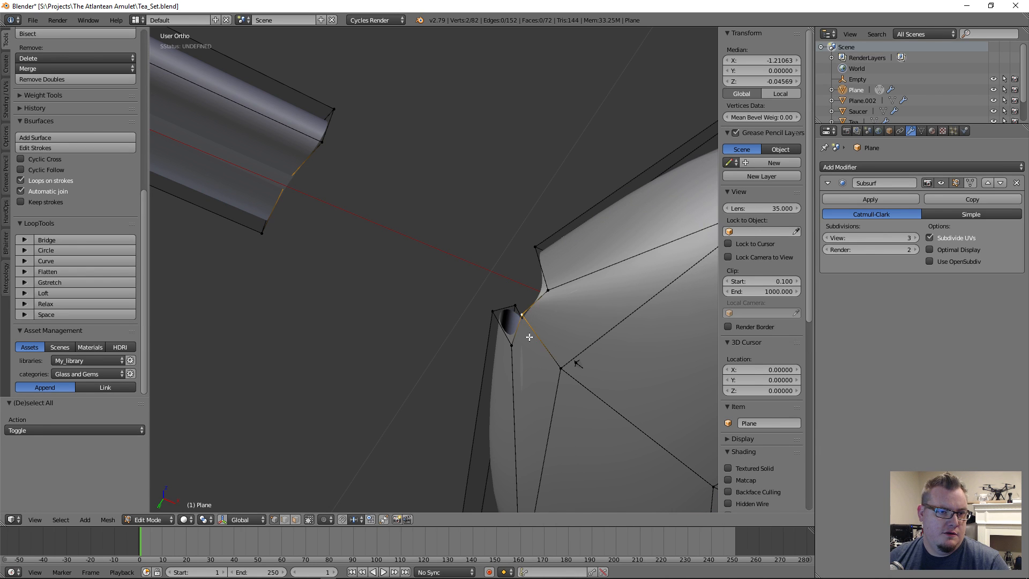
{"action": "key", "text": "f"}
{"action": "middle_click_drag", "start_coordinate": [396, 262], "coordinate": [536, 242]}
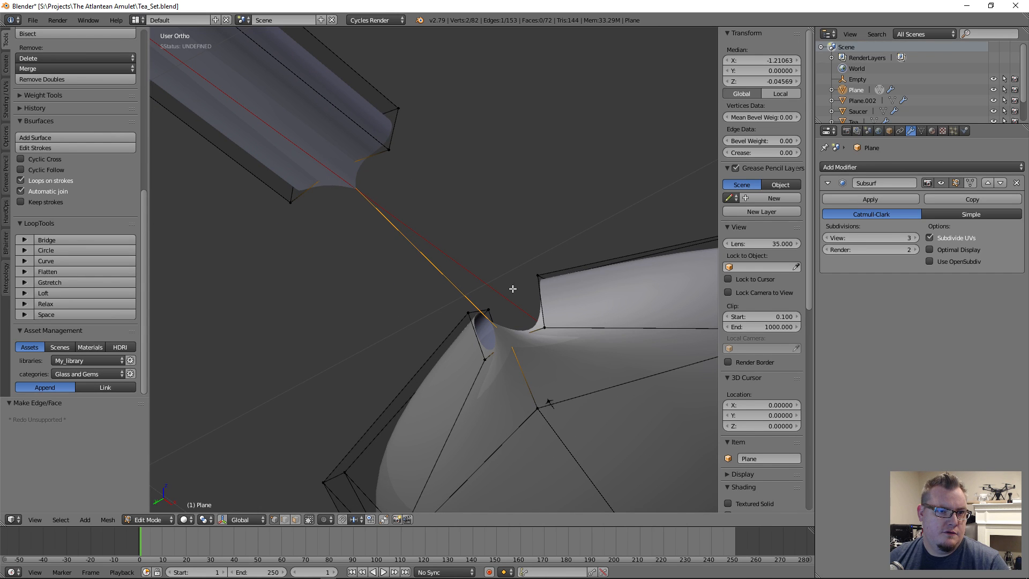
Add one cut at the middle of the connecting edge and move the new vertex about 0.160 in X and 0.026 in Z.
{"action": "key", "text": "ctrl+r"}
{"action": "left_click", "coordinate": [453, 287]}
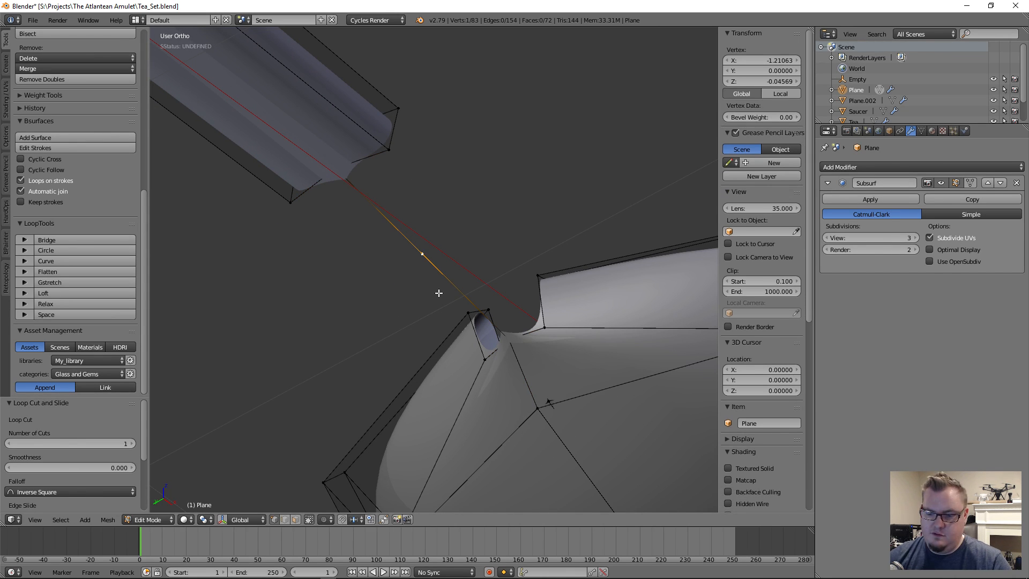
{"action": "key", "text": "KP_1"}
{"action": "key", "text": "g"}
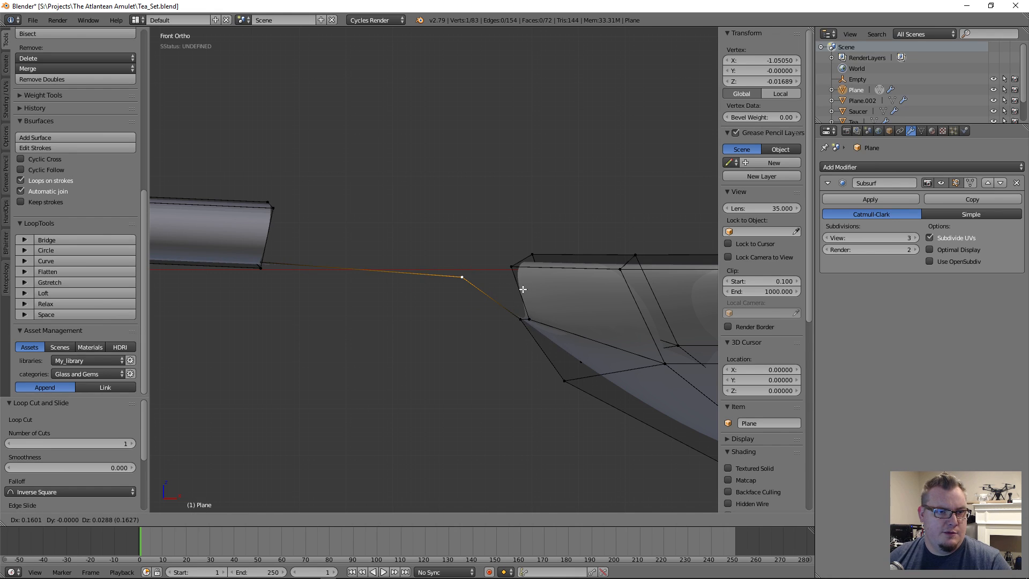
{"action": "left_click", "coordinate": [523, 288]}
{"action": "middle_click_drag", "start_coordinate": [491, 299], "coordinate": [524, 261]}
Fill a face on each side of the centre edge between the bowl's lower notch edge and the new vertex.
{"action": "right_click", "coordinate": [509, 337]}
{"action": "right_click", "coordinate": [544, 323], "text": "shift"}
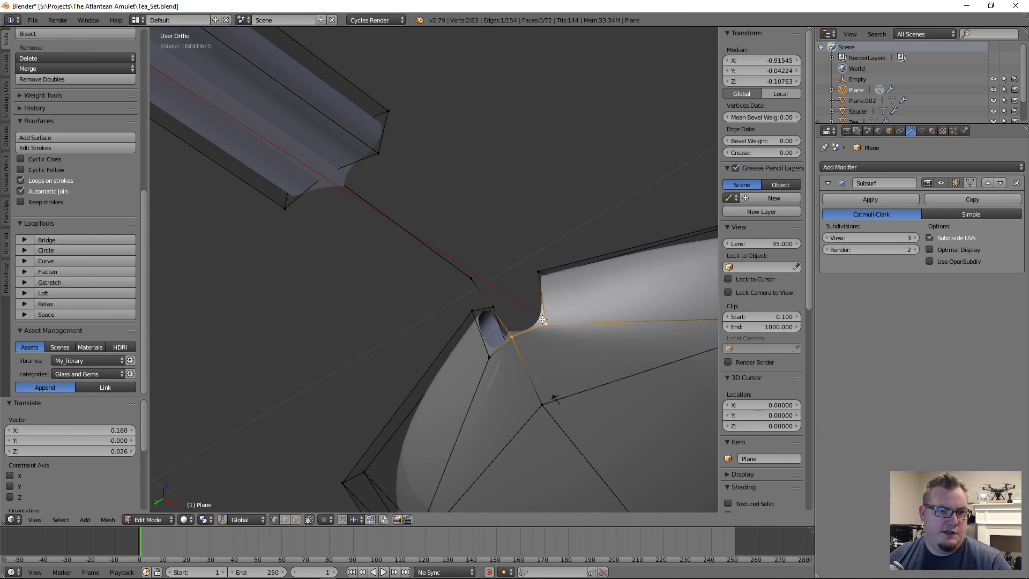
{"action": "key", "text": "f"}
{"action": "middle_click_drag", "start_coordinate": [430, 370], "coordinate": [353, 278]}
{"action": "right_click", "coordinate": [455, 370]}
{"action": "right_click", "coordinate": [416, 374], "text": "shift"}
{"action": "key", "text": "f"}
Fill the two underside faces spanning the gap from the handle's end to the bowl.
{"action": "right_click", "coordinate": [294, 232]}
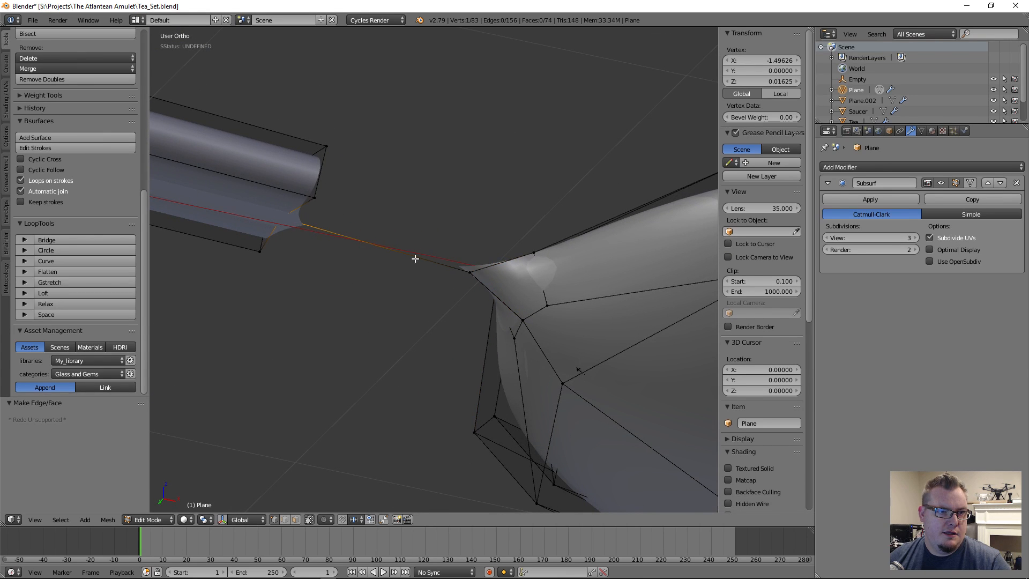
{"action": "right_click", "coordinate": [474, 273], "text": "shift"}
{"action": "middle_click_drag", "start_coordinate": [414, 261], "coordinate": [445, 218]}
{"action": "key", "text": "f"}
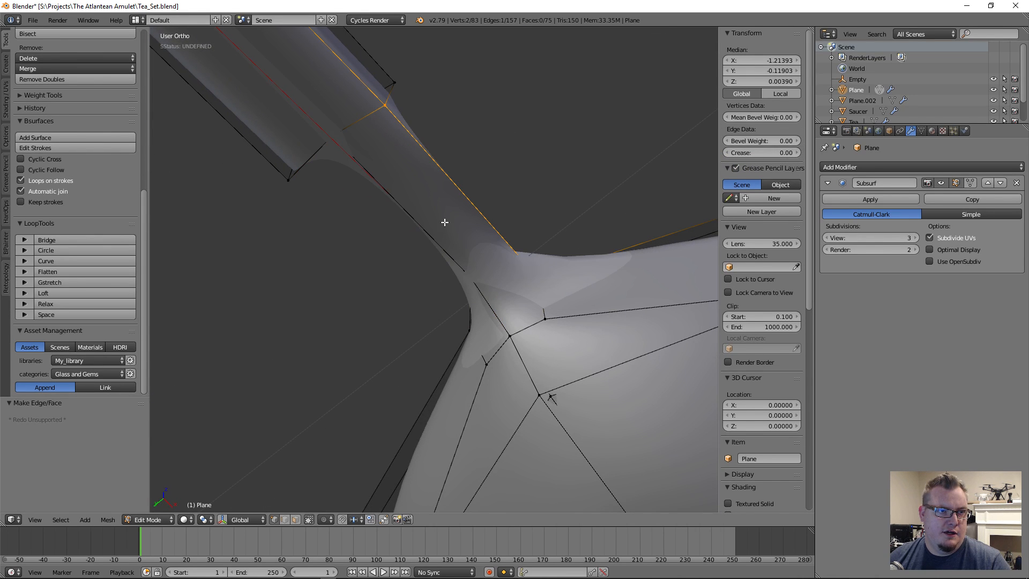
{"action": "right_click", "coordinate": [477, 280]}
{"action": "right_click", "coordinate": [324, 143], "text": "shift"}
{"action": "key", "text": "f"}
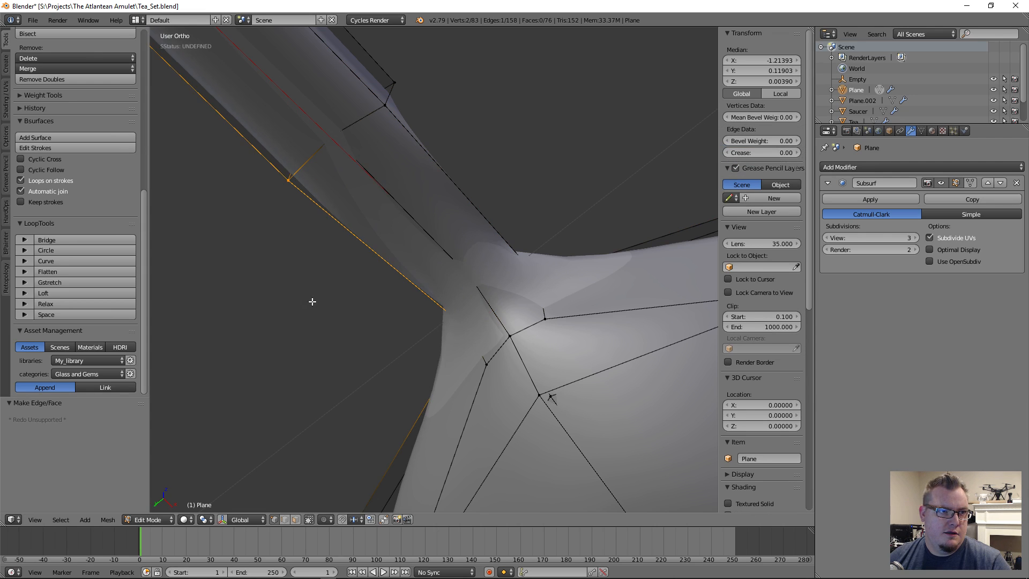
Fill the side face between handle and bowl on the negative Y side of the gap.
{"action": "mouse_move", "coordinate": [310, 298]}
{"action": "middle_mouse_down"}
{"action": "mouse_move", "coordinate": [484, 266]}
{"action": "mouse_move", "coordinate": [441, 310]}
{"action": "middle_mouse_up"}
{"action": "key", "text": "z"}
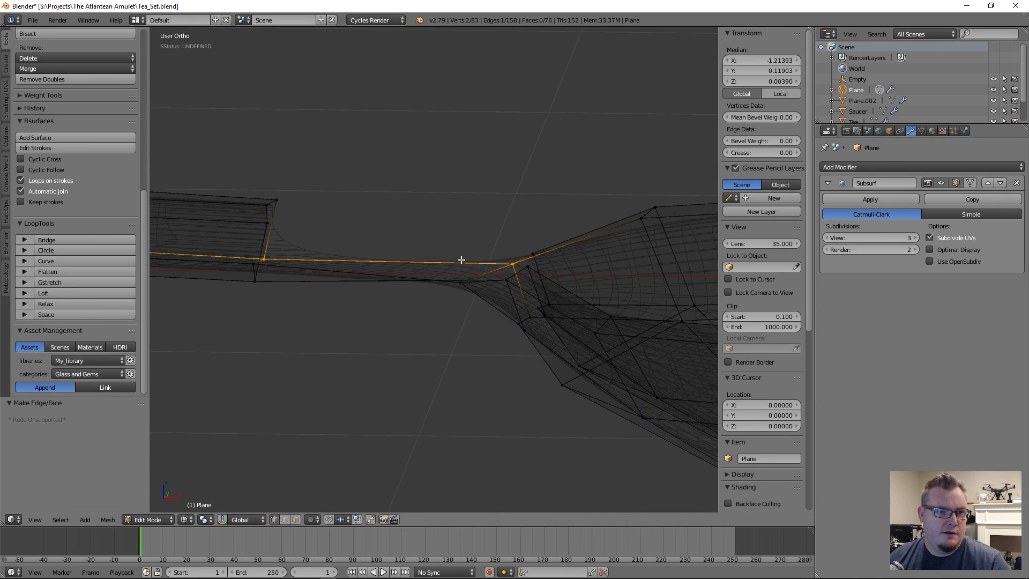
{"action": "middle_click_drag", "start_coordinate": [459, 259], "coordinate": [473, 328]}
{"action": "right_click", "coordinate": [517, 325]}
{"action": "right_click", "coordinate": [272, 353], "text": "shift"}
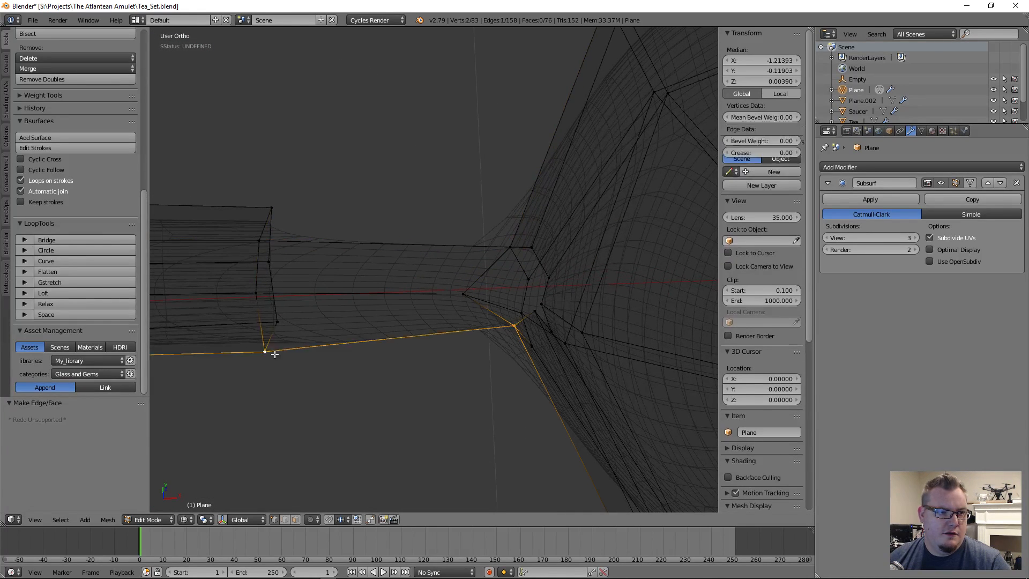
{"action": "key", "text": "f"}
{"action": "key", "text": "z"}
Fill the matching side face between handle and bowl on the positive Y side of the gap.
{"action": "mouse_move", "coordinate": [367, 333]}
{"action": "middle_mouse_down"}
{"action": "mouse_move", "coordinate": [425, 321]}
{"action": "mouse_move", "coordinate": [271, 281]}
{"action": "mouse_move", "coordinate": [231, 246]}
{"action": "middle_mouse_up"}
{"action": "key", "text": "z"}
{"action": "right_click", "coordinate": [361, 270]}
{"action": "mouse_move", "coordinate": [489, 278]}
{"action": "middle_mouse_down"}
{"action": "mouse_move", "coordinate": [492, 295]}
{"action": "mouse_move", "coordinate": [492, 280]}
{"action": "mouse_move", "coordinate": [459, 282]}
{"action": "middle_mouse_up"}
{"action": "right_click", "coordinate": [598, 287], "text": "shift"}
{"action": "middle_click_drag", "start_coordinate": [358, 270], "coordinate": [368, 273]}
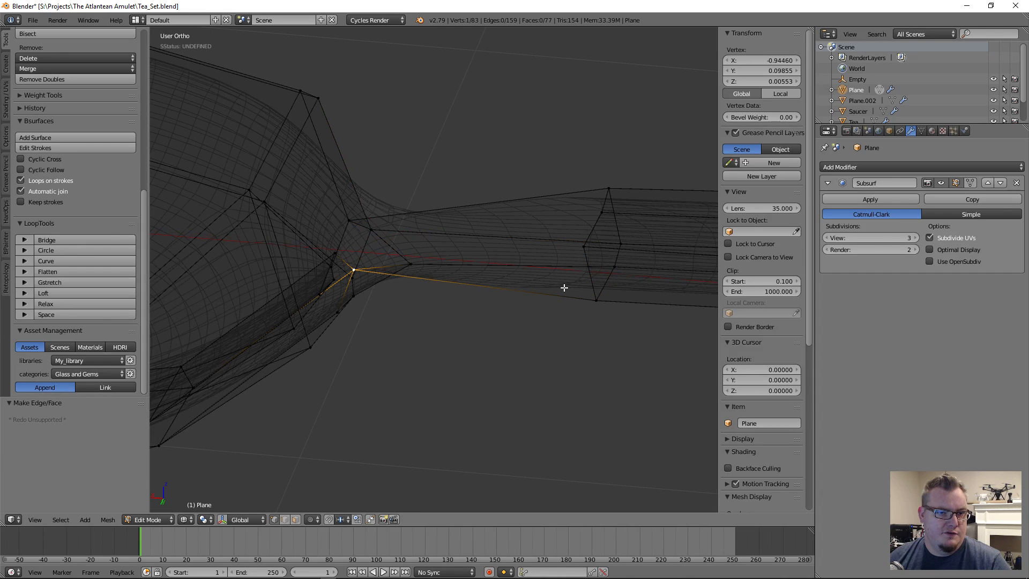
{"action": "right_click", "coordinate": [597, 303], "text": "shift"}
{"action": "key", "text": "z"}
{"action": "middle_click_drag", "start_coordinate": [420, 298], "coordinate": [413, 261]}
{"action": "key", "text": "f"}
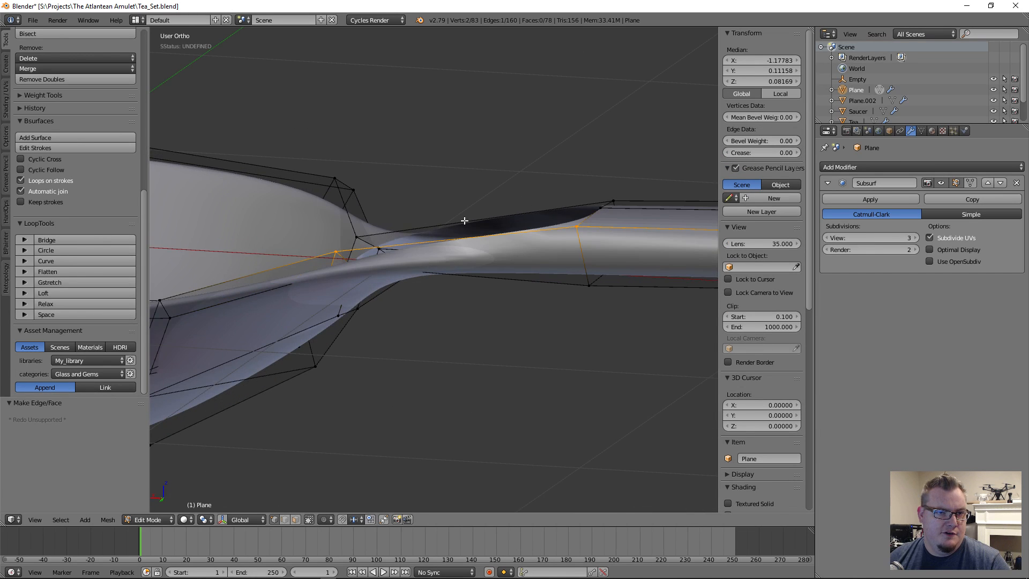
{"action": "middle_click_drag", "start_coordinate": [467, 222], "coordinate": [607, 231]}
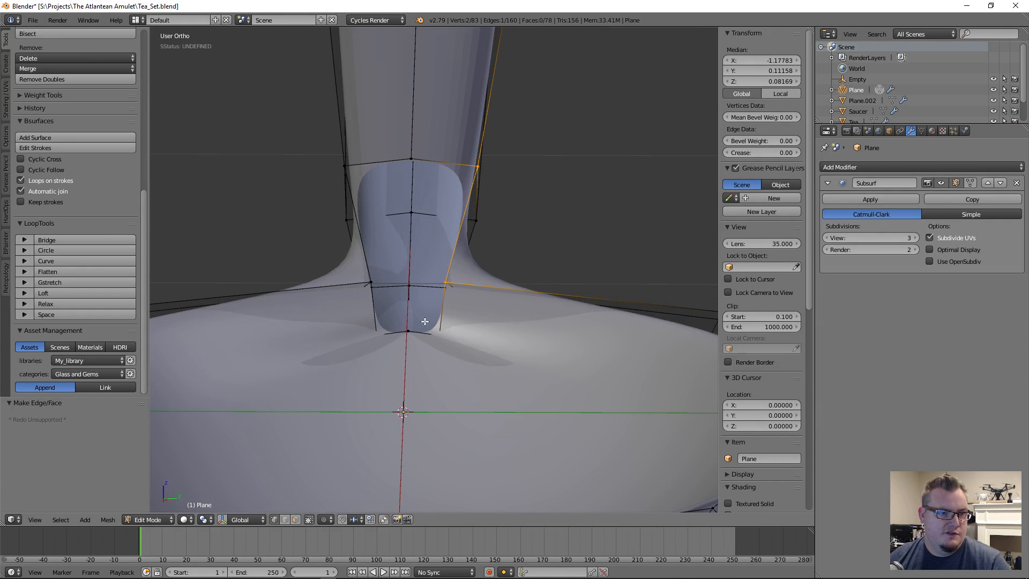
Extrude the centre vertex at the bottom of the bowl's notch 0.1 up along Z, then shift the new vertex -0.038 along X.
{"action": "middle_click_drag", "start_coordinate": [425, 321], "coordinate": [420, 348]}
{"action": "right_click", "coordinate": [499, 342]}
{"action": "key", "text": "e"}
{"action": "key", "text": "z"}
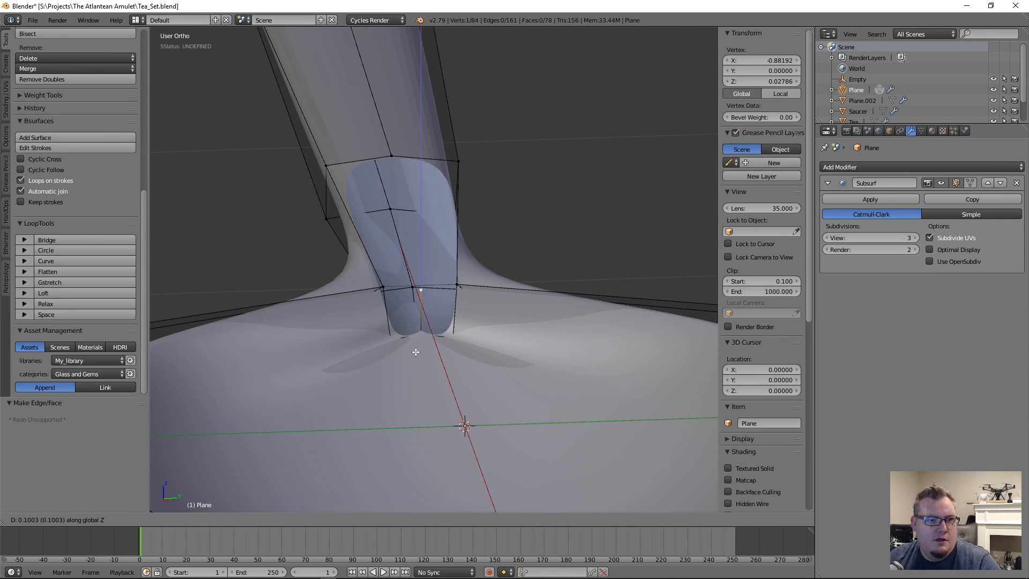
{"action": "left_click", "coordinate": [415, 352]}
{"action": "middle_click_drag", "start_coordinate": [415, 289], "coordinate": [412, 331]}
{"action": "scroll", "coordinate": [421, 364], "scroll_direction": "up", "scroll_amount": 3}
{"action": "middle_click_drag", "start_coordinate": [447, 412], "coordinate": [553, 436]}
{"action": "key", "text": "g"}
{"action": "key", "text": "x"}
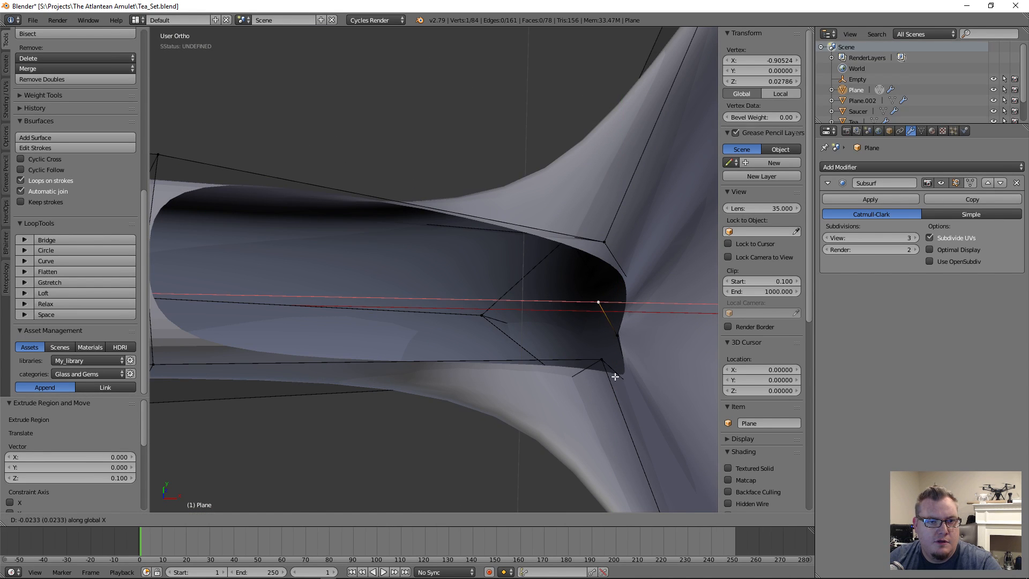
{"action": "left_click", "coordinate": [607, 378]}
Fill the inner bowl wall with a face on each side of the new centre edge at the notch.
{"action": "middle_click_drag", "start_coordinate": [607, 377], "coordinate": [500, 273]}
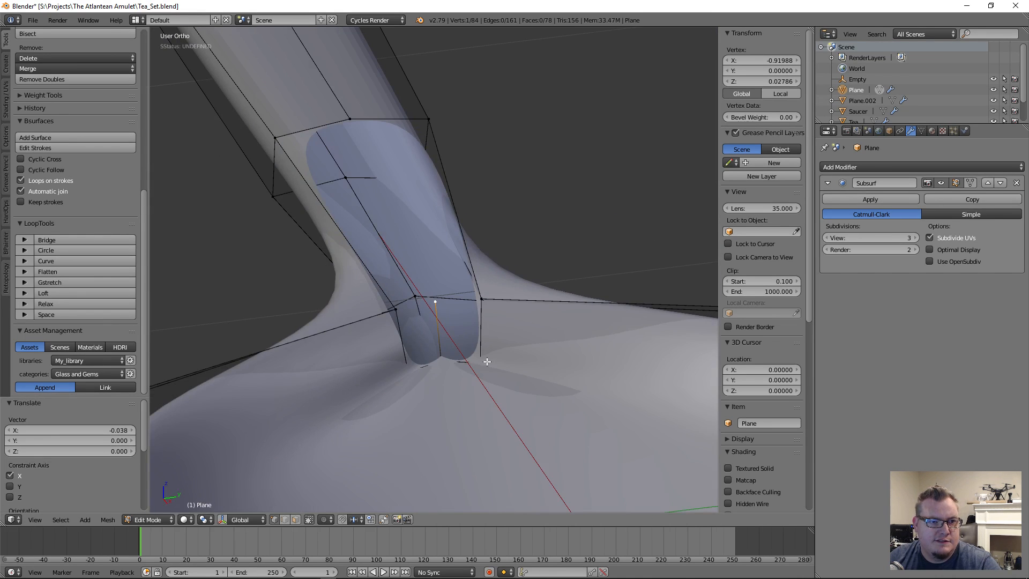
{"action": "right_click", "coordinate": [446, 358], "text": "shift"}
{"action": "key", "text": "f"}
{"action": "right_click", "coordinate": [439, 379]}
{"action": "right_click", "coordinate": [414, 378], "text": "shift"}
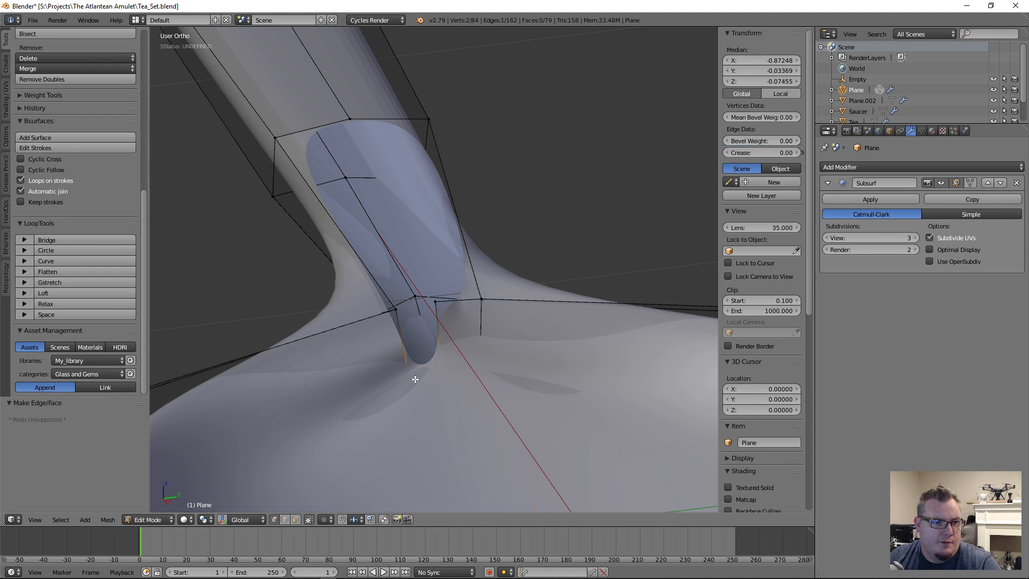
{"action": "key", "text": "f"}
Fill the two top faces closing the remaining gap between the handle's end and the bowl.
{"action": "right_click", "coordinate": [400, 313]}
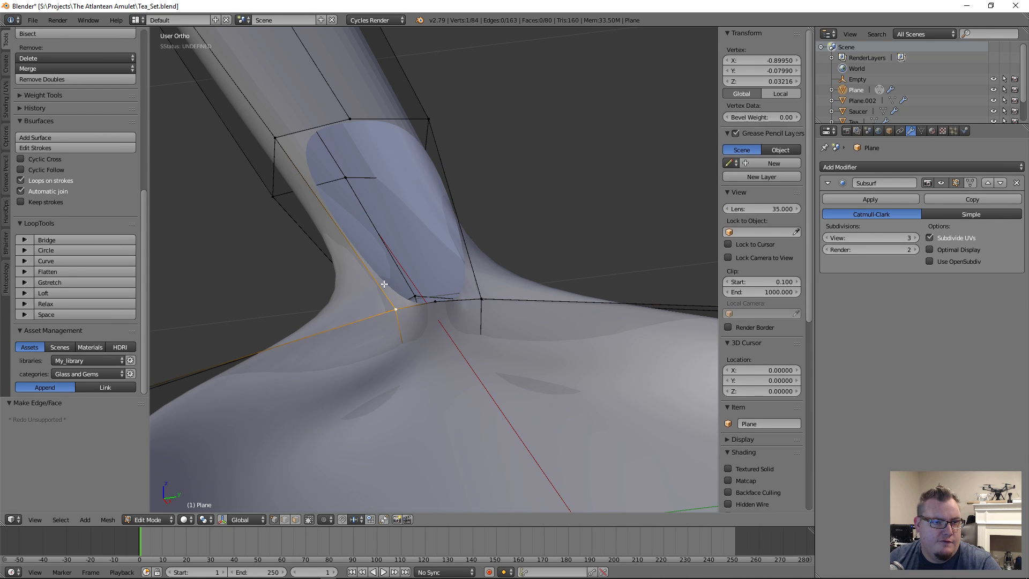
{"action": "right_click", "coordinate": [284, 139], "text": "shift"}
{"action": "key", "text": "f"}
{"action": "key", "text": "f"}
{"action": "key", "text": "a"}
Examine the closed handle-to-bowl joint from several angles, both with and without the editing cage.
{"action": "scroll", "coordinate": [466, 309], "scroll_direction": "down", "scroll_amount": 3}
{"action": "middle_click_drag", "start_coordinate": [466, 310], "coordinate": [498, 259]}
{"action": "key", "text": "Tab"}
{"action": "mouse_move", "coordinate": [473, 306]}
{"action": "middle_mouse_down"}
{"action": "mouse_move", "coordinate": [482, 160]}
{"action": "mouse_move", "coordinate": [460, 263]}
{"action": "mouse_move", "coordinate": [379, 294]}
{"action": "mouse_move", "coordinate": [523, 307]}
{"action": "mouse_move", "coordinate": [493, 315]}
{"action": "mouse_move", "coordinate": [509, 326]}
{"action": "mouse_move", "coordinate": [471, 316]}
{"action": "mouse_move", "coordinate": [463, 295]}
{"action": "middle_mouse_up"}
{"action": "key", "text": "Tab"}
{"action": "scroll", "coordinate": [494, 315], "scroll_direction": "up", "scroll_amount": 4}
{"action": "scroll", "coordinate": [476, 313], "scroll_direction": "down", "scroll_amount": 2}
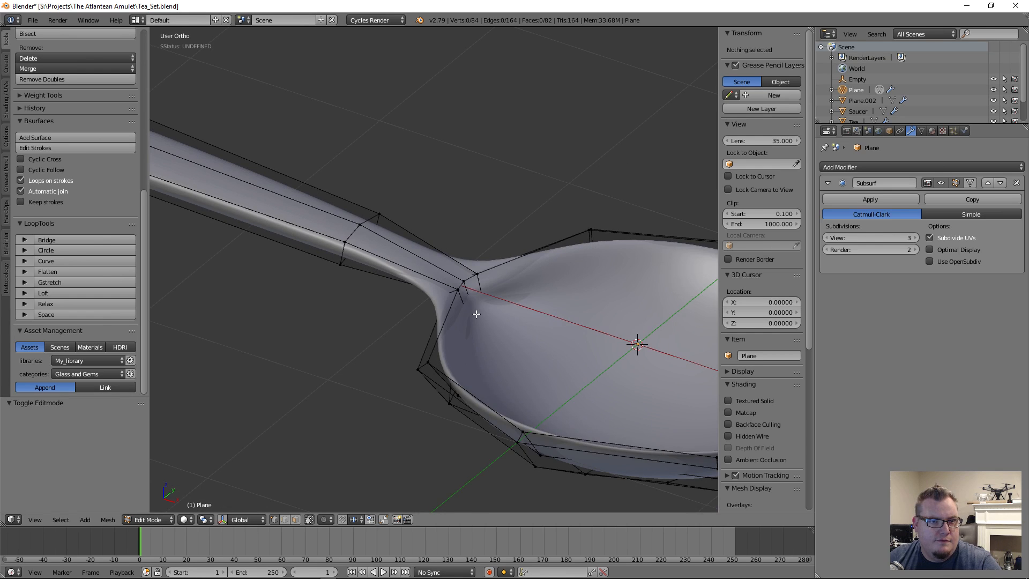
{"action": "scroll", "coordinate": [485, 320], "scroll_direction": "down", "scroll_amount": 4}
{"action": "scroll", "coordinate": [477, 325], "scroll_direction": "up", "scroll_amount": 6}
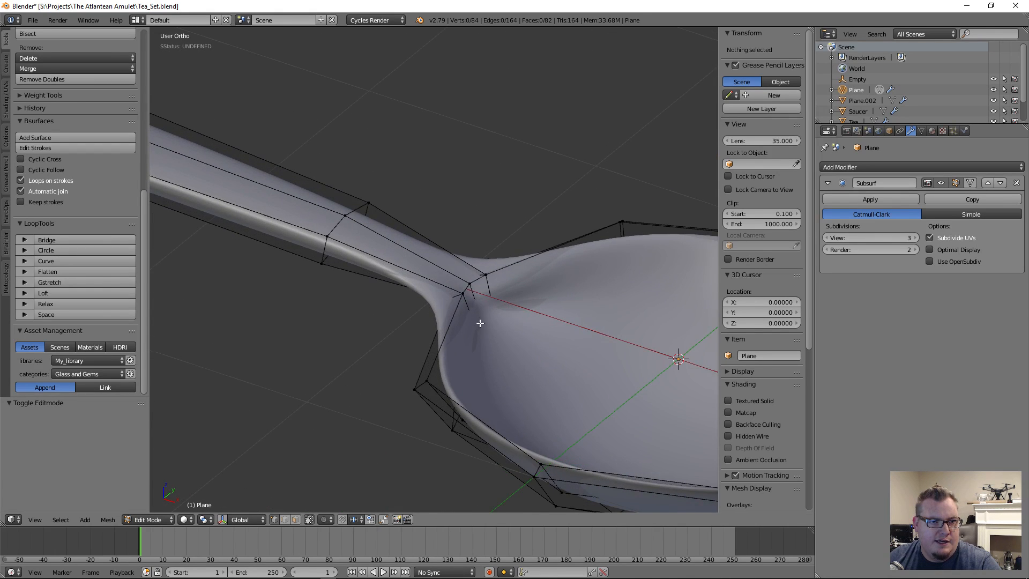
{"action": "middle_click_drag", "start_coordinate": [479, 323], "coordinate": [503, 379]}
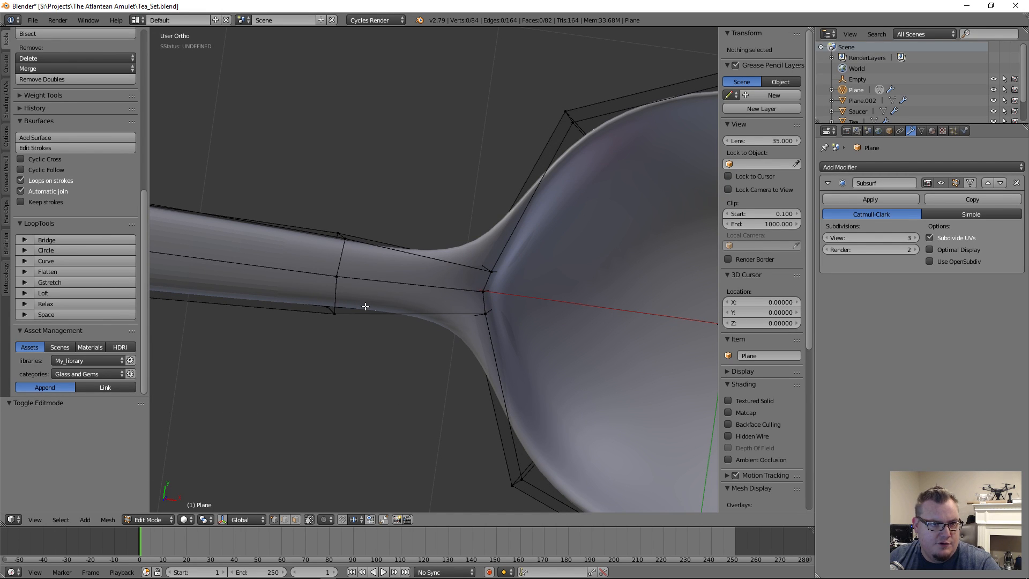
{"action": "middle_click_drag", "start_coordinate": [494, 313], "coordinate": [510, 250]}
Bevel the complete edge loop around the bowl's inner rim with an amount of 0.009 and one segment.
{"action": "key", "text": "ctrl+Tab"}
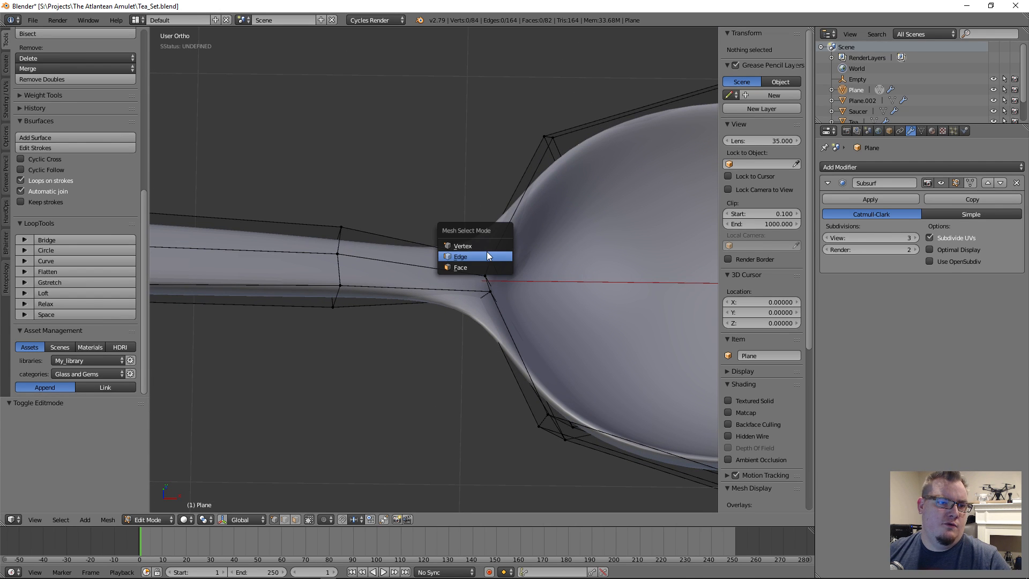
{"action": "left_click", "coordinate": [486, 252]}
{"action": "left_click", "coordinate": [500, 239], "text": "alt"}
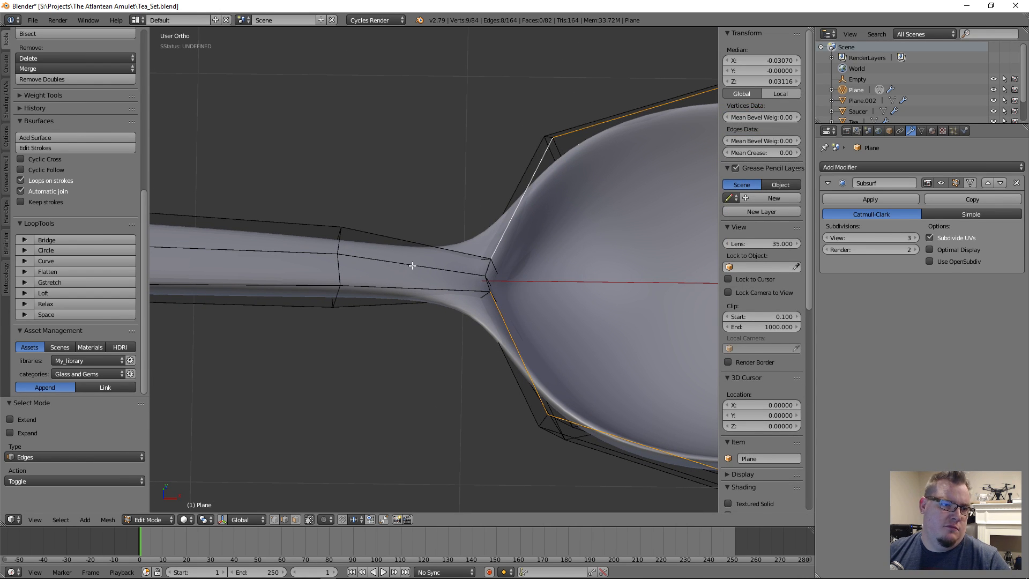
{"action": "scroll", "coordinate": [512, 281], "scroll_direction": "up", "scroll_amount": 3}
{"action": "right_click", "coordinate": [521, 292], "text": "alt+shift"}
{"action": "scroll", "coordinate": [542, 274], "scroll_direction": "down", "scroll_amount": 10}
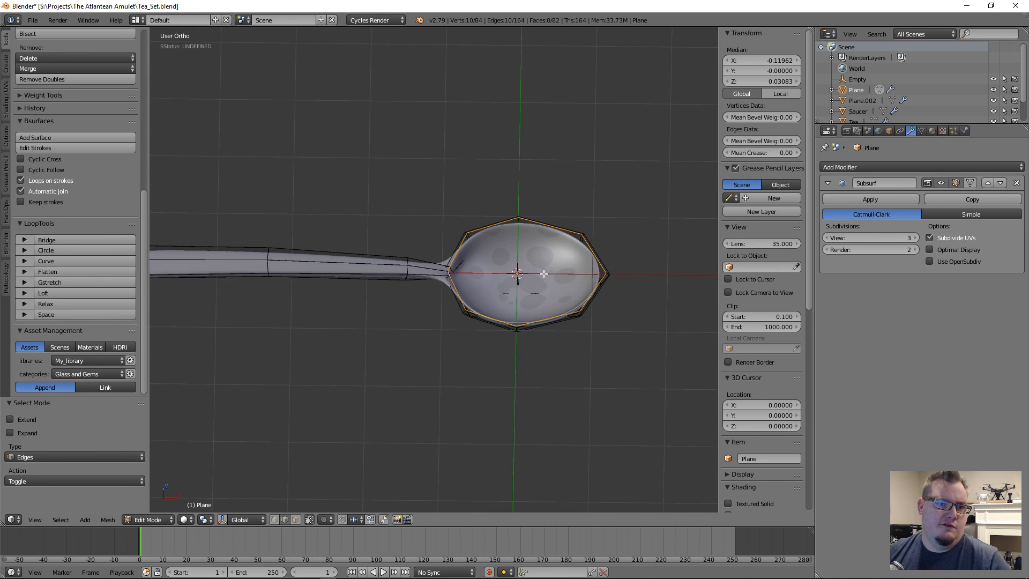
{"action": "scroll", "coordinate": [530, 295], "scroll_direction": "up", "scroll_amount": 10}
{"action": "key", "text": "ctrl+b"}
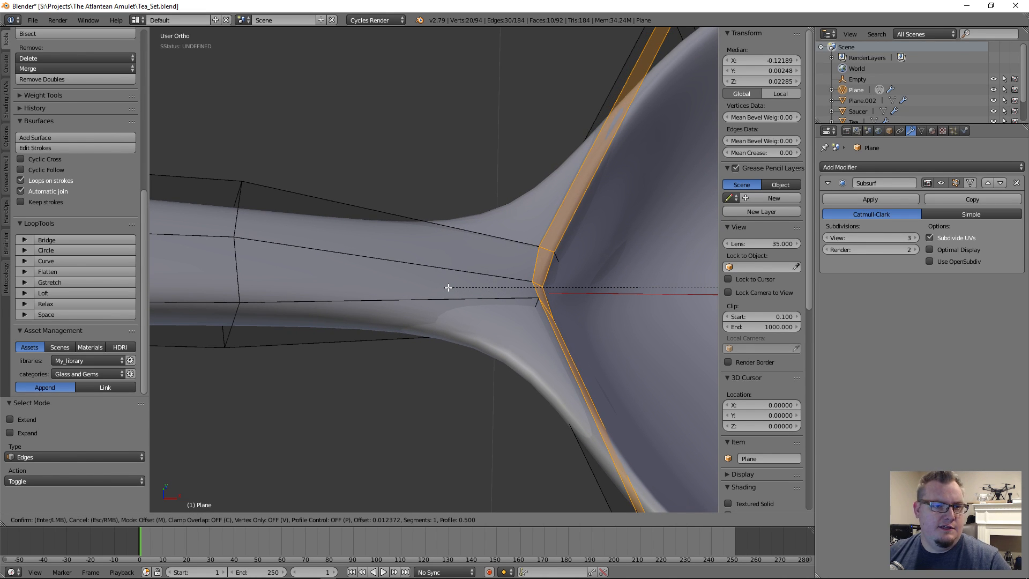
{"action": "left_click", "coordinate": [450, 287]}
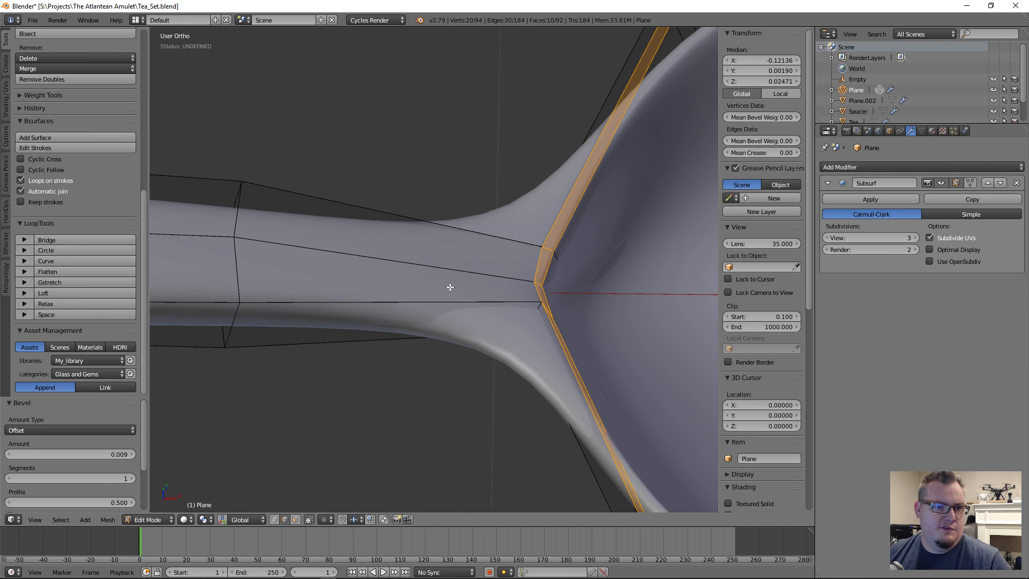
{"action": "scroll", "coordinate": [533, 303], "scroll_direction": "down", "scroll_amount": 5}
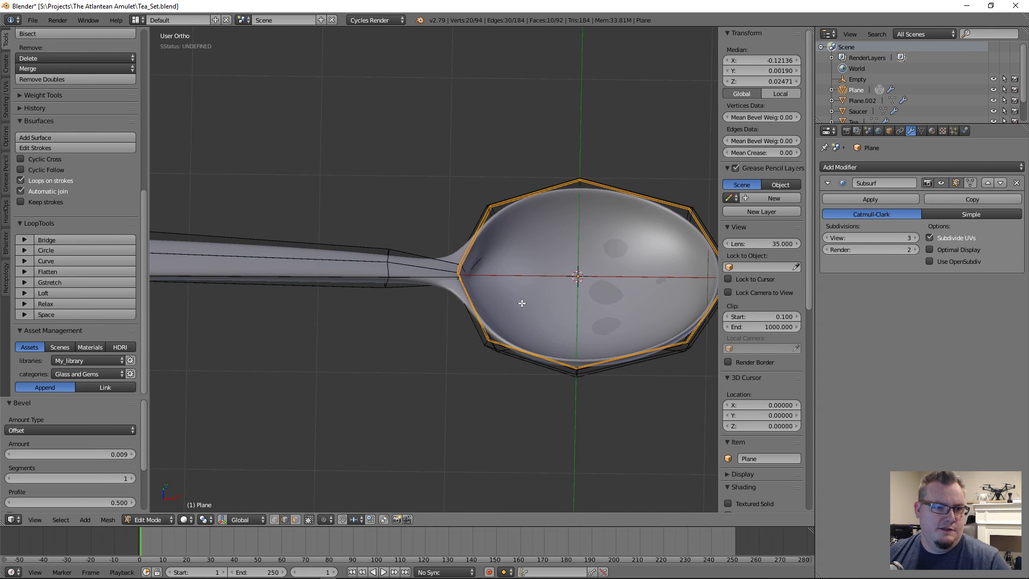
{"action": "key", "text": "a"}
Move the six lower vertices of the bowl wall beneath the handle joint -0.080 along Z.
{"action": "middle_click_drag", "start_coordinate": [517, 289], "coordinate": [379, 281]}
{"action": "scroll", "coordinate": [379, 280], "scroll_direction": "up", "scroll_amount": 5}
{"action": "key", "text": "ctrl+Tab"}
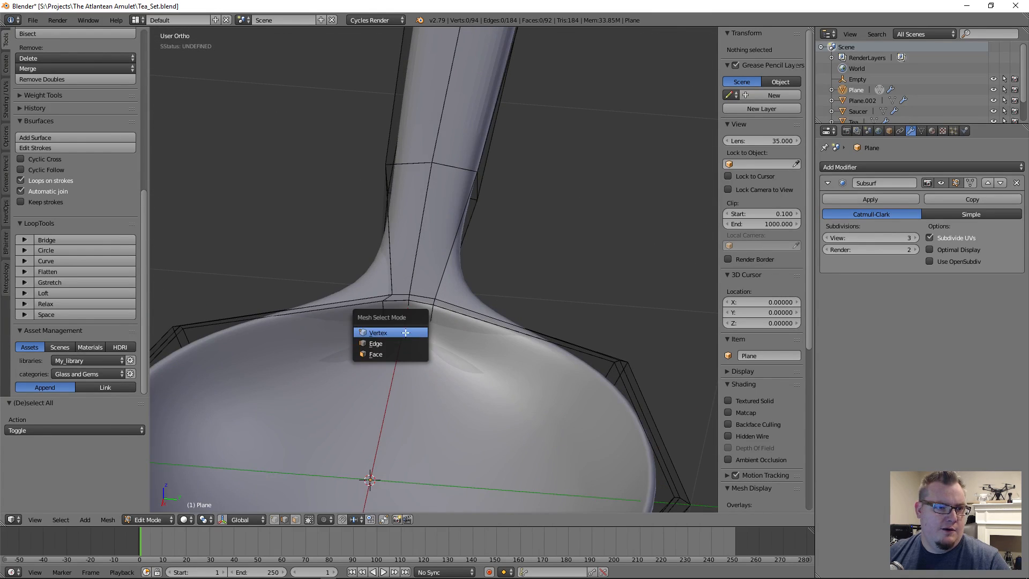
{"action": "left_click", "coordinate": [406, 332]}
{"action": "key", "text": "z"}
{"action": "middle_click_drag", "start_coordinate": [429, 340], "coordinate": [356, 315]}
{"action": "key", "text": "b"}
{"action": "left_click_drag", "start_coordinate": [348, 299], "coordinate": [423, 342]}
{"action": "key", "text": "g"}
{"action": "key", "text": "z"}
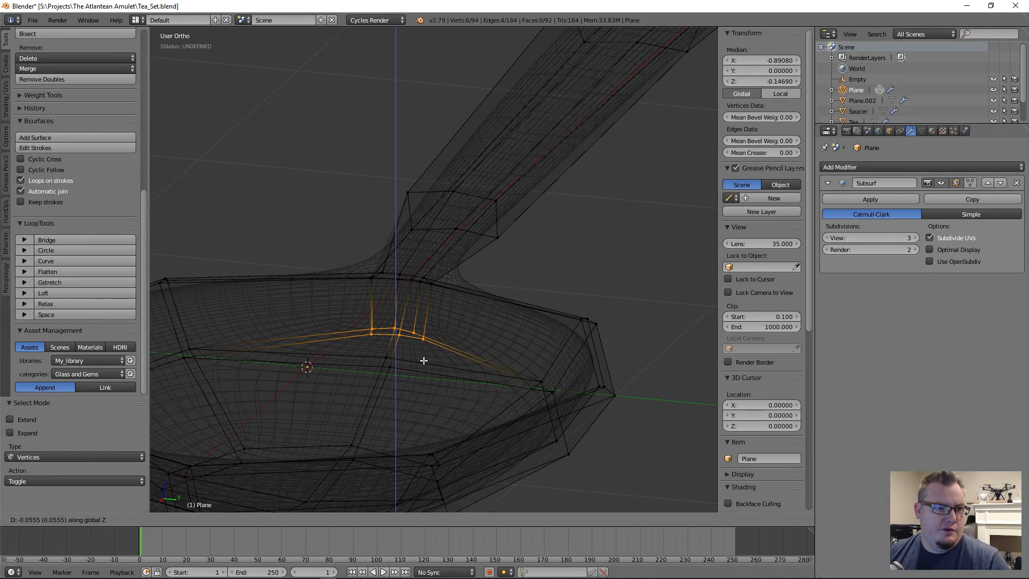
{"action": "left_click", "coordinate": [423, 363]}
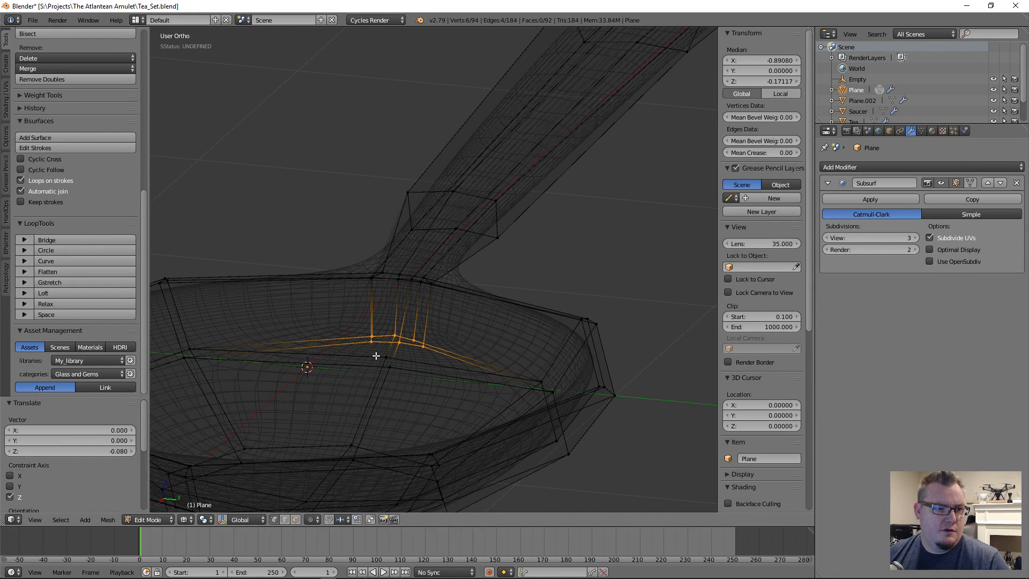
{"action": "key", "text": "z"}
Readjust the height of the same lower wall vertices along Z and check the smoothed surface.
{"action": "mouse_move", "coordinate": [391, 344]}
{"action": "middle_mouse_down"}
{"action": "mouse_move", "coordinate": [352, 339]}
{"action": "mouse_move", "coordinate": [310, 299]}
{"action": "mouse_move", "coordinate": [429, 294]}
{"action": "mouse_move", "coordinate": [413, 269]}
{"action": "mouse_move", "coordinate": [427, 301]}
{"action": "mouse_move", "coordinate": [367, 287]}
{"action": "mouse_move", "coordinate": [342, 349]}
{"action": "middle_mouse_up"}
{"action": "key", "text": "g"}
{"action": "key", "text": "z"}
{"action": "left_click", "coordinate": [339, 273]}
{"action": "key", "text": "z"}
{"action": "key", "text": "Tab"}
{"action": "key", "text": "z"}
{"action": "key", "text": "Tab"}
{"action": "key", "text": "z"}
Reposition the centre vertex where the handle meets the bowl, including a move of 0.028 along Z.
{"action": "right_click", "coordinate": [411, 290]}
{"action": "scroll", "coordinate": [420, 304], "scroll_direction": "up", "scroll_amount": 4}
{"action": "middle_click_drag", "start_coordinate": [333, 369], "coordinate": [524, 370]}
{"action": "key", "text": "g"}
{"action": "left_click", "coordinate": [464, 353]}
{"action": "key", "text": "z"}
{"action": "middle_click_drag", "start_coordinate": [464, 354], "coordinate": [409, 306]}
{"action": "key", "text": "g"}
{"action": "key", "text": "z"}
{"action": "left_click", "coordinate": [423, 267]}
{"action": "key", "text": "z"}
Add one loop cut around the handle's last section and slide it close to the bowl.
{"action": "middle_click_drag", "start_coordinate": [428, 263], "coordinate": [445, 348]}
{"action": "scroll", "coordinate": [475, 244], "scroll_direction": "down", "scroll_amount": 8}
{"action": "scroll", "coordinate": [491, 273], "scroll_direction": "up", "scroll_amount": 2}
{"action": "middle_click_drag", "start_coordinate": [499, 275], "coordinate": [499, 317]}
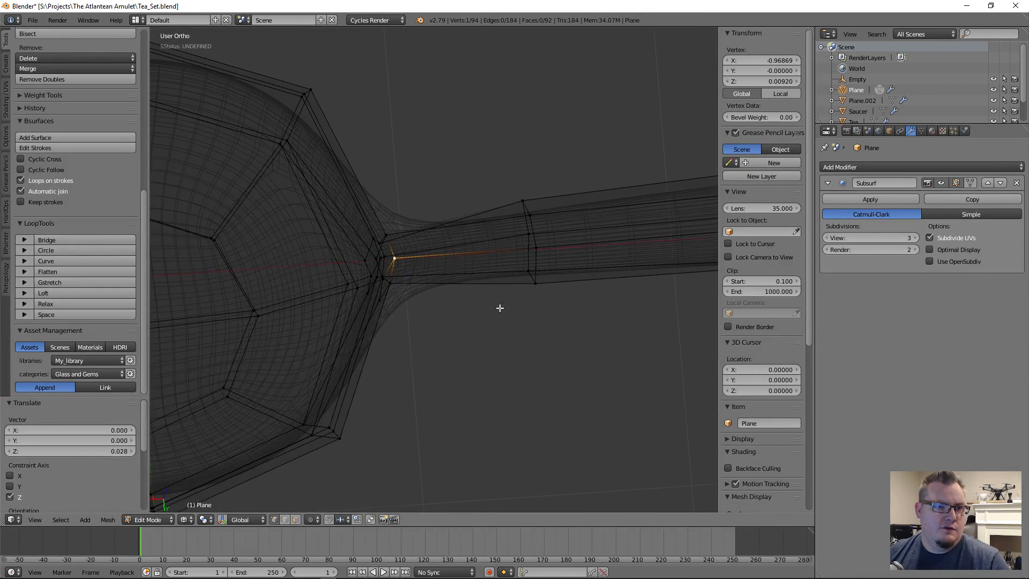
{"action": "left_click", "coordinate": [470, 227]}
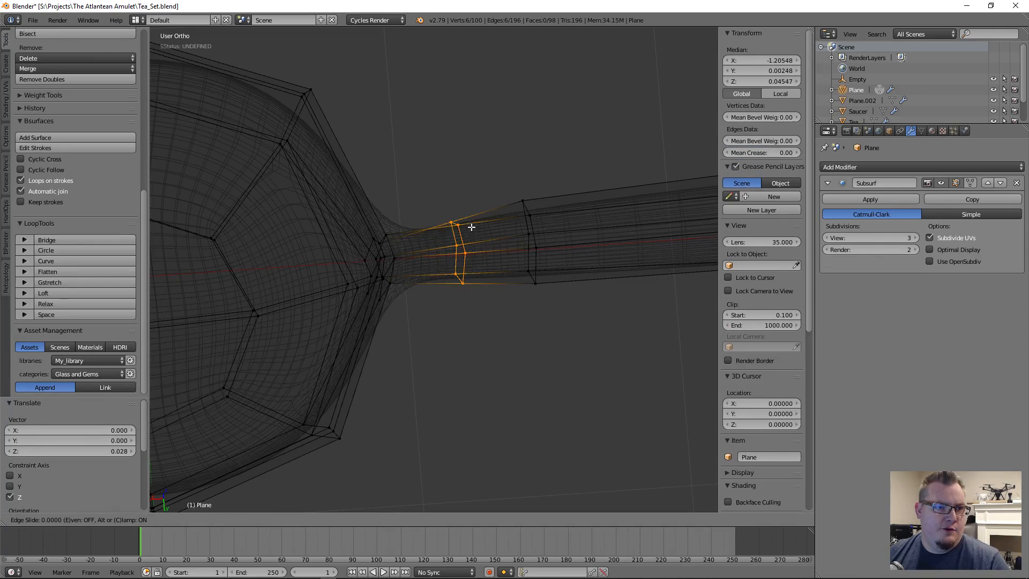
{"action": "left_click", "coordinate": [410, 236]}
{"action": "key", "text": "z"}
Examine the tightened handle-to-bowl transition for uneven vertices and shading on either side.
{"action": "mouse_move", "coordinate": [420, 282]}
{"action": "middle_mouse_down"}
{"action": "mouse_move", "coordinate": [408, 232]}
{"action": "mouse_move", "coordinate": [354, 199]}
{"action": "mouse_move", "coordinate": [278, 216]}
{"action": "mouse_move", "coordinate": [381, 282]}
{"action": "mouse_move", "coordinate": [362, 331]}
{"action": "middle_mouse_up"}
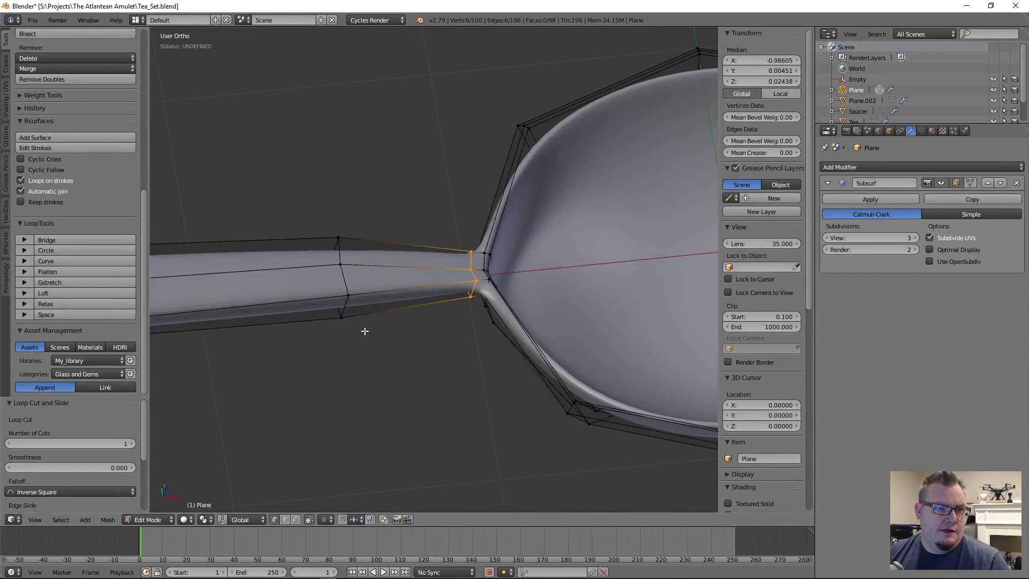
{"action": "scroll", "coordinate": [522, 314], "scroll_direction": "up", "scroll_amount": 3}
{"action": "scroll", "coordinate": [578, 364], "scroll_direction": "down", "scroll_amount": 4}
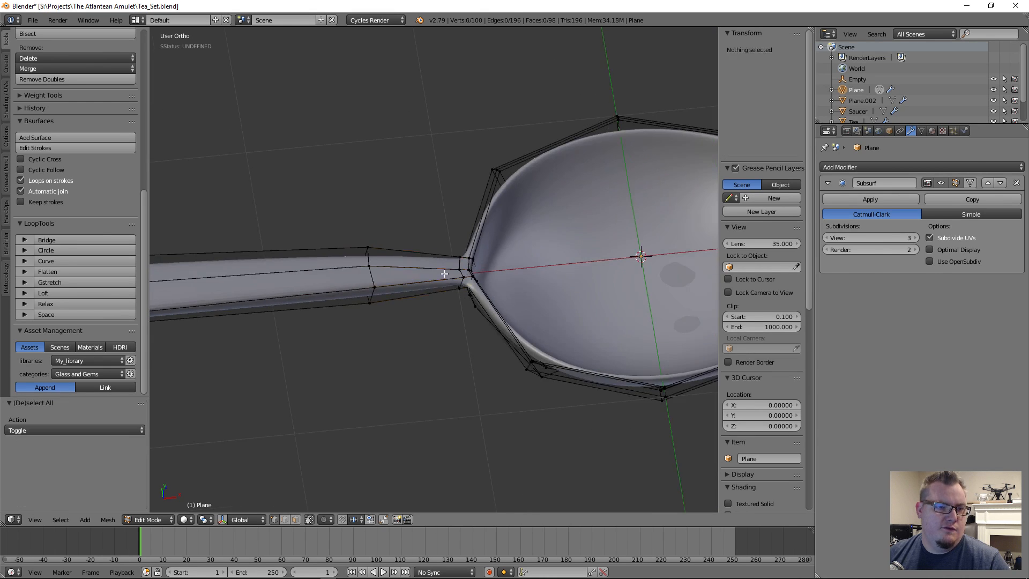
{"action": "scroll", "coordinate": [452, 308], "scroll_direction": "down", "scroll_amount": 1}
{"action": "key", "text": "Tab"}
{"action": "middle_click_drag", "start_coordinate": [451, 325], "coordinate": [452, 289]}
{"action": "scroll", "coordinate": [460, 329], "scroll_direction": "up", "scroll_amount": 3}
{"action": "key", "text": "Tab"}
{"action": "scroll", "coordinate": [423, 341], "scroll_direction": "up", "scroll_amount": 4}
{"action": "scroll", "coordinate": [423, 341], "scroll_direction": "up", "scroll_amount": 2}
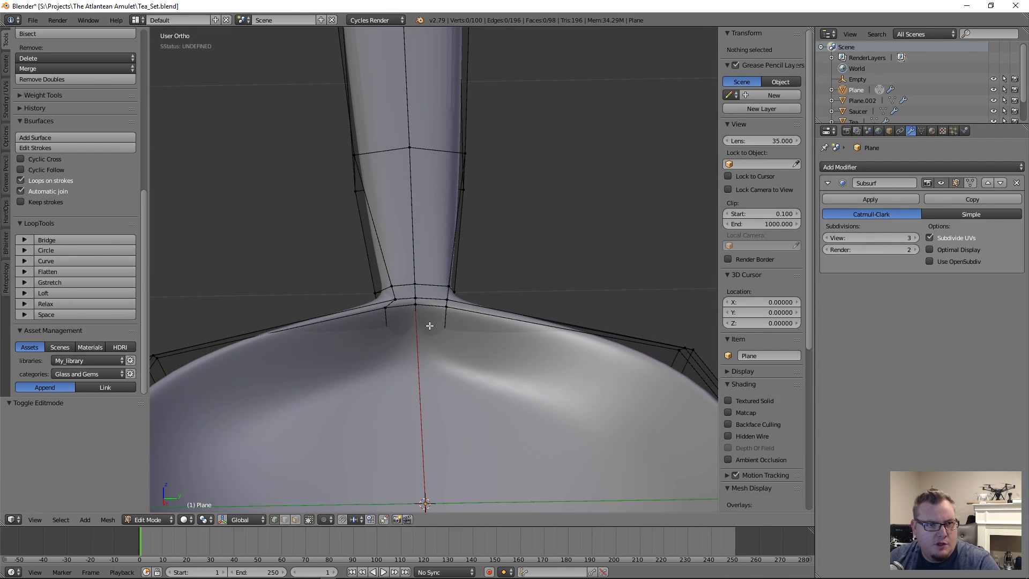
{"action": "scroll", "coordinate": [384, 338], "scroll_direction": "up", "scroll_amount": 4}
{"action": "right_click", "coordinate": [342, 340]}
{"action": "scroll", "coordinate": [343, 340], "scroll_direction": "down", "scroll_amount": 9}
{"action": "middle_click_drag", "start_coordinate": [330, 244], "coordinate": [364, 290]}
Delete all bowl and handle vertices on the positive Y side of the spoon's centre line, keeping the centre vertices.
{"action": "key", "text": "KP_7"}
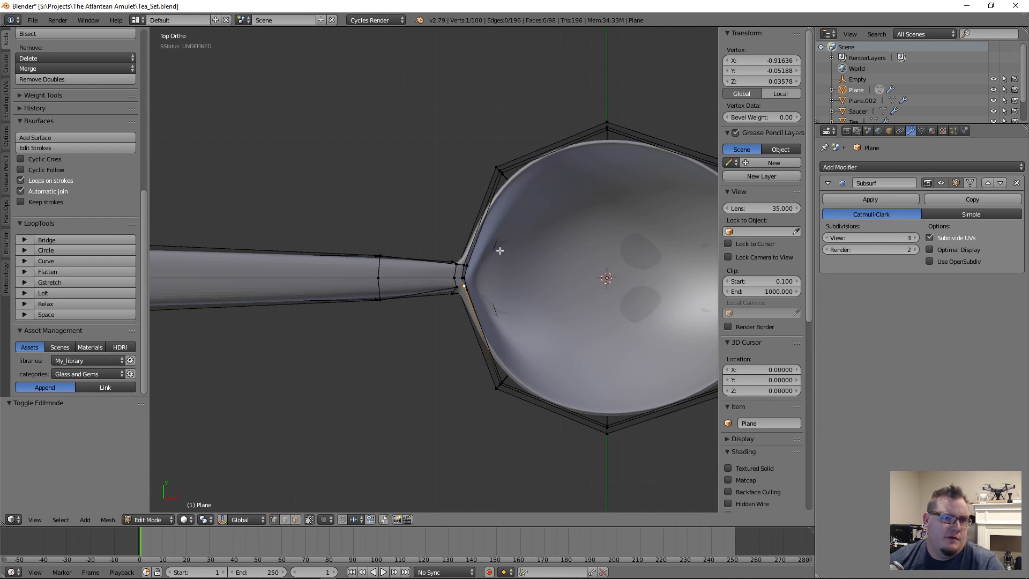
{"action": "scroll", "coordinate": [477, 320], "scroll_direction": "down", "scroll_amount": 3}
{"action": "key", "text": "z"}
{"action": "scroll", "coordinate": [435, 277], "scroll_direction": "down", "scroll_amount": 4}
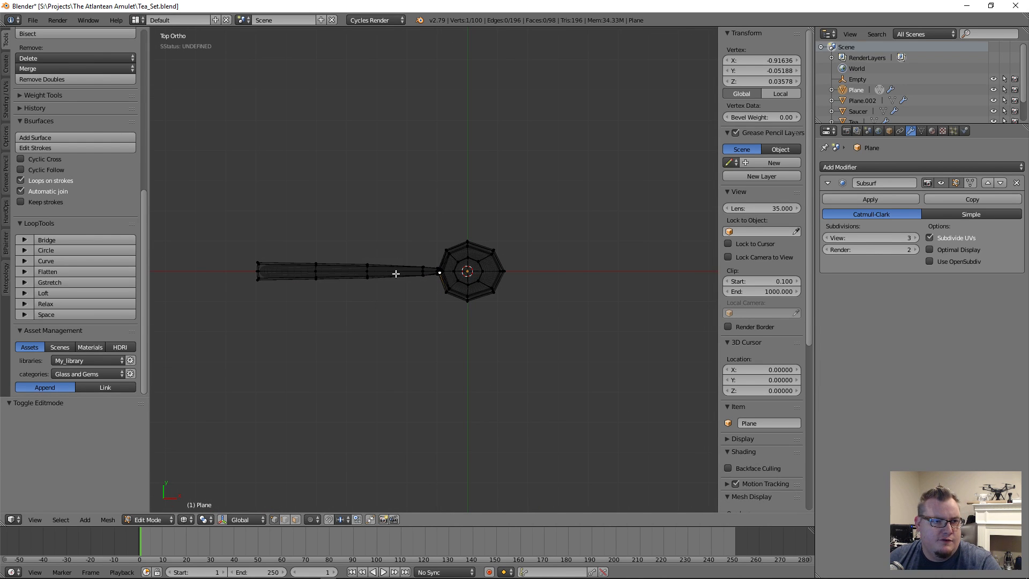
{"action": "left_click", "coordinate": [389, 272]}
{"action": "scroll", "coordinate": [370, 290], "scroll_direction": "up", "scroll_amount": 3}
{"action": "scroll", "coordinate": [321, 257], "scroll_direction": "down", "scroll_amount": 2}
{"action": "key", "text": "a"}
{"action": "key", "text": "b"}
{"action": "left_click_drag", "start_coordinate": [196, 209], "coordinate": [620, 257]}
{"action": "scroll", "coordinate": [322, 258], "scroll_direction": "up", "scroll_amount": 6}
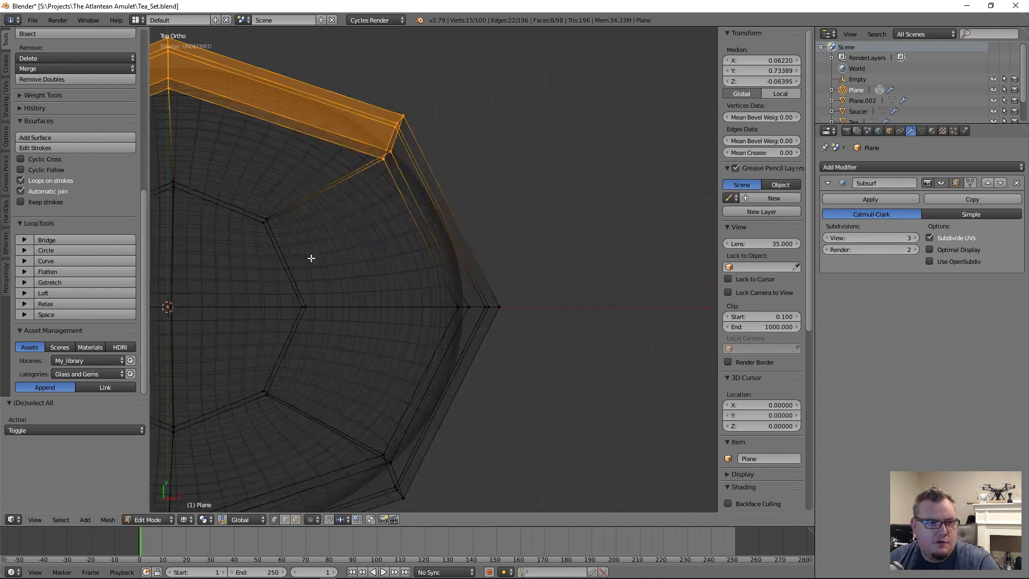
{"action": "middle_click_drag", "start_coordinate": [277, 256], "coordinate": [543, 263], "text": "shift"}
{"action": "key", "text": "b"}
{"action": "left_click_drag", "start_coordinate": [300, 177], "coordinate": [674, 278]}
{"action": "scroll", "coordinate": [375, 235], "scroll_direction": "down", "scroll_amount": 3}
{"action": "middle_click_drag", "start_coordinate": [338, 230], "coordinate": [560, 218], "text": "shift"}
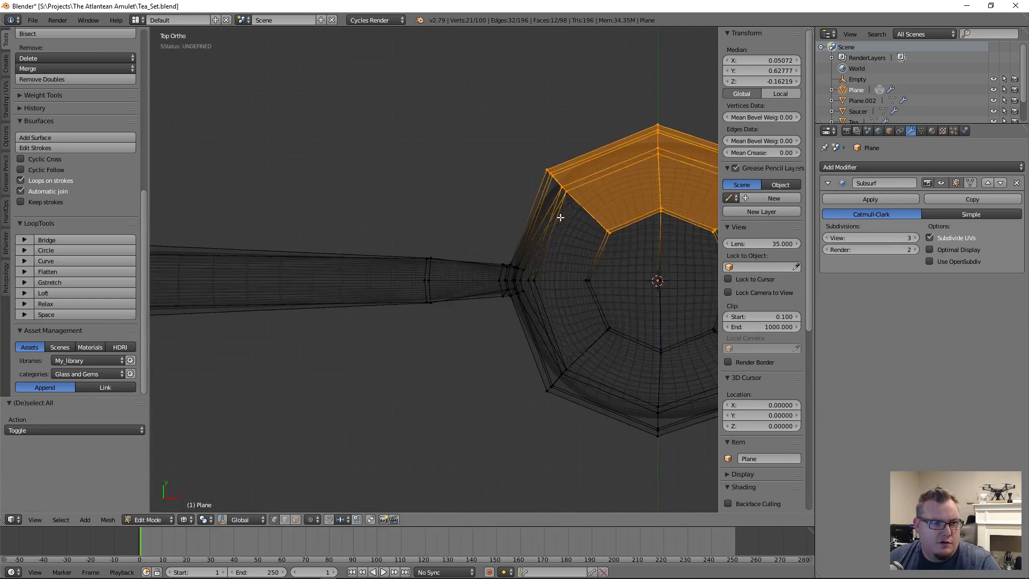
{"action": "scroll", "coordinate": [540, 268], "scroll_direction": "up", "scroll_amount": 5}
{"action": "left_click_drag", "start_coordinate": [655, 263], "coordinate": [654, 264]}
{"action": "scroll", "coordinate": [654, 263], "scroll_direction": "down", "scroll_amount": 5}
{"action": "key", "text": "b"}
{"action": "left_click_drag", "start_coordinate": [367, 214], "coordinate": [476, 267]}
{"action": "scroll", "coordinate": [332, 232], "scroll_direction": "down", "scroll_amount": 4}
{"action": "middle_click_drag", "start_coordinate": [332, 232], "coordinate": [648, 230], "text": "shift"}
{"action": "scroll", "coordinate": [355, 259], "scroll_direction": "up", "scroll_amount": 4}
{"action": "key", "text": "b"}
{"action": "left_click_drag", "start_coordinate": [253, 213], "coordinate": [615, 260]}
{"action": "middle_click_drag", "start_coordinate": [611, 246], "coordinate": [253, 246], "text": "shift"}
{"action": "key", "text": "b"}
{"action": "left_click_drag", "start_coordinate": [367, 232], "coordinate": [493, 261]}
{"action": "key", "text": "x"}
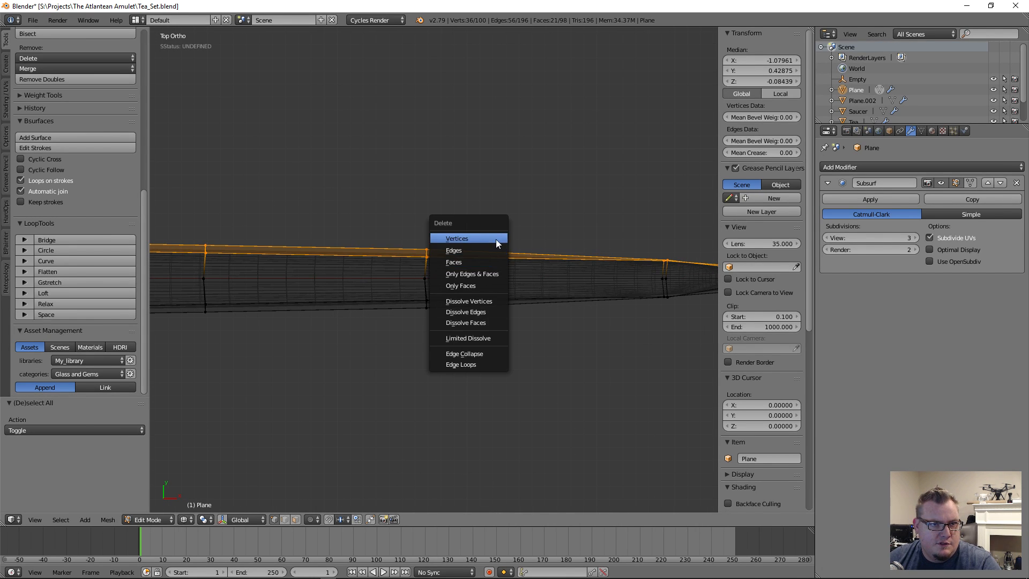
{"action": "left_click", "coordinate": [496, 239]}
{"action": "scroll", "coordinate": [503, 257], "scroll_direction": "down", "scroll_amount": 3}
{"action": "scroll", "coordinate": [512, 278], "scroll_direction": "up", "scroll_amount": 2}
Add a Mirror modifier to the half spoon, mirroring across Y with X disabled.
{"action": "key", "text": "Tab"}
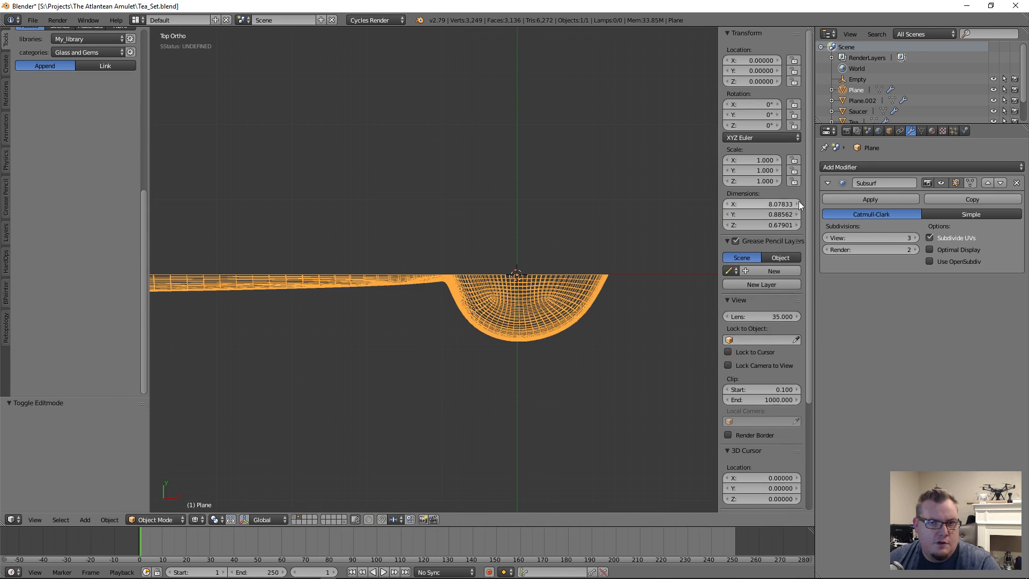
{"action": "left_click", "coordinate": [864, 167]}
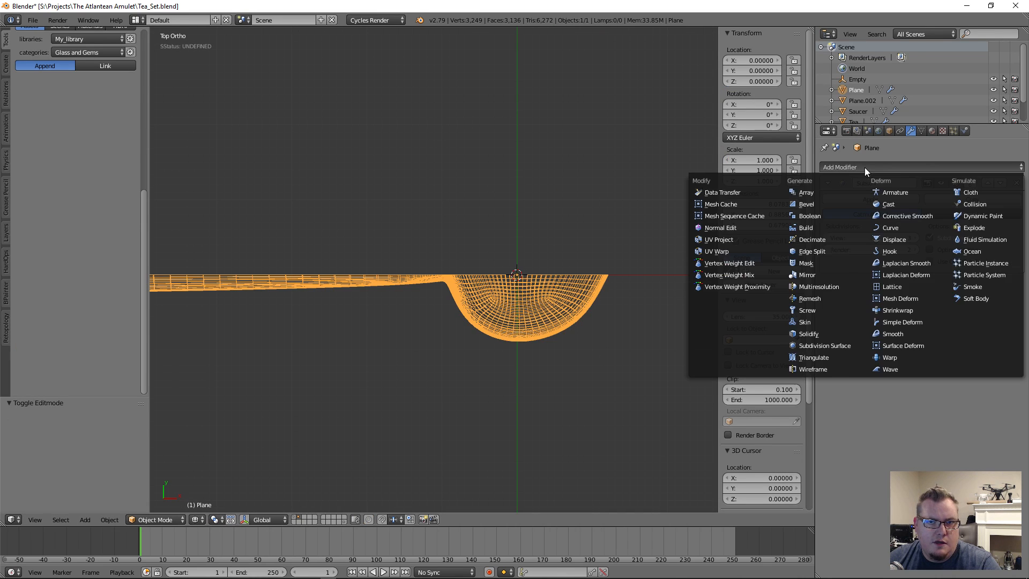
{"action": "left_click", "coordinate": [816, 275]}
{"action": "left_click", "coordinate": [827, 326]}
{"action": "left_click", "coordinate": [827, 339]}
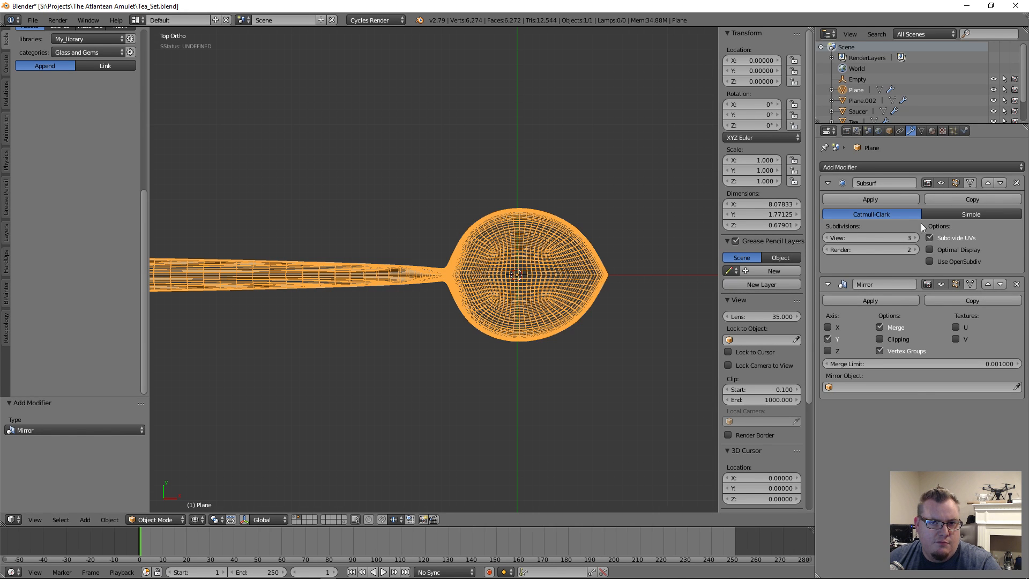
Place the Mirror modifier above Subsurf in the stack and enable its Clipping option.
{"action": "key", "text": "z"}
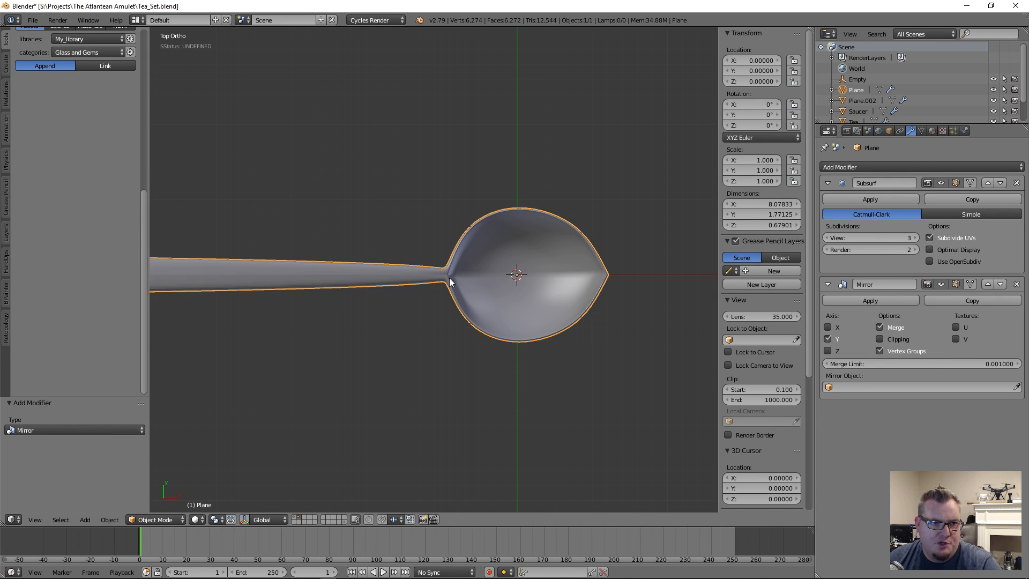
{"action": "key", "text": "z"}
{"action": "left_click", "coordinate": [987, 284]}
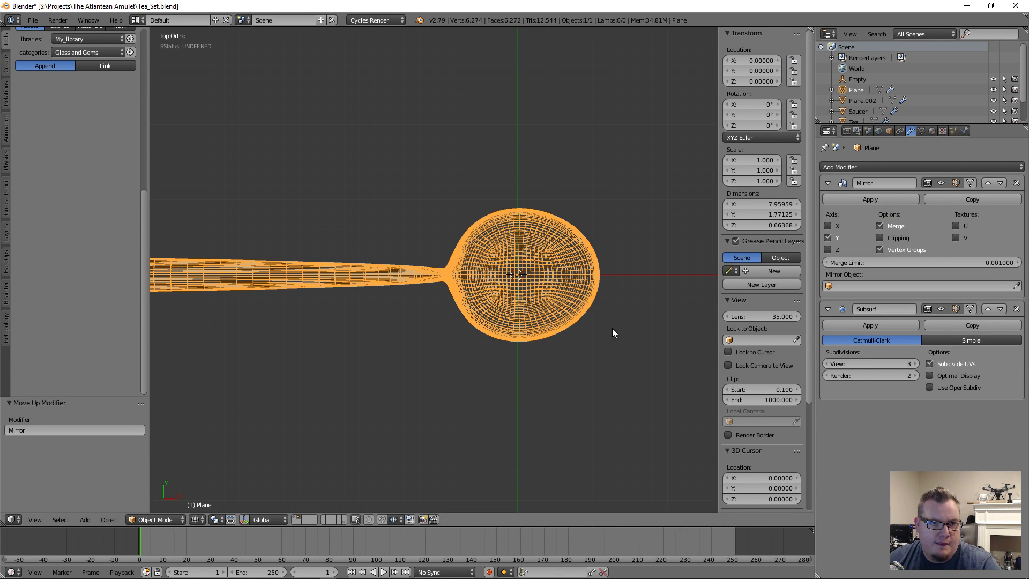
{"action": "left_click", "coordinate": [879, 238]}
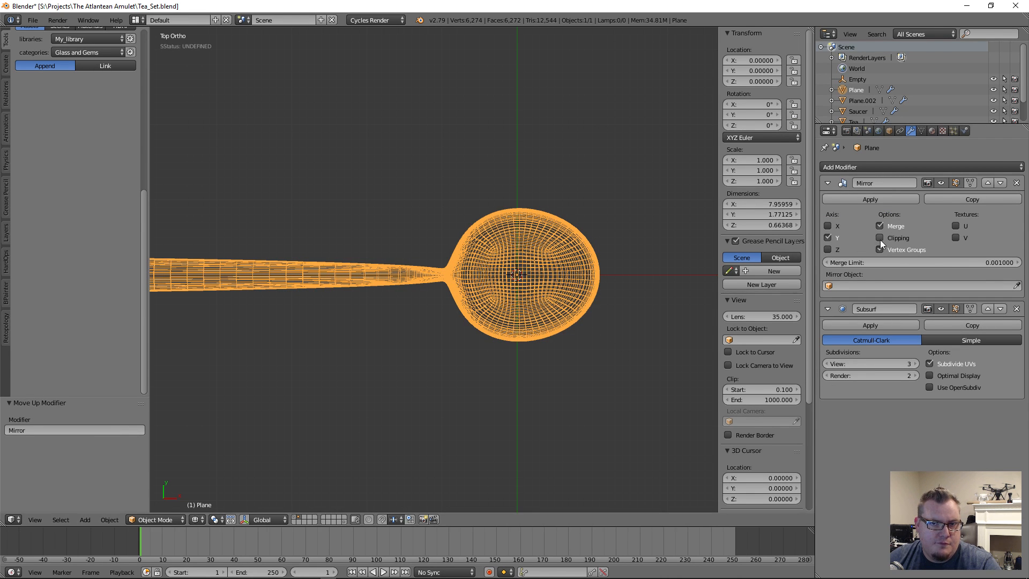
Save the file over the existing Tea_Set.blend and return to solid shading.
{"action": "key", "text": "ctrl+s"}
{"action": "left_click", "coordinate": [321, 306]}
{"action": "key", "text": "z"}
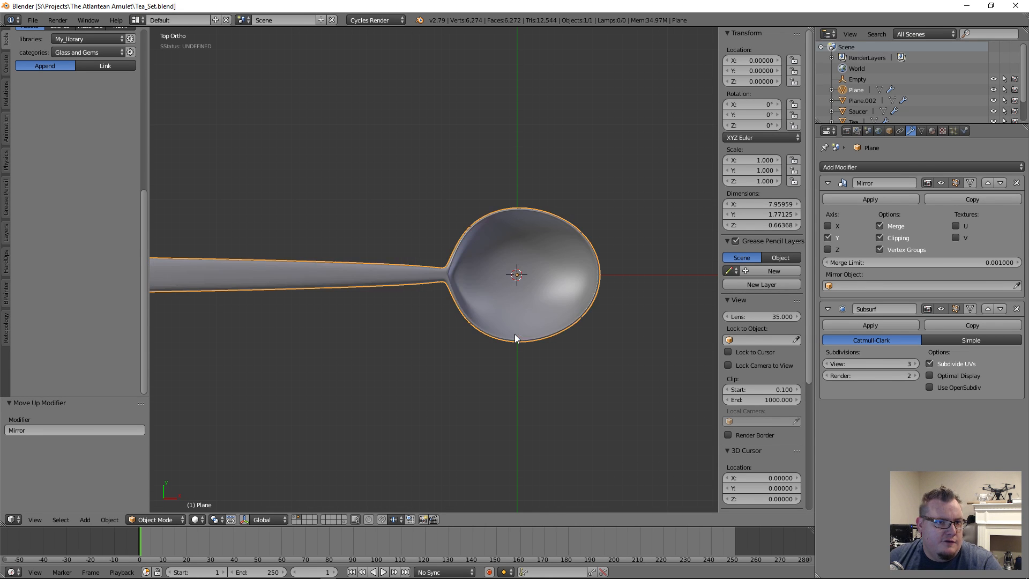
Select the two vertices beside the centre line where the handle meets the bowl rim and nudge them along Y.
{"action": "middle_click_drag", "start_coordinate": [475, 323], "coordinate": [419, 254]}
{"action": "key", "text": "Tab"}
{"action": "scroll", "coordinate": [520, 335], "scroll_direction": "up", "scroll_amount": 5}
{"action": "scroll", "coordinate": [517, 332], "scroll_direction": "up", "scroll_amount": 3}
{"action": "middle_click_drag", "start_coordinate": [514, 329], "coordinate": [378, 359]}
{"action": "right_click", "coordinate": [370, 341]}
{"action": "right_click", "coordinate": [363, 322], "text": "shift"}
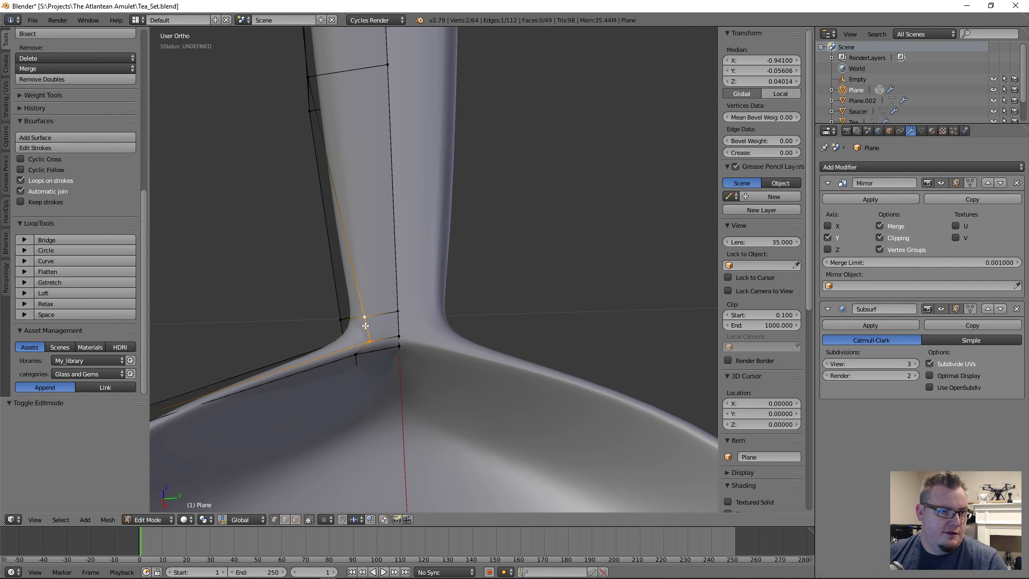
{"action": "middle_click_drag", "start_coordinate": [440, 352], "coordinate": [425, 382]}
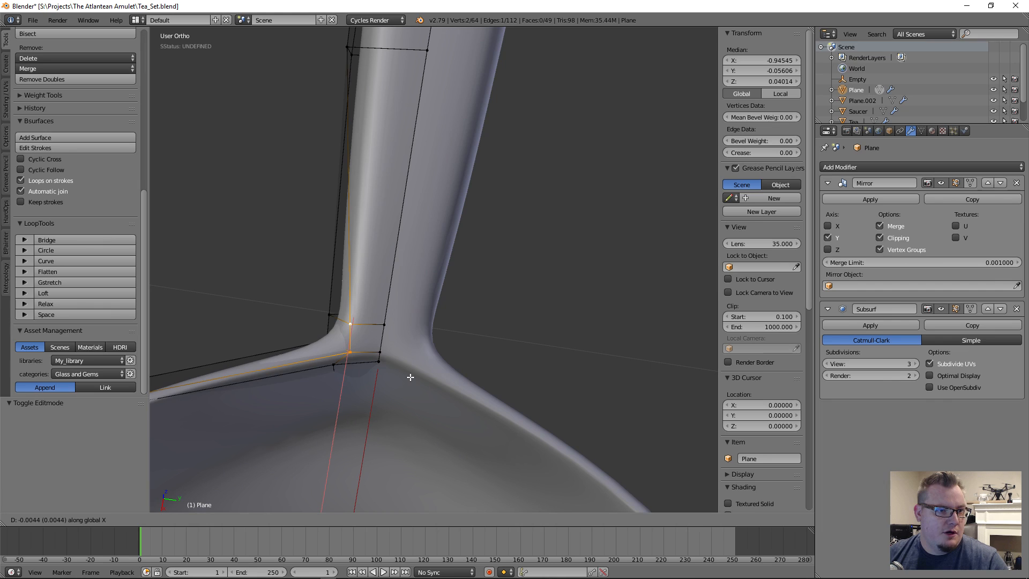
{"action": "key", "text": "y"}
{"action": "left_click", "coordinate": [409, 375]}
Examine the vertices around the handle-to-bowl joint in wireframe and solid shading from several angles.
{"action": "key", "text": "a"}
{"action": "mouse_move", "coordinate": [390, 387]}
{"action": "middle_mouse_down"}
{"action": "mouse_move", "coordinate": [392, 319]}
{"action": "mouse_move", "coordinate": [361, 345]}
{"action": "mouse_move", "coordinate": [324, 339]}
{"action": "mouse_move", "coordinate": [301, 296]}
{"action": "mouse_move", "coordinate": [268, 295]}
{"action": "mouse_move", "coordinate": [300, 361]}
{"action": "mouse_move", "coordinate": [351, 309]}
{"action": "mouse_move", "coordinate": [405, 304]}
{"action": "middle_mouse_up"}
{"action": "key", "text": "z"}
{"action": "key", "text": "z"}
{"action": "key", "text": "z"}
{"action": "middle_click_drag", "start_coordinate": [347, 378], "coordinate": [547, 306]}
{"action": "key", "text": "ctrl+Tab"}
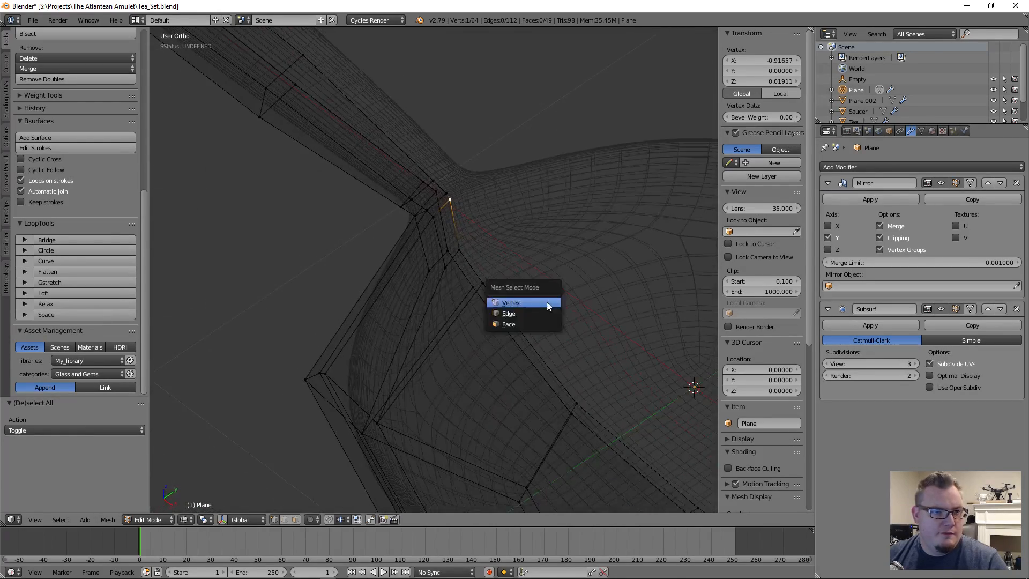
{"action": "left_click", "coordinate": [527, 323]}
{"action": "right_click", "coordinate": [468, 294]}
{"action": "middle_click_drag", "start_coordinate": [500, 351], "coordinate": [411, 381]}
{"action": "left_click", "coordinate": [462, 304]}
{"action": "mouse_move", "coordinate": [462, 305]}
{"action": "middle_mouse_down"}
{"action": "mouse_move", "coordinate": [480, 329]}
{"action": "mouse_move", "coordinate": [498, 285]}
{"action": "mouse_move", "coordinate": [493, 318]}
{"action": "mouse_move", "coordinate": [457, 293]}
{"action": "middle_mouse_up"}
{"action": "key", "text": "z"}
{"action": "key", "text": "z"}
Reposition the centre-line vertex and its neighbour on the bowl wall just below the handle joint.
{"action": "right_click", "coordinate": [506, 301]}
{"action": "middle_click_drag", "start_coordinate": [530, 312], "coordinate": [518, 343]}
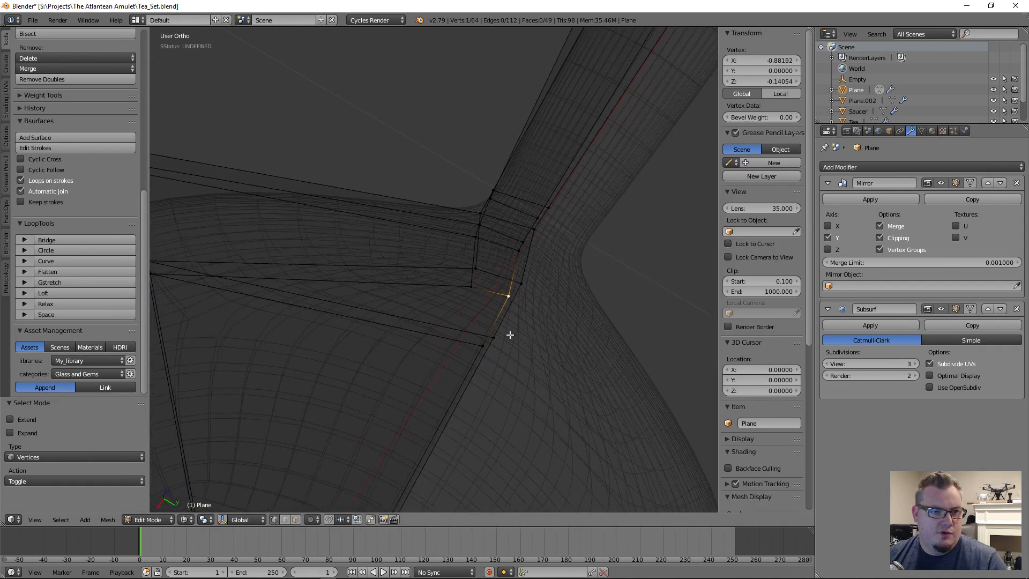
{"action": "left_click", "coordinate": [510, 339]}
{"action": "right_click", "coordinate": [471, 294], "text": "shift"}
{"action": "key", "text": "g"}
{"action": "left_click", "coordinate": [468, 317]}
Edge-slide the centre vertex and its neighbour on the bowl's inner rim at the joint by a factor of about -0.067.
{"action": "key", "text": "z"}
{"action": "mouse_move", "coordinate": [505, 306]}
{"action": "middle_mouse_down"}
{"action": "mouse_move", "coordinate": [515, 276]}
{"action": "mouse_move", "coordinate": [507, 221]}
{"action": "middle_mouse_up"}
{"action": "key", "text": "z"}
{"action": "right_click", "coordinate": [515, 210]}
{"action": "right_click", "coordinate": [475, 210], "text": "shift"}
{"action": "left_click", "coordinate": [483, 222]}
{"action": "key", "text": "z"}
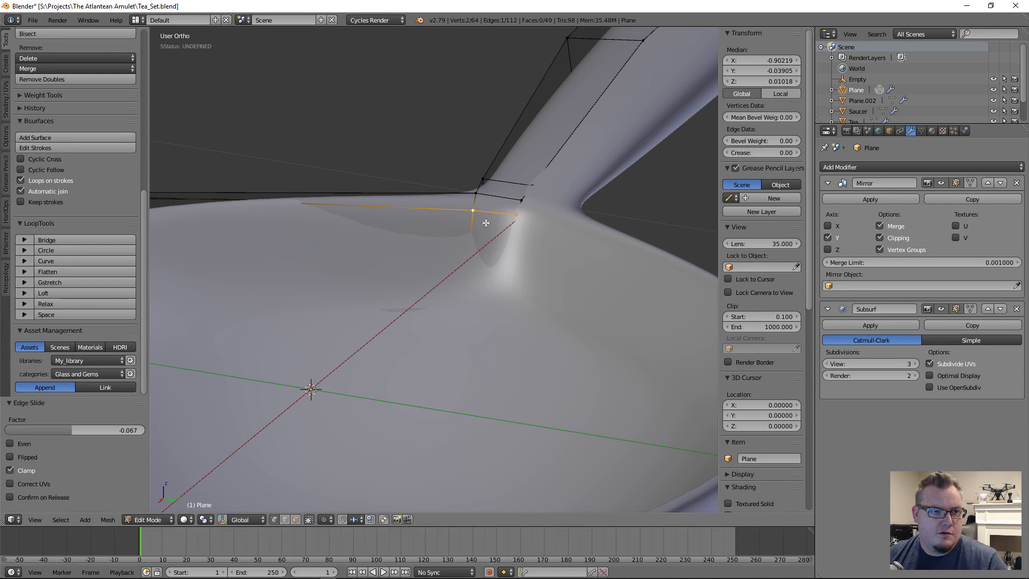
Move the two centre-line rim vertices at the handle joint about 0.012 along X.
{"action": "key", "text": "Tab"}
{"action": "middle_click_drag", "start_coordinate": [493, 265], "coordinate": [447, 312]}
{"action": "key", "text": "Tab"}
{"action": "right_click", "coordinate": [476, 279]}
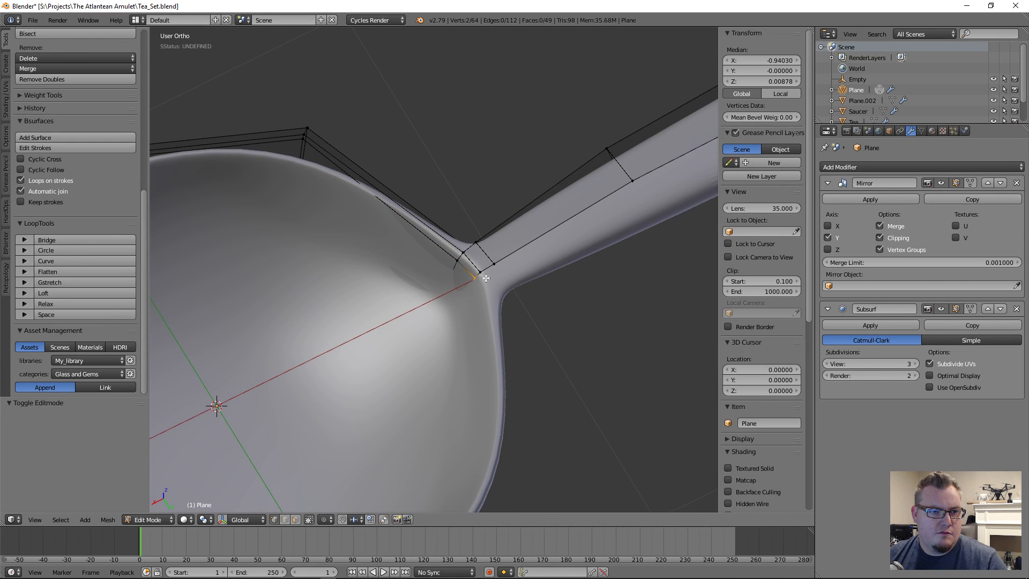
{"action": "scroll", "coordinate": [480, 273], "scroll_direction": "up", "scroll_amount": 3}
{"action": "right_click", "coordinate": [475, 277], "text": "shift"}
{"action": "scroll", "coordinate": [494, 305], "scroll_direction": "down", "scroll_amount": 1}
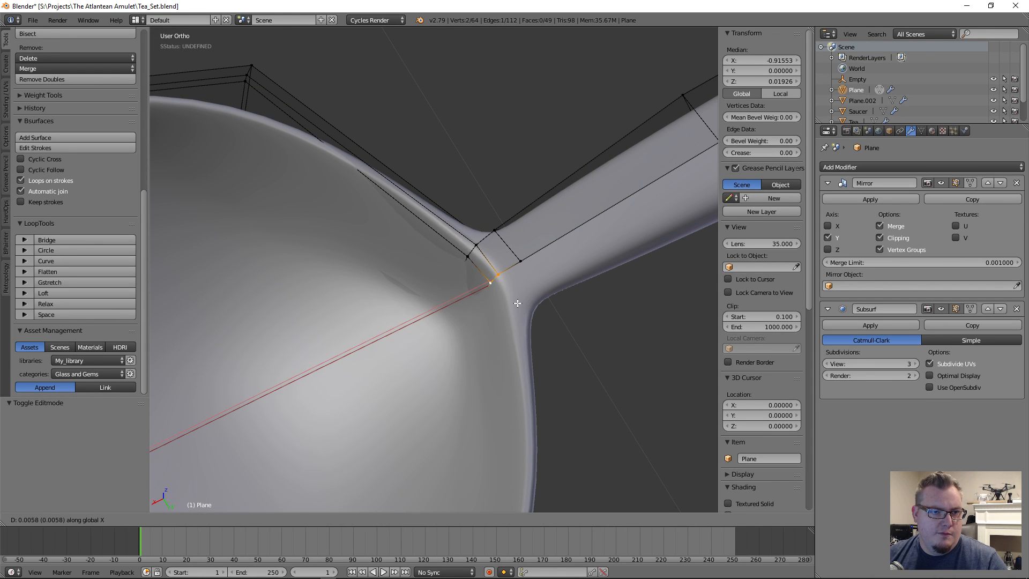
{"action": "left_click", "coordinate": [517, 308]}
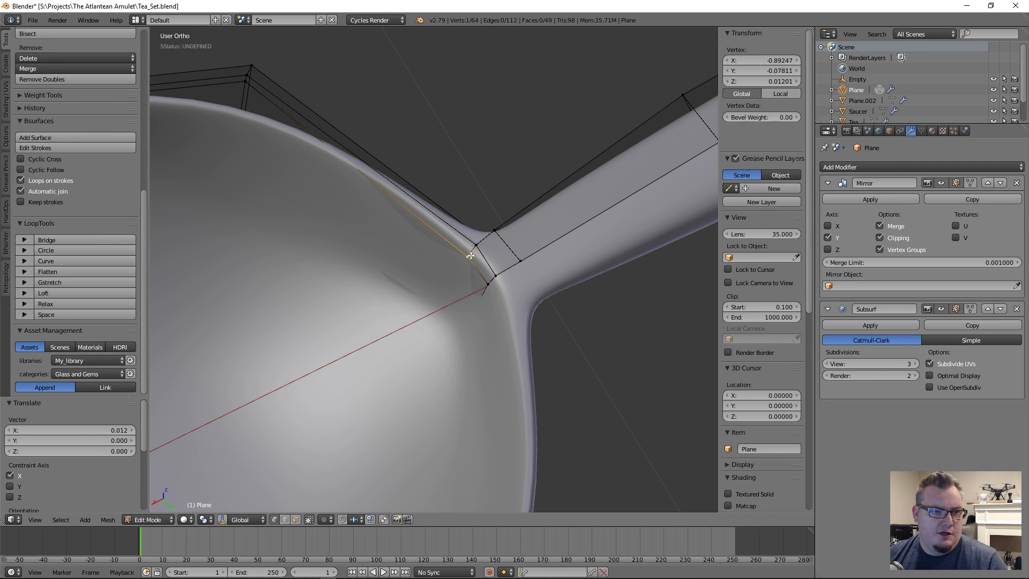
Select the four rim vertices at the handle joint and move them about 0.014 along X.
{"action": "key", "text": "z"}
{"action": "right_click", "coordinate": [485, 283], "text": "shift"}
{"action": "right_click", "coordinate": [473, 244], "text": "shift"}
{"action": "key", "text": "z"}
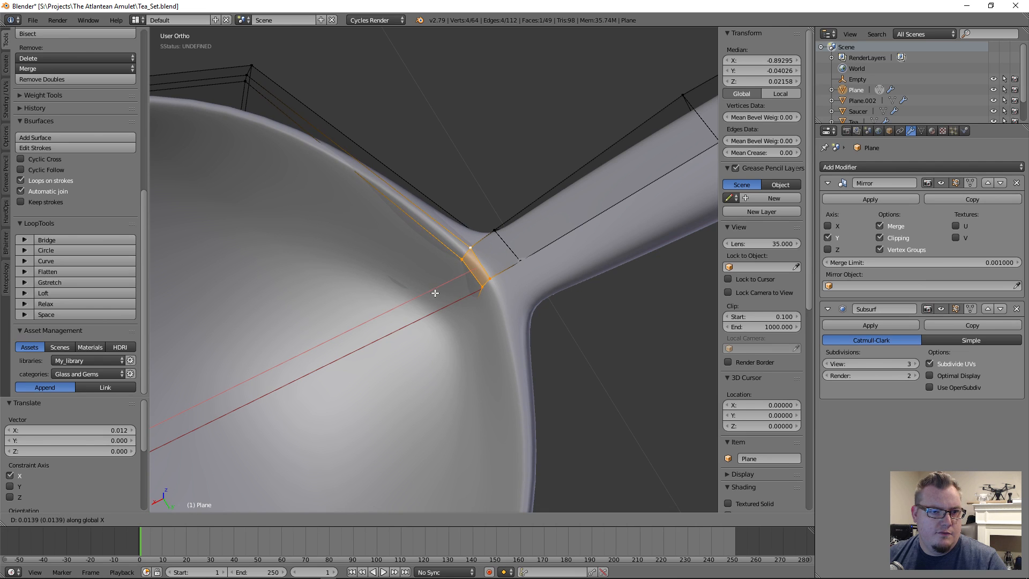
{"action": "scroll", "coordinate": [491, 297], "scroll_direction": "down", "scroll_amount": 4}
{"action": "key", "text": "a"}
Raise the top centre vertex of the handle neck about 0.014 along Z.
{"action": "middle_click_drag", "start_coordinate": [496, 333], "coordinate": [475, 266]}
{"action": "scroll", "coordinate": [475, 266], "scroll_direction": "up", "scroll_amount": 3}
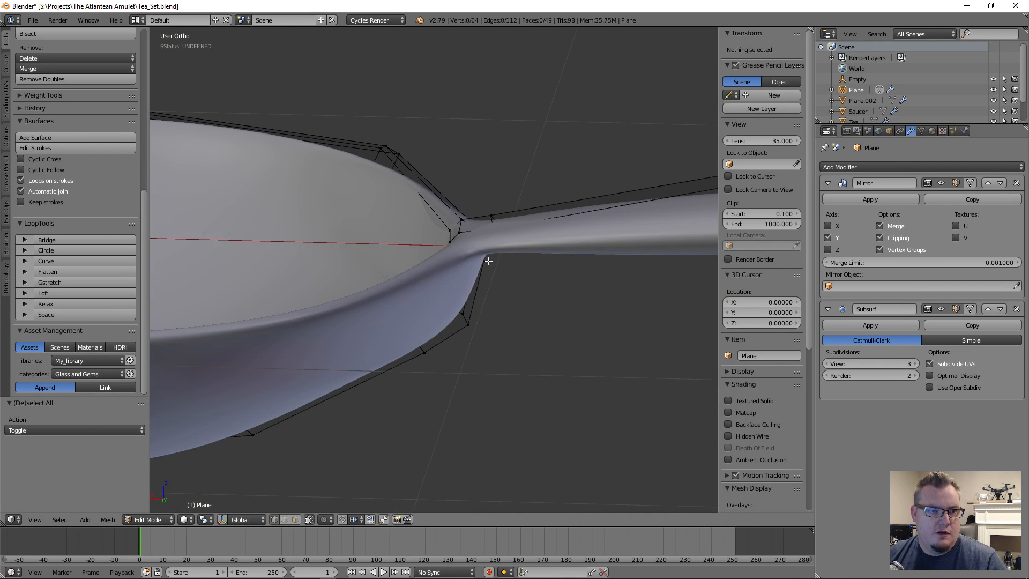
{"action": "right_click", "coordinate": [495, 231]}
{"action": "key", "text": "g"}
{"action": "key", "text": "z"}
{"action": "left_click", "coordinate": [510, 275]}
{"action": "scroll", "coordinate": [509, 258], "scroll_direction": "down", "scroll_amount": 5}
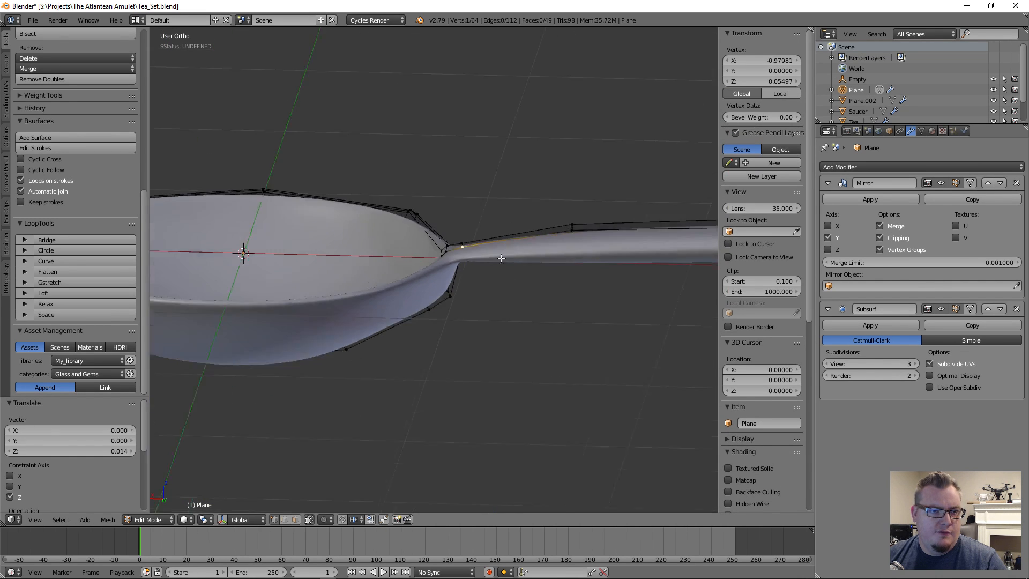
{"action": "middle_click_drag", "start_coordinate": [600, 239], "coordinate": [341, 234]}
{"action": "scroll", "coordinate": [341, 234], "scroll_direction": "down", "scroll_amount": 4}
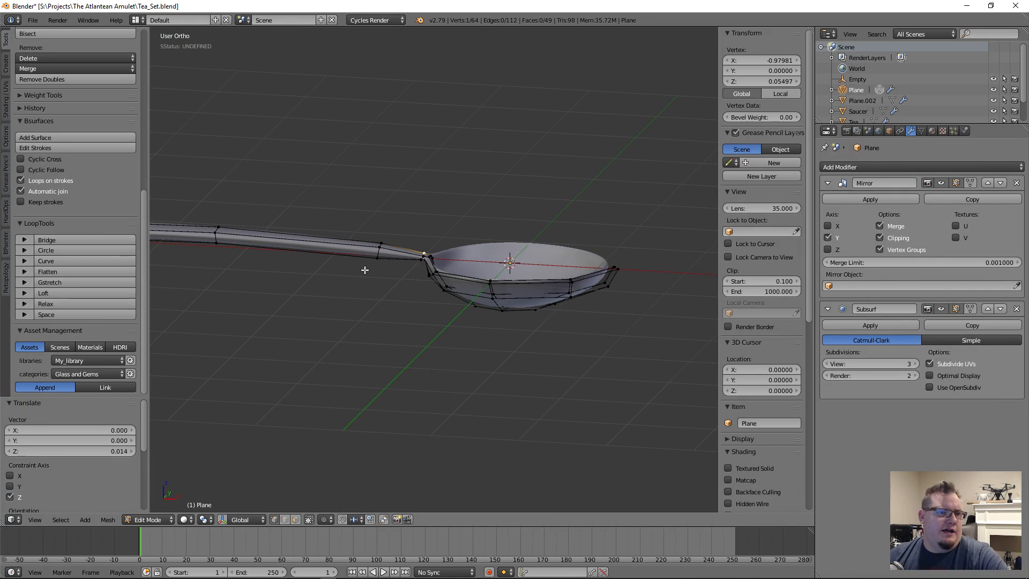
{"action": "scroll", "coordinate": [354, 307], "scroll_direction": "up", "scroll_amount": 2}
{"action": "scroll", "coordinate": [402, 268], "scroll_direction": "up", "scroll_amount": 2}
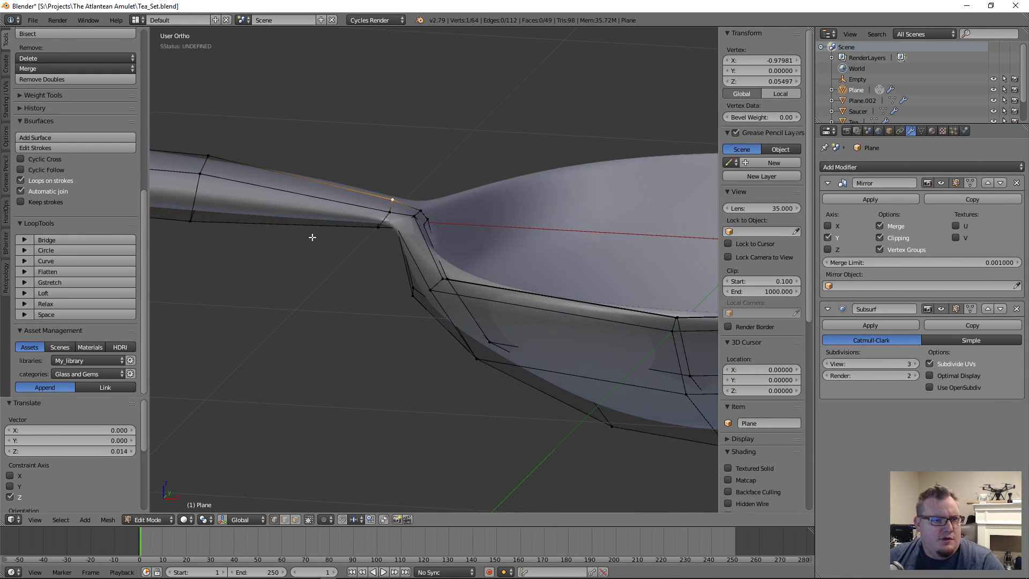
{"action": "middle_click_drag", "start_coordinate": [315, 237], "coordinate": [528, 324], "text": "shift"}
{"action": "key", "text": "a"}
{"action": "key", "text": "ctrl+r"}
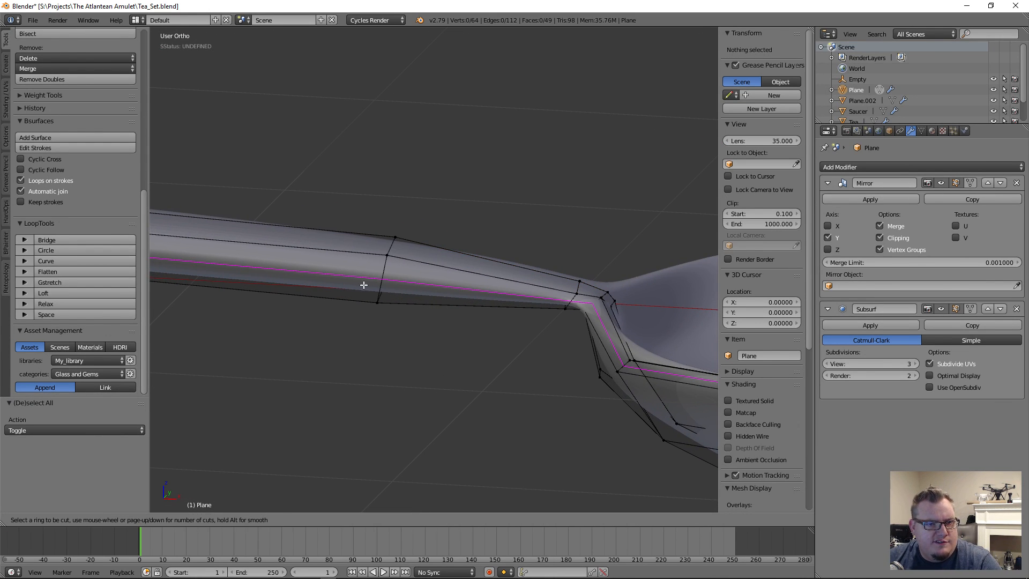
{"action": "key", "text": "Escape"}
Move the lower side vertex at the handle's end about -0.044 along Y and 0.014 along Z.
{"action": "scroll", "coordinate": [419, 300], "scroll_direction": "down", "scroll_amount": 5}
{"action": "middle_click_drag", "start_coordinate": [420, 302], "coordinate": [524, 266]}
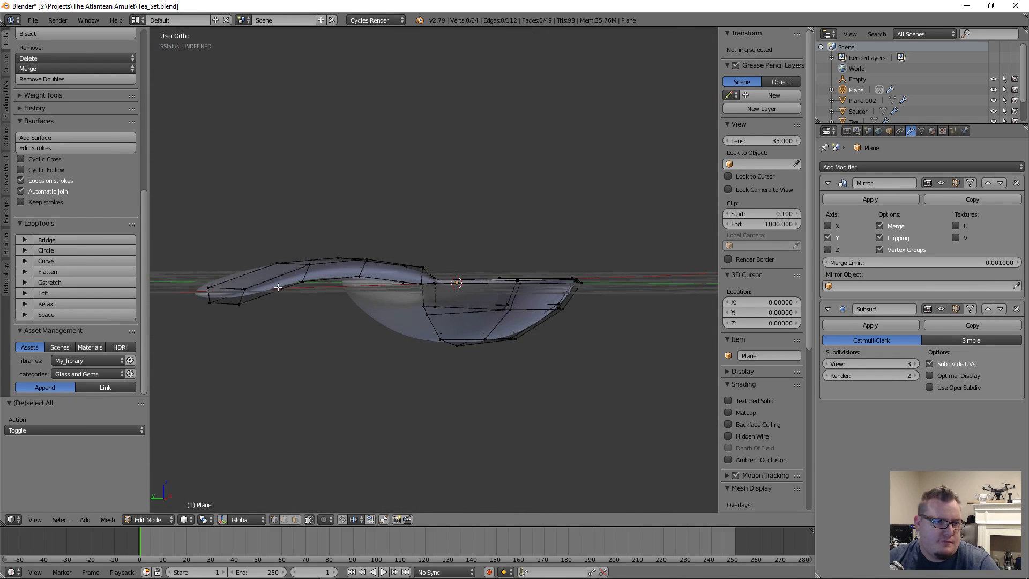
{"action": "scroll", "coordinate": [321, 286], "scroll_direction": "up", "scroll_amount": 1}
{"action": "middle_click_drag", "start_coordinate": [306, 303], "coordinate": [378, 238]}
{"action": "scroll", "coordinate": [382, 239], "scroll_direction": "up", "scroll_amount": 3}
{"action": "right_click", "coordinate": [388, 205]}
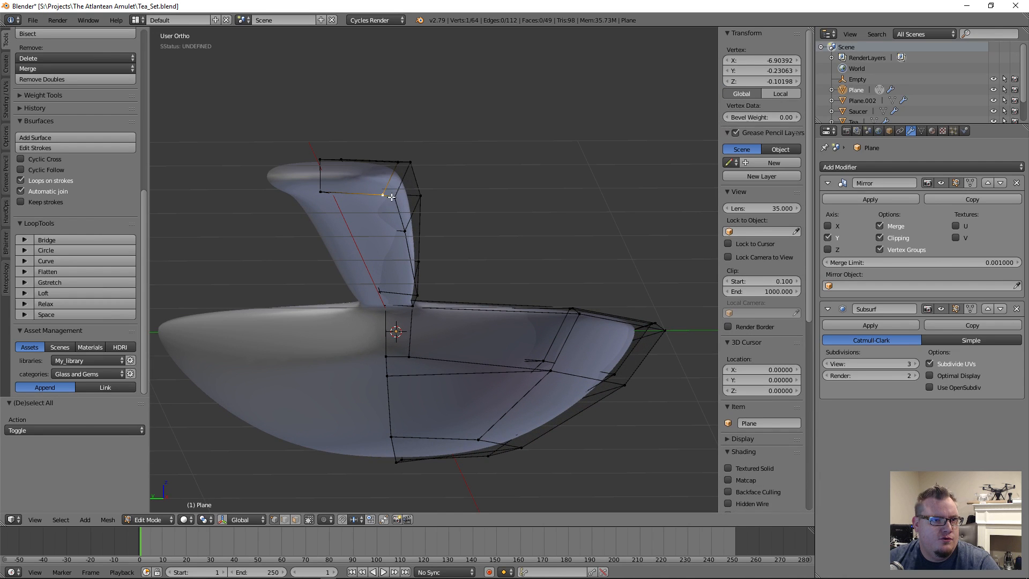
{"action": "left_click", "coordinate": [446, 234]}
Inspect the lower side edge along the length of the handle.
{"action": "middle_click_drag", "start_coordinate": [447, 235], "coordinate": [395, 234]}
{"action": "scroll", "coordinate": [338, 326], "scroll_direction": "down", "scroll_amount": 3}
{"action": "middle_click_drag", "start_coordinate": [337, 326], "coordinate": [294, 311]}
{"action": "key", "text": "KP_Decimal"}
{"action": "middle_click_drag", "start_coordinate": [632, 389], "coordinate": [602, 315]}
{"action": "middle_click_drag", "start_coordinate": [602, 315], "coordinate": [226, 344], "text": "shift"}
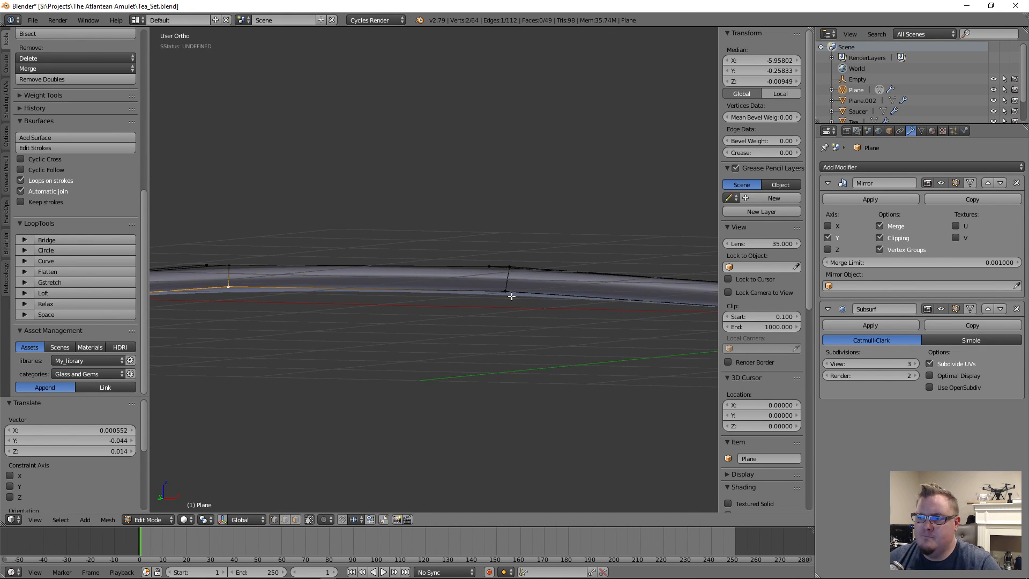
{"action": "scroll", "coordinate": [529, 330], "scroll_direction": "down", "scroll_amount": 4}
{"action": "key", "text": "a"}
From the top view, select the side vertices around the handle-to-bowl joint and slide them along their edges by about 0.11.
{"action": "middle_click_drag", "start_coordinate": [470, 312], "coordinate": [563, 336]}
{"action": "scroll", "coordinate": [539, 232], "scroll_direction": "up", "scroll_amount": 2}
{"action": "middle_click_drag", "start_coordinate": [541, 188], "coordinate": [505, 422], "text": "shift"}
{"action": "scroll", "coordinate": [440, 394], "scroll_direction": "up", "scroll_amount": 6}
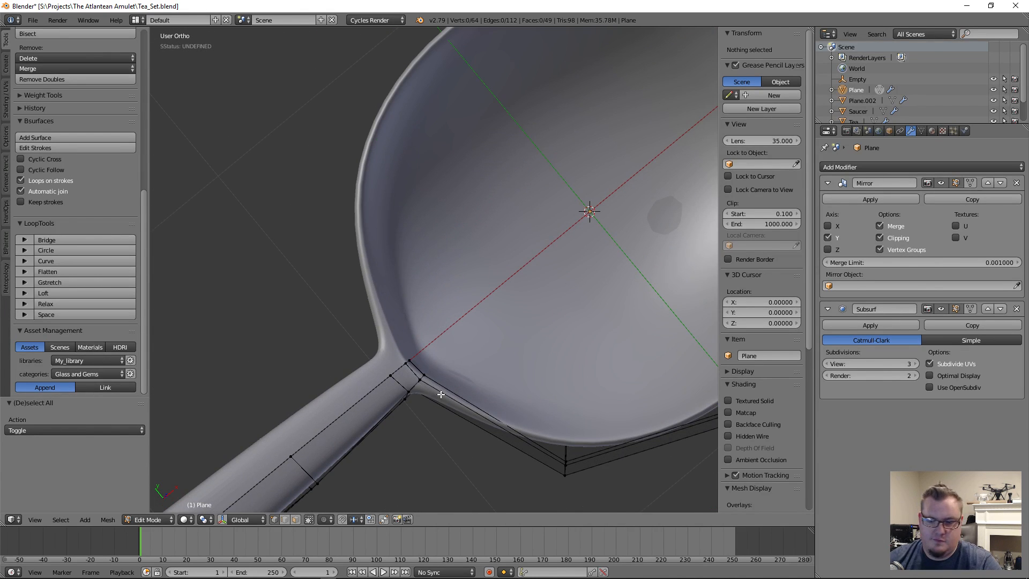
{"action": "key", "text": "KP_7"}
{"action": "key", "text": "z"}
{"action": "left_click_drag", "start_coordinate": [309, 333], "coordinate": [430, 426]}
{"action": "scroll", "coordinate": [413, 370], "scroll_direction": "down", "scroll_amount": 3}
{"action": "key", "text": "g"}
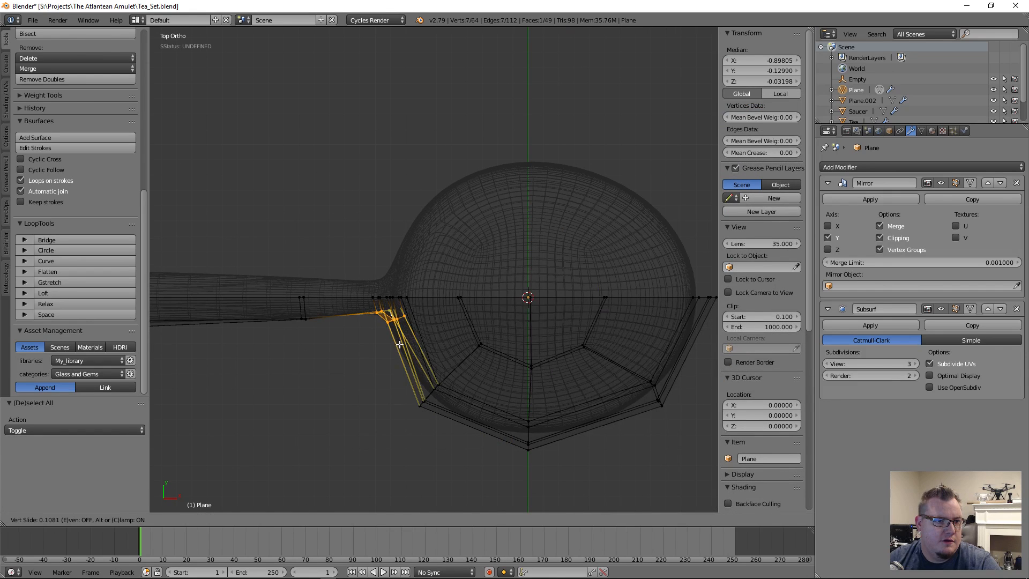
{"action": "left_click", "coordinate": [397, 345]}
Widen the handle neck by moving its two side vertices next to the bowl about -0.038 along Y.
{"action": "key", "text": "z"}
{"action": "scroll", "coordinate": [332, 365], "scroll_direction": "up", "scroll_amount": 3}
{"action": "key", "text": "z"}
{"action": "scroll", "coordinate": [264, 384], "scroll_direction": "up", "scroll_amount": 2}
{"action": "key", "text": "a"}
{"action": "left_click_drag", "start_coordinate": [269, 362], "coordinate": [306, 391]}
{"action": "key", "text": "g"}
{"action": "key", "text": "y"}
{"action": "left_click", "coordinate": [310, 403]}
{"action": "key", "text": "z"}
{"action": "scroll", "coordinate": [425, 339], "scroll_direction": "down", "scroll_amount": 5}
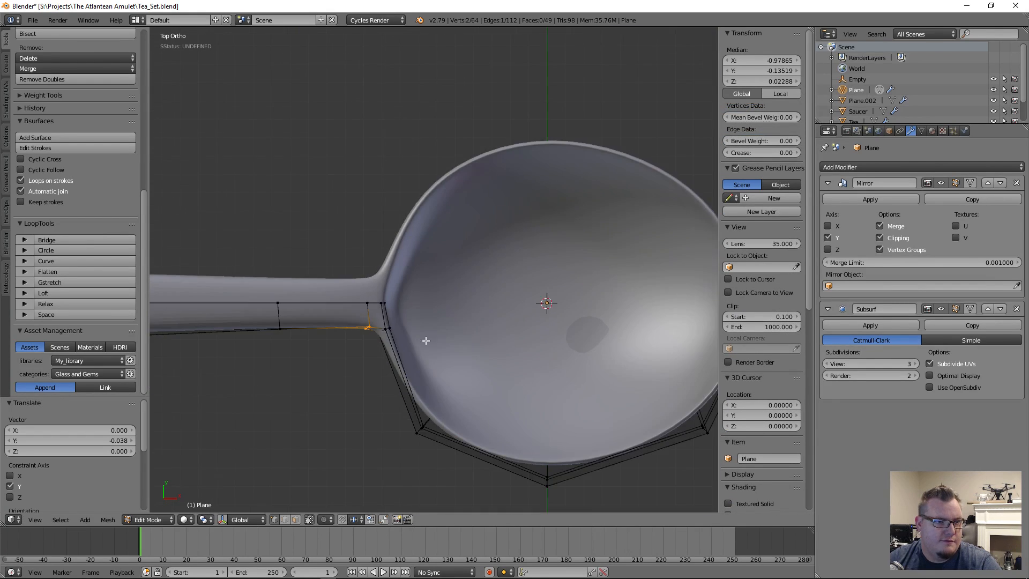
{"action": "key", "text": "a"}
{"action": "scroll", "coordinate": [398, 309], "scroll_direction": "down", "scroll_amount": 3}
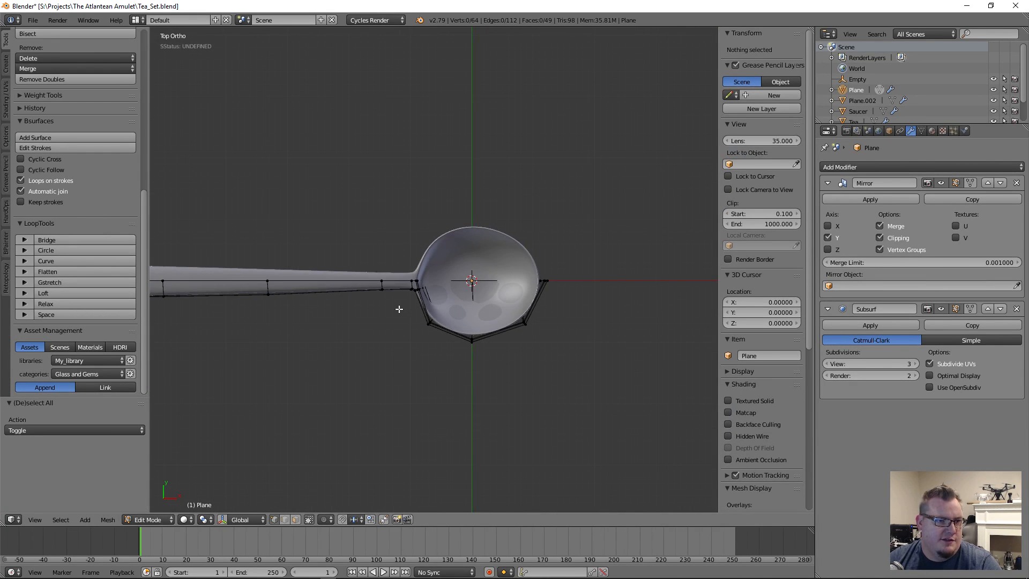
In front view, select the handle edge loop nearest the neck and raise it about 0.08 along Z.
{"action": "key", "text": "Tab"}
{"action": "middle_click_drag", "start_coordinate": [466, 324], "coordinate": [530, 207]}
{"action": "key", "text": "Tab"}
{"action": "scroll", "coordinate": [444, 374], "scroll_direction": "up", "scroll_amount": 6}
{"action": "middle_click_drag", "start_coordinate": [446, 400], "coordinate": [417, 403]}
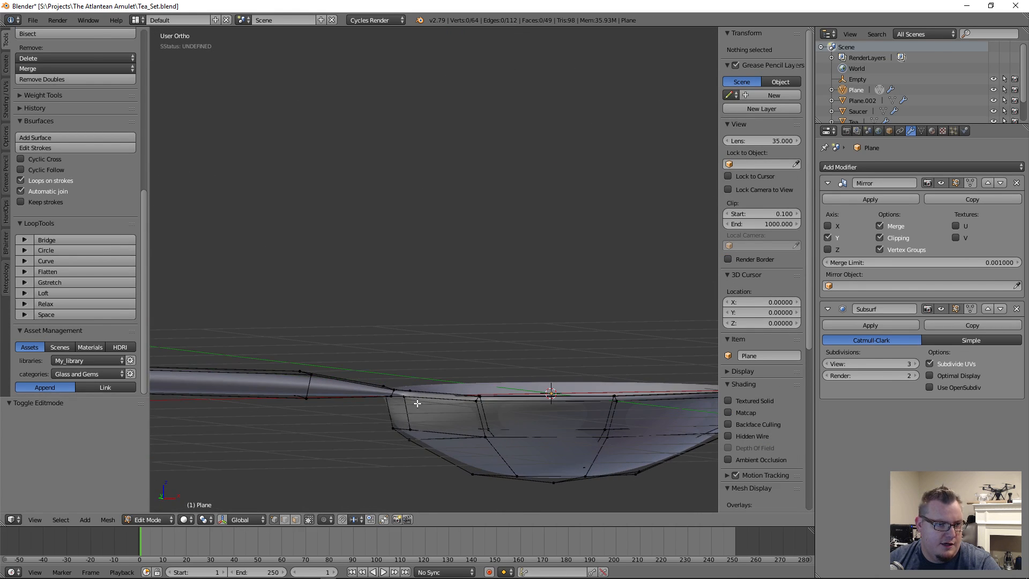
{"action": "key", "text": "KP_1"}
{"action": "scroll", "coordinate": [311, 383], "scroll_direction": "down", "scroll_amount": 4}
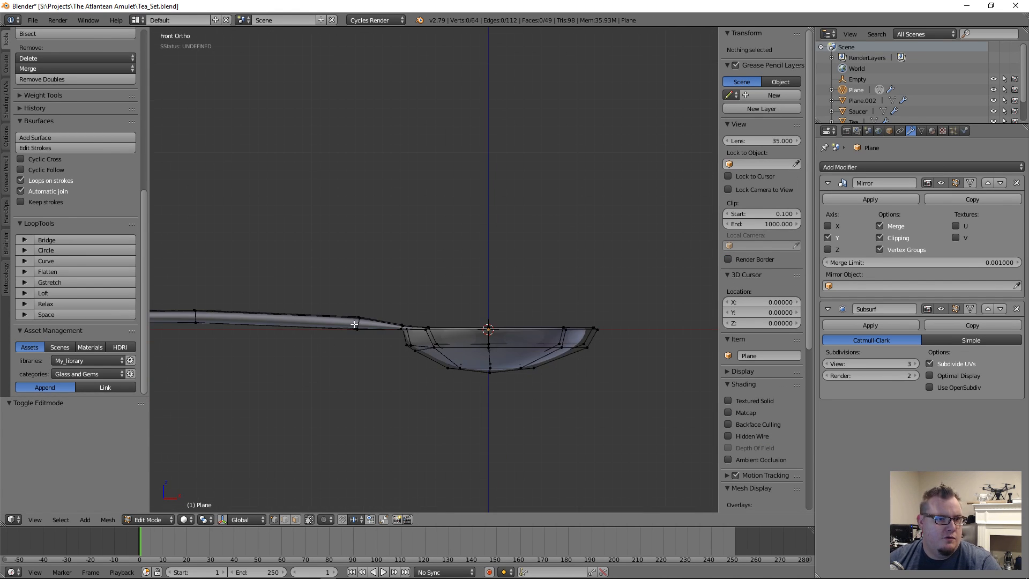
{"action": "right_click", "coordinate": [355, 323], "text": "alt"}
{"action": "scroll", "coordinate": [327, 386], "scroll_direction": "down", "scroll_amount": 3}
{"action": "middle_click_drag", "start_coordinate": [340, 360], "coordinate": [367, 359], "text": "shift"}
{"action": "key", "text": "g"}
{"action": "key", "text": "z"}
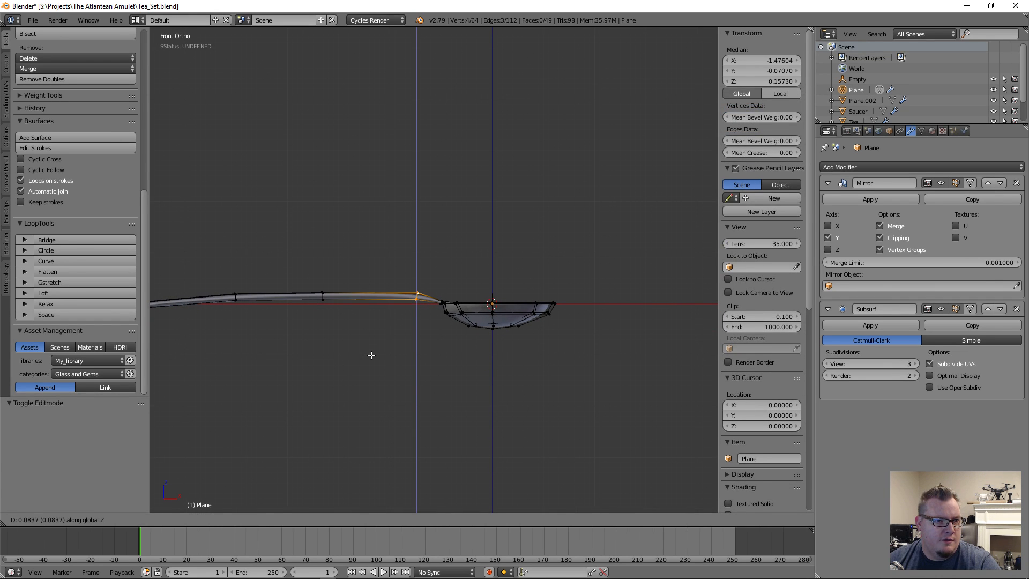
{"action": "left_click", "coordinate": [371, 354]}
{"action": "key", "text": "a"}
Shift the middle handle edge loop about 0.3 along X towards the bowl and raise it about 0.08 along Z.
{"action": "right_click", "coordinate": [323, 295], "text": "alt"}
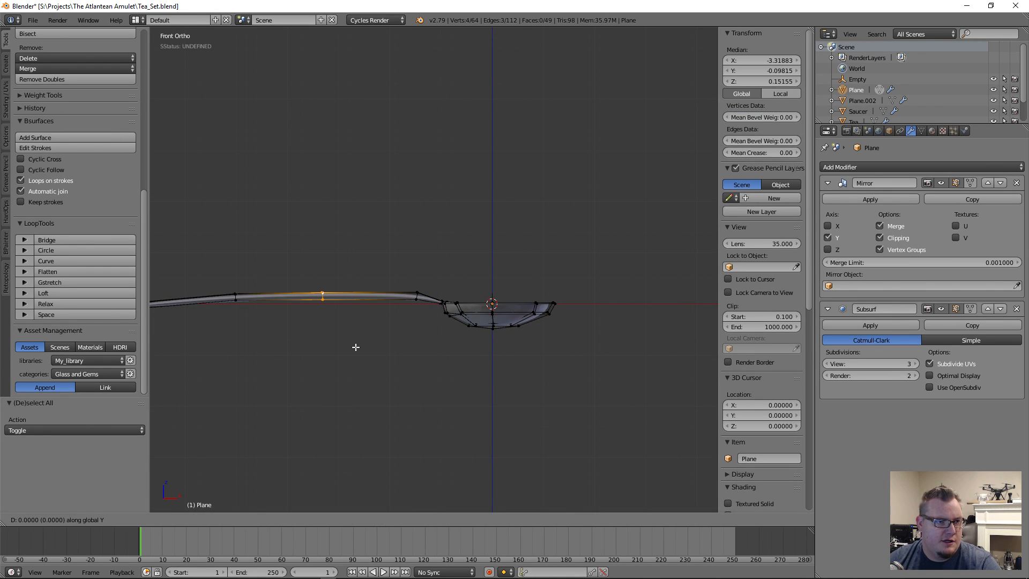
{"action": "left_click", "coordinate": [371, 347]}
{"action": "key", "text": "g"}
{"action": "key", "text": "z"}
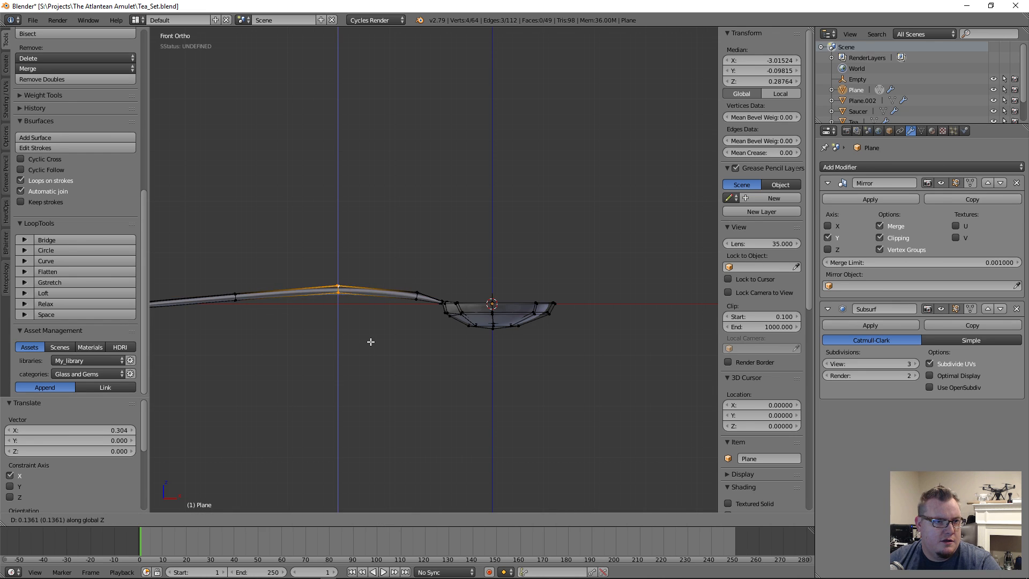
{"action": "left_click", "coordinate": [370, 345]}
{"action": "middle_click_drag", "start_coordinate": [318, 324], "coordinate": [486, 326], "text": "shift"}
{"action": "scroll", "coordinate": [472, 335], "scroll_direction": "up", "scroll_amount": 2}
{"action": "key", "text": "g"}
{"action": "key", "text": "z"}
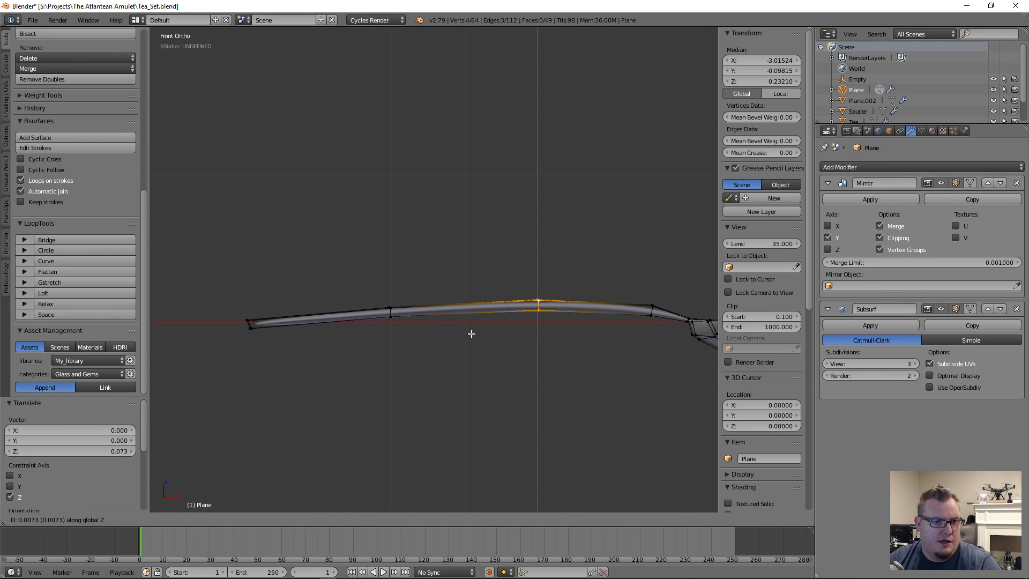
{"action": "left_click", "coordinate": [471, 333]}
{"action": "key", "text": "a"}
Raise the edge loop nearest the handle's end along Z to smooth the arch, and check the spoon in Object Mode.
{"action": "right_click", "coordinate": [390, 312], "text": "alt"}
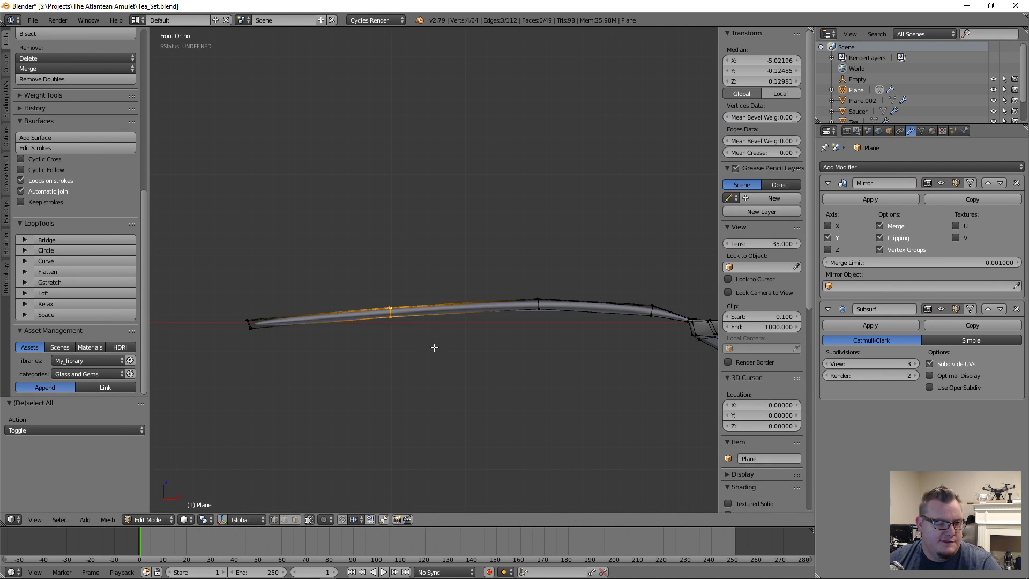
{"action": "key", "text": "g"}
{"action": "key", "text": "z"}
{"action": "left_click", "coordinate": [434, 343]}
{"action": "key", "text": "a"}
{"action": "mouse_move", "coordinate": [432, 359]}
{"action": "middle_mouse_down"}
{"action": "mouse_move", "coordinate": [513, 346]}
{"action": "mouse_move", "coordinate": [459, 338]}
{"action": "mouse_move", "coordinate": [498, 368]}
{"action": "mouse_move", "coordinate": [436, 371]}
{"action": "middle_mouse_up"}
{"action": "key", "text": "Tab"}
{"action": "scroll", "coordinate": [461, 360], "scroll_direction": "up", "scroll_amount": 5}
{"action": "scroll", "coordinate": [378, 368], "scroll_direction": "down", "scroll_amount": 3}
From the top view, select the side vertices of the loop nearest the handle's end and adjust them along Y.
{"action": "key", "text": "KP_7"}
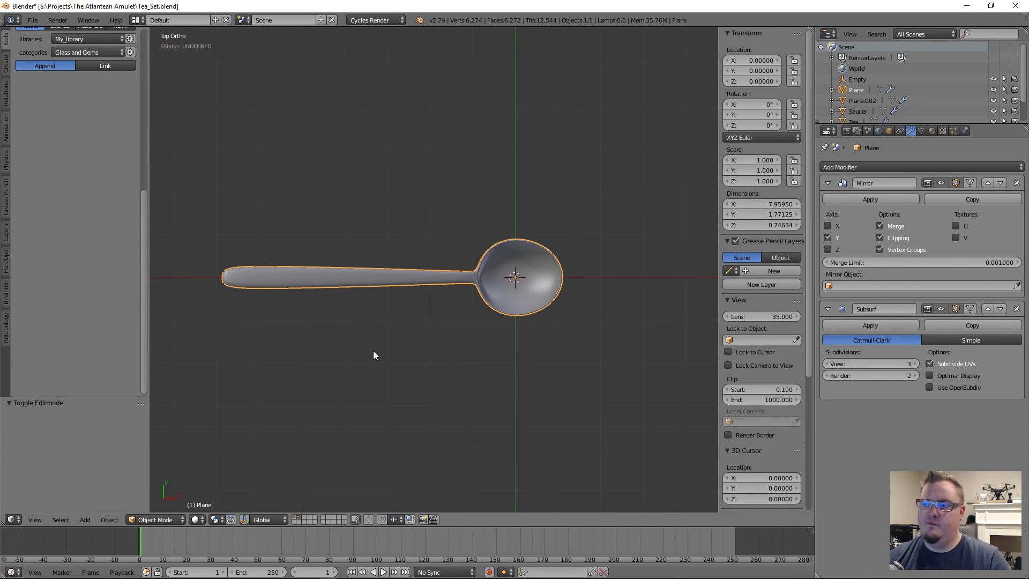
{"action": "key", "text": "Tab"}
{"action": "scroll", "coordinate": [264, 317], "scroll_direction": "up", "scroll_amount": 3}
{"action": "middle_click_drag", "start_coordinate": [264, 316], "coordinate": [418, 310], "text": "shift"}
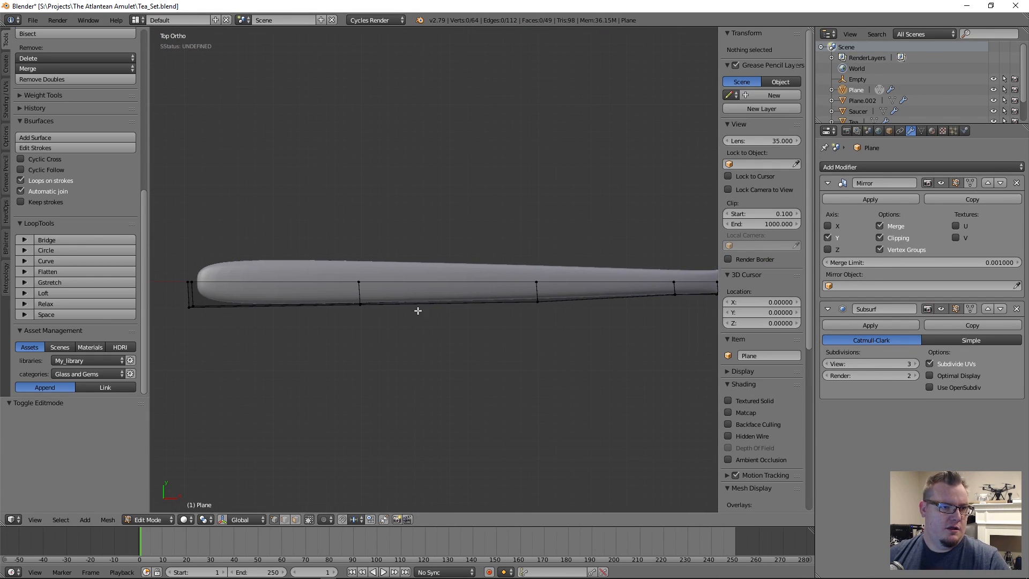
{"action": "key", "text": "z"}
{"action": "key", "text": "a"}
{"action": "key", "text": "a"}
{"action": "left_click_drag", "start_coordinate": [343, 293], "coordinate": [379, 309]}
{"action": "key", "text": "g"}
{"action": "key", "text": "y"}
{"action": "left_click", "coordinate": [378, 310]}
{"action": "key", "text": "a"}
In top view, move the side vertices of the middle handle loop about 0.02 inward along Y.
{"action": "key", "text": "b"}
{"action": "left_click_drag", "start_coordinate": [518, 290], "coordinate": [581, 326]}
{"action": "key", "text": "g"}
{"action": "key", "text": "x"}
{"action": "left_click", "coordinate": [577, 326]}
{"action": "key", "text": "a"}
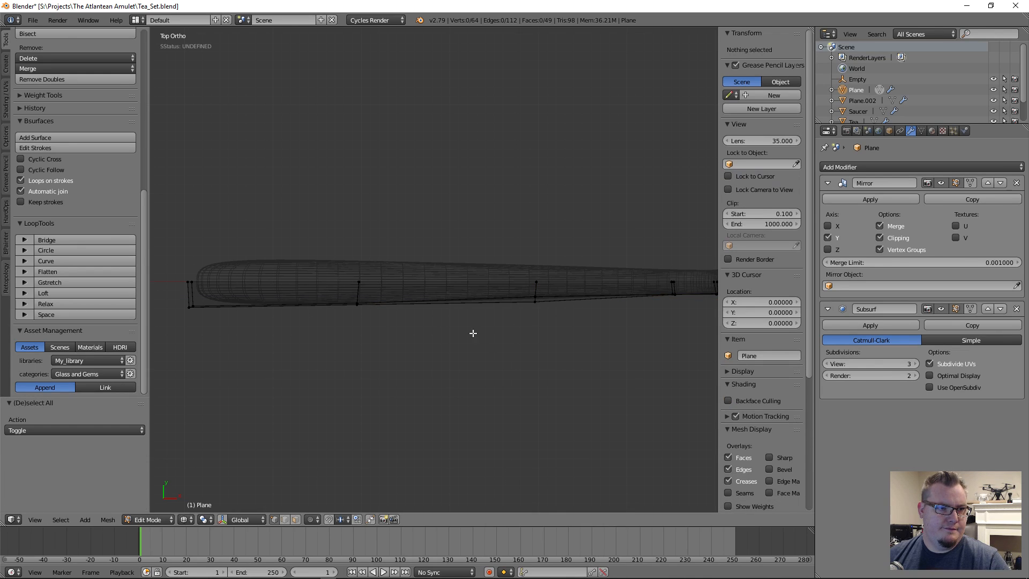
{"action": "left_click_drag", "start_coordinate": [526, 288], "coordinate": [556, 318]}
{"action": "key", "text": "g"}
{"action": "key", "text": "y"}
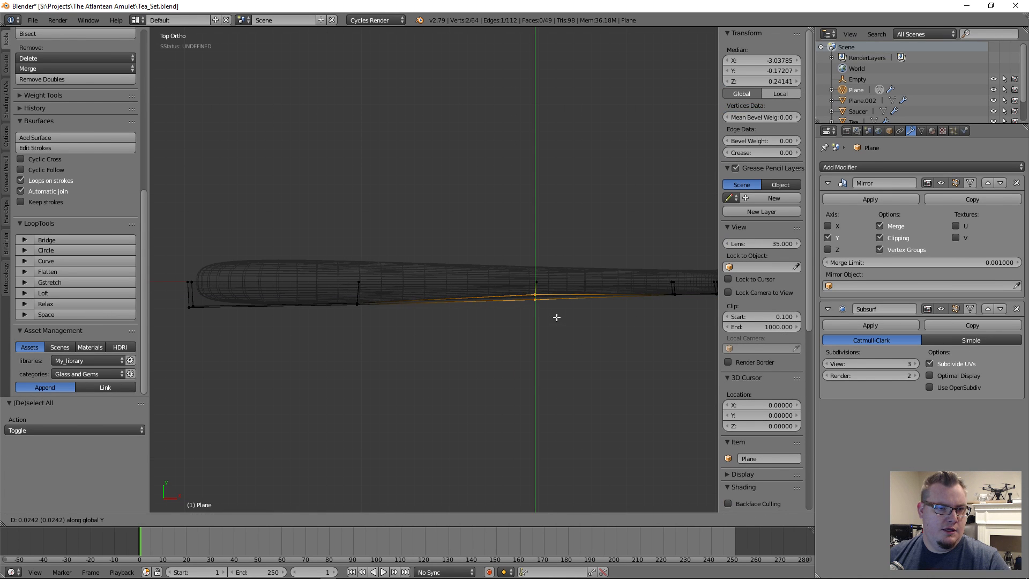
{"action": "left_click", "coordinate": [556, 317]}
{"action": "key", "text": "a"}
Move the side vertices of the loop nearest the handle's end about 0.07 and the end's own side vertices about 0.08 inward along Y.
{"action": "key", "text": "b"}
{"action": "left_click_drag", "start_coordinate": [348, 292], "coordinate": [401, 335]}
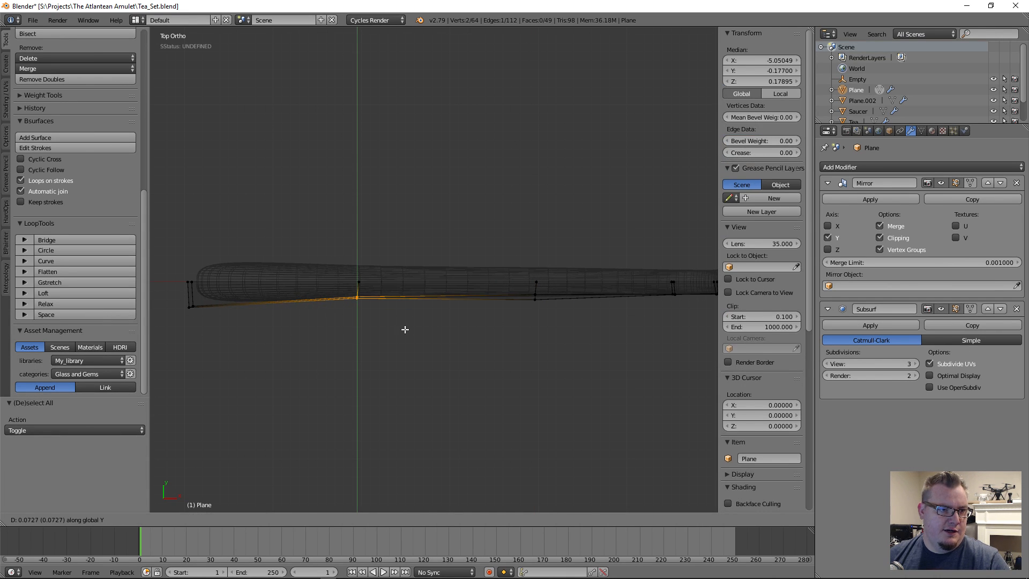
{"action": "key", "text": "a"}
{"action": "key", "text": "b"}
{"action": "left_click_drag", "start_coordinate": [165, 298], "coordinate": [239, 333]}
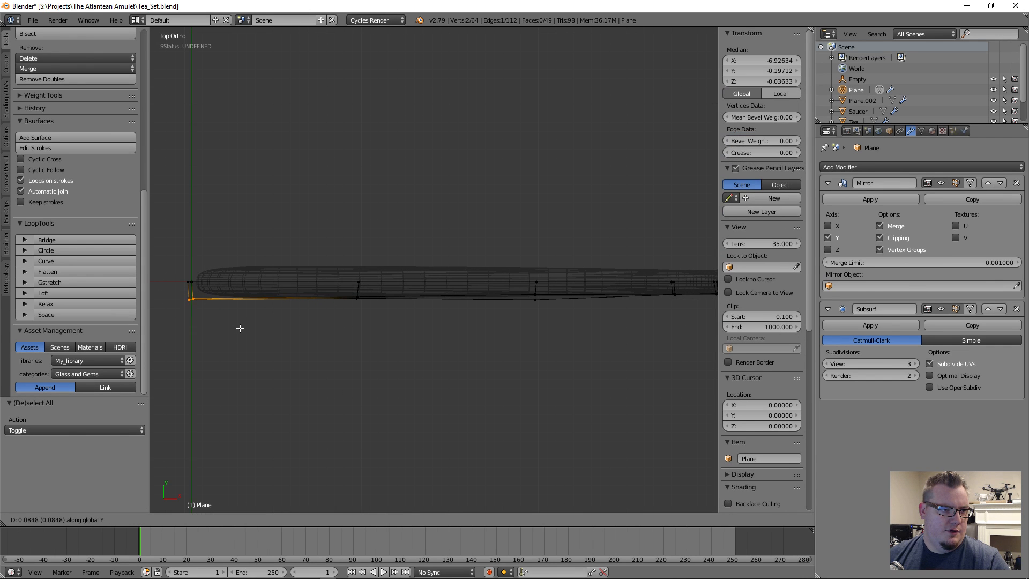
{"action": "left_click", "coordinate": [239, 328]}
{"action": "scroll", "coordinate": [418, 339], "scroll_direction": "down", "scroll_amount": 3}
{"action": "key", "text": "Tab"}
{"action": "middle_click_drag", "start_coordinate": [478, 354], "coordinate": [415, 362]}
From the top view, narrow the bowl by moving its widest side vertices about 0.12 inward along Y with proportional editing, and inspect it.
{"action": "key", "text": "KP_7"}
{"action": "key", "text": "Tab"}
{"action": "scroll", "coordinate": [454, 299], "scroll_direction": "up", "scroll_amount": 5}
{"action": "key", "text": "z"}
{"action": "key", "text": "b"}
{"action": "left_click_drag", "start_coordinate": [360, 338], "coordinate": [445, 440]}
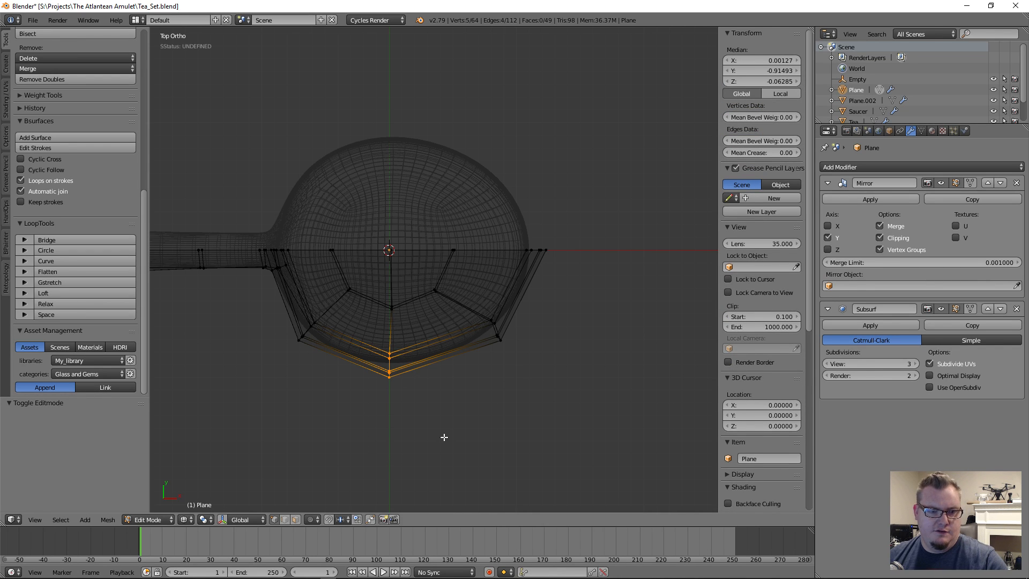
{"action": "key", "text": "g"}
{"action": "key", "text": "y"}
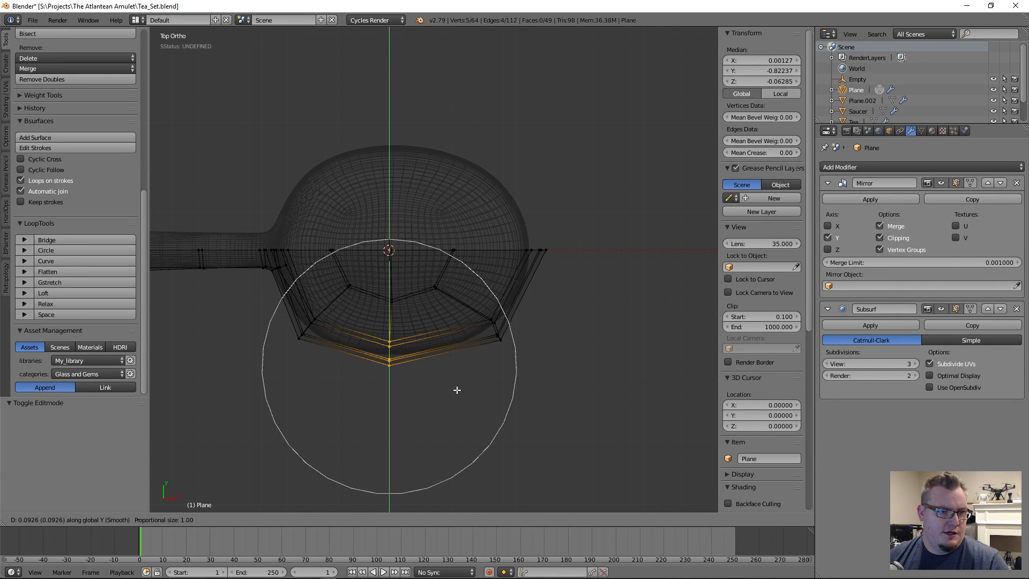
{"action": "scroll", "coordinate": [457, 390], "scroll_direction": "down", "scroll_amount": 5}
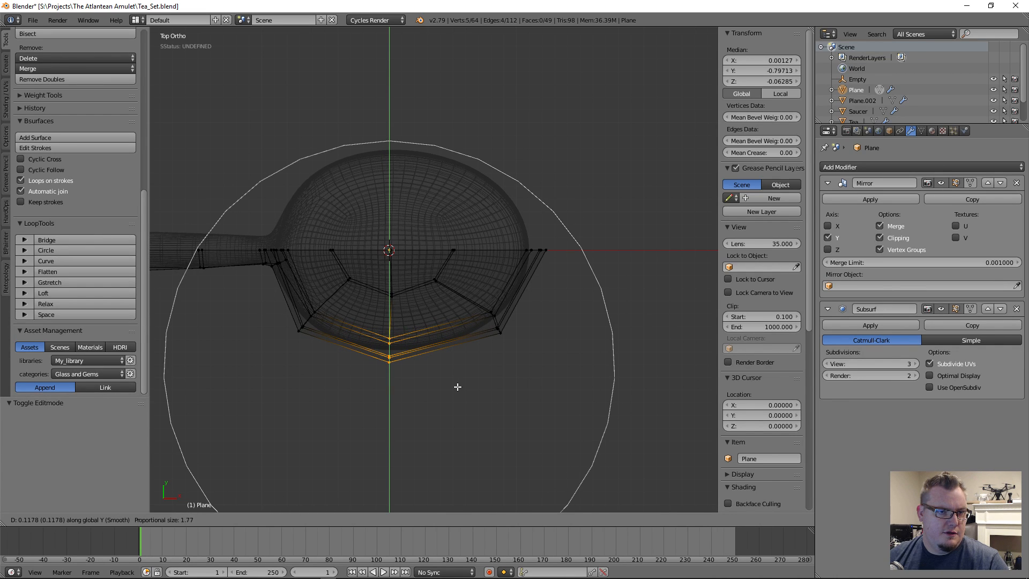
{"action": "left_click", "coordinate": [457, 386]}
{"action": "scroll", "coordinate": [420, 346], "scroll_direction": "down", "scroll_amount": 3}
{"action": "key", "text": "Tab"}
{"action": "middle_click_drag", "start_coordinate": [408, 367], "coordinate": [349, 335]}
{"action": "scroll", "coordinate": [339, 267], "scroll_direction": "up", "scroll_amount": 3}
{"action": "scroll", "coordinate": [442, 241], "scroll_direction": "up", "scroll_amount": 4}
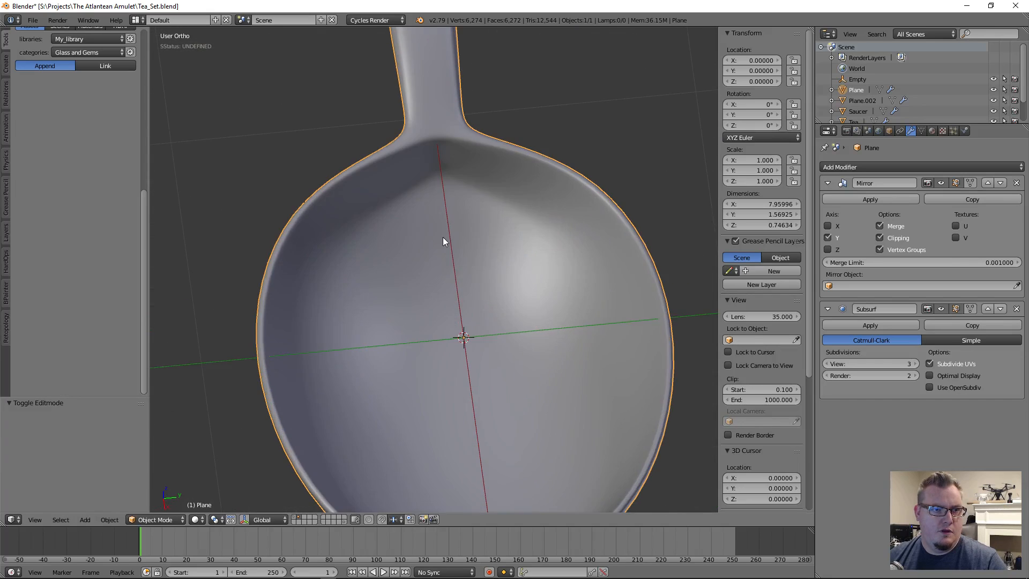
{"action": "middle_click_drag", "start_coordinate": [442, 241], "coordinate": [445, 209]}
Vertex-slide the centreline vertex inside the bowl near the neck by a factor of about 0.47 towards the bowl's bottom.
{"action": "key", "text": "Tab"}
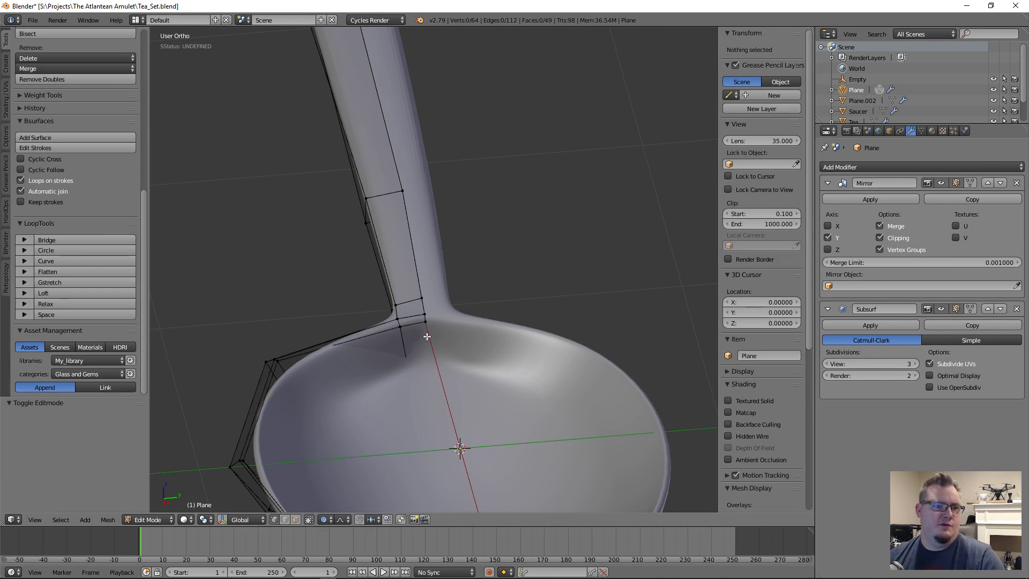
{"action": "right_click", "coordinate": [425, 323]}
{"action": "key", "text": "KP_Decimal"}
{"action": "key", "text": "z"}
{"action": "scroll", "coordinate": [439, 337], "scroll_direction": "up", "scroll_amount": 3}
{"action": "mouse_move", "coordinate": [437, 326]}
{"action": "middle_mouse_down"}
{"action": "mouse_move", "coordinate": [500, 315]}
{"action": "mouse_move", "coordinate": [517, 323]}
{"action": "mouse_move", "coordinate": [531, 300]}
{"action": "mouse_move", "coordinate": [389, 333]}
{"action": "mouse_move", "coordinate": [400, 371]}
{"action": "mouse_move", "coordinate": [475, 259]}
{"action": "middle_mouse_up"}
{"action": "key", "text": "g"}
{"action": "key", "text": "g"}
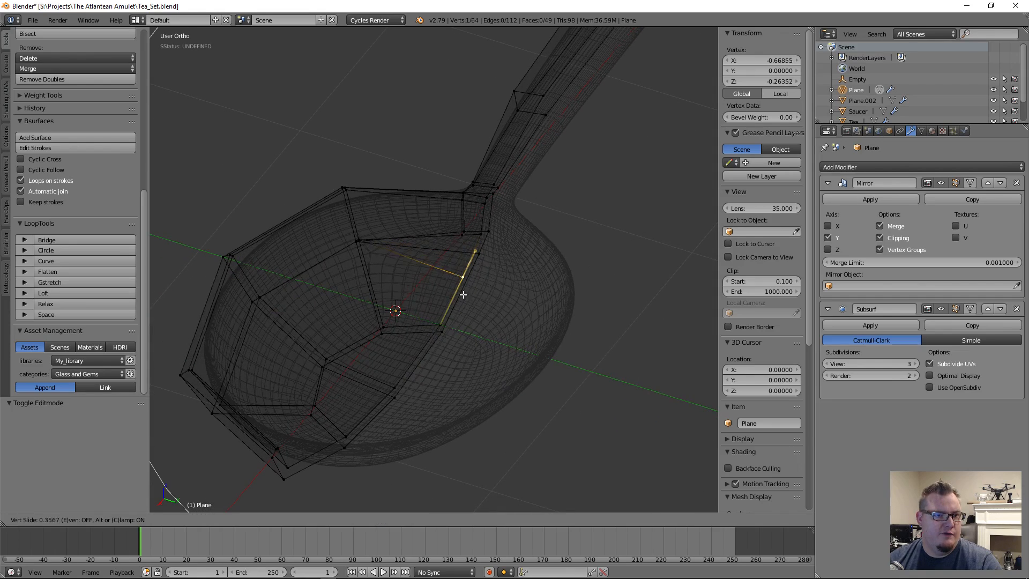
{"action": "left_click", "coordinate": [463, 304]}
Slide the neighbouring inner centreline vertex by a factor of about 0.64 and the side vertex beside it by about 0.09.
{"action": "scroll", "coordinate": [466, 279], "scroll_direction": "up", "scroll_amount": 4}
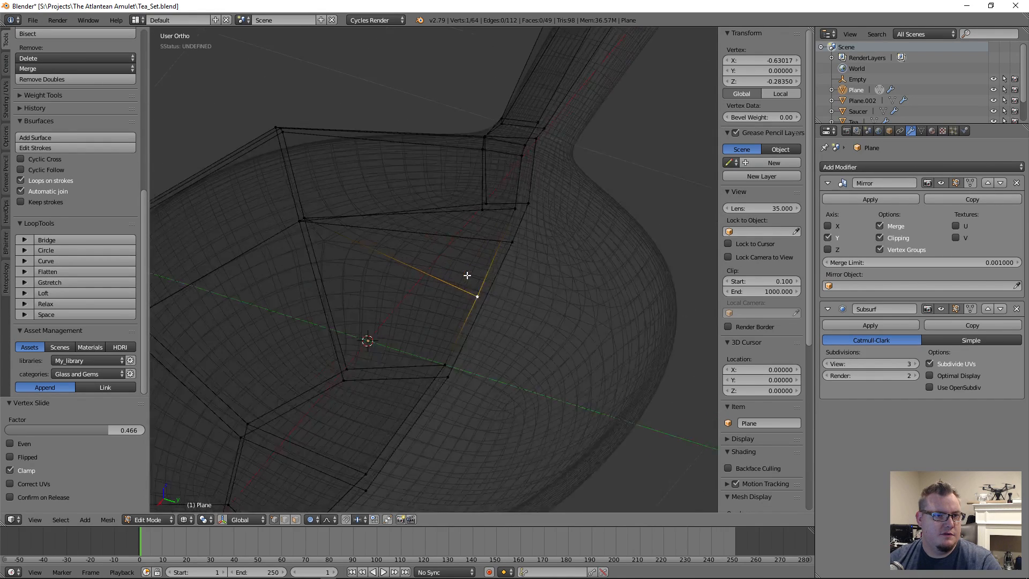
{"action": "key", "text": "g"}
{"action": "key", "text": "g"}
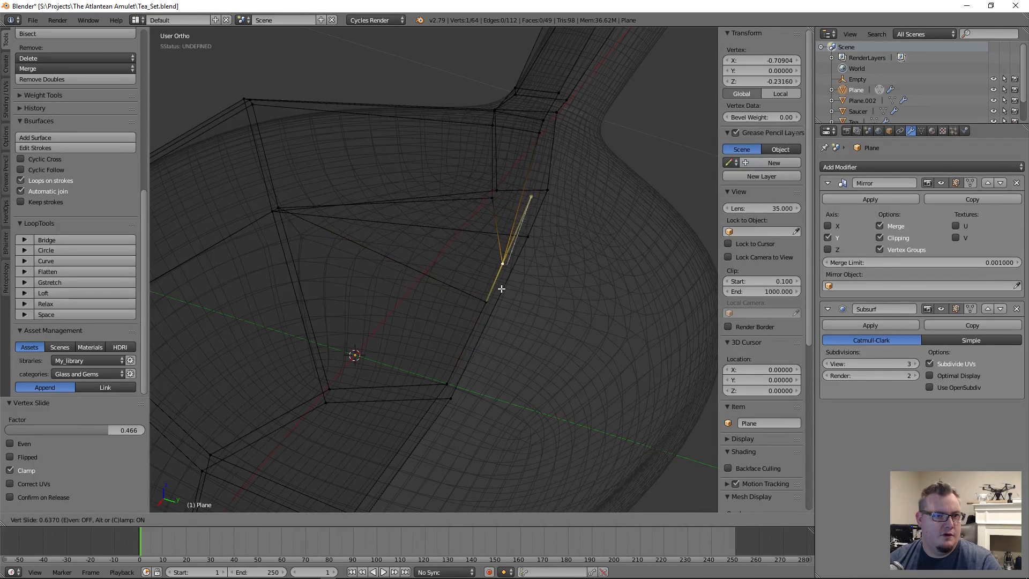
{"action": "left_click", "coordinate": [501, 288]}
{"action": "key", "text": "g"}
{"action": "key", "text": "g"}
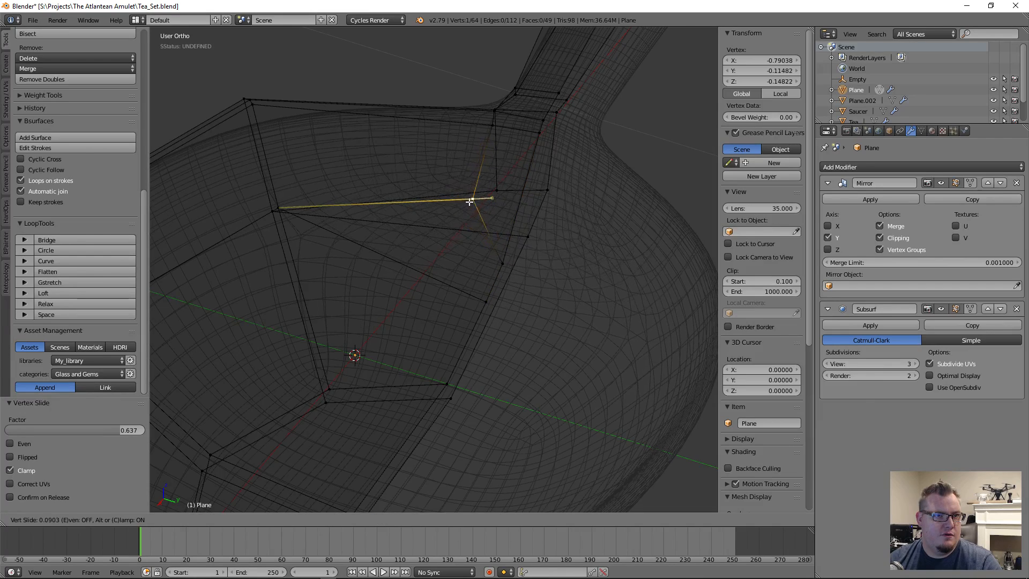
{"action": "left_click", "coordinate": [469, 202]}
{"action": "key", "text": "z"}
{"action": "scroll", "coordinate": [487, 251], "scroll_direction": "down", "scroll_amount": 3}
{"action": "key", "text": "z"}
{"action": "mouse_move", "coordinate": [486, 246]}
{"action": "middle_mouse_down"}
{"action": "mouse_move", "coordinate": [433, 283]}
{"action": "mouse_move", "coordinate": [521, 223]}
{"action": "middle_mouse_up"}
{"action": "key", "text": "z"}
Slide the inner rim's centreline vertex at the neck slightly down into the bowl, by a factor of about 0.03.
{"action": "key", "text": "Tab"}
{"action": "key", "text": "Tab"}
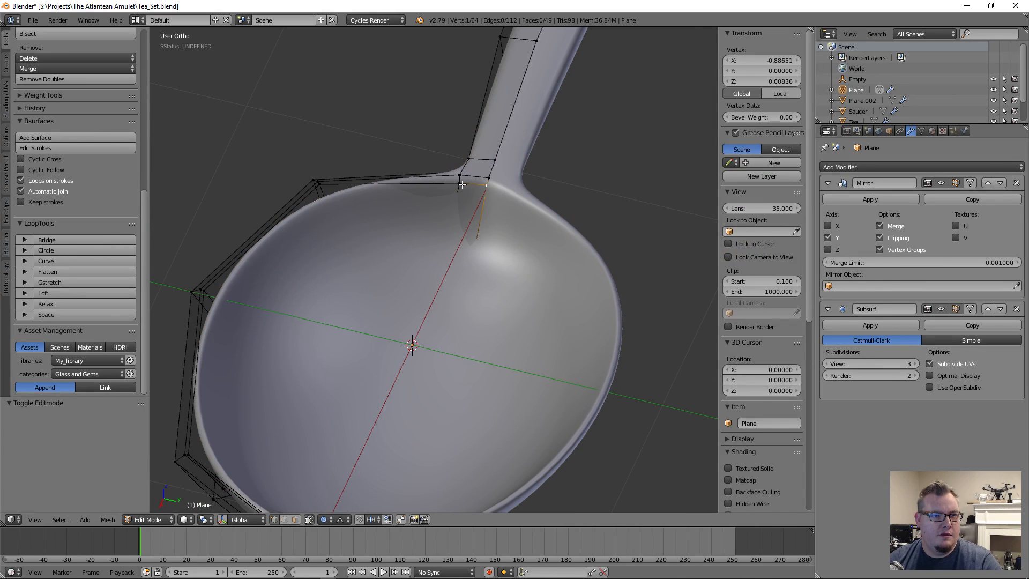
{"action": "key", "text": "g"}
{"action": "key", "text": "g"}
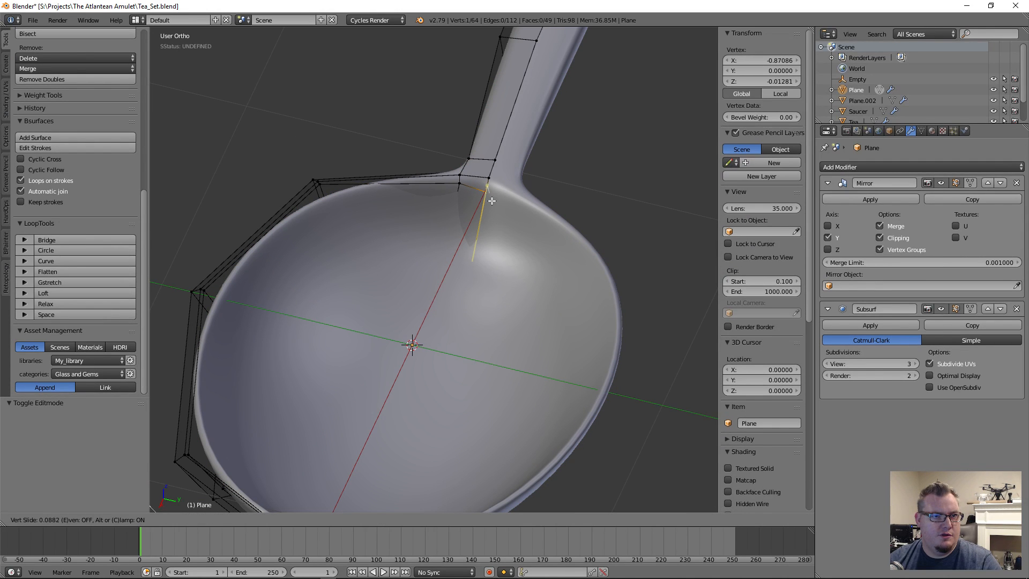
{"action": "left_click", "coordinate": [493, 198]}
Select the top edge across the neck at the bowl's rim and edge-slide it towards the handle.
{"action": "scroll", "coordinate": [466, 252], "scroll_direction": "up", "scroll_amount": 4}
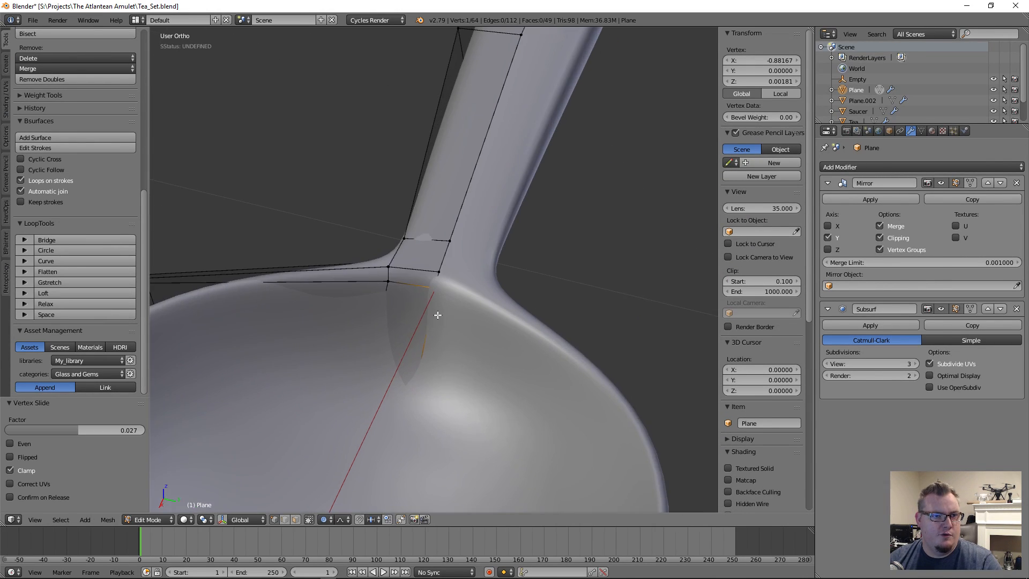
{"action": "middle_click_drag", "start_coordinate": [385, 283], "coordinate": [438, 262]}
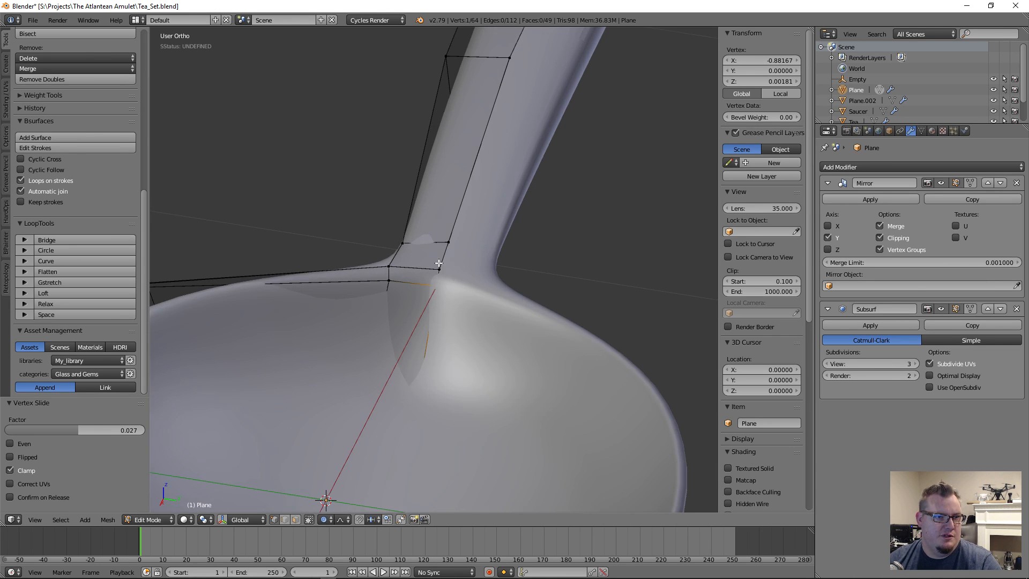
{"action": "right_click", "coordinate": [437, 271], "text": "shift"}
{"action": "key", "text": "g"}
{"action": "key", "text": "g"}
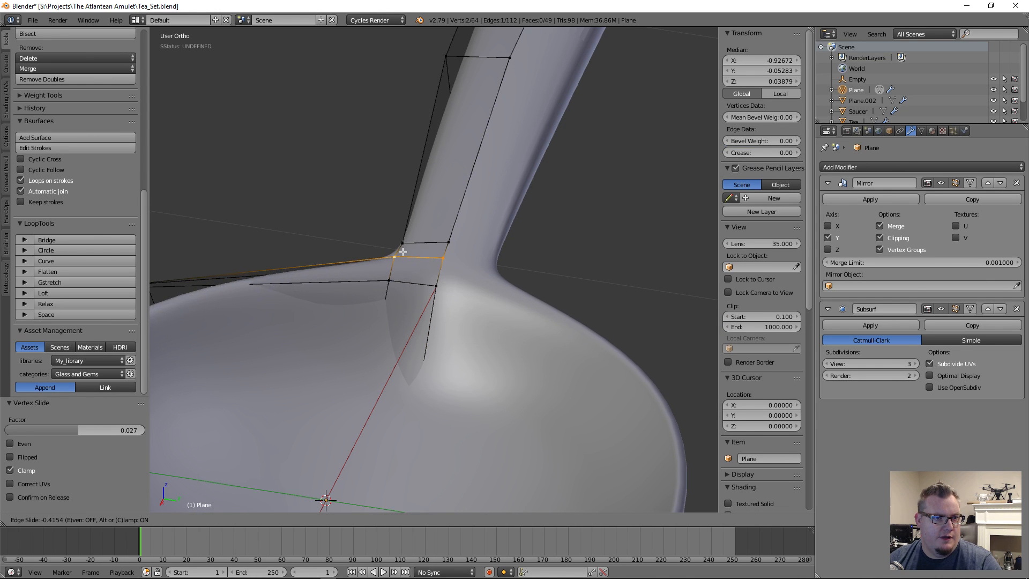
{"action": "left_click", "coordinate": [402, 253]}
{"action": "key", "text": "a"}
{"action": "scroll", "coordinate": [423, 276], "scroll_direction": "down", "scroll_amount": 3}
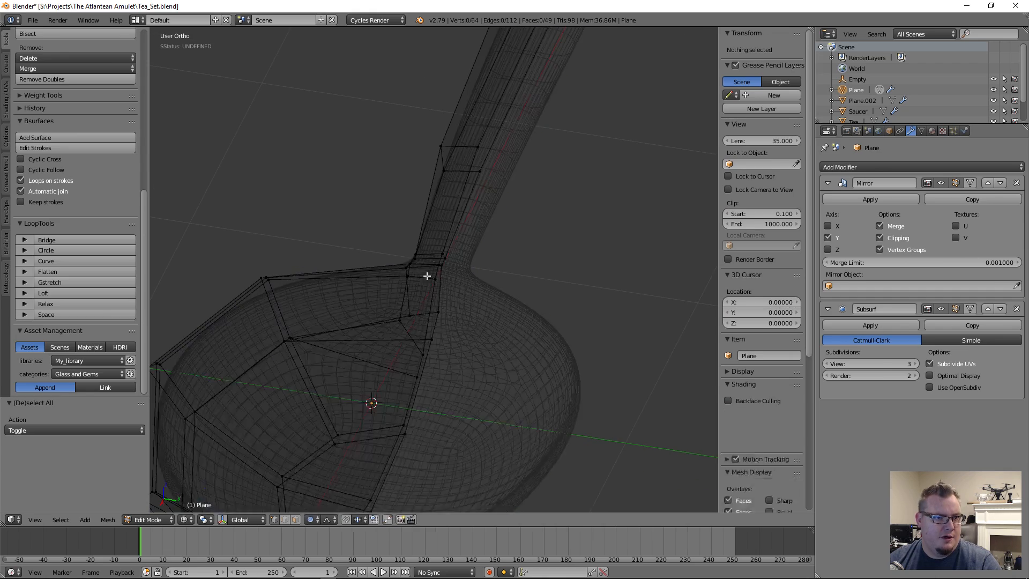
Shift the rim's centre vertex at the neck about 0.008 along X and raise the adjacent handle vertex to about 0.07 in Z.
{"action": "key", "text": "Tab"}
{"action": "middle_click_drag", "start_coordinate": [448, 311], "coordinate": [448, 265]}
{"action": "key", "text": "Tab"}
{"action": "scroll", "coordinate": [466, 319], "scroll_direction": "up", "scroll_amount": 4}
{"action": "right_click", "coordinate": [455, 289]}
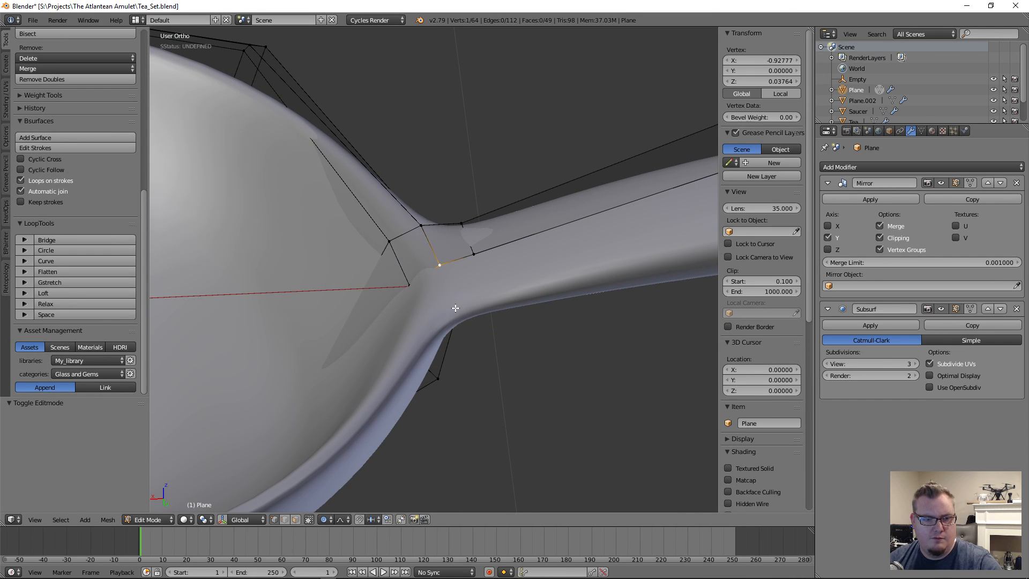
{"action": "key", "text": "g"}
{"action": "key", "text": "x"}
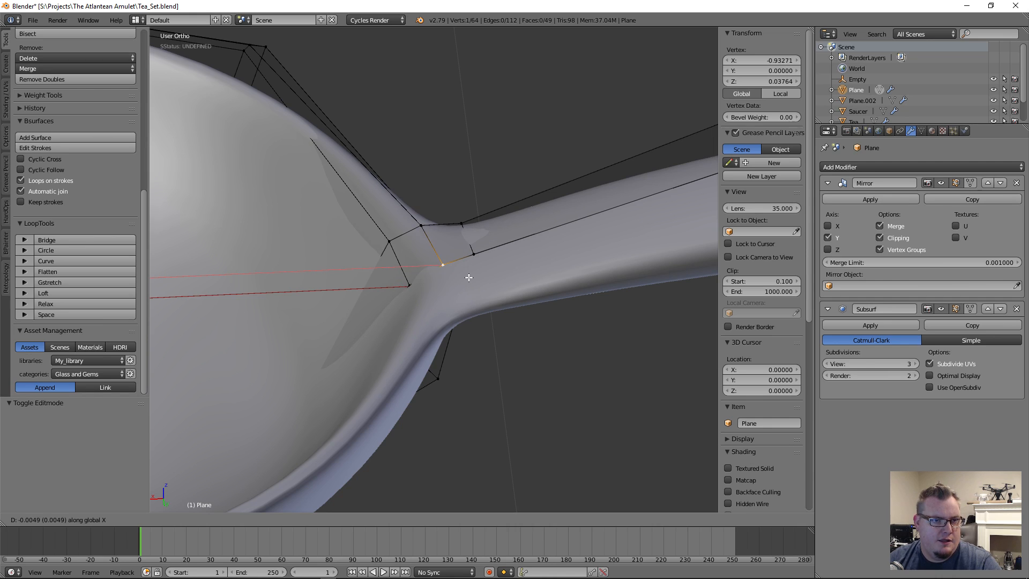
{"action": "left_click", "coordinate": [462, 276]}
{"action": "key", "text": "g"}
{"action": "key", "text": "z"}
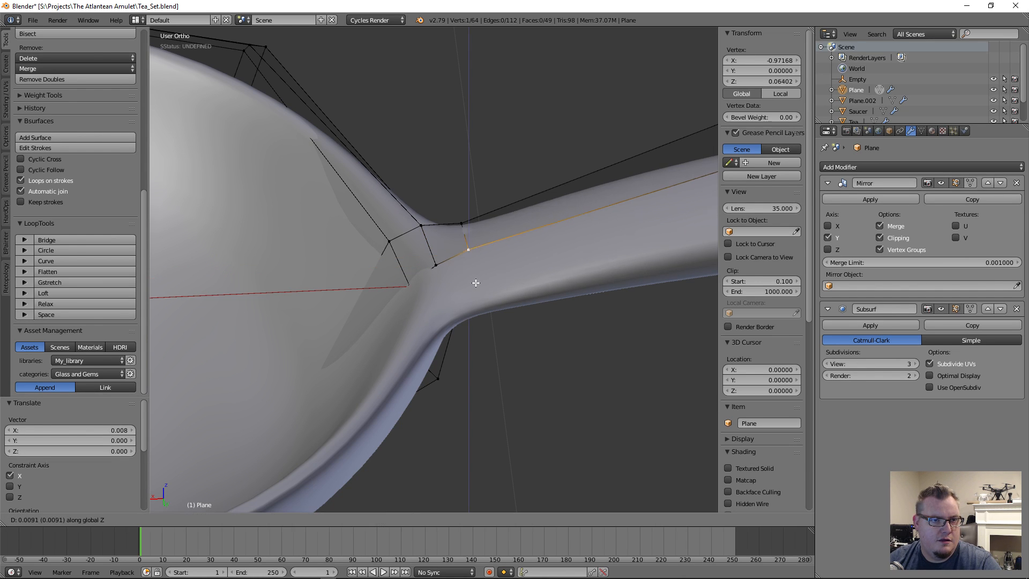
{"action": "left_click", "coordinate": [474, 282]}
Examine the spoon's overall proportions and the handle-to-bowl transition in Object Mode from above and from the side.
{"action": "key", "text": "z"}
{"action": "key", "text": "Tab"}
{"action": "scroll", "coordinate": [454, 277], "scroll_direction": "down", "scroll_amount": 3}
{"action": "key", "text": "z"}
{"action": "mouse_move", "coordinate": [454, 278]}
{"action": "middle_mouse_down"}
{"action": "mouse_move", "coordinate": [453, 297]}
{"action": "mouse_move", "coordinate": [535, 264]}
{"action": "mouse_move", "coordinate": [423, 326]}
{"action": "mouse_move", "coordinate": [457, 293]}
{"action": "mouse_move", "coordinate": [452, 328]}
{"action": "mouse_move", "coordinate": [275, 276]}
{"action": "mouse_move", "coordinate": [474, 260]}
{"action": "mouse_move", "coordinate": [501, 292]}
{"action": "middle_mouse_up"}
{"action": "scroll", "coordinate": [458, 294], "scroll_direction": "down", "scroll_amount": 4}
{"action": "scroll", "coordinate": [474, 260], "scroll_direction": "down", "scroll_amount": 3}
{"action": "scroll", "coordinate": [499, 265], "scroll_direction": "down", "scroll_amount": 3}
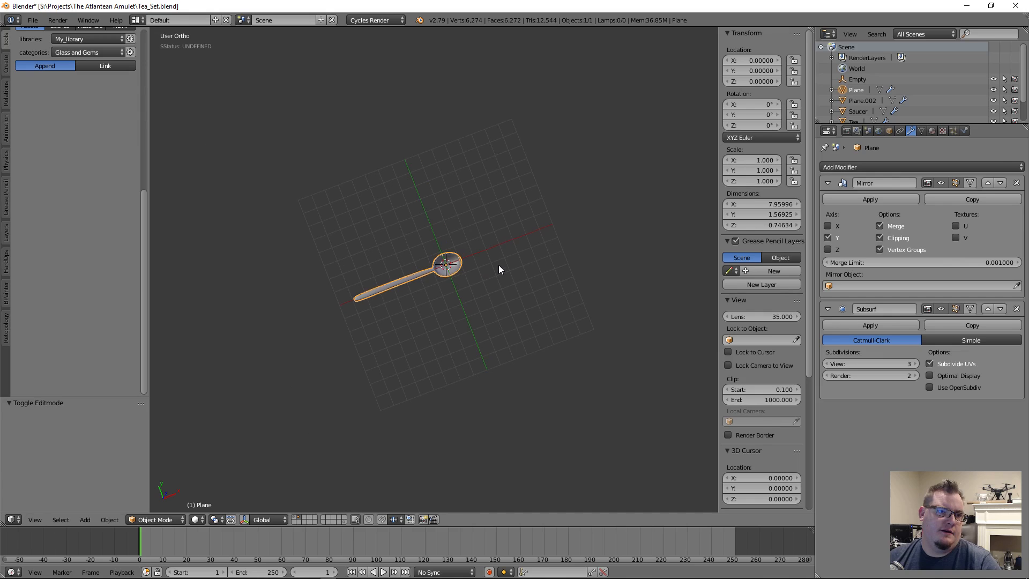
{"action": "scroll", "coordinate": [374, 322], "scroll_direction": "up", "scroll_amount": 6}
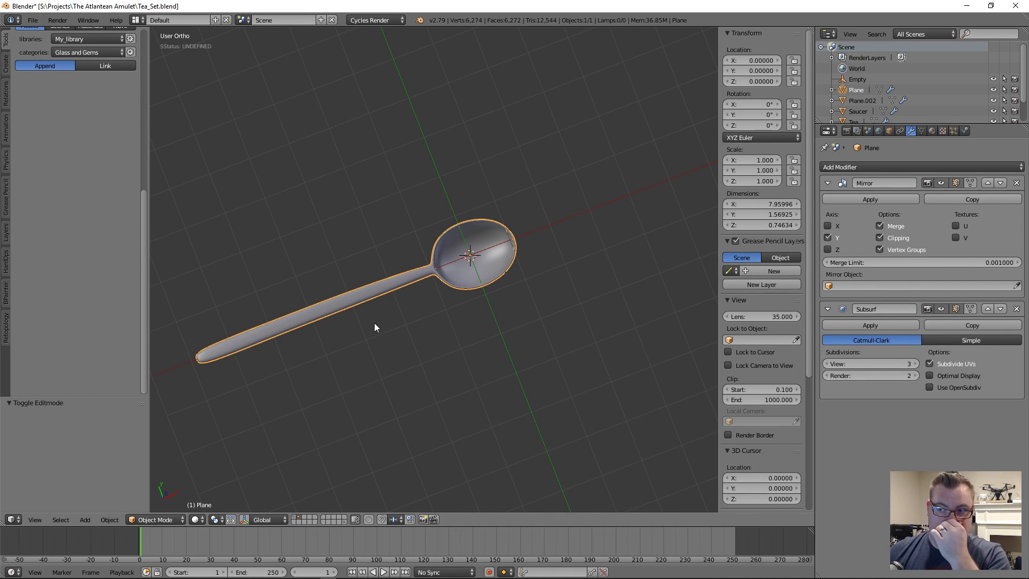
{"action": "middle_click_drag", "start_coordinate": [395, 356], "coordinate": [532, 404]}
{"action": "scroll", "coordinate": [464, 320], "scroll_direction": "up", "scroll_amount": 6}
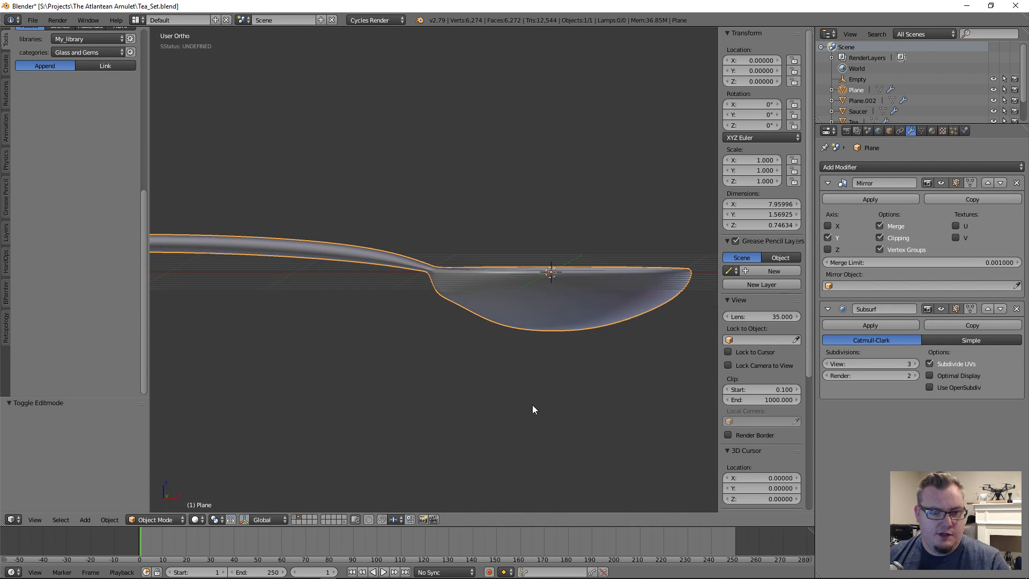
In front view, vertex-slide the bowl's outer centreline vertex below the neck by a factor of about 0.45 along the underside.
{"action": "key", "text": "KP_1"}
{"action": "key", "text": "Tab"}
{"action": "scroll", "coordinate": [483, 340], "scroll_direction": "up", "scroll_amount": 3}
{"action": "scroll", "coordinate": [413, 287], "scroll_direction": "up", "scroll_amount": 2}
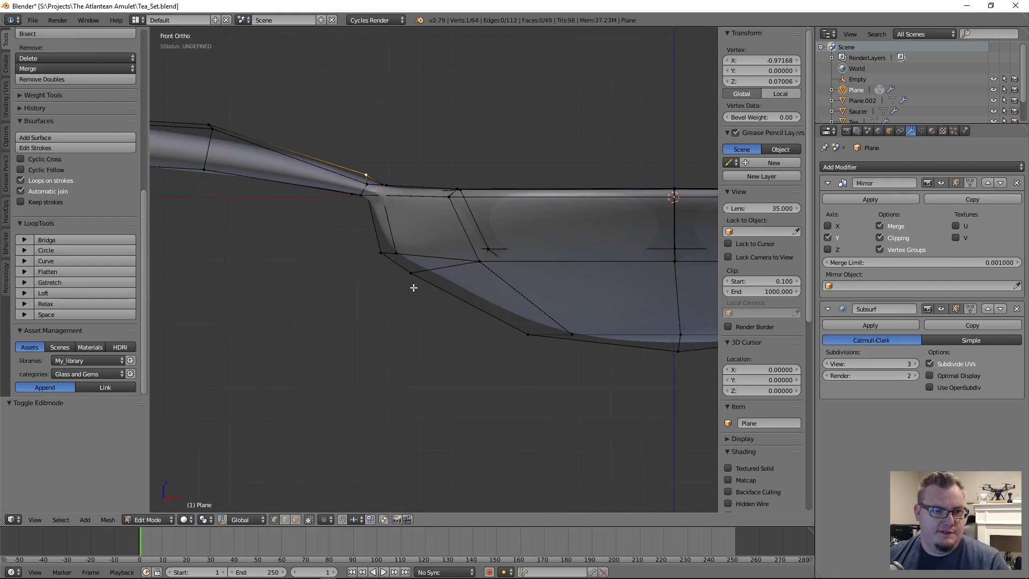
{"action": "scroll", "coordinate": [378, 276], "scroll_direction": "down", "scroll_amount": 1}
{"action": "key", "text": "a"}
{"action": "right_click", "coordinate": [346, 252]}
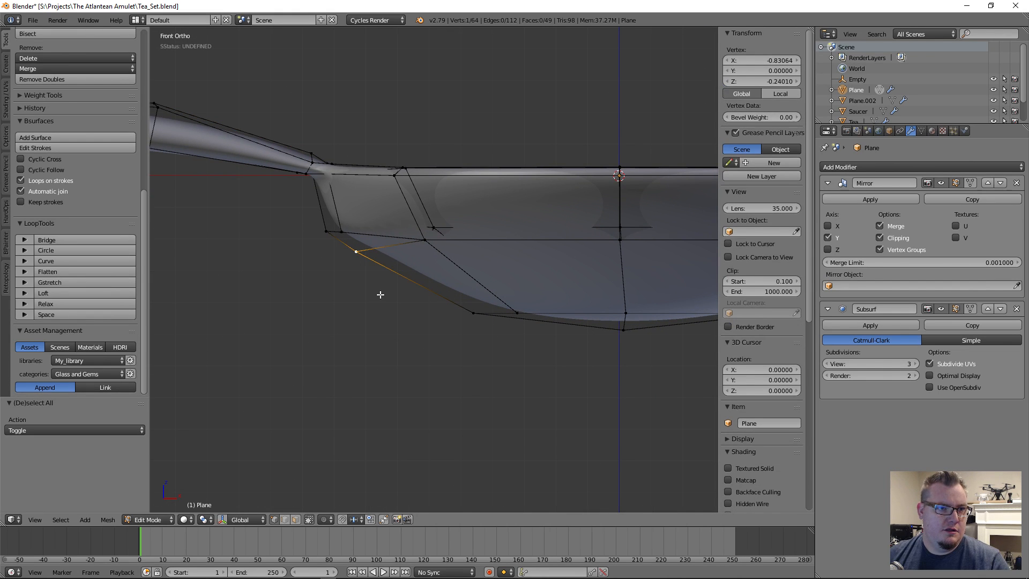
{"action": "right_click", "coordinate": [431, 252]}
{"action": "key", "text": "g"}
{"action": "right_click", "coordinate": [439, 282]}
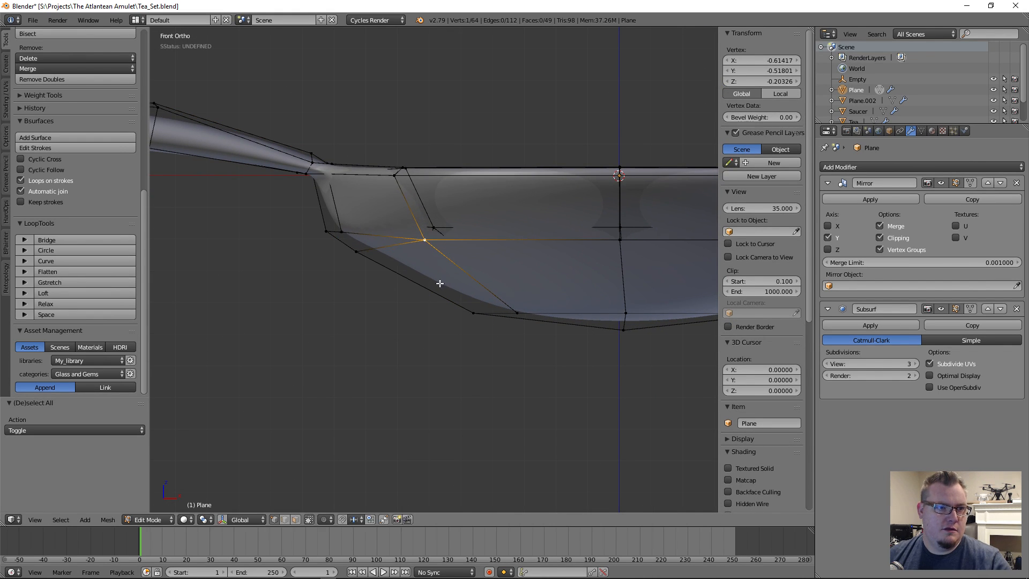
{"action": "key", "text": "z"}
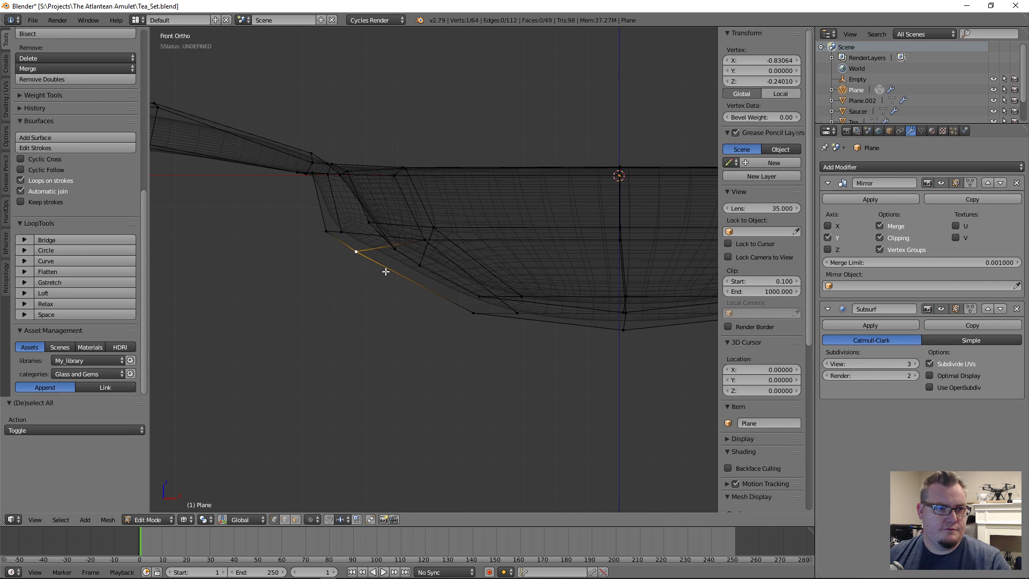
{"action": "key", "text": "g"}
{"action": "key", "text": "g"}
{"action": "left_click", "coordinate": [441, 291]}
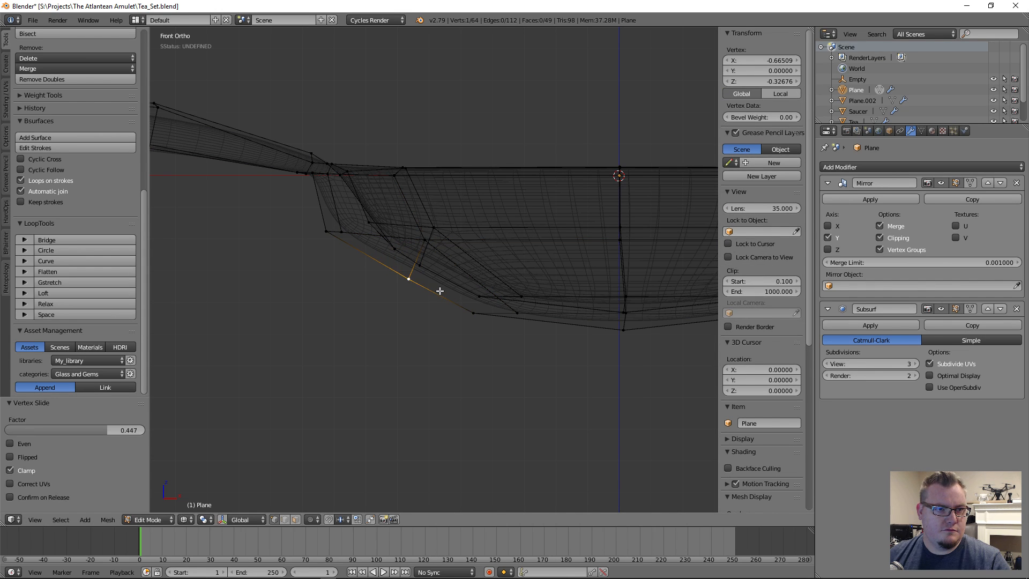
Box-select the three vertices at the bowl's lower curve near the neck and move them slightly down and outward.
{"action": "key", "text": "a"}
{"action": "key", "text": "b"}
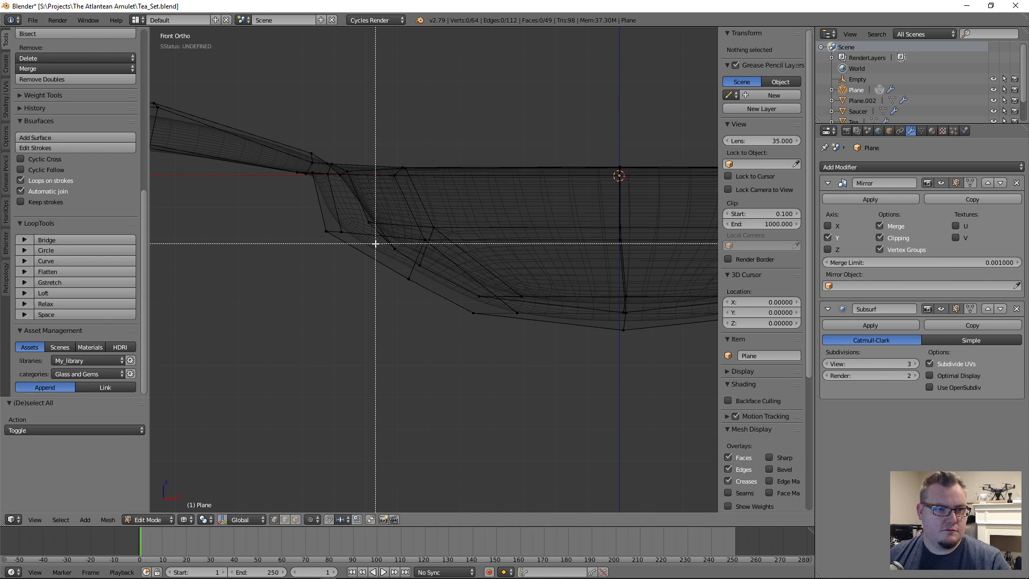
{"action": "left_click_drag", "start_coordinate": [373, 248], "coordinate": [432, 301]}
{"action": "key", "text": "g"}
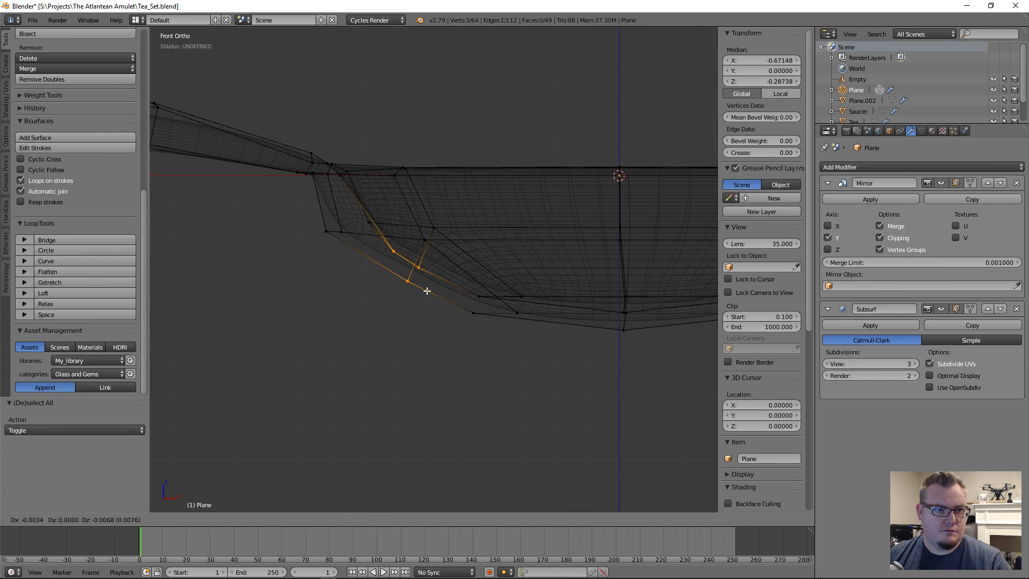
{"action": "left_click", "coordinate": [427, 291]}
{"action": "right_click", "coordinate": [494, 310]}
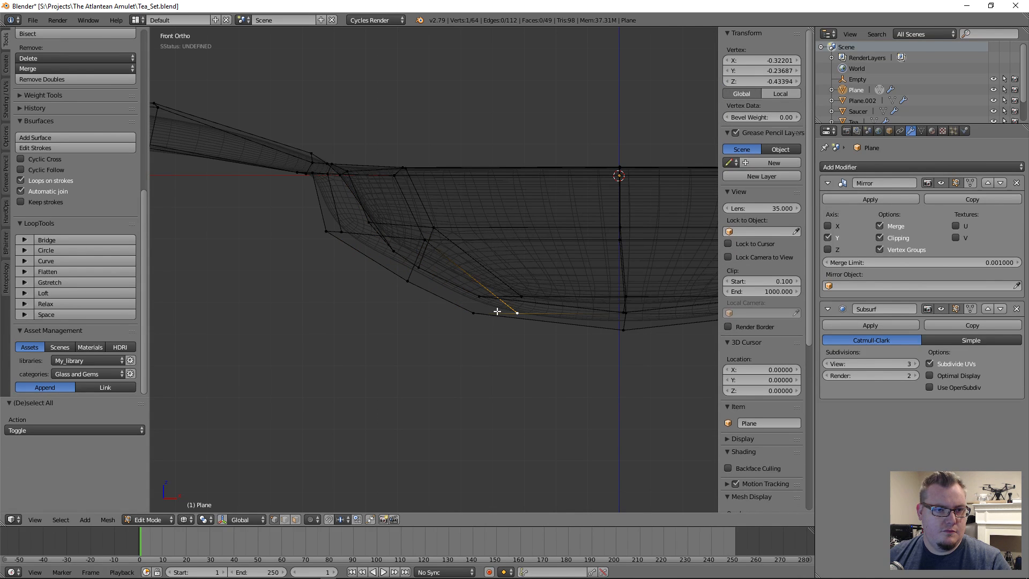
{"action": "key", "text": "shift+v"}
{"action": "left_click", "coordinate": [487, 308]}
Examine the bowl's underside and its curve near the neck in solid shading and Object Mode.
{"action": "mouse_move", "coordinate": [487, 313]}
{"action": "middle_mouse_down"}
{"action": "mouse_move", "coordinate": [503, 238]}
{"action": "mouse_move", "coordinate": [518, 263]}
{"action": "mouse_move", "coordinate": [464, 257]}
{"action": "mouse_move", "coordinate": [418, 317]}
{"action": "mouse_move", "coordinate": [368, 333]}
{"action": "middle_mouse_up"}
{"action": "key", "text": "z"}
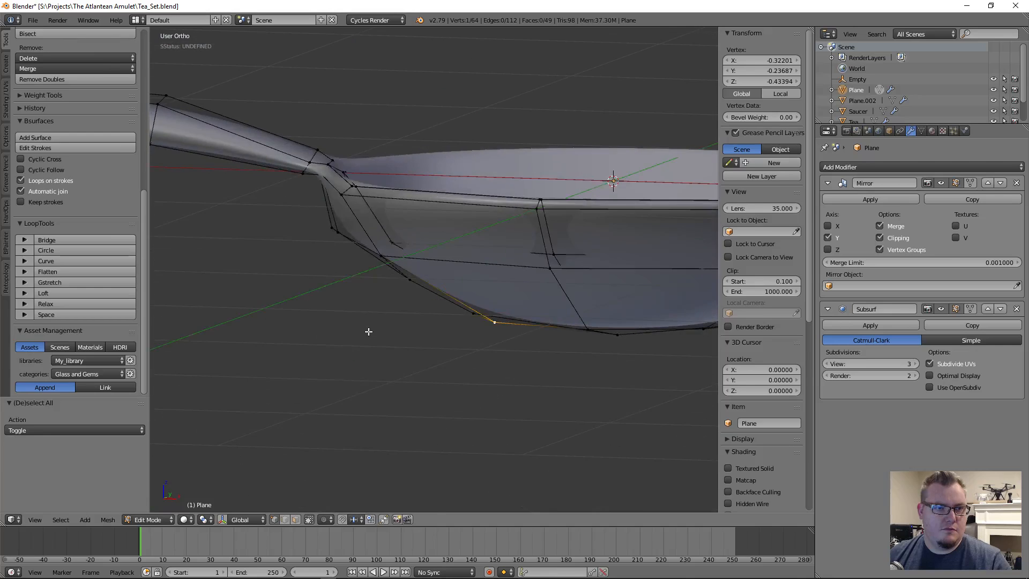
{"action": "key", "text": "Tab"}
{"action": "key", "text": "KP_1"}
{"action": "key", "text": "Tab"}
{"action": "key", "text": "z"}
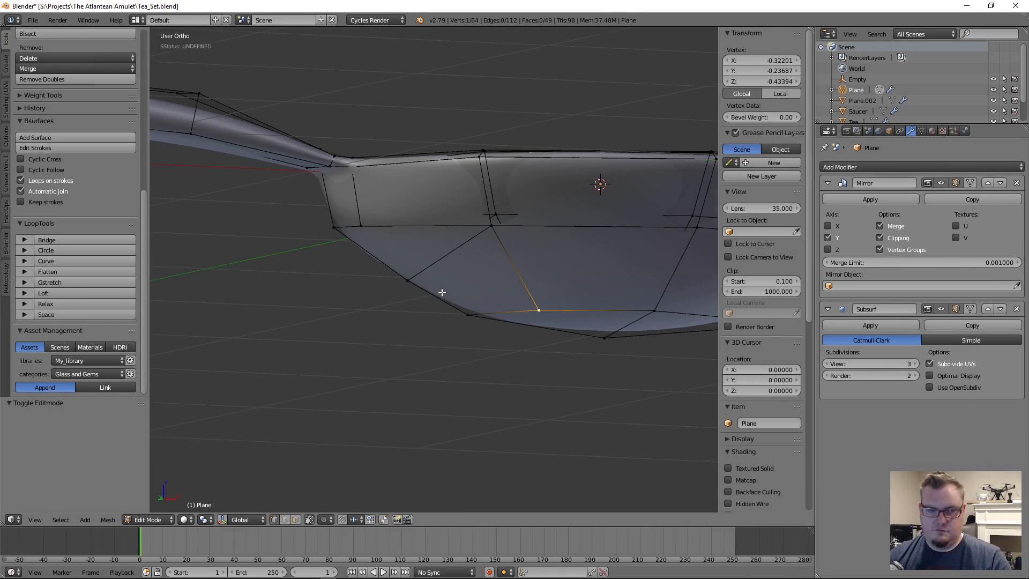
Box-select the bowl's lower-curve vertices near the neck, deselect the lowest side vertex, and shift the remaining three slightly down and towards the handle.
{"action": "key", "text": "b"}
{"action": "left_click_drag", "start_coordinate": [397, 261], "coordinate": [436, 309]}
{"action": "key", "text": "b"}
{"action": "left_click_drag", "start_coordinate": [383, 240], "coordinate": [422, 275]}
{"action": "key", "text": "g"}
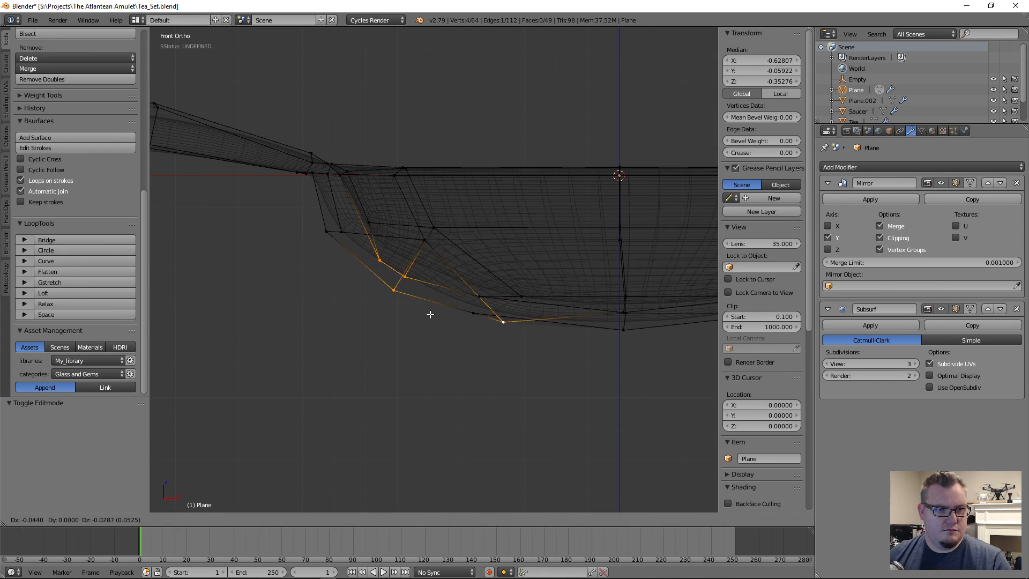
{"action": "right_click", "coordinate": [430, 315]}
{"action": "key", "text": "b"}
{"action": "middle_click_drag", "start_coordinate": [479, 288], "coordinate": [557, 350]}
{"action": "key", "text": "g"}
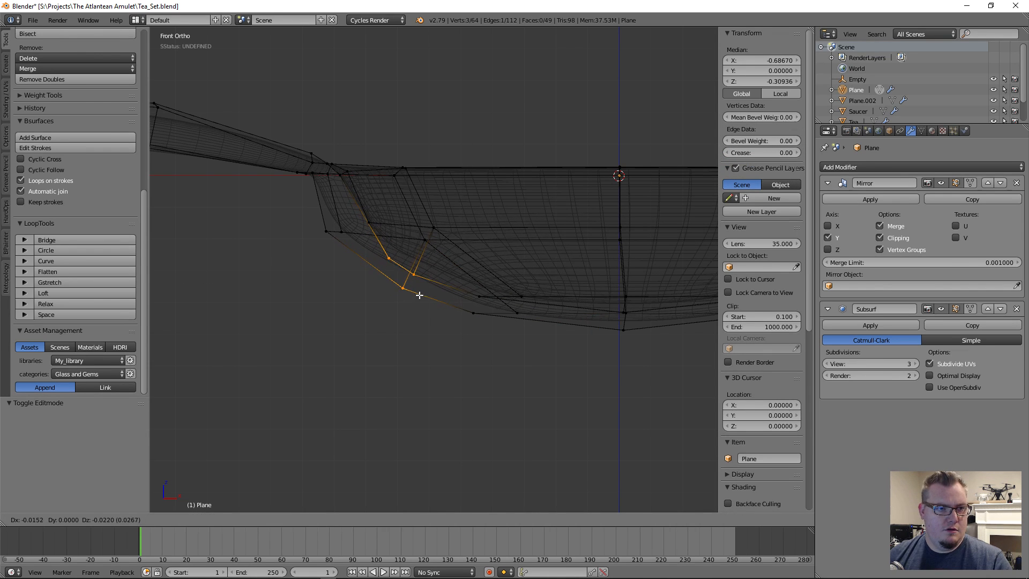
{"action": "left_click", "coordinate": [423, 293]}
{"action": "key", "text": "a"}
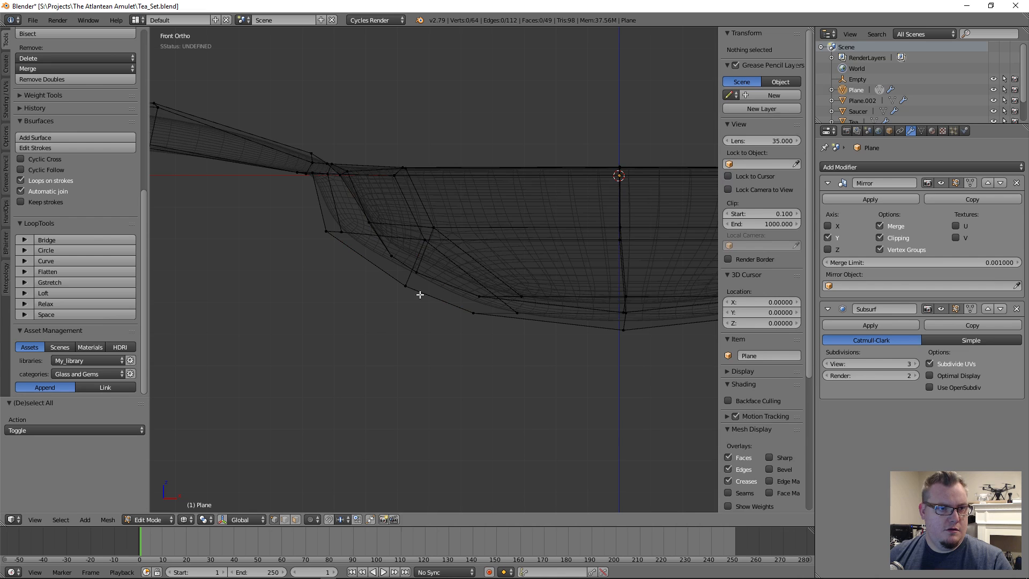
In solid shading, move the outer centreline vertex below the neck by X -0.012, Z -0.005 and the next one along by X 0.096, Z -0.056.
{"action": "key", "text": "z"}
{"action": "right_click", "coordinate": [407, 289]}
{"action": "key", "text": "g"}
{"action": "left_click", "coordinate": [404, 319]}
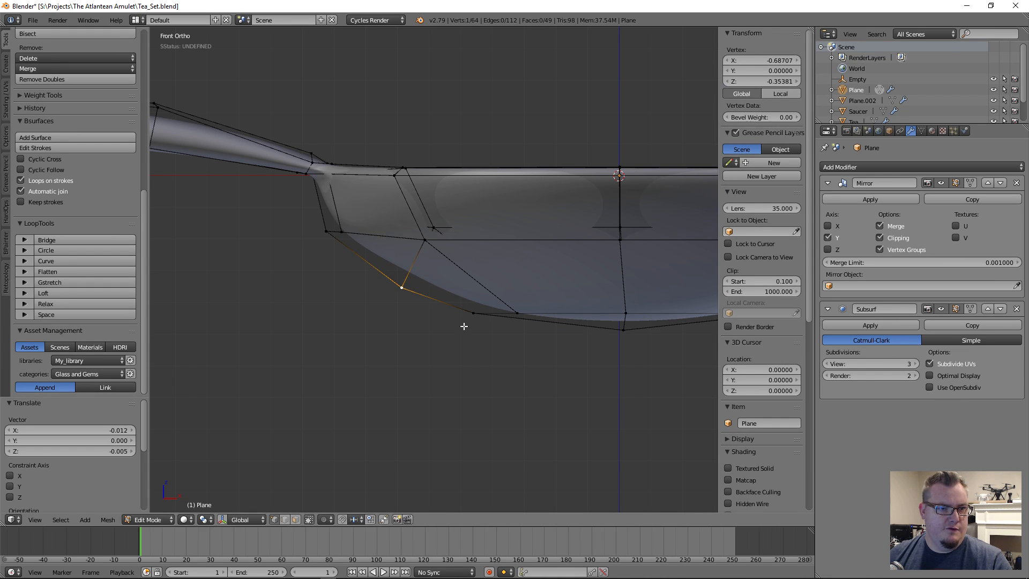
{"action": "right_click", "coordinate": [465, 324]}
{"action": "key", "text": "g"}
{"action": "left_click", "coordinate": [497, 343]}
Move the side vertex above the second centreline vertex by X -0.059, Z 0.030, and that centreline vertex by X 0.007, Z 0.036.
{"action": "right_click", "coordinate": [516, 312]}
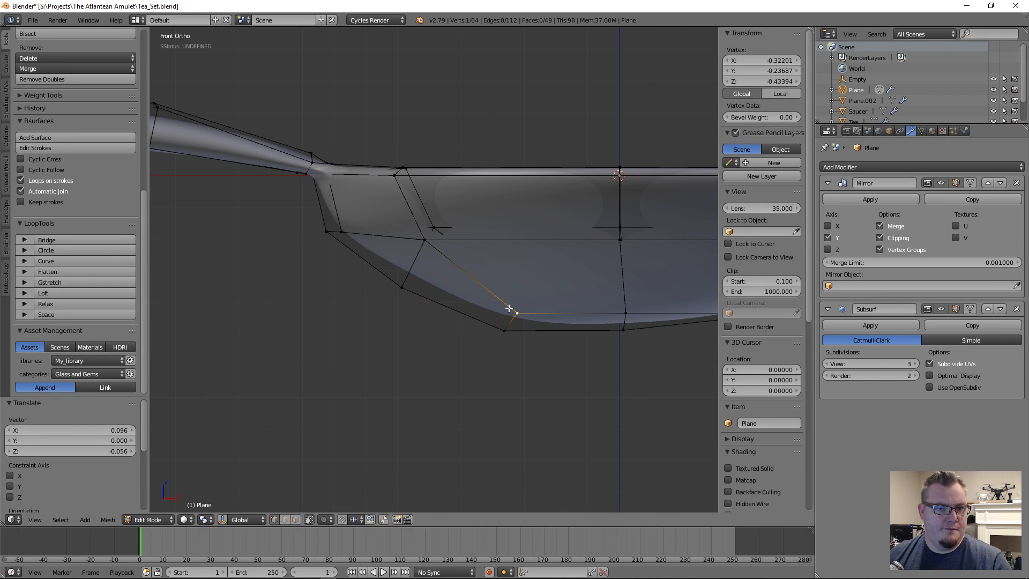
{"action": "key", "text": "g"}
{"action": "left_click", "coordinate": [489, 297]}
{"action": "right_click", "coordinate": [502, 329]}
{"action": "key", "text": "g"}
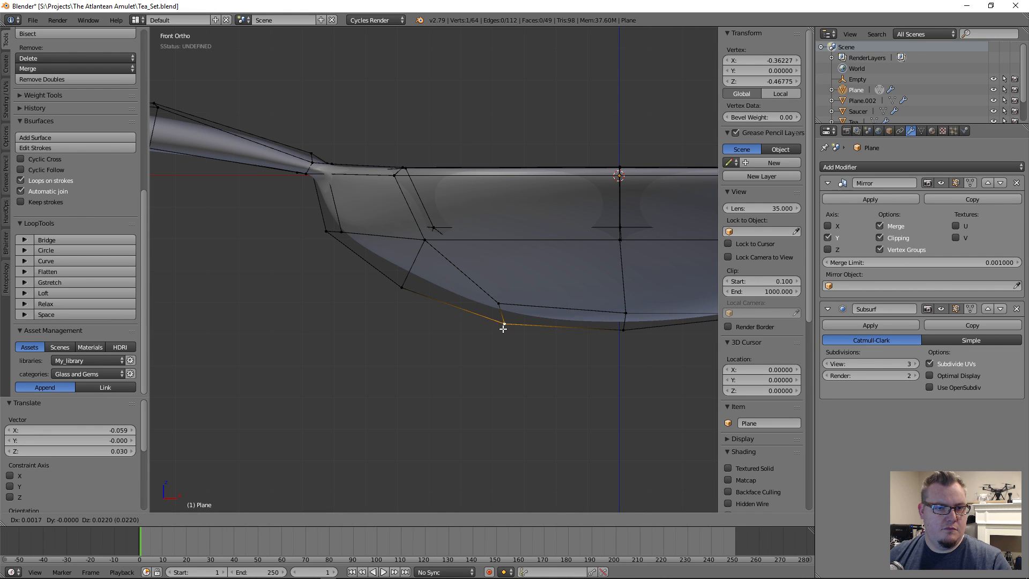
{"action": "left_click", "coordinate": [505, 323]}
Move the side vertex at the bowl's mid-height near the neck down and slightly towards the handle.
{"action": "right_click", "coordinate": [423, 250]}
{"action": "key", "text": "g"}
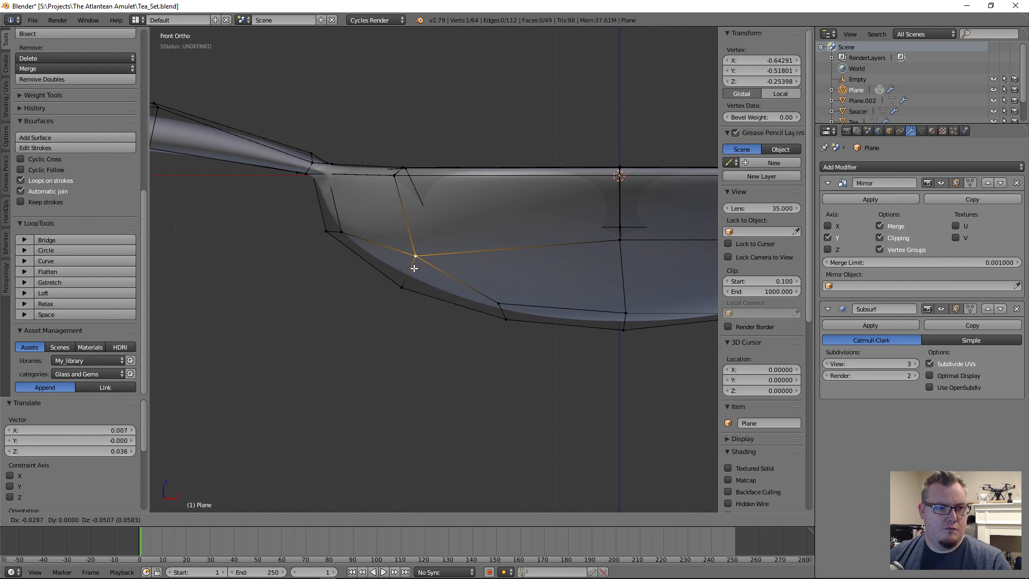
Move the outer centreline vertex under the bowl's handle end by about -0.020 in X and 0.032 in Z.
{"action": "key", "text": "Escape"}
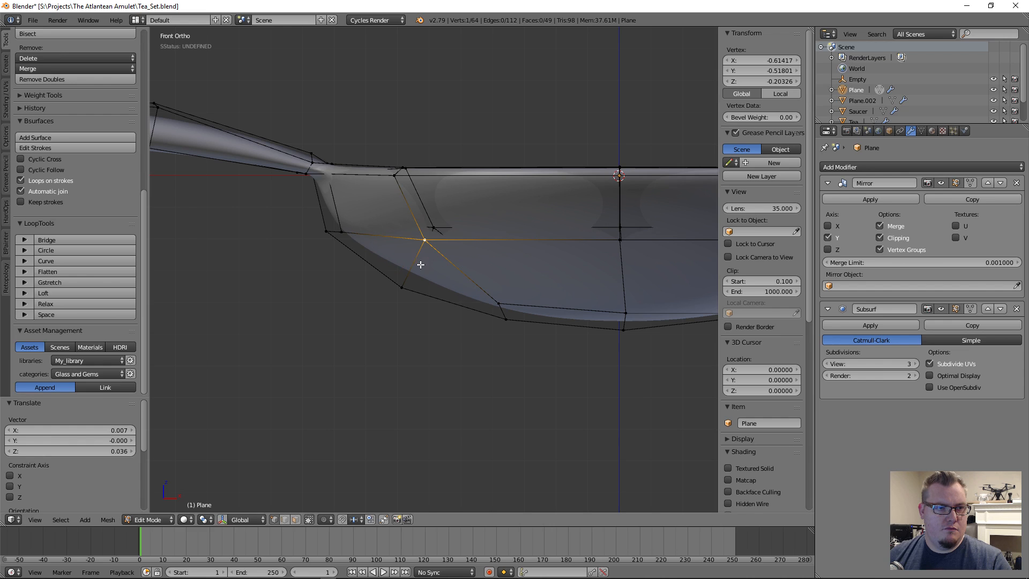
{"action": "right_click", "coordinate": [395, 295]}
{"action": "key", "text": "g"}
{"action": "left_click", "coordinate": [390, 282]}
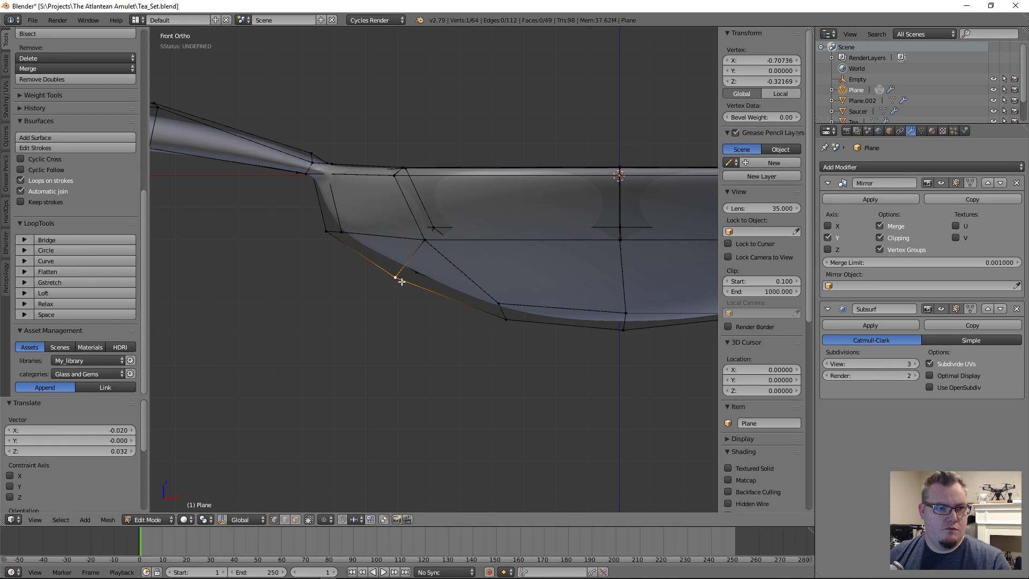
In wireframe, raise the two inner centreline vertices at the bowl's handle end by about 0.027 and 0.034 in Z.
{"action": "key", "text": "z"}
{"action": "right_click", "coordinate": [417, 276]}
{"action": "key", "text": "g"}
{"action": "left_click", "coordinate": [423, 281]}
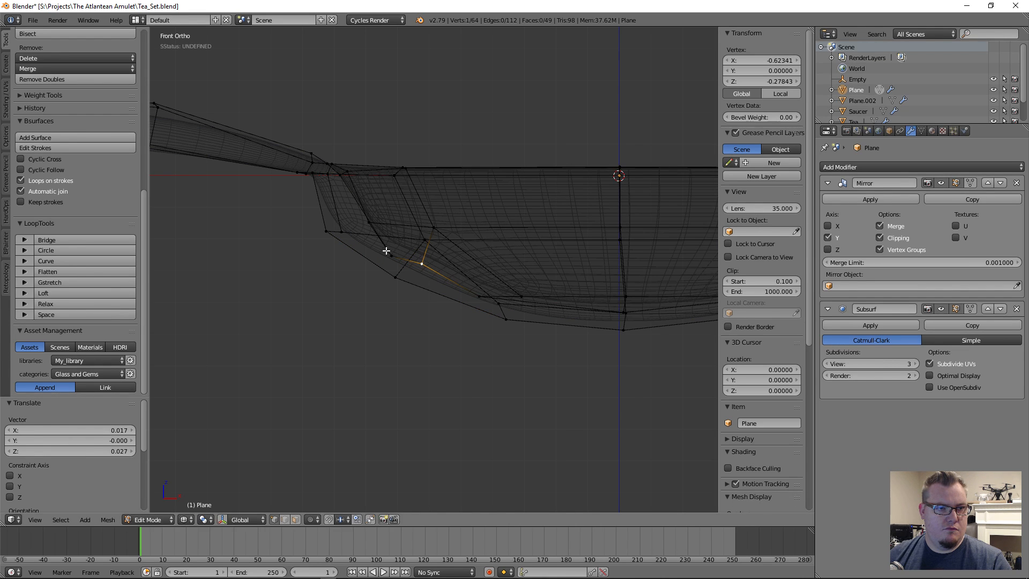
{"action": "right_click", "coordinate": [388, 251]}
{"action": "key", "text": "g"}
{"action": "left_click", "coordinate": [384, 240]}
{"action": "key", "text": "z"}
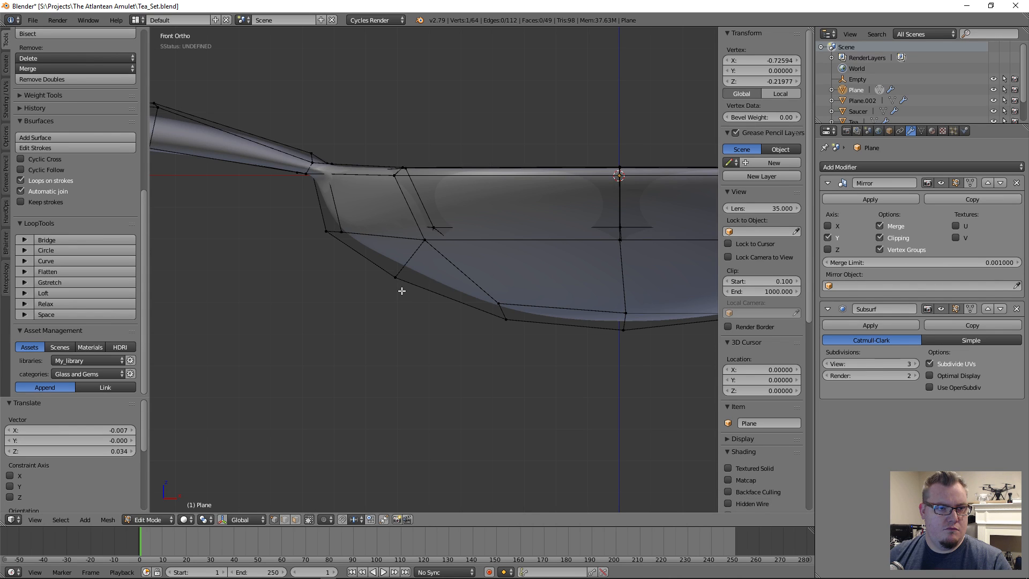
Examine the smoothed spoon bowl from several angles, in and out of Edit Mode, ending in the right orthographic view.
{"action": "middle_click_drag", "start_coordinate": [477, 236], "coordinate": [639, 242]}
{"action": "key", "text": "Tab"}
{"action": "key", "text": "Tab"}
{"action": "middle_click_drag", "start_coordinate": [557, 266], "coordinate": [549, 290]}
{"action": "key", "text": "KP_1"}
{"action": "key", "text": "KP_3"}
{"action": "scroll", "coordinate": [388, 324], "scroll_direction": "up", "scroll_amount": 3}
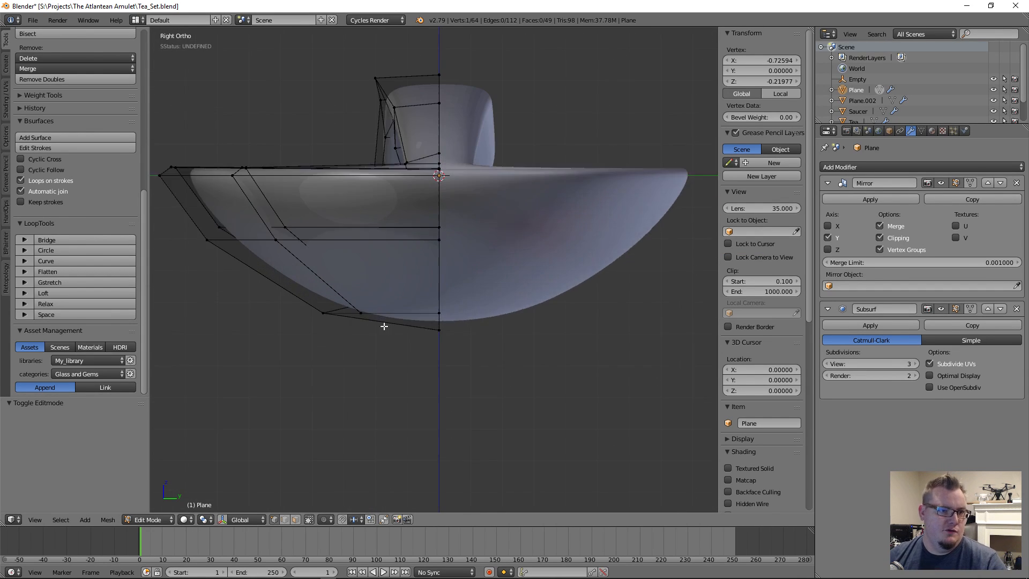
In wireframe, move the handle-side off-centre vertex on the bowl's underside outward by about -0.120 along Y.
{"action": "key", "text": "z"}
{"action": "scroll", "coordinate": [273, 375], "scroll_direction": "up", "scroll_amount": 4}
{"action": "middle_click_drag", "start_coordinate": [257, 397], "coordinate": [493, 323], "text": "shift"}
{"action": "scroll", "coordinate": [507, 300], "scroll_direction": "up", "scroll_amount": 3}
{"action": "right_click", "coordinate": [540, 290]}
{"action": "scroll", "coordinate": [539, 326], "scroll_direction": "down", "scroll_amount": 3}
{"action": "key", "text": "g"}
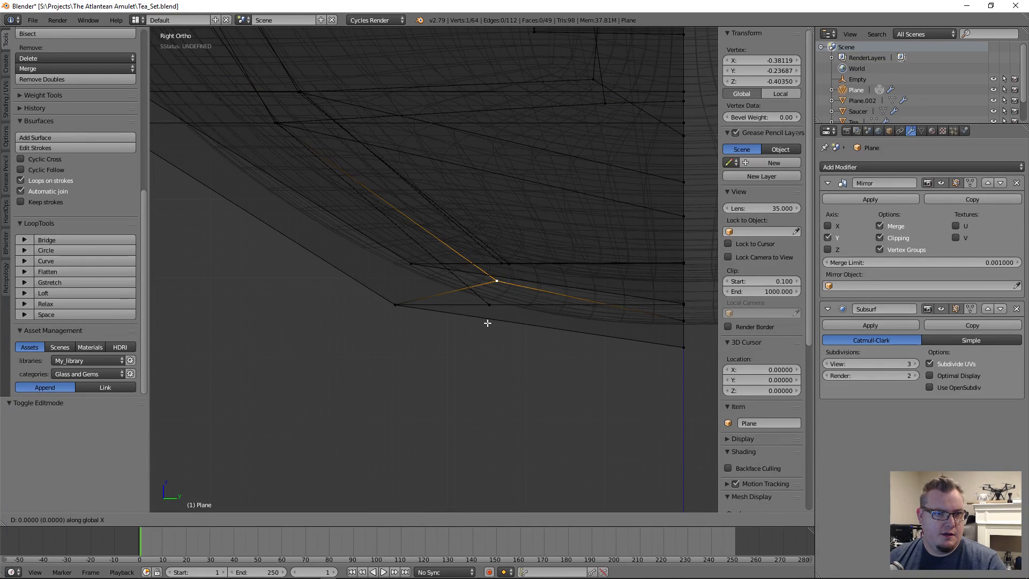
{"action": "key", "text": "y"}
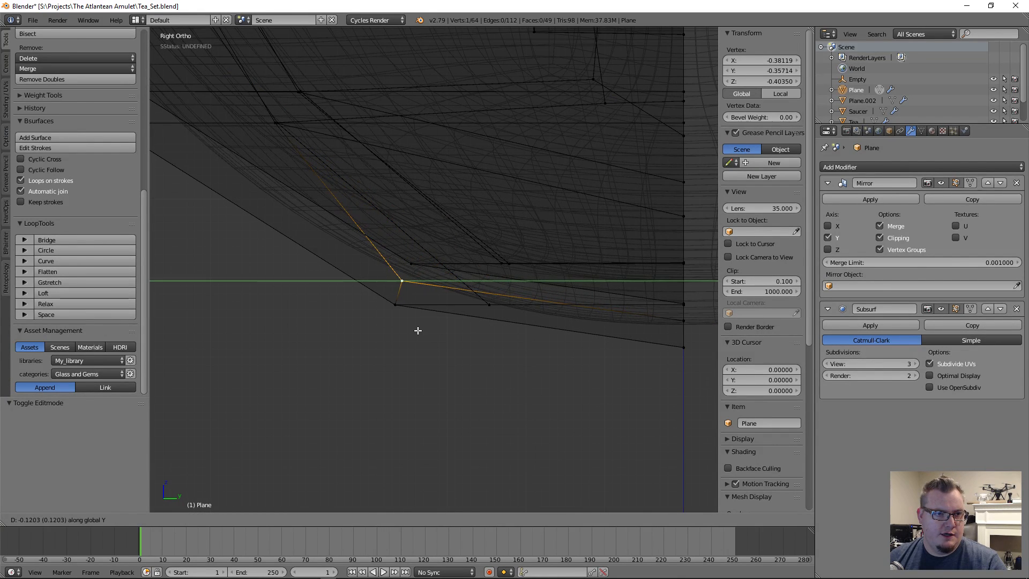
{"action": "left_click", "coordinate": [418, 331]}
Viewing the underside in solid shading, shift the same vertex back toward the centreline by about 0.076 along Y.
{"action": "scroll", "coordinate": [433, 308], "scroll_direction": "down", "scroll_amount": 3}
{"action": "key", "text": "z"}
{"action": "middle_click_drag", "start_coordinate": [433, 308], "coordinate": [546, 209]}
{"action": "scroll", "coordinate": [536, 219], "scroll_direction": "down", "scroll_amount": 4}
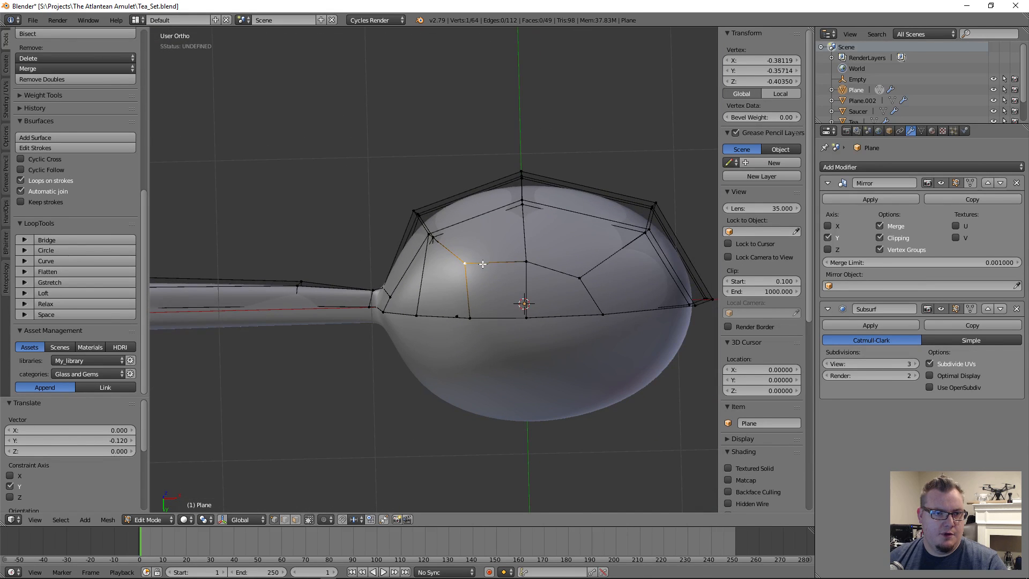
{"action": "key", "text": "g"}
{"action": "key", "text": "y"}
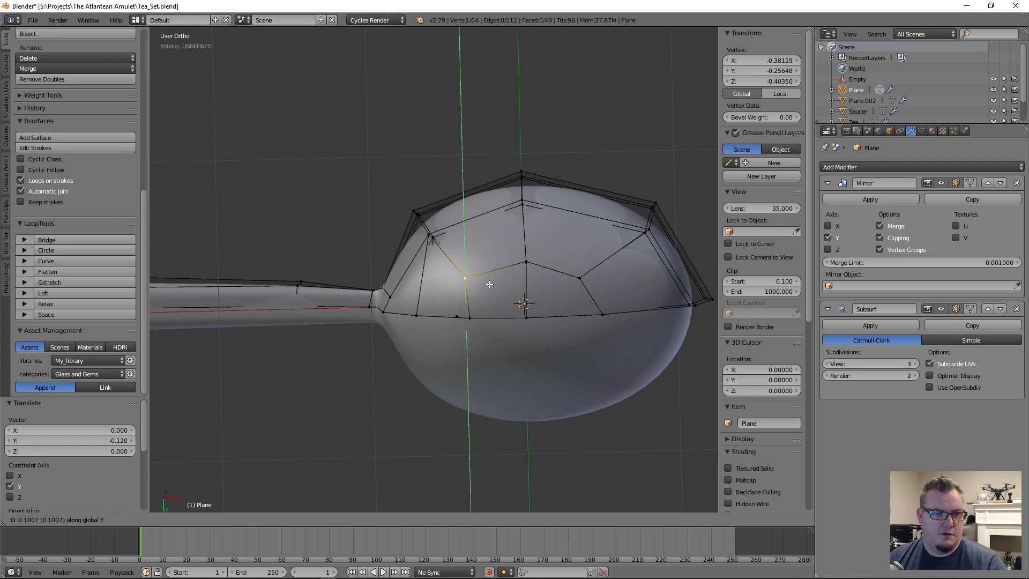
{"action": "left_click", "coordinate": [489, 281]}
Move the matching underside vertex on the bowl's tip side outward by about -0.050 along Y.
{"action": "key", "text": "g"}
{"action": "key", "text": "x"}
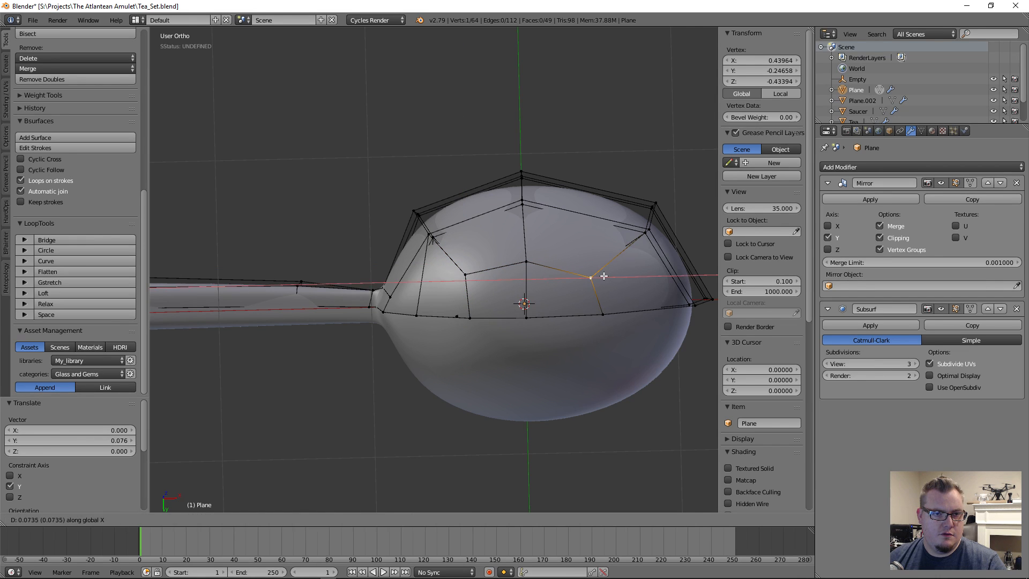
{"action": "key", "text": "y"}
{"action": "left_click", "coordinate": [600, 265]}
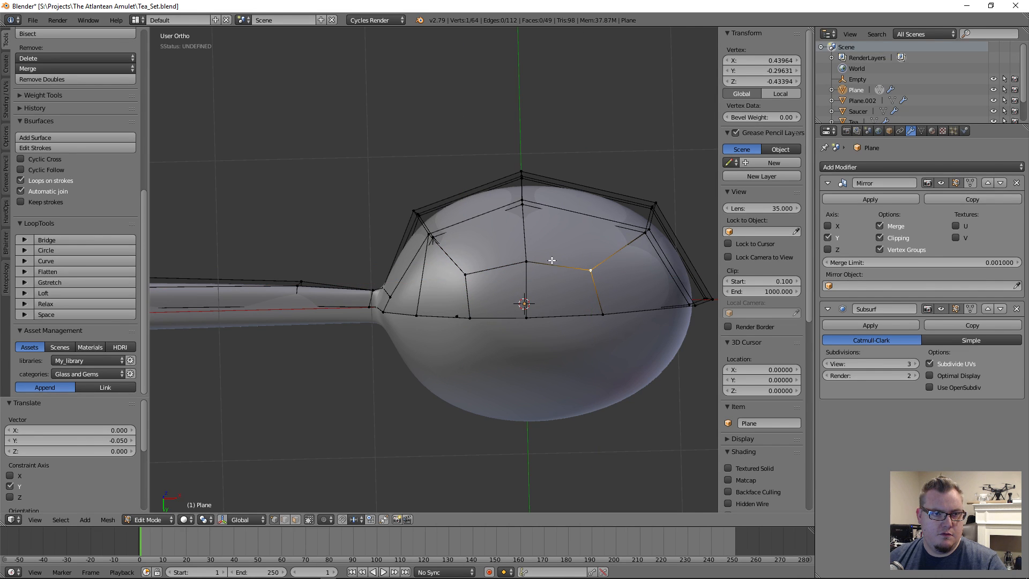
Examine the bowl's curvature from the front and right side in wireframe and solid shading.
{"action": "middle_click_drag", "start_coordinate": [552, 260], "coordinate": [481, 302]}
{"action": "key", "text": "KP_1"}
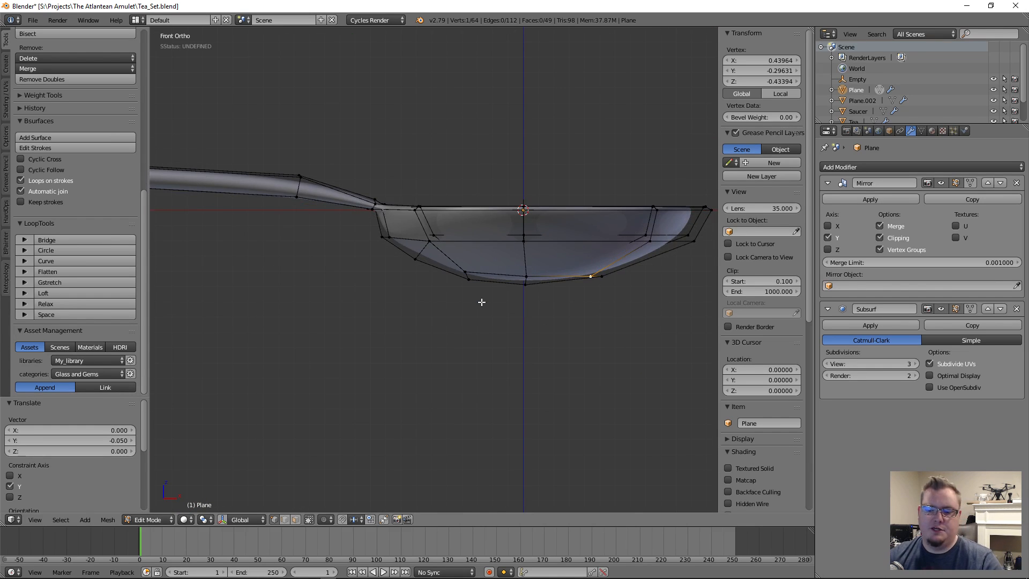
{"action": "key", "text": "KP_3"}
{"action": "key", "text": "z"}
{"action": "scroll", "coordinate": [351, 289], "scroll_direction": "up", "scroll_amount": 3}
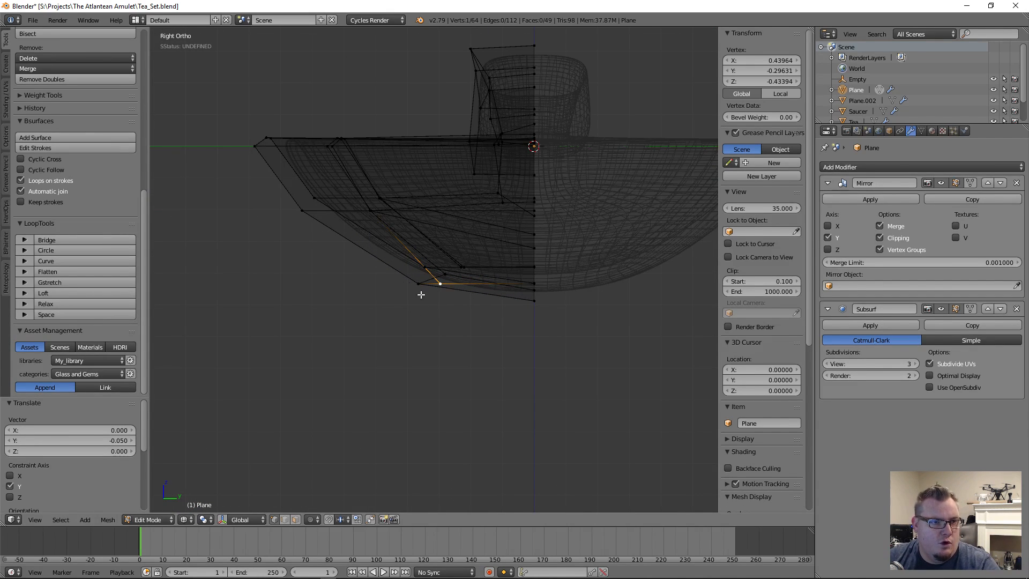
{"action": "scroll", "coordinate": [476, 280], "scroll_direction": "down", "scroll_amount": 3}
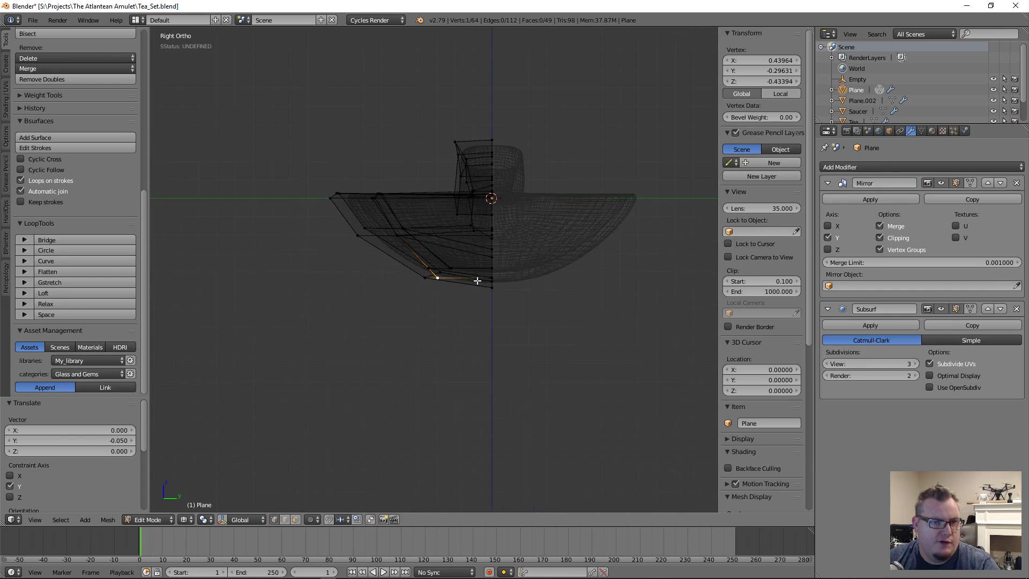
{"action": "scroll", "coordinate": [460, 296], "scroll_direction": "up", "scroll_amount": 5}
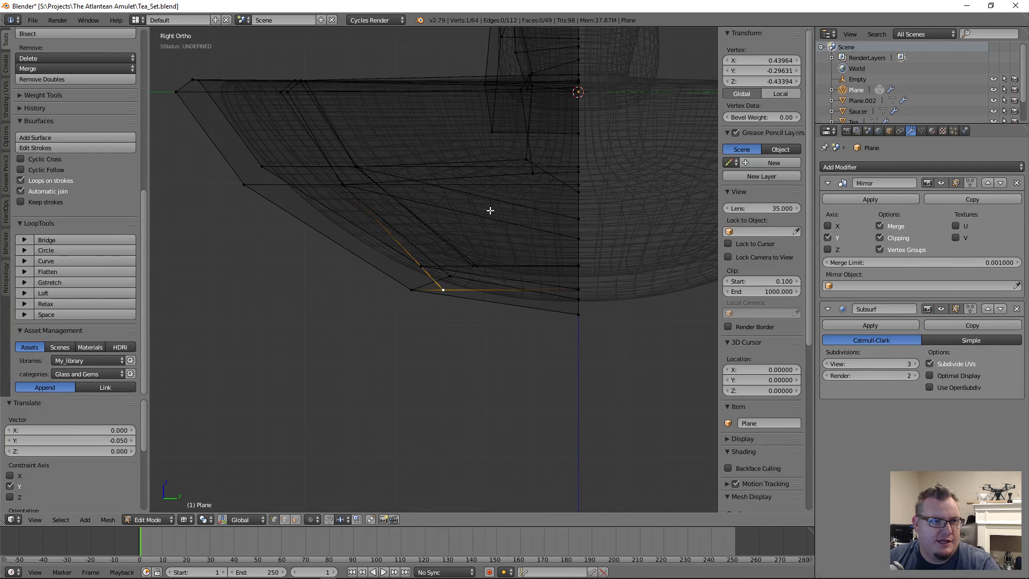
{"action": "scroll", "coordinate": [576, 250], "scroll_direction": "down", "scroll_amount": 3}
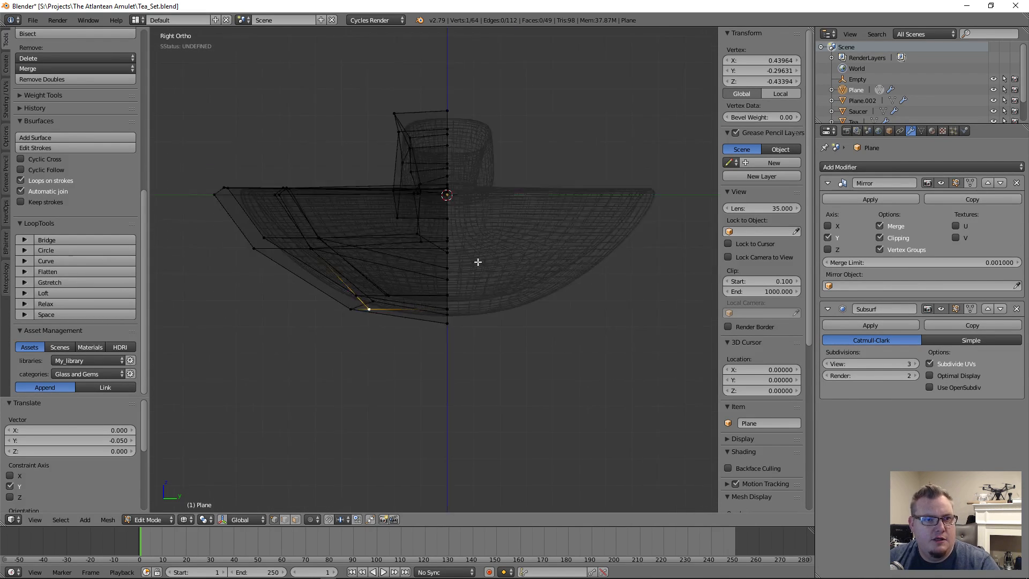
{"action": "mouse_move", "coordinate": [458, 305]}
{"action": "middle_mouse_down", "text": "shift"}
{"action": "mouse_move", "coordinate": [541, 307]}
{"action": "mouse_move", "coordinate": [533, 301]}
{"action": "middle_mouse_up", "text": "shift"}
{"action": "scroll", "coordinate": [496, 307], "scroll_direction": "up", "scroll_amount": 1}
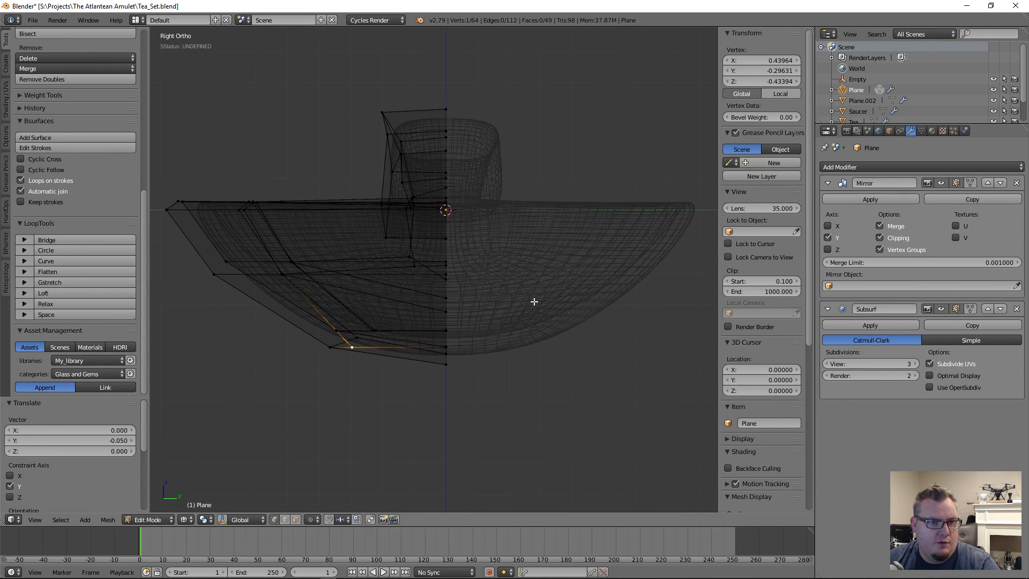
{"action": "key", "text": "z"}
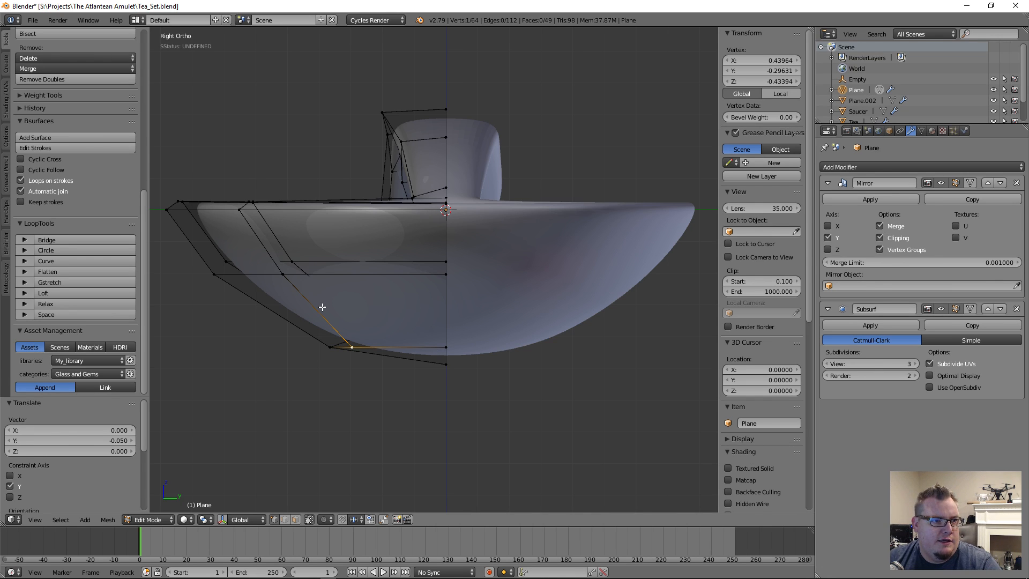
{"action": "key", "text": "z"}
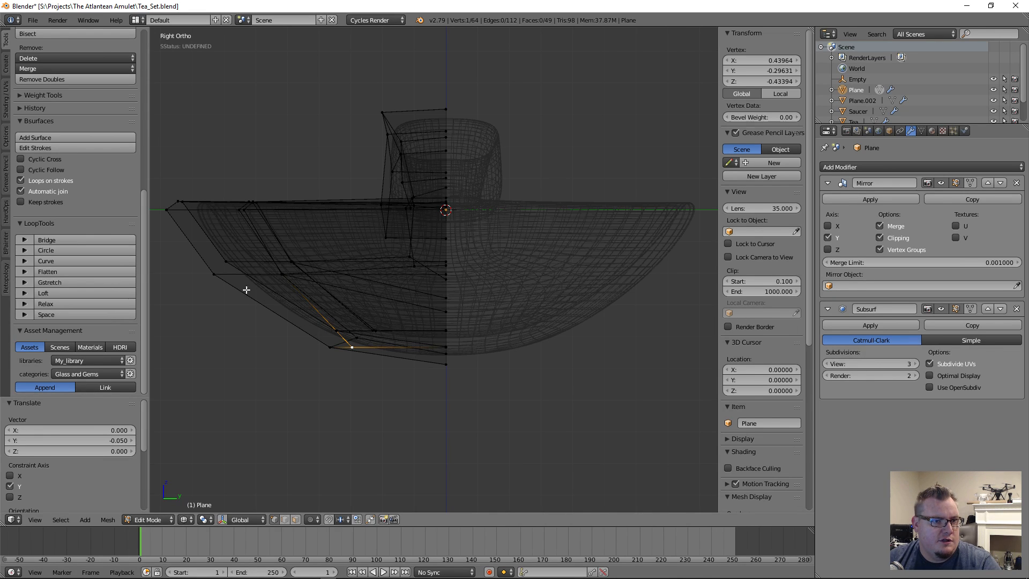
Select the path of three off-centre vertices across the bowl's underside and move them outward by about -0.044 along Y.
{"action": "key", "text": "a"}
{"action": "key", "text": "z"}
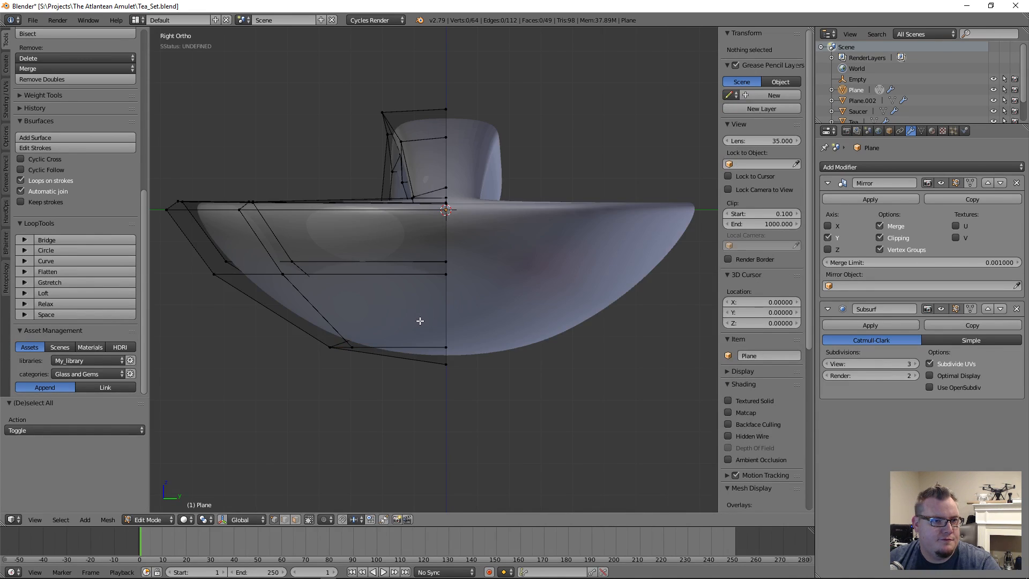
{"action": "mouse_move", "coordinate": [424, 321]}
{"action": "middle_mouse_down"}
{"action": "mouse_move", "coordinate": [482, 317]}
{"action": "mouse_move", "coordinate": [494, 236]}
{"action": "mouse_move", "coordinate": [448, 307]}
{"action": "middle_mouse_up"}
{"action": "scroll", "coordinate": [494, 236], "scroll_direction": "down", "scroll_amount": 2}
{"action": "right_click", "coordinate": [427, 249]}
{"action": "right_click", "coordinate": [543, 164], "text": "ctrl"}
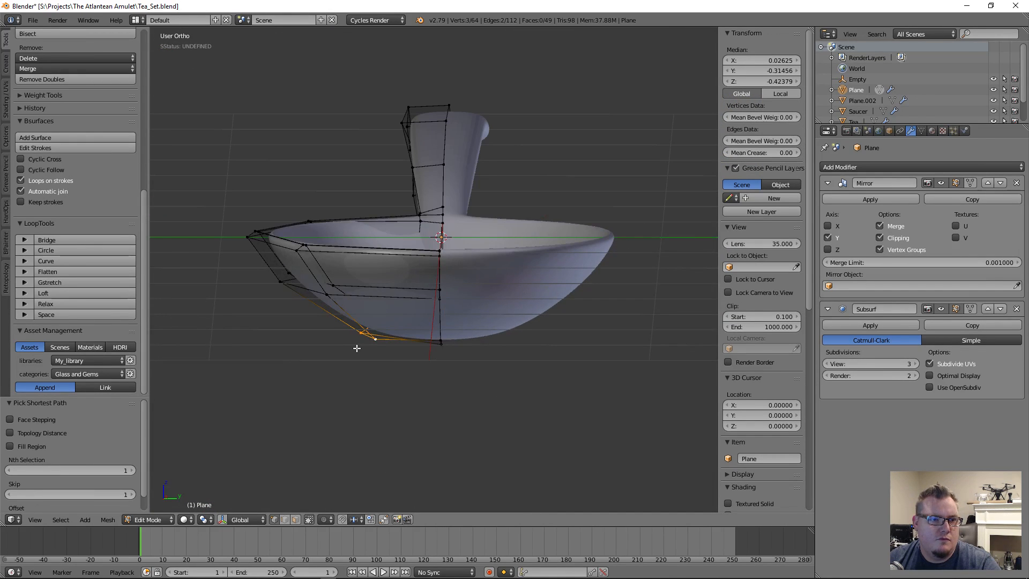
{"action": "key", "text": "g"}
{"action": "key", "text": "y"}
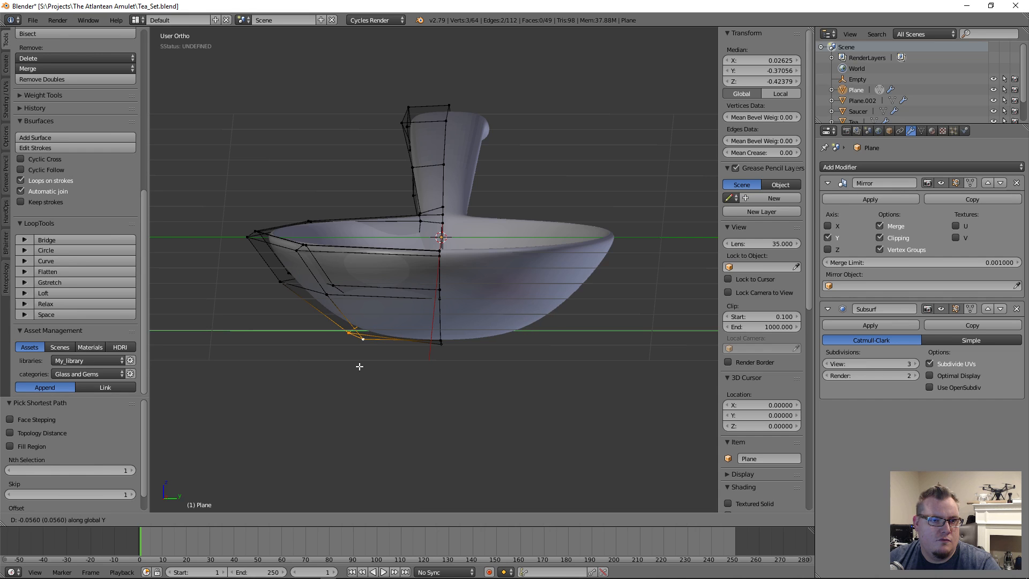
{"action": "left_click", "coordinate": [362, 366]}
Slide the selected underside vertices along their edges toward the rim, and save the file in Object Mode.
{"action": "key", "text": "g"}
{"action": "key", "text": "g"}
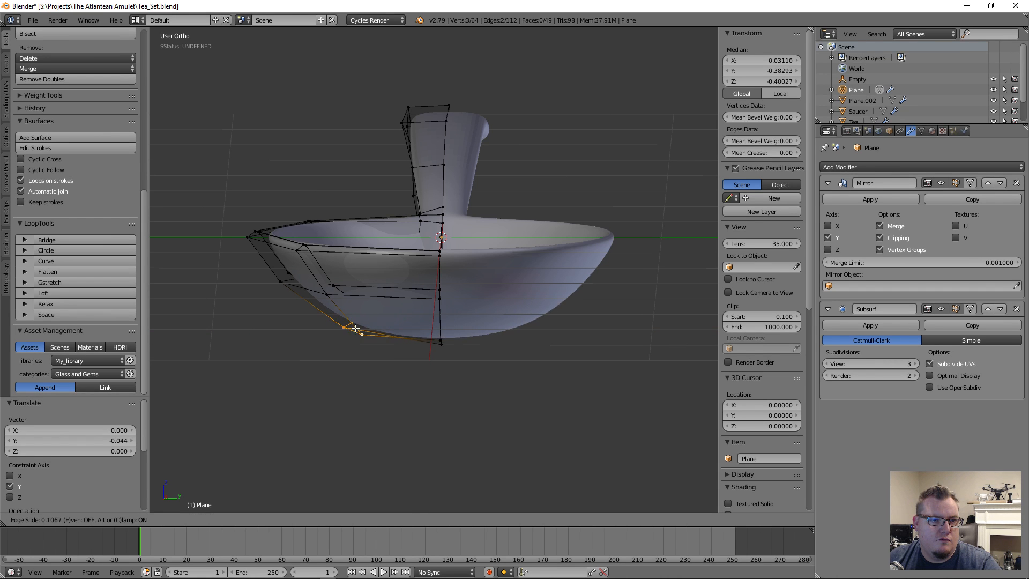
{"action": "left_click", "coordinate": [350, 324]}
{"action": "middle_click_drag", "start_coordinate": [404, 356], "coordinate": [353, 316]}
{"action": "key", "text": "Tab"}
{"action": "key", "text": "ctrl+s"}
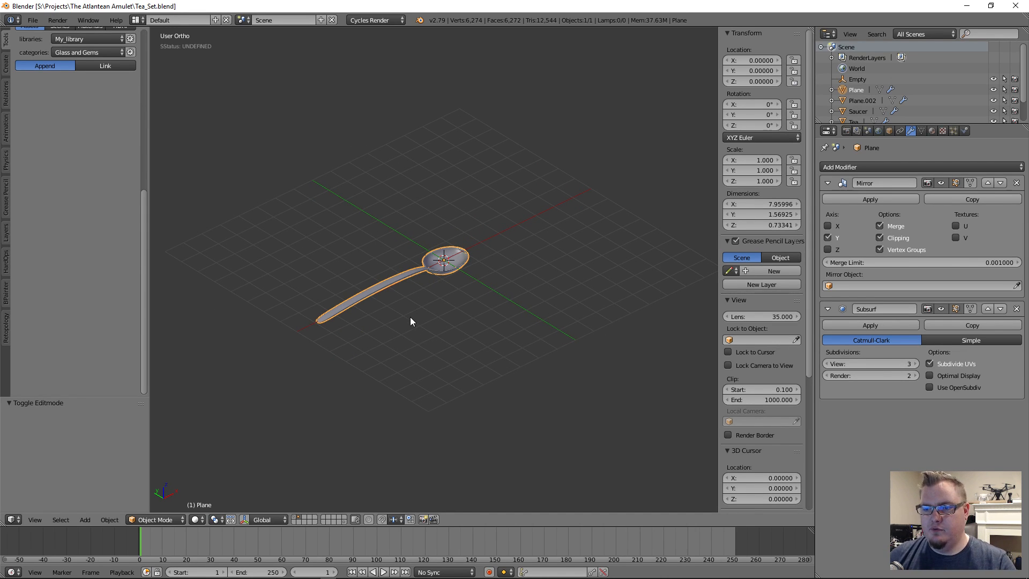
Look at the teacup and saucer on layer 1 for comparison, and return to the spoon on layer 2.
{"action": "scroll", "coordinate": [409, 318], "scroll_direction": "up", "scroll_amount": 3}
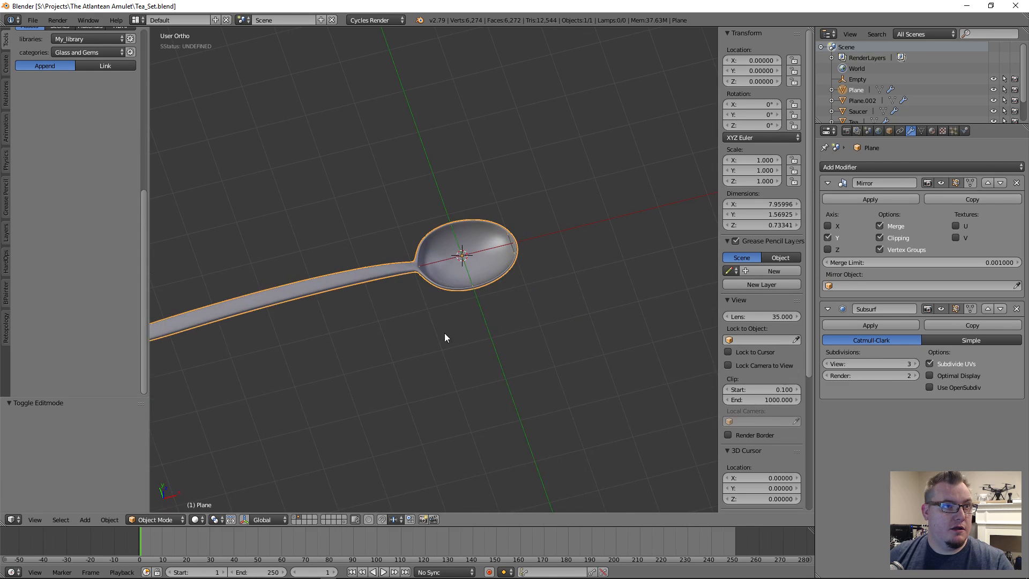
{"action": "mouse_move", "coordinate": [444, 332]}
{"action": "middle_mouse_down"}
{"action": "mouse_move", "coordinate": [422, 314]}
{"action": "mouse_move", "coordinate": [445, 316]}
{"action": "middle_mouse_up"}
{"action": "key", "text": "1"}
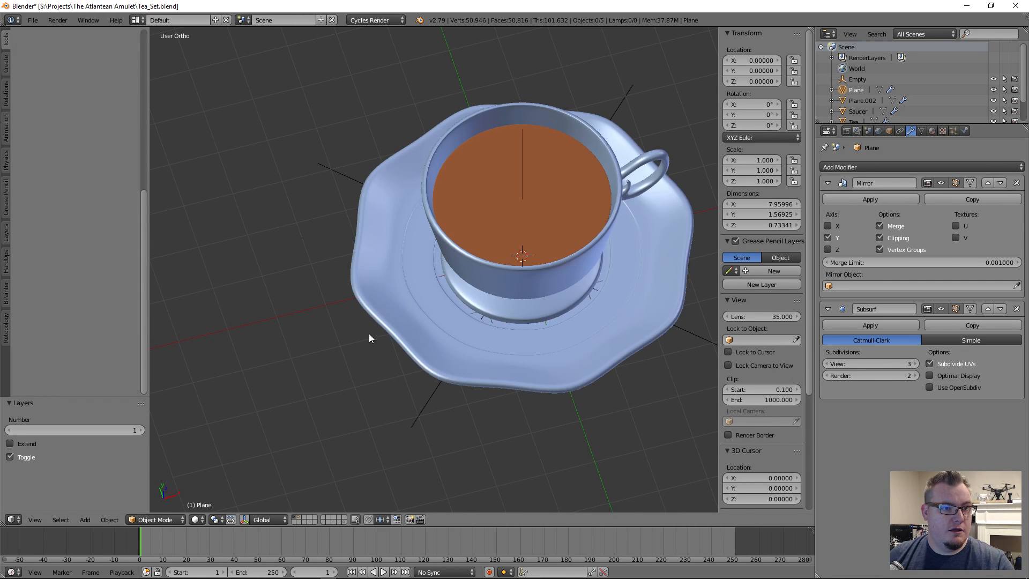
{"action": "middle_click_drag", "start_coordinate": [454, 356], "coordinate": [448, 346]}
{"action": "key", "text": "2"}
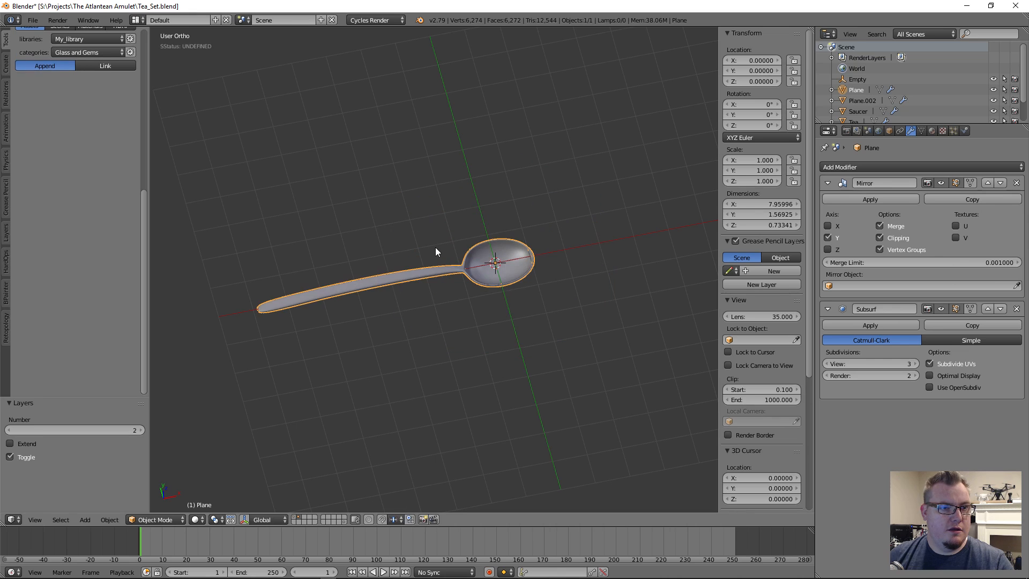
Duplicate the spoon in place and move the copy to layer 1 with the teacup, displaying that layer.
{"action": "key", "text": "shift+d"}
{"action": "right_click", "coordinate": [432, 346]}
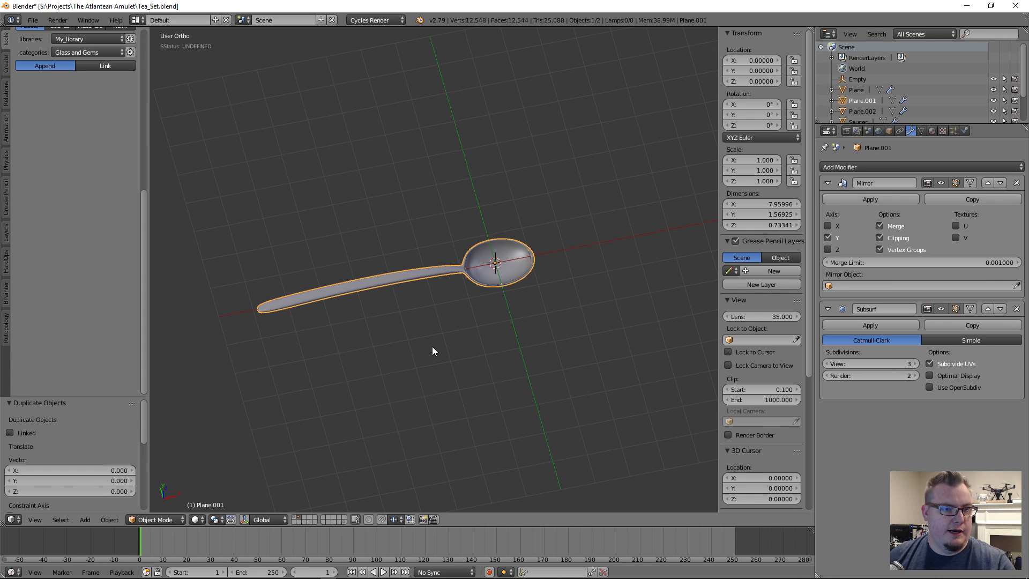
{"action": "key", "text": "m"}
{"action": "key", "text": "1"}
{"action": "key", "text": "1"}
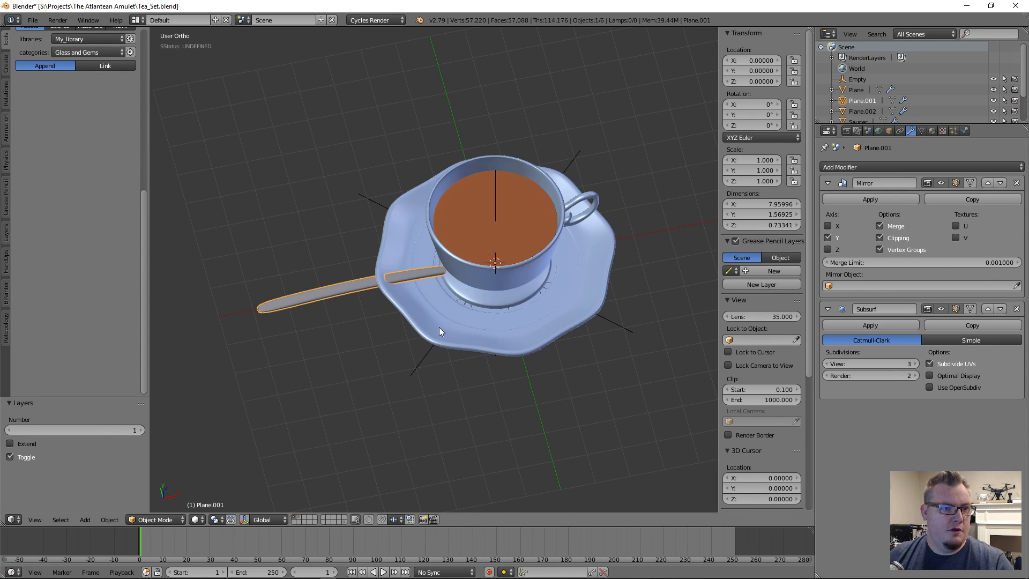
From the front view, raise the spoon copy by about 3.0 along Z, above the saucer.
{"action": "middle_click_drag", "start_coordinate": [438, 327], "coordinate": [432, 266]}
{"action": "key", "text": "KP_1"}
{"action": "key", "text": "g"}
{"action": "key", "text": "z"}
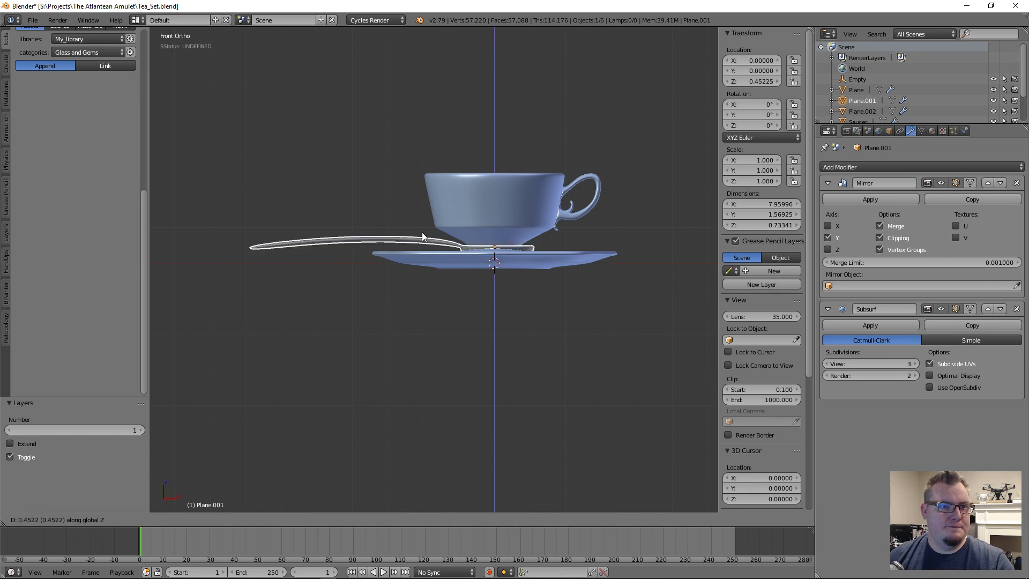
{"action": "left_click", "coordinate": [419, 157]}
Add a new material to the spoon copy and name it Silver.
{"action": "middle_click_drag", "start_coordinate": [467, 209], "coordinate": [420, 355], "text": "shift"}
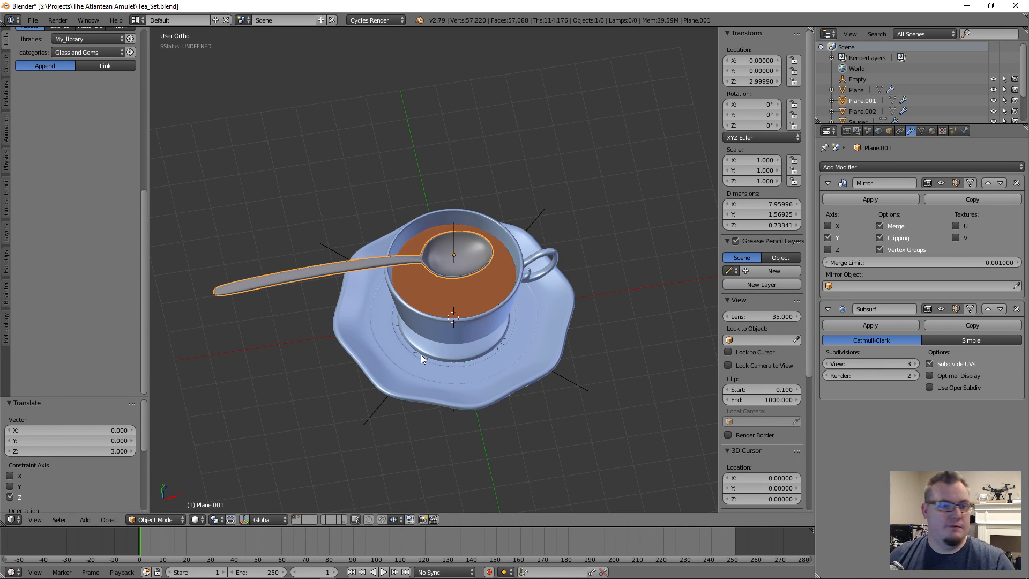
{"action": "key", "text": "KP_7"}
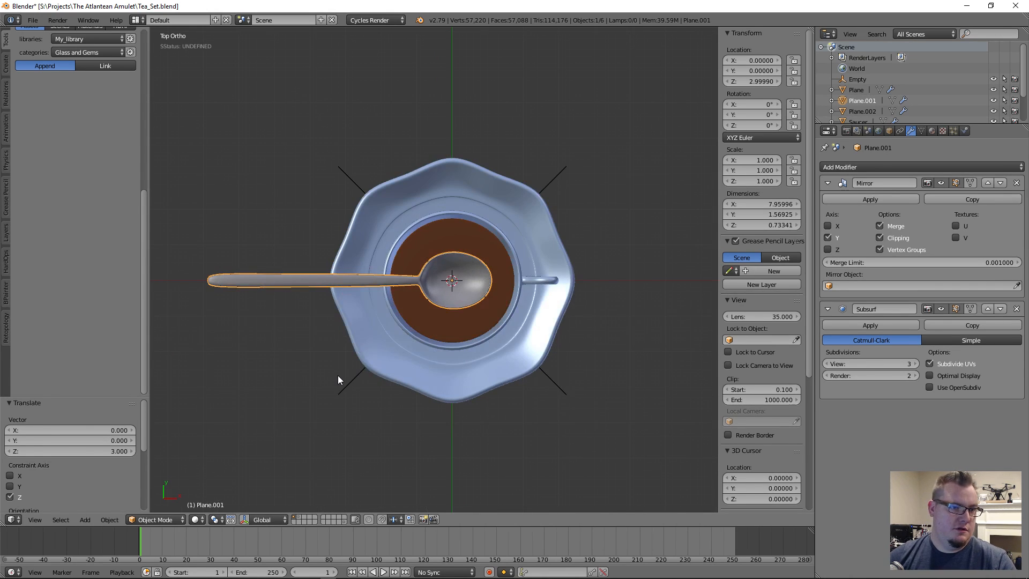
{"action": "left_click", "coordinate": [933, 132]}
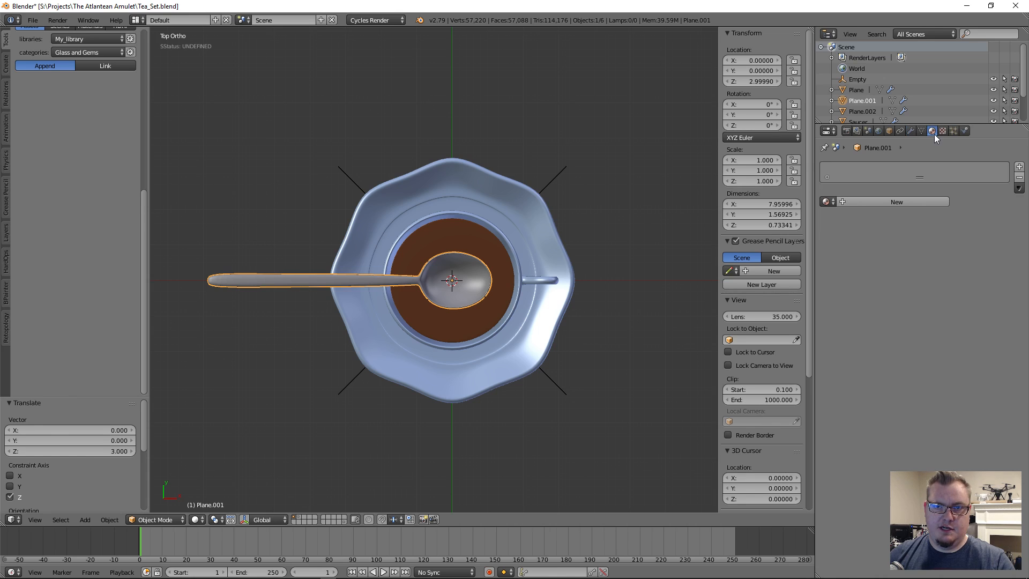
{"action": "left_click", "coordinate": [863, 201]}
{"action": "double_click", "coordinate": [863, 201]}
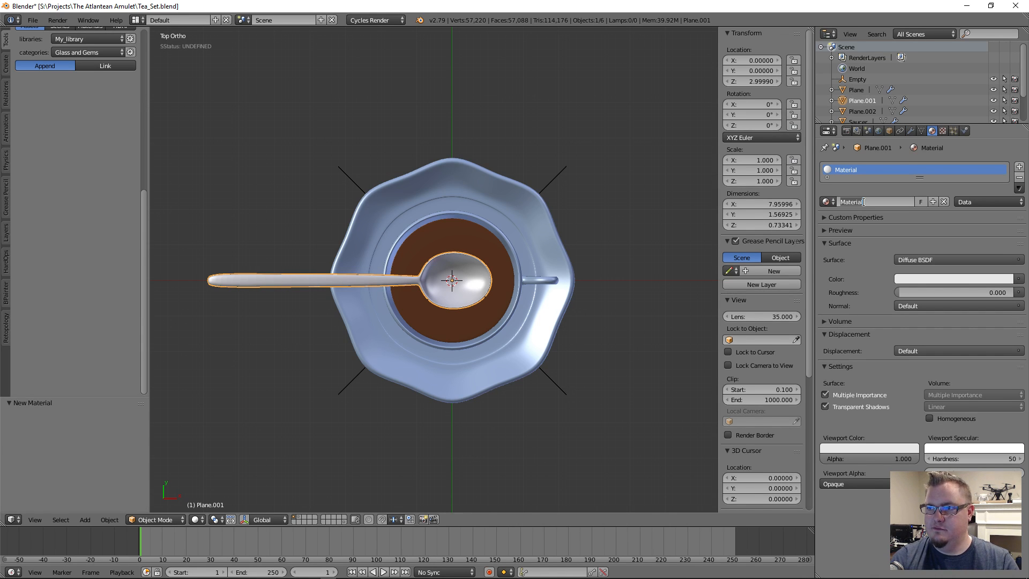
{"action": "type", "text": "Silver"}
{"action": "key", "text": "Return"}
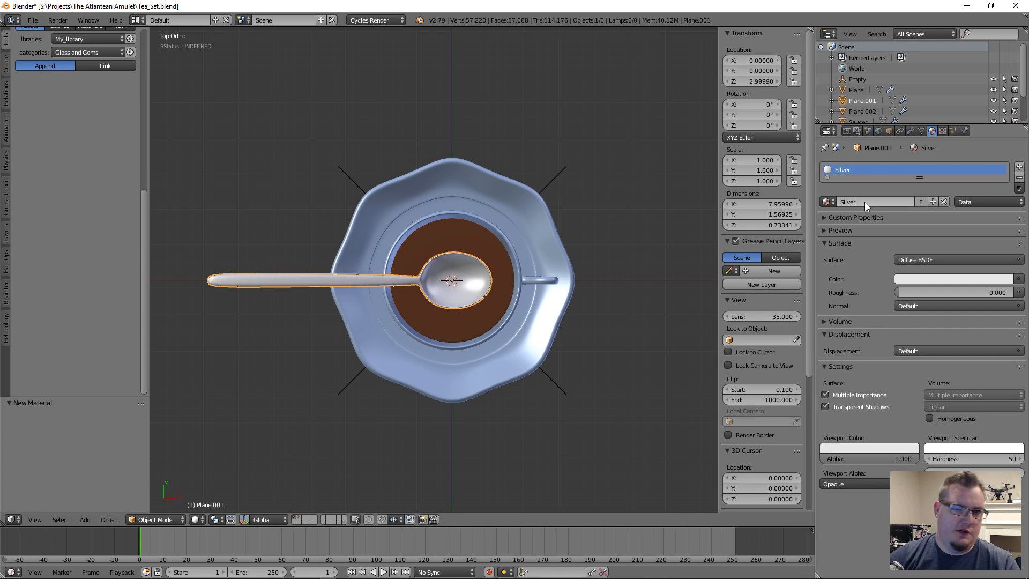
Tint the Silver material's viewport color a pale grey-green.
{"action": "left_click", "coordinate": [888, 448]}
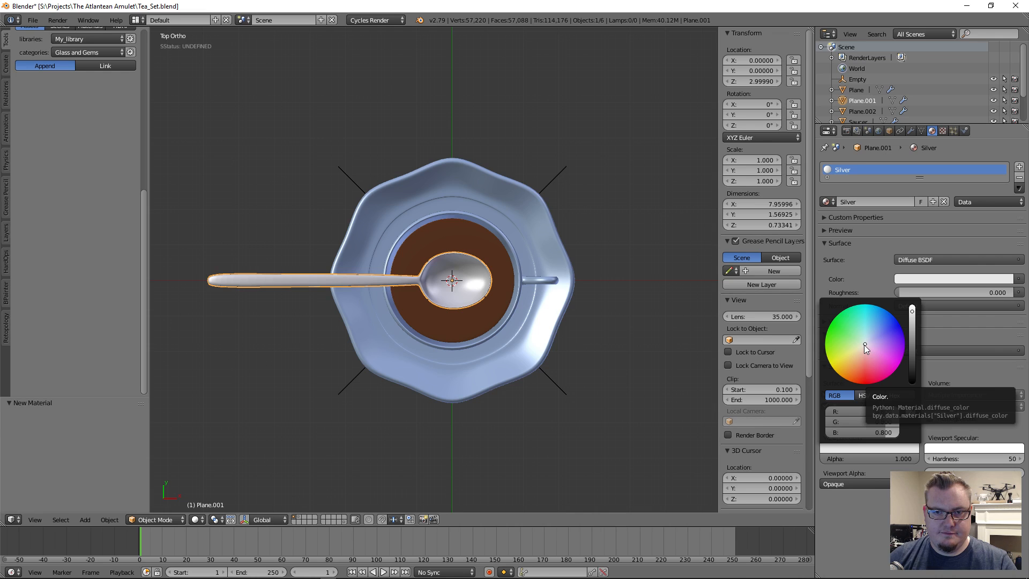
{"action": "left_click_drag", "start_coordinate": [864, 345], "coordinate": [861, 341]}
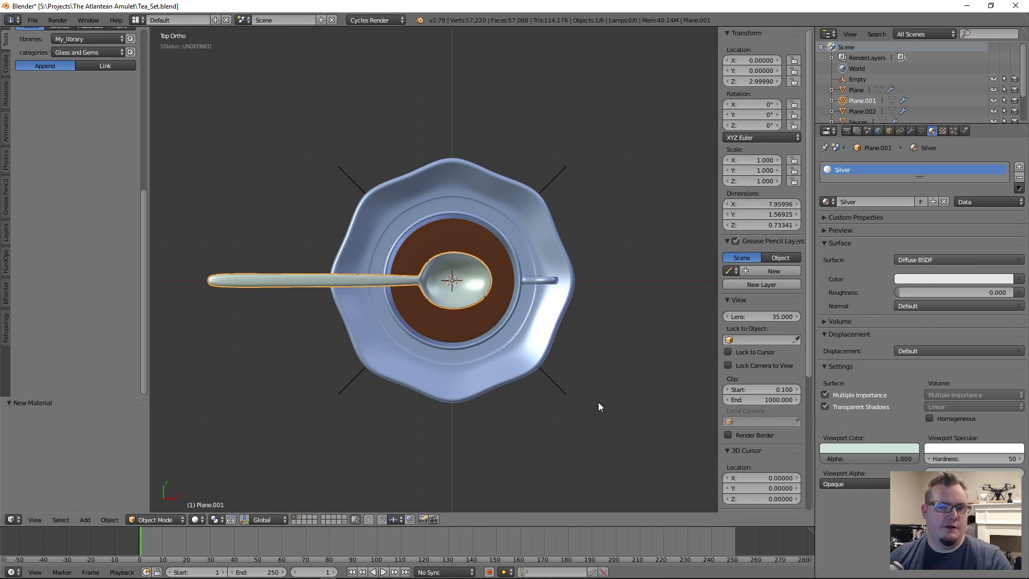
Scale the spoon copy down uniformly to about 0.70 to suit the teacup.
{"action": "scroll", "coordinate": [352, 286], "scroll_direction": "up", "scroll_amount": 2}
{"action": "key", "text": "KP_1"}
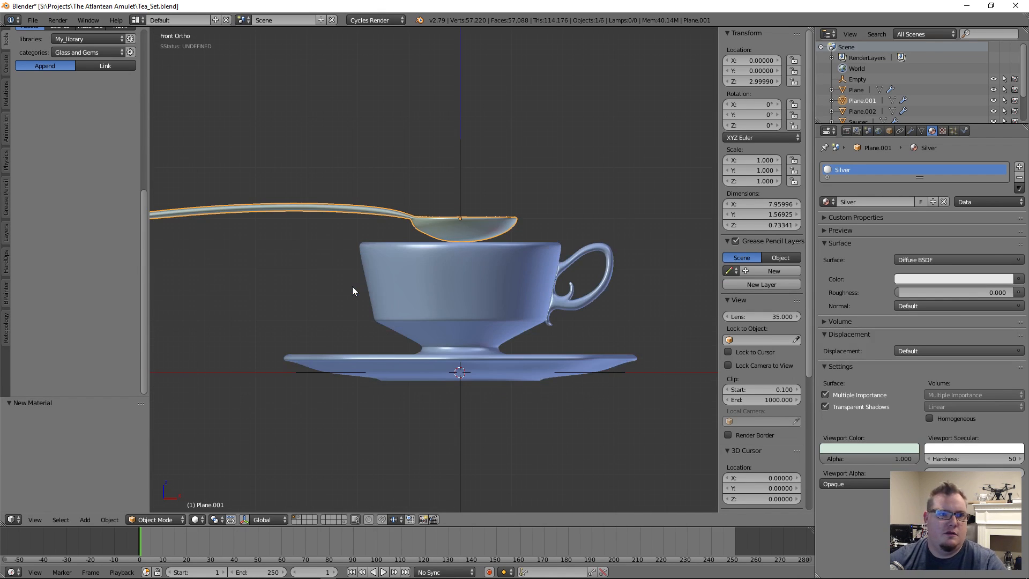
{"action": "scroll", "coordinate": [314, 356], "scroll_direction": "down", "scroll_amount": 3}
{"action": "key", "text": "s"}
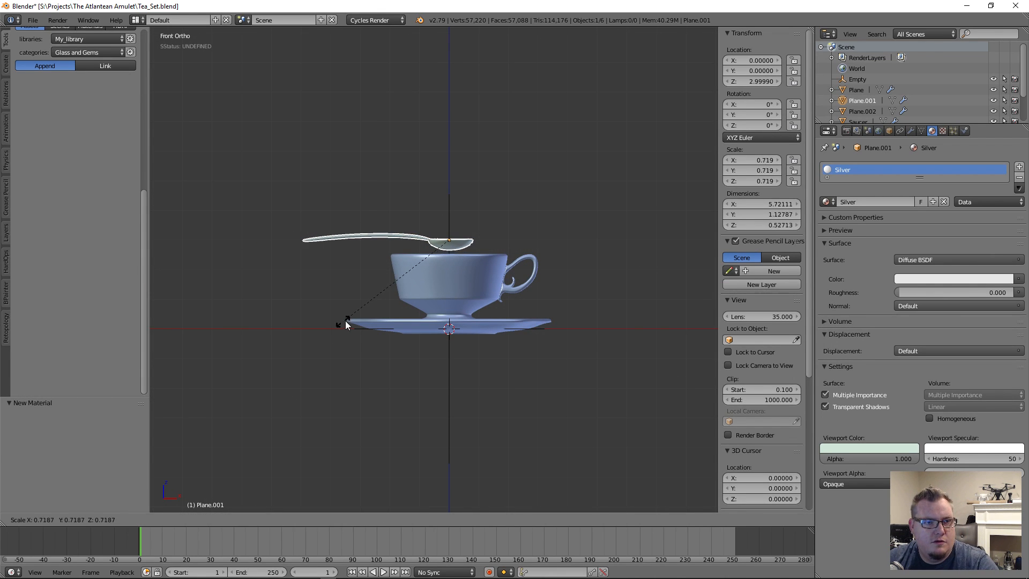
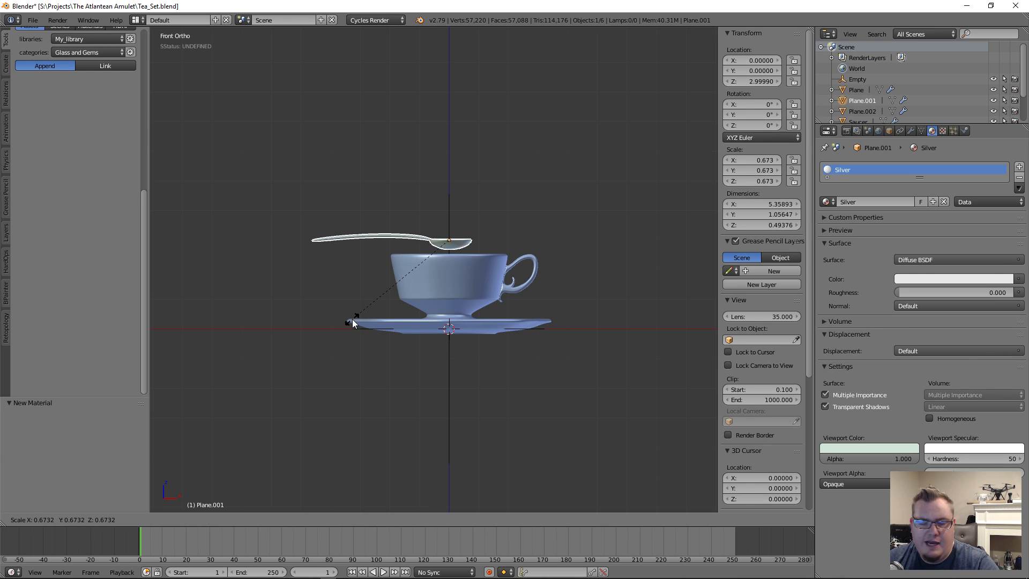
{"action": "left_click", "coordinate": [352, 320]}
{"action": "middle_click_drag", "start_coordinate": [426, 249], "coordinate": [428, 298]}
{"action": "key", "text": "s"}
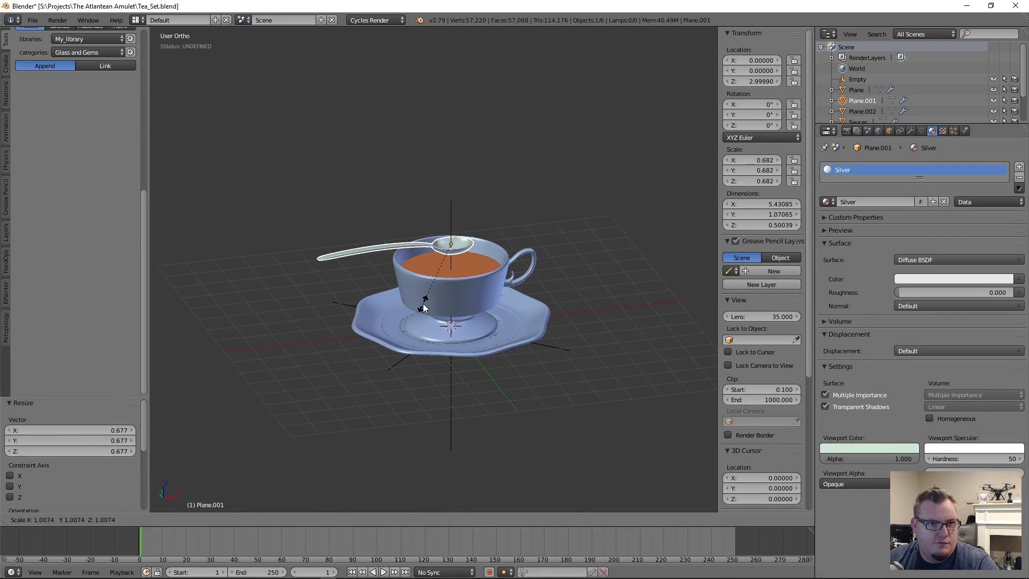
{"action": "left_click", "coordinate": [423, 309]}
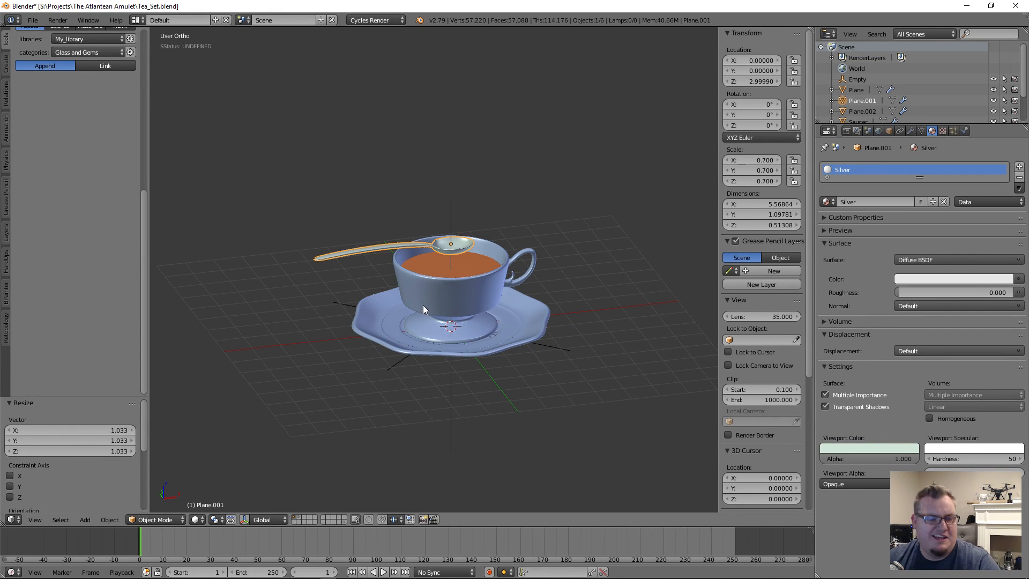
Try enlarging the spoon uniformly to a scale of about 1.09 from the top view, and undo that resize.
{"action": "scroll", "coordinate": [423, 307], "scroll_direction": "up", "scroll_amount": 2}
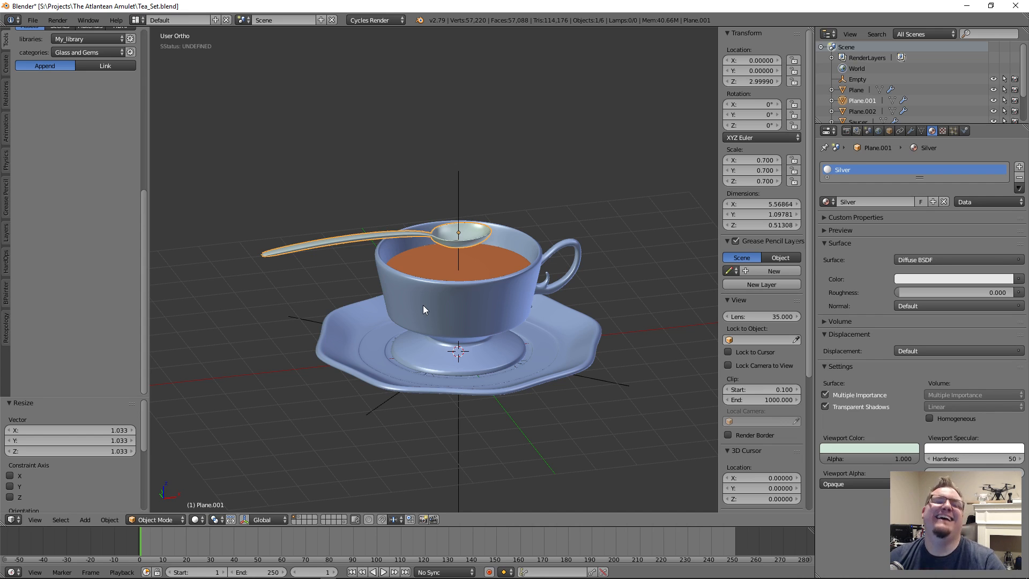
{"action": "key", "text": "KP_7"}
{"action": "key", "text": "KP_7"}
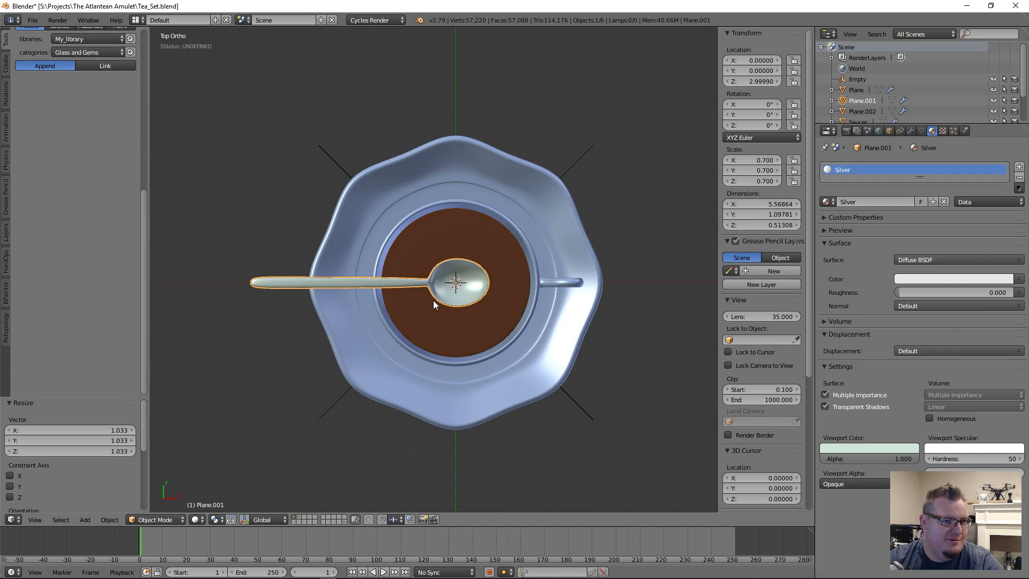
{"action": "scroll", "coordinate": [433, 300], "scroll_direction": "up", "scroll_amount": 2}
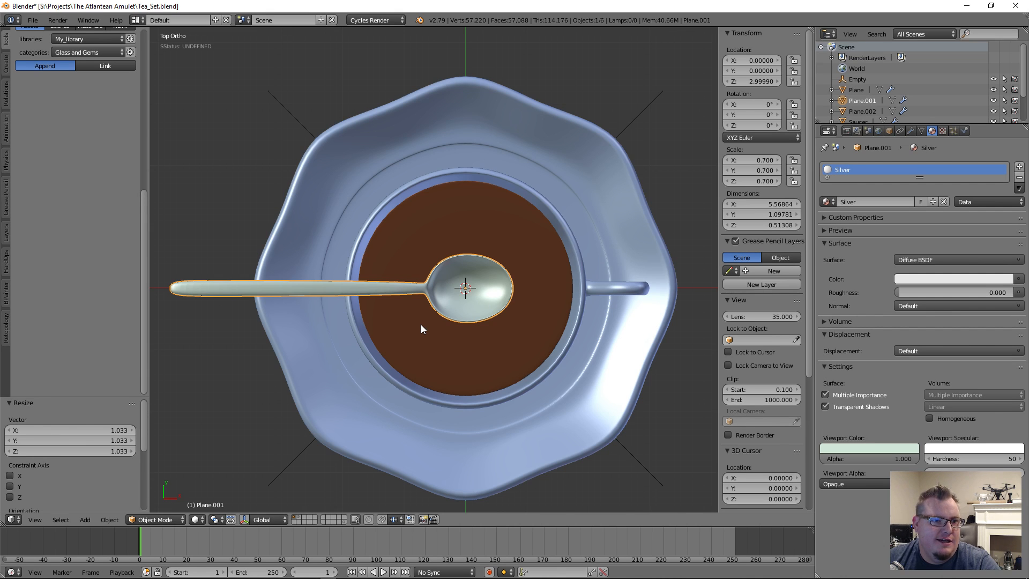
{"action": "scroll", "coordinate": [421, 329], "scroll_direction": "down", "scroll_amount": 2}
{"action": "key", "text": "s"}
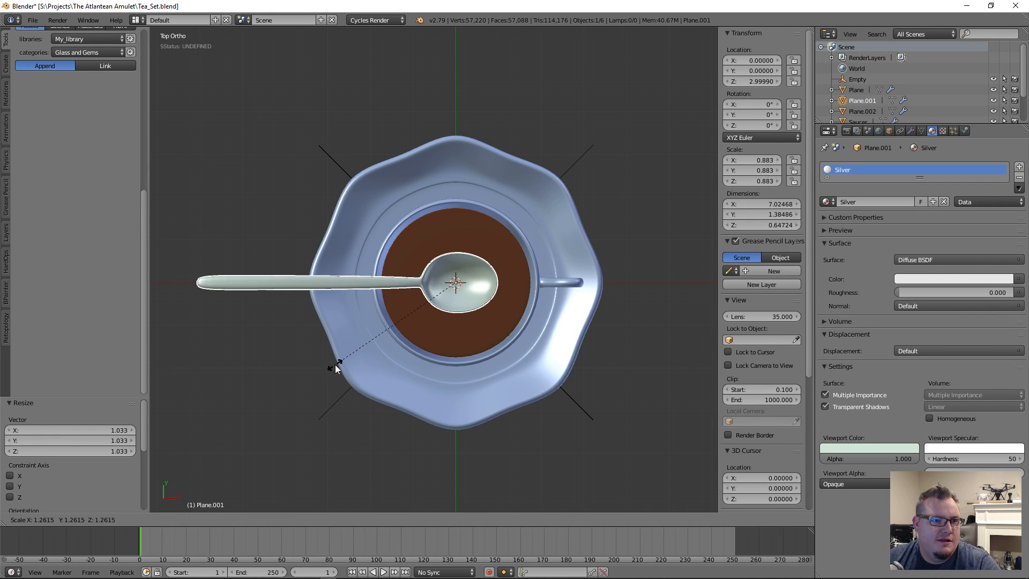
{"action": "left_click", "coordinate": [302, 374]}
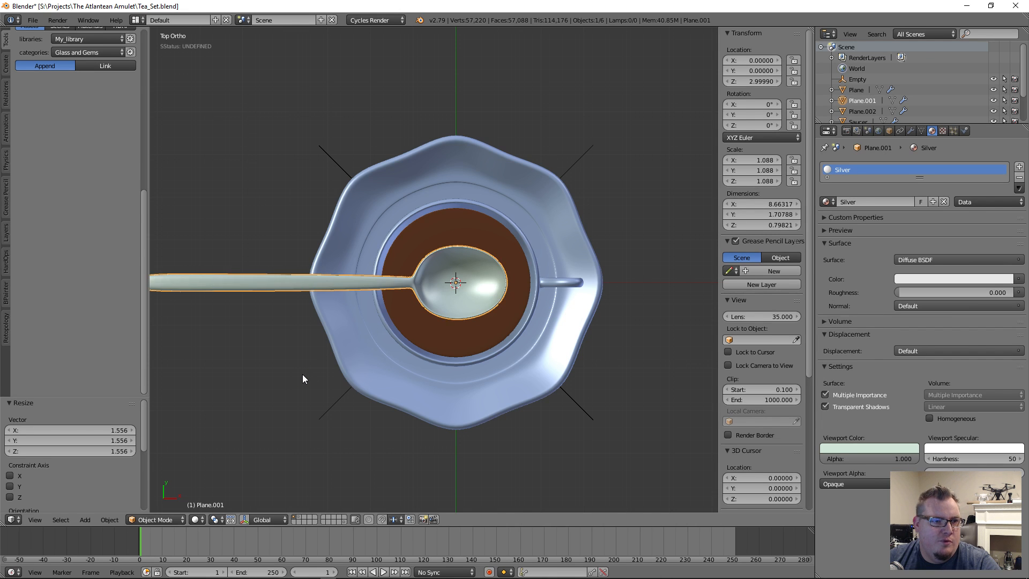
{"action": "scroll", "coordinate": [497, 329], "scroll_direction": "down", "scroll_amount": 2}
{"action": "middle_click_drag", "start_coordinate": [481, 336], "coordinate": [440, 317]}
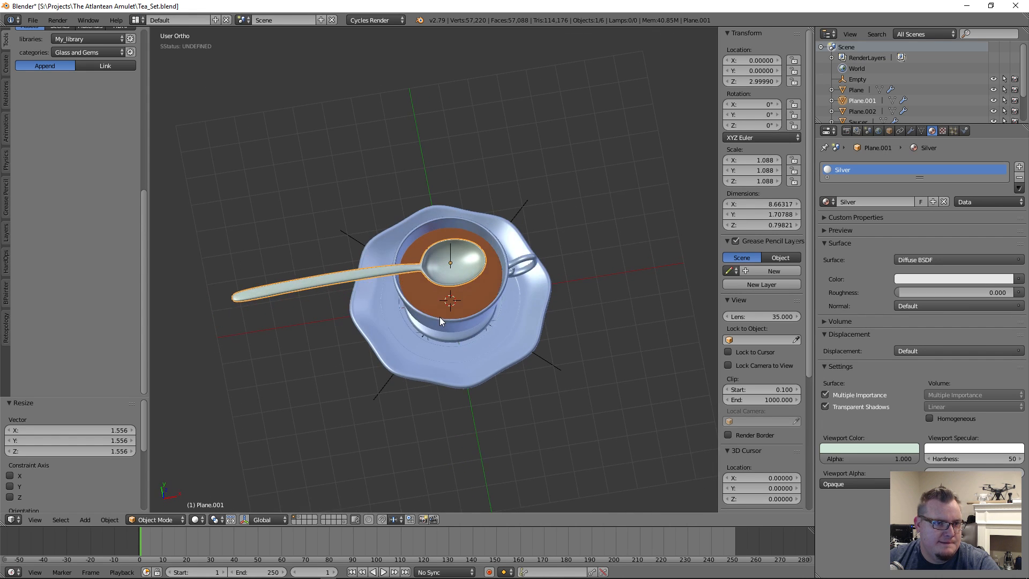
{"action": "key", "text": "ctrl+z"}
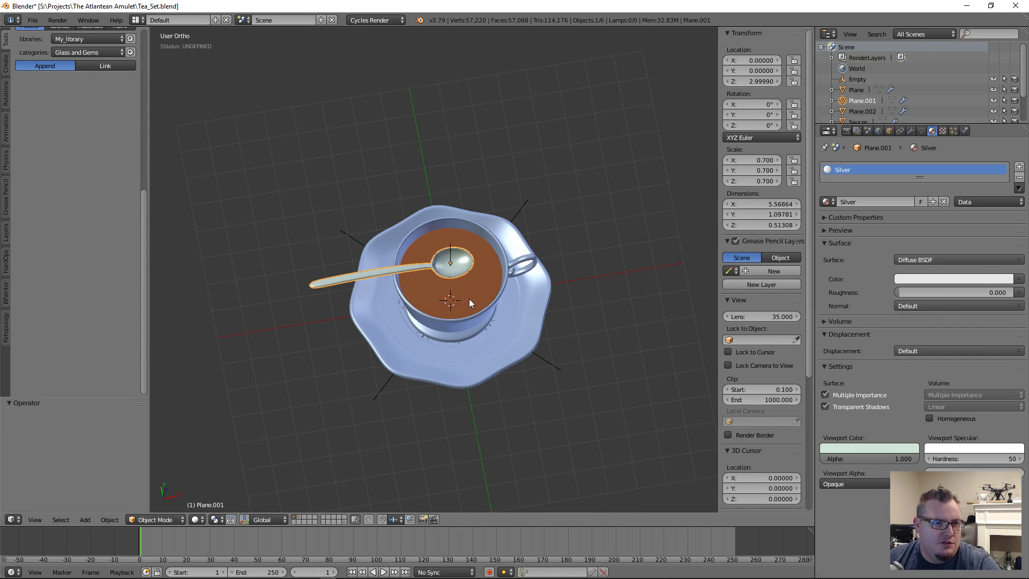
Scale the spoon copy up uniformly to about 0.97.
{"action": "key", "text": "s"}
{"action": "left_click", "coordinate": [468, 316]}
{"action": "middle_click_drag", "start_coordinate": [468, 316], "coordinate": [347, 261]}
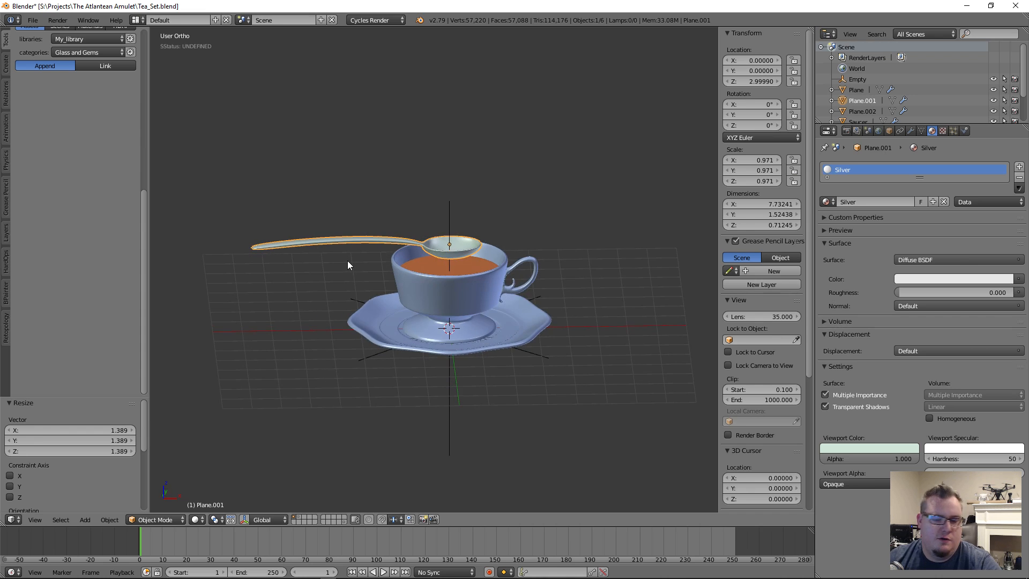
In front wireframe view, lower the spoon along Z by about 1.79 so its bowl sits inside the cup.
{"action": "key", "text": "KP_3"}
{"action": "key", "text": "KP_1"}
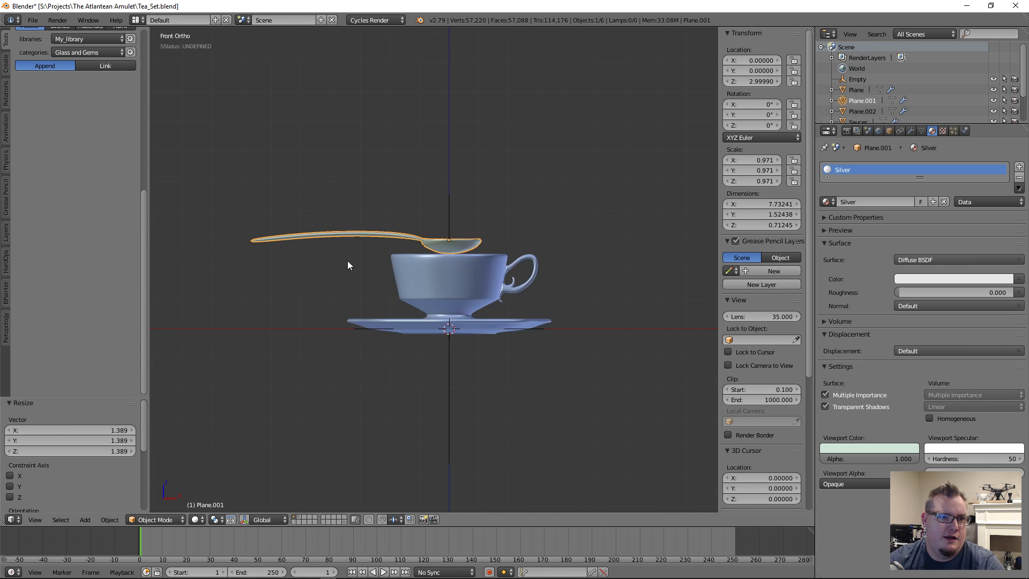
{"action": "key", "text": "z"}
{"action": "scroll", "coordinate": [600, 272], "scroll_direction": "up", "scroll_amount": 5}
{"action": "key", "text": "g"}
{"action": "key", "text": "z"}
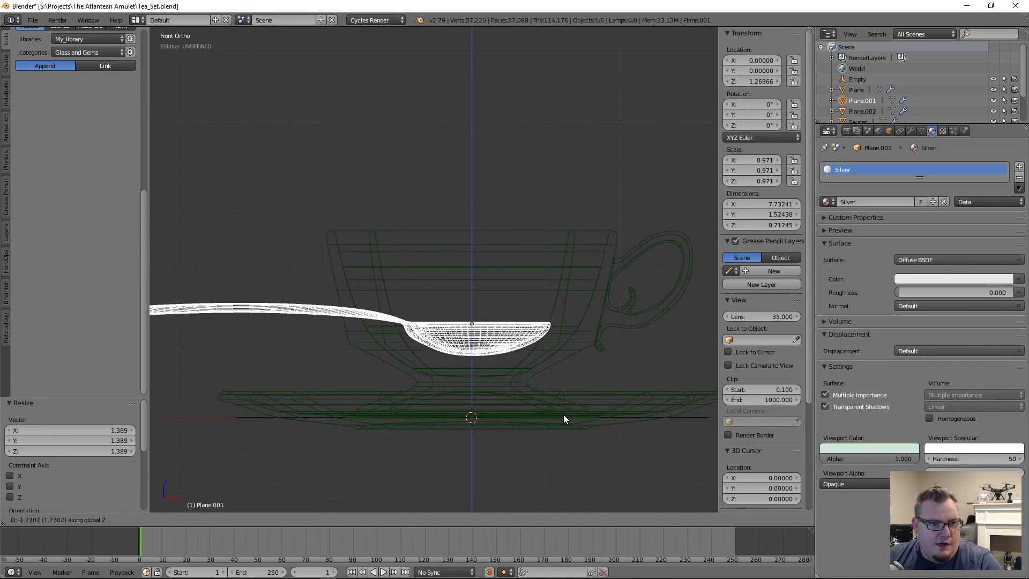
{"action": "left_click", "coordinate": [561, 417]}
{"action": "scroll", "coordinate": [424, 367], "scroll_direction": "up", "scroll_amount": 1}
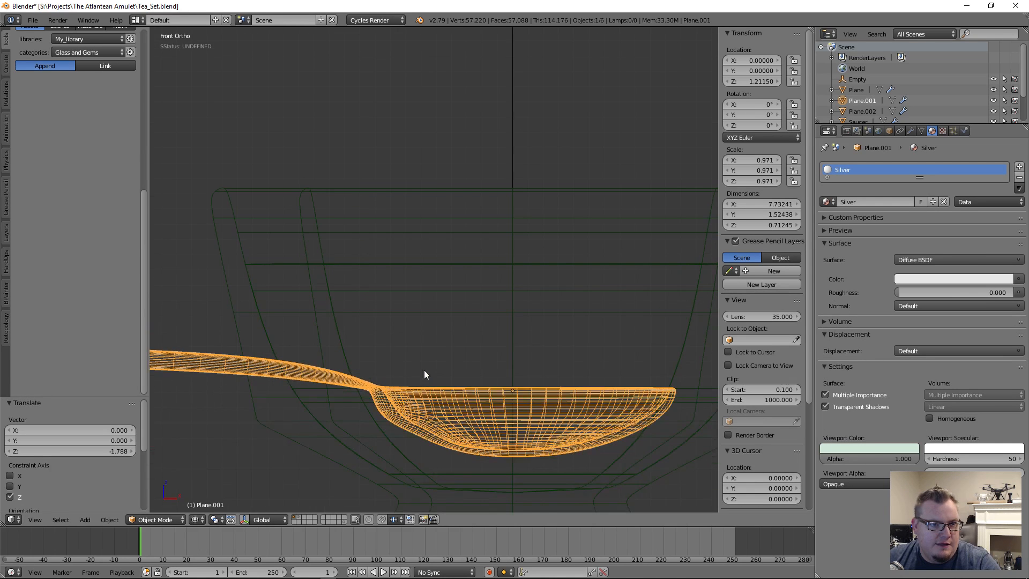
{"action": "scroll", "coordinate": [423, 370], "scroll_direction": "down", "scroll_amount": 1}
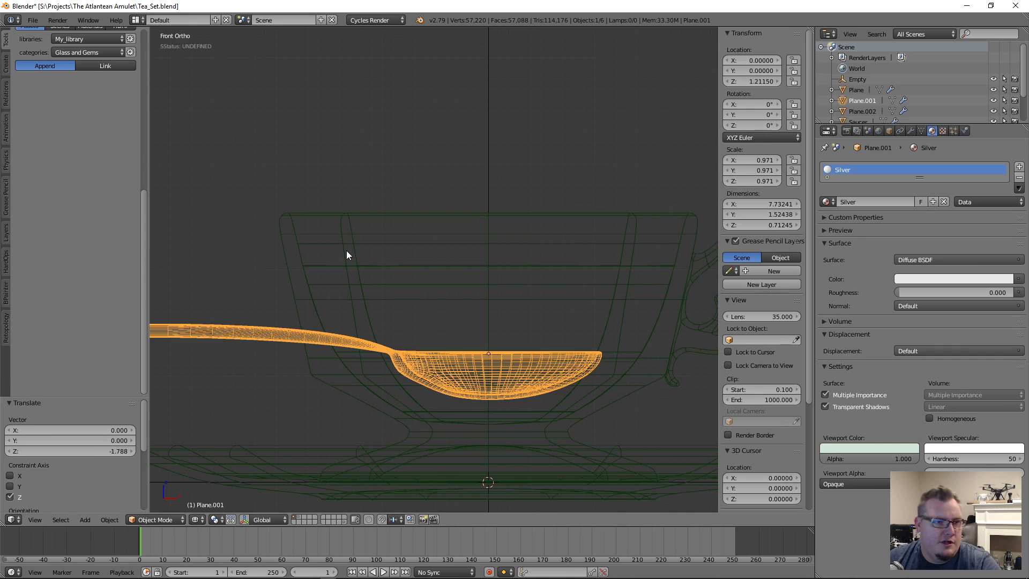
{"action": "scroll", "coordinate": [460, 300], "scroll_direction": "down", "scroll_amount": 1}
{"action": "scroll", "coordinate": [441, 302], "scroll_direction": "down", "scroll_amount": 1}
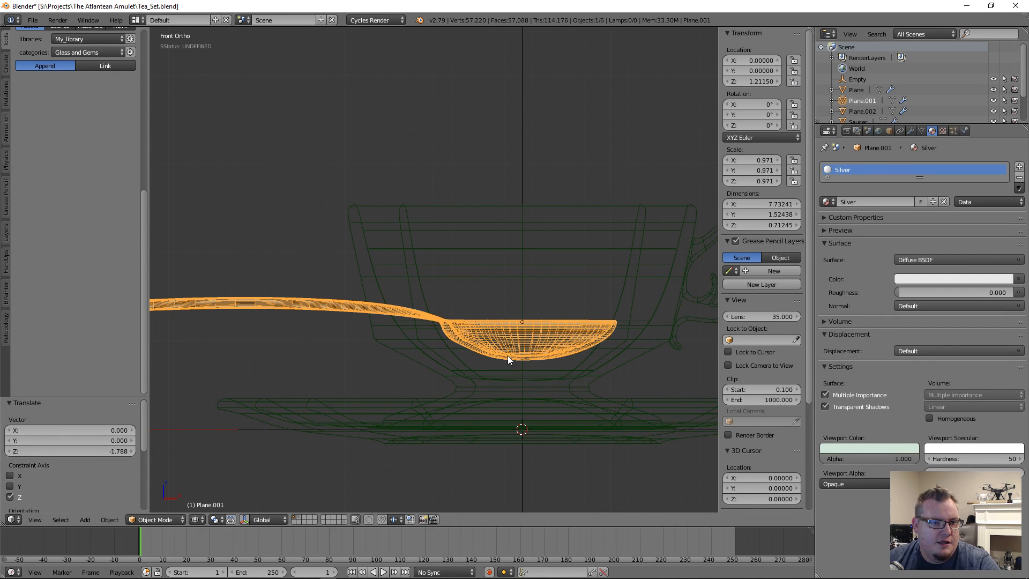
Return to solid shading, hide the tea surface inside the cup, and reselect the spoon.
{"action": "key", "text": "z"}
{"action": "middle_click_drag", "start_coordinate": [513, 269], "coordinate": [503, 324]}
{"action": "right_click", "coordinate": [488, 276]}
{"action": "key", "text": "h"}
{"action": "right_click", "coordinate": [439, 332]}
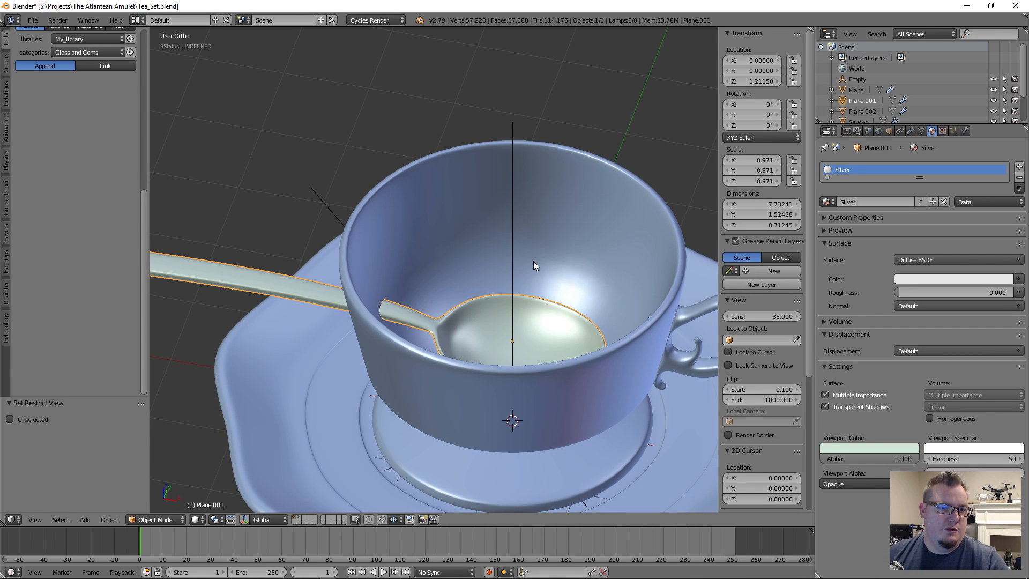
Split the 3D viewport into quad view to show the spoon and cup from several sides.
{"action": "scroll", "coordinate": [532, 262], "scroll_direction": "down", "scroll_amount": 3}
{"action": "middle_click_drag", "start_coordinate": [533, 261], "coordinate": [522, 291]}
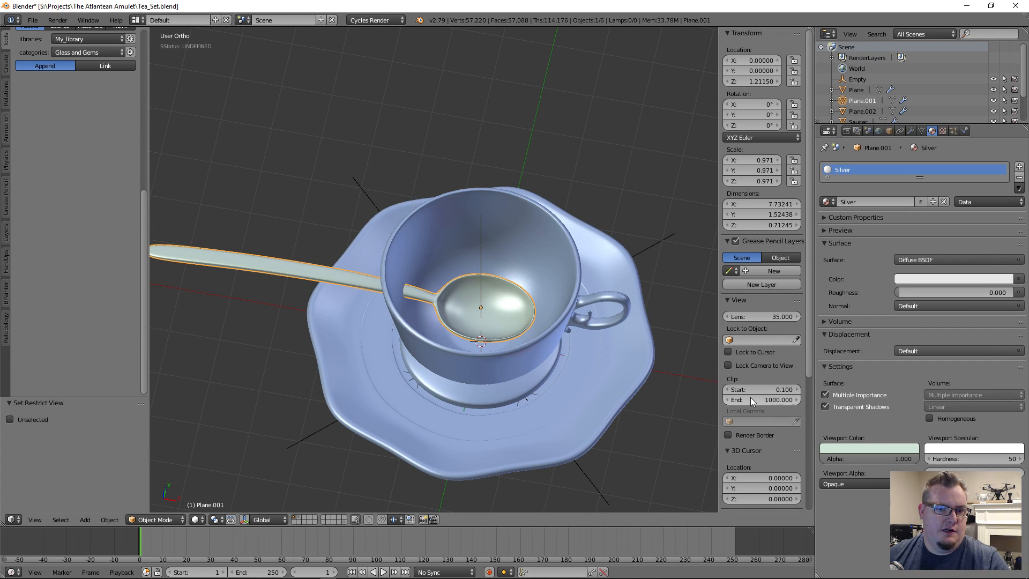
{"action": "scroll", "coordinate": [750, 397], "scroll_direction": "down", "scroll_amount": 8}
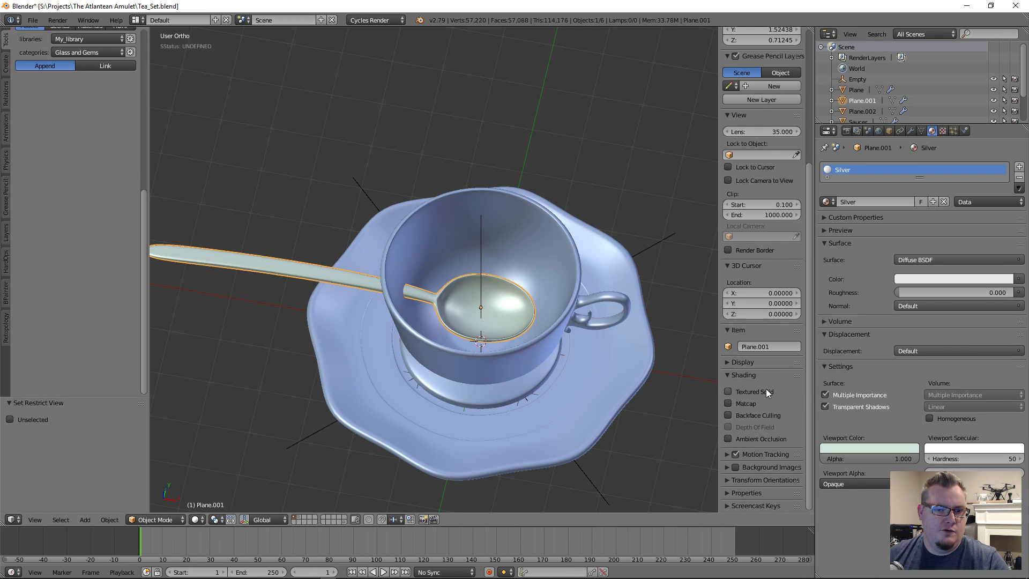
{"action": "left_click", "coordinate": [757, 363]}
{"action": "scroll", "coordinate": [757, 362], "scroll_direction": "down", "scroll_amount": 2}
{"action": "left_click", "coordinate": [759, 450]}
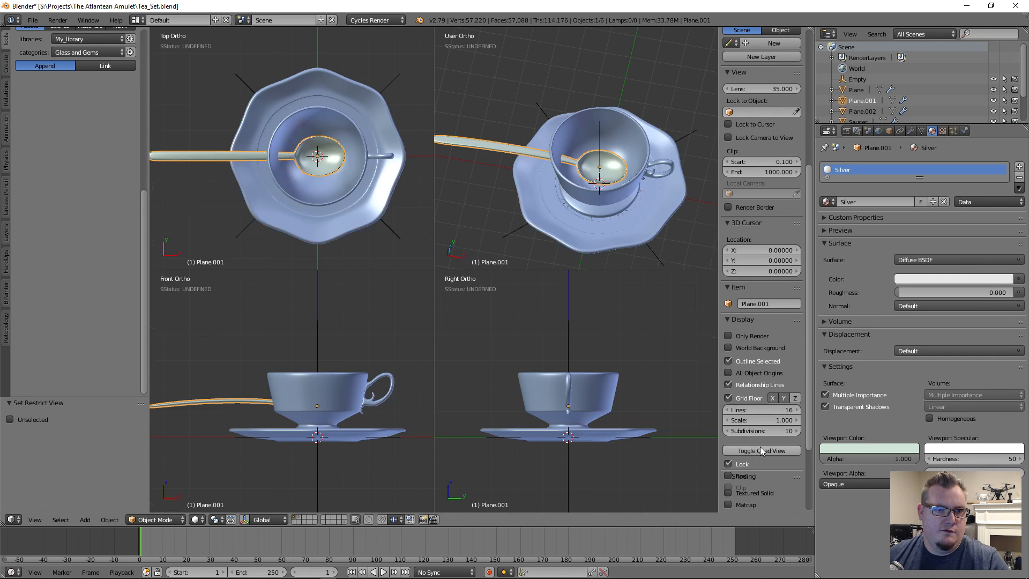
Examine the spoon's position inside the cup in the front, right and perspective views, comparing wireframe and solid shading.
{"action": "key", "text": "z"}
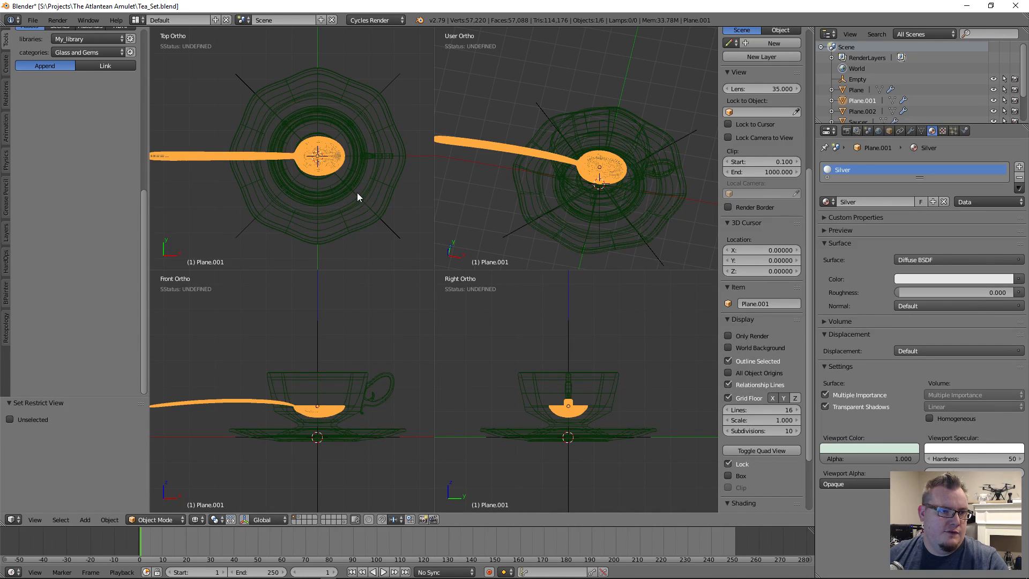
{"action": "scroll", "coordinate": [551, 433], "scroll_direction": "up", "scroll_amount": 3}
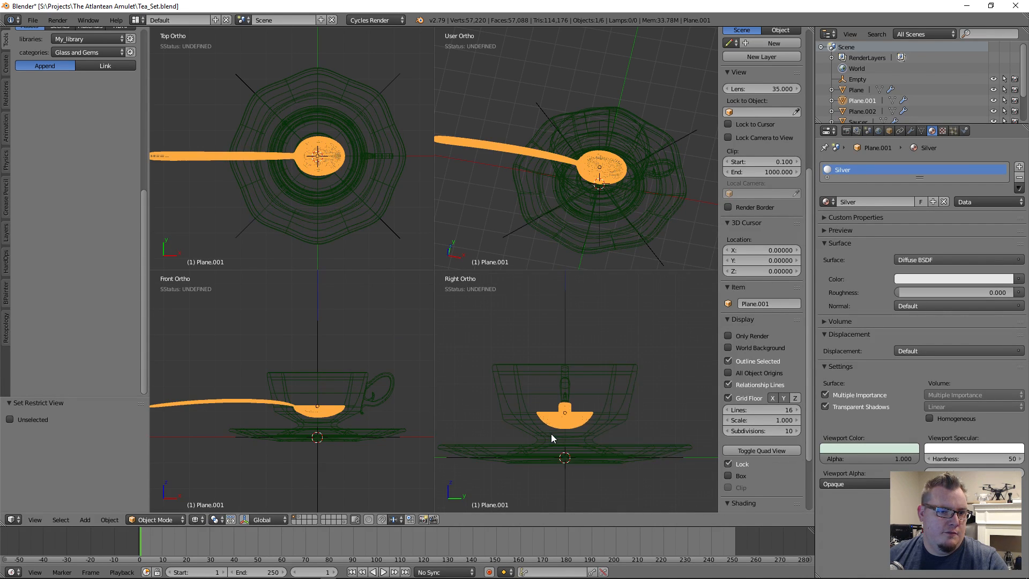
{"action": "key", "text": "z"}
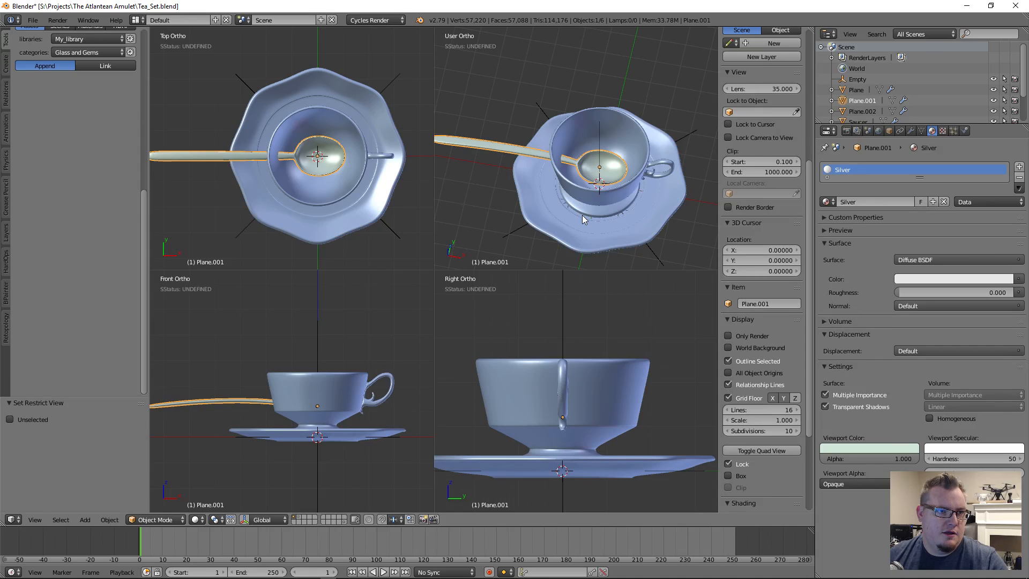
{"action": "key", "text": "z"}
{"action": "scroll", "coordinate": [328, 414], "scroll_direction": "up", "scroll_amount": 4}
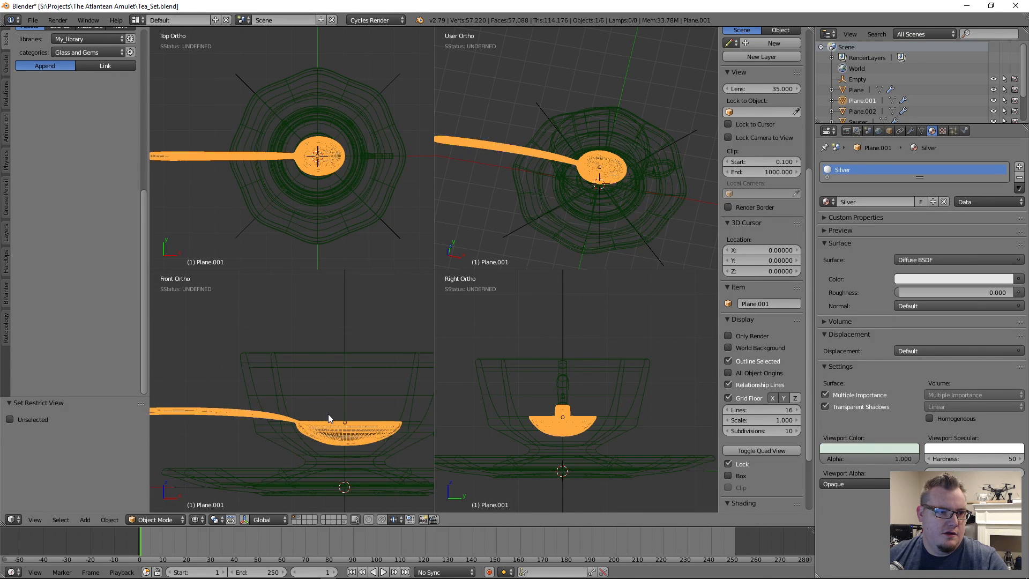
{"action": "scroll", "coordinate": [297, 378], "scroll_direction": "up", "scroll_amount": 4}
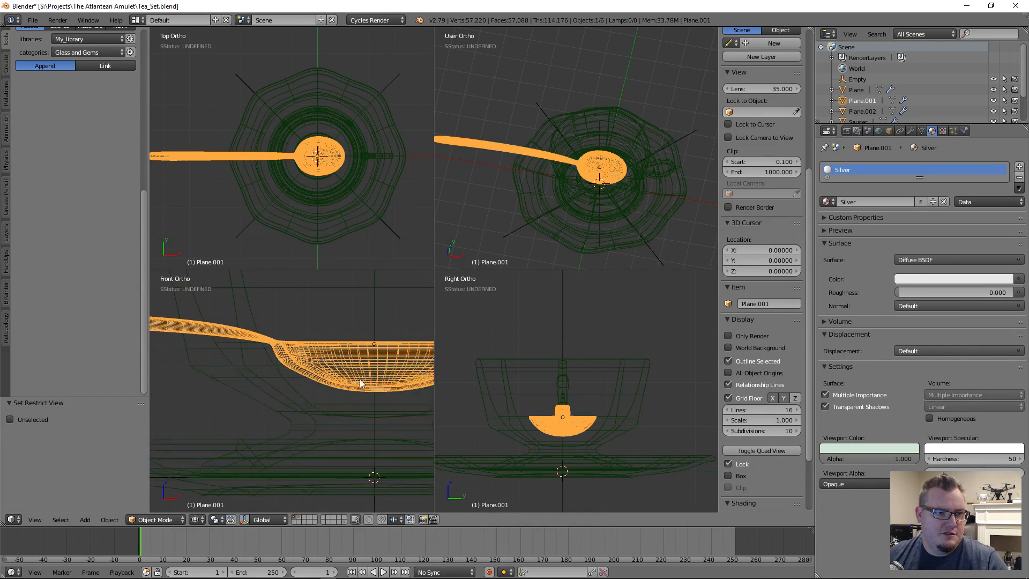
{"action": "scroll", "coordinate": [522, 424], "scroll_direction": "up", "scroll_amount": 5}
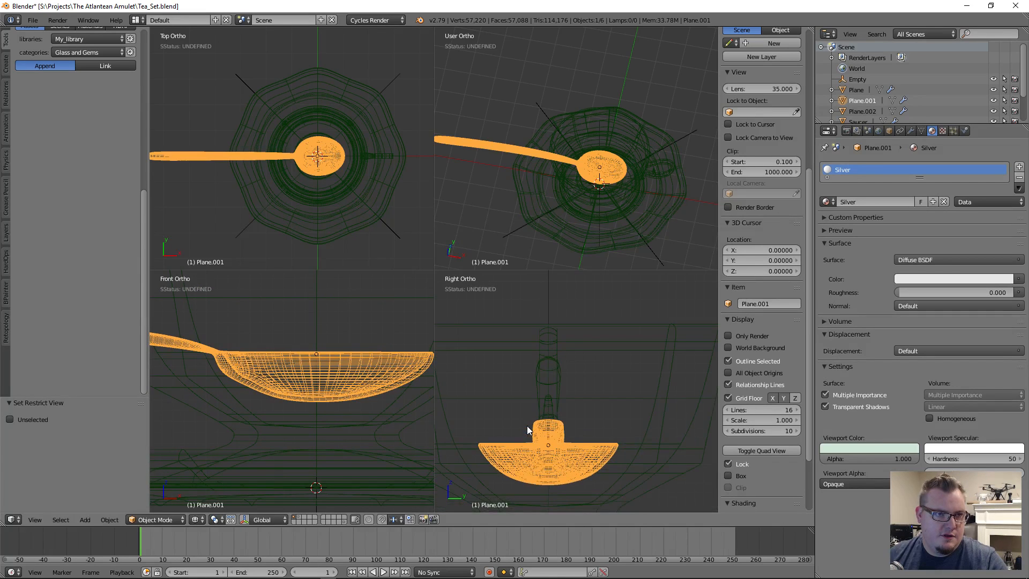
{"action": "middle_click_drag", "start_coordinate": [593, 252], "coordinate": [561, 161]}
{"action": "key", "text": "z"}
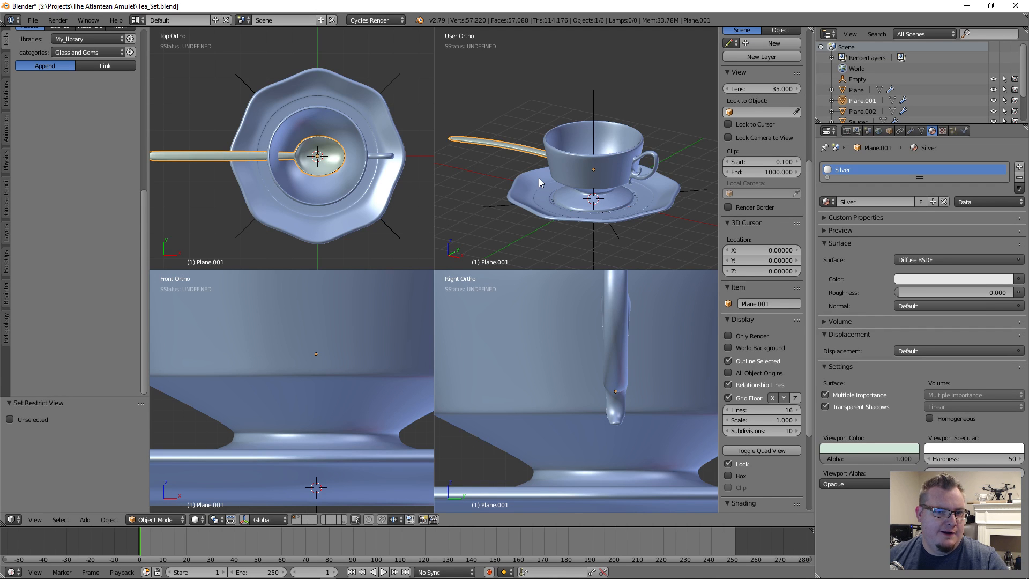
{"action": "key", "text": "z"}
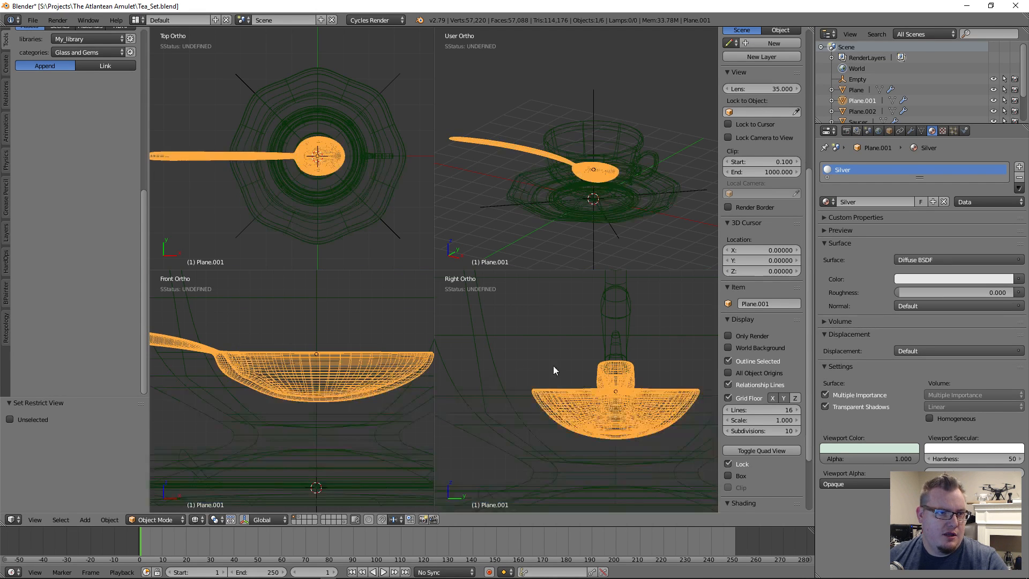
Place the 3D cursor at the underside of the spoon's bowl in the front view and make it the pivot point.
{"action": "left_click", "coordinate": [322, 404]}
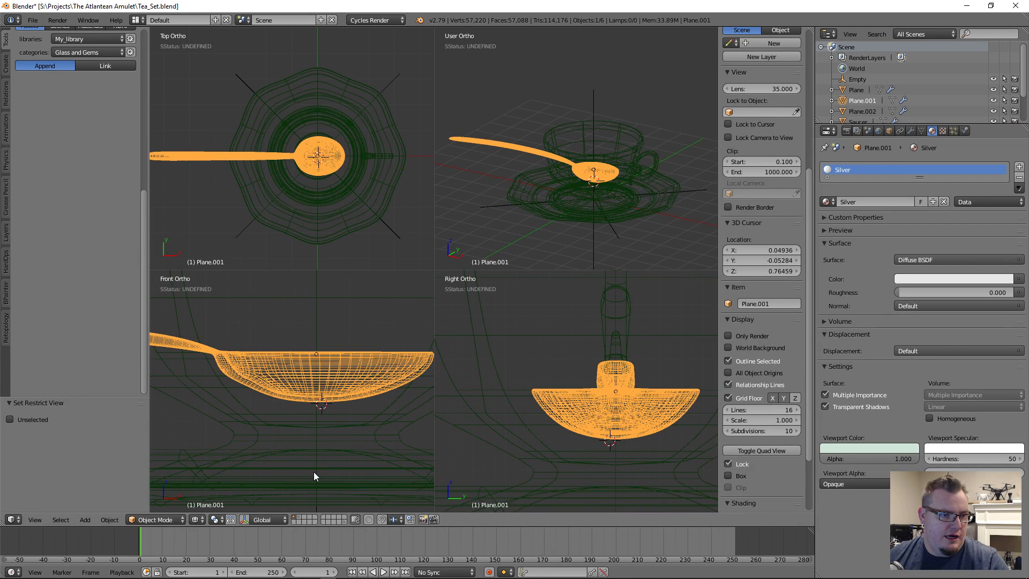
{"action": "left_click", "coordinate": [220, 522]}
{"action": "left_click", "coordinate": [243, 503]}
{"action": "key", "text": "r"}
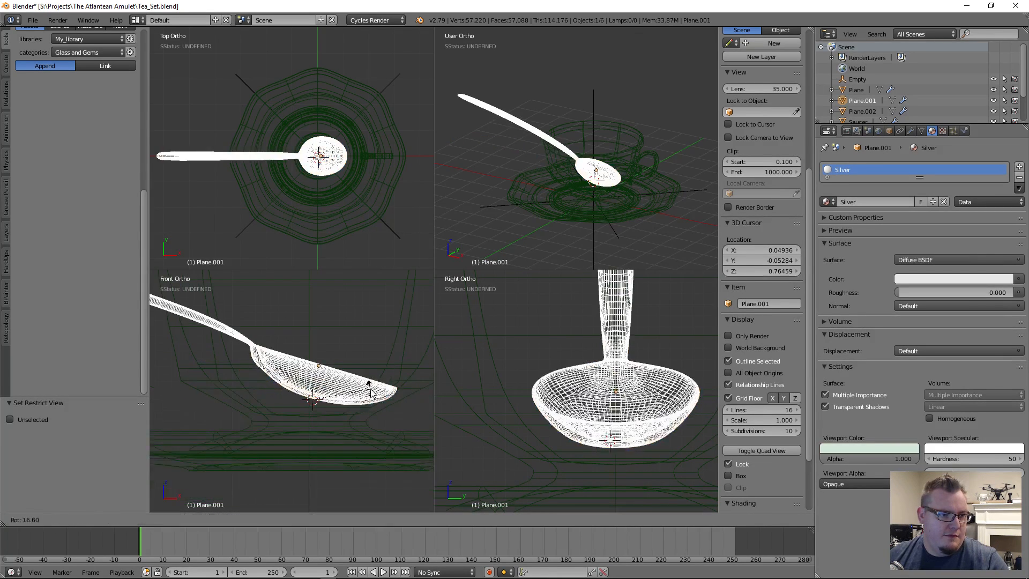
{"action": "right_click", "coordinate": [351, 390]}
{"action": "scroll", "coordinate": [348, 375], "scroll_direction": "down", "scroll_amount": 4}
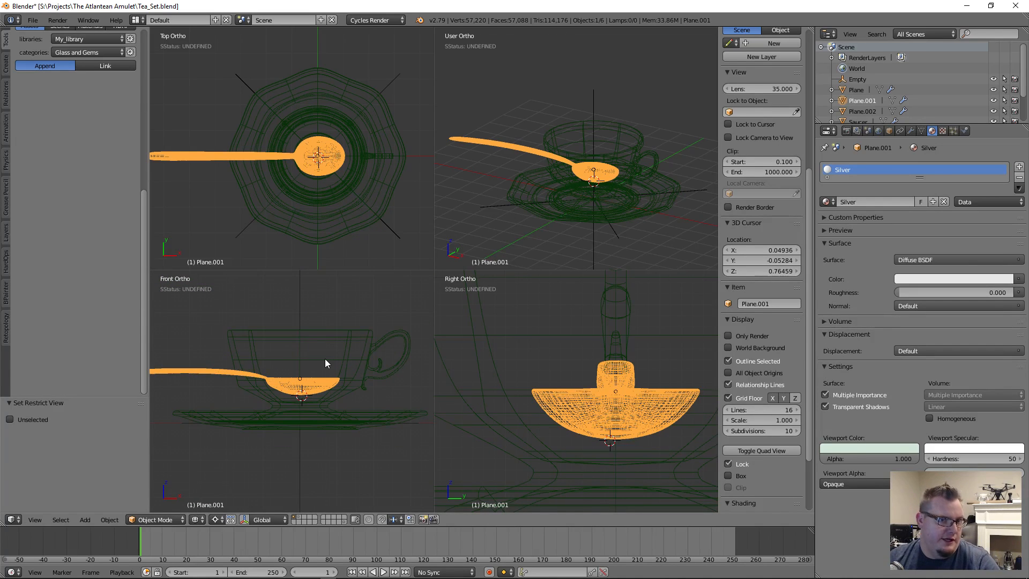
Rotate the spoon 39.1° about the 3D cursor in the front view and move it by X -0.610, Z 0.305.
{"action": "middle_click_drag", "start_coordinate": [304, 371], "coordinate": [323, 372], "text": "shift"}
{"action": "key", "text": "r"}
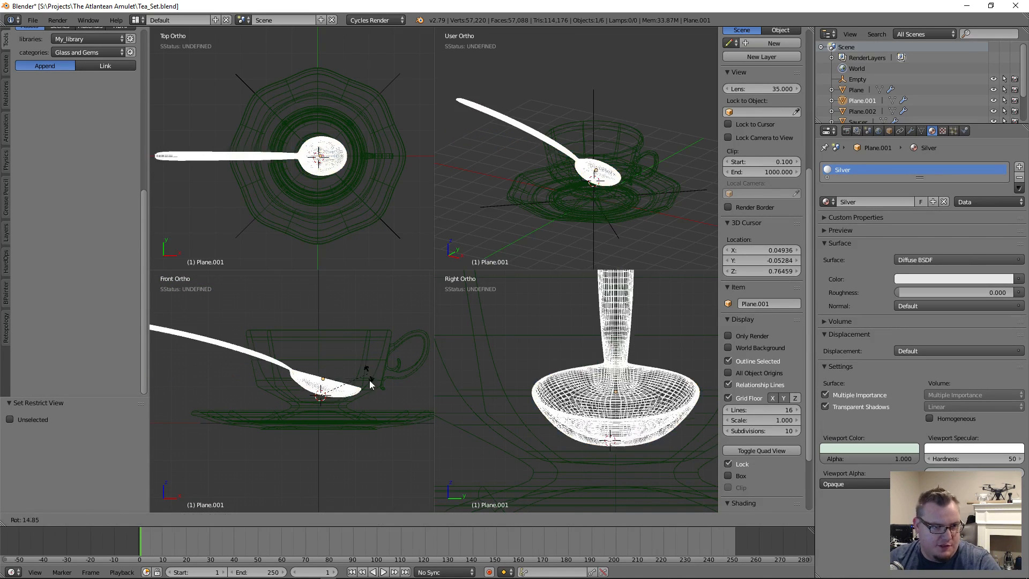
{"action": "left_click", "coordinate": [365, 399]}
{"action": "key", "text": "g"}
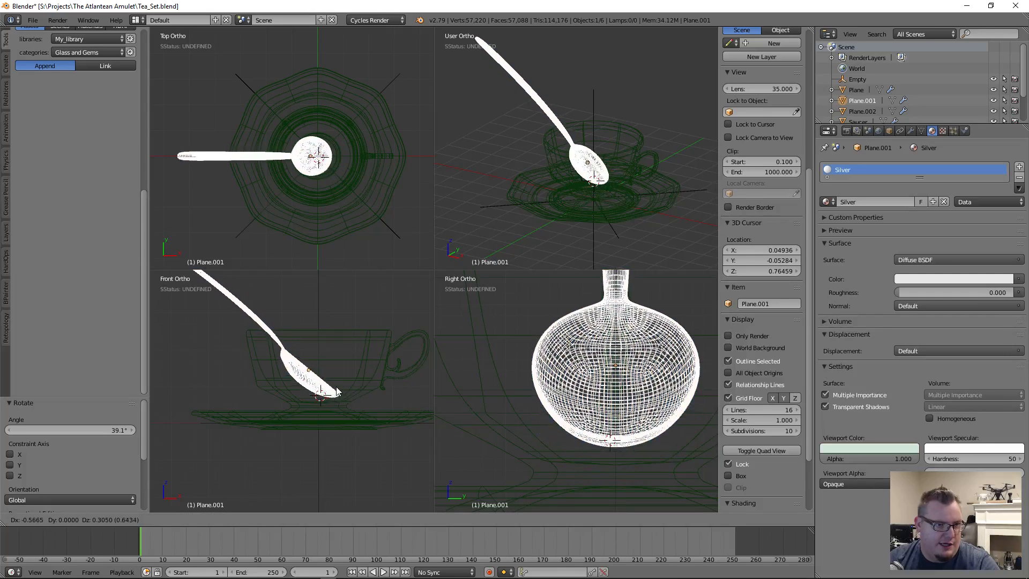
{"action": "left_click", "coordinate": [330, 392]}
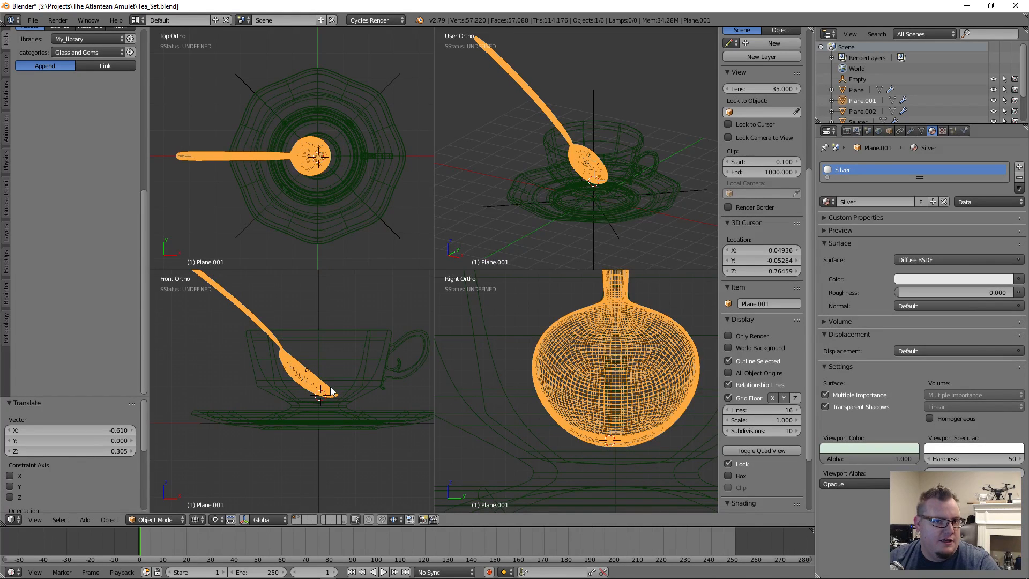
Shift the spoon by X -0.464, Z 0.030 toward the cup wall, and lower it a further 0.020 along Z.
{"action": "scroll", "coordinate": [334, 396], "scroll_direction": "up", "scroll_amount": 2}
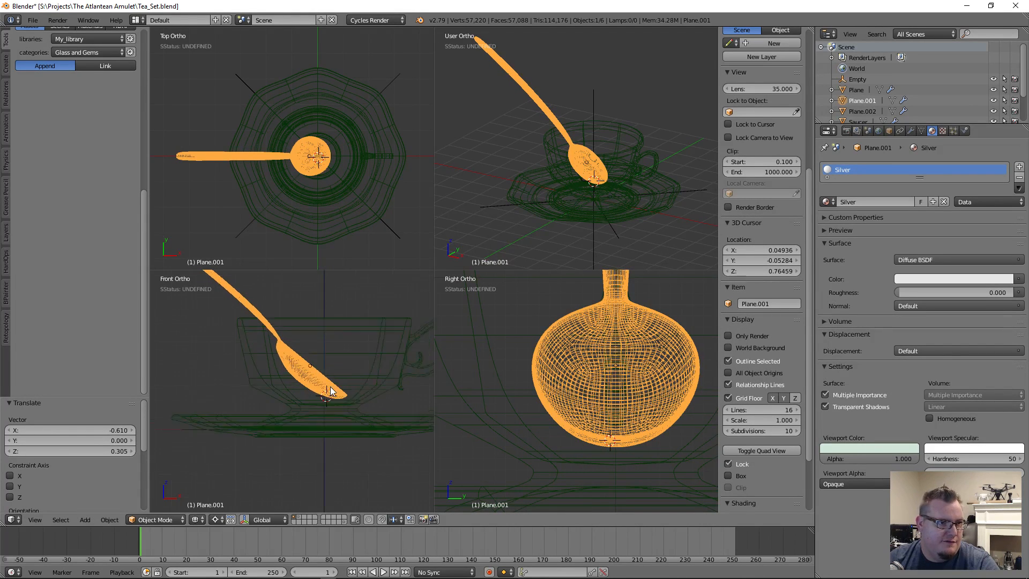
{"action": "key", "text": "g"}
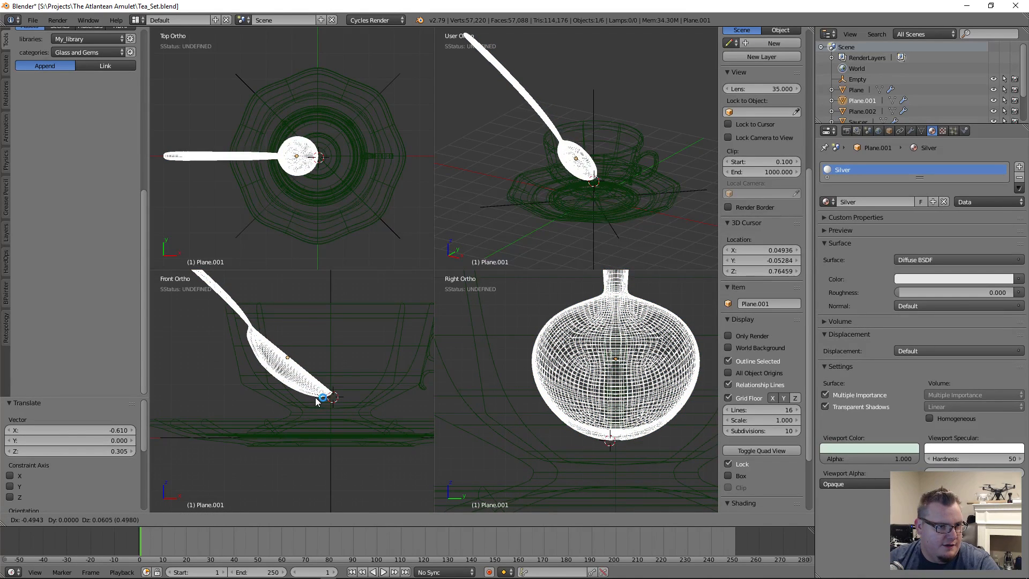
{"action": "left_click", "coordinate": [317, 401]}
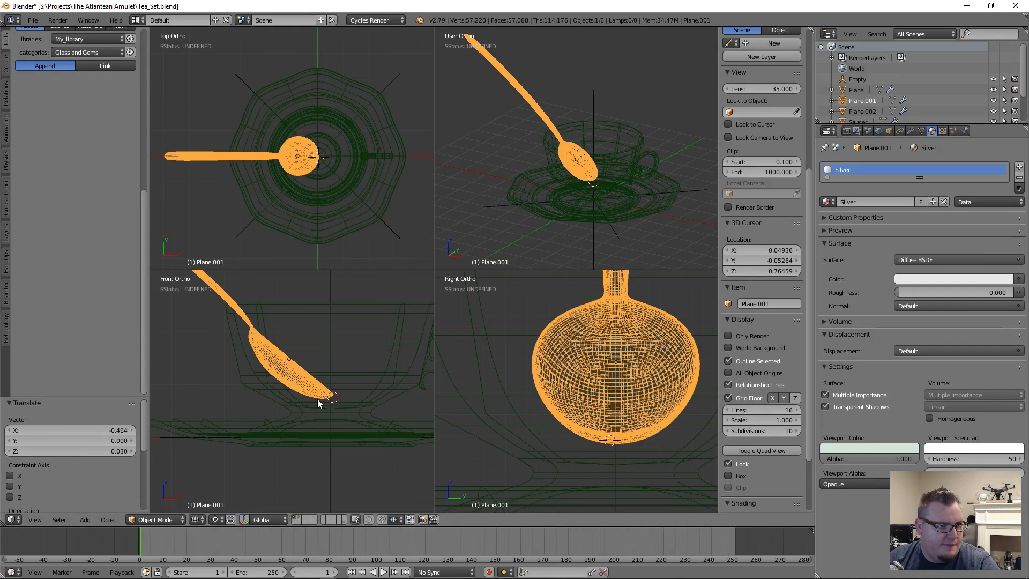
{"action": "key", "text": "g"}
{"action": "left_click", "coordinate": [317, 399]}
Rotate the spoon -3.53° in the front view and nudge it by X 0.050, Z -0.020.
{"action": "key", "text": "r"}
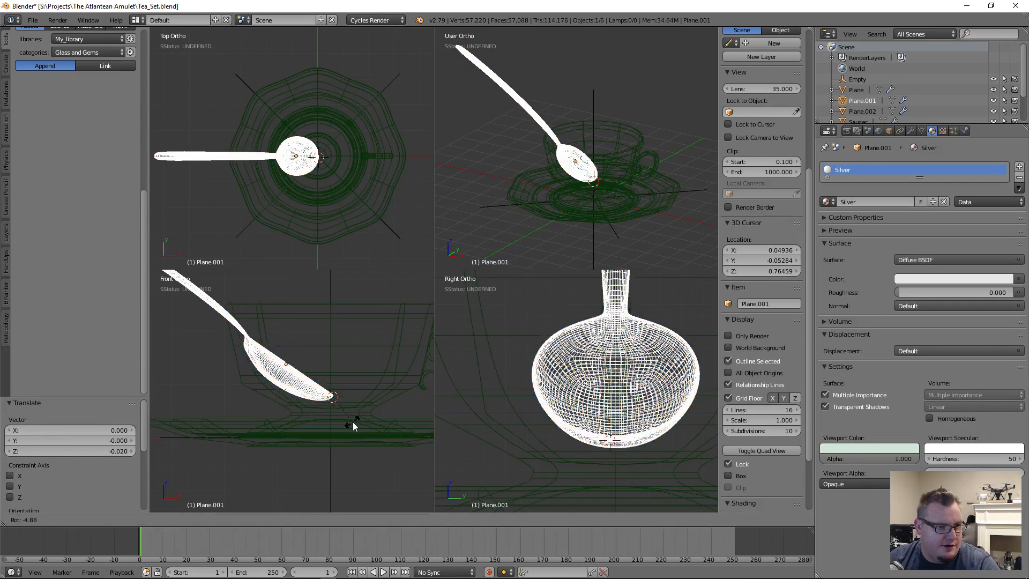
{"action": "left_click", "coordinate": [352, 422]}
{"action": "key", "text": "g"}
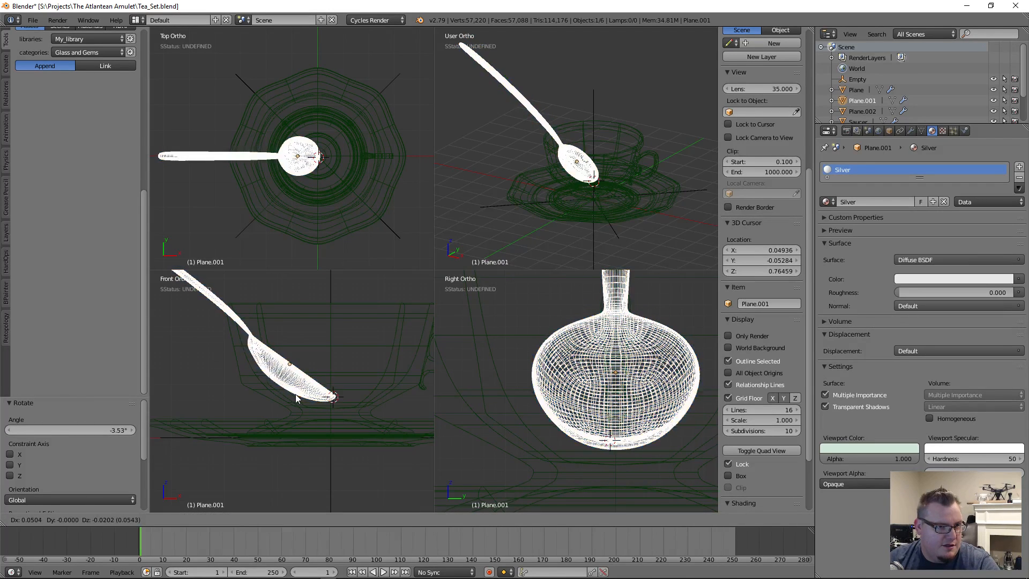
{"action": "left_click", "coordinate": [296, 395]}
{"action": "scroll", "coordinate": [296, 396], "scroll_direction": "down", "scroll_amount": 3}
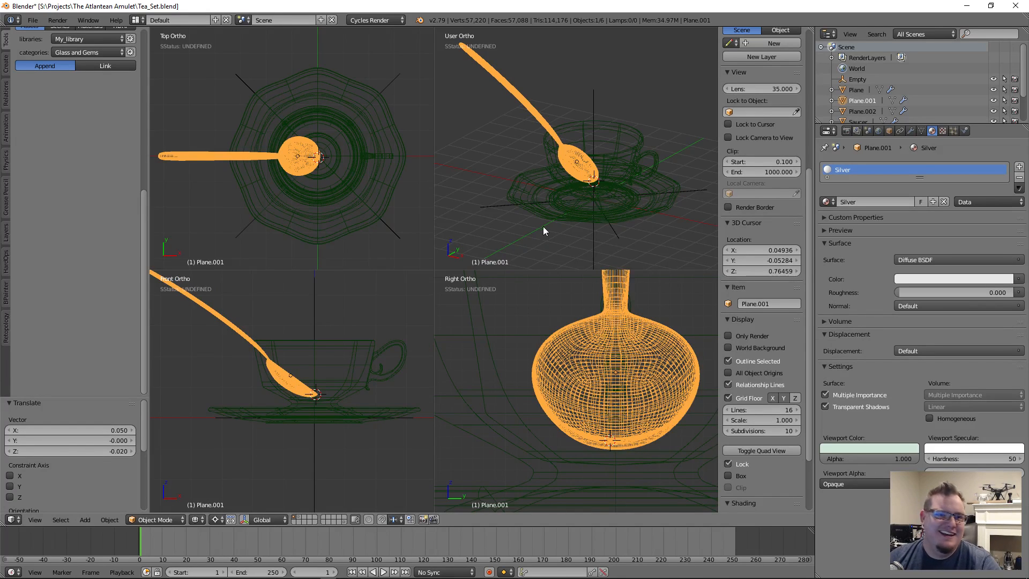
Switch to solid shading and rotate the spoon 5.82° in the front view so it stands steeper.
{"action": "key", "text": "KP_7"}
{"action": "key", "text": "z"}
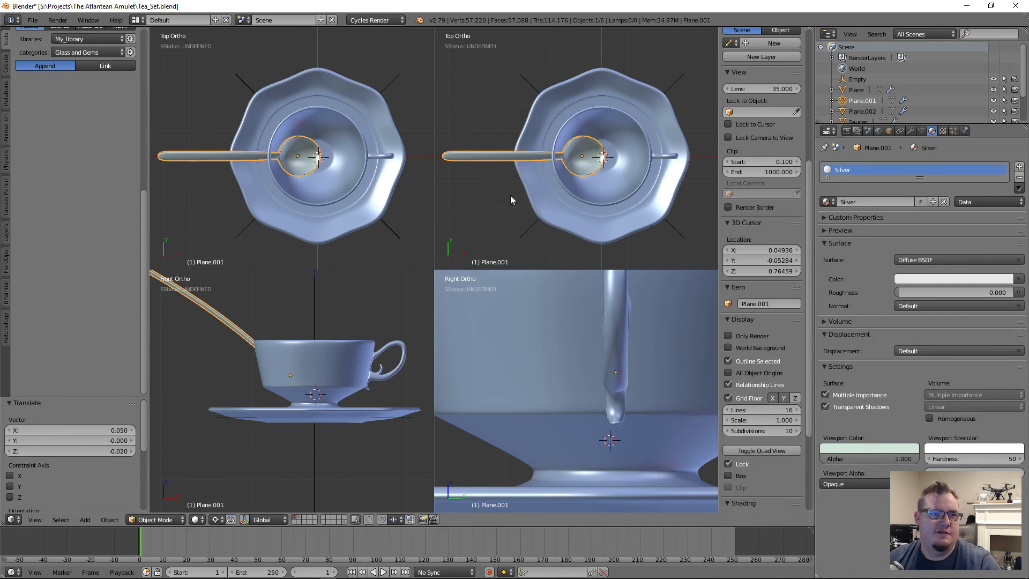
{"action": "key", "text": "r"}
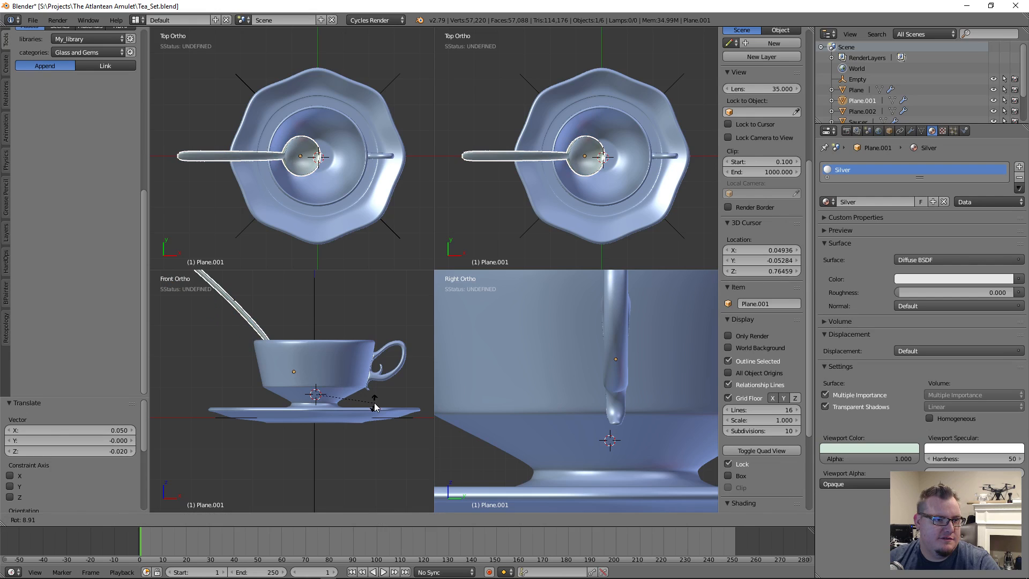
{"action": "left_click", "coordinate": [381, 361]}
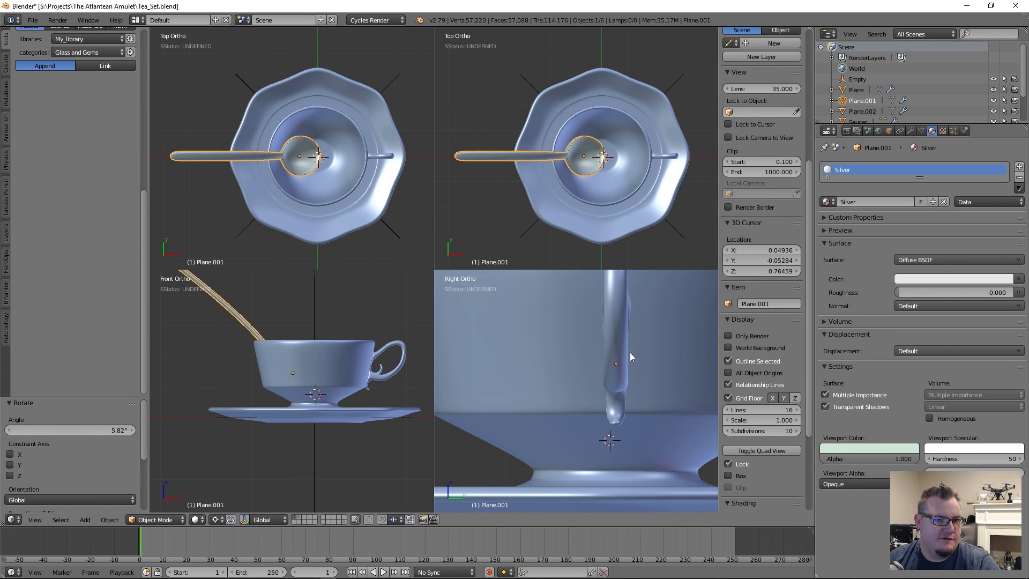
Rotate the spoon -1.04° about the global Y axis so its handle leans on the cup's rim.
{"action": "scroll", "coordinate": [616, 354], "scroll_direction": "down", "scroll_amount": 2}
{"action": "middle_click_drag", "start_coordinate": [557, 203], "coordinate": [610, 115]}
{"action": "scroll", "coordinate": [559, 172], "scroll_direction": "up", "scroll_amount": 3}
{"action": "scroll", "coordinate": [588, 163], "scroll_direction": "up", "scroll_amount": 4}
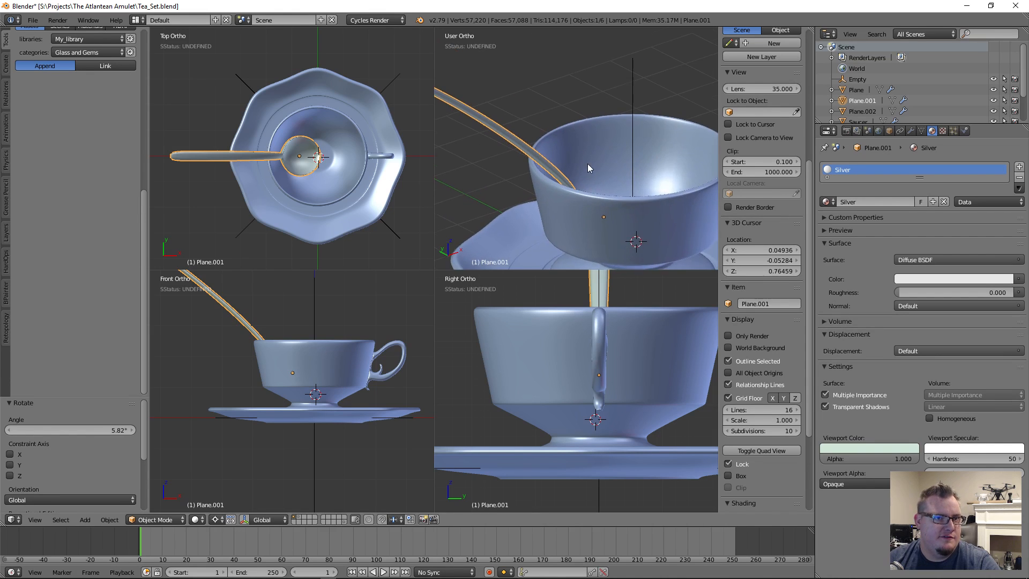
{"action": "key", "text": "r"}
{"action": "key", "text": "y"}
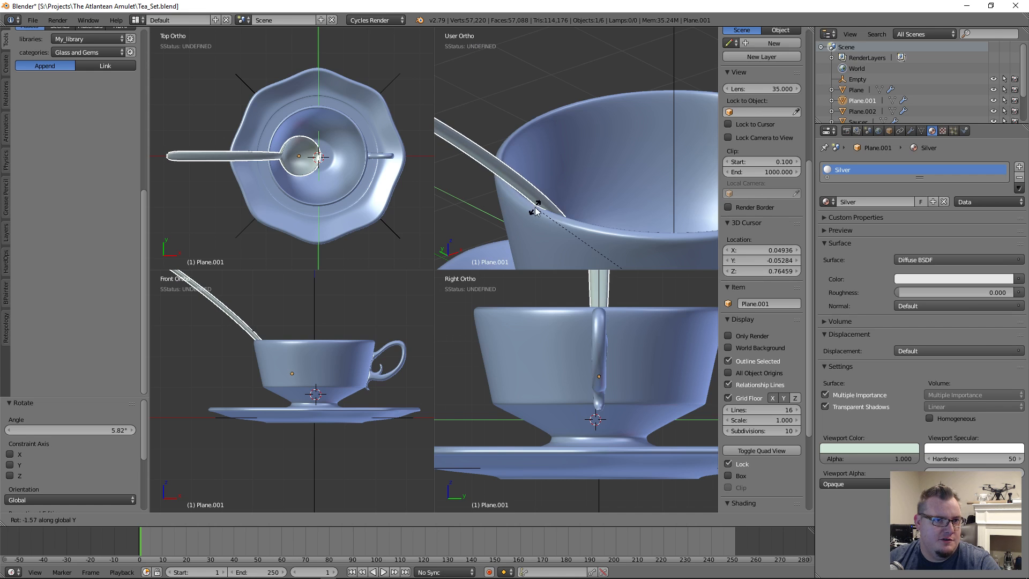
{"action": "left_click", "coordinate": [589, 180]}
{"action": "scroll", "coordinate": [593, 181], "scroll_direction": "down", "scroll_amount": 5}
{"action": "middle_click_drag", "start_coordinate": [593, 181], "coordinate": [517, 162]}
{"action": "scroll", "coordinate": [625, 176], "scroll_direction": "down", "scroll_amount": 4}
{"action": "middle_click_drag", "start_coordinate": [625, 176], "coordinate": [680, 149]}
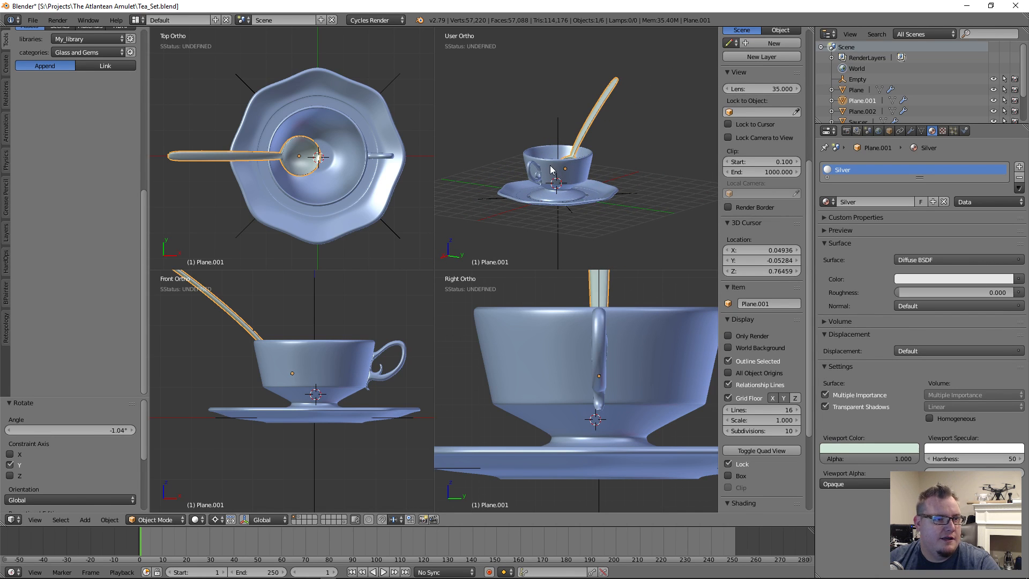
{"action": "middle_click_drag", "start_coordinate": [536, 201], "coordinate": [566, 196]}
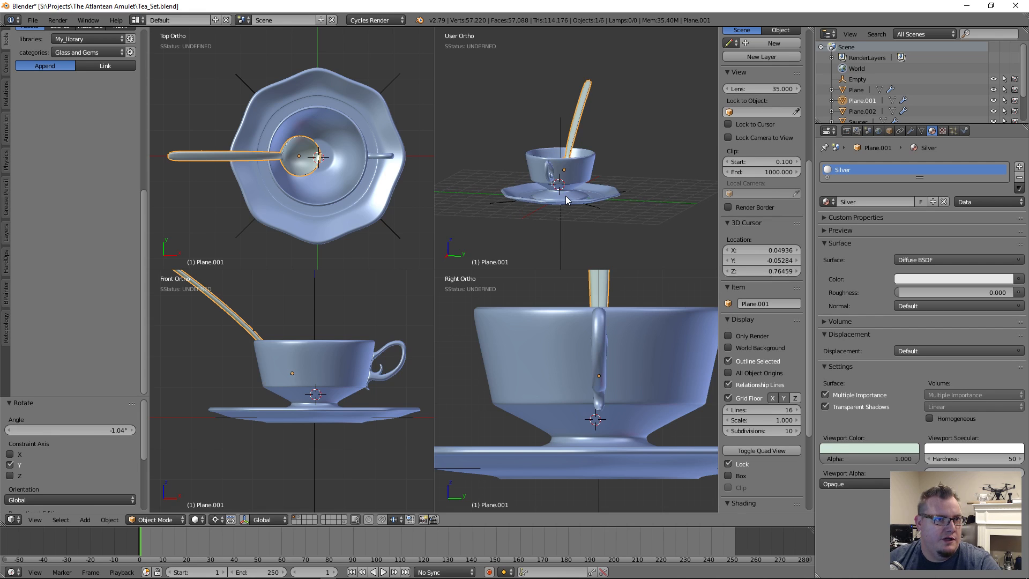
{"action": "key", "text": "KP_7"}
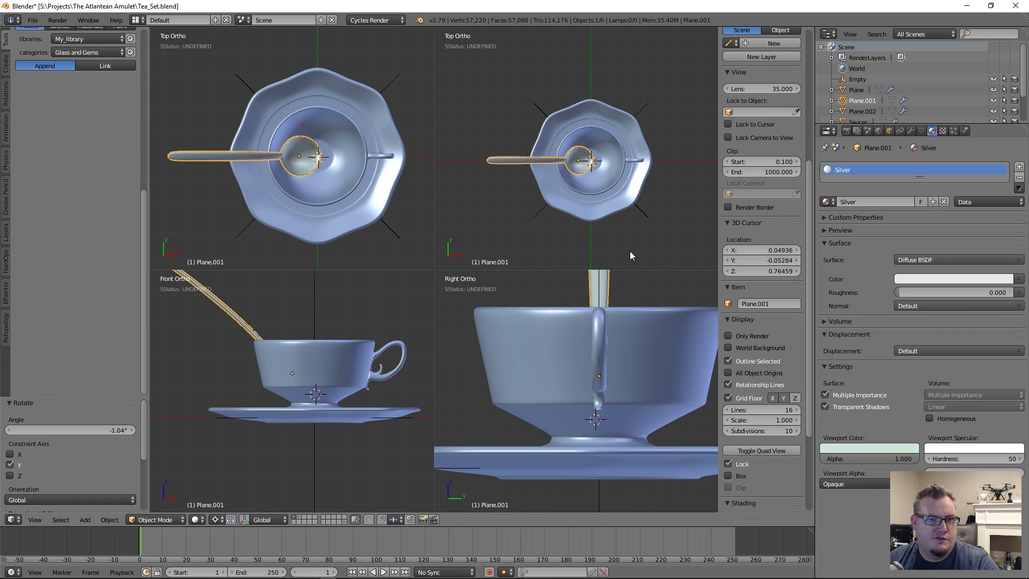
{"action": "key", "text": "r"}
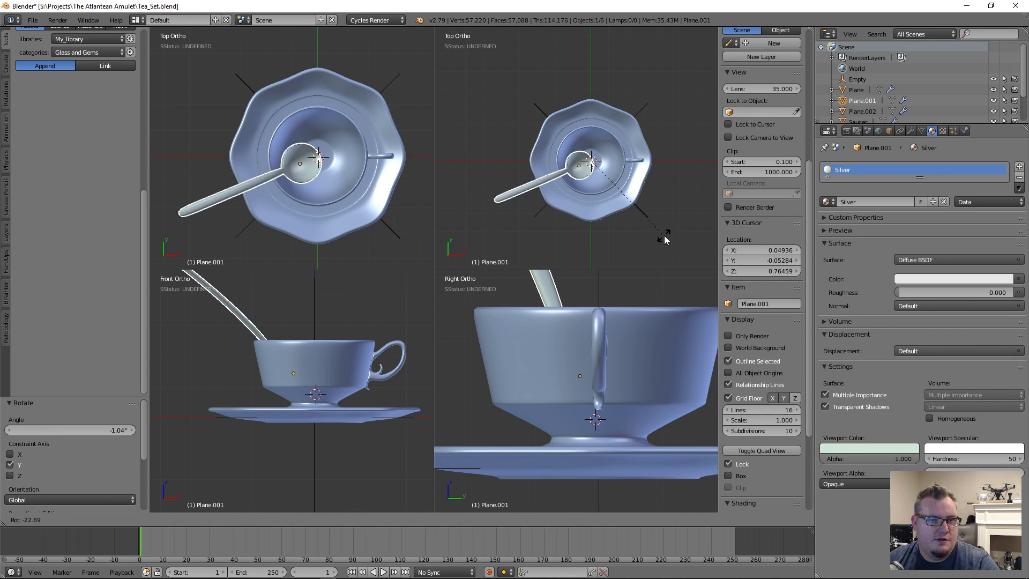
{"action": "right_click", "coordinate": [664, 236]}
Open the spoon's mesh in Edit Mode and show the handle from the front.
{"action": "scroll", "coordinate": [519, 217], "scroll_direction": "up", "scroll_amount": 5}
{"action": "middle_click_drag", "start_coordinate": [519, 217], "coordinate": [545, 165]}
{"action": "scroll", "coordinate": [533, 160], "scroll_direction": "down", "scroll_amount": 5}
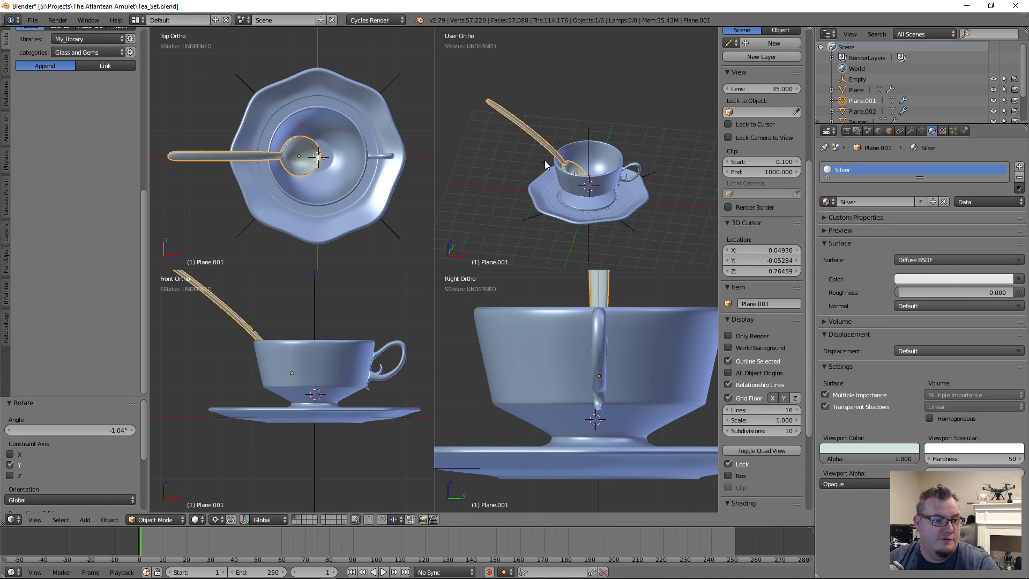
{"action": "key", "text": "Tab"}
{"action": "scroll", "coordinate": [546, 161], "scroll_direction": "up", "scroll_amount": 2}
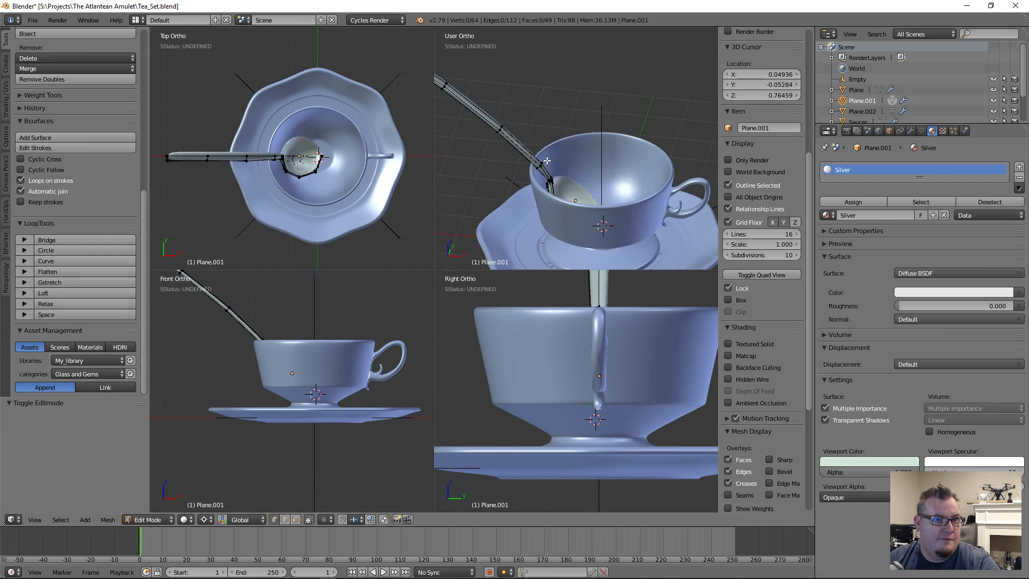
{"action": "scroll", "coordinate": [659, 229], "scroll_direction": "up", "scroll_amount": 2}
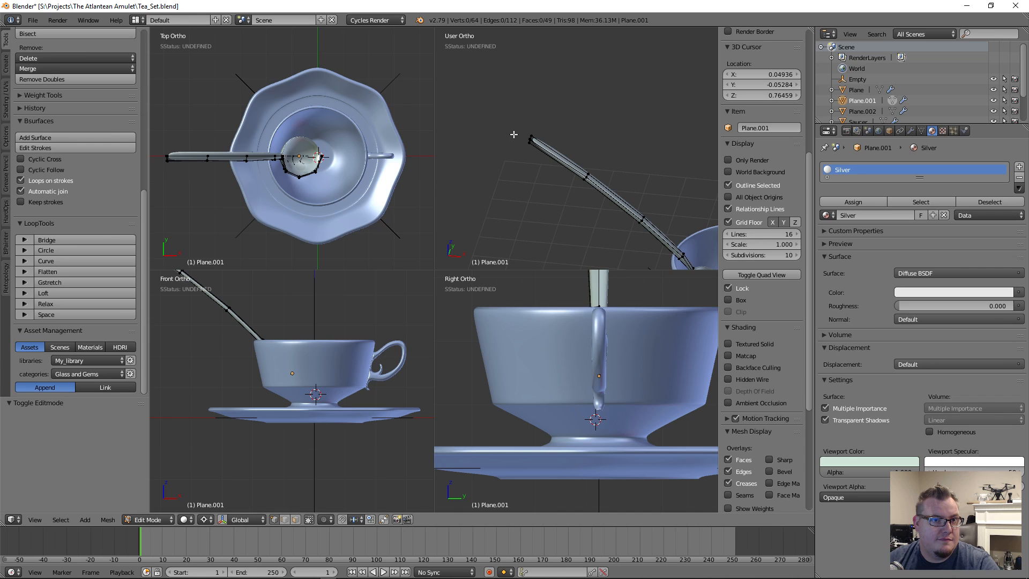
{"action": "key", "text": "KP_1"}
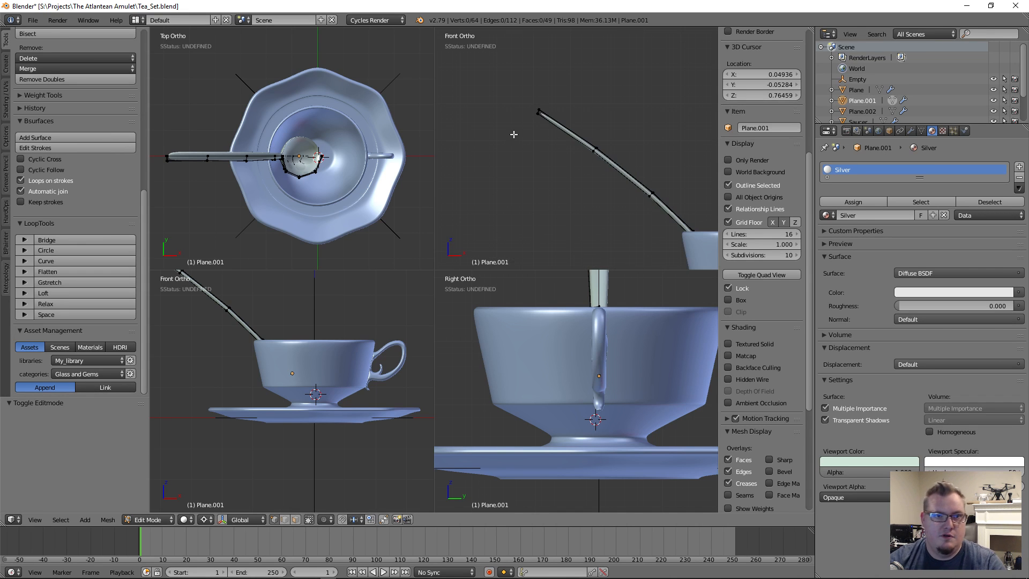
Switch to wireframe shading and turn off quad view, keeping a single front view of the spoon.
{"action": "key", "text": "z"}
{"action": "scroll", "coordinate": [549, 179], "scroll_direction": "down", "scroll_amount": 3}
{"action": "key", "text": "shift+space"}
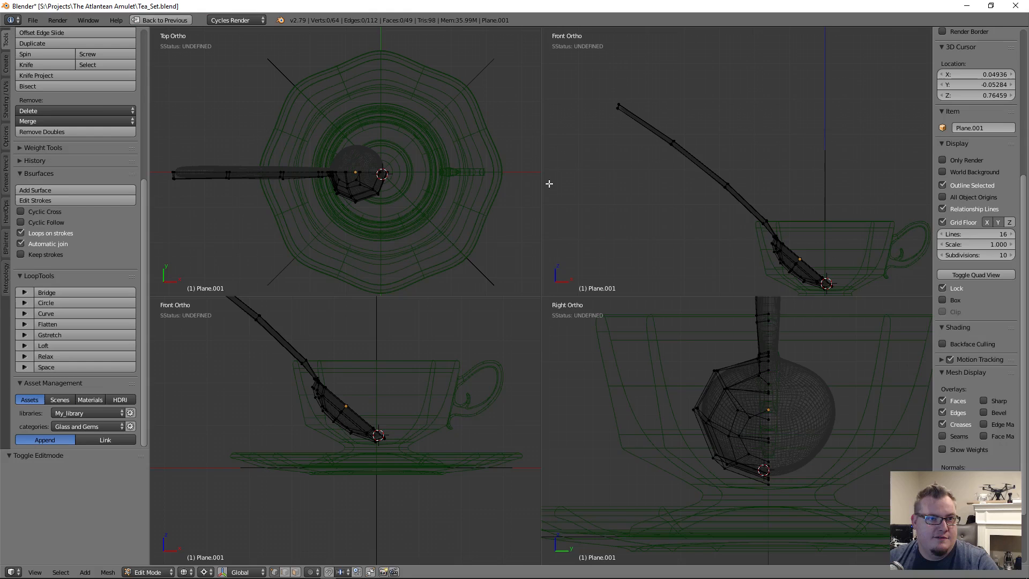
{"action": "key", "text": "shift+space"}
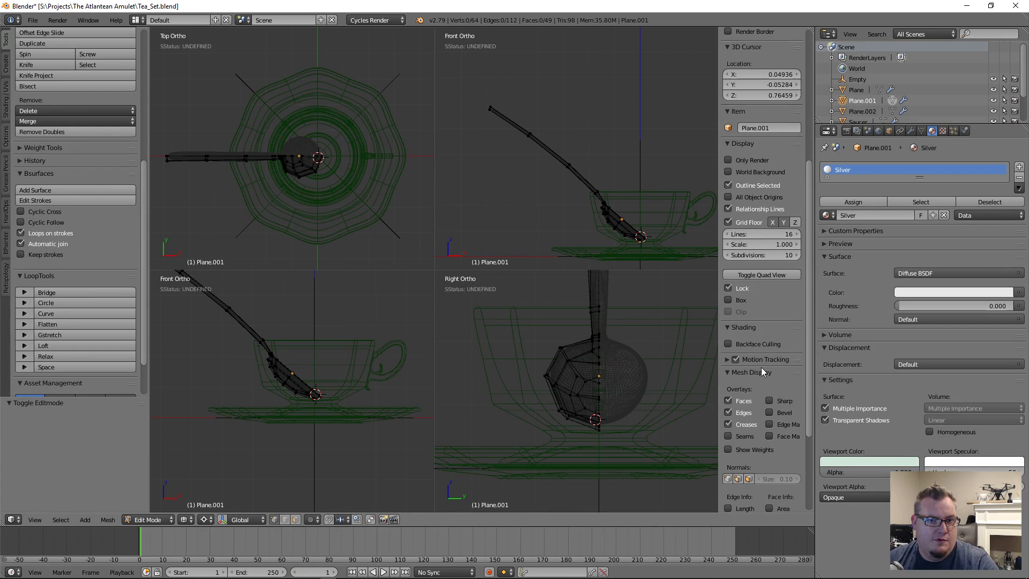
{"action": "left_click", "coordinate": [758, 276]}
{"action": "middle_click_drag", "start_coordinate": [421, 328], "coordinate": [429, 306], "text": "shift"}
{"action": "scroll", "coordinate": [427, 280], "scroll_direction": "up", "scroll_amount": 1}
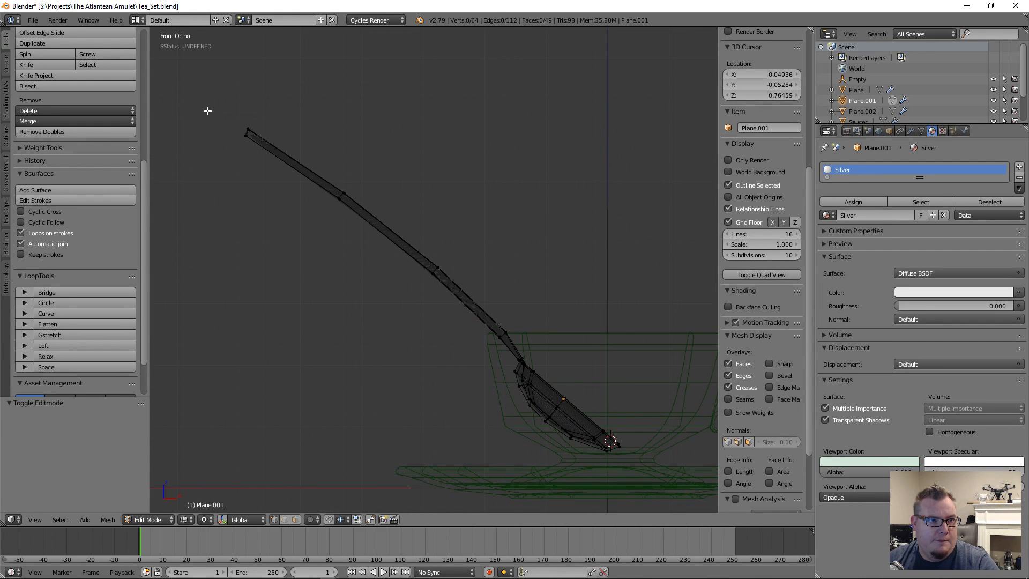
Shorten the handle by moving its outer two edge loops X 0.585, Z -0.532, and the outer three about X 0.323, Z -0.349.
{"action": "left_click_drag", "start_coordinate": [208, 111], "coordinate": [352, 230]}
{"action": "key", "text": "g"}
{"action": "left_click", "coordinate": [372, 241]}
{"action": "left_click_drag", "start_coordinate": [417, 235], "coordinate": [488, 314], "text": "shift"}
{"action": "key", "text": "g"}
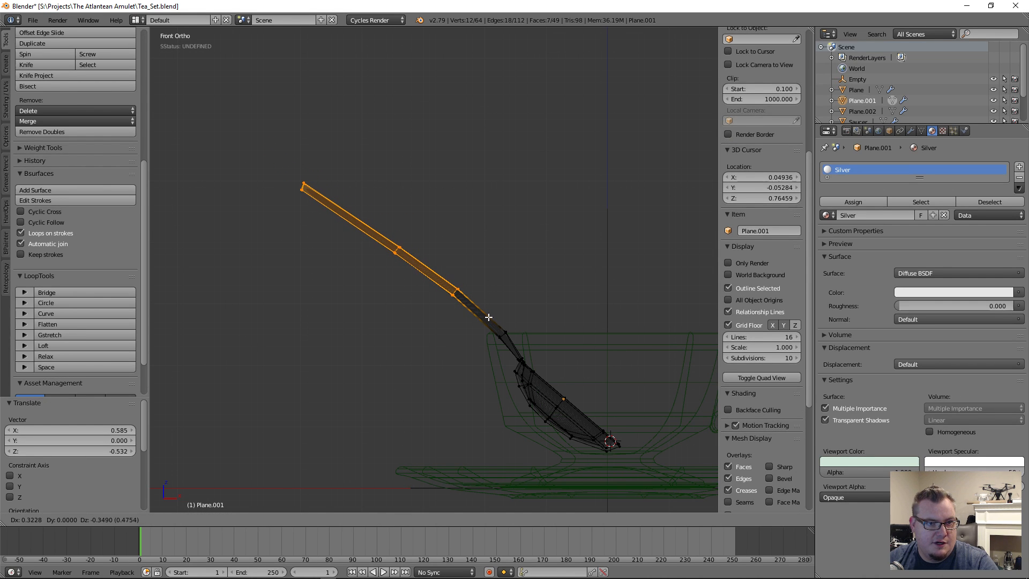
{"action": "left_click", "coordinate": [488, 317]}
{"action": "key", "text": "a"}
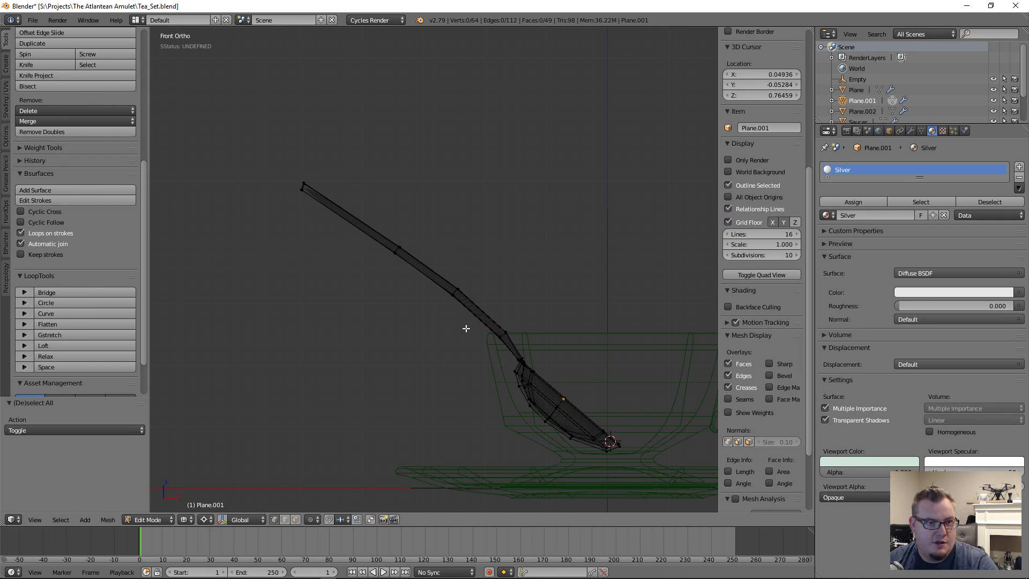
Slide the handle's two middle edge loops slightly toward the handle's end to even out their spacing.
{"action": "left_click", "coordinate": [364, 219], "text": "alt"}
{"action": "key", "text": "g"}
{"action": "key", "text": "g"}
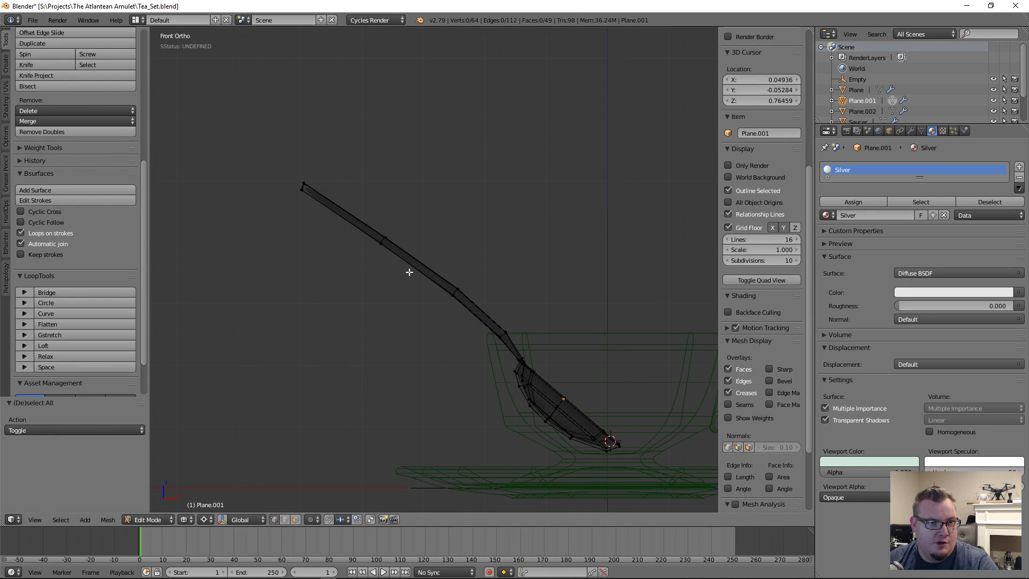
{"action": "left_click", "coordinate": [462, 320]}
{"action": "key", "text": "a"}
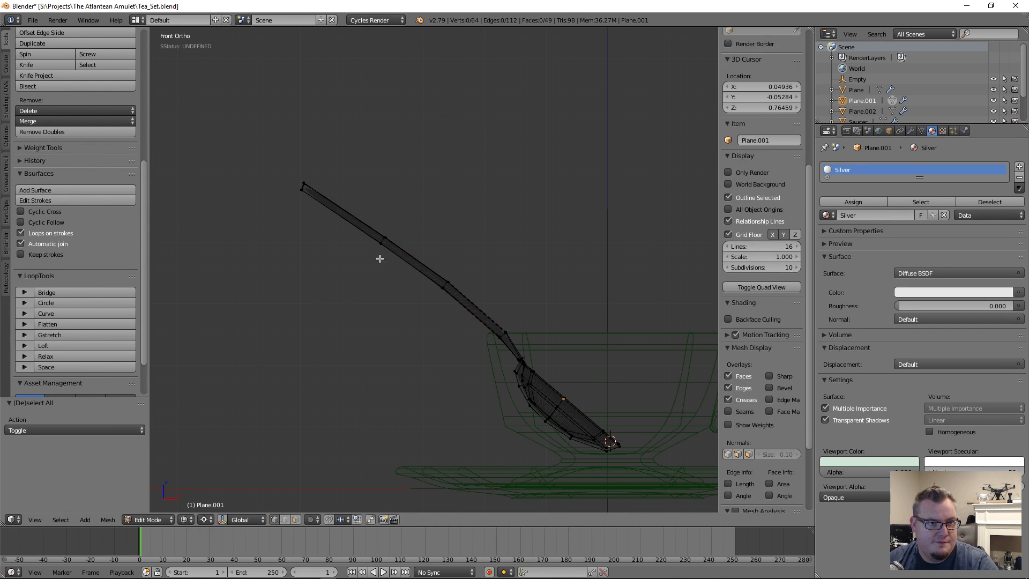
Bend the handle downward about the 3D cursor, rotating its end about -3.7°, the next section -1.28° and the outer three loops about -0.88°.
{"action": "left_click_drag", "start_coordinate": [275, 154], "coordinate": [341, 225]}
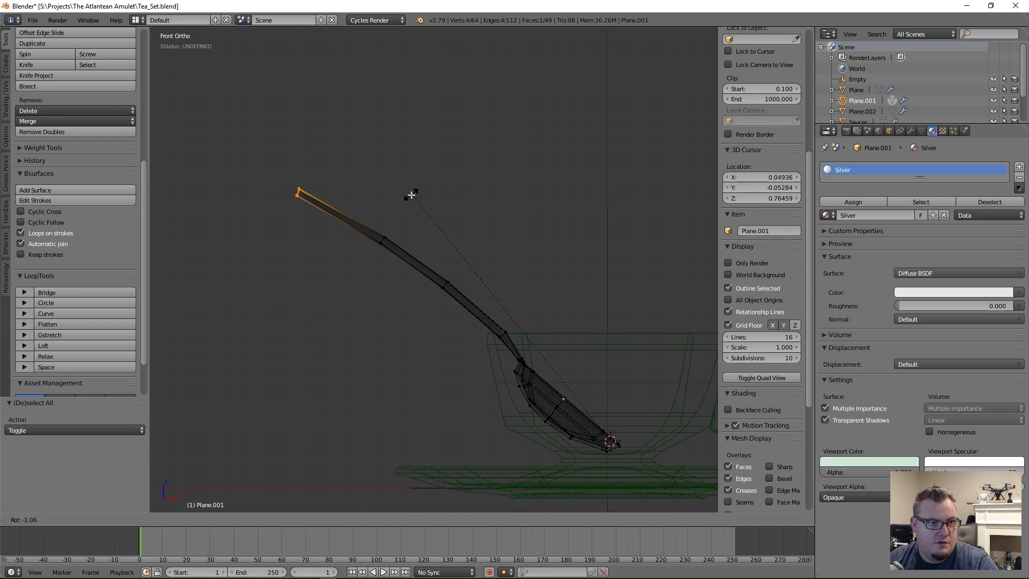
{"action": "key", "text": "r"}
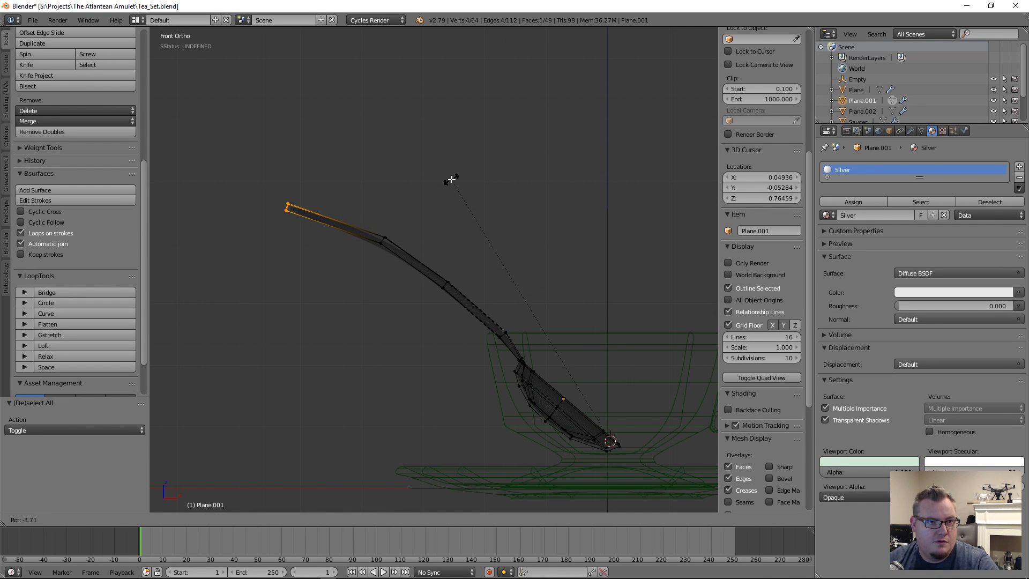
{"action": "left_click", "coordinate": [453, 176]}
{"action": "left_click_drag", "start_coordinate": [357, 204], "coordinate": [459, 304]}
{"action": "key", "text": "r"}
{"action": "left_click", "coordinate": [423, 236]}
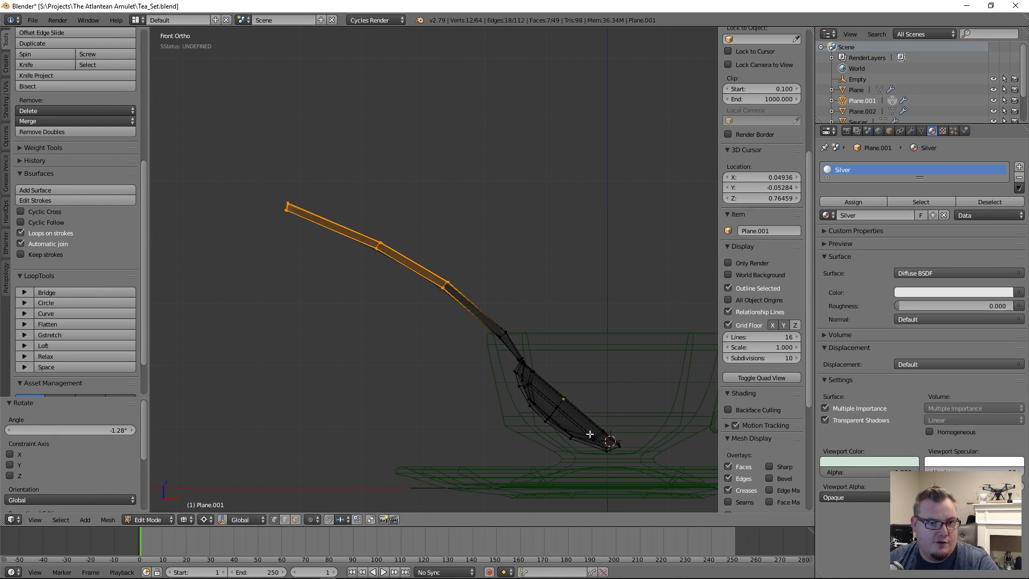
{"action": "key", "text": "r"}
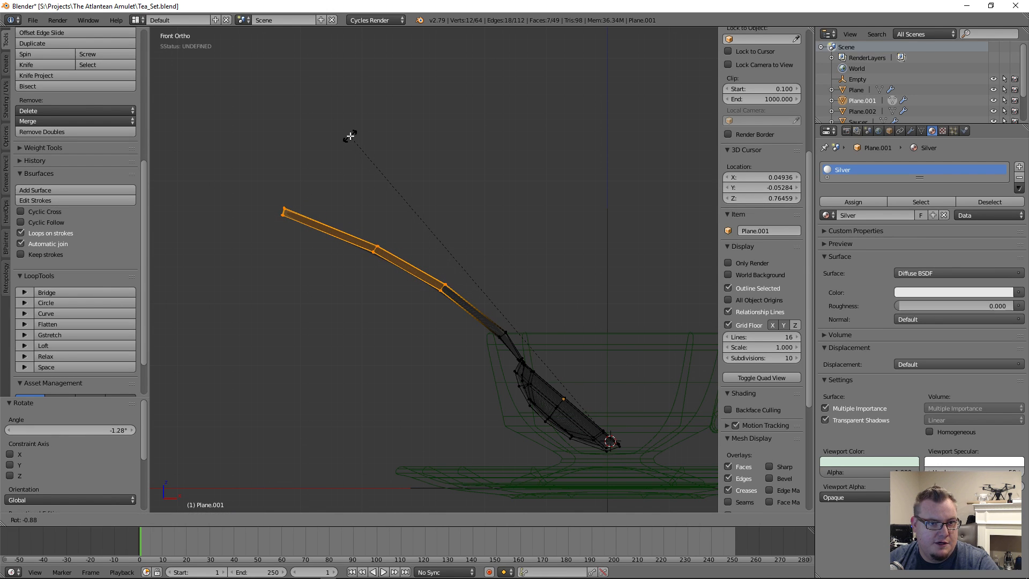
{"action": "left_click", "coordinate": [349, 137]}
{"action": "key", "text": "a"}
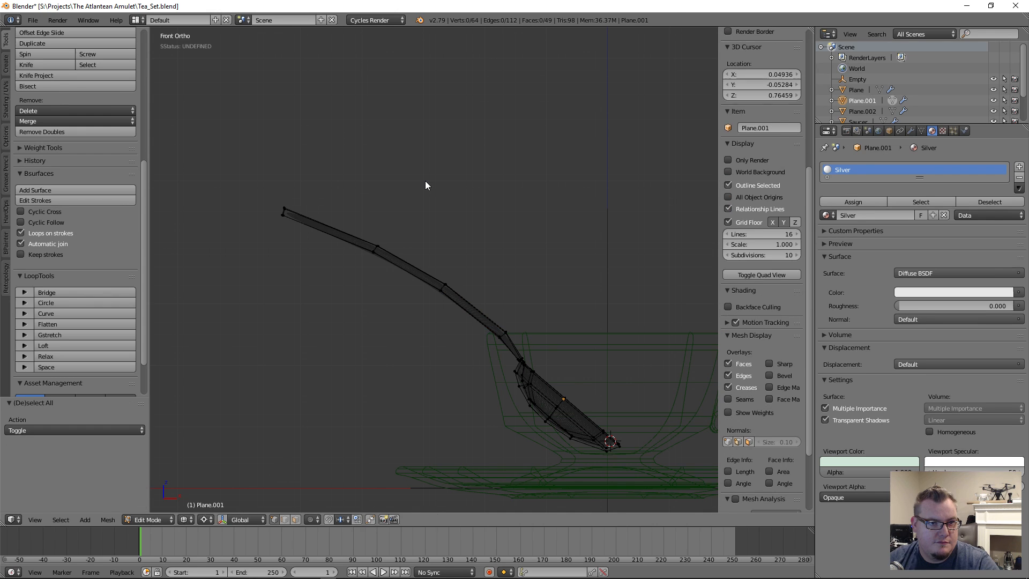
Return to Object Mode with solid shading and check the reshaped spoon in the cup from an angled view.
{"action": "key", "text": "Tab"}
{"action": "scroll", "coordinate": [426, 181], "scroll_direction": "down", "scroll_amount": 3}
{"action": "key", "text": "z"}
{"action": "mouse_move", "coordinate": [425, 181]}
{"action": "middle_mouse_down"}
{"action": "mouse_move", "coordinate": [504, 168]}
{"action": "mouse_move", "coordinate": [442, 228]}
{"action": "mouse_move", "coordinate": [236, 200]}
{"action": "mouse_move", "coordinate": [265, 206]}
{"action": "middle_mouse_up"}
{"action": "middle_click_drag", "start_coordinate": [293, 267], "coordinate": [569, 315]}
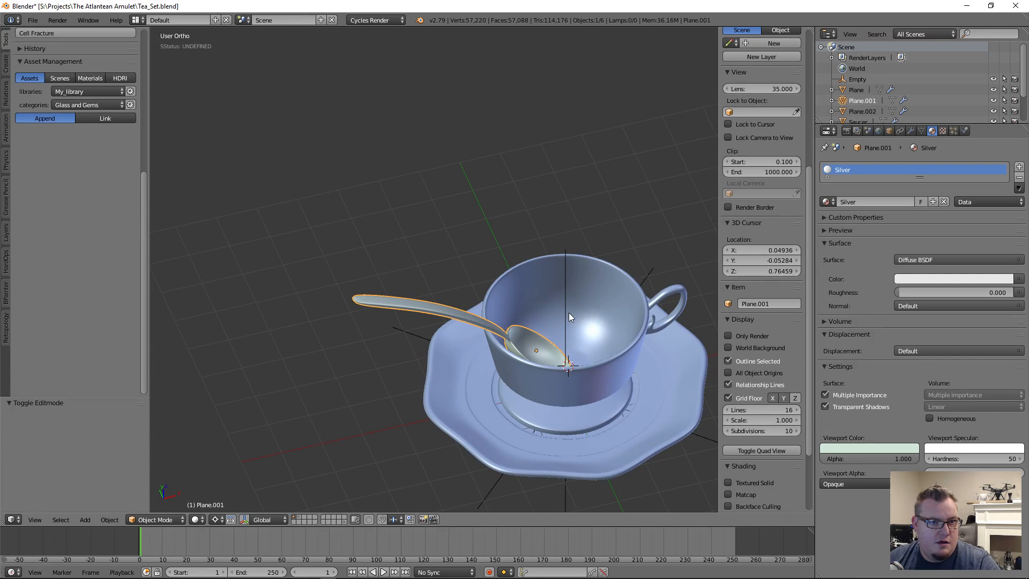
Edit the spoon in front wireframe view and rotate the handle's outer three edge loops 0.985° about the 3D cursor.
{"action": "key", "text": "KP_1"}
{"action": "key", "text": "Tab"}
{"action": "key", "text": "z"}
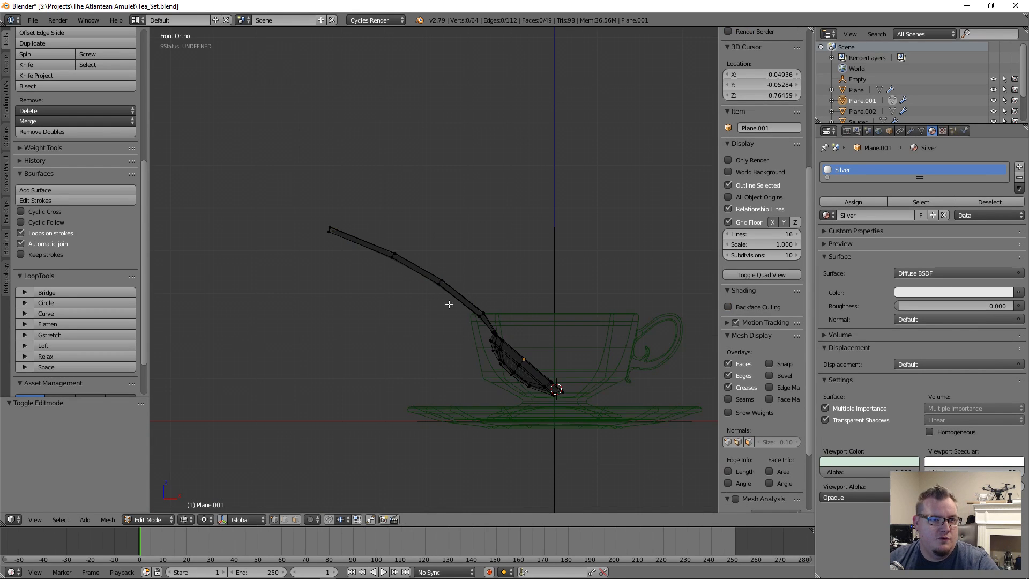
{"action": "scroll", "coordinate": [457, 304], "scroll_direction": "up", "scroll_amount": 2}
{"action": "key", "text": "b"}
{"action": "left_click_drag", "start_coordinate": [230, 179], "coordinate": [472, 315]}
{"action": "key", "text": "r"}
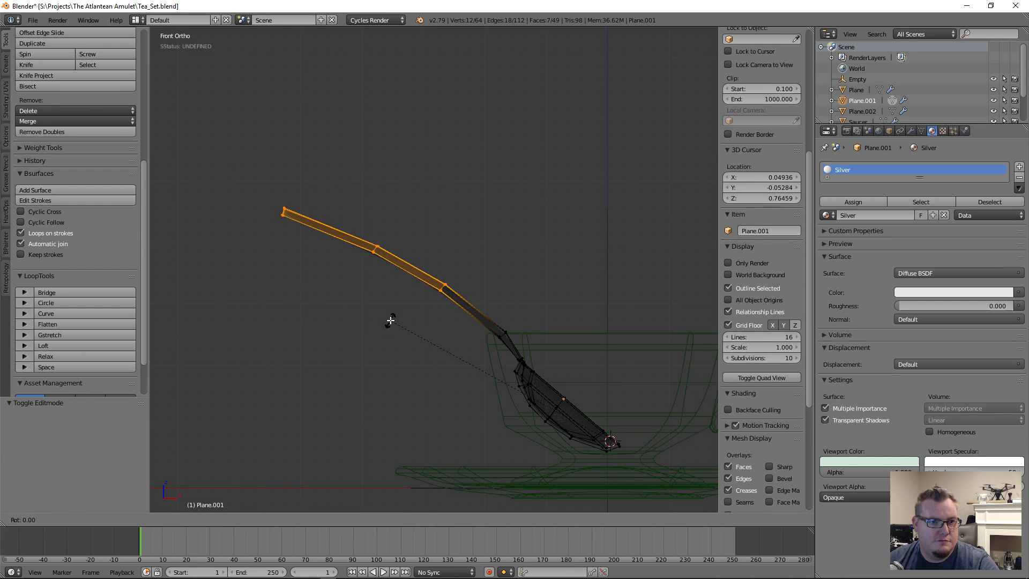
{"action": "left_click", "coordinate": [391, 316]}
Raise the outer part of the handle slightly by rotating its end edge loops about the 3D cursor.
{"action": "key", "text": "b"}
{"action": "middle_click_drag", "start_coordinate": [407, 270], "coordinate": [480, 310]}
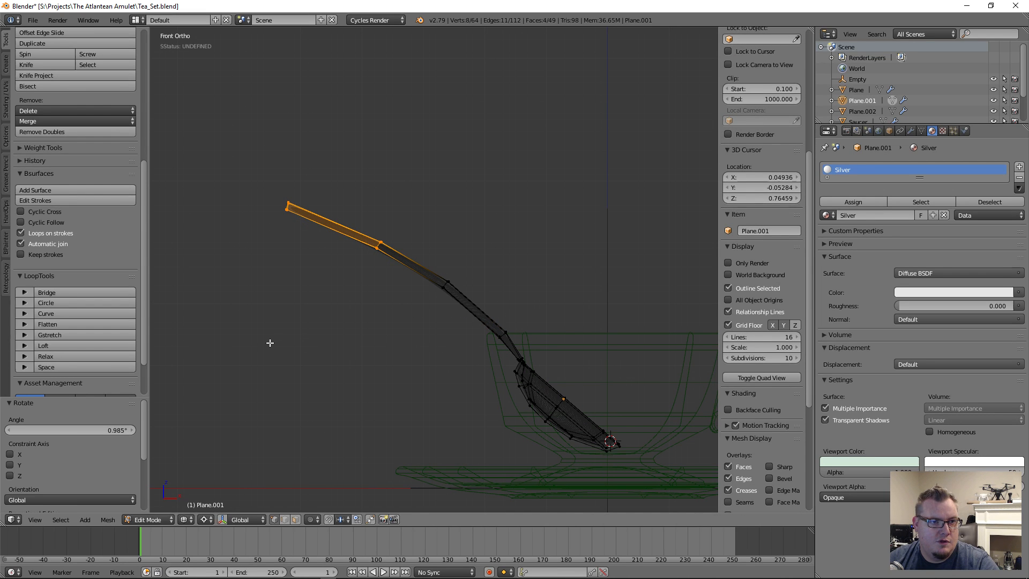
{"action": "key", "text": "a"}
{"action": "key", "text": "b"}
{"action": "left_click_drag", "start_coordinate": [270, 188], "coordinate": [398, 270]}
{"action": "key", "text": "r"}
{"action": "left_click", "coordinate": [279, 283]}
Set the pivot to Individual Origins and scale the second edge loop from the handle's end by 1.143 along local Z.
{"action": "key", "text": "a"}
{"action": "key", "text": "b"}
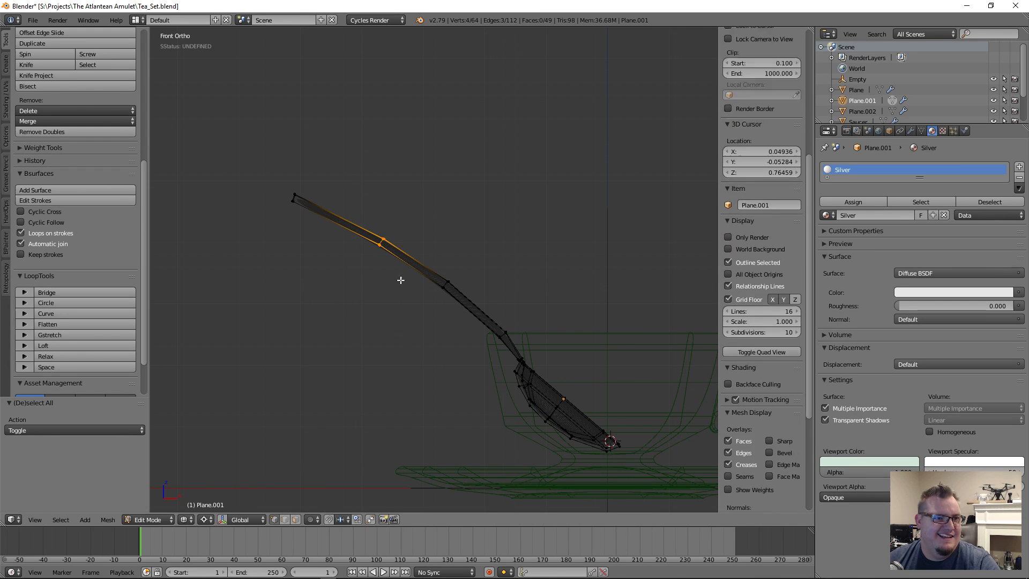
{"action": "left_click", "coordinate": [205, 519]}
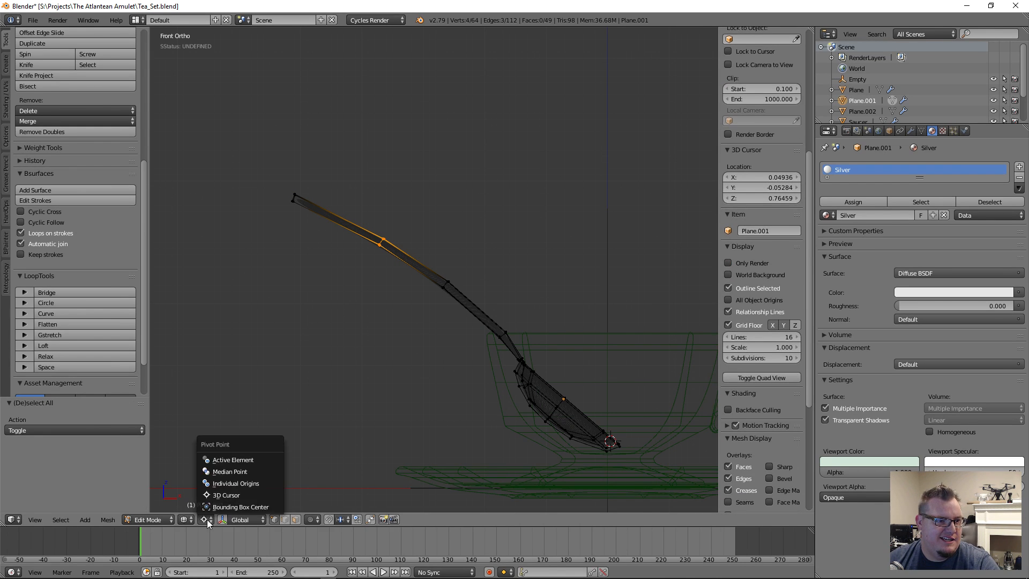
{"action": "left_click", "coordinate": [233, 484]}
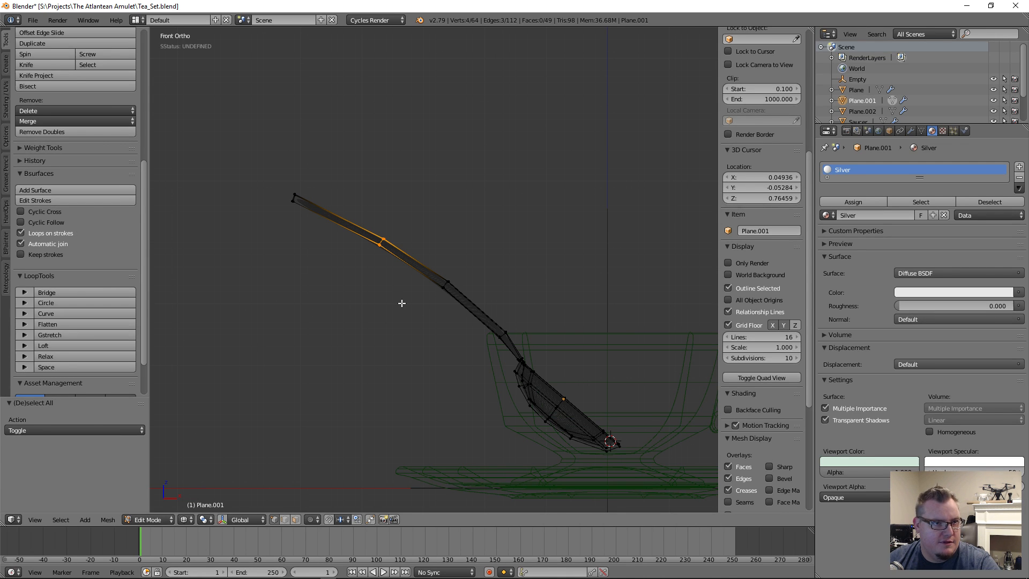
{"action": "key", "text": "s"}
{"action": "key", "text": "z"}
{"action": "key", "text": "z"}
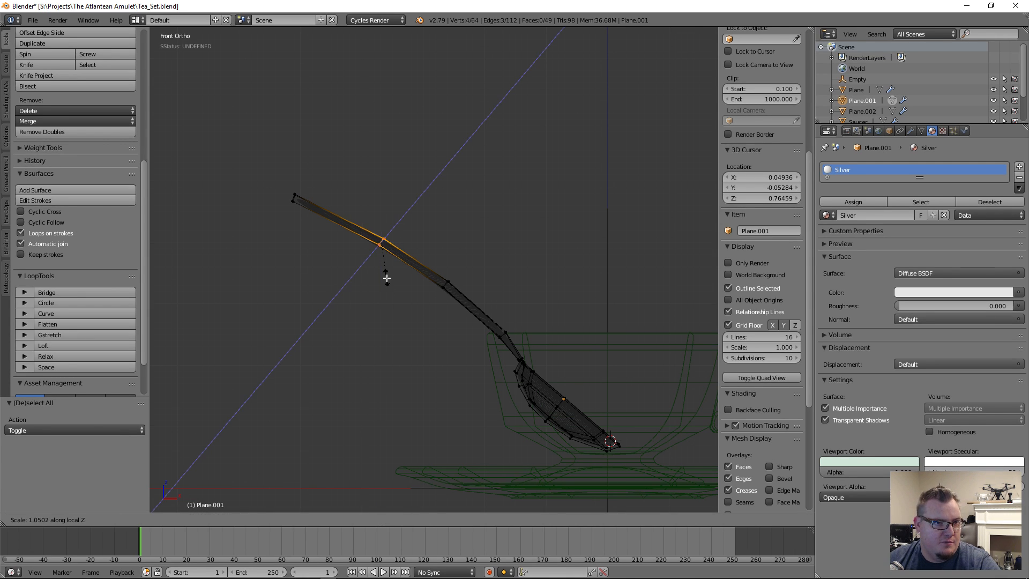
{"action": "left_click", "coordinate": [385, 281]}
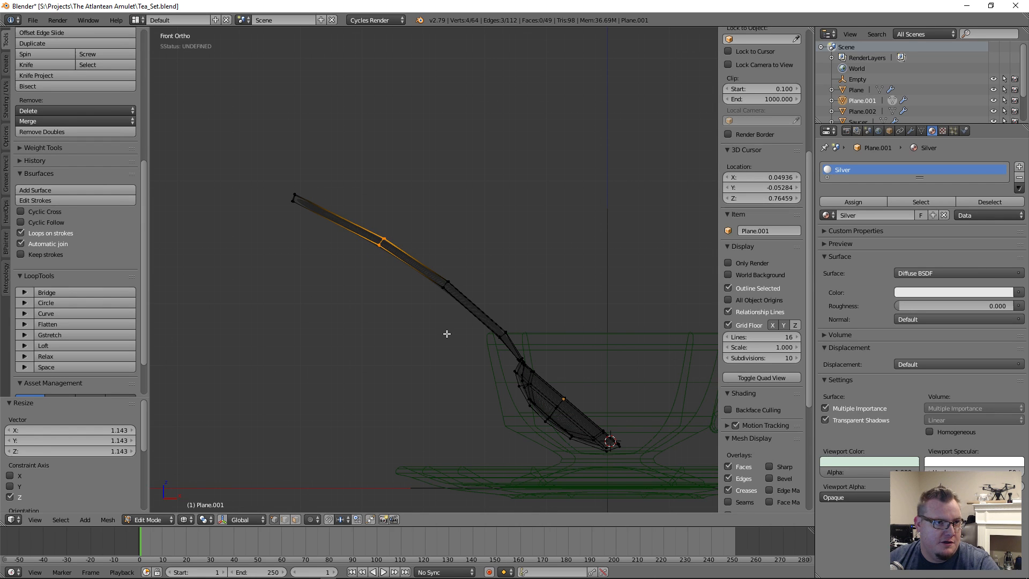
Rotate that edge loop -3.41° and move it X -0.079, Z 0.105 to smooth the handle's curve.
{"action": "key", "text": "r"}
{"action": "left_click", "coordinate": [454, 332]}
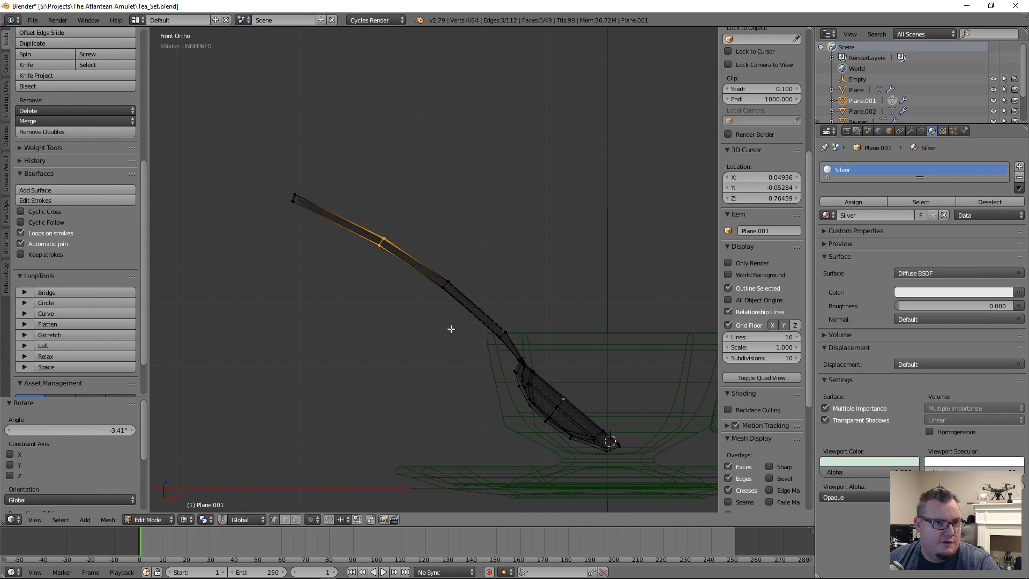
{"action": "key", "text": "g"}
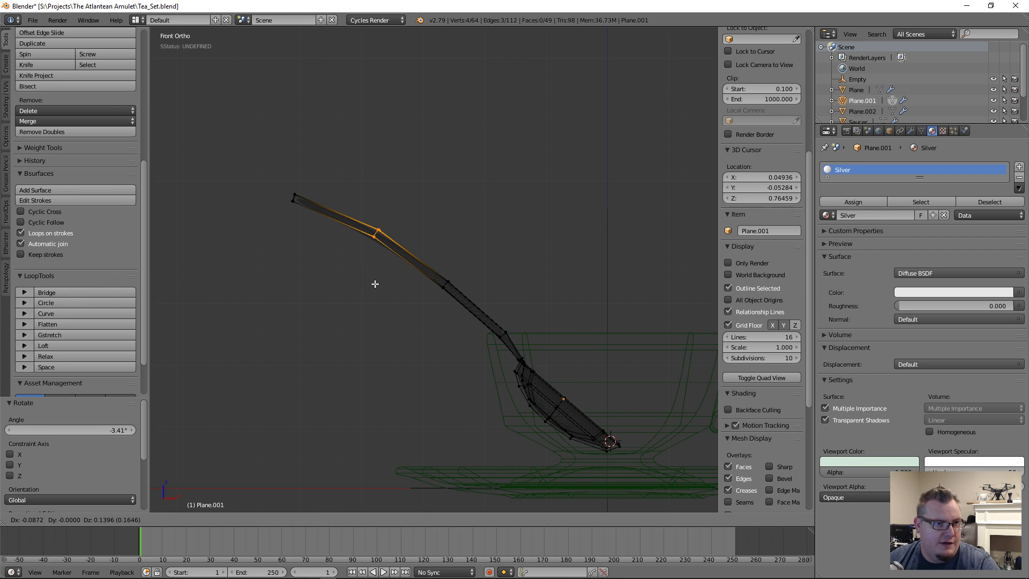
{"action": "left_click", "coordinate": [375, 285]}
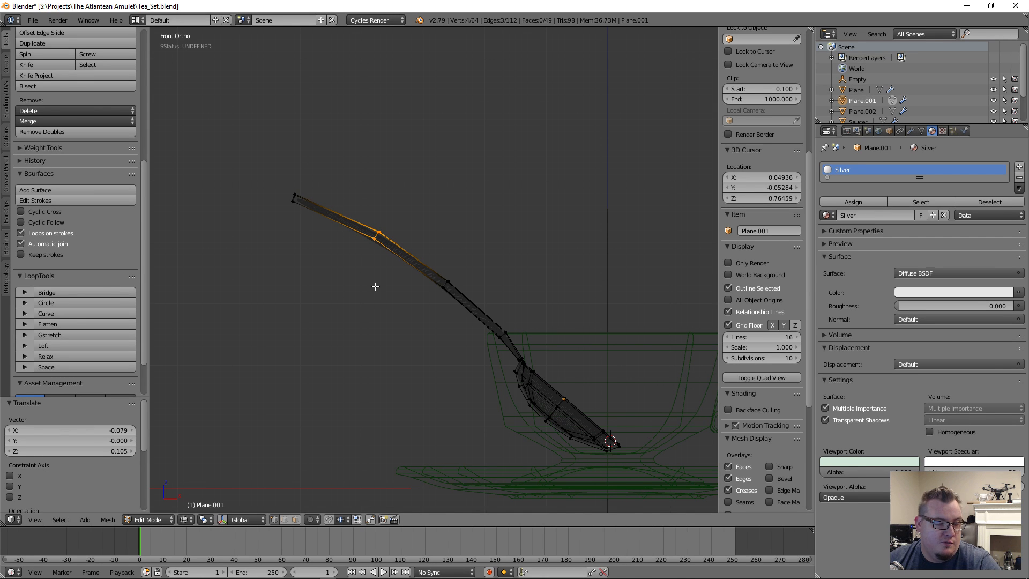
Select only the edge loop at the outer end of the handle.
{"action": "key", "text": "a"}
{"action": "key", "text": "b"}
{"action": "left_click_drag", "start_coordinate": [271, 170], "coordinate": [330, 235]}
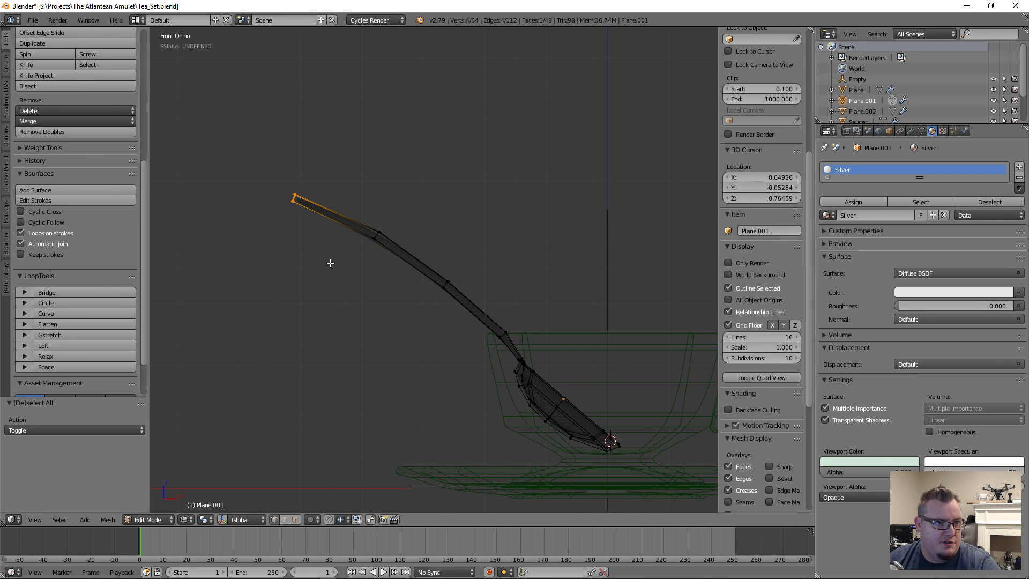
{"action": "key", "text": "s"}
{"action": "key", "text": "z"}
{"action": "key", "text": "z"}
{"action": "key", "text": "y"}
{"action": "key", "text": "y"}
{"action": "key", "text": "x"}
{"action": "key", "text": "x"}
{"action": "key", "text": "y"}
{"action": "key", "text": "y"}
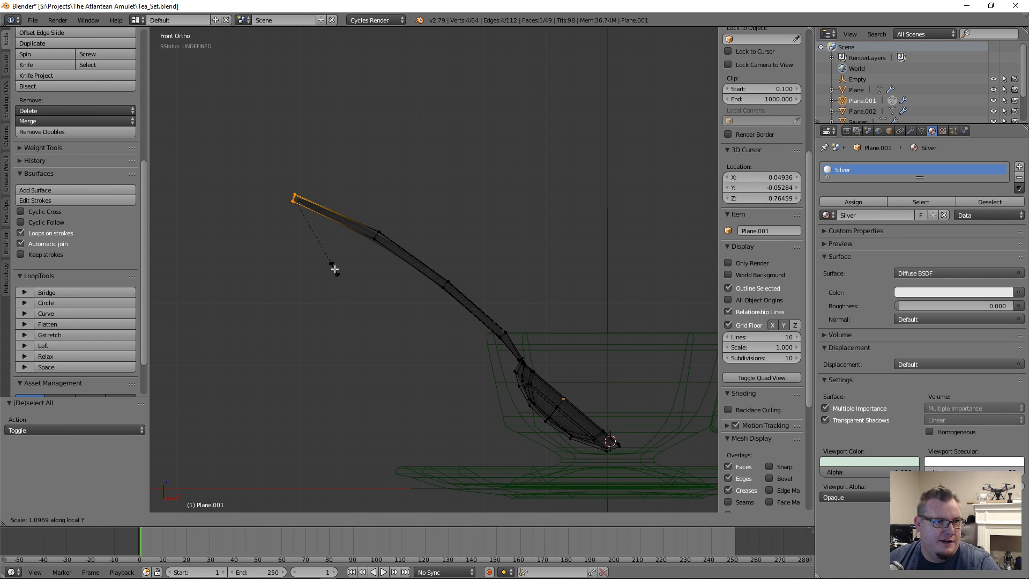
{"action": "left_click", "coordinate": [335, 269]}
Scale the handle's end loop uniformly by 1.075 and move it about 0.035 along X toward the cup.
{"action": "key", "text": "s"}
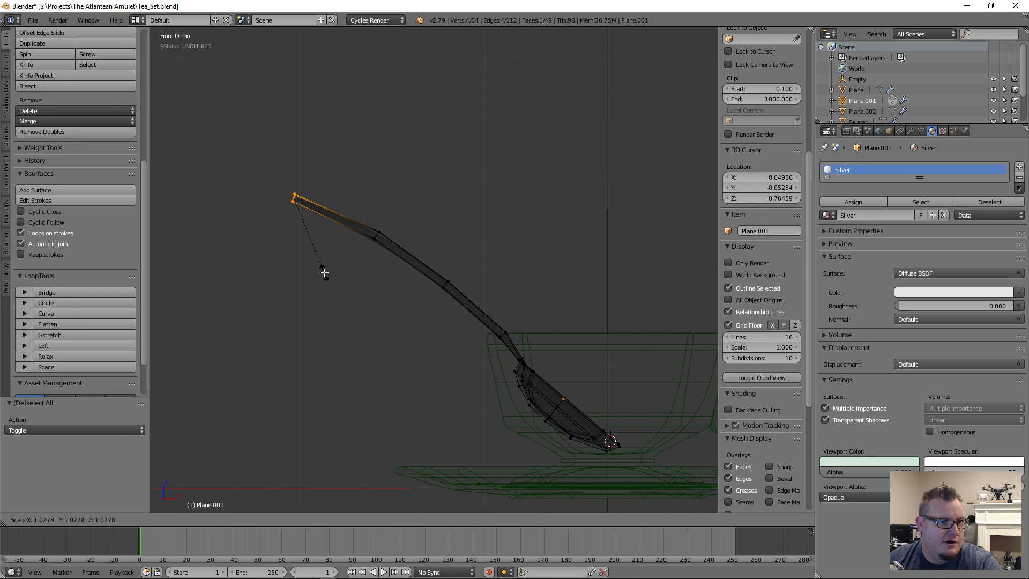
{"action": "left_click", "coordinate": [324, 277]}
{"action": "key", "text": "g"}
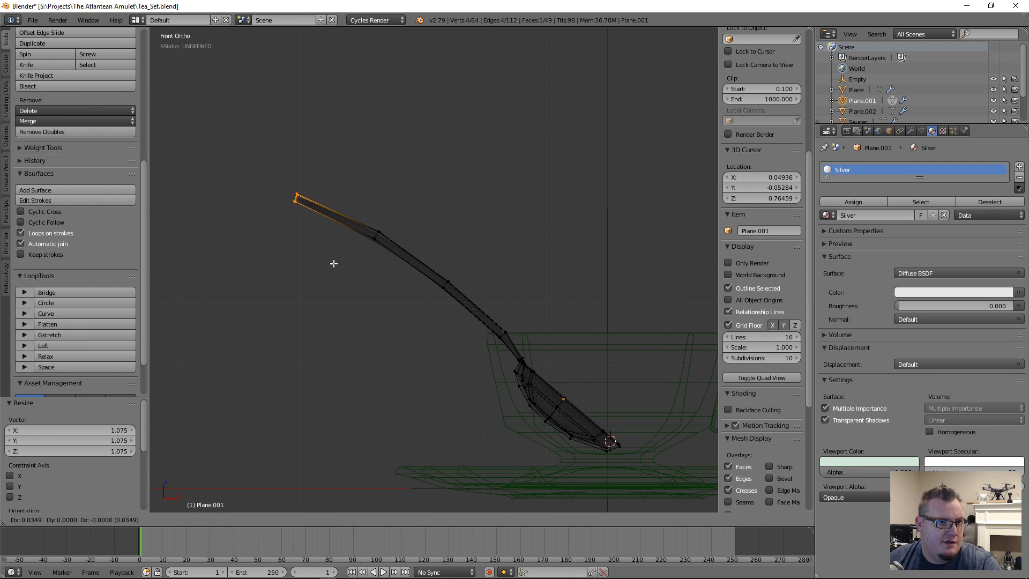
{"action": "left_click", "coordinate": [335, 264]}
Nudge the handle's two middle edge loops slightly toward the cup, adjusting the inner one separately, to even out the curve.
{"action": "key", "text": "a"}
{"action": "key", "text": "b"}
{"action": "left_click_drag", "start_coordinate": [355, 218], "coordinate": [459, 311]}
{"action": "key", "text": "g"}
{"action": "left_click", "coordinate": [402, 268]}
{"action": "key", "text": "a"}
{"action": "key", "text": "b"}
{"action": "key", "text": "g"}
{"action": "left_click", "coordinate": [460, 312]}
{"action": "key", "text": "a"}
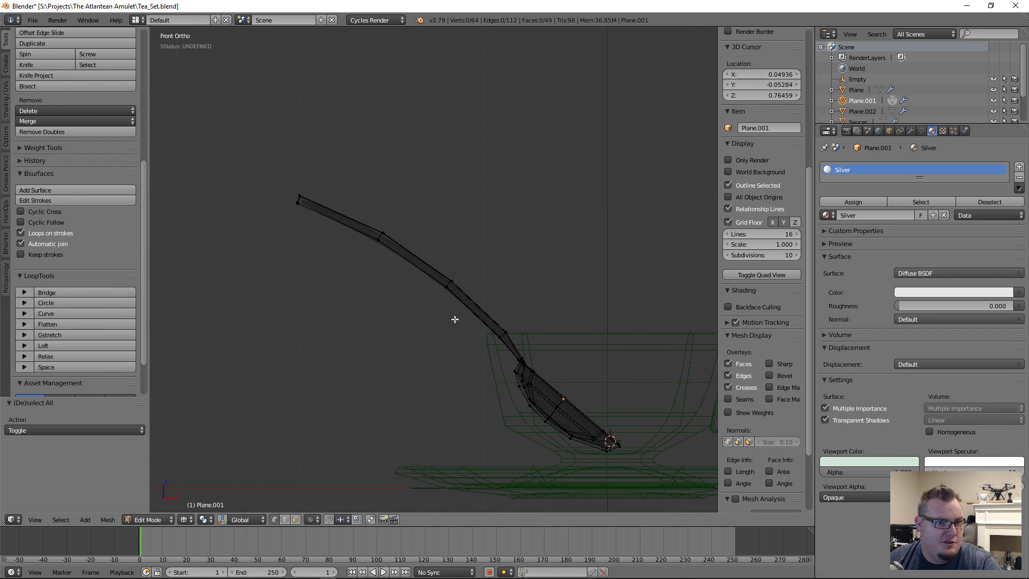
Return to Object Mode with solid shading and apply smooth shading to the spoon.
{"action": "key", "text": "Tab"}
{"action": "mouse_move", "coordinate": [454, 319]}
{"action": "middle_mouse_down"}
{"action": "mouse_move", "coordinate": [468, 275]}
{"action": "mouse_move", "coordinate": [406, 326]}
{"action": "mouse_move", "coordinate": [484, 306]}
{"action": "mouse_move", "coordinate": [489, 378]}
{"action": "mouse_move", "coordinate": [349, 337]}
{"action": "mouse_move", "coordinate": [344, 361]}
{"action": "mouse_move", "coordinate": [464, 355]}
{"action": "middle_mouse_up"}
{"action": "key", "text": "z"}
{"action": "scroll", "coordinate": [482, 375], "scroll_direction": "up", "scroll_amount": 5}
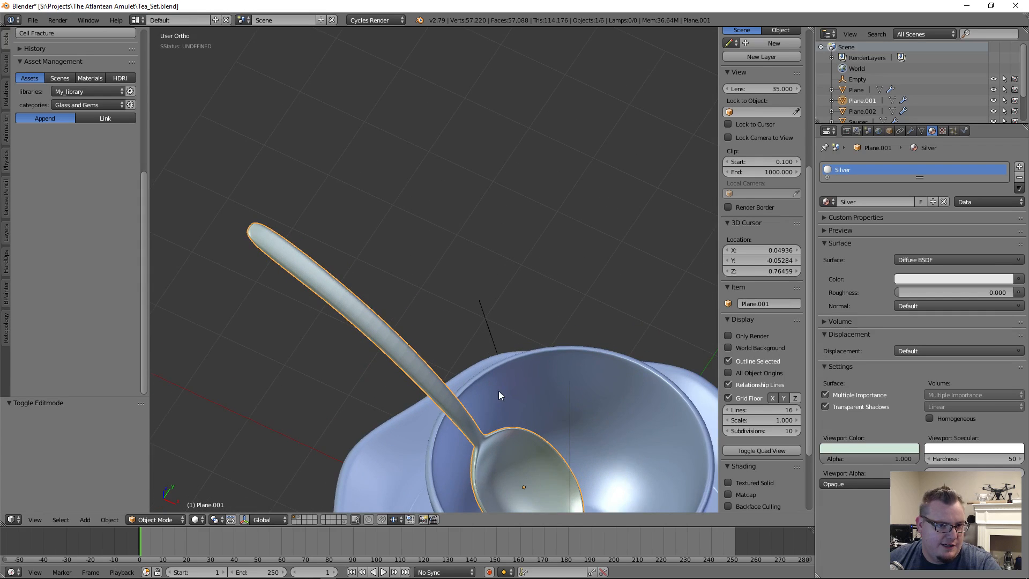
{"action": "middle_click_drag", "start_coordinate": [498, 391], "coordinate": [431, 246]}
{"action": "scroll", "coordinate": [55, 235], "scroll_direction": "up", "scroll_amount": 10}
{"action": "left_click", "coordinate": [38, 170]}
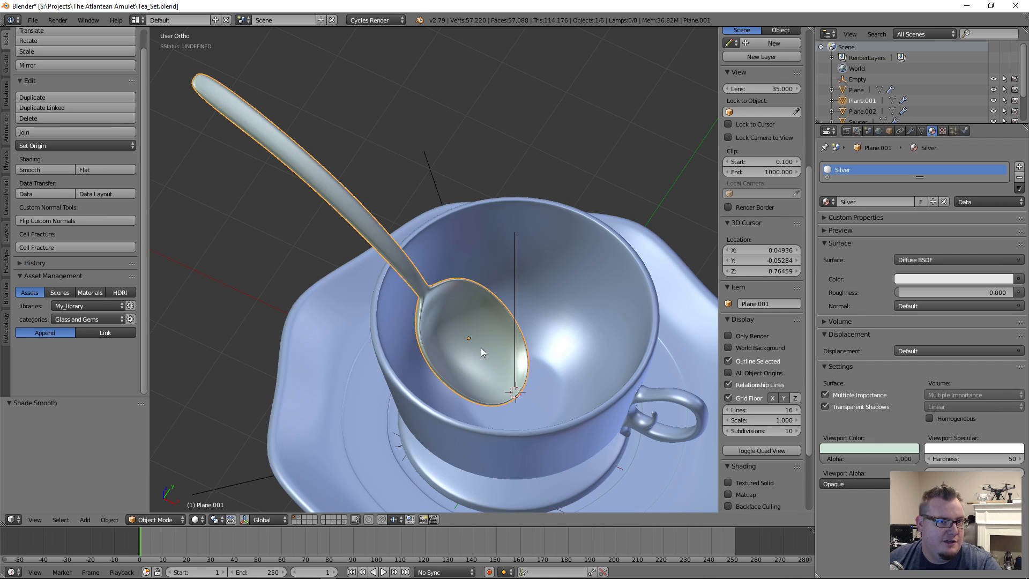
Move the spoon -0.234 along Y so its handle lies against the cup's rim.
{"action": "middle_click_drag", "start_coordinate": [487, 339], "coordinate": [519, 275]}
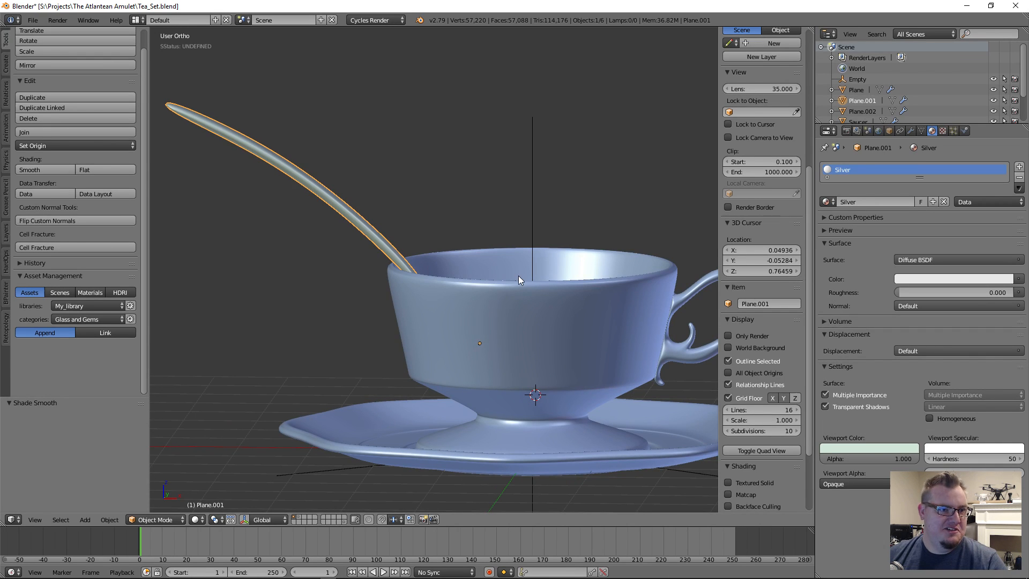
{"action": "scroll", "coordinate": [359, 289], "scroll_direction": "up", "scroll_amount": 6}
{"action": "key", "text": "g"}
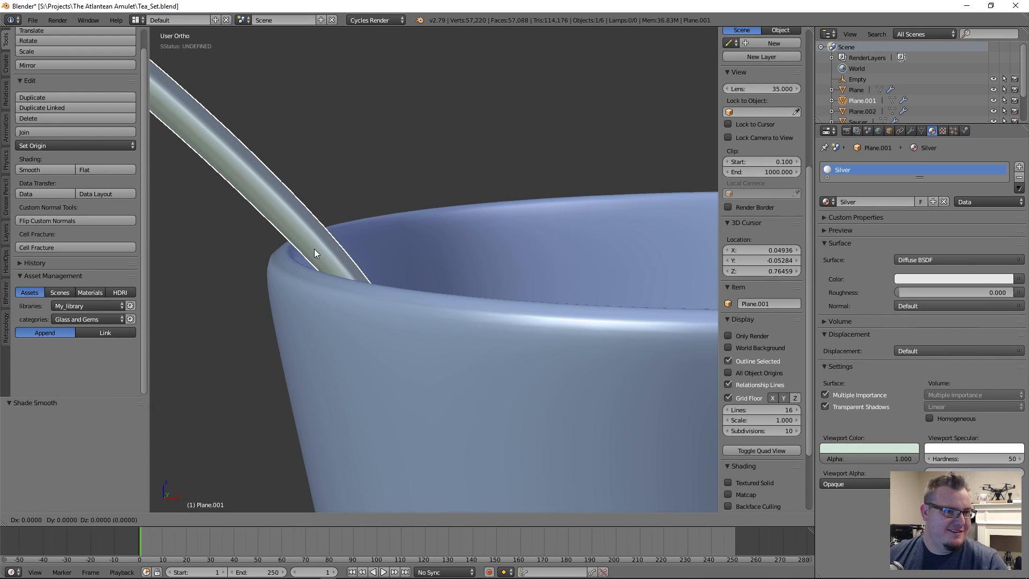
{"action": "key", "text": "y"}
{"action": "left_click", "coordinate": [295, 246]}
{"action": "middle_click_drag", "start_coordinate": [295, 246], "coordinate": [394, 325]}
{"action": "scroll", "coordinate": [364, 336], "scroll_direction": "up", "scroll_amount": 5}
{"action": "middle_click_drag", "start_coordinate": [260, 312], "coordinate": [404, 301], "text": "shift"}
{"action": "key", "text": "g"}
{"action": "right_click", "coordinate": [424, 303]}
{"action": "key", "text": "g"}
{"action": "key", "text": "y"}
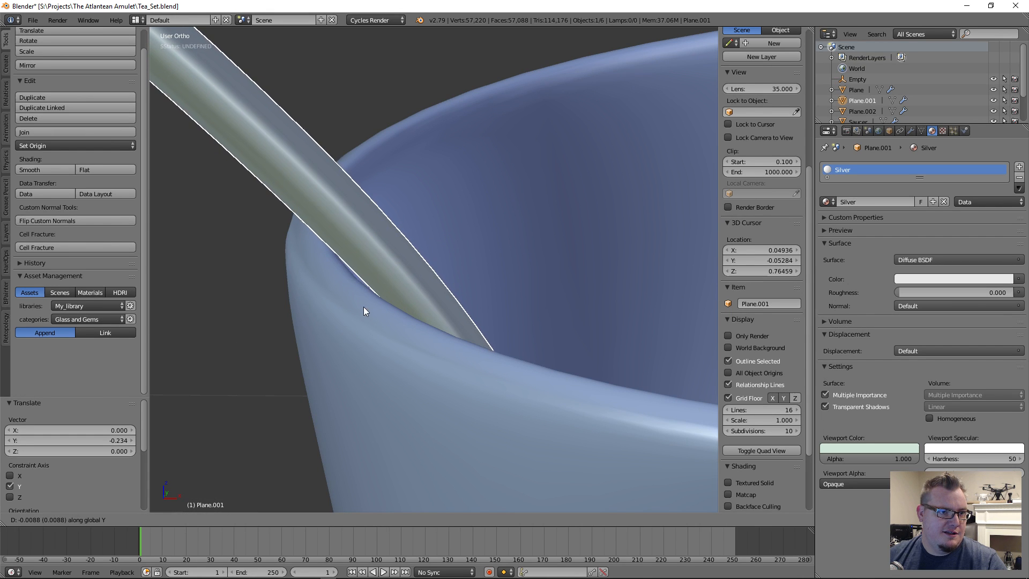
{"action": "right_click", "coordinate": [421, 274]}
Shift the spoon 0.001 along X to fine-tune the handle's contact with the rim.
{"action": "middle_click_drag", "start_coordinate": [452, 256], "coordinate": [474, 274]}
{"action": "key", "text": "g"}
{"action": "key", "text": "x"}
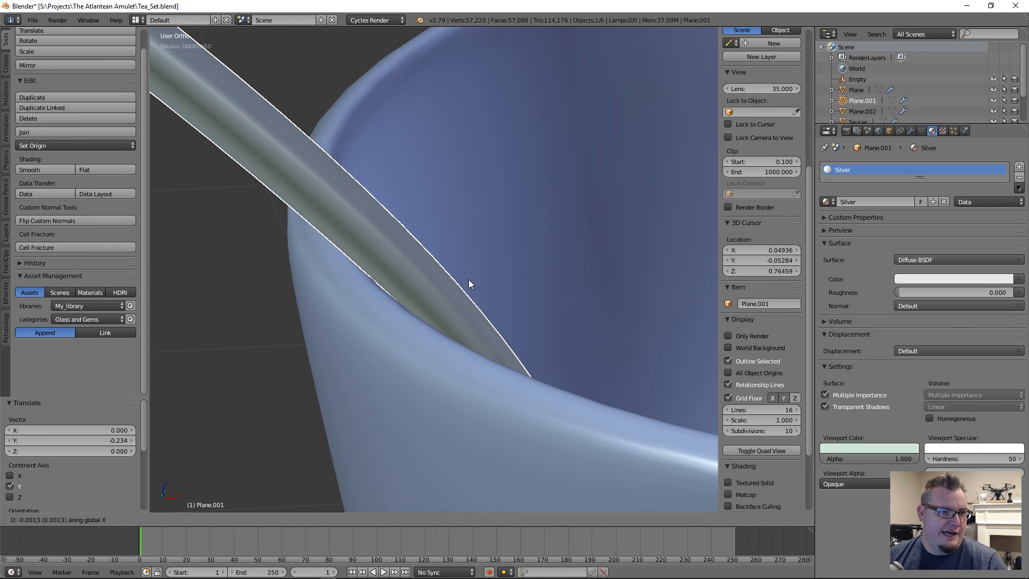
{"action": "left_click", "coordinate": [481, 325]}
Turn on ambient occlusion in the viewport shading and set its strength to 2.9.
{"action": "middle_click_drag", "start_coordinate": [481, 326], "coordinate": [637, 322]}
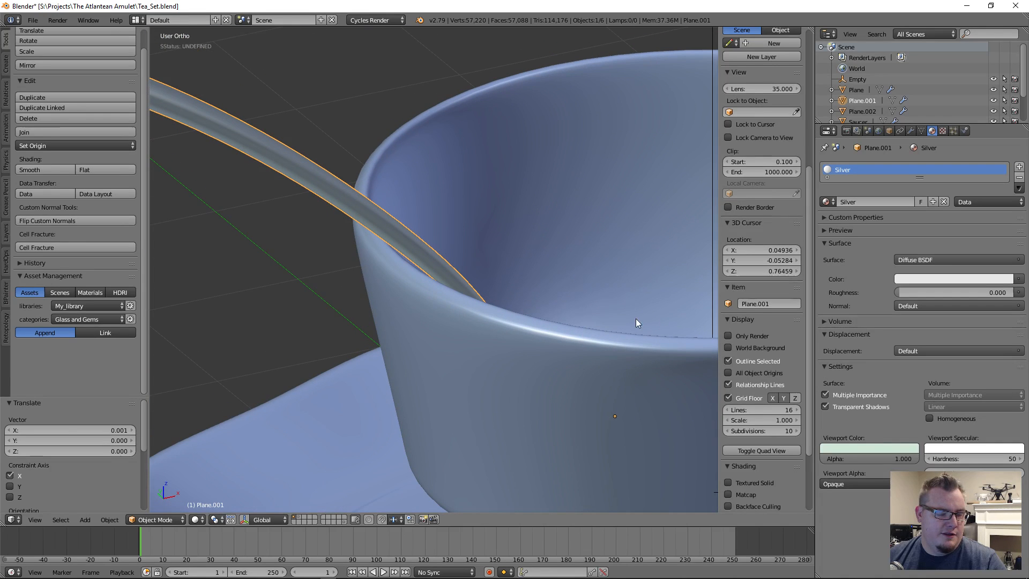
{"action": "scroll", "coordinate": [757, 369], "scroll_direction": "down", "scroll_amount": 4}
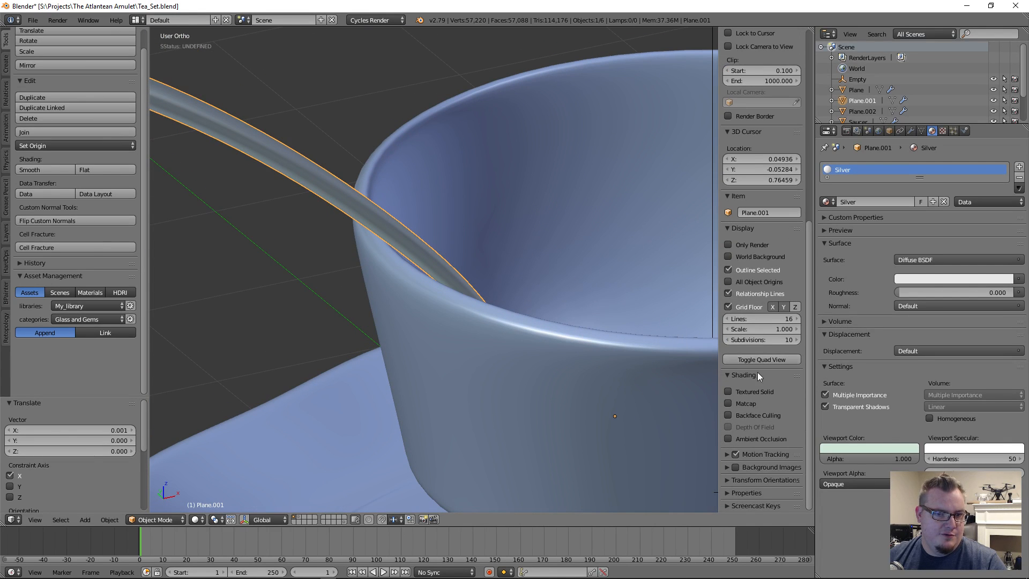
{"action": "left_click", "coordinate": [760, 439]}
{"action": "middle_click_drag", "start_coordinate": [549, 352], "coordinate": [452, 356]}
{"action": "scroll", "coordinate": [777, 402], "scroll_direction": "down", "scroll_amount": 3}
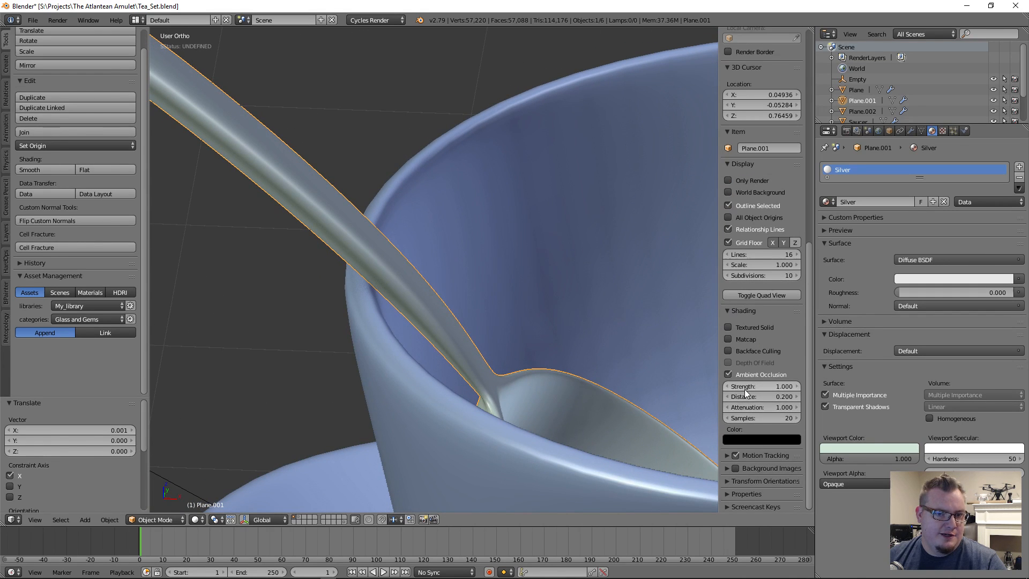
{"action": "scroll", "coordinate": [445, 358], "scroll_direction": "down", "scroll_amount": 8}
{"action": "scroll", "coordinate": [456, 376], "scroll_direction": "up", "scroll_amount": 5}
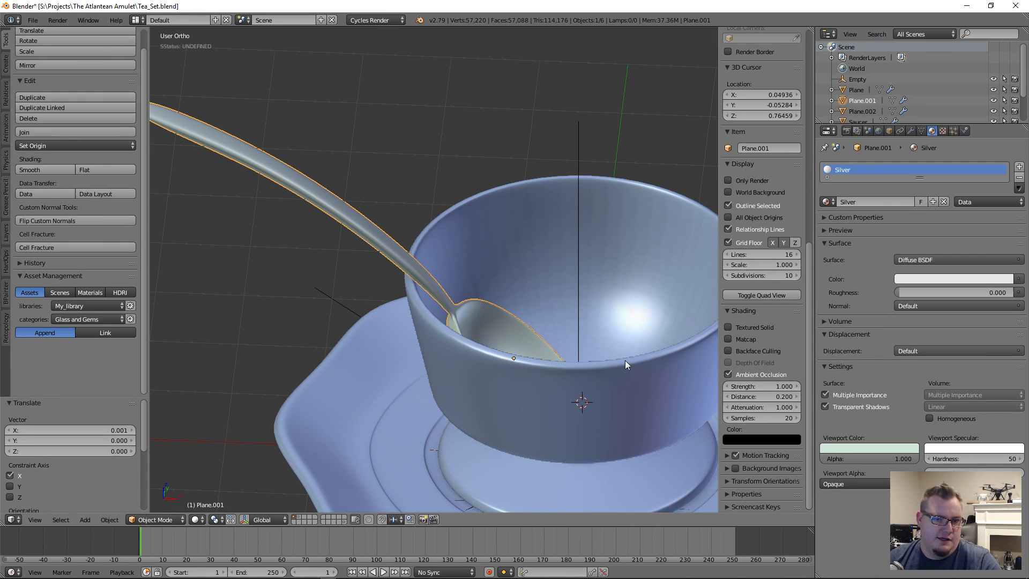
{"action": "left_click_drag", "start_coordinate": [754, 388], "coordinate": [787, 388]}
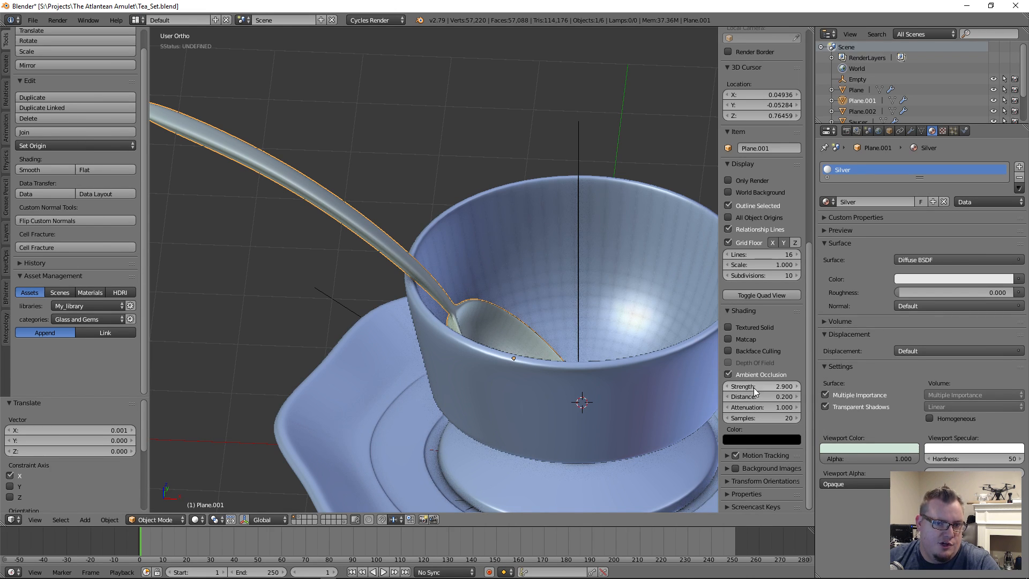
Set the ambient occlusion distance to 0.1, attenuation to 2.39 and samples to 50, judging the shading where the handle meets the rim.
{"action": "scroll", "coordinate": [394, 394], "scroll_direction": "down", "scroll_amount": 2}
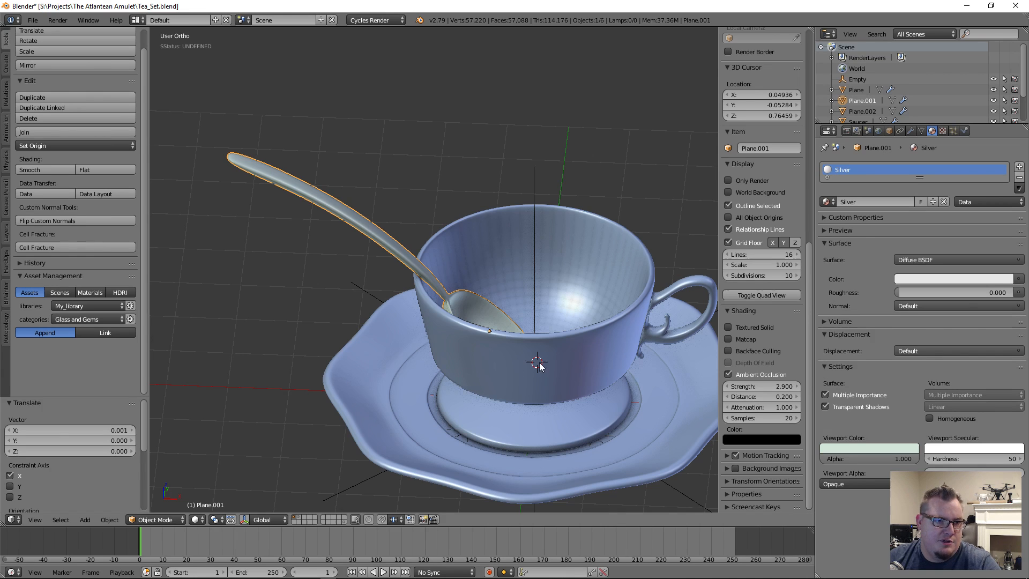
{"action": "scroll", "coordinate": [481, 364], "scroll_direction": "up", "scroll_amount": 5}
{"action": "mouse_move", "coordinate": [424, 329]}
{"action": "middle_mouse_down"}
{"action": "mouse_move", "coordinate": [442, 322]}
{"action": "mouse_move", "coordinate": [416, 316]}
{"action": "middle_mouse_up"}
{"action": "scroll", "coordinate": [441, 322], "scroll_direction": "up", "scroll_amount": 4}
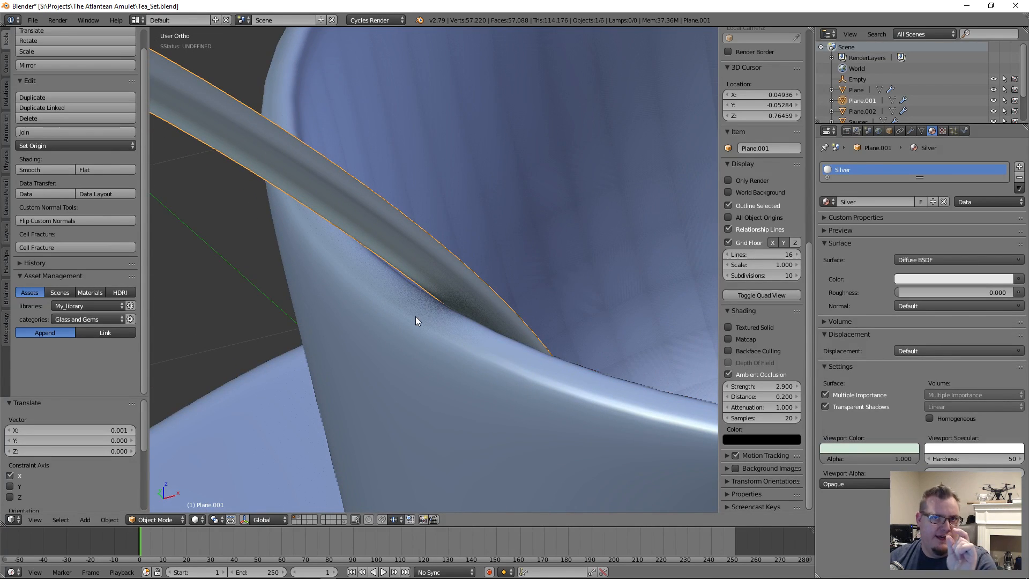
{"action": "scroll", "coordinate": [454, 329], "scroll_direction": "up", "scroll_amount": 3}
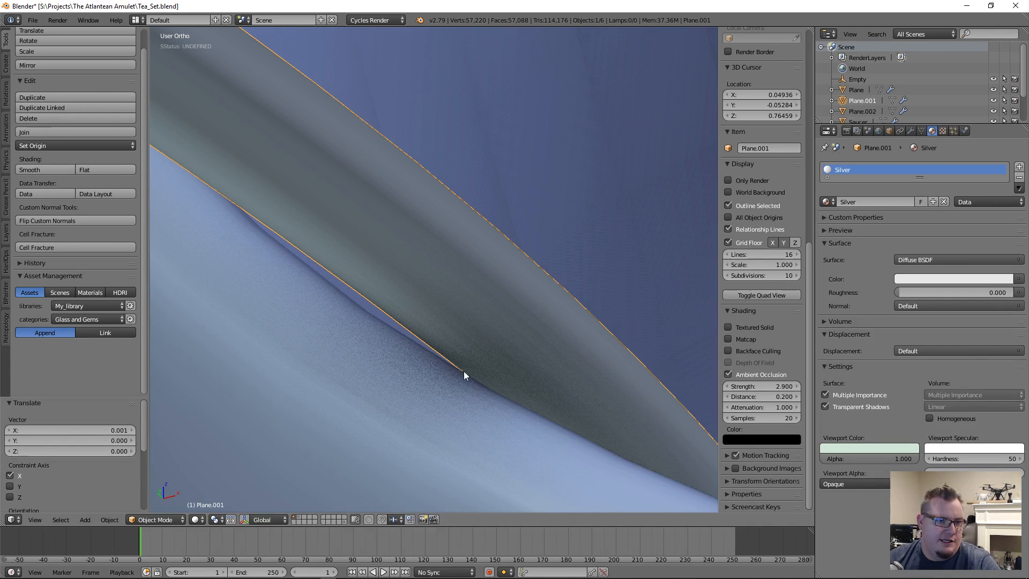
{"action": "middle_click_drag", "start_coordinate": [460, 371], "coordinate": [443, 381]}
{"action": "left_click_drag", "start_coordinate": [750, 399], "coordinate": [716, 399]}
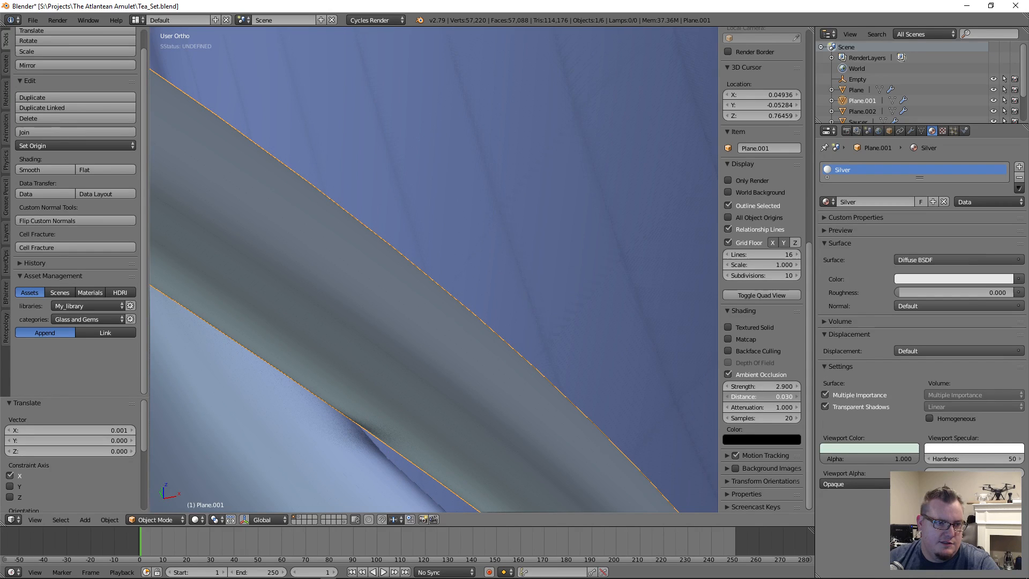
{"action": "middle_click_drag", "start_coordinate": [589, 399], "coordinate": [466, 382]}
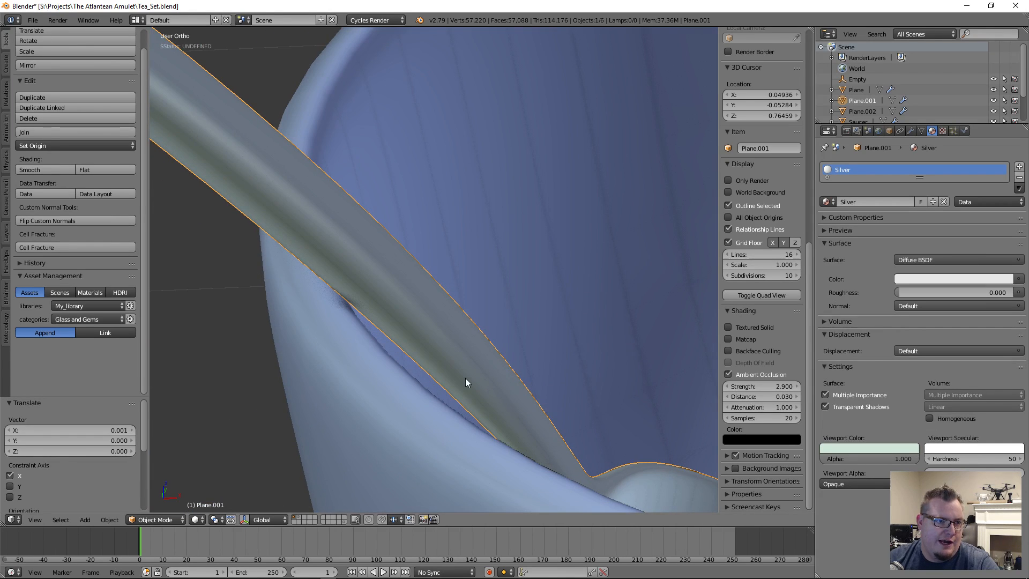
{"action": "left_click_drag", "start_coordinate": [734, 396], "coordinate": [793, 407]}
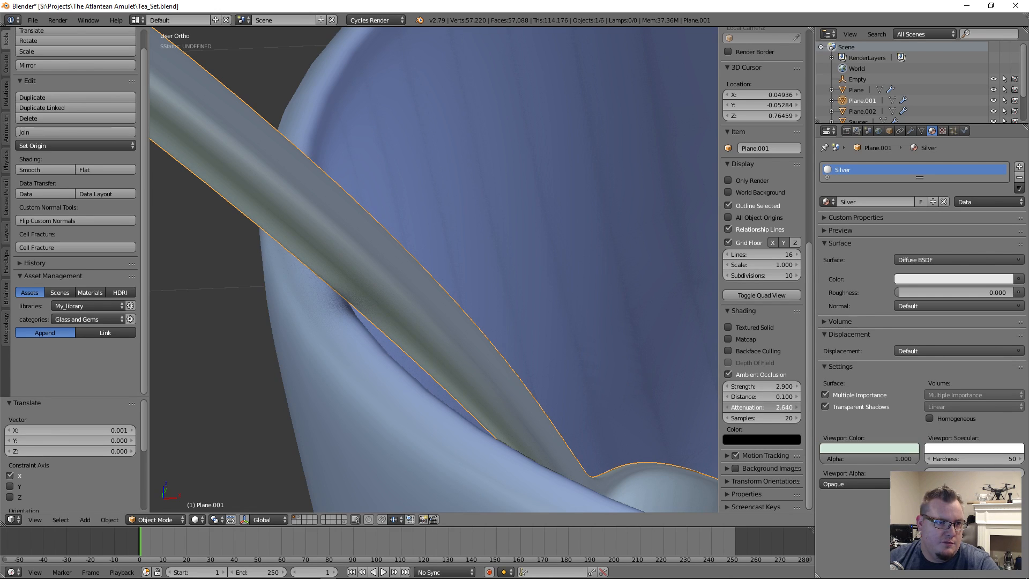
{"action": "left_click", "coordinate": [772, 416]}
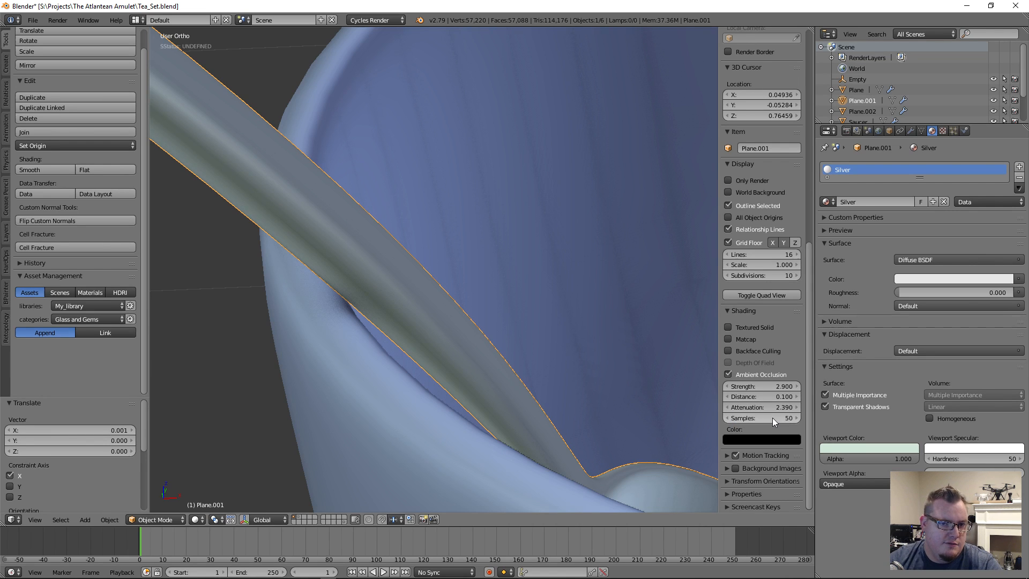
Deselect everything and examine how the spoon sits in the cup from several angles and distances.
{"action": "scroll", "coordinate": [450, 322], "scroll_direction": "down", "scroll_amount": 4}
{"action": "middle_click_drag", "start_coordinate": [512, 328], "coordinate": [429, 387]}
{"action": "scroll", "coordinate": [490, 358], "scroll_direction": "down", "scroll_amount": 5}
{"action": "key", "text": "a"}
{"action": "scroll", "coordinate": [513, 386], "scroll_direction": "down", "scroll_amount": 2}
{"action": "scroll", "coordinate": [430, 387], "scroll_direction": "up", "scroll_amount": 4}
{"action": "middle_click_drag", "start_coordinate": [323, 311], "coordinate": [334, 274]}
{"action": "scroll", "coordinate": [567, 320], "scroll_direction": "down", "scroll_amount": 2}
{"action": "scroll", "coordinate": [535, 284], "scroll_direction": "down", "scroll_amount": 3}
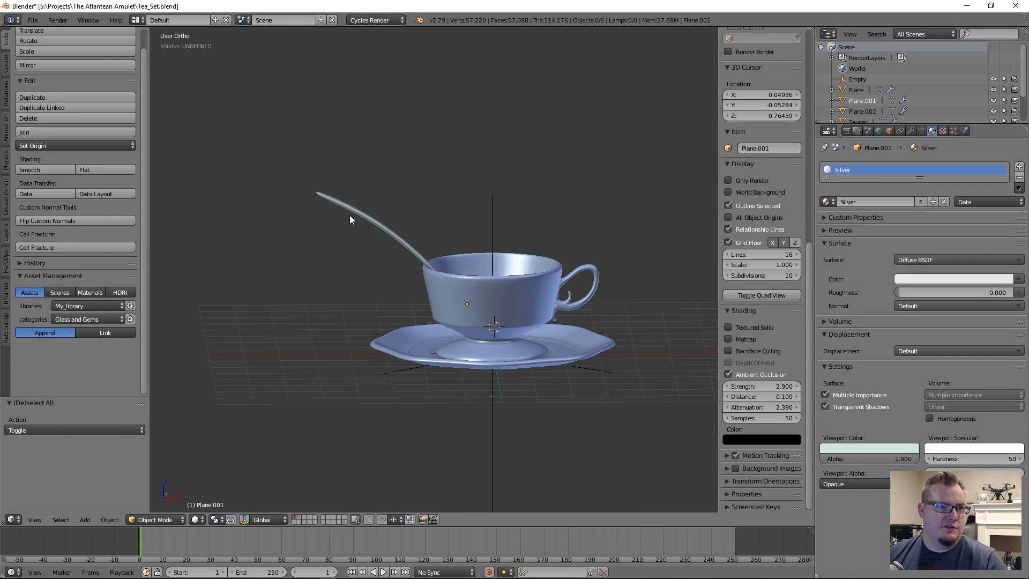
In front wireframe view, select the three outermost vertex rings of the teaspoon's handle in Edit Mode.
{"action": "key", "text": "KP_1"}
{"action": "scroll", "coordinate": [370, 248], "scroll_direction": "up", "scroll_amount": 6}
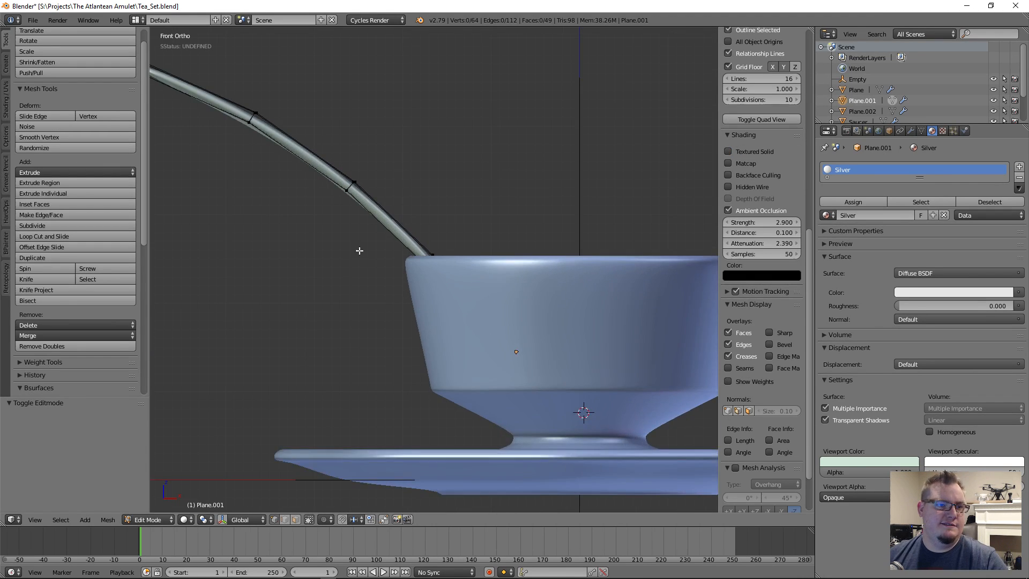
{"action": "key", "text": "z"}
{"action": "key", "text": "b"}
{"action": "left_click_drag", "start_coordinate": [405, 220], "coordinate": [486, 300]}
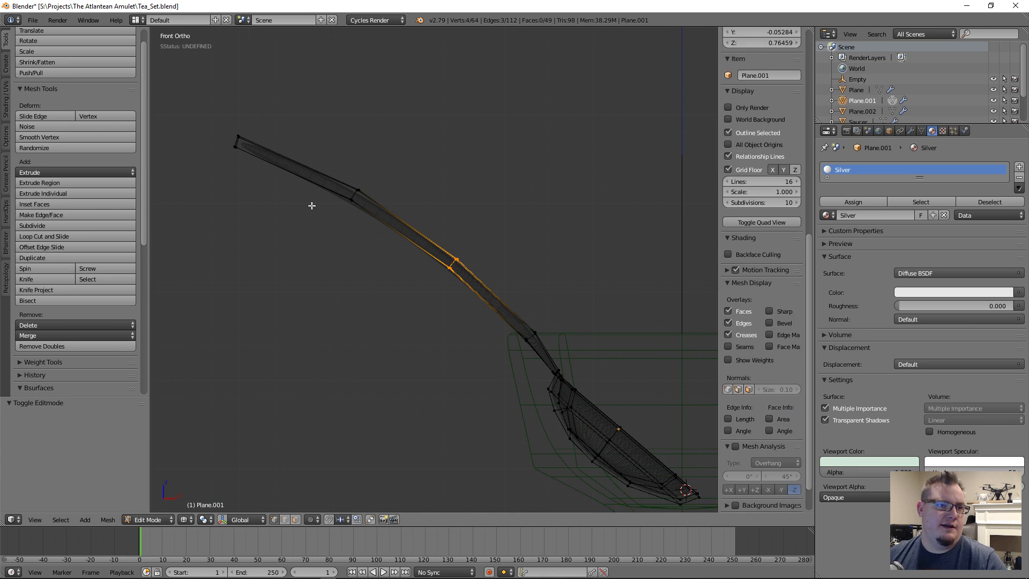
{"action": "scroll", "coordinate": [332, 278], "scroll_direction": "down", "scroll_amount": 3}
{"action": "key", "text": "b"}
{"action": "left_click_drag", "start_coordinate": [275, 156], "coordinate": [395, 266]}
Set the pivot point to the 3D Cursor and rotate the selected handle section by 0.744°.
{"action": "key", "text": "r"}
{"action": "left_click", "coordinate": [369, 275]}
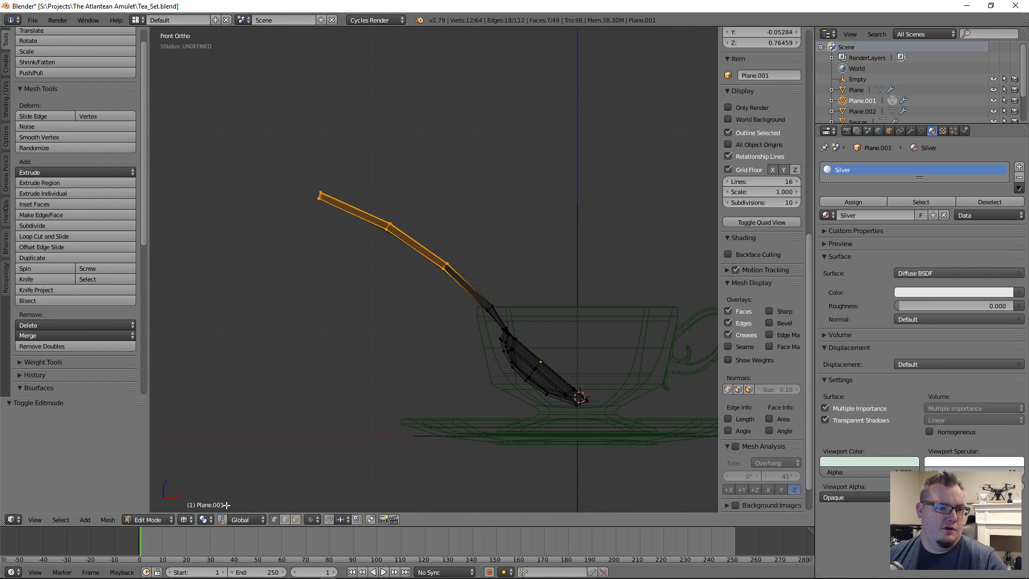
{"action": "left_click", "coordinate": [204, 519]}
{"action": "left_click", "coordinate": [254, 467]}
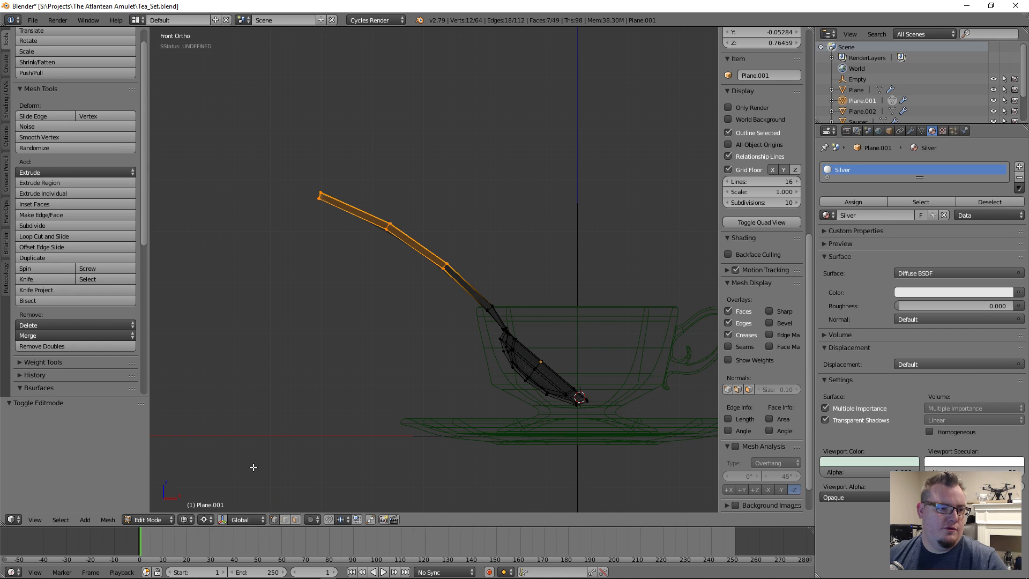
{"action": "key", "text": "r"}
{"action": "left_click", "coordinate": [288, 387]}
Drop the innermost selected ring and rotate the two outer handle rings by 0.695° about the 3D cursor.
{"action": "key", "text": "b"}
{"action": "middle_click_drag", "start_coordinate": [411, 234], "coordinate": [490, 325]}
{"action": "key", "text": "r"}
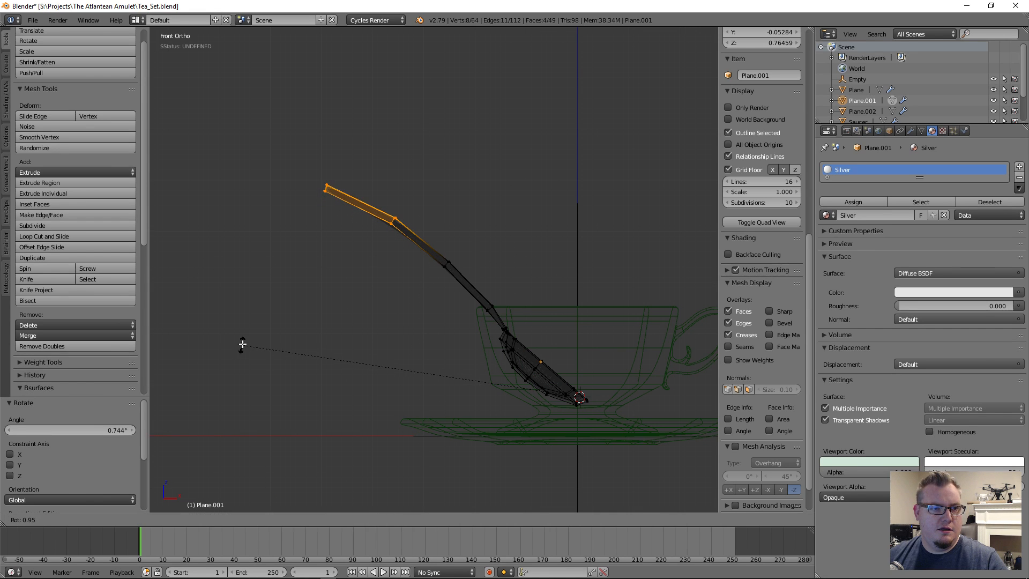
{"action": "left_click", "coordinate": [243, 348]}
Rotate only the handle's end ring slightly about the 3D cursor, then return to Object Mode in solid shading.
{"action": "key", "text": "b"}
{"action": "middle_click_drag", "start_coordinate": [358, 203], "coordinate": [420, 281]}
{"action": "key", "text": "r"}
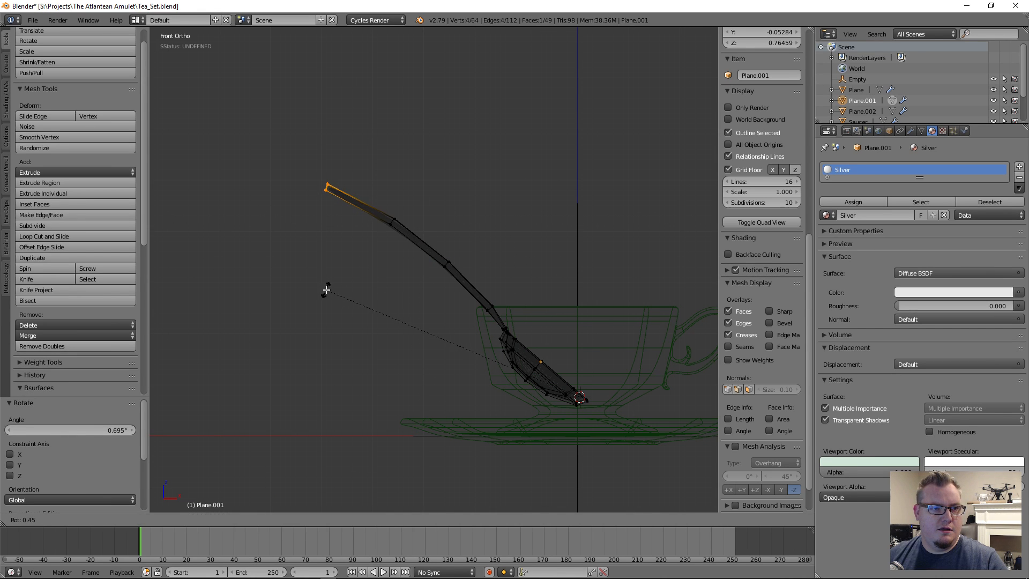
{"action": "left_click", "coordinate": [329, 287]}
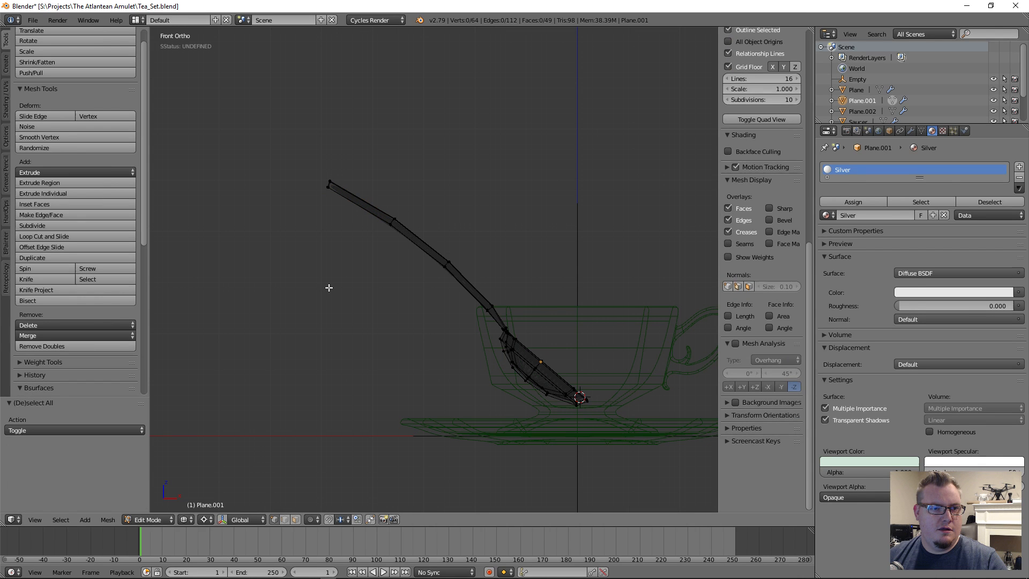
{"action": "key", "text": "Tab"}
{"action": "key", "text": "z"}
{"action": "mouse_move", "coordinate": [413, 289]}
{"action": "middle_mouse_down"}
{"action": "mouse_move", "coordinate": [436, 328]}
{"action": "mouse_move", "coordinate": [478, 272]}
{"action": "middle_mouse_up"}
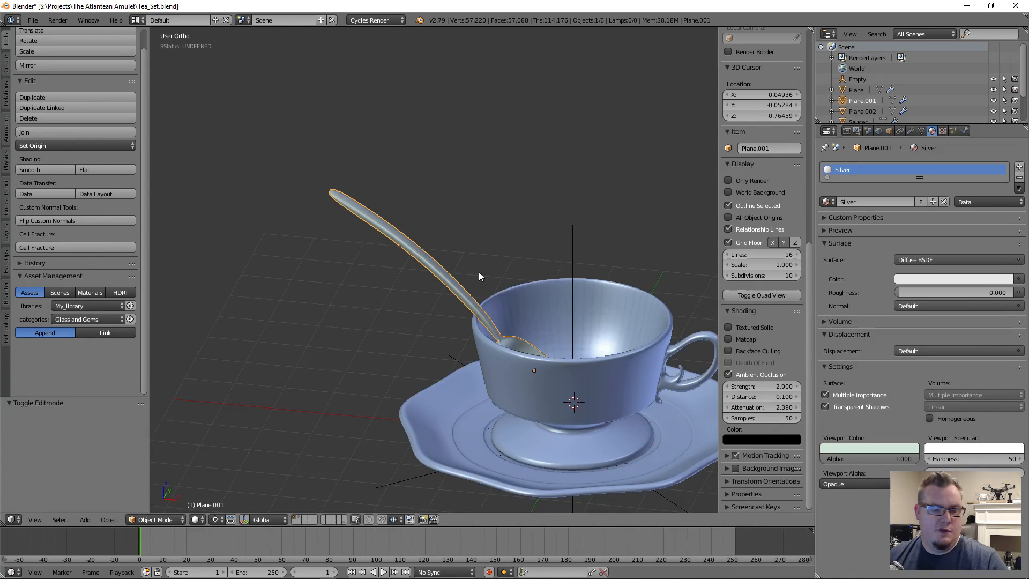
Examine the spoon bowl and neck against the cup wall in front wireframe view, with and without Edit Mode.
{"action": "key", "text": "KP_1"}
{"action": "key", "text": "Tab"}
{"action": "key", "text": "z"}
{"action": "scroll", "coordinate": [507, 388], "scroll_direction": "up", "scroll_amount": 8}
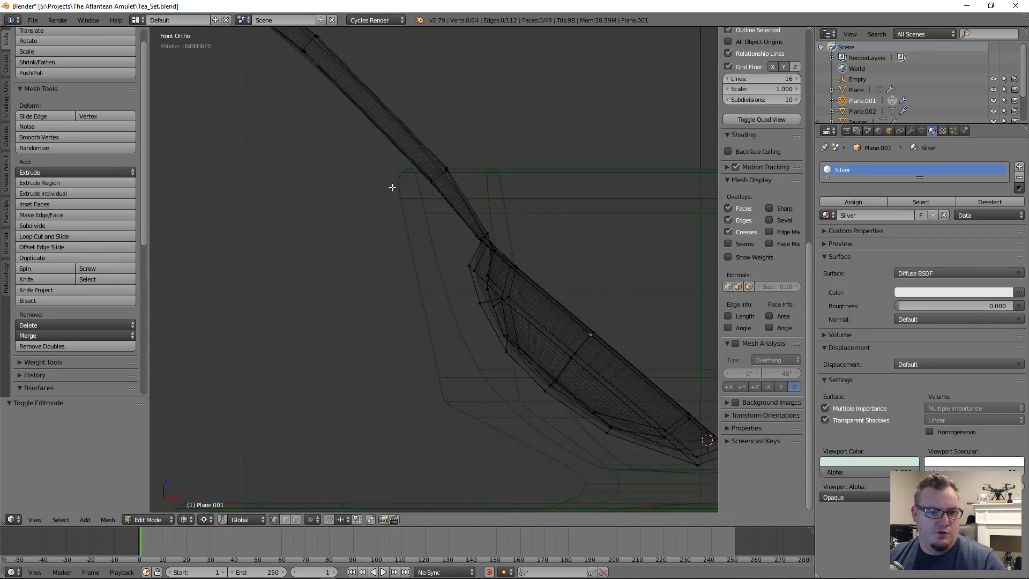
{"action": "key", "text": "Tab"}
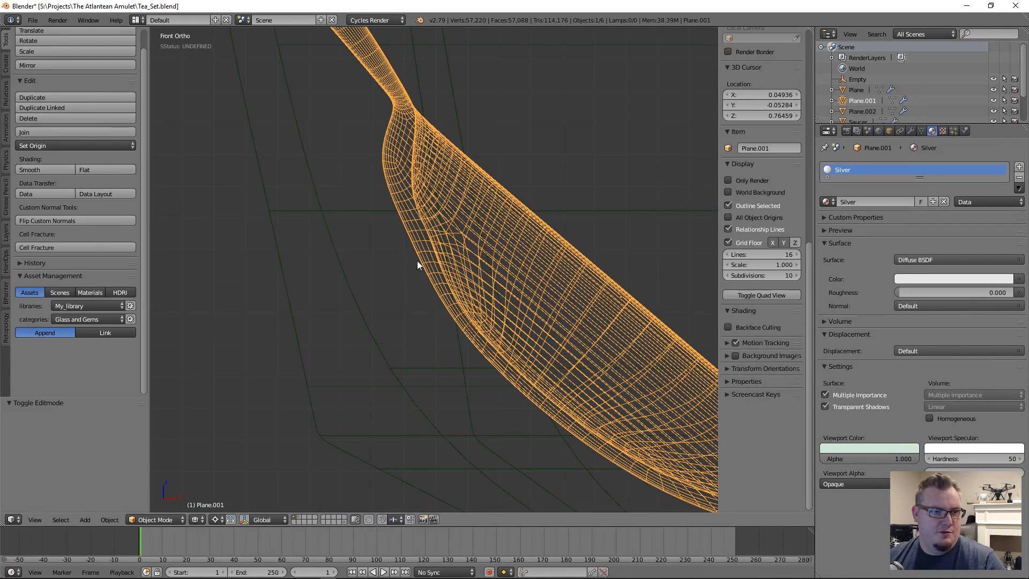
{"action": "key", "text": "Tab"}
{"action": "scroll", "coordinate": [420, 299], "scroll_direction": "down", "scroll_amount": 8}
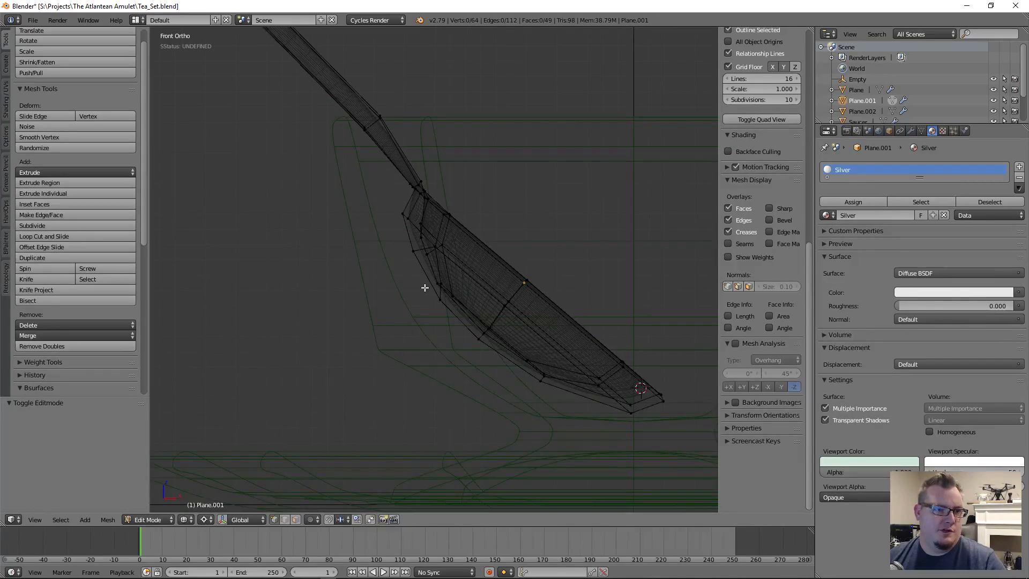
{"action": "middle_click_drag", "start_coordinate": [423, 287], "coordinate": [461, 204]}
{"action": "key", "text": "z"}
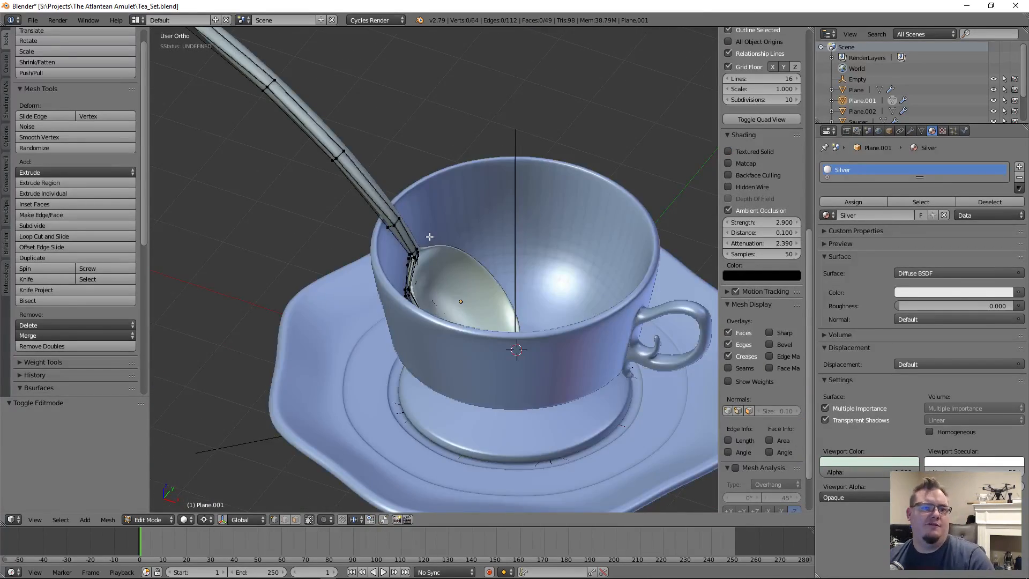
Check the reshaped spoon in the cup from above and at an angle in Object Mode, and save Tea_Set.blend.
{"action": "mouse_move", "coordinate": [430, 237]}
{"action": "middle_mouse_down"}
{"action": "mouse_move", "coordinate": [464, 311]}
{"action": "mouse_move", "coordinate": [477, 276]}
{"action": "middle_mouse_up"}
{"action": "key", "text": "Tab"}
{"action": "scroll", "coordinate": [436, 261], "scroll_direction": "down", "scroll_amount": 4}
{"action": "scroll", "coordinate": [466, 305], "scroll_direction": "up", "scroll_amount": 5}
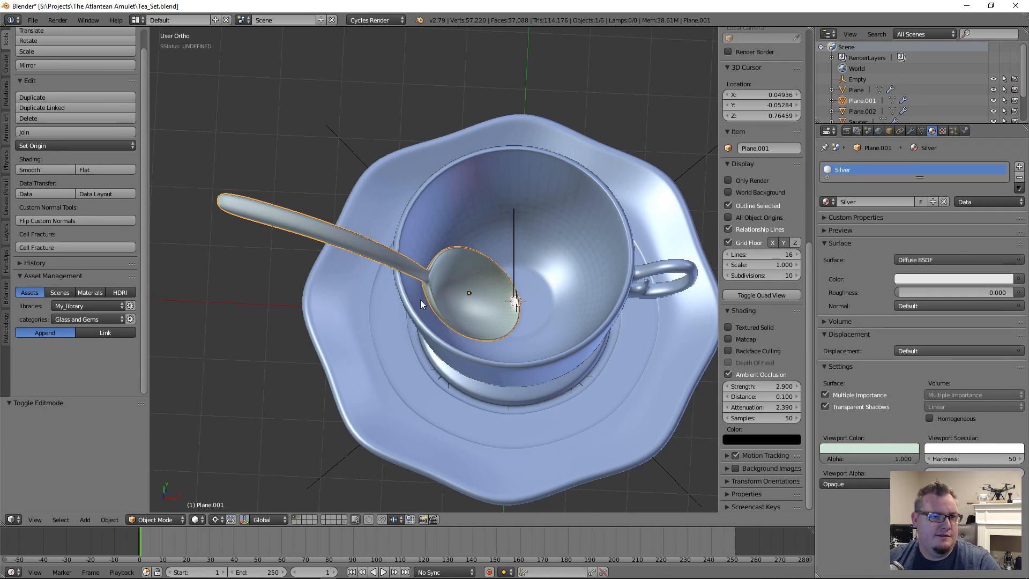
{"action": "middle_click_drag", "start_coordinate": [481, 329], "coordinate": [440, 300]}
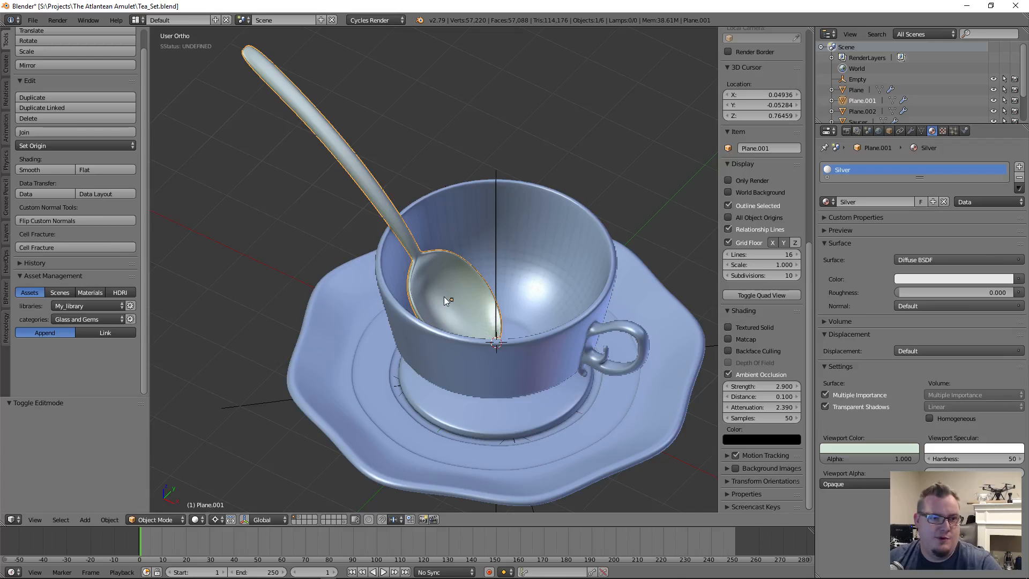
{"action": "scroll", "coordinate": [509, 294], "scroll_direction": "down", "scroll_amount": 4}
{"action": "middle_click_drag", "start_coordinate": [509, 313], "coordinate": [494, 293]}
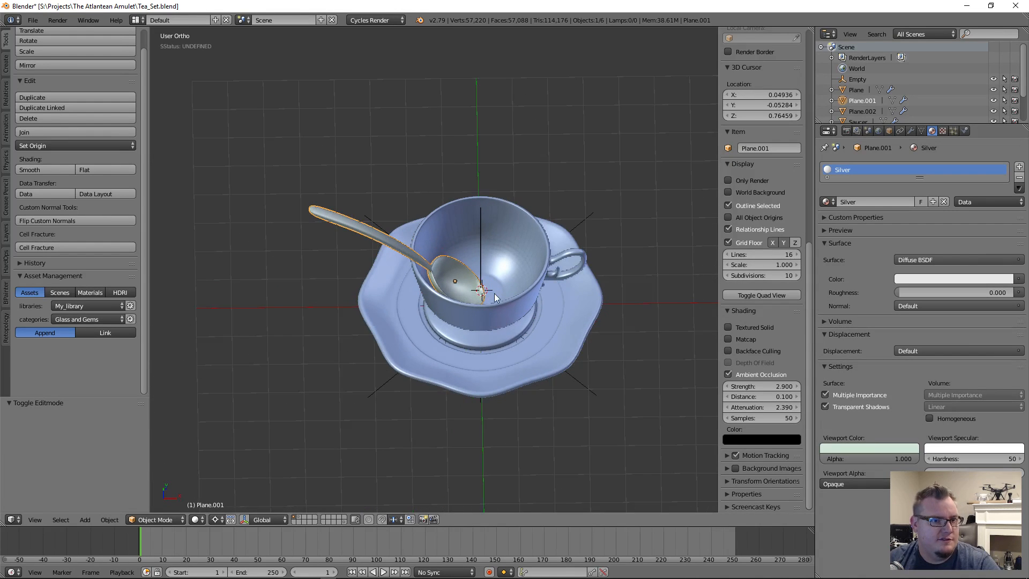
{"action": "key", "text": "ctrl+s"}
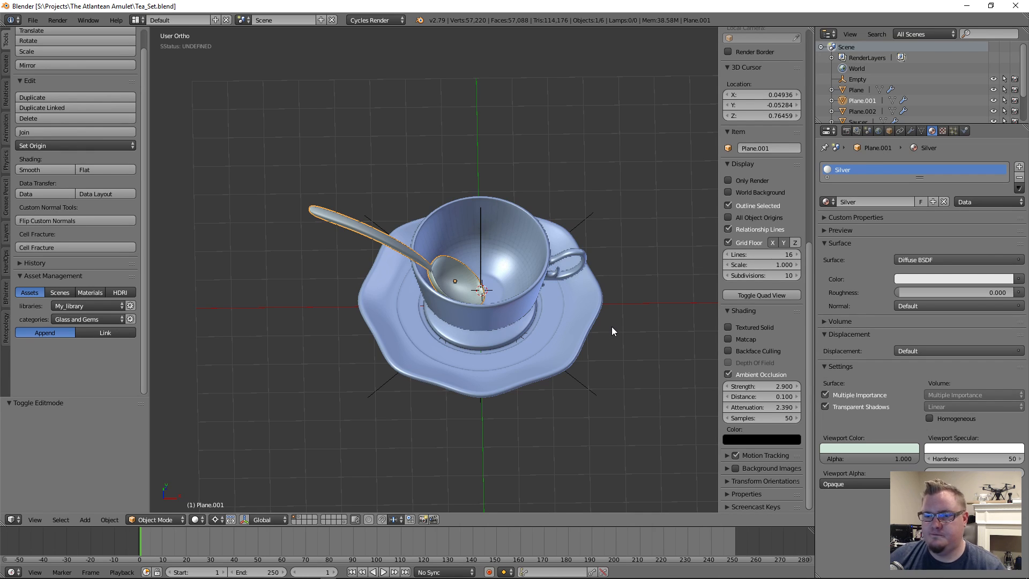
{"action": "mouse_move", "coordinate": [633, 577]}
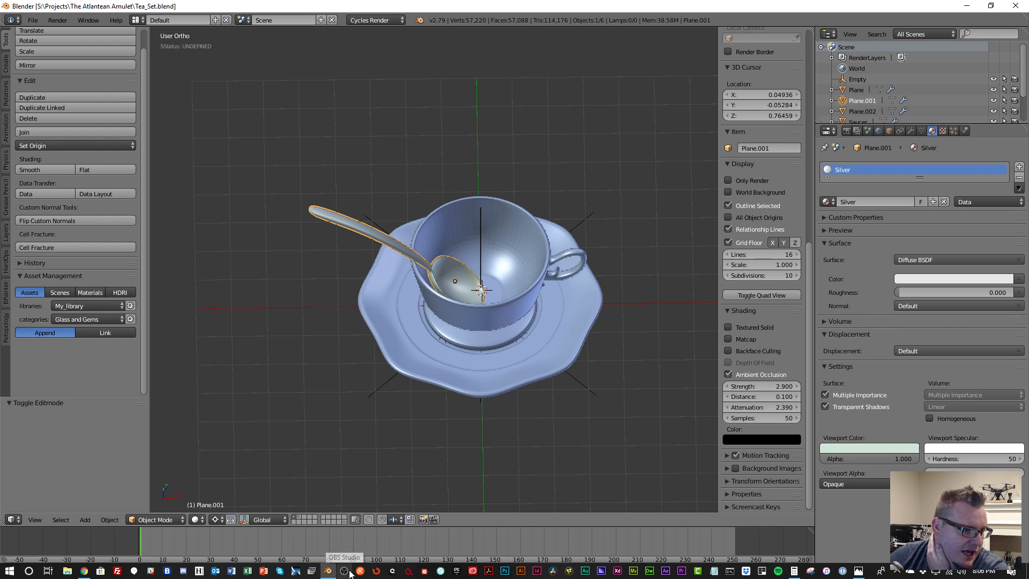
{"action": "mouse_move", "coordinate": [324, 574]}
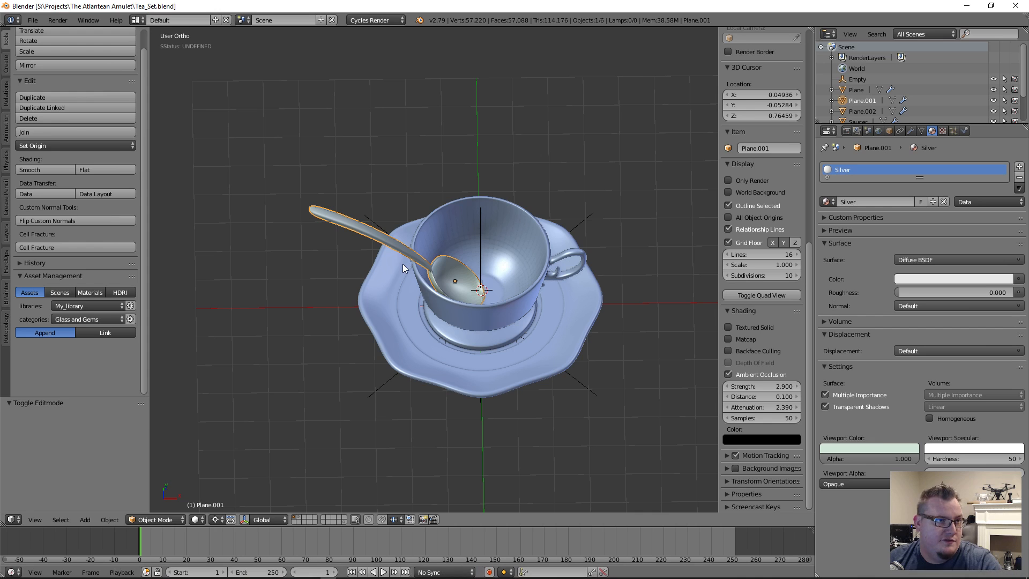
{"action": "middle_click_drag", "start_coordinate": [300, 222], "coordinate": [422, 242]}
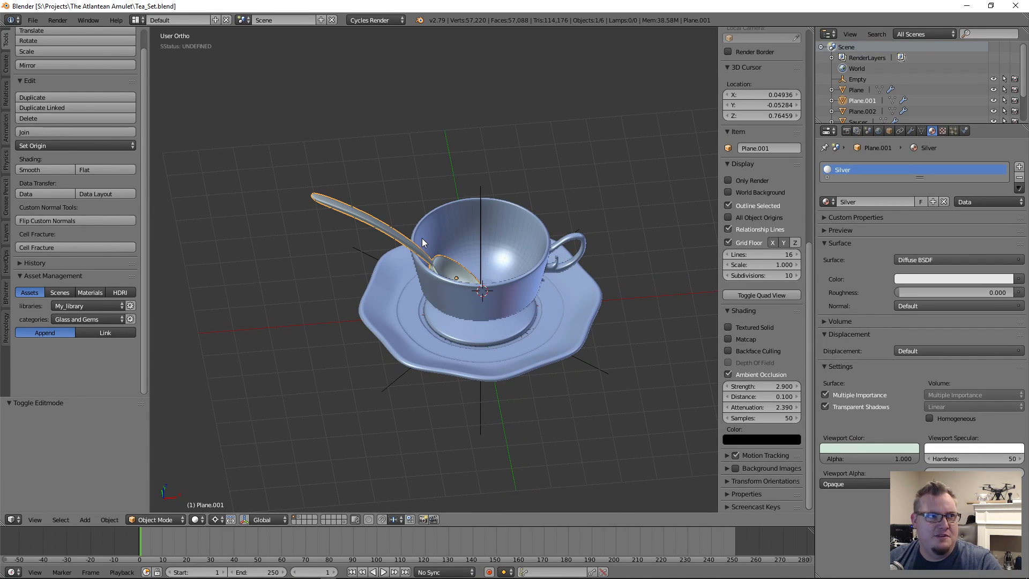
{"action": "middle_click_drag", "start_coordinate": [518, 302], "coordinate": [517, 330]}
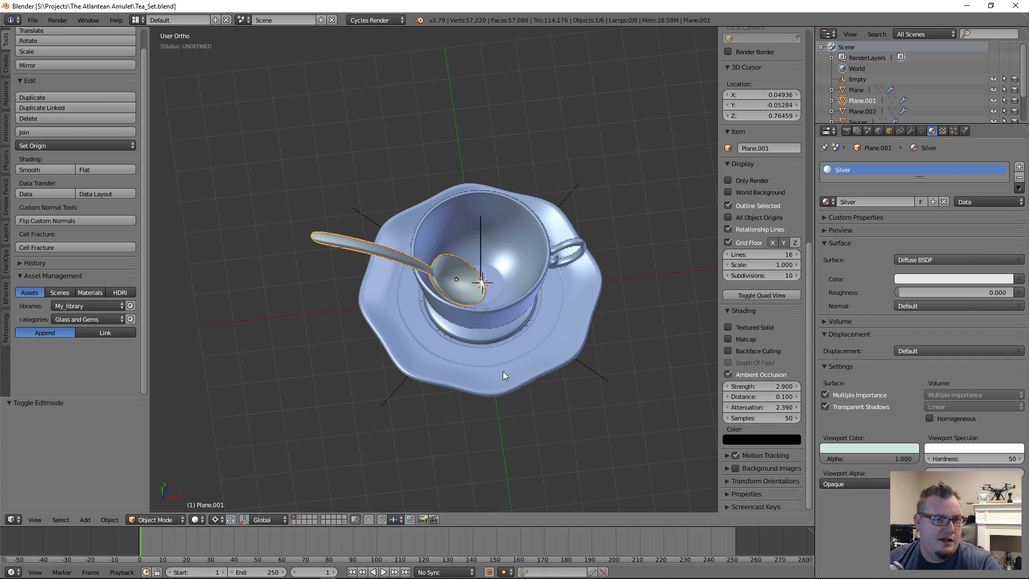
{"action": "middle_click_drag", "start_coordinate": [502, 371], "coordinate": [486, 341]}
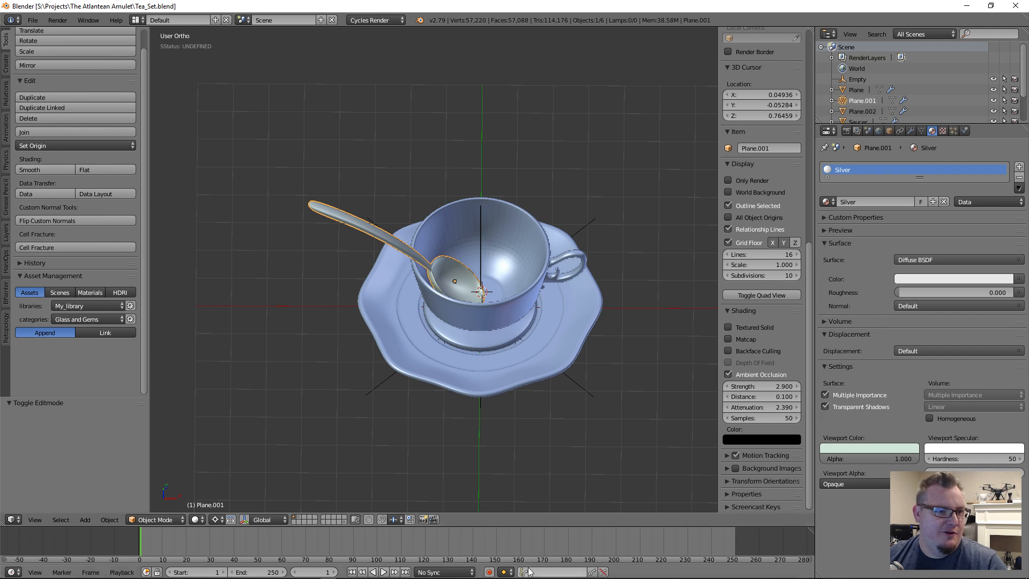
{"action": "mouse_move", "coordinate": [504, 573]}
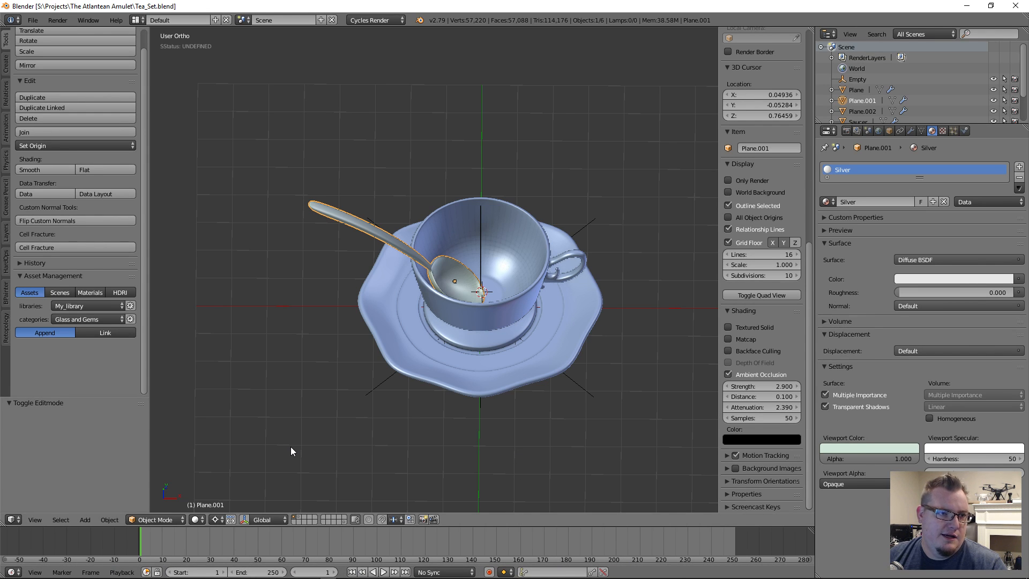
{"action": "middle_click_drag", "start_coordinate": [400, 377], "coordinate": [391, 353]}
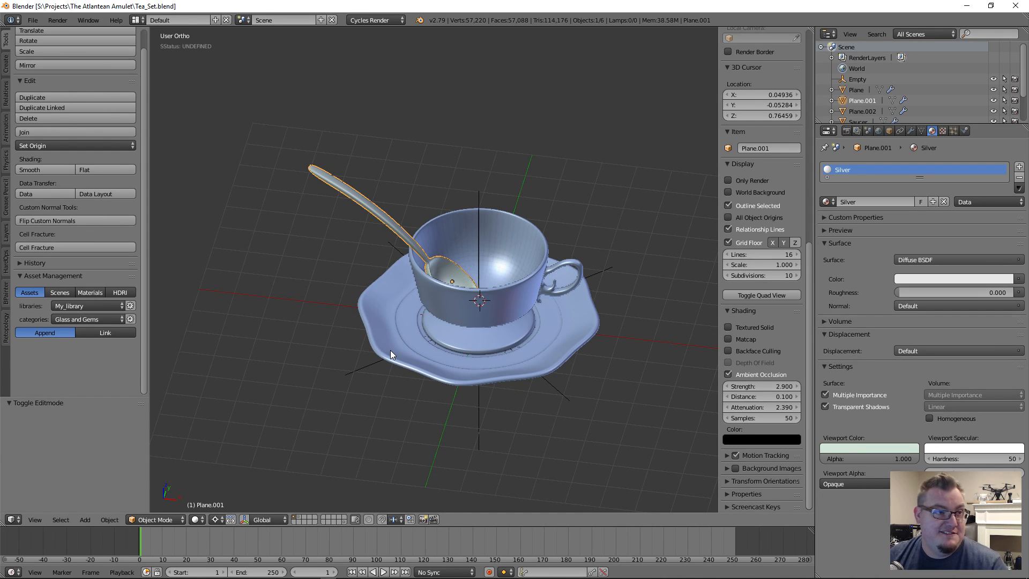
Save the tea set file and turn off ambient occlusion in the viewport shading.
{"action": "left_click", "coordinate": [38, 27]}
{"action": "left_click", "coordinate": [67, 104]}
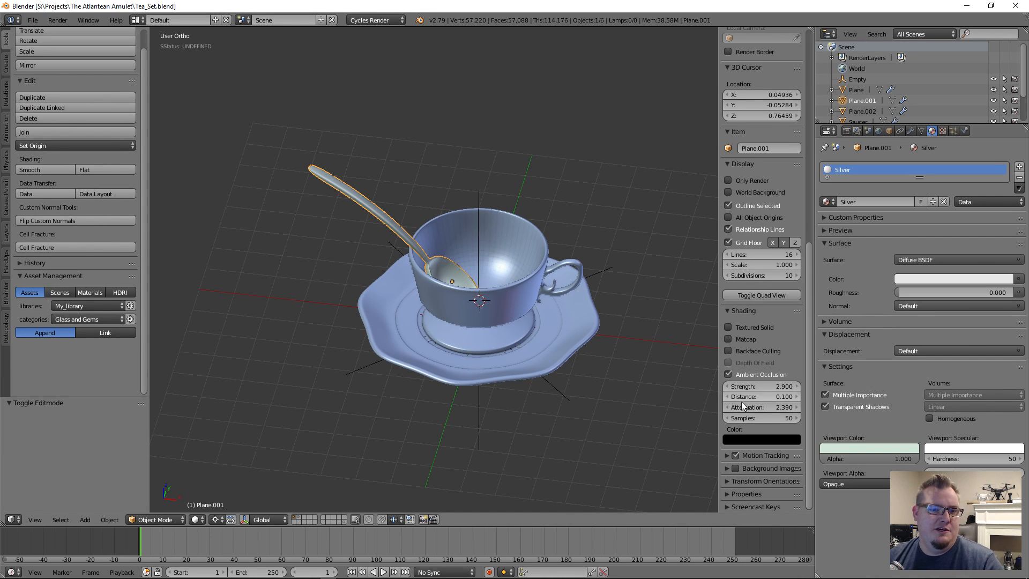
{"action": "left_click", "coordinate": [740, 376]}
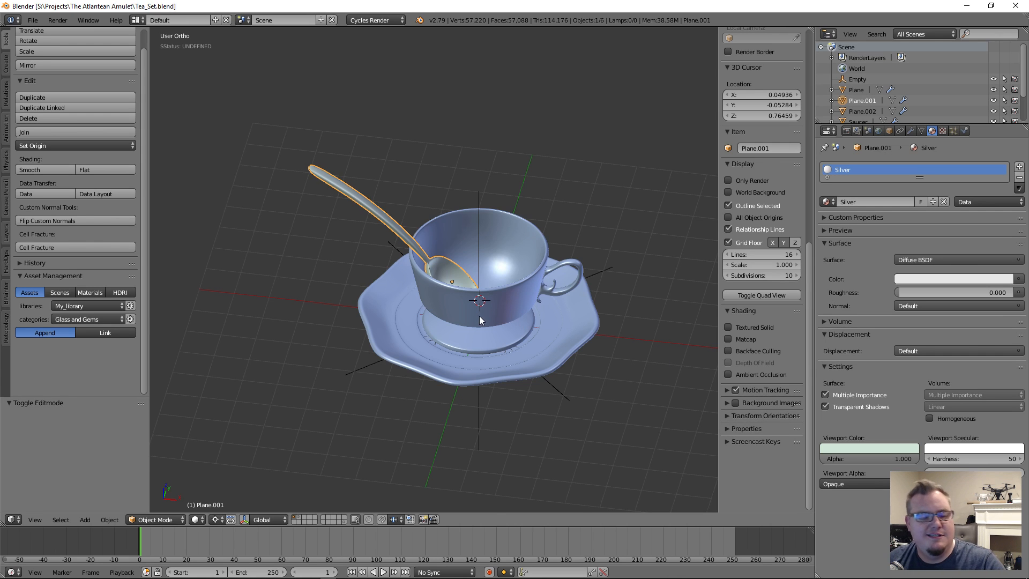
Deselect everything, view the cup and spoon up close, and save over Tea_Set.blend.
{"action": "key", "text": "a"}
{"action": "scroll", "coordinate": [459, 304], "scroll_direction": "up", "scroll_amount": 3}
{"action": "middle_click_drag", "start_coordinate": [478, 288], "coordinate": [465, 295]}
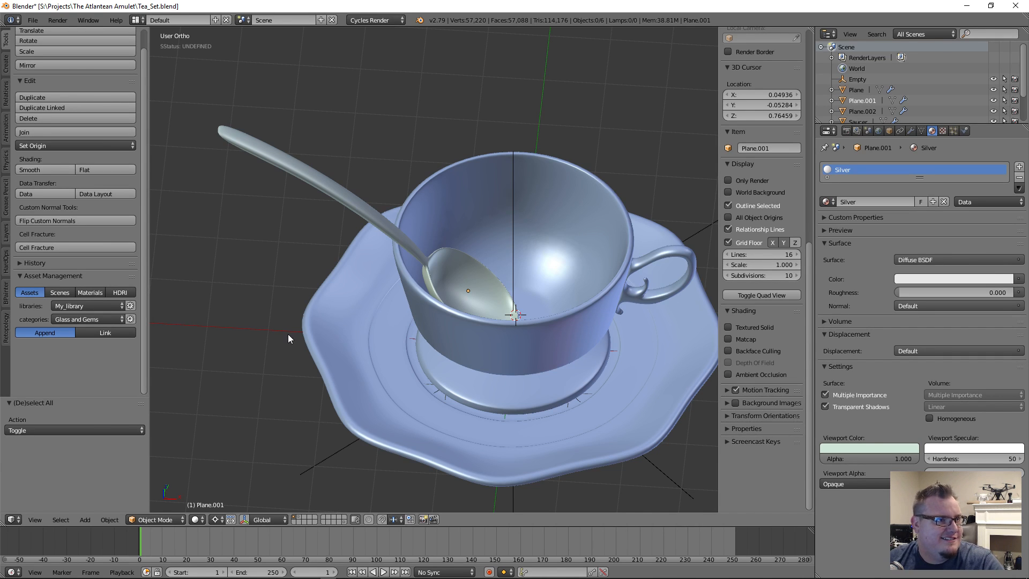
{"action": "key", "text": "ctrl+s"}
{"action": "left_click", "coordinate": [275, 278]}
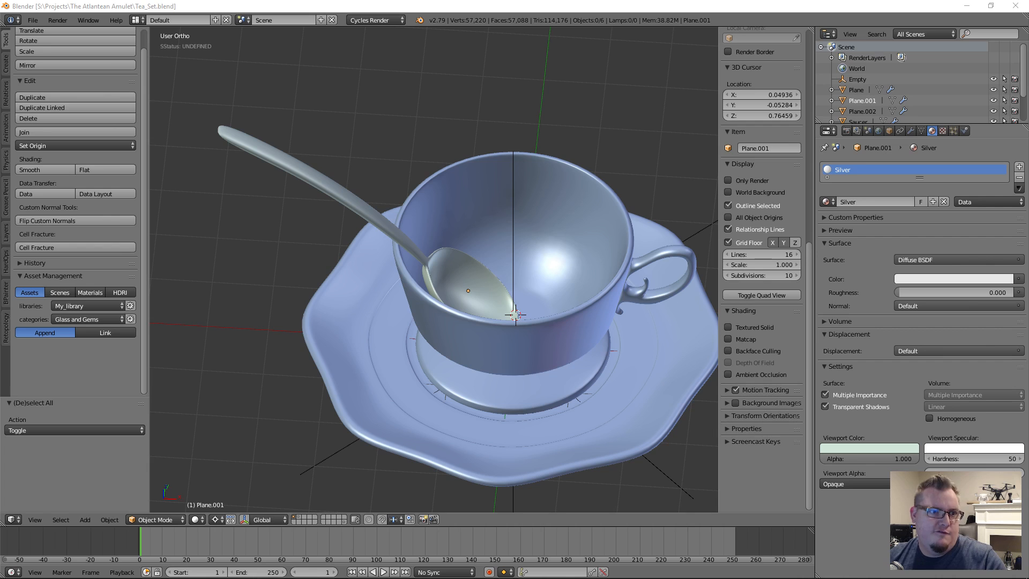
Select the teaspoon in the cup, view the whole tea set at an angle, and save the file again.
{"action": "right_click", "coordinate": [272, 162]}
{"action": "middle_click_drag", "start_coordinate": [272, 163], "coordinate": [445, 219]}
{"action": "scroll", "coordinate": [445, 236], "scroll_direction": "down", "scroll_amount": 3}
{"action": "middle_click_drag", "start_coordinate": [619, 335], "coordinate": [546, 350]}
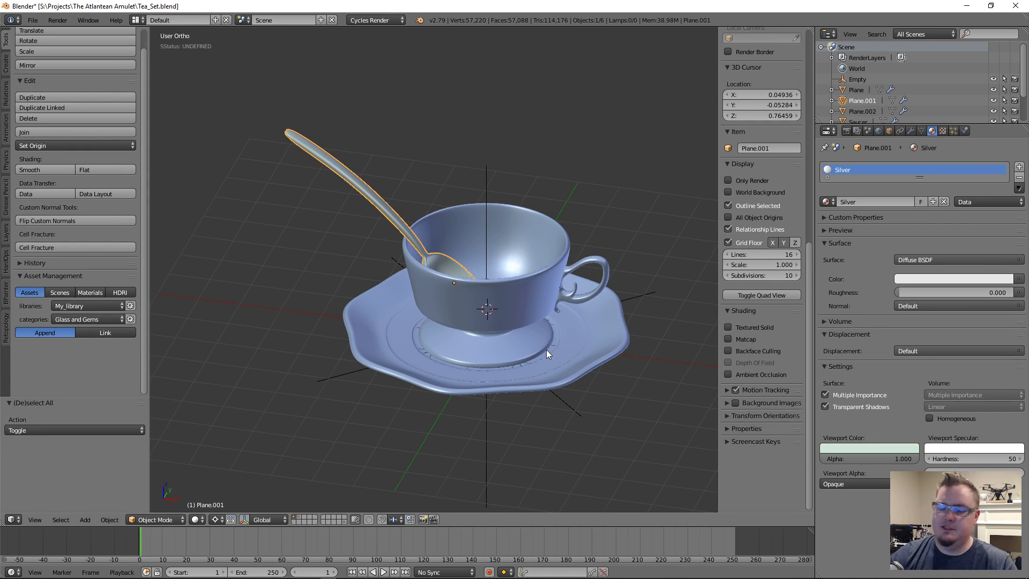
{"action": "key", "text": "ctrl+s"}
{"action": "left_click", "coordinate": [526, 291]}
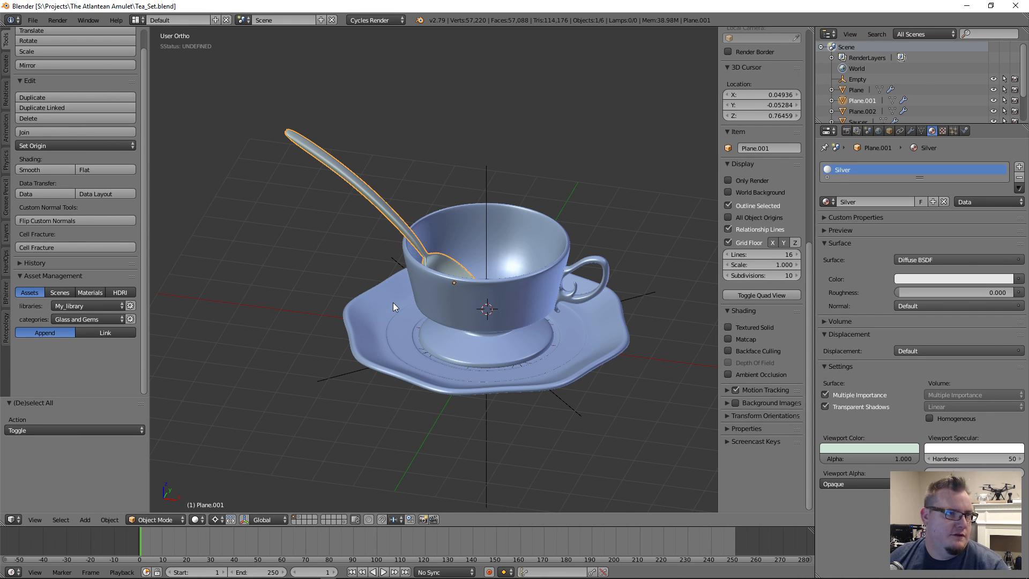
Open the recent file scene.blend from The Atlantean Amulet project and view its linked teacup and sugar dish.
{"action": "left_click", "coordinate": [34, 22]}
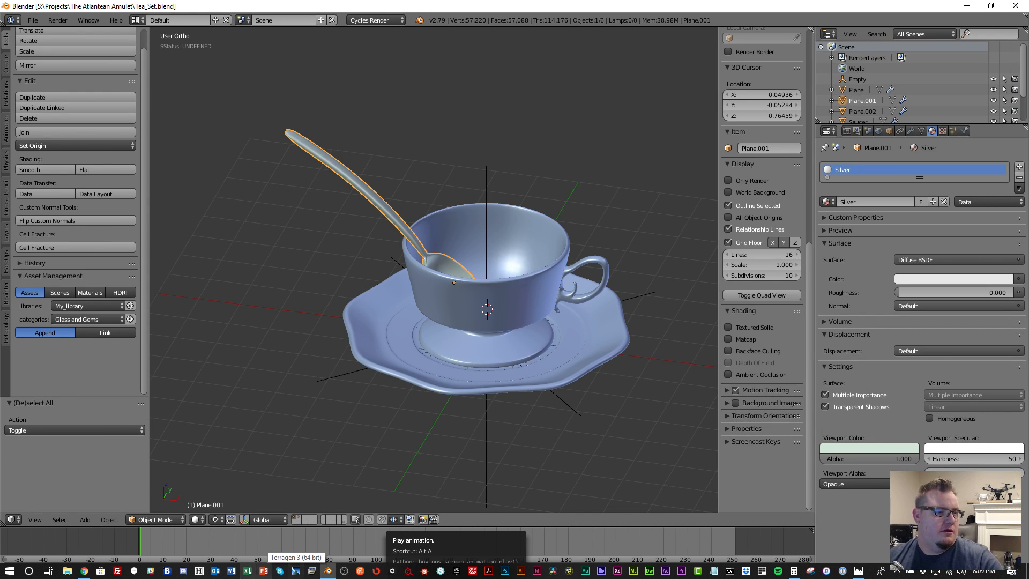
{"action": "mouse_move", "coordinate": [84, 574]}
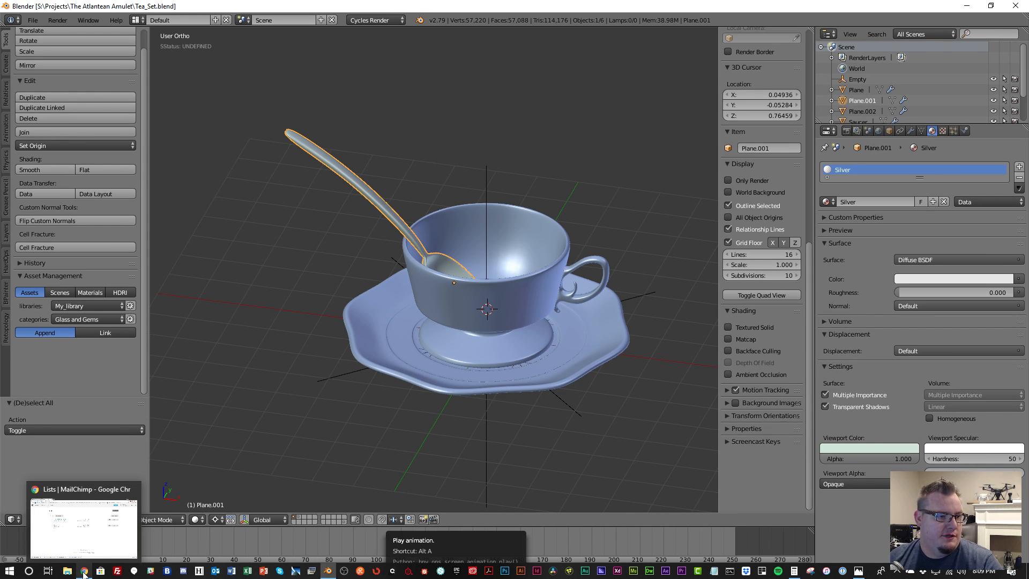
{"action": "mouse_move", "coordinate": [327, 574]}
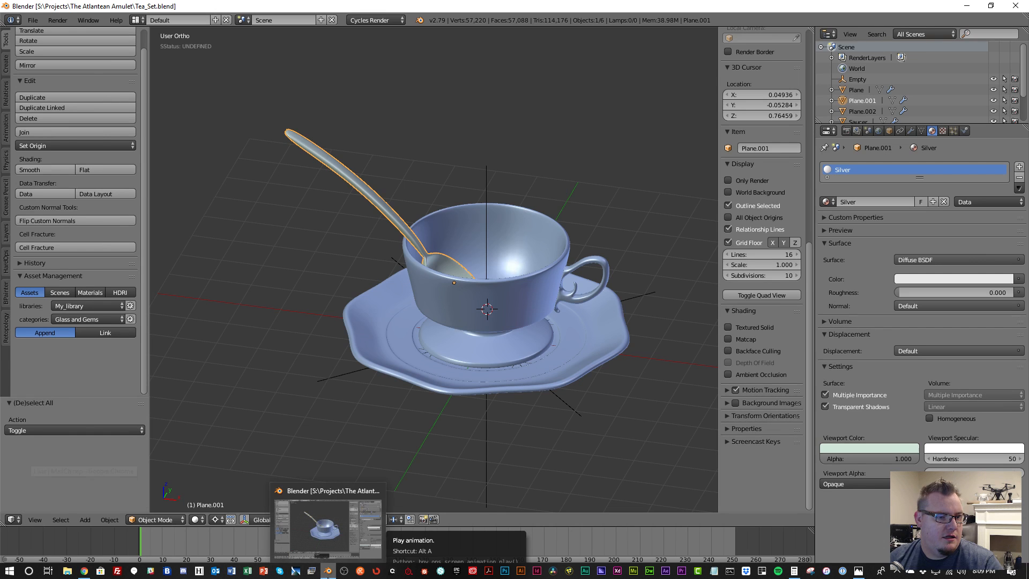
{"action": "left_click", "coordinate": [31, 21]}
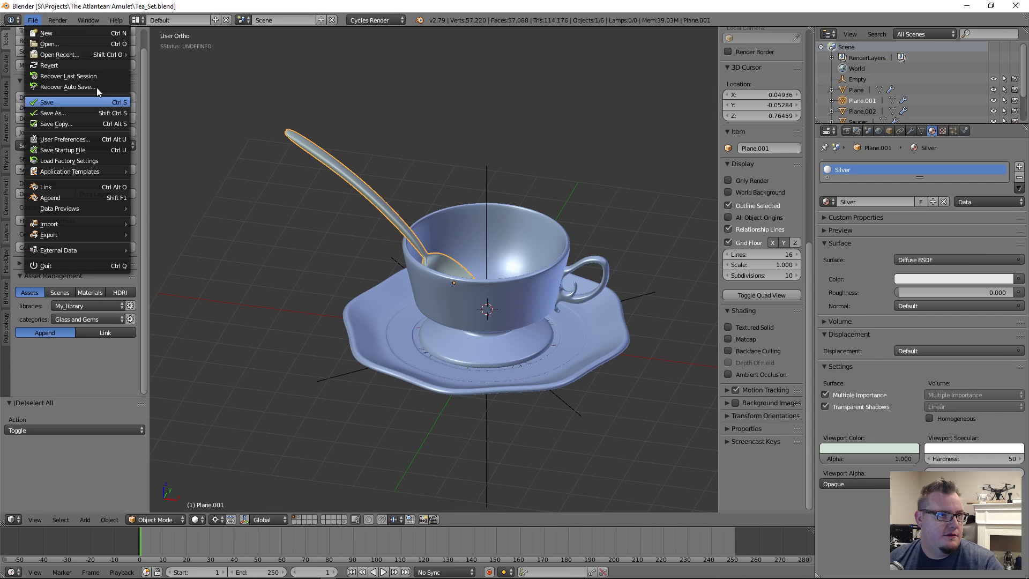
{"action": "mouse_move", "coordinate": [104, 54]}
{"action": "left_click", "coordinate": [163, 65]}
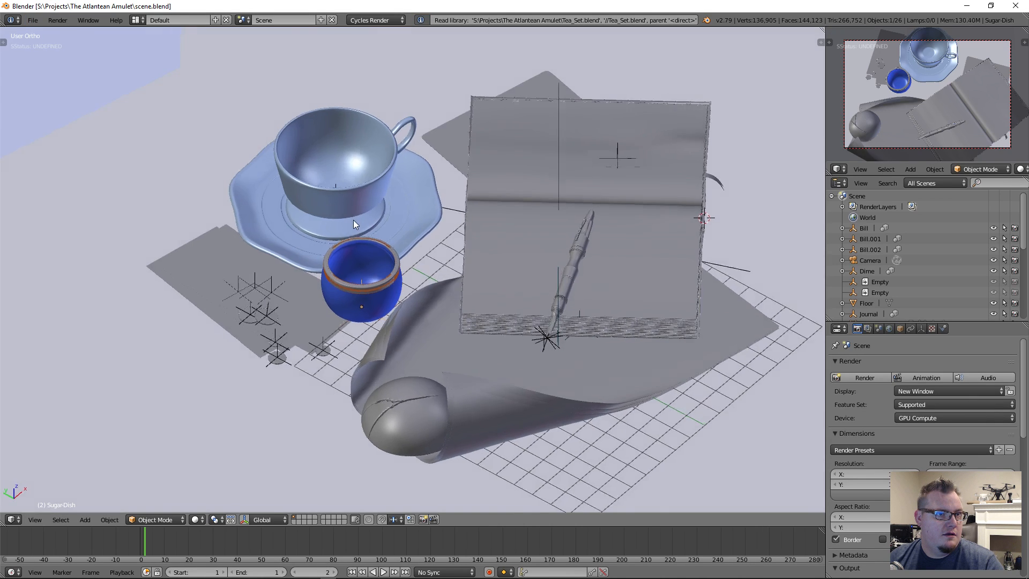
{"action": "middle_click_drag", "start_coordinate": [353, 219], "coordinate": [337, 200]}
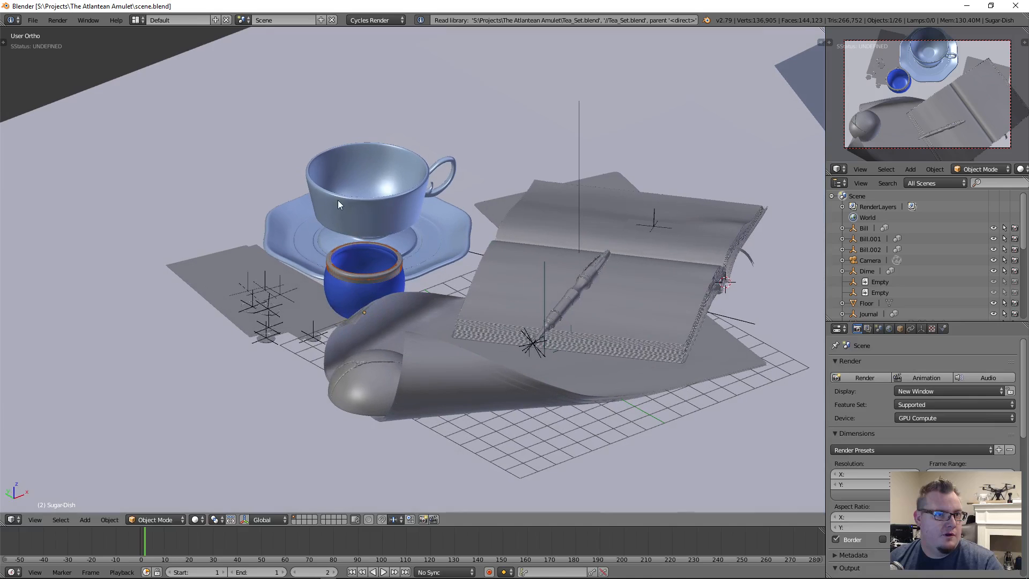
Reopen the recent file Tea_Set.blend and add the teaspoon to the Tea-Set group.
{"action": "left_click", "coordinate": [40, 20]}
{"action": "mouse_move", "coordinate": [108, 54]}
{"action": "left_click", "coordinate": [159, 65]}
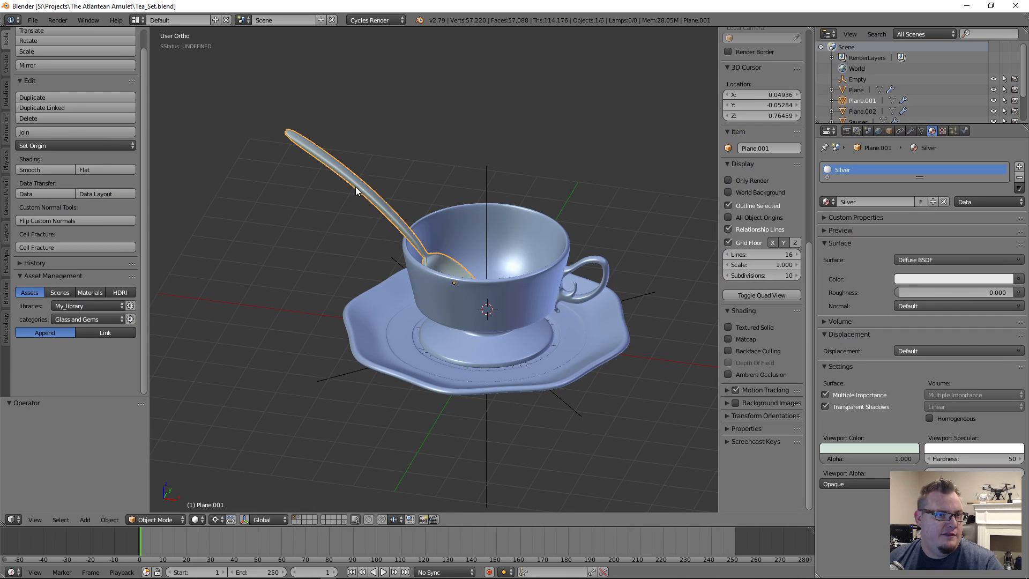
{"action": "left_click", "coordinate": [888, 131]}
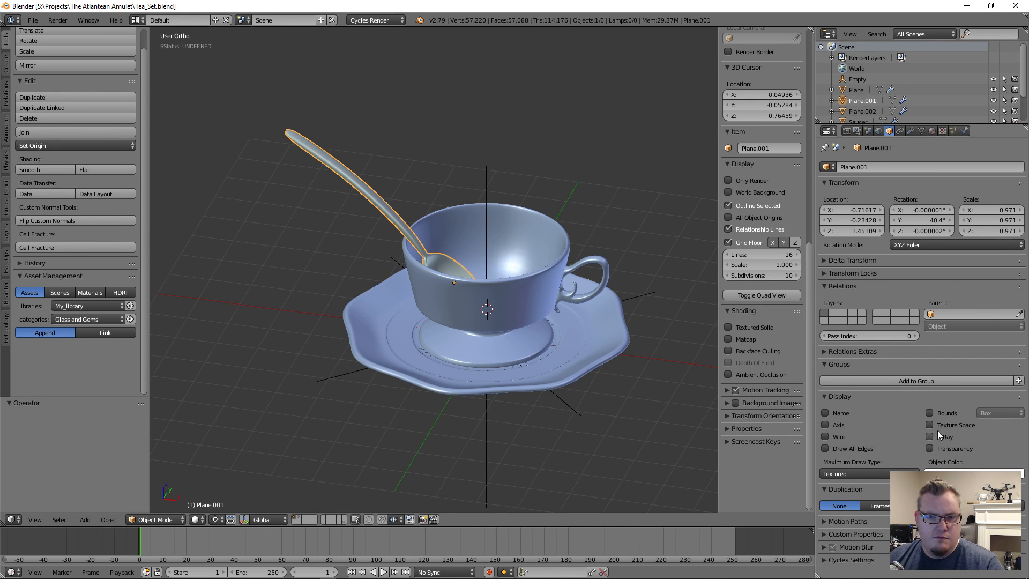
{"action": "left_click", "coordinate": [936, 380]}
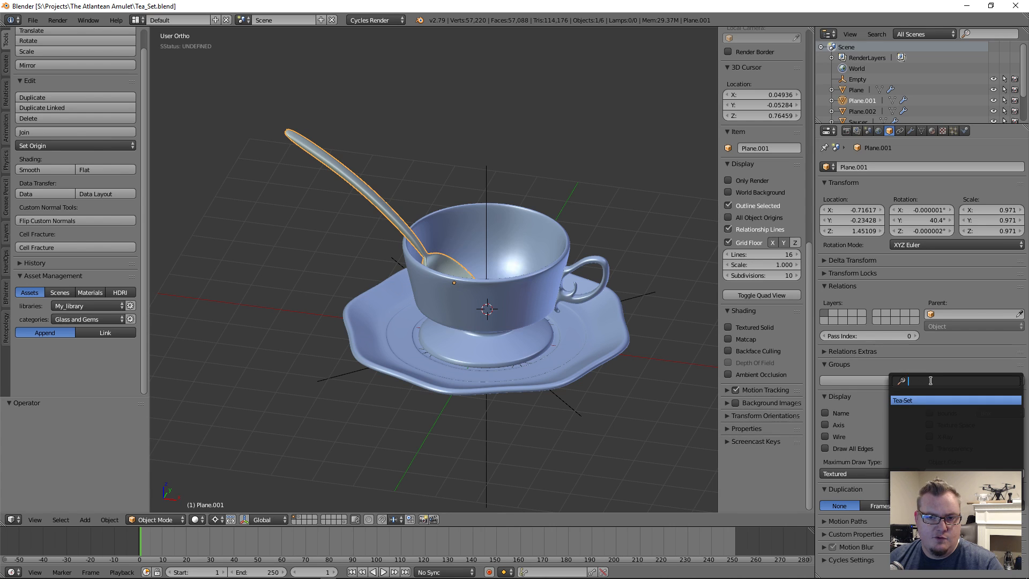
{"action": "left_click", "coordinate": [903, 401]}
Deselect the teaspoon, save over Tea_Set.blend, and reopen scene.blend from The Atlantean Amulet project.
{"action": "key", "text": "a"}
{"action": "key", "text": "ctrl+s"}
{"action": "left_click", "coordinate": [410, 271]}
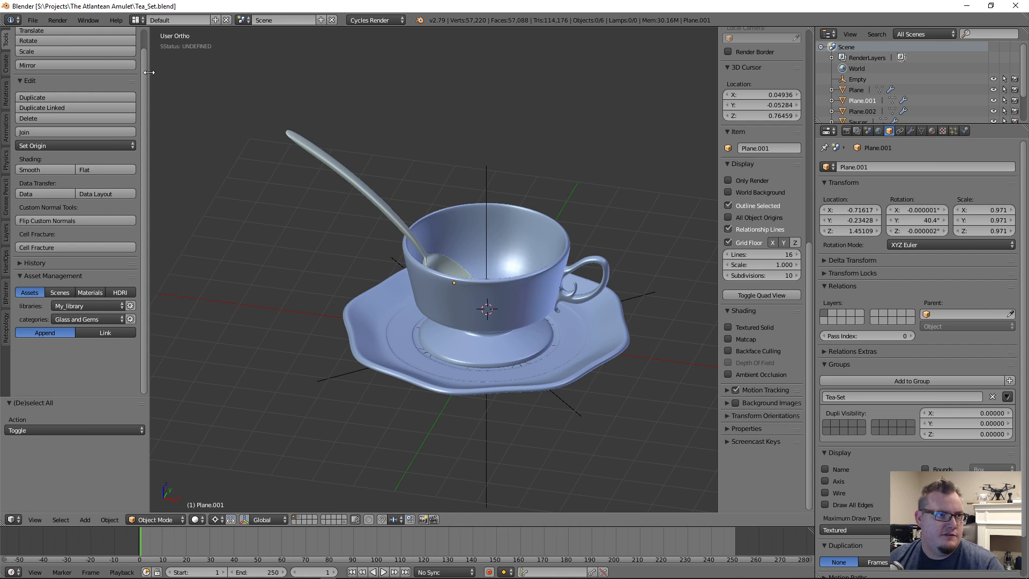
{"action": "left_click", "coordinate": [38, 23]}
{"action": "mouse_move", "coordinate": [81, 54]}
{"action": "left_click", "coordinate": [164, 65]}
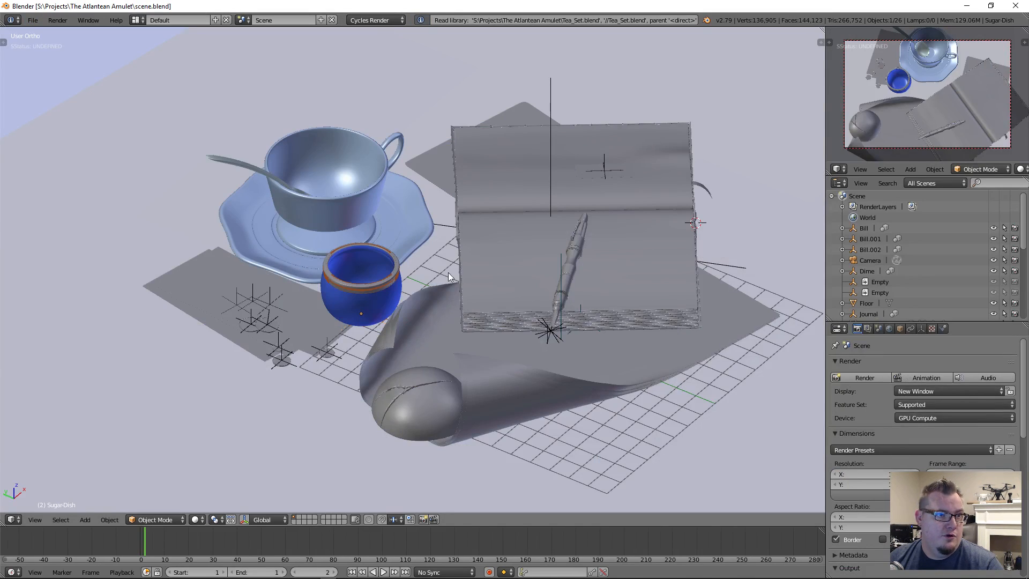
Select the linked tea set and expand its Tea-Set entry in the outliner.
{"action": "middle_click_drag", "start_coordinate": [503, 189], "coordinate": [556, 249]}
{"action": "right_click", "coordinate": [417, 259]}
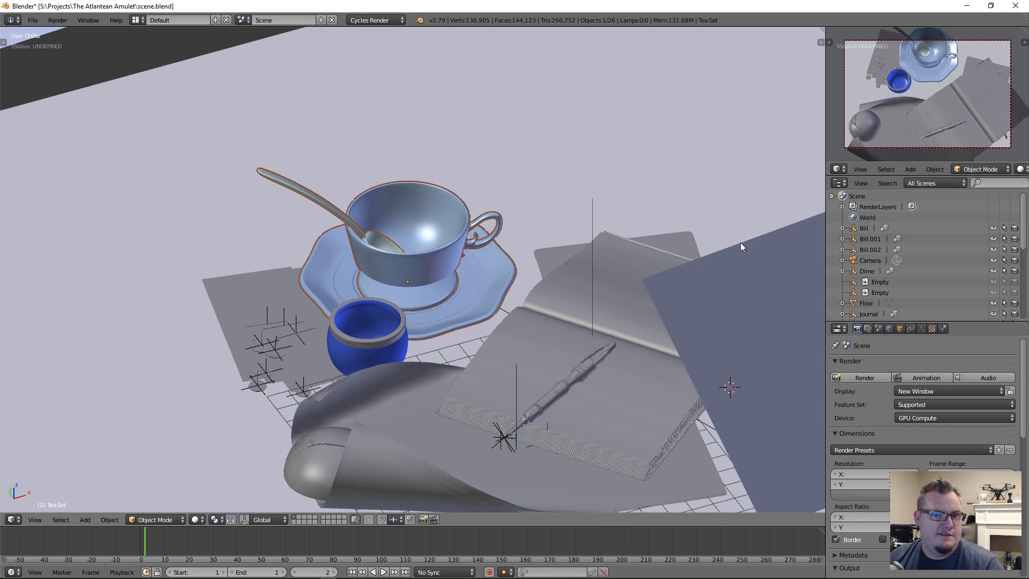
{"action": "scroll", "coordinate": [893, 270], "scroll_direction": "down", "scroll_amount": 2}
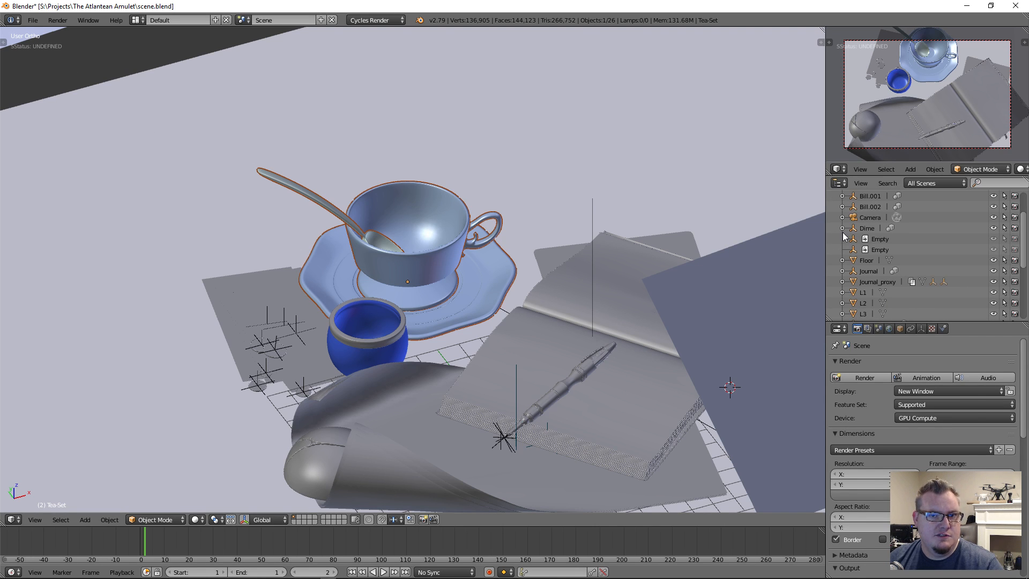
{"action": "scroll", "coordinate": [924, 272], "scroll_direction": "down", "scroll_amount": 5}
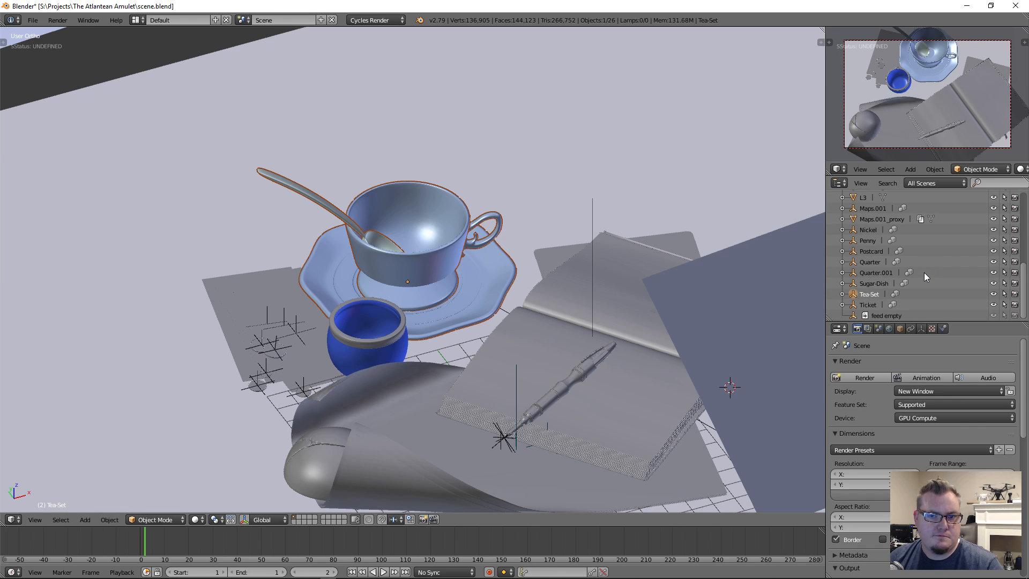
{"action": "left_click", "coordinate": [842, 293]}
{"action": "scroll", "coordinate": [892, 293], "scroll_direction": "down", "scroll_amount": 1}
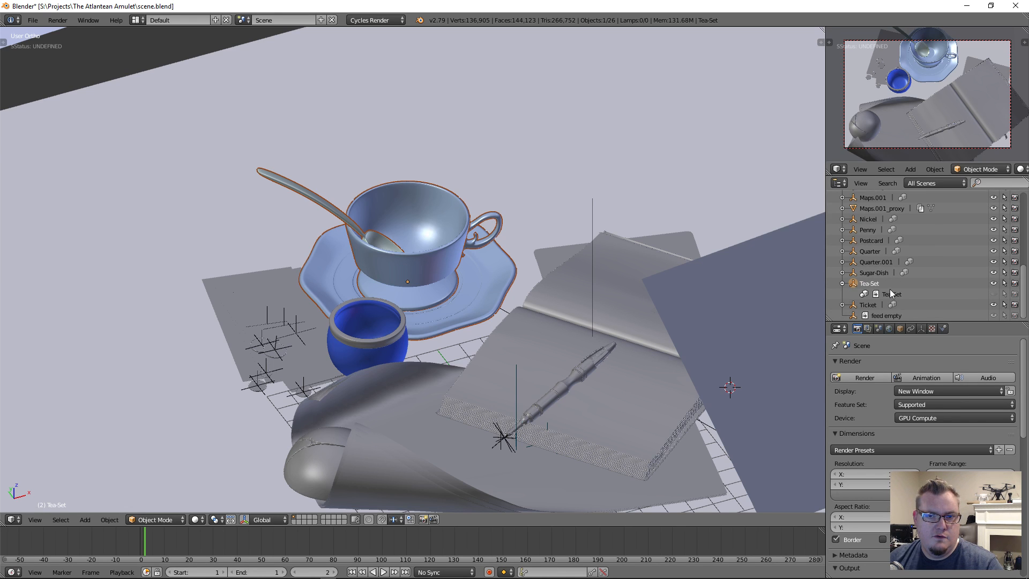
Switch the outliner to Groups and expand the Tea-Set group to inspect its member objects.
{"action": "left_click", "coordinate": [946, 180]}
{"action": "left_click", "coordinate": [920, 101]}
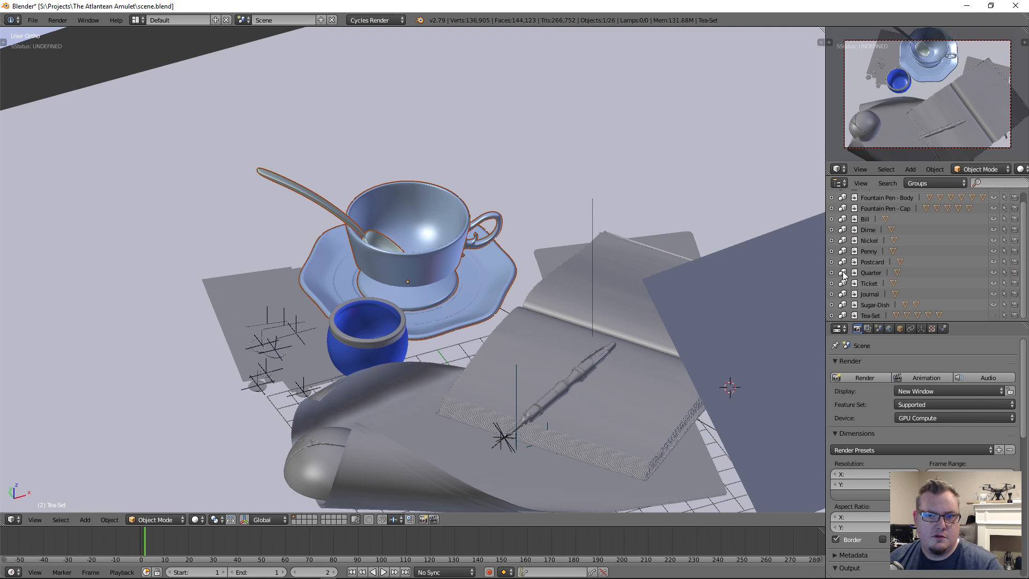
{"action": "left_click", "coordinate": [830, 315]}
{"action": "scroll", "coordinate": [855, 297], "scroll_direction": "down", "scroll_amount": 2}
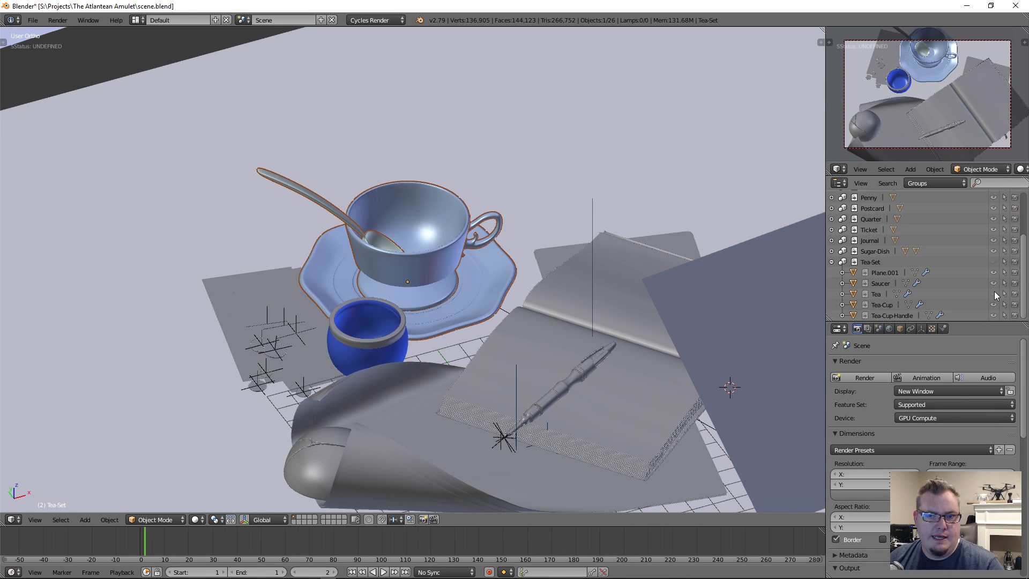
Save scene.blend and reopen the recent file Tea_Set.blend.
{"action": "key", "text": "ctrl+s"}
{"action": "left_click", "coordinate": [33, 20]}
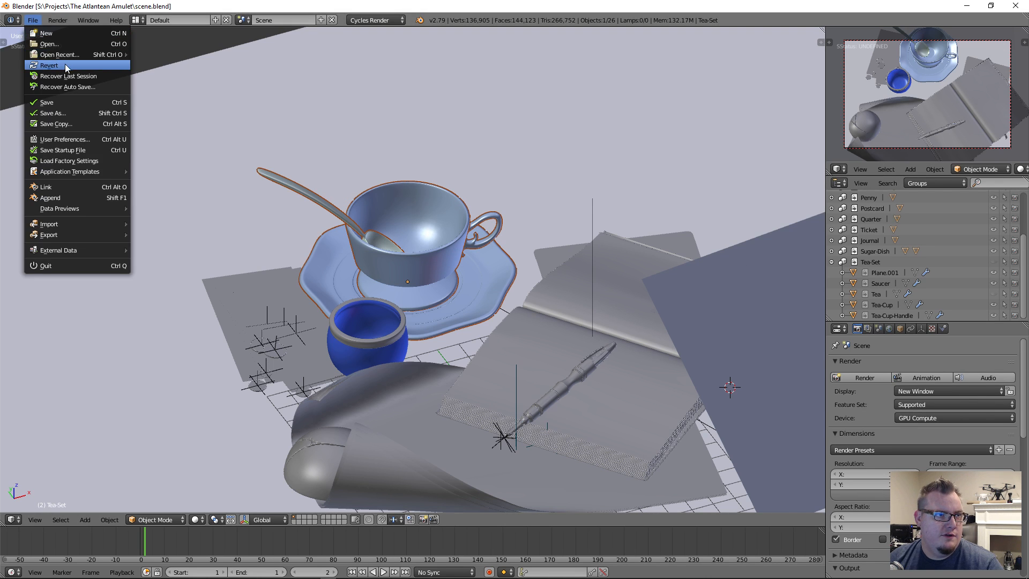
{"action": "mouse_move", "coordinate": [69, 54]}
{"action": "left_click", "coordinate": [173, 65]}
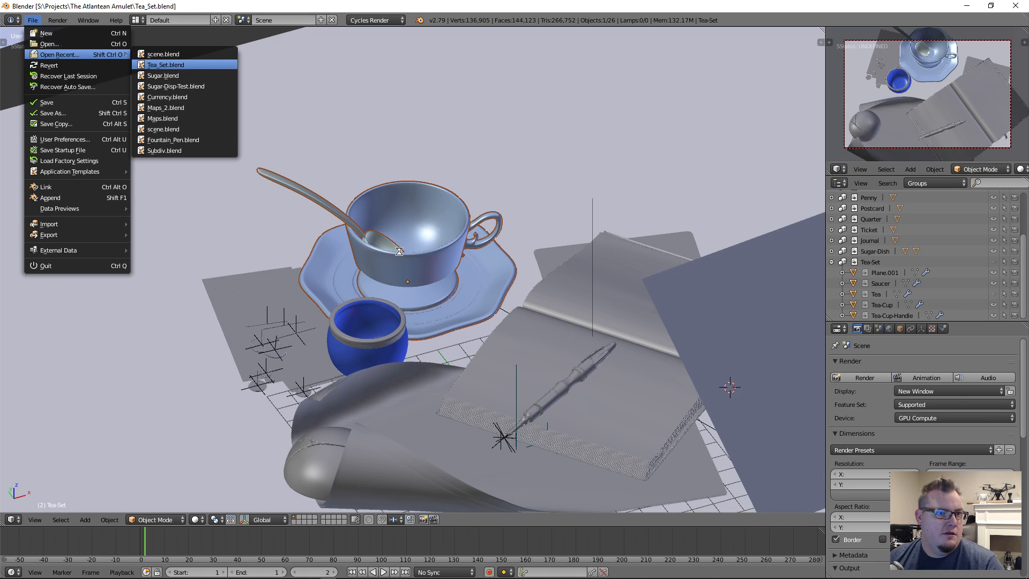
Unhide the tea in the cup, deselect everything, and save over Tea_Set.blend.
{"action": "middle_click_drag", "start_coordinate": [423, 250], "coordinate": [522, 249]}
{"action": "key", "text": "a"}
{"action": "key", "text": "ctrl+s"}
Return to the main scene by opening the recent file scene.blend.
{"action": "left_click", "coordinate": [32, 20]}
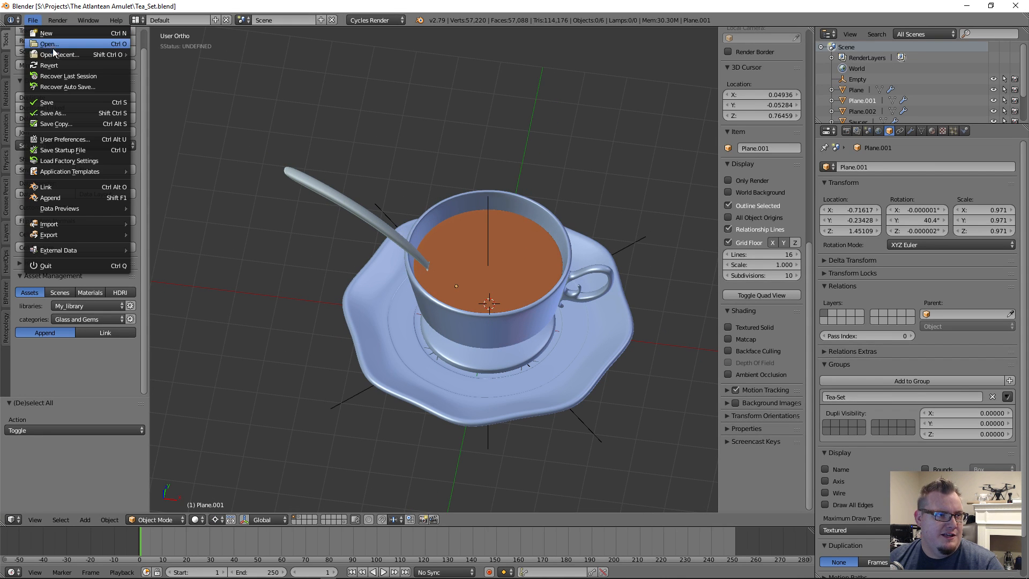
{"action": "mouse_move", "coordinate": [61, 55]}
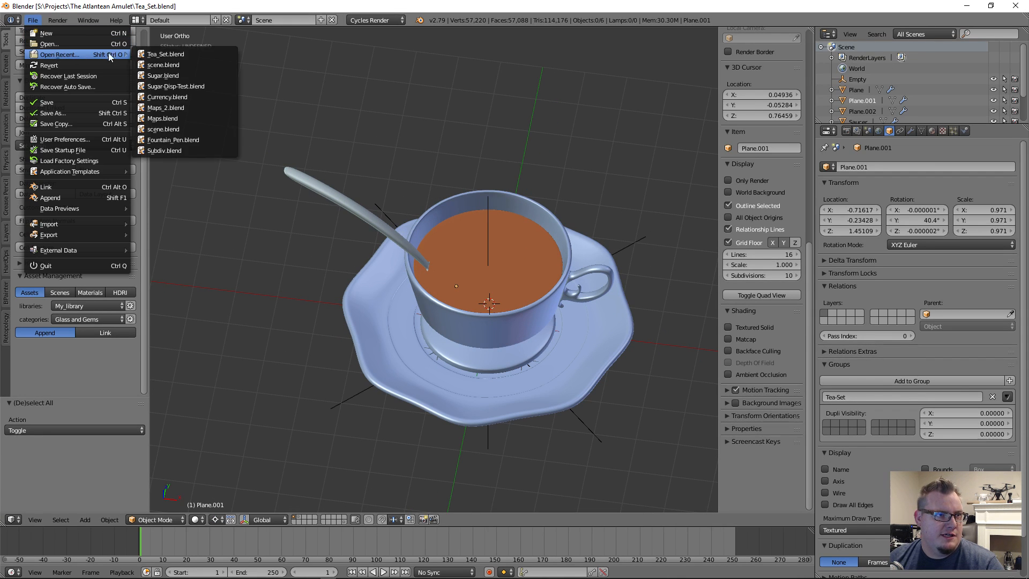
{"action": "left_click", "coordinate": [183, 65]}
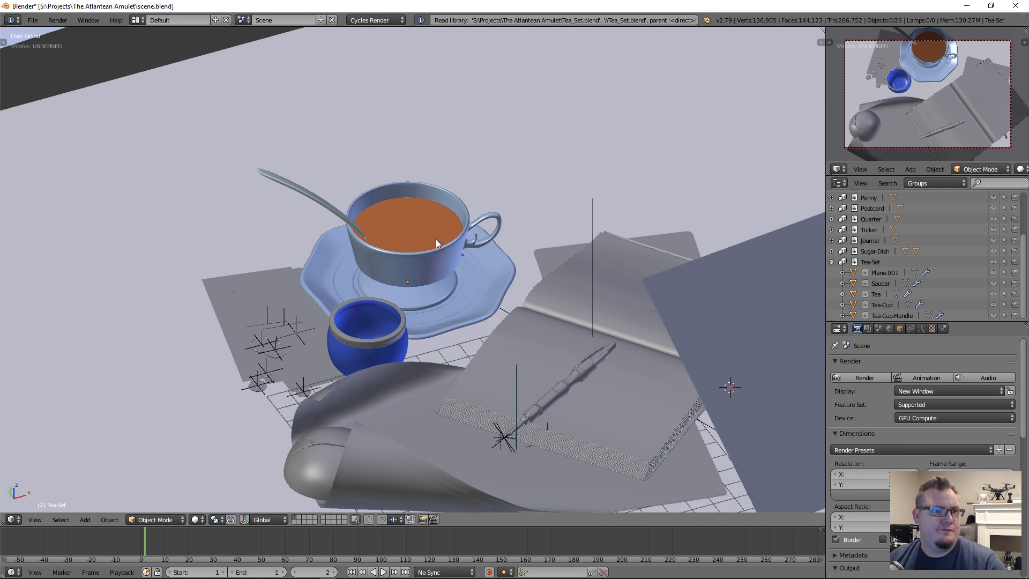
Examine the linked tea set and its placement among the journal, map and sugar dish from above and from several angles.
{"action": "scroll", "coordinate": [463, 252], "scroll_direction": "down", "scroll_amount": 3}
{"action": "mouse_move", "coordinate": [469, 300]}
{"action": "middle_mouse_down"}
{"action": "mouse_move", "coordinate": [427, 295]}
{"action": "mouse_move", "coordinate": [436, 322]}
{"action": "mouse_move", "coordinate": [471, 317]}
{"action": "middle_mouse_up"}
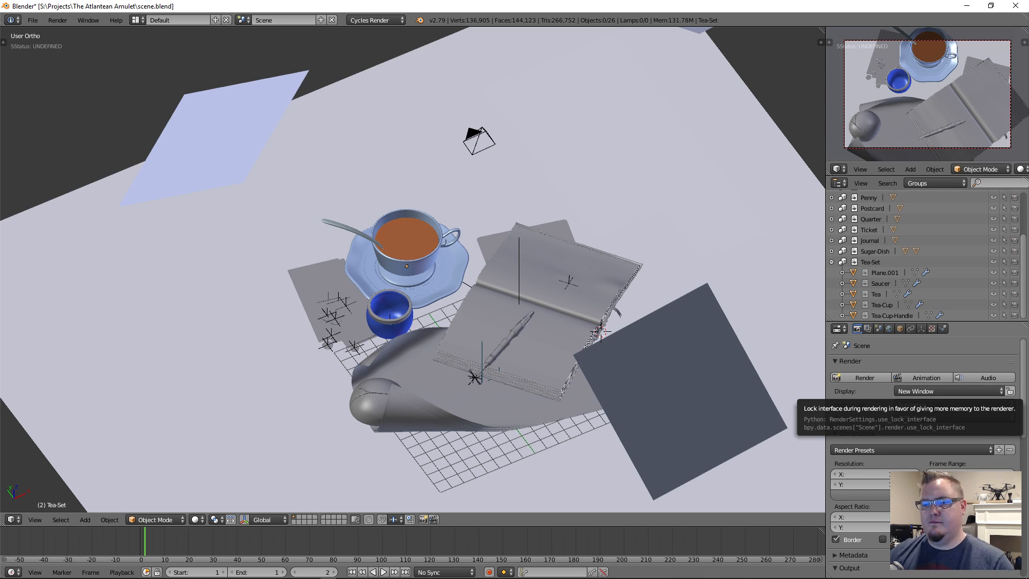
{"action": "middle_click_drag", "start_coordinate": [487, 229], "coordinate": [347, 273]}
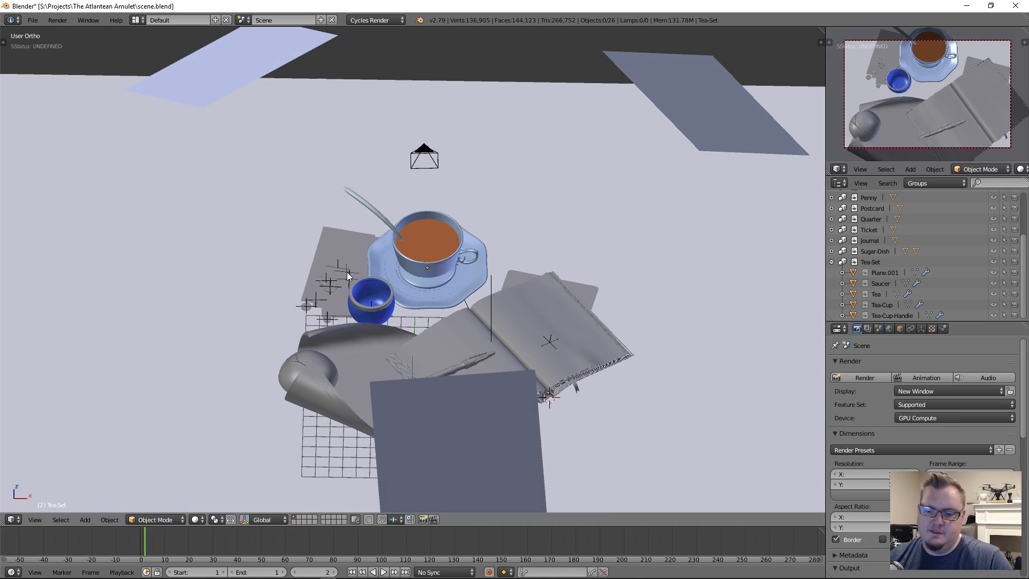
{"action": "key", "text": "KP_7"}
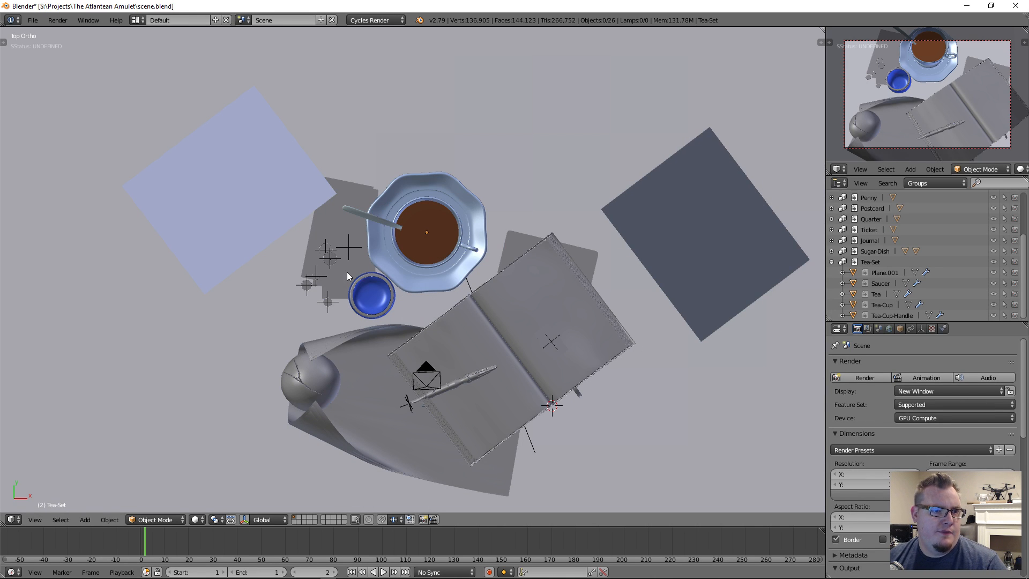
{"action": "scroll", "coordinate": [346, 271], "scroll_direction": "up", "scroll_amount": 5}
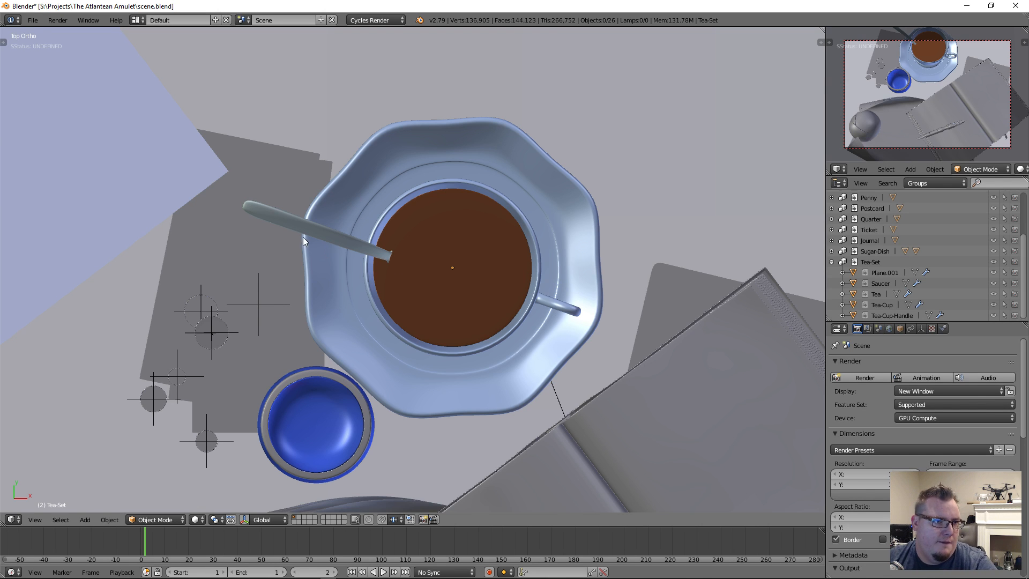
{"action": "right_click", "coordinate": [284, 226]}
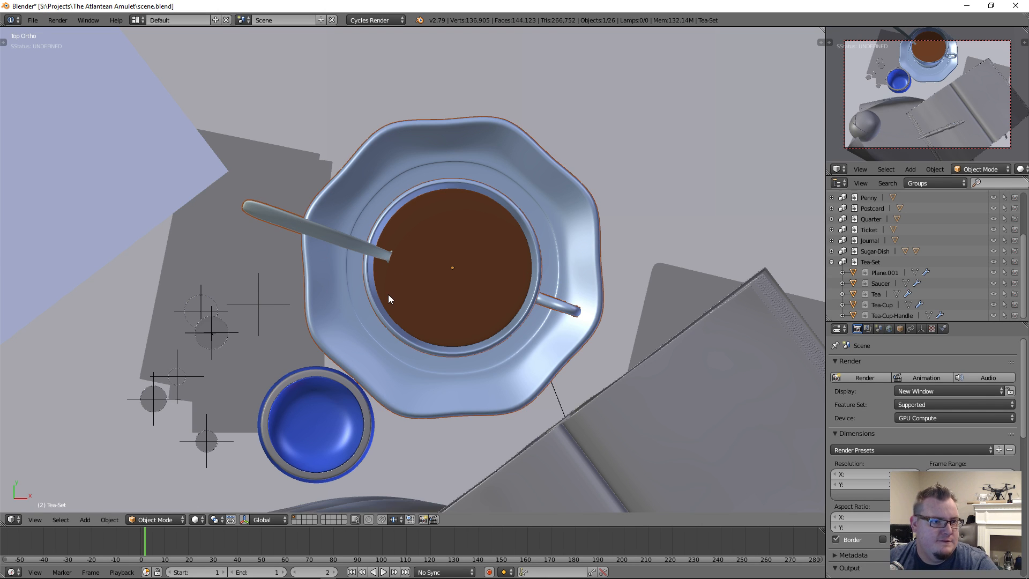
{"action": "middle_click_drag", "start_coordinate": [400, 294], "coordinate": [490, 243]}
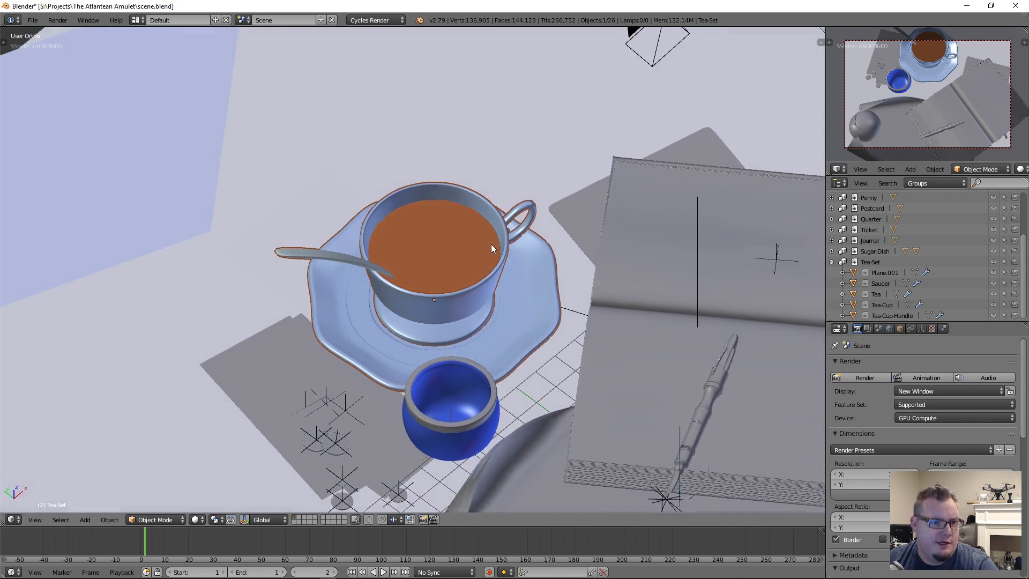
{"action": "scroll", "coordinate": [488, 292], "scroll_direction": "down", "scroll_amount": 2}
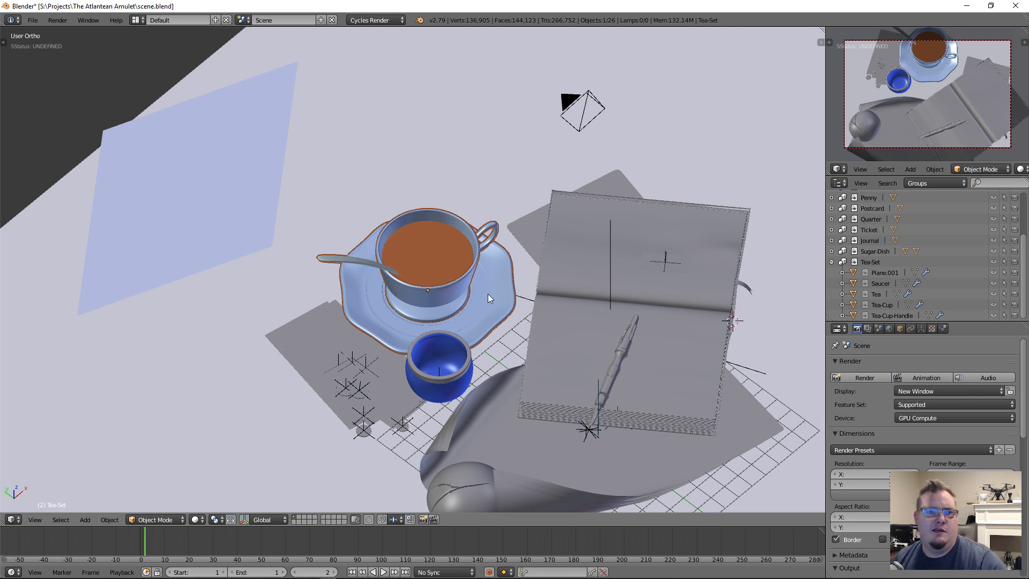
{"action": "key", "text": "a"}
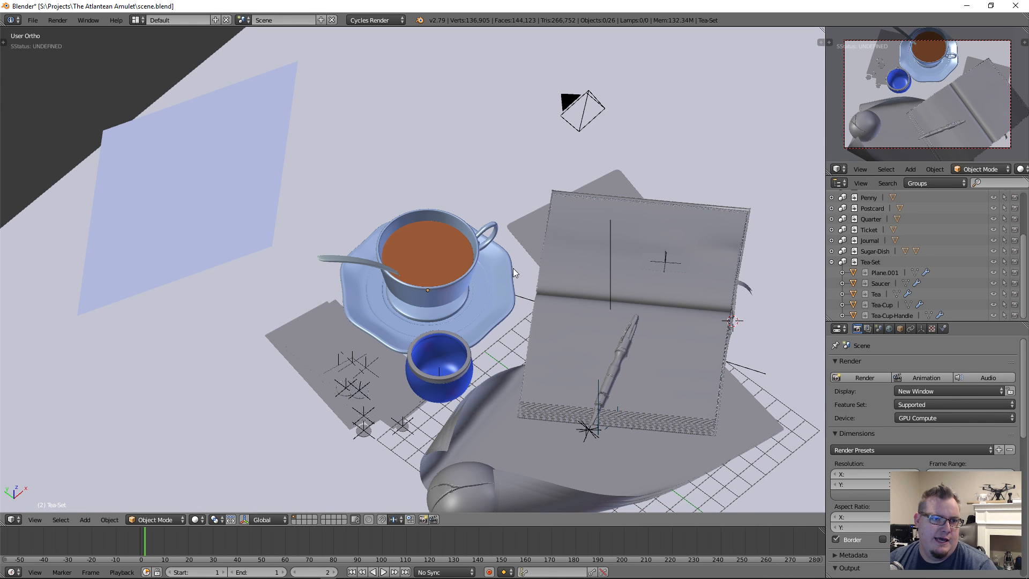
{"action": "middle_click_drag", "start_coordinate": [472, 266], "coordinate": [337, 259]}
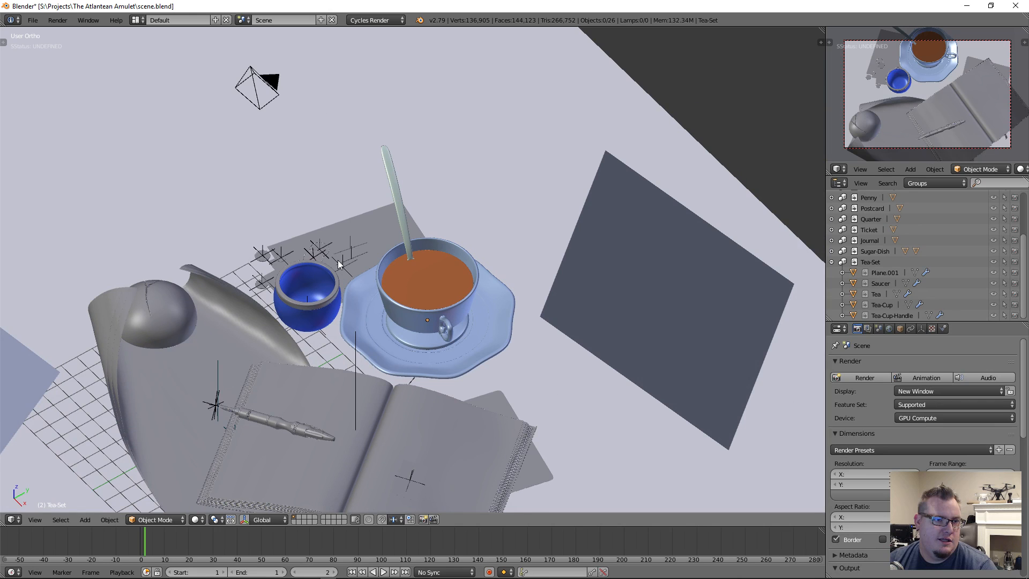
{"action": "scroll", "coordinate": [393, 327], "scroll_direction": "up", "scroll_amount": 2}
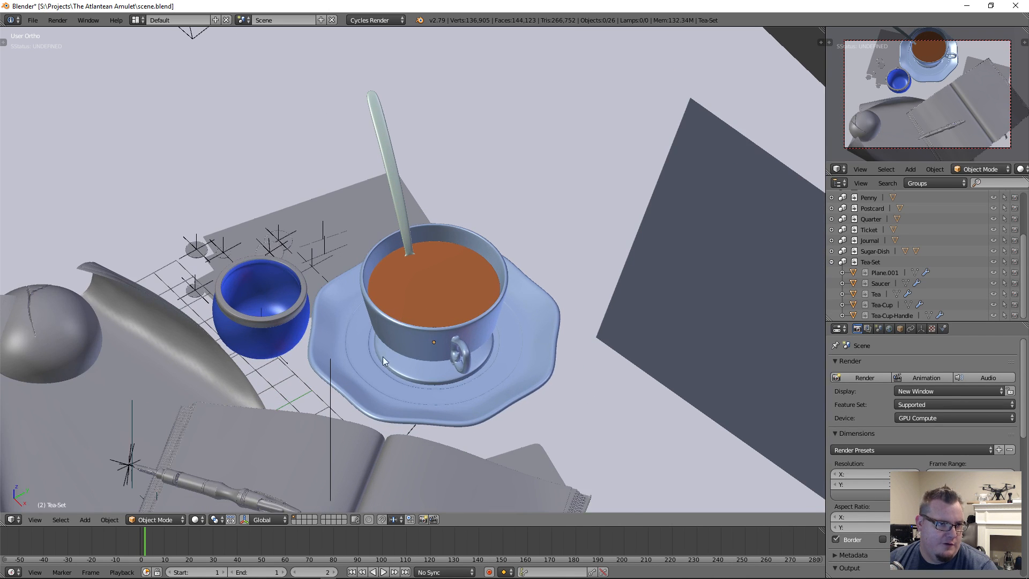
{"action": "middle_click_drag", "start_coordinate": [384, 355], "coordinate": [461, 242], "text": "shift"}
{"action": "scroll", "coordinate": [435, 242], "scroll_direction": "down", "scroll_amount": 2}
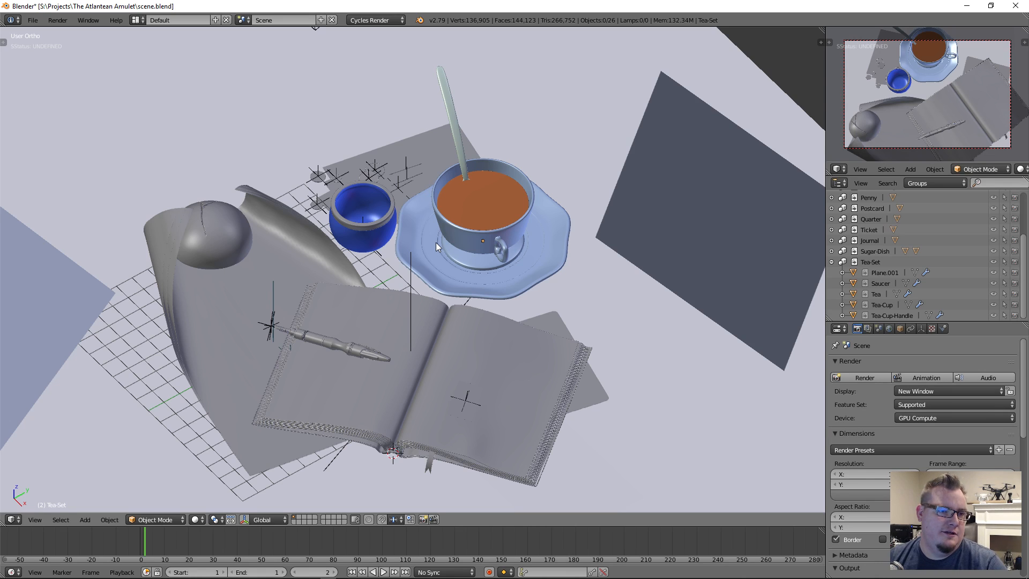
{"action": "middle_click_drag", "start_coordinate": [435, 242], "coordinate": [564, 256]}
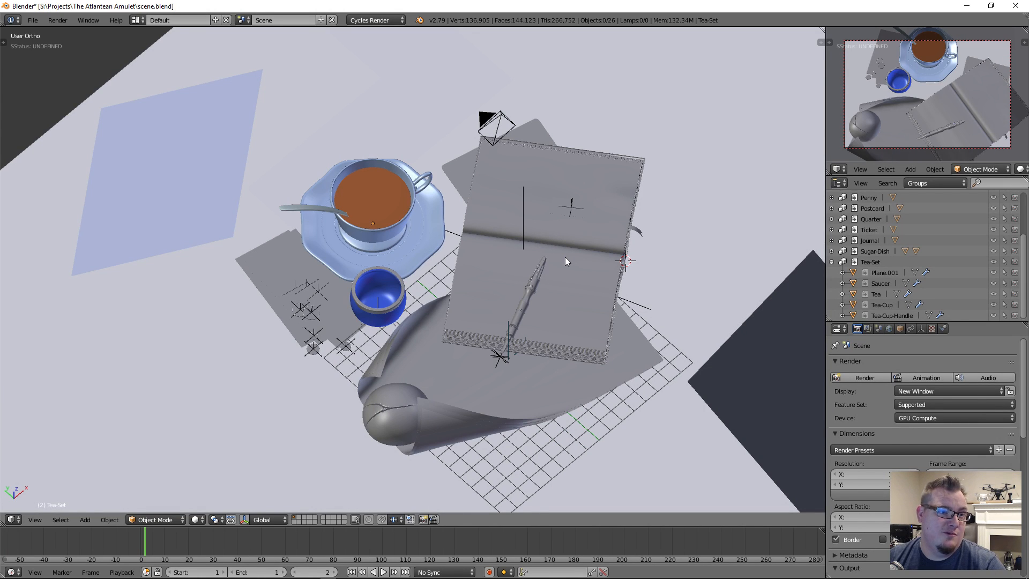
Show the whole arrangement in top view and save scene.blend.
{"action": "key", "text": "KP_7"}
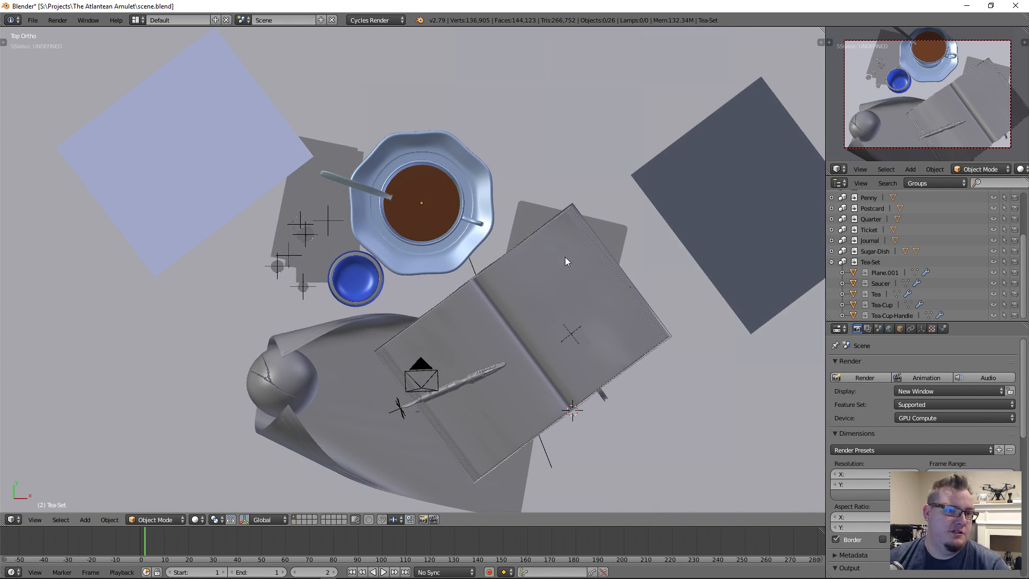
{"action": "scroll", "coordinate": [517, 266], "scroll_direction": "up", "scroll_amount": 1}
{"action": "middle_click_drag", "start_coordinate": [516, 266], "coordinate": [514, 253], "text": "shift"}
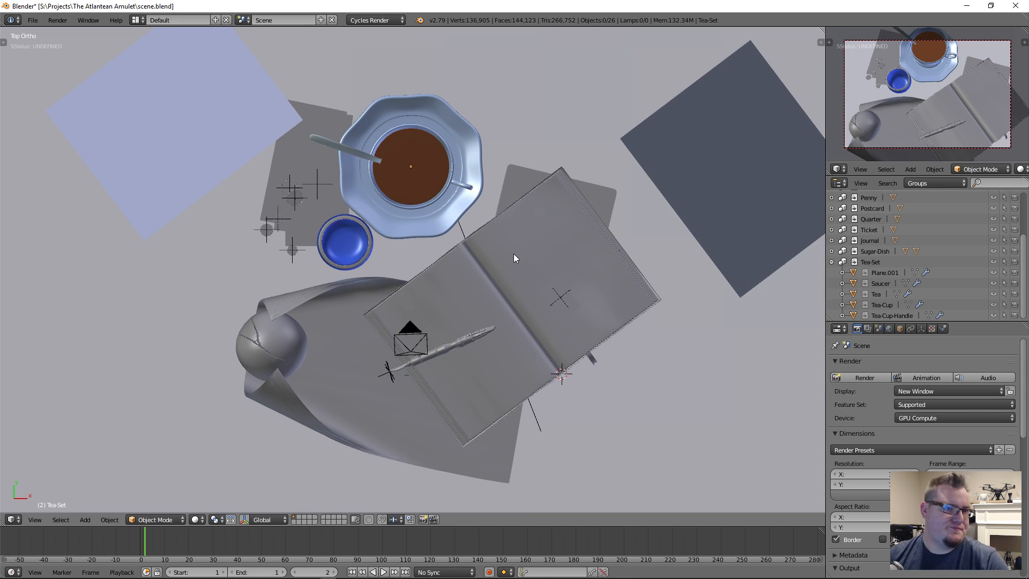
{"action": "key", "text": "ctrl+s"}
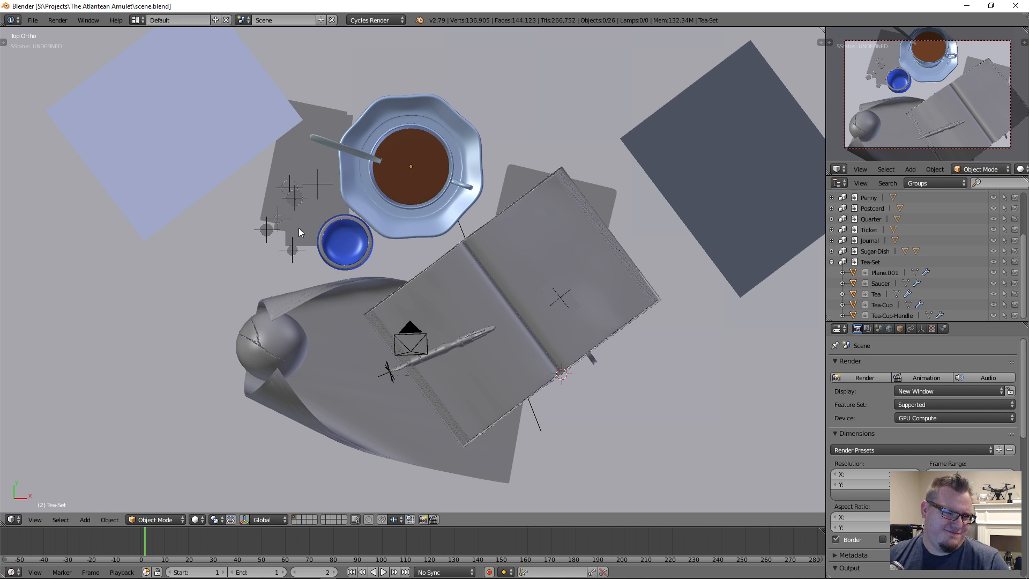
{"action": "mouse_move", "coordinate": [217, 577]}
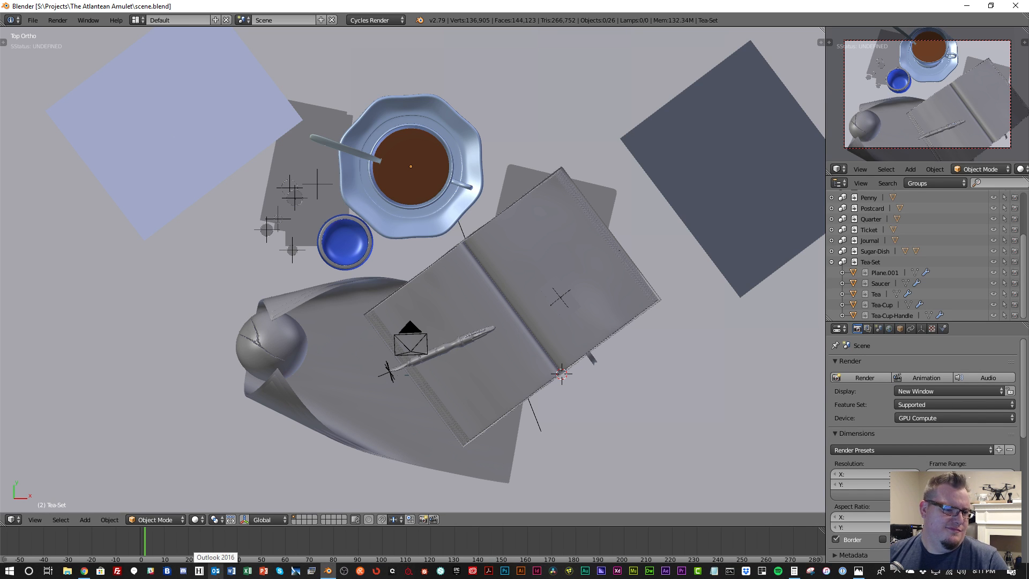
Select the sugar dish and check its placement up close beside the rolled map and the saucer.
{"action": "right_click", "coordinate": [321, 256]}
{"action": "mouse_move", "coordinate": [335, 323]}
{"action": "middle_mouse_down"}
{"action": "mouse_move", "coordinate": [433, 281]}
{"action": "mouse_move", "coordinate": [320, 330]}
{"action": "middle_mouse_up"}
{"action": "scroll", "coordinate": [287, 304], "scroll_direction": "up", "scroll_amount": 8}
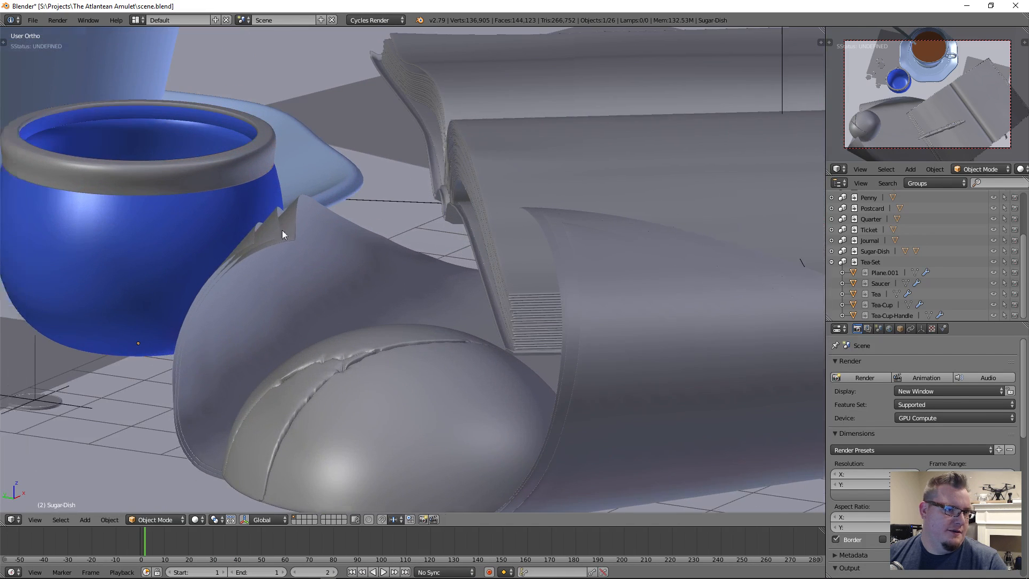
{"action": "middle_click_drag", "start_coordinate": [227, 230], "coordinate": [410, 244], "text": "shift"}
{"action": "key", "text": "g"}
{"action": "left_click", "coordinate": [427, 232]}
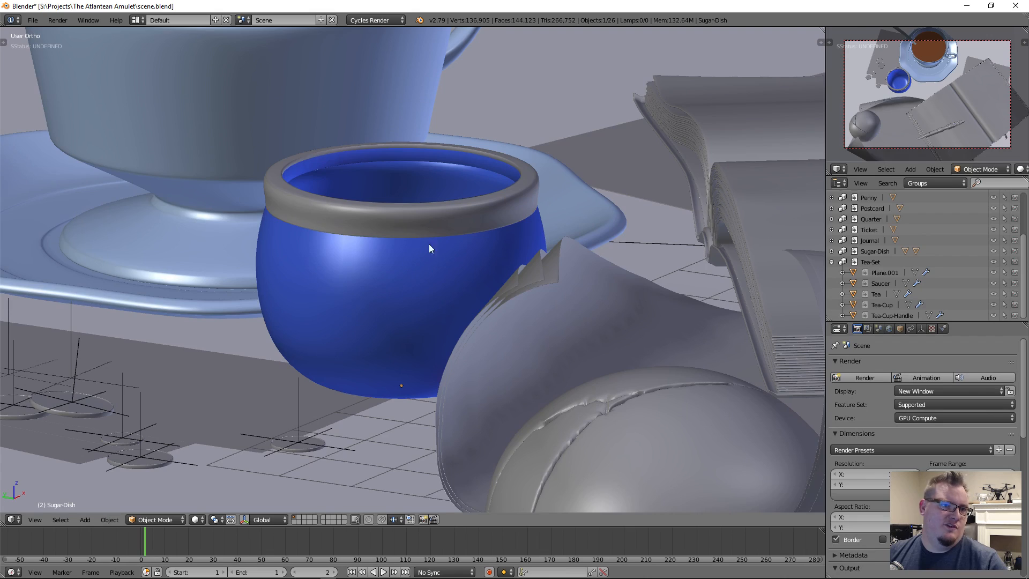
{"action": "scroll", "coordinate": [423, 336], "scroll_direction": "down", "scroll_amount": 8}
{"action": "middle_click_drag", "start_coordinate": [464, 261], "coordinate": [406, 329]}
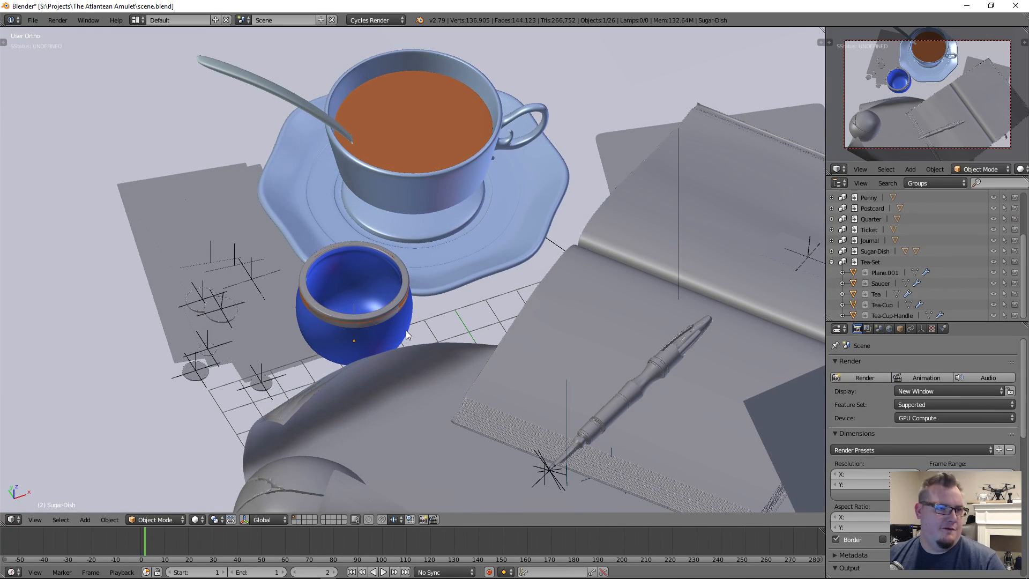
Save the arranged scene over the existing scene.blend.
{"action": "scroll", "coordinate": [406, 330], "scroll_direction": "down", "scroll_amount": 2}
{"action": "middle_click_drag", "start_coordinate": [401, 286], "coordinate": [420, 269]}
{"action": "key", "text": "ctrl+s"}
{"action": "left_click", "coordinate": [503, 339]}
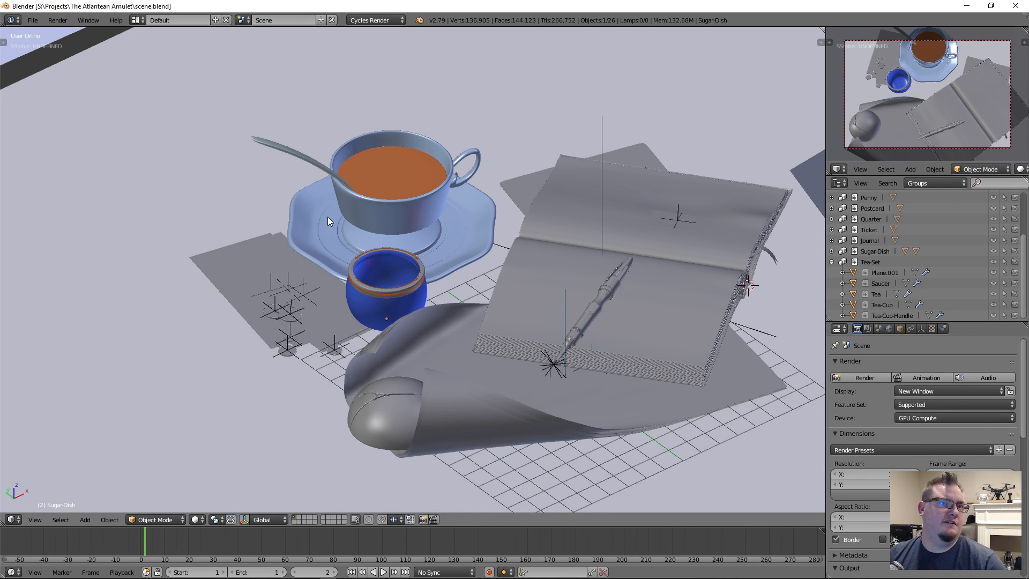
Open the recent file Tea_Set.blend and select the teaspoon standing in the cup.
{"action": "left_click", "coordinate": [33, 20]}
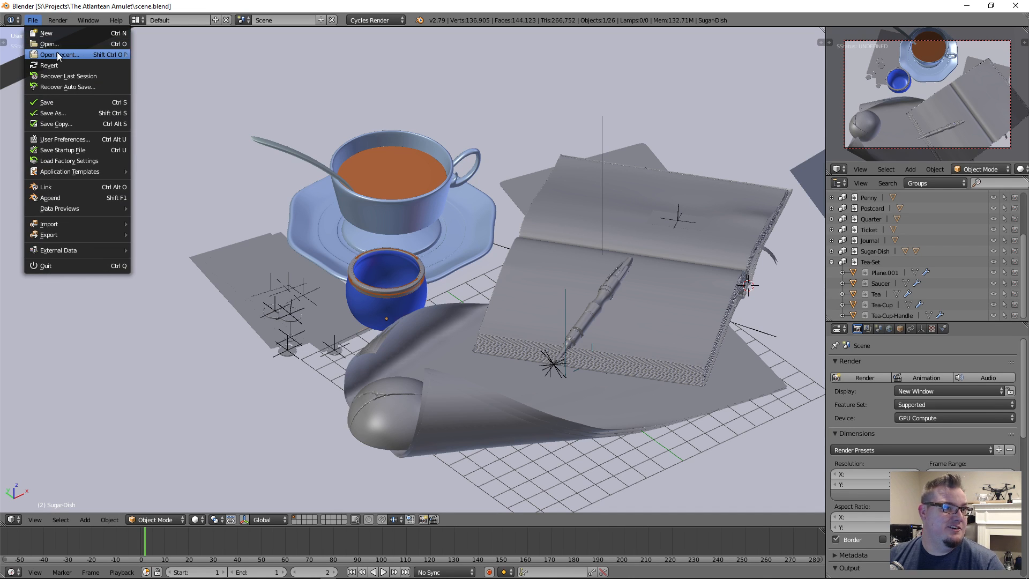
{"action": "mouse_move", "coordinate": [58, 56]}
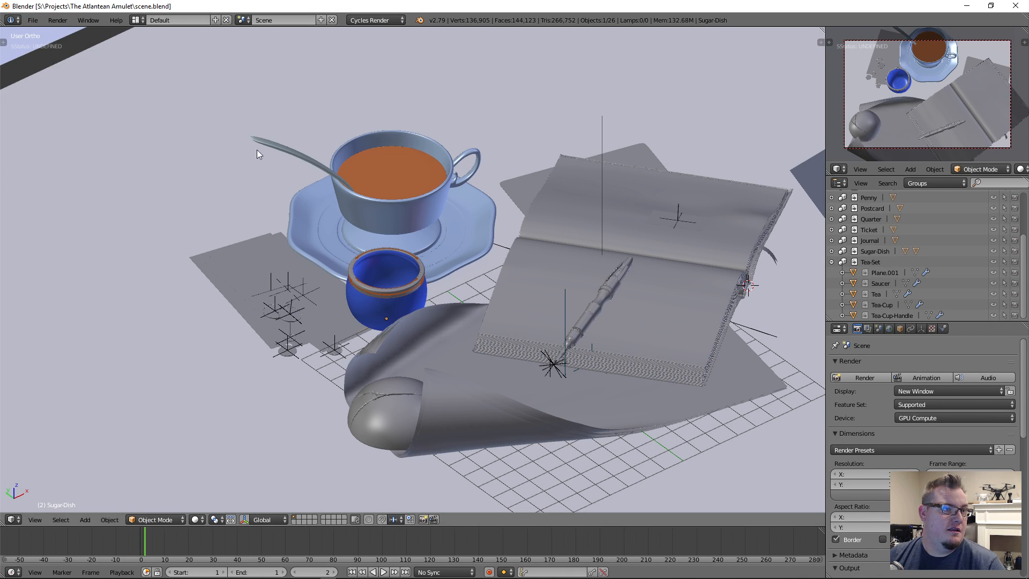
{"action": "left_click", "coordinate": [33, 20]}
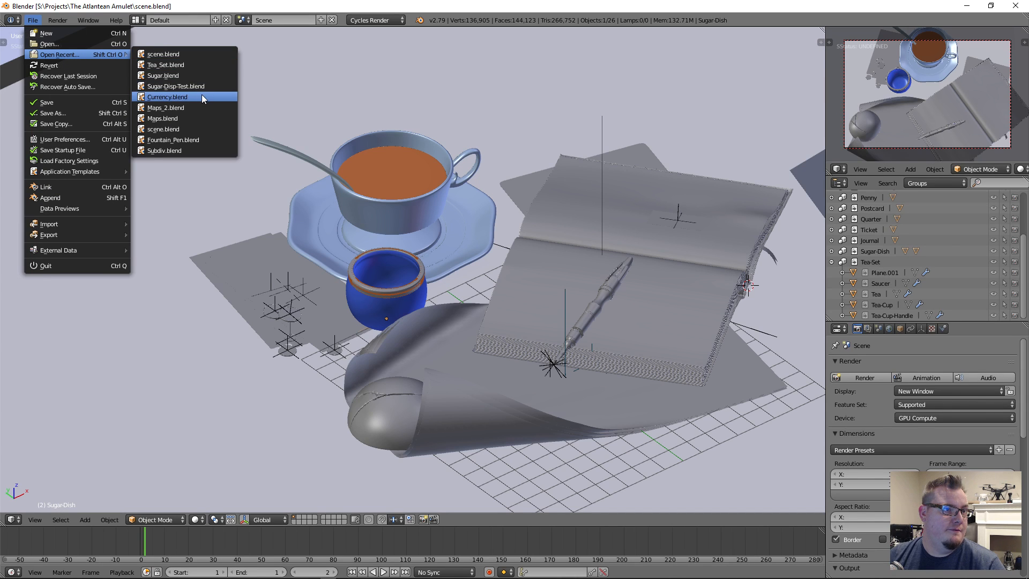
{"action": "left_click", "coordinate": [190, 69]}
{"action": "right_click", "coordinate": [360, 213]}
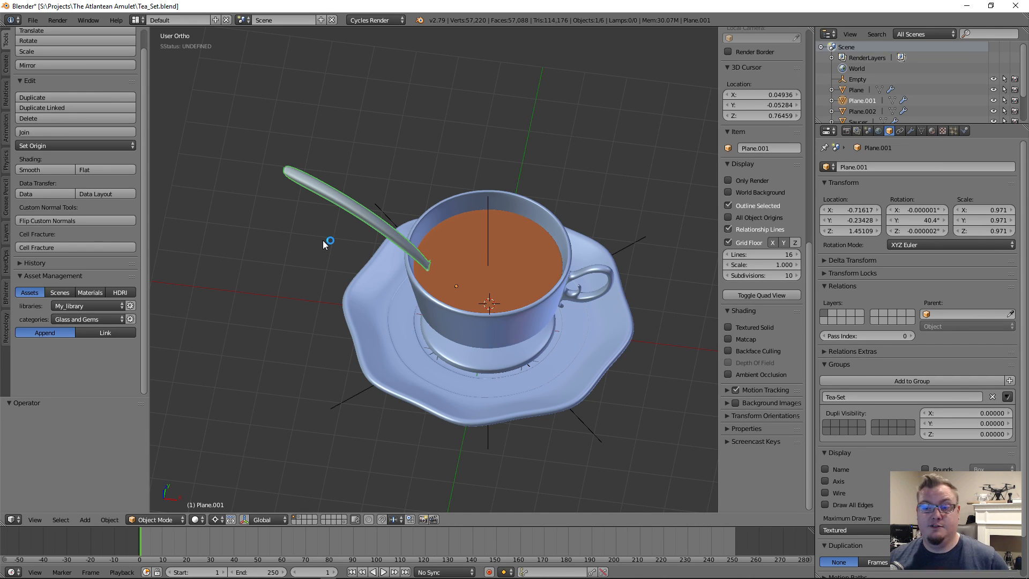
Move the old flat-lying spoon on layer 2 to layer 20.
{"action": "middle_click_drag", "start_coordinate": [409, 197], "coordinate": [389, 217]}
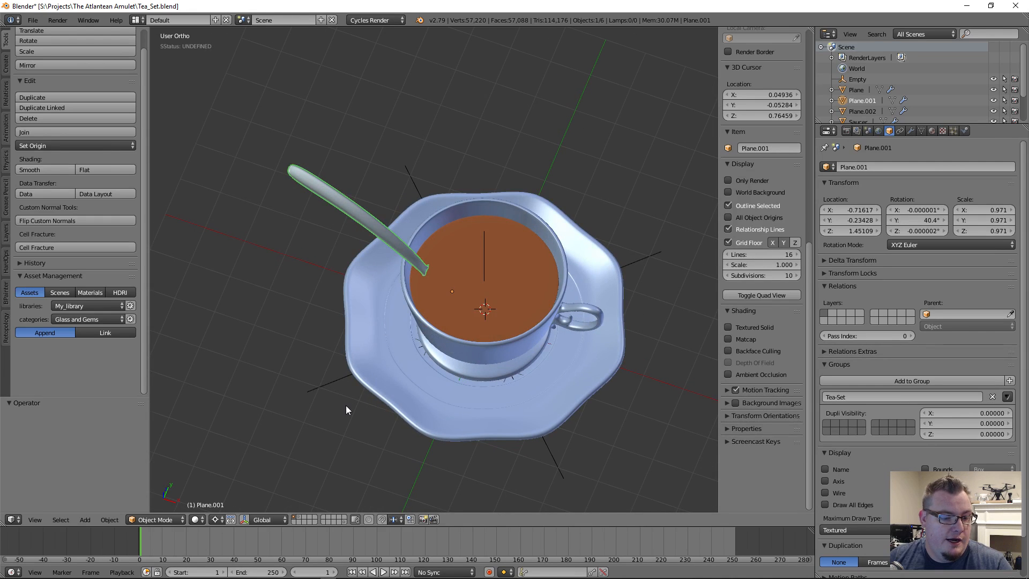
{"action": "key", "text": "2"}
{"action": "right_click", "coordinate": [486, 349]}
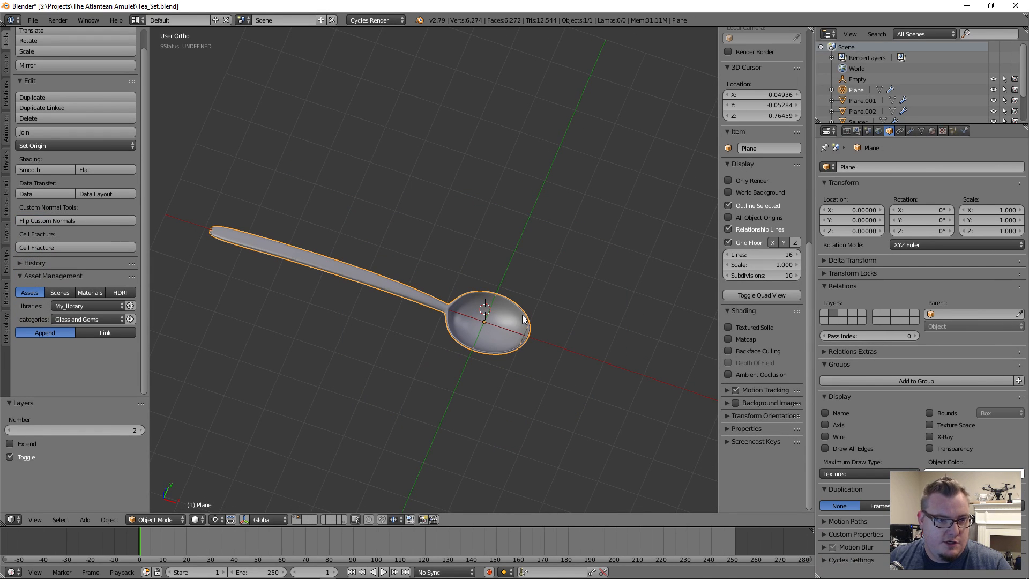
{"action": "key", "text": "m"}
{"action": "left_click", "coordinate": [677, 340]}
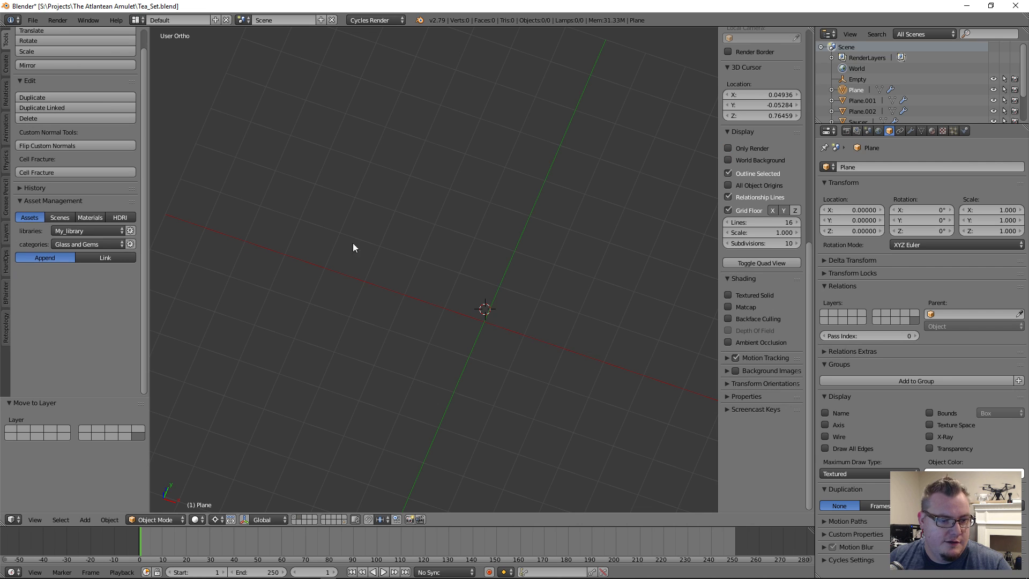
Duplicate the teaspoon in the cup on layer 1 in place and move the copy to layer 2.
{"action": "key", "text": "1"}
{"action": "right_click", "coordinate": [363, 214]}
{"action": "mouse_move", "coordinate": [362, 215]}
{"action": "middle_mouse_down"}
{"action": "mouse_move", "coordinate": [466, 316]}
{"action": "mouse_move", "coordinate": [497, 256]}
{"action": "mouse_move", "coordinate": [473, 193]}
{"action": "mouse_move", "coordinate": [446, 218]}
{"action": "mouse_move", "coordinate": [447, 291]}
{"action": "mouse_move", "coordinate": [423, 303]}
{"action": "middle_mouse_up"}
{"action": "scroll", "coordinate": [446, 270], "scroll_direction": "up", "scroll_amount": 5}
{"action": "scroll", "coordinate": [415, 273], "scroll_direction": "down", "scroll_amount": 6}
{"action": "key", "text": "z"}
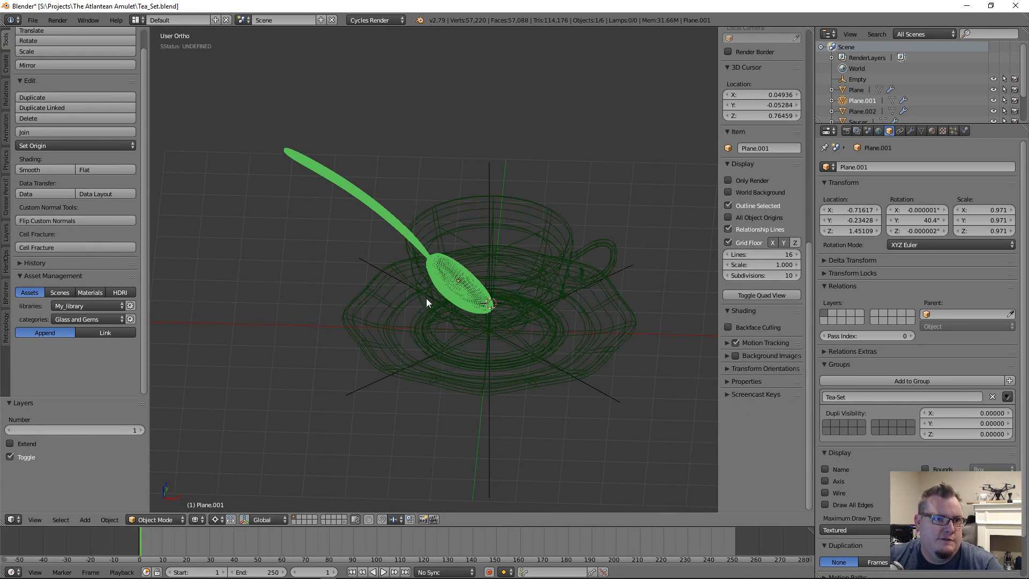
{"action": "middle_click_drag", "start_coordinate": [427, 202], "coordinate": [405, 280]}
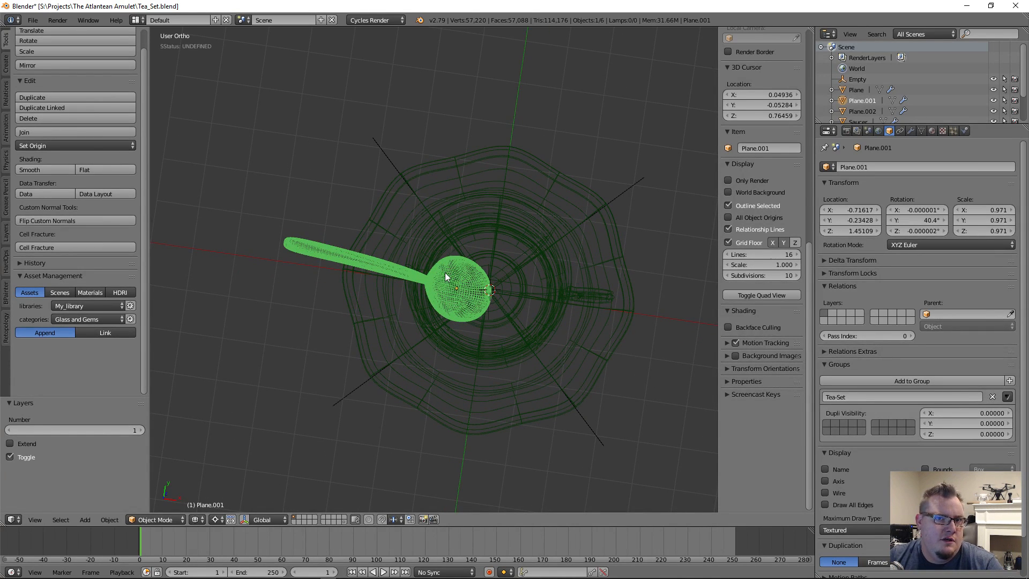
{"action": "key", "text": "KP_1"}
{"action": "key", "text": "shift+d"}
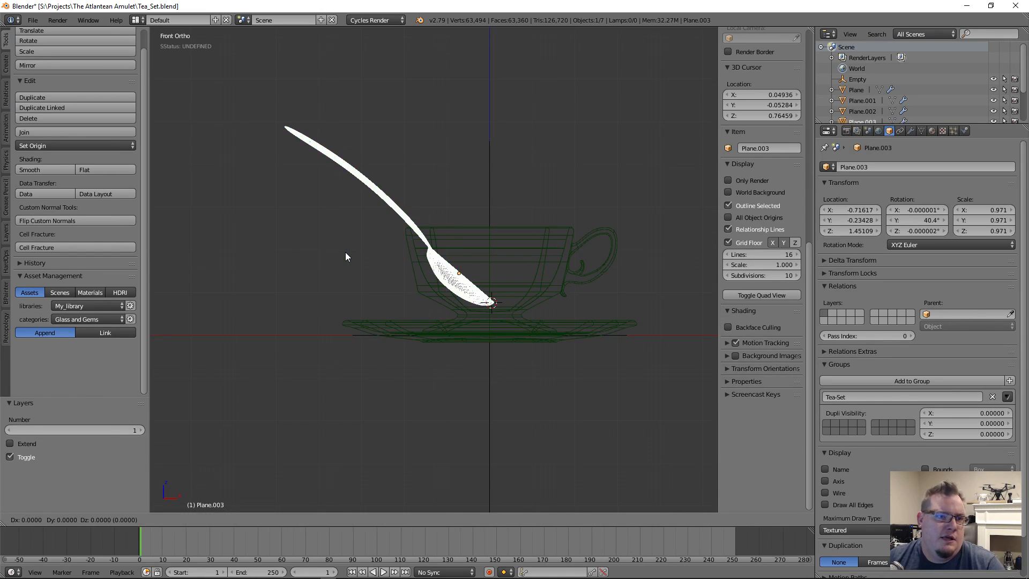
{"action": "key", "text": "Escape"}
{"action": "key", "text": "m"}
{"action": "key", "text": "2"}
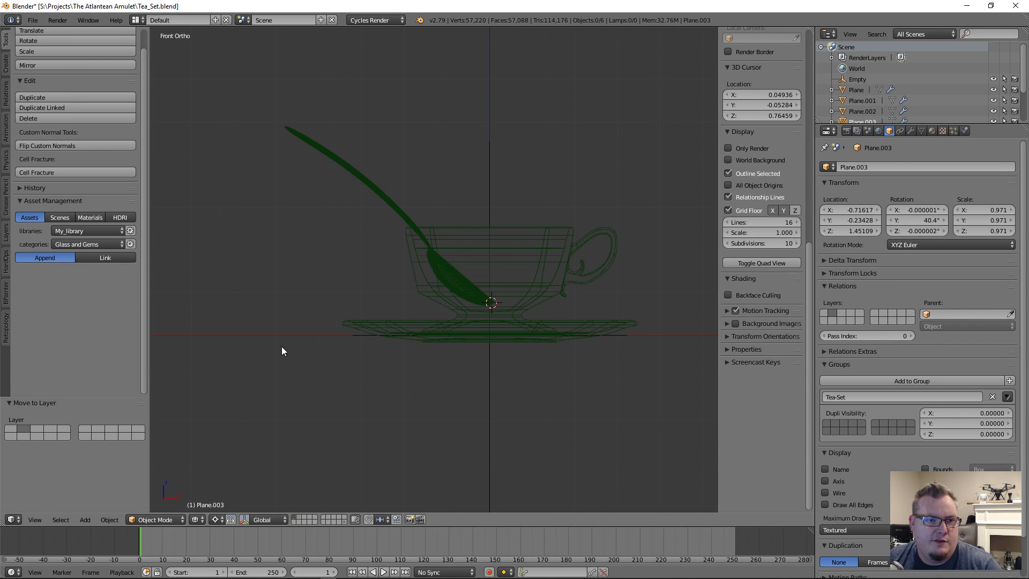
Display the spoon copy on layer 2 in solid shading with its modifiers and save Tea_Set.blend.
{"action": "right_click", "coordinate": [345, 167]}
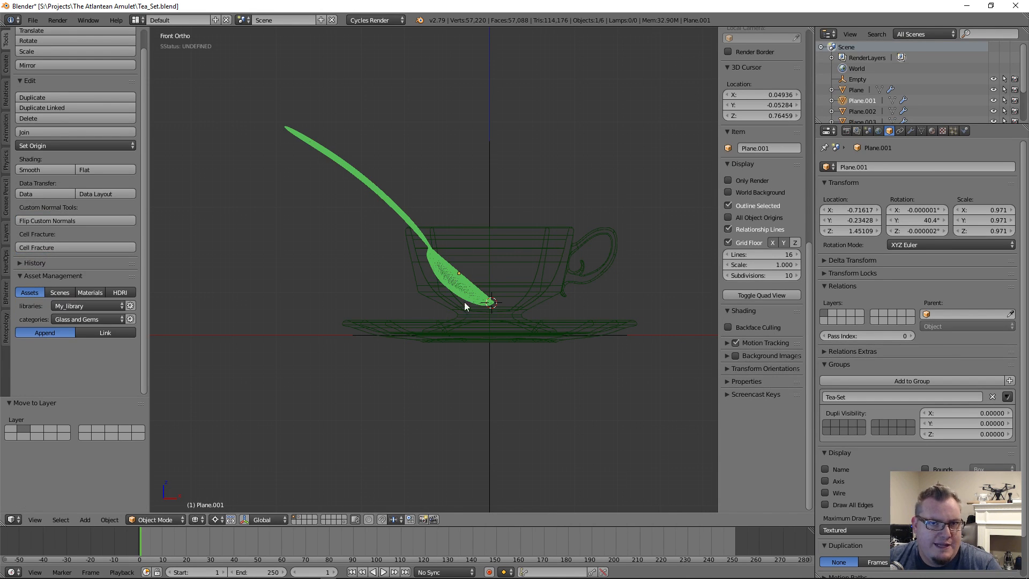
{"action": "scroll", "coordinate": [760, 240], "scroll_direction": "up", "scroll_amount": 12}
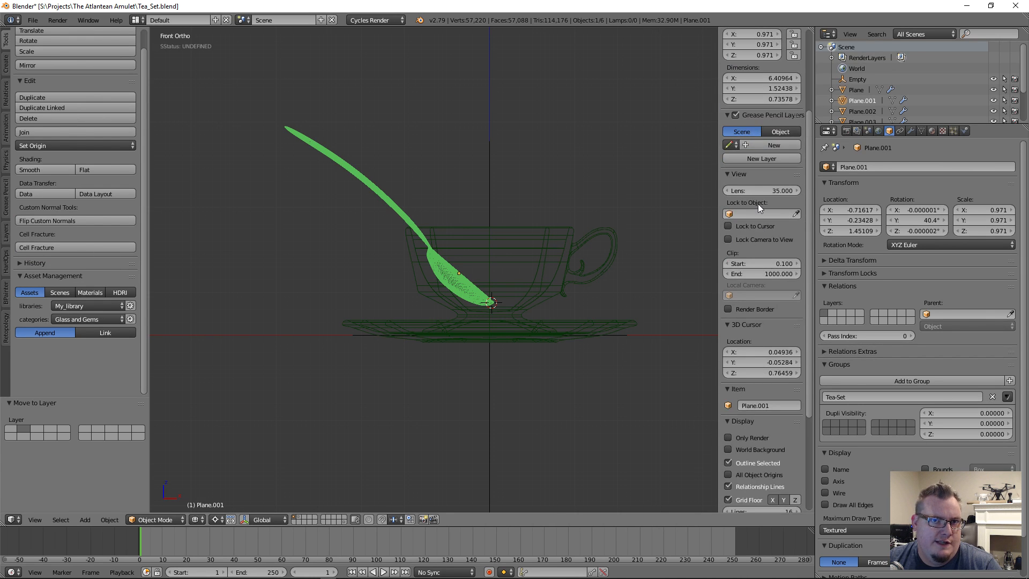
{"action": "scroll", "coordinate": [757, 203], "scroll_direction": "up", "scroll_amount": 5}
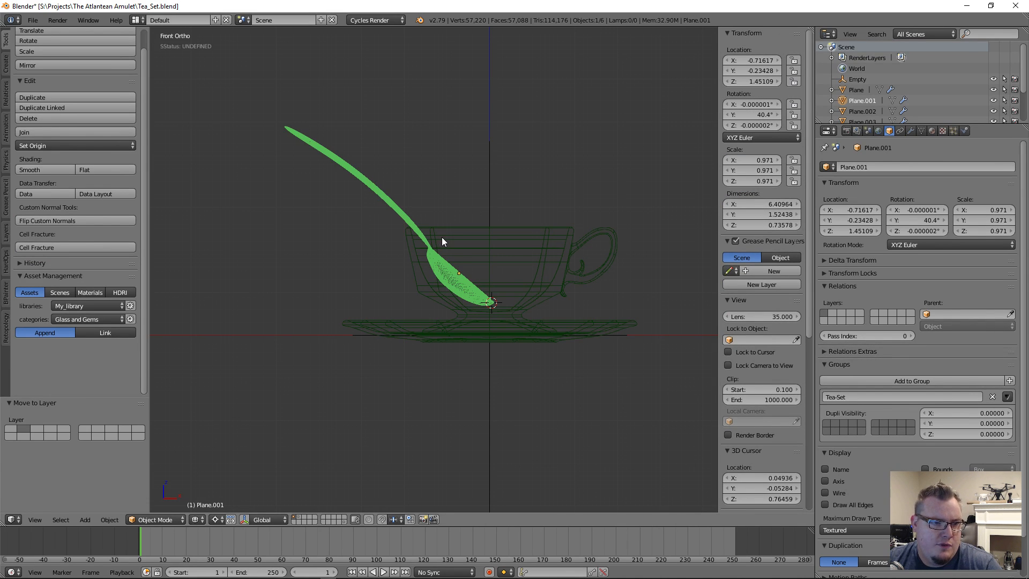
{"action": "key", "text": "2"}
{"action": "right_click", "coordinate": [439, 222]}
{"action": "mouse_move", "coordinate": [437, 225]}
{"action": "middle_mouse_down"}
{"action": "mouse_move", "coordinate": [417, 267]}
{"action": "mouse_move", "coordinate": [390, 264]}
{"action": "mouse_move", "coordinate": [424, 310]}
{"action": "mouse_move", "coordinate": [477, 301]}
{"action": "middle_mouse_up"}
{"action": "key", "text": "z"}
{"action": "left_click", "coordinate": [911, 130]}
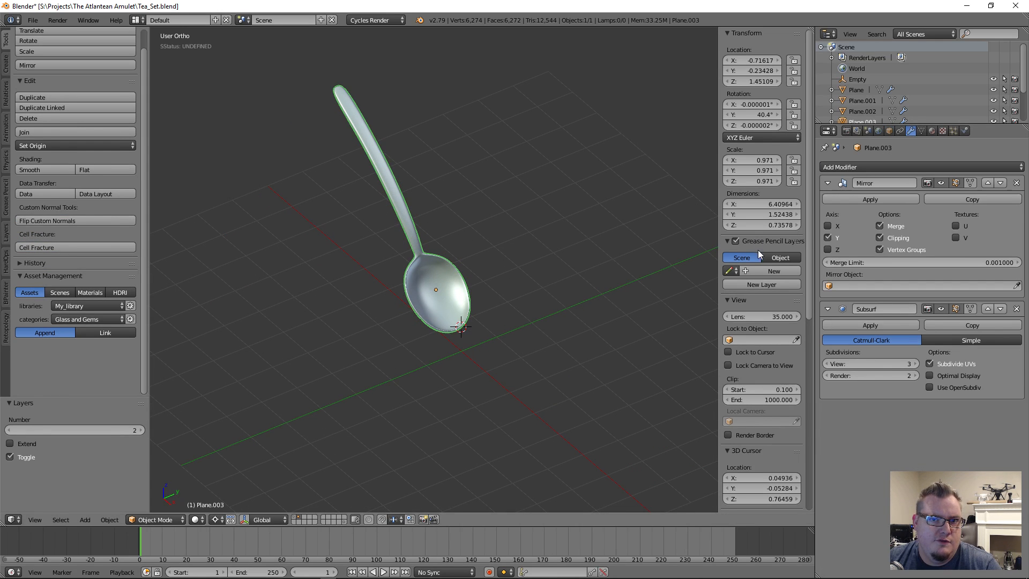
{"action": "left_click_drag", "start_coordinate": [815, 211], "coordinate": [809, 210]}
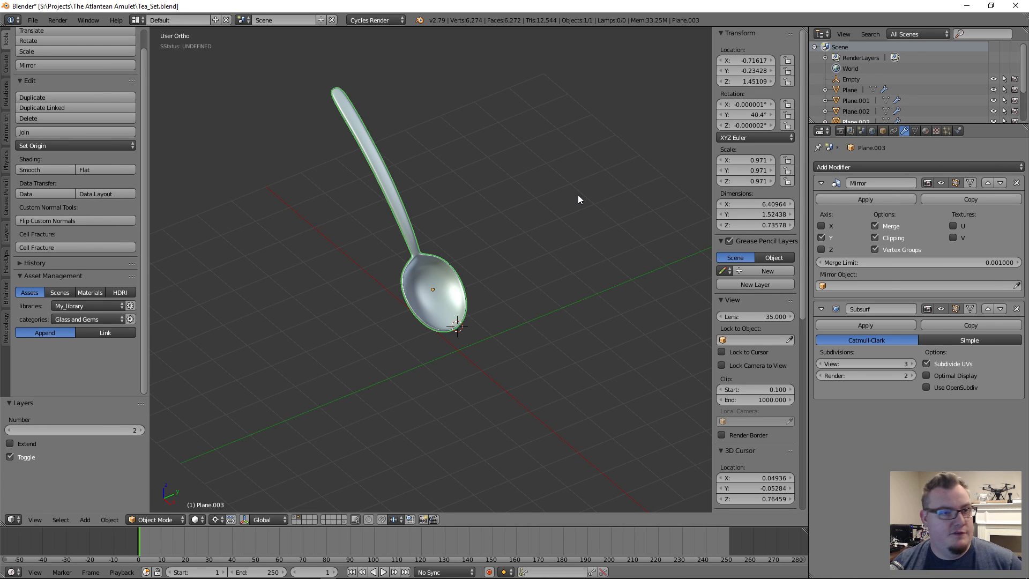
{"action": "key", "text": "ctrl+s"}
{"action": "left_click", "coordinate": [358, 163]}
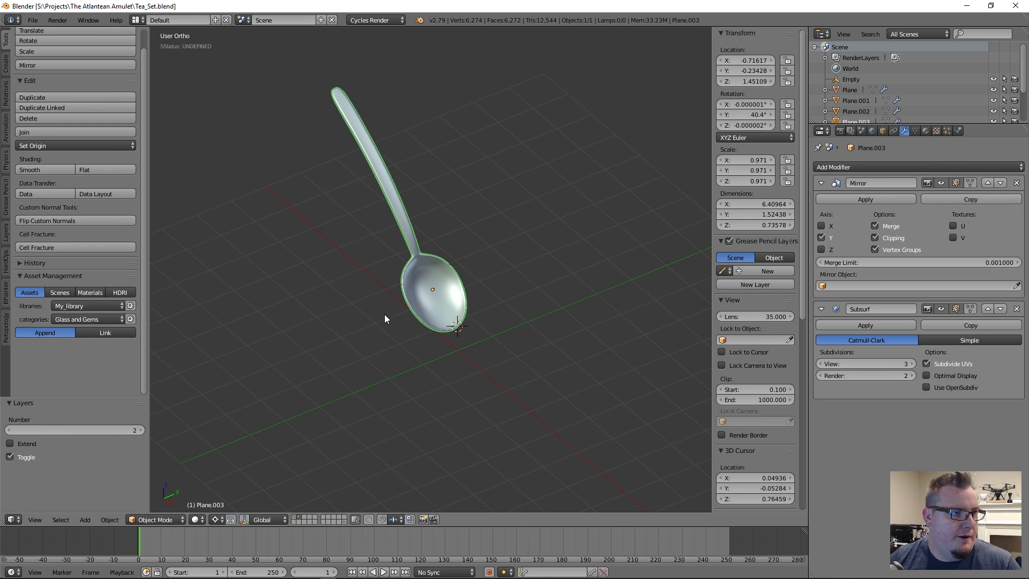
Try a lower Subsurf viewport subdivision level on the spoon copy, check the bowl up close and restore the level to 3.
{"action": "scroll", "coordinate": [100, 229], "scroll_direction": "up", "scroll_amount": 2}
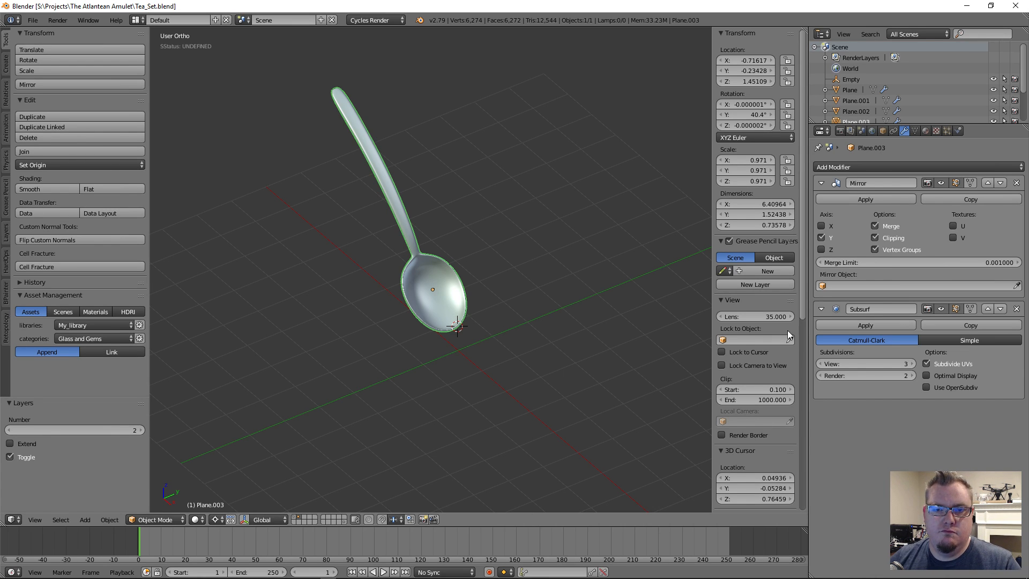
{"action": "left_click", "coordinate": [888, 166]}
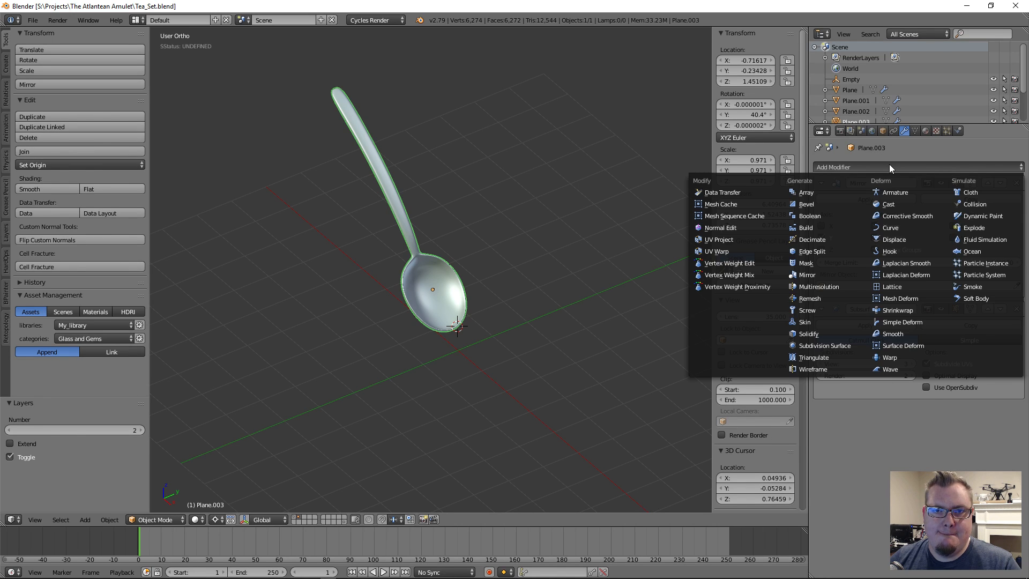
{"action": "left_click", "coordinate": [889, 165]}
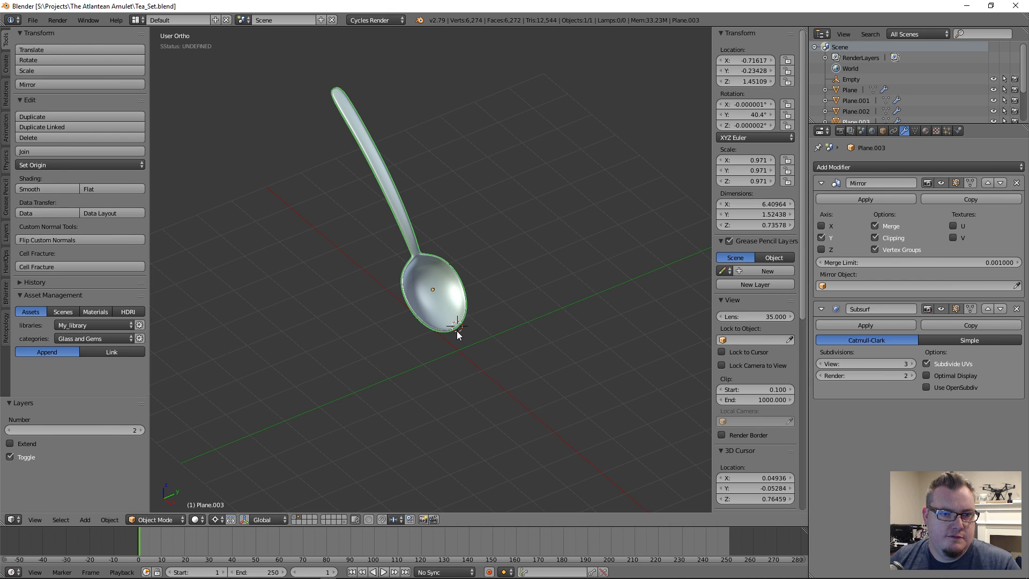
{"action": "left_click", "coordinate": [818, 363]}
{"action": "scroll", "coordinate": [443, 348], "scroll_direction": "up", "scroll_amount": 5}
{"action": "scroll", "coordinate": [442, 348], "scroll_direction": "down", "scroll_amount": 5}
{"action": "left_click", "coordinate": [911, 364]}
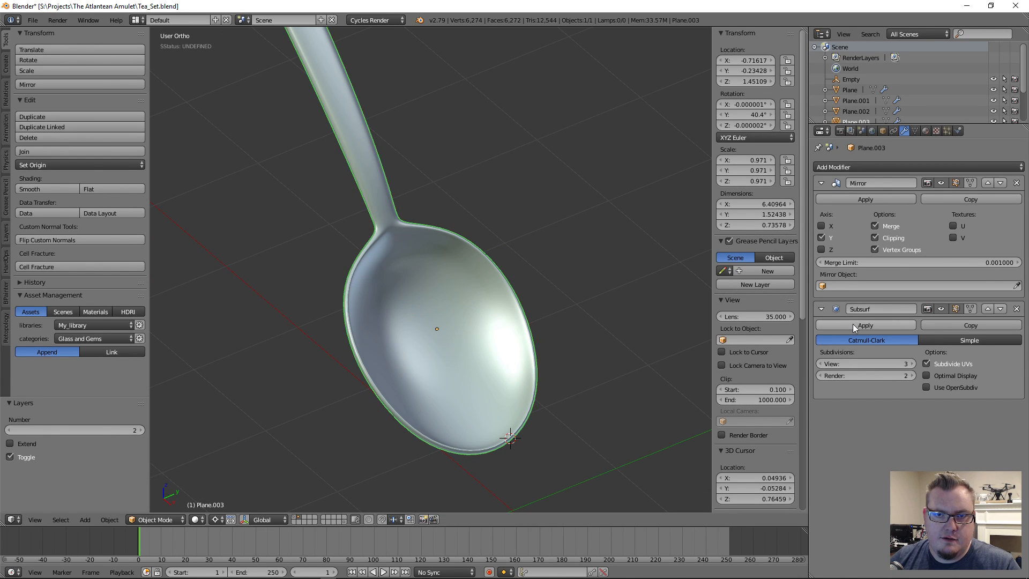
Apply the spoon copy's Mirror and Subsurf modifiers and rename the object Spoon-Sculpt.
{"action": "left_click", "coordinate": [851, 202]}
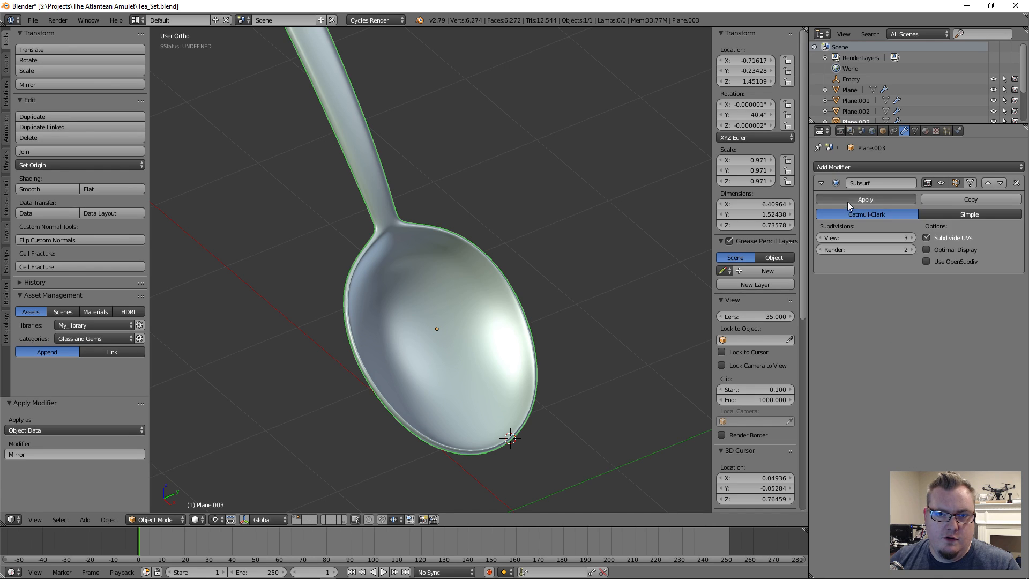
{"action": "left_click", "coordinate": [847, 201]}
{"action": "scroll", "coordinate": [732, 414], "scroll_direction": "down", "scroll_amount": 4}
{"action": "scroll", "coordinate": [734, 414], "scroll_direction": "down", "scroll_amount": 4}
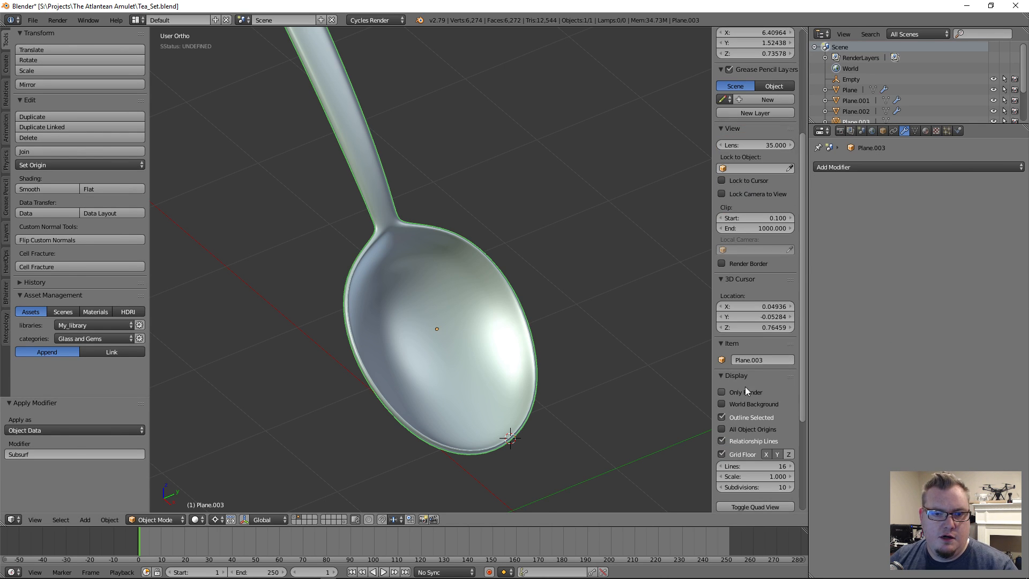
{"action": "type", "text": "Sculp"}
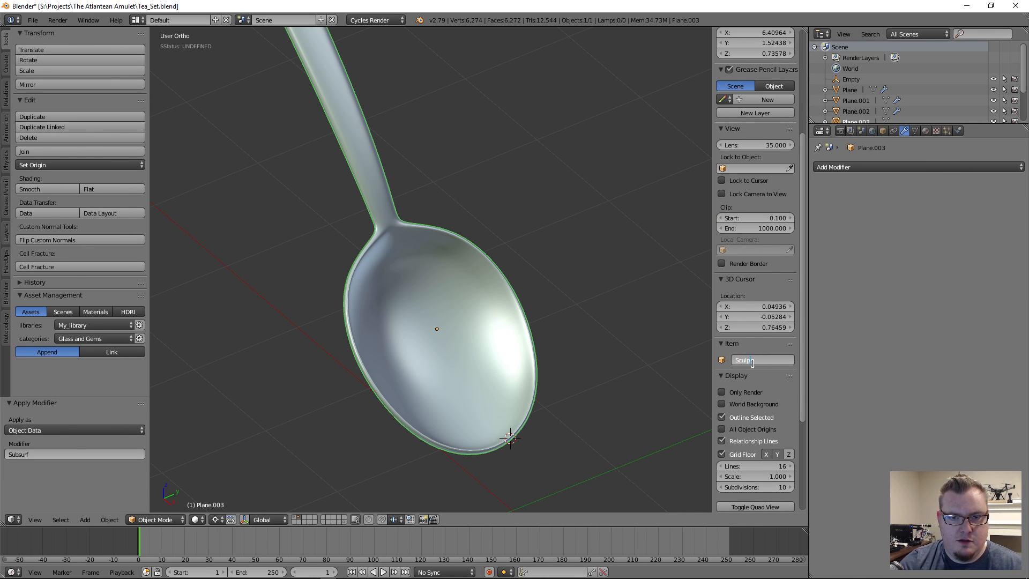
{"action": "type", "text": "t"}
{"action": "key", "text": "Home"}
{"action": "type", "text": "Spoon-"}
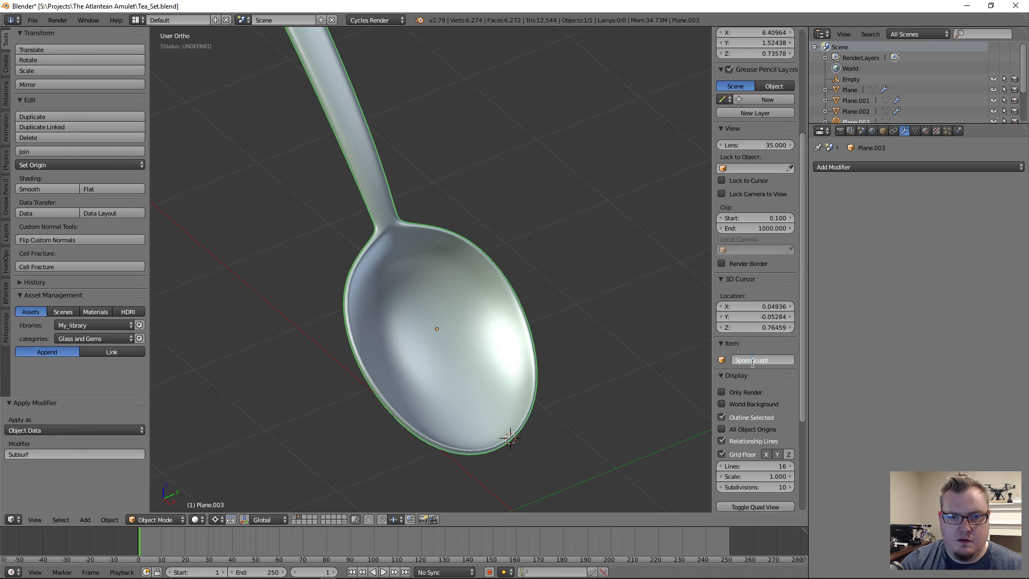
{"action": "key", "text": "Return"}
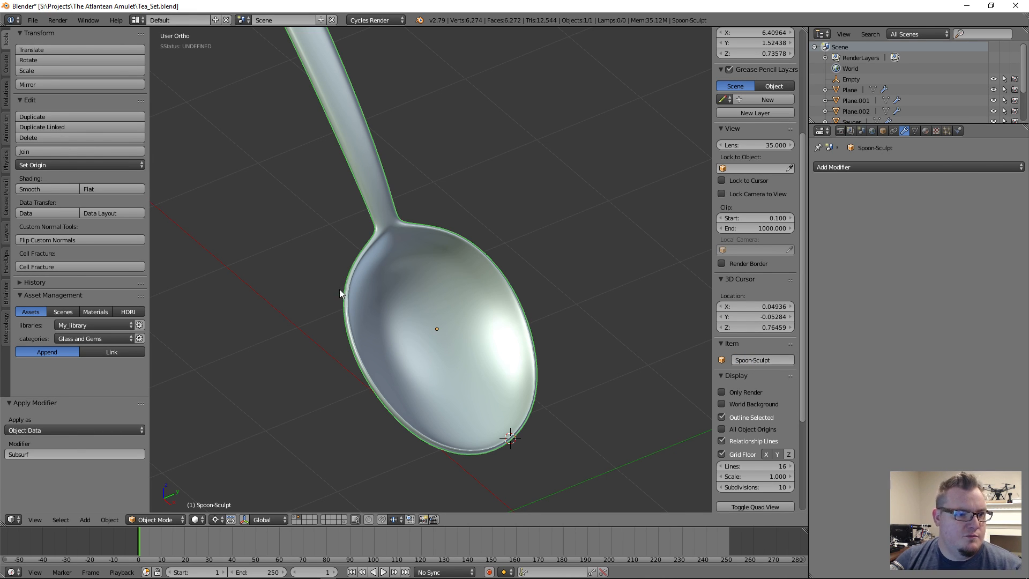
Rename the original teaspoon in the cup on layer 1 as Spoon-Base.
{"action": "key", "text": "1"}
{"action": "scroll", "coordinate": [344, 297], "scroll_direction": "down", "scroll_amount": 4}
{"action": "right_click", "coordinate": [351, 133]}
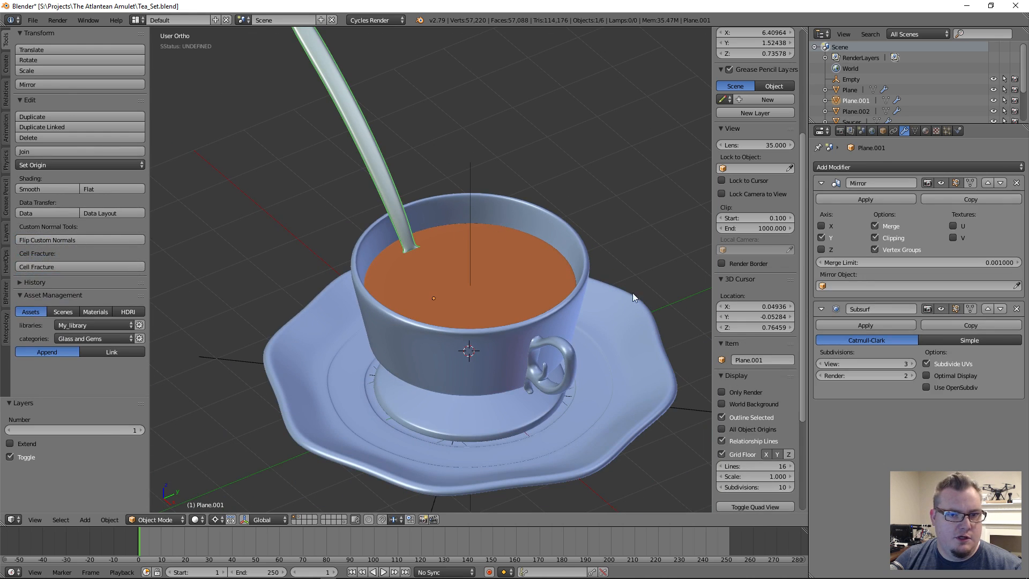
{"action": "scroll", "coordinate": [766, 430], "scroll_direction": "down", "scroll_amount": 5}
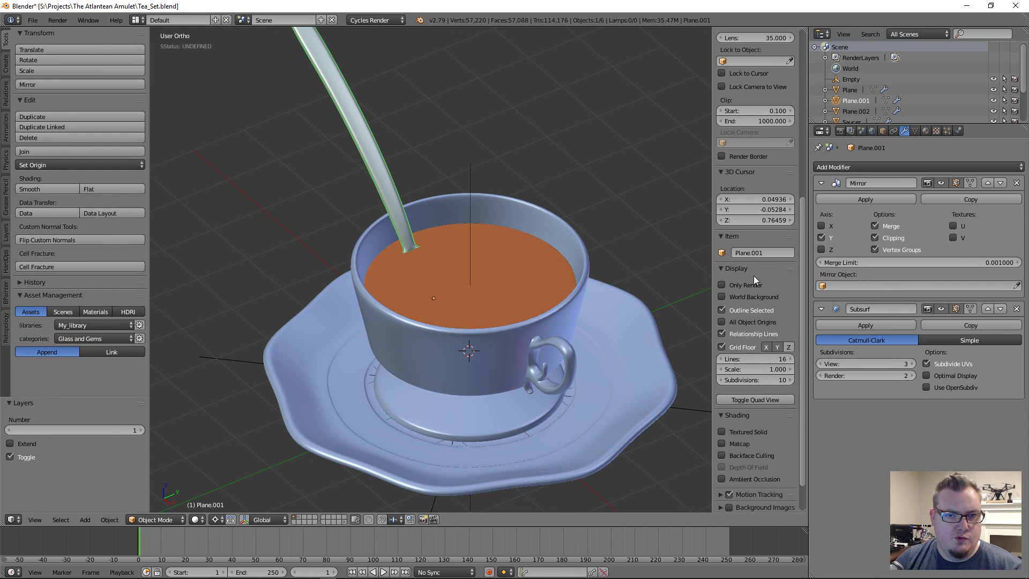
{"action": "left_click", "coordinate": [769, 250]}
{"action": "type", "text": "Sp"}
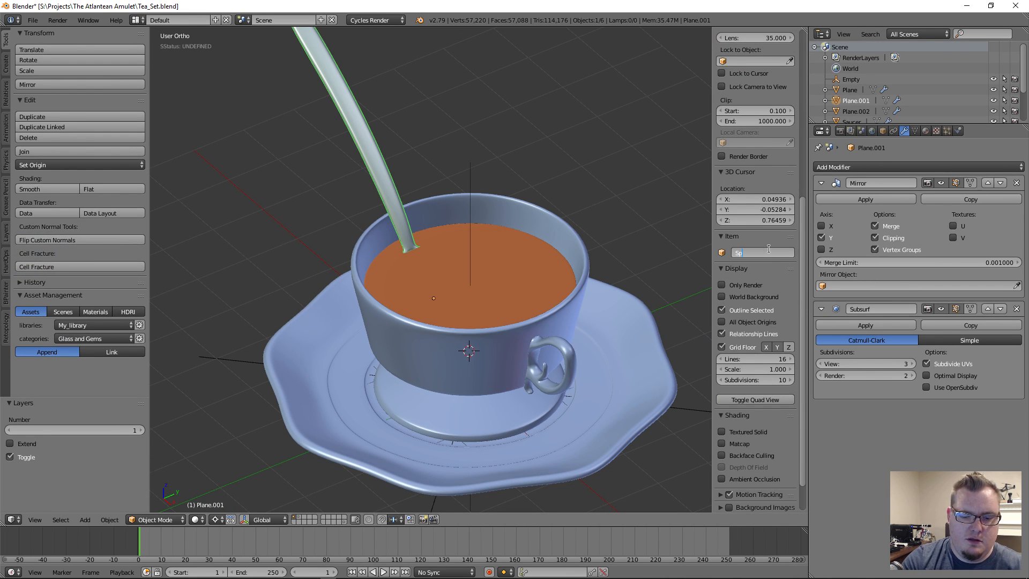
{"action": "type", "text": "oon-Base"}
{"action": "key", "text": "Return"}
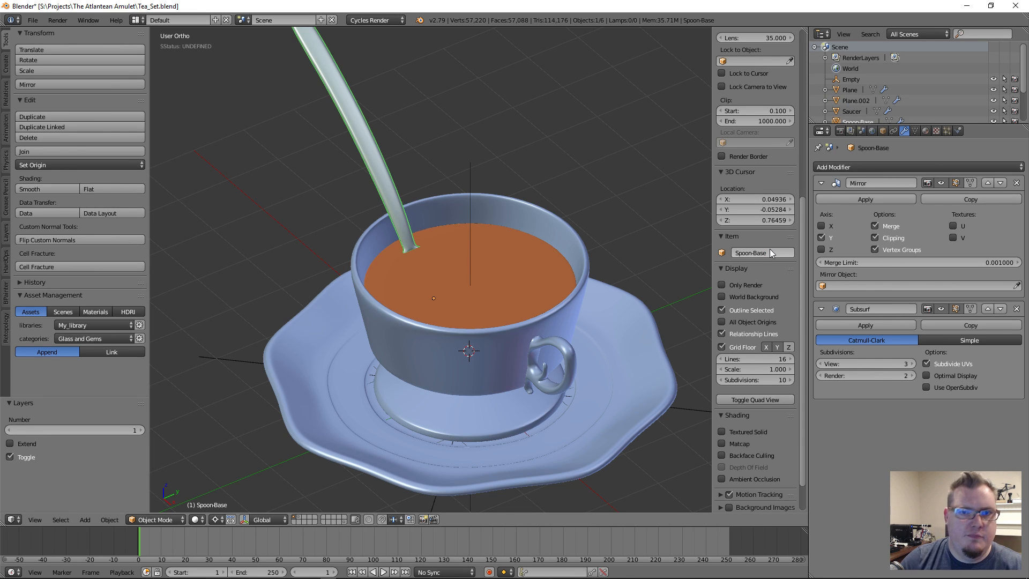
Select Spoon-Sculpt on layer 2 and apply its scale.
{"action": "key", "text": "2"}
{"action": "scroll", "coordinate": [454, 248], "scroll_direction": "down", "scroll_amount": 4}
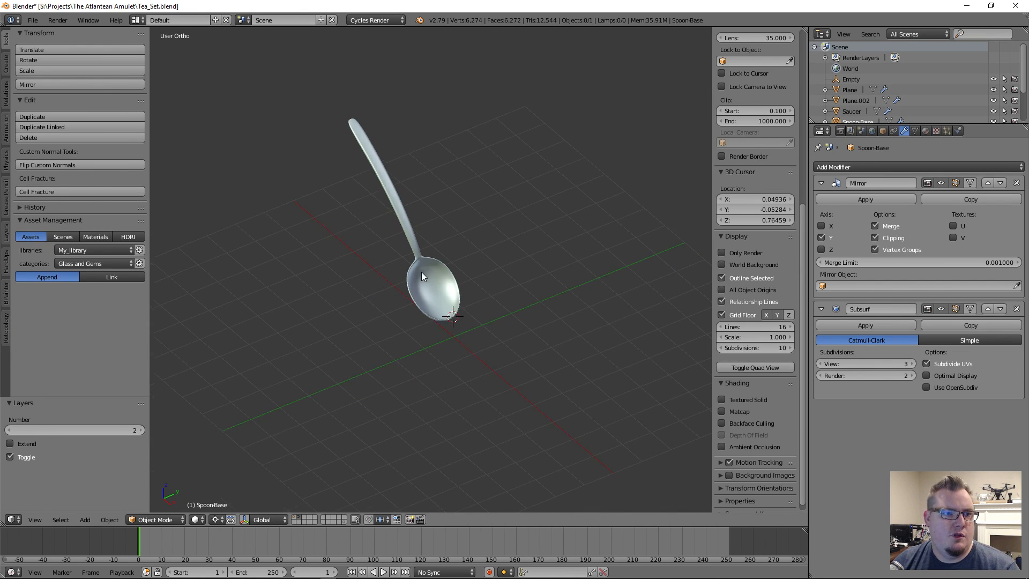
{"action": "right_click", "coordinate": [437, 281]}
{"action": "scroll", "coordinate": [769, 252], "scroll_direction": "up", "scroll_amount": 10}
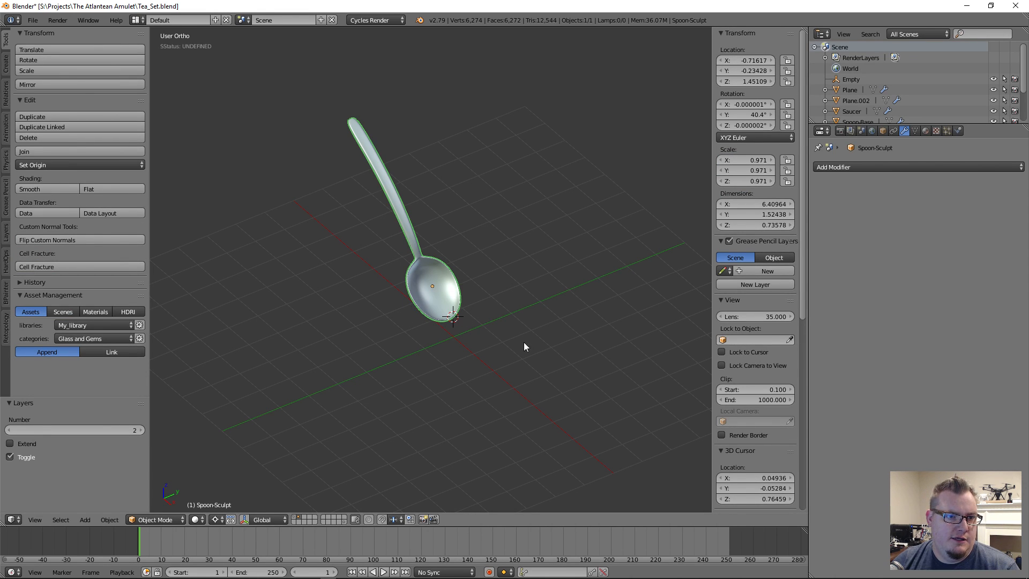
{"action": "middle_click_drag", "start_coordinate": [407, 287], "coordinate": [610, 231]}
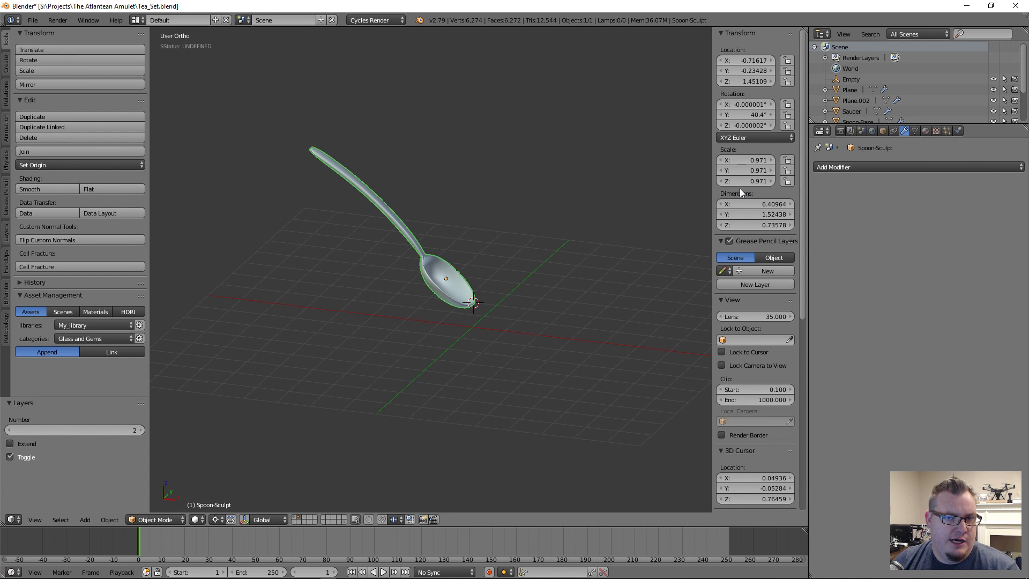
{"action": "key", "text": "ctrl+a"}
{"action": "left_click", "coordinate": [526, 172]}
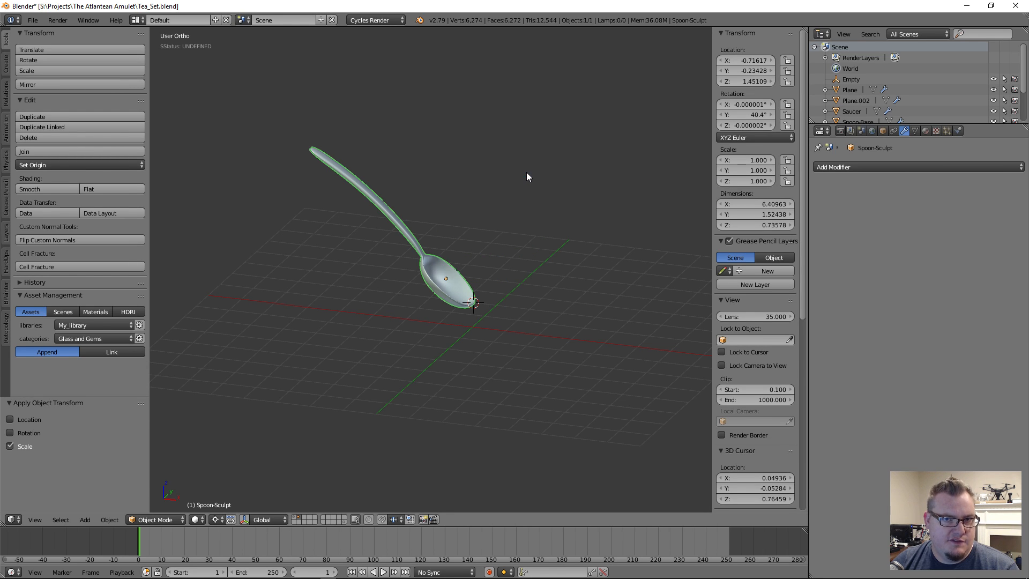
Set Spoon-Sculpt's rotation to 0° on all three axes and clear its location to the world origin.
{"action": "left_click_drag", "start_coordinate": [743, 103], "coordinate": [744, 125]}
{"action": "type", "text": "0"}
{"action": "key", "text": "Return"}
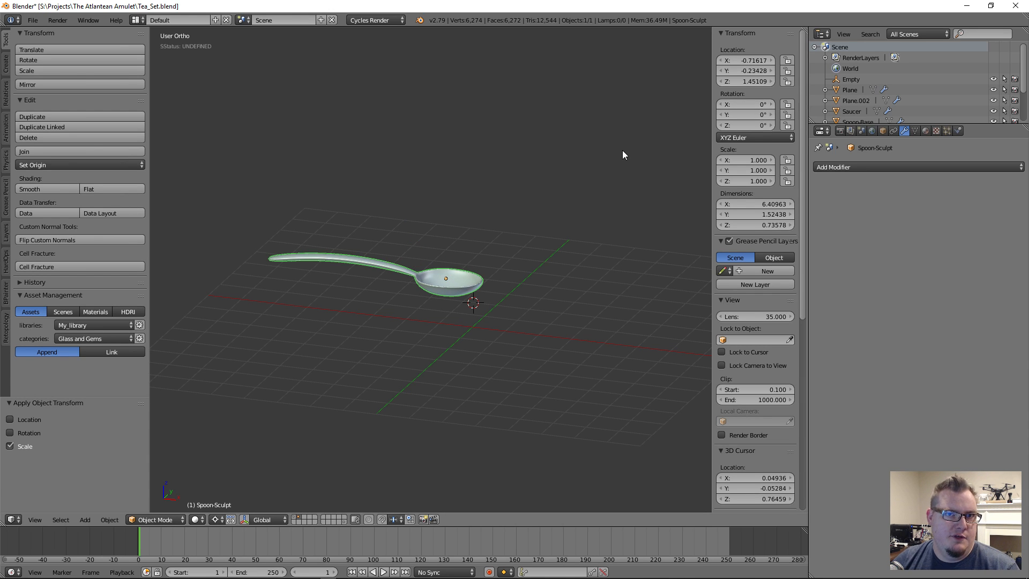
{"action": "key", "text": "alt+g"}
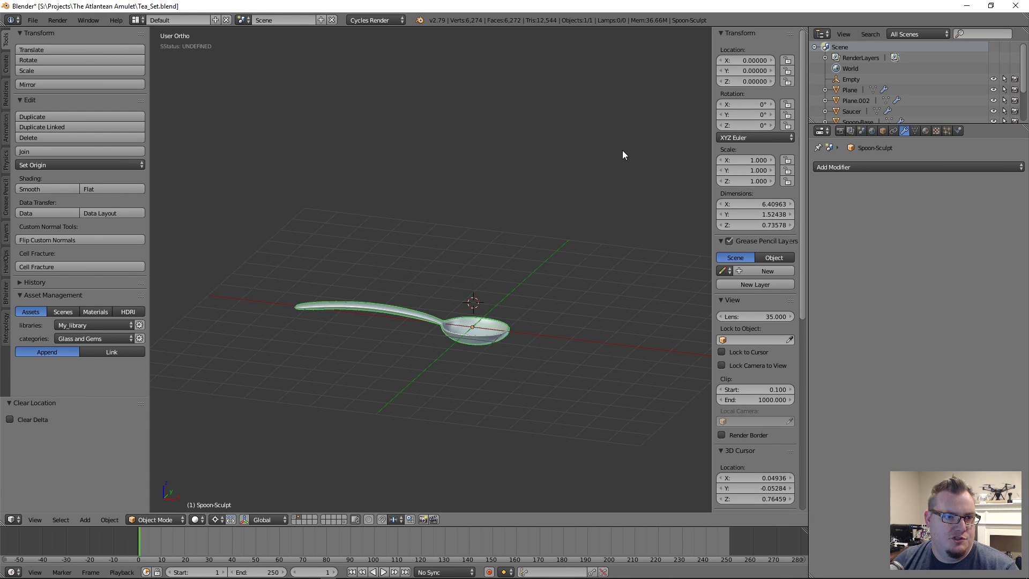
Reset the 3D cursor to the world origin and turn off the viewport's grid floor.
{"action": "middle_click_drag", "start_coordinate": [496, 262], "coordinate": [519, 233]}
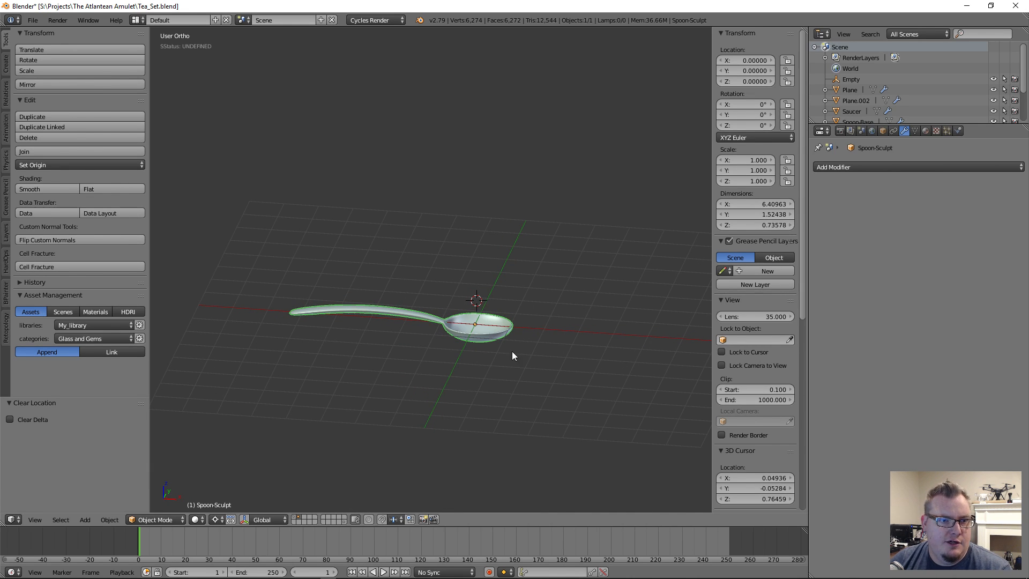
{"action": "key", "text": "shift+c"}
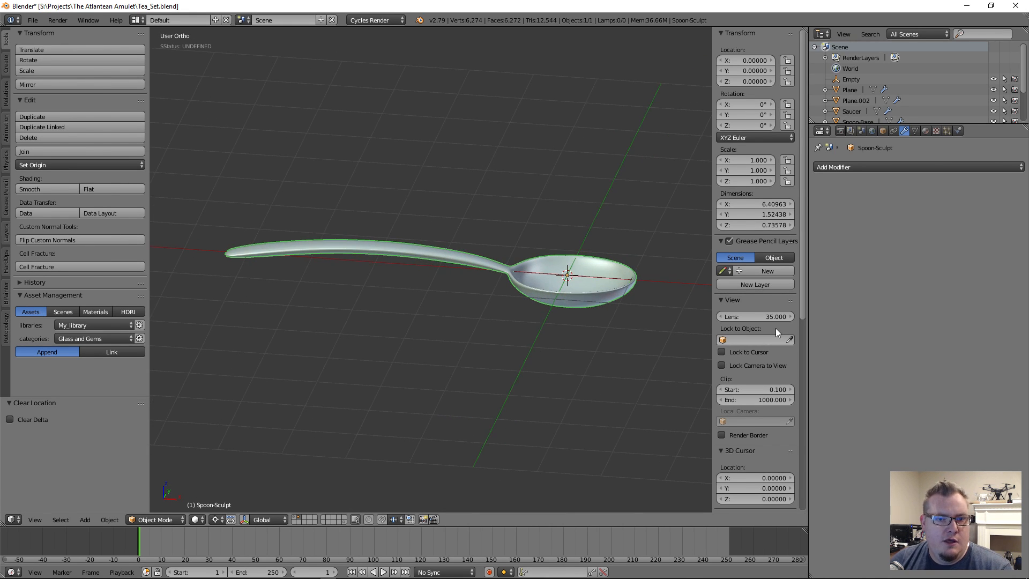
{"action": "scroll", "coordinate": [778, 328], "scroll_direction": "down", "scroll_amount": 8}
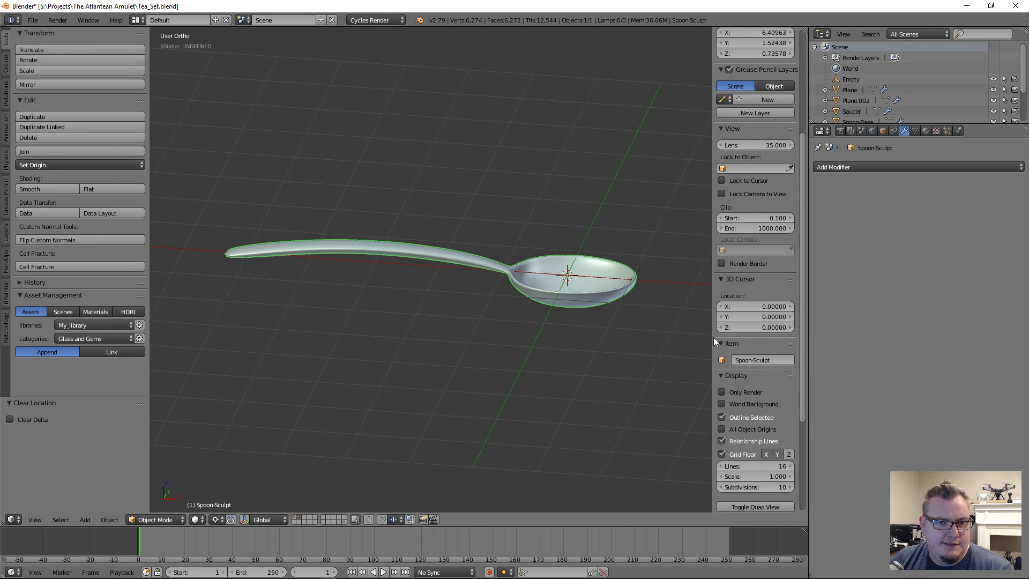
{"action": "left_click_drag", "start_coordinate": [713, 337], "coordinate": [681, 337]}
{"action": "scroll", "coordinate": [750, 400], "scroll_direction": "down", "scroll_amount": 7}
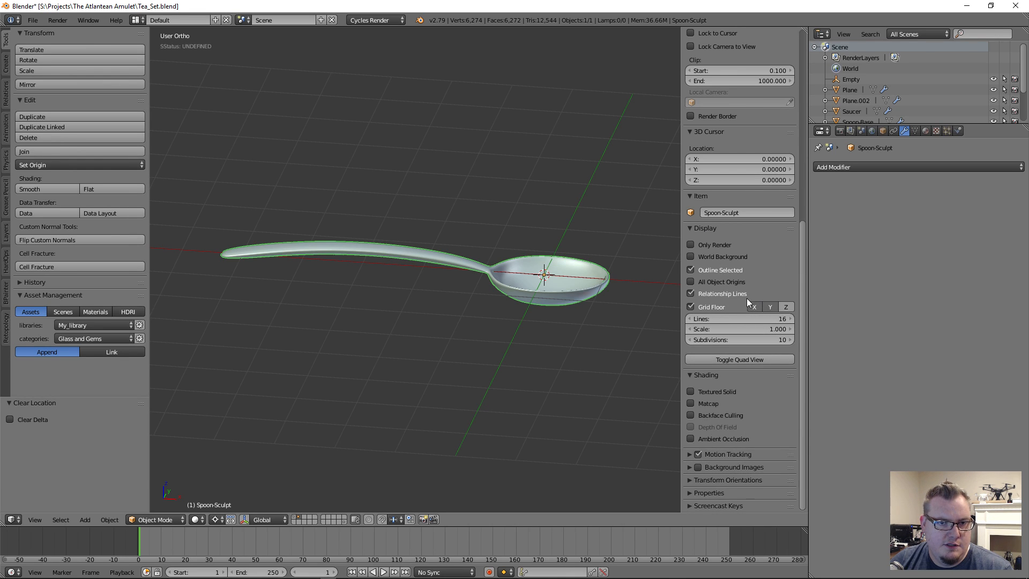
{"action": "left_click", "coordinate": [706, 306]}
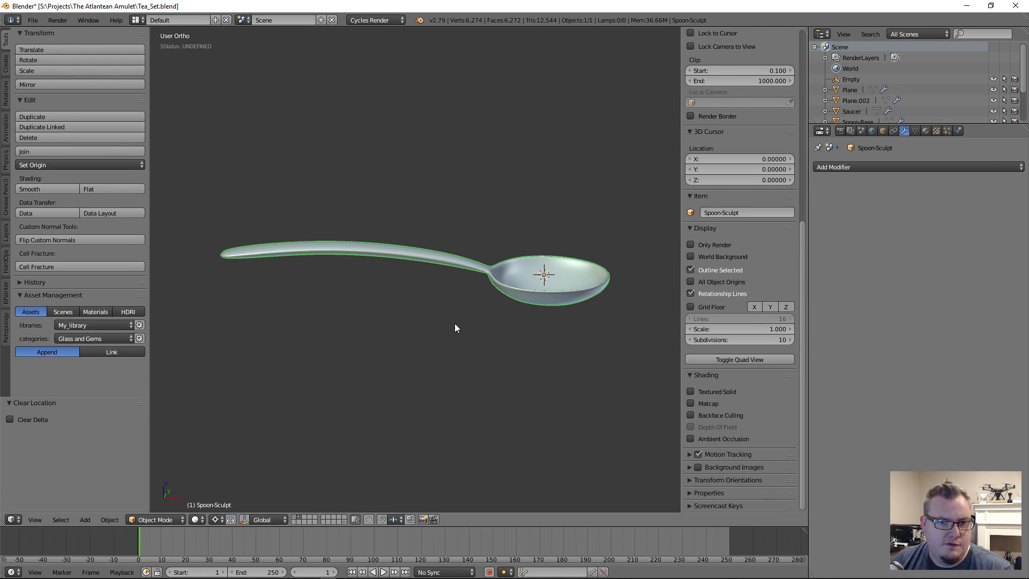
Place the 3D cursor far away from the spoon so it stays out of the close-up view.
{"action": "scroll", "coordinate": [454, 323], "scroll_direction": "down", "scroll_amount": 3}
{"action": "middle_click_drag", "start_coordinate": [557, 279], "coordinate": [509, 315]}
{"action": "scroll", "coordinate": [512, 326], "scroll_direction": "up", "scroll_amount": 4}
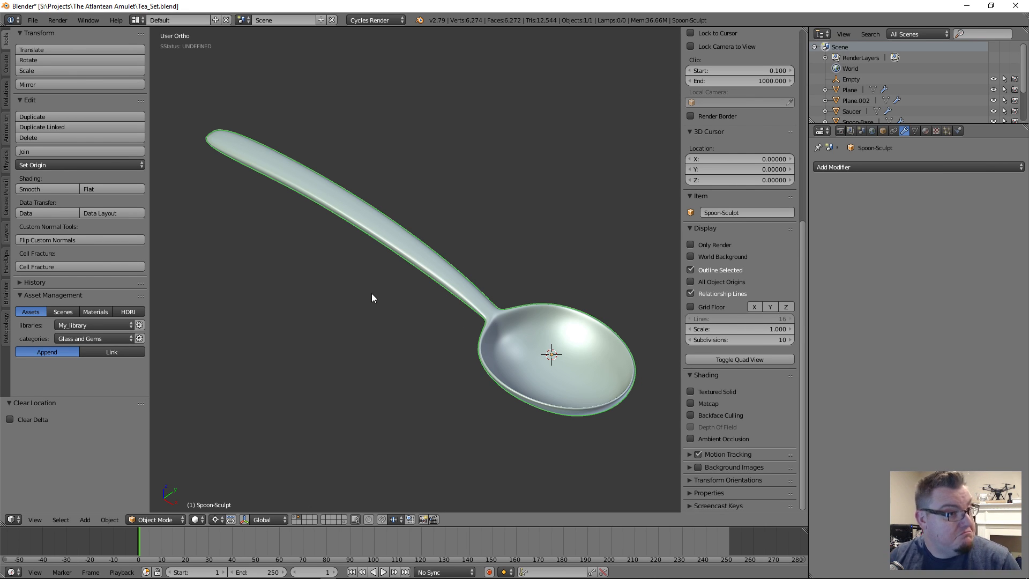
{"action": "scroll", "coordinate": [376, 380], "scroll_direction": "down", "scroll_amount": 10}
{"action": "scroll", "coordinate": [473, 403], "scroll_direction": "down", "scroll_amount": 3}
{"action": "scroll", "coordinate": [473, 401], "scroll_direction": "up", "scroll_amount": 3}
{"action": "scroll", "coordinate": [471, 398], "scroll_direction": "down", "scroll_amount": 3}
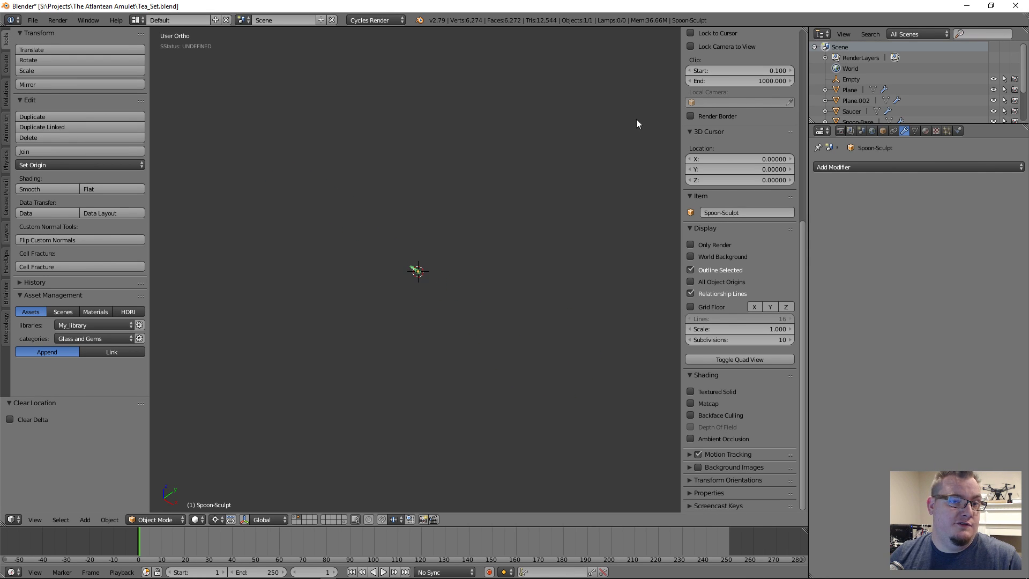
{"action": "left_click", "coordinate": [646, 48]}
{"action": "scroll", "coordinate": [492, 311], "scroll_direction": "up", "scroll_amount": 15}
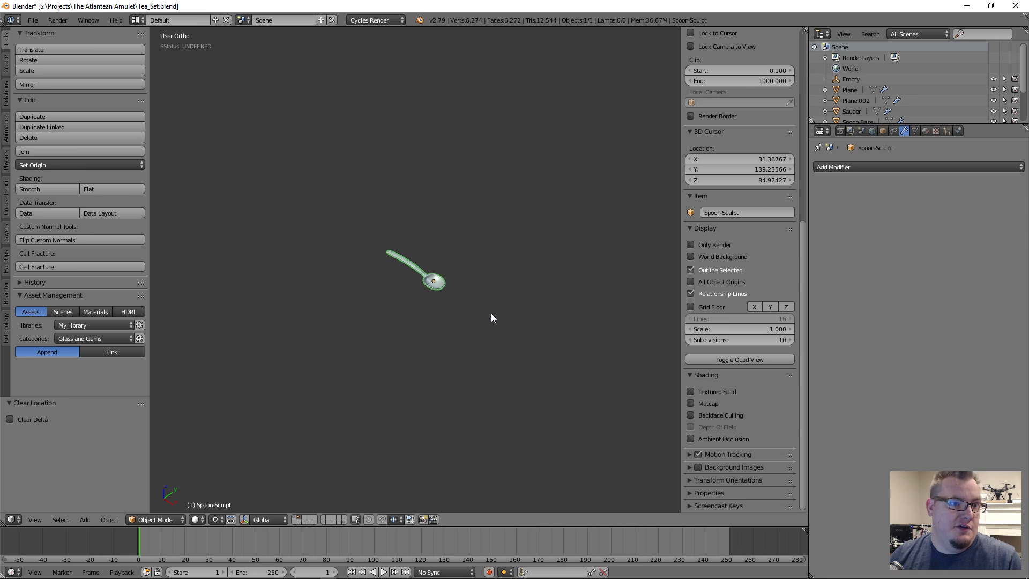
{"action": "scroll", "coordinate": [426, 346], "scroll_direction": "up", "scroll_amount": 2}
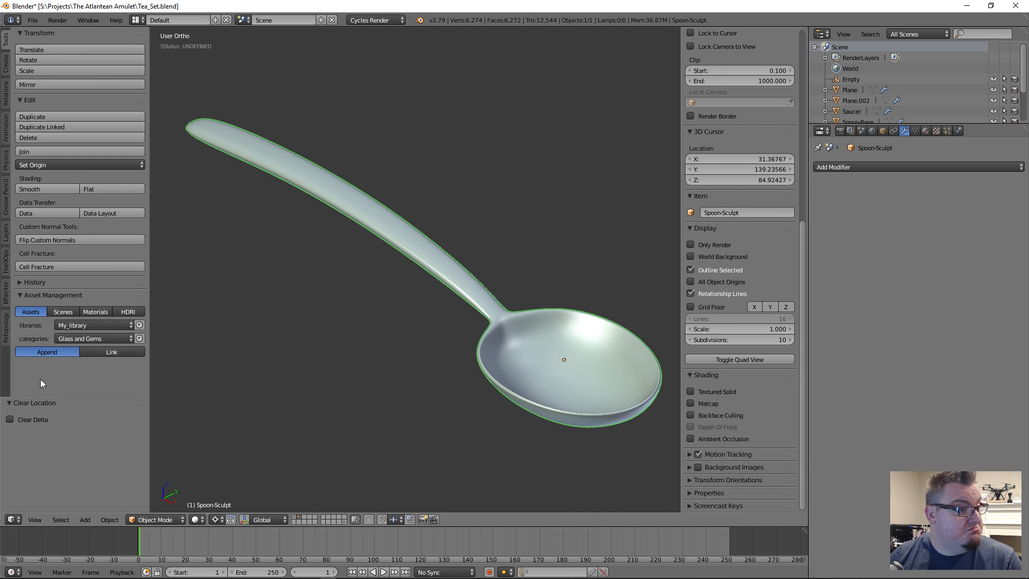
Switch Spoon-Sculpt to Sculpt Mode and enable matcap shading with the matte red-brown clay matcap.
{"action": "left_click", "coordinate": [169, 517]}
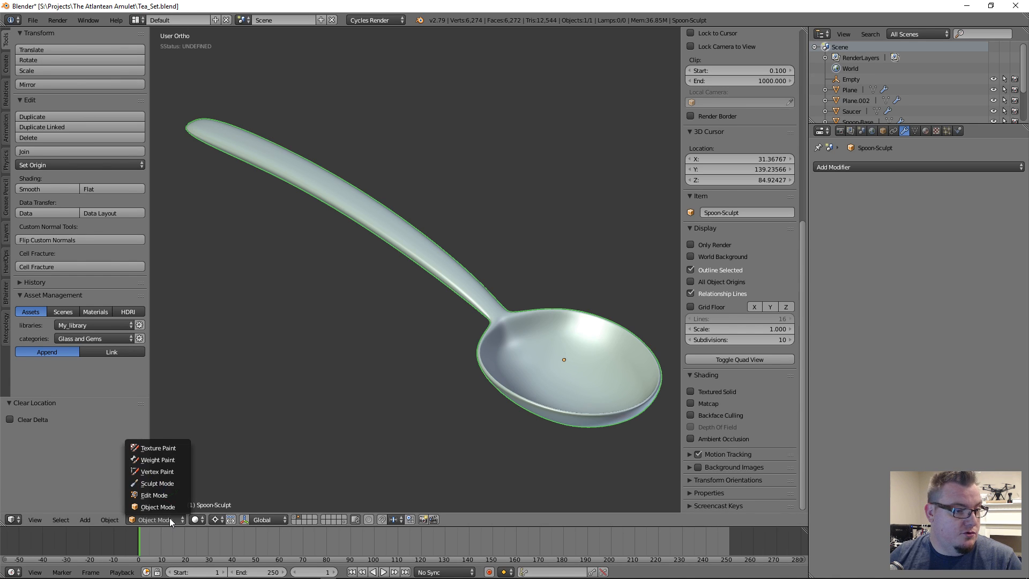
{"action": "left_click", "coordinate": [161, 483]}
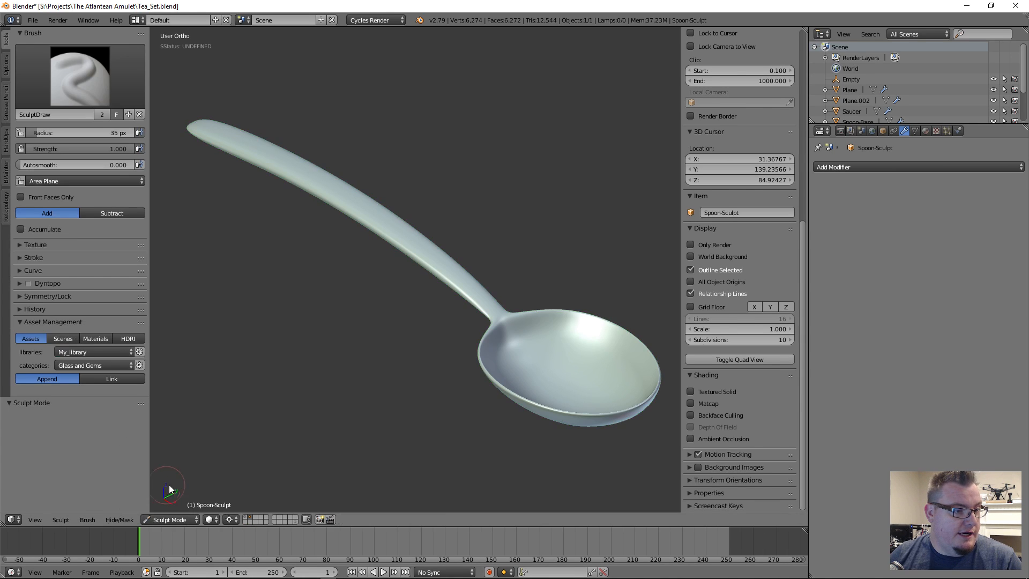
{"action": "left_click", "coordinate": [718, 402]}
{"action": "left_click", "coordinate": [709, 425]}
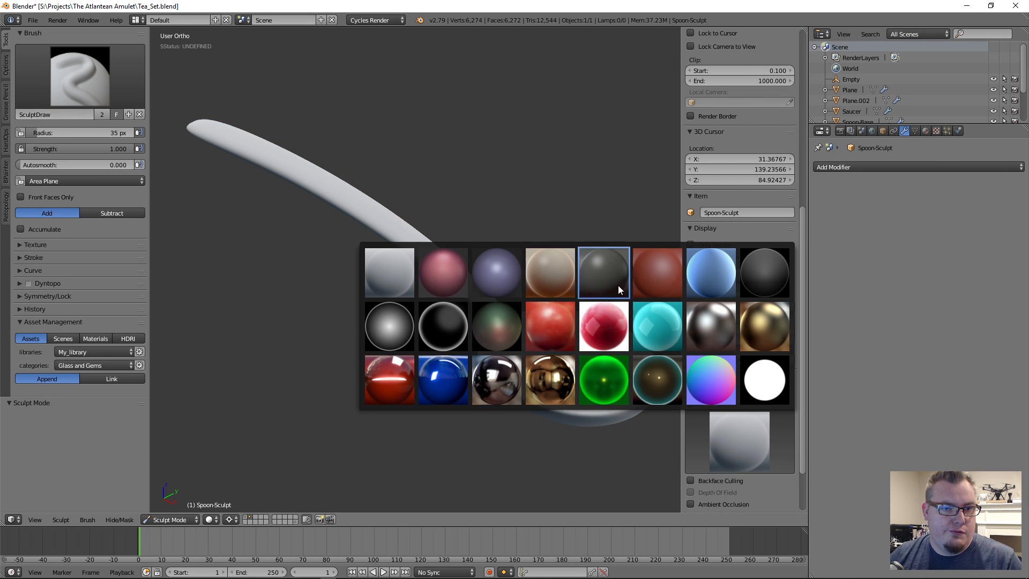
{"action": "left_click", "coordinate": [651, 274]}
Try the dark grey and beige matcaps on the spoon and return to the red-brown clay one.
{"action": "left_click", "coordinate": [723, 432]}
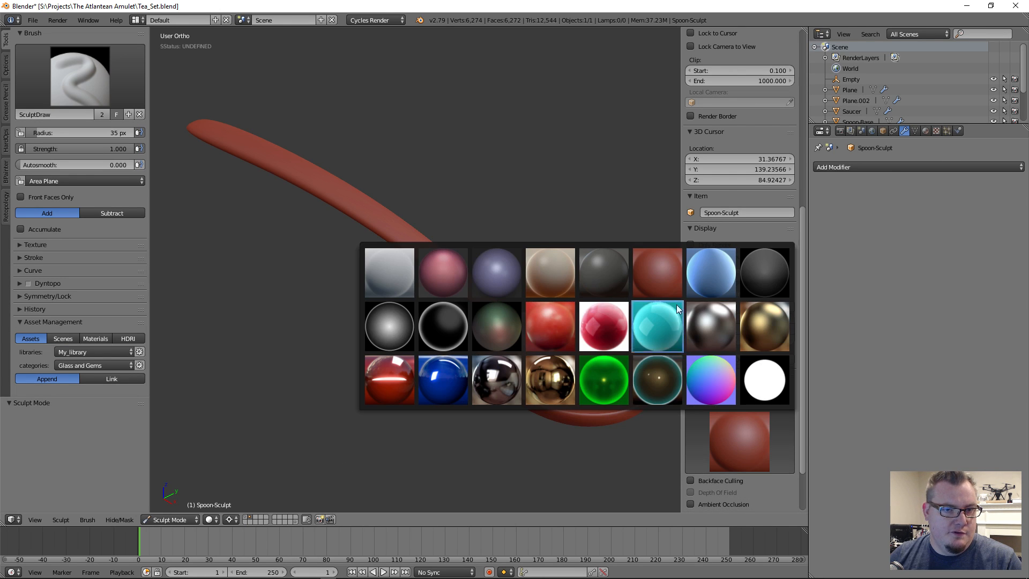
{"action": "left_click", "coordinate": [608, 278]}
{"action": "left_click", "coordinate": [747, 431]}
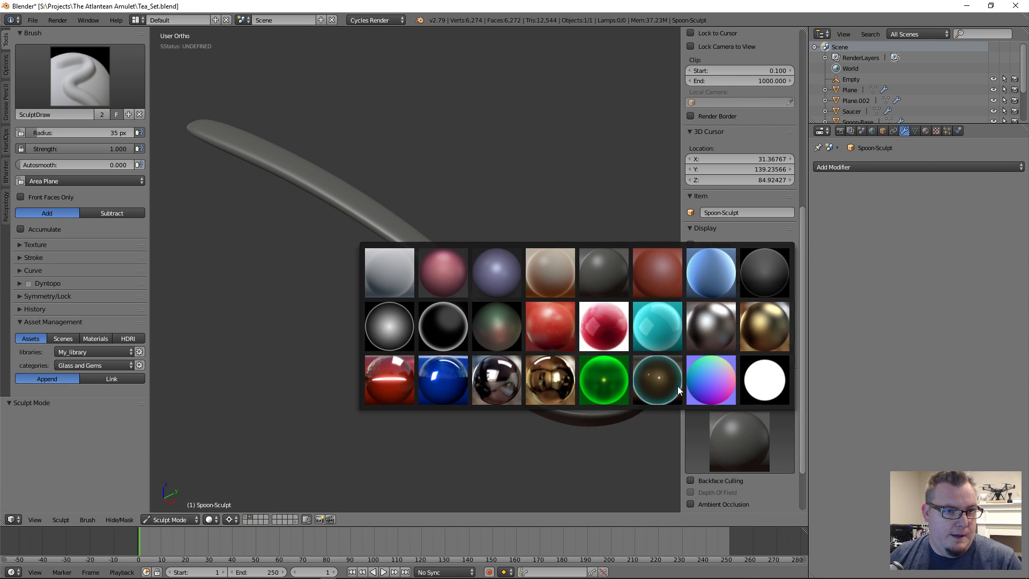
{"action": "left_click", "coordinate": [544, 284]}
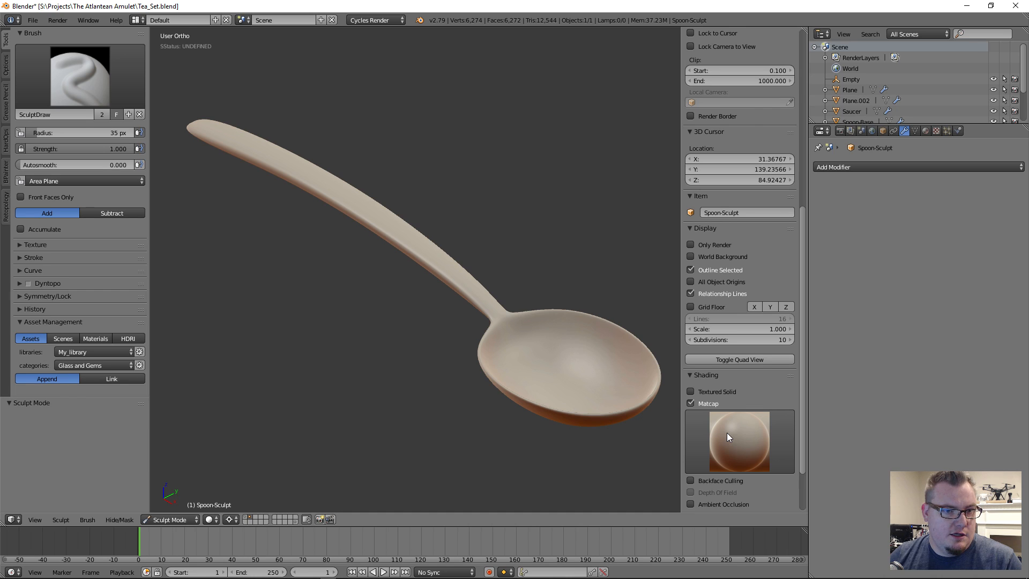
{"action": "middle_click_drag", "start_coordinate": [390, 223], "coordinate": [316, 252]}
{"action": "left_click", "coordinate": [713, 423]}
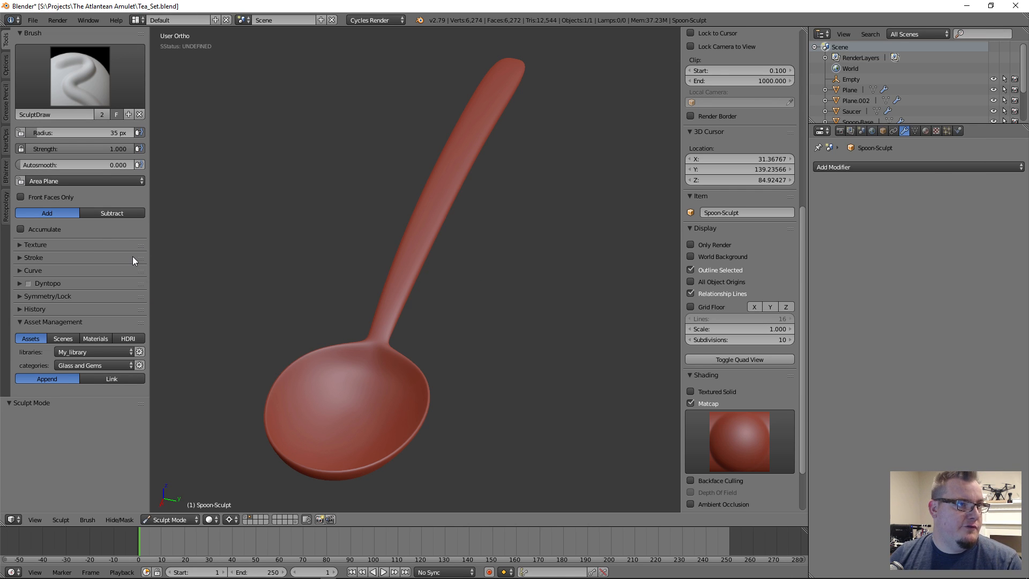
Save over the existing Tea_Set.blend and enable Dyntopo for the spoon with its settings expanded.
{"action": "key", "text": "ctrl+s"}
{"action": "left_click", "coordinate": [255, 277]}
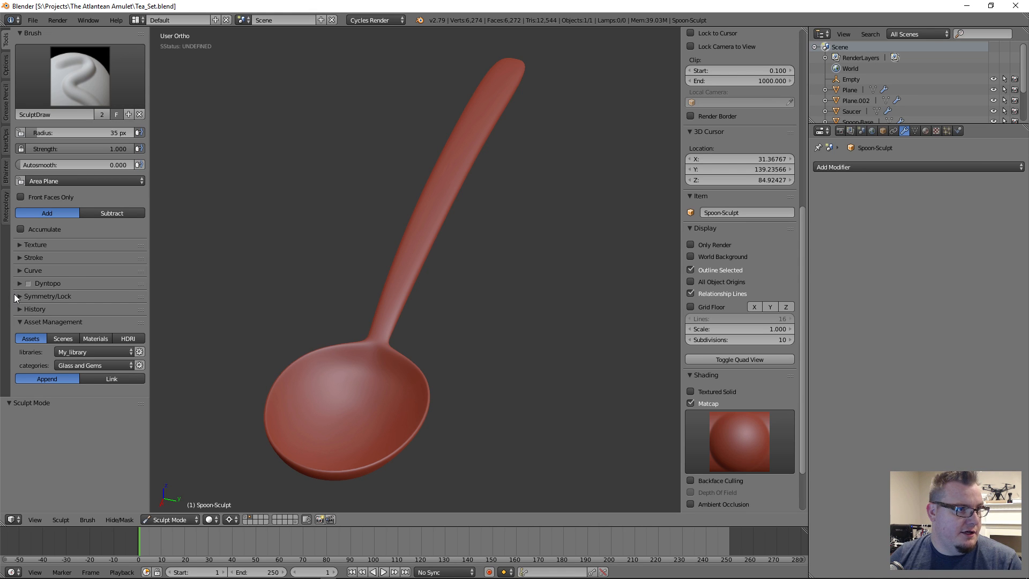
{"action": "key", "text": "ctrl+d"}
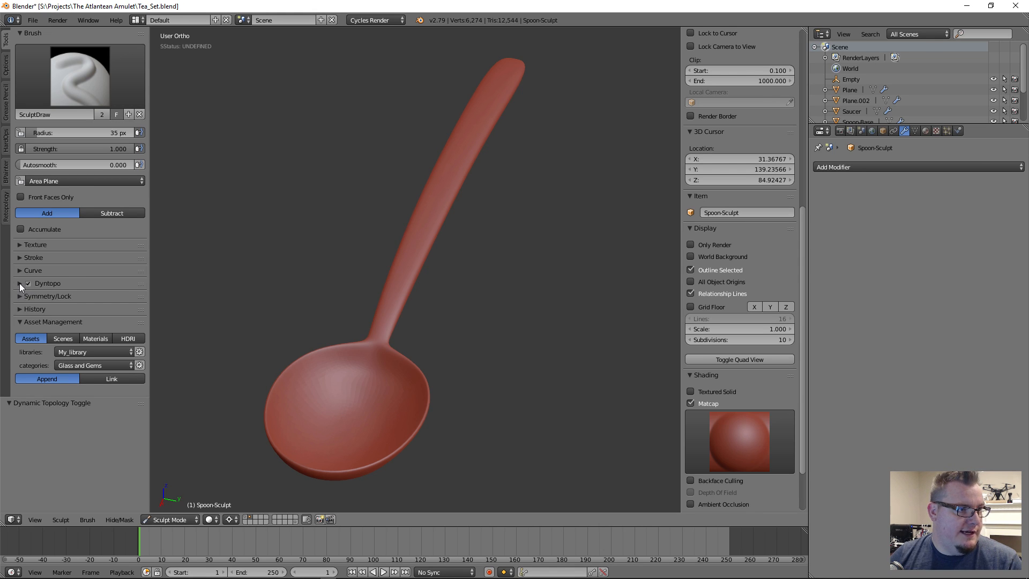
{"action": "left_click", "coordinate": [19, 283]}
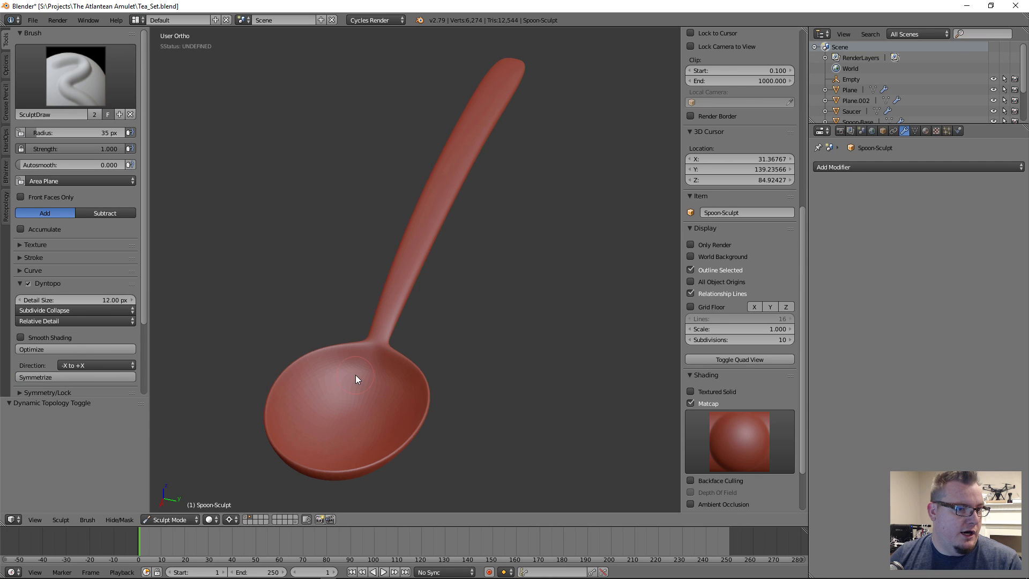
Disable Dyntopo, inspect the bowl's mesh up close, test SculptDraw strokes inside the bowl and undo them.
{"action": "left_click", "coordinate": [27, 283]}
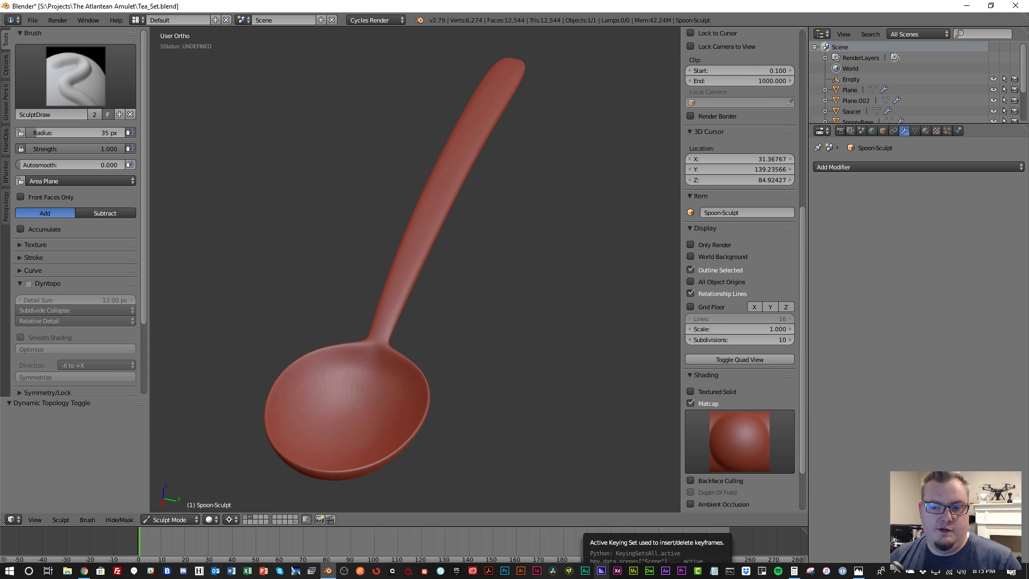
{"action": "scroll", "coordinate": [432, 356], "scroll_direction": "up", "scroll_amount": 3}
{"action": "middle_click_drag", "start_coordinate": [417, 361], "coordinate": [533, 140], "text": "shift"}
{"action": "scroll", "coordinate": [465, 265], "scroll_direction": "up", "scroll_amount": 2}
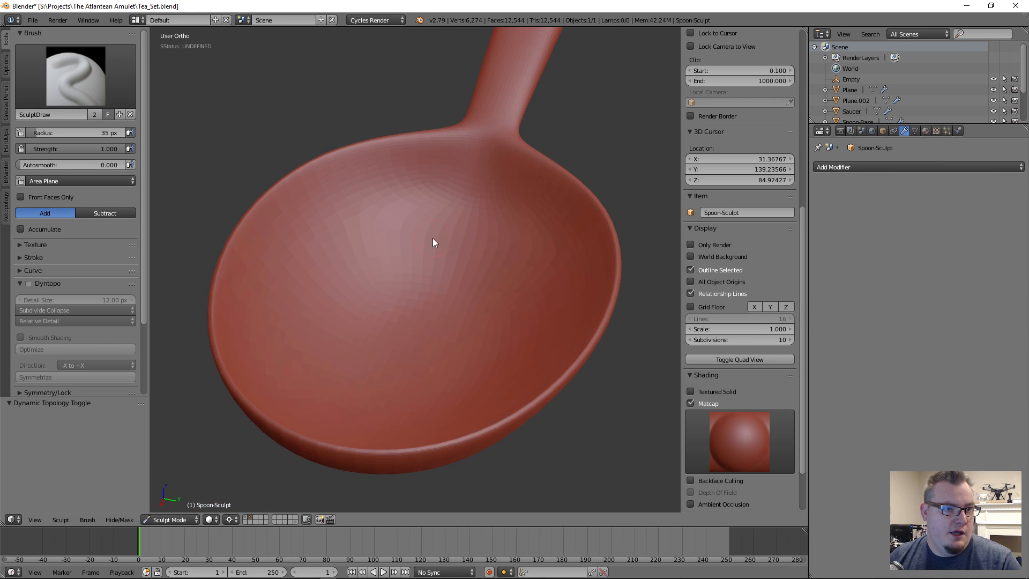
{"action": "scroll", "coordinate": [426, 289], "scroll_direction": "up", "scroll_amount": 3}
{"action": "scroll", "coordinate": [423, 317], "scroll_direction": "down", "scroll_amount": 3}
{"action": "scroll", "coordinate": [423, 317], "scroll_direction": "up", "scroll_amount": 3}
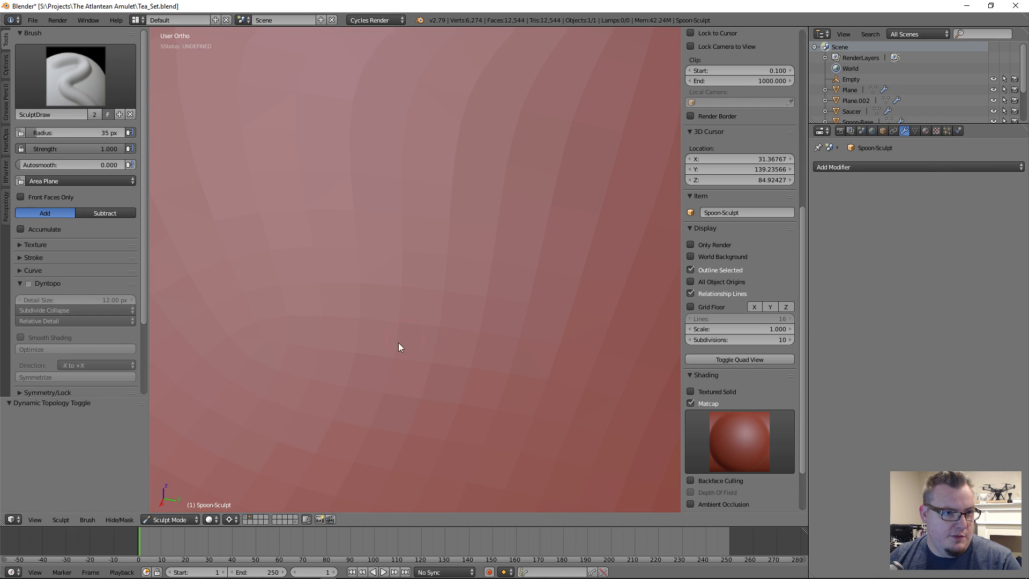
{"action": "scroll", "coordinate": [403, 250], "scroll_direction": "down", "scroll_amount": 4}
{"action": "scroll", "coordinate": [438, 245], "scroll_direction": "up", "scroll_amount": 1}
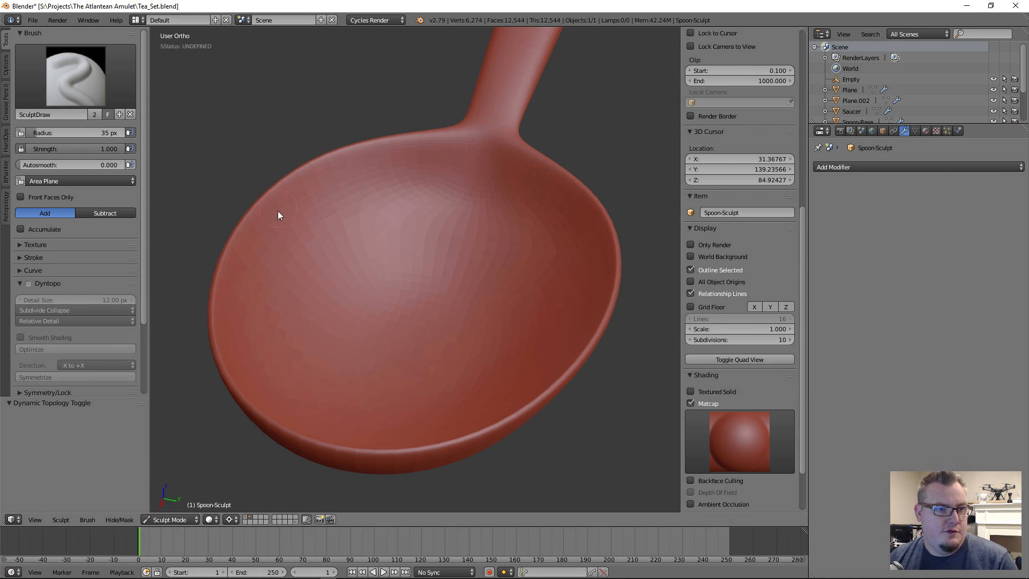
{"action": "mouse_move", "coordinate": [440, 283]}
{"action": "left_mouse_down"}
{"action": "mouse_move", "coordinate": [422, 302]}
{"action": "mouse_move", "coordinate": [521, 279]}
{"action": "mouse_move", "coordinate": [428, 237]}
{"action": "mouse_move", "coordinate": [401, 210]}
{"action": "mouse_move", "coordinate": [316, 271]}
{"action": "mouse_move", "coordinate": [473, 360]}
{"action": "left_mouse_up"}
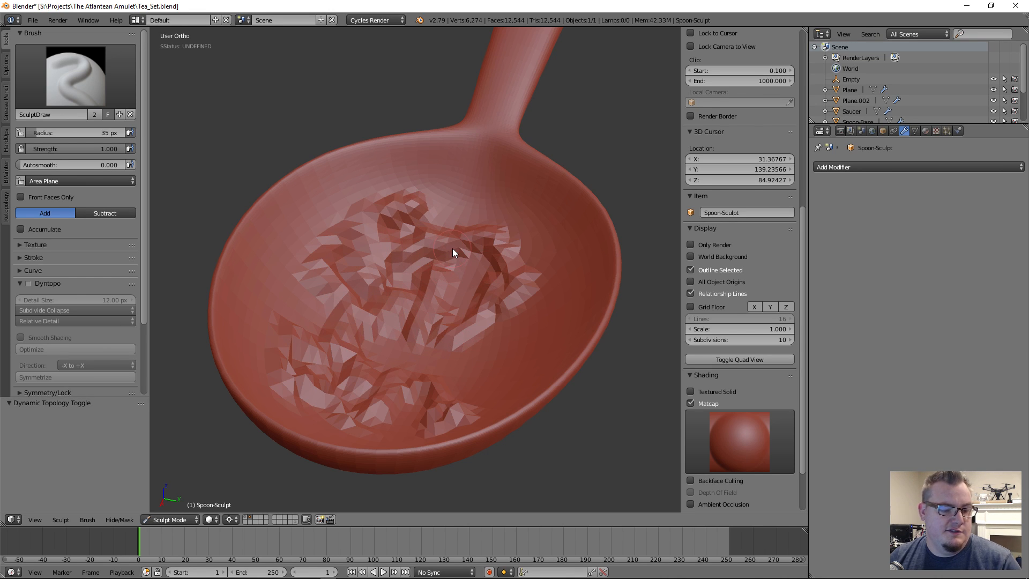
{"action": "key", "text": "ctrl+z"}
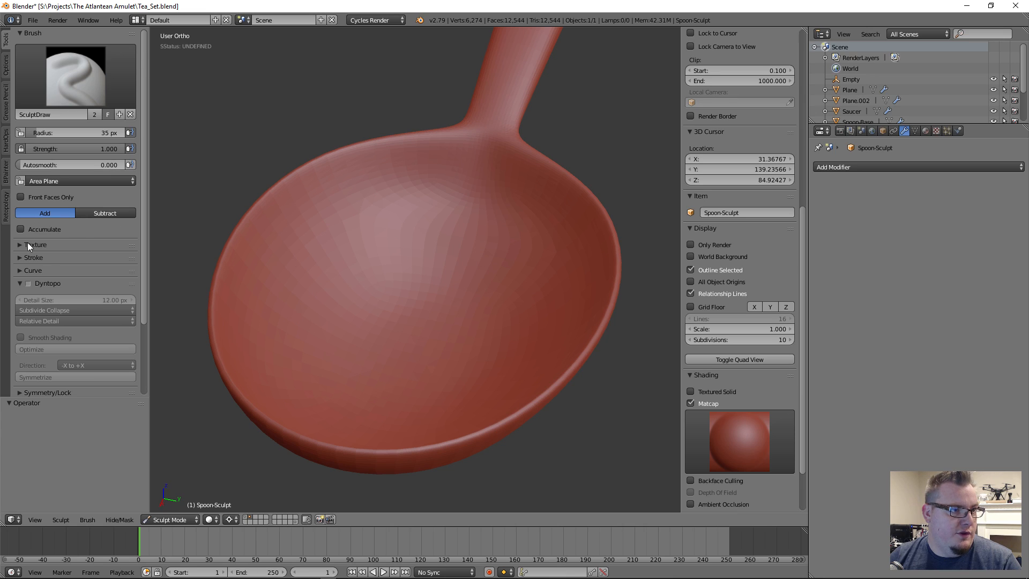
Enable Dyntopo again, test a SculptDraw stroke across the inside of the bowl and undo it.
{"action": "left_click", "coordinate": [28, 284]}
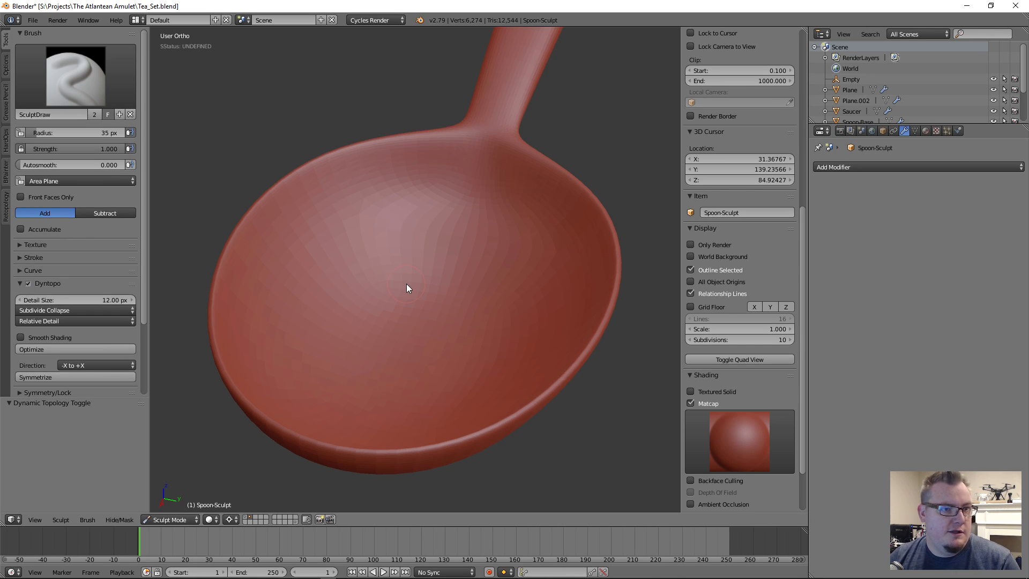
{"action": "mouse_move", "coordinate": [469, 274]}
{"action": "left_mouse_down"}
{"action": "mouse_move", "coordinate": [471, 332]}
{"action": "mouse_move", "coordinate": [425, 336]}
{"action": "mouse_move", "coordinate": [390, 270]}
{"action": "mouse_move", "coordinate": [369, 281]}
{"action": "left_mouse_up"}
{"action": "key", "text": "ctrl+z"}
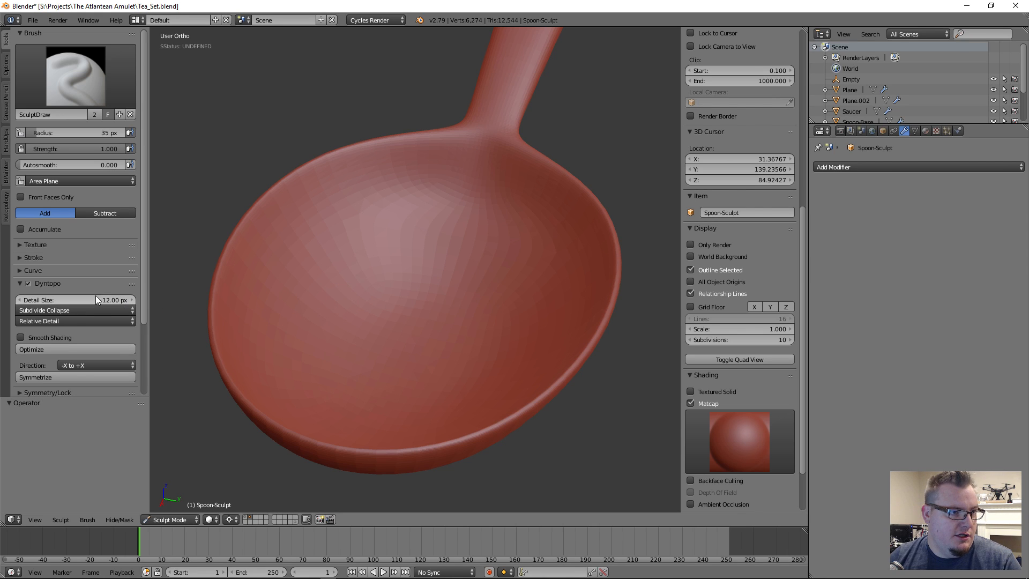
Review the Dyntopo detail refine methods and detail type options.
{"action": "left_click", "coordinate": [66, 312]}
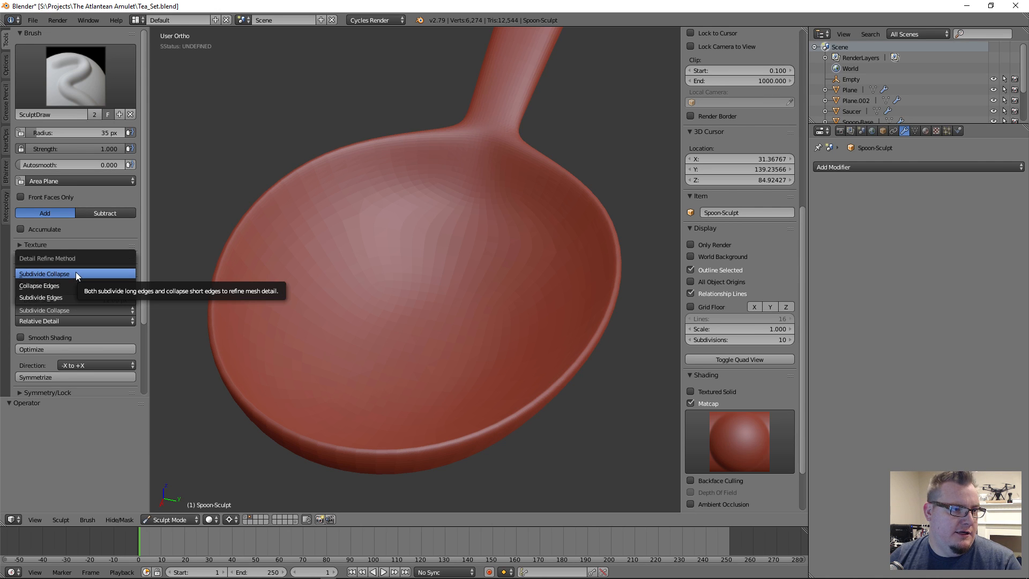
{"action": "left_click", "coordinate": [85, 325]}
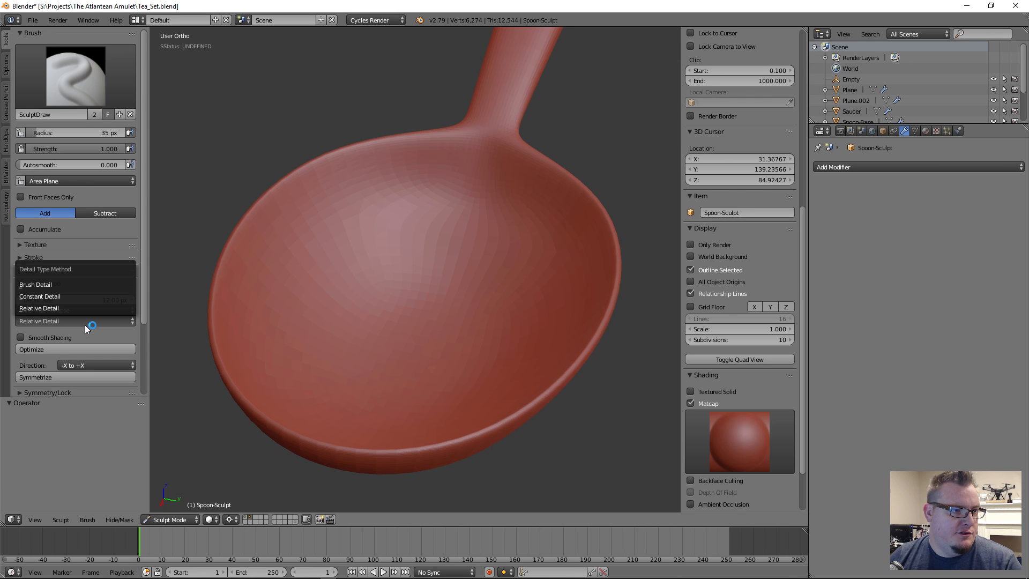
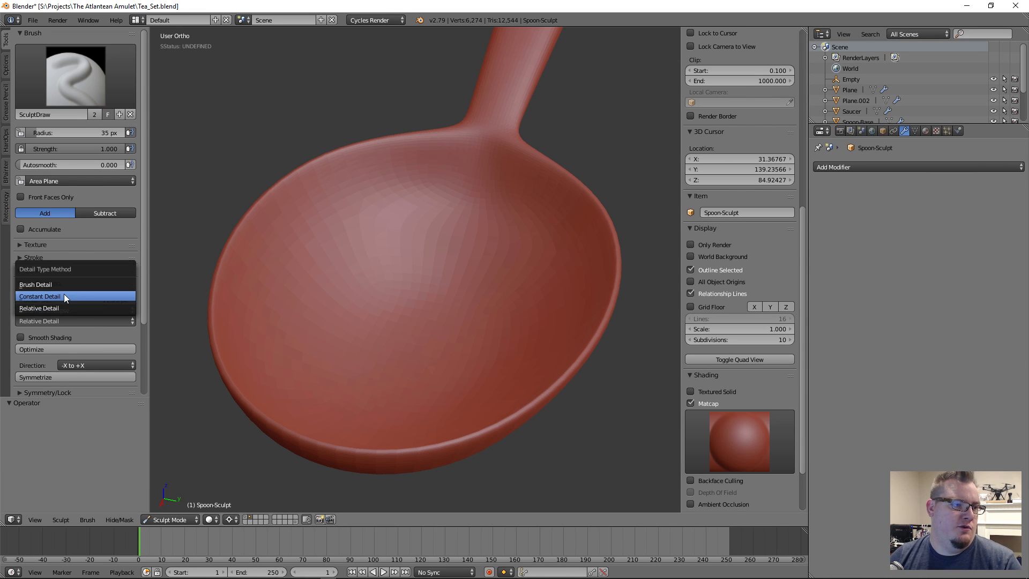
{"action": "scroll", "coordinate": [410, 339], "scroll_direction": "down", "scroll_amount": 3}
{"action": "scroll", "coordinate": [411, 339], "scroll_direction": "up", "scroll_amount": 2}
{"action": "scroll", "coordinate": [411, 339], "scroll_direction": "down", "scroll_amount": 4}
{"action": "scroll", "coordinate": [411, 339], "scroll_direction": "up", "scroll_amount": 4}
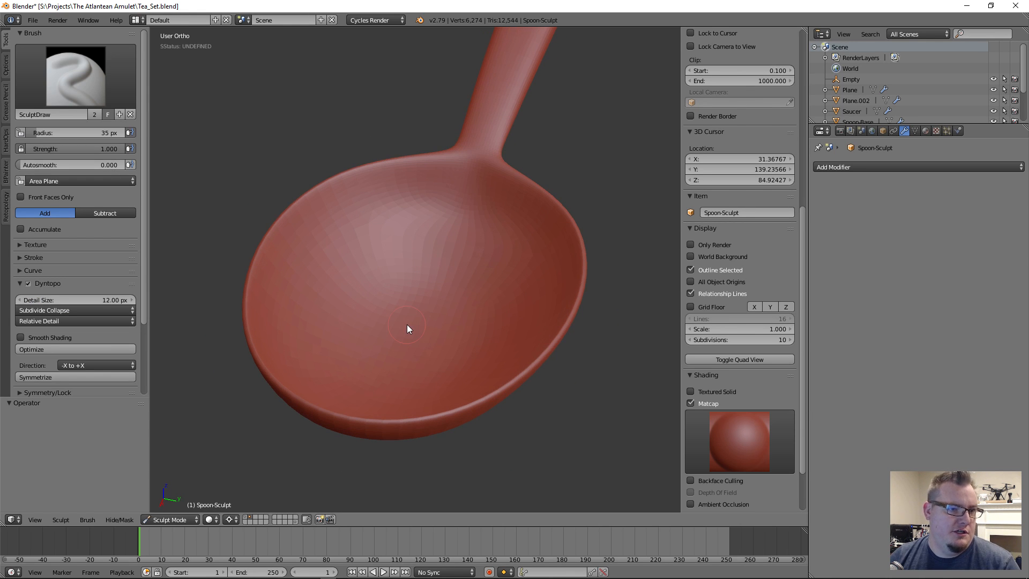
Test SculptDraw strokes in the bowl with Relative Detail at 12 px from close and wider views, undoing them.
{"action": "scroll", "coordinate": [452, 289], "scroll_direction": "up", "scroll_amount": 4}
{"action": "mouse_move", "coordinate": [495, 280]}
{"action": "left_mouse_down"}
{"action": "mouse_move", "coordinate": [493, 298]}
{"action": "mouse_move", "coordinate": [444, 291]}
{"action": "mouse_move", "coordinate": [309, 353]}
{"action": "left_mouse_up"}
{"action": "scroll", "coordinate": [151, 325], "scroll_direction": "down", "scroll_amount": 3}
{"action": "key", "text": "ctrl+z"}
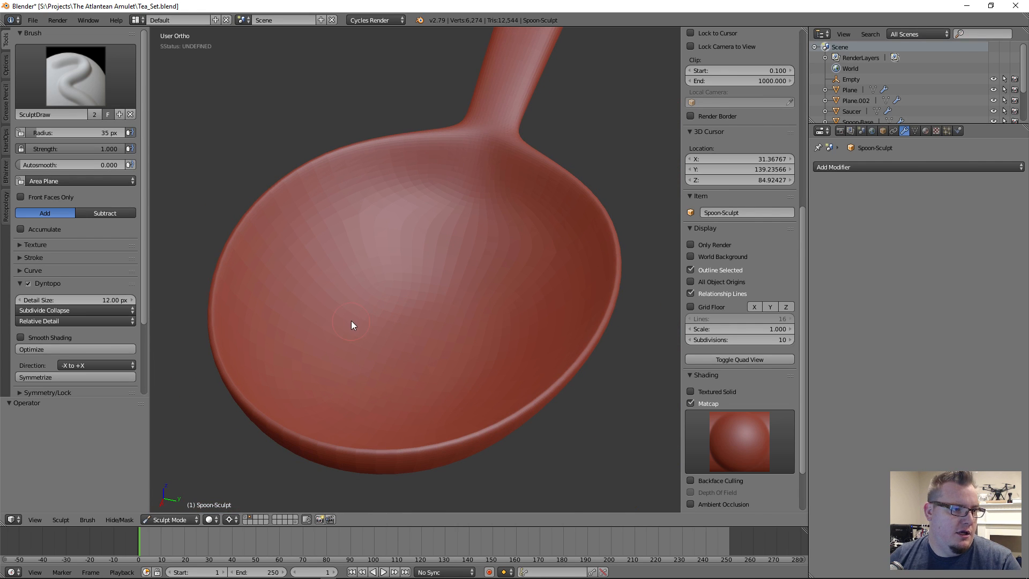
{"action": "mouse_move", "coordinate": [364, 223]}
{"action": "left_mouse_down"}
{"action": "mouse_move", "coordinate": [372, 219]}
{"action": "mouse_move", "coordinate": [385, 291]}
{"action": "mouse_move", "coordinate": [284, 267]}
{"action": "left_mouse_up"}
{"action": "key", "text": "ctrl+z"}
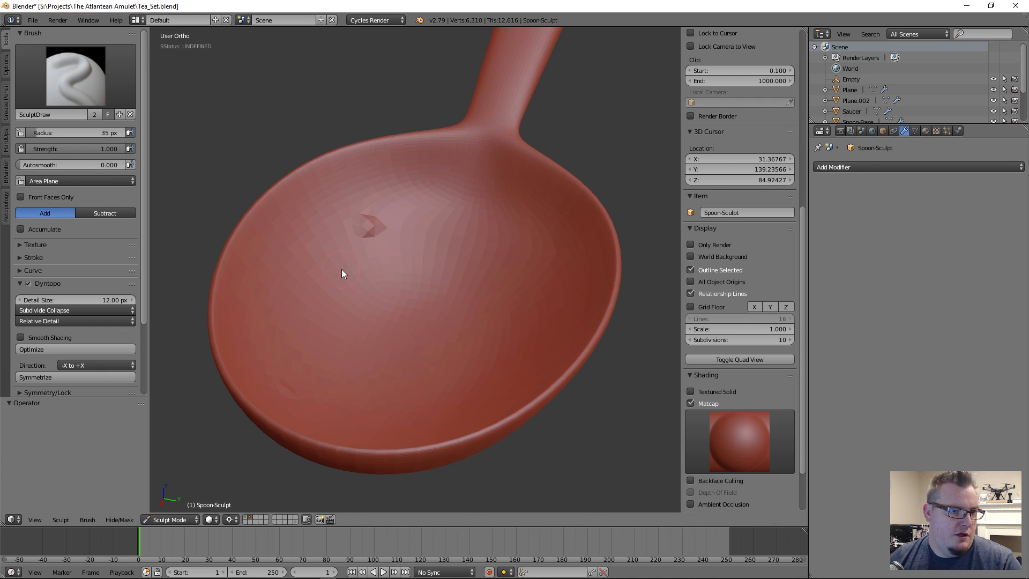
Undo the last stroke, set the symmetrize direction to -Y to +Y, and test a stroke across the bowl, undoing it.
{"action": "key", "text": "ctrl+z"}
{"action": "scroll", "coordinate": [91, 325], "scroll_direction": "down", "scroll_amount": 4}
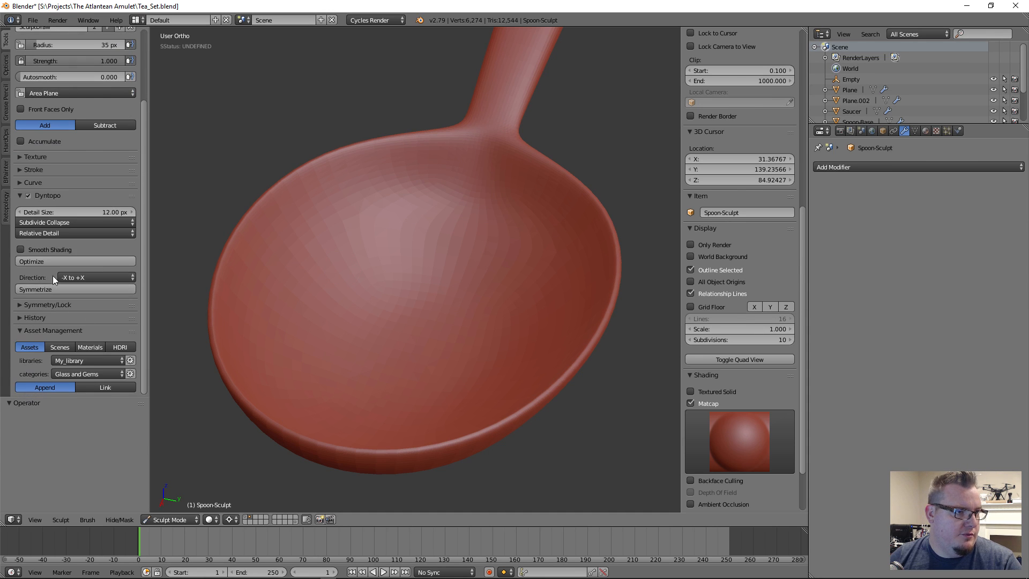
{"action": "left_click", "coordinate": [70, 276]}
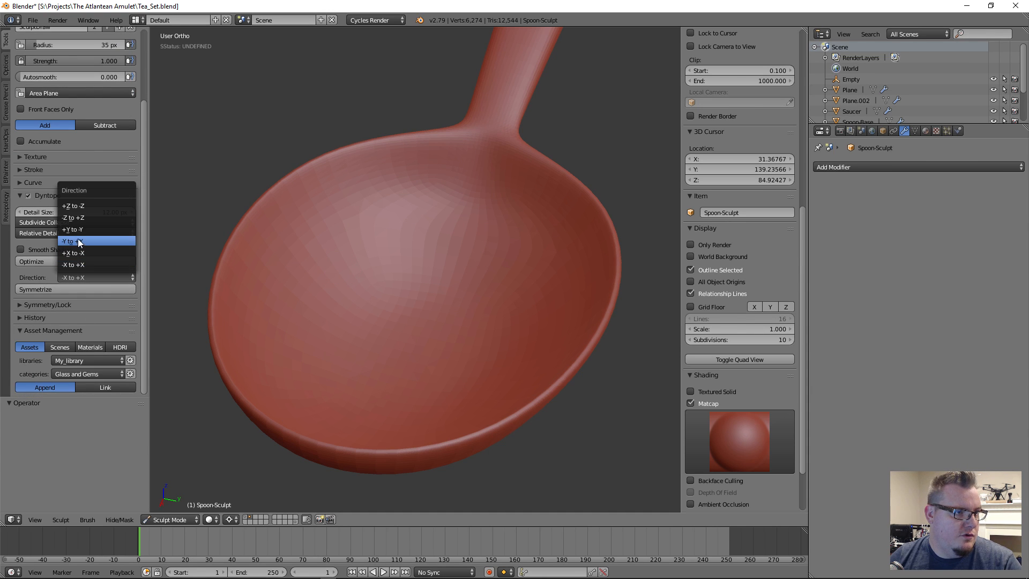
{"action": "left_click", "coordinate": [78, 242]}
{"action": "mouse_move", "coordinate": [339, 266]}
{"action": "left_mouse_down"}
{"action": "mouse_move", "coordinate": [364, 278]}
{"action": "mouse_move", "coordinate": [508, 242]}
{"action": "left_mouse_up"}
{"action": "scroll", "coordinate": [486, 227], "scroll_direction": "down", "scroll_amount": 4}
{"action": "key", "text": "ctrl+z"}
Test SculptDraw strokes in the bowl with the symmetrize directions -Z to +Z and +Y to -Y, undoing each stroke.
{"action": "left_click", "coordinate": [85, 277]}
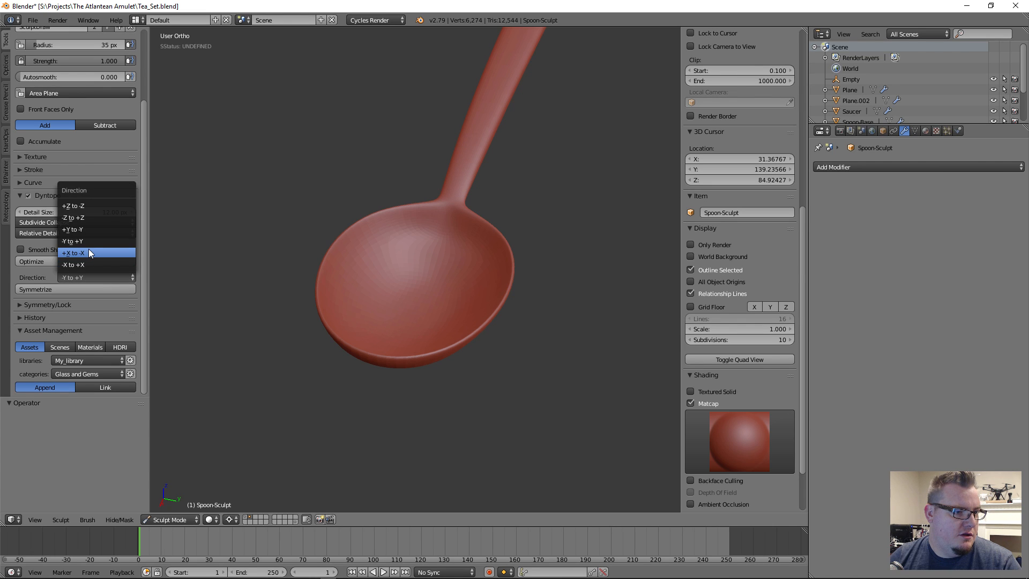
{"action": "left_click", "coordinate": [97, 215]}
{"action": "mouse_move", "coordinate": [408, 273]}
{"action": "left_mouse_down"}
{"action": "mouse_move", "coordinate": [443, 243]}
{"action": "mouse_move", "coordinate": [431, 299]}
{"action": "mouse_move", "coordinate": [386, 293]}
{"action": "left_mouse_up"}
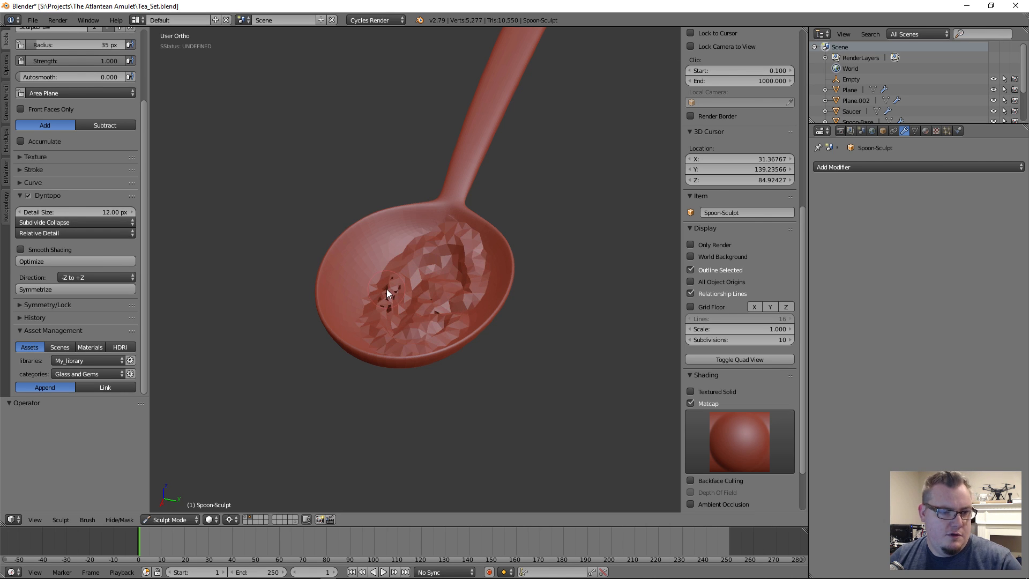
{"action": "key", "text": "ctrl+z"}
{"action": "left_click", "coordinate": [91, 273]}
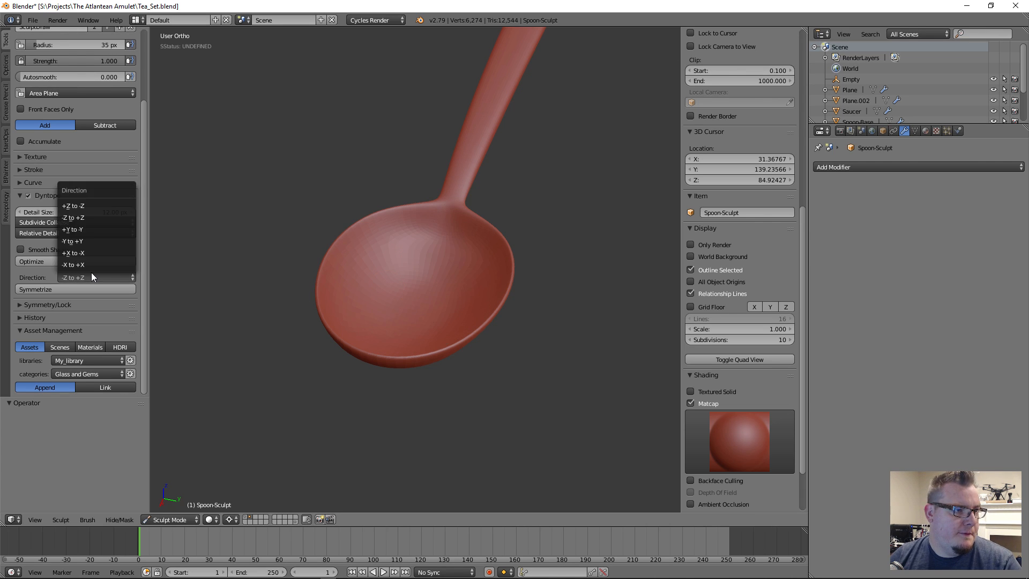
{"action": "left_click", "coordinate": [86, 229]}
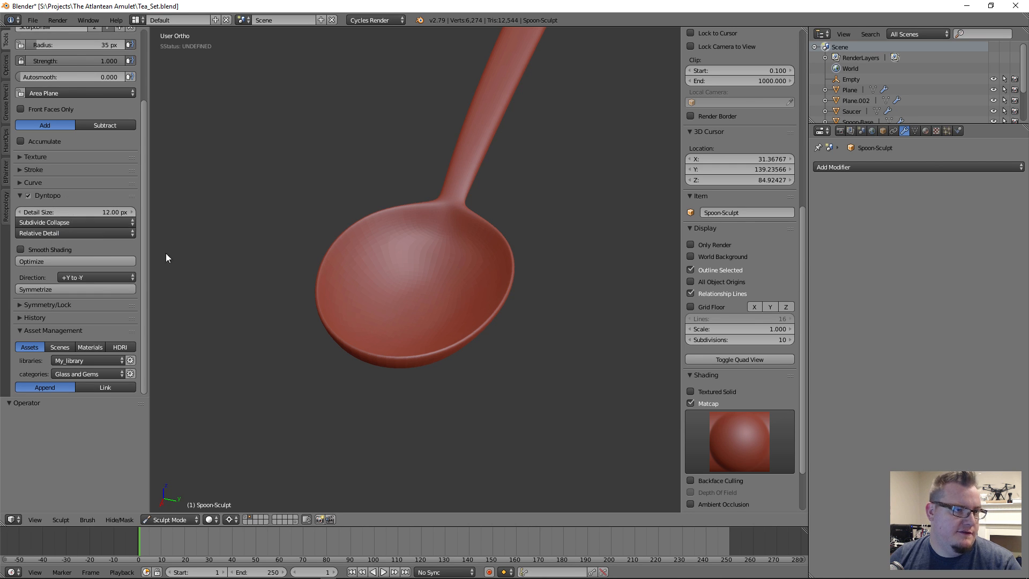
{"action": "mouse_move", "coordinate": [326, 263]}
{"action": "left_mouse_down"}
{"action": "mouse_move", "coordinate": [477, 238]}
{"action": "mouse_move", "coordinate": [431, 286]}
{"action": "mouse_move", "coordinate": [399, 277]}
{"action": "left_mouse_up"}
{"action": "key", "text": "ctrl+z"}
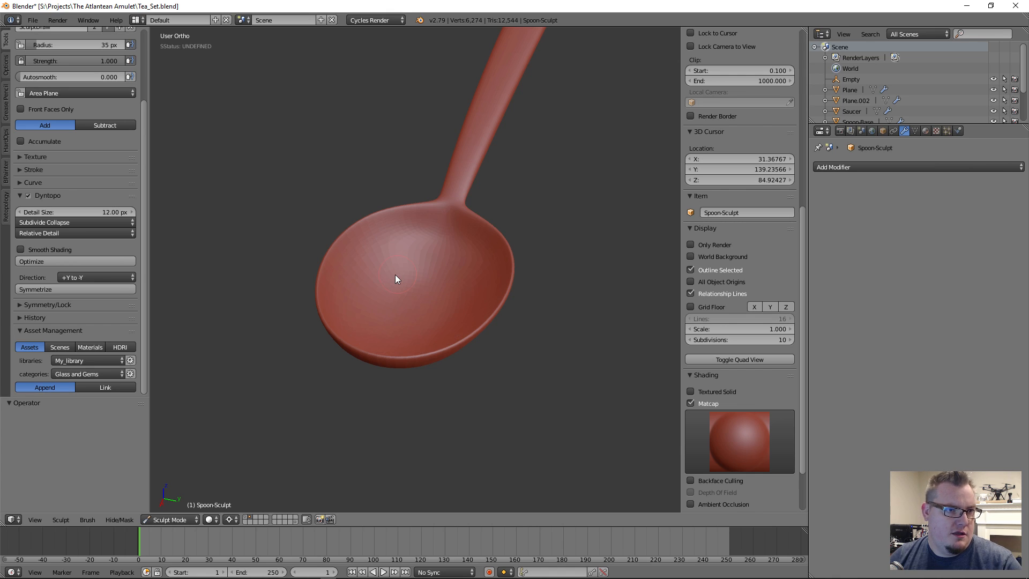
Test SculptDraw strokes in the bowl with the symmetrize directions +X to -X and -X to +X, undoing each stroke.
{"action": "left_click", "coordinate": [113, 276]}
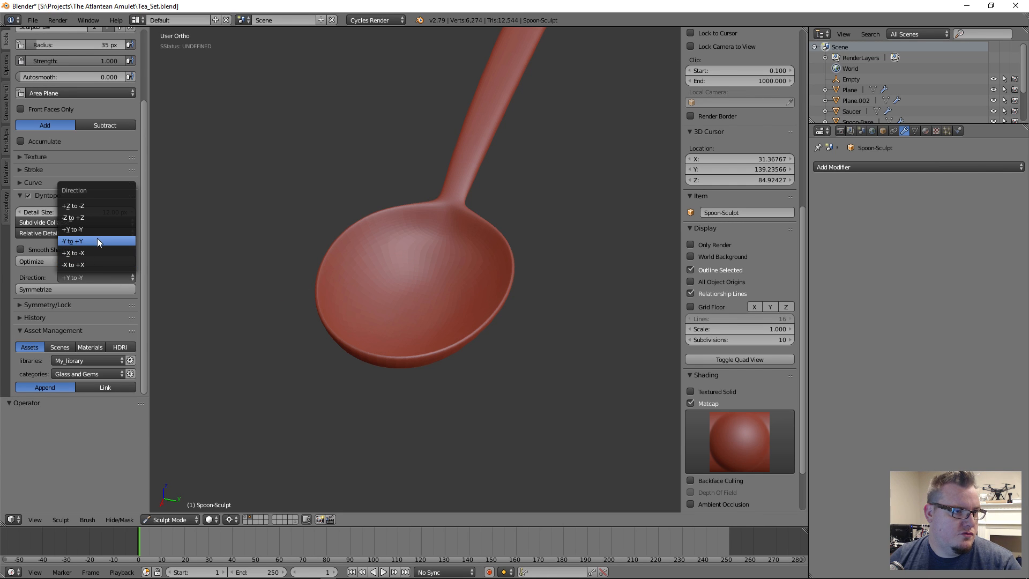
{"action": "left_click", "coordinate": [92, 251]}
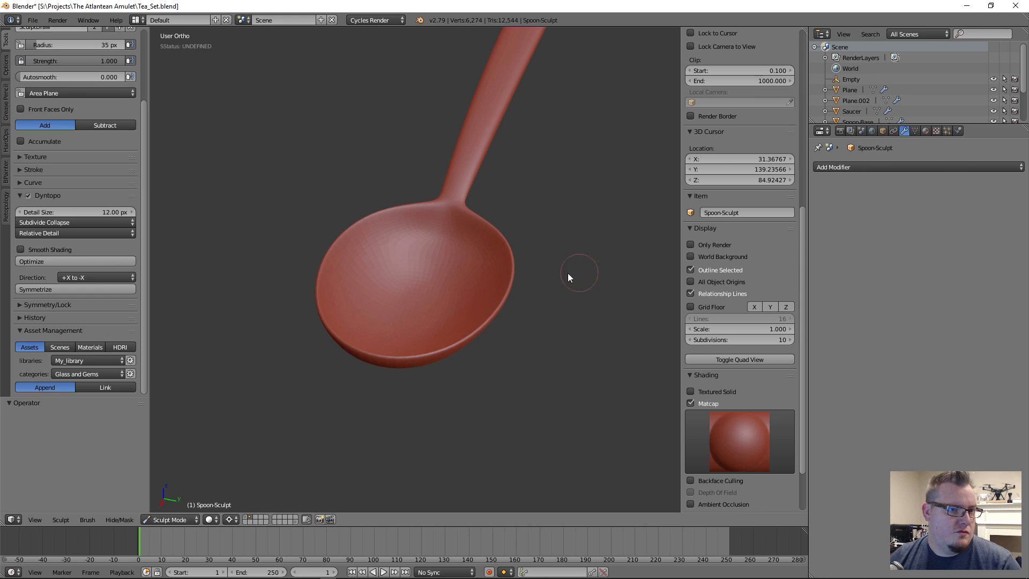
{"action": "mouse_move", "coordinate": [479, 306]}
{"action": "left_mouse_down"}
{"action": "mouse_move", "coordinate": [484, 271]}
{"action": "mouse_move", "coordinate": [420, 255]}
{"action": "left_mouse_up"}
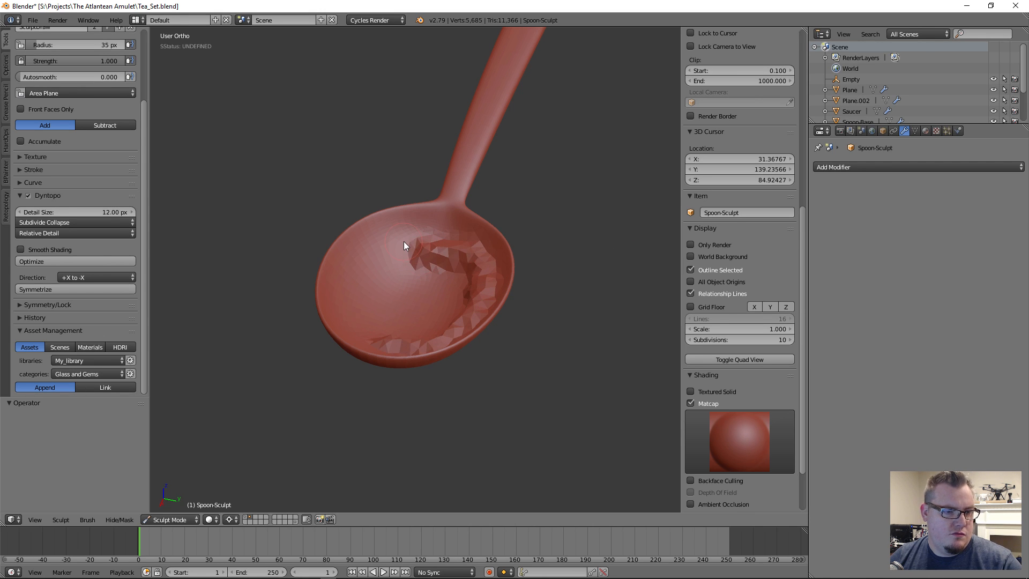
{"action": "key", "text": "ctrl+z"}
{"action": "left_click", "coordinate": [110, 277]}
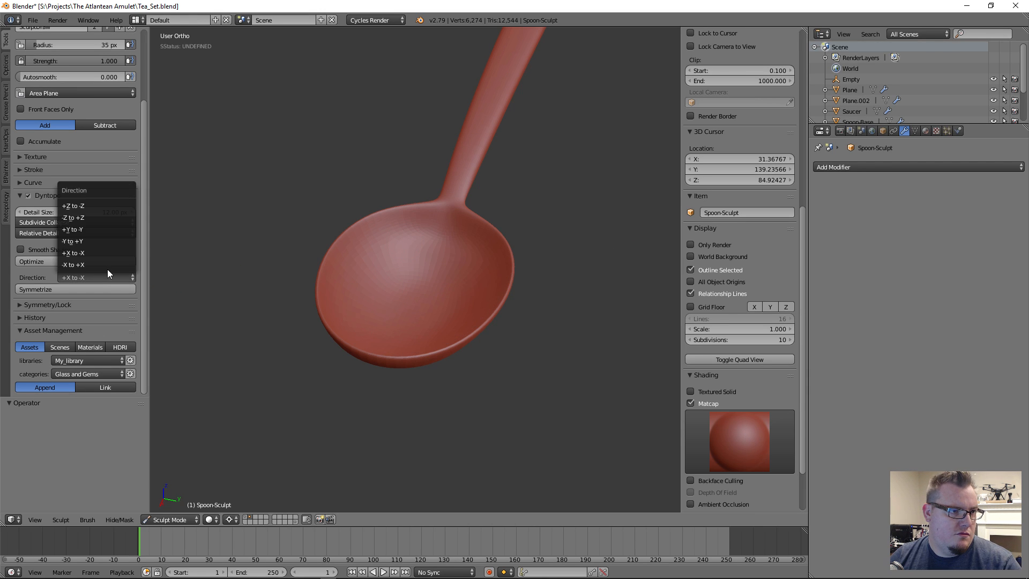
{"action": "left_click", "coordinate": [107, 267]}
{"action": "mouse_move", "coordinate": [364, 272]}
{"action": "left_mouse_down"}
{"action": "mouse_move", "coordinate": [375, 264]}
{"action": "mouse_move", "coordinate": [419, 294]}
{"action": "left_mouse_up"}
{"action": "key", "text": "ctrl+z"}
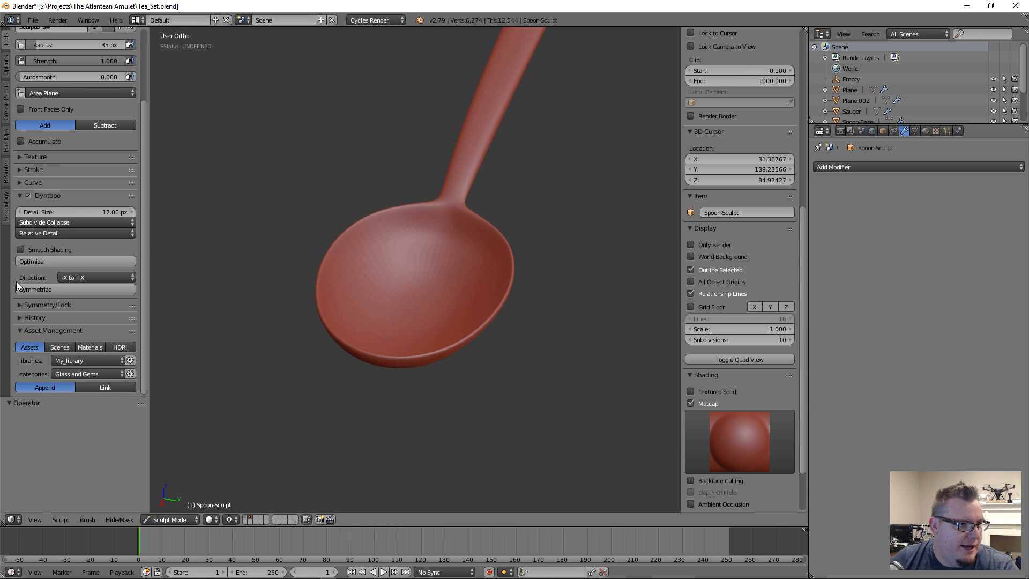
Expand the Symmetry/Lock settings and review the symmetrize direction options, keeping -X to +X.
{"action": "left_click", "coordinate": [41, 306]}
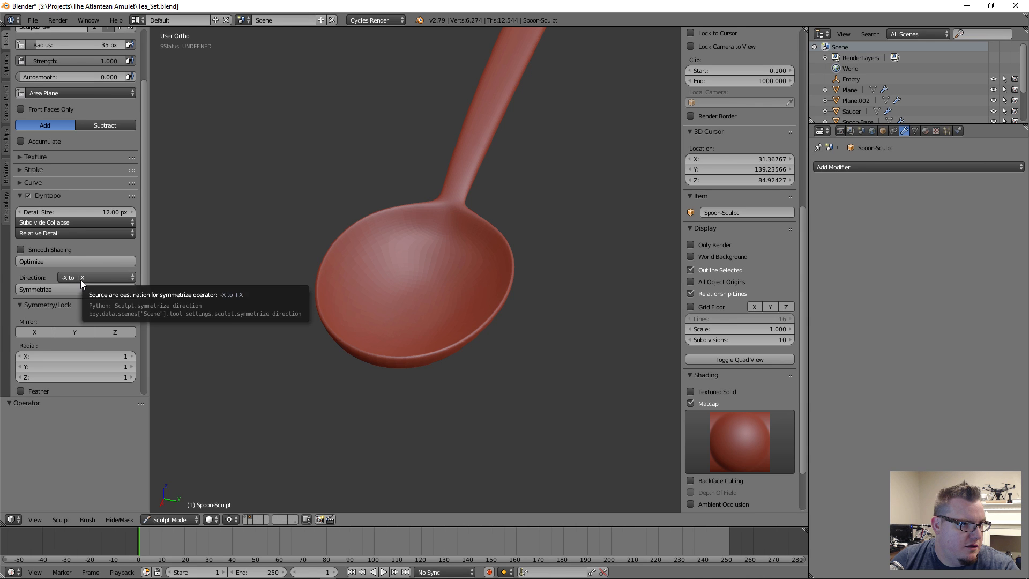
{"action": "scroll", "coordinate": [56, 301], "scroll_direction": "down", "scroll_amount": 3}
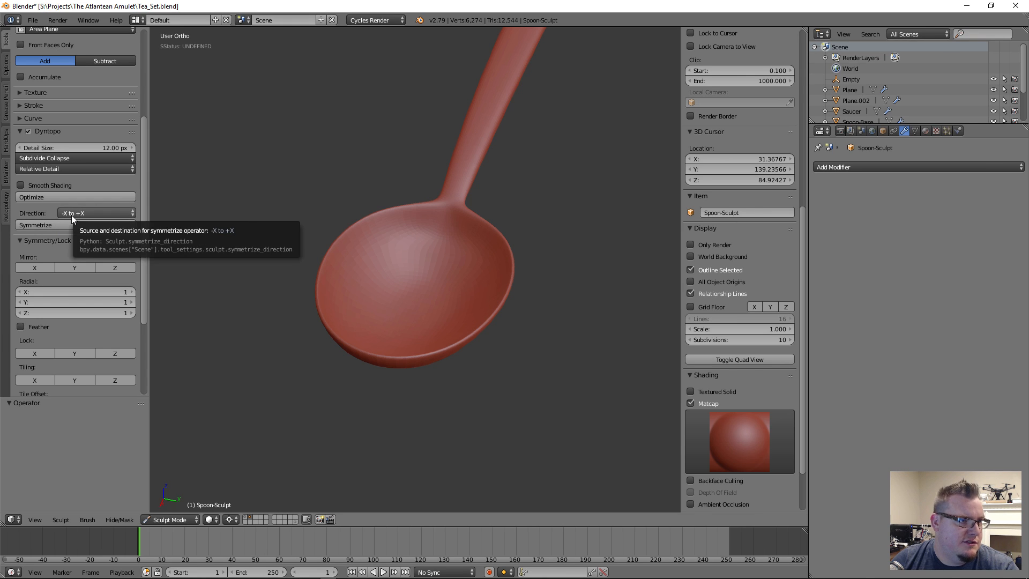
{"action": "left_click", "coordinate": [78, 213]}
{"action": "left_click", "coordinate": [83, 212]}
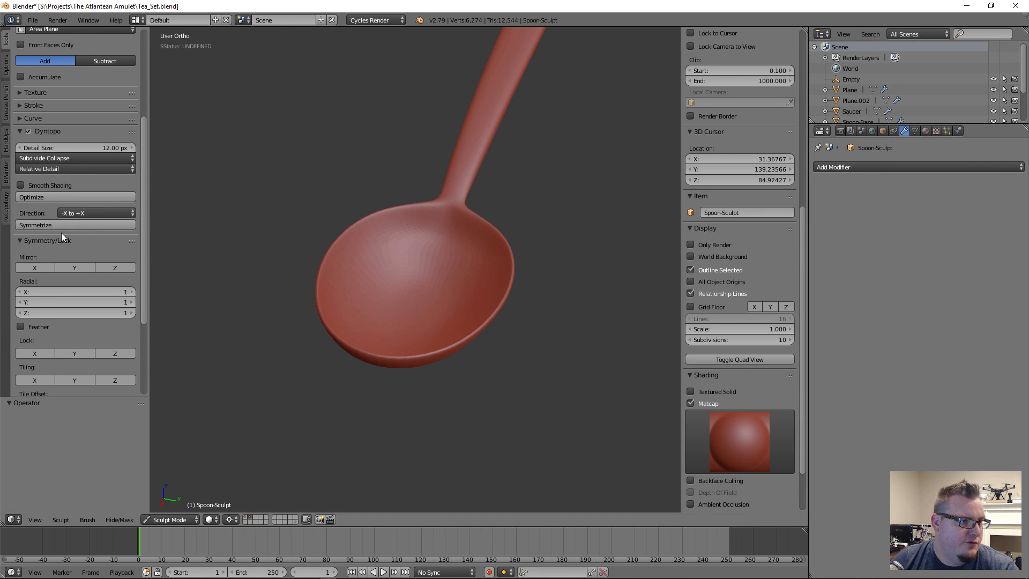
Sculpt a test stroke inside the bowl, symmetrize the spoon from -X to +X, and undo the symmetrize.
{"action": "mouse_move", "coordinate": [335, 278]}
{"action": "left_mouse_down"}
{"action": "mouse_move", "coordinate": [370, 293]}
{"action": "mouse_move", "coordinate": [353, 325]}
{"action": "left_mouse_up"}
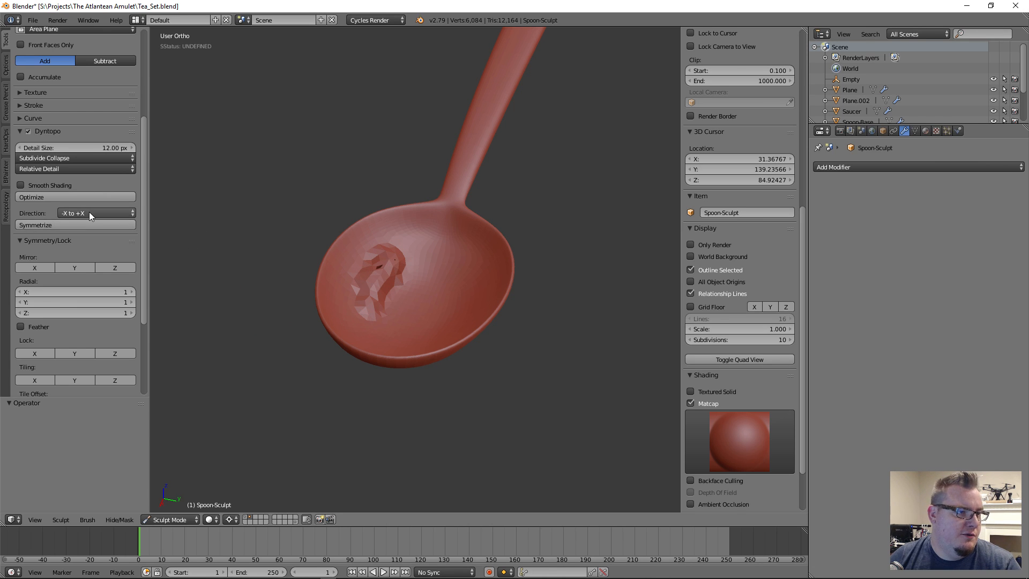
{"action": "left_click", "coordinate": [83, 224]}
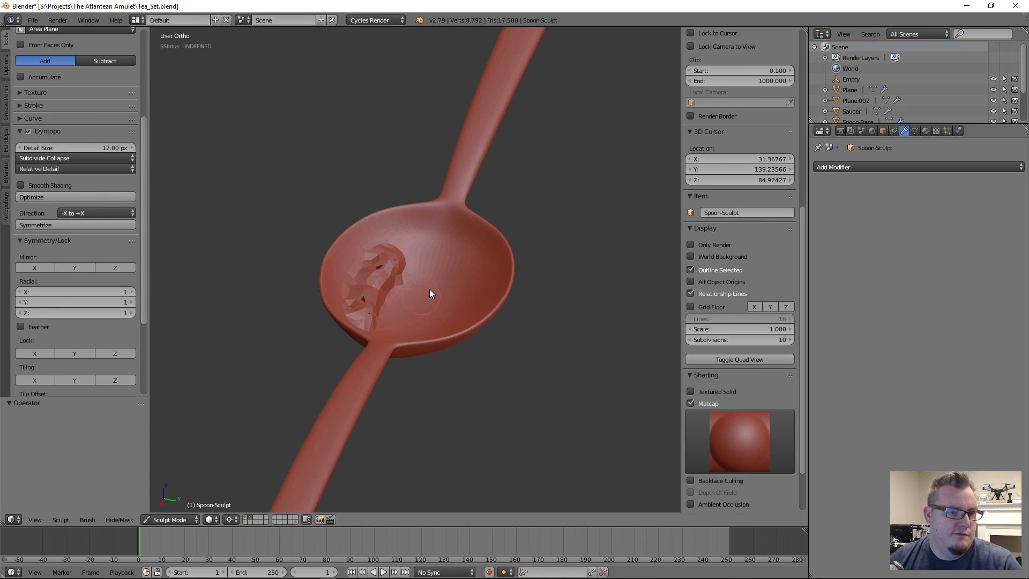
{"action": "scroll", "coordinate": [415, 301], "scroll_direction": "down", "scroll_amount": 3}
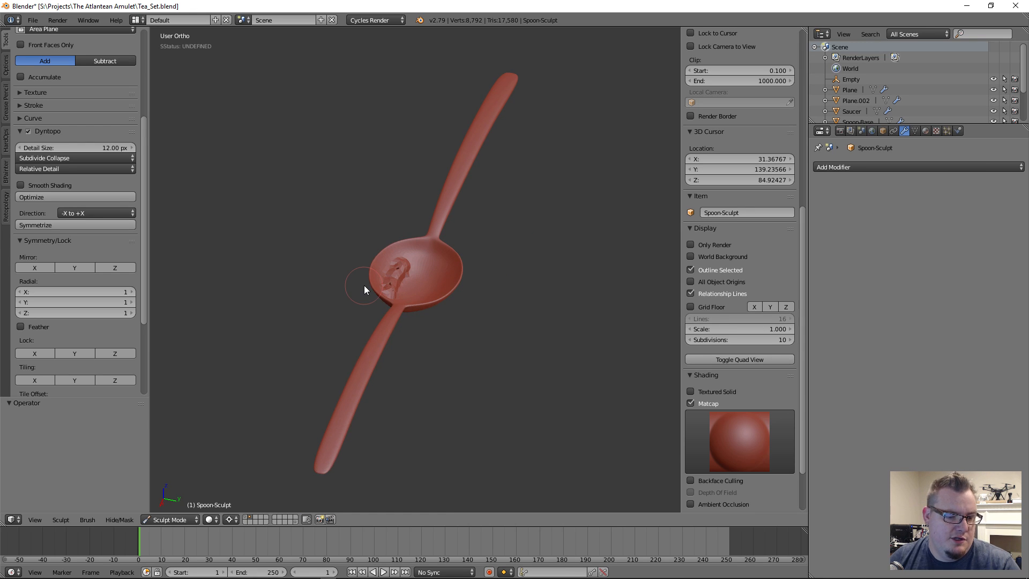
{"action": "key", "text": "ctrl+z"}
{"action": "scroll", "coordinate": [364, 290], "scroll_direction": "up", "scroll_amount": 3}
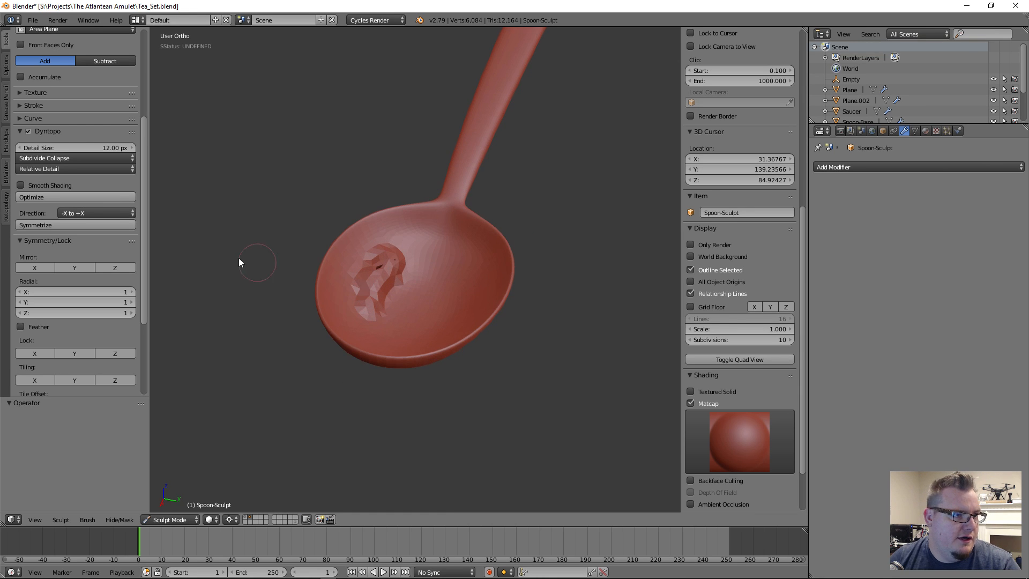
Set the symmetrize direction to -Y to +Y, try Symmetrize on the spoon, and undo it together with the test stroke.
{"action": "left_click", "coordinate": [107, 214]}
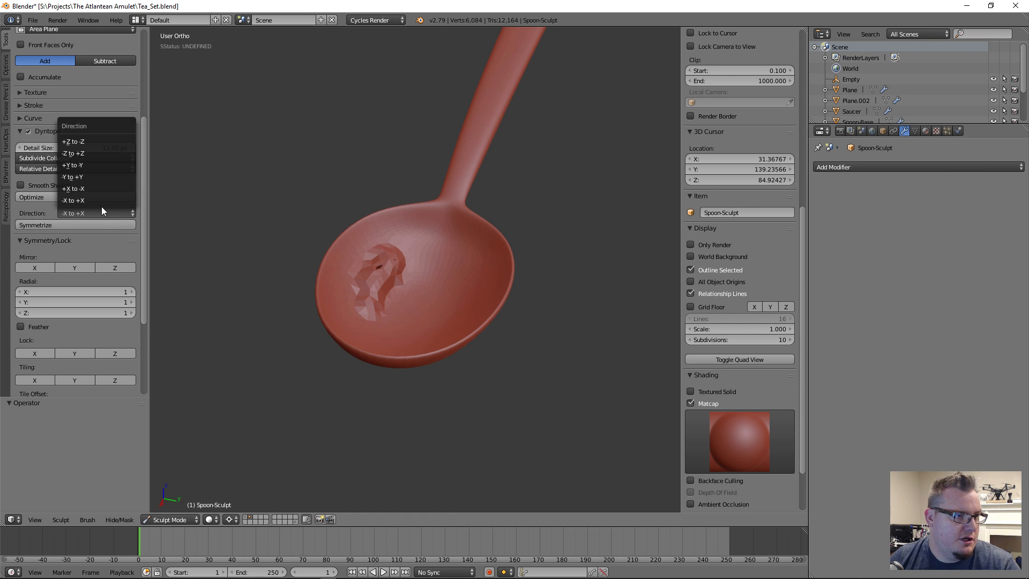
{"action": "left_click", "coordinate": [89, 176]}
{"action": "left_click", "coordinate": [67, 226]}
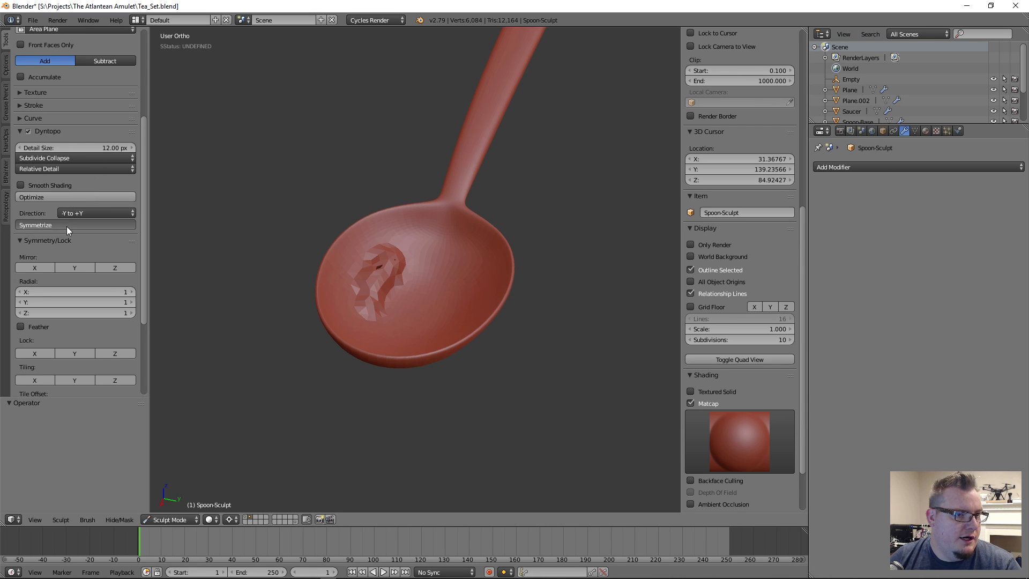
{"action": "middle_click_drag", "start_coordinate": [423, 280], "coordinate": [438, 302]}
{"action": "key", "text": "ctrl+z"}
{"action": "key", "text": "ctrl+z"}
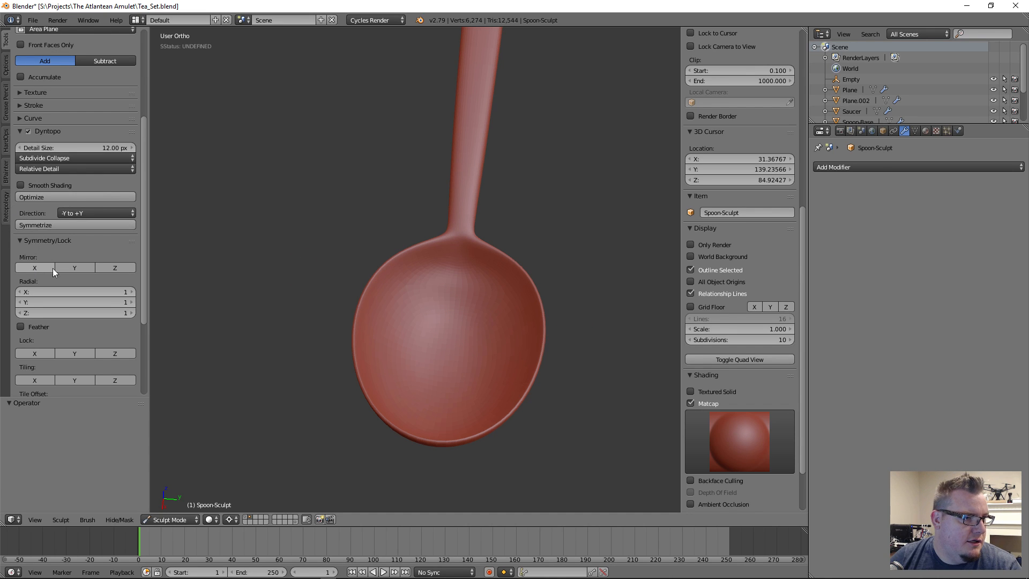
Enable Y-axis mirroring for sculpting and try a SculptDraw stroke inside the bowl, undoing the stroke.
{"action": "left_click_drag", "start_coordinate": [481, 315], "coordinate": [489, 343]}
{"action": "key", "text": "ctrl+z"}
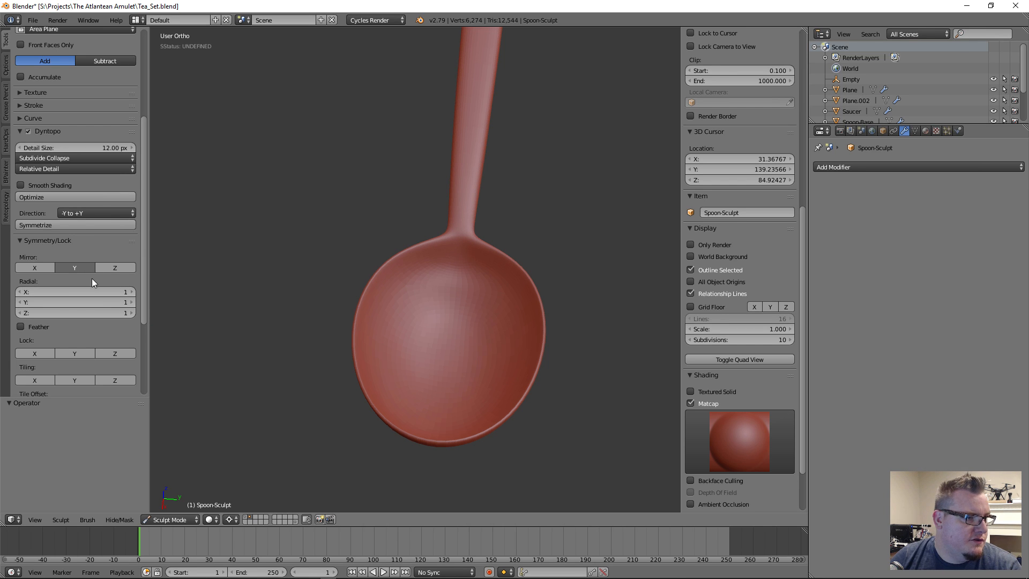
Set the Dyntopo detail size to 3 px.
{"action": "scroll", "coordinate": [81, 259], "scroll_direction": "up", "scroll_amount": 4}
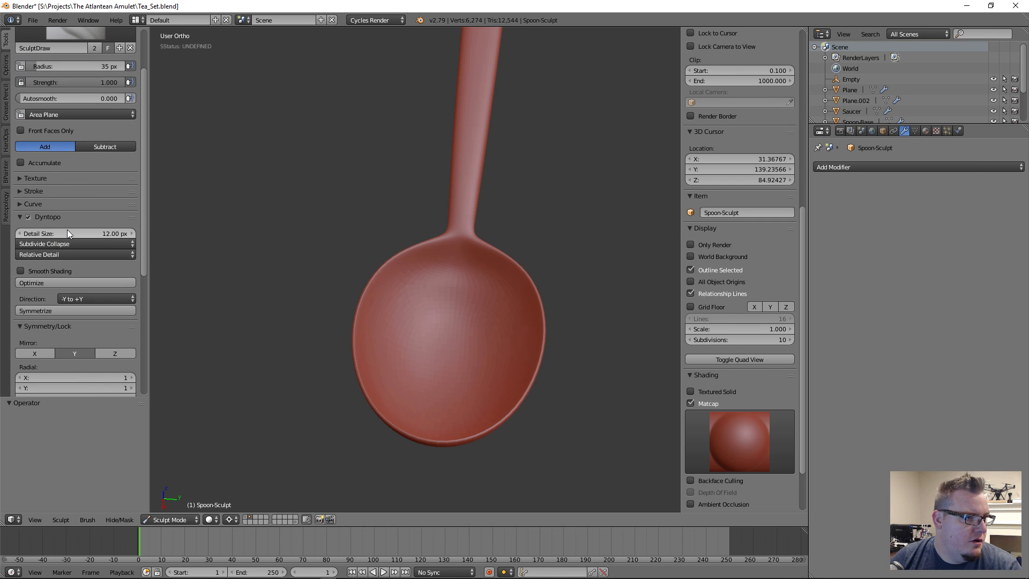
{"action": "scroll", "coordinate": [68, 229], "scroll_direction": "up", "scroll_amount": 3}
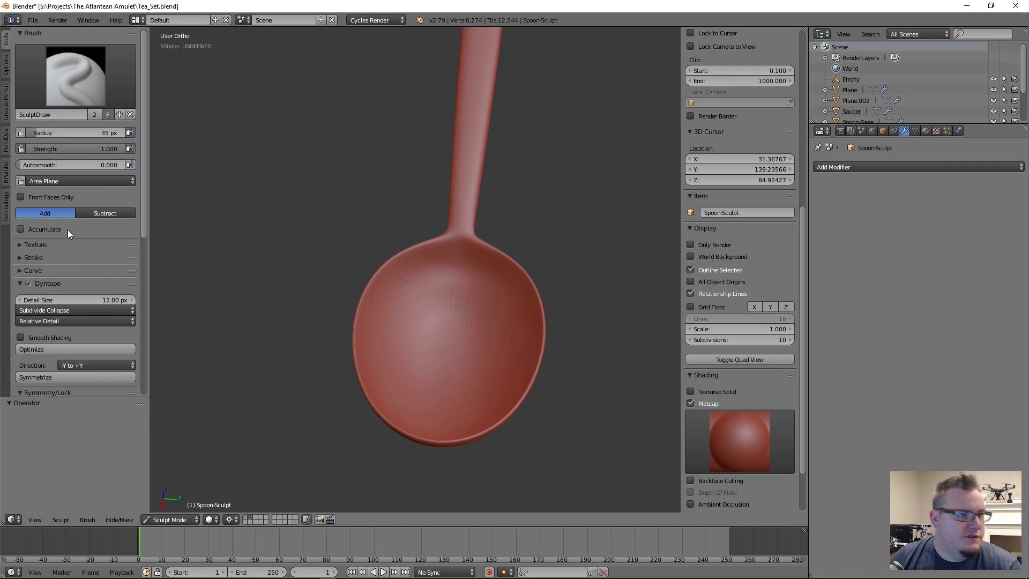
{"action": "scroll", "coordinate": [61, 265], "scroll_direction": "down", "scroll_amount": 2}
{"action": "left_click", "coordinate": [65, 258]}
{"action": "type", "text": "3"}
{"action": "key", "text": "Return"}
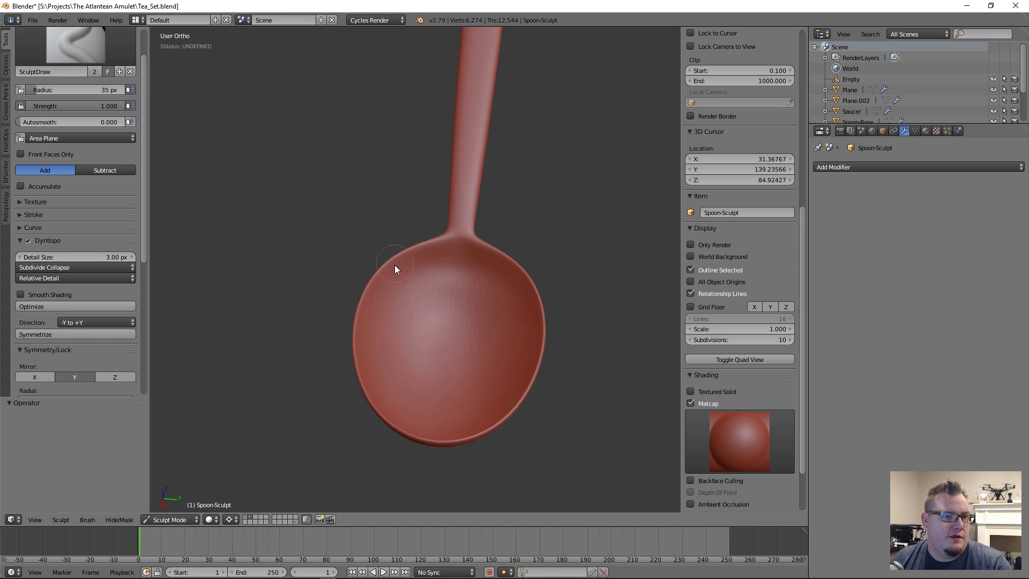
Test mirrored SculptDraw strokes inside the bowl at the 3 px detail size, view them closer, and undo them.
{"action": "left_click", "coordinate": [420, 327]}
{"action": "mouse_move", "coordinate": [414, 361]}
{"action": "left_mouse_down"}
{"action": "mouse_move", "coordinate": [386, 375]}
{"action": "mouse_move", "coordinate": [436, 383]}
{"action": "left_mouse_up"}
{"action": "scroll", "coordinate": [480, 367], "scroll_direction": "up", "scroll_amount": 3}
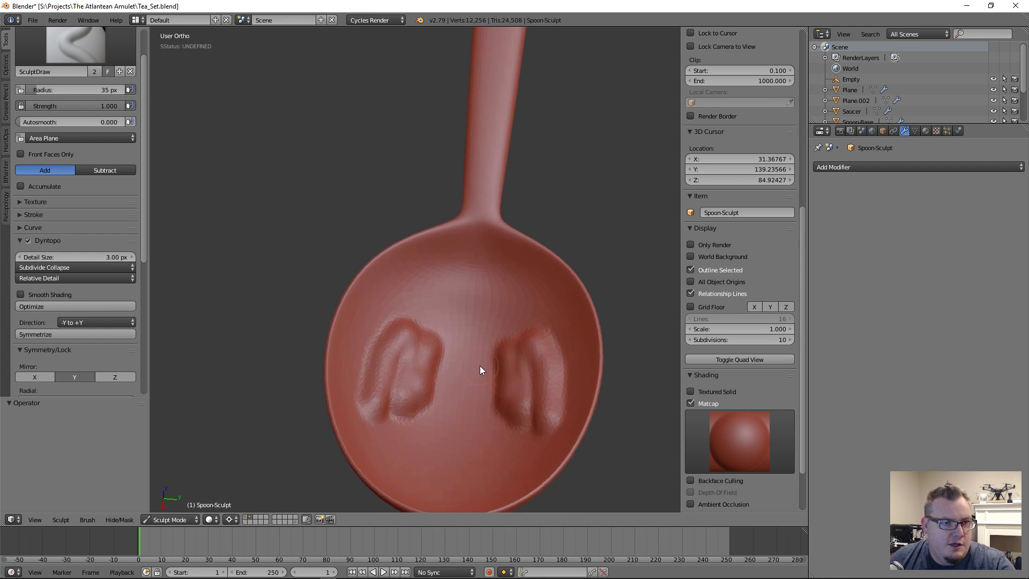
{"action": "middle_click_drag", "start_coordinate": [479, 365], "coordinate": [409, 241], "text": "shift"}
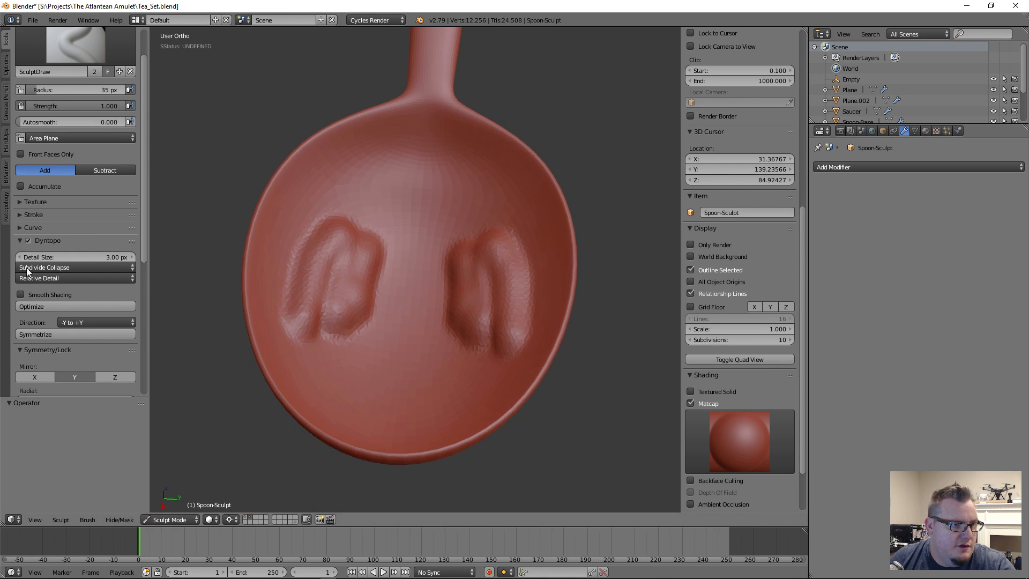
{"action": "key", "text": "ctrl+z"}
{"action": "key", "text": "ctrl+z"}
{"action": "key", "text": "ctrl+z"}
Set the Dyntopo detail size to 1 px and sculpt a winding mirrored stroke inside the bowl, inspecting it up close.
{"action": "left_click", "coordinate": [103, 255]}
{"action": "type", "text": "1"}
{"action": "key", "text": "Return"}
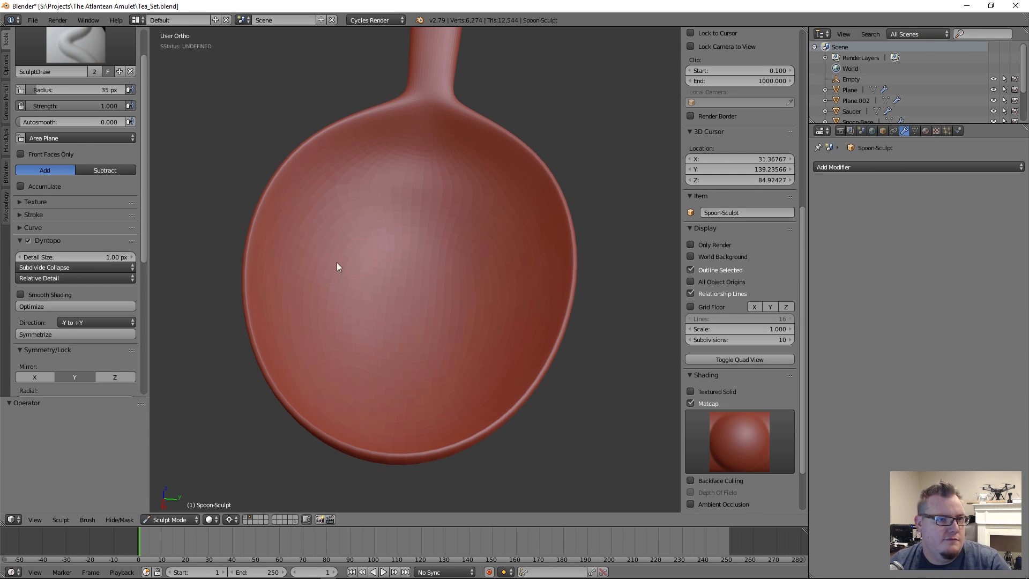
{"action": "mouse_move", "coordinate": [317, 252]}
{"action": "left_mouse_down"}
{"action": "mouse_move", "coordinate": [336, 237]}
{"action": "mouse_move", "coordinate": [334, 297]}
{"action": "mouse_move", "coordinate": [349, 314]}
{"action": "mouse_move", "coordinate": [319, 334]}
{"action": "mouse_move", "coordinate": [298, 319]}
{"action": "mouse_move", "coordinate": [315, 350]}
{"action": "mouse_move", "coordinate": [332, 356]}
{"action": "left_mouse_up"}
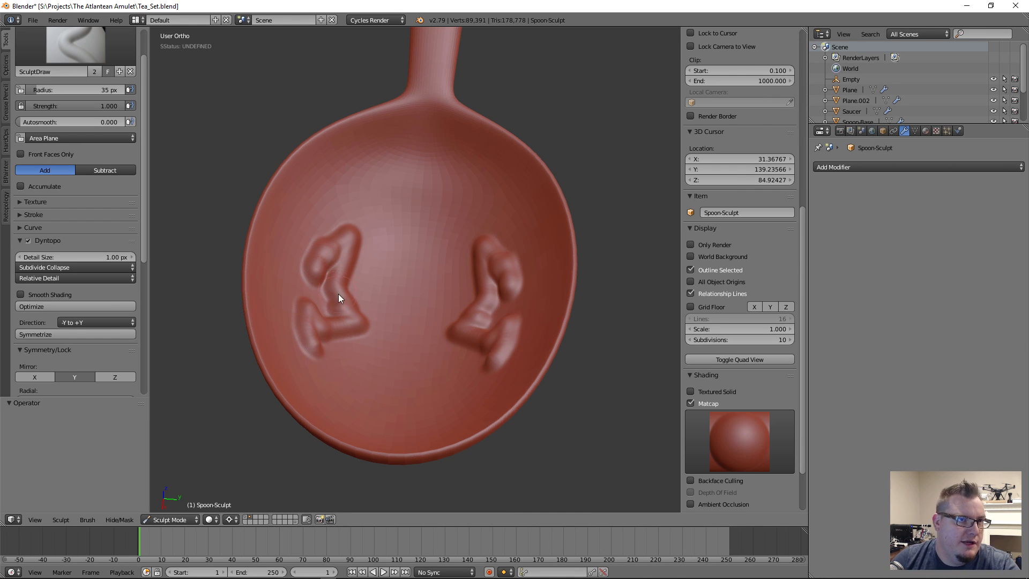
{"action": "scroll", "coordinate": [338, 295], "scroll_direction": "up", "scroll_amount": 3}
{"action": "middle_click_drag", "start_coordinate": [341, 340], "coordinate": [448, 288], "text": "shift"}
{"action": "scroll", "coordinate": [441, 302], "scroll_direction": "up", "scroll_amount": 6}
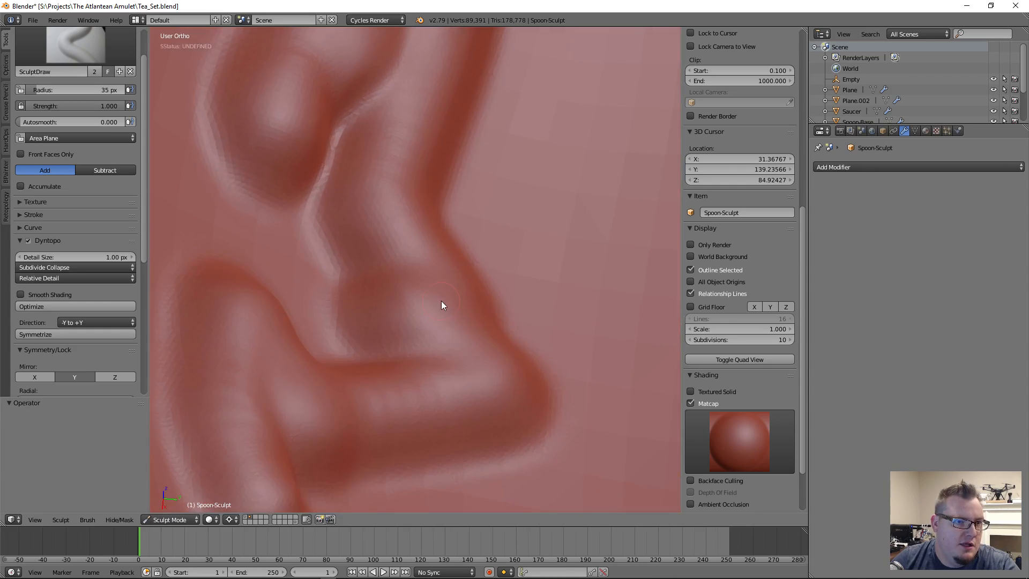
Switch to wireframe display and examine the mesh density of the sculpted areas against the rest of the spoon.
{"action": "scroll", "coordinate": [442, 302], "scroll_direction": "down", "scroll_amount": 2}
{"action": "key", "text": "z"}
{"action": "scroll", "coordinate": [442, 305], "scroll_direction": "down", "scroll_amount": 5}
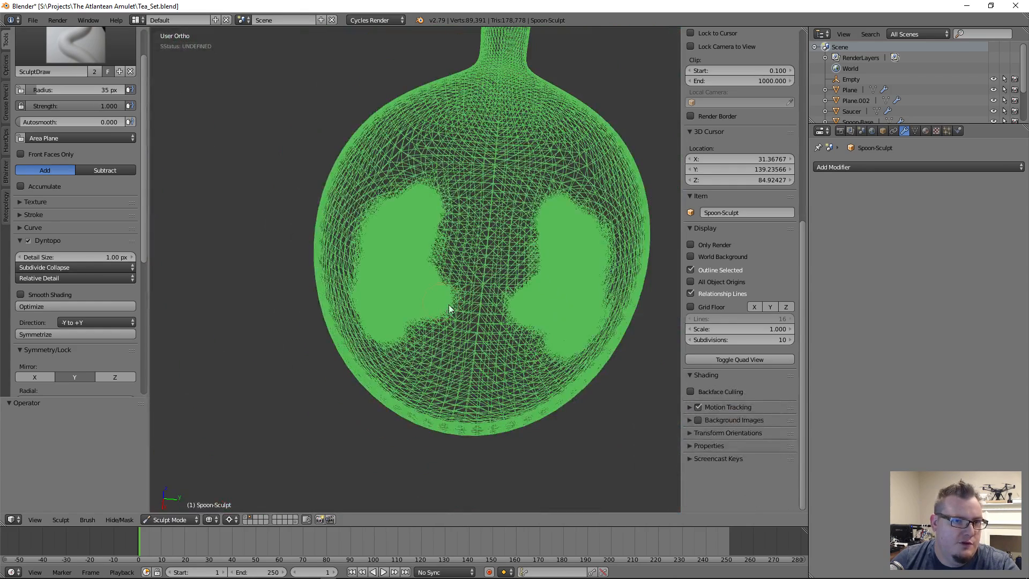
{"action": "middle_click_drag", "start_coordinate": [498, 263], "coordinate": [457, 273]}
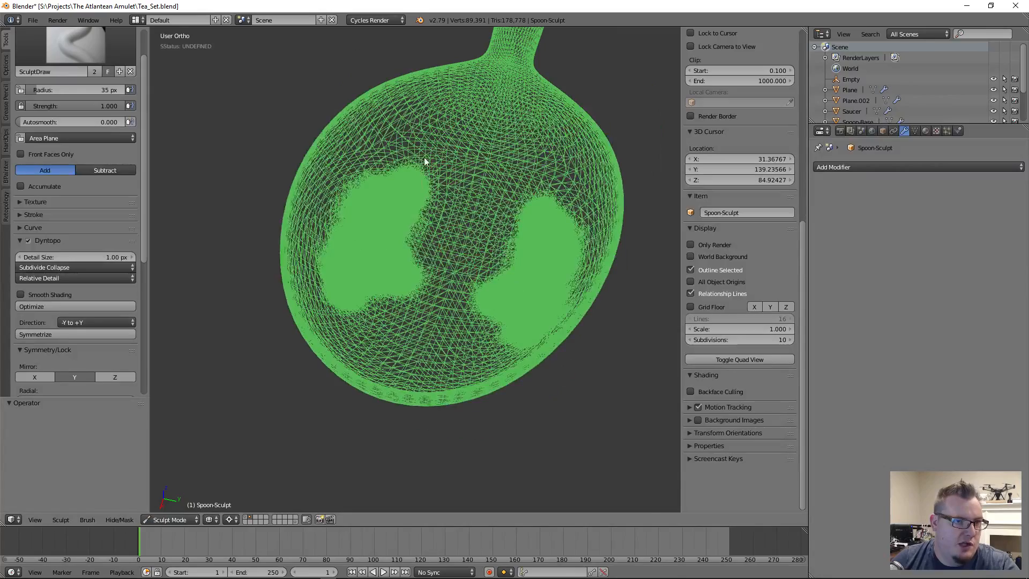
{"action": "middle_click_drag", "start_coordinate": [507, 126], "coordinate": [384, 374], "text": "shift"}
{"action": "scroll", "coordinate": [393, 342], "scroll_direction": "down", "scroll_amount": 5}
{"action": "scroll", "coordinate": [403, 322], "scroll_direction": "up", "scroll_amount": 1}
{"action": "scroll", "coordinate": [372, 361], "scroll_direction": "up", "scroll_amount": 3}
{"action": "scroll", "coordinate": [447, 119], "scroll_direction": "up", "scroll_amount": 5}
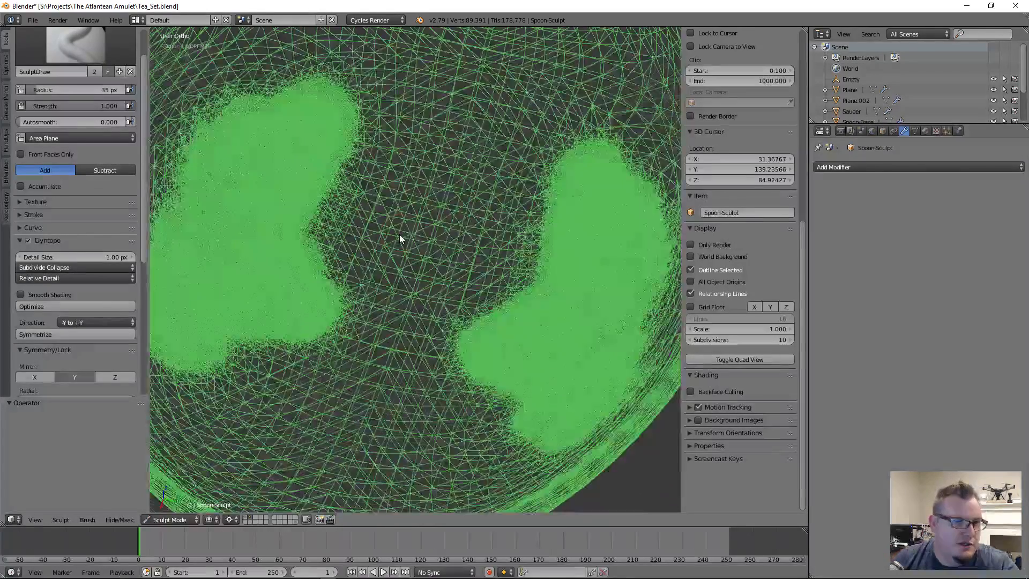
{"action": "scroll", "coordinate": [305, 261], "scroll_direction": "down", "scroll_amount": 1}
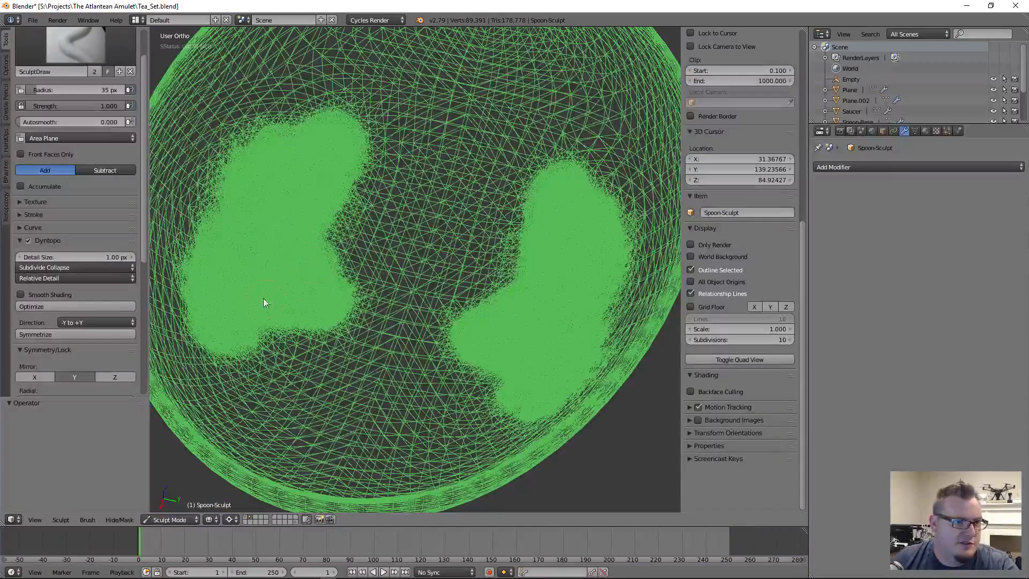
Return to solid display, undo the winding stroke inside the bowl, and bring the whole spoon into view.
{"action": "key", "text": "z"}
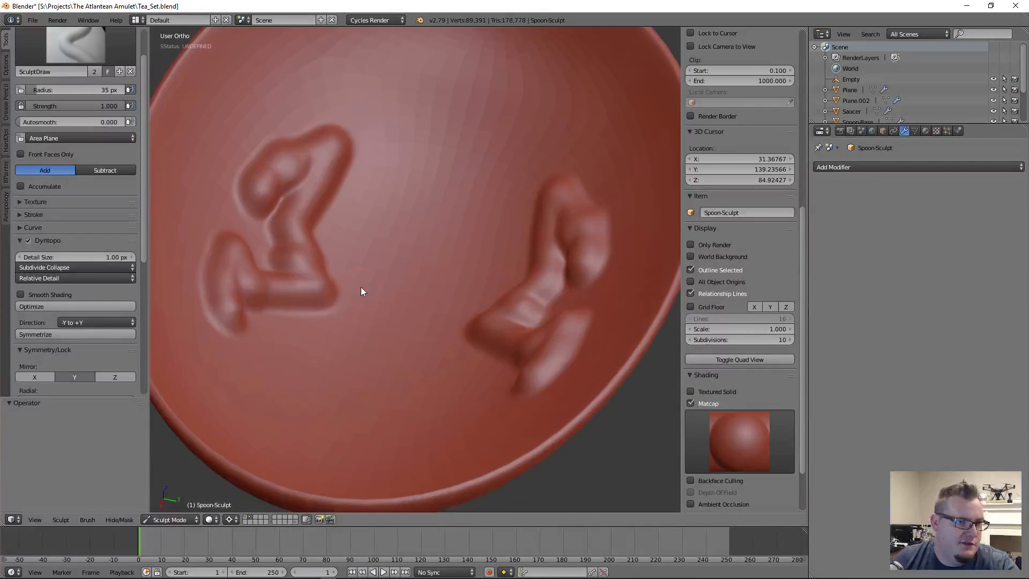
{"action": "scroll", "coordinate": [361, 287], "scroll_direction": "down", "scroll_amount": 1}
{"action": "key", "text": "ctrl+z"}
{"action": "scroll", "coordinate": [361, 287], "scroll_direction": "down", "scroll_amount": 4}
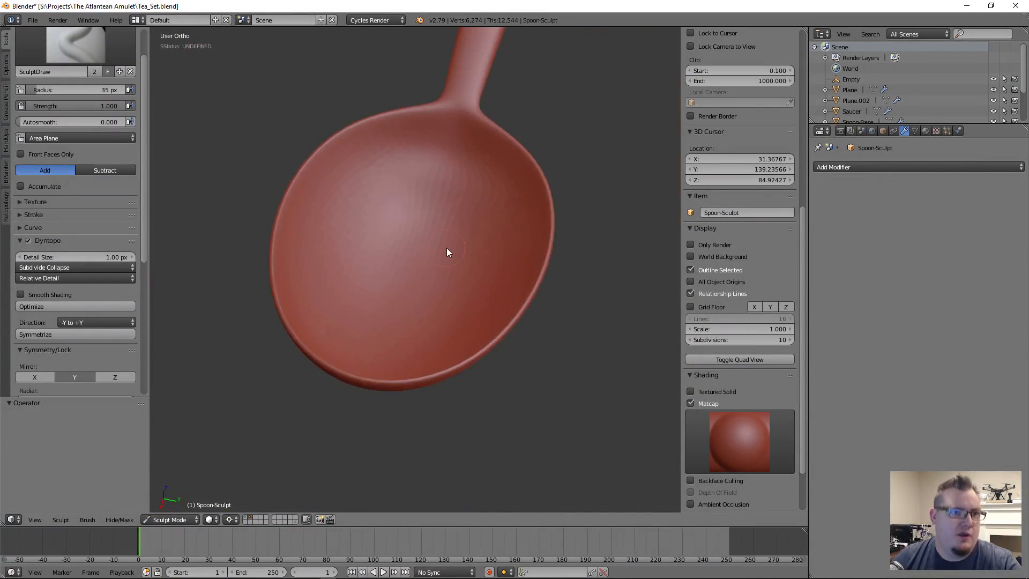
{"action": "middle_click_drag", "start_coordinate": [524, 200], "coordinate": [523, 292], "text": "shift"}
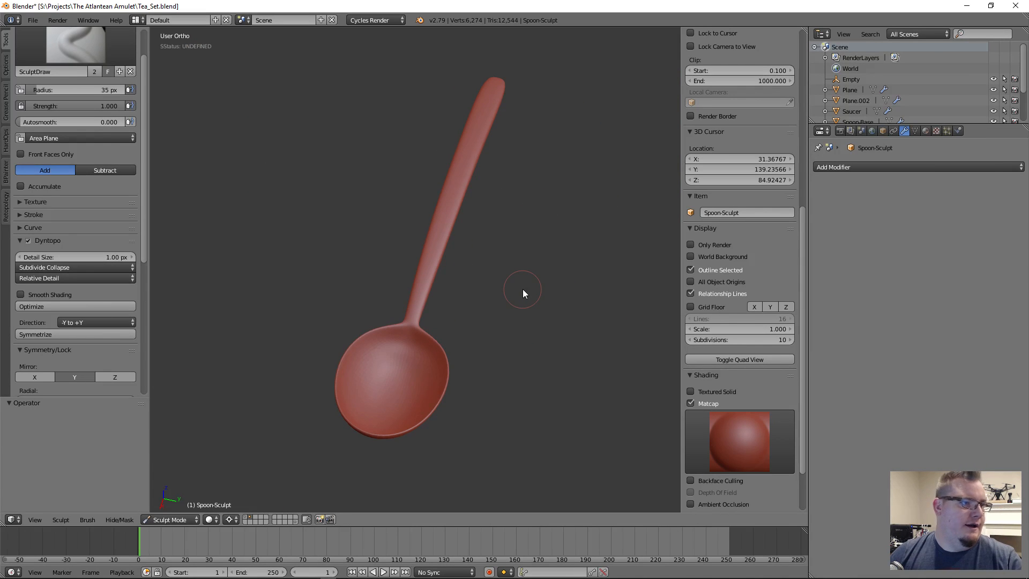
{"action": "scroll", "coordinate": [493, 259], "scroll_direction": "up", "scroll_amount": 2}
{"action": "scroll", "coordinate": [493, 259], "scroll_direction": "down", "scroll_amount": 2}
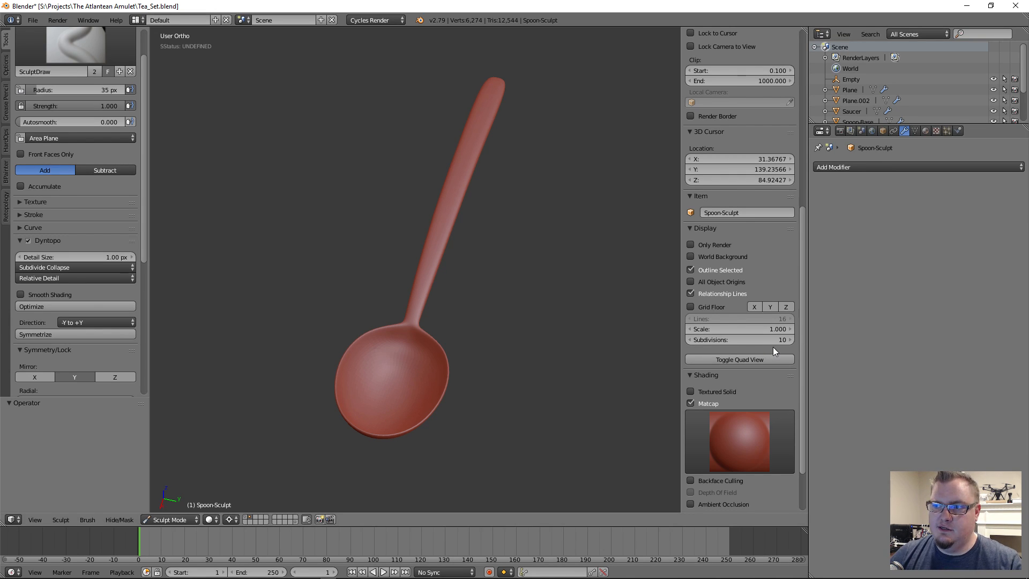
Choose the Snake Hook brush and examine the junction between the spoon's handle and bowl.
{"action": "scroll", "coordinate": [478, 368], "scroll_direction": "up", "scroll_amount": 3}
{"action": "middle_click_drag", "start_coordinate": [427, 379], "coordinate": [403, 338]}
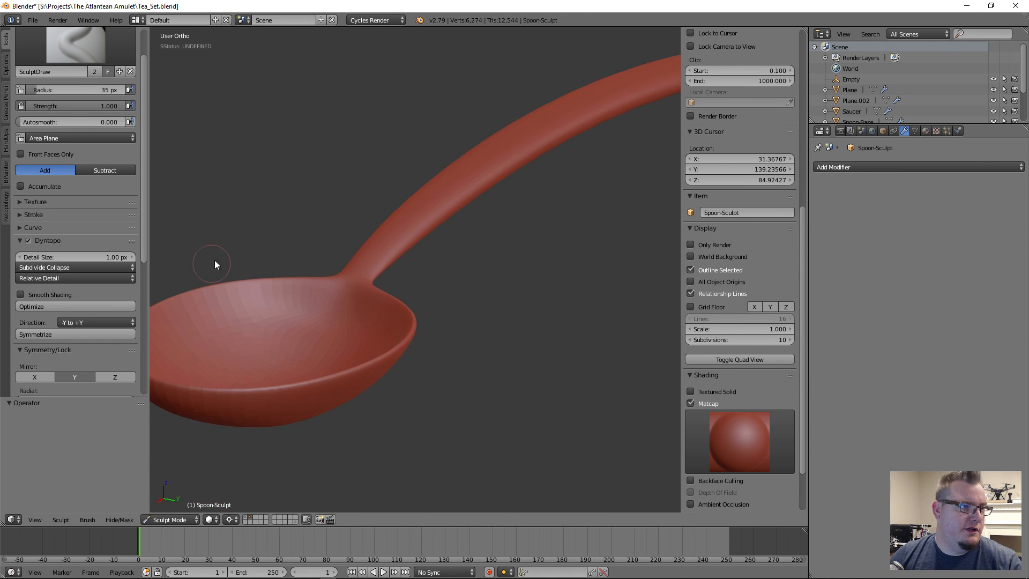
{"action": "middle_click_drag", "start_coordinate": [212, 263], "coordinate": [279, 247]}
{"action": "left_click", "coordinate": [96, 47]}
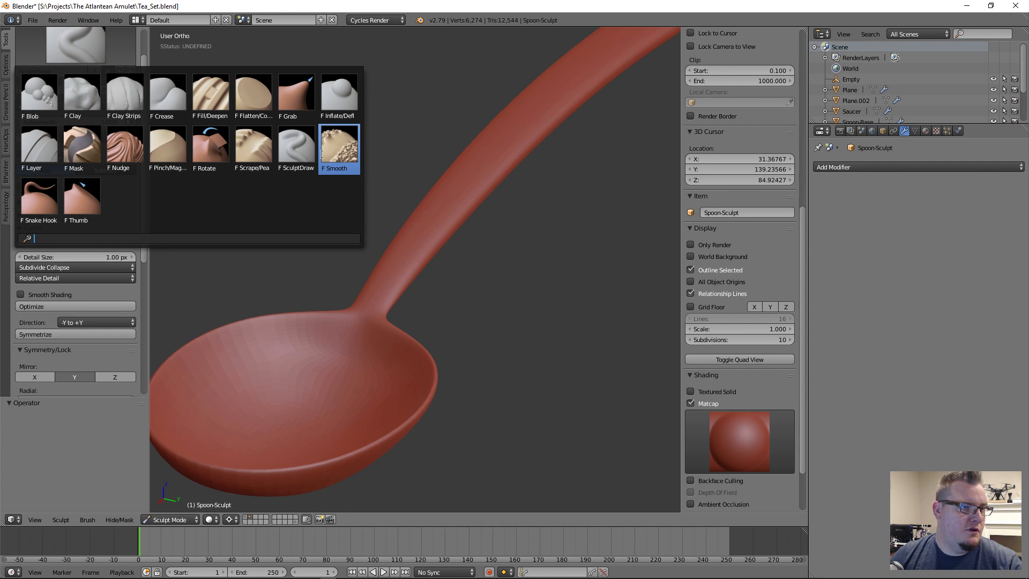
{"action": "left_click", "coordinate": [39, 200]}
{"action": "middle_click_drag", "start_coordinate": [415, 276], "coordinate": [469, 315]}
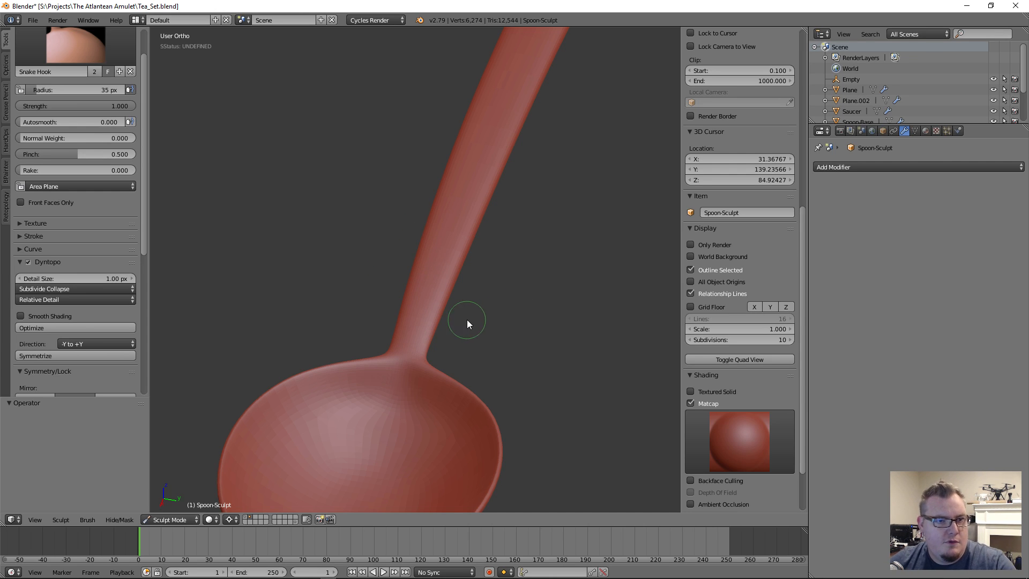
{"action": "mouse_move", "coordinate": [498, 319]}
{"action": "middle_mouse_down"}
{"action": "mouse_move", "coordinate": [490, 324]}
{"action": "mouse_move", "coordinate": [520, 212]}
{"action": "mouse_move", "coordinate": [506, 383]}
{"action": "mouse_move", "coordinate": [480, 374]}
{"action": "mouse_move", "coordinate": [460, 344]}
{"action": "middle_mouse_up"}
Switch to the Inflate/Deflate brush at a 72 px radius, try a stroke on the lower handle, and undo it.
{"action": "left_click", "coordinate": [105, 50]}
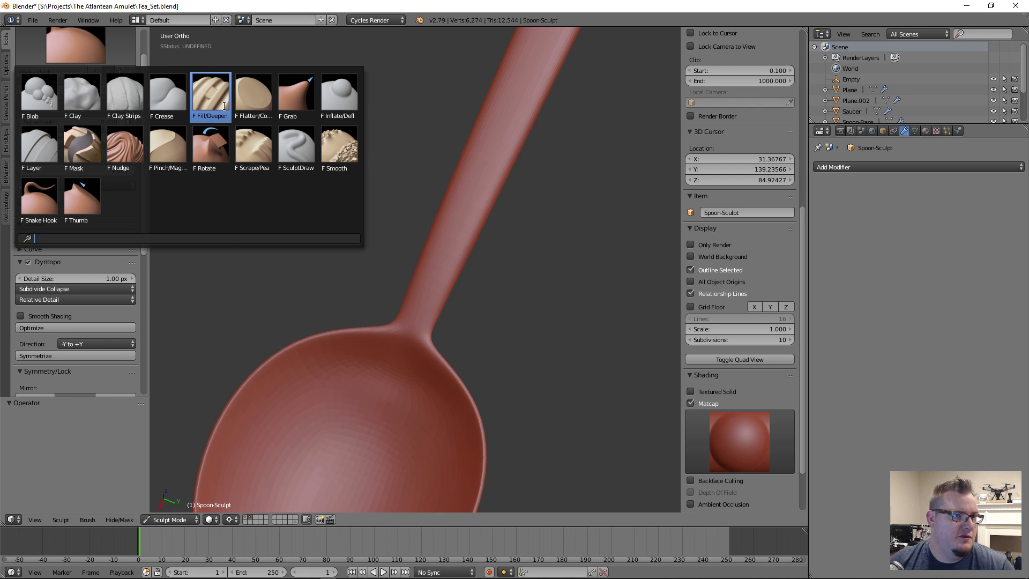
{"action": "left_click", "coordinate": [340, 101]}
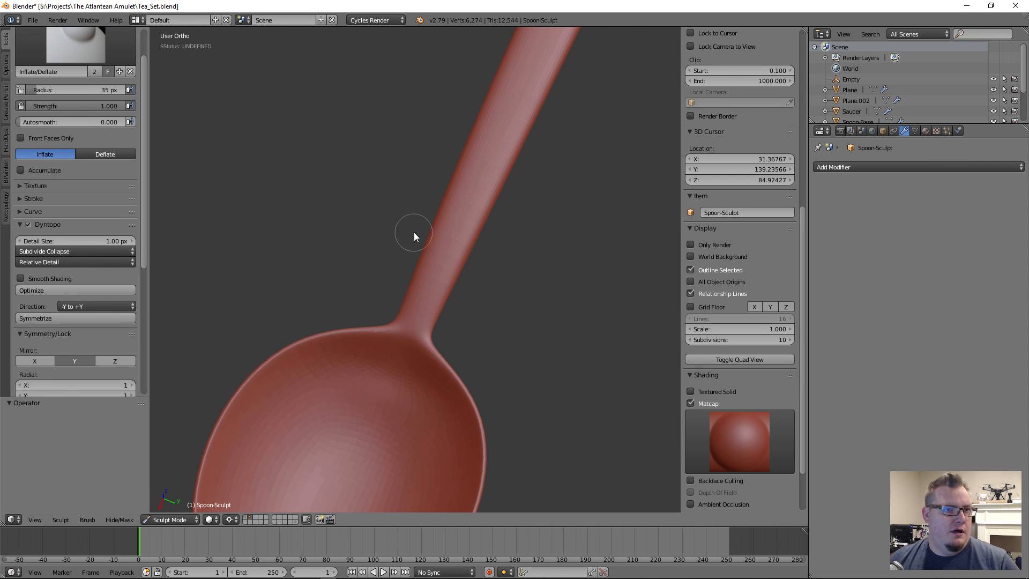
{"action": "middle_click_drag", "start_coordinate": [430, 234], "coordinate": [407, 230]}
{"action": "key", "text": "f"}
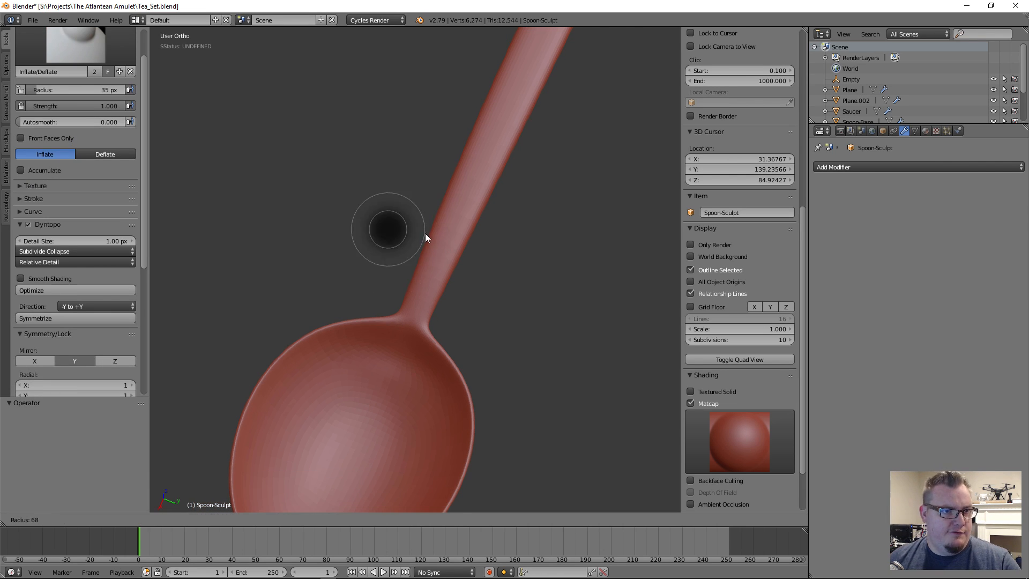
{"action": "left_click", "coordinate": [426, 232]}
{"action": "middle_click_drag", "start_coordinate": [454, 276], "coordinate": [464, 283]}
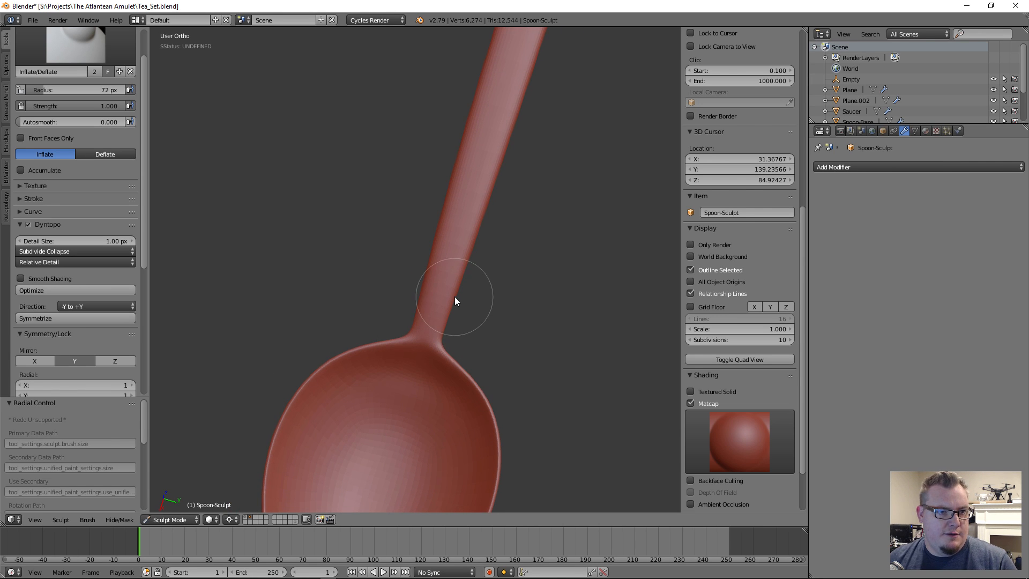
{"action": "left_click_drag", "start_coordinate": [467, 252], "coordinate": [450, 280]}
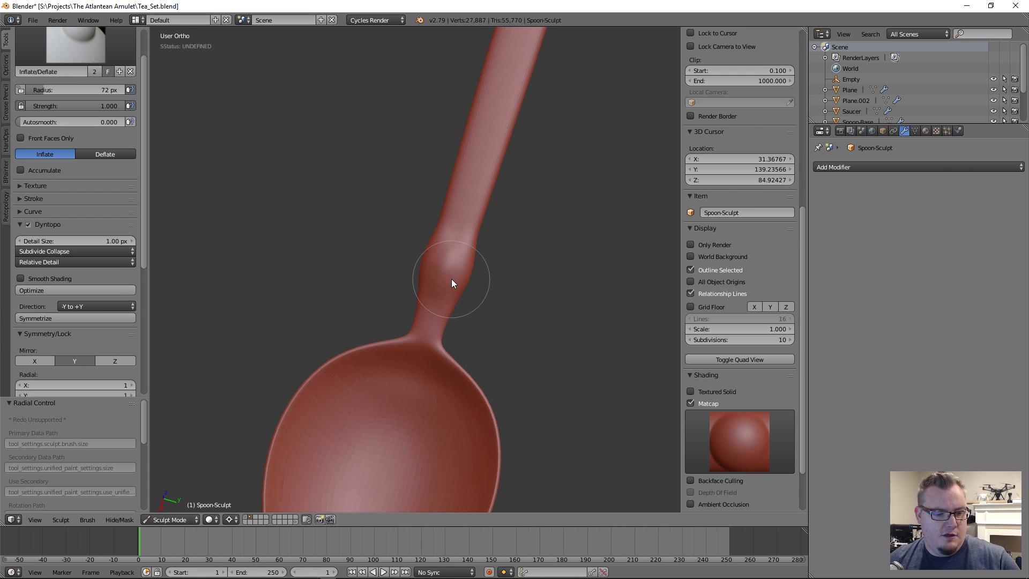
{"action": "key", "text": "ctrl+z"}
Set the Dyntopo detail size to 4 px and change the detailing method to Brush Detail.
{"action": "left_click", "coordinate": [96, 239]}
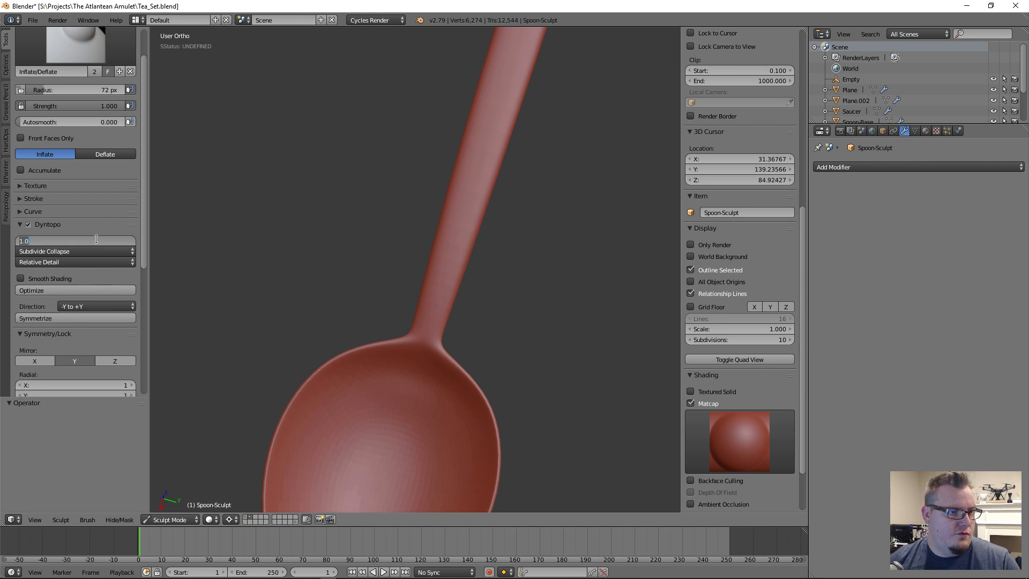
{"action": "type", "text": "4"}
{"action": "key", "text": "Return"}
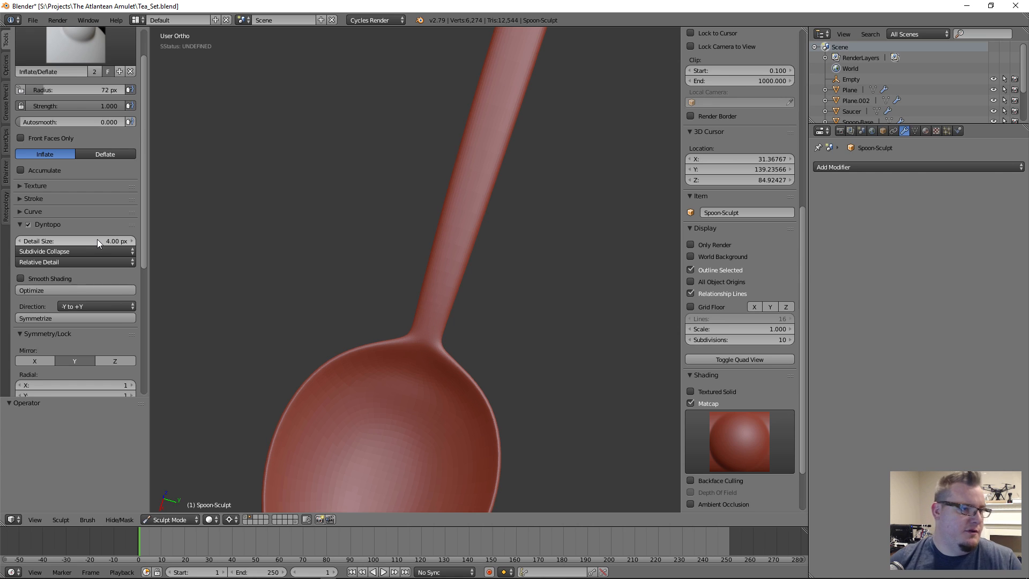
{"action": "left_click", "coordinate": [71, 262]}
{"action": "left_click", "coordinate": [70, 225]}
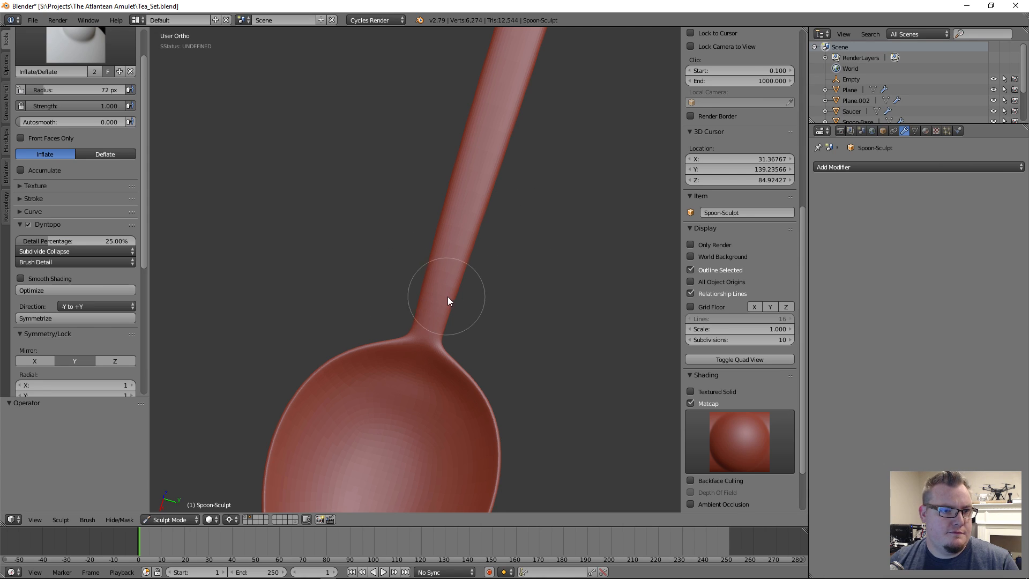
Test Inflate strokes on the lower handle at 25% and then at a reduced 4.27% detail percentage, undoing each stroke.
{"action": "mouse_move", "coordinate": [449, 297]}
{"action": "left_mouse_down"}
{"action": "mouse_move", "coordinate": [464, 261]}
{"action": "mouse_move", "coordinate": [454, 301]}
{"action": "left_mouse_up"}
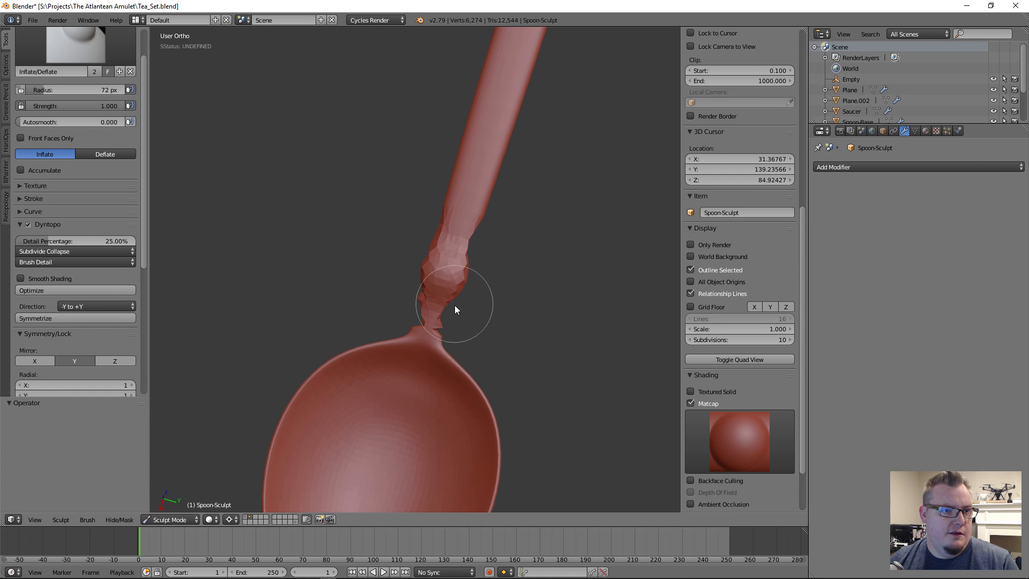
{"action": "key", "text": "ctrl+z"}
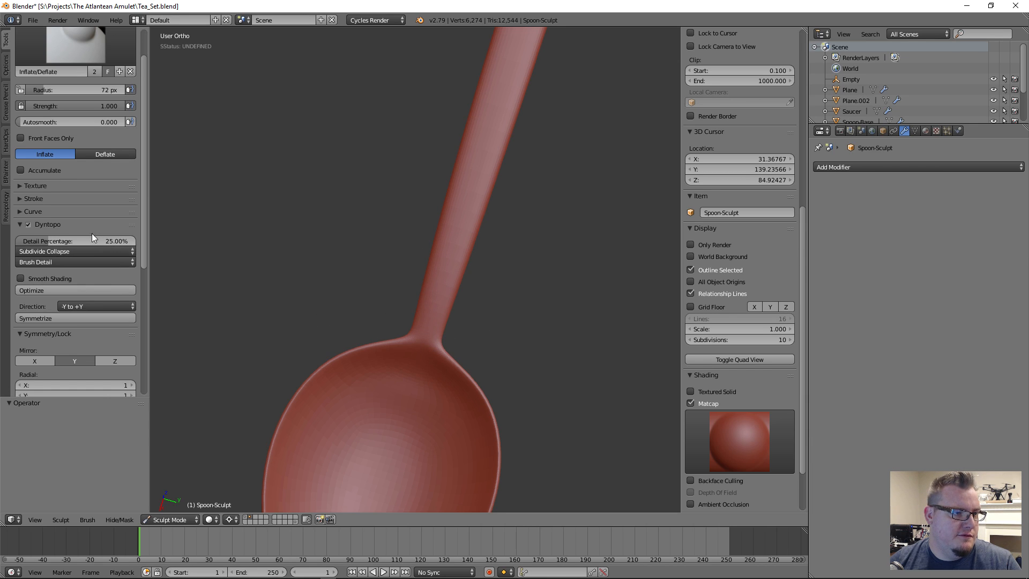
{"action": "left_click_drag", "start_coordinate": [92, 241], "coordinate": [75, 242]}
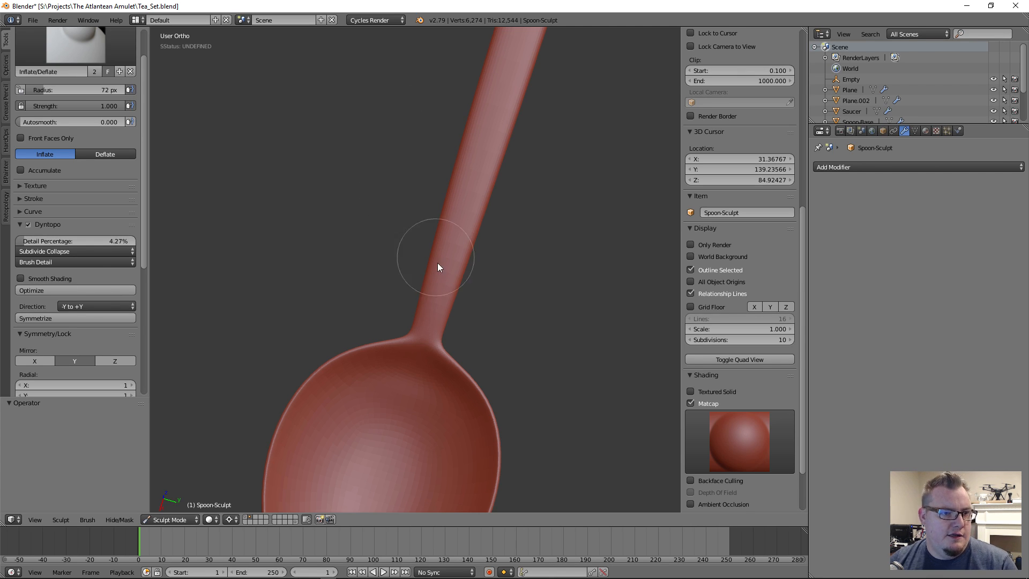
{"action": "mouse_move", "coordinate": [435, 325]}
{"action": "left_mouse_down"}
{"action": "mouse_move", "coordinate": [469, 279]}
{"action": "mouse_move", "coordinate": [464, 262]}
{"action": "left_mouse_up"}
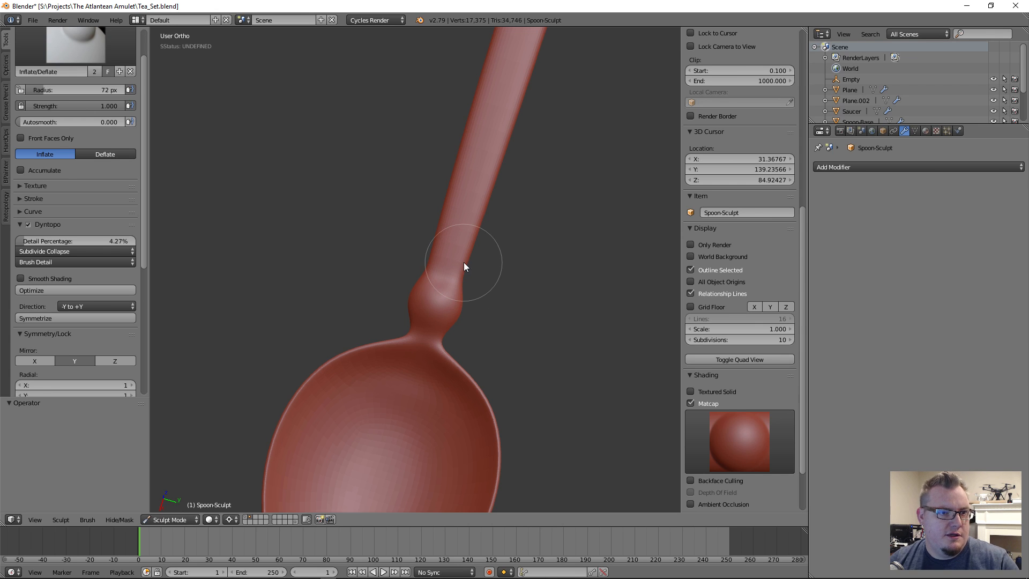
{"action": "middle_click_drag", "start_coordinate": [366, 340], "coordinate": [442, 353]}
{"action": "key", "text": "ctrl+z"}
{"action": "scroll", "coordinate": [471, 299], "scroll_direction": "down", "scroll_amount": 5}
{"action": "scroll", "coordinate": [472, 295], "scroll_direction": "down", "scroll_amount": 5}
{"action": "scroll", "coordinate": [420, 370], "scroll_direction": "up", "scroll_amount": 7}
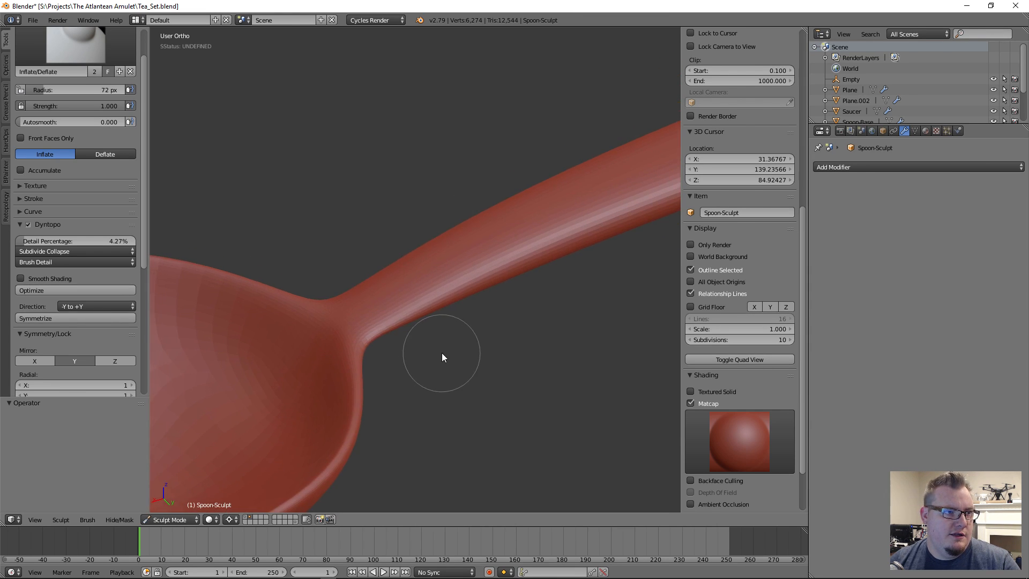
Disable Dyntopo, thicken the lower handle with an Inflate stroke, and smooth the uneven surface.
{"action": "left_click", "coordinate": [27, 224]}
{"action": "mouse_move", "coordinate": [181, 274]}
{"action": "middle_mouse_down"}
{"action": "mouse_move", "coordinate": [374, 306]}
{"action": "mouse_move", "coordinate": [430, 335]}
{"action": "middle_mouse_up"}
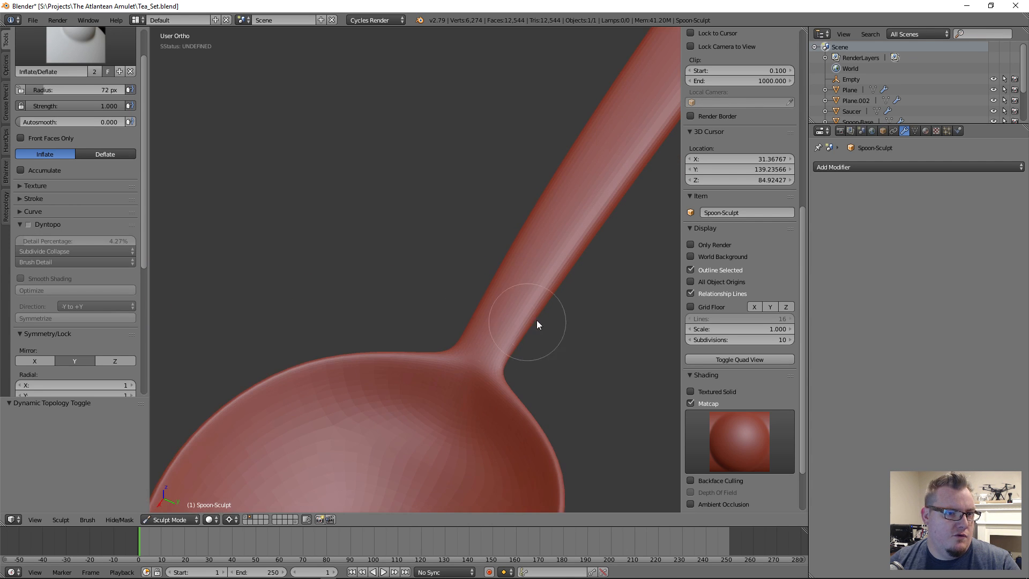
{"action": "scroll", "coordinate": [427, 341], "scroll_direction": "up", "scroll_amount": 2}
{"action": "scroll", "coordinate": [426, 341], "scroll_direction": "up", "scroll_amount": 2}
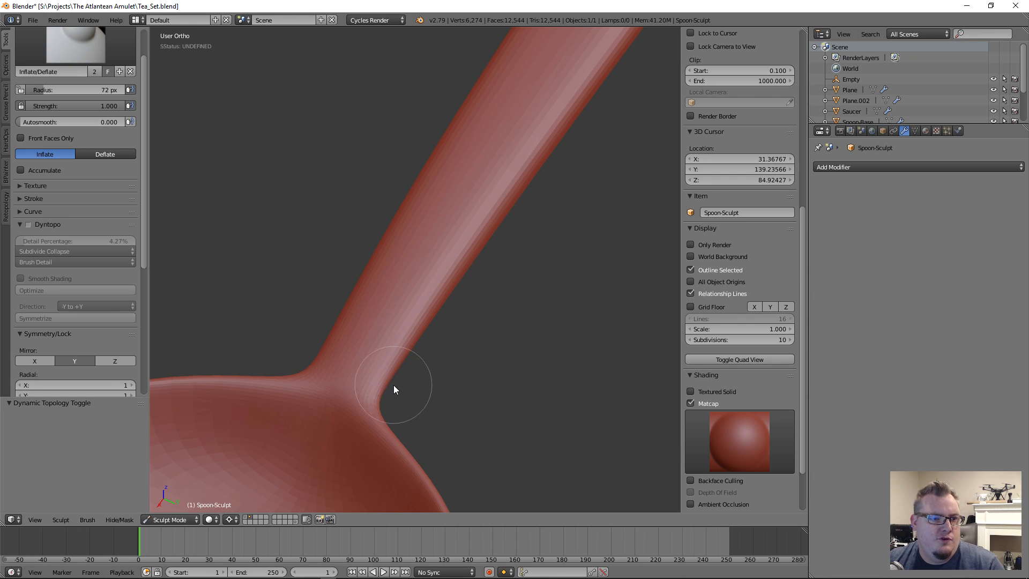
{"action": "mouse_move", "coordinate": [371, 394]}
{"action": "left_mouse_down"}
{"action": "mouse_move", "coordinate": [414, 311]}
{"action": "mouse_move", "coordinate": [373, 354]}
{"action": "mouse_move", "coordinate": [378, 339]}
{"action": "mouse_move", "coordinate": [377, 380]}
{"action": "mouse_move", "coordinate": [350, 390]}
{"action": "mouse_move", "coordinate": [432, 263]}
{"action": "mouse_move", "coordinate": [386, 316]}
{"action": "mouse_move", "coordinate": [422, 259]}
{"action": "mouse_move", "coordinate": [447, 242]}
{"action": "mouse_move", "coordinate": [416, 252]}
{"action": "left_mouse_up"}
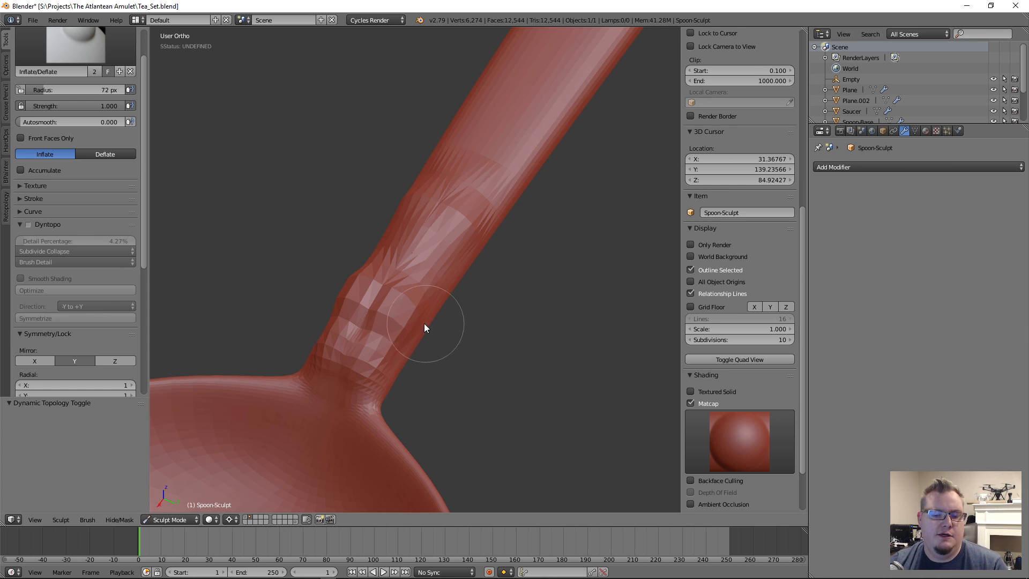
{"action": "mouse_move", "coordinate": [396, 335]}
{"action": "left_mouse_down", "text": "shift"}
{"action": "mouse_move", "coordinate": [396, 305]}
{"action": "mouse_move", "coordinate": [425, 254]}
{"action": "mouse_move", "coordinate": [472, 223]}
{"action": "mouse_move", "coordinate": [355, 375]}
{"action": "mouse_move", "coordinate": [503, 142]}
{"action": "left_mouse_up", "text": "shift"}
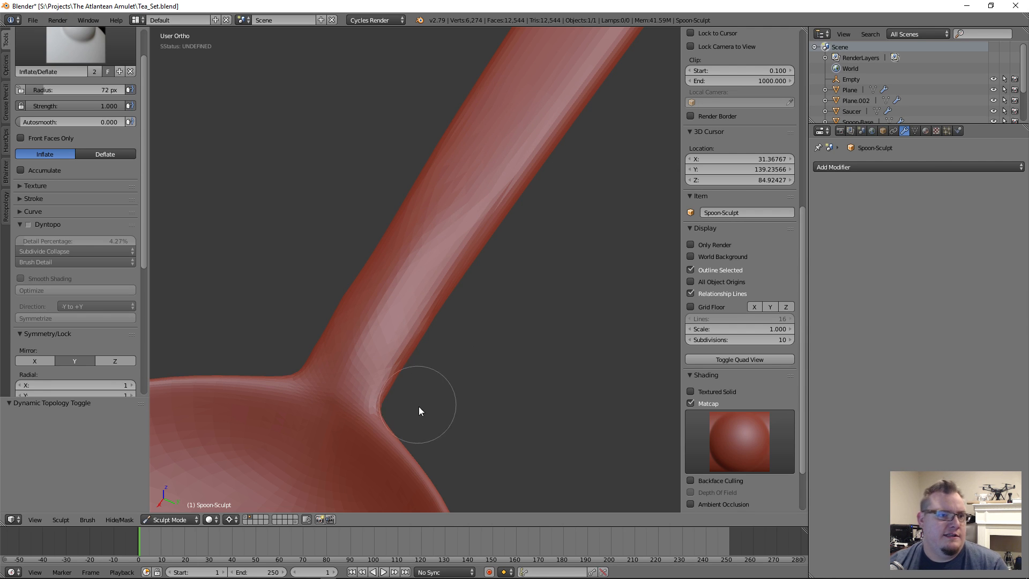
Inflate the underside of the spoon where the handle meets the bowl, continuing up the lower handle.
{"action": "scroll", "coordinate": [464, 367], "scroll_direction": "down", "scroll_amount": 3}
{"action": "middle_click_drag", "start_coordinate": [464, 367], "coordinate": [512, 347]}
{"action": "middle_click_drag", "start_coordinate": [512, 348], "coordinate": [385, 324]}
{"action": "scroll", "coordinate": [399, 326], "scroll_direction": "up", "scroll_amount": 2}
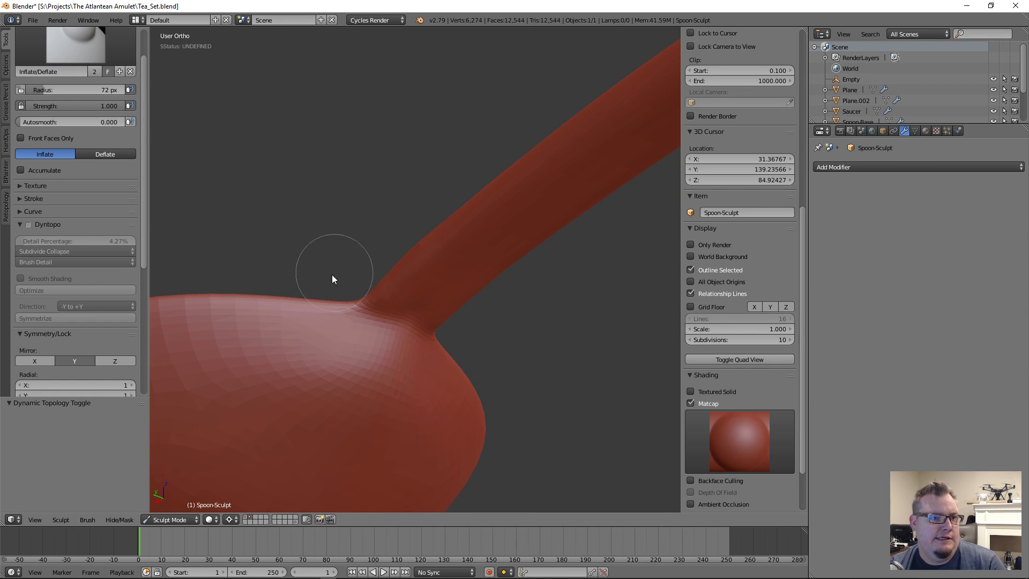
{"action": "mouse_move", "coordinate": [392, 319]}
{"action": "left_mouse_down"}
{"action": "mouse_move", "coordinate": [399, 322]}
{"action": "mouse_move", "coordinate": [375, 337]}
{"action": "mouse_move", "coordinate": [480, 243]}
{"action": "mouse_move", "coordinate": [395, 327]}
{"action": "mouse_move", "coordinate": [417, 312]}
{"action": "mouse_move", "coordinate": [383, 359]}
{"action": "mouse_move", "coordinate": [382, 333]}
{"action": "mouse_move", "coordinate": [528, 194]}
{"action": "left_mouse_up"}
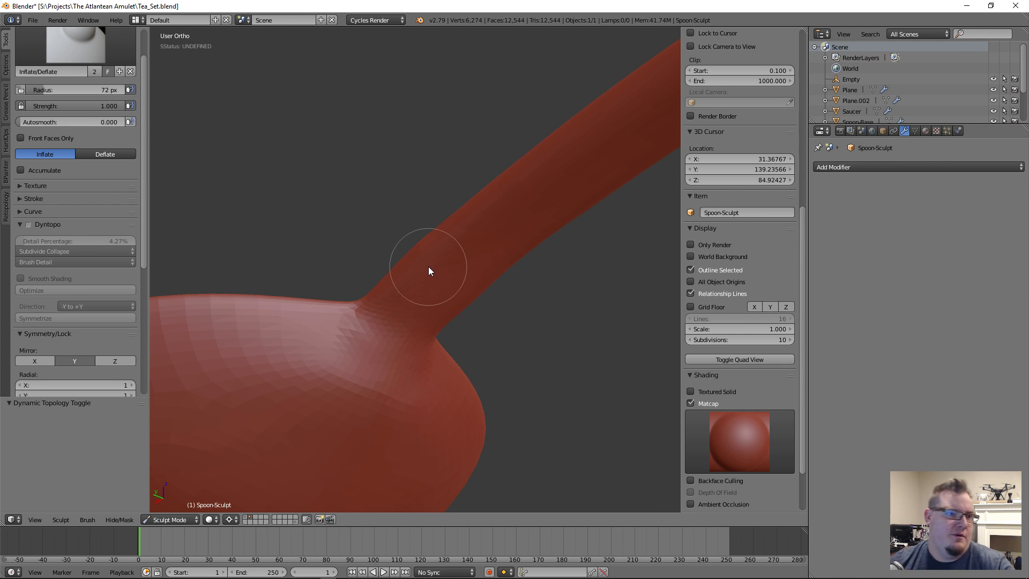
Try smoothing the neck junction and the bowl's inner surface just below it, and undo the strokes.
{"action": "middle_click_drag", "start_coordinate": [432, 255], "coordinate": [505, 295]}
{"action": "scroll", "coordinate": [429, 322], "scroll_direction": "up", "scroll_amount": 2}
{"action": "mouse_move", "coordinate": [405, 329]}
{"action": "middle_mouse_down"}
{"action": "mouse_move", "coordinate": [370, 301]}
{"action": "mouse_move", "coordinate": [403, 334]}
{"action": "mouse_move", "coordinate": [471, 359]}
{"action": "mouse_move", "coordinate": [460, 338]}
{"action": "mouse_move", "coordinate": [412, 310]}
{"action": "middle_mouse_up"}
{"action": "scroll", "coordinate": [457, 342], "scroll_direction": "down", "scroll_amount": 3}
{"action": "key", "text": "shift"}
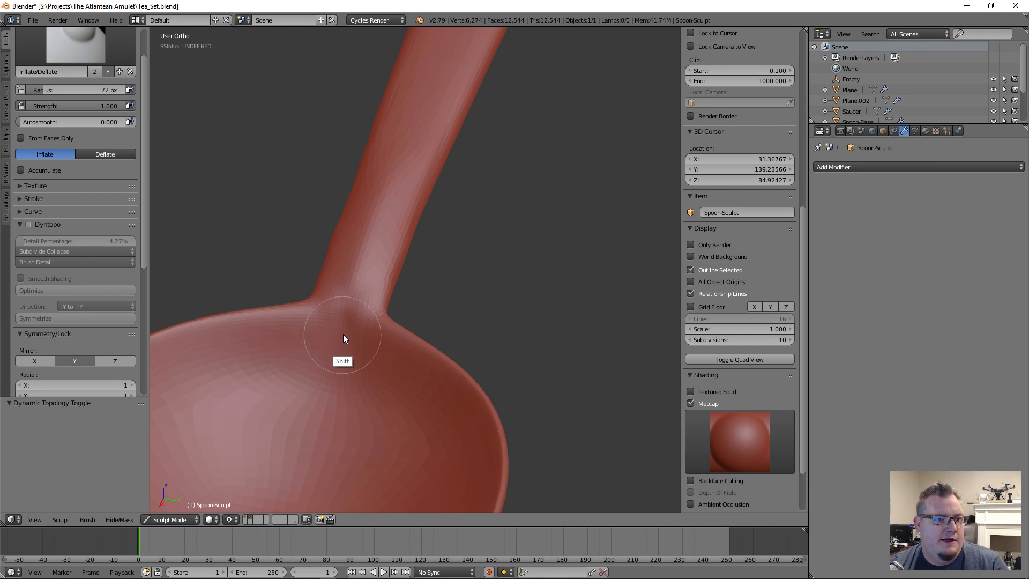
{"action": "mouse_move", "coordinate": [343, 333]}
{"action": "left_mouse_down", "text": "shift"}
{"action": "mouse_move", "coordinate": [364, 298]}
{"action": "mouse_move", "coordinate": [339, 344]}
{"action": "mouse_move", "coordinate": [343, 336]}
{"action": "mouse_move", "coordinate": [369, 345]}
{"action": "mouse_move", "coordinate": [326, 340]}
{"action": "mouse_move", "coordinate": [317, 352]}
{"action": "mouse_move", "coordinate": [345, 386]}
{"action": "mouse_move", "coordinate": [424, 425]}
{"action": "left_mouse_up", "text": "shift"}
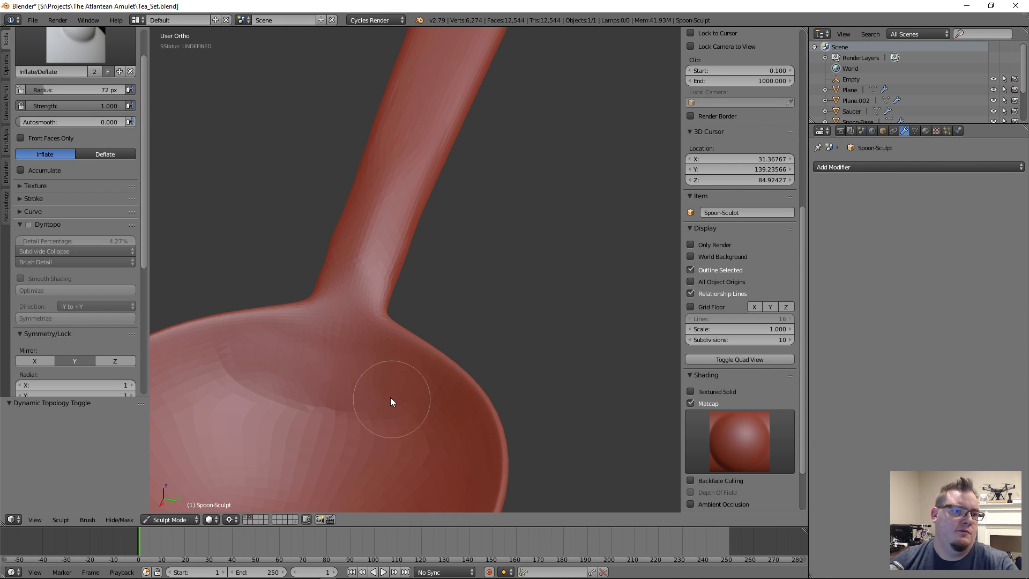
{"action": "middle_click_drag", "start_coordinate": [392, 399], "coordinate": [355, 346]}
{"action": "key", "text": "ctrl+z"}
{"action": "key", "text": "ctrl+z"}
{"action": "key", "text": "ctrl+z"}
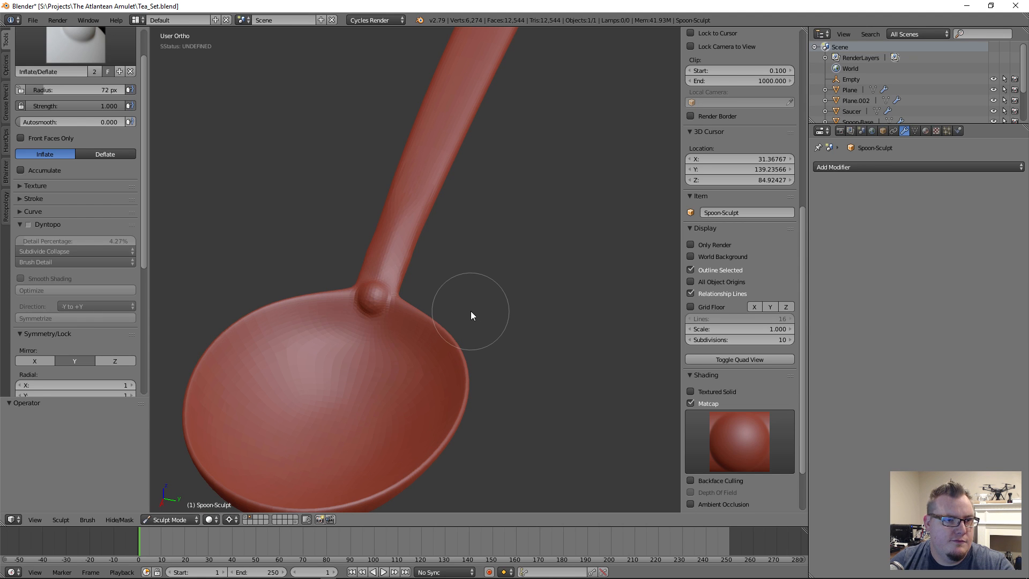
Smooth the top surface of the junction between handle and bowl and check the shape from the front.
{"action": "middle_click_drag", "start_coordinate": [478, 258], "coordinate": [435, 321]}
{"action": "scroll", "coordinate": [435, 320], "scroll_direction": "up", "scroll_amount": 6}
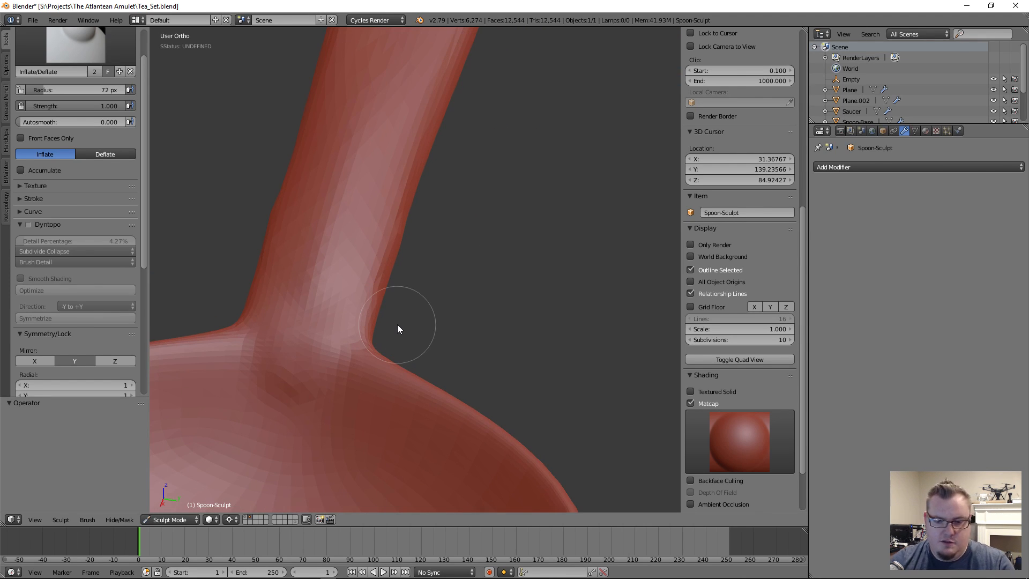
{"action": "mouse_move", "coordinate": [306, 347]}
{"action": "left_mouse_down", "text": "shift"}
{"action": "mouse_move", "coordinate": [336, 346]}
{"action": "mouse_move", "coordinate": [290, 391]}
{"action": "mouse_move", "coordinate": [301, 340]}
{"action": "mouse_move", "coordinate": [325, 308]}
{"action": "left_mouse_up", "text": "shift"}
{"action": "scroll", "coordinate": [413, 279], "scroll_direction": "down", "scroll_amount": 5}
{"action": "mouse_move", "coordinate": [414, 278]}
{"action": "middle_mouse_down"}
{"action": "mouse_move", "coordinate": [453, 294]}
{"action": "mouse_move", "coordinate": [441, 277]}
{"action": "middle_mouse_up"}
{"action": "scroll", "coordinate": [434, 275], "scroll_direction": "up", "scroll_amount": 5}
{"action": "scroll", "coordinate": [441, 277], "scroll_direction": "down", "scroll_amount": 1}
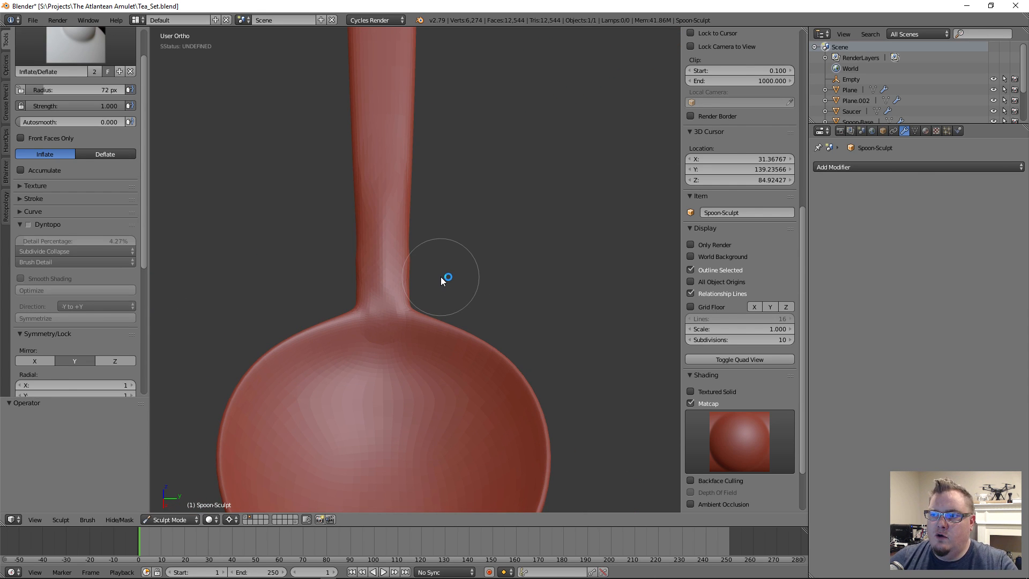
Switch to the Snake Hook brush and reduce its radius to 64 px.
{"action": "key", "text": "alt+Tab"}
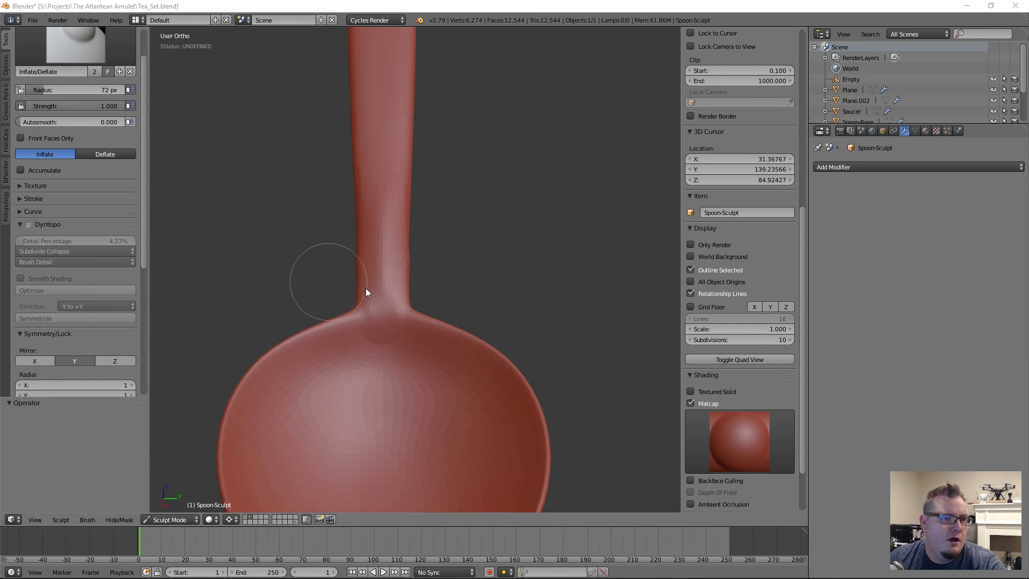
{"action": "left_click", "coordinate": [80, 48]}
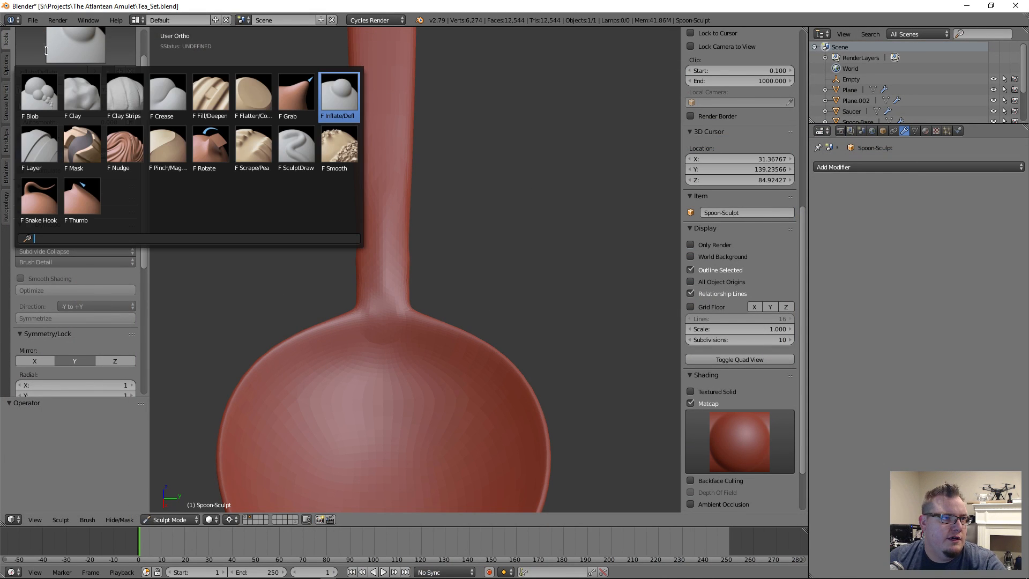
{"action": "left_click", "coordinate": [40, 204]}
{"action": "key", "text": "ctrl+z"}
{"action": "key", "text": "f"}
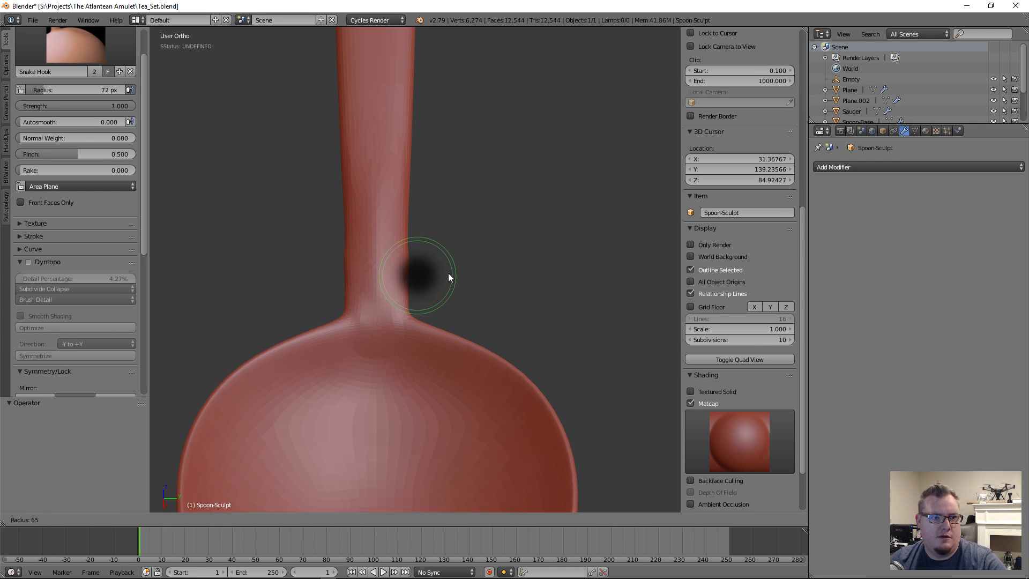
{"action": "left_click", "coordinate": [451, 270]}
{"action": "key", "text": "b"}
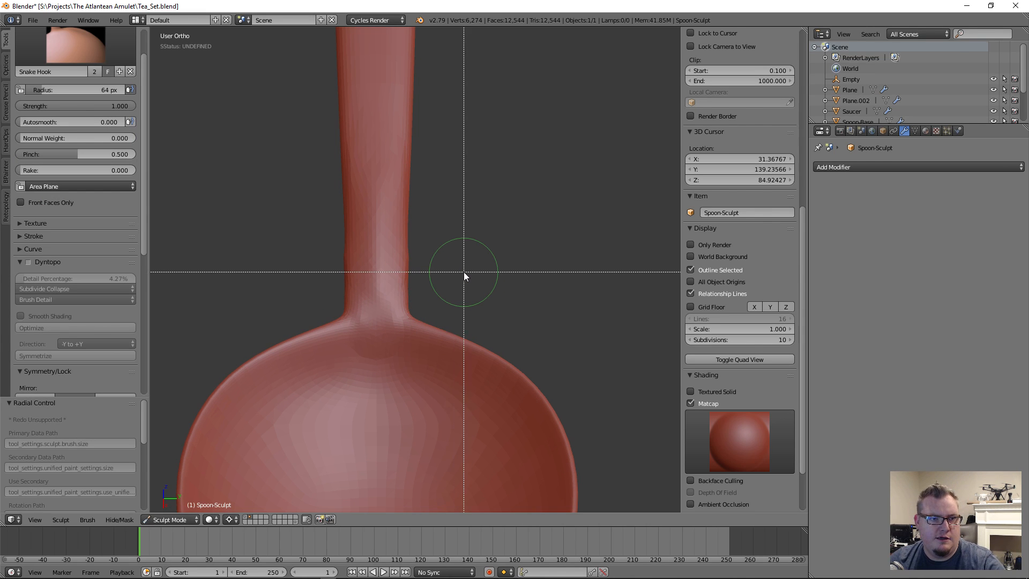
{"action": "key", "text": "Escape"}
{"action": "key", "text": "b"}
{"action": "key", "text": "Escape"}
{"action": "scroll", "coordinate": [435, 271], "scroll_direction": "down", "scroll_amount": 1, "text": "ctrl"}
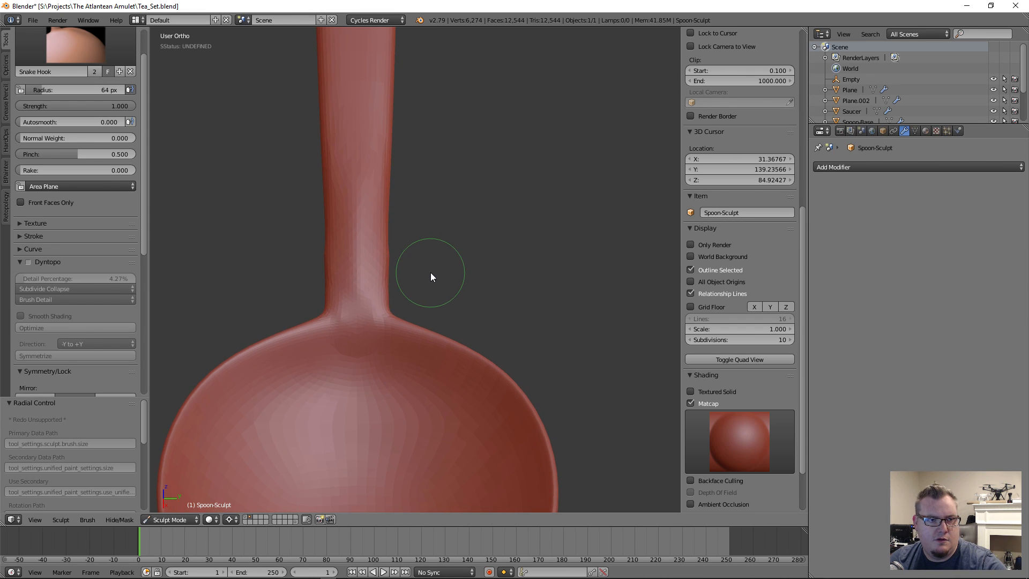
{"action": "key", "text": "shift+f"}
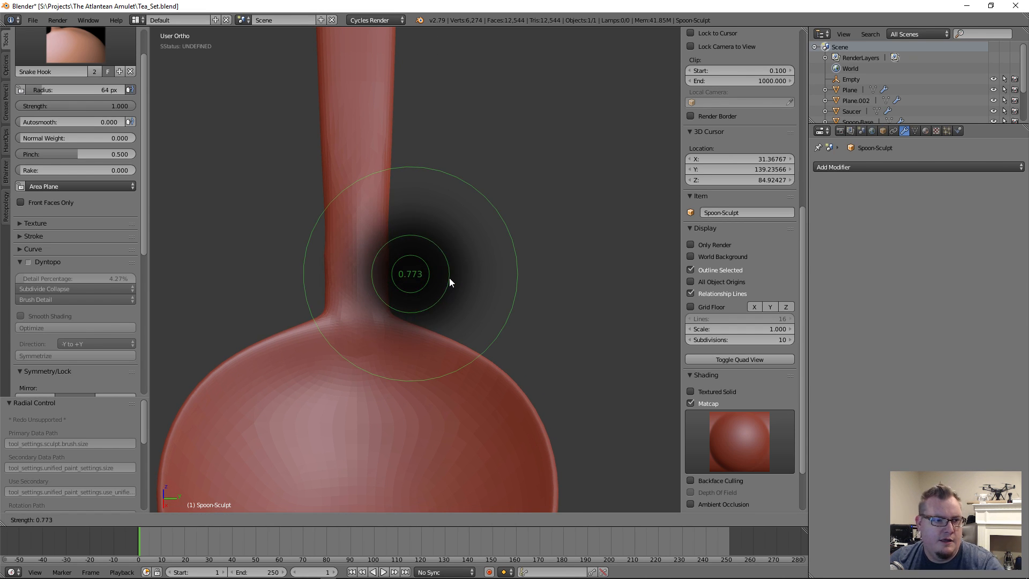
{"action": "key", "text": "Escape"}
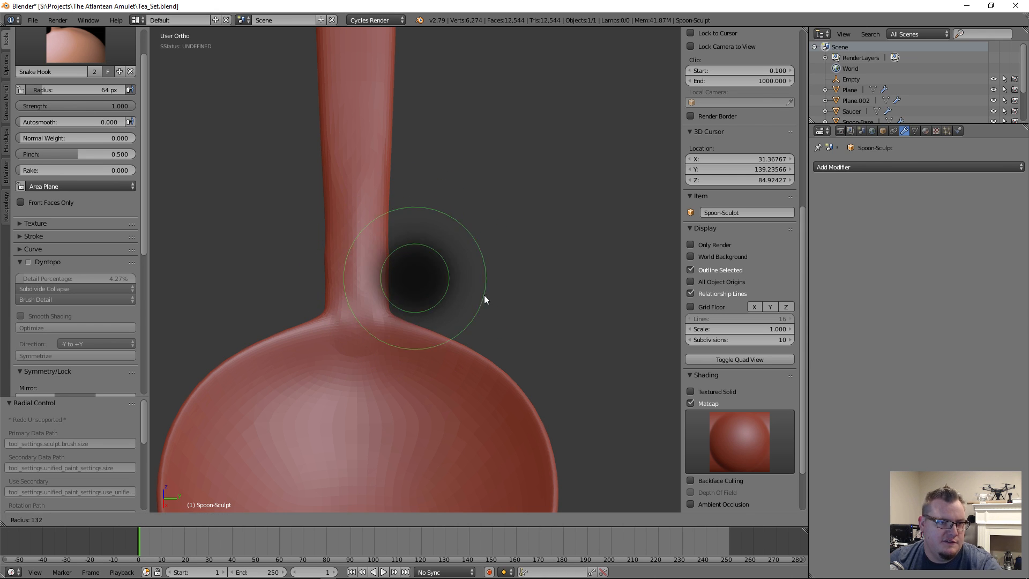
Set the Snake Hook brush radius to 36 px and its strength to about 0.717.
{"action": "left_click", "coordinate": [434, 280]}
{"action": "key", "text": "shift+f"}
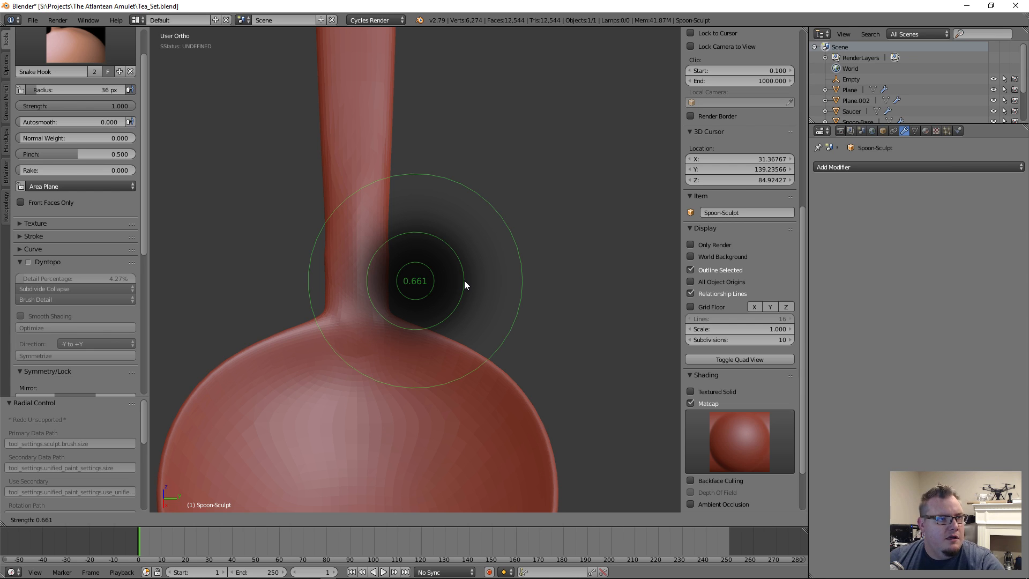
{"action": "left_click", "coordinate": [465, 280]}
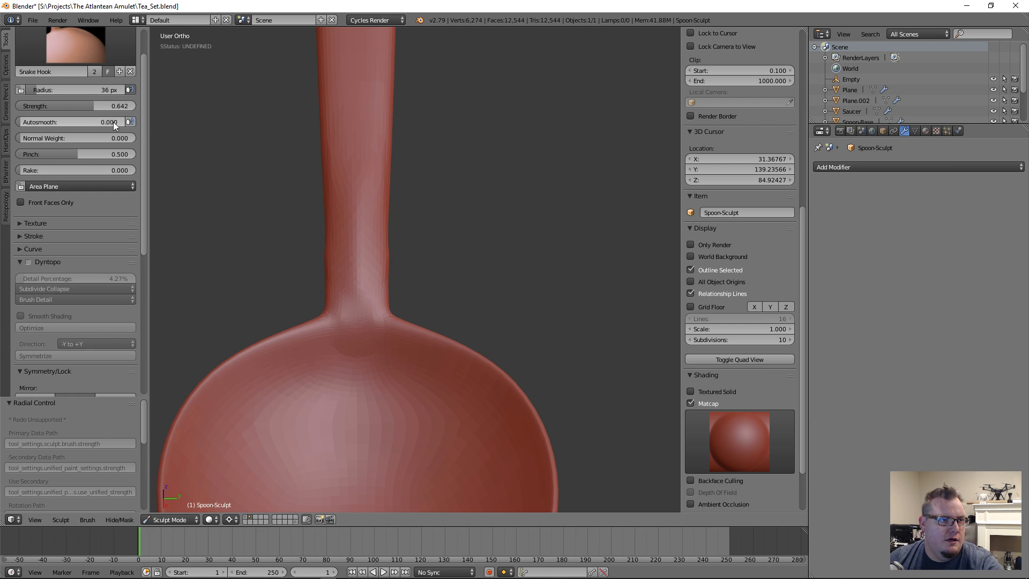
{"action": "key", "text": "shift+f"}
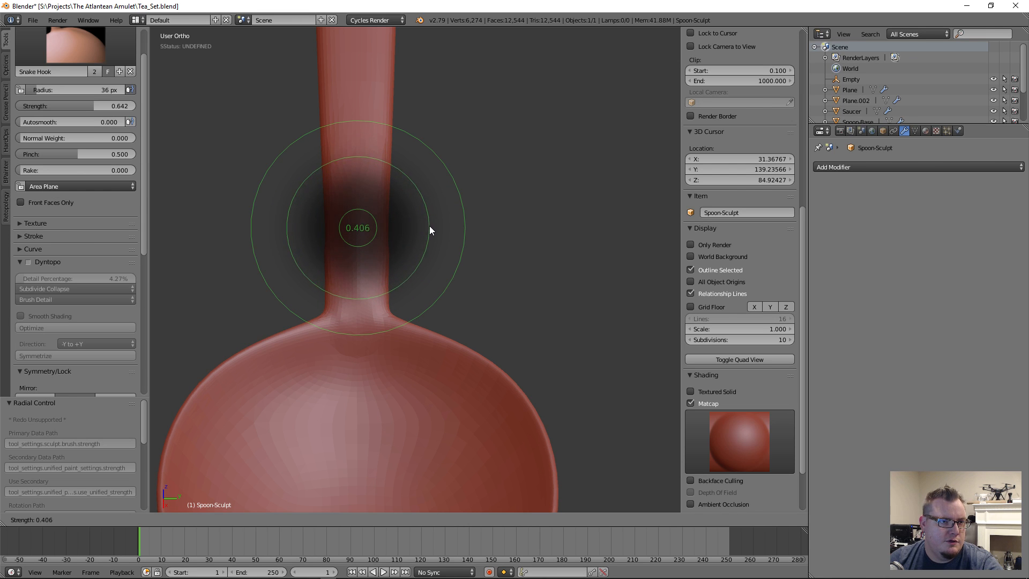
{"action": "left_click", "coordinate": [434, 231]}
{"action": "mouse_move", "coordinate": [433, 234]}
{"action": "middle_mouse_down"}
{"action": "mouse_move", "coordinate": [380, 253]}
{"action": "mouse_move", "coordinate": [386, 239]}
{"action": "middle_mouse_up"}
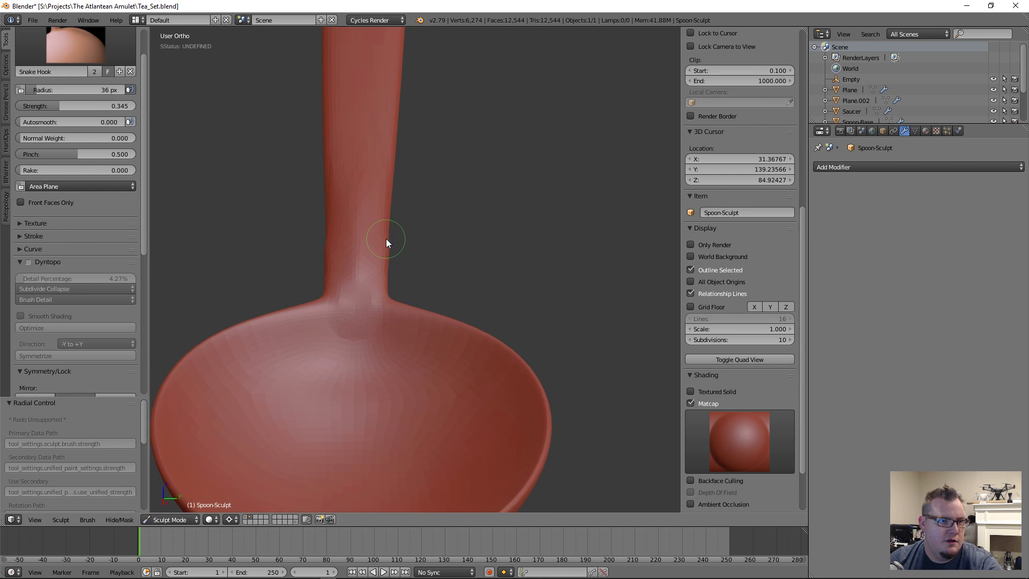
{"action": "key", "text": "shift+f"}
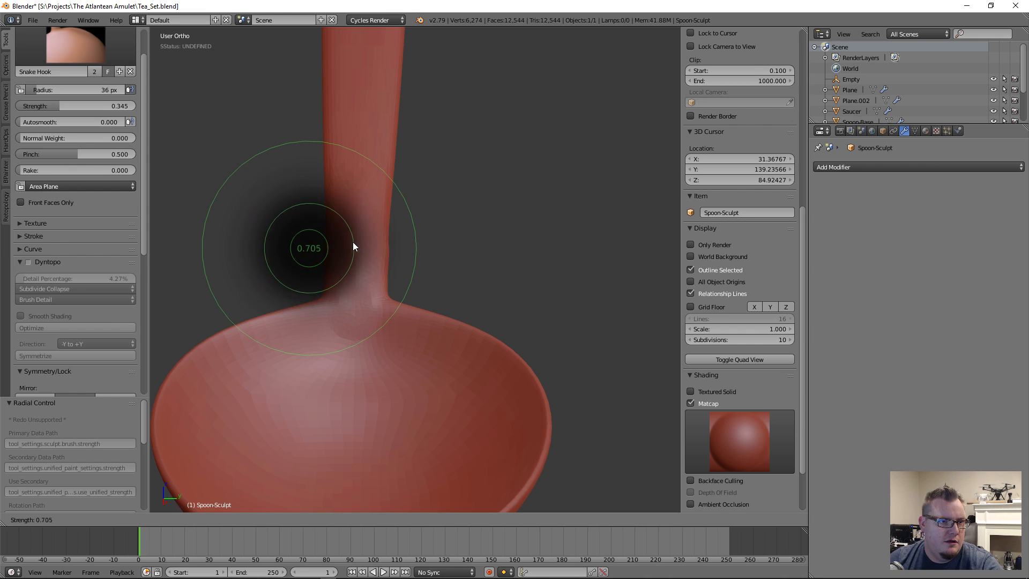
{"action": "left_click", "coordinate": [364, 248]}
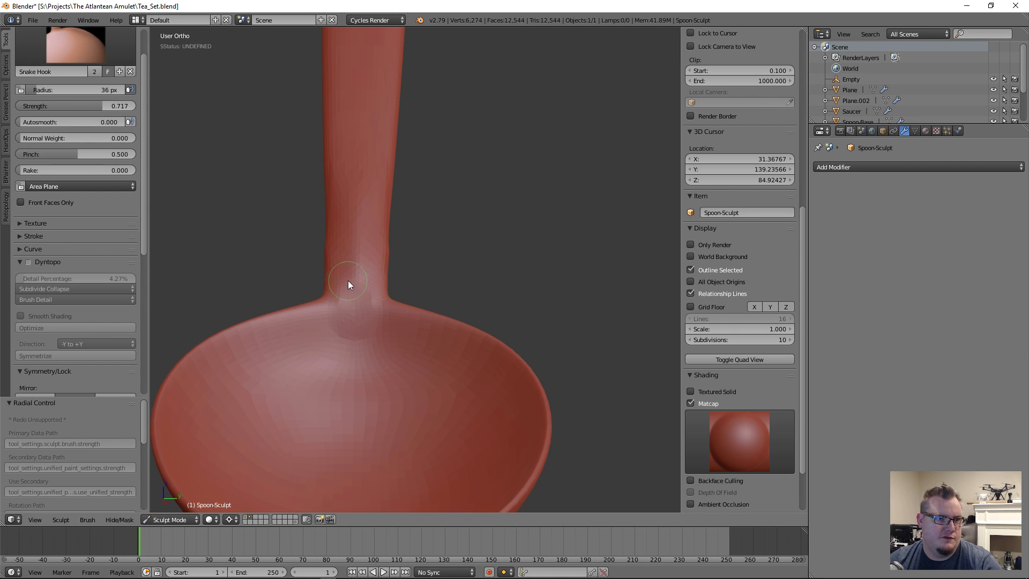
Try pulling the side of the lower handle outward with Snake Hook, and undo the stroke.
{"action": "left_click_drag", "start_coordinate": [379, 283], "coordinate": [400, 246]}
{"action": "middle_click_drag", "start_coordinate": [492, 229], "coordinate": [510, 268]}
{"action": "key", "text": "ctrl+z"}
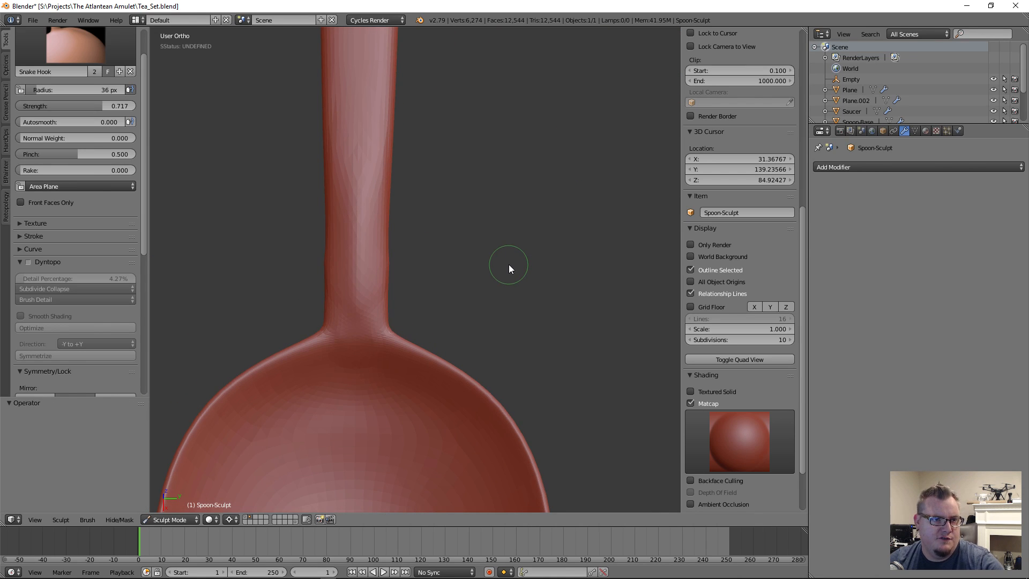
Enable Dyntopo and enlarge the Snake Hook brush radius to 60 px.
{"action": "left_click", "coordinate": [30, 262]}
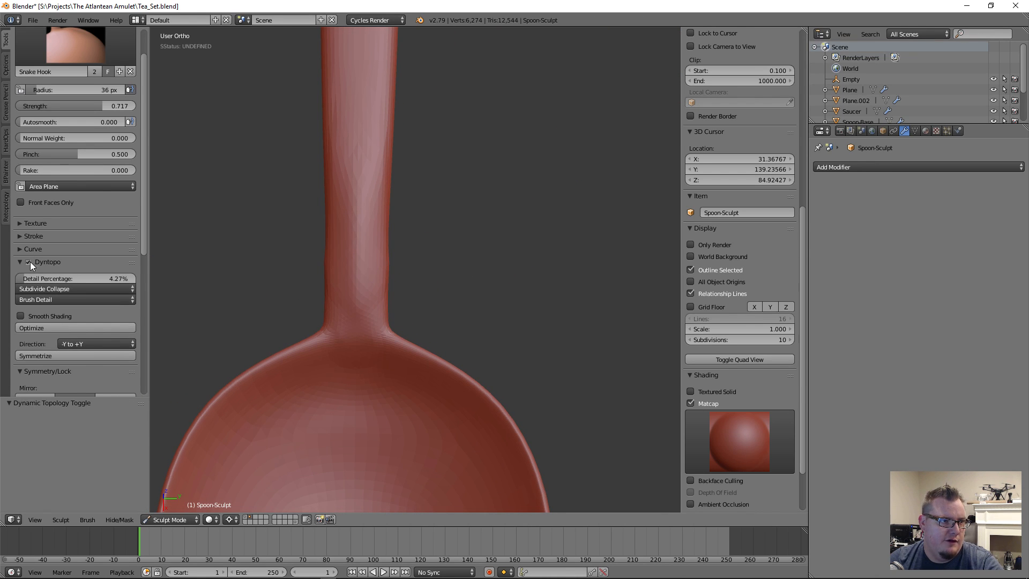
{"action": "scroll", "coordinate": [407, 261], "scroll_direction": "down", "scroll_amount": 2}
{"action": "middle_click_drag", "start_coordinate": [450, 257], "coordinate": [446, 239]}
{"action": "key", "text": "f"}
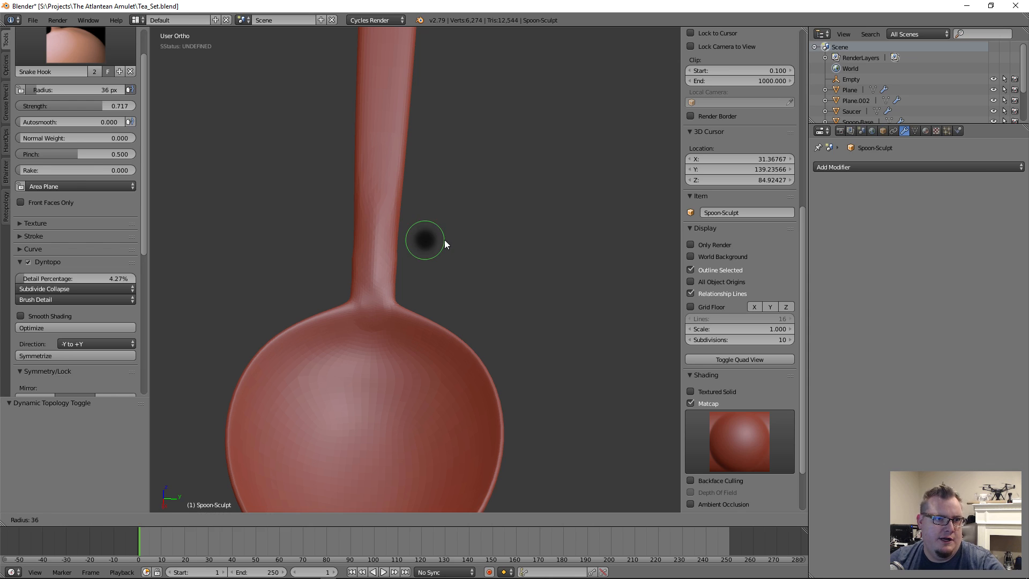
{"action": "left_click", "coordinate": [431, 274]}
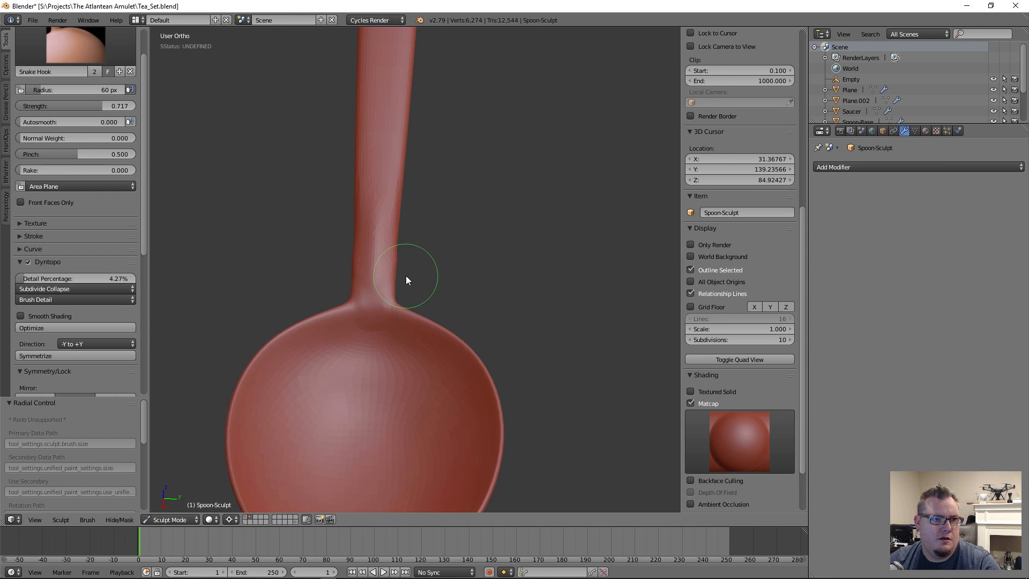
Pull a mirrored pair of hooked prongs out of the neck's sides with Snake Hook, and check them up close.
{"action": "mouse_move", "coordinate": [375, 288]}
{"action": "left_mouse_down"}
{"action": "mouse_move", "coordinate": [411, 272]}
{"action": "mouse_move", "coordinate": [429, 246]}
{"action": "mouse_move", "coordinate": [429, 214]}
{"action": "left_mouse_up"}
{"action": "mouse_move", "coordinate": [414, 257]}
{"action": "left_mouse_down"}
{"action": "mouse_move", "coordinate": [404, 230]}
{"action": "mouse_move", "coordinate": [374, 245]}
{"action": "left_mouse_up"}
{"action": "mouse_move", "coordinate": [374, 245]}
{"action": "middle_mouse_down"}
{"action": "mouse_move", "coordinate": [485, 273]}
{"action": "mouse_move", "coordinate": [381, 208]}
{"action": "mouse_move", "coordinate": [314, 201]}
{"action": "mouse_move", "coordinate": [279, 234]}
{"action": "mouse_move", "coordinate": [364, 274]}
{"action": "mouse_move", "coordinate": [413, 284]}
{"action": "mouse_move", "coordinate": [469, 270]}
{"action": "middle_mouse_up"}
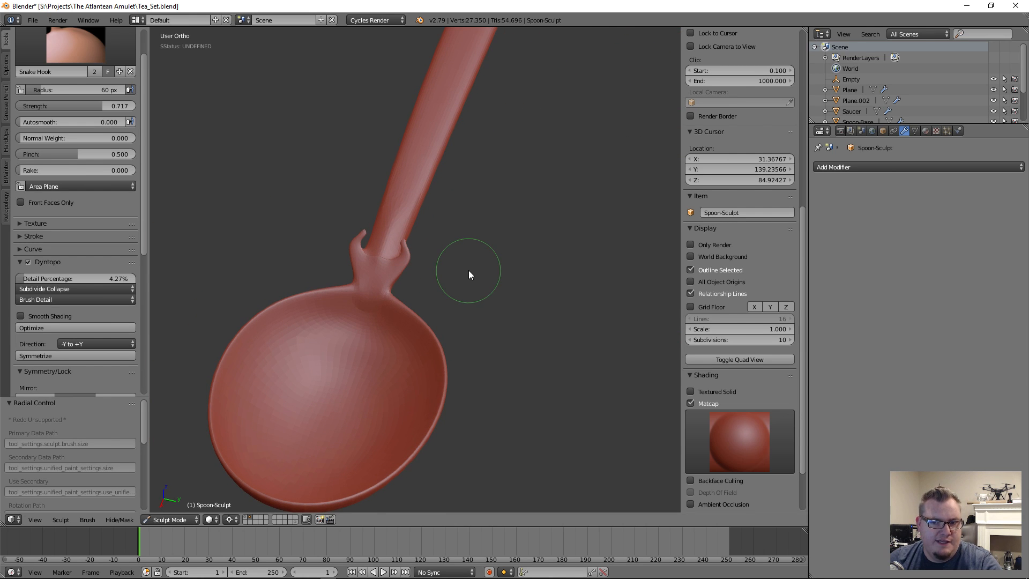
{"action": "scroll", "coordinate": [396, 274], "scroll_direction": "up", "scroll_amount": 4}
{"action": "middle_click_drag", "start_coordinate": [390, 277], "coordinate": [371, 297]}
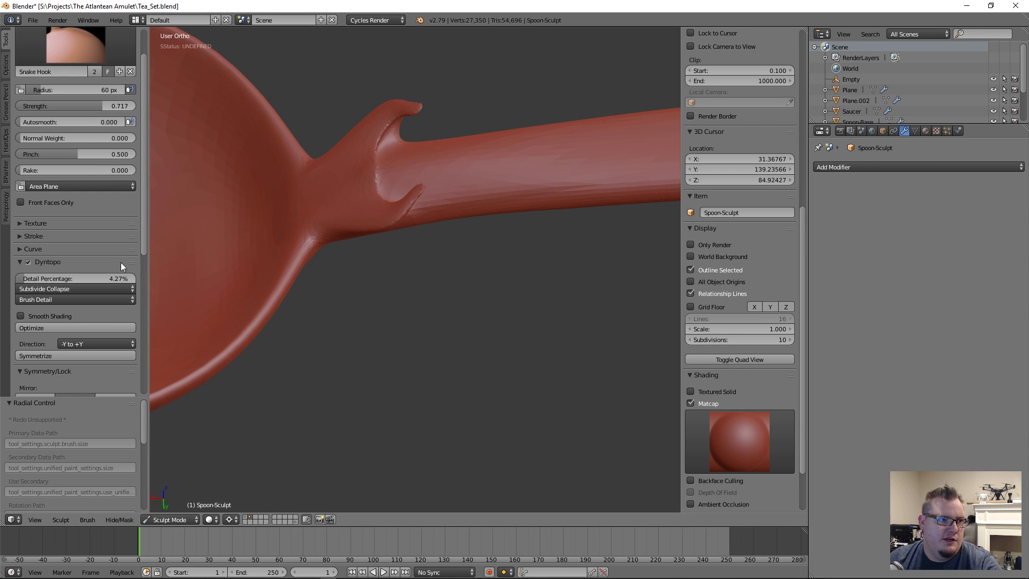
Disable Dyntopo and pull the mirrored prong tips up along the handle with Snake Hook.
{"action": "left_click", "coordinate": [28, 262]}
{"action": "middle_click_drag", "start_coordinate": [313, 259], "coordinate": [397, 260]}
{"action": "left_click_drag", "start_coordinate": [397, 260], "coordinate": [391, 193]}
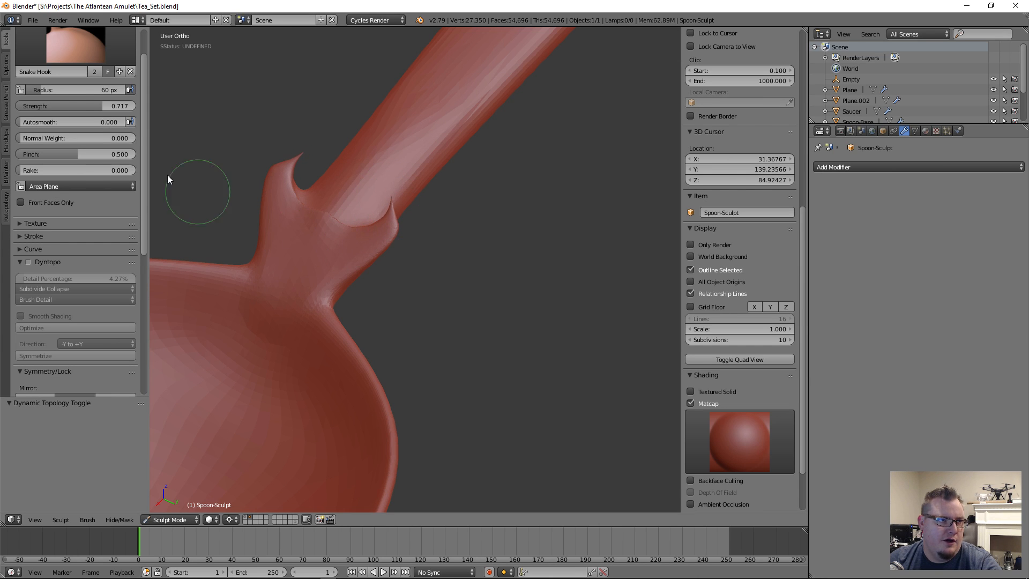
Thicken the bases of the prongs and the neck above the bowl with the Inflate brush.
{"action": "left_click", "coordinate": [75, 47]}
{"action": "left_click", "coordinate": [346, 97]}
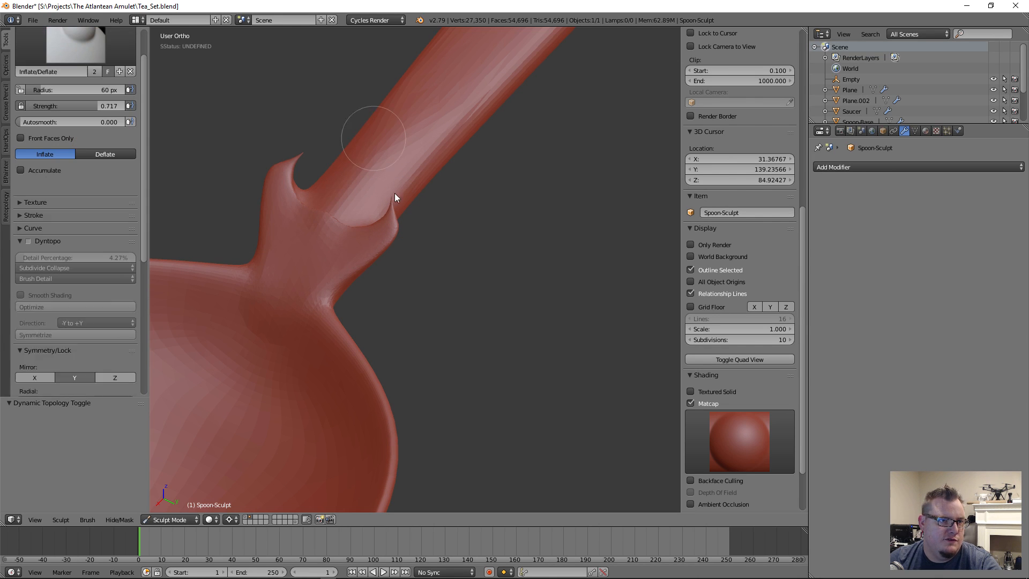
{"action": "mouse_move", "coordinate": [398, 231]}
{"action": "left_mouse_down"}
{"action": "mouse_move", "coordinate": [328, 253]}
{"action": "mouse_move", "coordinate": [344, 232]}
{"action": "left_mouse_up"}
{"action": "mouse_move", "coordinate": [291, 270]}
{"action": "left_mouse_down"}
{"action": "mouse_move", "coordinate": [313, 257]}
{"action": "mouse_move", "coordinate": [277, 308]}
{"action": "mouse_move", "coordinate": [312, 303]}
{"action": "mouse_move", "coordinate": [252, 301]}
{"action": "left_mouse_up"}
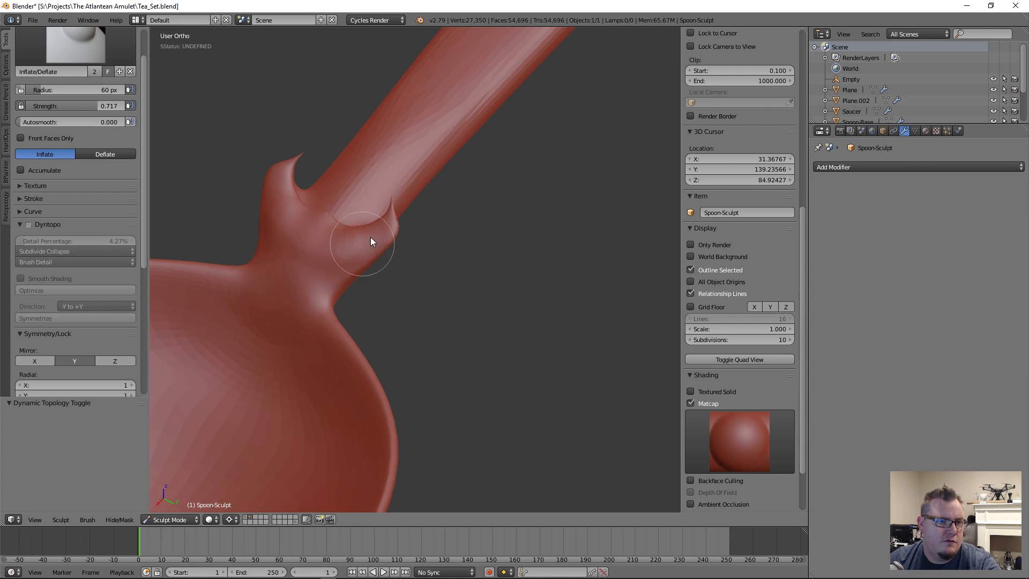
Set the Inflate brush to a 102 px radius and strength 1.000, and swell the thin prong tips.
{"action": "middle_click_drag", "start_coordinate": [472, 265], "coordinate": [318, 207]}
{"action": "scroll", "coordinate": [478, 182], "scroll_direction": "up", "scroll_amount": 4}
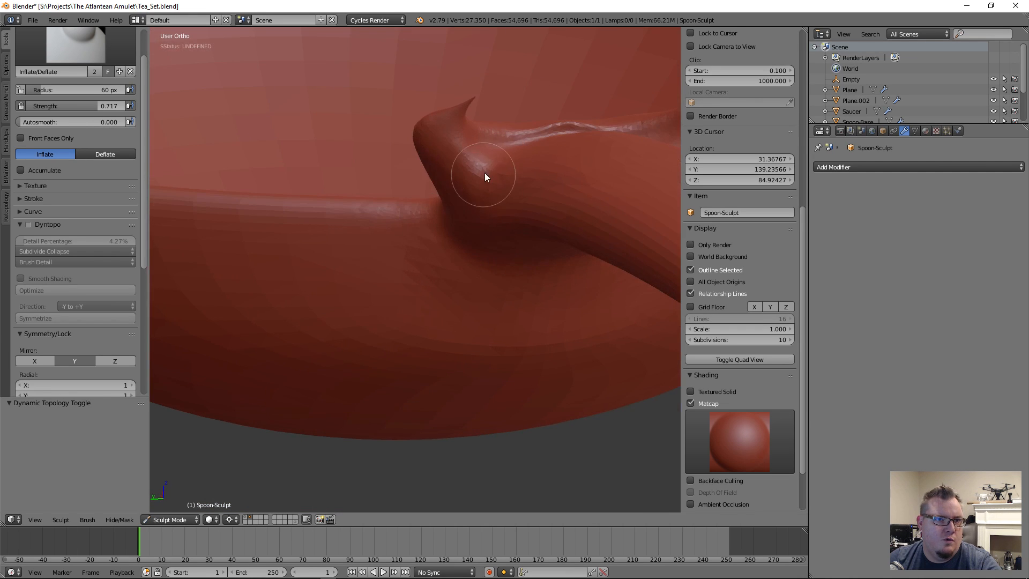
{"action": "middle_click_drag", "start_coordinate": [479, 182], "coordinate": [445, 228]}
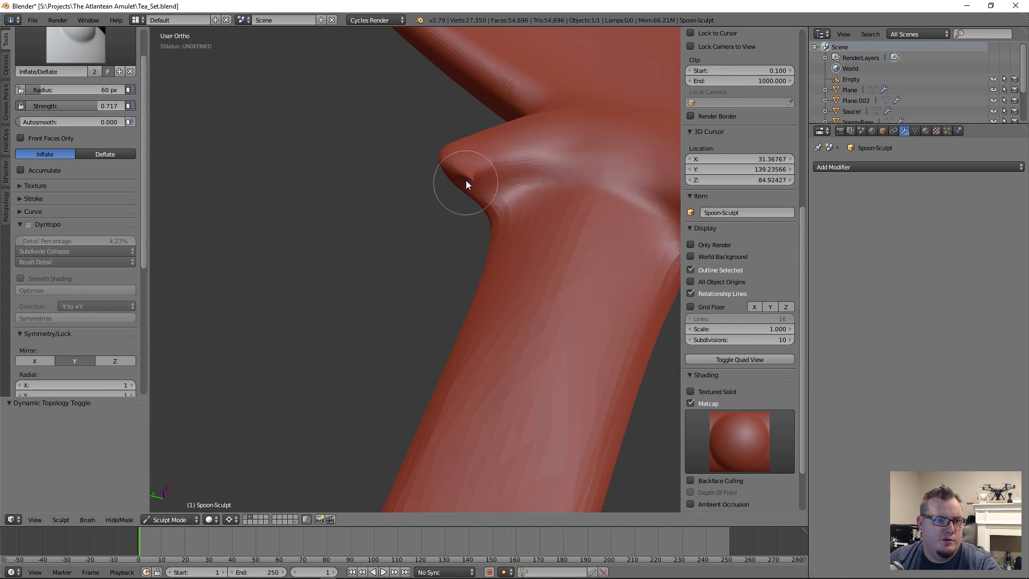
{"action": "middle_click_drag", "start_coordinate": [452, 214], "coordinate": [479, 170]}
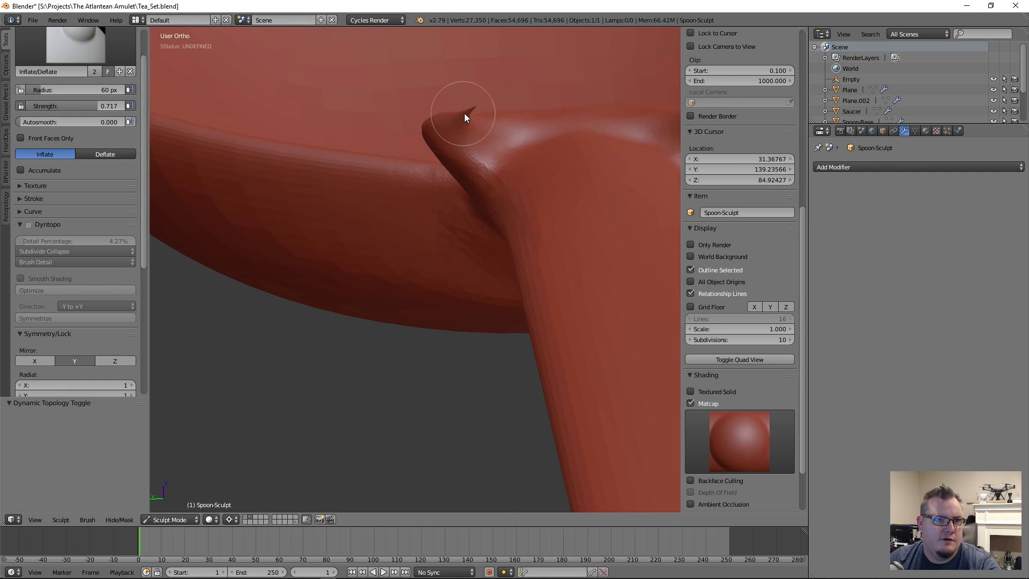
{"action": "middle_click_drag", "start_coordinate": [470, 122], "coordinate": [360, 113]}
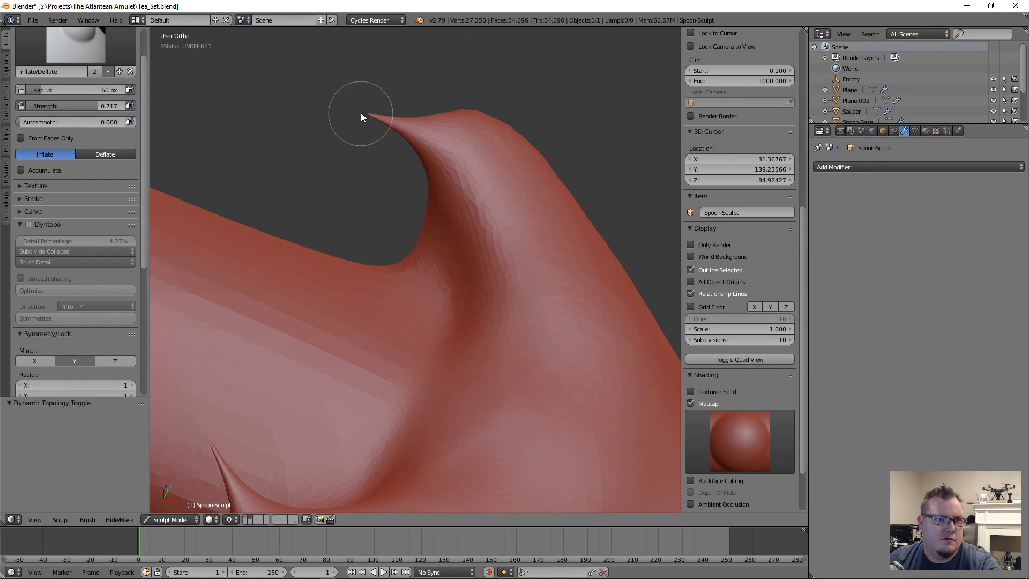
{"action": "key", "text": "f"}
{"action": "left_click", "coordinate": [393, 118]}
{"action": "key", "text": "shift+f"}
{"action": "left_click", "coordinate": [369, 121]}
{"action": "mouse_move", "coordinate": [369, 121]}
{"action": "left_mouse_down"}
{"action": "mouse_move", "coordinate": [380, 117]}
{"action": "mouse_move", "coordinate": [367, 106]}
{"action": "mouse_move", "coordinate": [423, 132]}
{"action": "mouse_move", "coordinate": [398, 126]}
{"action": "left_mouse_up"}
Smooth the swollen prong tips down into short points, working from several angles.
{"action": "middle_click_drag", "start_coordinate": [340, 161], "coordinate": [407, 171]}
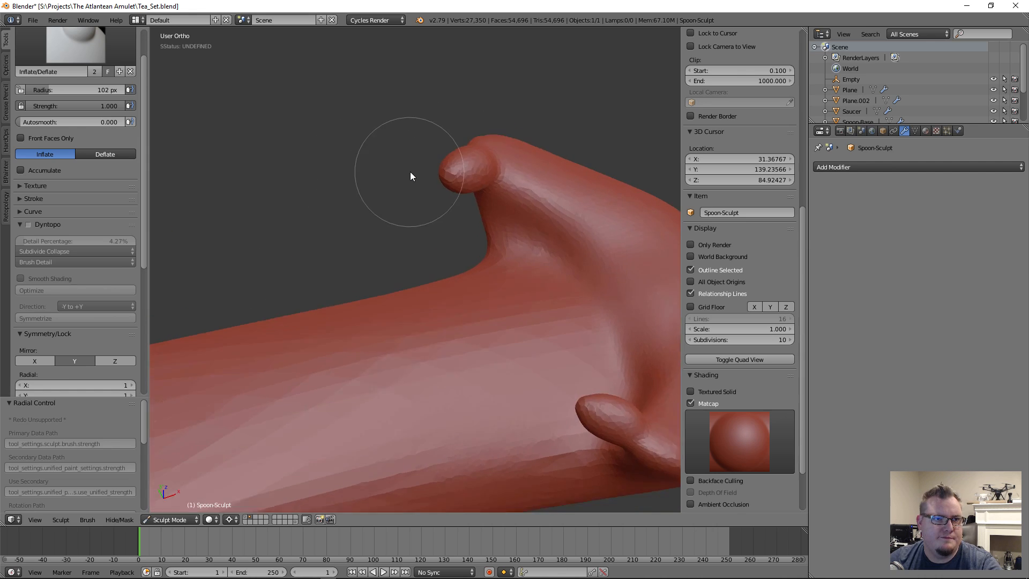
{"action": "mouse_move", "coordinate": [458, 170]}
{"action": "left_mouse_down"}
{"action": "mouse_move", "coordinate": [501, 156]}
{"action": "mouse_move", "coordinate": [470, 146]}
{"action": "mouse_move", "coordinate": [458, 195]}
{"action": "left_mouse_up"}
{"action": "mouse_move", "coordinate": [458, 195]}
{"action": "middle_mouse_down"}
{"action": "mouse_move", "coordinate": [387, 193]}
{"action": "mouse_move", "coordinate": [368, 130]}
{"action": "mouse_move", "coordinate": [390, 201]}
{"action": "mouse_move", "coordinate": [501, 211]}
{"action": "mouse_move", "coordinate": [542, 185]}
{"action": "mouse_move", "coordinate": [479, 112]}
{"action": "middle_mouse_up"}
{"action": "left_click_drag", "start_coordinate": [479, 112], "coordinate": [479, 105]}
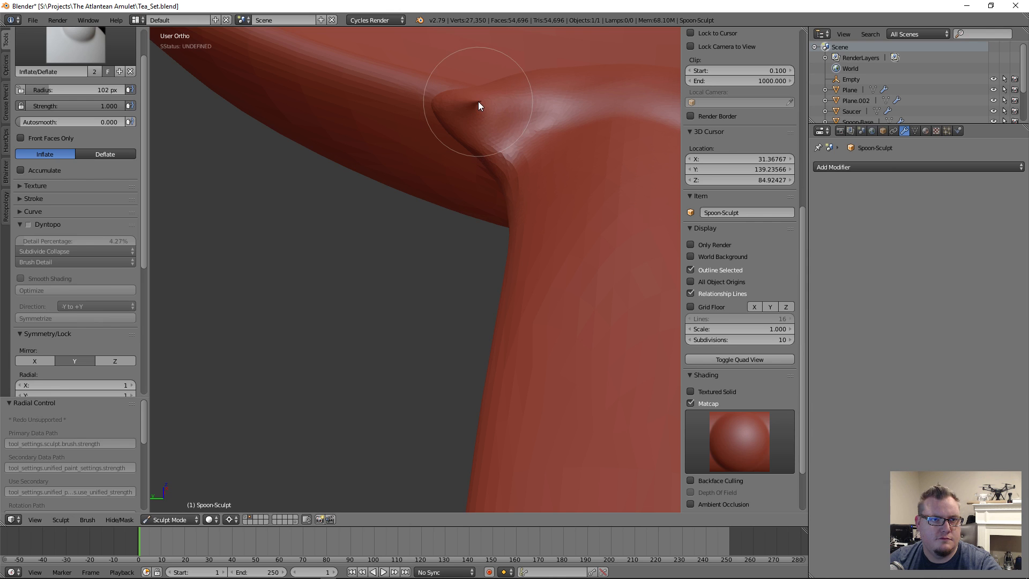
{"action": "middle_click_drag", "start_coordinate": [478, 104], "coordinate": [135, 110]}
Inflate the remaining sharp spike at the prong tip into a small rounded knob.
{"action": "left_click", "coordinate": [83, 53]}
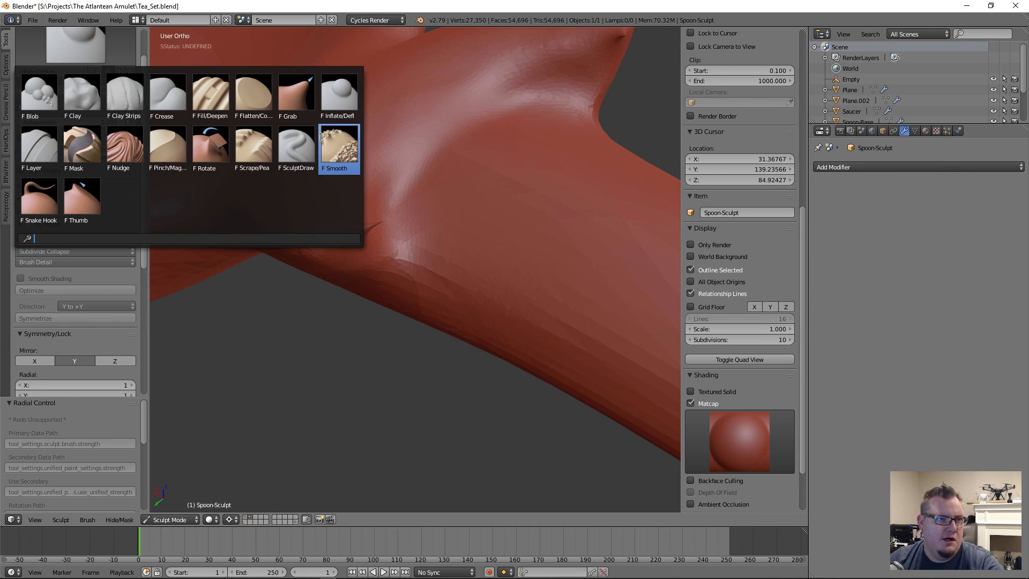
{"action": "left_click", "coordinate": [337, 111]}
{"action": "mouse_move", "coordinate": [408, 234]}
{"action": "middle_mouse_down"}
{"action": "mouse_move", "coordinate": [369, 193]}
{"action": "mouse_move", "coordinate": [327, 212]}
{"action": "mouse_move", "coordinate": [496, 352]}
{"action": "middle_mouse_up"}
{"action": "left_click_drag", "start_coordinate": [572, 312], "coordinate": [530, 327]}
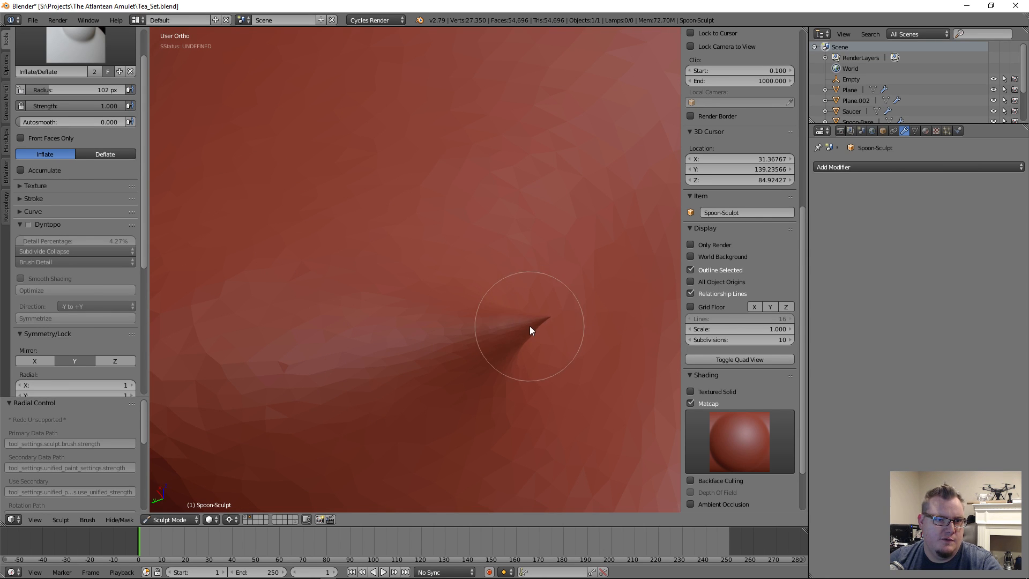
{"action": "left_click", "coordinate": [512, 333]}
{"action": "left_click", "coordinate": [512, 333]}
{"action": "left_click", "coordinate": [535, 326]}
{"action": "left_click", "coordinate": [534, 326]}
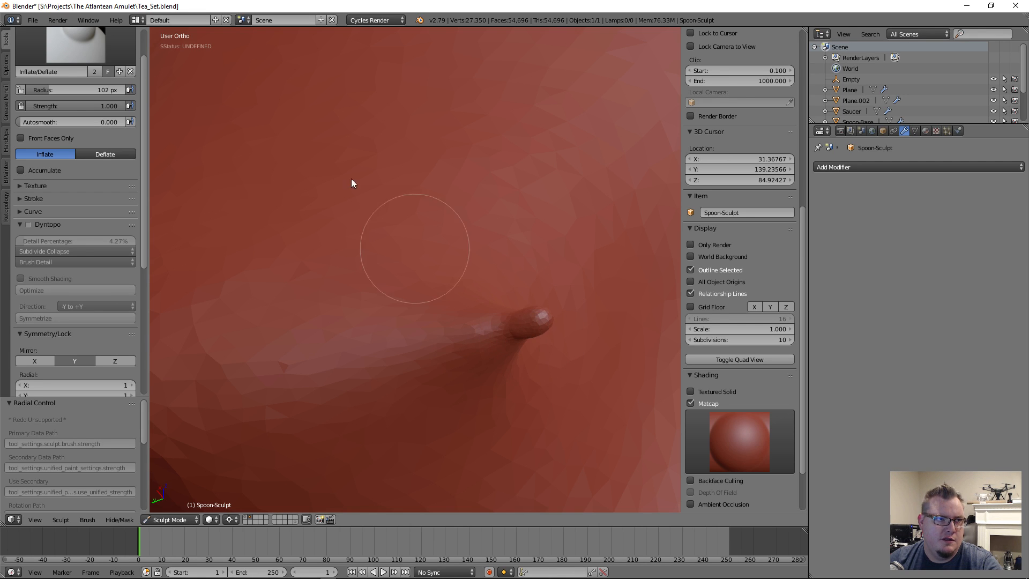
Work the base of the knob with the Blob brush, and smooth it back into the prong.
{"action": "left_click", "coordinate": [76, 46]}
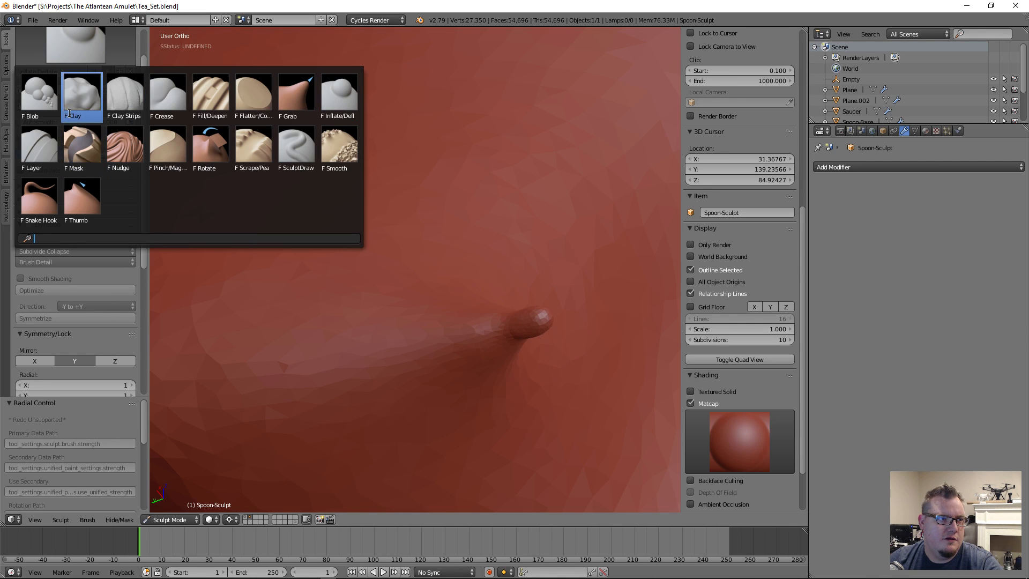
{"action": "left_click", "coordinate": [39, 96]}
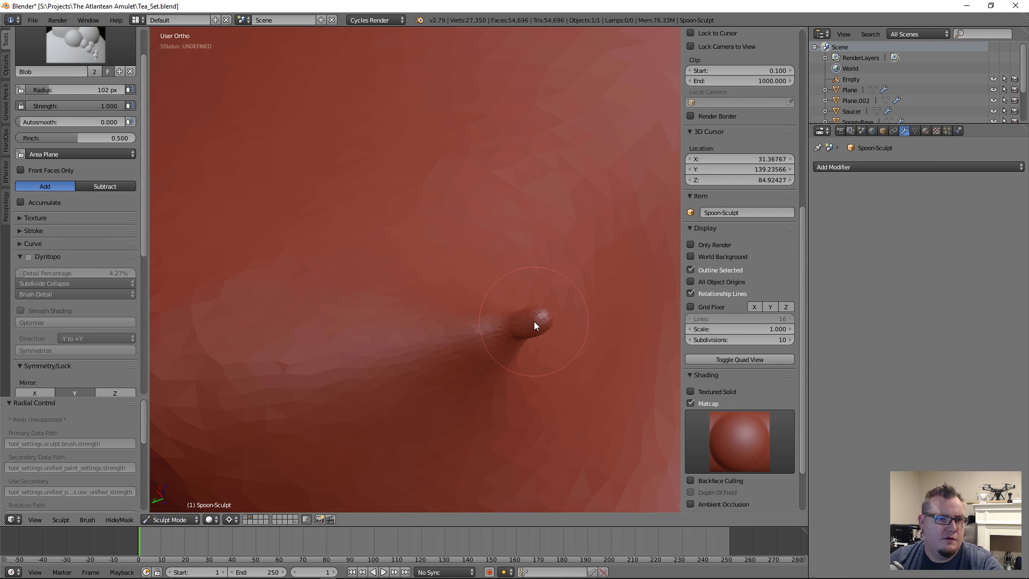
{"action": "mouse_move", "coordinate": [475, 353]}
{"action": "left_mouse_down"}
{"action": "mouse_move", "coordinate": [469, 345]}
{"action": "mouse_move", "coordinate": [525, 324]}
{"action": "mouse_move", "coordinate": [496, 340]}
{"action": "left_mouse_up"}
{"action": "mouse_move", "coordinate": [580, 307]}
{"action": "middle_mouse_down"}
{"action": "mouse_move", "coordinate": [495, 321]}
{"action": "mouse_move", "coordinate": [362, 315]}
{"action": "middle_mouse_up"}
{"action": "mouse_move", "coordinate": [210, 311]}
{"action": "left_mouse_down", "text": "shift"}
{"action": "mouse_move", "coordinate": [224, 301]}
{"action": "mouse_move", "coordinate": [220, 310]}
{"action": "left_mouse_up", "text": "shift"}
{"action": "scroll", "coordinate": [220, 309], "scroll_direction": "down", "scroll_amount": 6}
{"action": "mouse_move", "coordinate": [396, 262]}
{"action": "middle_mouse_down"}
{"action": "mouse_move", "coordinate": [476, 282]}
{"action": "mouse_move", "coordinate": [450, 243]}
{"action": "mouse_move", "coordinate": [528, 343]}
{"action": "mouse_move", "coordinate": [650, 313]}
{"action": "mouse_move", "coordinate": [495, 319]}
{"action": "middle_mouse_up"}
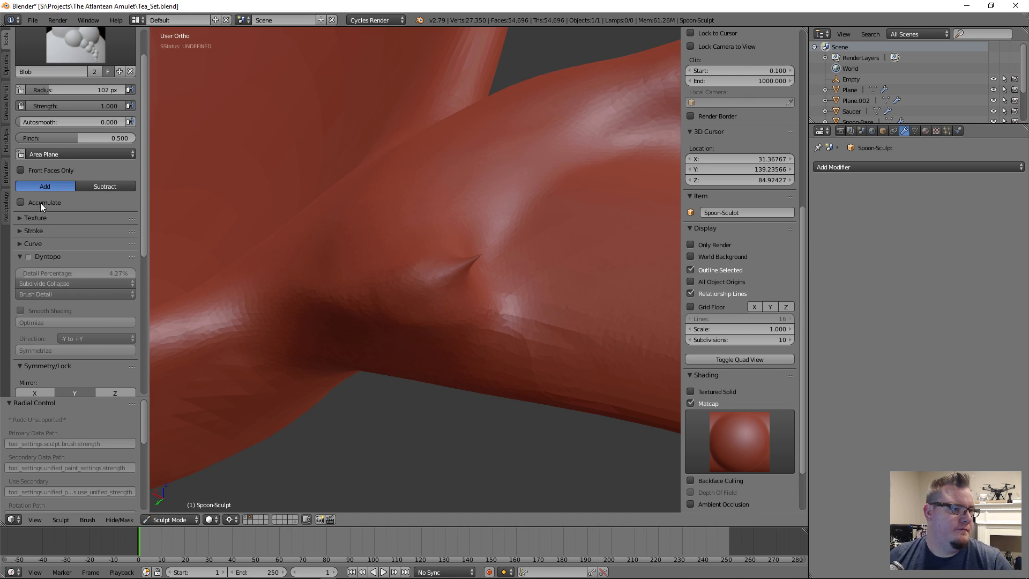
Flatten the pointed prong tip into a rounded bump from several angles with the Flatten/Contrast brush.
{"action": "left_click", "coordinate": [73, 59]}
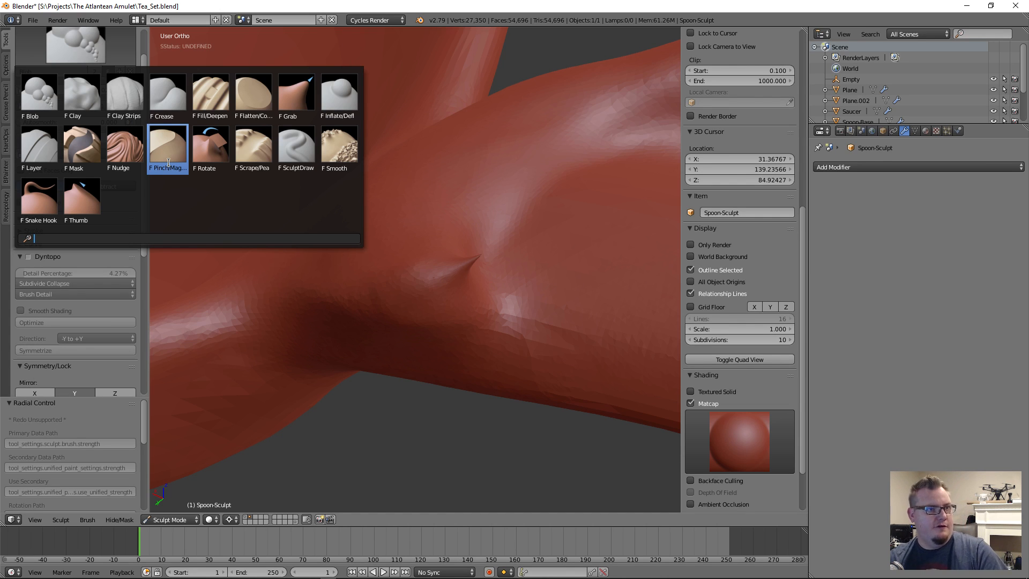
{"action": "left_click", "coordinate": [254, 95]}
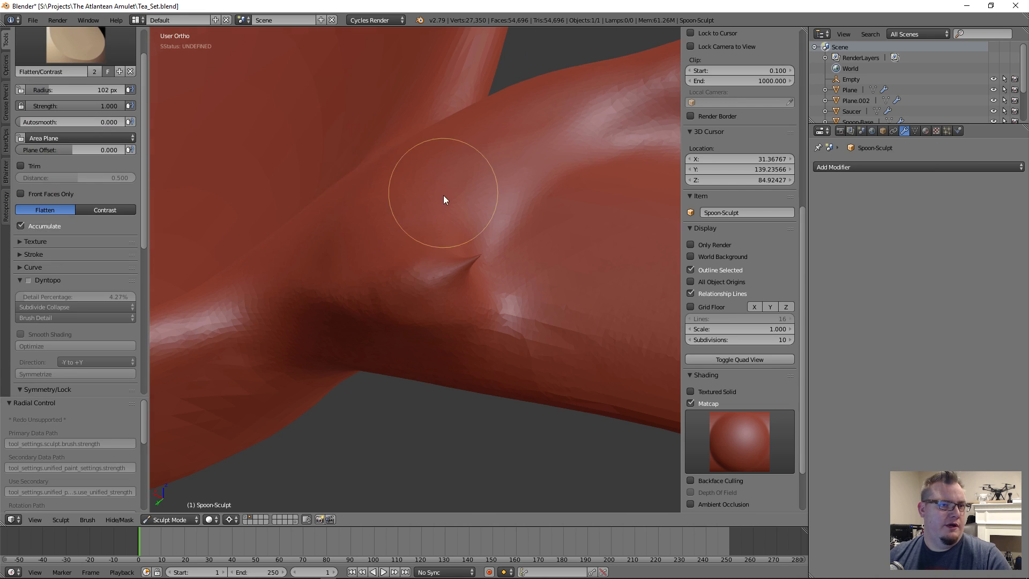
{"action": "scroll", "coordinate": [434, 242], "scroll_direction": "up", "scroll_amount": 2}
{"action": "mouse_move", "coordinate": [430, 286]}
{"action": "left_mouse_down"}
{"action": "mouse_move", "coordinate": [445, 303]}
{"action": "mouse_move", "coordinate": [411, 301]}
{"action": "mouse_move", "coordinate": [418, 336]}
{"action": "mouse_move", "coordinate": [416, 299]}
{"action": "mouse_move", "coordinate": [405, 321]}
{"action": "left_mouse_up"}
{"action": "middle_click_drag", "start_coordinate": [403, 316], "coordinate": [401, 300]}
{"action": "mouse_move", "coordinate": [402, 299]}
{"action": "left_mouse_down"}
{"action": "mouse_move", "coordinate": [421, 289]}
{"action": "mouse_move", "coordinate": [392, 302]}
{"action": "mouse_move", "coordinate": [397, 286]}
{"action": "mouse_move", "coordinate": [438, 264]}
{"action": "left_mouse_up"}
{"action": "mouse_move", "coordinate": [439, 263]}
{"action": "middle_mouse_down"}
{"action": "mouse_move", "coordinate": [406, 278]}
{"action": "mouse_move", "coordinate": [395, 259]}
{"action": "middle_mouse_up"}
{"action": "mouse_move", "coordinate": [395, 259]}
{"action": "left_mouse_down"}
{"action": "mouse_move", "coordinate": [471, 291]}
{"action": "mouse_move", "coordinate": [433, 270]}
{"action": "mouse_move", "coordinate": [448, 262]}
{"action": "mouse_move", "coordinate": [419, 271]}
{"action": "mouse_move", "coordinate": [447, 257]}
{"action": "left_mouse_up"}
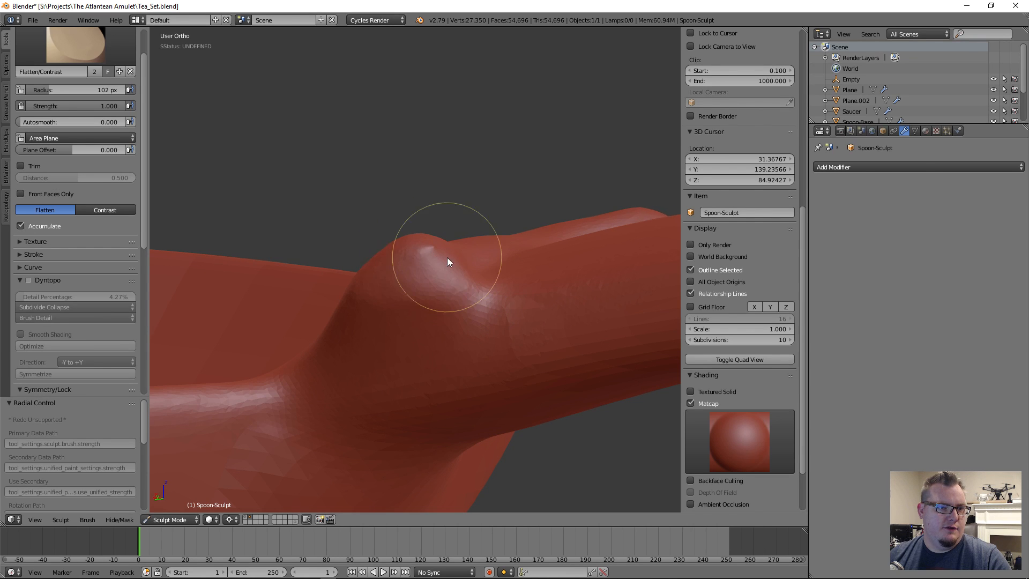
Flatten the rounded knob where the spoon handle meets the bowl.
{"action": "middle_click_drag", "start_coordinate": [448, 257], "coordinate": [391, 304]}
{"action": "mouse_move", "coordinate": [391, 305]}
{"action": "left_mouse_down"}
{"action": "mouse_move", "coordinate": [409, 300]}
{"action": "mouse_move", "coordinate": [425, 275]}
{"action": "left_mouse_up"}
{"action": "mouse_move", "coordinate": [425, 273]}
{"action": "middle_mouse_down"}
{"action": "mouse_move", "coordinate": [391, 300]}
{"action": "mouse_move", "coordinate": [375, 288]}
{"action": "mouse_move", "coordinate": [406, 284]}
{"action": "middle_mouse_up"}
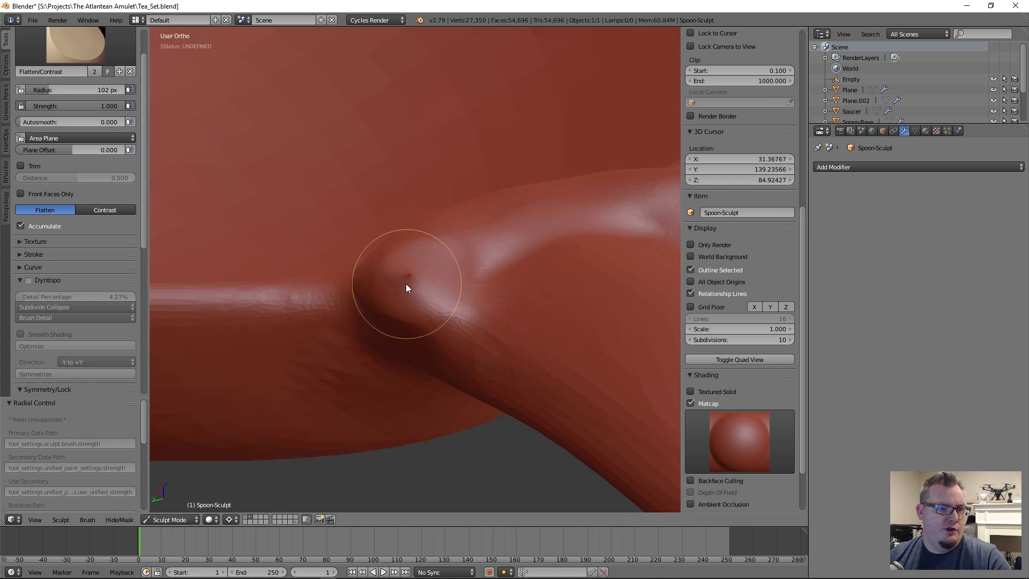
Enable dynamic topology for the spoon sculpt with a detail percentage of 20%.
{"action": "left_click", "coordinate": [32, 279]}
{"action": "double_click", "coordinate": [73, 297]}
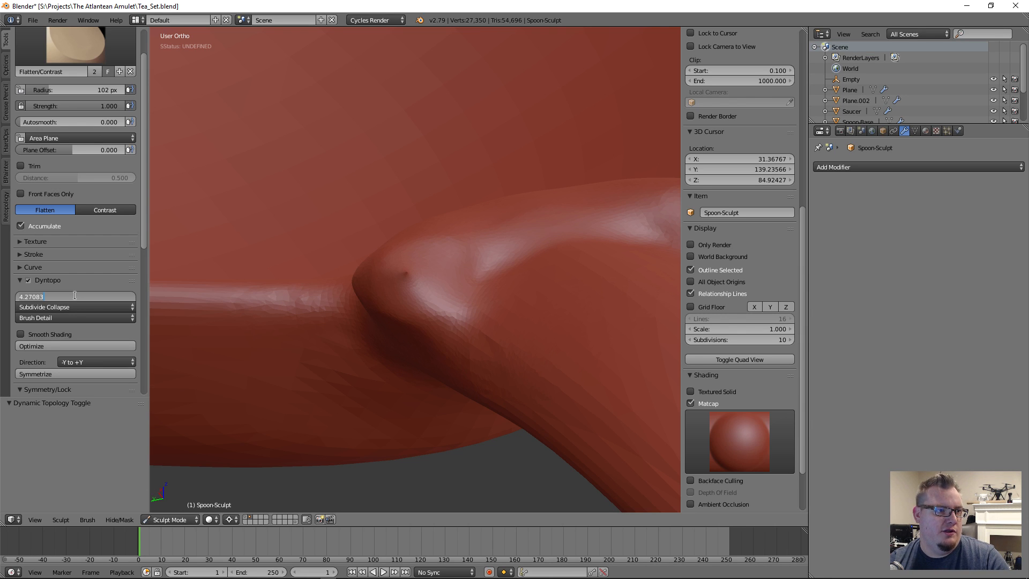
{"action": "key", "text": "Escape"}
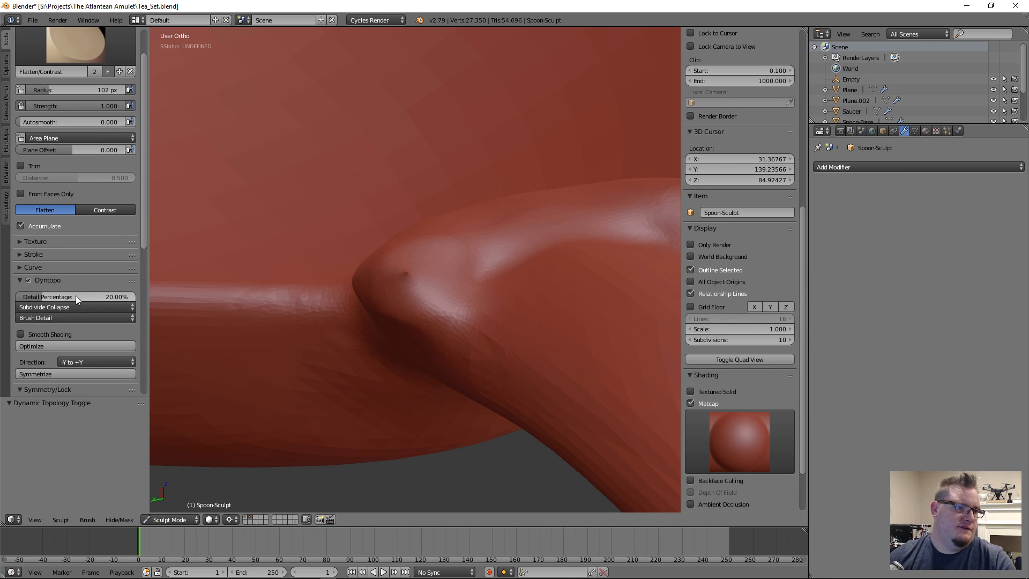
Rework the pitted tip of the side knob into a smooth surface with dynamic topology strokes.
{"action": "middle_click_drag", "start_coordinate": [404, 305], "coordinate": [422, 290]}
{"action": "left_click_drag", "start_coordinate": [422, 286], "coordinate": [422, 285]}
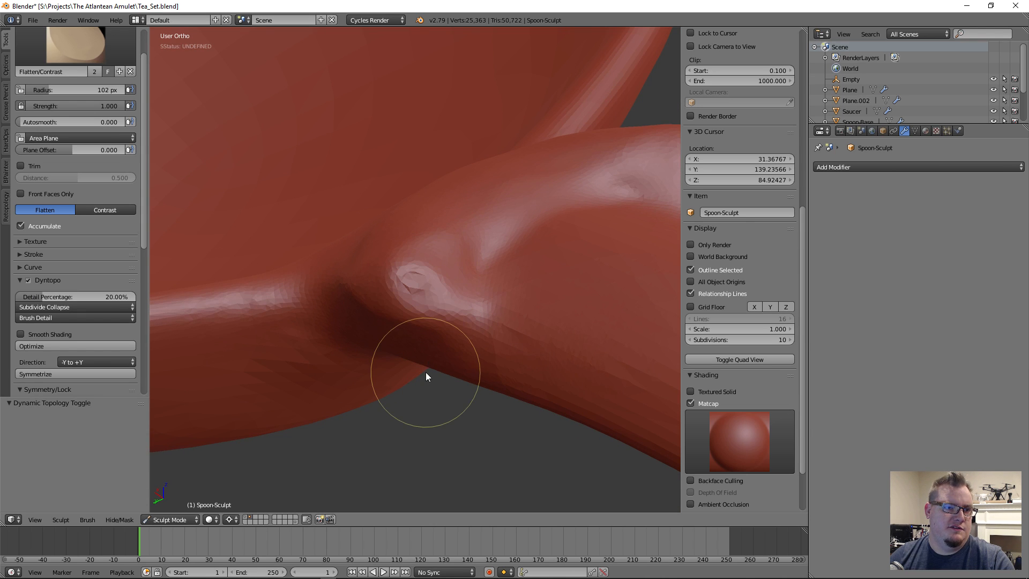
{"action": "middle_click_drag", "start_coordinate": [414, 304], "coordinate": [465, 319]}
{"action": "mouse_move", "coordinate": [442, 343]}
{"action": "left_mouse_down"}
{"action": "mouse_move", "coordinate": [407, 293]}
{"action": "mouse_move", "coordinate": [433, 288]}
{"action": "mouse_move", "coordinate": [405, 334]}
{"action": "mouse_move", "coordinate": [432, 287]}
{"action": "left_mouse_up"}
{"action": "mouse_move", "coordinate": [438, 357]}
{"action": "middle_mouse_down"}
{"action": "mouse_move", "coordinate": [441, 300]}
{"action": "mouse_move", "coordinate": [422, 327]}
{"action": "middle_mouse_up"}
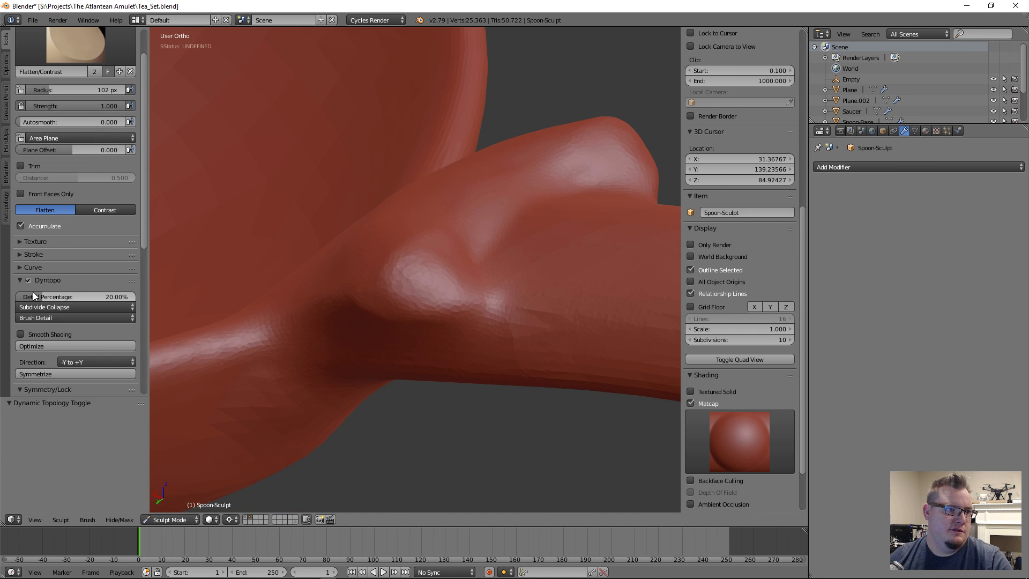
Turn off dynamic topology and smooth the side knob at the base of the handle.
{"action": "left_click", "coordinate": [29, 269]}
{"action": "left_click", "coordinate": [29, 270]}
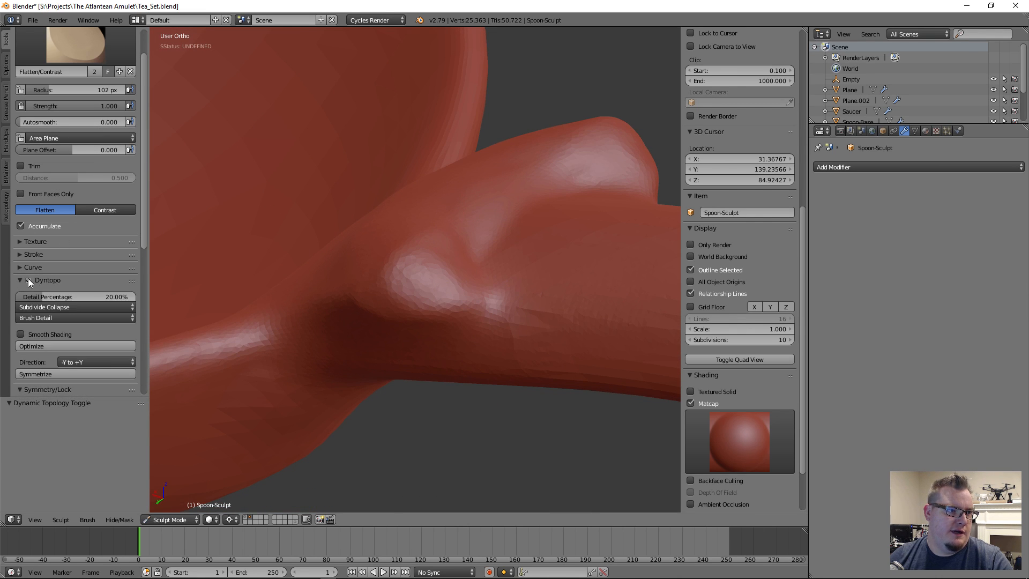
{"action": "left_click_drag", "start_coordinate": [395, 295], "coordinate": [417, 291], "text": "shift"}
{"action": "scroll", "coordinate": [401, 256], "scroll_direction": "down", "scroll_amount": 6}
{"action": "mouse_move", "coordinate": [443, 314]}
{"action": "middle_mouse_down"}
{"action": "mouse_move", "coordinate": [498, 331]}
{"action": "mouse_move", "coordinate": [620, 303]}
{"action": "mouse_move", "coordinate": [488, 334]}
{"action": "mouse_move", "coordinate": [491, 360]}
{"action": "middle_mouse_up"}
{"action": "middle_click_drag", "start_coordinate": [439, 253], "coordinate": [444, 270]}
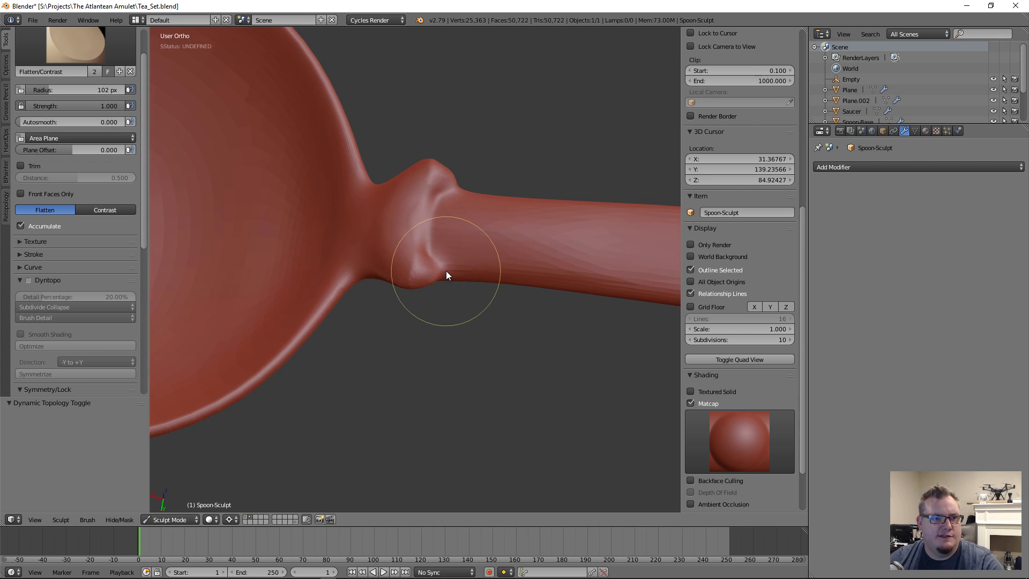
Compare the collar between bowl and handle with the silver spoon reference photo in the browser, then return to Blender.
{"action": "left_click_drag", "start_coordinate": [432, 246], "coordinate": [397, 243]}
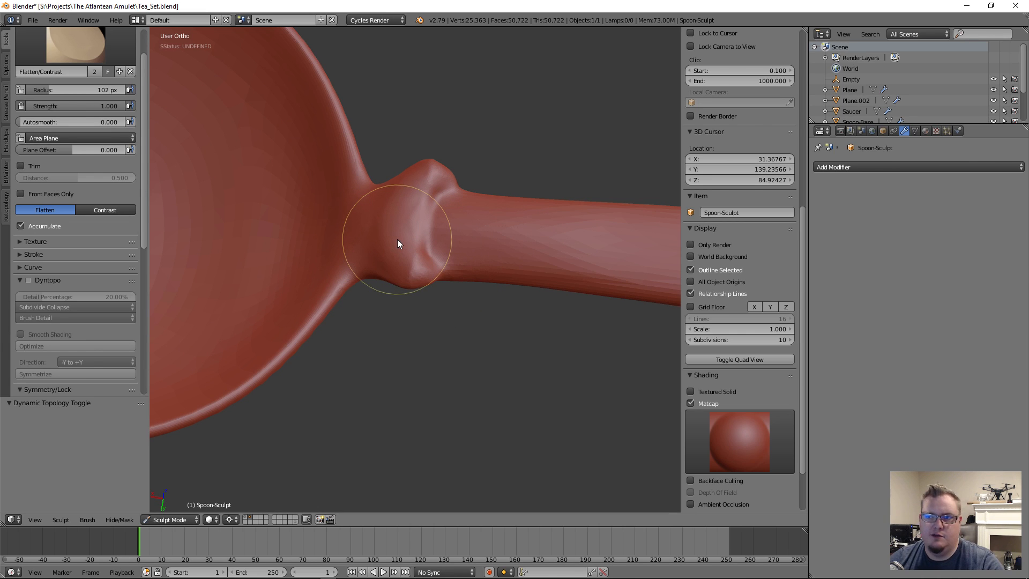
{"action": "scroll", "coordinate": [56, 163], "scroll_direction": "up", "scroll_amount": 3}
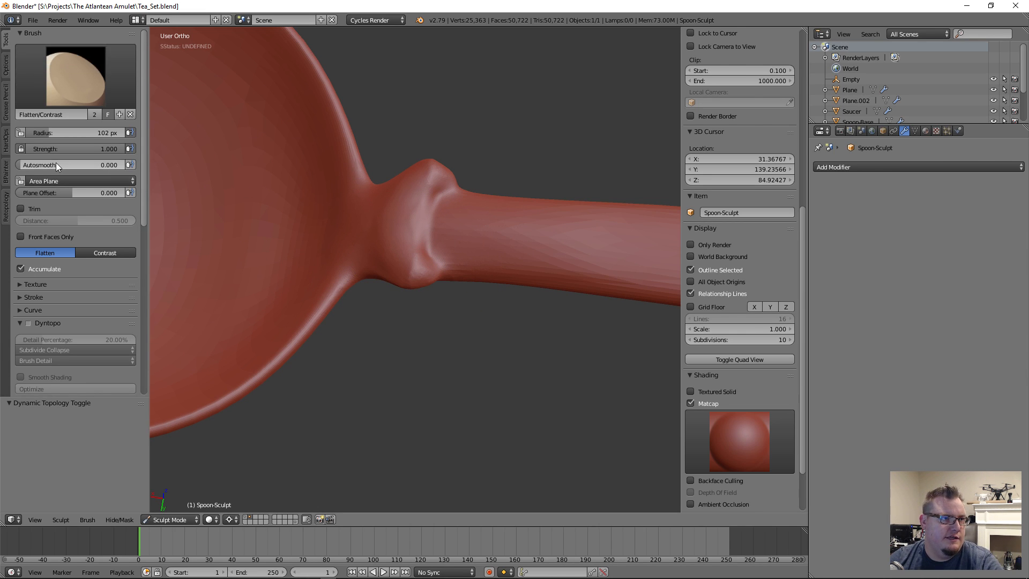
{"action": "middle_click_drag", "start_coordinate": [472, 314], "coordinate": [557, 251]}
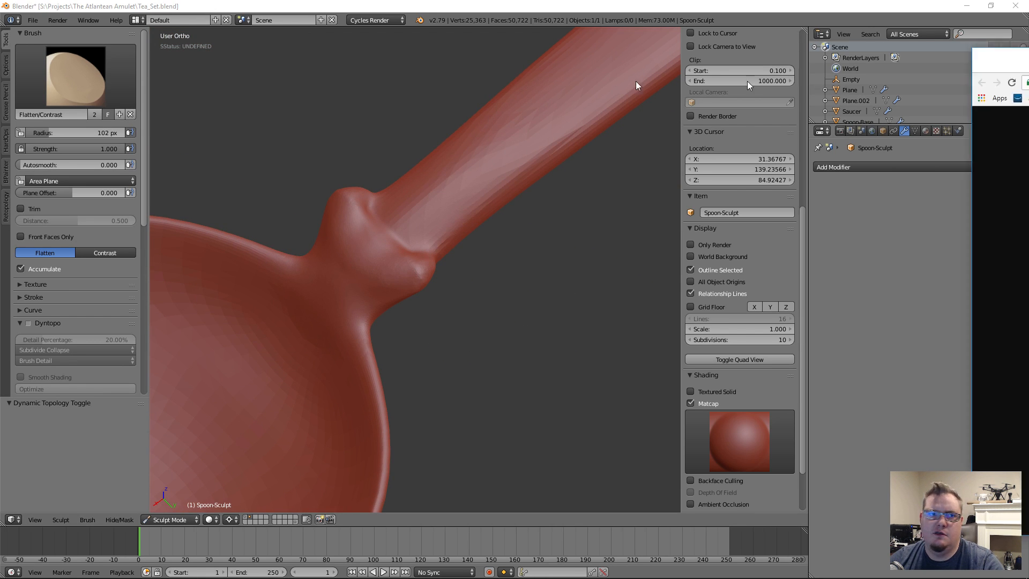
{"action": "key", "text": "alt+Tab"}
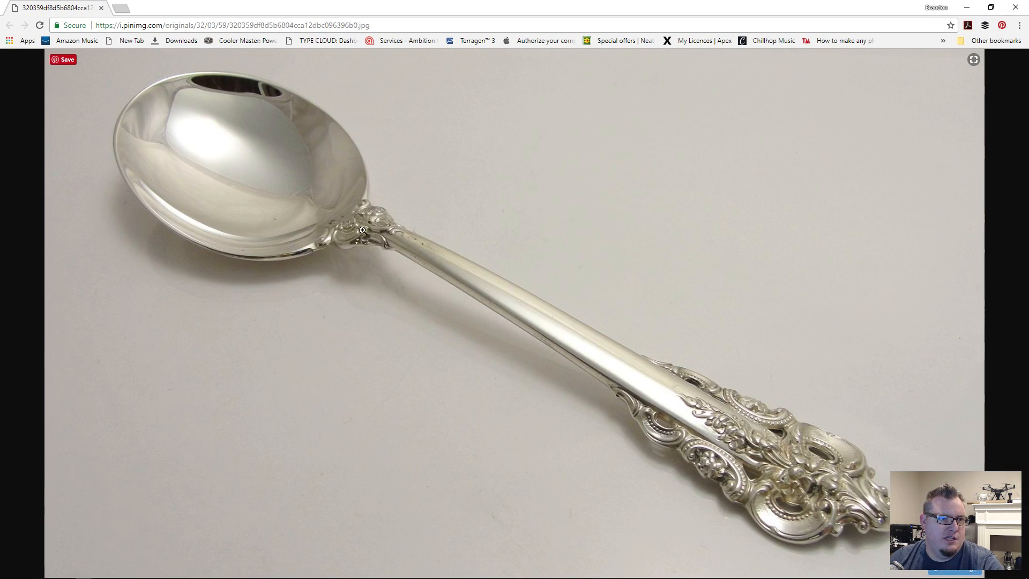
{"action": "key", "text": "alt+Tab"}
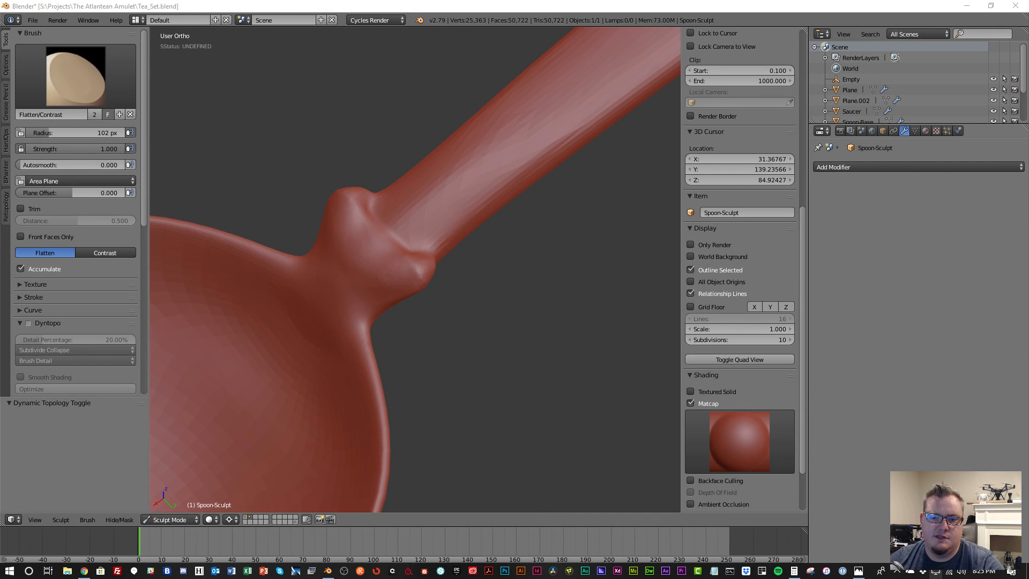
Flatten and smooth the collar's top face between the two side knobs and down towards the bowl.
{"action": "scroll", "coordinate": [478, 343], "scroll_direction": "up", "scroll_amount": 6}
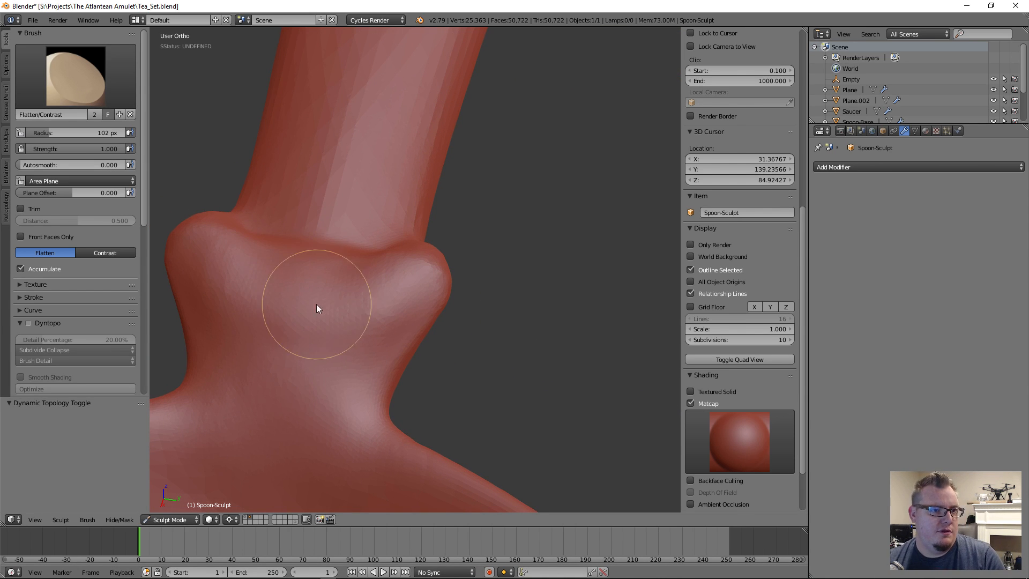
{"action": "mouse_move", "coordinate": [317, 304]}
{"action": "left_mouse_down"}
{"action": "mouse_move", "coordinate": [337, 313]}
{"action": "mouse_move", "coordinate": [298, 303]}
{"action": "mouse_move", "coordinate": [399, 284]}
{"action": "mouse_move", "coordinate": [404, 294]}
{"action": "mouse_move", "coordinate": [337, 343]}
{"action": "mouse_move", "coordinate": [344, 324]}
{"action": "mouse_move", "coordinate": [374, 299]}
{"action": "mouse_move", "coordinate": [338, 369]}
{"action": "mouse_move", "coordinate": [299, 381]}
{"action": "mouse_move", "coordinate": [381, 336]}
{"action": "mouse_move", "coordinate": [314, 348]}
{"action": "mouse_move", "coordinate": [303, 371]}
{"action": "mouse_move", "coordinate": [297, 331]}
{"action": "mouse_move", "coordinate": [411, 289]}
{"action": "mouse_move", "coordinate": [305, 425]}
{"action": "mouse_move", "coordinate": [299, 372]}
{"action": "mouse_move", "coordinate": [329, 390]}
{"action": "mouse_move", "coordinate": [334, 427]}
{"action": "mouse_move", "coordinate": [351, 375]}
{"action": "mouse_move", "coordinate": [351, 432]}
{"action": "mouse_move", "coordinate": [375, 363]}
{"action": "mouse_move", "coordinate": [351, 418]}
{"action": "mouse_move", "coordinate": [320, 392]}
{"action": "mouse_move", "coordinate": [333, 370]}
{"action": "mouse_move", "coordinate": [308, 434]}
{"action": "mouse_move", "coordinate": [277, 306]}
{"action": "mouse_move", "coordinate": [300, 300]}
{"action": "left_mouse_up"}
{"action": "mouse_move", "coordinate": [343, 421]}
{"action": "left_mouse_down"}
{"action": "mouse_move", "coordinate": [329, 440]}
{"action": "mouse_move", "coordinate": [265, 459]}
{"action": "mouse_move", "coordinate": [321, 430]}
{"action": "left_mouse_up"}
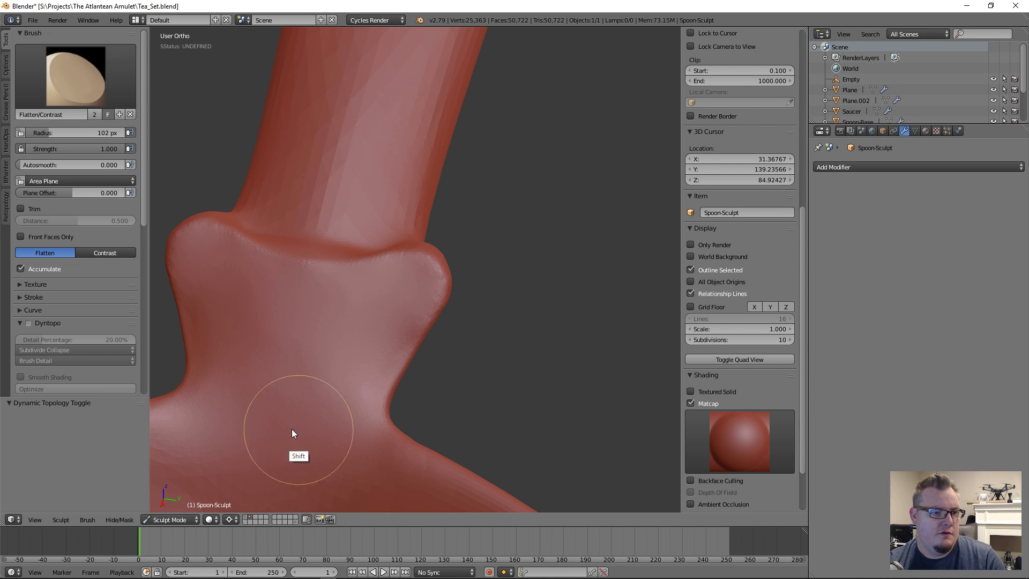
Examine the flattened collar from the side and check the sculpting symmetry settings.
{"action": "middle_click_drag", "start_coordinate": [355, 295], "coordinate": [309, 326]}
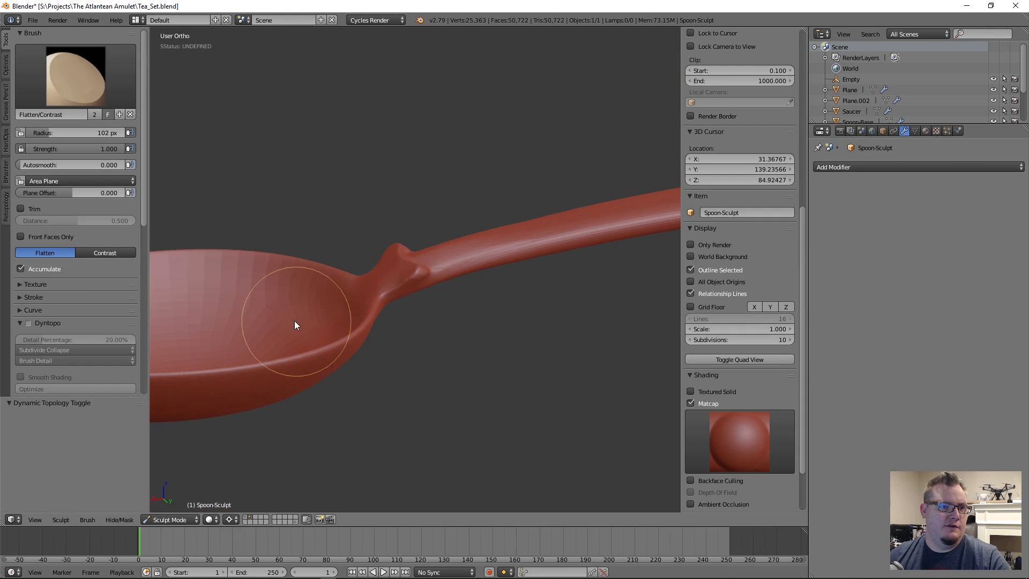
{"action": "scroll", "coordinate": [405, 259], "scroll_direction": "up", "scroll_amount": 3}
{"action": "middle_click_drag", "start_coordinate": [405, 258], "coordinate": [499, 346]}
{"action": "scroll", "coordinate": [468, 269], "scroll_direction": "up", "scroll_amount": 4}
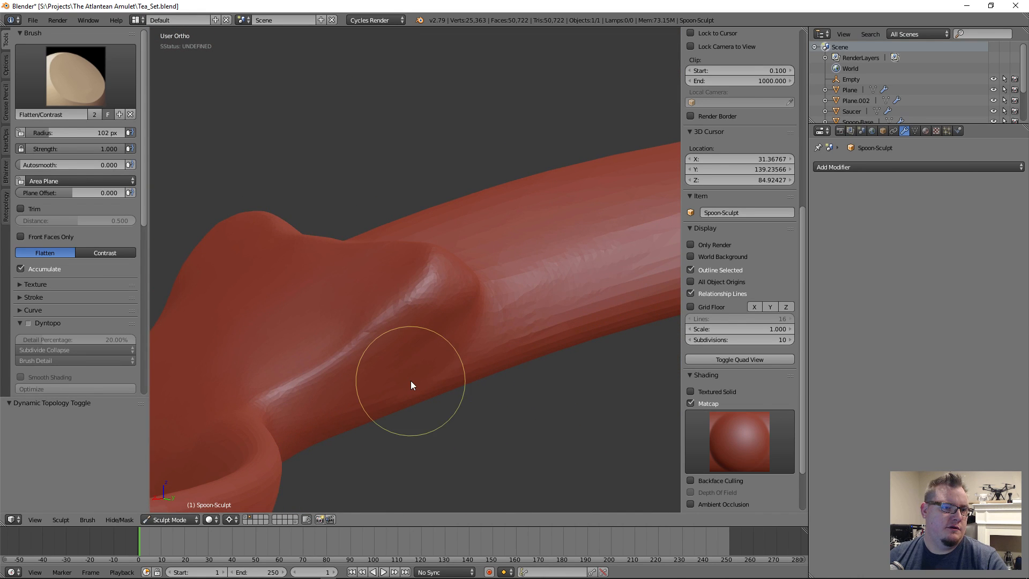
{"action": "middle_click_drag", "start_coordinate": [441, 413], "coordinate": [412, 348]}
{"action": "scroll", "coordinate": [80, 319], "scroll_direction": "down", "scroll_amount": 5}
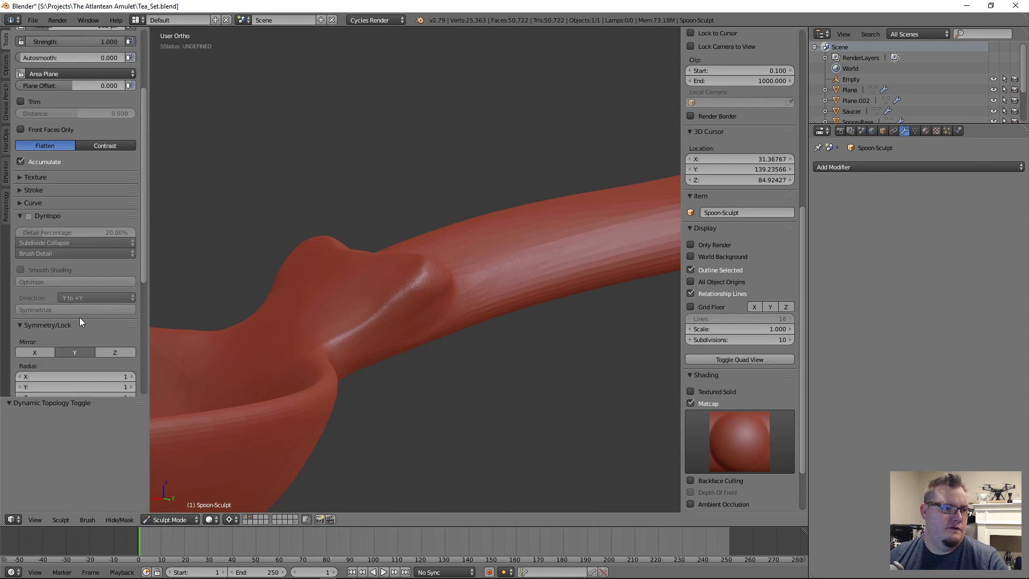
{"action": "scroll", "coordinate": [80, 317], "scroll_direction": "down", "scroll_amount": 5}
Flatten the collar's side face below the knob and smooth its transition into the bowl.
{"action": "middle_click_drag", "start_coordinate": [465, 311], "coordinate": [453, 329]}
{"action": "middle_click_drag", "start_coordinate": [530, 321], "coordinate": [243, 305]}
{"action": "scroll", "coordinate": [396, 383], "scroll_direction": "up", "scroll_amount": 5}
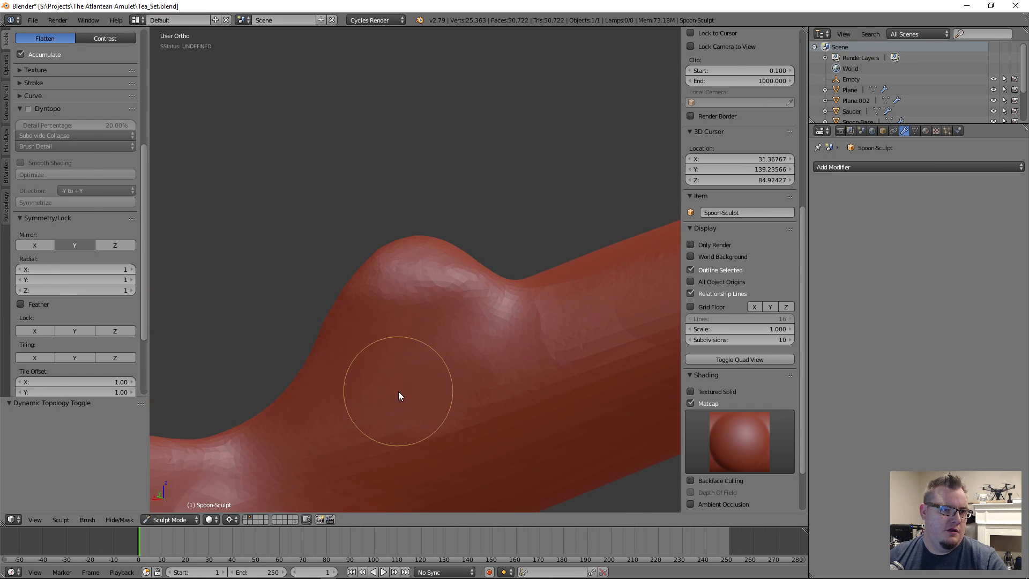
{"action": "middle_click_drag", "start_coordinate": [399, 395], "coordinate": [399, 369]}
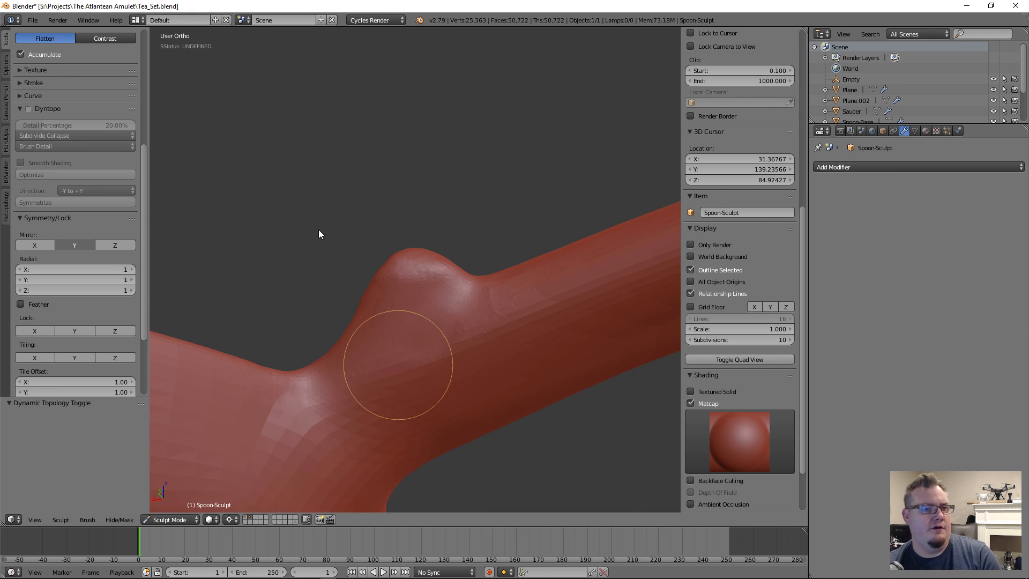
{"action": "mouse_move", "coordinate": [425, 318]}
{"action": "left_mouse_down"}
{"action": "mouse_move", "coordinate": [435, 326]}
{"action": "mouse_move", "coordinate": [391, 375]}
{"action": "mouse_move", "coordinate": [401, 361]}
{"action": "mouse_move", "coordinate": [349, 399]}
{"action": "mouse_move", "coordinate": [425, 325]}
{"action": "mouse_move", "coordinate": [451, 324]}
{"action": "mouse_move", "coordinate": [420, 338]}
{"action": "mouse_move", "coordinate": [436, 317]}
{"action": "mouse_move", "coordinate": [405, 357]}
{"action": "mouse_move", "coordinate": [440, 369]}
{"action": "mouse_move", "coordinate": [395, 404]}
{"action": "mouse_move", "coordinate": [506, 315]}
{"action": "mouse_move", "coordinate": [294, 454]}
{"action": "mouse_move", "coordinate": [291, 441]}
{"action": "left_mouse_up"}
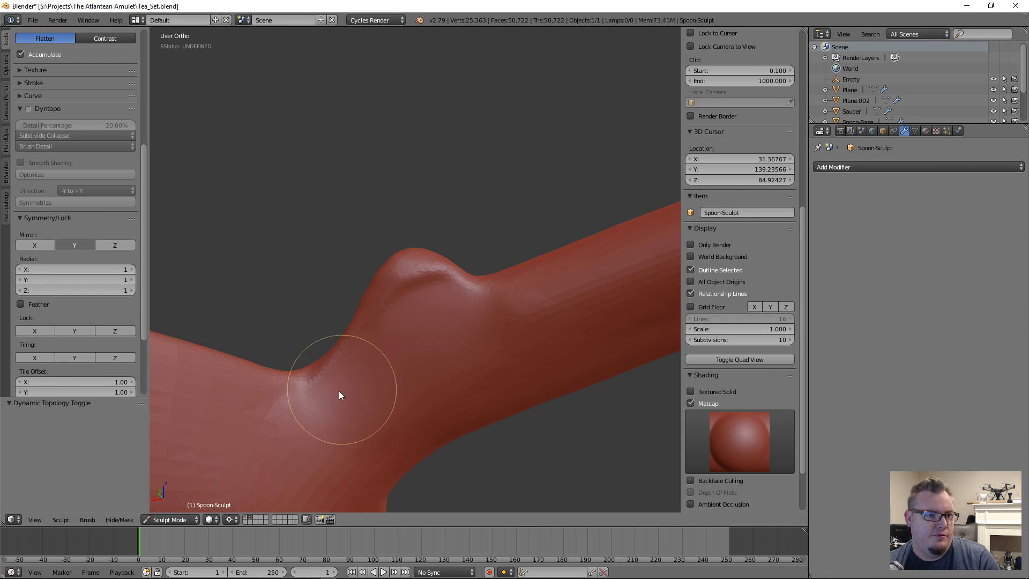
{"action": "mouse_move", "coordinate": [341, 415]}
{"action": "left_mouse_down", "text": "shift"}
{"action": "mouse_move", "coordinate": [357, 438]}
{"action": "mouse_move", "coordinate": [428, 320]}
{"action": "mouse_move", "coordinate": [359, 382]}
{"action": "left_mouse_up", "text": "shift"}
{"action": "mouse_move", "coordinate": [395, 324]}
{"action": "left_mouse_down"}
{"action": "mouse_move", "coordinate": [341, 369]}
{"action": "mouse_move", "coordinate": [352, 341]}
{"action": "left_mouse_up"}
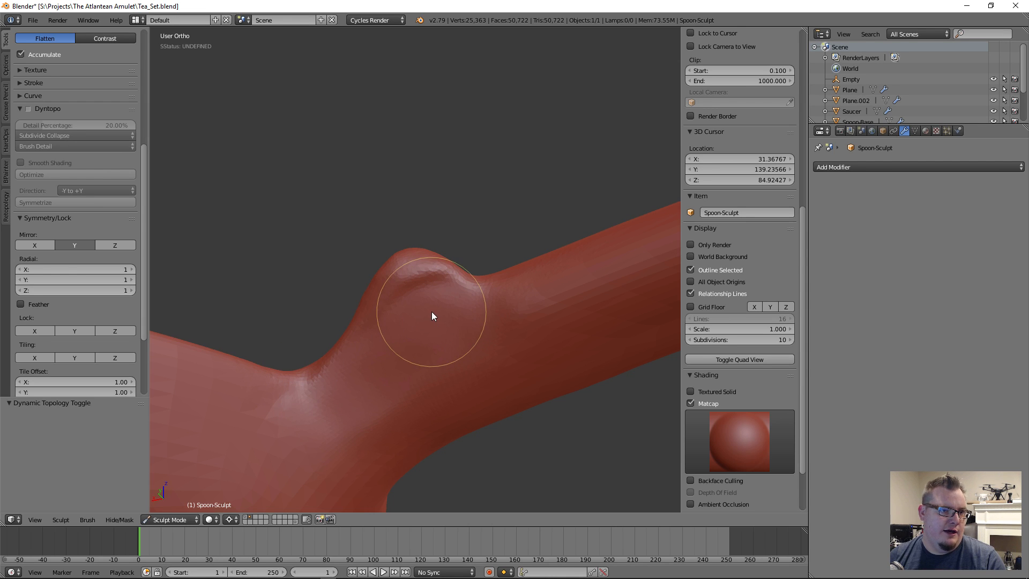
{"action": "mouse_move", "coordinate": [431, 311]}
{"action": "left_mouse_down"}
{"action": "mouse_move", "coordinate": [414, 290]}
{"action": "mouse_move", "coordinate": [413, 338]}
{"action": "mouse_move", "coordinate": [426, 340]}
{"action": "mouse_move", "coordinate": [385, 373]}
{"action": "mouse_move", "coordinate": [394, 357]}
{"action": "mouse_move", "coordinate": [385, 402]}
{"action": "mouse_move", "coordinate": [455, 364]}
{"action": "mouse_move", "coordinate": [374, 392]}
{"action": "mouse_move", "coordinate": [428, 329]}
{"action": "mouse_move", "coordinate": [410, 384]}
{"action": "left_mouse_up"}
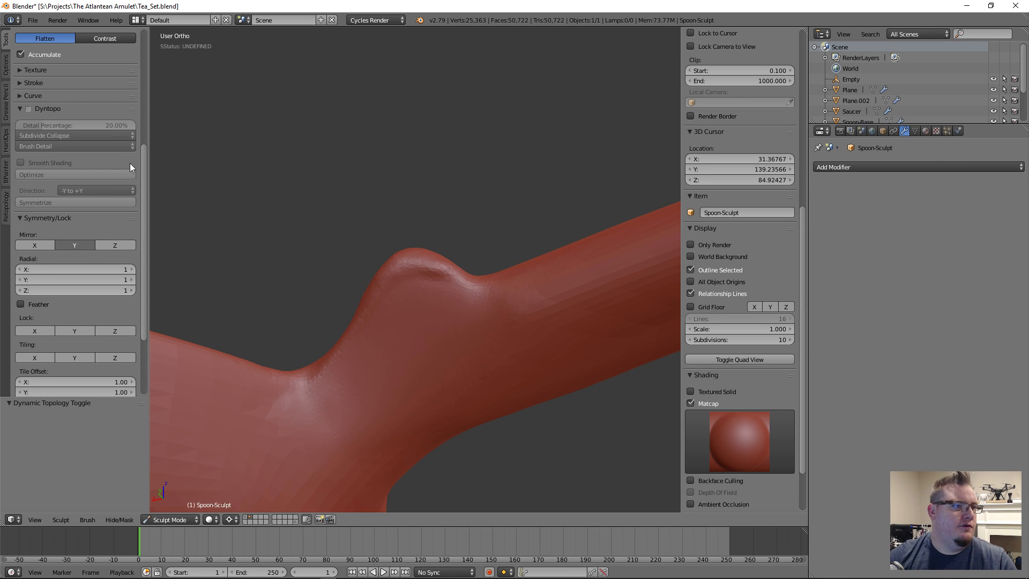
Switch to the Rotate brush with a radius of 44 px and a strength of 0.418.
{"action": "scroll", "coordinate": [114, 181], "scroll_direction": "up", "scroll_amount": 5}
{"action": "scroll", "coordinate": [116, 181], "scroll_direction": "up", "scroll_amount": 4}
{"action": "left_click", "coordinate": [94, 68]}
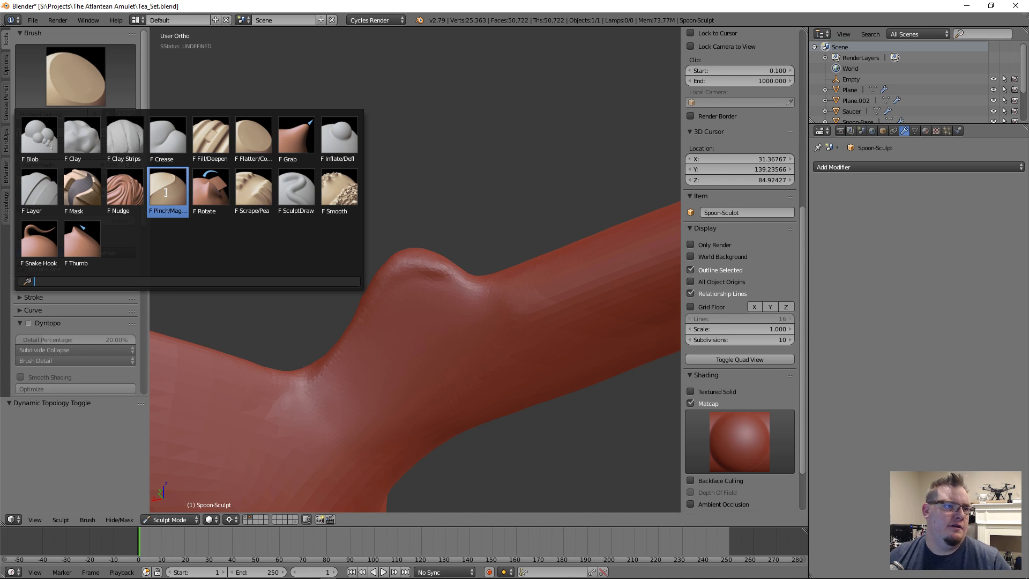
{"action": "left_click", "coordinate": [210, 189]}
{"action": "mouse_move", "coordinate": [354, 257]}
{"action": "middle_mouse_down"}
{"action": "mouse_move", "coordinate": [393, 275]}
{"action": "mouse_move", "coordinate": [428, 370]}
{"action": "mouse_move", "coordinate": [360, 351]}
{"action": "mouse_move", "coordinate": [325, 354]}
{"action": "middle_mouse_up"}
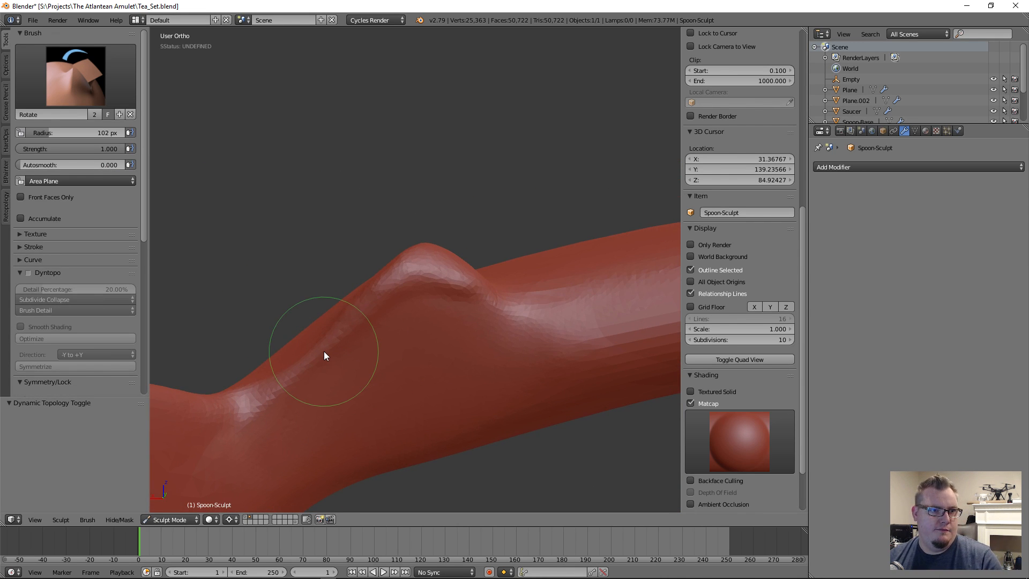
{"action": "key", "text": "f"}
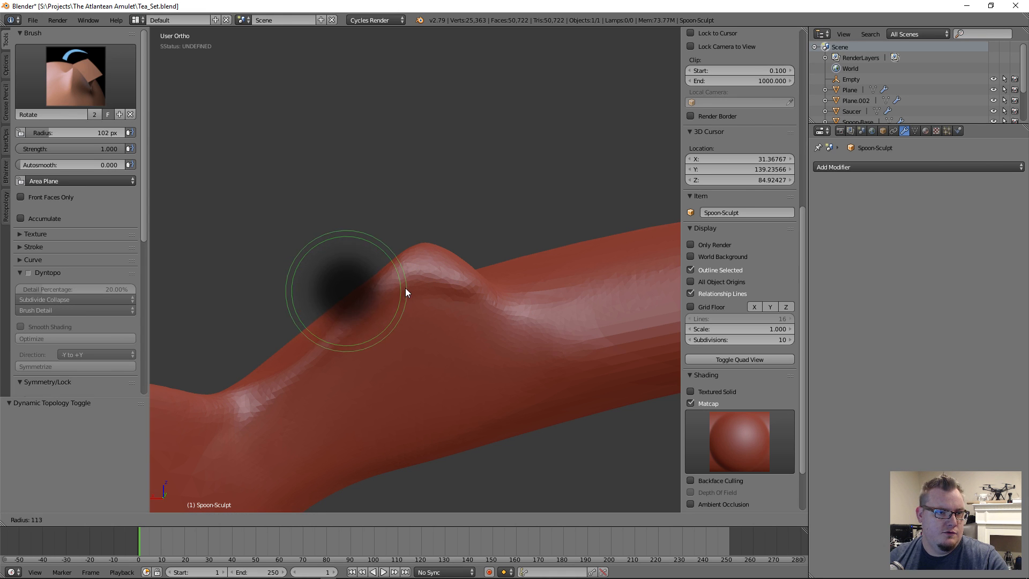
{"action": "left_click", "coordinate": [371, 288]}
{"action": "key", "text": "shift+f"}
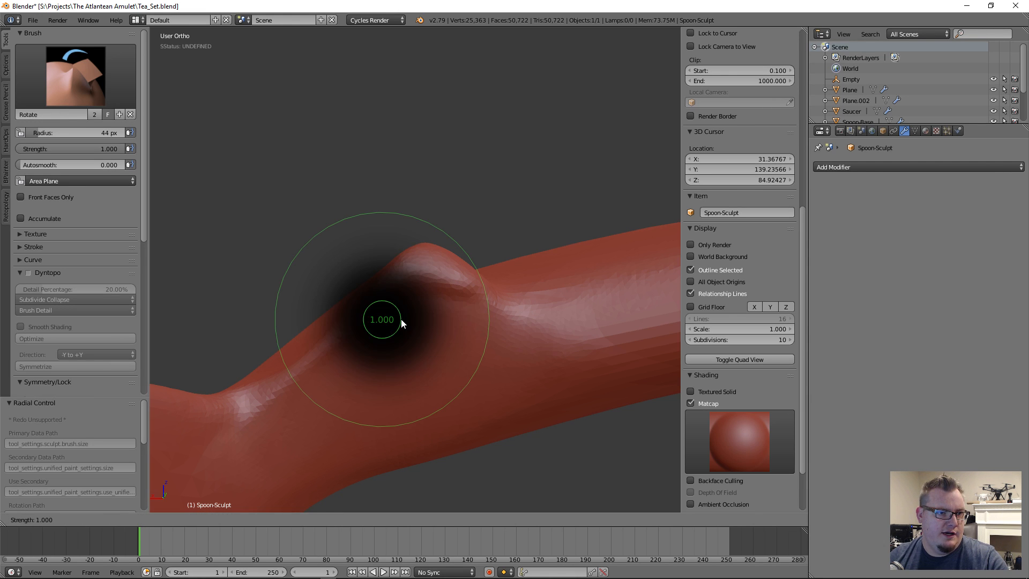
{"action": "left_click", "coordinate": [450, 320]}
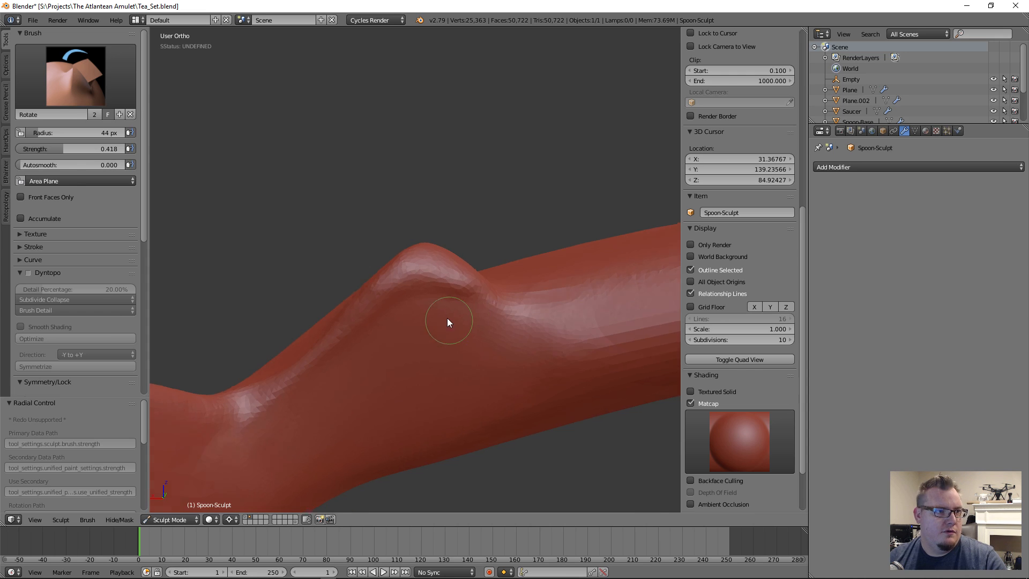
Set the brush strength to 0.838 and its radius to 110 px.
{"action": "scroll", "coordinate": [412, 311], "scroll_direction": "up", "scroll_amount": 3}
{"action": "key", "text": "shift+f"}
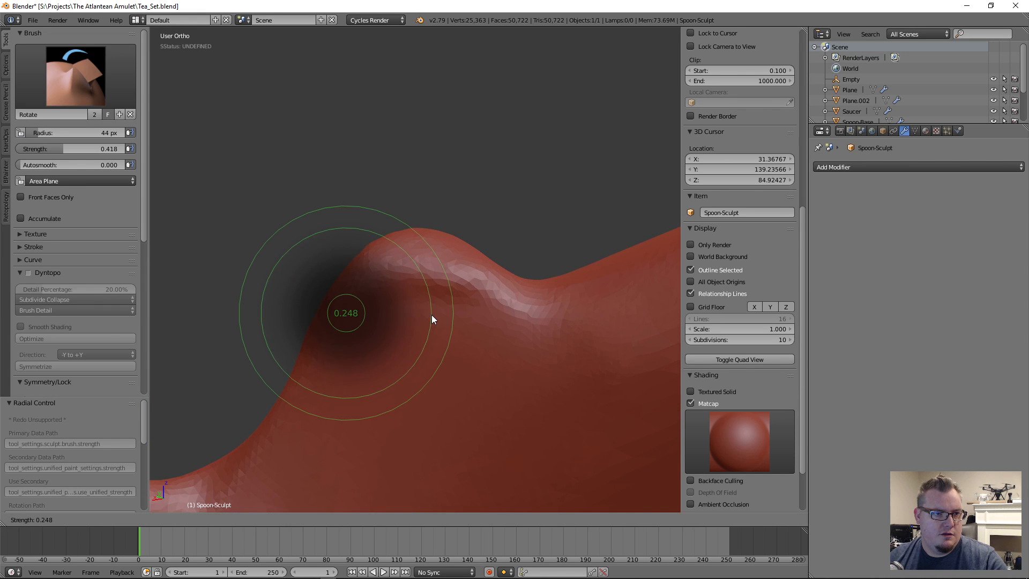
{"action": "left_click", "coordinate": [396, 315]}
{"action": "key", "text": "shift+f"}
{"action": "left_click", "coordinate": [434, 329]}
{"action": "key", "text": "shift+f"}
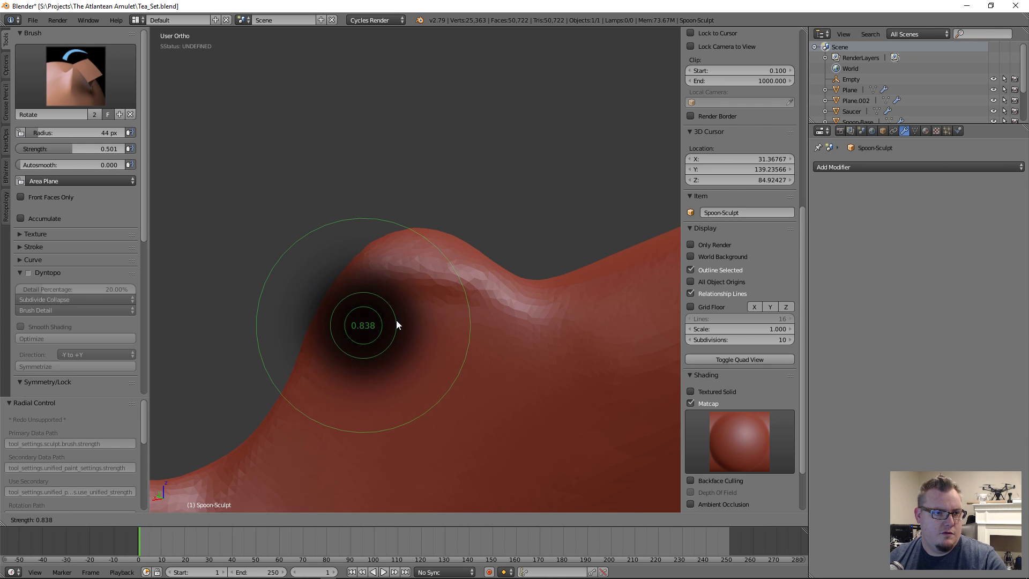
{"action": "left_click", "coordinate": [396, 320]}
{"action": "key", "text": "f"}
{"action": "left_click", "coordinate": [431, 327]}
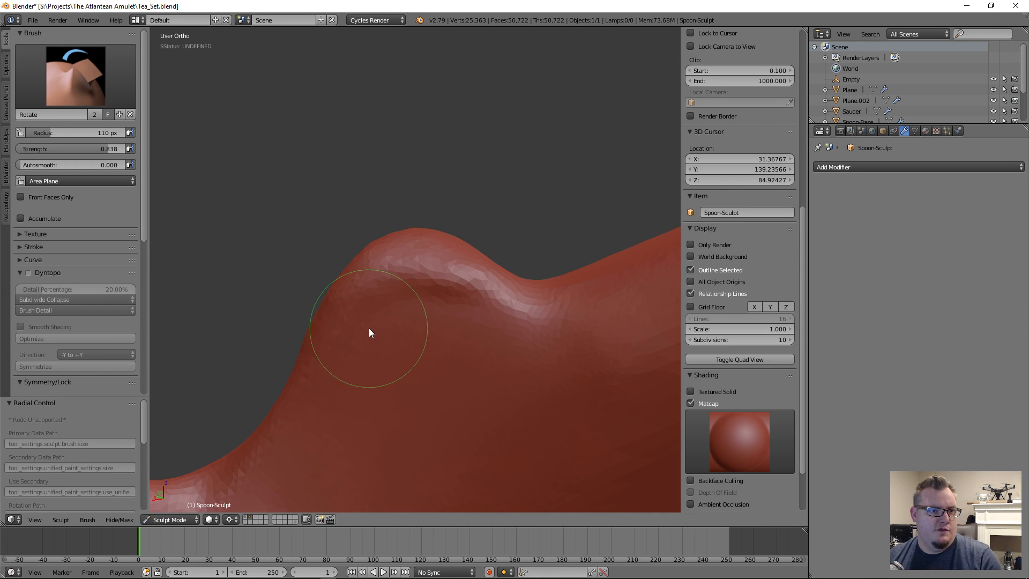
Try twisting the ridge under the side knob with the Rotate brush, and undo the stroke.
{"action": "mouse_move", "coordinate": [406, 277]}
{"action": "left_mouse_down"}
{"action": "mouse_move", "coordinate": [452, 299]}
{"action": "mouse_move", "coordinate": [440, 347]}
{"action": "mouse_move", "coordinate": [456, 342]}
{"action": "left_mouse_up"}
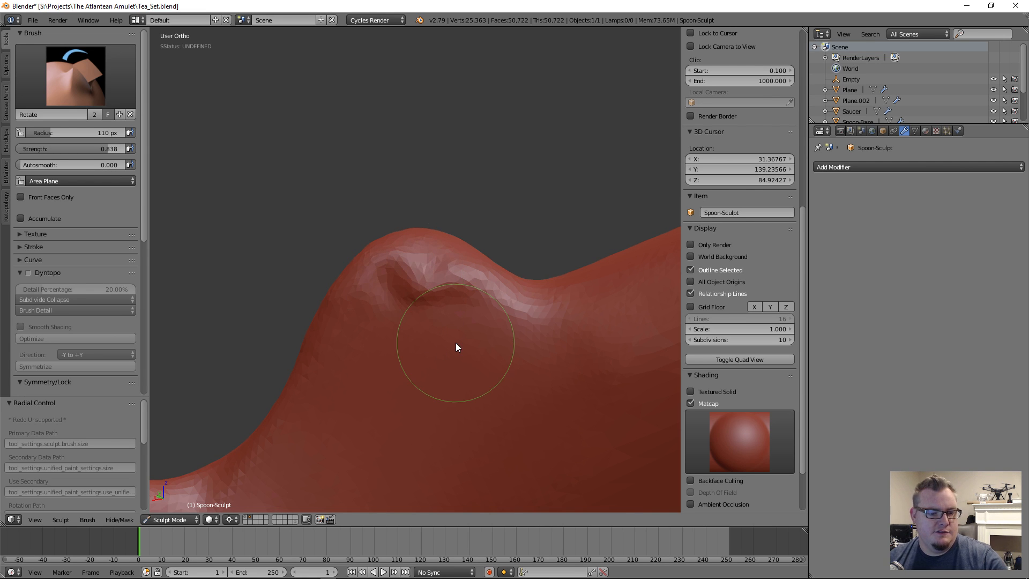
{"action": "key", "text": "ctrl+z"}
Switch to the Pinch/Magnify brush in Pinch mode.
{"action": "left_click", "coordinate": [75, 75]}
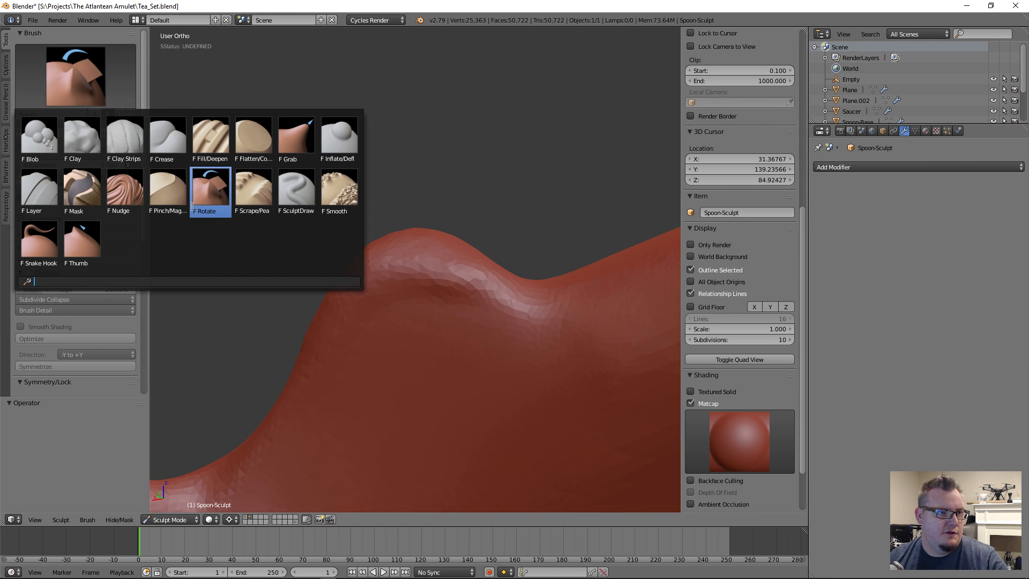
{"action": "left_click", "coordinate": [131, 193]}
{"action": "left_click", "coordinate": [75, 75]}
{"action": "left_click", "coordinate": [168, 193]}
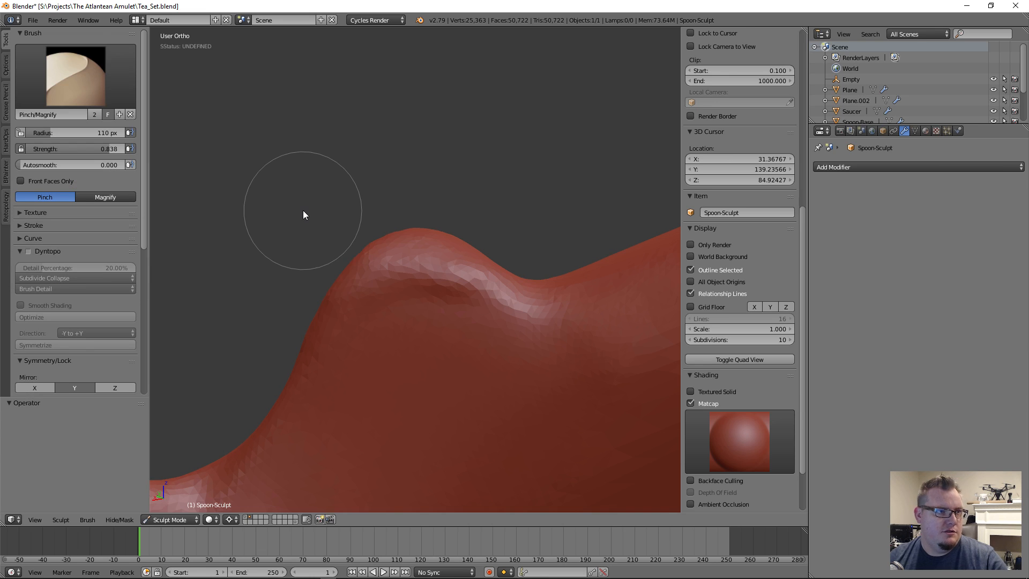
Try pinching the ridge along the side knob into a sharp crease, inspect it, and undo the stroke.
{"action": "mouse_move", "coordinate": [382, 285]}
{"action": "left_mouse_down"}
{"action": "mouse_move", "coordinate": [417, 267]}
{"action": "mouse_move", "coordinate": [442, 268]}
{"action": "mouse_move", "coordinate": [492, 284]}
{"action": "mouse_move", "coordinate": [527, 313]}
{"action": "left_mouse_up"}
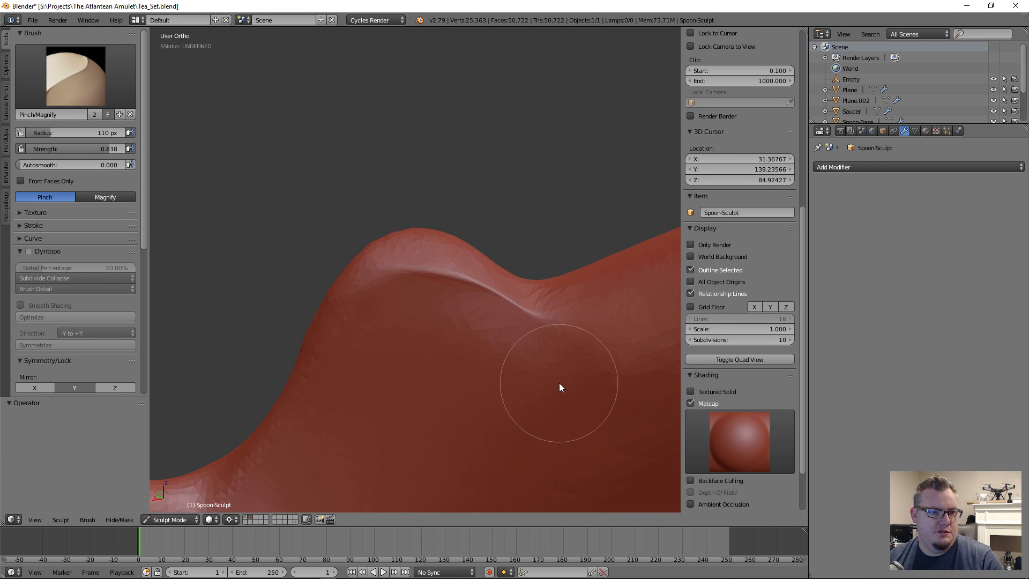
{"action": "scroll", "coordinate": [559, 382], "scroll_direction": "down", "scroll_amount": 3}
{"action": "middle_click_drag", "start_coordinate": [445, 303], "coordinate": [429, 317]}
{"action": "scroll", "coordinate": [429, 314], "scroll_direction": "up", "scroll_amount": 4}
{"action": "key", "text": "ctrl+z"}
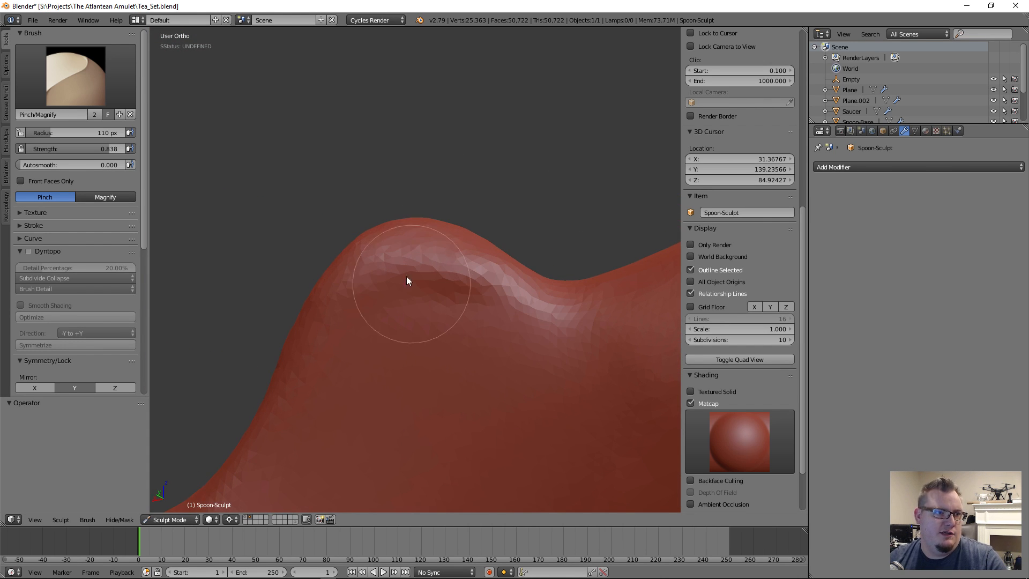
Try carving along the ridge under the side knob with the Crease brush in Subtract mode, and undo the stroke.
{"action": "left_click", "coordinate": [75, 74]}
{"action": "left_click", "coordinate": [165, 135]}
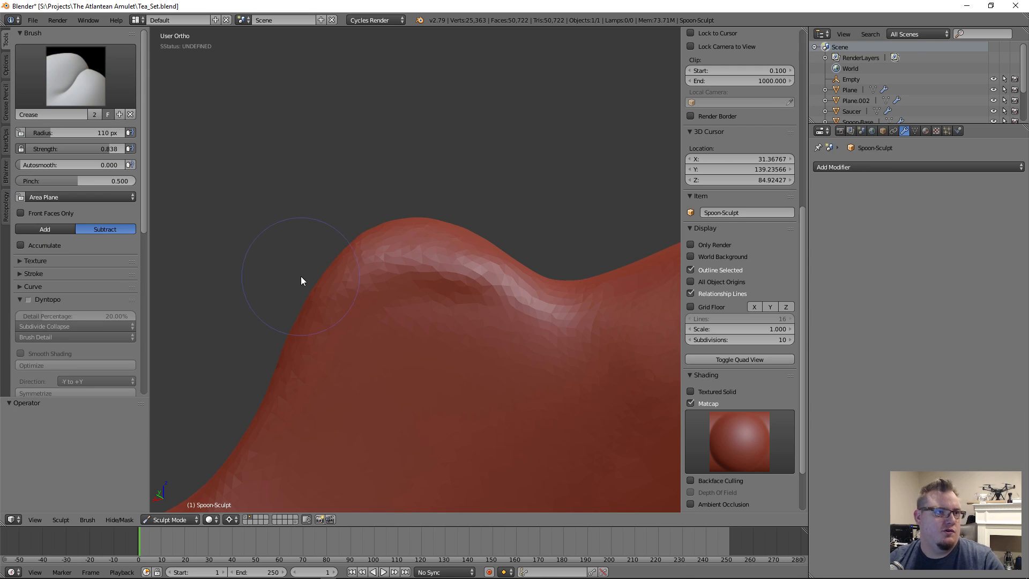
{"action": "left_click_drag", "start_coordinate": [462, 239], "coordinate": [458, 244]}
{"action": "mouse_move", "coordinate": [378, 274]}
{"action": "left_mouse_down"}
{"action": "mouse_move", "coordinate": [407, 265]}
{"action": "mouse_move", "coordinate": [485, 282]}
{"action": "mouse_move", "coordinate": [534, 326]}
{"action": "left_mouse_up"}
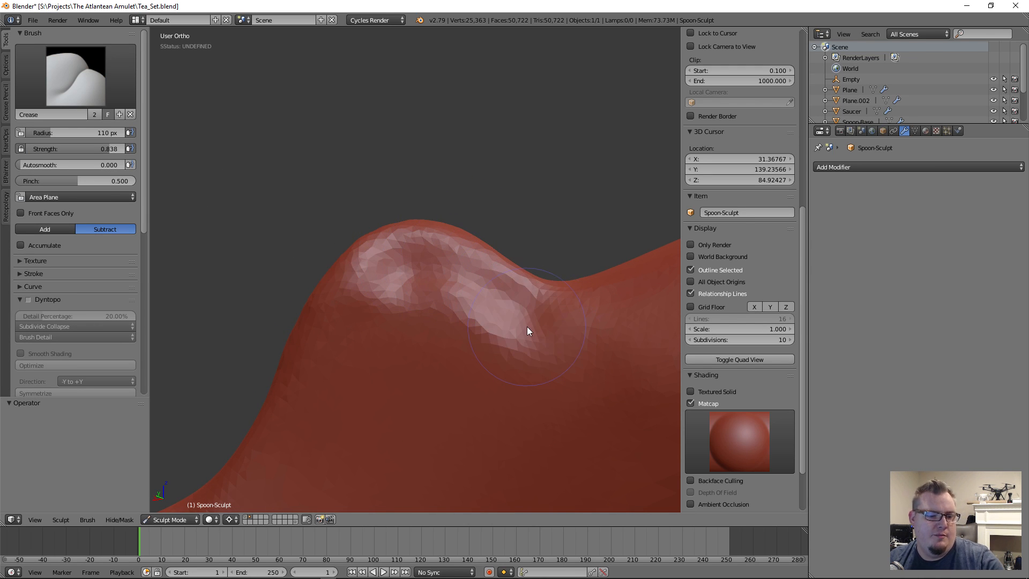
{"action": "key", "text": "ctrl+z"}
Set the Crease brush radius to 35 px and its strength to 0.915.
{"action": "key", "text": "f"}
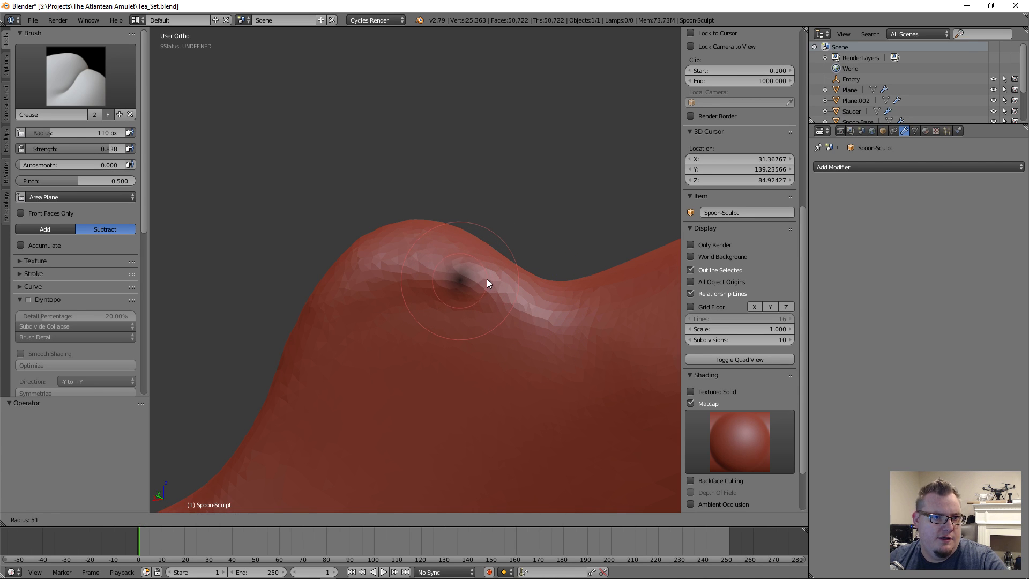
{"action": "left_click", "coordinate": [472, 280]}
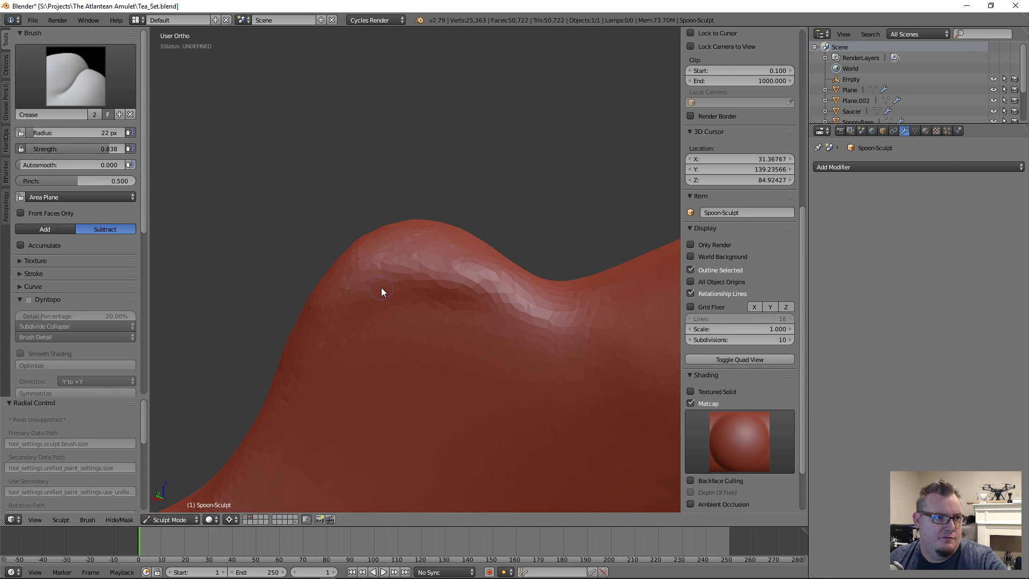
{"action": "key", "text": "shift+f"}
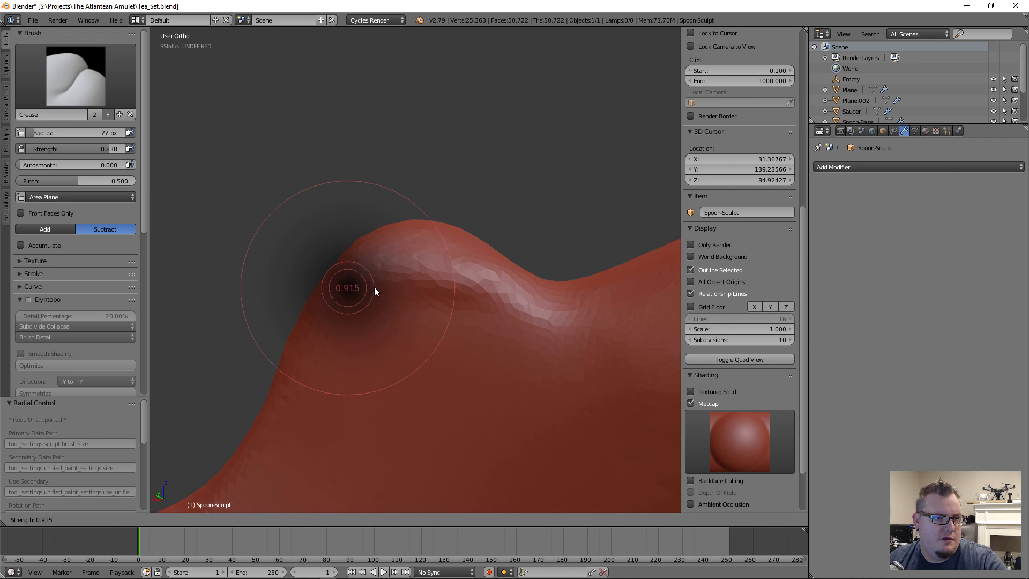
{"action": "left_click", "coordinate": [374, 287]}
{"action": "key", "text": "f"}
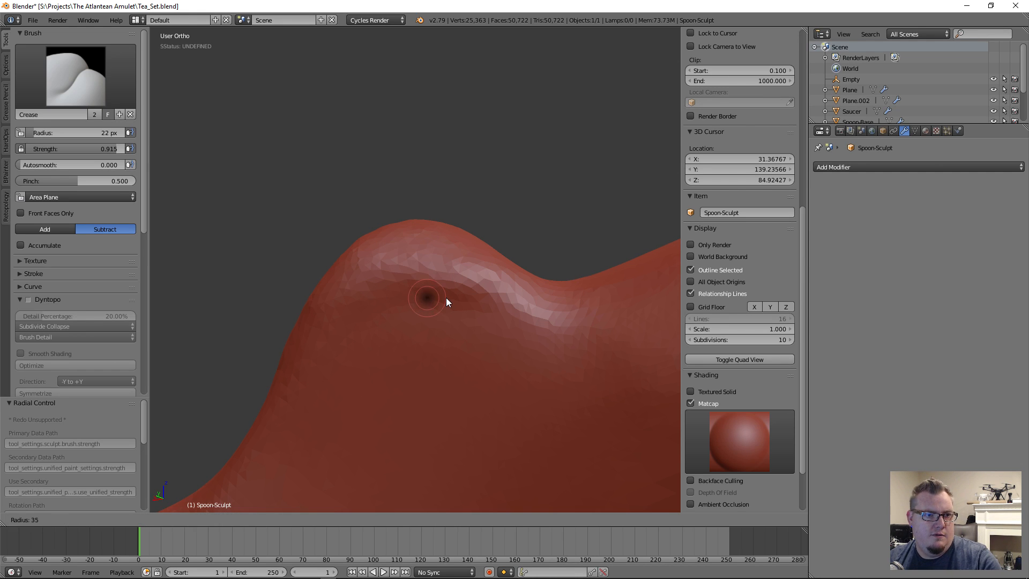
{"action": "left_click", "coordinate": [446, 299]}
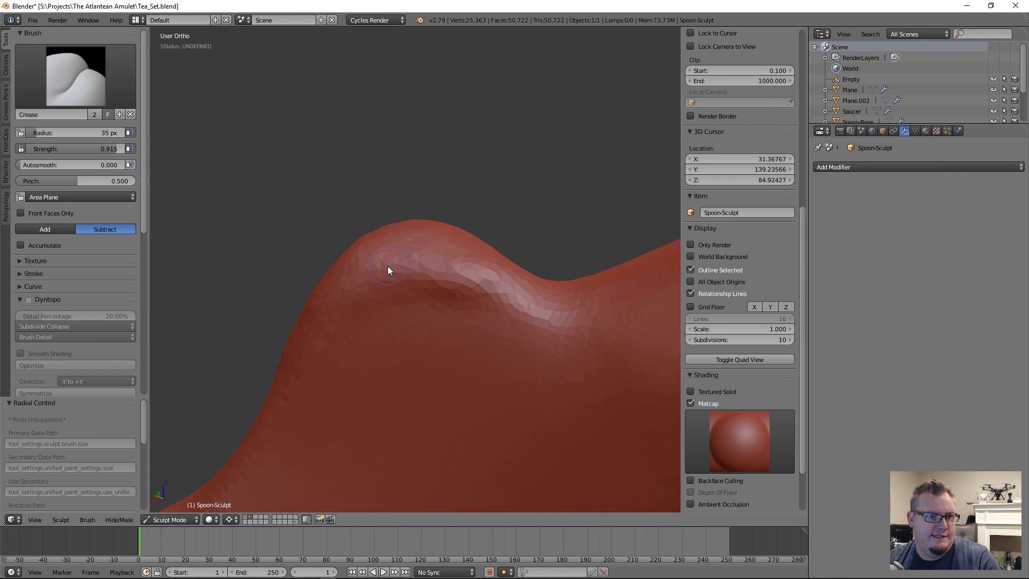
Try carving a narrow crease along the side knob's ridge, inspect it from the side, and undo it.
{"action": "left_click_drag", "start_coordinate": [387, 269], "coordinate": [427, 263]}
{"action": "mouse_move", "coordinate": [575, 338]}
{"action": "middle_mouse_down"}
{"action": "mouse_move", "coordinate": [467, 260]}
{"action": "mouse_move", "coordinate": [424, 310]}
{"action": "mouse_move", "coordinate": [460, 302]}
{"action": "mouse_move", "coordinate": [375, 300]}
{"action": "middle_mouse_up"}
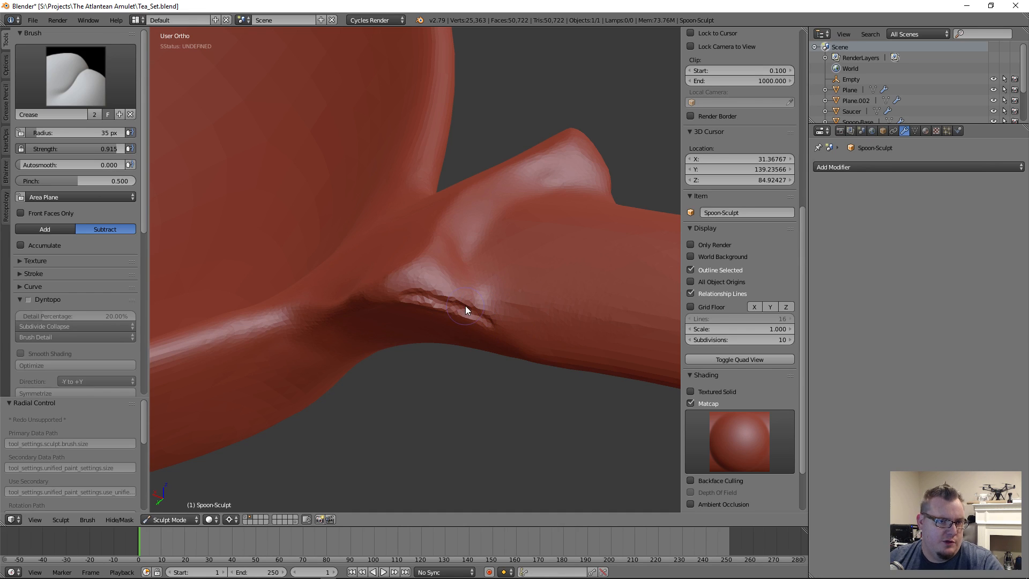
{"action": "scroll", "coordinate": [465, 305], "scroll_direction": "up", "scroll_amount": 3}
{"action": "key", "text": "ctrl+z"}
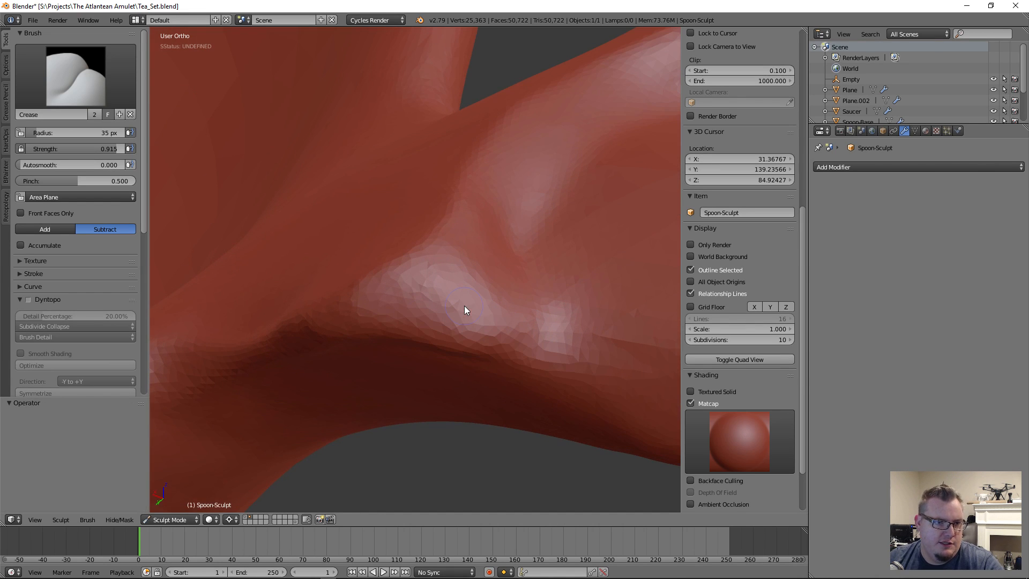
Enable Dyntopo and set its detail percentage to 5%.
{"action": "left_click", "coordinate": [29, 300]}
{"action": "left_click", "coordinate": [86, 316]}
{"action": "type", "text": "5"}
{"action": "key", "text": "Return"}
Try creasing the side knob's ridge with dynamic topology enabled, and undo the stroke.
{"action": "middle_click_drag", "start_coordinate": [499, 377], "coordinate": [444, 338]}
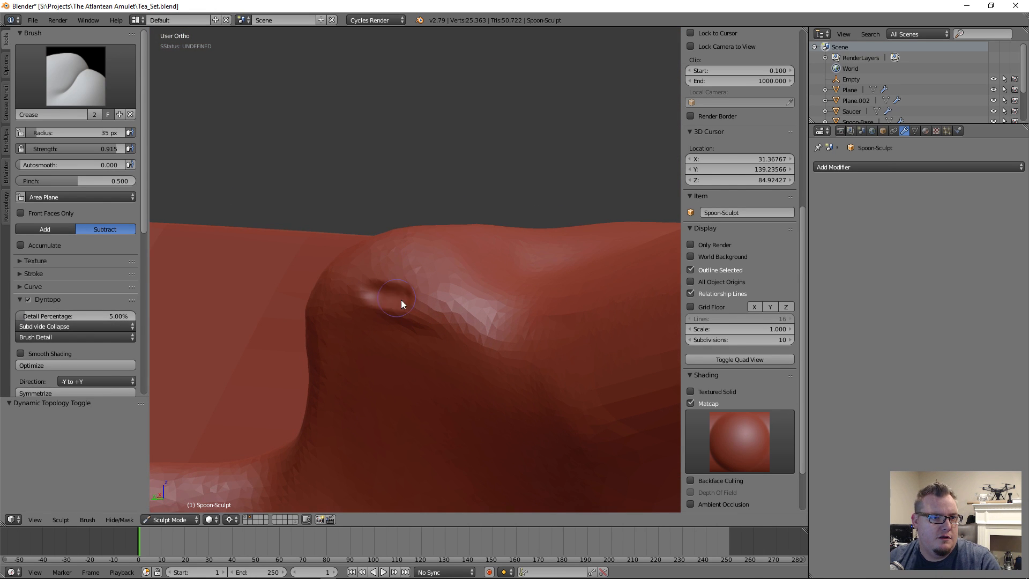
{"action": "left_click_drag", "start_coordinate": [477, 335], "coordinate": [482, 337]}
{"action": "mouse_move", "coordinate": [481, 337]}
{"action": "middle_mouse_down"}
{"action": "mouse_move", "coordinate": [545, 324]}
{"action": "mouse_move", "coordinate": [552, 305]}
{"action": "mouse_move", "coordinate": [540, 312]}
{"action": "middle_mouse_up"}
{"action": "key", "text": "ctrl+z"}
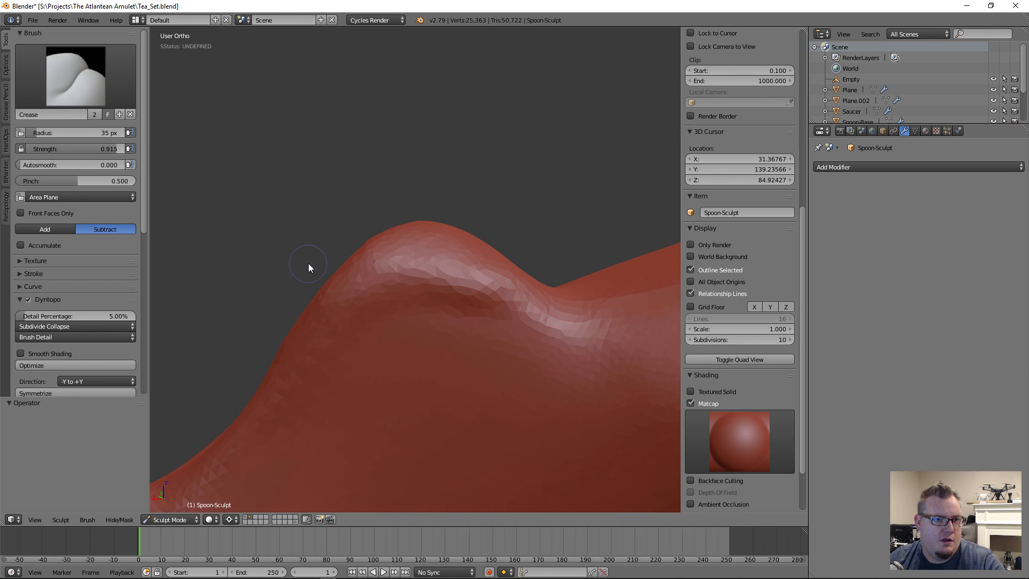
Switch to the Pinch/Magnify brush in Pinch mode with a radius of 111 px and a strength of 0.770.
{"action": "left_click", "coordinate": [77, 96]}
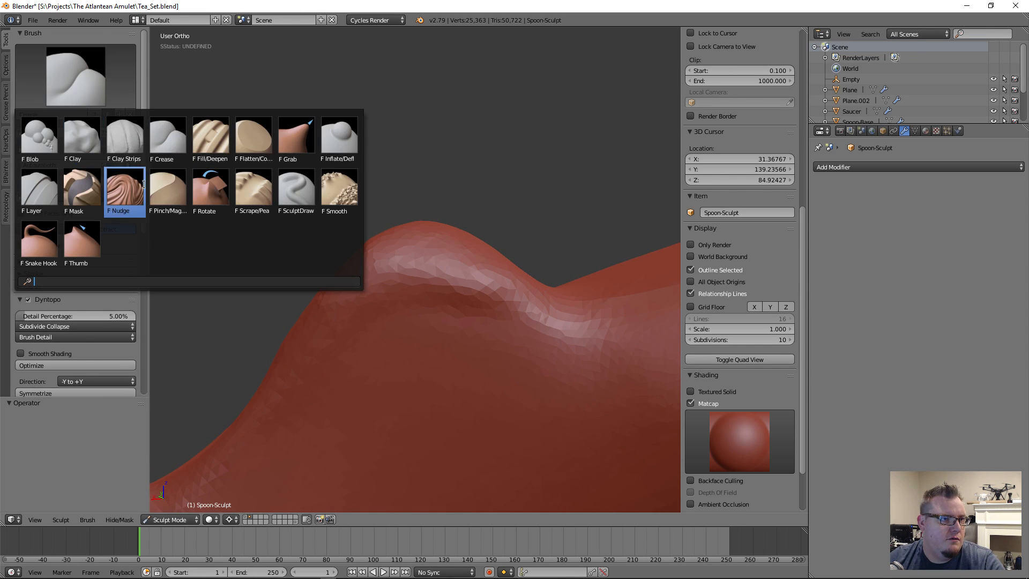
{"action": "left_click", "coordinate": [170, 187]}
{"action": "key", "text": "f"}
{"action": "left_click", "coordinate": [334, 266]}
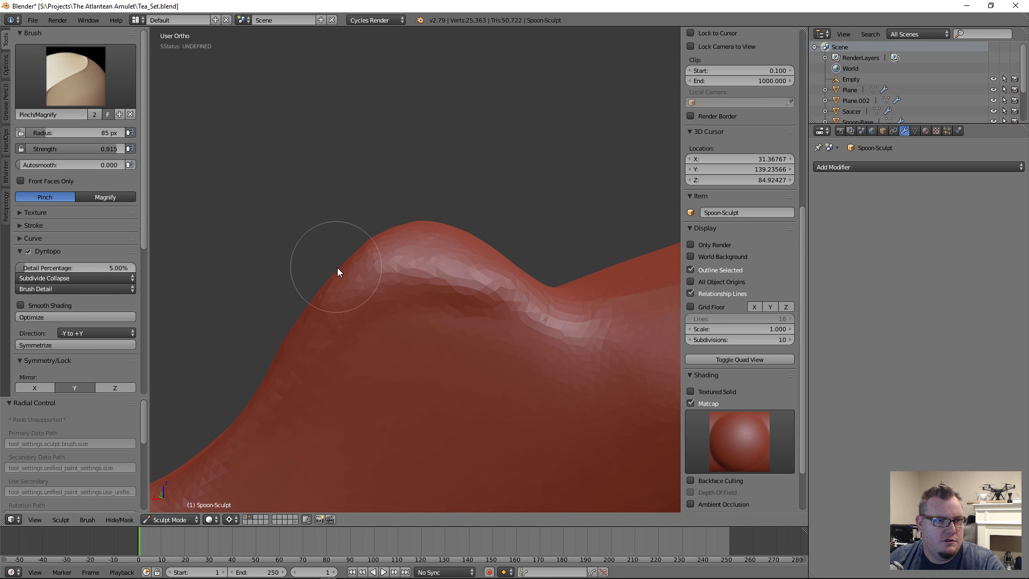
{"action": "key", "text": "shift+f"}
{"action": "left_click", "coordinate": [349, 273]}
{"action": "key", "text": "f"}
{"action": "left_click", "coordinate": [358, 276]}
Pinch the ridge along the side knob into a sharp edge and smooth the knob's surface above it.
{"action": "mouse_move", "coordinate": [359, 286]}
{"action": "left_mouse_down", "text": "shift"}
{"action": "mouse_move", "coordinate": [304, 369]}
{"action": "mouse_move", "coordinate": [381, 289]}
{"action": "mouse_move", "coordinate": [435, 273]}
{"action": "mouse_move", "coordinate": [512, 300]}
{"action": "mouse_move", "coordinate": [526, 320]}
{"action": "mouse_move", "coordinate": [615, 359]}
{"action": "mouse_move", "coordinate": [437, 276]}
{"action": "mouse_move", "coordinate": [472, 287]}
{"action": "mouse_move", "coordinate": [408, 275]}
{"action": "mouse_move", "coordinate": [345, 298]}
{"action": "mouse_move", "coordinate": [310, 337]}
{"action": "mouse_move", "coordinate": [337, 344]}
{"action": "mouse_move", "coordinate": [309, 350]}
{"action": "mouse_move", "coordinate": [282, 404]}
{"action": "left_mouse_up", "text": "shift"}
{"action": "middle_click_drag", "start_coordinate": [286, 401], "coordinate": [367, 334]}
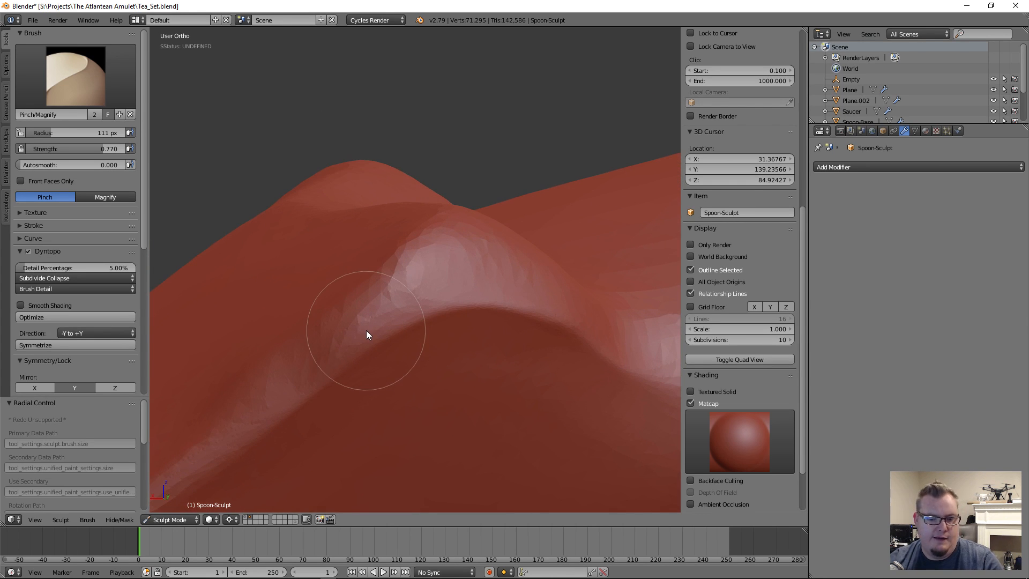
{"action": "mouse_move", "coordinate": [270, 362]}
{"action": "left_mouse_down", "text": "shift"}
{"action": "mouse_move", "coordinate": [446, 244]}
{"action": "mouse_move", "coordinate": [524, 269]}
{"action": "mouse_move", "coordinate": [416, 282]}
{"action": "left_mouse_up", "text": "shift"}
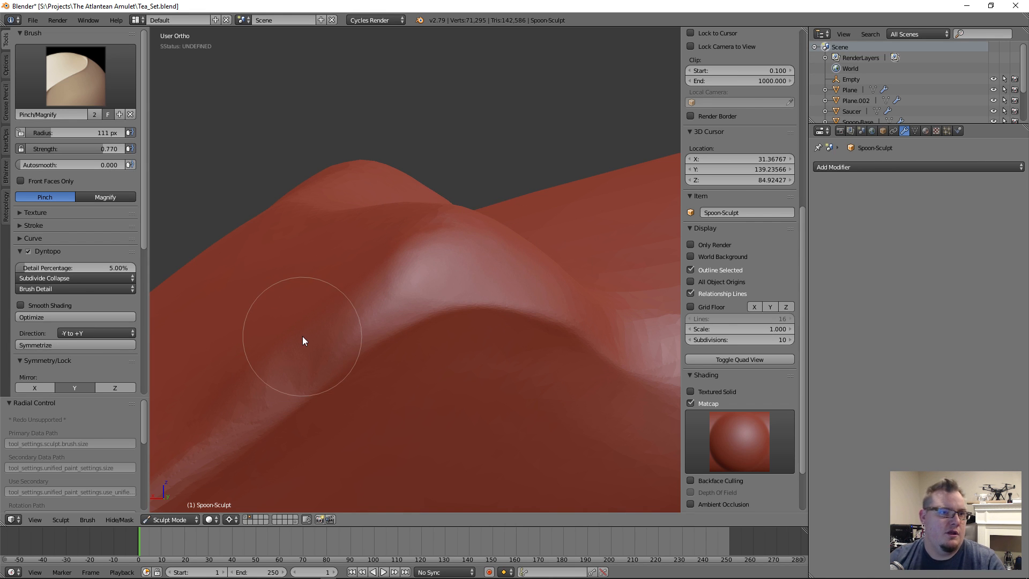
Pinch the handle-side end of the knob's edge, smooth the surface above it, and check the mesh in wireframe.
{"action": "mouse_move", "coordinate": [306, 327]}
{"action": "middle_mouse_down"}
{"action": "mouse_move", "coordinate": [351, 348]}
{"action": "mouse_move", "coordinate": [290, 347]}
{"action": "mouse_move", "coordinate": [486, 338]}
{"action": "middle_mouse_up"}
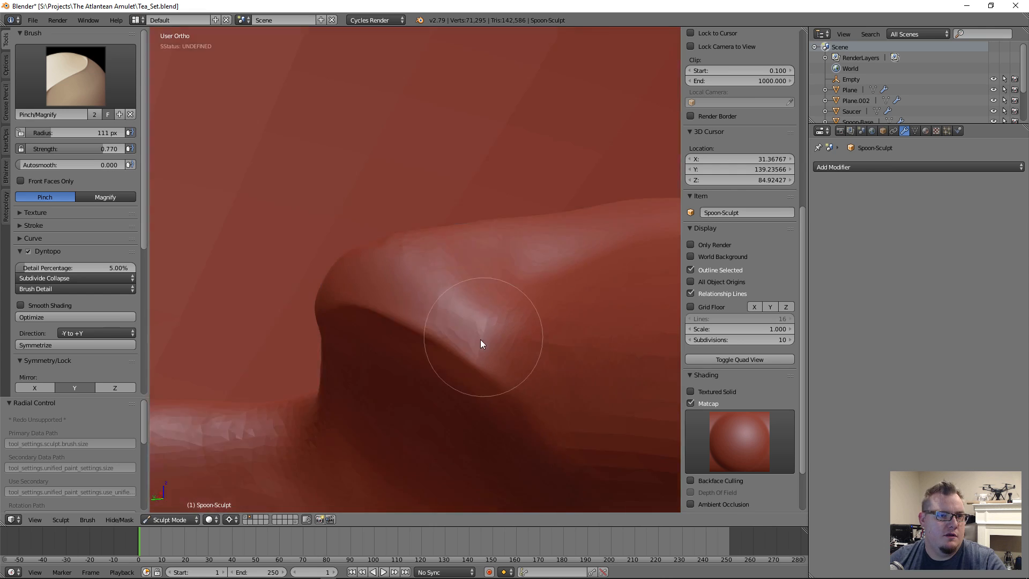
{"action": "middle_click_drag", "start_coordinate": [424, 339], "coordinate": [429, 308]}
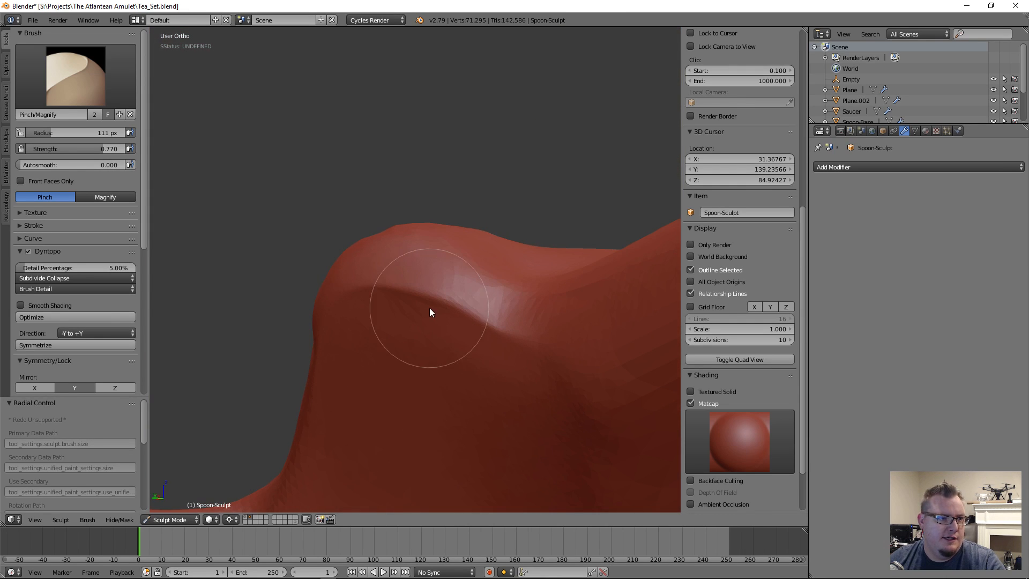
{"action": "middle_click_drag", "start_coordinate": [341, 349], "coordinate": [485, 329]}
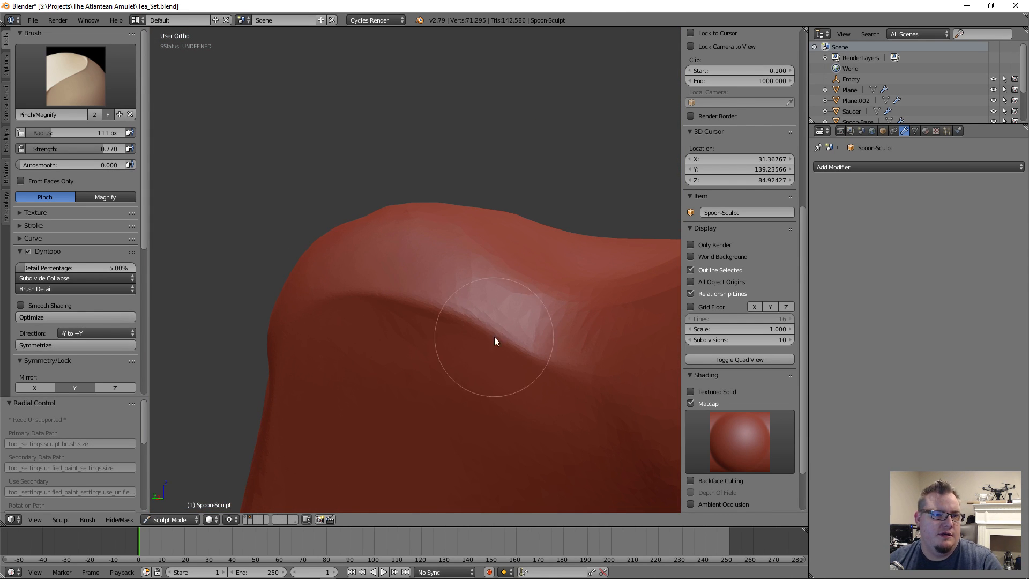
{"action": "mouse_move", "coordinate": [540, 347]}
{"action": "left_mouse_down"}
{"action": "mouse_move", "coordinate": [413, 320]}
{"action": "mouse_move", "coordinate": [470, 312]}
{"action": "left_mouse_up"}
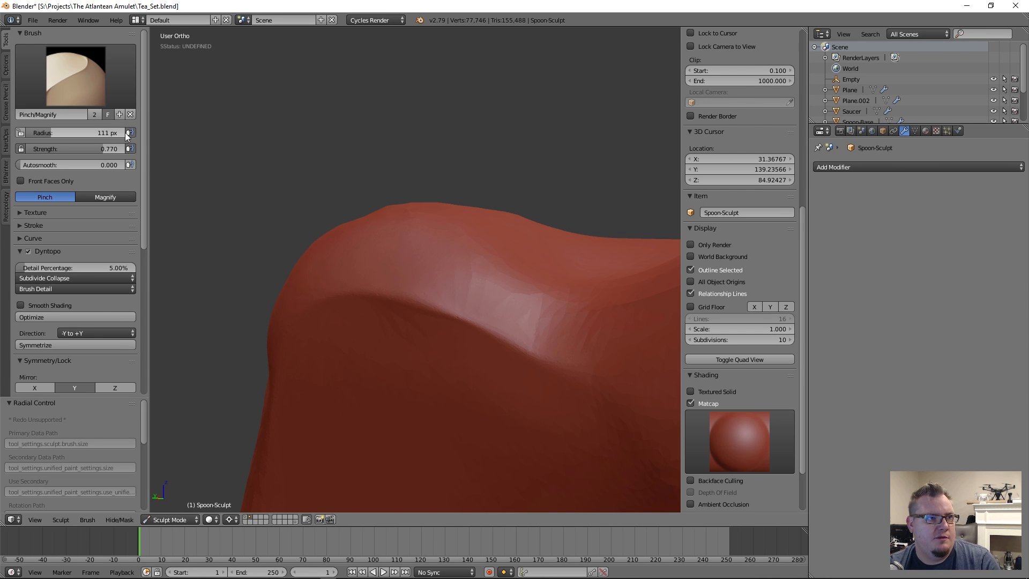
{"action": "mouse_move", "coordinate": [498, 292]}
{"action": "left_mouse_down", "text": "shift"}
{"action": "mouse_move", "coordinate": [426, 269]}
{"action": "mouse_move", "coordinate": [606, 334]}
{"action": "mouse_move", "coordinate": [449, 292]}
{"action": "mouse_move", "coordinate": [565, 334]}
{"action": "mouse_move", "coordinate": [519, 293]}
{"action": "mouse_move", "coordinate": [491, 293]}
{"action": "mouse_move", "coordinate": [527, 310]}
{"action": "left_mouse_up", "text": "shift"}
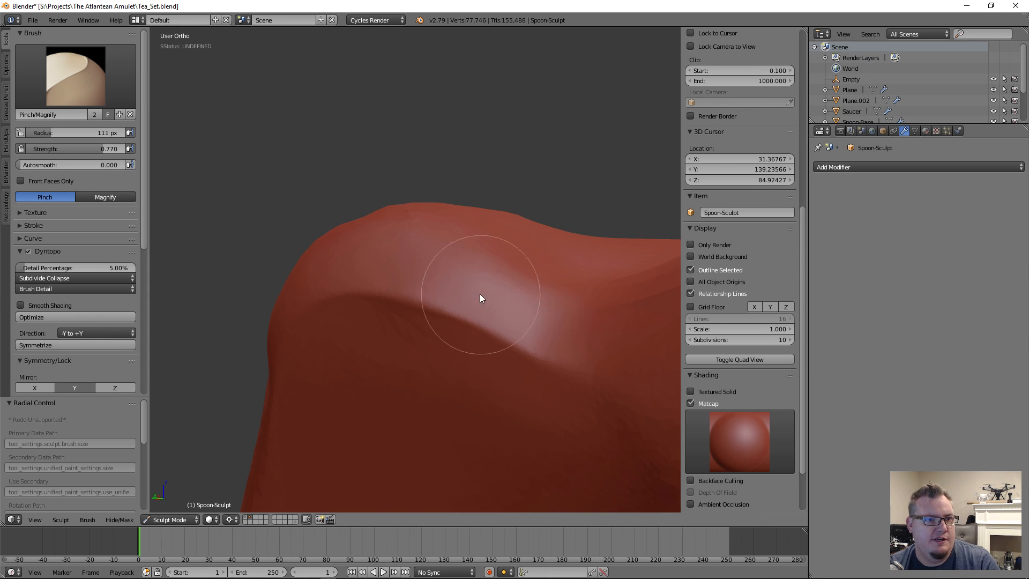
{"action": "key", "text": "z"}
{"action": "key", "text": "z"}
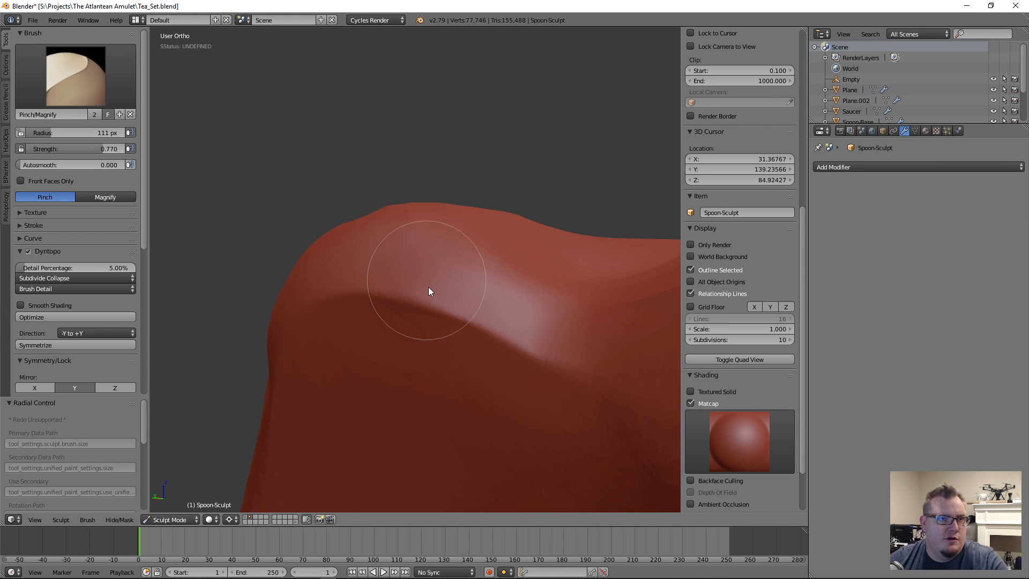
Pinch and smooth the stretch of the side ridge that slopes down from the knob toward the bowl.
{"action": "mouse_move", "coordinate": [455, 227]}
{"action": "middle_mouse_down"}
{"action": "mouse_move", "coordinate": [472, 293]}
{"action": "mouse_move", "coordinate": [483, 281]}
{"action": "mouse_move", "coordinate": [404, 299]}
{"action": "mouse_move", "coordinate": [498, 237]}
{"action": "mouse_move", "coordinate": [460, 241]}
{"action": "middle_mouse_up"}
{"action": "scroll", "coordinate": [409, 302], "scroll_direction": "up", "scroll_amount": 3}
{"action": "scroll", "coordinate": [383, 325], "scroll_direction": "up", "scroll_amount": 3}
{"action": "mouse_move", "coordinate": [409, 301]}
{"action": "middle_mouse_down"}
{"action": "mouse_move", "coordinate": [382, 326]}
{"action": "mouse_move", "coordinate": [478, 304]}
{"action": "mouse_move", "coordinate": [437, 311]}
{"action": "middle_mouse_up"}
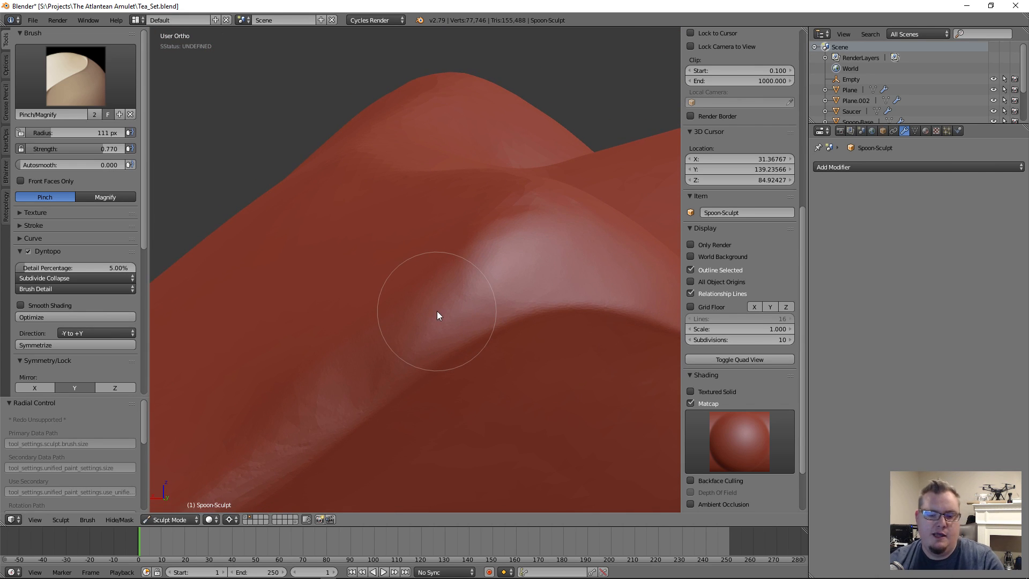
{"action": "mouse_move", "coordinate": [454, 292]}
{"action": "left_mouse_down", "text": "shift"}
{"action": "mouse_move", "coordinate": [387, 334]}
{"action": "mouse_move", "coordinate": [528, 213]}
{"action": "mouse_move", "coordinate": [493, 212]}
{"action": "mouse_move", "coordinate": [522, 198]}
{"action": "mouse_move", "coordinate": [483, 236]}
{"action": "left_mouse_up", "text": "shift"}
{"action": "mouse_move", "coordinate": [378, 318]}
{"action": "left_mouse_down", "text": "shift"}
{"action": "mouse_move", "coordinate": [317, 361]}
{"action": "mouse_move", "coordinate": [387, 318]}
{"action": "mouse_move", "coordinate": [257, 422]}
{"action": "mouse_move", "coordinate": [378, 359]}
{"action": "mouse_move", "coordinate": [355, 382]}
{"action": "mouse_move", "coordinate": [506, 261]}
{"action": "mouse_move", "coordinate": [548, 203]}
{"action": "left_mouse_up", "text": "shift"}
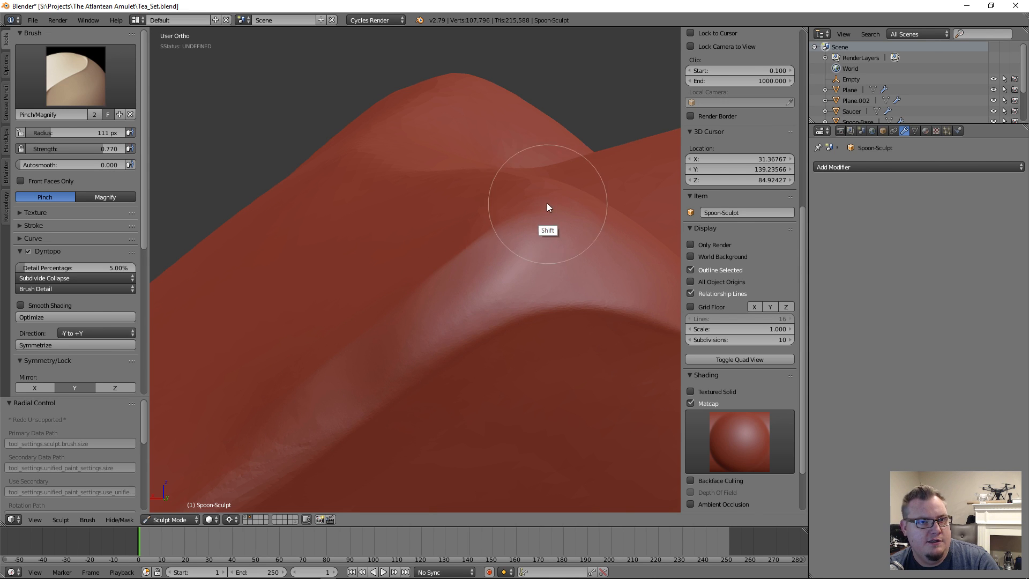
Pinch the ridge that runs across the collar, starting at the side knob, into a crisp line.
{"action": "mouse_move", "coordinate": [419, 316]}
{"action": "middle_mouse_down"}
{"action": "mouse_move", "coordinate": [427, 286]}
{"action": "mouse_move", "coordinate": [402, 288]}
{"action": "mouse_move", "coordinate": [328, 402]}
{"action": "mouse_move", "coordinate": [432, 390]}
{"action": "mouse_move", "coordinate": [460, 365]}
{"action": "mouse_move", "coordinate": [425, 389]}
{"action": "middle_mouse_up"}
{"action": "scroll", "coordinate": [427, 375], "scroll_direction": "down", "scroll_amount": 3}
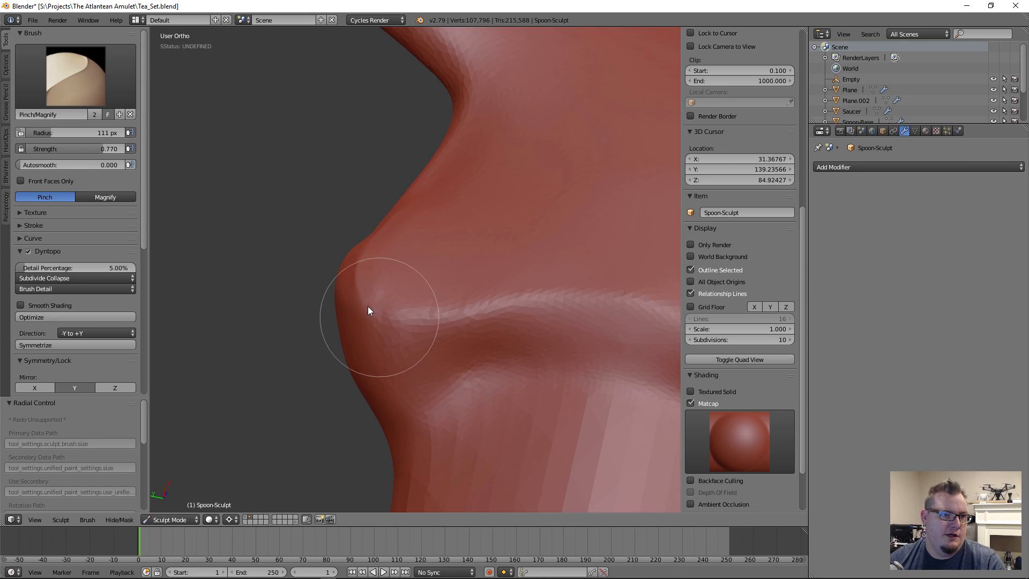
{"action": "mouse_move", "coordinate": [419, 317]}
{"action": "left_mouse_down"}
{"action": "mouse_move", "coordinate": [616, 301]}
{"action": "mouse_move", "coordinate": [498, 309]}
{"action": "mouse_move", "coordinate": [545, 304]}
{"action": "mouse_move", "coordinate": [541, 324]}
{"action": "mouse_move", "coordinate": [629, 301]}
{"action": "mouse_move", "coordinate": [592, 316]}
{"action": "mouse_move", "coordinate": [605, 303]}
{"action": "left_mouse_up"}
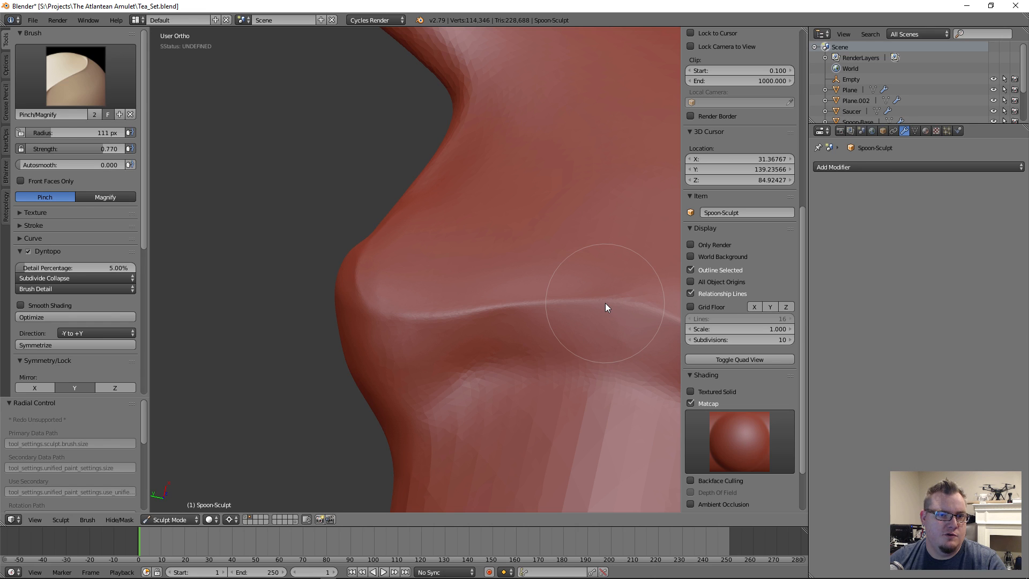
Continue pinching the cross ridge over the middle of the collar and soften its central section.
{"action": "middle_click_drag", "start_coordinate": [599, 312], "coordinate": [567, 311]}
{"action": "scroll", "coordinate": [578, 307], "scroll_direction": "down", "scroll_amount": 2}
{"action": "scroll", "coordinate": [567, 310], "scroll_direction": "up", "scroll_amount": 4}
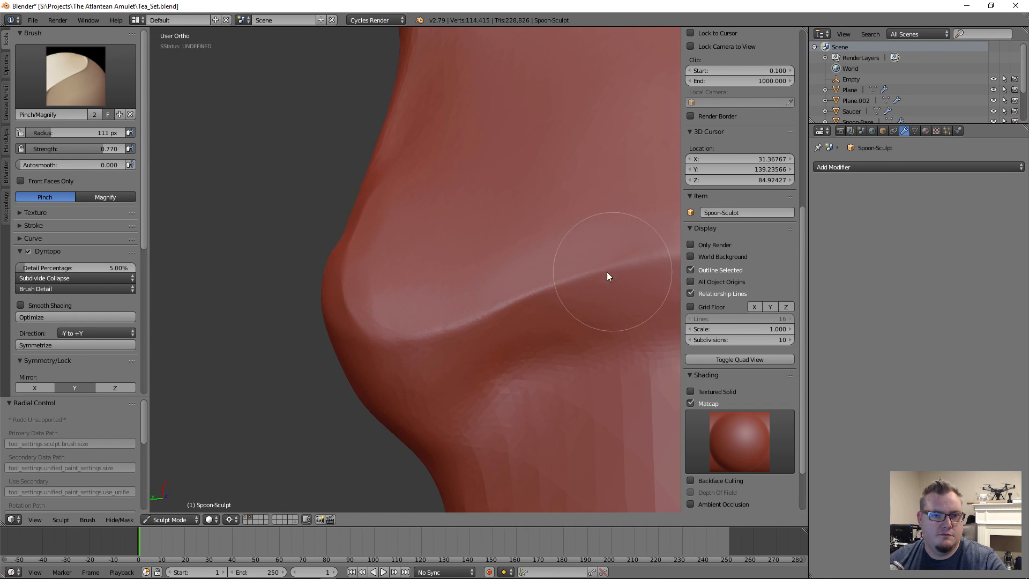
{"action": "middle_click_drag", "start_coordinate": [618, 270], "coordinate": [446, 293], "text": "shift"}
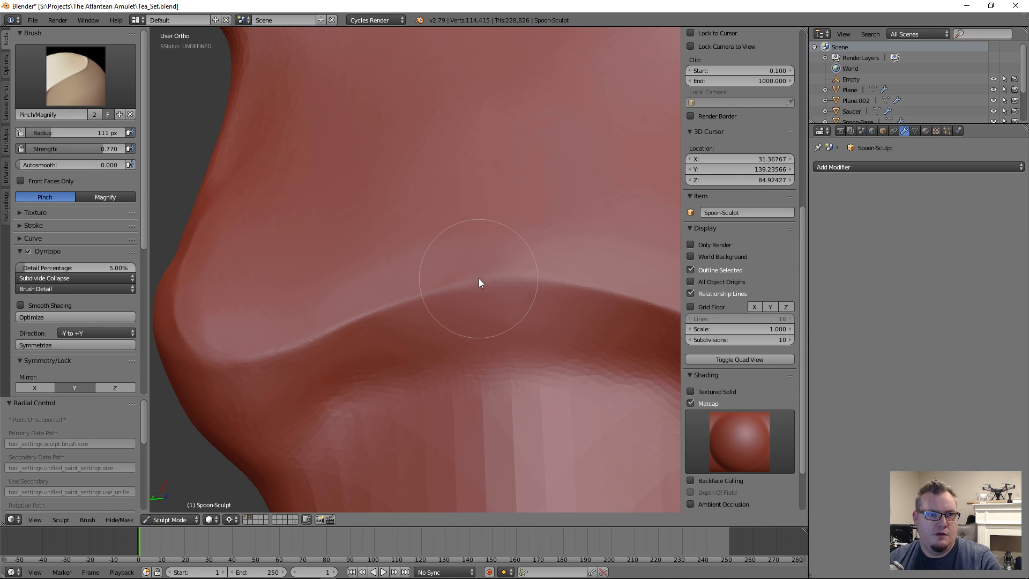
{"action": "left_click_drag", "start_coordinate": [487, 280], "coordinate": [394, 297]}
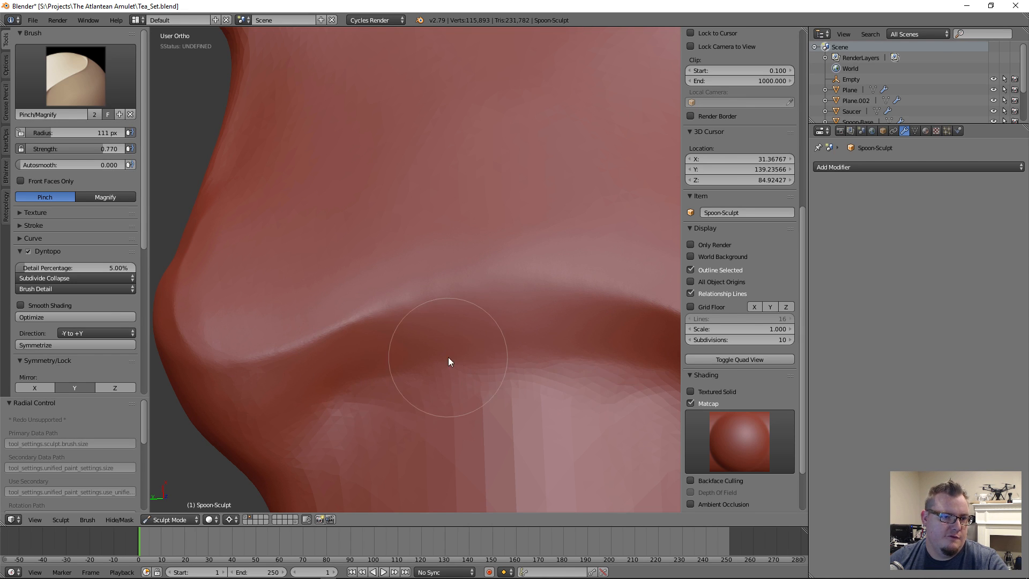
Even out the slope between the collar's cross ridge and the handle with the Flatten/Contrast brush in Flatten mode.
{"action": "left_click", "coordinate": [67, 71]}
{"action": "left_click", "coordinate": [254, 137]}
{"action": "mouse_move", "coordinate": [366, 314]}
{"action": "middle_mouse_down"}
{"action": "mouse_move", "coordinate": [377, 280]}
{"action": "mouse_move", "coordinate": [341, 377]}
{"action": "middle_mouse_up"}
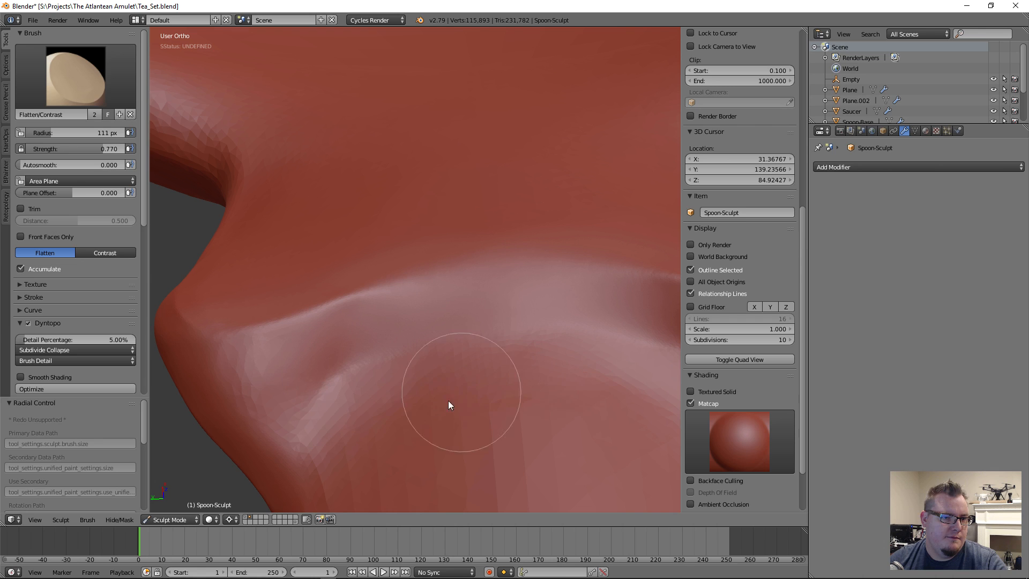
{"action": "mouse_move", "coordinate": [354, 396]}
{"action": "left_mouse_down"}
{"action": "mouse_move", "coordinate": [260, 372]}
{"action": "mouse_move", "coordinate": [285, 390]}
{"action": "mouse_move", "coordinate": [386, 362]}
{"action": "mouse_move", "coordinate": [414, 331]}
{"action": "mouse_move", "coordinate": [382, 353]}
{"action": "mouse_move", "coordinate": [405, 350]}
{"action": "mouse_move", "coordinate": [321, 346]}
{"action": "mouse_move", "coordinate": [361, 374]}
{"action": "mouse_move", "coordinate": [471, 357]}
{"action": "mouse_move", "coordinate": [517, 321]}
{"action": "mouse_move", "coordinate": [382, 352]}
{"action": "mouse_move", "coordinate": [347, 422]}
{"action": "mouse_move", "coordinate": [382, 399]}
{"action": "mouse_move", "coordinate": [499, 386]}
{"action": "mouse_move", "coordinate": [511, 357]}
{"action": "left_mouse_up"}
Check the collar from the side and the bowl end, and switch to the Clay Strips brush in Add mode.
{"action": "scroll", "coordinate": [458, 292], "scroll_direction": "down", "scroll_amount": 4}
{"action": "mouse_move", "coordinate": [374, 308]}
{"action": "middle_mouse_down"}
{"action": "mouse_move", "coordinate": [532, 267]}
{"action": "mouse_move", "coordinate": [552, 253]}
{"action": "mouse_move", "coordinate": [597, 276]}
{"action": "mouse_move", "coordinate": [591, 336]}
{"action": "mouse_move", "coordinate": [576, 345]}
{"action": "mouse_move", "coordinate": [442, 239]}
{"action": "mouse_move", "coordinate": [442, 196]}
{"action": "mouse_move", "coordinate": [421, 303]}
{"action": "mouse_move", "coordinate": [447, 317]}
{"action": "mouse_move", "coordinate": [427, 369]}
{"action": "mouse_move", "coordinate": [434, 362]}
{"action": "mouse_move", "coordinate": [427, 414]}
{"action": "middle_mouse_up"}
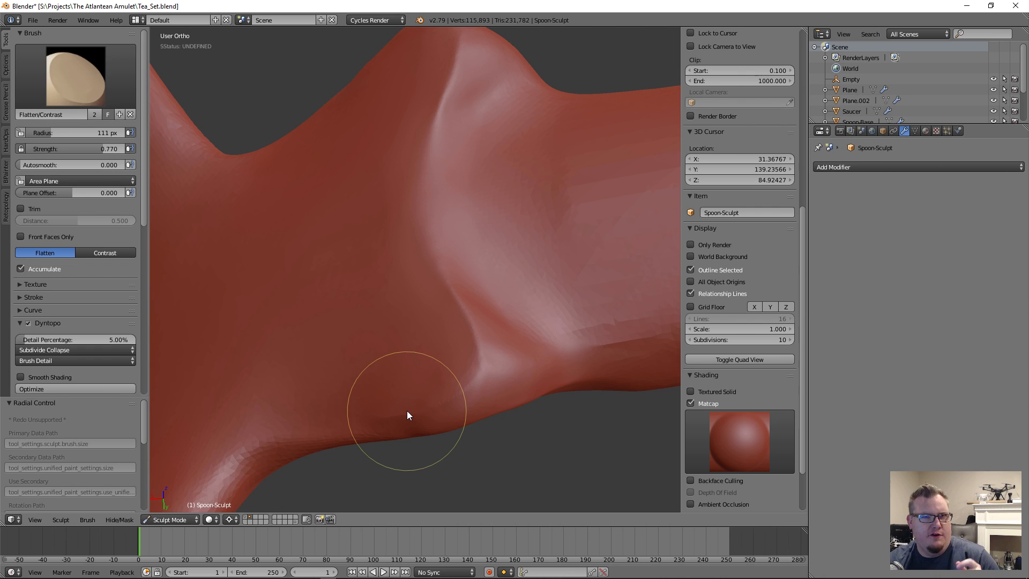
{"action": "mouse_move", "coordinate": [395, 395]}
{"action": "middle_mouse_down"}
{"action": "mouse_move", "coordinate": [382, 338]}
{"action": "mouse_move", "coordinate": [359, 322]}
{"action": "middle_mouse_up"}
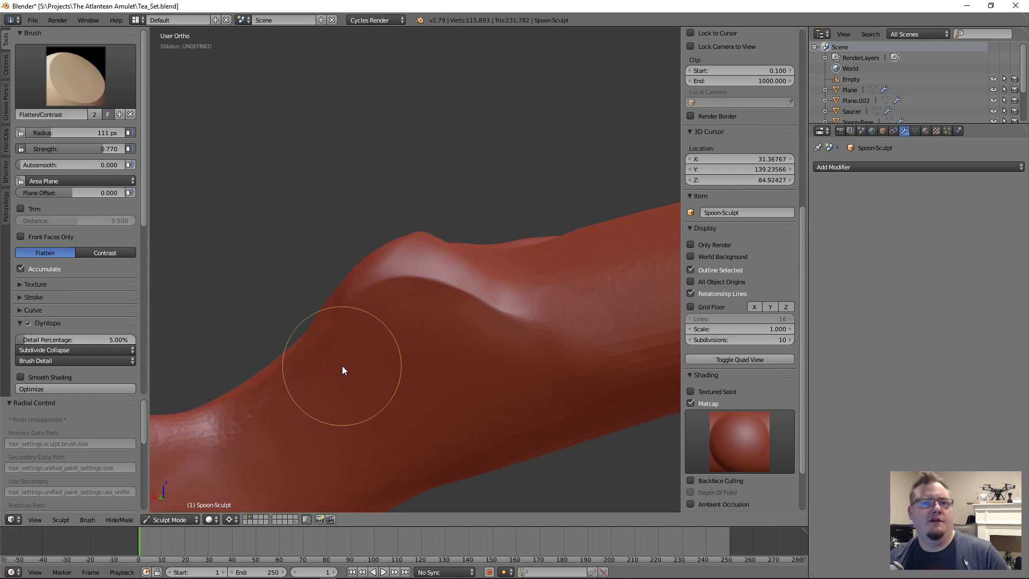
{"action": "middle_click_drag", "start_coordinate": [389, 308], "coordinate": [425, 370]}
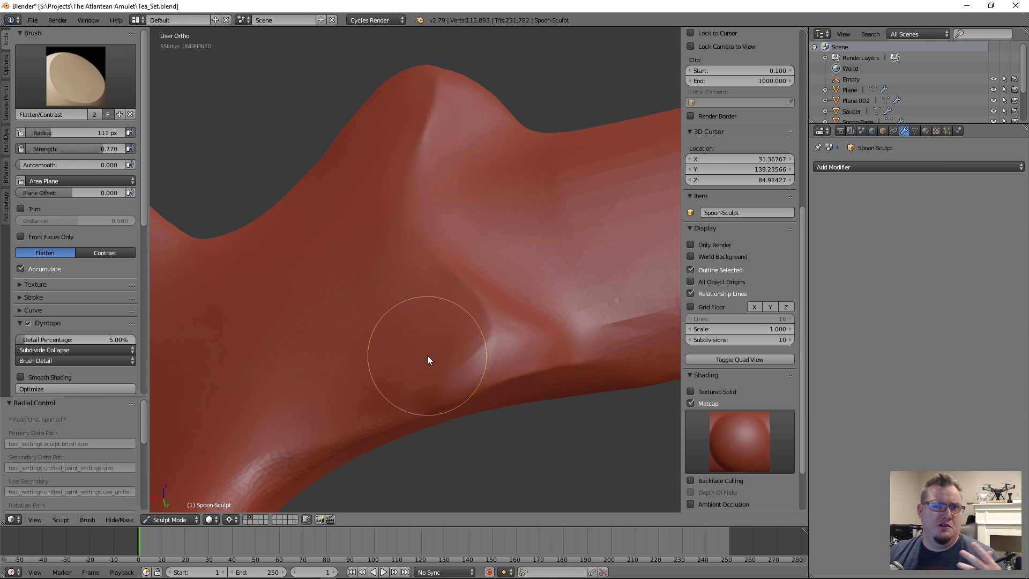
{"action": "mouse_move", "coordinate": [443, 347]}
{"action": "middle_mouse_down"}
{"action": "mouse_move", "coordinate": [434, 285]}
{"action": "mouse_move", "coordinate": [508, 290]}
{"action": "mouse_move", "coordinate": [466, 294]}
{"action": "mouse_move", "coordinate": [369, 258]}
{"action": "mouse_move", "coordinate": [400, 372]}
{"action": "mouse_move", "coordinate": [426, 326]}
{"action": "mouse_move", "coordinate": [432, 335]}
{"action": "middle_mouse_up"}
{"action": "mouse_move", "coordinate": [495, 343]}
{"action": "middle_mouse_down"}
{"action": "mouse_move", "coordinate": [410, 318]}
{"action": "mouse_move", "coordinate": [466, 345]}
{"action": "mouse_move", "coordinate": [476, 383]}
{"action": "mouse_move", "coordinate": [498, 376]}
{"action": "mouse_move", "coordinate": [457, 344]}
{"action": "middle_mouse_up"}
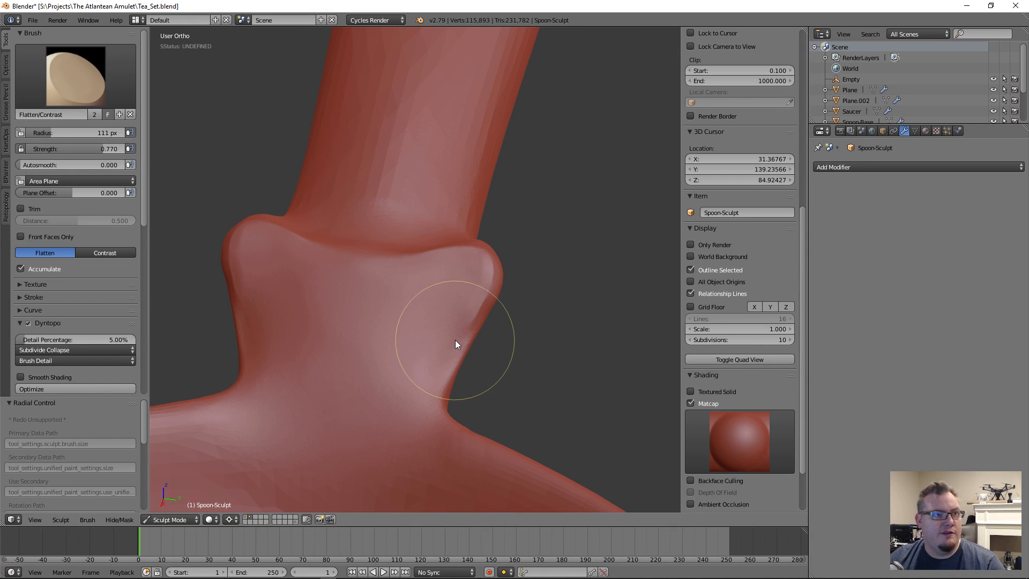
{"action": "left_click", "coordinate": [99, 90]}
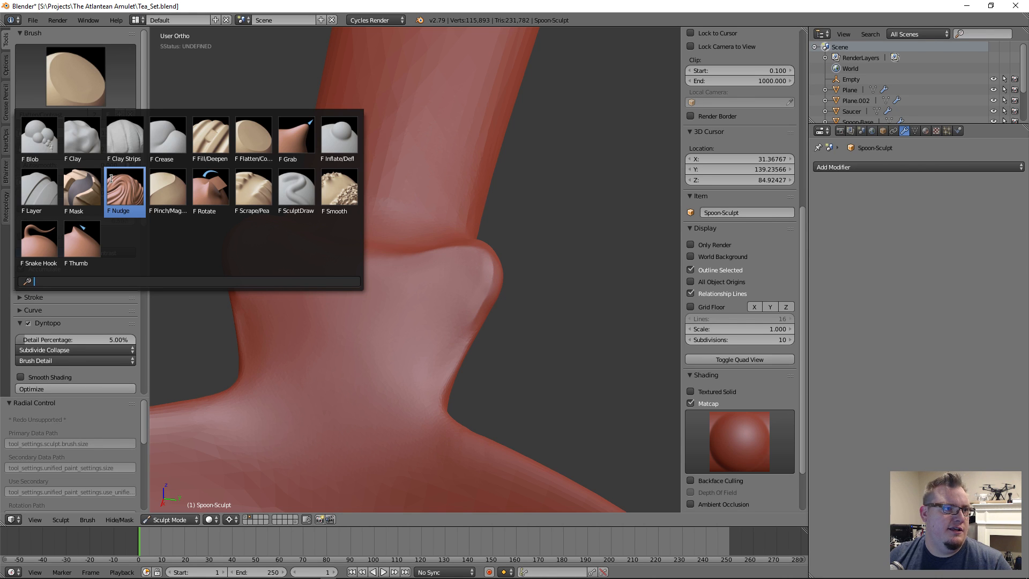
{"action": "left_click", "coordinate": [117, 152]}
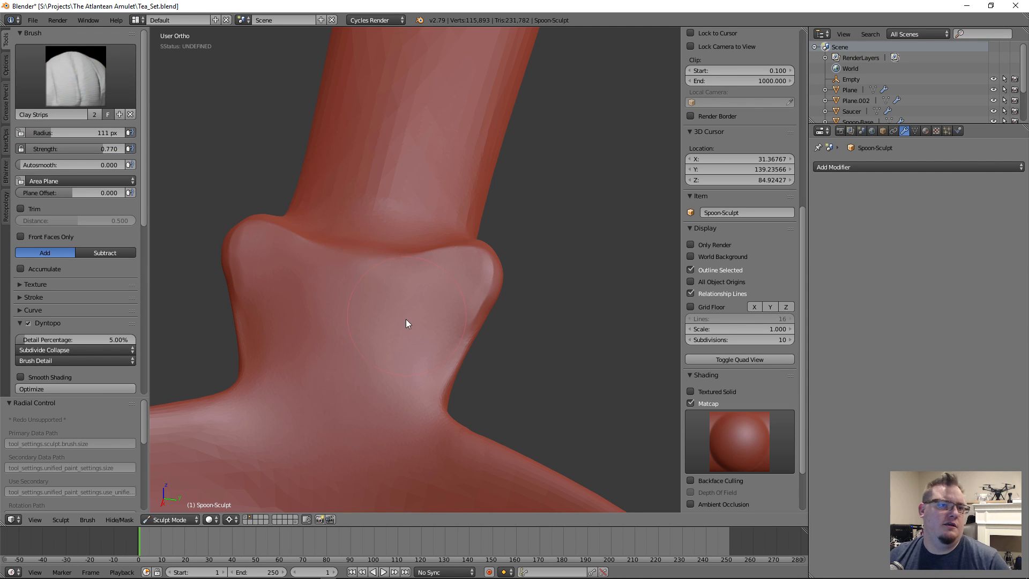
Set the Dyntopo detail percentage to 10% for further sculpting of the collar.
{"action": "middle_click_drag", "start_coordinate": [478, 321], "coordinate": [427, 320]}
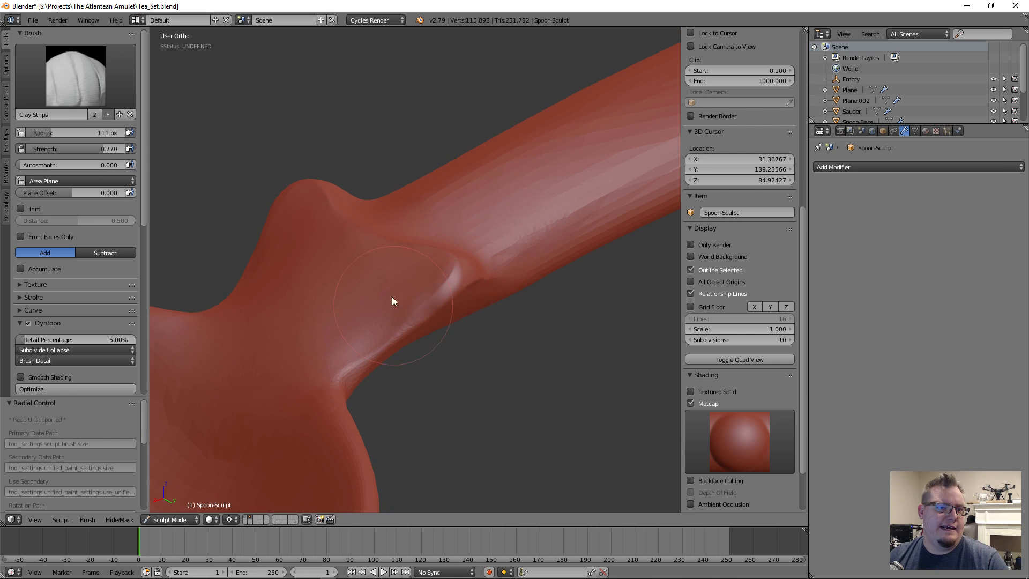
{"action": "middle_click_drag", "start_coordinate": [376, 290], "coordinate": [391, 339]}
{"action": "scroll", "coordinate": [392, 340], "scroll_direction": "up", "scroll_amount": 5}
{"action": "mouse_move", "coordinate": [433, 284]}
{"action": "middle_mouse_down"}
{"action": "mouse_move", "coordinate": [440, 305]}
{"action": "mouse_move", "coordinate": [439, 289]}
{"action": "middle_mouse_up"}
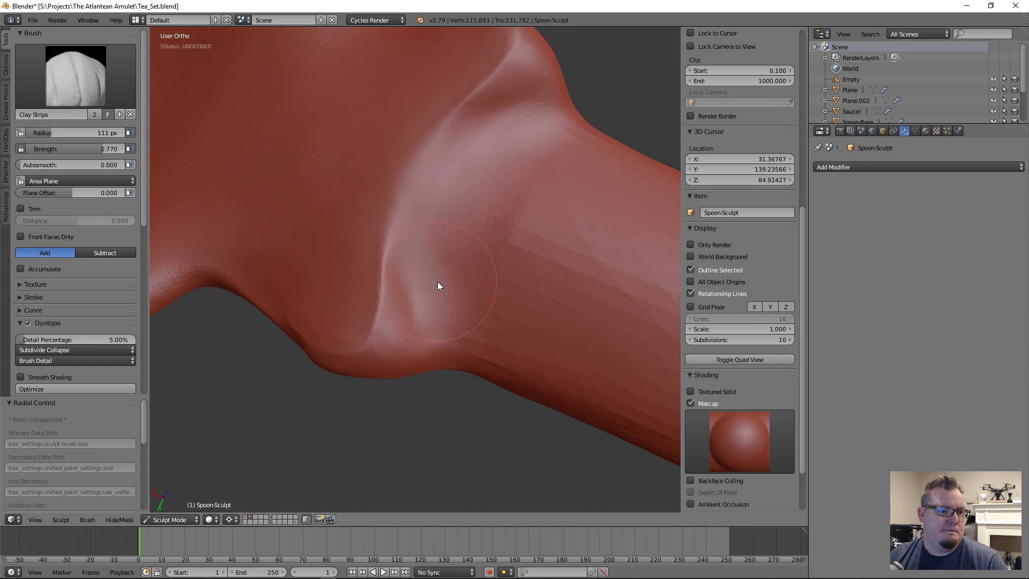
{"action": "left_click", "coordinate": [90, 338]}
{"action": "type", "text": "10"}
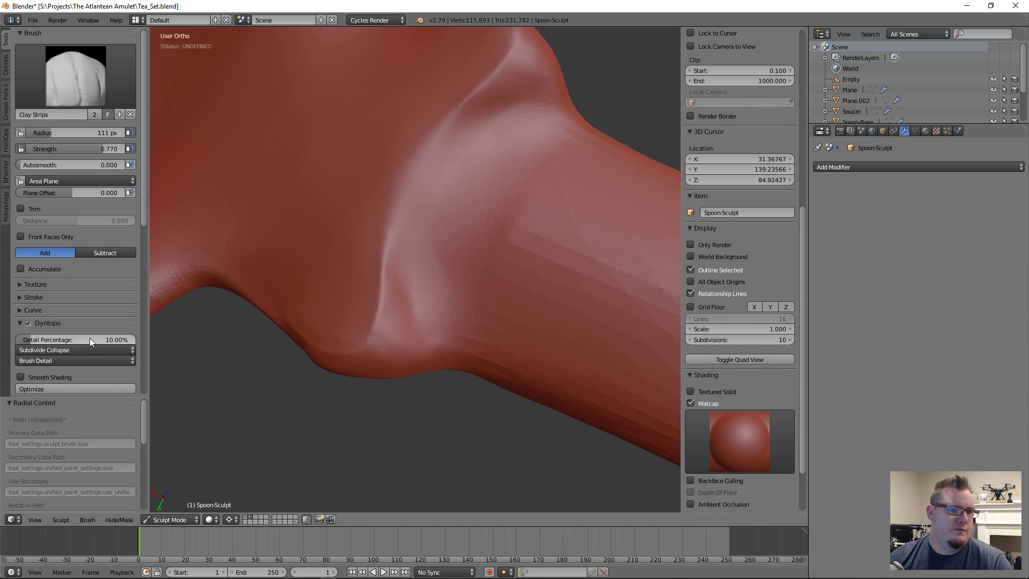
{"action": "key", "text": "Return"}
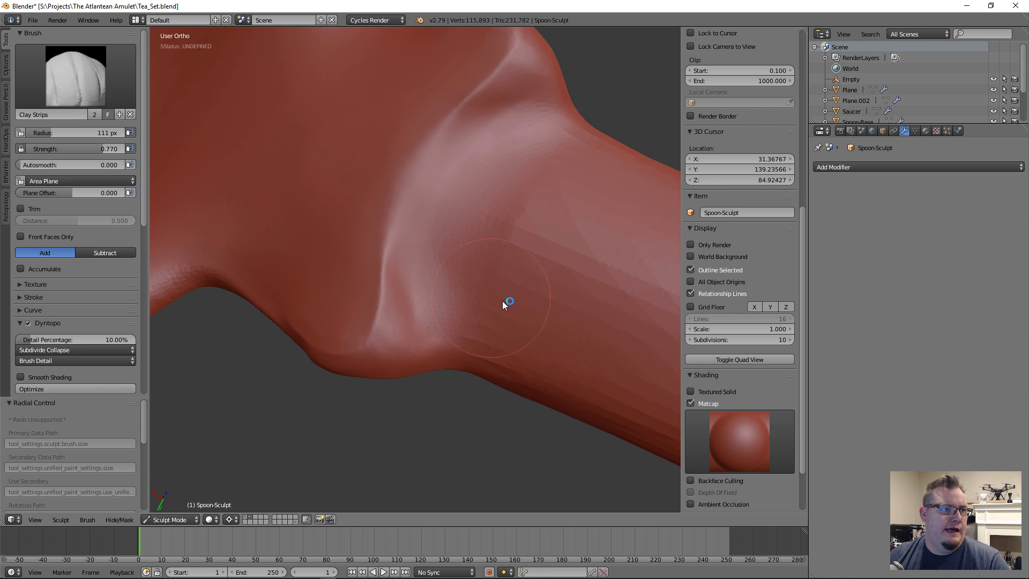
Try building up clay on the slope between the collar's cross ridge and the handle, and undo each attempt.
{"action": "mouse_move", "coordinate": [537, 270]}
{"action": "left_mouse_down"}
{"action": "mouse_move", "coordinate": [544, 312]}
{"action": "mouse_move", "coordinate": [568, 276]}
{"action": "mouse_move", "coordinate": [603, 303]}
{"action": "mouse_move", "coordinate": [526, 247]}
{"action": "mouse_move", "coordinate": [514, 298]}
{"action": "mouse_move", "coordinate": [486, 230]}
{"action": "mouse_move", "coordinate": [509, 285]}
{"action": "left_mouse_up"}
{"action": "mouse_move", "coordinate": [510, 284]}
{"action": "middle_mouse_down"}
{"action": "mouse_move", "coordinate": [469, 347]}
{"action": "mouse_move", "coordinate": [469, 252]}
{"action": "mouse_move", "coordinate": [422, 294]}
{"action": "mouse_move", "coordinate": [459, 308]}
{"action": "middle_mouse_up"}
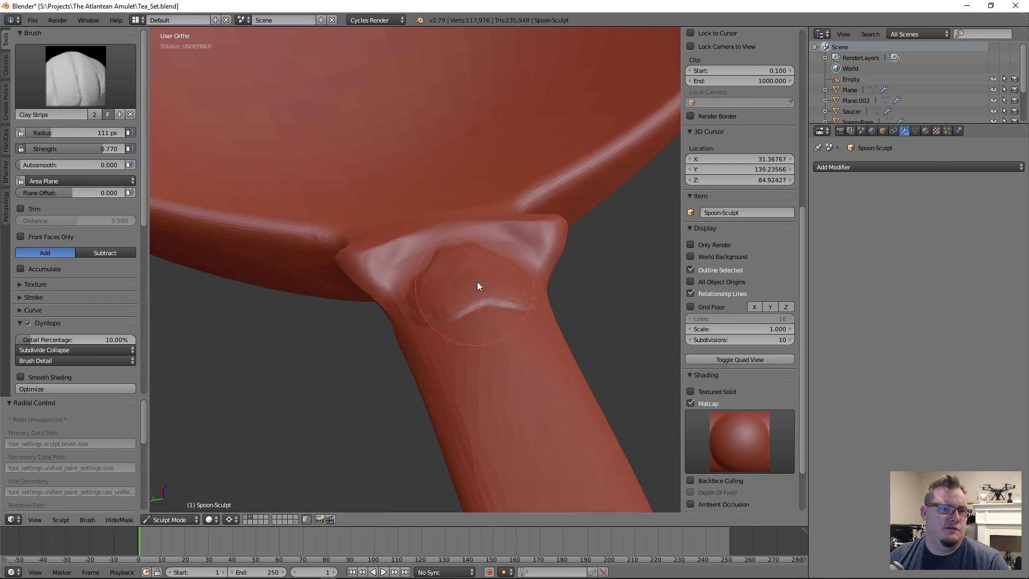
{"action": "mouse_move", "coordinate": [395, 289]}
{"action": "middle_mouse_down"}
{"action": "mouse_move", "coordinate": [375, 277]}
{"action": "mouse_move", "coordinate": [441, 319]}
{"action": "mouse_move", "coordinate": [467, 287]}
{"action": "mouse_move", "coordinate": [477, 241]}
{"action": "mouse_move", "coordinate": [385, 226]}
{"action": "mouse_move", "coordinate": [397, 289]}
{"action": "mouse_move", "coordinate": [451, 262]}
{"action": "mouse_move", "coordinate": [471, 287]}
{"action": "mouse_move", "coordinate": [428, 261]}
{"action": "mouse_move", "coordinate": [516, 260]}
{"action": "middle_mouse_up"}
{"action": "scroll", "coordinate": [451, 257], "scroll_direction": "up", "scroll_amount": 3}
{"action": "key", "text": "ctrl+z"}
{"action": "mouse_move", "coordinate": [405, 292]}
{"action": "middle_mouse_down"}
{"action": "mouse_move", "coordinate": [374, 280]}
{"action": "mouse_move", "coordinate": [487, 250]}
{"action": "mouse_move", "coordinate": [441, 244]}
{"action": "mouse_move", "coordinate": [407, 279]}
{"action": "middle_mouse_up"}
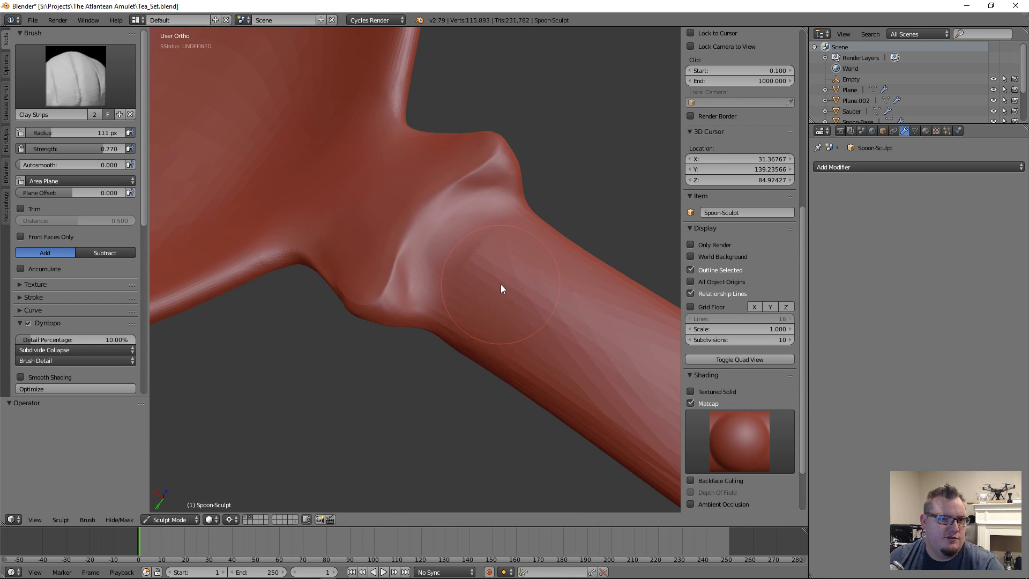
{"action": "mouse_move", "coordinate": [489, 263]}
{"action": "left_mouse_down"}
{"action": "mouse_move", "coordinate": [537, 306]}
{"action": "mouse_move", "coordinate": [523, 310]}
{"action": "mouse_move", "coordinate": [485, 264]}
{"action": "mouse_move", "coordinate": [432, 262]}
{"action": "mouse_move", "coordinate": [460, 268]}
{"action": "mouse_move", "coordinate": [383, 333]}
{"action": "left_mouse_up"}
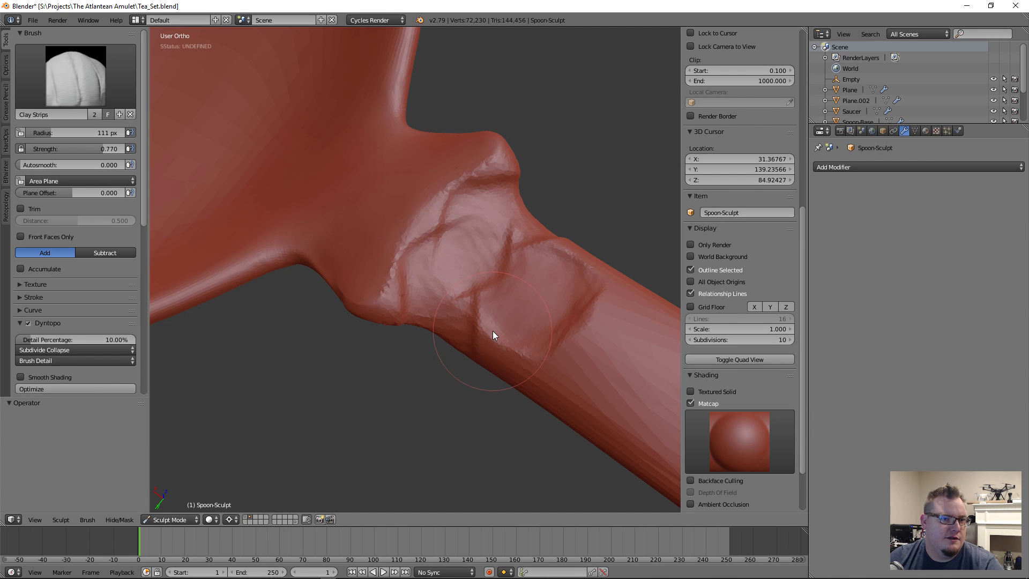
{"action": "mouse_move", "coordinate": [428, 357]}
{"action": "middle_mouse_down"}
{"action": "mouse_move", "coordinate": [425, 294]}
{"action": "mouse_move", "coordinate": [364, 354]}
{"action": "middle_mouse_up"}
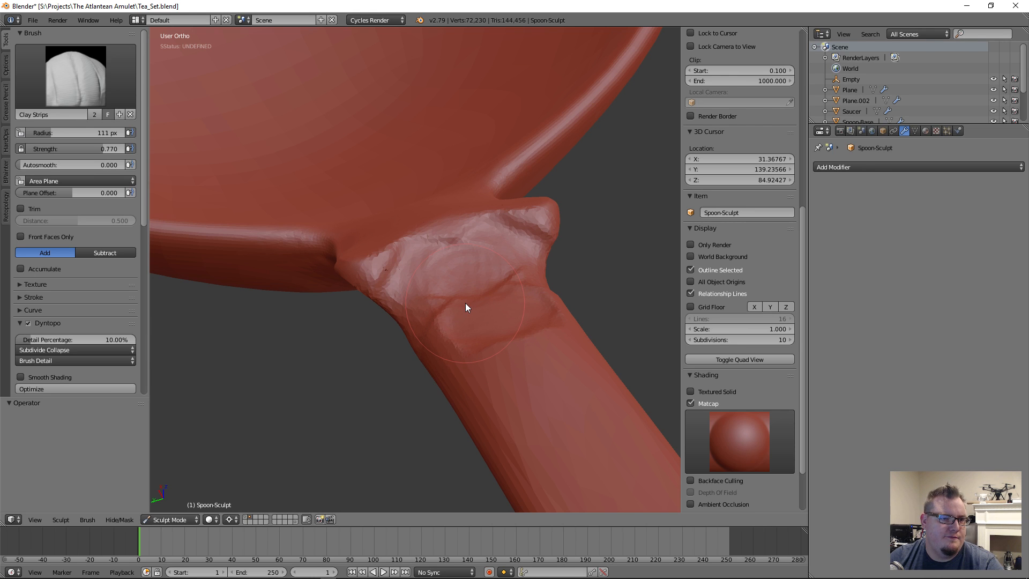
{"action": "key", "text": "ctrl+z"}
Rework the bowl-side face of the collar with Clay Strips strokes and smooth its middle.
{"action": "middle_click_drag", "start_coordinate": [352, 343], "coordinate": [525, 278]}
{"action": "scroll", "coordinate": [490, 327], "scroll_direction": "up", "scroll_amount": 2}
{"action": "mouse_move", "coordinate": [396, 344]}
{"action": "left_mouse_down"}
{"action": "mouse_move", "coordinate": [345, 451]}
{"action": "mouse_move", "coordinate": [399, 339]}
{"action": "mouse_move", "coordinate": [333, 416]}
{"action": "left_mouse_up"}
{"action": "mouse_move", "coordinate": [387, 438]}
{"action": "left_mouse_down"}
{"action": "mouse_move", "coordinate": [388, 339]}
{"action": "mouse_move", "coordinate": [366, 372]}
{"action": "mouse_move", "coordinate": [405, 312]}
{"action": "mouse_move", "coordinate": [335, 442]}
{"action": "mouse_move", "coordinate": [395, 367]}
{"action": "mouse_move", "coordinate": [340, 375]}
{"action": "mouse_move", "coordinate": [403, 306]}
{"action": "mouse_move", "coordinate": [403, 327]}
{"action": "mouse_move", "coordinate": [399, 274]}
{"action": "mouse_move", "coordinate": [367, 446]}
{"action": "mouse_move", "coordinate": [349, 437]}
{"action": "mouse_move", "coordinate": [389, 350]}
{"action": "mouse_move", "coordinate": [334, 397]}
{"action": "mouse_move", "coordinate": [449, 332]}
{"action": "left_mouse_up"}
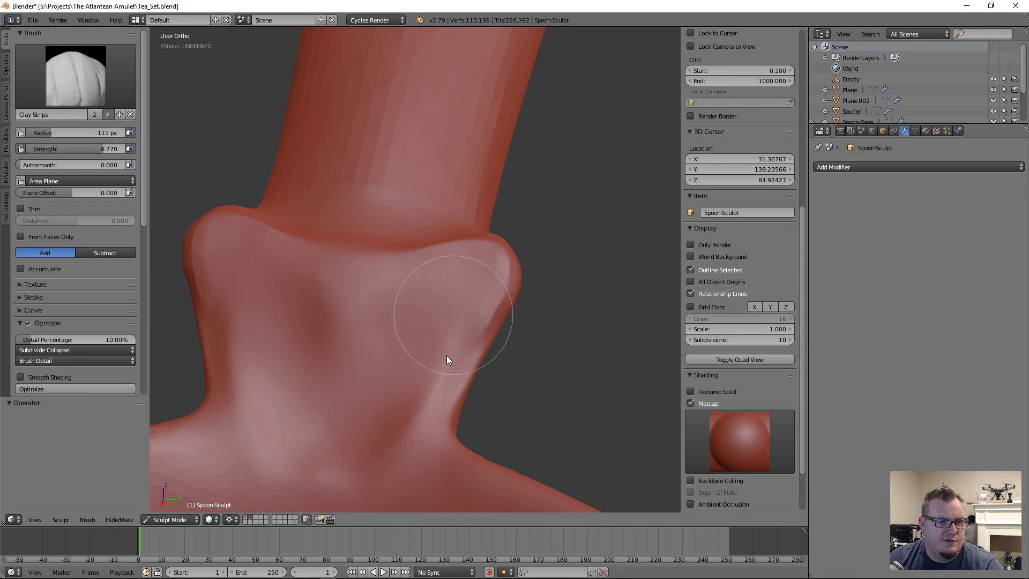
{"action": "scroll", "coordinate": [447, 356], "scroll_direction": "up", "scroll_amount": 4}
{"action": "scroll", "coordinate": [406, 258], "scroll_direction": "up", "scroll_amount": 2}
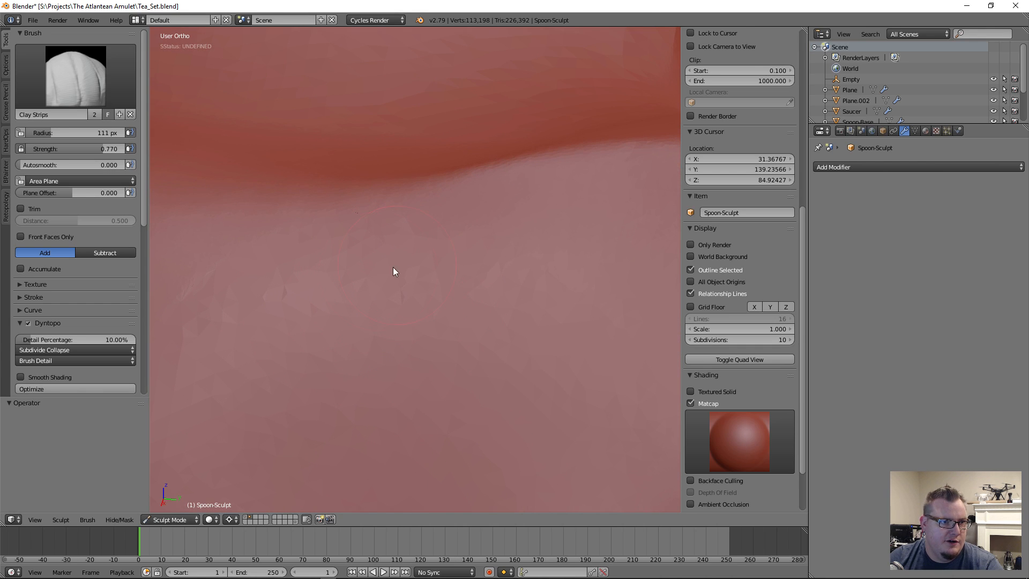
{"action": "scroll", "coordinate": [429, 355], "scroll_direction": "down", "scroll_amount": 5}
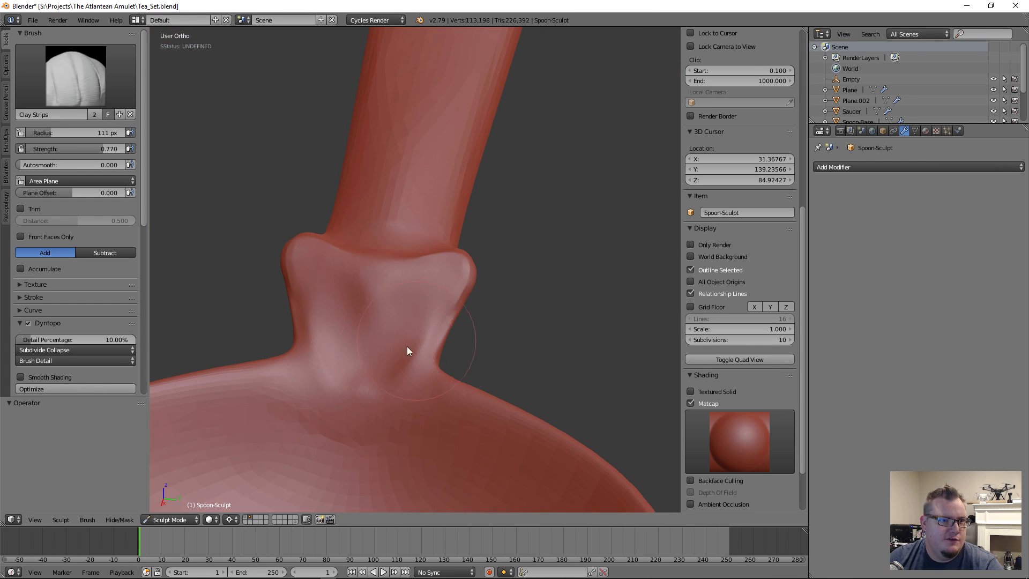
{"action": "mouse_move", "coordinate": [376, 331]}
{"action": "left_mouse_down", "text": "shift"}
{"action": "mouse_move", "coordinate": [370, 340]}
{"action": "mouse_move", "coordinate": [416, 317]}
{"action": "mouse_move", "coordinate": [423, 279]}
{"action": "mouse_move", "coordinate": [412, 299]}
{"action": "left_mouse_up", "text": "shift"}
{"action": "mouse_move", "coordinate": [412, 298]}
{"action": "middle_mouse_down"}
{"action": "mouse_move", "coordinate": [381, 350]}
{"action": "mouse_move", "coordinate": [324, 343]}
{"action": "mouse_move", "coordinate": [293, 362]}
{"action": "mouse_move", "coordinate": [227, 344]}
{"action": "mouse_move", "coordinate": [207, 382]}
{"action": "mouse_move", "coordinate": [359, 314]}
{"action": "mouse_move", "coordinate": [403, 366]}
{"action": "mouse_move", "coordinate": [524, 310]}
{"action": "middle_mouse_up"}
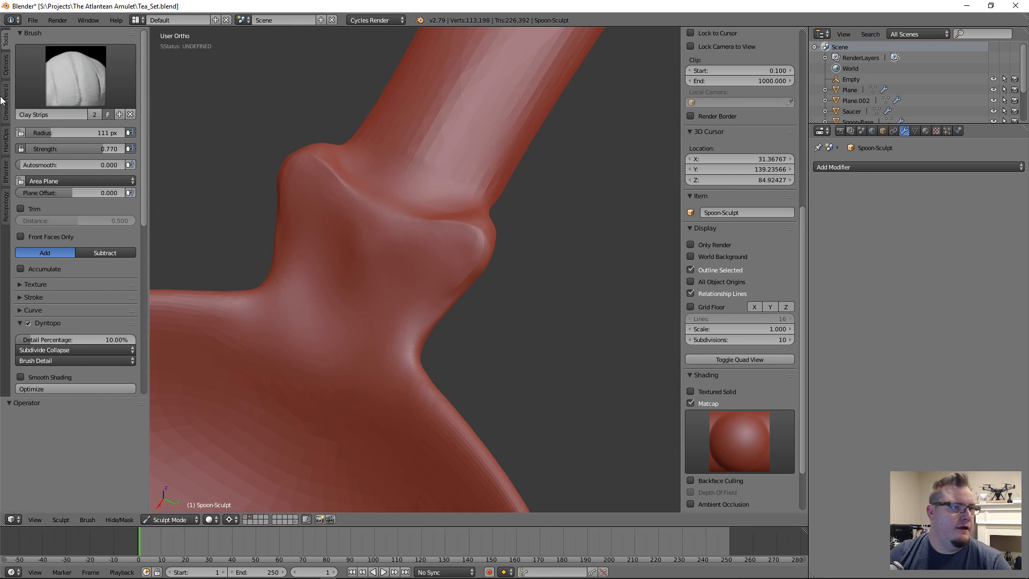
Select the Clay Strips brush and reduce its radius to 43 px for finer strokes on the collar.
{"action": "left_click", "coordinate": [88, 90]}
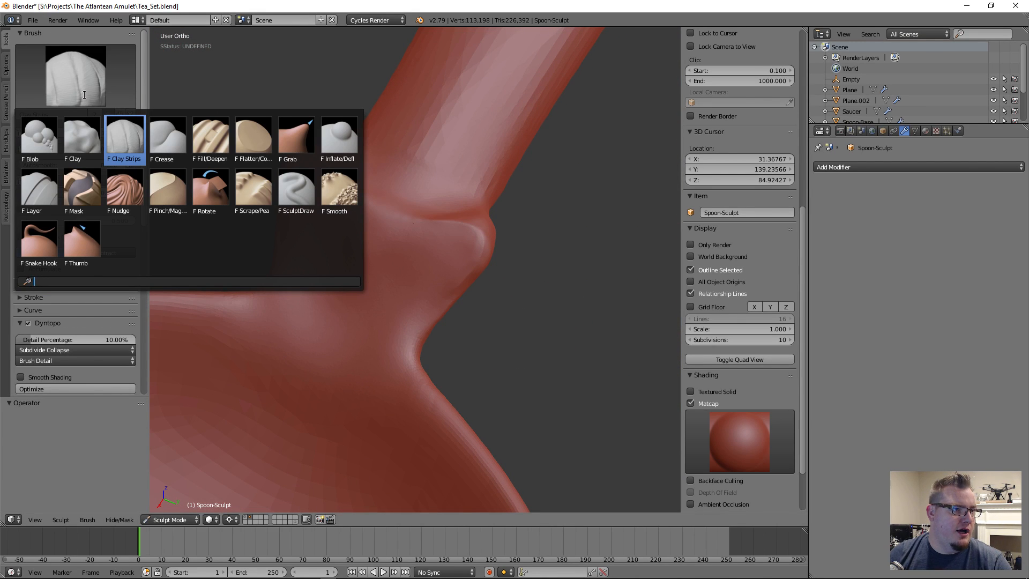
{"action": "left_click", "coordinate": [125, 139]}
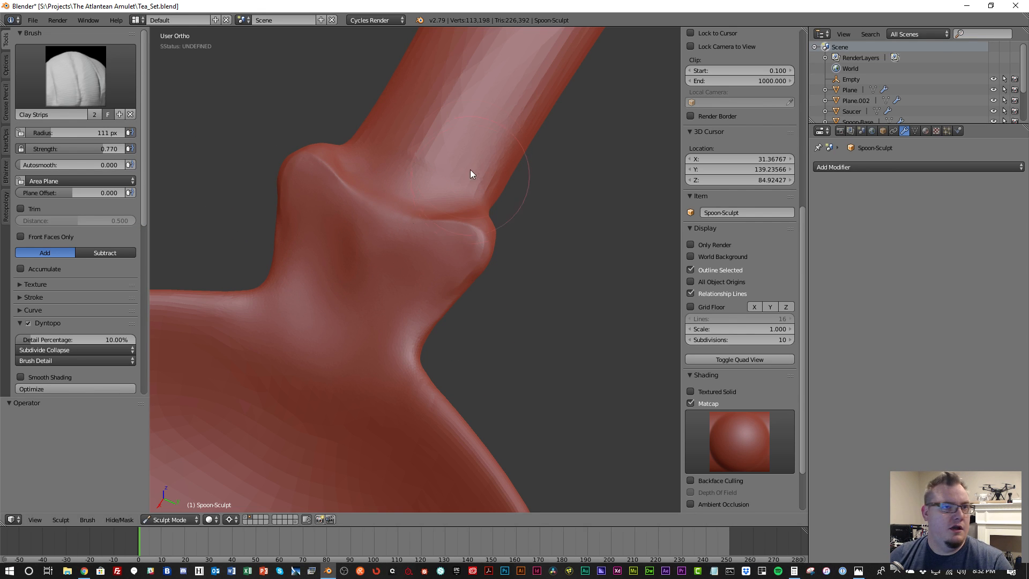
{"action": "scroll", "coordinate": [506, 300], "scroll_direction": "up", "scroll_amount": 2}
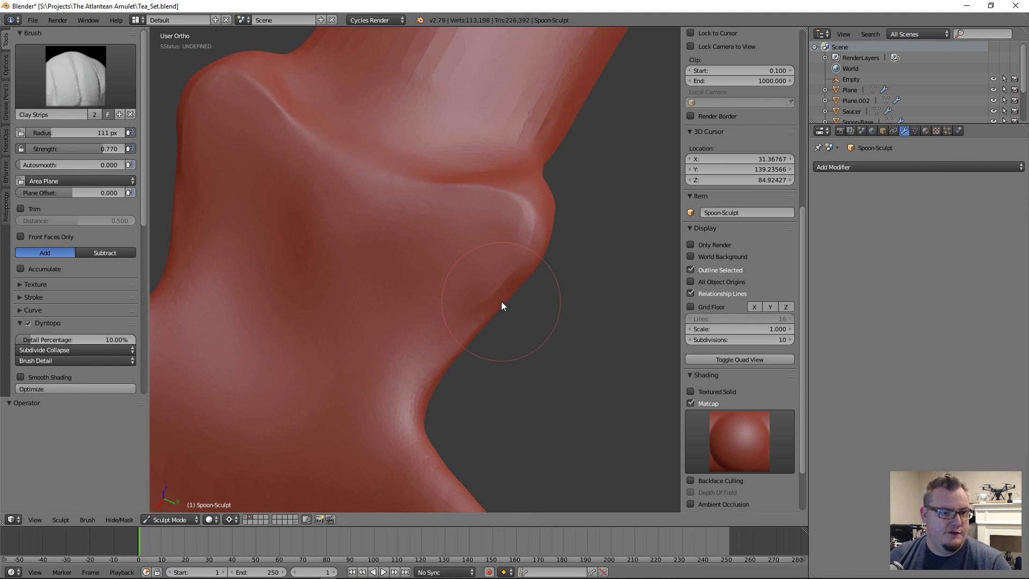
{"action": "key", "text": "f"}
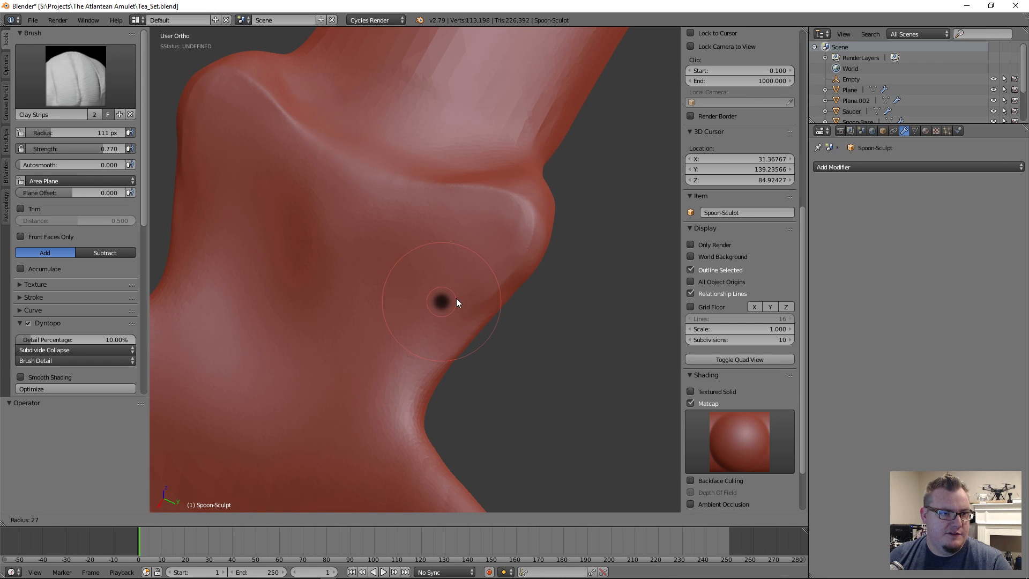
{"action": "left_click", "coordinate": [472, 298]}
{"action": "middle_click_drag", "start_coordinate": [386, 339], "coordinate": [513, 324]}
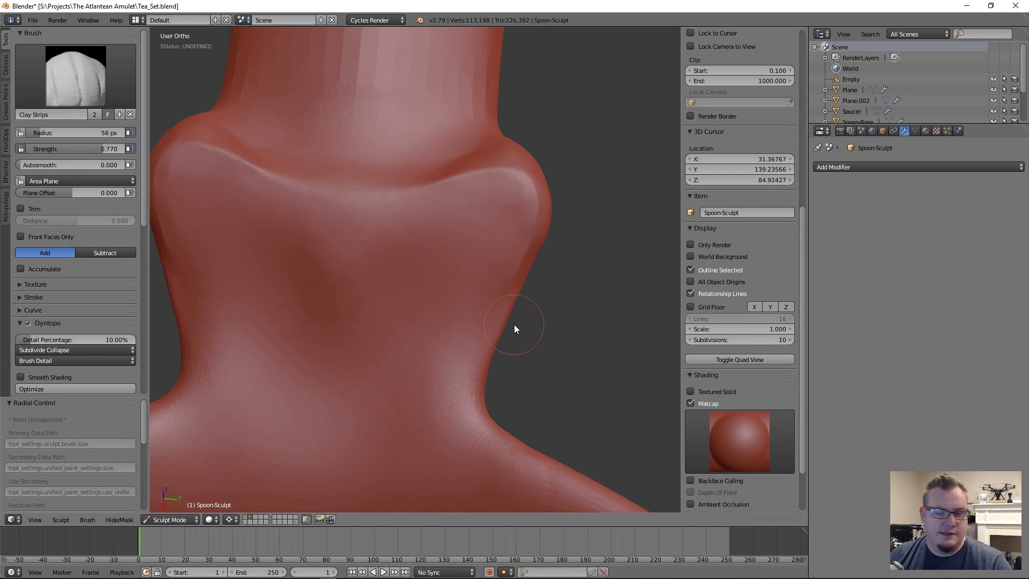
{"action": "key", "text": "f"}
{"action": "left_click", "coordinate": [444, 243]}
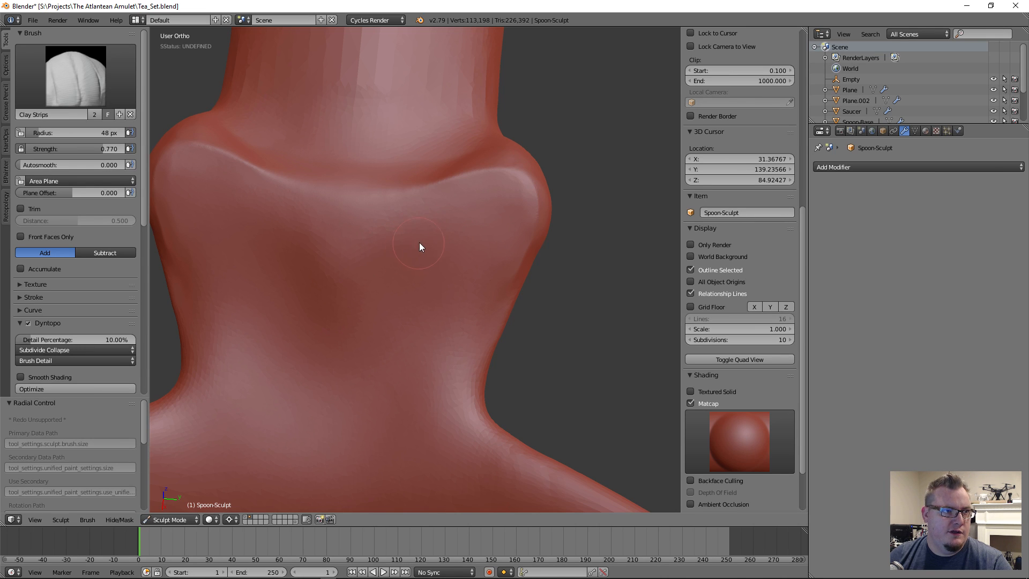
{"action": "scroll", "coordinate": [422, 243], "scroll_direction": "up", "scroll_amount": 1}
{"action": "middle_click_drag", "start_coordinate": [426, 243], "coordinate": [429, 261], "text": "shift"}
{"action": "key", "text": "f"}
{"action": "left_click", "coordinate": [427, 262]}
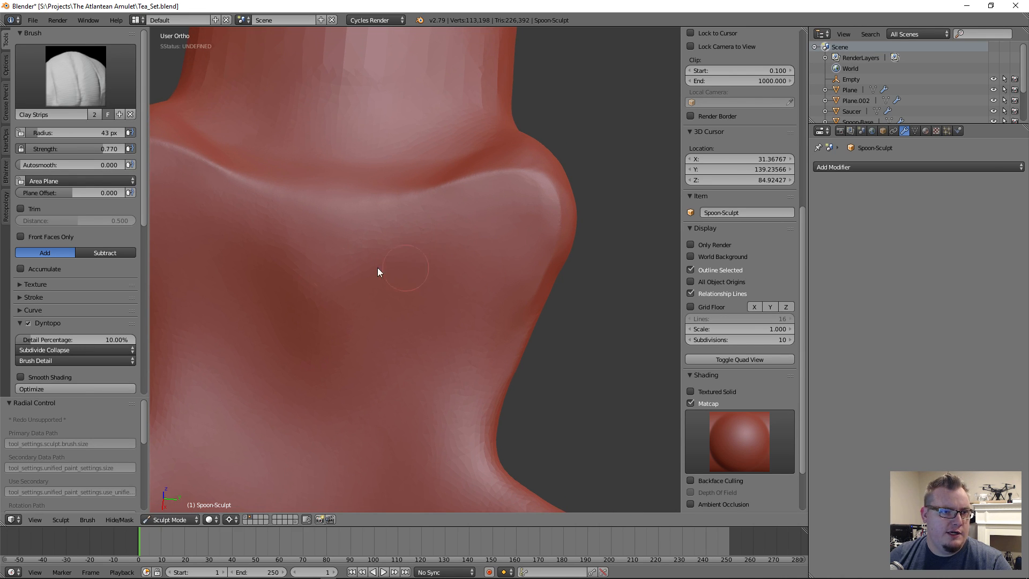
Set the Clay Strips brush's stroke method to Line.
{"action": "scroll", "coordinate": [100, 274], "scroll_direction": "down", "scroll_amount": 6}
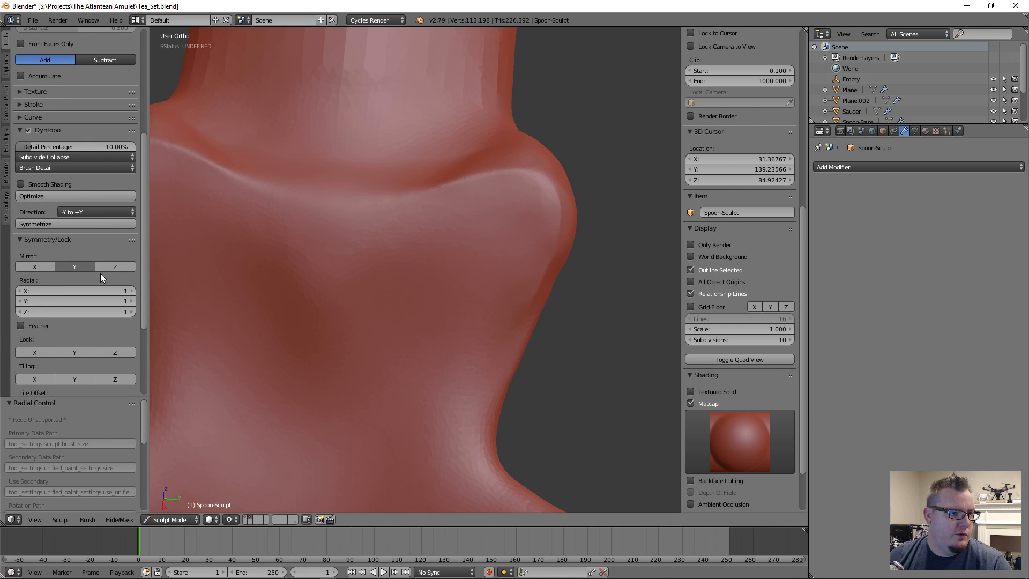
{"action": "scroll", "coordinate": [88, 332], "scroll_direction": "down", "scroll_amount": 3}
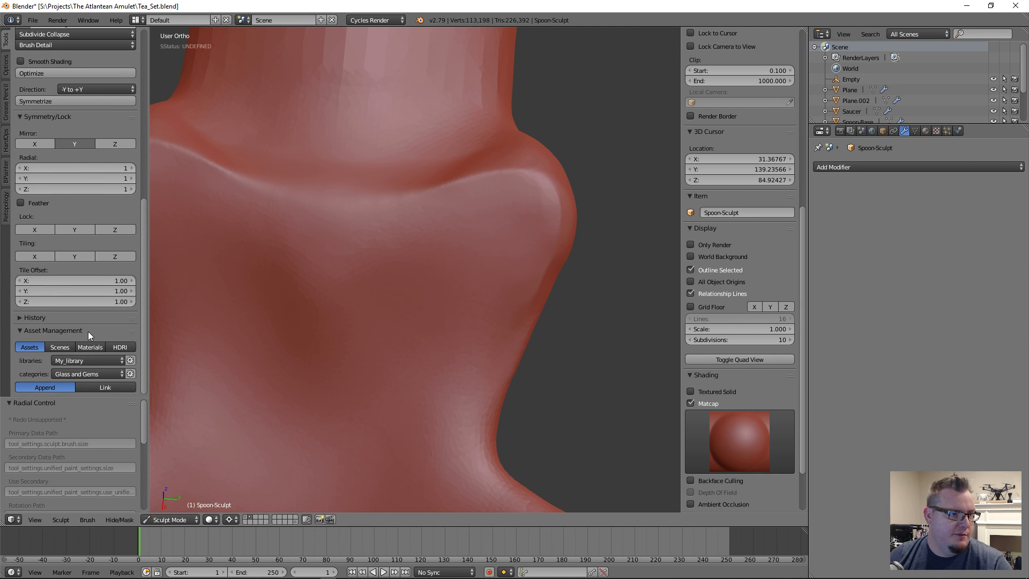
{"action": "scroll", "coordinate": [85, 326], "scroll_direction": "up", "scroll_amount": 5}
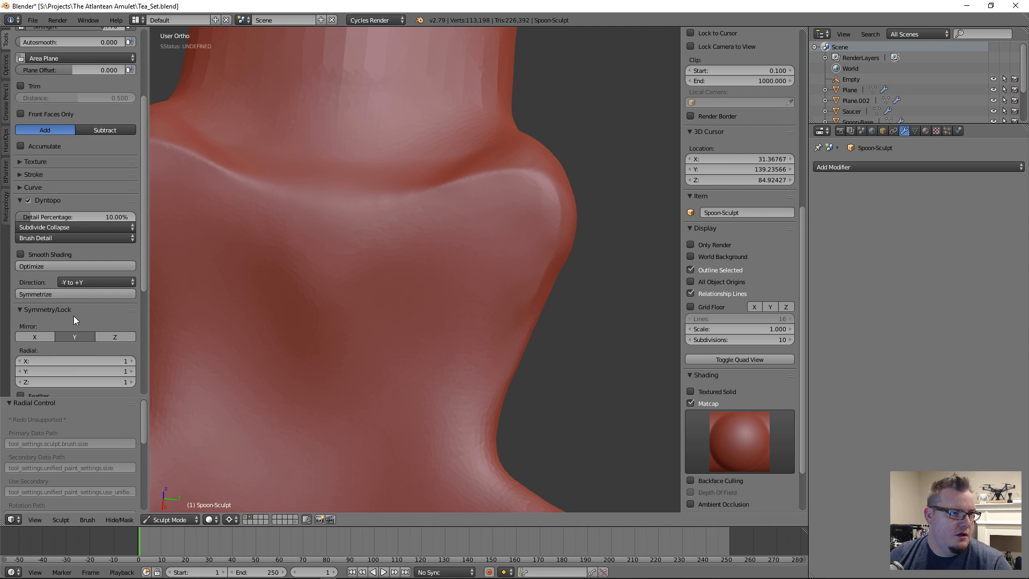
{"action": "left_click", "coordinate": [24, 181]}
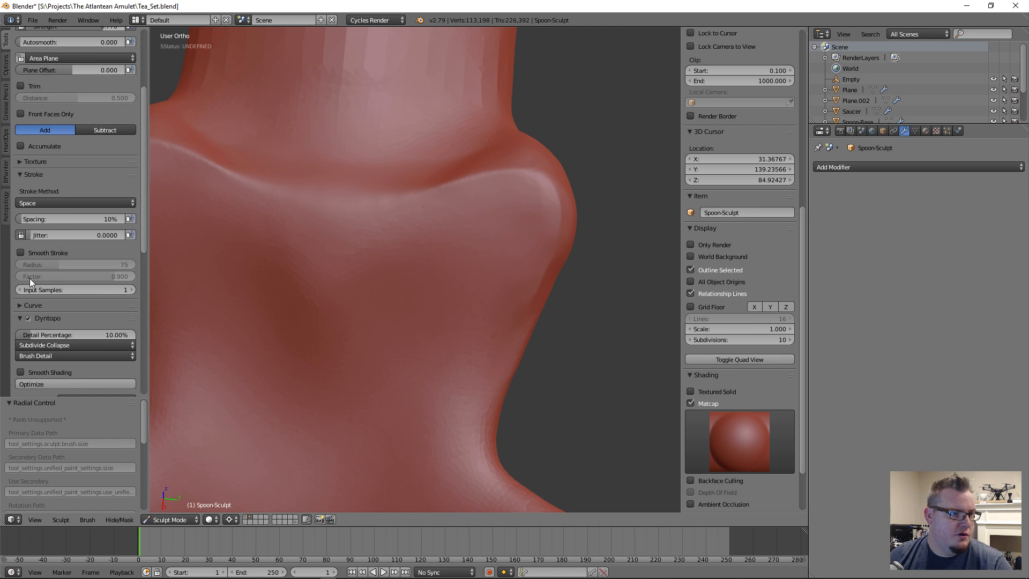
{"action": "left_click", "coordinate": [56, 201]}
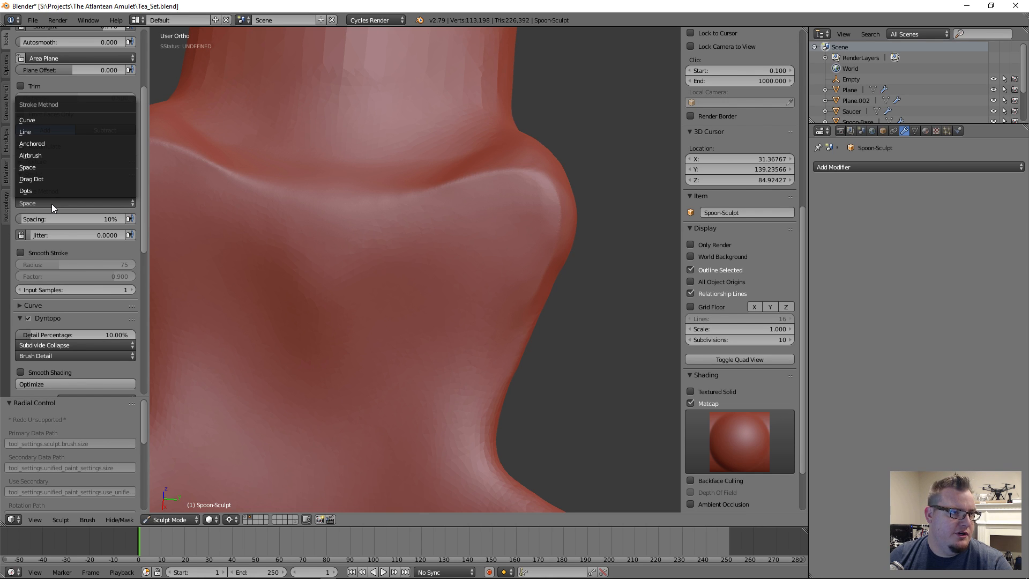
{"action": "left_click", "coordinate": [71, 132]}
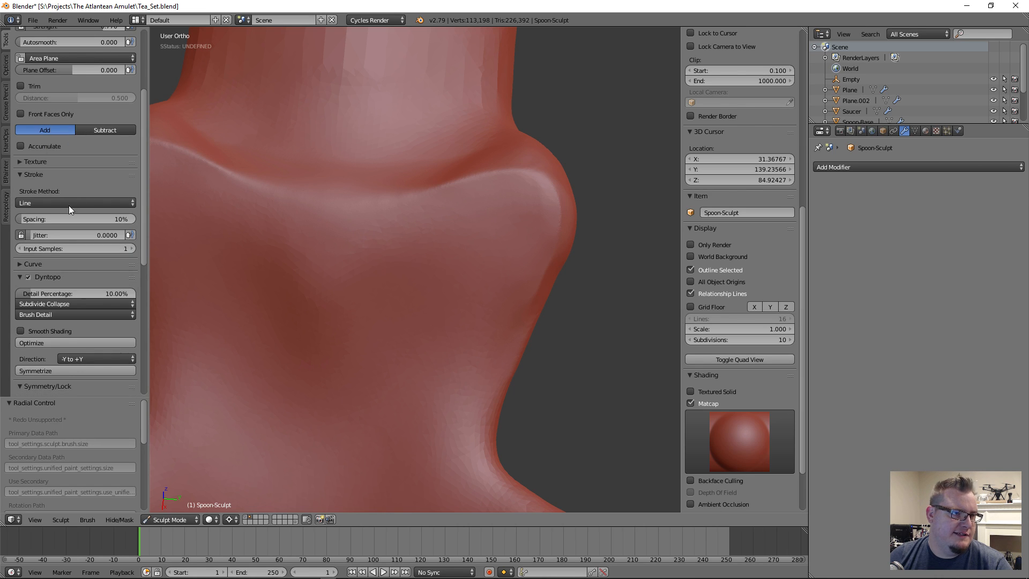
Try straight line strokes across the bowl-side face of the collar and undo them.
{"action": "mouse_move", "coordinate": [361, 286]}
{"action": "left_mouse_down"}
{"action": "mouse_move", "coordinate": [401, 344]}
{"action": "mouse_move", "coordinate": [528, 442]}
{"action": "mouse_move", "coordinate": [506, 349]}
{"action": "mouse_move", "coordinate": [375, 256]}
{"action": "left_mouse_up"}
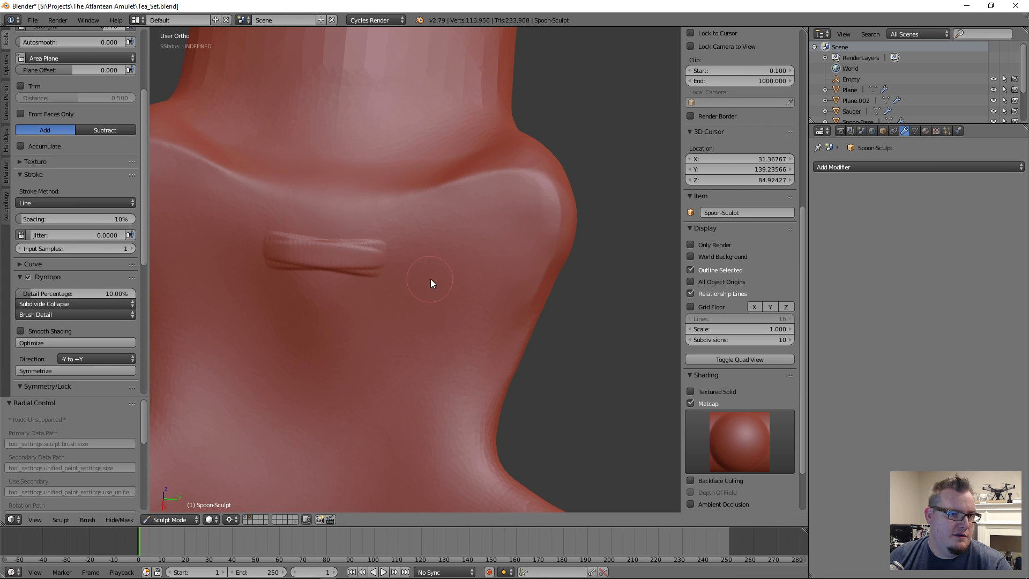
{"action": "mouse_move", "coordinate": [243, 327]}
{"action": "left_mouse_down"}
{"action": "mouse_move", "coordinate": [298, 319]}
{"action": "mouse_move", "coordinate": [504, 222]}
{"action": "left_mouse_up"}
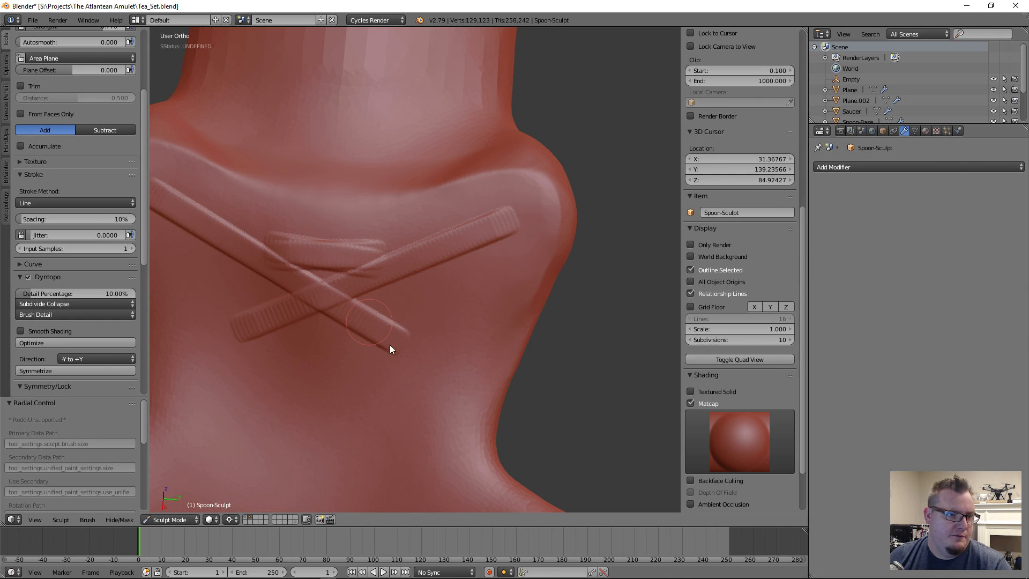
{"action": "key", "text": "ctrl+z"}
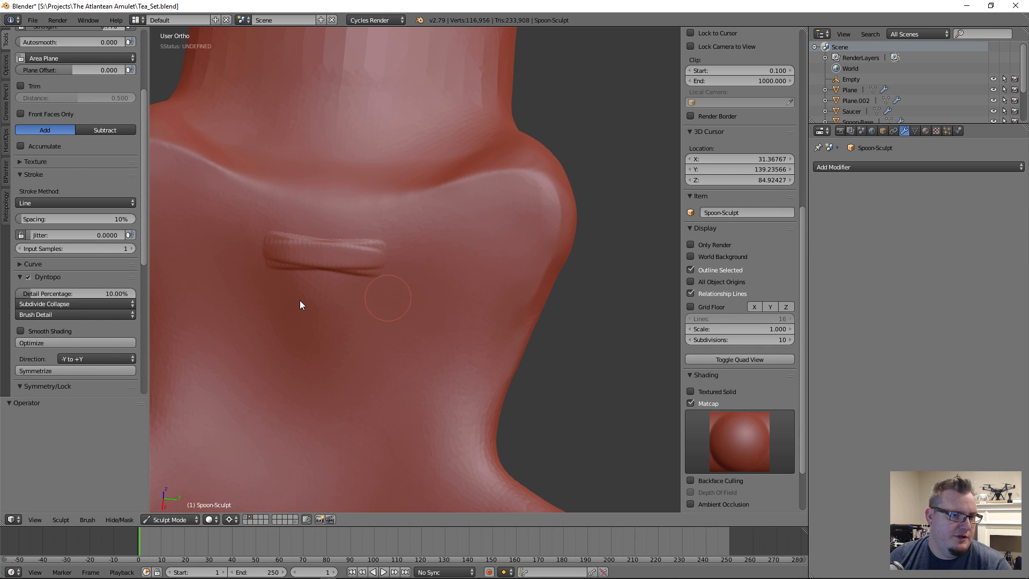
{"action": "key", "text": "ctrl+z"}
Change the stroke method to Curve and try to place curve points just below the collar's cross ridge toward the side knob.
{"action": "left_click", "coordinate": [76, 202]}
{"action": "left_click", "coordinate": [52, 123]}
{"action": "left_click", "coordinate": [389, 233]}
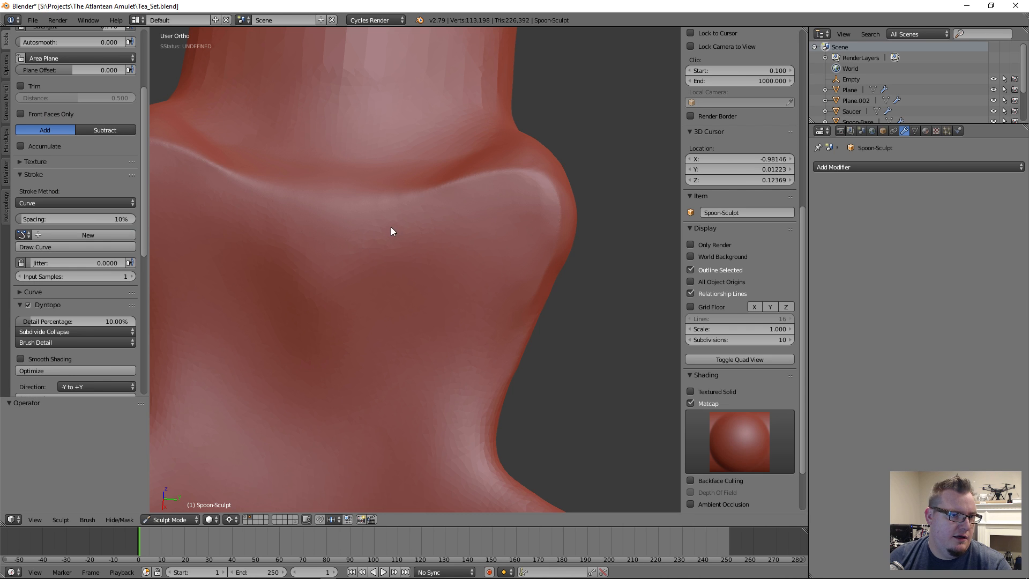
{"action": "left_click", "coordinate": [441, 206]}
{"action": "left_click", "coordinate": [491, 193]}
{"action": "left_click", "coordinate": [549, 219]}
{"action": "left_click", "coordinate": [558, 239]}
Create a new paint curve for the Clay Strips brush and try to place points beside the collar's cross ridge from the top view.
{"action": "mouse_move", "coordinate": [393, 339]}
{"action": "middle_mouse_down"}
{"action": "mouse_move", "coordinate": [329, 289]}
{"action": "mouse_move", "coordinate": [404, 319]}
{"action": "mouse_move", "coordinate": [381, 297]}
{"action": "mouse_move", "coordinate": [392, 300]}
{"action": "middle_mouse_up"}
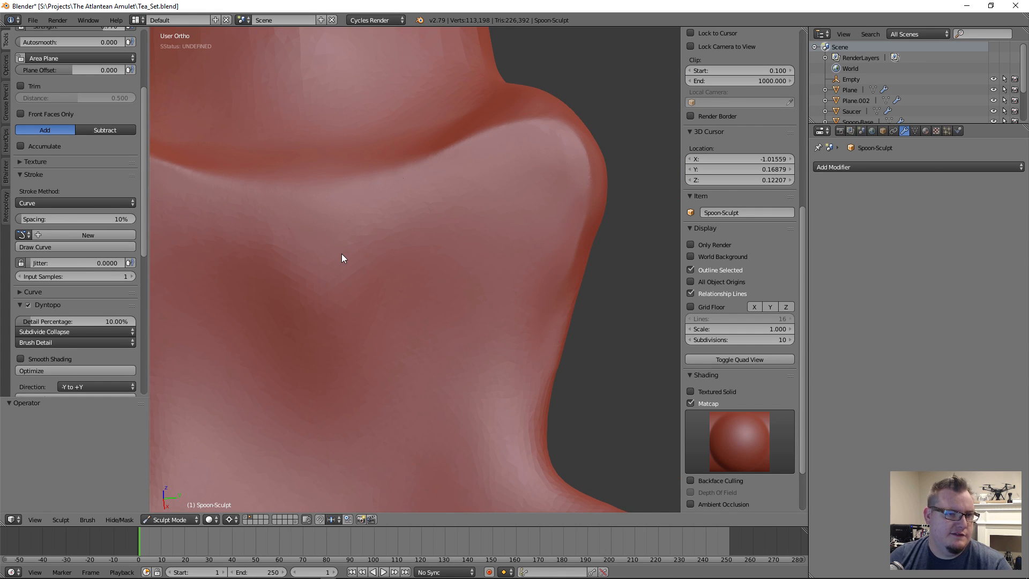
{"action": "key", "text": "KP_7"}
{"action": "scroll", "coordinate": [370, 258], "scroll_direction": "down", "scroll_amount": 3}
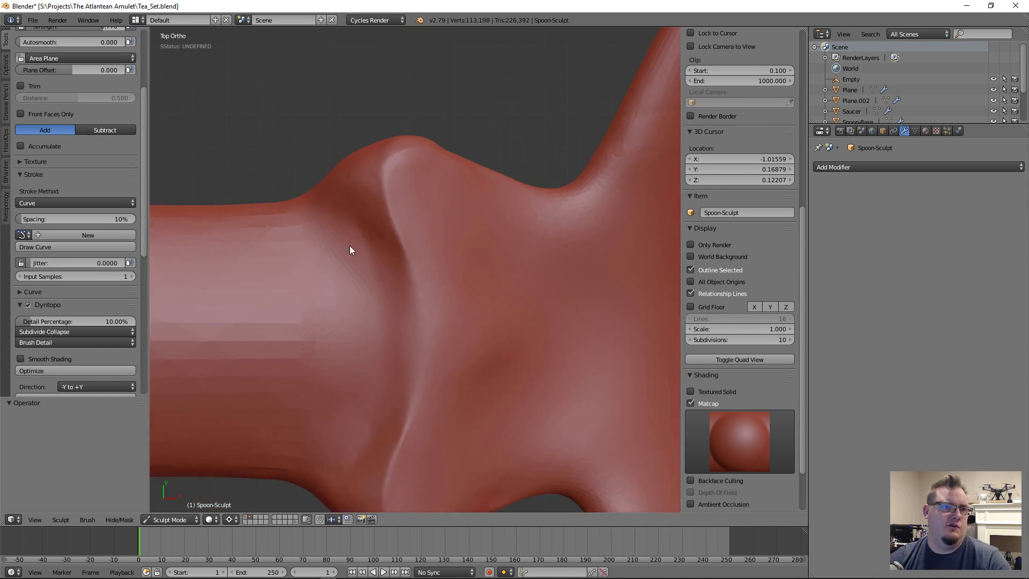
{"action": "scroll", "coordinate": [397, 287], "scroll_direction": "up", "scroll_amount": 3}
{"action": "middle_click_drag", "start_coordinate": [399, 290], "coordinate": [382, 284], "text": "shift"}
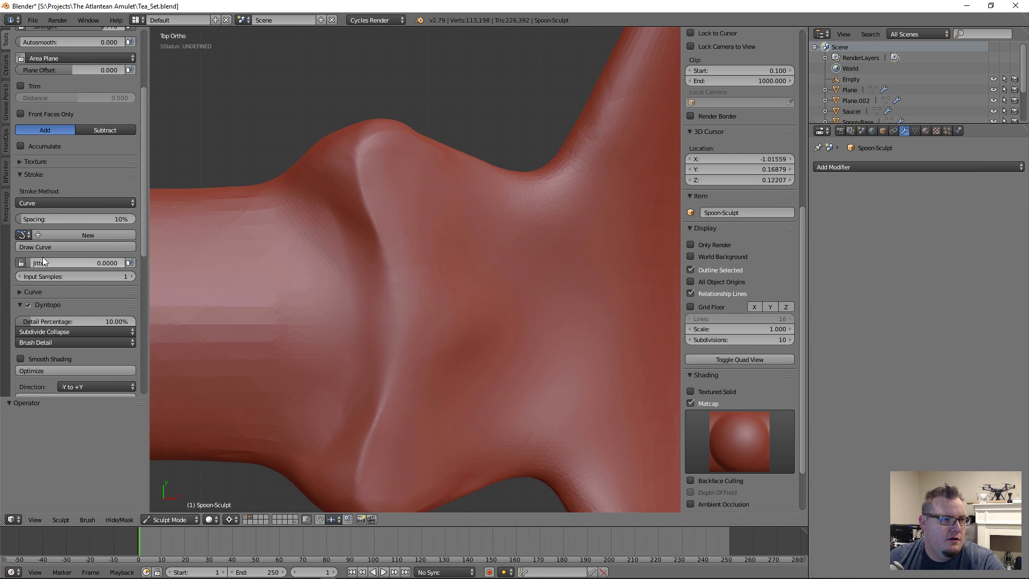
{"action": "left_click", "coordinate": [430, 285]}
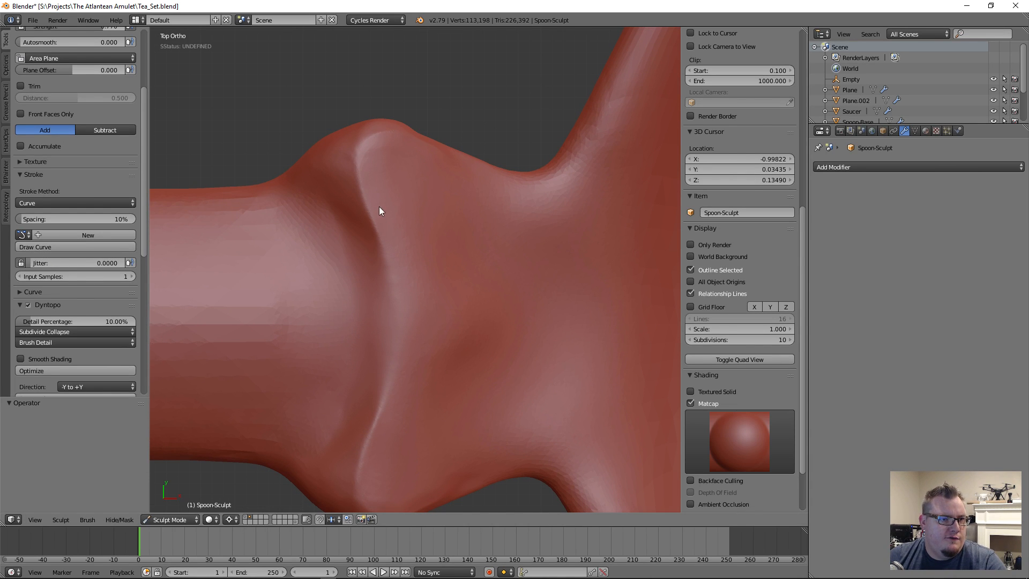
{"action": "left_click", "coordinate": [67, 235]}
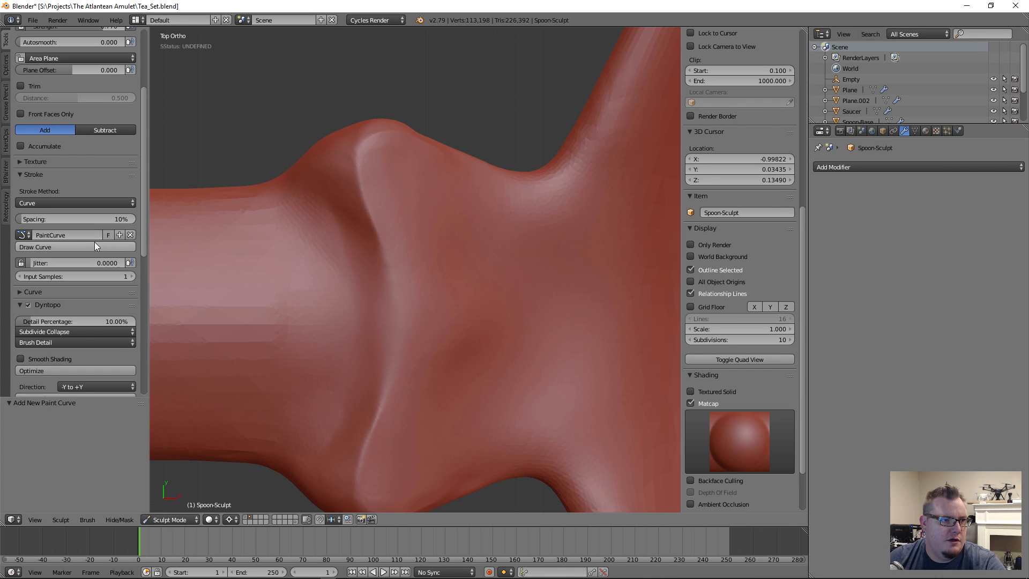
{"action": "left_click", "coordinate": [391, 248]}
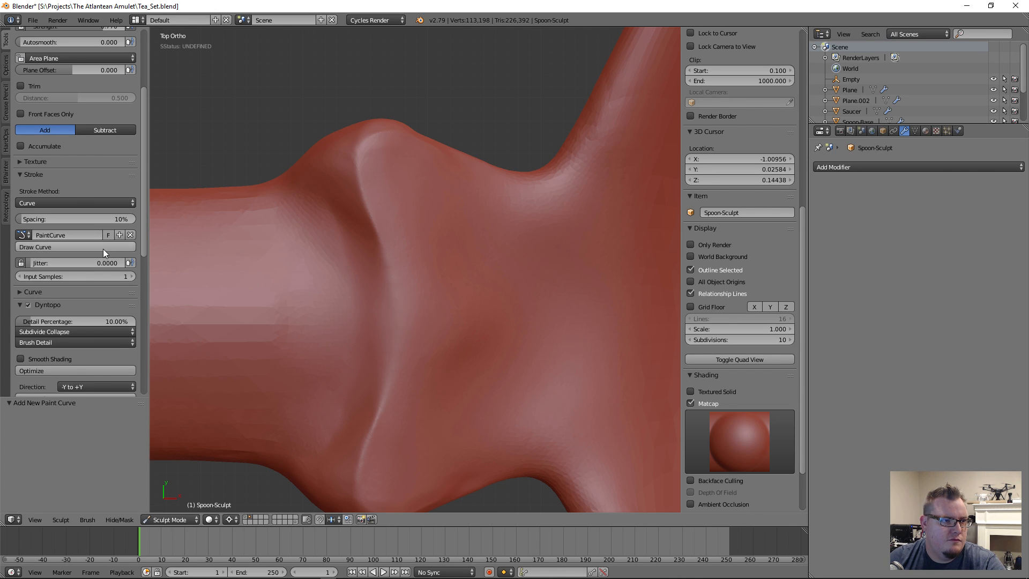
{"action": "left_click", "coordinate": [408, 281]}
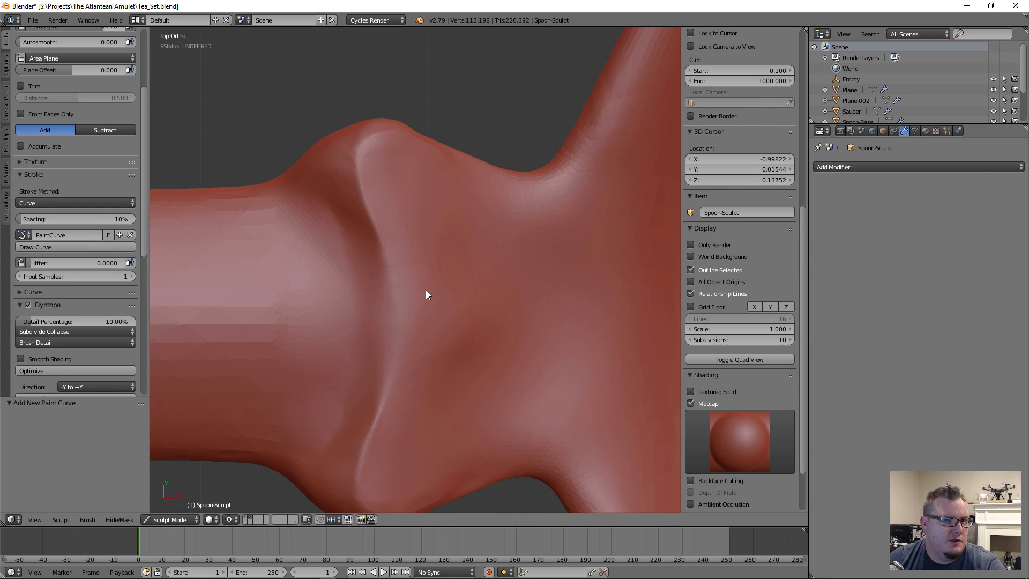
Try a freehand grease pencil line along the cross ridge and around the side knob, and remove the grease pencil data.
{"action": "mouse_move", "coordinate": [410, 304]}
{"action": "left_mouse_down"}
{"action": "mouse_move", "coordinate": [382, 235]}
{"action": "mouse_move", "coordinate": [371, 155]}
{"action": "mouse_move", "coordinate": [530, 227]}
{"action": "left_mouse_up"}
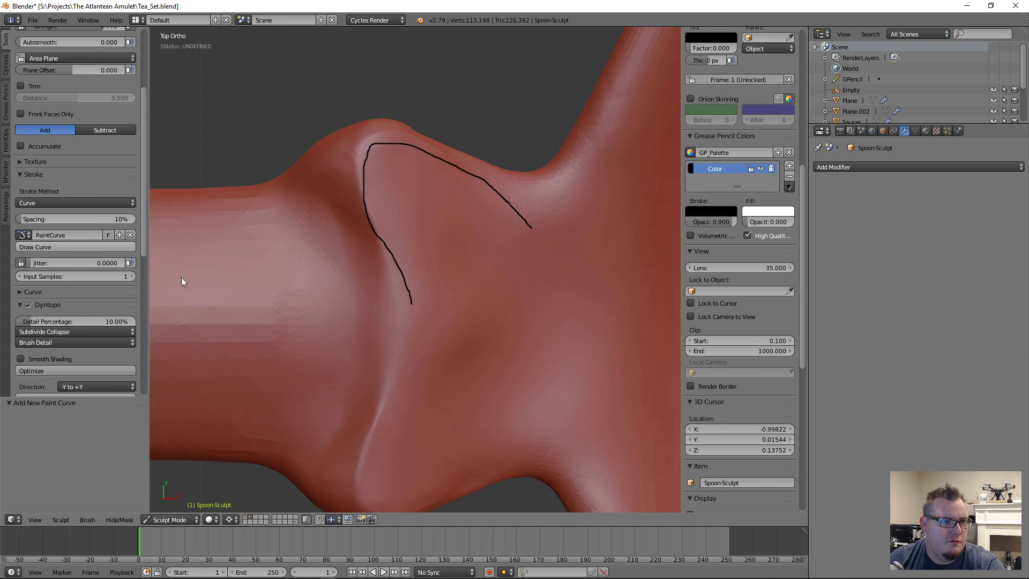
{"action": "mouse_move", "coordinate": [457, 298]}
{"action": "middle_mouse_down"}
{"action": "mouse_move", "coordinate": [428, 252]}
{"action": "mouse_move", "coordinate": [405, 245]}
{"action": "middle_mouse_up"}
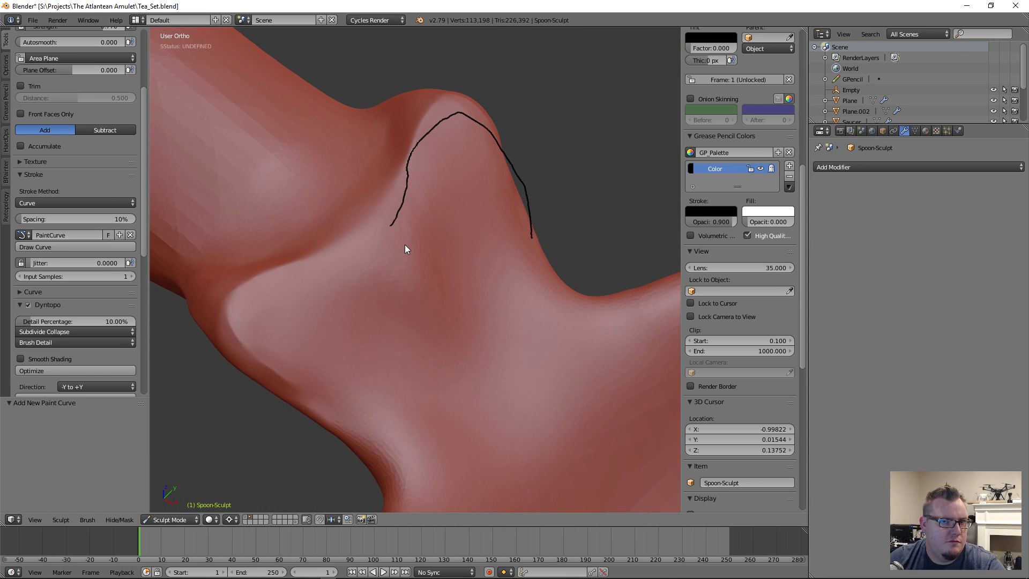
{"action": "left_click", "coordinate": [788, 153]}
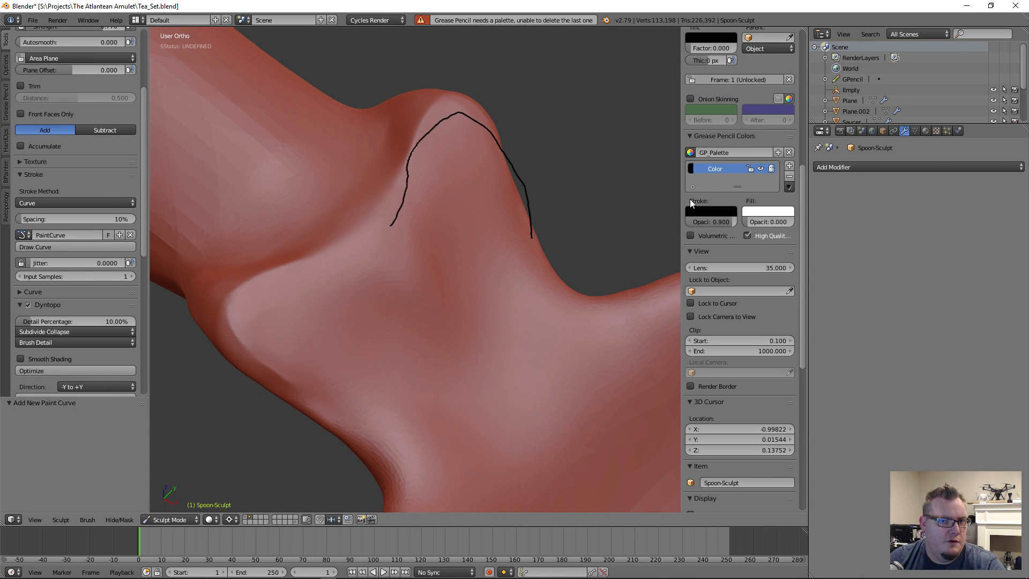
{"action": "middle_click_drag", "start_coordinate": [554, 172], "coordinate": [564, 180]}
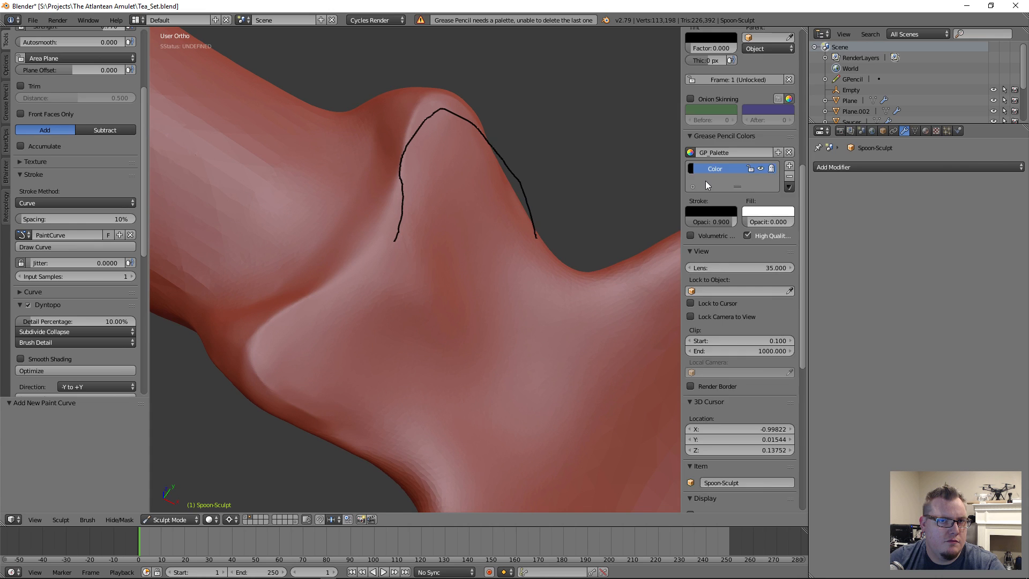
{"action": "scroll", "coordinate": [705, 180], "scroll_direction": "up", "scroll_amount": 5}
{"action": "scroll", "coordinate": [705, 181], "scroll_direction": "up", "scroll_amount": 5}
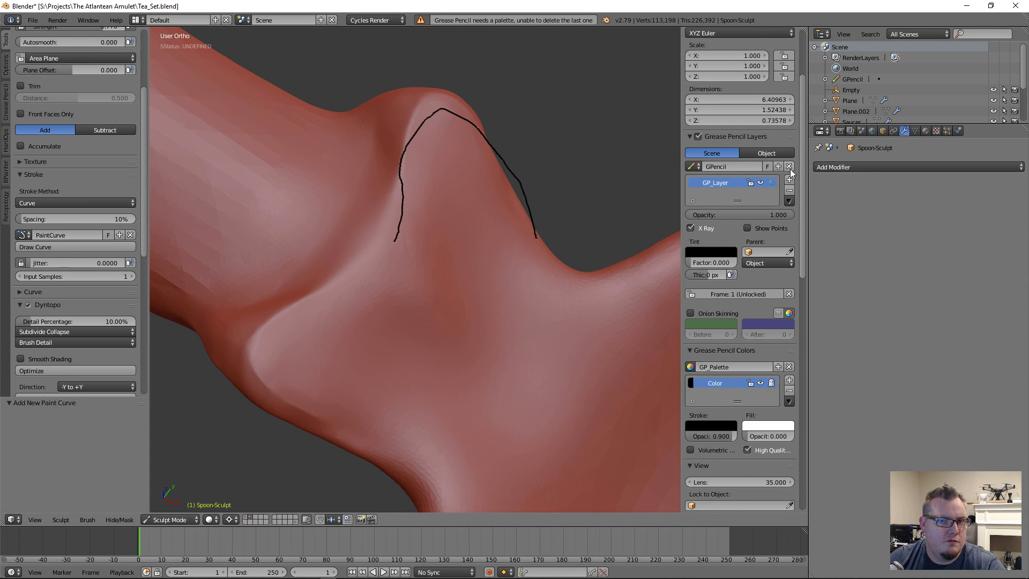
{"action": "left_click", "coordinate": [790, 167]}
Set the Clay Strips brush's stroke method to Space.
{"action": "middle_click_drag", "start_coordinate": [358, 218], "coordinate": [394, 229]}
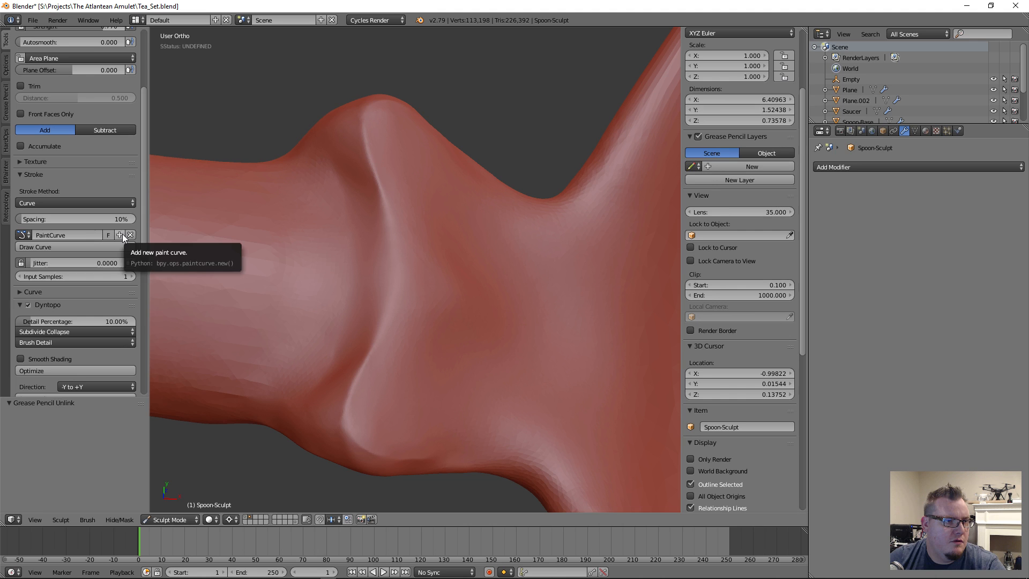
{"action": "mouse_move", "coordinate": [415, 254]}
{"action": "middle_mouse_down"}
{"action": "mouse_move", "coordinate": [338, 269]}
{"action": "mouse_move", "coordinate": [416, 210]}
{"action": "middle_mouse_up"}
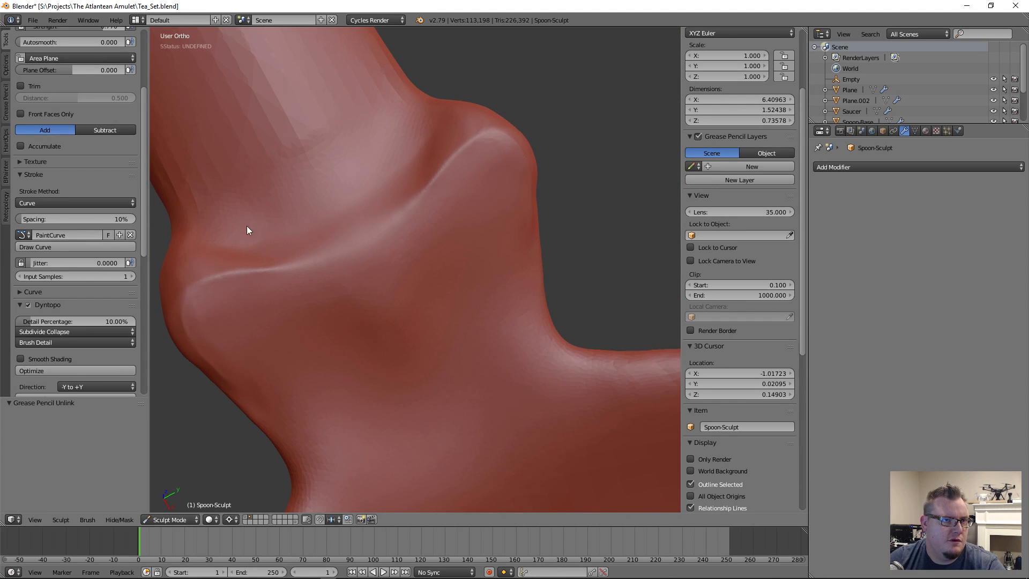
{"action": "left_click", "coordinate": [115, 203]}
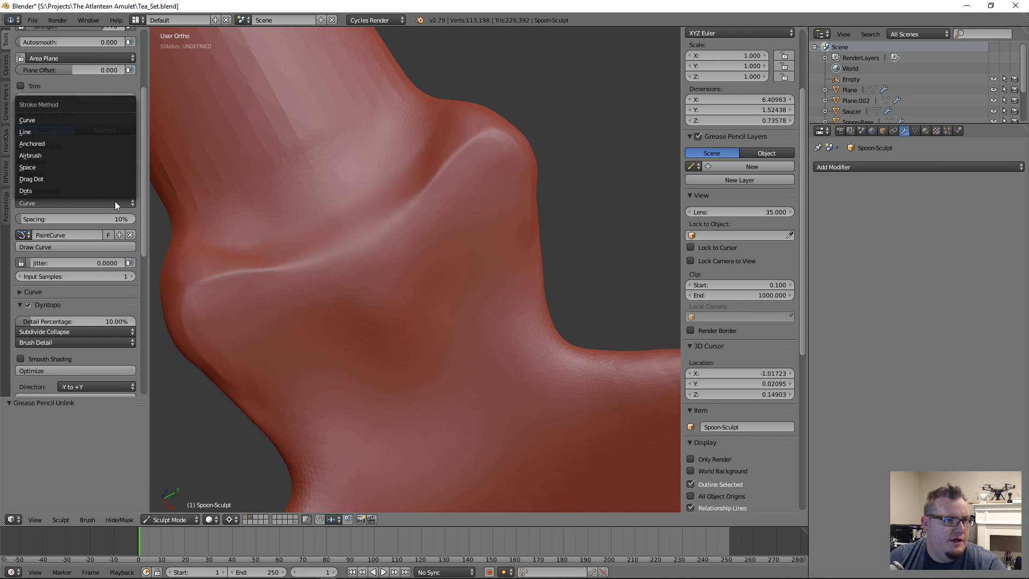
{"action": "left_click", "coordinate": [109, 166]}
Try a curved Clay Strips stroke around the collar's side knobs and undo it.
{"action": "mouse_move", "coordinate": [373, 271]}
{"action": "middle_mouse_down"}
{"action": "mouse_move", "coordinate": [315, 259]}
{"action": "mouse_move", "coordinate": [346, 231]}
{"action": "middle_mouse_up"}
{"action": "middle_click_drag", "start_coordinate": [413, 248], "coordinate": [348, 248]}
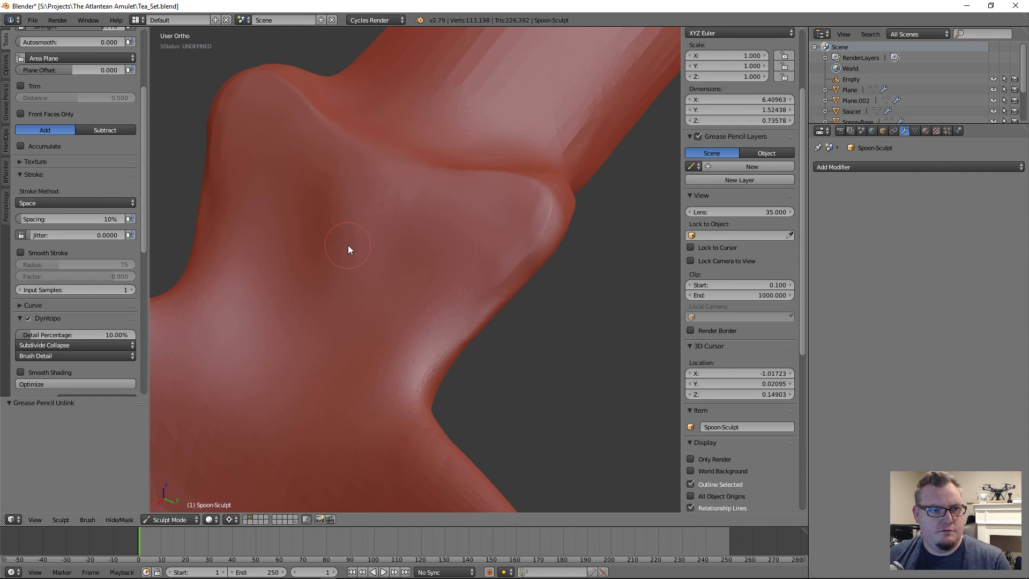
{"action": "mouse_move", "coordinate": [452, 183]}
{"action": "left_mouse_down"}
{"action": "mouse_move", "coordinate": [490, 180]}
{"action": "mouse_move", "coordinate": [516, 192]}
{"action": "mouse_move", "coordinate": [531, 225]}
{"action": "left_mouse_up"}
{"action": "scroll", "coordinate": [518, 203], "scroll_direction": "up", "scroll_amount": 1}
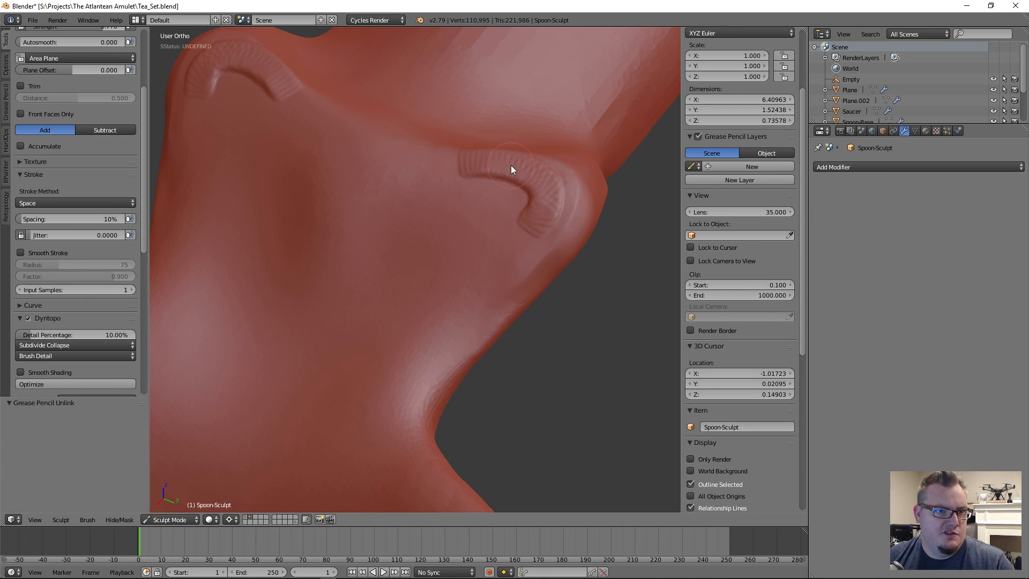
{"action": "key", "text": "ctrl+z"}
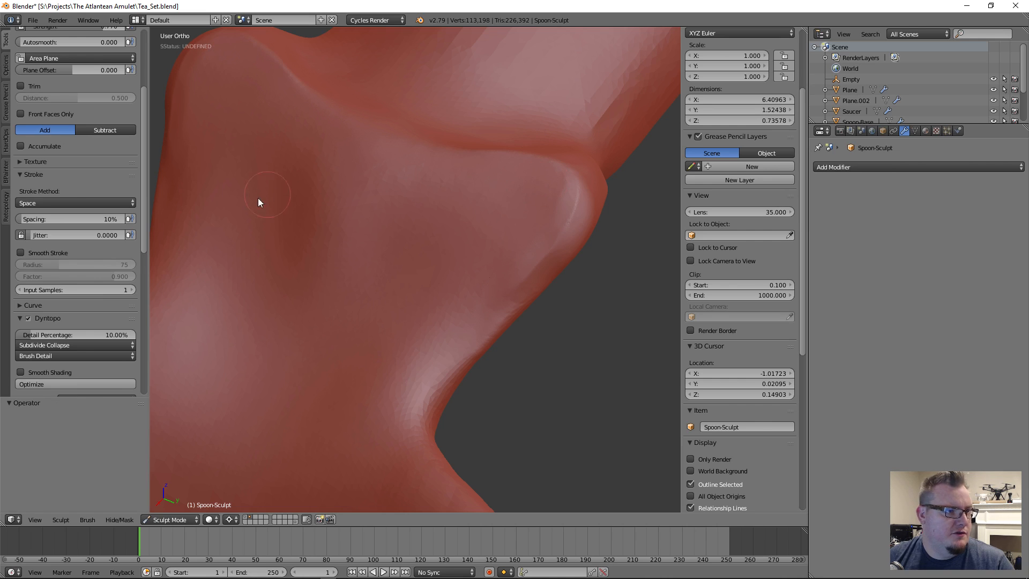
Set the stroke spacing to 3% and sculpt mirrored curved ridges from the side knobs toward the middle of the collar's face.
{"action": "left_click", "coordinate": [69, 219]}
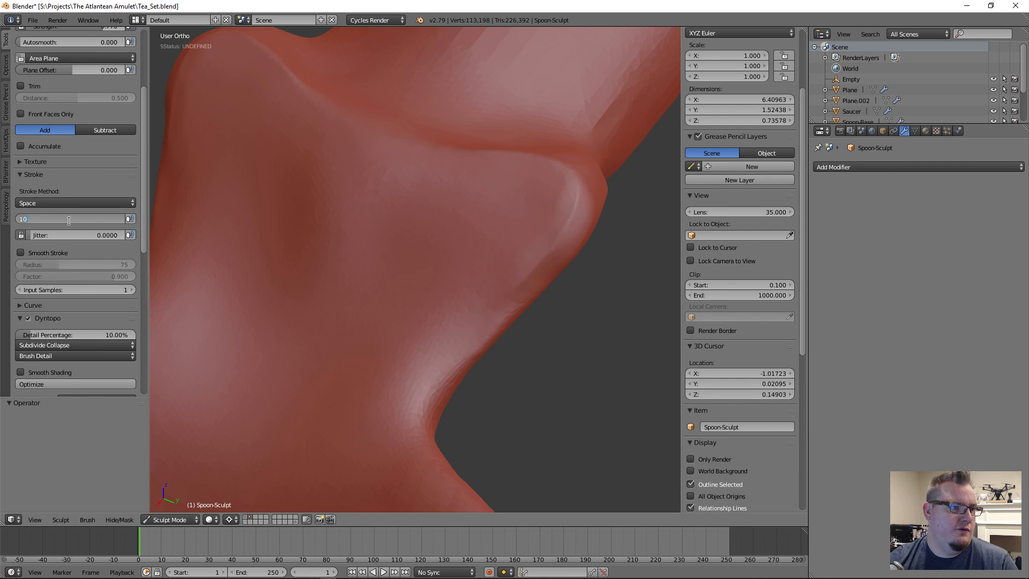
{"action": "type", "text": "3"}
{"action": "key", "text": "Return"}
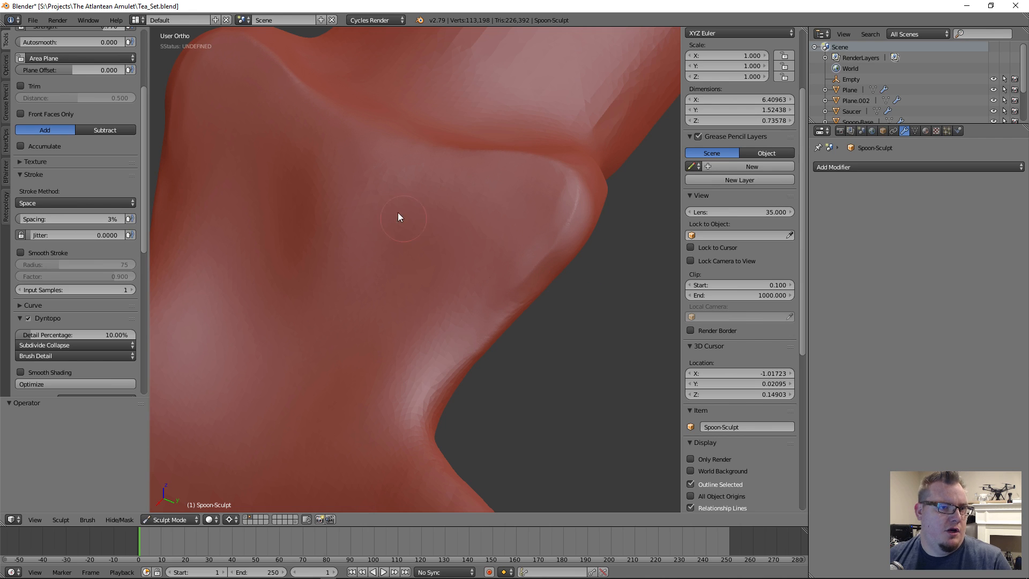
{"action": "mouse_move", "coordinate": [351, 230]}
{"action": "left_mouse_down"}
{"action": "mouse_move", "coordinate": [424, 182]}
{"action": "mouse_move", "coordinate": [493, 169]}
{"action": "mouse_move", "coordinate": [545, 174]}
{"action": "mouse_move", "coordinate": [559, 190]}
{"action": "mouse_move", "coordinate": [551, 216]}
{"action": "mouse_move", "coordinate": [514, 249]}
{"action": "mouse_move", "coordinate": [448, 266]}
{"action": "mouse_move", "coordinate": [537, 238]}
{"action": "mouse_move", "coordinate": [559, 207]}
{"action": "mouse_move", "coordinate": [547, 177]}
{"action": "mouse_move", "coordinate": [452, 164]}
{"action": "mouse_move", "coordinate": [317, 218]}
{"action": "mouse_move", "coordinate": [418, 185]}
{"action": "mouse_move", "coordinate": [381, 215]}
{"action": "mouse_move", "coordinate": [510, 180]}
{"action": "mouse_move", "coordinate": [514, 248]}
{"action": "mouse_move", "coordinate": [502, 227]}
{"action": "mouse_move", "coordinate": [501, 248]}
{"action": "mouse_move", "coordinate": [458, 271]}
{"action": "mouse_move", "coordinate": [394, 225]}
{"action": "mouse_move", "coordinate": [347, 259]}
{"action": "left_mouse_up"}
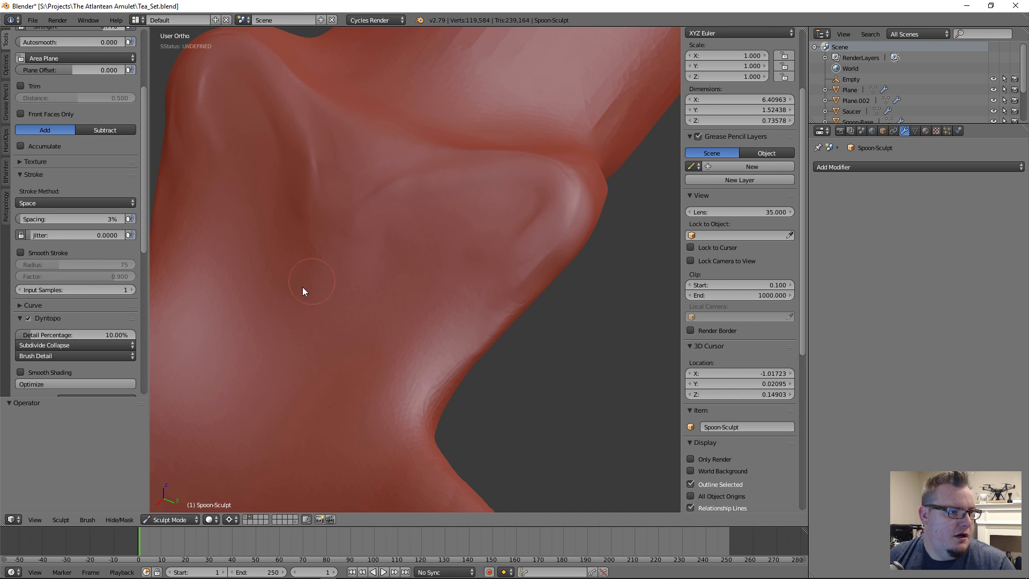
Switch the Dyntopo detail type method to Relative Detail.
{"action": "scroll", "coordinate": [473, 250], "scroll_direction": "down", "scroll_amount": 2}
{"action": "middle_click_drag", "start_coordinate": [411, 251], "coordinate": [450, 265]}
{"action": "scroll", "coordinate": [448, 261], "scroll_direction": "down", "scroll_amount": 2}
{"action": "scroll", "coordinate": [66, 314], "scroll_direction": "down", "scroll_amount": 2}
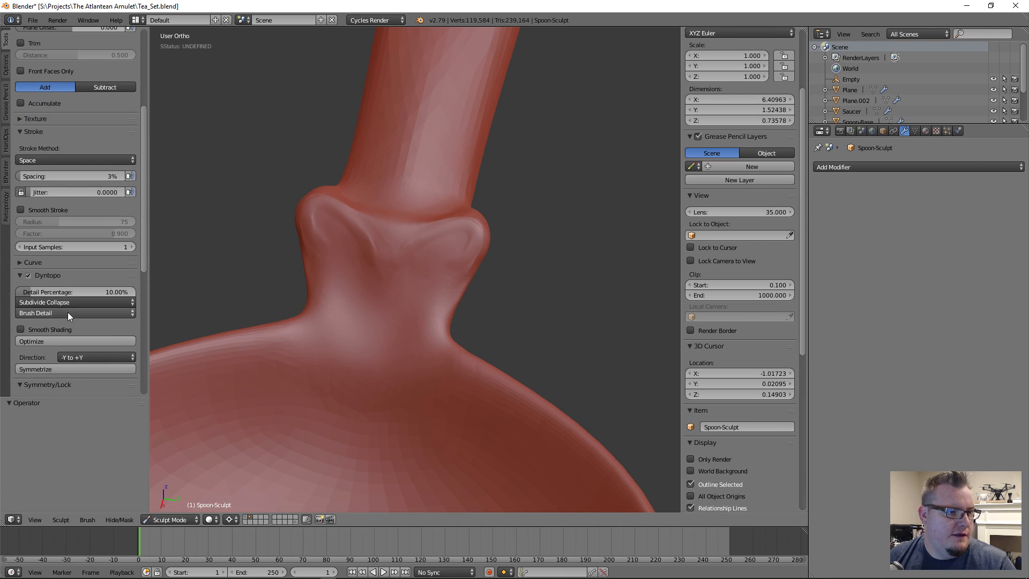
{"action": "left_click", "coordinate": [63, 311]}
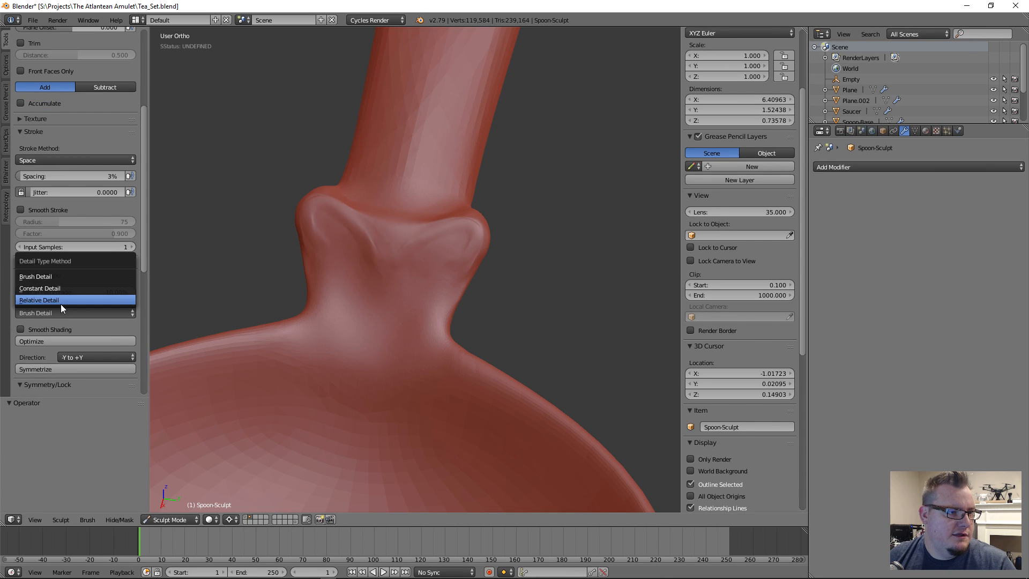
{"action": "left_click", "coordinate": [60, 301]}
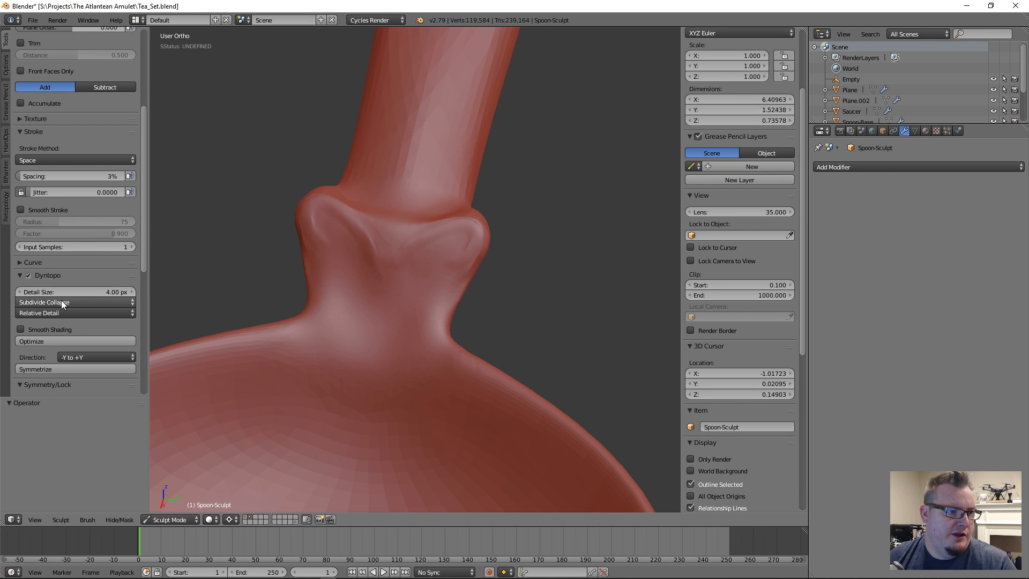
Set the Dyntopo detail size to 5 px, keeping Subdivide Collapse as the refine method.
{"action": "scroll", "coordinate": [430, 279], "scroll_direction": "up", "scroll_amount": 4}
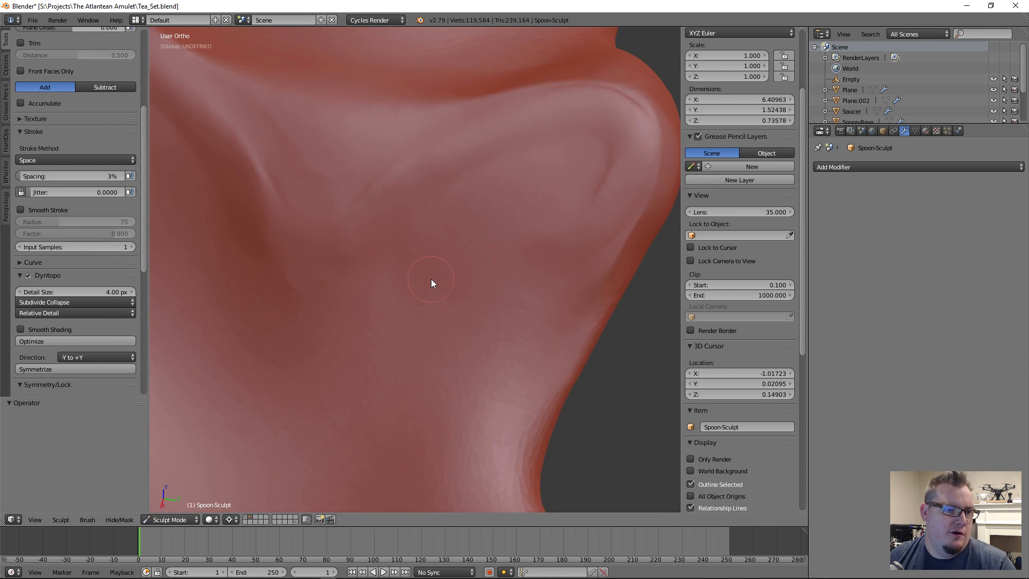
{"action": "scroll", "coordinate": [430, 279], "scroll_direction": "down", "scroll_amount": 3}
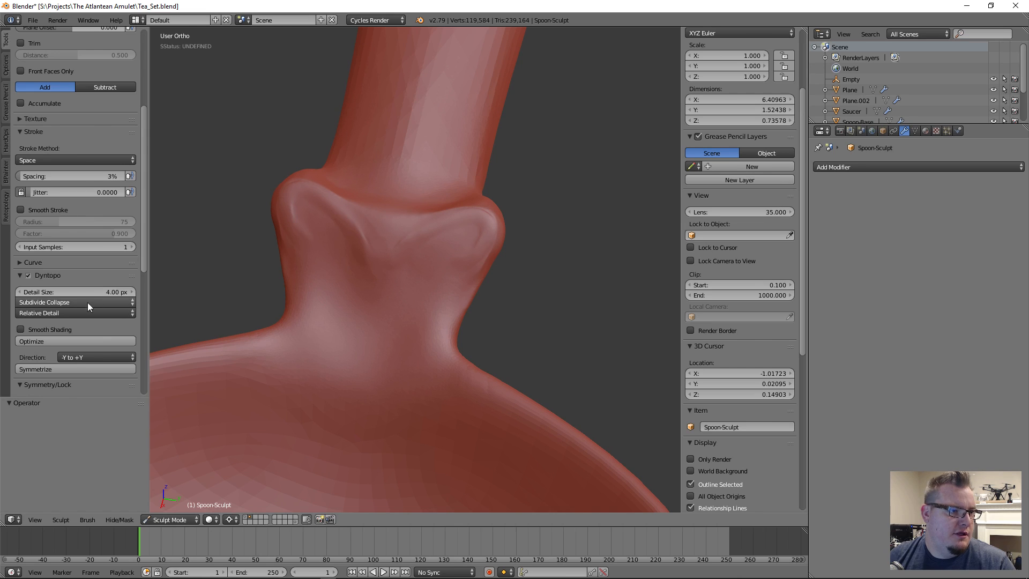
{"action": "left_click", "coordinate": [79, 294]}
{"action": "type", "text": "5"}
{"action": "key", "text": "Return"}
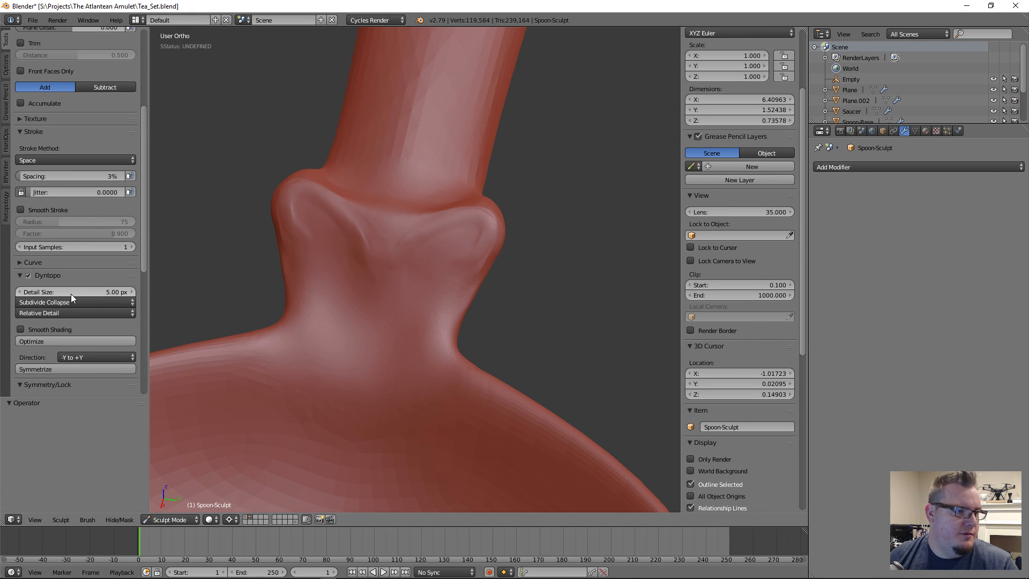
{"action": "left_click", "coordinate": [70, 302]}
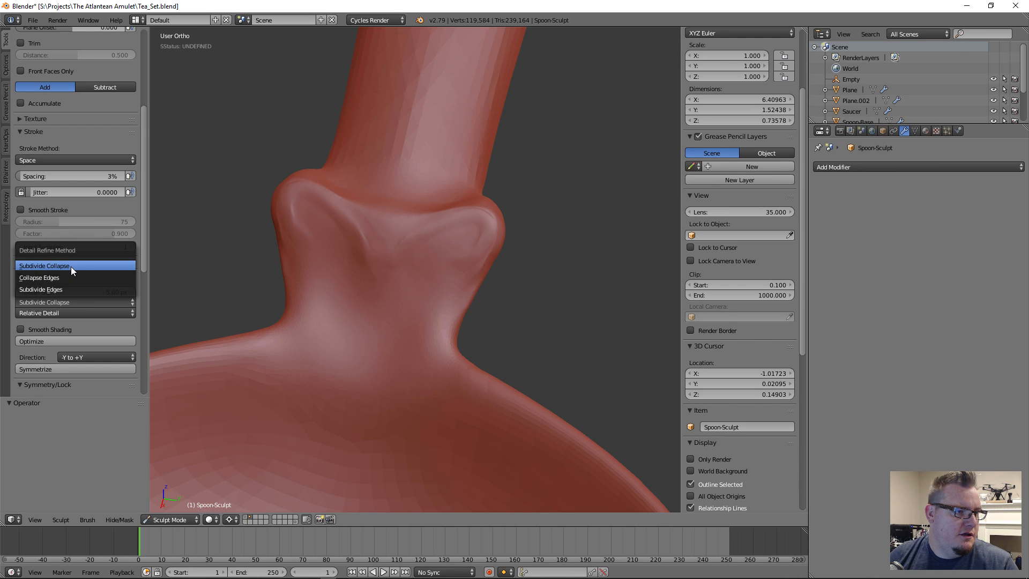
{"action": "left_click", "coordinate": [62, 303]}
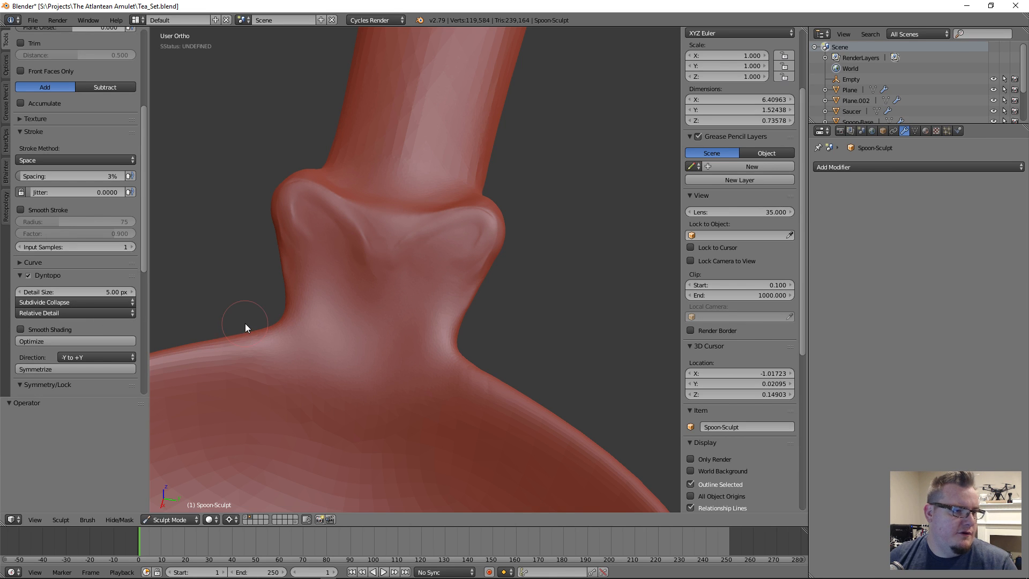
Try mirrored S-shaped scroll strokes down the collar's bowl-side face and smooth them away.
{"action": "mouse_move", "coordinate": [387, 276]}
{"action": "left_mouse_down"}
{"action": "mouse_move", "coordinate": [417, 243]}
{"action": "mouse_move", "coordinate": [473, 232]}
{"action": "mouse_move", "coordinate": [438, 258]}
{"action": "mouse_move", "coordinate": [406, 263]}
{"action": "mouse_move", "coordinate": [388, 316]}
{"action": "mouse_move", "coordinate": [425, 316]}
{"action": "mouse_move", "coordinate": [392, 314]}
{"action": "mouse_move", "coordinate": [428, 264]}
{"action": "mouse_move", "coordinate": [450, 258]}
{"action": "left_mouse_up"}
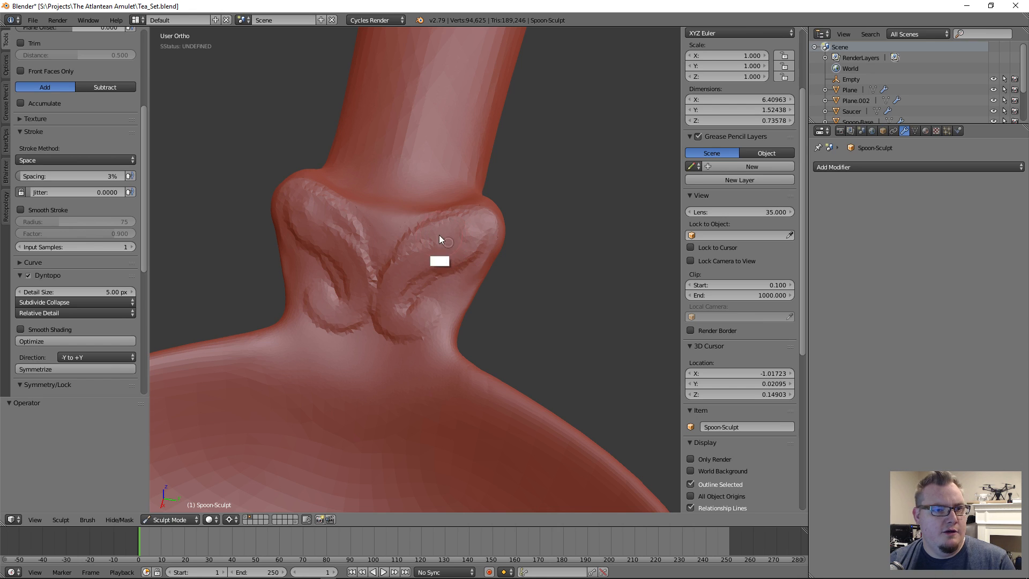
{"action": "mouse_move", "coordinate": [465, 239]}
{"action": "left_mouse_down", "text": "shift"}
{"action": "mouse_move", "coordinate": [436, 230]}
{"action": "mouse_move", "coordinate": [399, 269]}
{"action": "mouse_move", "coordinate": [392, 325]}
{"action": "mouse_move", "coordinate": [406, 330]}
{"action": "mouse_move", "coordinate": [391, 312]}
{"action": "mouse_move", "coordinate": [480, 247]}
{"action": "mouse_move", "coordinate": [460, 229]}
{"action": "mouse_move", "coordinate": [407, 256]}
{"action": "mouse_move", "coordinate": [451, 237]}
{"action": "left_mouse_up", "text": "shift"}
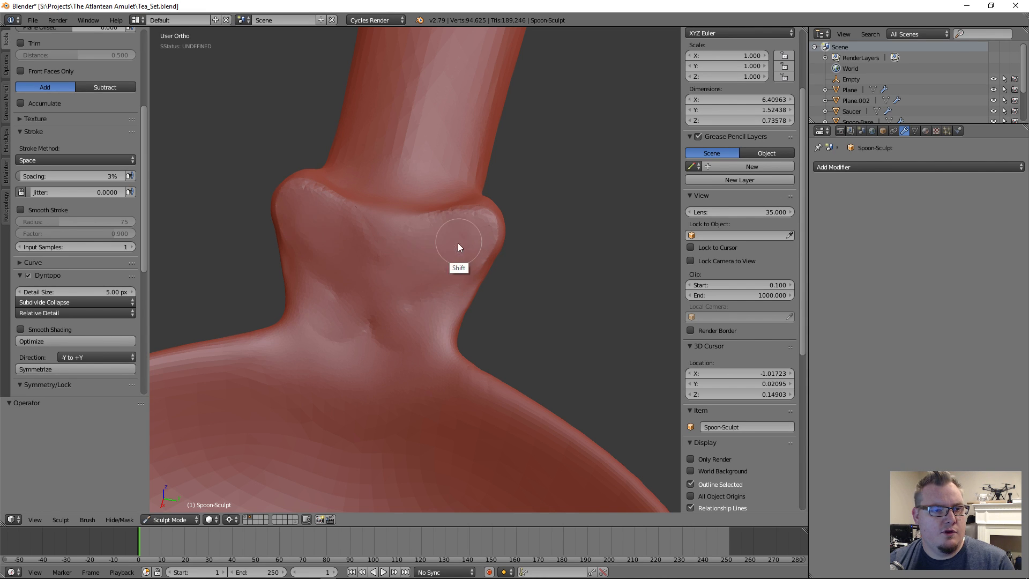
With a smaller brush radius and adjusted strength, sculpt mirrored raised ridges curling from the side knobs down the collar's face toward the bowl.
{"action": "key", "text": "f"}
{"action": "left_click", "coordinate": [464, 247]}
{"action": "key", "text": "shift+f"}
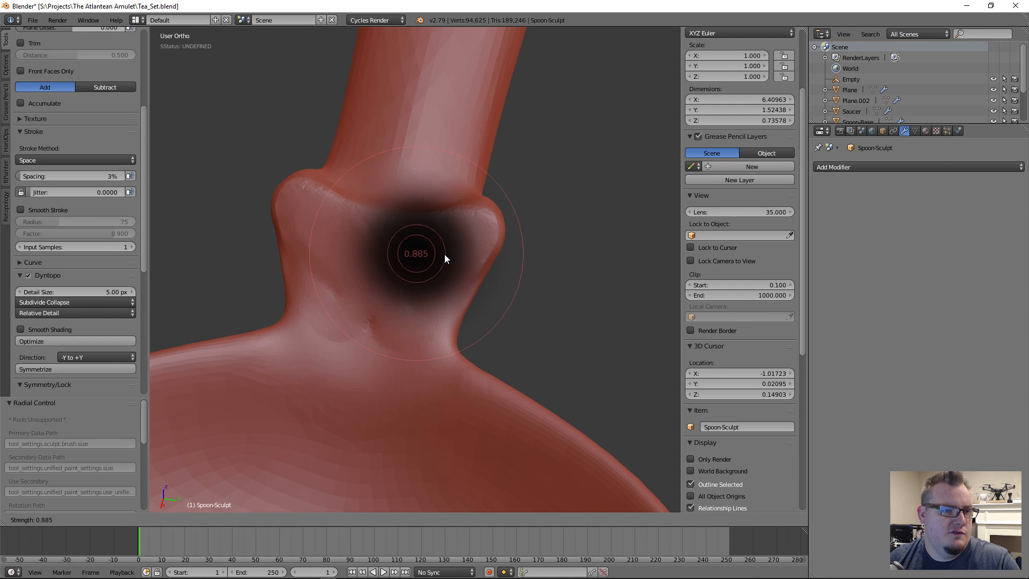
{"action": "left_click", "coordinate": [478, 256]}
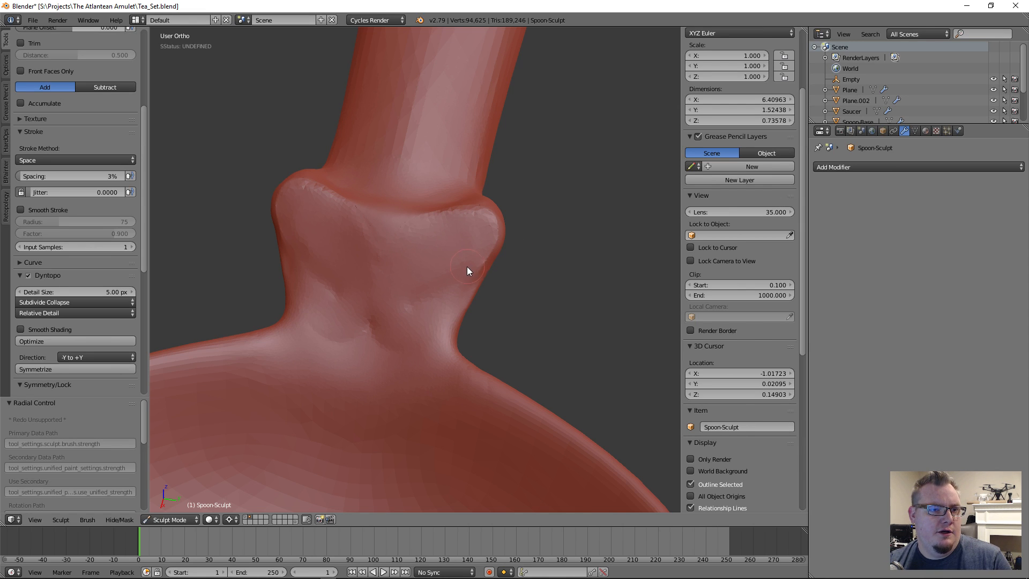
{"action": "mouse_move", "coordinate": [461, 270]}
{"action": "left_mouse_down"}
{"action": "mouse_move", "coordinate": [481, 249]}
{"action": "mouse_move", "coordinate": [481, 228]}
{"action": "mouse_move", "coordinate": [409, 239]}
{"action": "mouse_move", "coordinate": [436, 233]}
{"action": "mouse_move", "coordinate": [388, 282]}
{"action": "mouse_move", "coordinate": [402, 352]}
{"action": "mouse_move", "coordinate": [437, 365]}
{"action": "mouse_move", "coordinate": [423, 354]}
{"action": "left_mouse_up"}
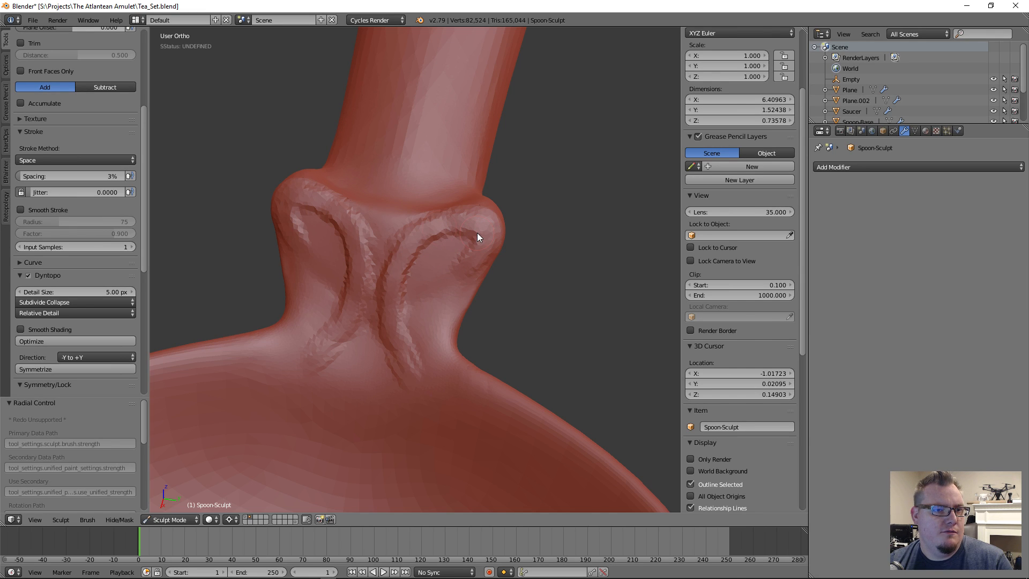
{"action": "left_click_drag", "start_coordinate": [409, 246], "coordinate": [483, 227]}
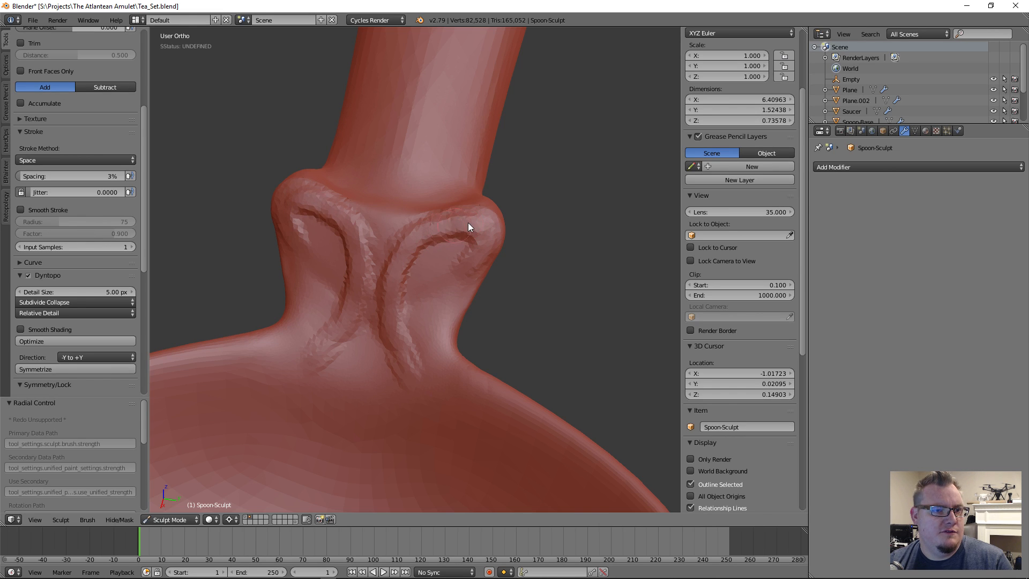
Add a short mirrored Clay Strips stroke along the ridge's upper curl beneath the collar's side knobs.
{"action": "mouse_move", "coordinate": [424, 241]}
{"action": "left_mouse_down"}
{"action": "mouse_move", "coordinate": [414, 270]}
{"action": "mouse_move", "coordinate": [462, 222]}
{"action": "mouse_move", "coordinate": [477, 228]}
{"action": "mouse_move", "coordinate": [469, 231]}
{"action": "left_mouse_up"}
{"action": "mouse_move", "coordinate": [419, 301]}
{"action": "middle_mouse_down"}
{"action": "mouse_move", "coordinate": [428, 266]}
{"action": "mouse_move", "coordinate": [395, 276]}
{"action": "middle_mouse_up"}
{"action": "scroll", "coordinate": [78, 180], "scroll_direction": "up", "scroll_amount": 6}
{"action": "scroll", "coordinate": [75, 160], "scroll_direction": "up", "scroll_amount": 2}
Select the Smooth brush and lower its strength to 0.304.
{"action": "left_click", "coordinate": [85, 88]}
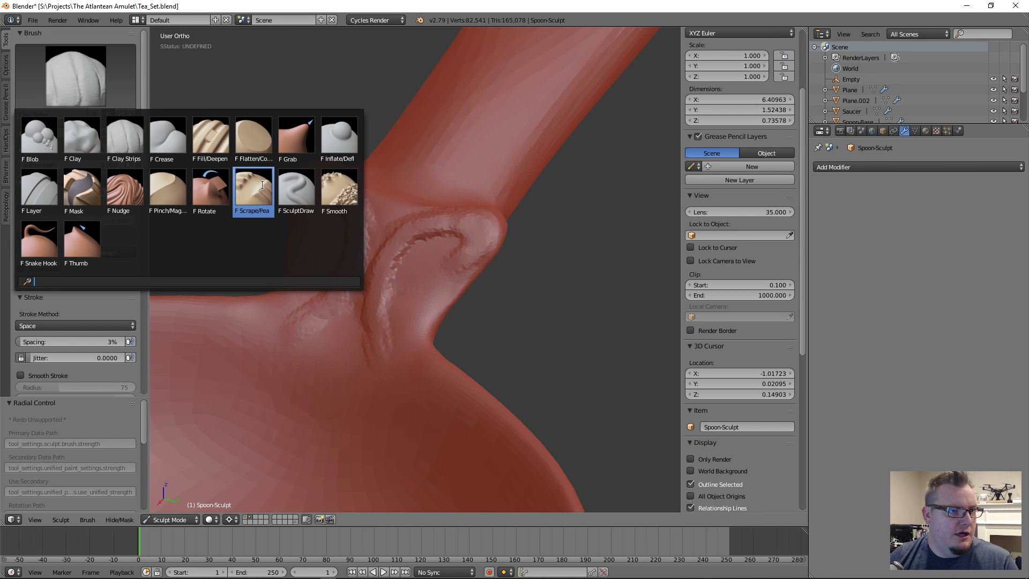
{"action": "left_click", "coordinate": [324, 192]}
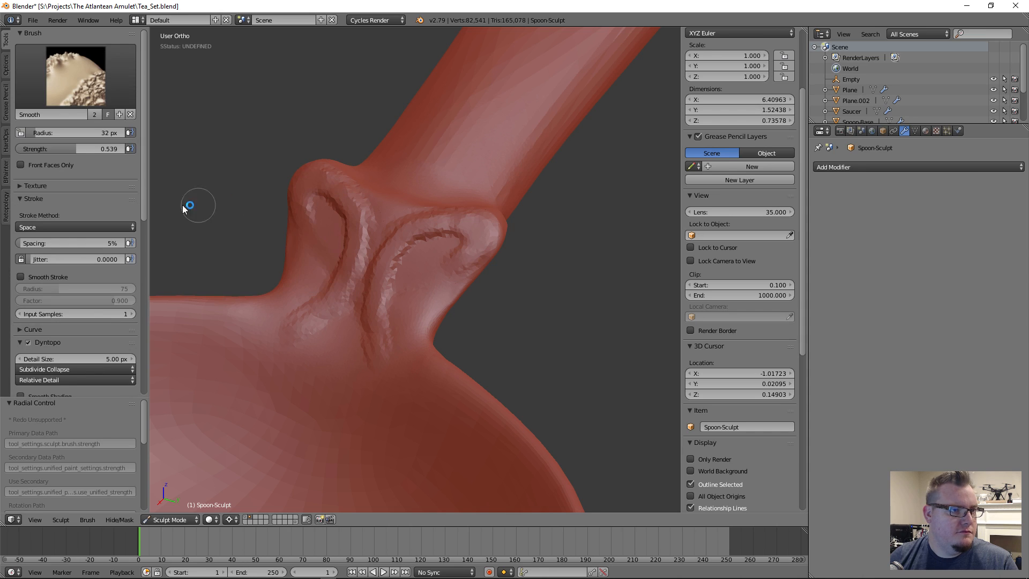
{"action": "left_click_drag", "start_coordinate": [77, 150], "coordinate": [51, 151]}
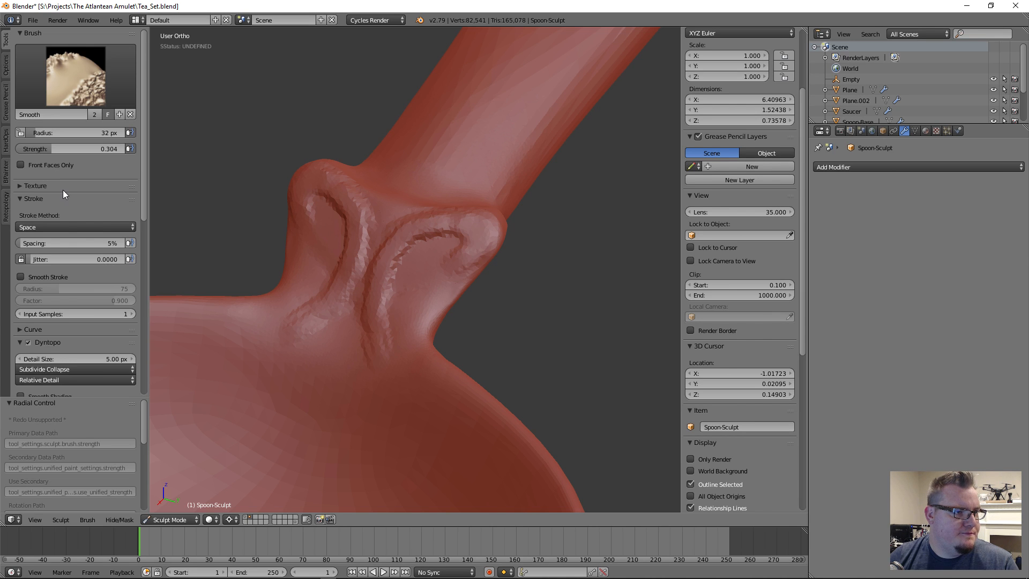
Turn off the unified Strength setting so that each sculpt brush keeps its own strength.
{"action": "scroll", "coordinate": [63, 190], "scroll_direction": "down", "scroll_amount": 8}
{"action": "scroll", "coordinate": [64, 190], "scroll_direction": "up", "scroll_amount": 4}
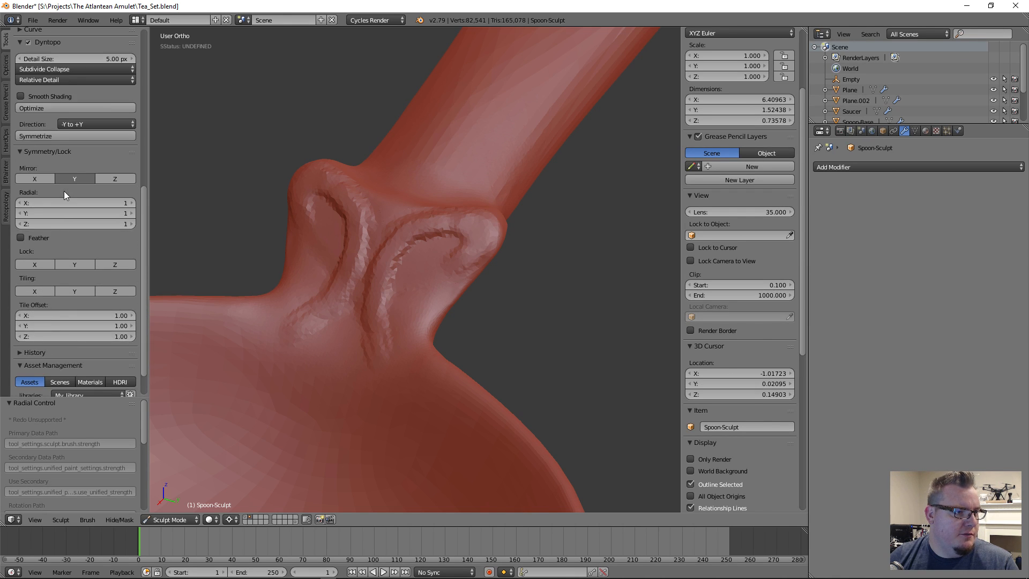
{"action": "scroll", "coordinate": [64, 190], "scroll_direction": "up", "scroll_amount": 4}
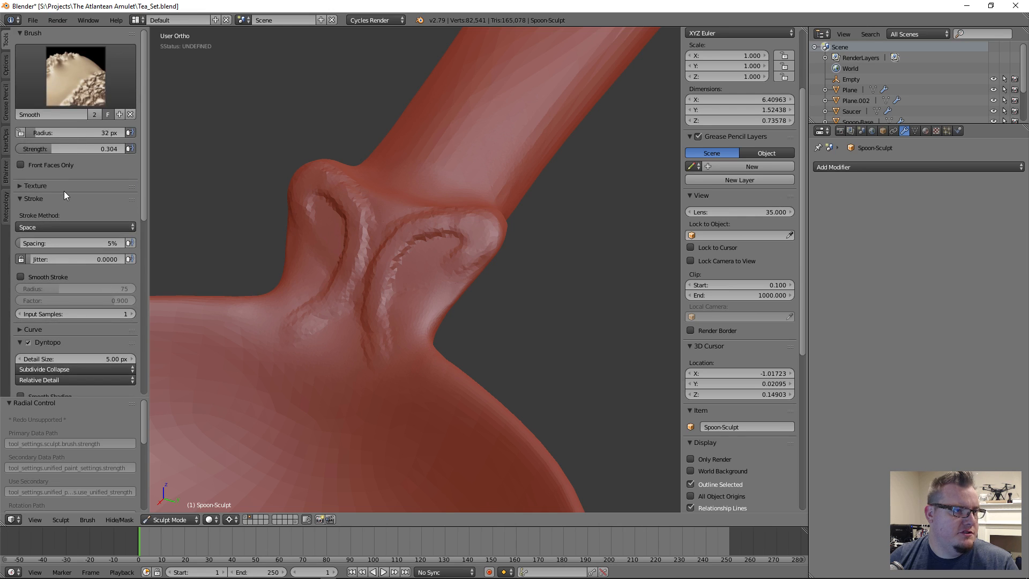
{"action": "left_click", "coordinate": [37, 186]}
{"action": "left_click", "coordinate": [36, 186]}
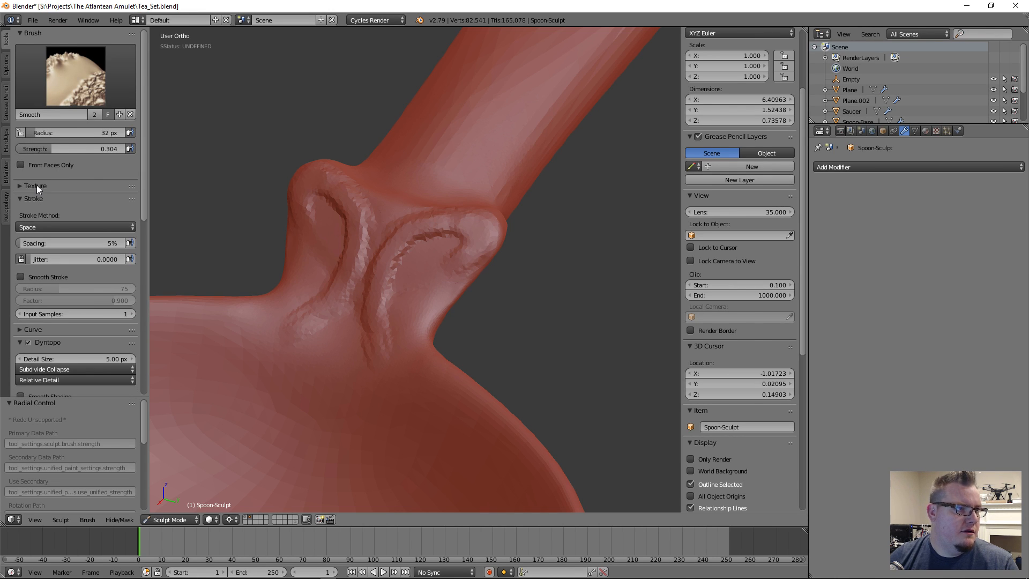
{"action": "left_click", "coordinate": [7, 67]}
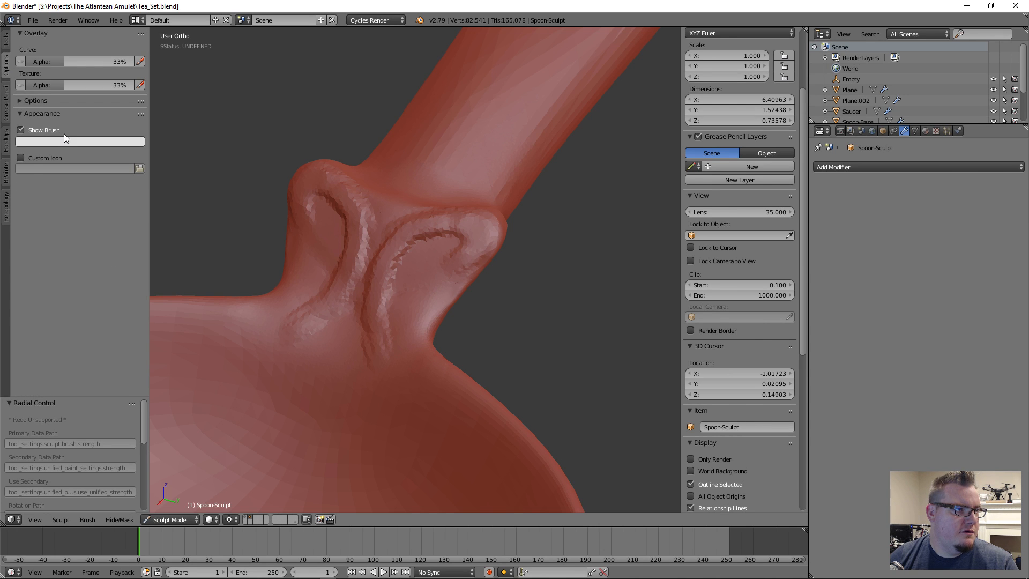
{"action": "left_click", "coordinate": [35, 100]}
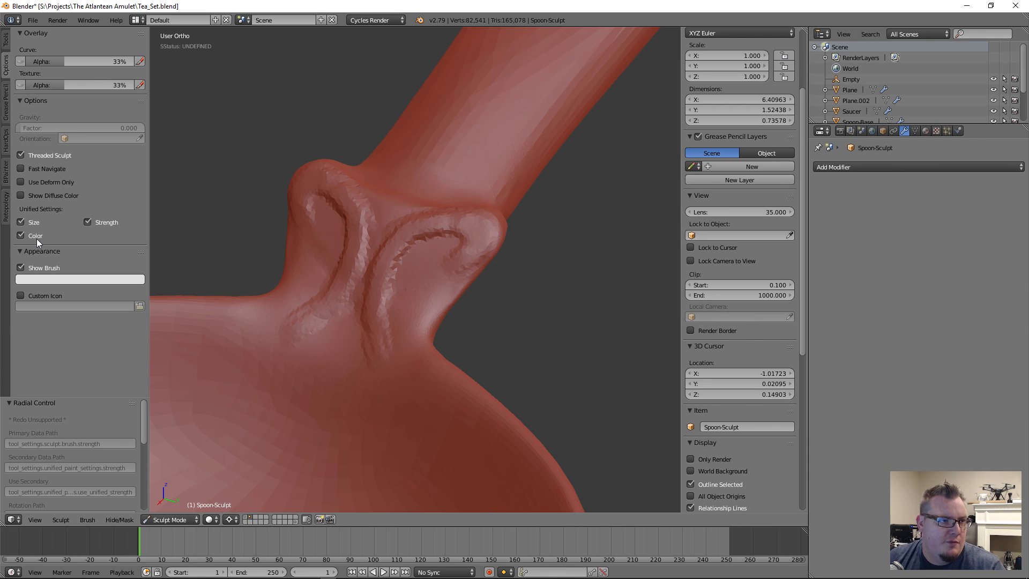
{"action": "left_click", "coordinate": [89, 223]}
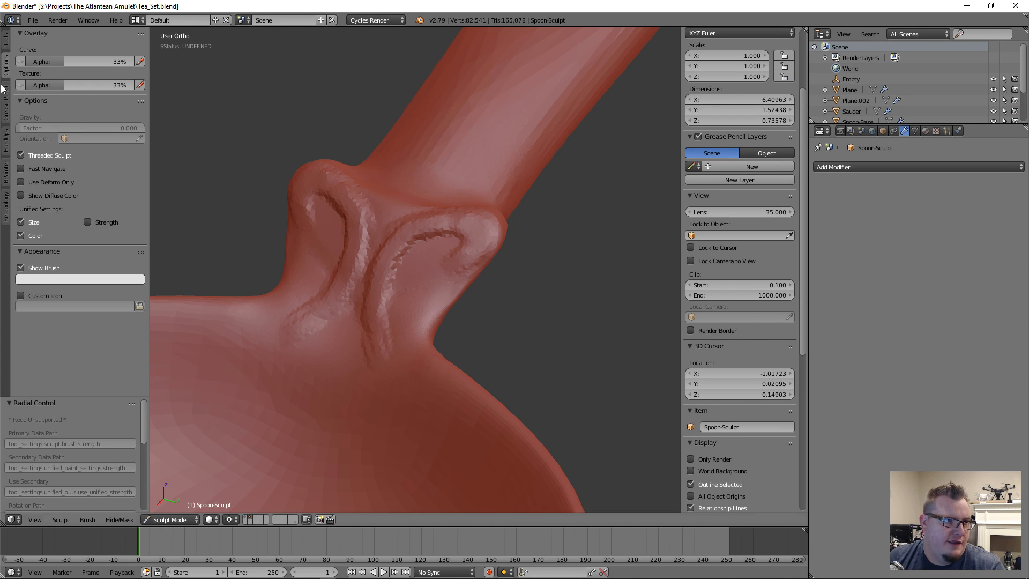
Set the Smooth brush's own strength to 0.250.
{"action": "left_click", "coordinate": [6, 39]}
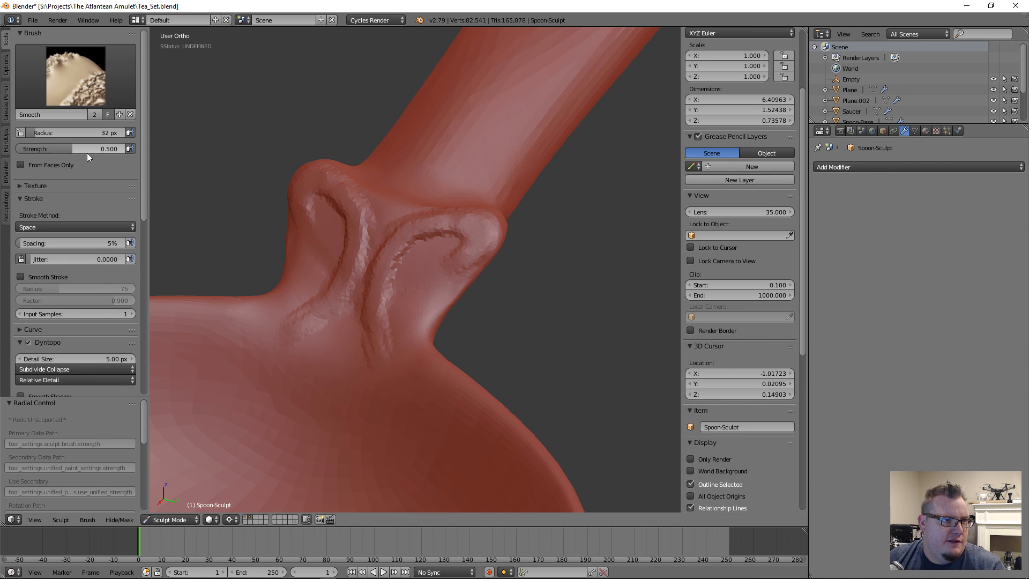
{"action": "left_click", "coordinate": [68, 150]}
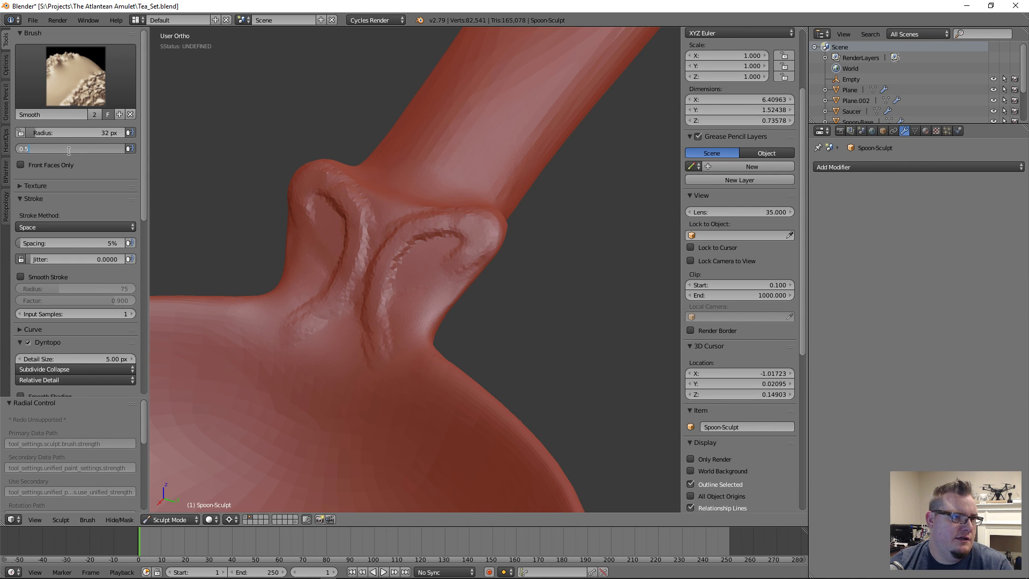
{"action": "type", "text": "10.0"}
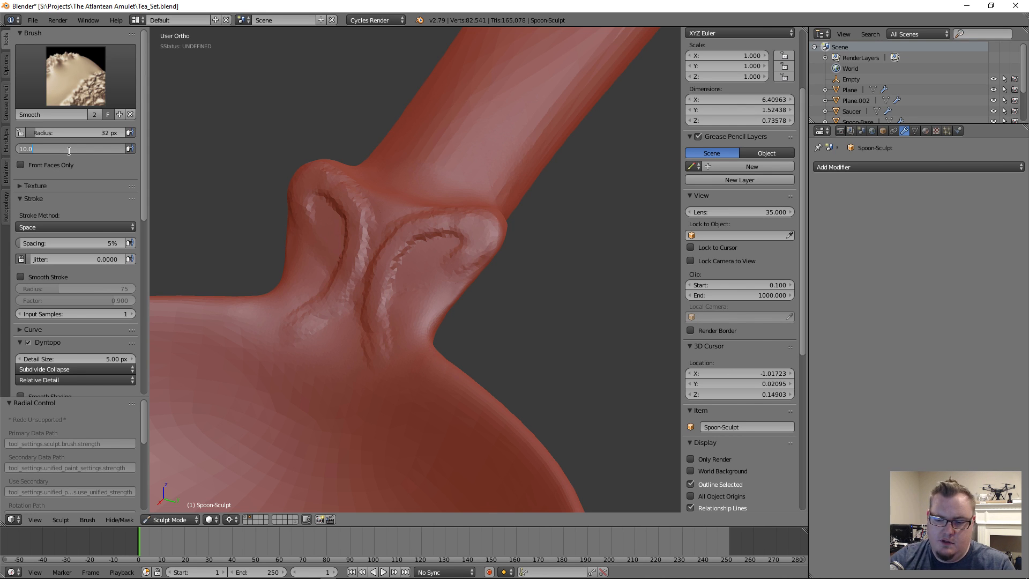
{"action": "key", "text": "Return"}
Switch between the Clay Strips and Smooth brushes to compare their separate strengths, ending with Clay Strips active.
{"action": "left_click", "coordinate": [64, 64]}
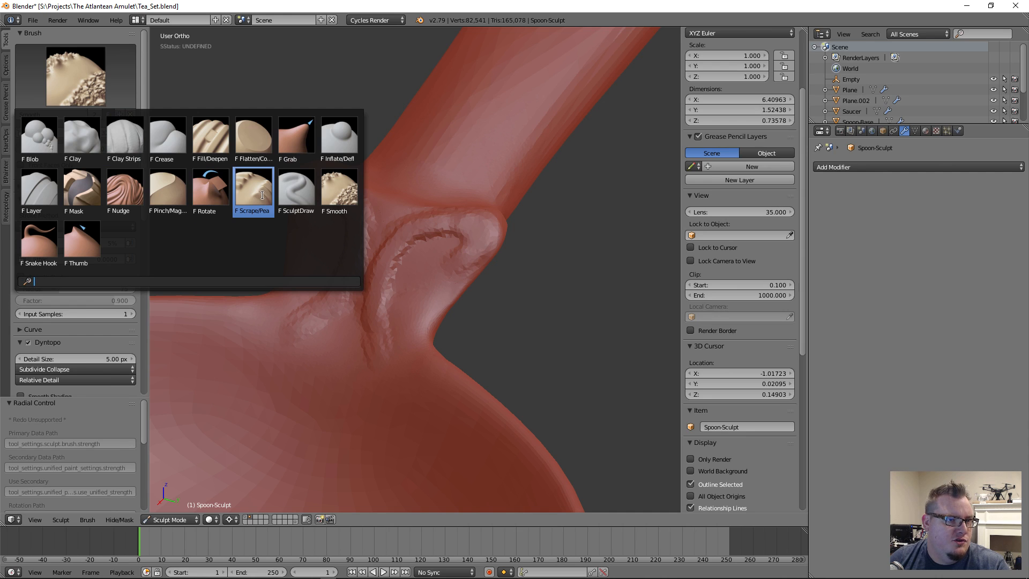
{"action": "left_click", "coordinate": [131, 149]}
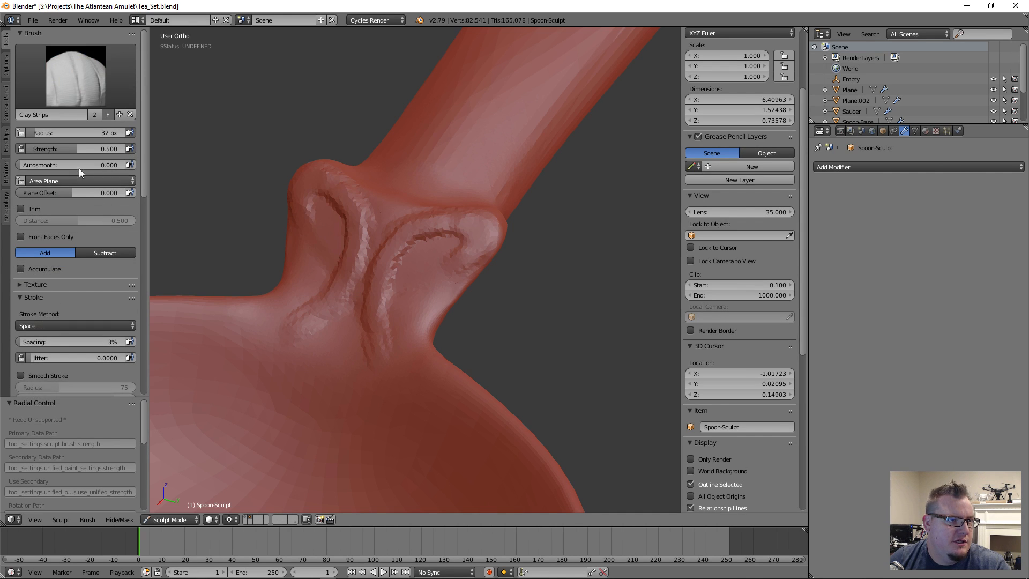
{"action": "left_click", "coordinate": [87, 100]}
{"action": "left_click", "coordinate": [339, 190]}
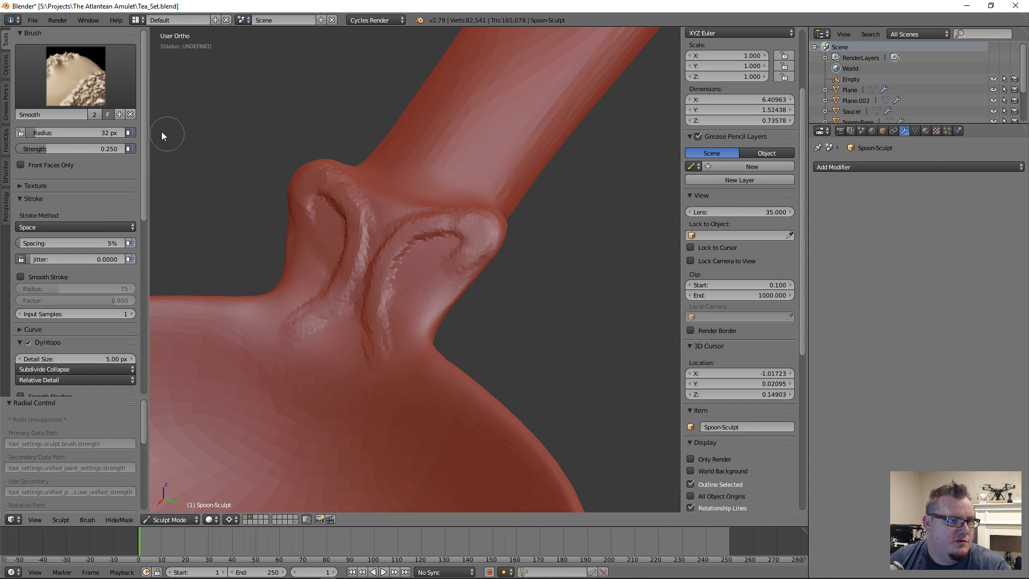
{"action": "left_click", "coordinate": [72, 81]}
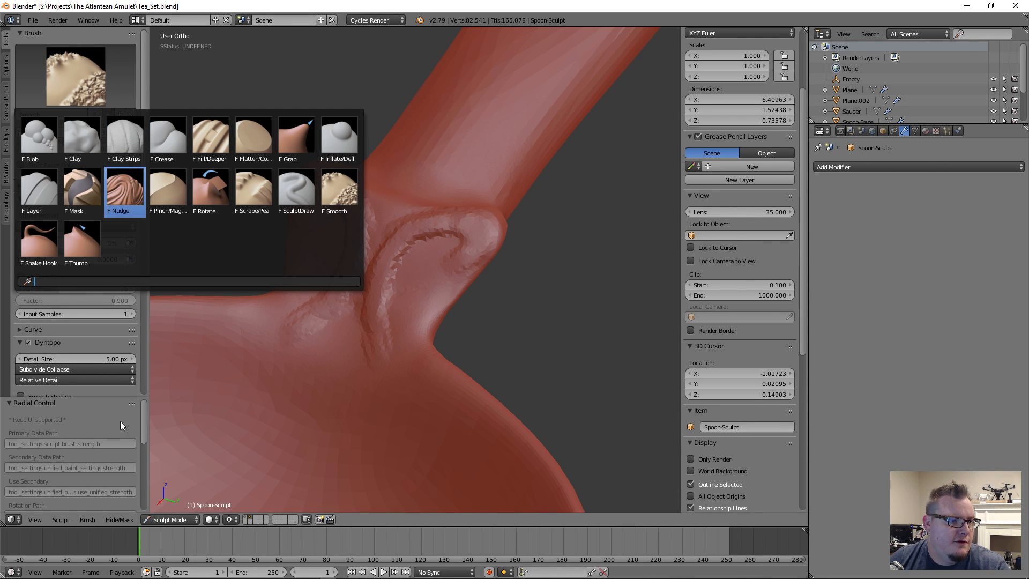
{"action": "key", "text": "Escape"}
{"action": "left_click", "coordinate": [113, 83]}
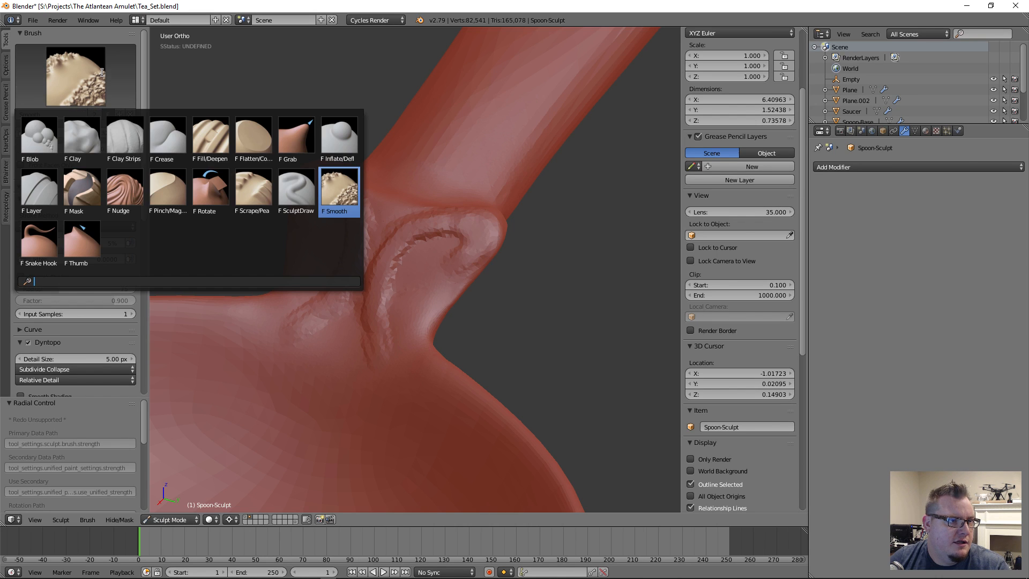
{"action": "left_click", "coordinate": [133, 148]}
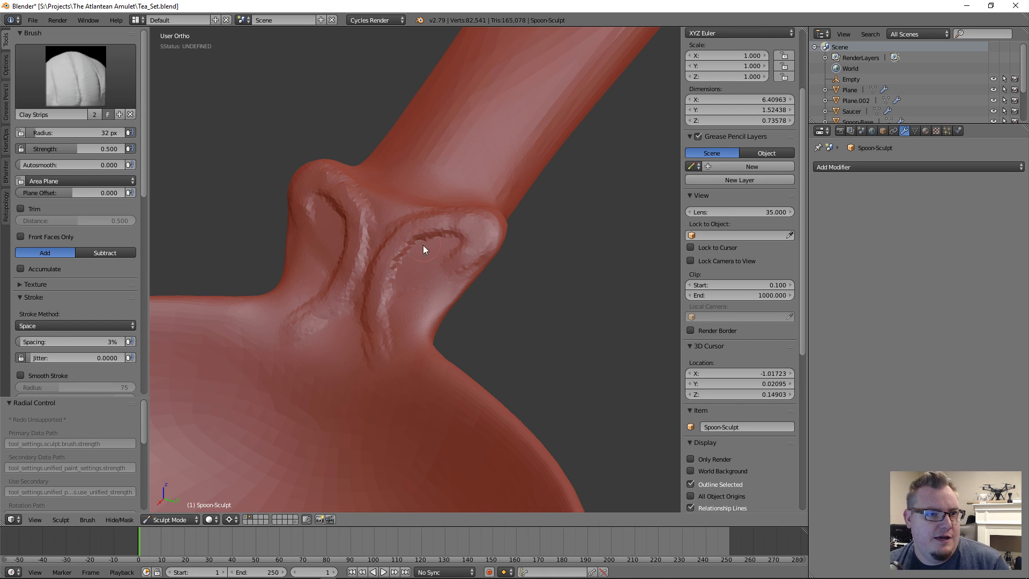
Extend the mirrored ridges down to the bowl's edge and rework the curl ends under the knobs with an 11 px radius.
{"action": "mouse_move", "coordinate": [409, 227]}
{"action": "left_mouse_down"}
{"action": "mouse_move", "coordinate": [380, 287]}
{"action": "mouse_move", "coordinate": [376, 340]}
{"action": "mouse_move", "coordinate": [365, 344]}
{"action": "mouse_move", "coordinate": [367, 325]}
{"action": "mouse_move", "coordinate": [362, 347]}
{"action": "mouse_move", "coordinate": [388, 370]}
{"action": "mouse_move", "coordinate": [374, 332]}
{"action": "mouse_move", "coordinate": [379, 368]}
{"action": "mouse_move", "coordinate": [374, 351]}
{"action": "mouse_move", "coordinate": [397, 354]}
{"action": "left_mouse_up"}
{"action": "key", "text": "bracketleft"}
{"action": "key", "text": "bracketleft"}
{"action": "key", "text": "bracketleft"}
{"action": "key", "text": "bracketleft"}
{"action": "key", "text": "bracketleft"}
{"action": "key", "text": "bracketleft"}
{"action": "key", "text": "bracketleft"}
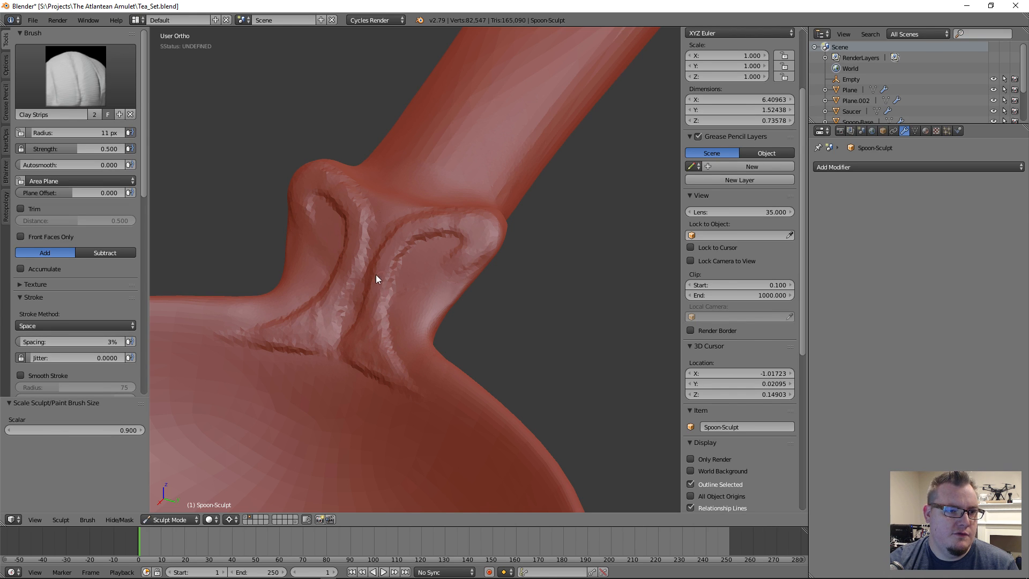
{"action": "left_click_drag", "start_coordinate": [444, 229], "coordinate": [462, 250]}
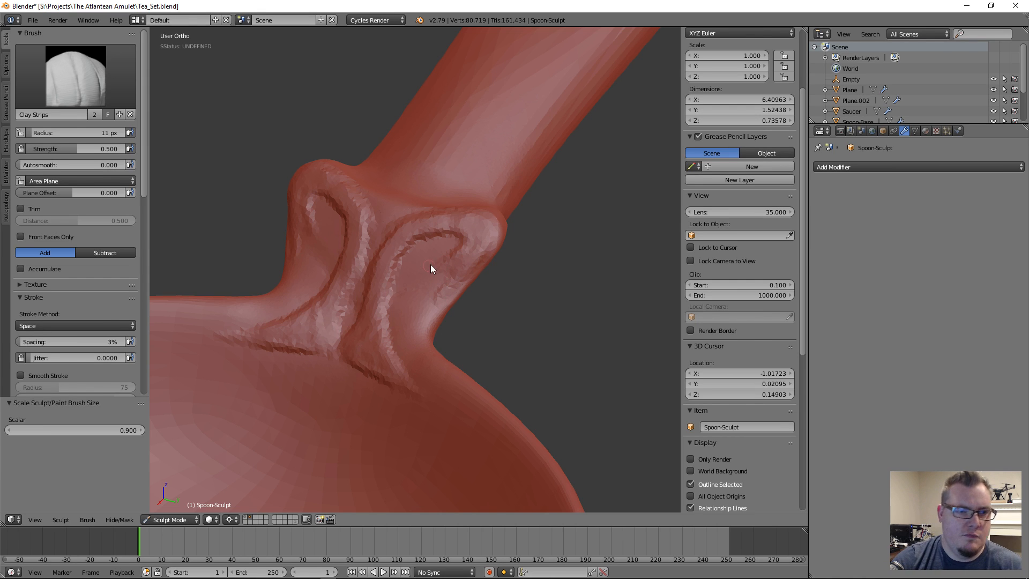
Enlarge the brush radius to 45 px and smooth the surface inside the mirrored curls below the side knobs.
{"action": "key", "text": "bracketright"}
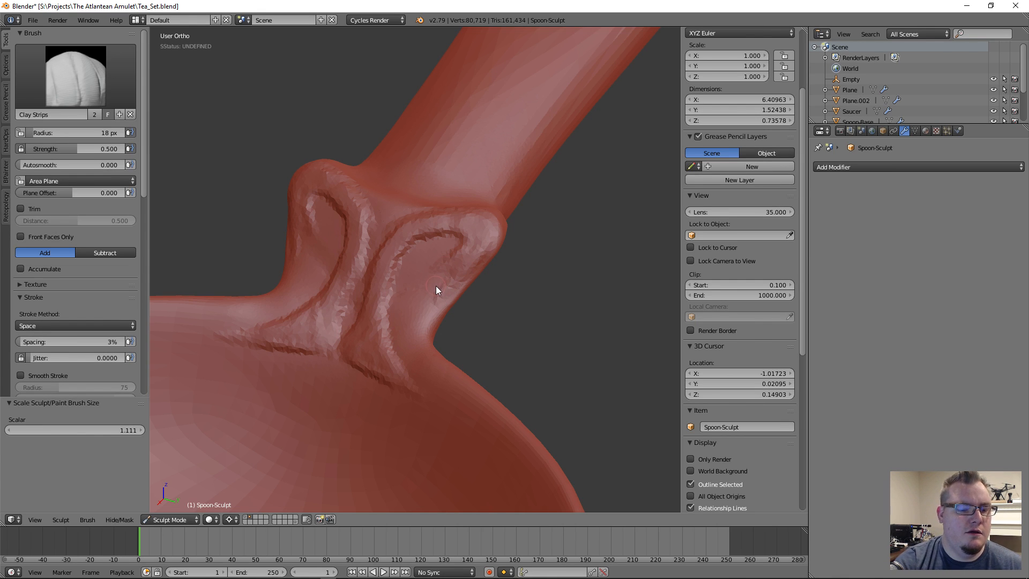
{"action": "key", "text": "s"}
{"action": "key", "text": "bracketright"}
{"action": "key", "text": "bracketright"}
{"action": "key", "text": "bracketright"}
{"action": "key", "text": "bracketright"}
{"action": "key", "text": "bracketright"}
{"action": "key", "text": "bracketright"}
{"action": "key", "text": "bracketright"}
{"action": "key", "text": "bracketright"}
{"action": "key", "text": "bracketright"}
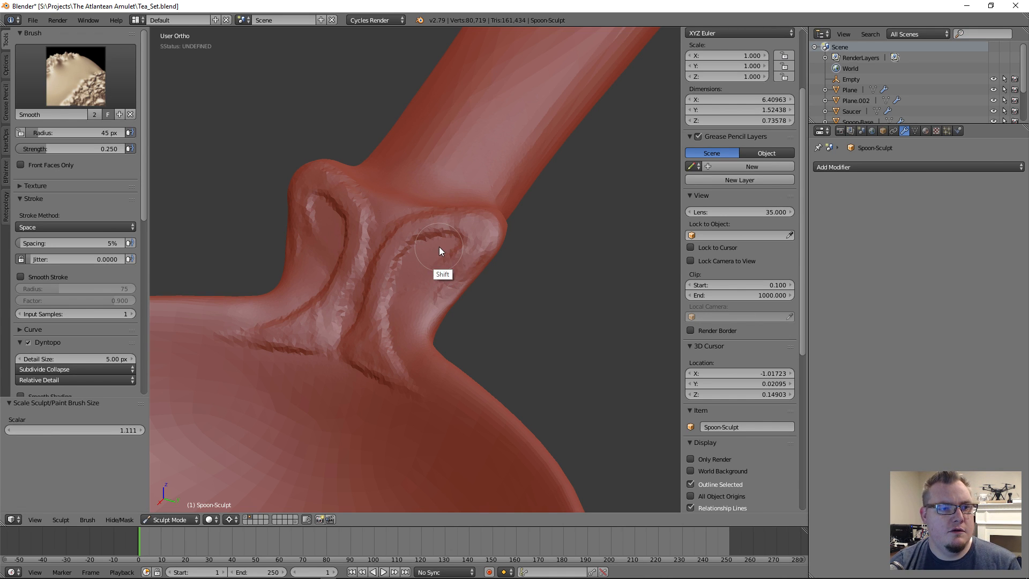
{"action": "mouse_move", "coordinate": [439, 268]}
{"action": "left_mouse_down", "text": "shift"}
{"action": "mouse_move", "coordinate": [435, 250]}
{"action": "mouse_move", "coordinate": [443, 260]}
{"action": "mouse_move", "coordinate": [451, 251]}
{"action": "left_mouse_up", "text": "shift"}
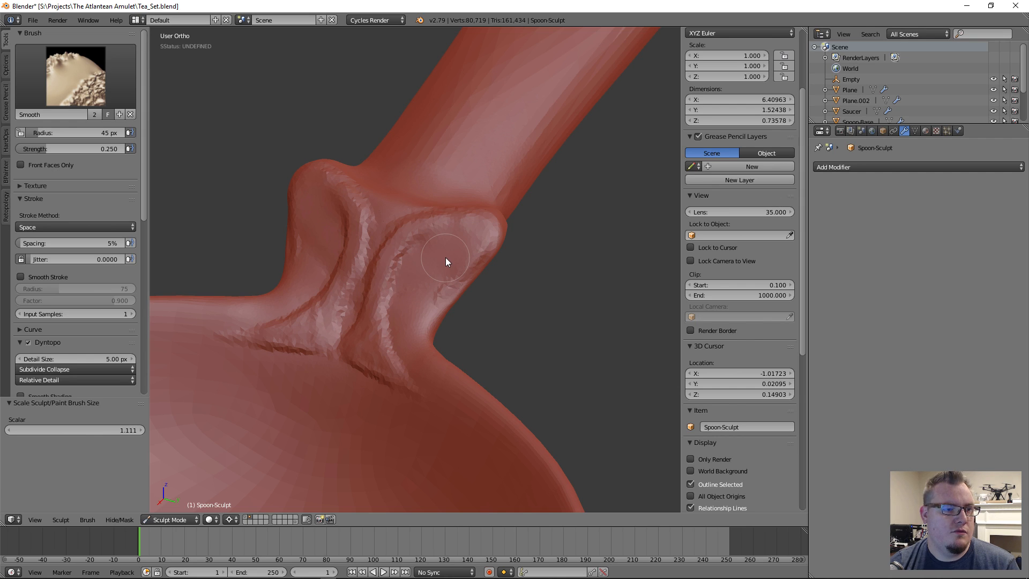
{"action": "key", "text": "shift+s"}
{"action": "key", "text": "c"}
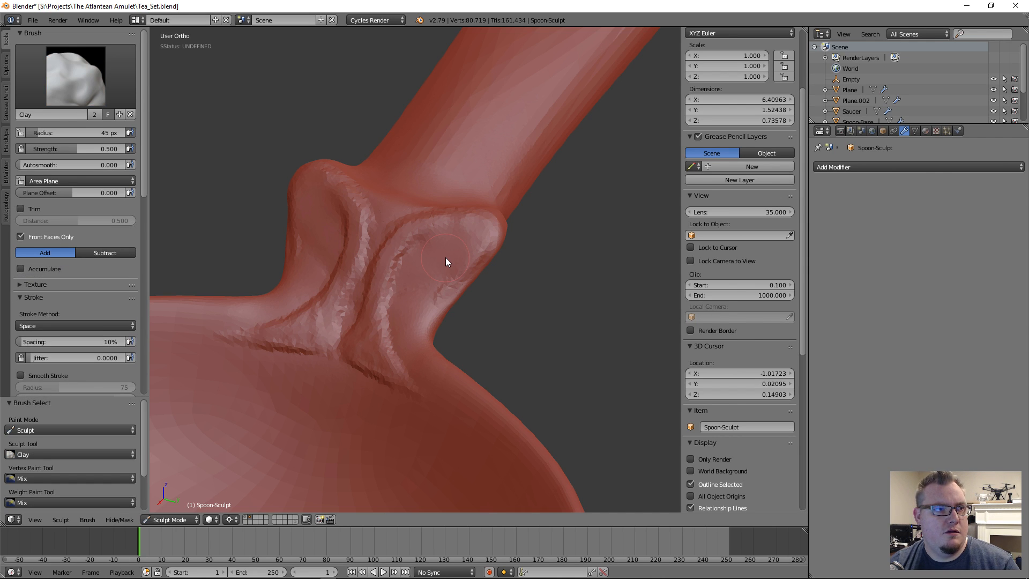
{"action": "key", "text": "shift+s"}
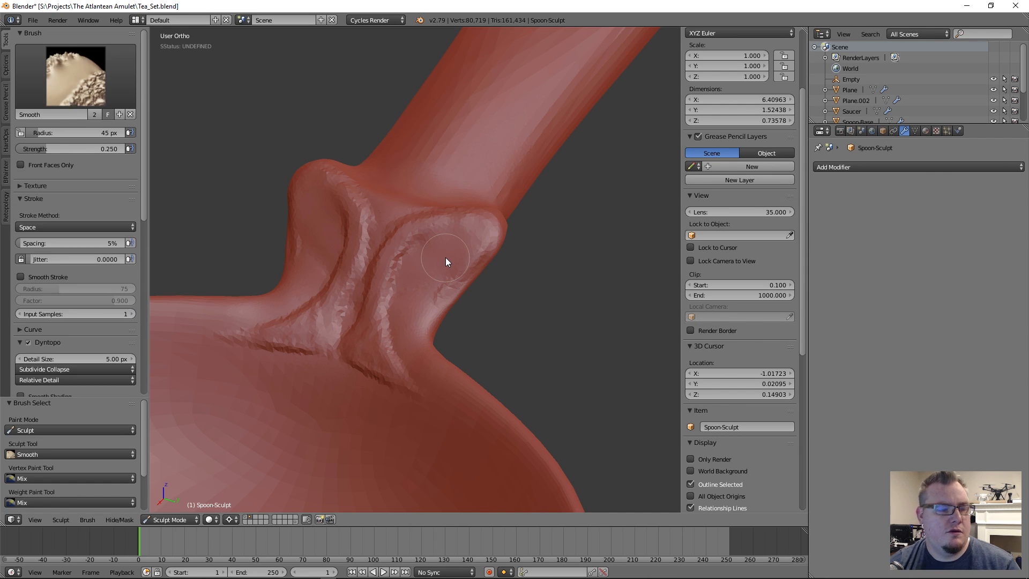
{"action": "left_click", "coordinate": [88, 94]}
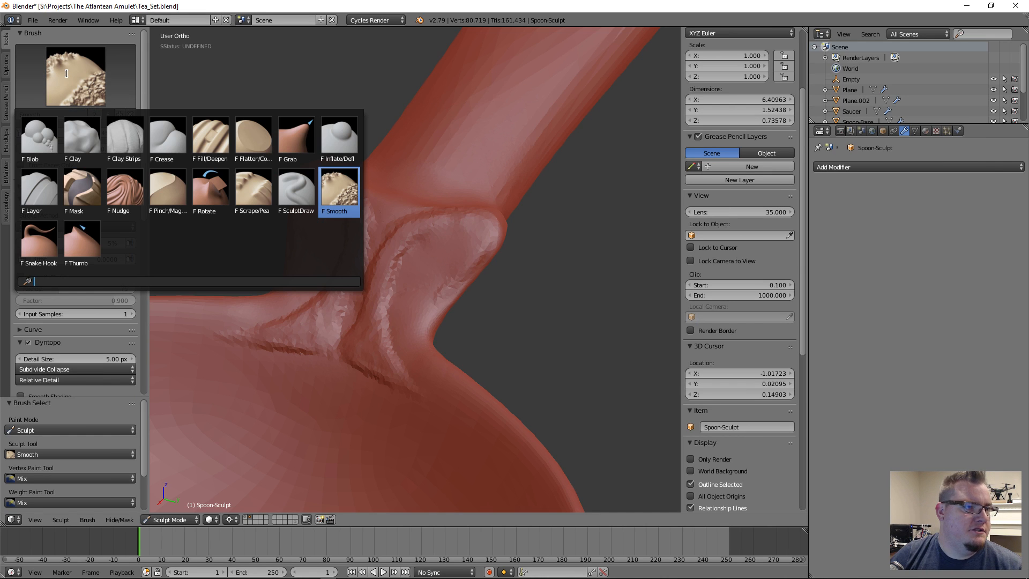
{"action": "key", "text": "f"}
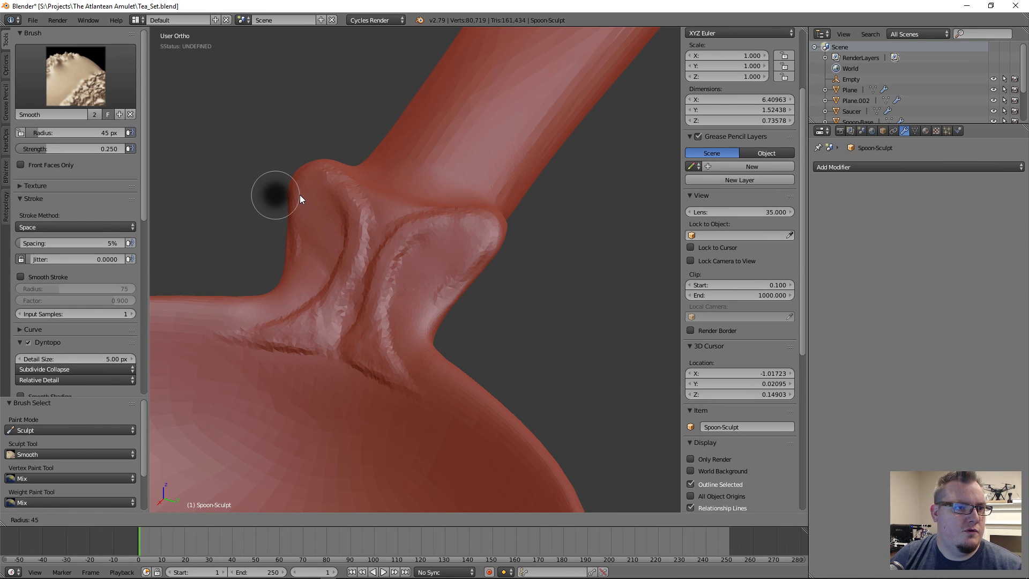
{"action": "left_click", "coordinate": [300, 199]}
Carve mirrored recesses inside the scroll curls with inverted Clay Strips strokes and smooth their inner surfaces.
{"action": "left_click", "coordinate": [75, 75]}
{"action": "left_click", "coordinate": [124, 134]}
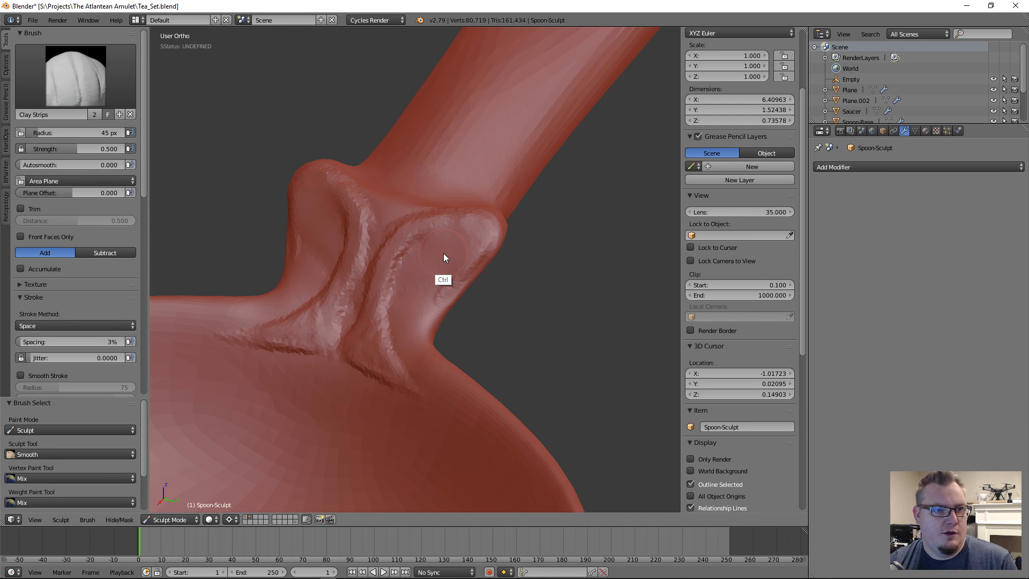
{"action": "mouse_move", "coordinate": [444, 254]}
{"action": "left_mouse_down", "text": "ctrl"}
{"action": "mouse_move", "coordinate": [438, 245]}
{"action": "mouse_move", "coordinate": [428, 265]}
{"action": "mouse_move", "coordinate": [444, 253]}
{"action": "mouse_move", "coordinate": [415, 269]}
{"action": "mouse_move", "coordinate": [422, 265]}
{"action": "mouse_move", "coordinate": [398, 321]}
{"action": "mouse_move", "coordinate": [443, 350]}
{"action": "mouse_move", "coordinate": [441, 302]}
{"action": "left_mouse_up", "text": "ctrl"}
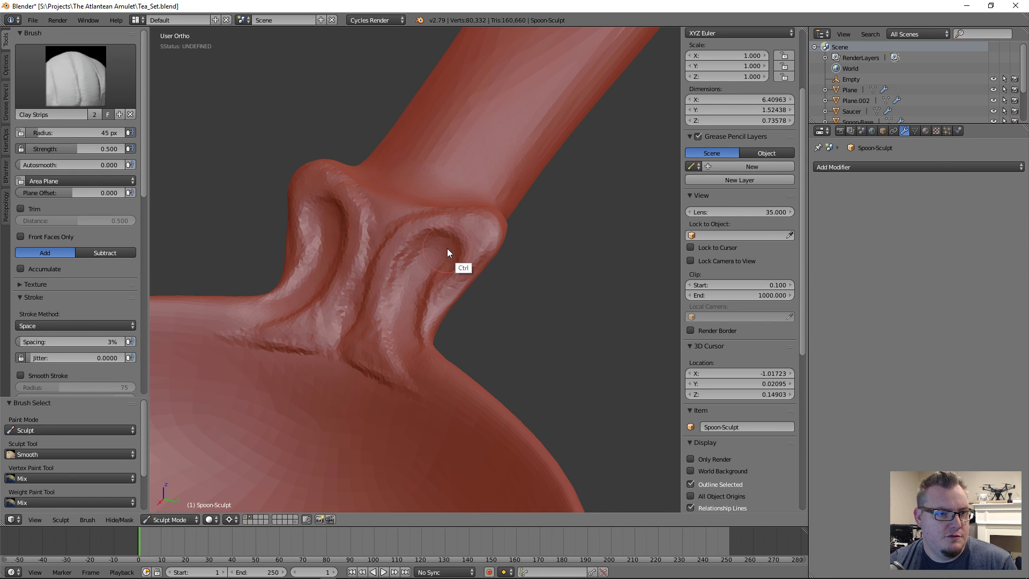
{"action": "mouse_move", "coordinate": [447, 248]}
{"action": "left_mouse_down", "text": "ctrl"}
{"action": "mouse_move", "coordinate": [463, 237]}
{"action": "mouse_move", "coordinate": [433, 262]}
{"action": "mouse_move", "coordinate": [451, 247]}
{"action": "left_mouse_up", "text": "ctrl"}
{"action": "key", "text": "ctrl"}
{"action": "mouse_move", "coordinate": [418, 257]}
{"action": "left_mouse_down", "text": "shift"}
{"action": "mouse_move", "coordinate": [415, 289]}
{"action": "mouse_move", "coordinate": [435, 269]}
{"action": "mouse_move", "coordinate": [411, 334]}
{"action": "mouse_move", "coordinate": [407, 302]}
{"action": "mouse_move", "coordinate": [408, 332]}
{"action": "mouse_move", "coordinate": [449, 249]}
{"action": "left_mouse_up", "text": "shift"}
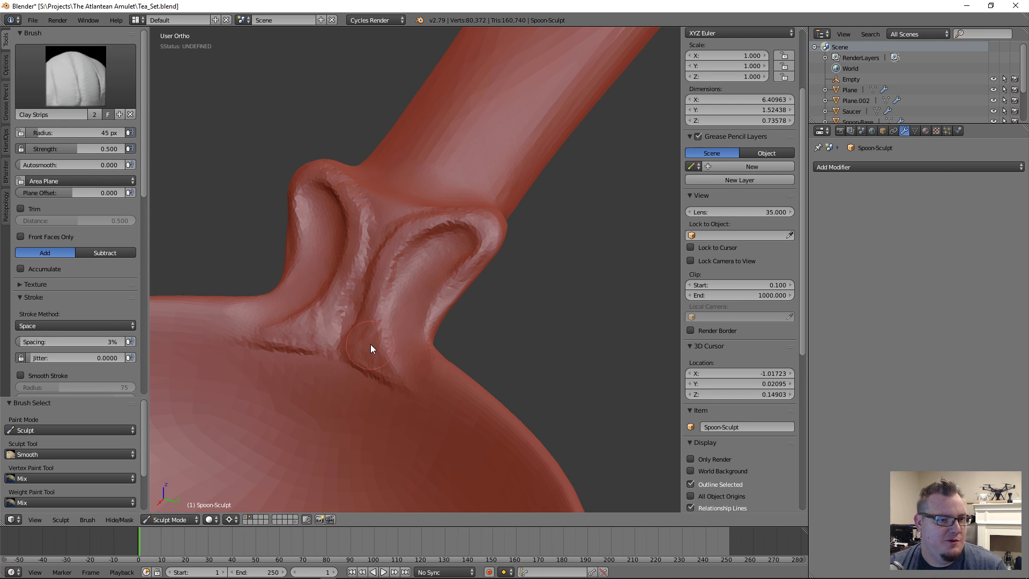
Build up the central ridge between the scrolls near the bowl and carve the recesses inside the curls deeper.
{"action": "scroll", "coordinate": [366, 340], "scroll_direction": "up", "scroll_amount": 5}
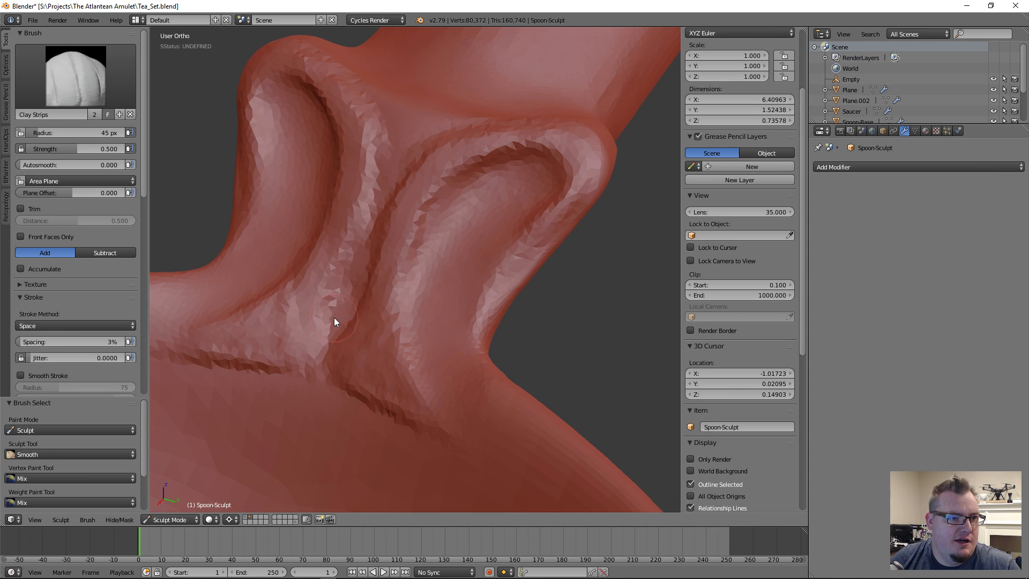
{"action": "mouse_move", "coordinate": [347, 311]}
{"action": "left_mouse_down"}
{"action": "mouse_move", "coordinate": [367, 252]}
{"action": "mouse_move", "coordinate": [315, 306]}
{"action": "mouse_move", "coordinate": [340, 292]}
{"action": "left_mouse_up"}
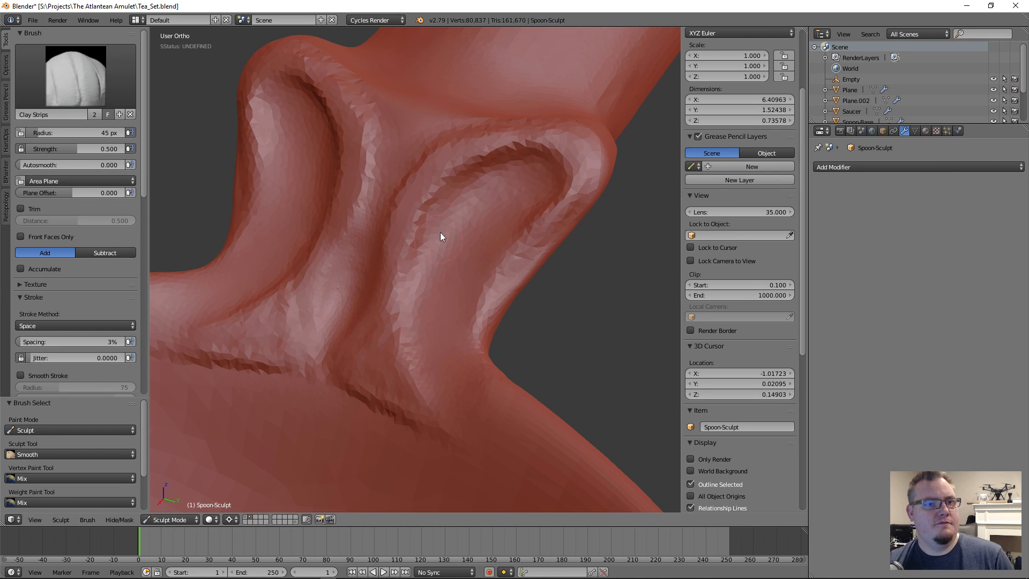
{"action": "mouse_move", "coordinate": [497, 156]}
{"action": "left_mouse_down", "text": "ctrl"}
{"action": "mouse_move", "coordinate": [459, 171]}
{"action": "mouse_move", "coordinate": [427, 237]}
{"action": "mouse_move", "coordinate": [448, 202]}
{"action": "mouse_move", "coordinate": [420, 326]}
{"action": "mouse_move", "coordinate": [478, 199]}
{"action": "mouse_move", "coordinate": [523, 180]}
{"action": "mouse_move", "coordinate": [514, 212]}
{"action": "mouse_move", "coordinate": [464, 212]}
{"action": "mouse_move", "coordinate": [506, 182]}
{"action": "mouse_move", "coordinate": [504, 222]}
{"action": "mouse_move", "coordinate": [478, 237]}
{"action": "left_mouse_up", "text": "ctrl"}
{"action": "left_click_drag", "start_coordinate": [506, 161], "coordinate": [447, 149], "text": "ctrl"}
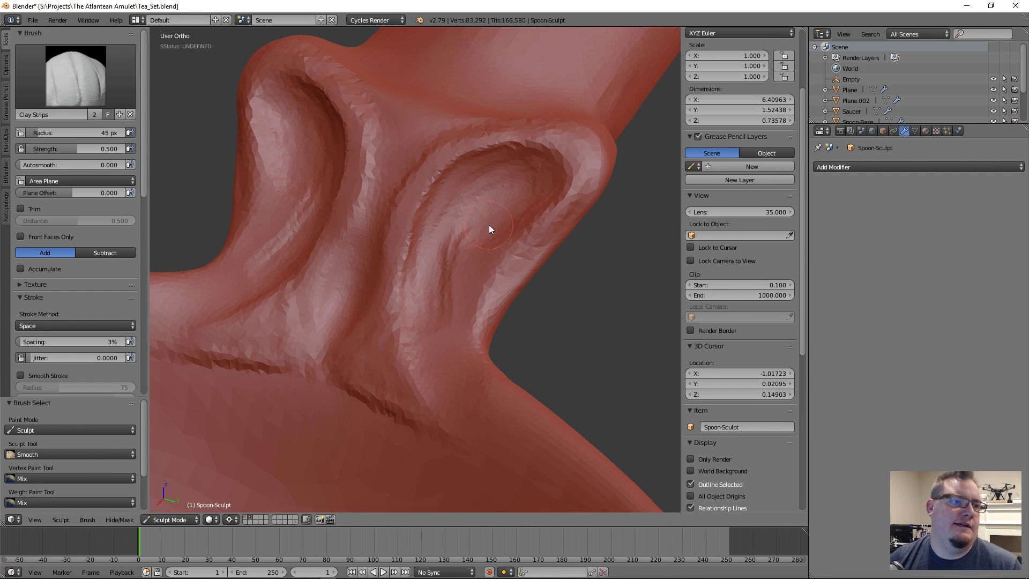
{"action": "scroll", "coordinate": [459, 330], "scroll_direction": "down", "scroll_amount": 8}
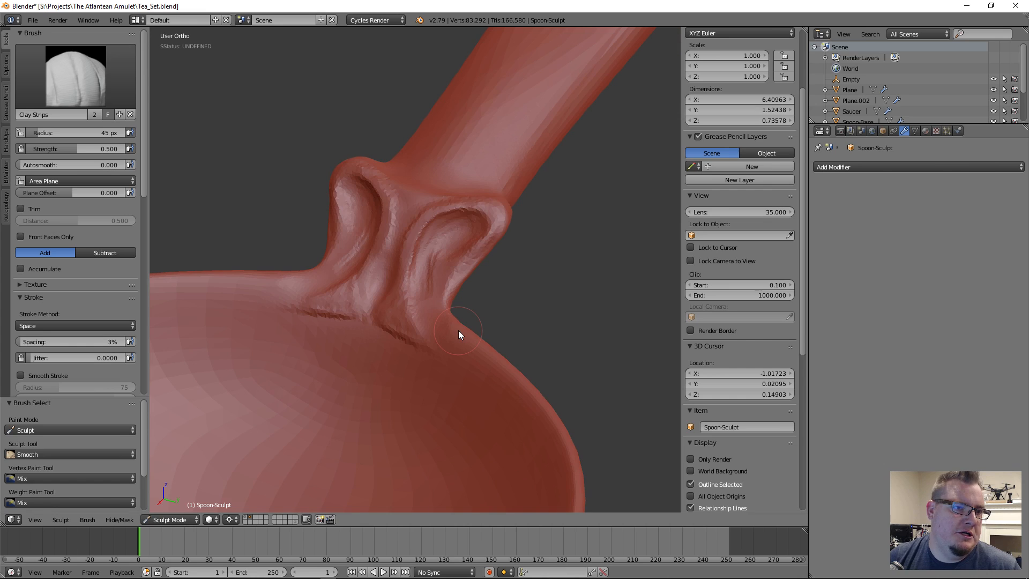
{"action": "scroll", "coordinate": [458, 331], "scroll_direction": "down", "scroll_amount": 5}
{"action": "scroll", "coordinate": [416, 306], "scroll_direction": "up", "scroll_amount": 5}
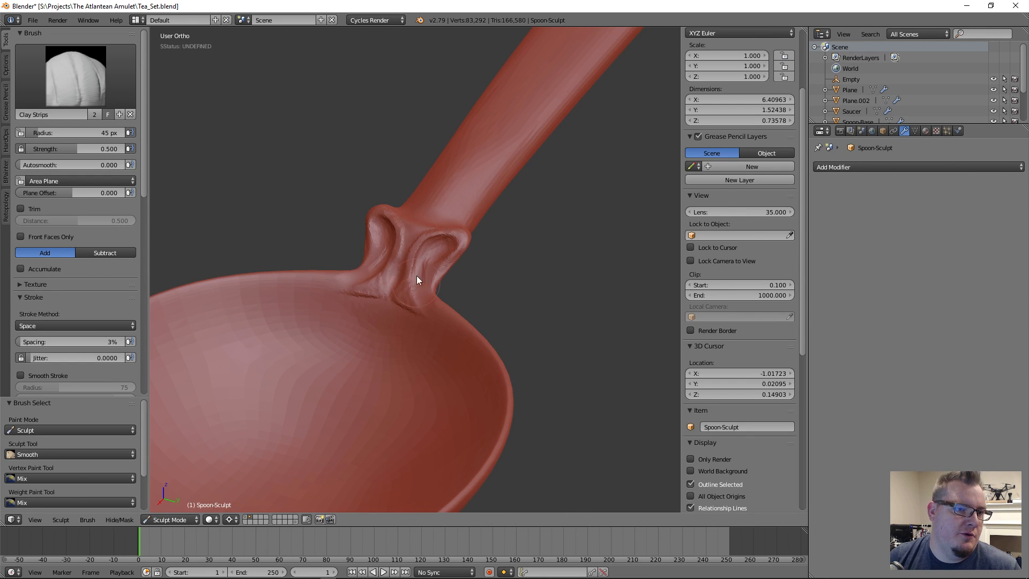
Examine the collar's scroll curls and their transition into the bowl and handle, up close and against the whole spoon.
{"action": "scroll", "coordinate": [445, 323], "scroll_direction": "up", "scroll_amount": 5}
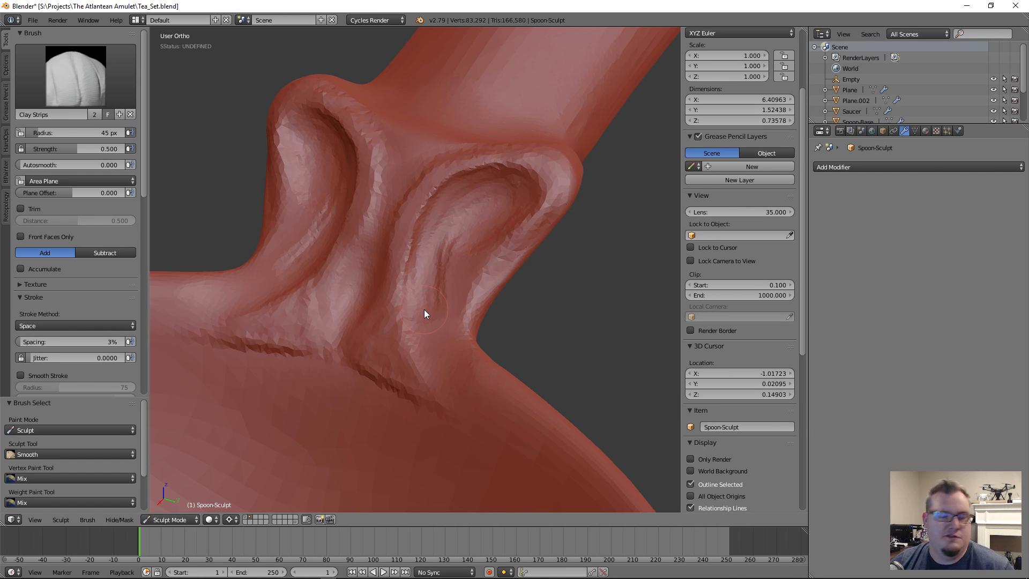
{"action": "scroll", "coordinate": [439, 304], "scroll_direction": "down", "scroll_amount": 4}
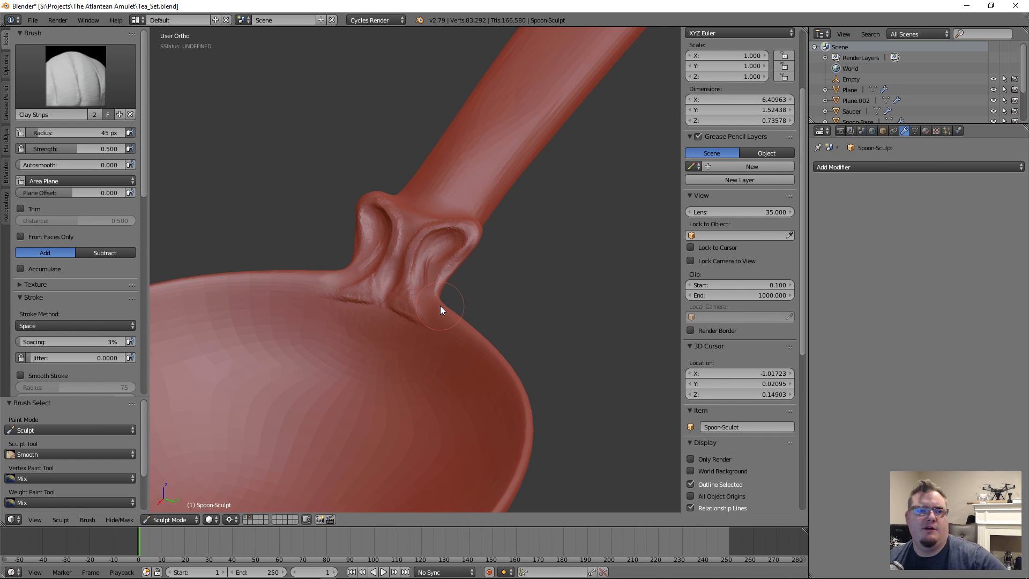
{"action": "scroll", "coordinate": [465, 280], "scroll_direction": "down", "scroll_amount": 5}
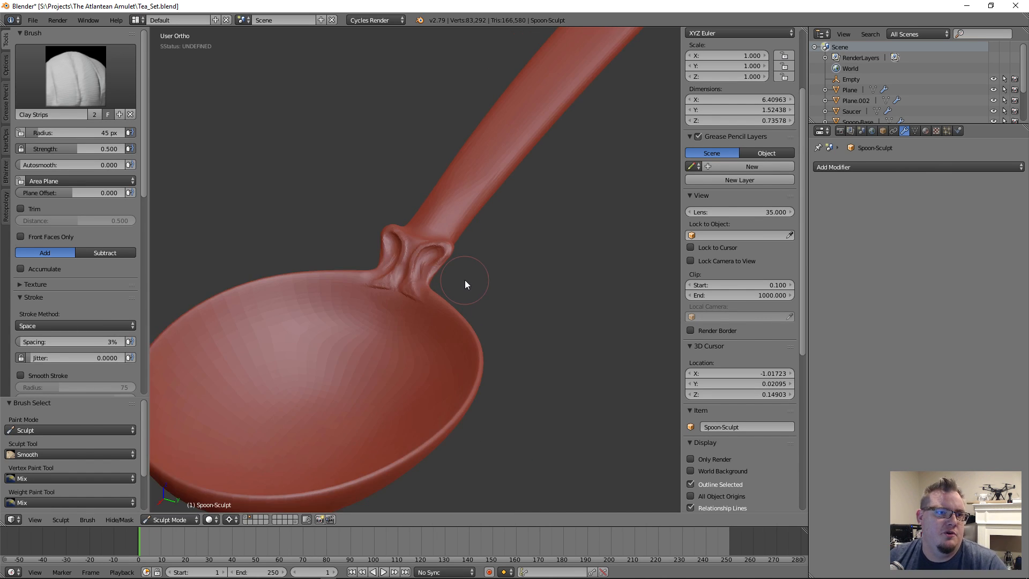
{"action": "scroll", "coordinate": [467, 322], "scroll_direction": "up", "scroll_amount": 1}
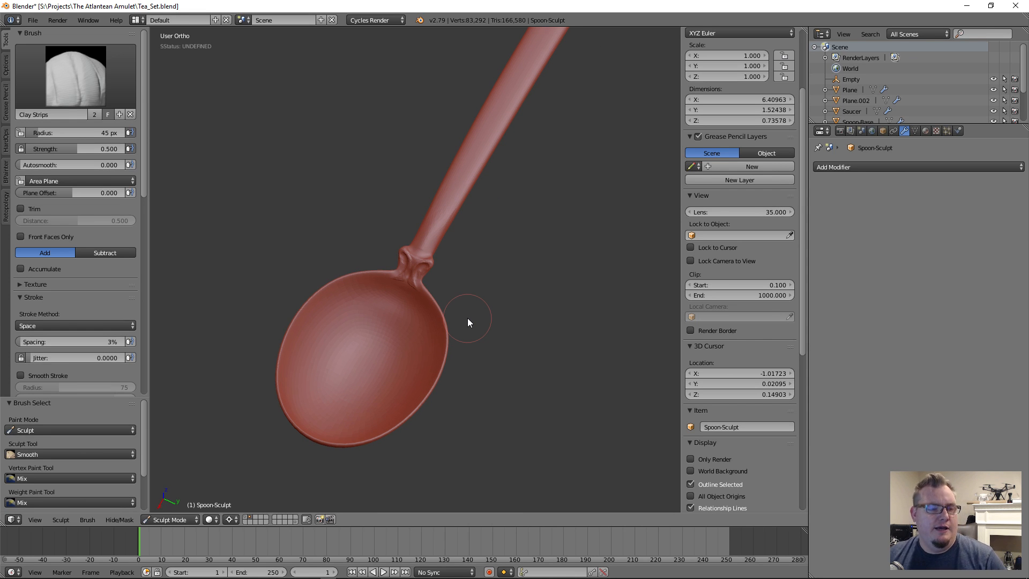
{"action": "scroll", "coordinate": [467, 322], "scroll_direction": "up", "scroll_amount": 4}
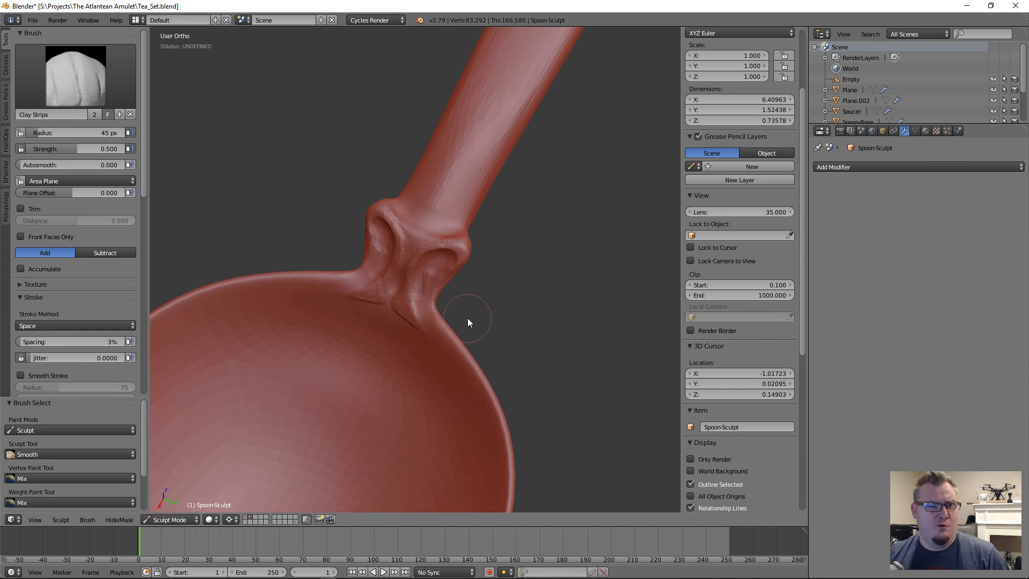
{"action": "scroll", "coordinate": [467, 317], "scroll_direction": "up", "scroll_amount": 2}
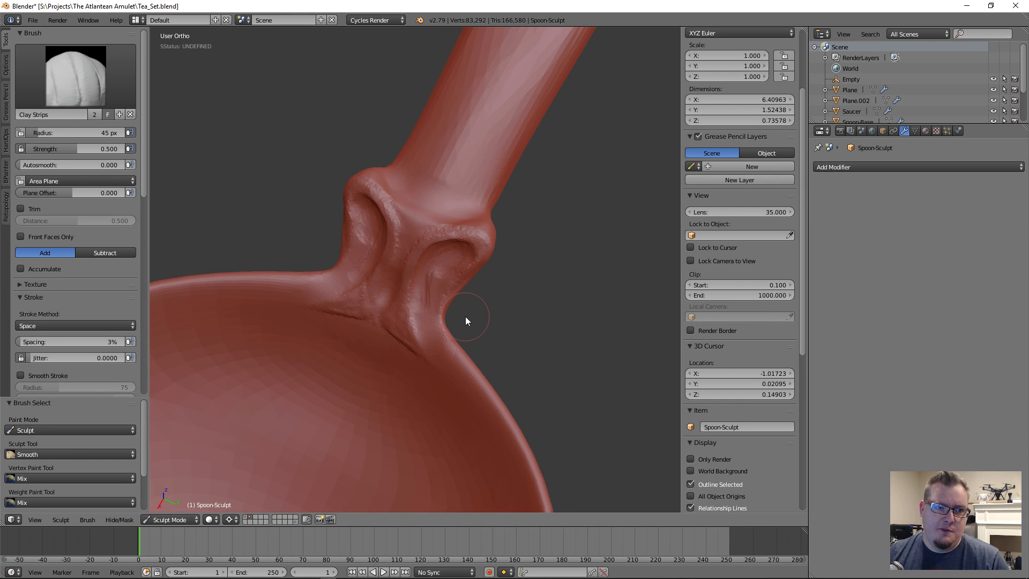
{"action": "scroll", "coordinate": [465, 315], "scroll_direction": "down", "scroll_amount": 5}
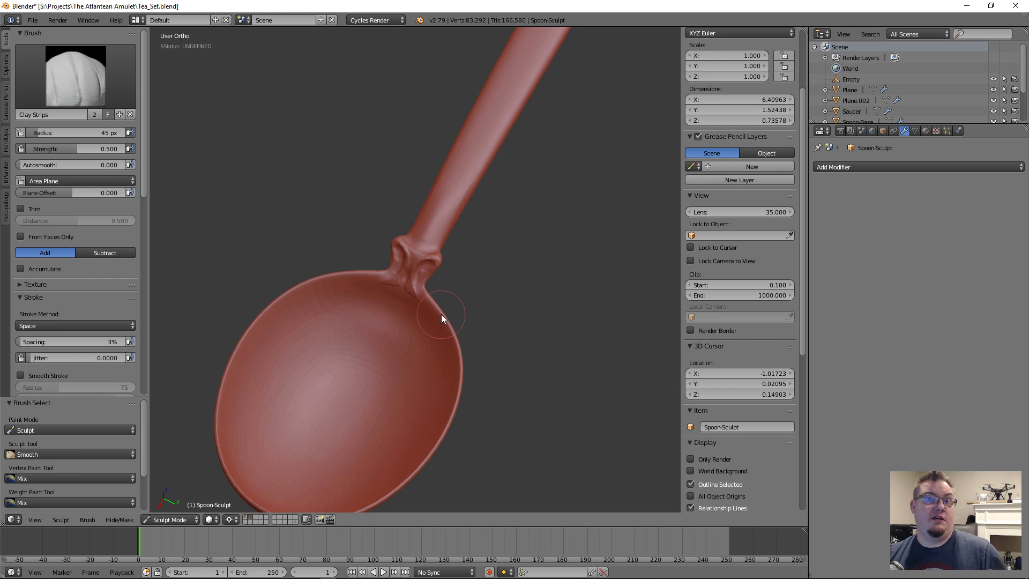
{"action": "scroll", "coordinate": [442, 315], "scroll_direction": "up", "scroll_amount": 2}
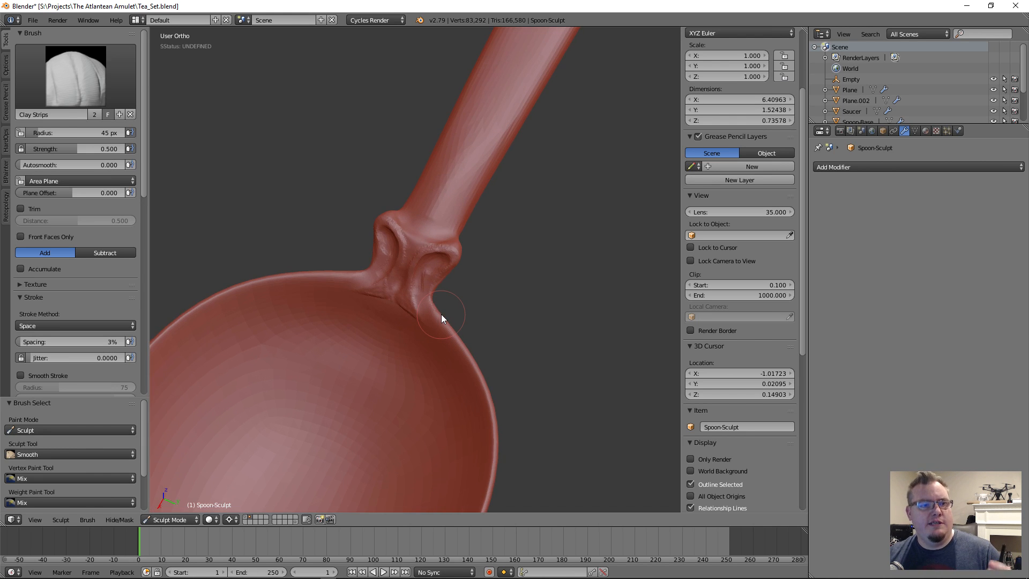
{"action": "scroll", "coordinate": [441, 314], "scroll_direction": "up", "scroll_amount": 3}
{"action": "scroll", "coordinate": [440, 315], "scroll_direction": "up", "scroll_amount": 3}
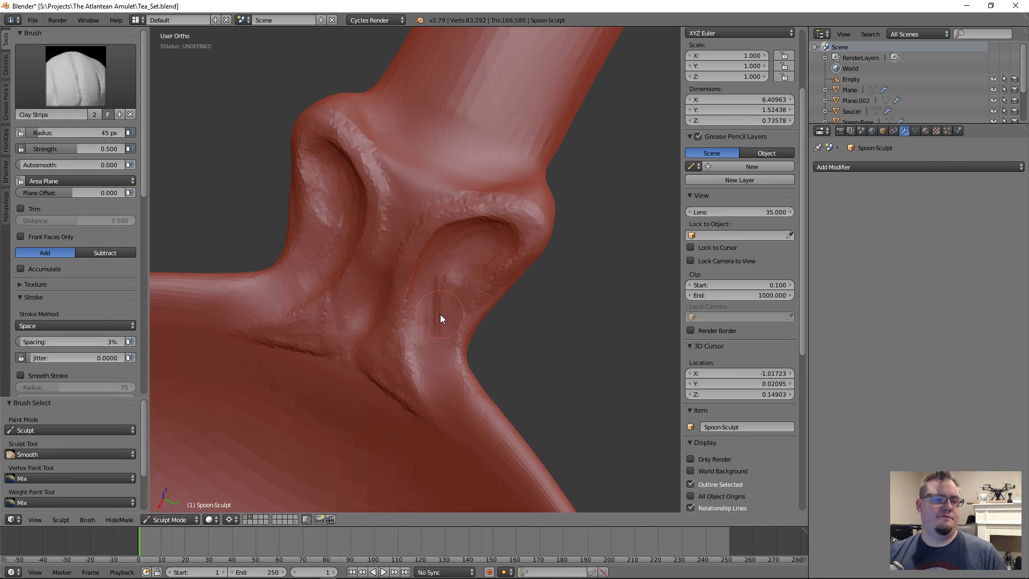
{"action": "middle_click_drag", "start_coordinate": [487, 291], "coordinate": [493, 312], "text": "shift"}
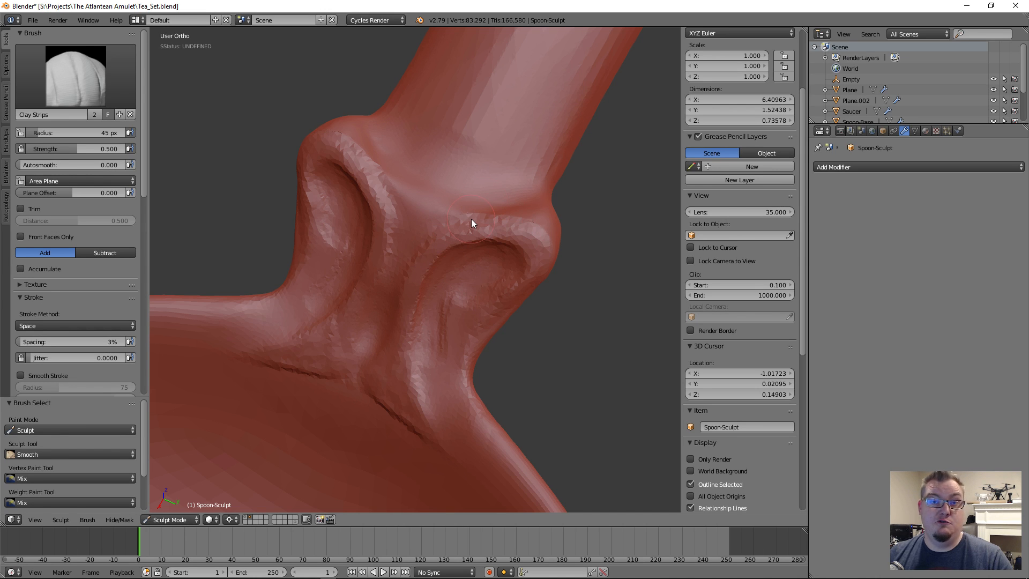
{"action": "scroll", "coordinate": [471, 218], "scroll_direction": "down", "scroll_amount": 5}
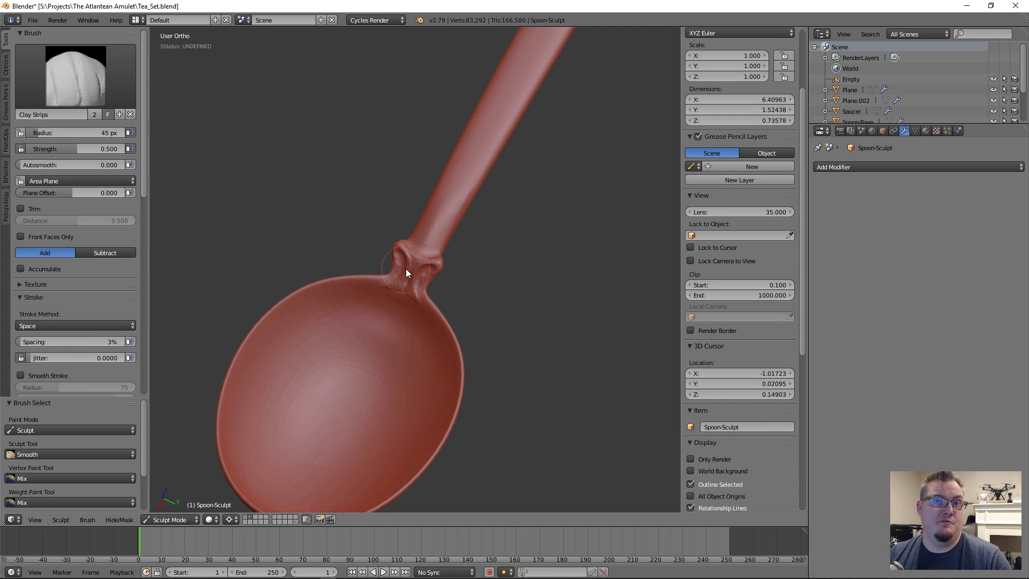
Smooth the collar's surface between the two upper scroll curls and the base of the handle.
{"action": "scroll", "coordinate": [406, 269], "scroll_direction": "up", "scroll_amount": 6}
{"action": "scroll", "coordinate": [416, 260], "scroll_direction": "up", "scroll_amount": 2}
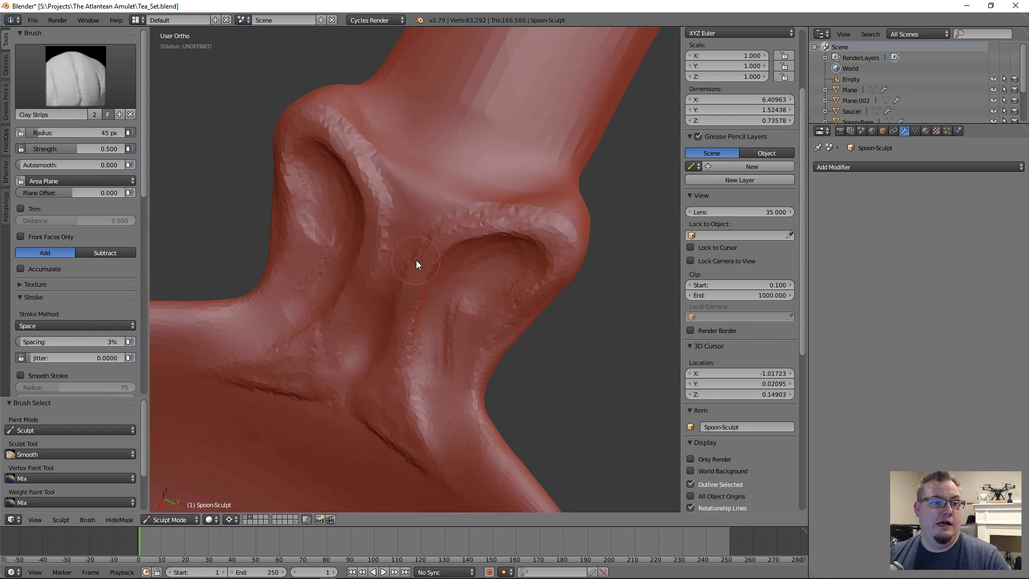
{"action": "mouse_move", "coordinate": [435, 179]}
{"action": "left_mouse_down"}
{"action": "mouse_move", "coordinate": [445, 196]}
{"action": "mouse_move", "coordinate": [474, 164]}
{"action": "mouse_move", "coordinate": [487, 191]}
{"action": "mouse_move", "coordinate": [467, 184]}
{"action": "mouse_move", "coordinate": [497, 178]}
{"action": "left_mouse_up"}
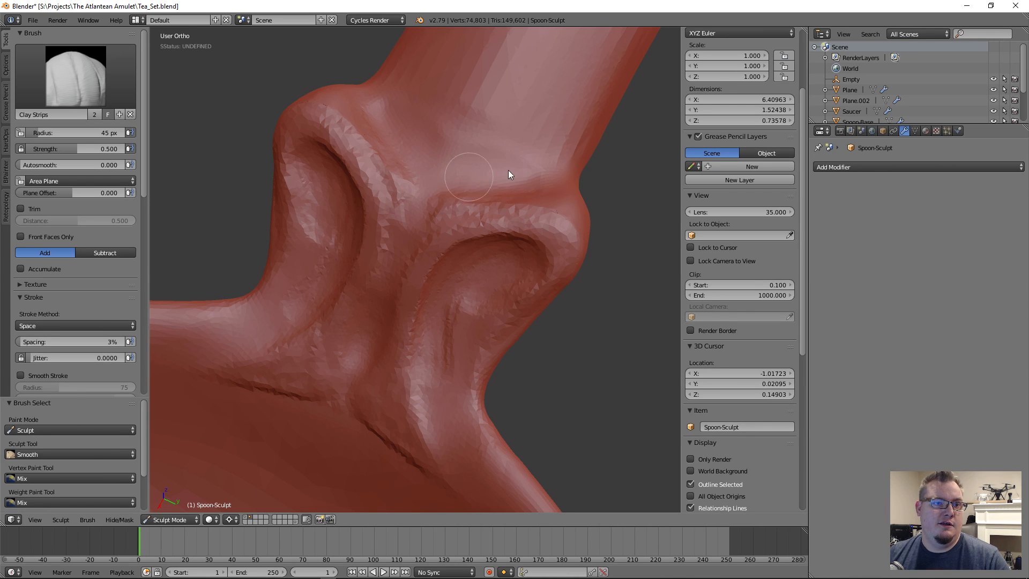
{"action": "mouse_move", "coordinate": [405, 187]}
{"action": "left_mouse_down"}
{"action": "mouse_move", "coordinate": [391, 215]}
{"action": "mouse_move", "coordinate": [392, 157]}
{"action": "left_mouse_up"}
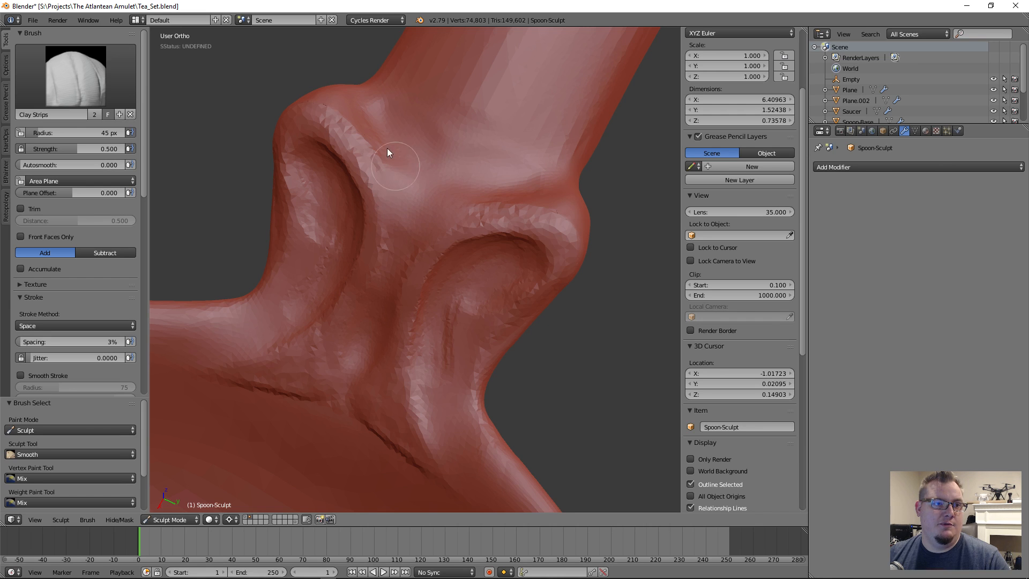
{"action": "mouse_move", "coordinate": [369, 145]}
{"action": "middle_mouse_down"}
{"action": "mouse_move", "coordinate": [402, 186]}
{"action": "mouse_move", "coordinate": [305, 187]}
{"action": "mouse_move", "coordinate": [344, 258]}
{"action": "mouse_move", "coordinate": [495, 165]}
{"action": "middle_mouse_up"}
{"action": "scroll", "coordinate": [432, 227], "scroll_direction": "down", "scroll_amount": 5}
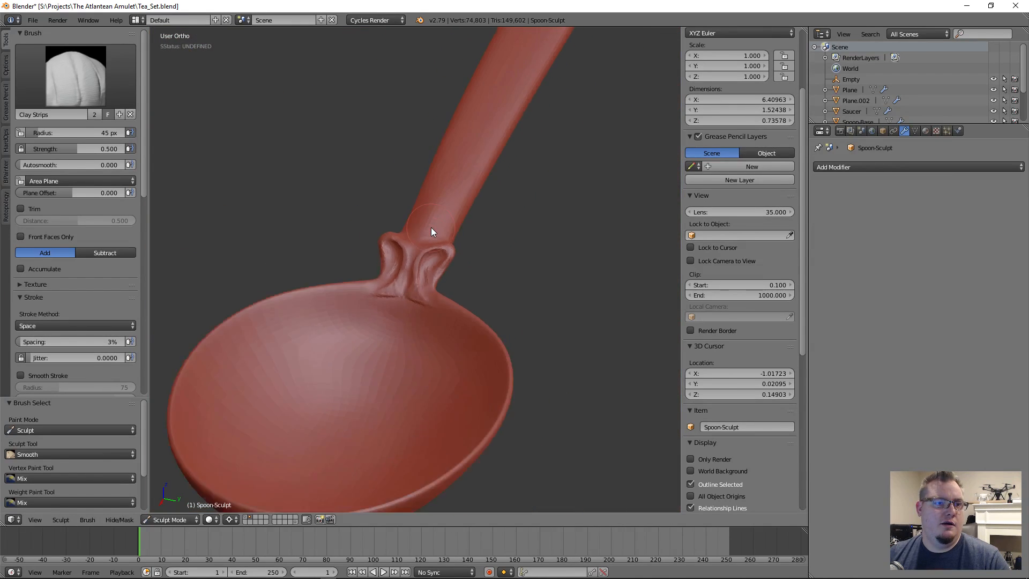
Build mirrored Clay Strips ridges along the bowl's edge and beside the central groove, ending in rounded curls on the bowl.
{"action": "scroll", "coordinate": [430, 227], "scroll_direction": "up", "scroll_amount": 5}
{"action": "scroll", "coordinate": [429, 228], "scroll_direction": "up", "scroll_amount": 3}
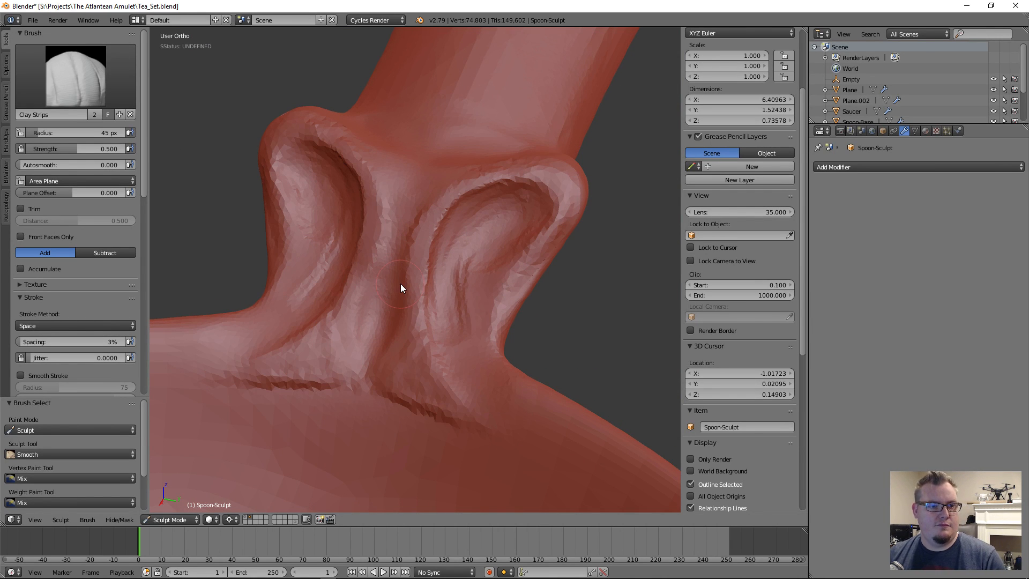
{"action": "mouse_move", "coordinate": [466, 413]}
{"action": "left_mouse_down"}
{"action": "mouse_move", "coordinate": [468, 398]}
{"action": "mouse_move", "coordinate": [457, 405]}
{"action": "mouse_move", "coordinate": [472, 394]}
{"action": "mouse_move", "coordinate": [396, 393]}
{"action": "mouse_move", "coordinate": [439, 399]}
{"action": "mouse_move", "coordinate": [392, 371]}
{"action": "mouse_move", "coordinate": [414, 340]}
{"action": "mouse_move", "coordinate": [431, 340]}
{"action": "left_mouse_up"}
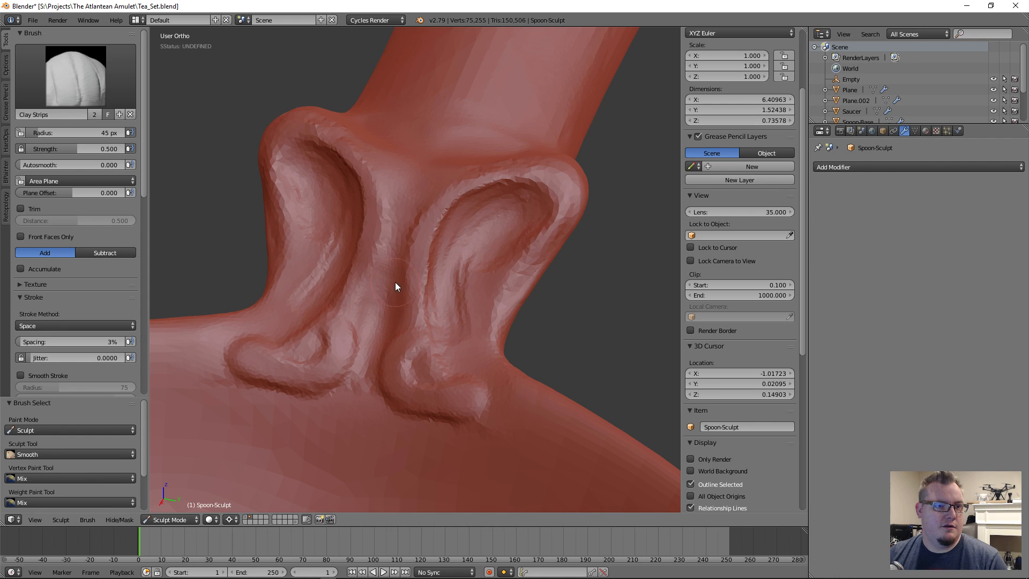
{"action": "mouse_move", "coordinate": [403, 322]}
{"action": "left_mouse_down"}
{"action": "mouse_move", "coordinate": [398, 338]}
{"action": "mouse_move", "coordinate": [402, 307]}
{"action": "mouse_move", "coordinate": [385, 407]}
{"action": "mouse_move", "coordinate": [409, 443]}
{"action": "mouse_move", "coordinate": [388, 428]}
{"action": "mouse_move", "coordinate": [396, 422]}
{"action": "mouse_move", "coordinate": [398, 437]}
{"action": "left_mouse_up"}
{"action": "key", "text": "ctrl+z"}
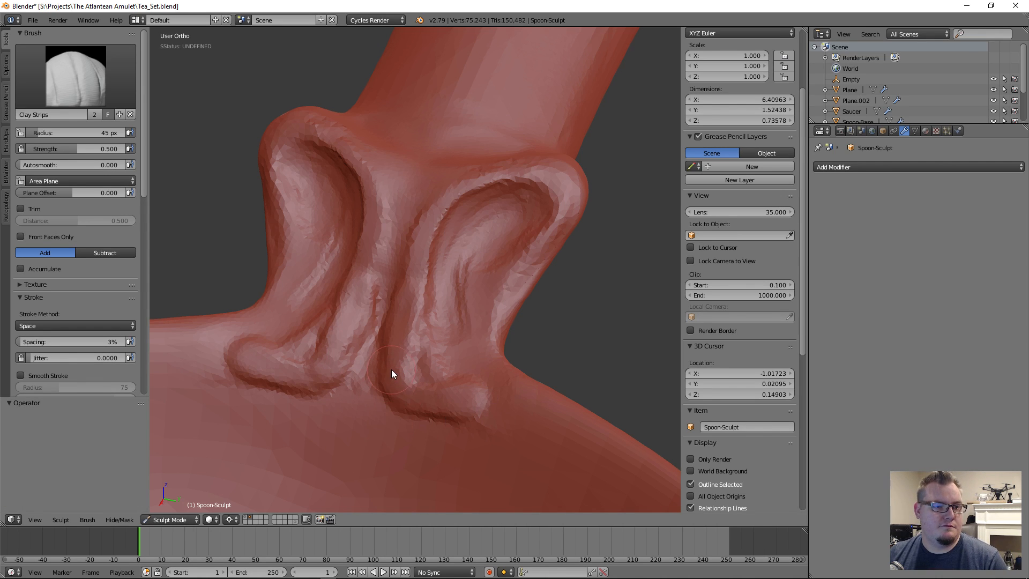
{"action": "mouse_move", "coordinate": [402, 408]}
{"action": "left_mouse_down"}
{"action": "mouse_move", "coordinate": [393, 395]}
{"action": "mouse_move", "coordinate": [385, 446]}
{"action": "mouse_move", "coordinate": [395, 451]}
{"action": "left_mouse_up"}
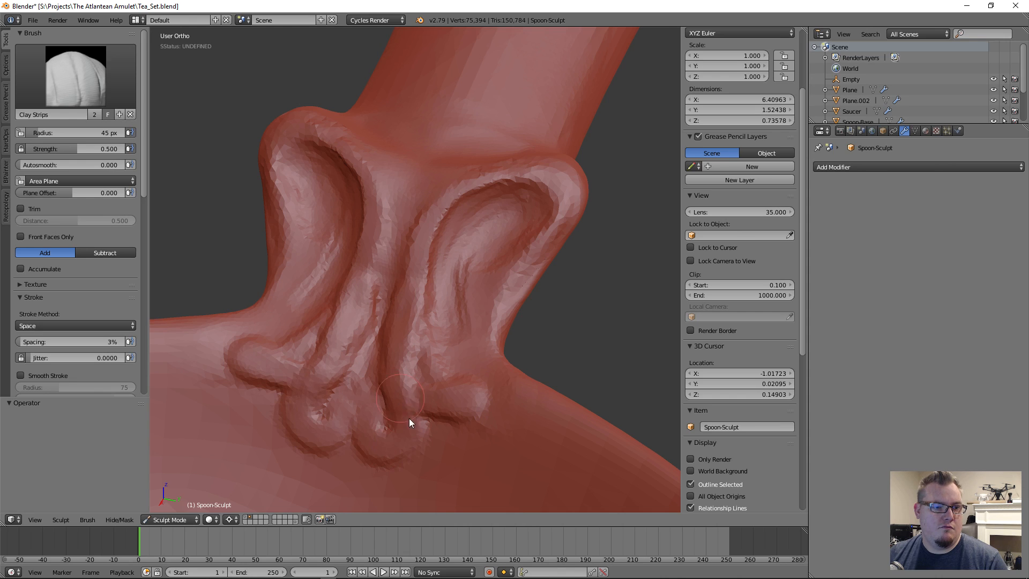
{"action": "left_click_drag", "start_coordinate": [374, 443], "coordinate": [398, 434]}
Reduce the brush radius to 22 px and sculpt small inward-curling ends on the upper scrolls.
{"action": "key", "text": "bracketleft"}
{"action": "key", "text": "bracketleft"}
{"action": "key", "text": "bracketleft"}
{"action": "key", "text": "bracketleft"}
{"action": "key", "text": "bracketleft"}
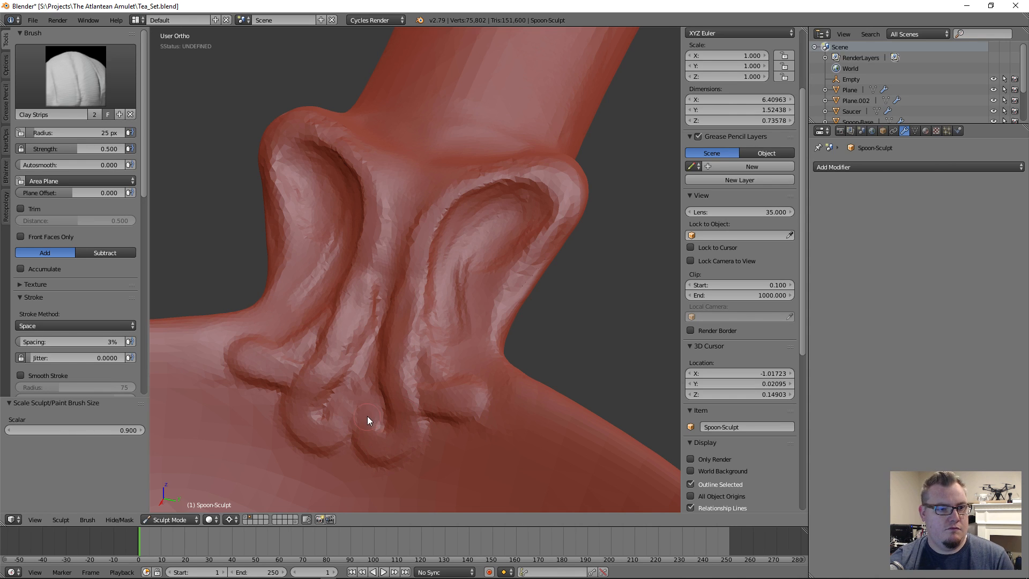
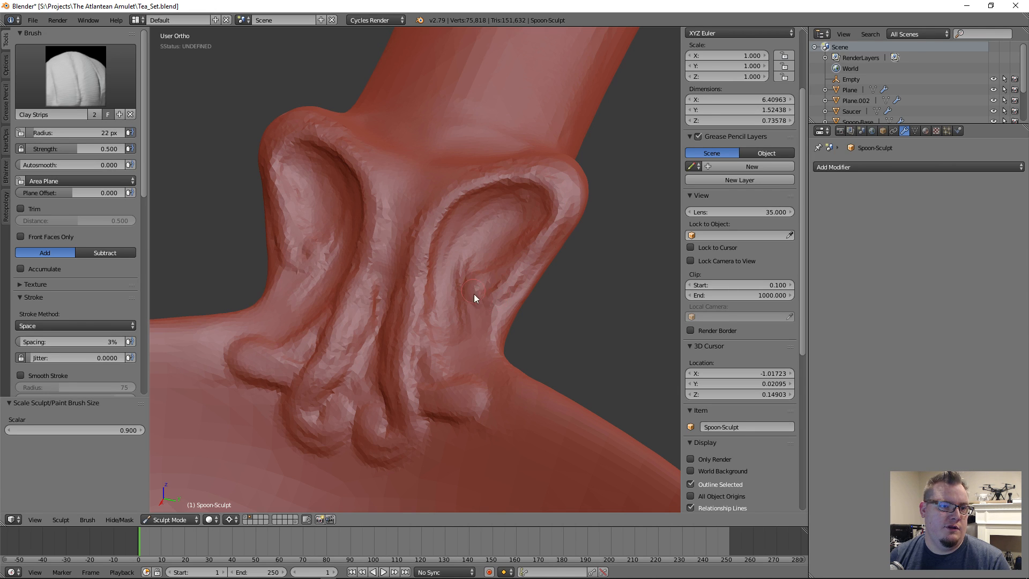
{"action": "mouse_move", "coordinate": [472, 291]}
{"action": "left_mouse_down"}
{"action": "mouse_move", "coordinate": [534, 261]}
{"action": "mouse_move", "coordinate": [557, 217]}
{"action": "mouse_move", "coordinate": [556, 236]}
{"action": "mouse_move", "coordinate": [511, 286]}
{"action": "mouse_move", "coordinate": [544, 265]}
{"action": "left_mouse_up"}
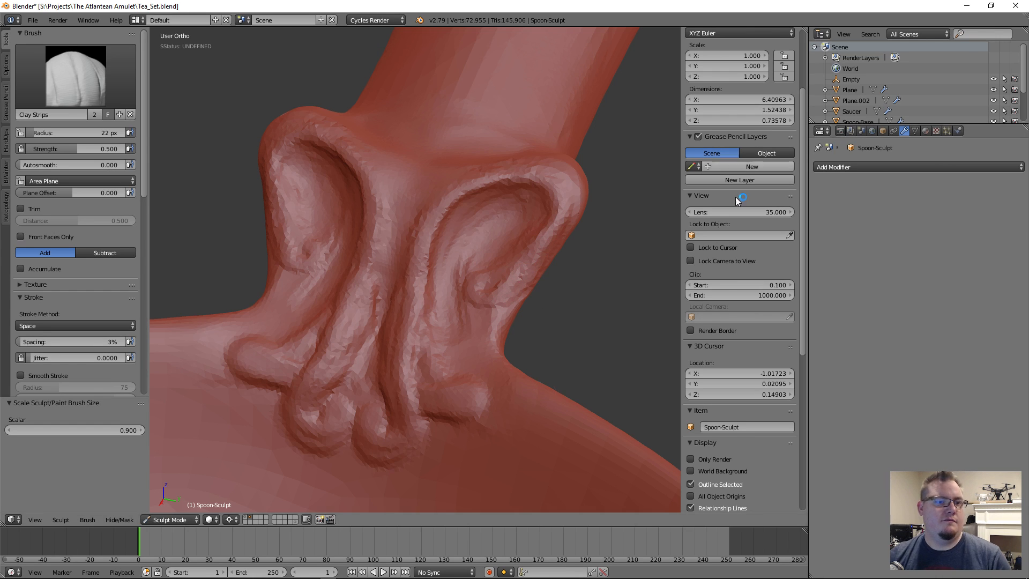
Enlarge the brush radius to 82 px and switch to the Smooth brush.
{"action": "scroll", "coordinate": [398, 345], "scroll_direction": "down", "scroll_amount": 5}
{"action": "scroll", "coordinate": [398, 346], "scroll_direction": "up", "scroll_amount": 5}
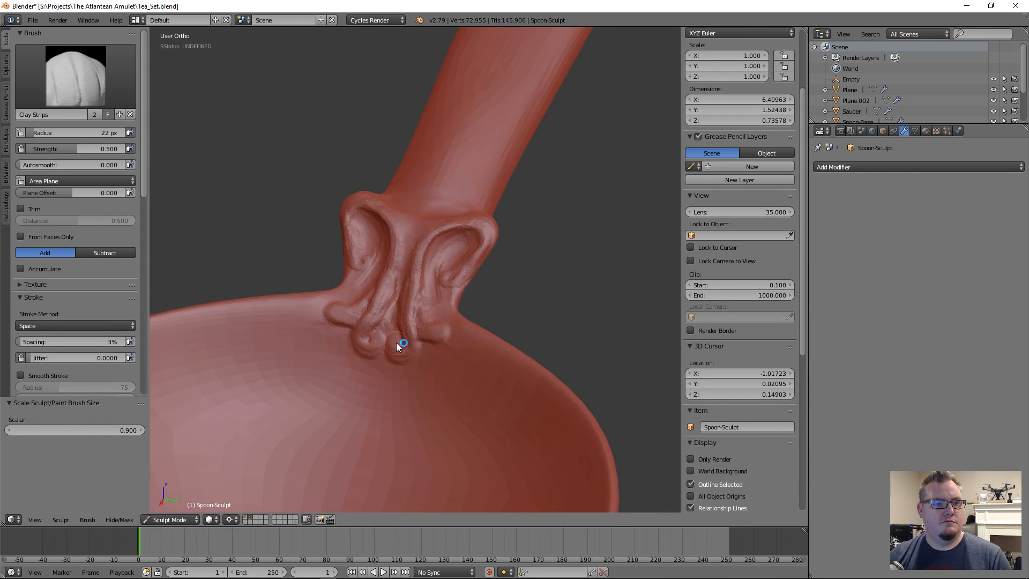
{"action": "scroll", "coordinate": [464, 355], "scroll_direction": "down", "scroll_amount": 1}
{"action": "scroll", "coordinate": [462, 323], "scroll_direction": "down", "scroll_amount": 6}
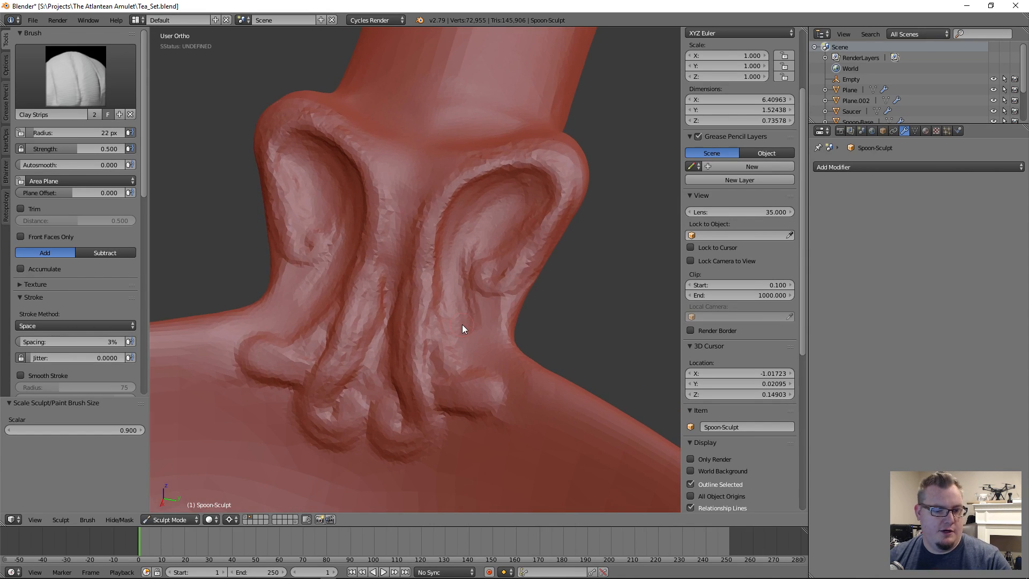
{"action": "scroll", "coordinate": [456, 324], "scroll_direction": "down", "scroll_amount": 3}
{"action": "key", "text": "f"}
{"action": "left_click", "coordinate": [461, 293]}
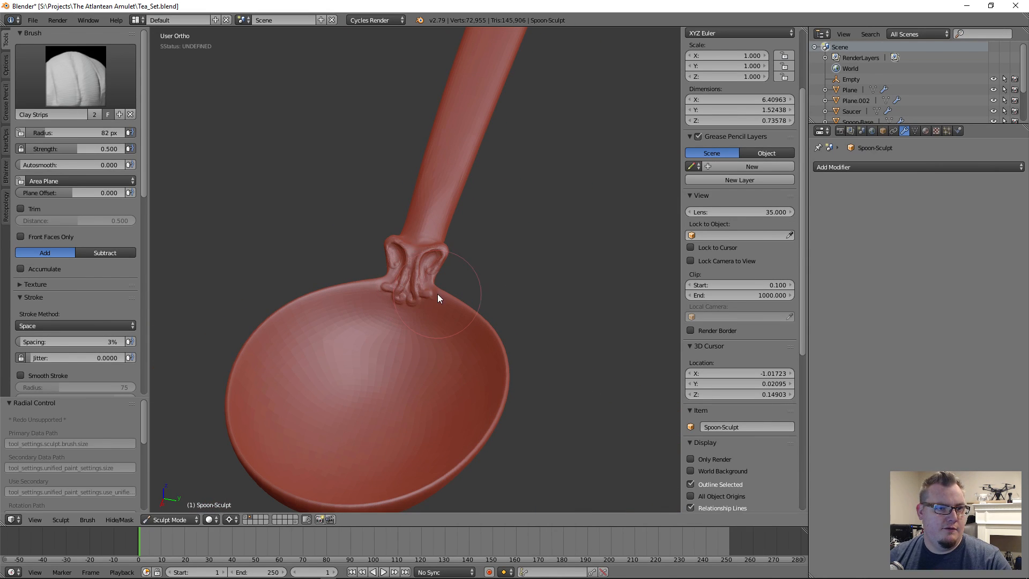
{"action": "key", "text": "shift+s"}
{"action": "scroll", "coordinate": [396, 306], "scroll_direction": "up", "scroll_amount": 1}
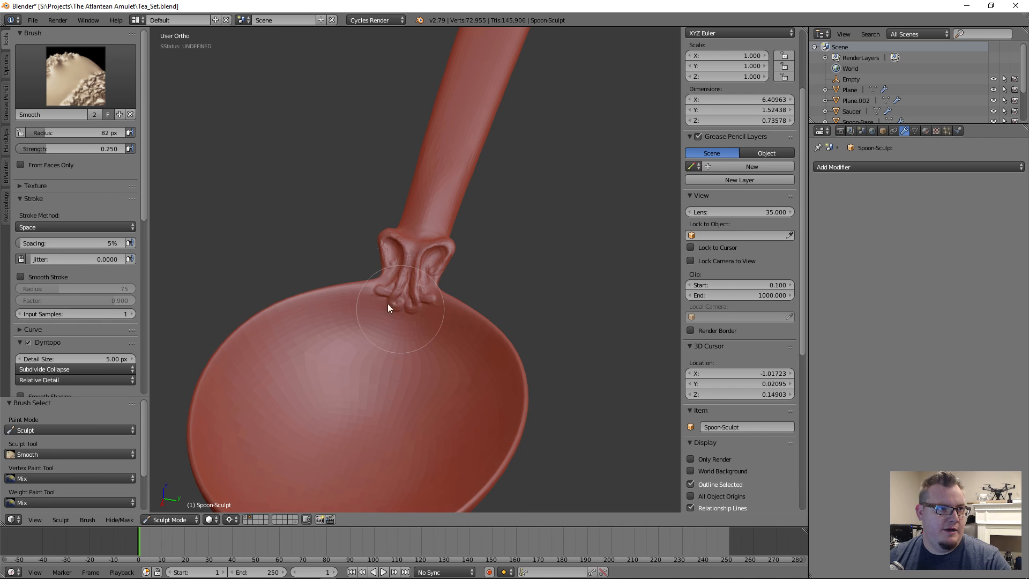
Set the Smooth brush strength to 0.1 and lightly smooth the whole collar, including the scrolls and lower curls.
{"action": "left_click", "coordinate": [92, 149]}
{"action": "type", "text": "0.25"}
{"action": "type", "text": ".1"}
{"action": "key", "text": "Return"}
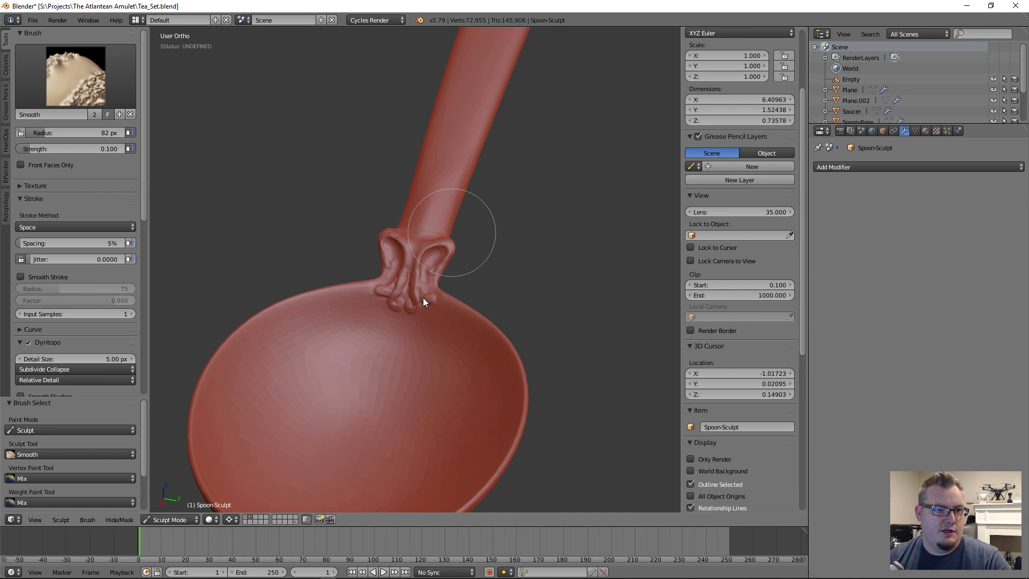
{"action": "scroll", "coordinate": [409, 302], "scroll_direction": "up", "scroll_amount": 4}
{"action": "scroll", "coordinate": [389, 341], "scroll_direction": "down", "scroll_amount": 6}
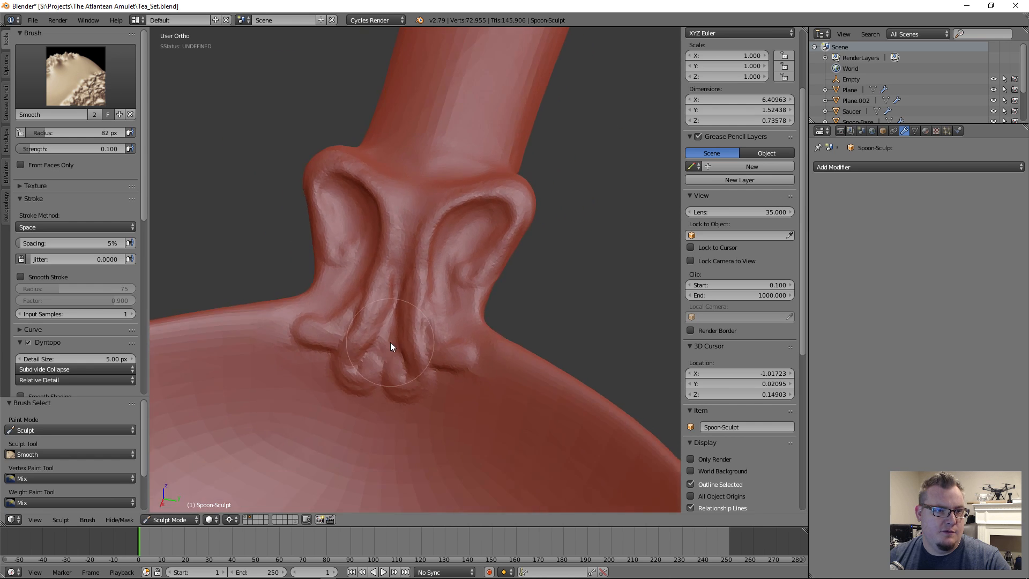
{"action": "mouse_move", "coordinate": [397, 290]}
{"action": "left_mouse_down"}
{"action": "mouse_move", "coordinate": [418, 258]}
{"action": "mouse_move", "coordinate": [421, 286]}
{"action": "mouse_move", "coordinate": [420, 259]}
{"action": "left_mouse_up"}
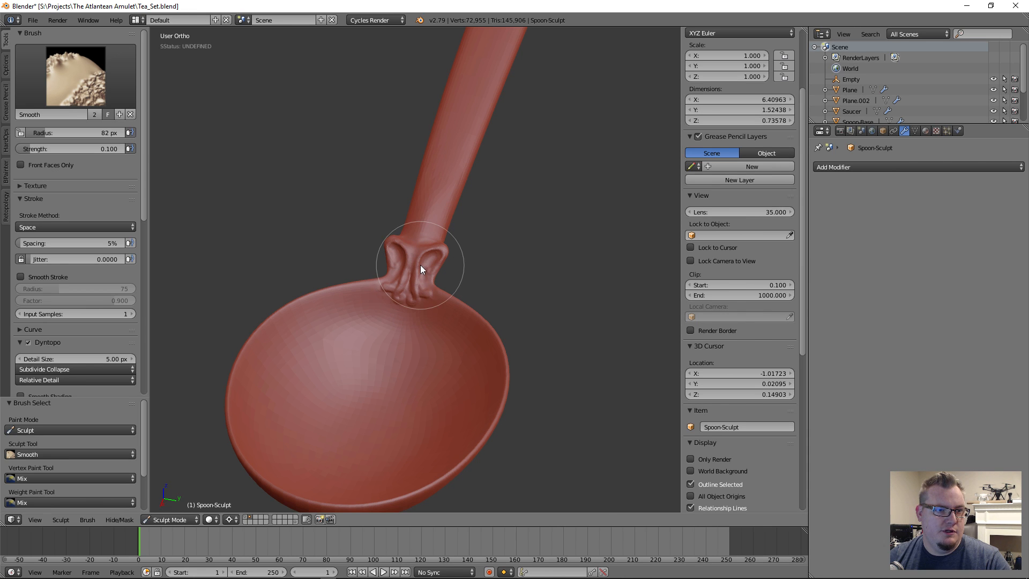
{"action": "scroll", "coordinate": [418, 369], "scroll_direction": "up", "scroll_amount": 8}
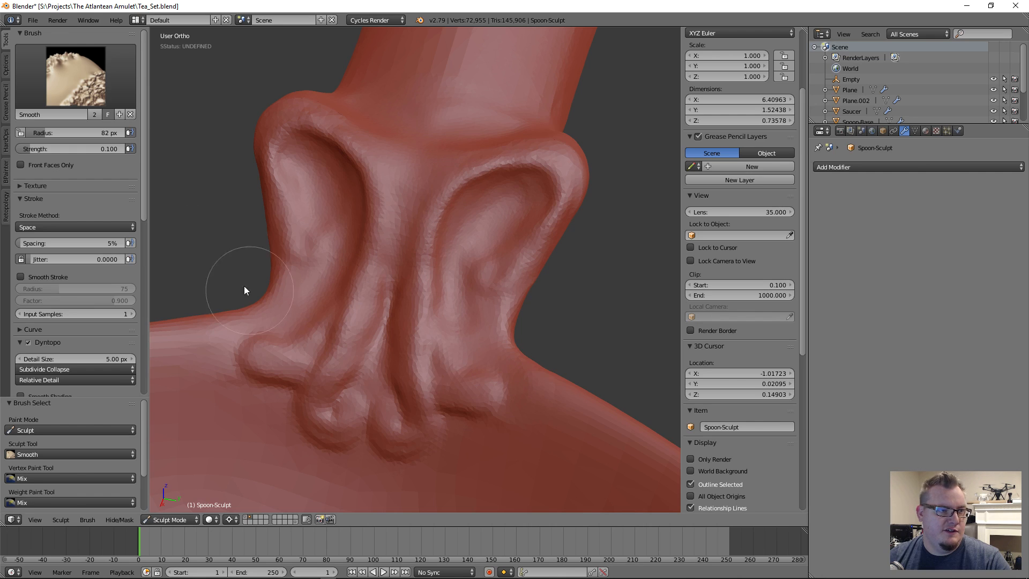
With SculptDraw at a 39 px radius, raise the mirrored central curls at the bowl's edge and smooth their upper ends.
{"action": "left_click", "coordinate": [74, 80]}
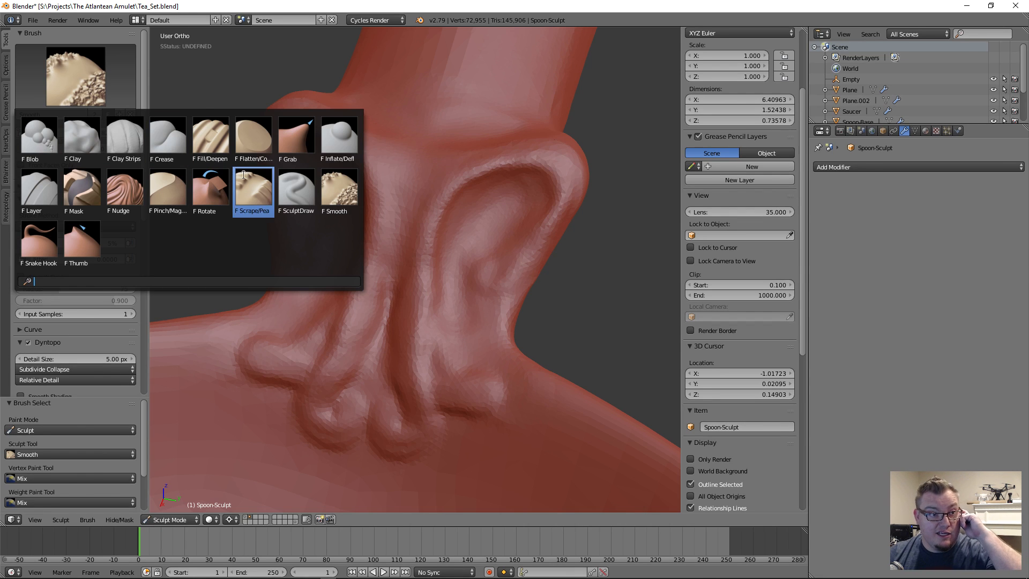
{"action": "left_click", "coordinate": [287, 189]}
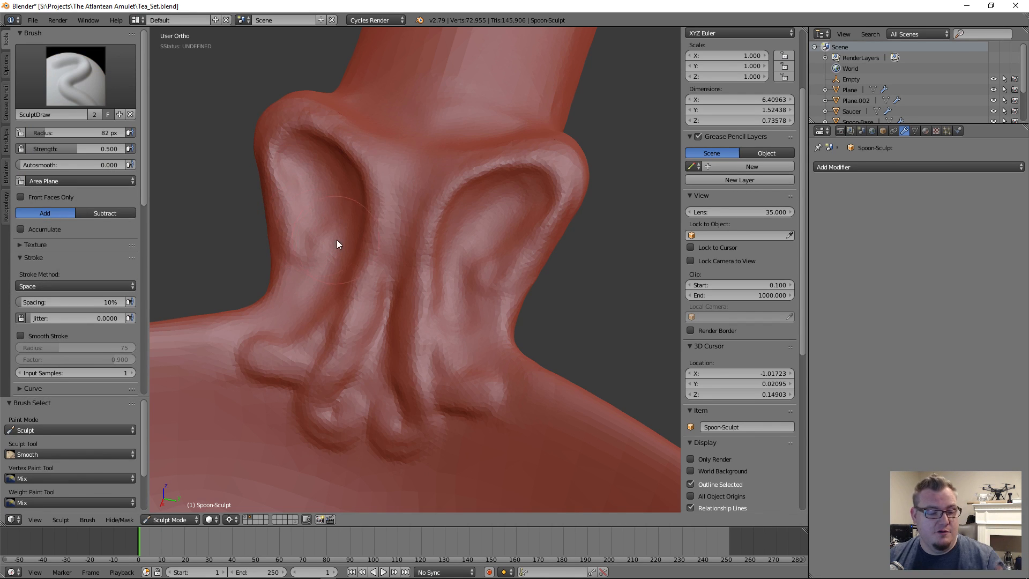
{"action": "key", "text": "f"}
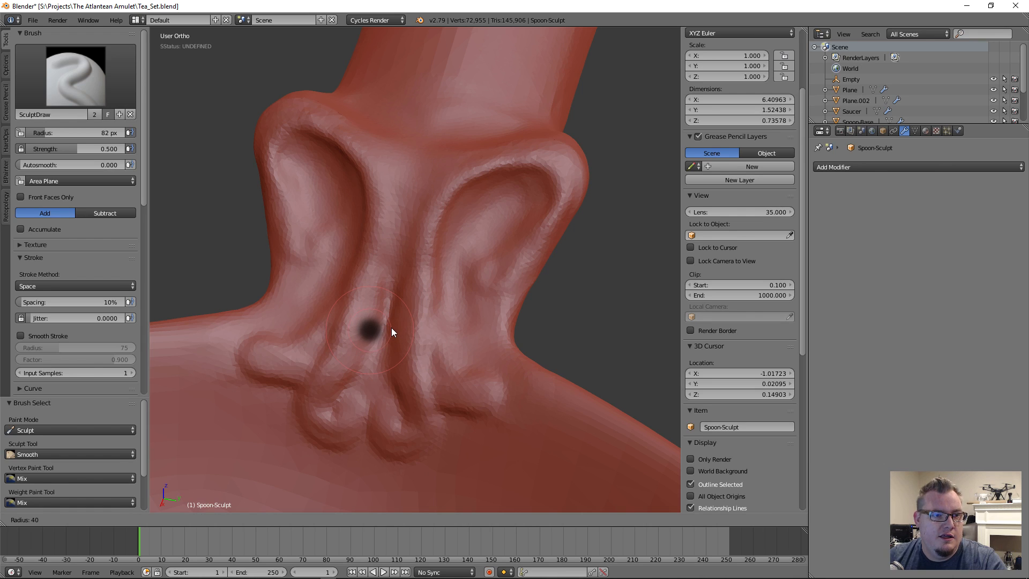
{"action": "left_click", "coordinate": [391, 328]}
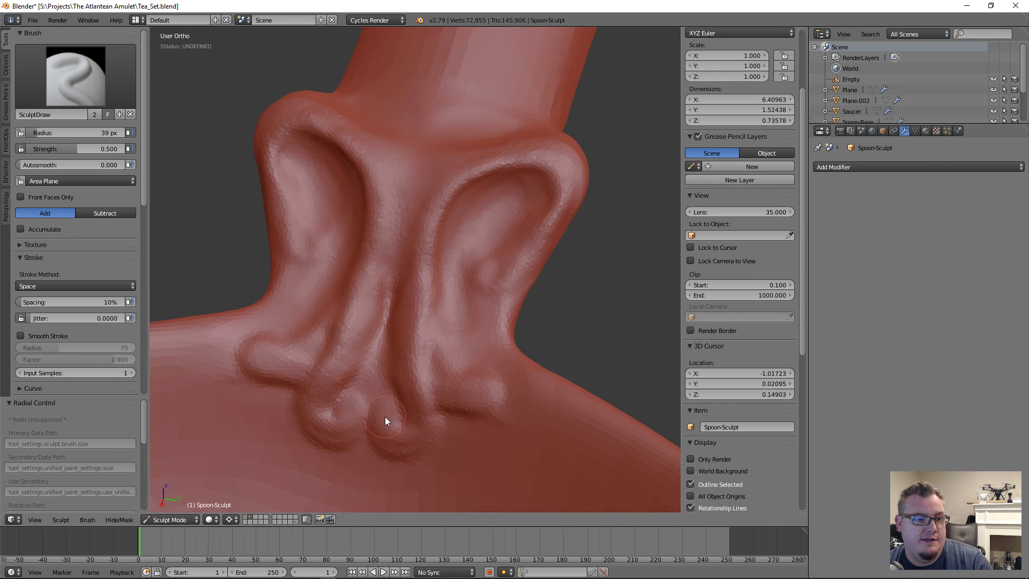
{"action": "mouse_move", "coordinate": [381, 436]}
{"action": "left_mouse_down"}
{"action": "mouse_move", "coordinate": [380, 415]}
{"action": "mouse_move", "coordinate": [394, 413]}
{"action": "mouse_move", "coordinate": [384, 432]}
{"action": "mouse_move", "coordinate": [392, 437]}
{"action": "mouse_move", "coordinate": [424, 424]}
{"action": "mouse_move", "coordinate": [411, 367]}
{"action": "mouse_move", "coordinate": [417, 413]}
{"action": "left_mouse_up"}
{"action": "mouse_move", "coordinate": [409, 369]}
{"action": "left_mouse_down", "text": "shift"}
{"action": "mouse_move", "coordinate": [416, 403]}
{"action": "mouse_move", "coordinate": [418, 393]}
{"action": "left_mouse_up", "text": "shift"}
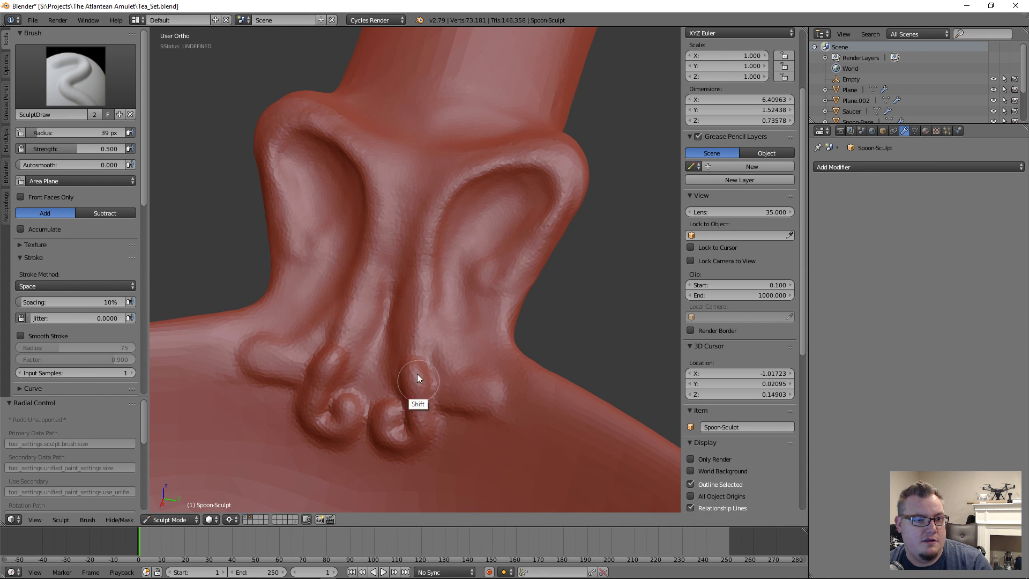
Smooth the end of the raised central curl, switch to the Smooth brush and set its strength to 0.5.
{"action": "left_click_drag", "start_coordinate": [406, 351], "coordinate": [414, 403], "text": "shift"}
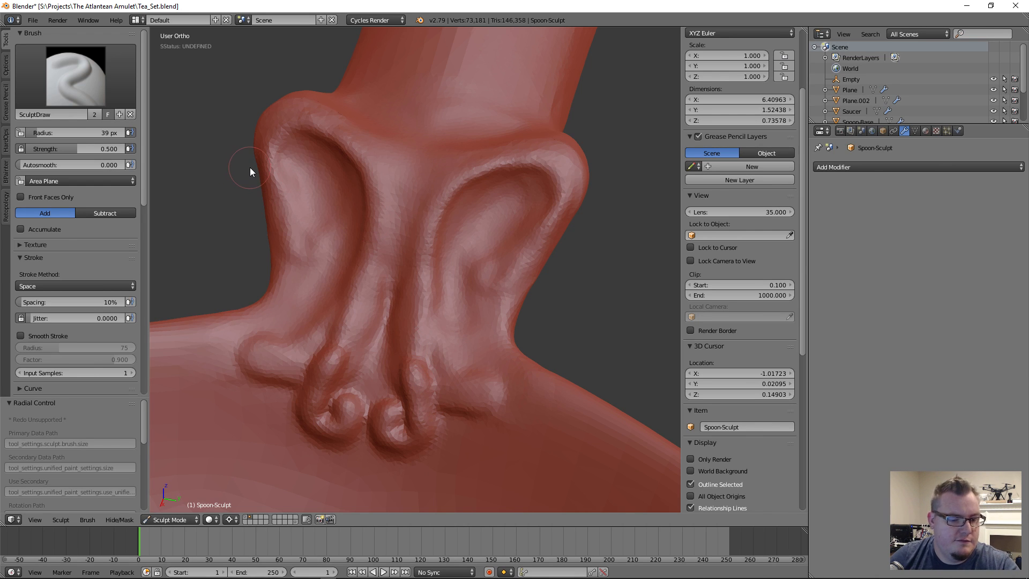
{"action": "key", "text": "s"}
{"action": "left_click", "coordinate": [47, 149]}
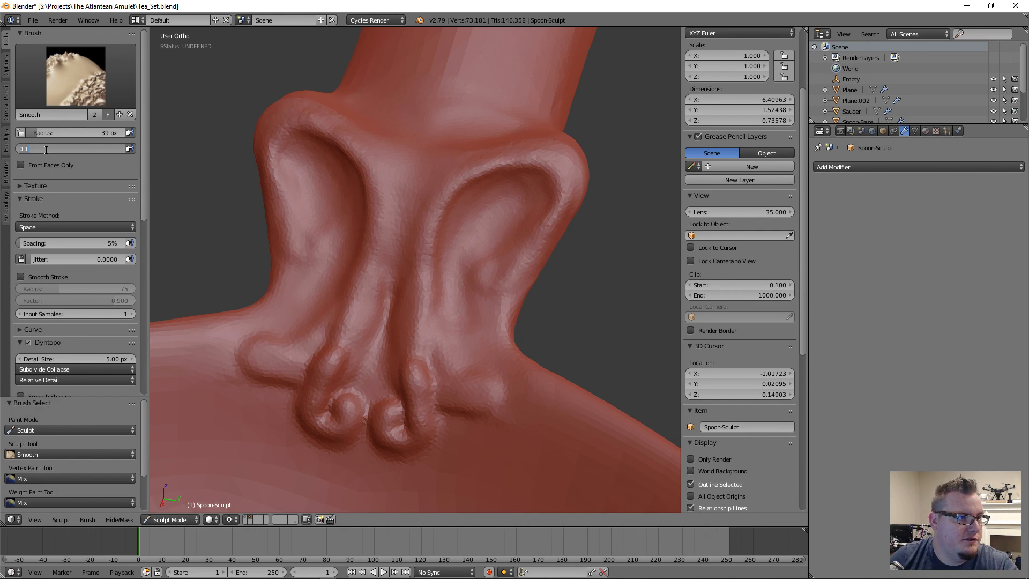
{"action": "type", "text": "0.5"}
{"action": "key", "text": "Return"}
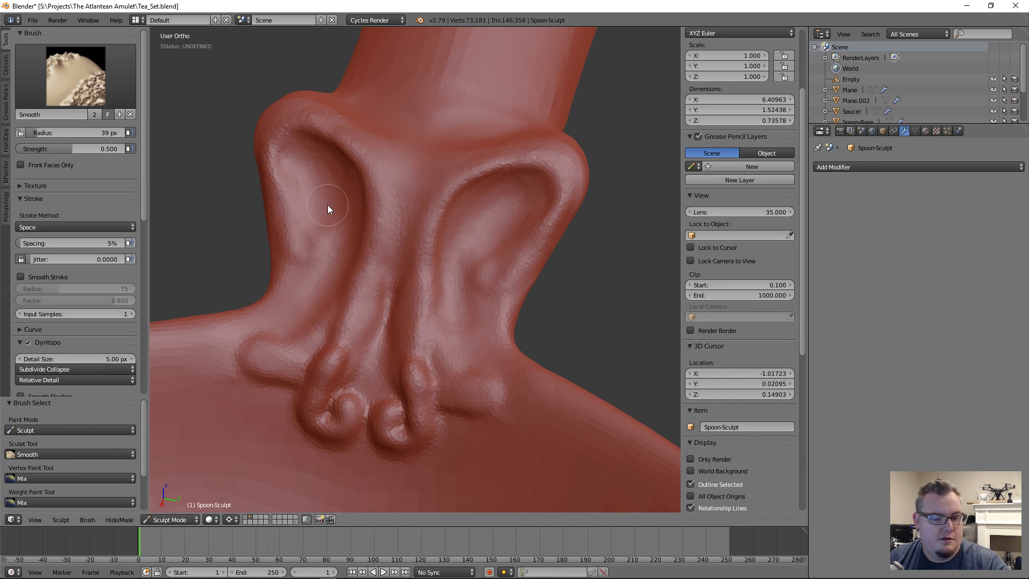
With SculptDraw at a 52 px radius, raise mirrored stems and coil their upper ends into spiral scrolls.
{"action": "key", "text": "p"}
{"action": "left_click", "coordinate": [70, 69]}
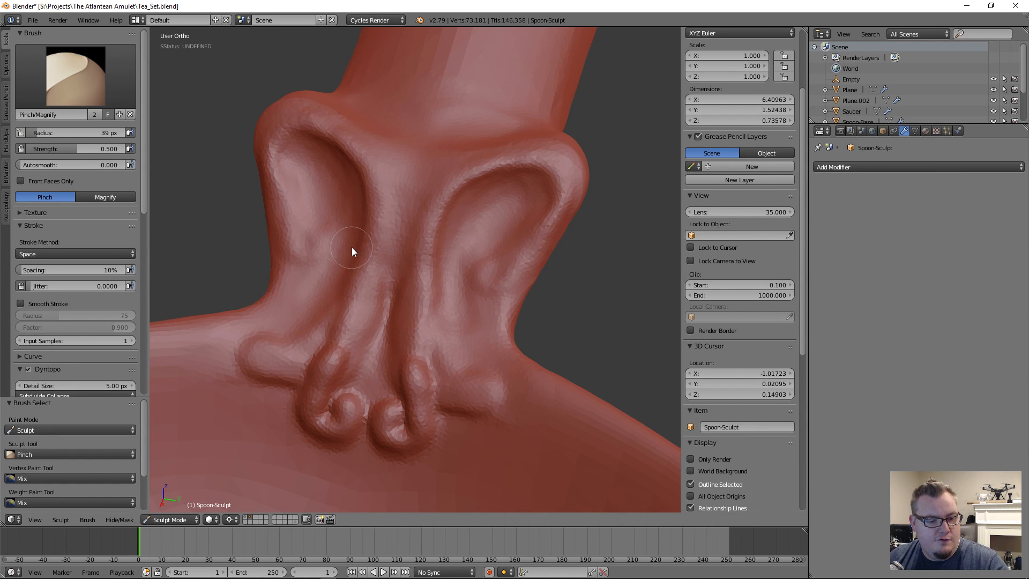
{"action": "key", "text": "x"}
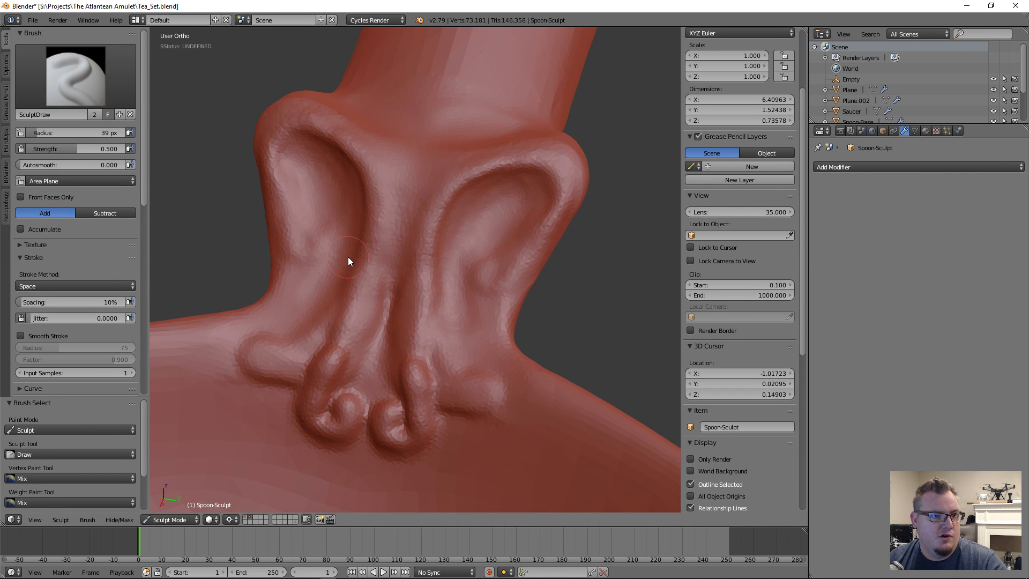
{"action": "key", "text": "s"}
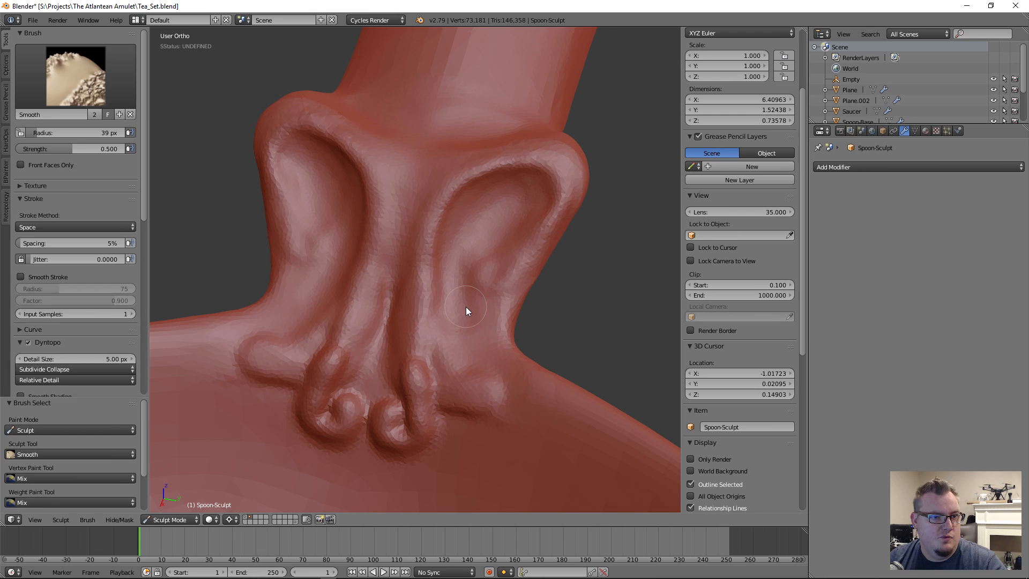
{"action": "key", "text": "x"}
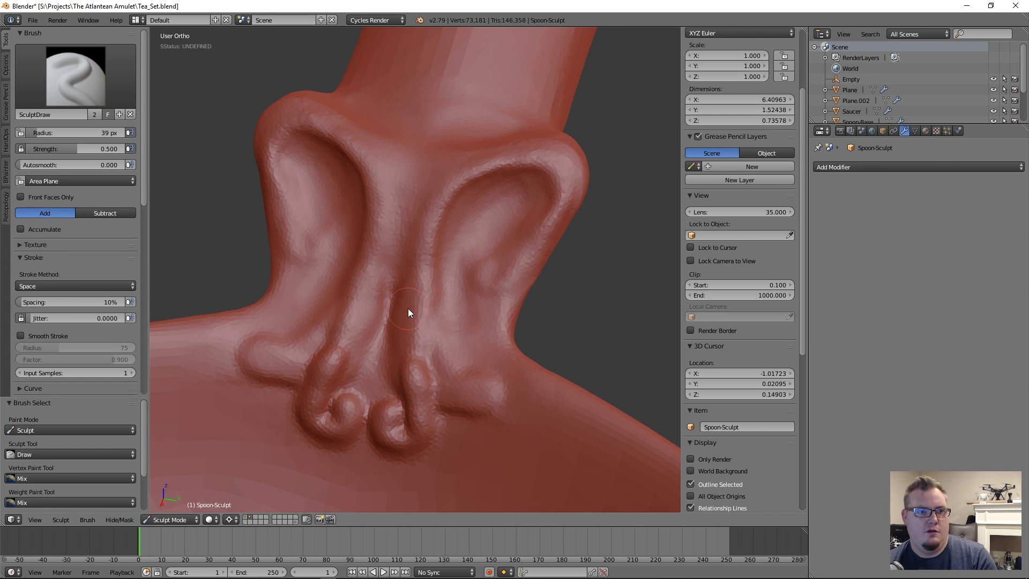
{"action": "key", "text": "bracketright"}
{"action": "key", "text": "bracketright"}
{"action": "key", "text": "bracketright"}
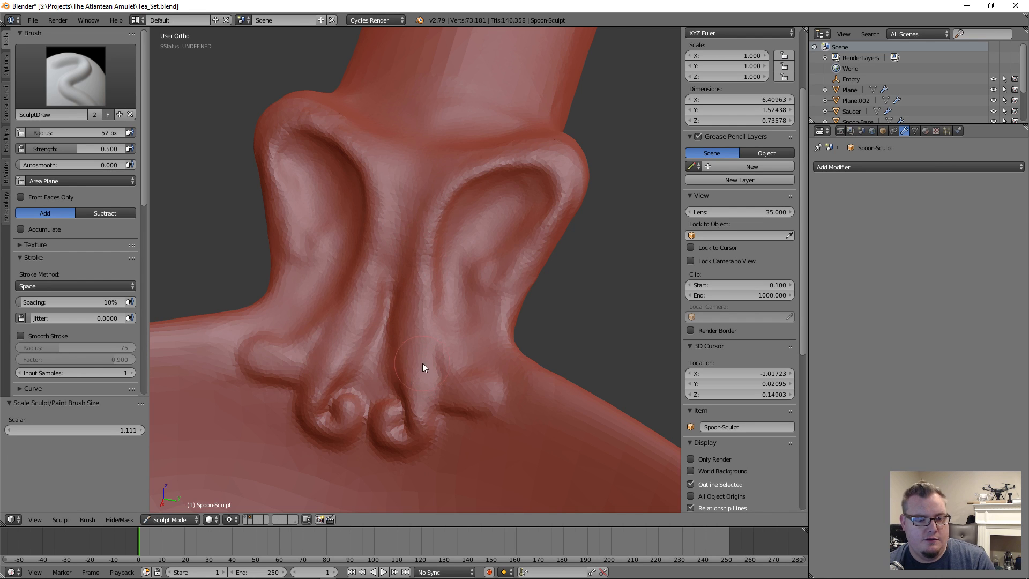
{"action": "key", "text": "x"}
{"action": "mouse_move", "coordinate": [419, 298]}
{"action": "left_mouse_down"}
{"action": "mouse_move", "coordinate": [418, 361]}
{"action": "mouse_move", "coordinate": [437, 220]}
{"action": "mouse_move", "coordinate": [459, 188]}
{"action": "mouse_move", "coordinate": [505, 168]}
{"action": "mouse_move", "coordinate": [551, 175]}
{"action": "mouse_move", "coordinate": [550, 222]}
{"action": "mouse_move", "coordinate": [515, 231]}
{"action": "mouse_move", "coordinate": [512, 198]}
{"action": "mouse_move", "coordinate": [503, 208]}
{"action": "mouse_move", "coordinate": [529, 229]}
{"action": "mouse_move", "coordinate": [503, 220]}
{"action": "mouse_move", "coordinate": [510, 208]}
{"action": "left_mouse_up"}
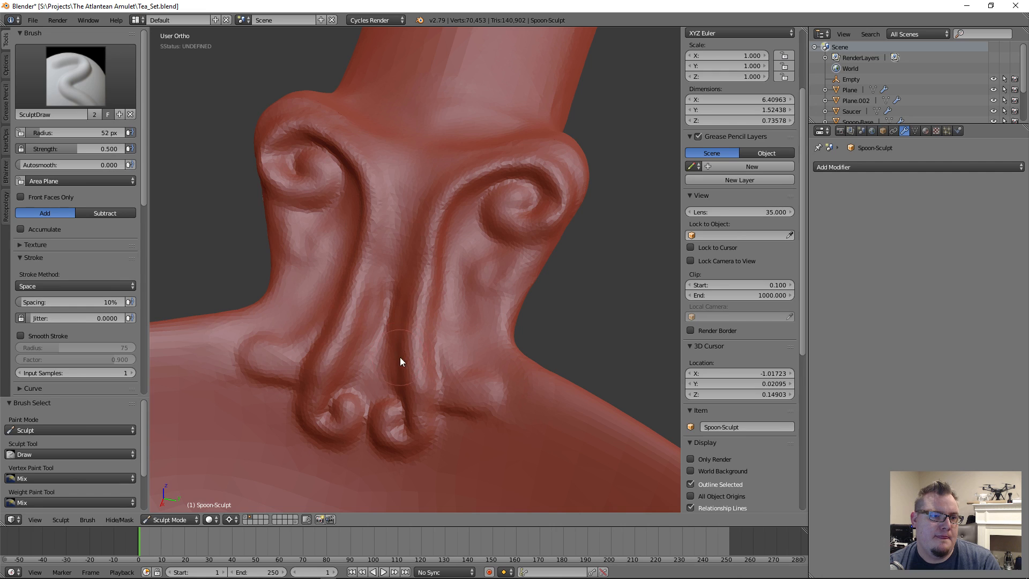
Smooth the panels below the scrolls and reshape the stems so their lower ends curl outward above the bowl's edge.
{"action": "mouse_move", "coordinate": [415, 283]}
{"action": "left_mouse_down", "text": "shift"}
{"action": "mouse_move", "coordinate": [430, 345]}
{"action": "mouse_move", "coordinate": [420, 356]}
{"action": "mouse_move", "coordinate": [454, 229]}
{"action": "mouse_move", "coordinate": [436, 265]}
{"action": "mouse_move", "coordinate": [425, 366]}
{"action": "mouse_move", "coordinate": [472, 333]}
{"action": "left_mouse_up", "text": "shift"}
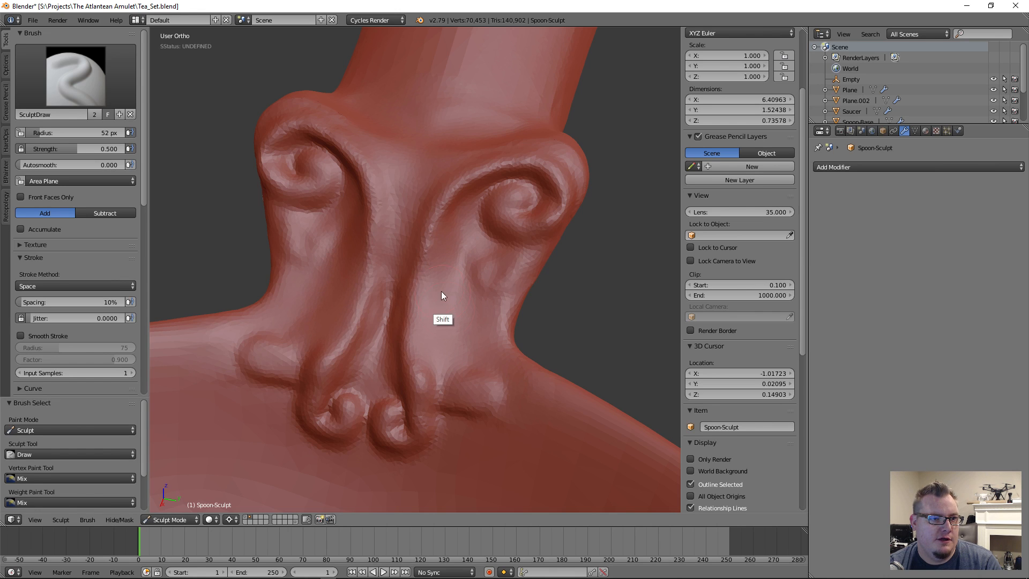
{"action": "mouse_move", "coordinate": [443, 227]}
{"action": "left_mouse_down", "text": "shift"}
{"action": "mouse_move", "coordinate": [419, 335]}
{"action": "mouse_move", "coordinate": [439, 378]}
{"action": "mouse_move", "coordinate": [475, 372]}
{"action": "mouse_move", "coordinate": [438, 385]}
{"action": "mouse_move", "coordinate": [469, 412]}
{"action": "left_mouse_up", "text": "shift"}
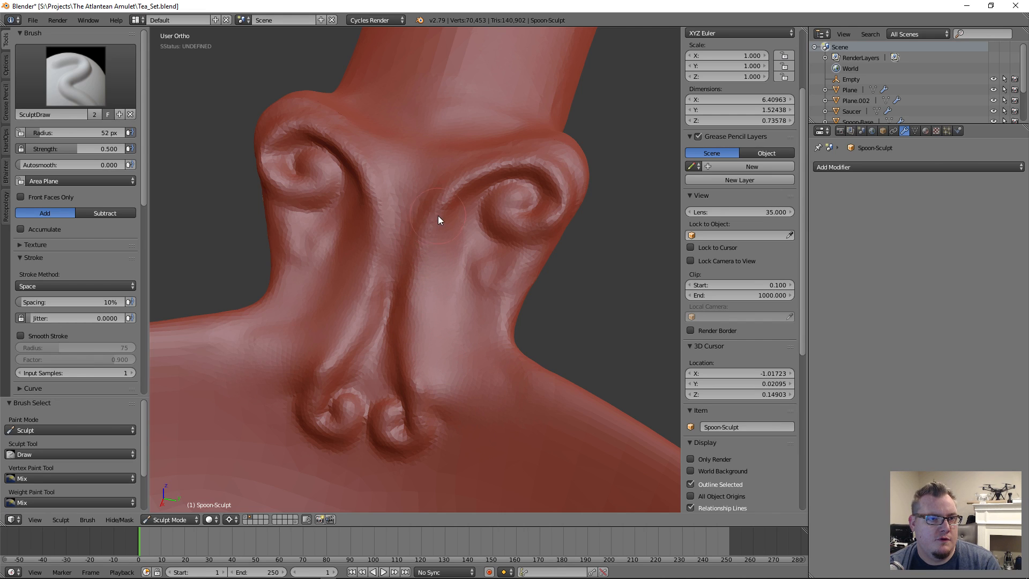
{"action": "mouse_move", "coordinate": [438, 216]}
{"action": "left_mouse_down", "text": "shift"}
{"action": "mouse_move", "coordinate": [394, 350]}
{"action": "mouse_move", "coordinate": [423, 404]}
{"action": "mouse_move", "coordinate": [485, 388]}
{"action": "mouse_move", "coordinate": [432, 399]}
{"action": "mouse_move", "coordinate": [482, 382]}
{"action": "mouse_move", "coordinate": [416, 337]}
{"action": "mouse_move", "coordinate": [416, 348]}
{"action": "mouse_move", "coordinate": [397, 351]}
{"action": "mouse_move", "coordinate": [396, 312]}
{"action": "mouse_move", "coordinate": [396, 356]}
{"action": "mouse_move", "coordinate": [411, 276]}
{"action": "mouse_move", "coordinate": [421, 302]}
{"action": "mouse_move", "coordinate": [443, 223]}
{"action": "mouse_move", "coordinate": [415, 316]}
{"action": "mouse_move", "coordinate": [428, 370]}
{"action": "left_mouse_up", "text": "shift"}
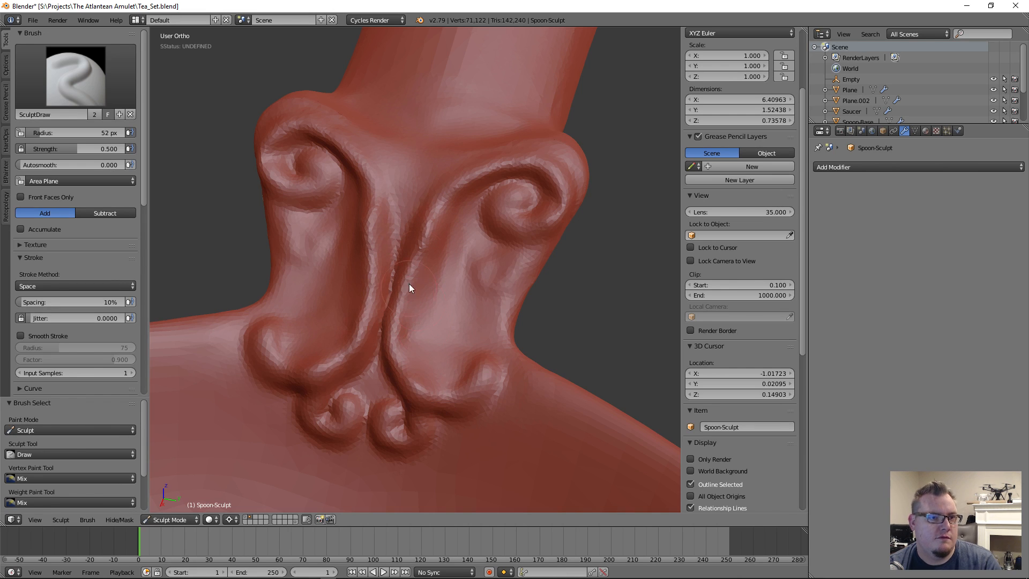
Redefine the inner edges of the mirrored stems, alternating SculptDraw and smoothing strokes along the central groove.
{"action": "mouse_move", "coordinate": [407, 289]}
{"action": "left_mouse_down"}
{"action": "mouse_move", "coordinate": [410, 358]}
{"action": "mouse_move", "coordinate": [406, 291]}
{"action": "mouse_move", "coordinate": [445, 389]}
{"action": "mouse_move", "coordinate": [414, 361]}
{"action": "mouse_move", "coordinate": [440, 381]}
{"action": "mouse_move", "coordinate": [433, 400]}
{"action": "mouse_move", "coordinate": [419, 360]}
{"action": "mouse_move", "coordinate": [420, 396]}
{"action": "mouse_move", "coordinate": [458, 412]}
{"action": "mouse_move", "coordinate": [442, 404]}
{"action": "mouse_move", "coordinate": [484, 396]}
{"action": "mouse_move", "coordinate": [400, 386]}
{"action": "mouse_move", "coordinate": [433, 379]}
{"action": "mouse_move", "coordinate": [424, 351]}
{"action": "mouse_move", "coordinate": [459, 366]}
{"action": "mouse_move", "coordinate": [437, 364]}
{"action": "mouse_move", "coordinate": [452, 221]}
{"action": "mouse_move", "coordinate": [418, 309]}
{"action": "mouse_move", "coordinate": [442, 214]}
{"action": "mouse_move", "coordinate": [407, 292]}
{"action": "mouse_move", "coordinate": [433, 258]}
{"action": "mouse_move", "coordinate": [422, 343]}
{"action": "mouse_move", "coordinate": [457, 374]}
{"action": "mouse_move", "coordinate": [426, 353]}
{"action": "mouse_move", "coordinate": [408, 354]}
{"action": "mouse_move", "coordinate": [436, 273]}
{"action": "left_mouse_up"}
{"action": "mouse_move", "coordinate": [403, 238]}
{"action": "left_mouse_down", "text": "shift"}
{"action": "mouse_move", "coordinate": [411, 208]}
{"action": "mouse_move", "coordinate": [371, 358]}
{"action": "left_mouse_up", "text": "shift"}
{"action": "left_click_drag", "start_coordinate": [406, 235], "coordinate": [385, 325], "text": "shift"}
{"action": "left_click_drag", "start_coordinate": [423, 213], "coordinate": [389, 350], "text": "shift"}
{"action": "left_click_drag", "start_coordinate": [428, 205], "coordinate": [412, 276]}
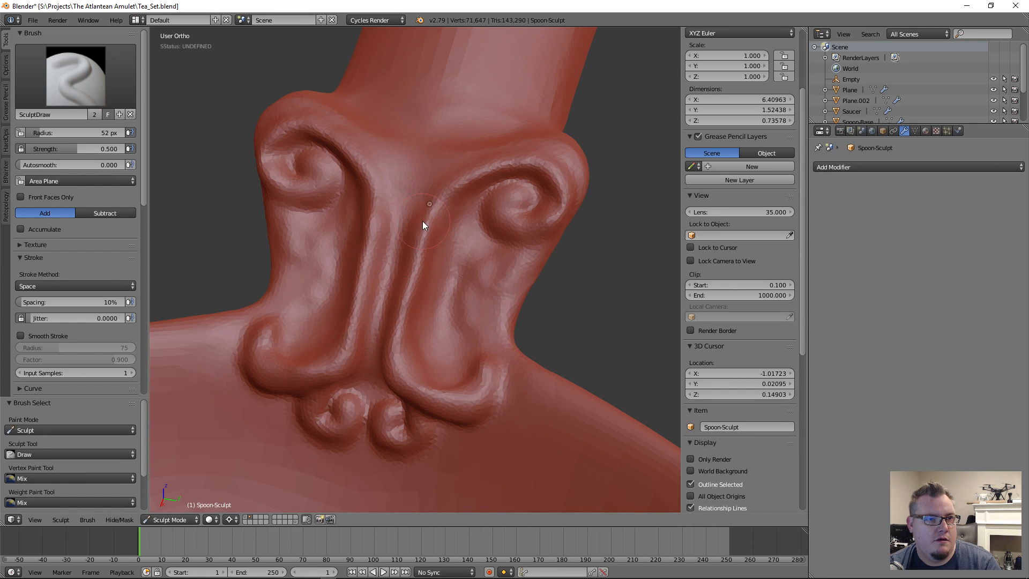
Raise a mirrored pair of central ridges up to the handle and smooth the side panels beneath the scrolls.
{"action": "mouse_move", "coordinate": [423, 221]}
{"action": "left_mouse_down"}
{"action": "mouse_move", "coordinate": [444, 142]}
{"action": "mouse_move", "coordinate": [432, 157]}
{"action": "mouse_move", "coordinate": [459, 173]}
{"action": "mouse_move", "coordinate": [436, 196]}
{"action": "mouse_move", "coordinate": [462, 202]}
{"action": "mouse_move", "coordinate": [415, 345]}
{"action": "left_mouse_up"}
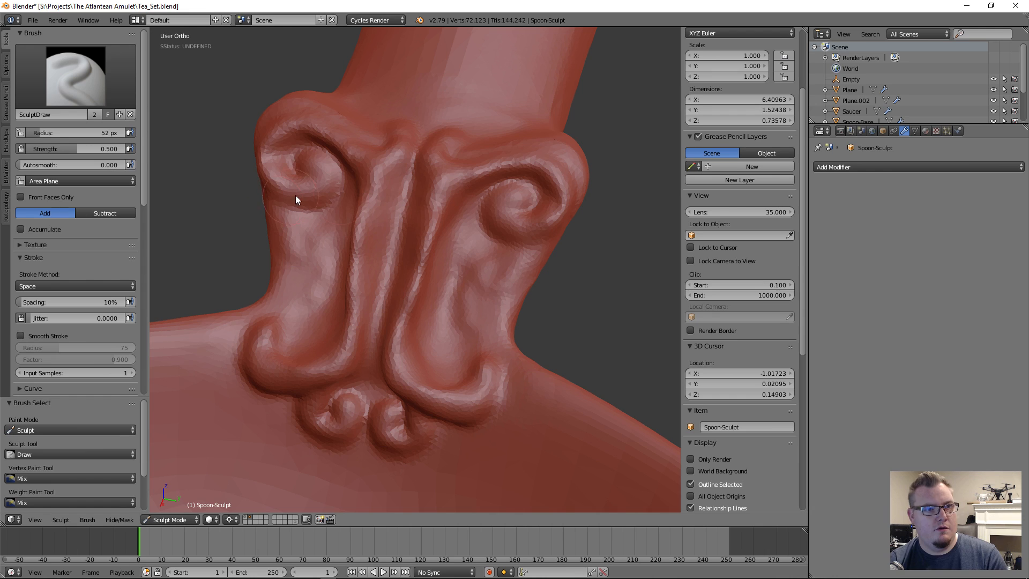
{"action": "mouse_move", "coordinate": [386, 226]}
{"action": "left_mouse_down"}
{"action": "mouse_move", "coordinate": [365, 281]}
{"action": "mouse_move", "coordinate": [386, 180]}
{"action": "mouse_move", "coordinate": [349, 351]}
{"action": "mouse_move", "coordinate": [349, 328]}
{"action": "mouse_move", "coordinate": [318, 353]}
{"action": "mouse_move", "coordinate": [280, 360]}
{"action": "left_mouse_up"}
{"action": "mouse_move", "coordinate": [347, 341]}
{"action": "left_mouse_down", "text": "shift"}
{"action": "mouse_move", "coordinate": [347, 332]}
{"action": "mouse_move", "coordinate": [324, 345]}
{"action": "mouse_move", "coordinate": [374, 188]}
{"action": "mouse_move", "coordinate": [390, 174]}
{"action": "mouse_move", "coordinate": [297, 179]}
{"action": "left_mouse_up", "text": "shift"}
Switch to the Inflate/Deflate brush at a 41 px radius and thicken the central ridges of the collar.
{"action": "scroll", "coordinate": [396, 253], "scroll_direction": "down", "scroll_amount": 7}
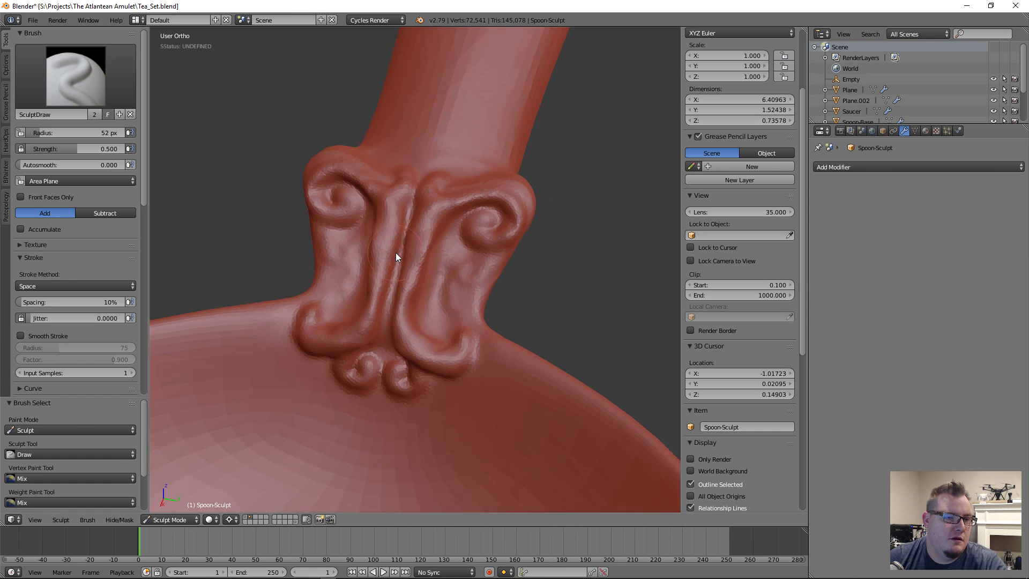
{"action": "mouse_move", "coordinate": [437, 381]}
{"action": "middle_mouse_down"}
{"action": "mouse_move", "coordinate": [394, 329]}
{"action": "mouse_move", "coordinate": [322, 326]}
{"action": "mouse_move", "coordinate": [329, 413]}
{"action": "mouse_move", "coordinate": [419, 405]}
{"action": "mouse_move", "coordinate": [435, 374]}
{"action": "middle_mouse_up"}
{"action": "scroll", "coordinate": [435, 375], "scroll_direction": "up", "scroll_amount": 9}
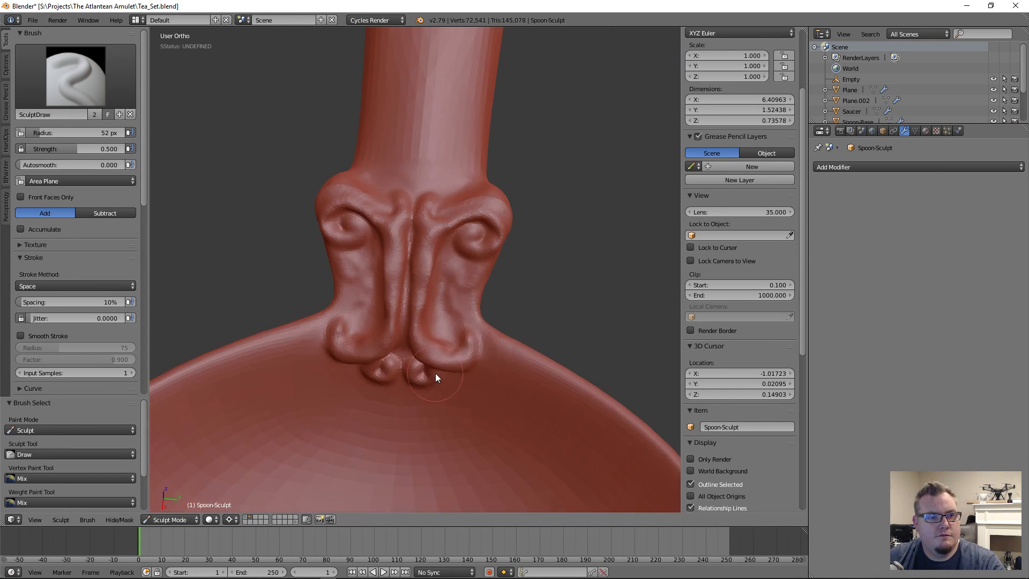
{"action": "middle_click_drag", "start_coordinate": [381, 306], "coordinate": [408, 268]}
{"action": "scroll", "coordinate": [379, 271], "scroll_direction": "down", "scroll_amount": 4}
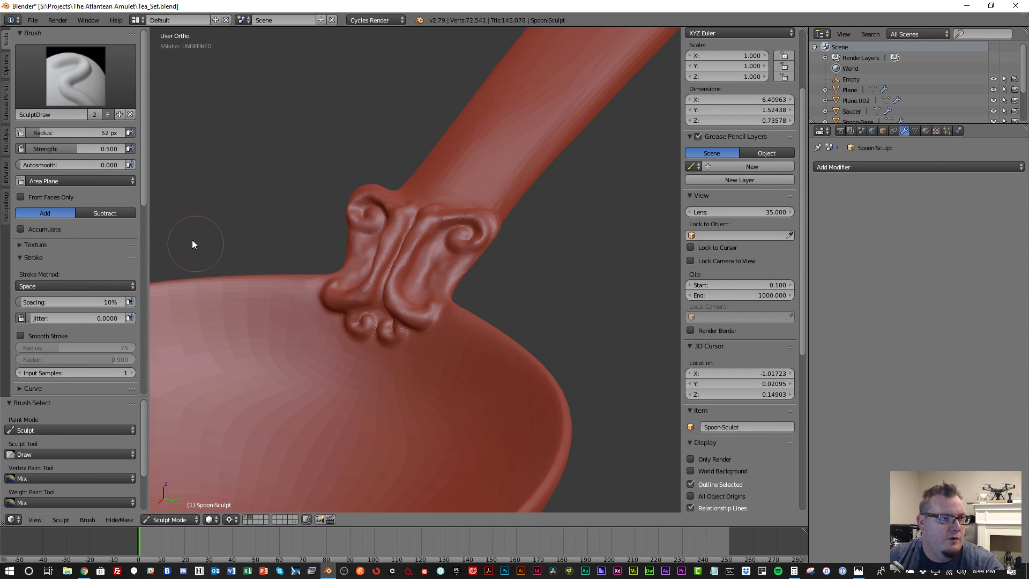
{"action": "left_click", "coordinate": [72, 84]}
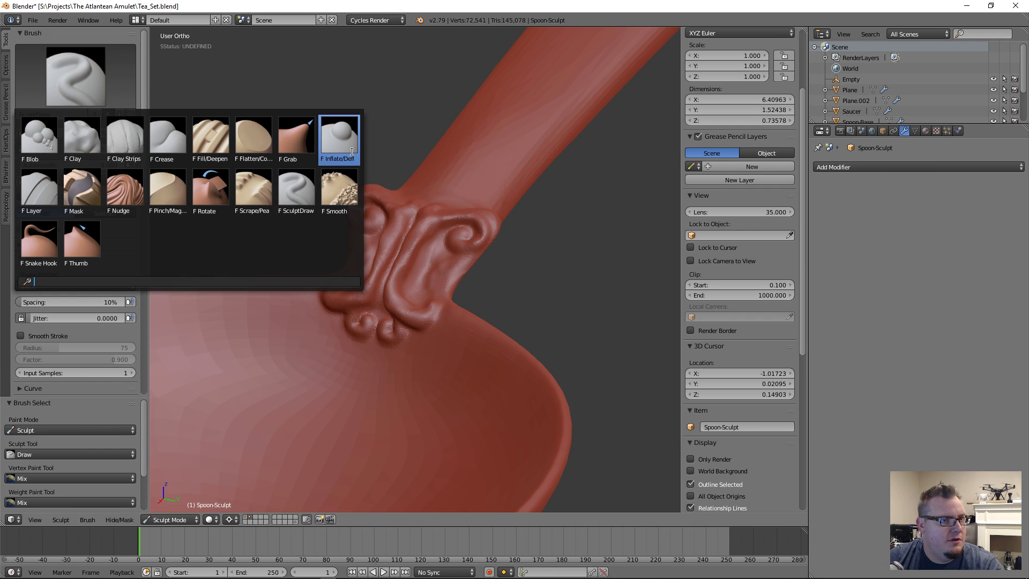
{"action": "left_click", "coordinate": [339, 137]}
{"action": "scroll", "coordinate": [389, 253], "scroll_direction": "up", "scroll_amount": 4}
{"action": "scroll", "coordinate": [410, 318], "scroll_direction": "up", "scroll_amount": 3}
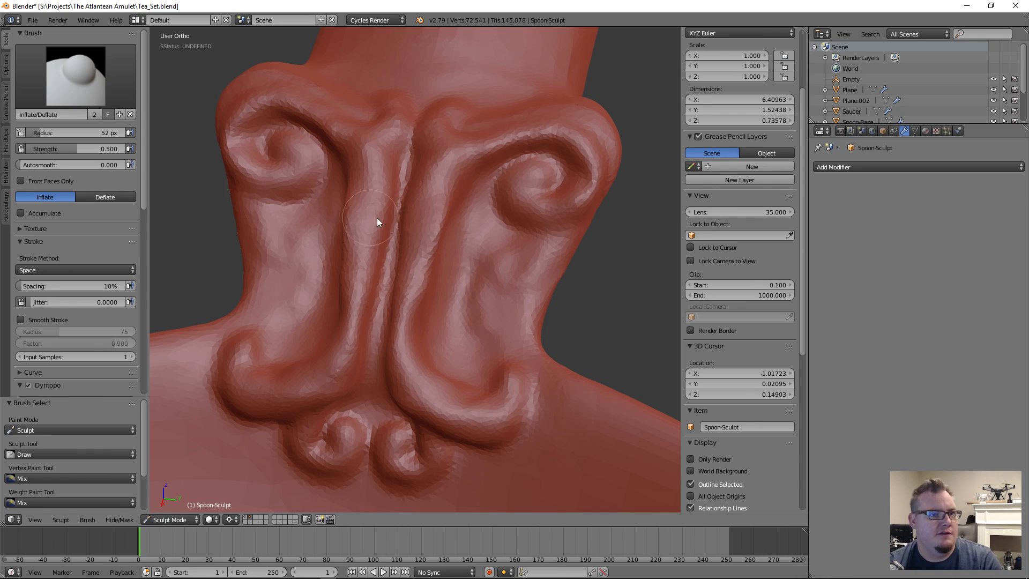
{"action": "key", "text": "bracketleft"}
{"action": "mouse_move", "coordinate": [426, 179]}
{"action": "left_mouse_down"}
{"action": "mouse_move", "coordinate": [429, 171]}
{"action": "mouse_move", "coordinate": [418, 256]}
{"action": "mouse_move", "coordinate": [394, 313]}
{"action": "mouse_move", "coordinate": [410, 213]}
{"action": "mouse_move", "coordinate": [406, 273]}
{"action": "left_mouse_up"}
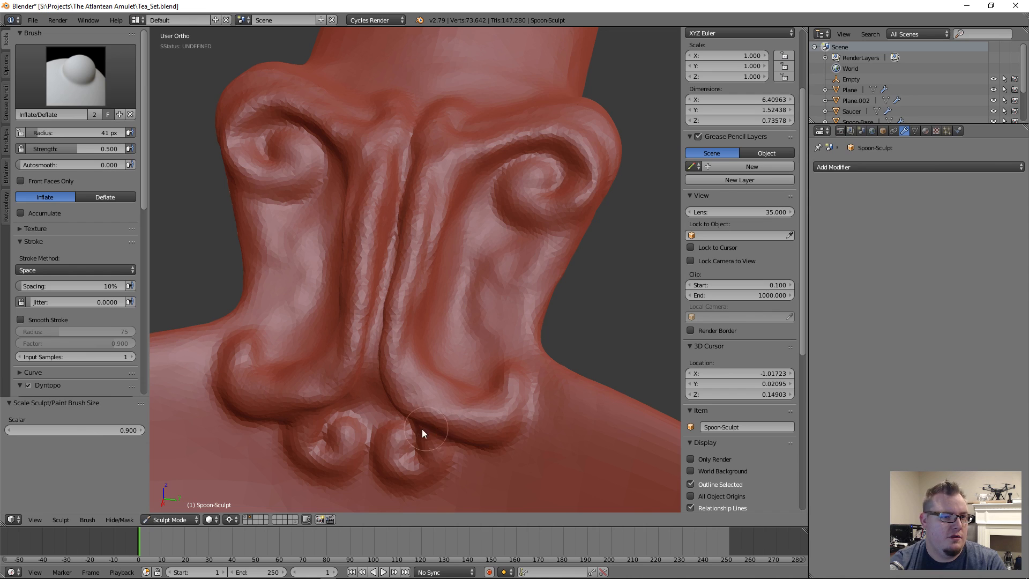
Inflate outward tails on the small bottom curls, then thicken the lower outer curls and the tops of the ridges.
{"action": "mouse_move", "coordinate": [451, 443]}
{"action": "left_mouse_down"}
{"action": "mouse_move", "coordinate": [432, 474]}
{"action": "mouse_move", "coordinate": [391, 471]}
{"action": "mouse_move", "coordinate": [468, 447]}
{"action": "left_mouse_up"}
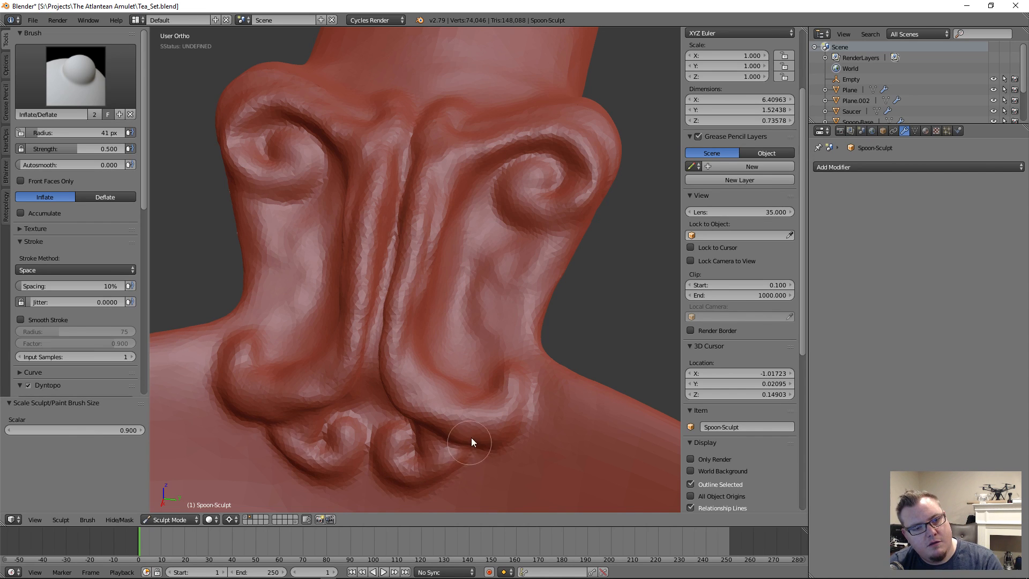
{"action": "mouse_move", "coordinate": [511, 377]}
{"action": "left_mouse_down"}
{"action": "mouse_move", "coordinate": [460, 421]}
{"action": "mouse_move", "coordinate": [473, 409]}
{"action": "mouse_move", "coordinate": [405, 366]}
{"action": "mouse_move", "coordinate": [457, 419]}
{"action": "mouse_move", "coordinate": [444, 419]}
{"action": "mouse_move", "coordinate": [406, 375]}
{"action": "left_mouse_up"}
{"action": "mouse_move", "coordinate": [447, 170]}
{"action": "left_mouse_down"}
{"action": "mouse_move", "coordinate": [428, 217]}
{"action": "mouse_move", "coordinate": [451, 152]}
{"action": "mouse_move", "coordinate": [427, 110]}
{"action": "mouse_move", "coordinate": [443, 147]}
{"action": "mouse_move", "coordinate": [443, 95]}
{"action": "left_mouse_up"}
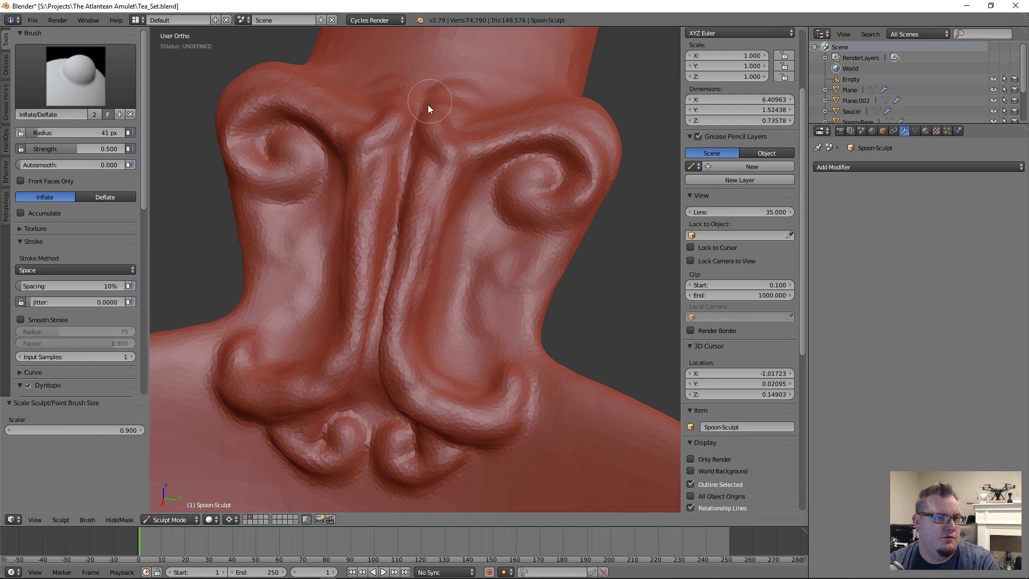
Inflate the ridge tops and the upper spiral scrolls to give them fuller, rounder forms.
{"action": "left_click_drag", "start_coordinate": [429, 107], "coordinate": [437, 230]}
{"action": "mouse_move", "coordinate": [476, 155]}
{"action": "left_mouse_down"}
{"action": "mouse_move", "coordinate": [459, 148]}
{"action": "mouse_move", "coordinate": [574, 125]}
{"action": "mouse_move", "coordinate": [555, 126]}
{"action": "left_mouse_up"}
{"action": "mouse_move", "coordinate": [571, 199]}
{"action": "left_mouse_down"}
{"action": "mouse_move", "coordinate": [586, 201]}
{"action": "mouse_move", "coordinate": [523, 218]}
{"action": "mouse_move", "coordinate": [567, 226]}
{"action": "mouse_move", "coordinate": [499, 219]}
{"action": "mouse_move", "coordinate": [521, 185]}
{"action": "left_mouse_up"}
{"action": "mouse_move", "coordinate": [526, 173]}
{"action": "left_mouse_down"}
{"action": "mouse_move", "coordinate": [529, 161]}
{"action": "mouse_move", "coordinate": [524, 210]}
{"action": "mouse_move", "coordinate": [548, 225]}
{"action": "left_mouse_up"}
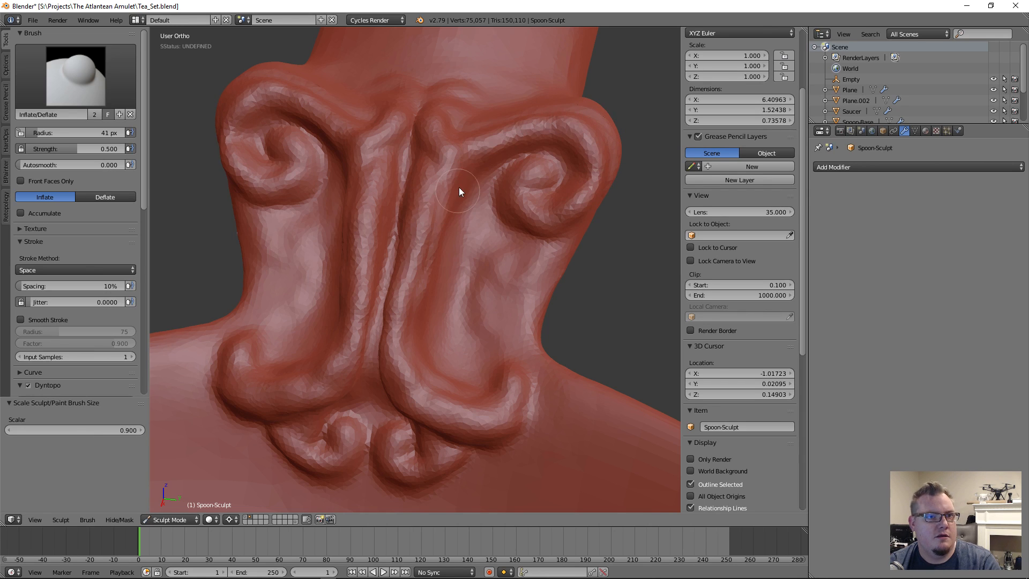
{"action": "mouse_move", "coordinate": [489, 162]}
{"action": "left_mouse_down"}
{"action": "mouse_move", "coordinate": [435, 206]}
{"action": "mouse_move", "coordinate": [429, 254]}
{"action": "left_mouse_up"}
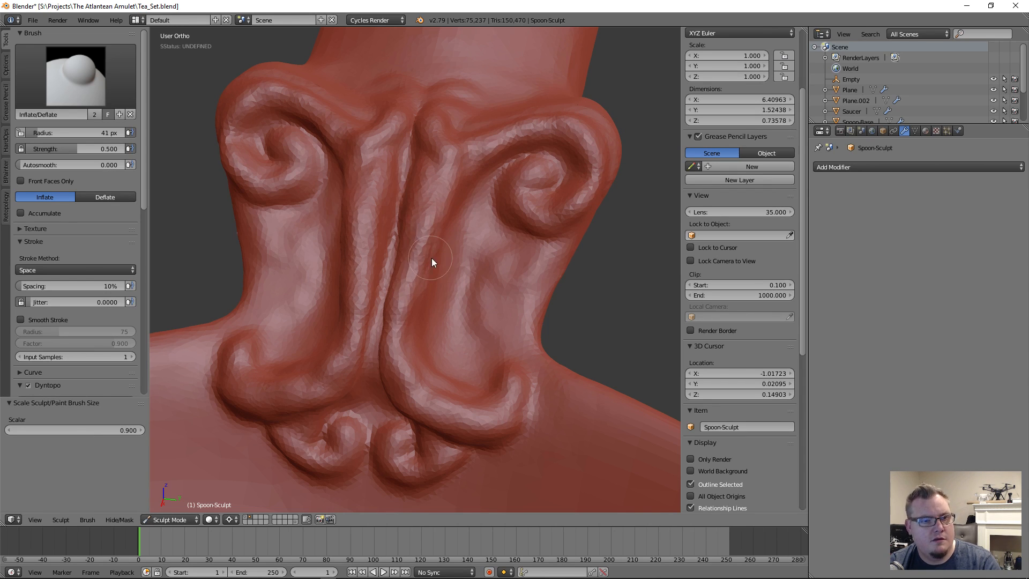
Reshape the collar's side profile with the Grab brush at a 135 px radius, and turn off Dyntopo.
{"action": "scroll", "coordinate": [428, 252], "scroll_direction": "down", "scroll_amount": 5}
{"action": "middle_click_drag", "start_coordinate": [434, 262], "coordinate": [372, 338]}
{"action": "scroll", "coordinate": [372, 337], "scroll_direction": "up", "scroll_amount": 4}
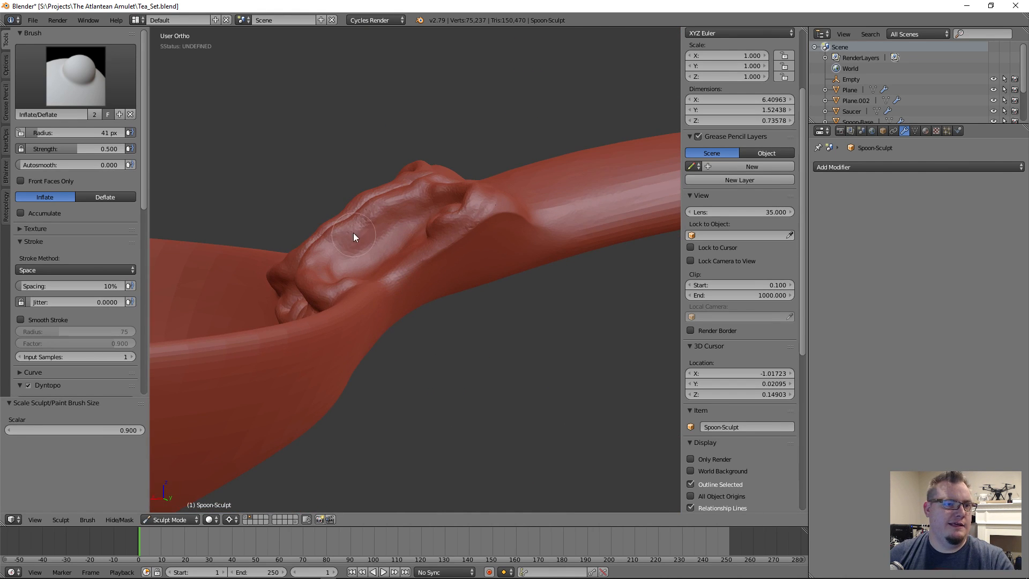
{"action": "left_click", "coordinate": [91, 73]}
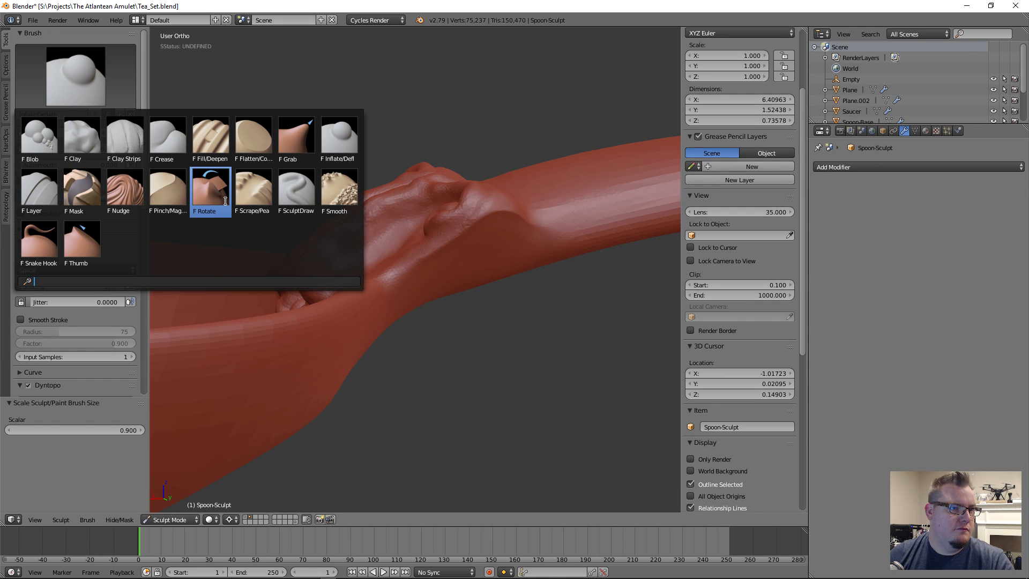
{"action": "left_click", "coordinate": [297, 137]}
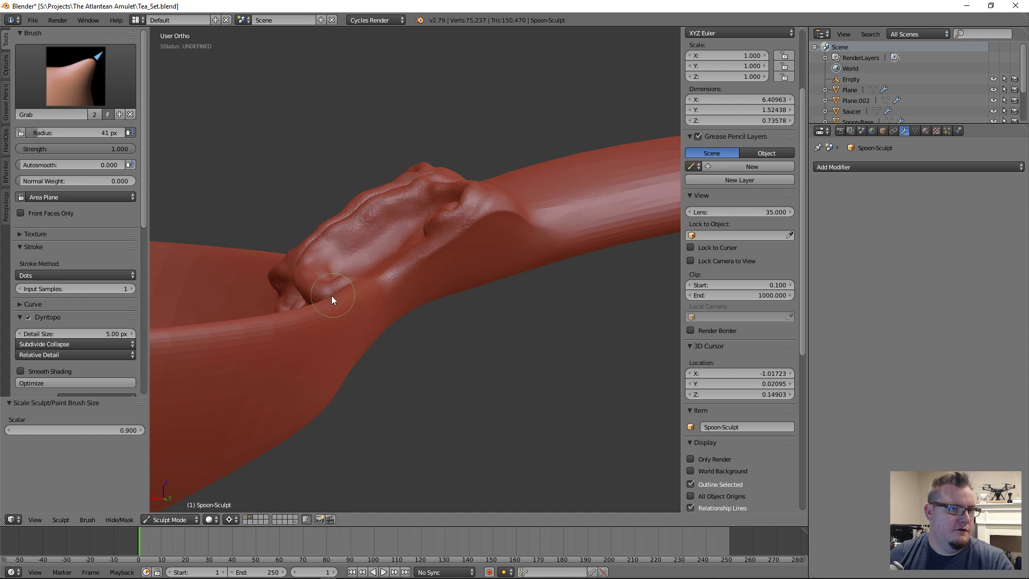
{"action": "scroll", "coordinate": [305, 282], "scroll_direction": "up", "scroll_amount": 3}
{"action": "key", "text": "f"}
{"action": "left_click", "coordinate": [360, 274]}
{"action": "mouse_move", "coordinate": [361, 275]}
{"action": "middle_mouse_down", "text": "shift"}
{"action": "mouse_move", "coordinate": [412, 322]}
{"action": "mouse_move", "coordinate": [394, 306]}
{"action": "middle_mouse_up", "text": "shift"}
{"action": "left_click_drag", "start_coordinate": [388, 268], "coordinate": [380, 249]}
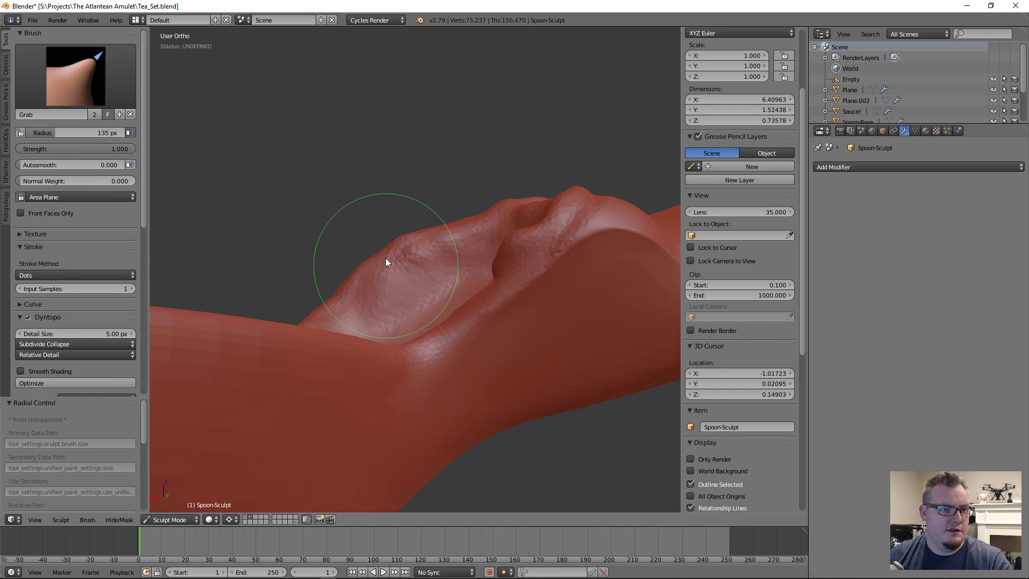
{"action": "left_click", "coordinate": [28, 318]}
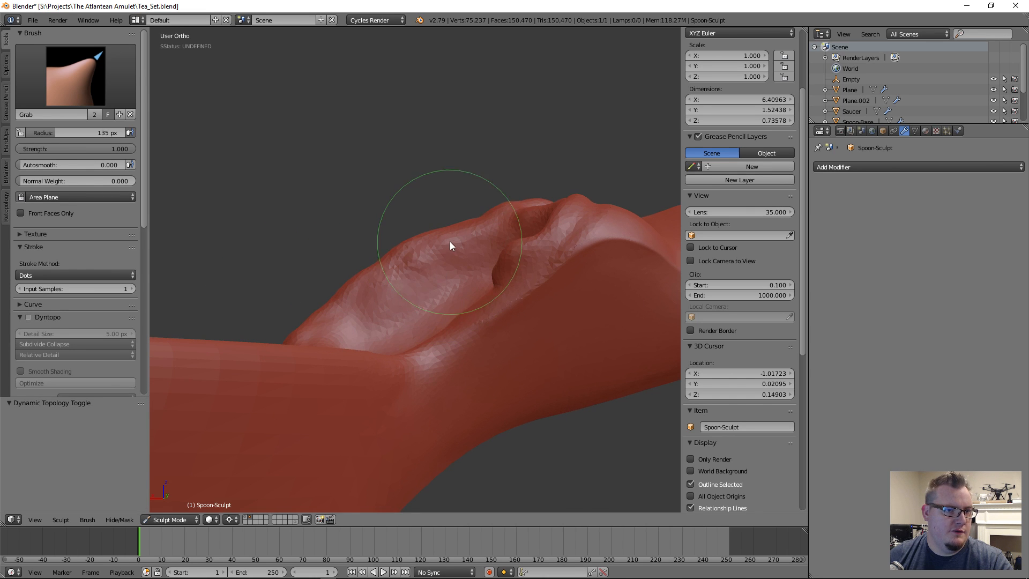
Switch to the Flatten/Contrast brush and set its radius to 88 px for the collar's side panel.
{"action": "mouse_move", "coordinate": [428, 239]}
{"action": "middle_mouse_down"}
{"action": "mouse_move", "coordinate": [383, 287]}
{"action": "mouse_move", "coordinate": [386, 317]}
{"action": "mouse_move", "coordinate": [437, 326]}
{"action": "mouse_move", "coordinate": [379, 311]}
{"action": "mouse_move", "coordinate": [413, 343]}
{"action": "middle_mouse_up"}
{"action": "left_click", "coordinate": [78, 92]}
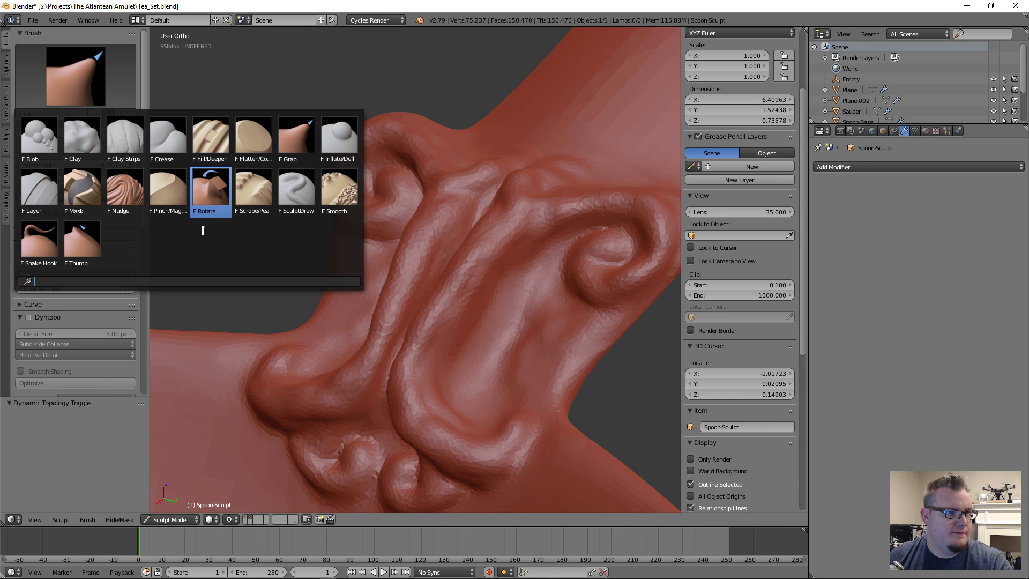
{"action": "left_click", "coordinate": [253, 138]}
{"action": "key", "text": "f"}
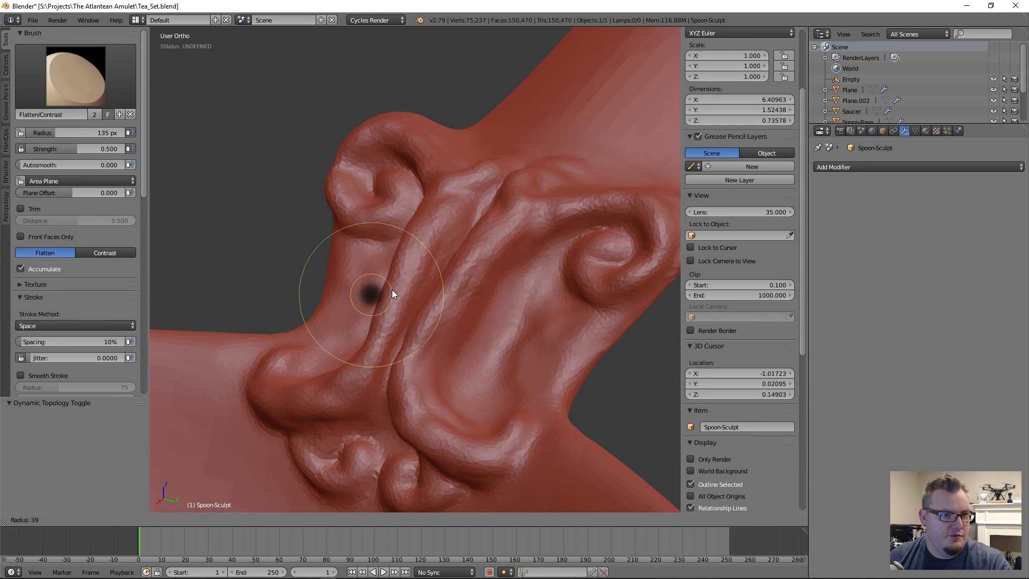
{"action": "left_click", "coordinate": [393, 289]}
{"action": "middle_click_drag", "start_coordinate": [466, 339], "coordinate": [421, 321]}
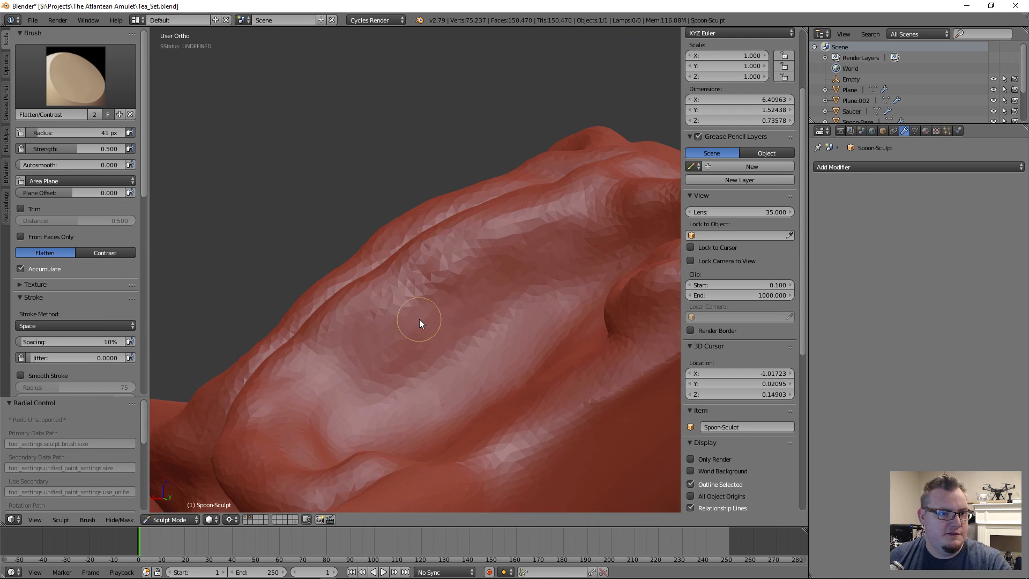
{"action": "key", "text": "f"}
{"action": "left_click", "coordinate": [433, 322]}
{"action": "key", "text": "f"}
{"action": "left_click", "coordinate": [402, 304]}
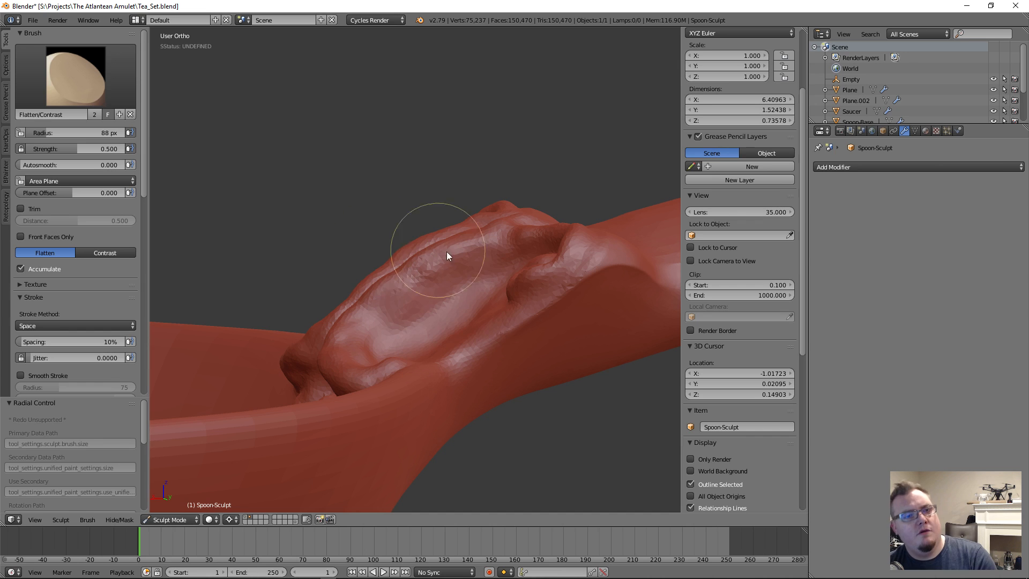
Try flattening the recessed side panel of the collar, then undo the stroke.
{"action": "mouse_move", "coordinate": [425, 289]}
{"action": "left_mouse_down"}
{"action": "mouse_move", "coordinate": [414, 295]}
{"action": "mouse_move", "coordinate": [491, 257]}
{"action": "mouse_move", "coordinate": [416, 306]}
{"action": "mouse_move", "coordinate": [438, 282]}
{"action": "mouse_move", "coordinate": [408, 293]}
{"action": "mouse_move", "coordinate": [491, 247]}
{"action": "left_mouse_up"}
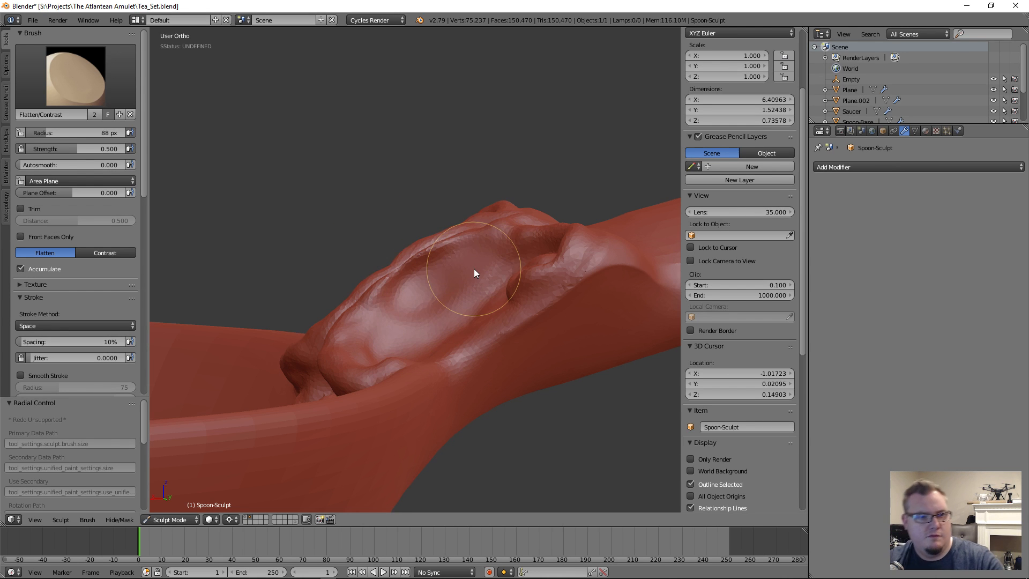
{"action": "mouse_move", "coordinate": [413, 262]}
{"action": "middle_mouse_down"}
{"action": "mouse_move", "coordinate": [511, 322]}
{"action": "mouse_move", "coordinate": [473, 305]}
{"action": "middle_mouse_up"}
{"action": "key", "text": "ctrl+z"}
Set the Flatten/Contrast brush strength to 0.25 and bring the collar's opposite side panel into view.
{"action": "mouse_move", "coordinate": [474, 400]}
{"action": "middle_mouse_down", "text": "ctrl"}
{"action": "mouse_move", "coordinate": [485, 388]}
{"action": "mouse_move", "coordinate": [395, 330]}
{"action": "middle_mouse_up", "text": "ctrl"}
{"action": "left_click", "coordinate": [68, 153]}
{"action": "type", "text": ".25"}
{"action": "key", "text": "Return"}
{"action": "mouse_move", "coordinate": [489, 213]}
{"action": "middle_mouse_down"}
{"action": "mouse_move", "coordinate": [450, 192]}
{"action": "mouse_move", "coordinate": [443, 201]}
{"action": "mouse_move", "coordinate": [628, 274]}
{"action": "middle_mouse_up"}
{"action": "middle_click_drag", "start_coordinate": [387, 308], "coordinate": [391, 267], "text": "ctrl"}
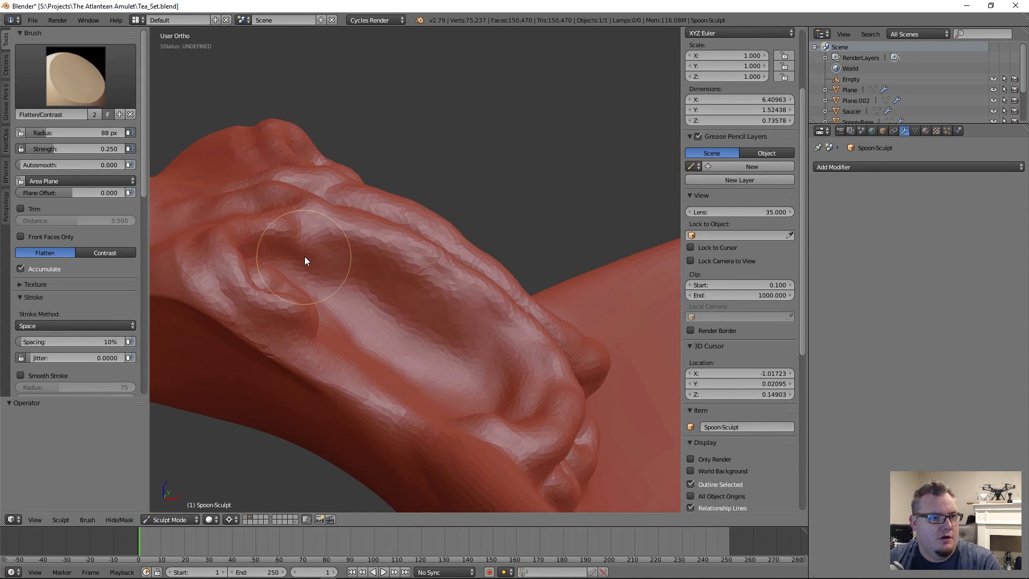
Even out the collar's recessed side panels with Flatten/Contrast strokes along their length and toward the lower curls.
{"action": "mouse_move", "coordinate": [307, 252]}
{"action": "left_mouse_down"}
{"action": "mouse_move", "coordinate": [298, 244]}
{"action": "mouse_move", "coordinate": [375, 269]}
{"action": "mouse_move", "coordinate": [348, 263]}
{"action": "mouse_move", "coordinate": [354, 287]}
{"action": "mouse_move", "coordinate": [472, 386]}
{"action": "mouse_move", "coordinate": [523, 367]}
{"action": "mouse_move", "coordinate": [484, 331]}
{"action": "left_mouse_up"}
{"action": "mouse_move", "coordinate": [474, 276]}
{"action": "middle_mouse_down"}
{"action": "mouse_move", "coordinate": [379, 312]}
{"action": "mouse_move", "coordinate": [482, 273]}
{"action": "mouse_move", "coordinate": [433, 246]}
{"action": "mouse_move", "coordinate": [406, 274]}
{"action": "mouse_move", "coordinate": [421, 272]}
{"action": "mouse_move", "coordinate": [419, 207]}
{"action": "mouse_move", "coordinate": [338, 246]}
{"action": "mouse_move", "coordinate": [428, 254]}
{"action": "mouse_move", "coordinate": [546, 295]}
{"action": "middle_mouse_up"}
{"action": "scroll", "coordinate": [544, 291], "scroll_direction": "down", "scroll_amount": 2}
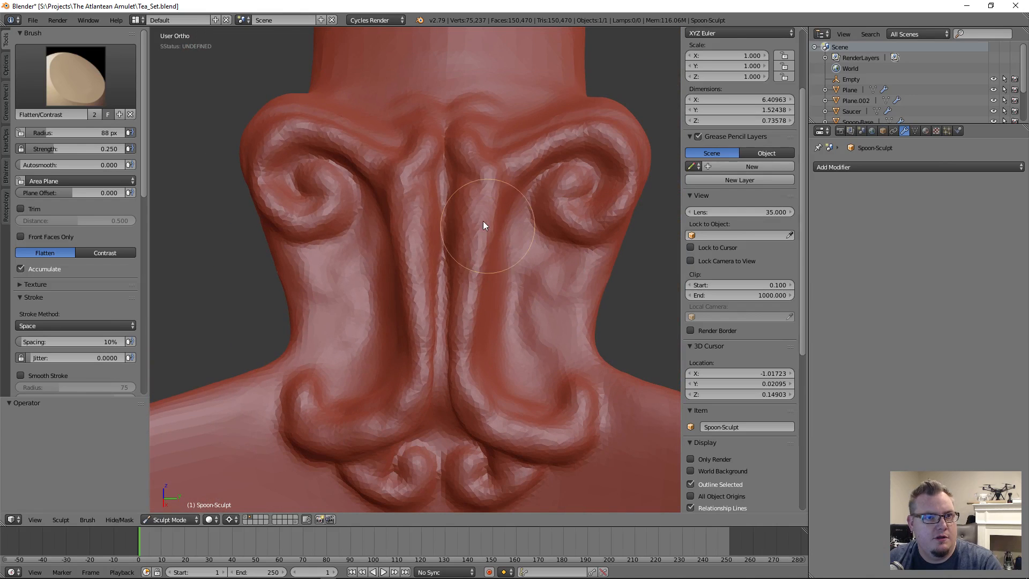
{"action": "mouse_move", "coordinate": [465, 288]}
{"action": "left_mouse_down"}
{"action": "mouse_move", "coordinate": [509, 414]}
{"action": "mouse_move", "coordinate": [464, 372]}
{"action": "mouse_move", "coordinate": [556, 454]}
{"action": "left_mouse_up"}
{"action": "mouse_move", "coordinate": [478, 410]}
{"action": "middle_mouse_down"}
{"action": "mouse_move", "coordinate": [379, 315]}
{"action": "mouse_move", "coordinate": [298, 330]}
{"action": "mouse_move", "coordinate": [391, 305]}
{"action": "mouse_move", "coordinate": [453, 370]}
{"action": "middle_mouse_up"}
{"action": "scroll", "coordinate": [500, 300], "scroll_direction": "down", "scroll_amount": 3}
{"action": "scroll", "coordinate": [498, 297], "scroll_direction": "up", "scroll_amount": 1}
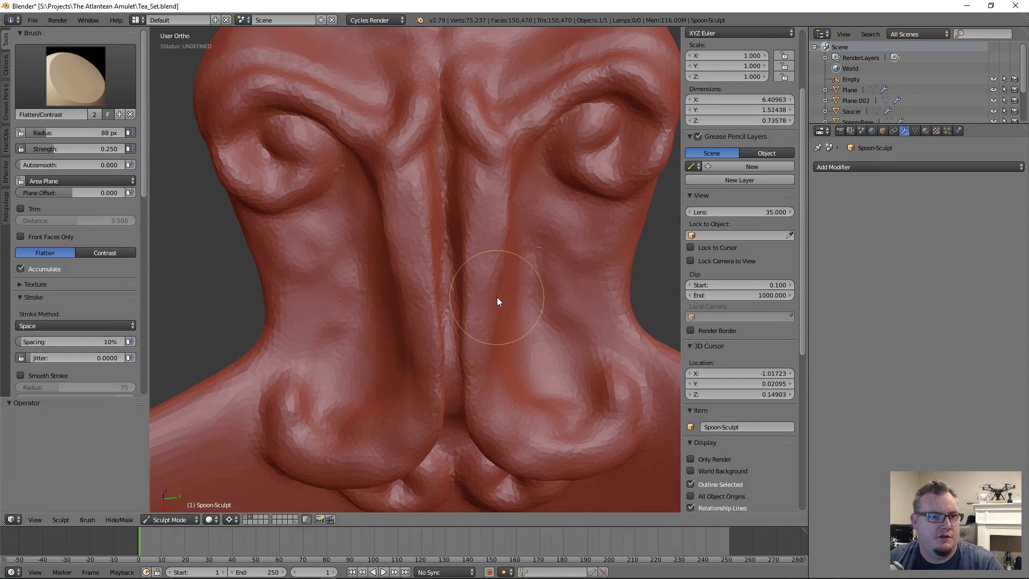
Flatten the surface around the outer edge of the collar's upper scroll.
{"action": "scroll", "coordinate": [438, 266], "scroll_direction": "up", "scroll_amount": 2}
{"action": "scroll", "coordinate": [439, 267], "scroll_direction": "down", "scroll_amount": 1}
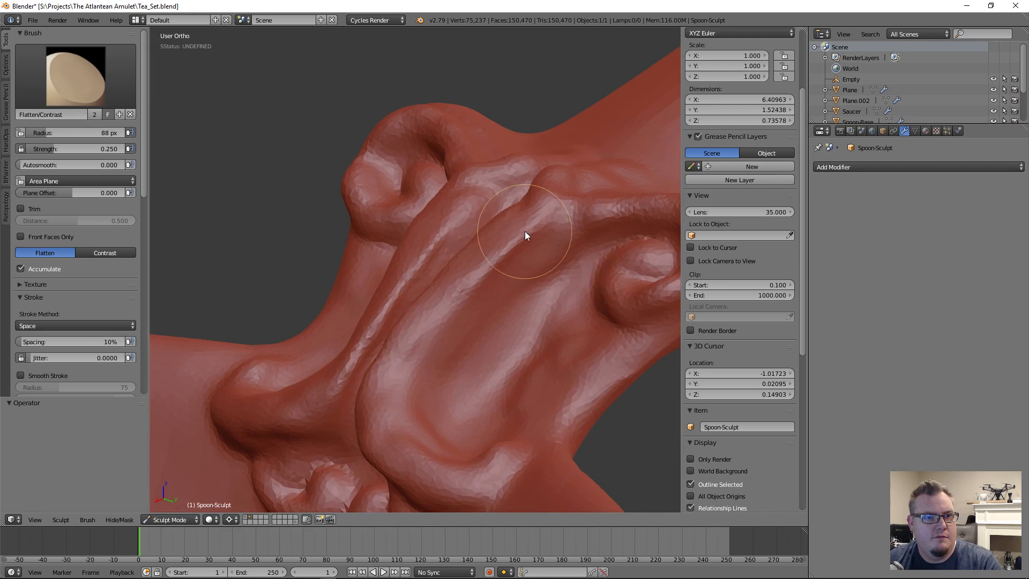
{"action": "middle_click_drag", "start_coordinate": [378, 338], "coordinate": [383, 394]}
{"action": "scroll", "coordinate": [383, 393], "scroll_direction": "down", "scroll_amount": 10}
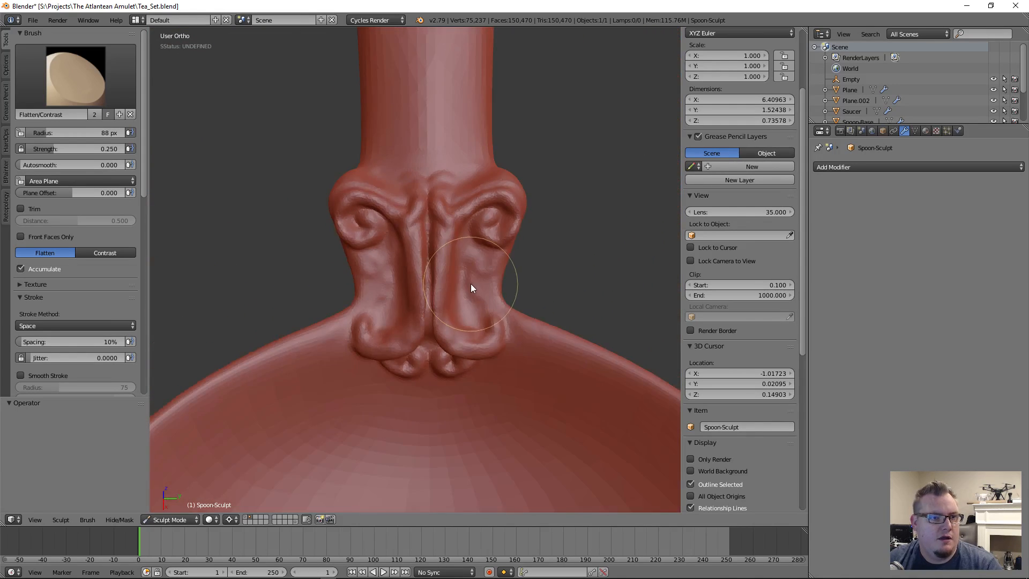
{"action": "scroll", "coordinate": [489, 339], "scroll_direction": "up", "scroll_amount": 10}
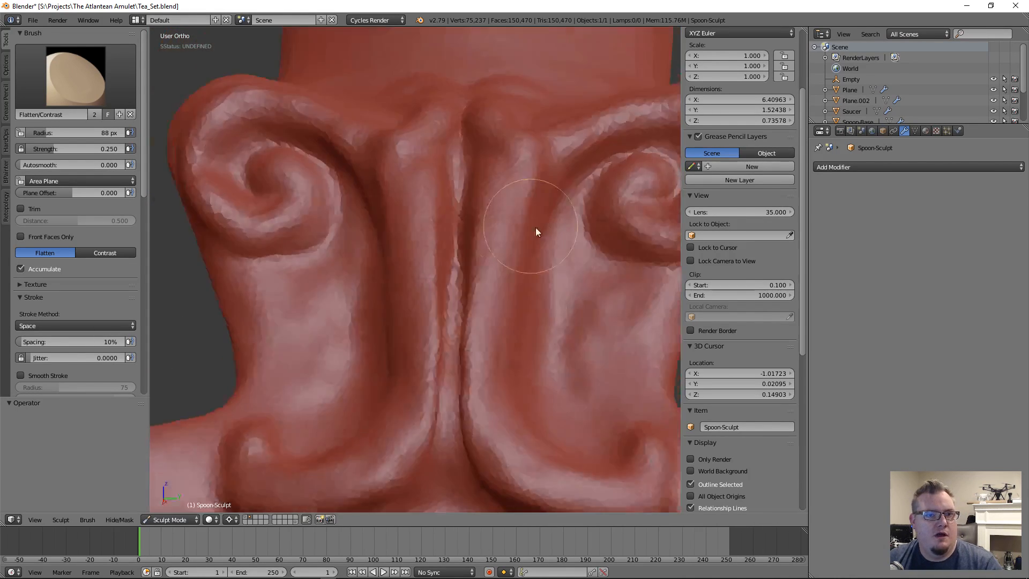
{"action": "middle_click_drag", "start_coordinate": [535, 227], "coordinate": [442, 285]}
{"action": "scroll", "coordinate": [418, 305], "scroll_direction": "up", "scroll_amount": 3}
{"action": "mouse_move", "coordinate": [418, 305]}
{"action": "left_mouse_down"}
{"action": "mouse_move", "coordinate": [319, 292]}
{"action": "mouse_move", "coordinate": [388, 242]}
{"action": "mouse_move", "coordinate": [467, 215]}
{"action": "mouse_move", "coordinate": [557, 249]}
{"action": "mouse_move", "coordinate": [534, 290]}
{"action": "mouse_move", "coordinate": [376, 369]}
{"action": "mouse_move", "coordinate": [427, 410]}
{"action": "mouse_move", "coordinate": [540, 409]}
{"action": "mouse_move", "coordinate": [510, 377]}
{"action": "mouse_move", "coordinate": [579, 350]}
{"action": "left_mouse_up"}
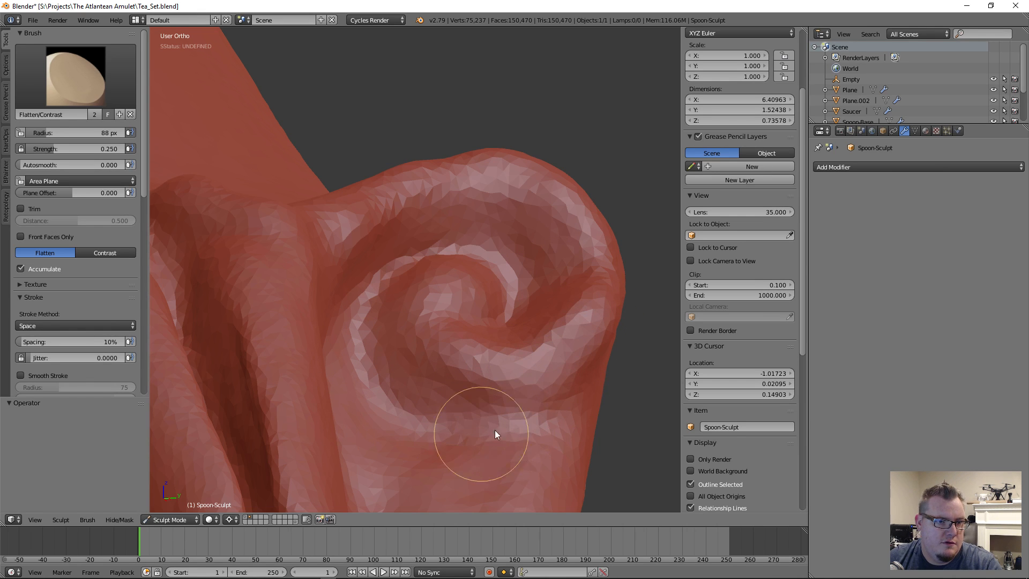
Switch to the SculptDraw brush and carve into the side panel just beneath the upper scroll.
{"action": "left_click", "coordinate": [76, 75]}
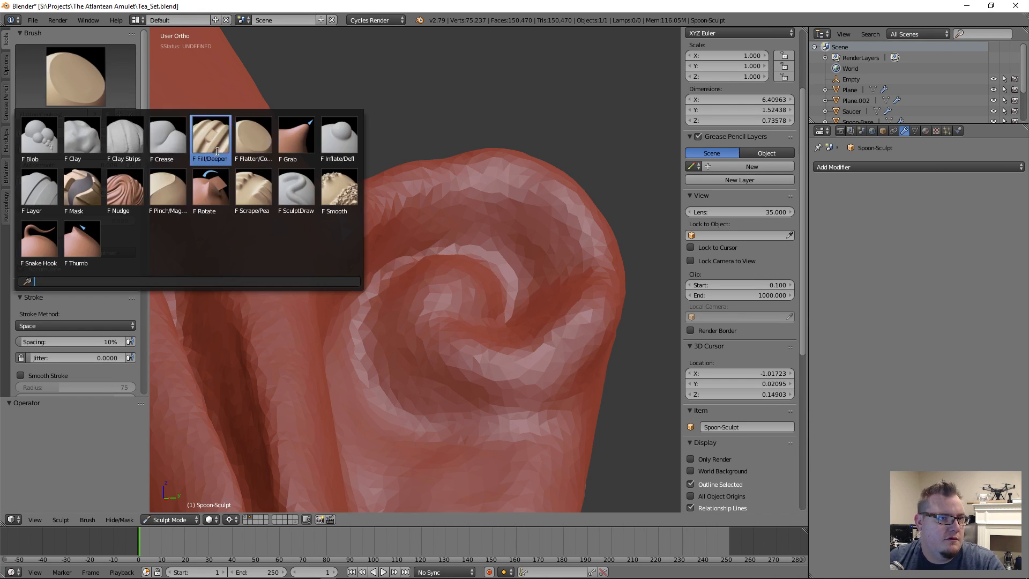
{"action": "left_click", "coordinate": [306, 193]}
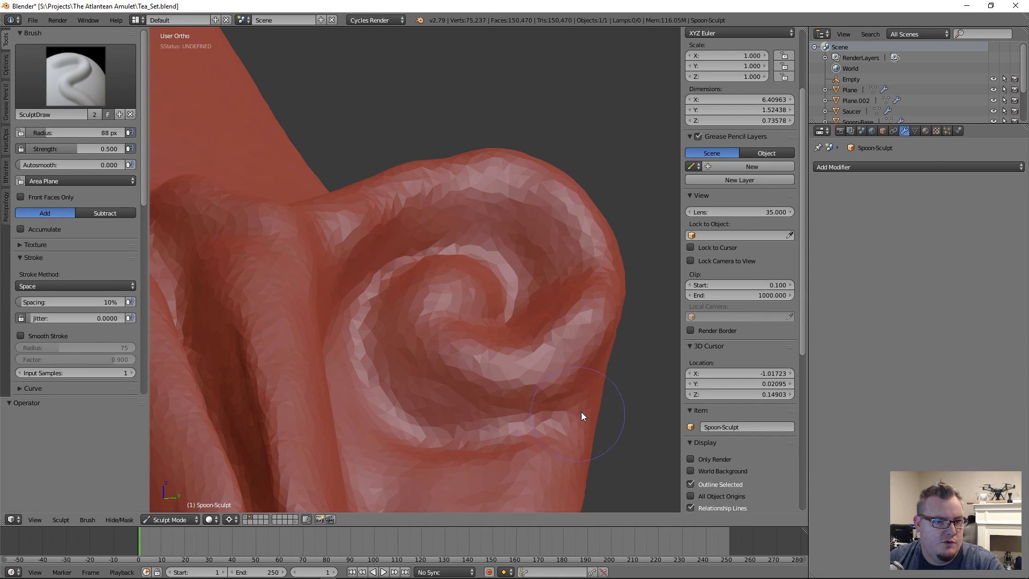
{"action": "scroll", "coordinate": [529, 417], "scroll_direction": "up", "scroll_amount": 3}
{"action": "scroll", "coordinate": [494, 411], "scroll_direction": "down", "scroll_amount": 5}
{"action": "scroll", "coordinate": [485, 321], "scroll_direction": "up", "scroll_amount": 1}
{"action": "mouse_move", "coordinate": [440, 371]}
{"action": "middle_mouse_down"}
{"action": "mouse_move", "coordinate": [362, 361]}
{"action": "mouse_move", "coordinate": [466, 372]}
{"action": "middle_mouse_up"}
{"action": "scroll", "coordinate": [450, 354], "scroll_direction": "up", "scroll_amount": 2}
{"action": "left_click_drag", "start_coordinate": [449, 355], "coordinate": [345, 361], "text": "ctrl"}
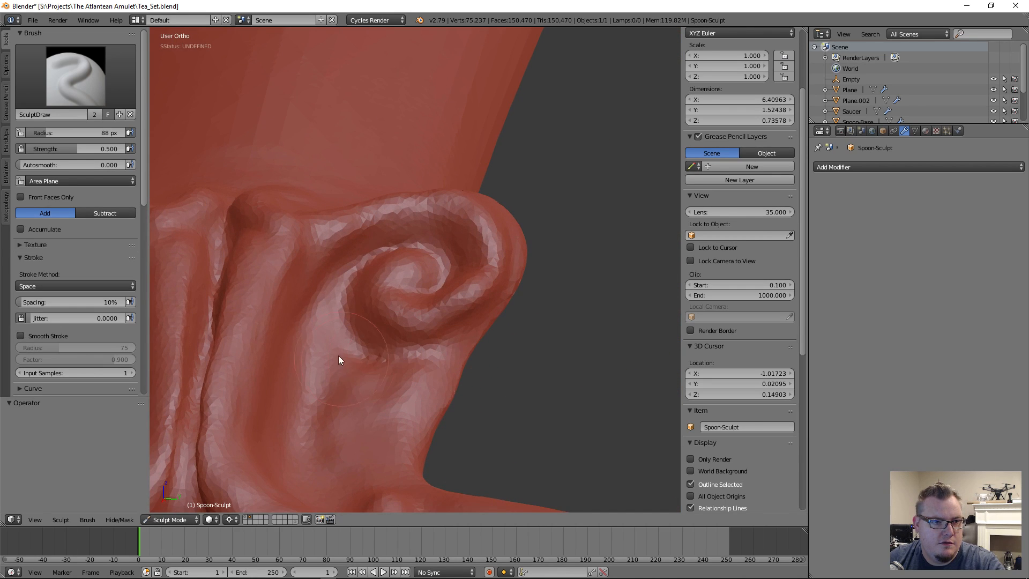
{"action": "mouse_move", "coordinate": [326, 410]}
{"action": "left_mouse_down", "text": "ctrl"}
{"action": "mouse_move", "coordinate": [369, 424]}
{"action": "mouse_move", "coordinate": [365, 394]}
{"action": "mouse_move", "coordinate": [333, 399]}
{"action": "mouse_move", "coordinate": [332, 460]}
{"action": "mouse_move", "coordinate": [386, 412]}
{"action": "mouse_move", "coordinate": [392, 441]}
{"action": "mouse_move", "coordinate": [326, 442]}
{"action": "left_mouse_up", "text": "ctrl"}
Add SculptDraw volume to the recessed side panel and smooth it from the upper scroll toward the lower curl.
{"action": "scroll", "coordinate": [429, 347], "scroll_direction": "down", "scroll_amount": 5}
{"action": "scroll", "coordinate": [428, 346], "scroll_direction": "down", "scroll_amount": 3}
{"action": "middle_click_drag", "start_coordinate": [429, 346], "coordinate": [415, 390]}
{"action": "scroll", "coordinate": [416, 390], "scroll_direction": "up", "scroll_amount": 7}
{"action": "left_click_drag", "start_coordinate": [307, 379], "coordinate": [344, 298]}
{"action": "mouse_move", "coordinate": [384, 236]}
{"action": "left_mouse_down", "text": "shift"}
{"action": "mouse_move", "coordinate": [384, 261]}
{"action": "mouse_move", "coordinate": [313, 397]}
{"action": "mouse_move", "coordinate": [314, 360]}
{"action": "mouse_move", "coordinate": [301, 400]}
{"action": "mouse_move", "coordinate": [313, 426]}
{"action": "mouse_move", "coordinate": [278, 388]}
{"action": "mouse_move", "coordinate": [358, 324]}
{"action": "mouse_move", "coordinate": [338, 420]}
{"action": "mouse_move", "coordinate": [324, 421]}
{"action": "mouse_move", "coordinate": [376, 291]}
{"action": "mouse_move", "coordinate": [357, 285]}
{"action": "mouse_move", "coordinate": [386, 275]}
{"action": "mouse_move", "coordinate": [371, 320]}
{"action": "mouse_move", "coordinate": [410, 223]}
{"action": "mouse_move", "coordinate": [318, 391]}
{"action": "mouse_move", "coordinate": [371, 388]}
{"action": "left_mouse_up", "text": "shift"}
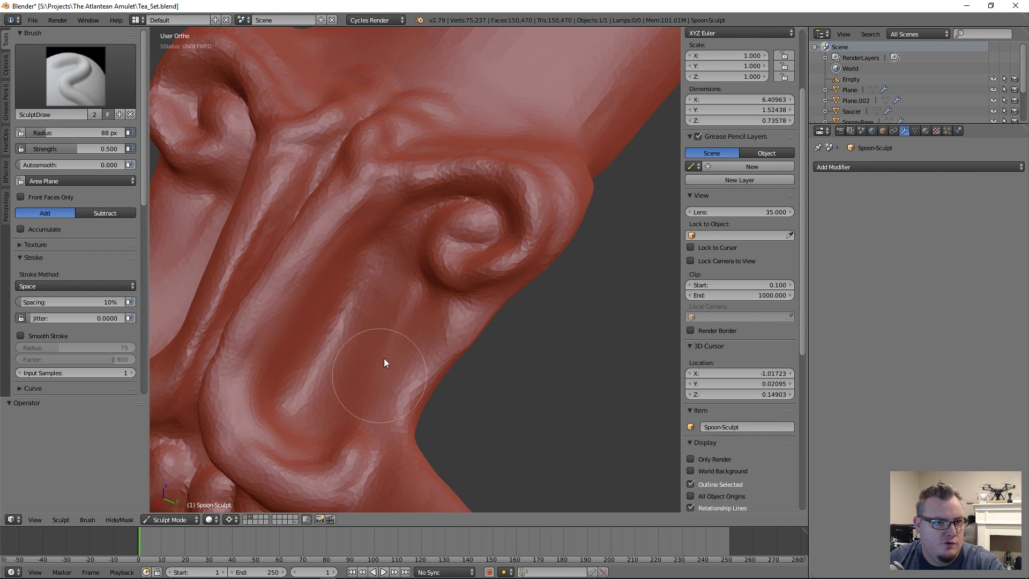
Try a SculptDraw stroke on the lower curl of the side panel, then undo it.
{"action": "scroll", "coordinate": [440, 356], "scroll_direction": "down", "scroll_amount": 5}
{"action": "mouse_move", "coordinate": [429, 384]}
{"action": "middle_mouse_down"}
{"action": "mouse_move", "coordinate": [360, 346]}
{"action": "mouse_move", "coordinate": [339, 378]}
{"action": "middle_mouse_up"}
{"action": "scroll", "coordinate": [356, 354], "scroll_direction": "up", "scroll_amount": 7}
{"action": "left_click_drag", "start_coordinate": [346, 321], "coordinate": [385, 275]}
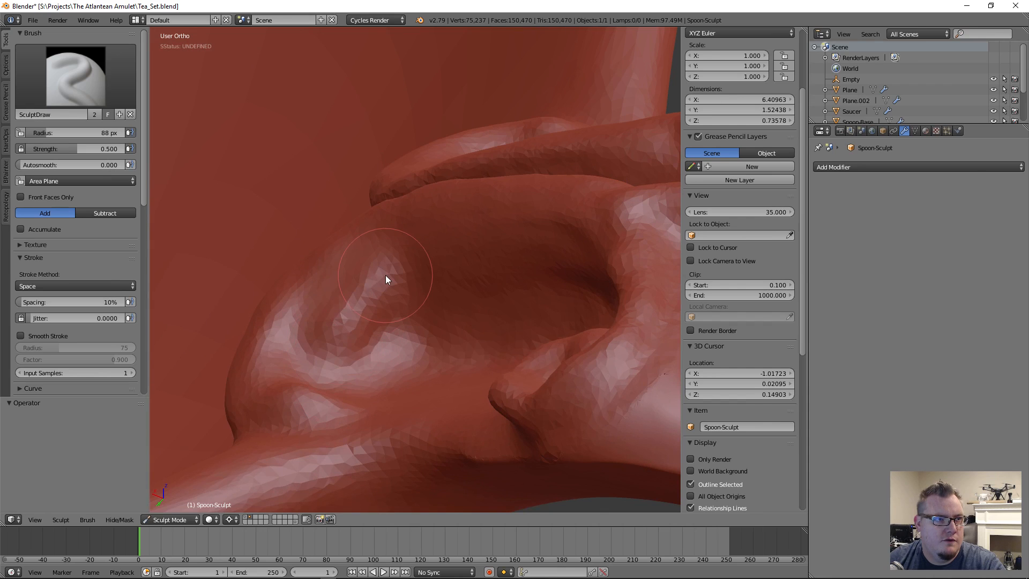
{"action": "key", "text": "ctrl+z"}
Switch to Flatten/Contrast, set the radius to 130 px, and flatten the lower end of the side panel near the curl.
{"action": "left_click", "coordinate": [59, 87]}
{"action": "left_click", "coordinate": [249, 140]}
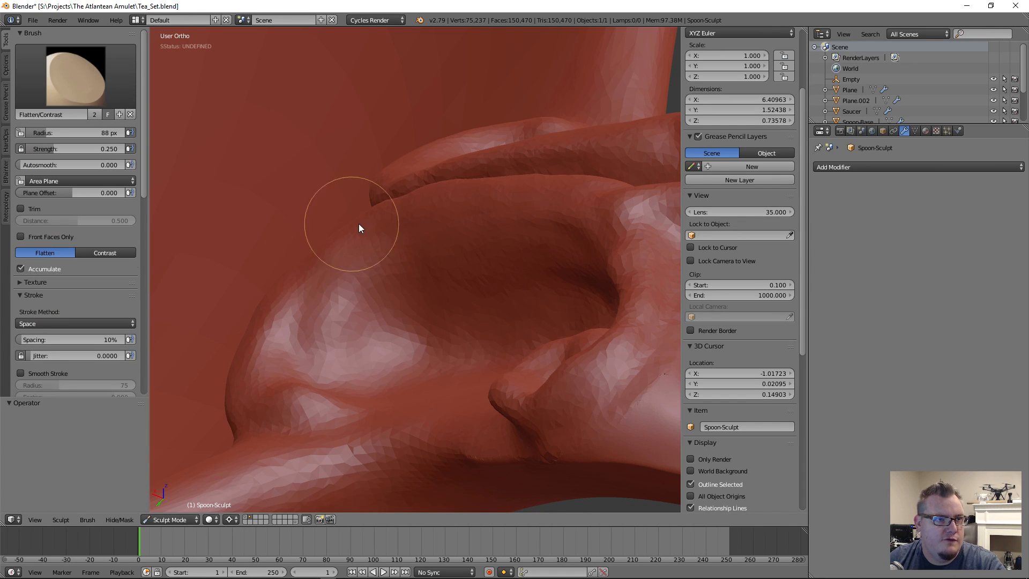
{"action": "key", "text": "f"}
{"action": "left_click", "coordinate": [400, 243]}
{"action": "mouse_move", "coordinate": [353, 315]}
{"action": "left_mouse_down"}
{"action": "mouse_move", "coordinate": [398, 314]}
{"action": "mouse_move", "coordinate": [375, 295]}
{"action": "mouse_move", "coordinate": [325, 338]}
{"action": "left_mouse_up"}
{"action": "mouse_move", "coordinate": [324, 338]}
{"action": "middle_mouse_down"}
{"action": "mouse_move", "coordinate": [504, 294]}
{"action": "mouse_move", "coordinate": [493, 319]}
{"action": "mouse_move", "coordinate": [541, 319]}
{"action": "middle_mouse_up"}
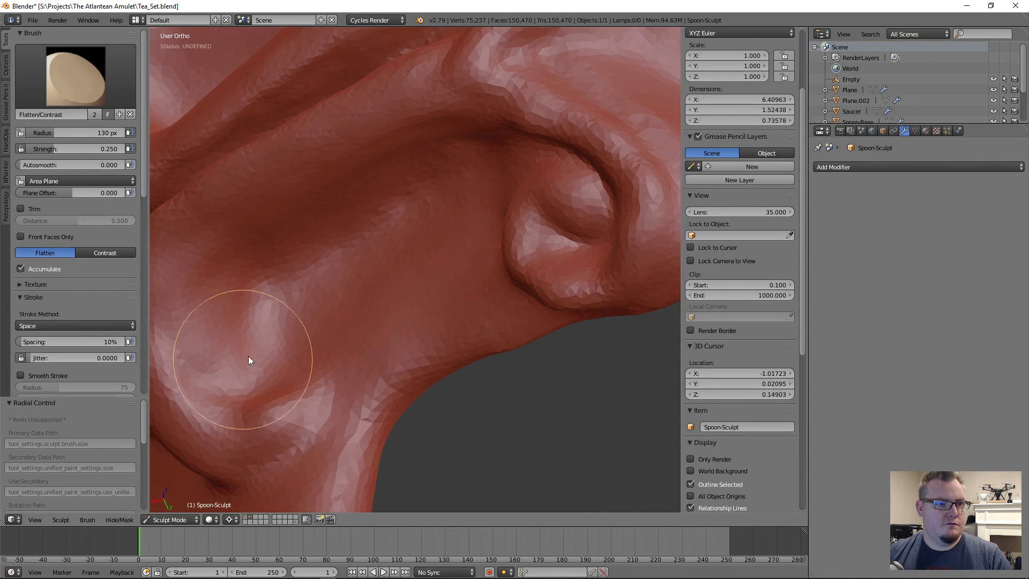
Switch to the Pinch/Magnify brush with a 90 px radius for the ridge bordering the side panel.
{"action": "scroll", "coordinate": [353, 271], "scroll_direction": "down", "scroll_amount": 8}
{"action": "mouse_move", "coordinate": [386, 324]}
{"action": "middle_mouse_down"}
{"action": "mouse_move", "coordinate": [515, 269]}
{"action": "mouse_move", "coordinate": [618, 255]}
{"action": "mouse_move", "coordinate": [538, 289]}
{"action": "mouse_move", "coordinate": [451, 298]}
{"action": "middle_mouse_up"}
{"action": "left_click", "coordinate": [75, 78]}
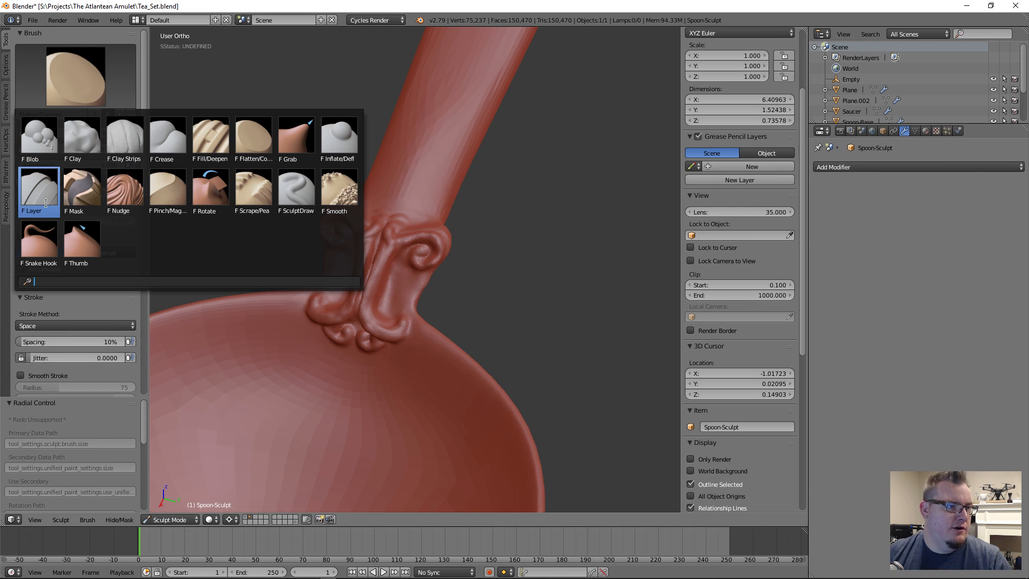
{"action": "left_click", "coordinate": [161, 197]}
{"action": "scroll", "coordinate": [362, 313], "scroll_direction": "up", "scroll_amount": 6}
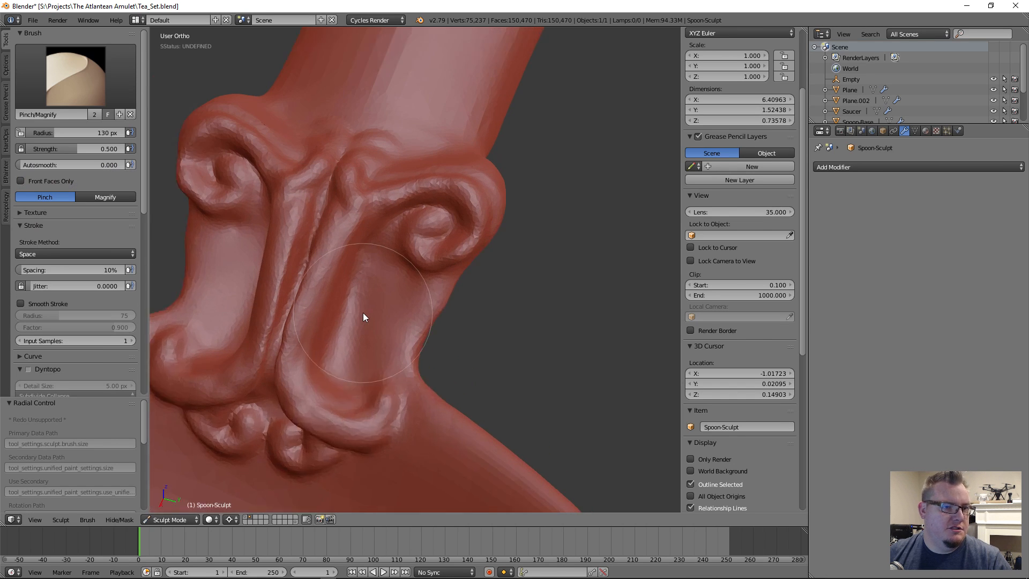
{"action": "key", "text": "f"}
{"action": "left_click", "coordinate": [352, 311]}
{"action": "middle_click_drag", "start_coordinate": [317, 305], "coordinate": [303, 266]}
{"action": "scroll", "coordinate": [302, 265], "scroll_direction": "up", "scroll_amount": 3}
{"action": "middle_click_drag", "start_coordinate": [406, 285], "coordinate": [384, 271]}
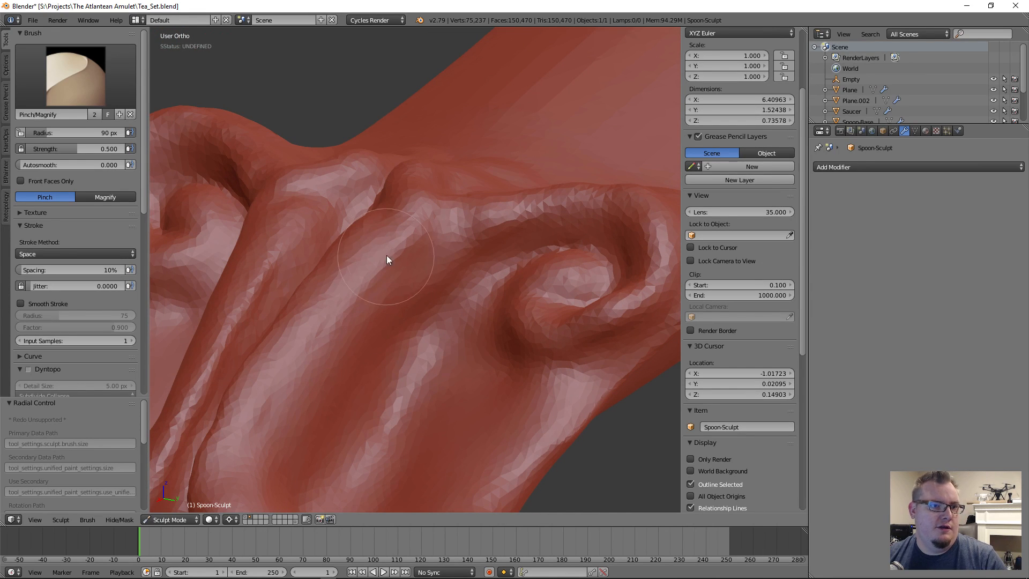
Try pinching the ridge along the side panel from the upper scroll down to the lower curl.
{"action": "mouse_move", "coordinate": [412, 253]}
{"action": "left_mouse_down"}
{"action": "mouse_move", "coordinate": [318, 362]}
{"action": "mouse_move", "coordinate": [277, 416]}
{"action": "mouse_move", "coordinate": [274, 444]}
{"action": "left_mouse_up"}
{"action": "mouse_move", "coordinate": [273, 444]}
{"action": "middle_mouse_down"}
{"action": "mouse_move", "coordinate": [326, 331]}
{"action": "mouse_move", "coordinate": [359, 359]}
{"action": "mouse_move", "coordinate": [370, 315]}
{"action": "middle_mouse_up"}
{"action": "scroll", "coordinate": [370, 315], "scroll_direction": "up", "scroll_amount": 2}
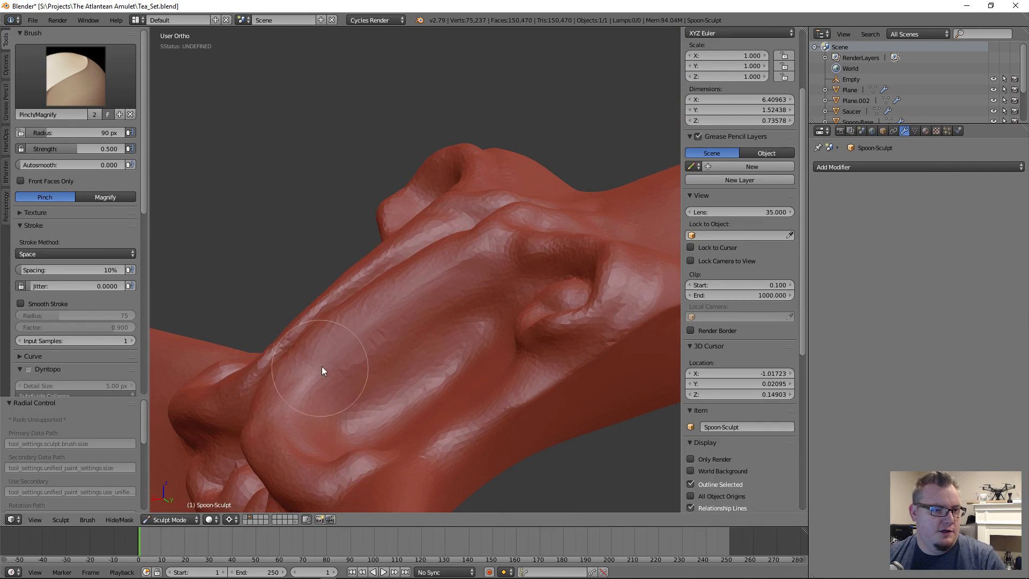
{"action": "mouse_move", "coordinate": [419, 343]}
{"action": "middle_mouse_down"}
{"action": "mouse_move", "coordinate": [365, 345]}
{"action": "mouse_move", "coordinate": [412, 374]}
{"action": "mouse_move", "coordinate": [408, 388]}
{"action": "middle_mouse_up"}
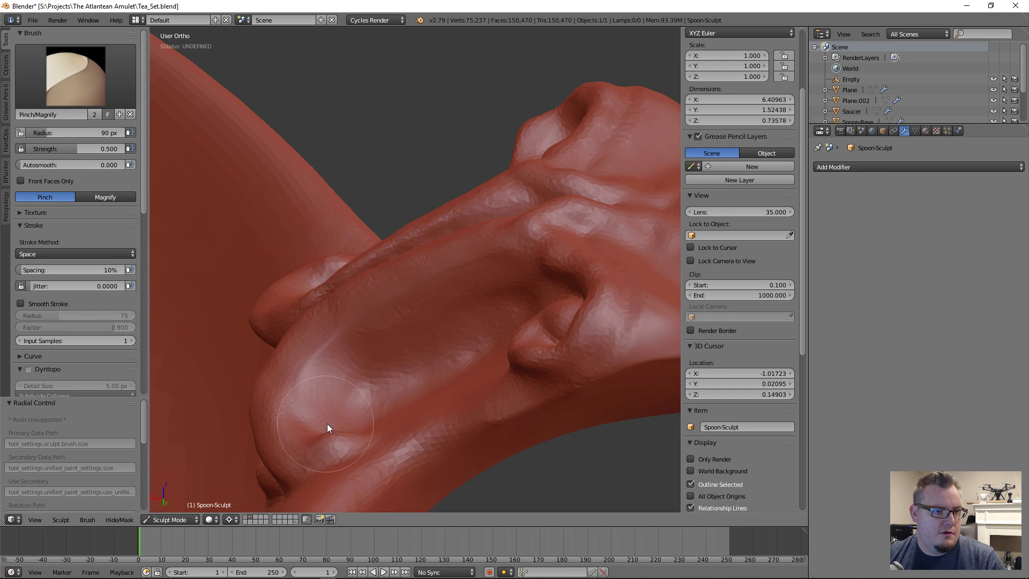
{"action": "scroll", "coordinate": [386, 352], "scroll_direction": "up", "scroll_amount": 1}
{"action": "mouse_move", "coordinate": [394, 348]}
{"action": "middle_mouse_down"}
{"action": "mouse_move", "coordinate": [290, 400]}
{"action": "mouse_move", "coordinate": [349, 295]}
{"action": "middle_mouse_up"}
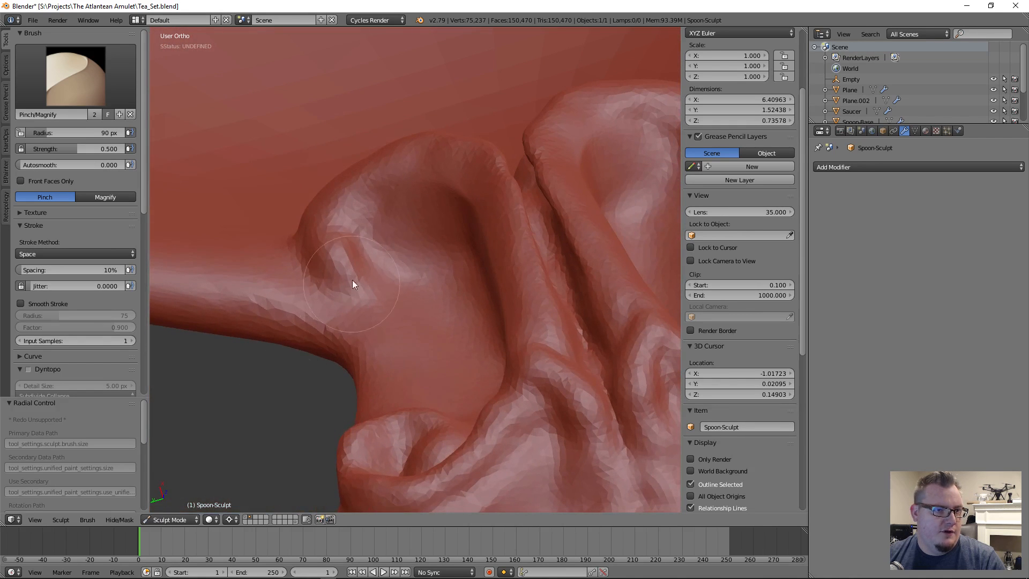
{"action": "mouse_move", "coordinate": [484, 352]}
{"action": "middle_mouse_down"}
{"action": "mouse_move", "coordinate": [598, 311]}
{"action": "mouse_move", "coordinate": [524, 288]}
{"action": "middle_mouse_up"}
{"action": "scroll", "coordinate": [524, 285], "scroll_direction": "down", "scroll_amount": 6}
{"action": "middle_click_drag", "start_coordinate": [427, 332], "coordinate": [429, 363]}
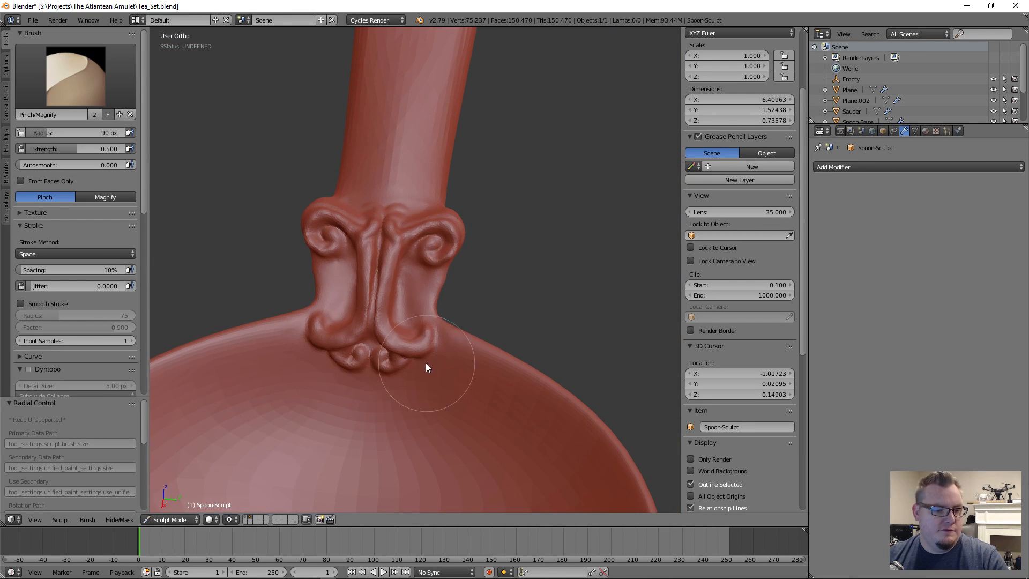
Undo the recent pinch strokes on the collar.
{"action": "scroll", "coordinate": [424, 363], "scroll_direction": "up", "scroll_amount": 6}
{"action": "key", "text": "ctrl+z"}
{"action": "key", "text": "ctrl+z"}
{"action": "key", "text": "ctrl+z"}
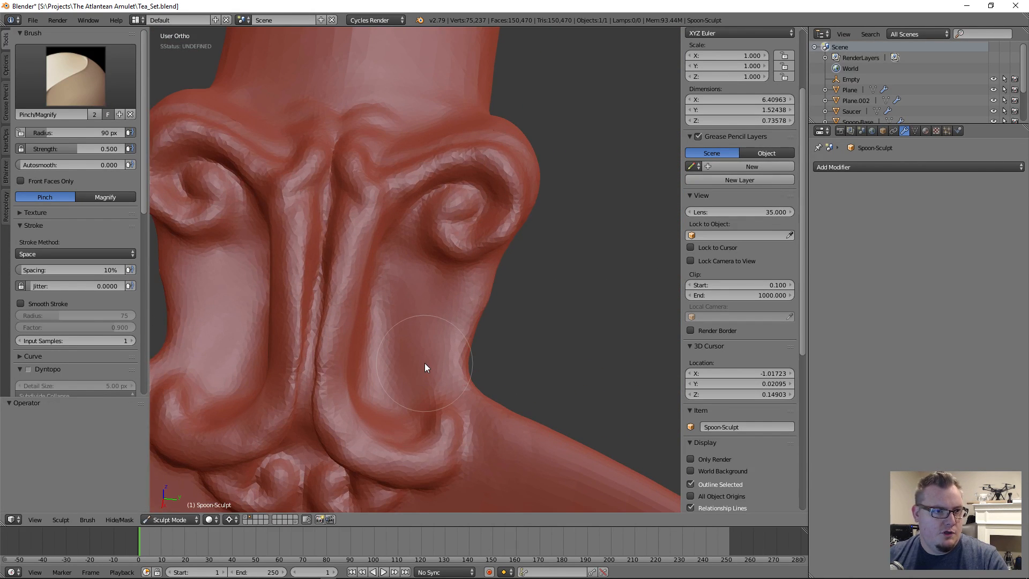
{"action": "key", "text": "ctrl+z"}
{"action": "key", "text": "ctrl+z"}
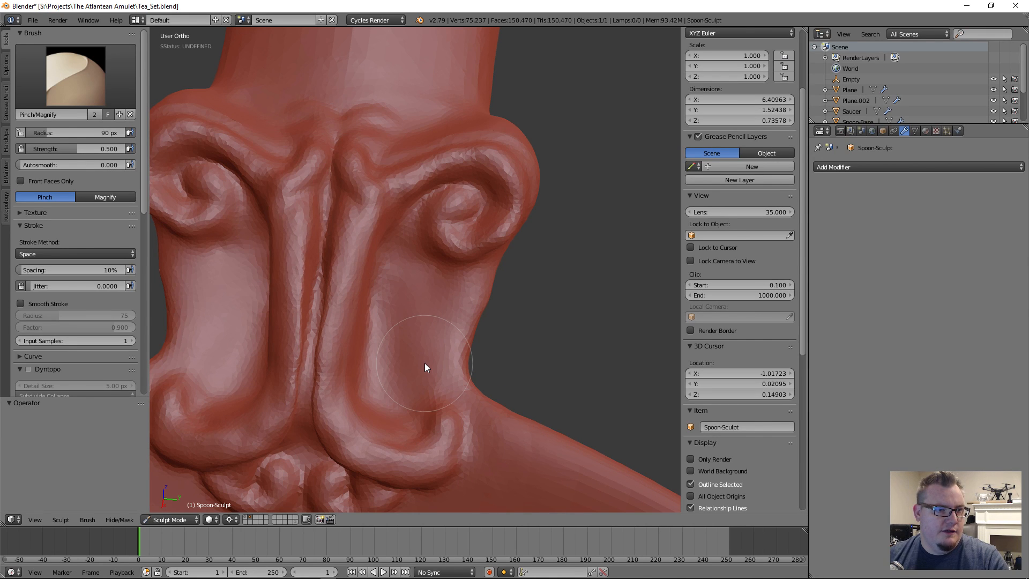
Enable Dyntopo and pinch the side panel's ridge from the lower curl up into the upper scroll.
{"action": "middle_click_drag", "start_coordinate": [424, 362], "coordinate": [364, 318]}
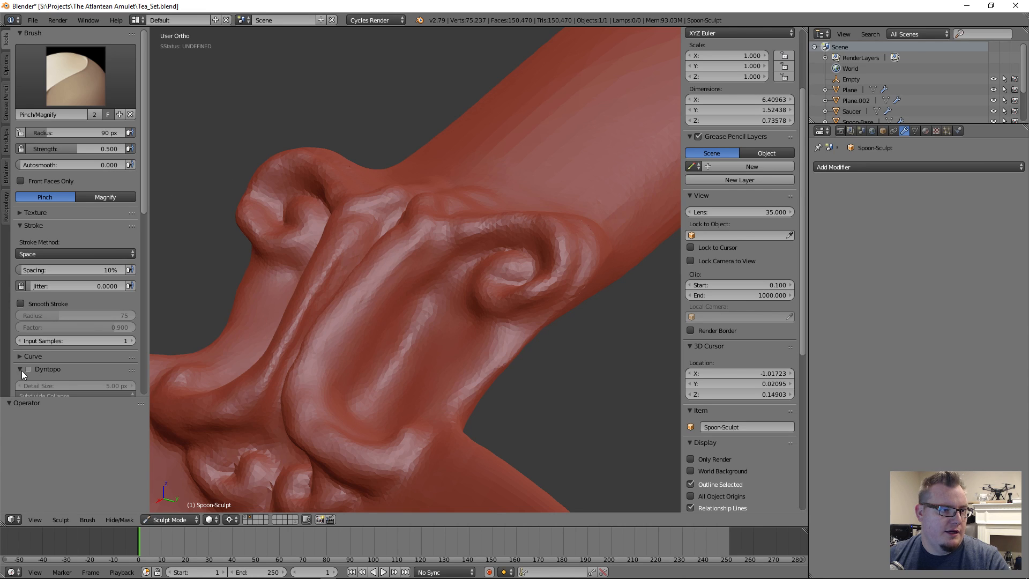
{"action": "left_click", "coordinate": [37, 371]}
{"action": "middle_click_drag", "start_coordinate": [313, 361], "coordinate": [354, 361]}
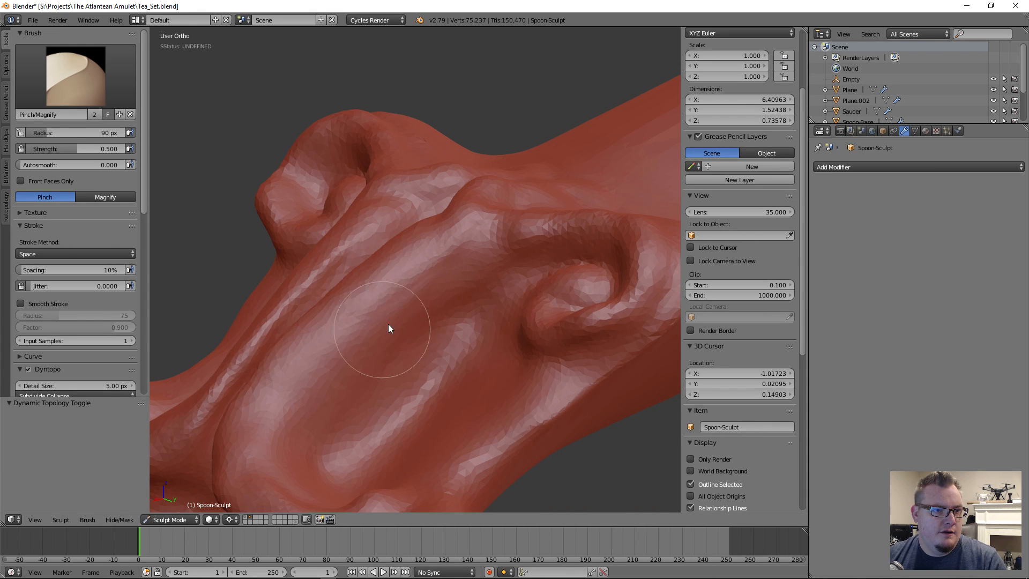
{"action": "mouse_move", "coordinate": [309, 374]}
{"action": "left_mouse_down"}
{"action": "mouse_move", "coordinate": [275, 415]}
{"action": "mouse_move", "coordinate": [255, 477]}
{"action": "mouse_move", "coordinate": [267, 444]}
{"action": "mouse_move", "coordinate": [283, 449]}
{"action": "left_mouse_up"}
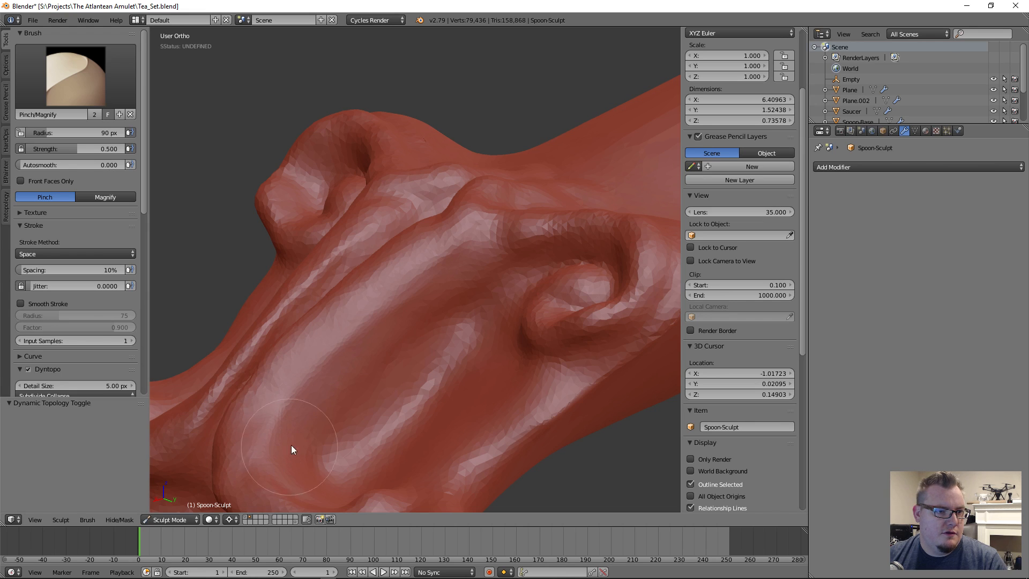
{"action": "mouse_move", "coordinate": [526, 242]}
{"action": "left_mouse_down"}
{"action": "mouse_move", "coordinate": [547, 236]}
{"action": "mouse_move", "coordinate": [491, 230]}
{"action": "mouse_move", "coordinate": [533, 236]}
{"action": "mouse_move", "coordinate": [507, 245]}
{"action": "mouse_move", "coordinate": [490, 239]}
{"action": "mouse_move", "coordinate": [609, 236]}
{"action": "left_mouse_up"}
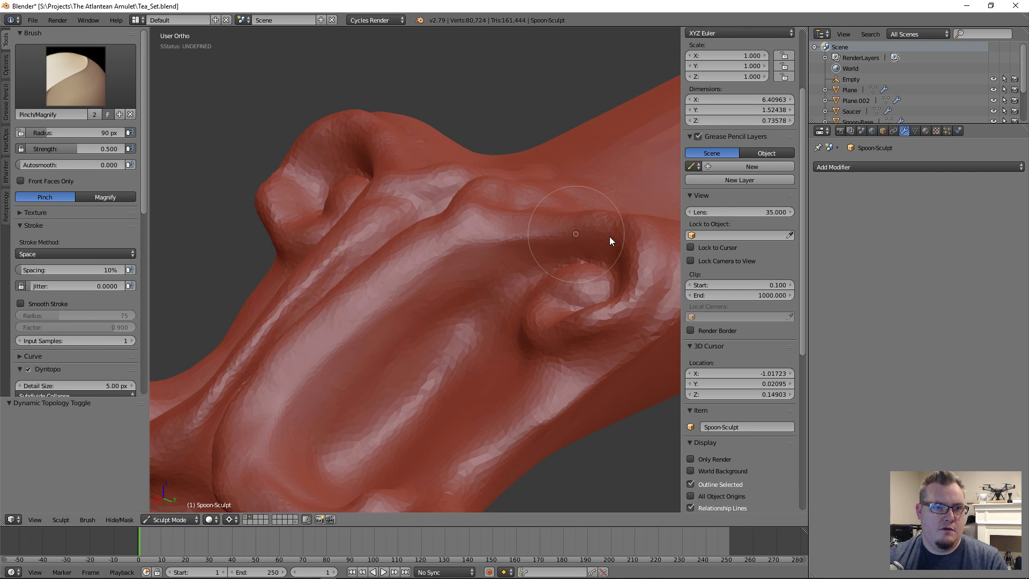
Switch to the Crease brush at 67 px radius and 0.788 strength, and cut a crease across the central ridges near the upper scroll.
{"action": "scroll", "coordinate": [496, 255], "scroll_direction": "down", "scroll_amount": 4}
{"action": "mouse_move", "coordinate": [496, 254]}
{"action": "middle_mouse_down"}
{"action": "mouse_move", "coordinate": [524, 290]}
{"action": "mouse_move", "coordinate": [562, 292]}
{"action": "mouse_move", "coordinate": [505, 340]}
{"action": "middle_mouse_up"}
{"action": "scroll", "coordinate": [377, 192], "scroll_direction": "up", "scroll_amount": 4}
{"action": "scroll", "coordinate": [378, 192], "scroll_direction": "down", "scroll_amount": 4}
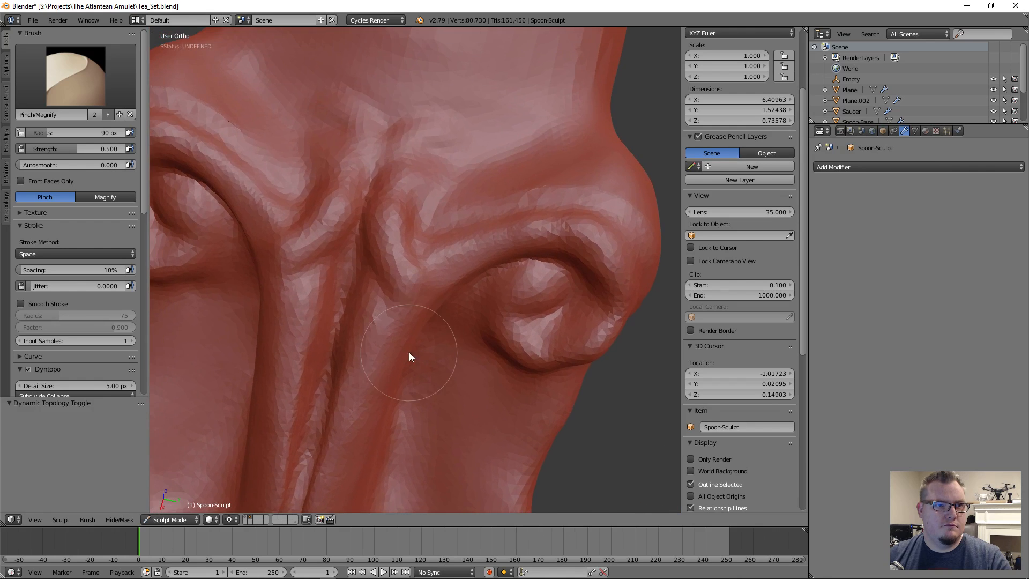
{"action": "middle_click_drag", "start_coordinate": [409, 354], "coordinate": [450, 327]}
{"action": "left_click", "coordinate": [88, 84]}
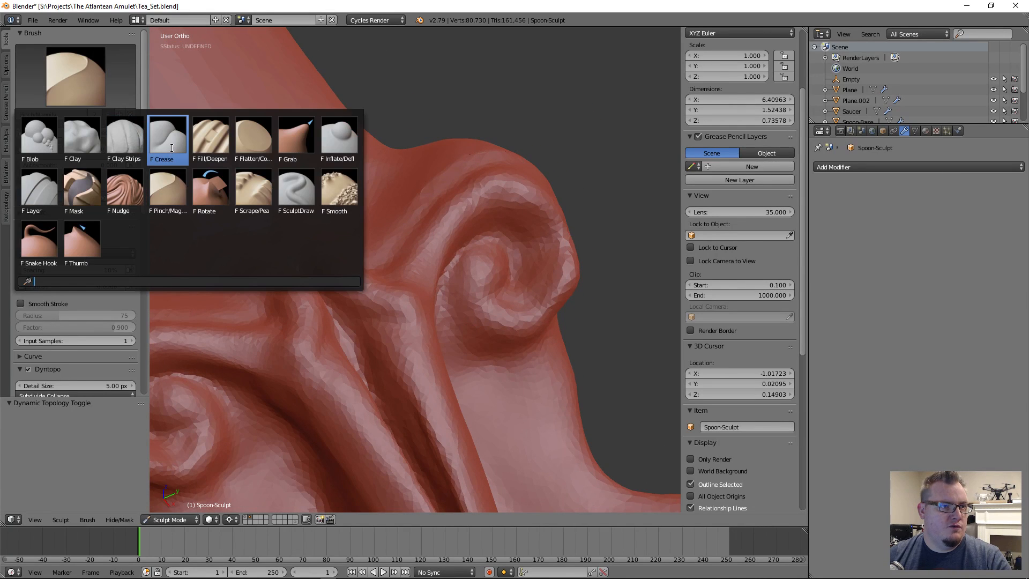
{"action": "left_click", "coordinate": [157, 153]}
{"action": "scroll", "coordinate": [348, 327], "scroll_direction": "up", "scroll_amount": 3}
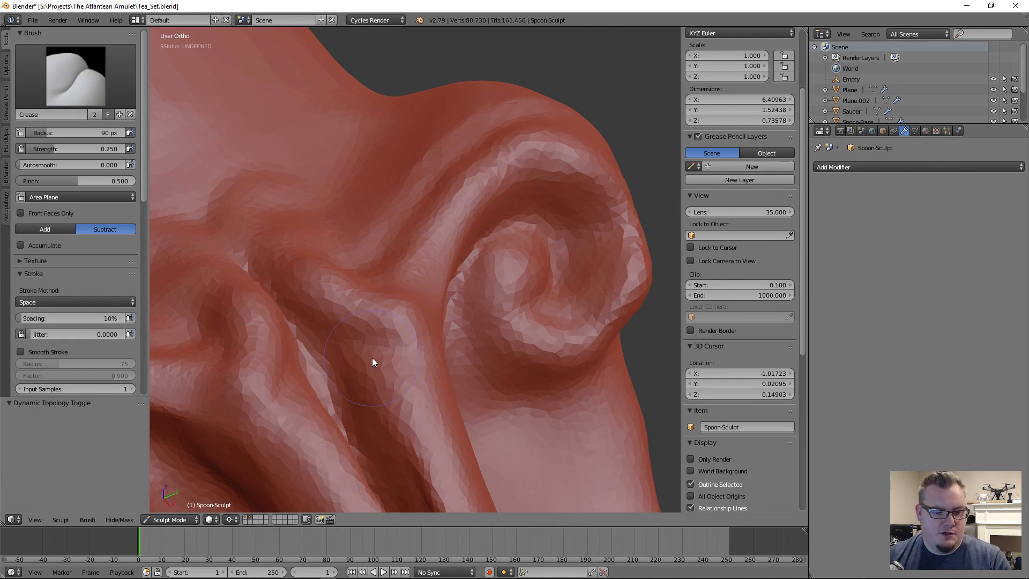
{"action": "key", "text": "f"}
{"action": "left_click", "coordinate": [359, 358]}
{"action": "key", "text": "shift+f"}
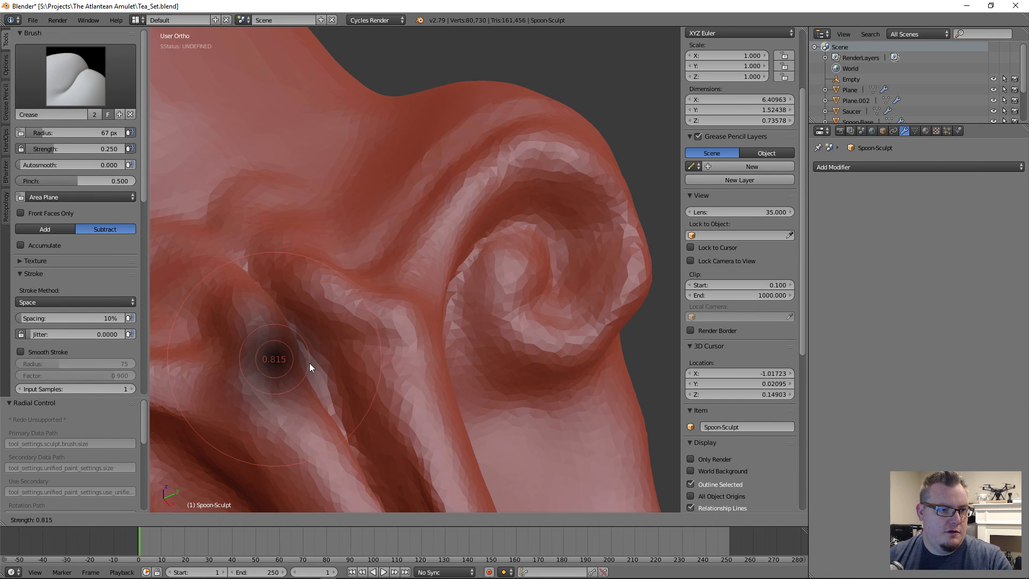
{"action": "left_click", "coordinate": [346, 362]}
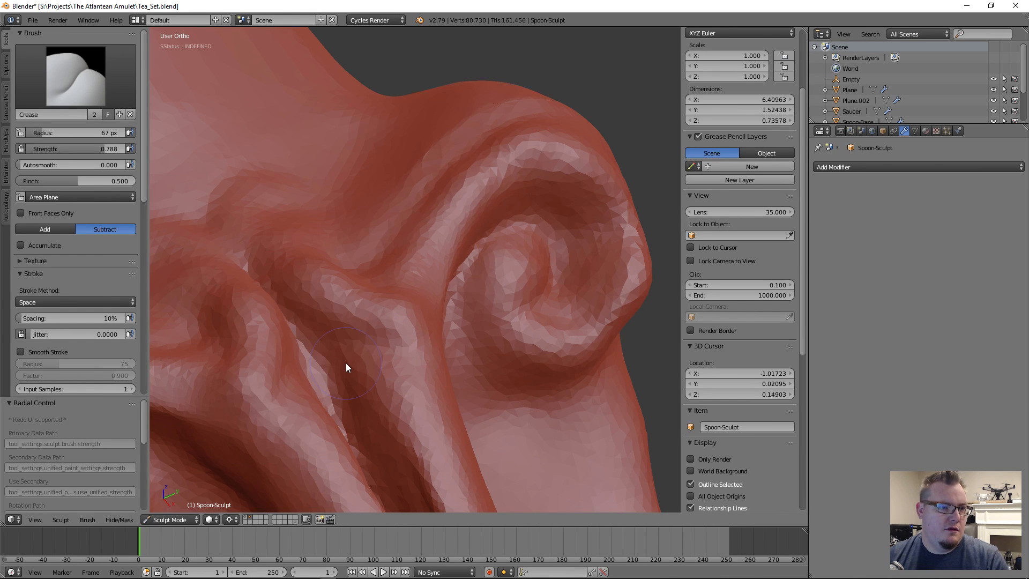
{"action": "left_click_drag", "start_coordinate": [314, 340], "coordinate": [399, 358]}
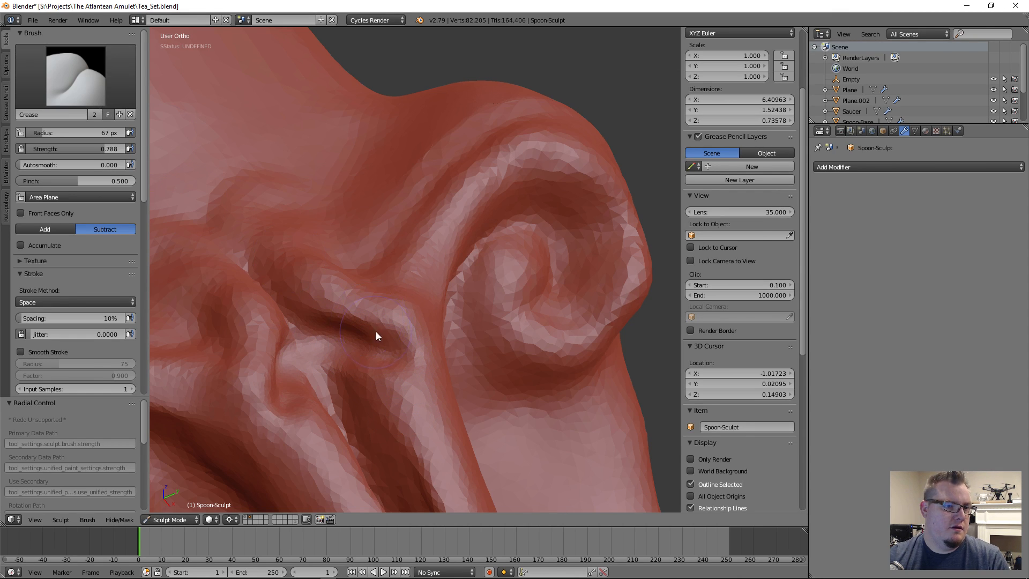
Switch to the SculptDraw brush at 0.500 strength and build up the junction between the central ridges.
{"action": "left_click", "coordinate": [76, 75]}
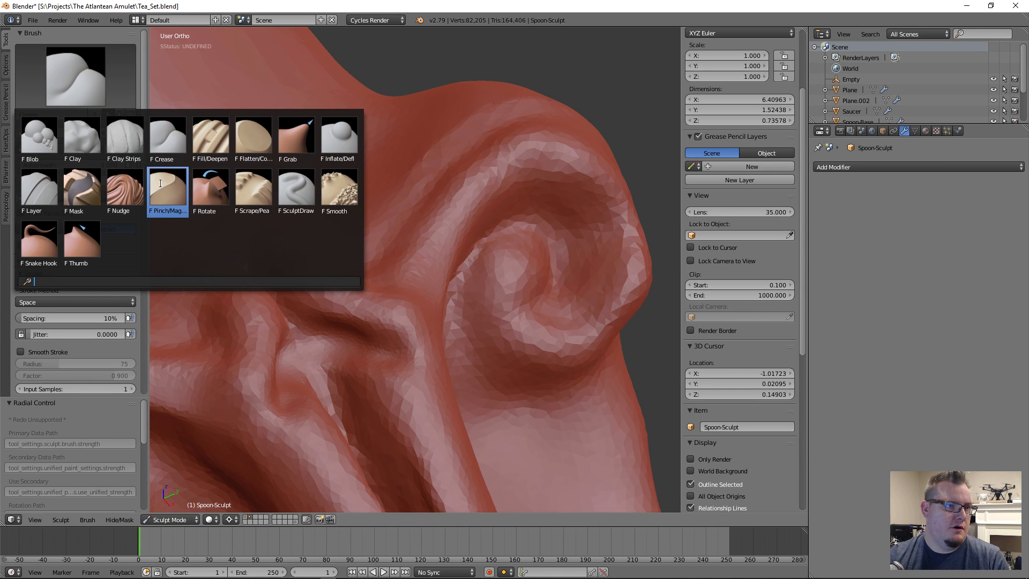
{"action": "left_click", "coordinate": [296, 191]}
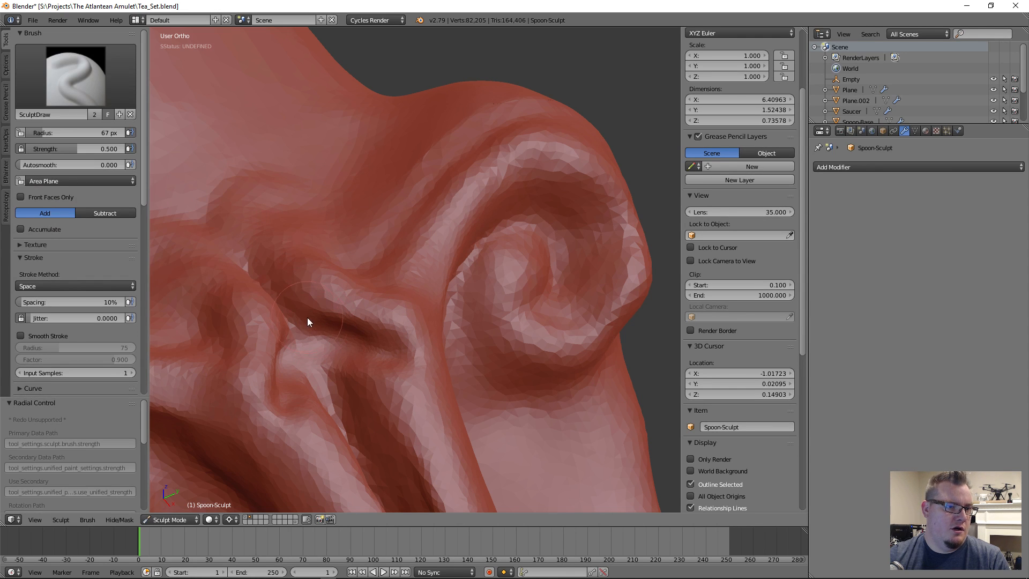
{"action": "mouse_move", "coordinate": [305, 315]}
{"action": "left_mouse_down"}
{"action": "mouse_move", "coordinate": [374, 338]}
{"action": "mouse_move", "coordinate": [367, 367]}
{"action": "mouse_move", "coordinate": [355, 369]}
{"action": "left_mouse_up"}
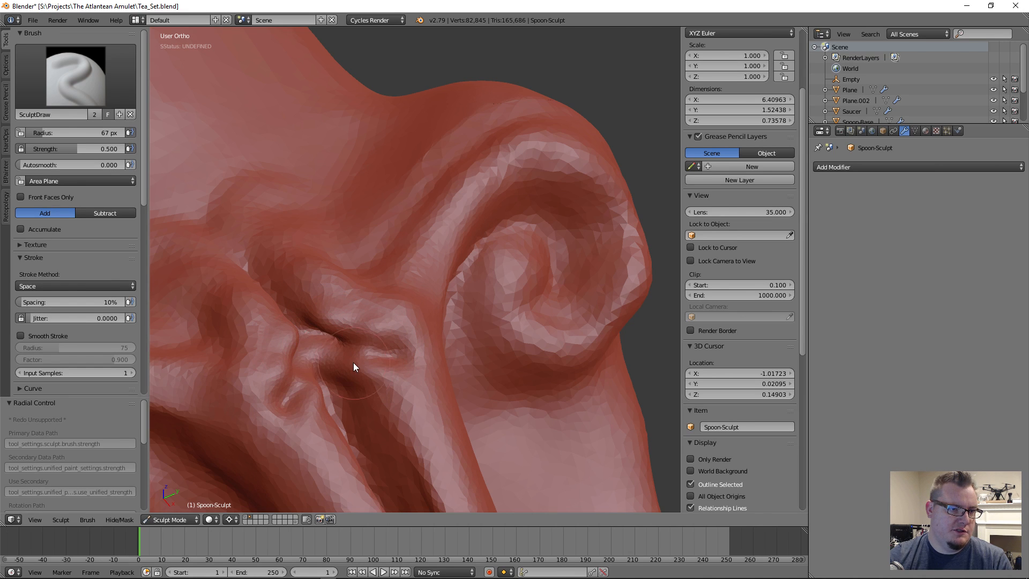
Return to the Crease brush at 0.788 strength and rework the raised junction of the central ridges.
{"action": "left_click", "coordinate": [86, 97]}
{"action": "left_click", "coordinate": [194, 216]}
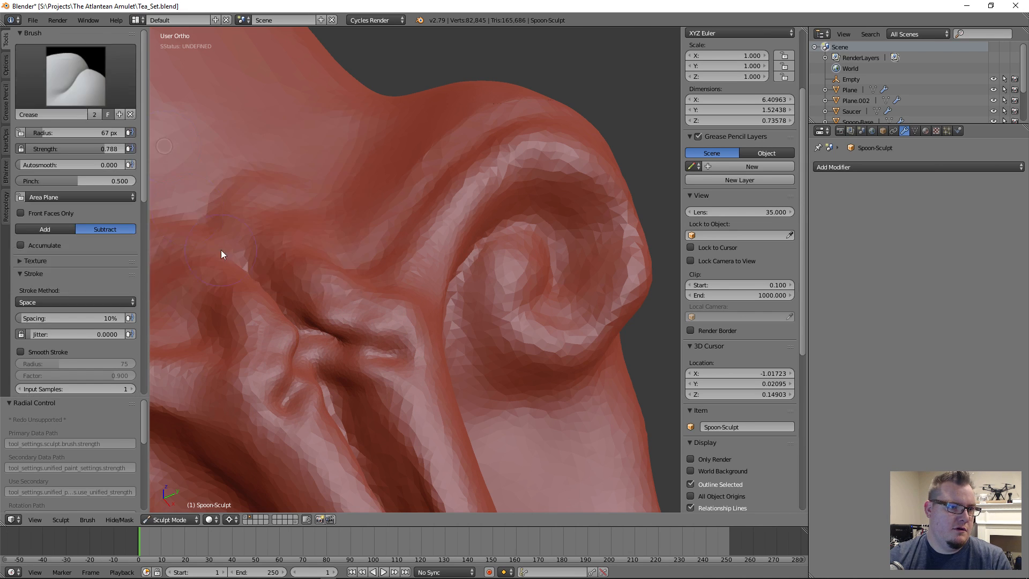
{"action": "mouse_move", "coordinate": [330, 343]}
{"action": "left_mouse_down"}
{"action": "mouse_move", "coordinate": [370, 351]}
{"action": "mouse_move", "coordinate": [305, 335]}
{"action": "mouse_move", "coordinate": [338, 327]}
{"action": "mouse_move", "coordinate": [382, 376]}
{"action": "mouse_move", "coordinate": [317, 358]}
{"action": "left_mouse_up"}
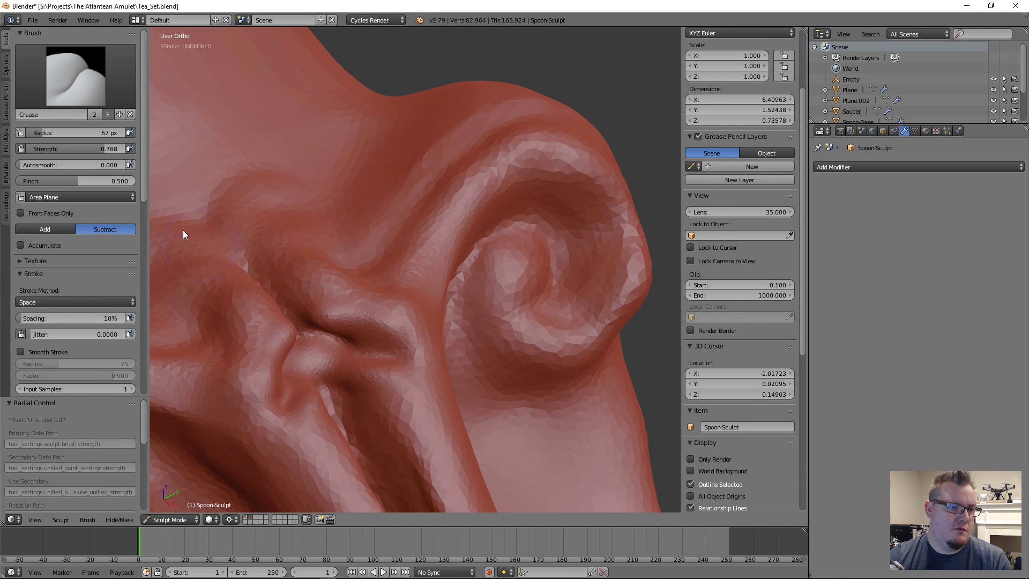
Switch to the SculptDraw brush and carve inward at the central junction with an inverted stroke.
{"action": "left_click", "coordinate": [76, 77]}
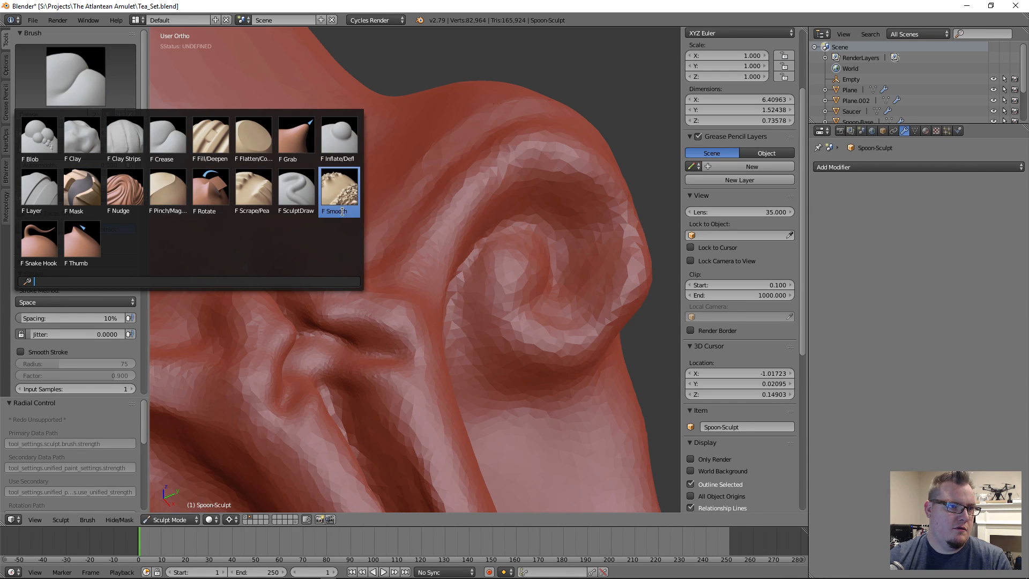
{"action": "left_click", "coordinate": [294, 201]}
{"action": "left_click_drag", "start_coordinate": [304, 339], "coordinate": [309, 359], "text": "ctrl"}
{"action": "scroll", "coordinate": [302, 344], "scroll_direction": "down", "scroll_amount": 5}
{"action": "mouse_move", "coordinate": [299, 342]}
{"action": "middle_mouse_down"}
{"action": "mouse_move", "coordinate": [361, 308]}
{"action": "mouse_move", "coordinate": [343, 300]}
{"action": "mouse_move", "coordinate": [346, 343]}
{"action": "mouse_move", "coordinate": [410, 240]}
{"action": "middle_mouse_up"}
{"action": "scroll", "coordinate": [376, 330], "scroll_direction": "up", "scroll_amount": 6}
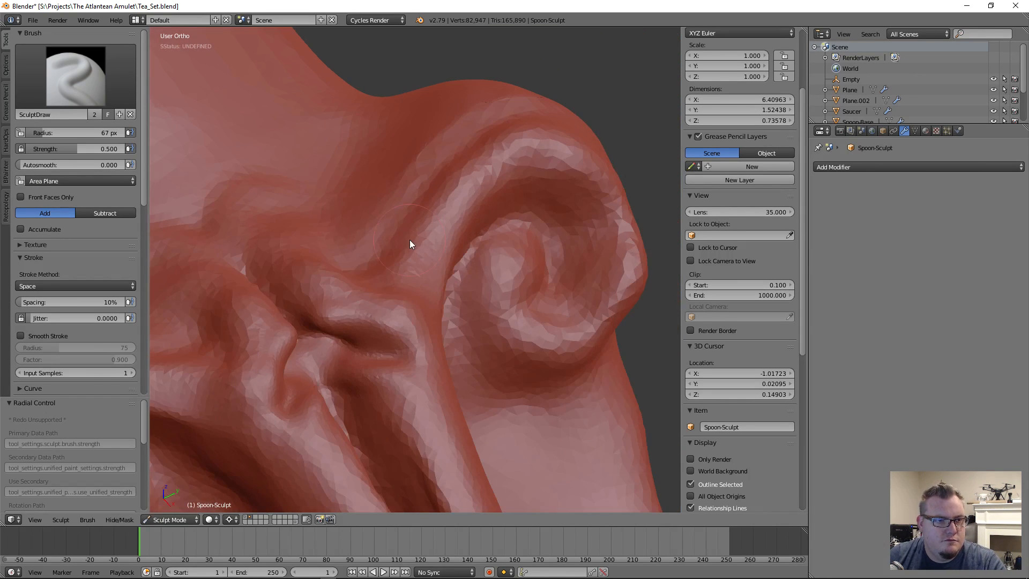
{"action": "mouse_move", "coordinate": [346, 339]}
{"action": "middle_mouse_down"}
{"action": "mouse_move", "coordinate": [300, 349]}
{"action": "mouse_move", "coordinate": [345, 320]}
{"action": "middle_mouse_up"}
{"action": "scroll", "coordinate": [391, 314], "scroll_direction": "down", "scroll_amount": 6}
{"action": "mouse_move", "coordinate": [439, 332]}
{"action": "middle_mouse_down"}
{"action": "mouse_move", "coordinate": [350, 324]}
{"action": "mouse_move", "coordinate": [454, 364]}
{"action": "middle_mouse_up"}
{"action": "scroll", "coordinate": [398, 324], "scroll_direction": "up", "scroll_amount": 6}
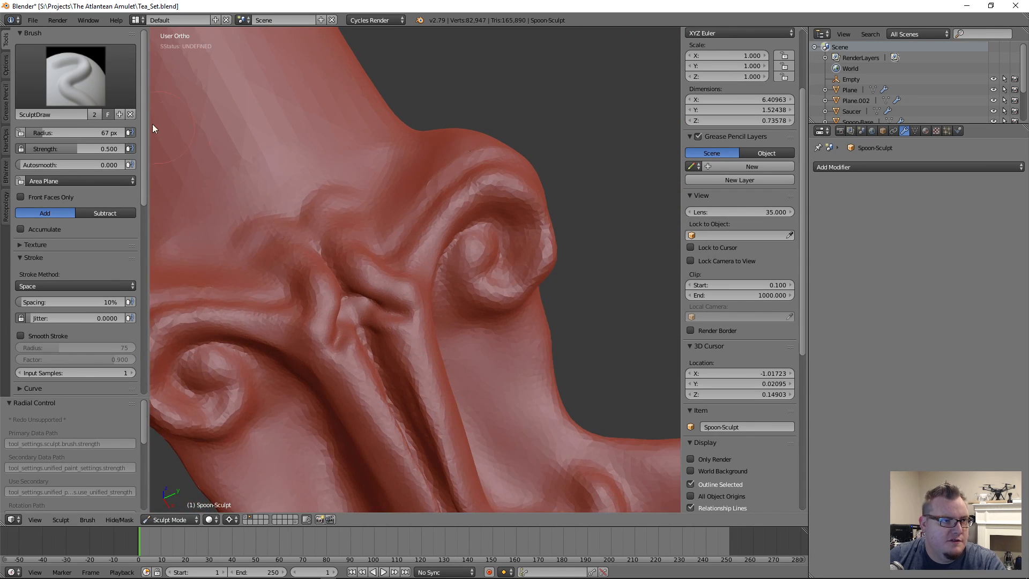
Try creasing the groove at the central junction with the Crease brush at 100 px radius.
{"action": "left_click", "coordinate": [75, 75]}
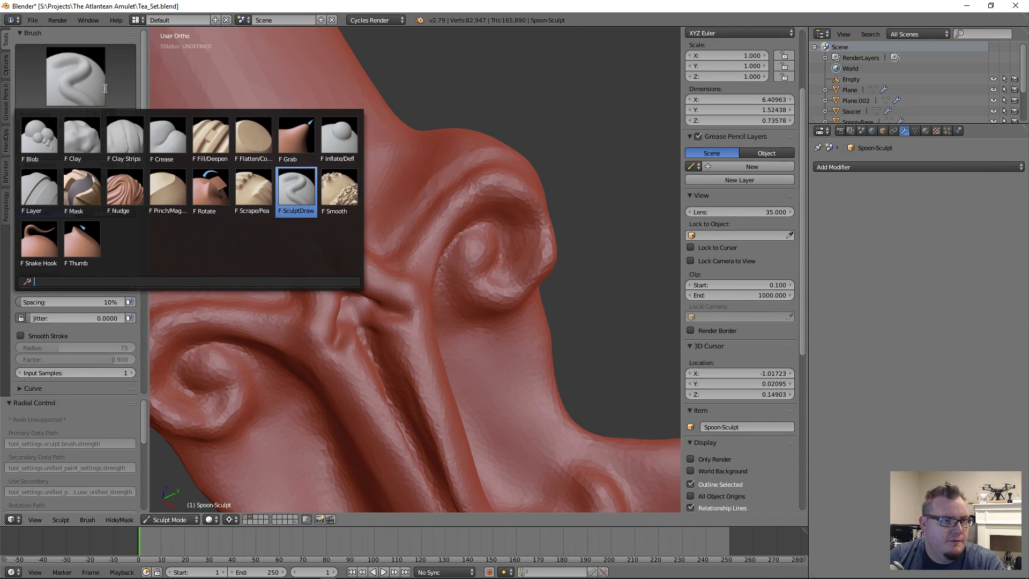
{"action": "left_click", "coordinate": [167, 141]}
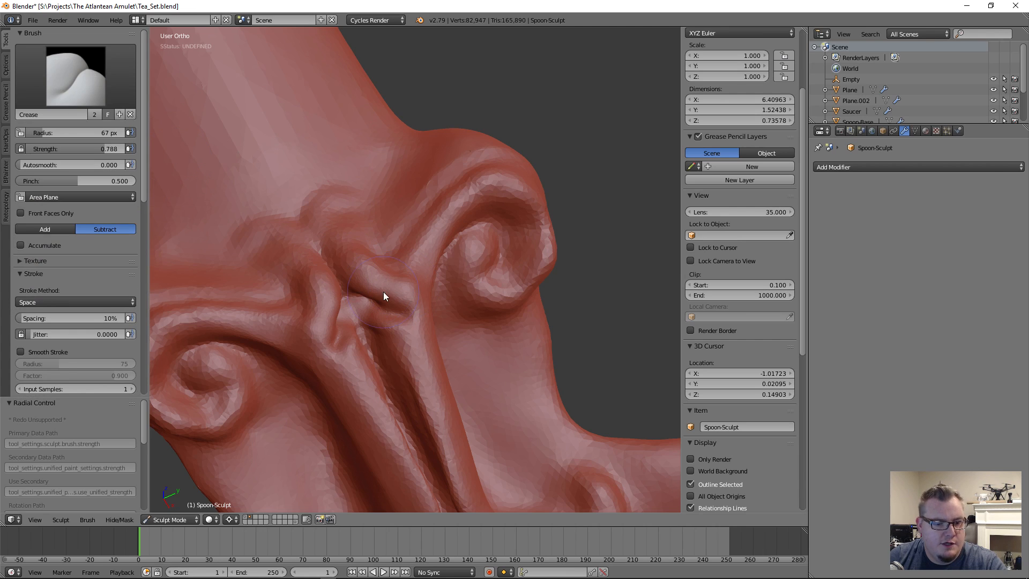
{"action": "key", "text": "f"}
{"action": "left_click", "coordinate": [403, 302]}
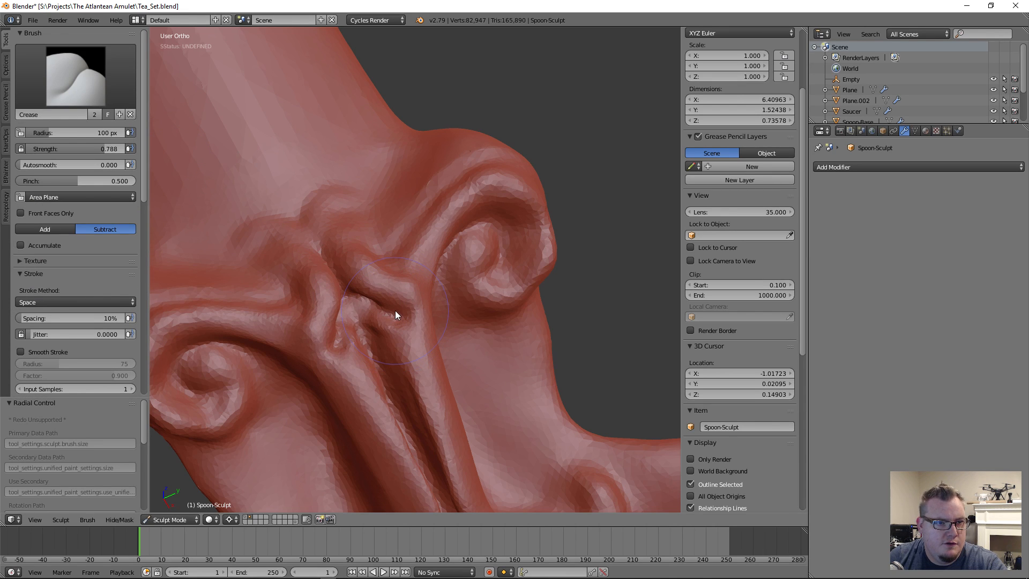
{"action": "key", "text": "ctrl+z"}
Switch to the Pinch/Magnify brush at 100 px radius and 0.500 strength, and try pinching the ridge beside the upper scroll.
{"action": "left_click", "coordinate": [90, 96]}
{"action": "left_click", "coordinate": [169, 181]}
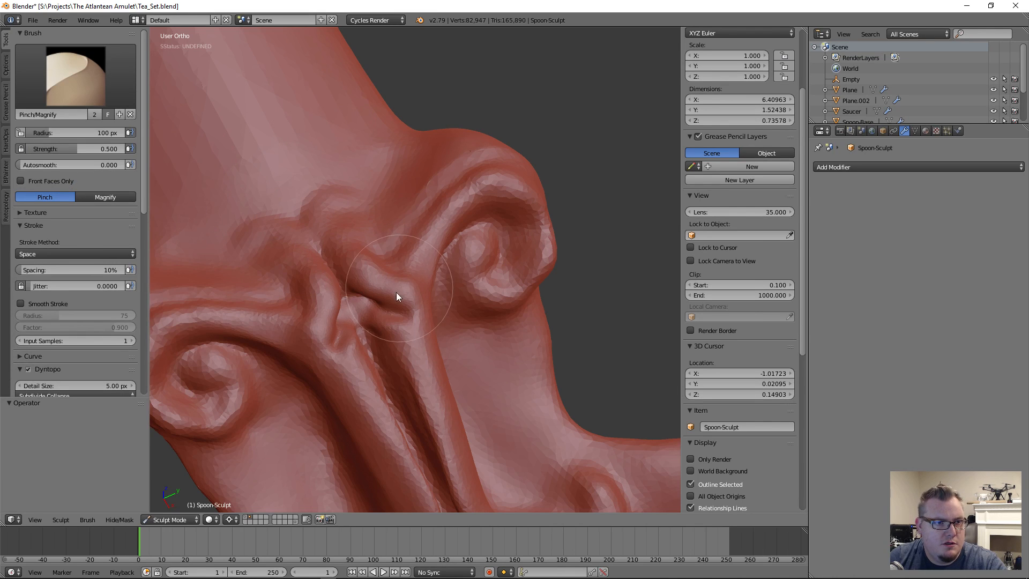
{"action": "mouse_move", "coordinate": [396, 292]}
{"action": "left_mouse_down"}
{"action": "mouse_move", "coordinate": [399, 310]}
{"action": "mouse_move", "coordinate": [371, 304]}
{"action": "mouse_move", "coordinate": [384, 308]}
{"action": "mouse_move", "coordinate": [375, 322]}
{"action": "mouse_move", "coordinate": [457, 383]}
{"action": "left_mouse_up"}
{"action": "middle_click_drag", "start_coordinate": [456, 383], "coordinate": [442, 348]}
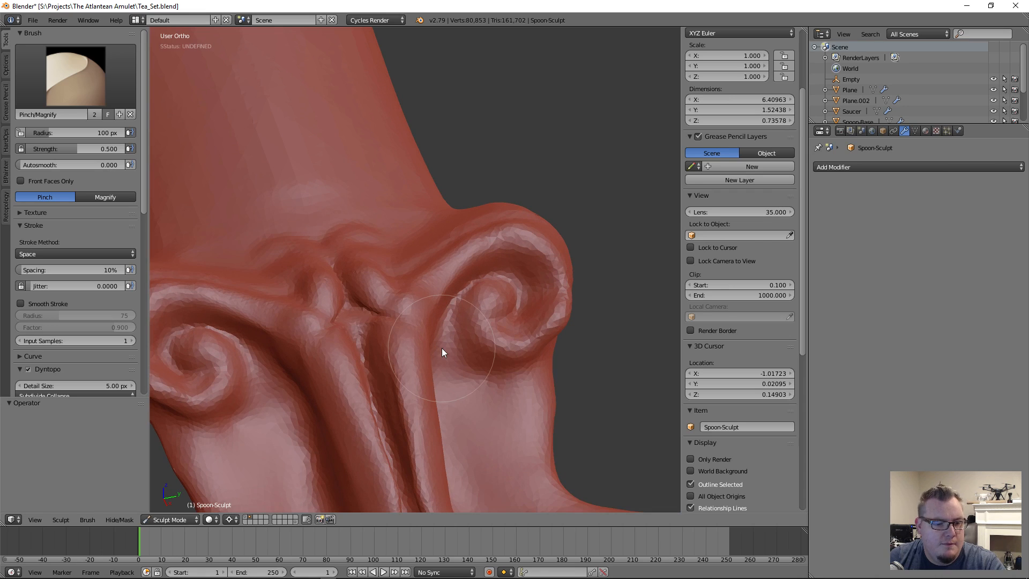
{"action": "scroll", "coordinate": [437, 364], "scroll_direction": "up", "scroll_amount": 5}
{"action": "left_click_drag", "start_coordinate": [436, 364], "coordinate": [400, 382]}
{"action": "middle_click_drag", "start_coordinate": [400, 382], "coordinate": [428, 369]}
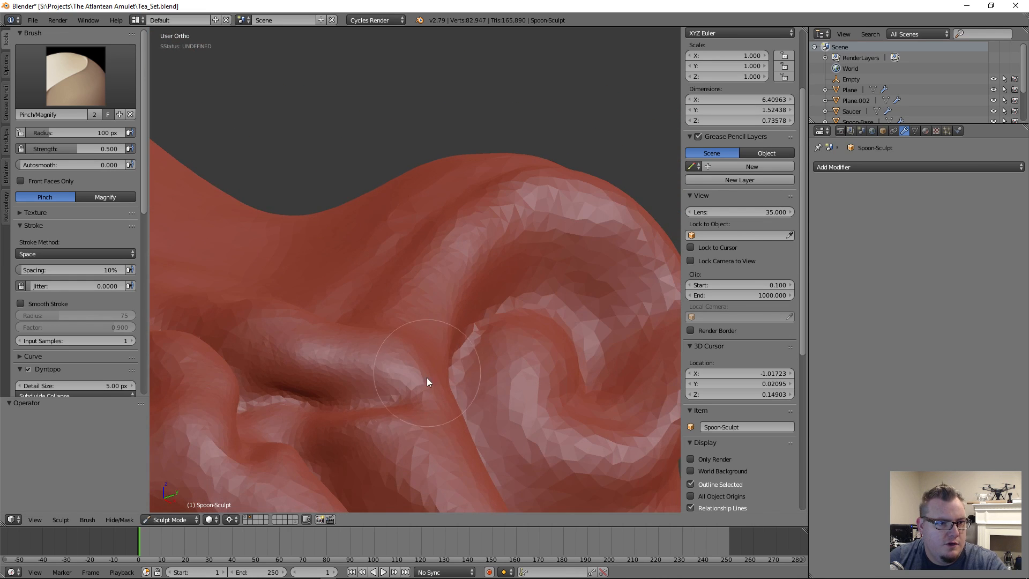
Set the Pinch/Magnify brush to 102 px radius and 0.854 strength, and pinch the ridges around the central junction.
{"action": "key", "text": "f"}
{"action": "left_click", "coordinate": [400, 383]}
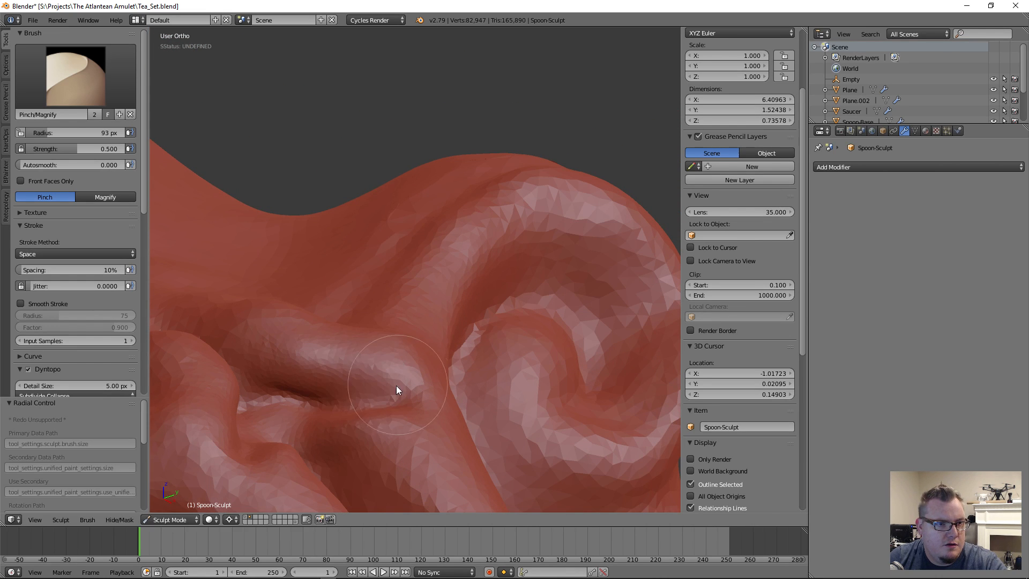
{"action": "middle_click_drag", "start_coordinate": [349, 357], "coordinate": [364, 377]}
{"action": "scroll", "coordinate": [365, 380], "scroll_direction": "up", "scroll_amount": 2}
{"action": "key", "text": "f"}
{"action": "left_click", "coordinate": [371, 386]}
{"action": "key", "text": "shift+f"}
{"action": "left_click", "coordinate": [325, 398]}
{"action": "scroll", "coordinate": [364, 354], "scroll_direction": "down", "scroll_amount": 5}
{"action": "scroll", "coordinate": [388, 332], "scroll_direction": "up", "scroll_amount": 2}
{"action": "mouse_move", "coordinate": [391, 332]}
{"action": "left_mouse_down"}
{"action": "mouse_move", "coordinate": [369, 329]}
{"action": "mouse_move", "coordinate": [410, 326]}
{"action": "mouse_move", "coordinate": [372, 330]}
{"action": "mouse_move", "coordinate": [436, 367]}
{"action": "left_mouse_up"}
{"action": "mouse_move", "coordinate": [436, 367]}
{"action": "middle_mouse_down"}
{"action": "mouse_move", "coordinate": [333, 361]}
{"action": "mouse_move", "coordinate": [352, 337]}
{"action": "mouse_move", "coordinate": [376, 345]}
{"action": "mouse_move", "coordinate": [348, 333]}
{"action": "middle_mouse_up"}
{"action": "left_click_drag", "start_coordinate": [329, 299], "coordinate": [344, 323]}
{"action": "mouse_move", "coordinate": [342, 323]}
{"action": "middle_mouse_down"}
{"action": "mouse_move", "coordinate": [341, 343]}
{"action": "mouse_move", "coordinate": [349, 313]}
{"action": "middle_mouse_up"}
{"action": "left_click_drag", "start_coordinate": [349, 313], "coordinate": [349, 312]}
{"action": "mouse_move", "coordinate": [350, 312]}
{"action": "middle_mouse_down"}
{"action": "mouse_move", "coordinate": [397, 335]}
{"action": "mouse_move", "coordinate": [432, 302]}
{"action": "middle_mouse_up"}
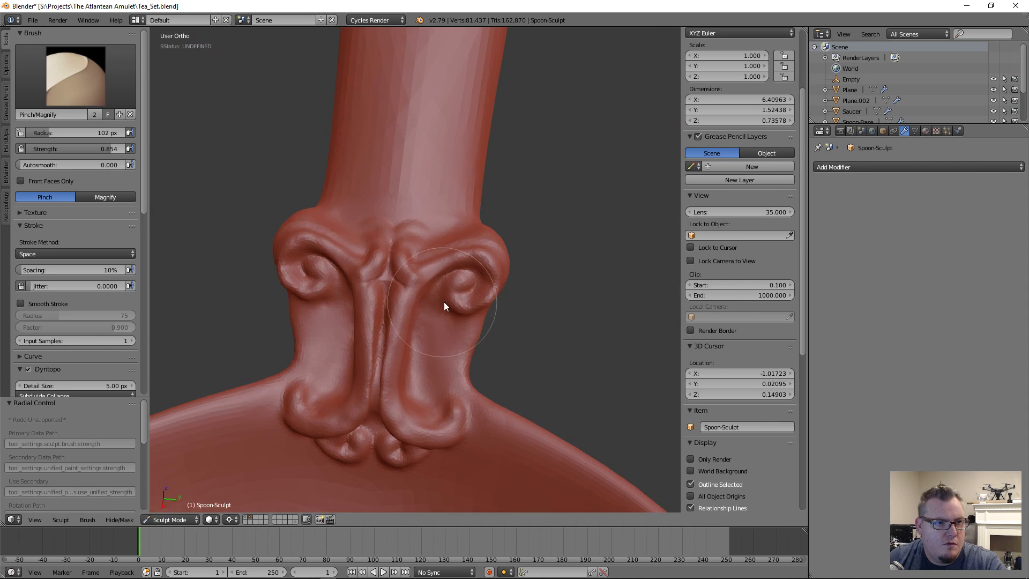
Switch to the Flatten/Contrast brush at 92 px radius and 0.250 strength, and flatten the ridge where it bends toward the upper scroll.
{"action": "scroll", "coordinate": [432, 302], "scroll_direction": "down", "scroll_amount": 5}
{"action": "mouse_move", "coordinate": [471, 343]}
{"action": "middle_mouse_down"}
{"action": "mouse_move", "coordinate": [365, 305]}
{"action": "mouse_move", "coordinate": [445, 338]}
{"action": "middle_mouse_up"}
{"action": "scroll", "coordinate": [445, 339], "scroll_direction": "up", "scroll_amount": 5}
{"action": "left_click", "coordinate": [91, 82]}
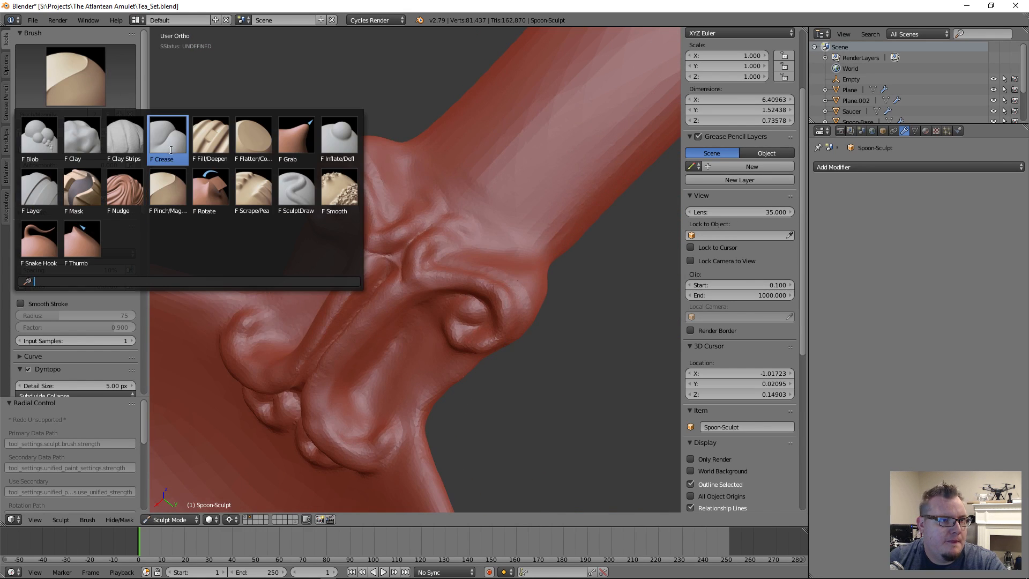
{"action": "left_click", "coordinate": [252, 144]}
{"action": "scroll", "coordinate": [461, 321], "scroll_direction": "up", "scroll_amount": 3}
{"action": "mouse_move", "coordinate": [481, 336]}
{"action": "middle_mouse_down"}
{"action": "mouse_move", "coordinate": [379, 324]}
{"action": "mouse_move", "coordinate": [487, 316]}
{"action": "middle_mouse_up"}
{"action": "scroll", "coordinate": [473, 329], "scroll_direction": "up", "scroll_amount": 3}
{"action": "key", "text": "f"}
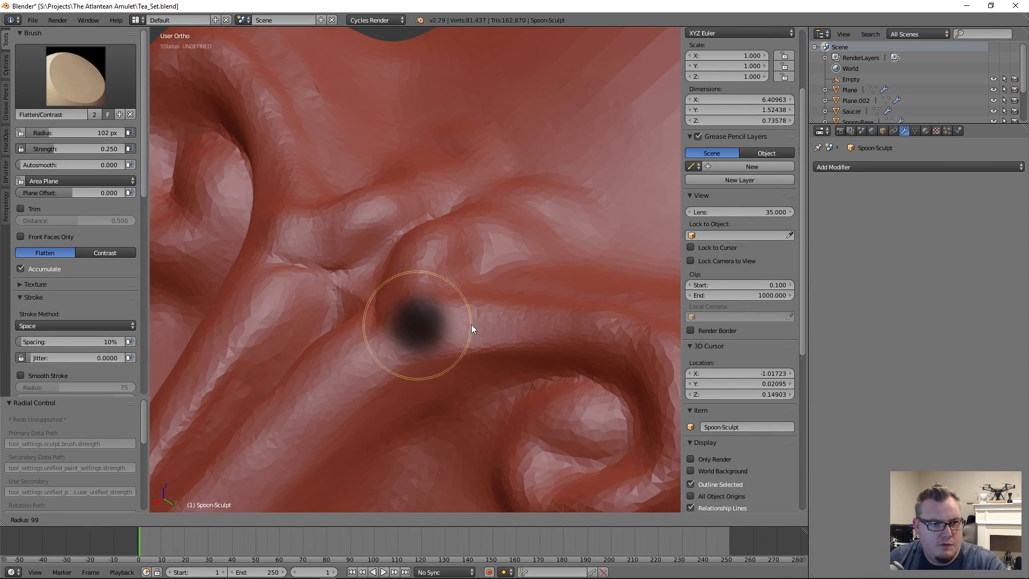
{"action": "left_click", "coordinate": [467, 319]}
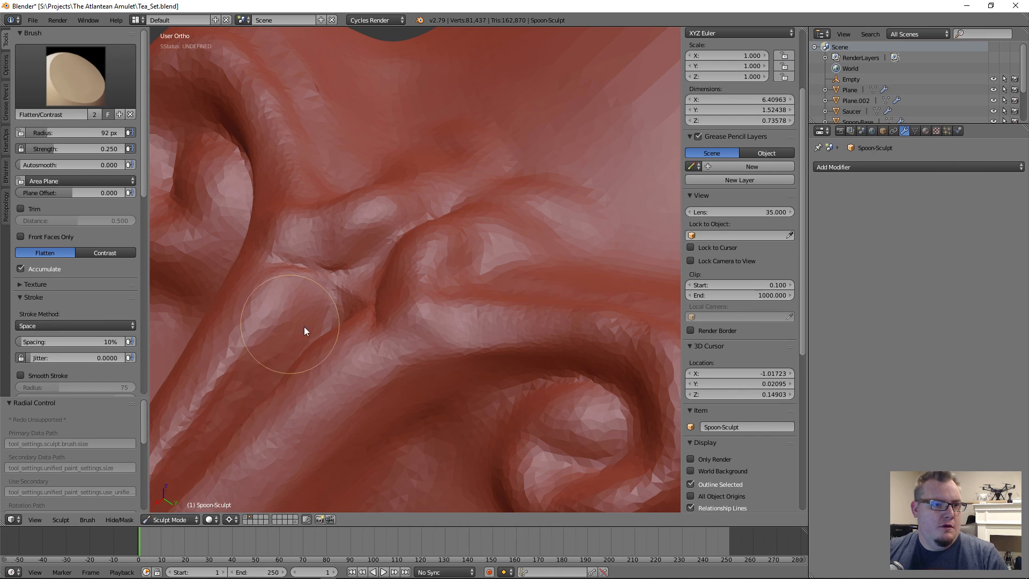
{"action": "mouse_move", "coordinate": [441, 338]}
{"action": "left_mouse_down"}
{"action": "mouse_move", "coordinate": [405, 329]}
{"action": "mouse_move", "coordinate": [375, 345]}
{"action": "mouse_move", "coordinate": [401, 343]}
{"action": "left_mouse_up"}
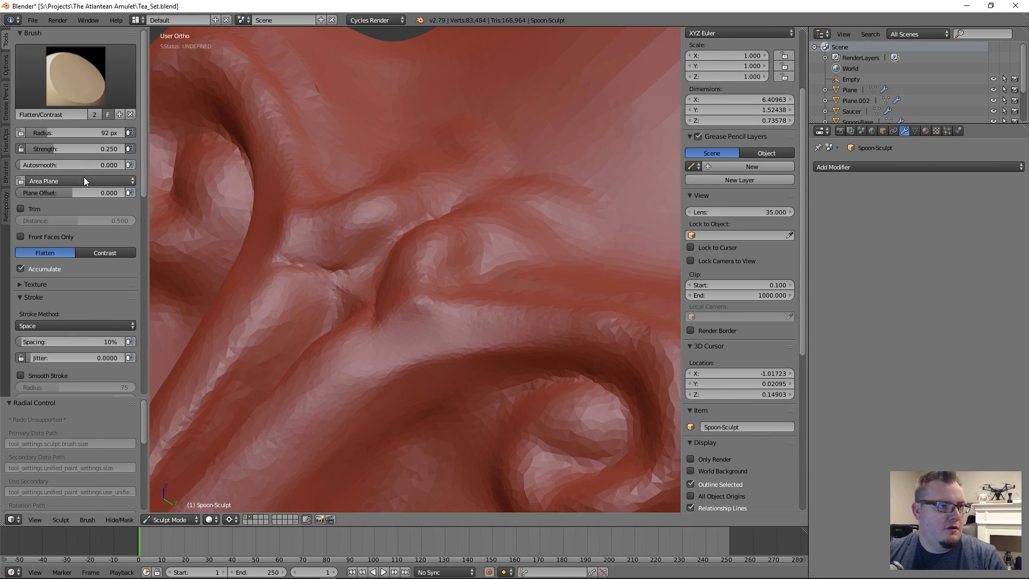
Raise the Flatten brush's strength to 0.500 and flatten the ridge from the side panel's edge out along the upper scroll.
{"action": "double_click", "coordinate": [72, 148]}
{"action": "type", "text": ".5"}
{"action": "key", "text": "Return"}
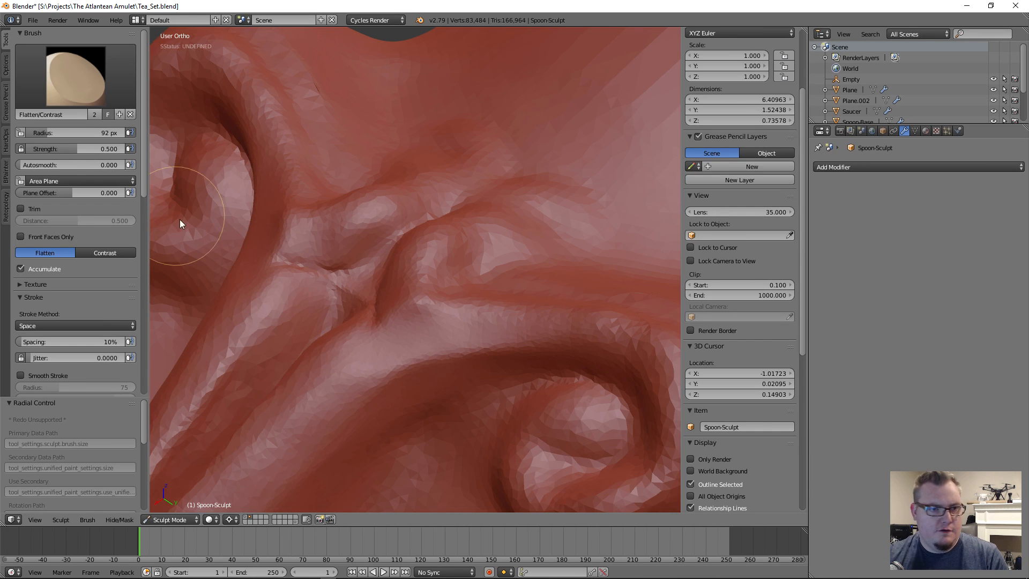
{"action": "mouse_move", "coordinate": [406, 307]}
{"action": "left_mouse_down"}
{"action": "mouse_move", "coordinate": [452, 324]}
{"action": "mouse_move", "coordinate": [597, 337]}
{"action": "mouse_move", "coordinate": [563, 355]}
{"action": "left_mouse_up"}
{"action": "mouse_move", "coordinate": [302, 417]}
{"action": "left_mouse_down"}
{"action": "mouse_move", "coordinate": [341, 376]}
{"action": "mouse_move", "coordinate": [421, 235]}
{"action": "mouse_move", "coordinate": [496, 217]}
{"action": "left_mouse_up"}
{"action": "scroll", "coordinate": [394, 364], "scroll_direction": "down", "scroll_amount": 1}
{"action": "mouse_move", "coordinate": [366, 360]}
{"action": "left_mouse_down"}
{"action": "mouse_move", "coordinate": [273, 457]}
{"action": "mouse_move", "coordinate": [425, 400]}
{"action": "mouse_move", "coordinate": [456, 416]}
{"action": "left_mouse_up"}
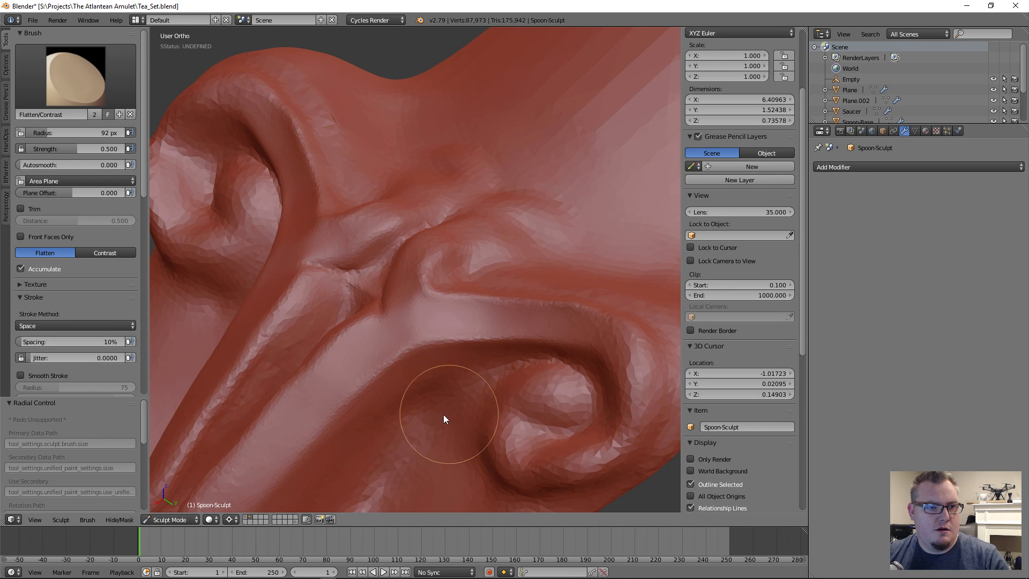
Flatten the side panel's inner ridge downward and around the bend of the lower curl.
{"action": "middle_click_drag", "start_coordinate": [457, 417], "coordinate": [552, 242]}
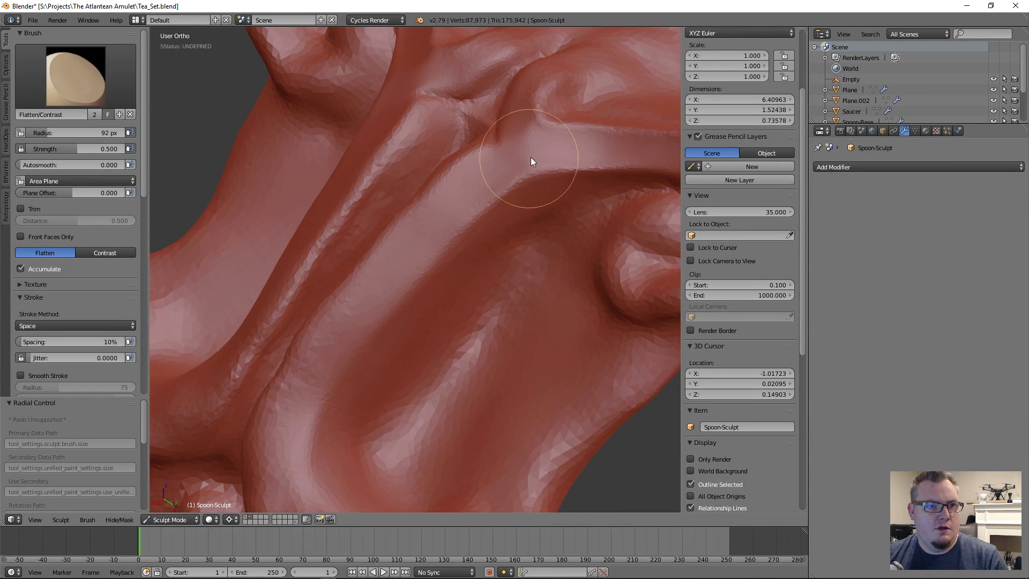
{"action": "mouse_move", "coordinate": [505, 178]}
{"action": "left_mouse_down"}
{"action": "mouse_move", "coordinate": [315, 362]}
{"action": "mouse_move", "coordinate": [372, 297]}
{"action": "mouse_move", "coordinate": [274, 465]}
{"action": "mouse_move", "coordinate": [297, 489]}
{"action": "mouse_move", "coordinate": [282, 346]}
{"action": "mouse_move", "coordinate": [400, 356]}
{"action": "mouse_move", "coordinate": [420, 420]}
{"action": "left_mouse_up"}
{"action": "mouse_move", "coordinate": [420, 421]}
{"action": "middle_mouse_down"}
{"action": "mouse_move", "coordinate": [434, 425]}
{"action": "mouse_move", "coordinate": [429, 321]}
{"action": "mouse_move", "coordinate": [408, 305]}
{"action": "mouse_move", "coordinate": [409, 339]}
{"action": "middle_mouse_up"}
{"action": "mouse_move", "coordinate": [409, 339]}
{"action": "left_mouse_down"}
{"action": "mouse_move", "coordinate": [328, 305]}
{"action": "mouse_move", "coordinate": [338, 338]}
{"action": "mouse_move", "coordinate": [333, 305]}
{"action": "mouse_move", "coordinate": [353, 272]}
{"action": "mouse_move", "coordinate": [337, 343]}
{"action": "mouse_move", "coordinate": [406, 417]}
{"action": "mouse_move", "coordinate": [460, 420]}
{"action": "mouse_move", "coordinate": [488, 395]}
{"action": "mouse_move", "coordinate": [439, 417]}
{"action": "mouse_move", "coordinate": [522, 357]}
{"action": "mouse_move", "coordinate": [367, 377]}
{"action": "mouse_move", "coordinate": [346, 345]}
{"action": "mouse_move", "coordinate": [356, 349]}
{"action": "mouse_move", "coordinate": [381, 206]}
{"action": "mouse_move", "coordinate": [332, 333]}
{"action": "mouse_move", "coordinate": [333, 303]}
{"action": "left_mouse_up"}
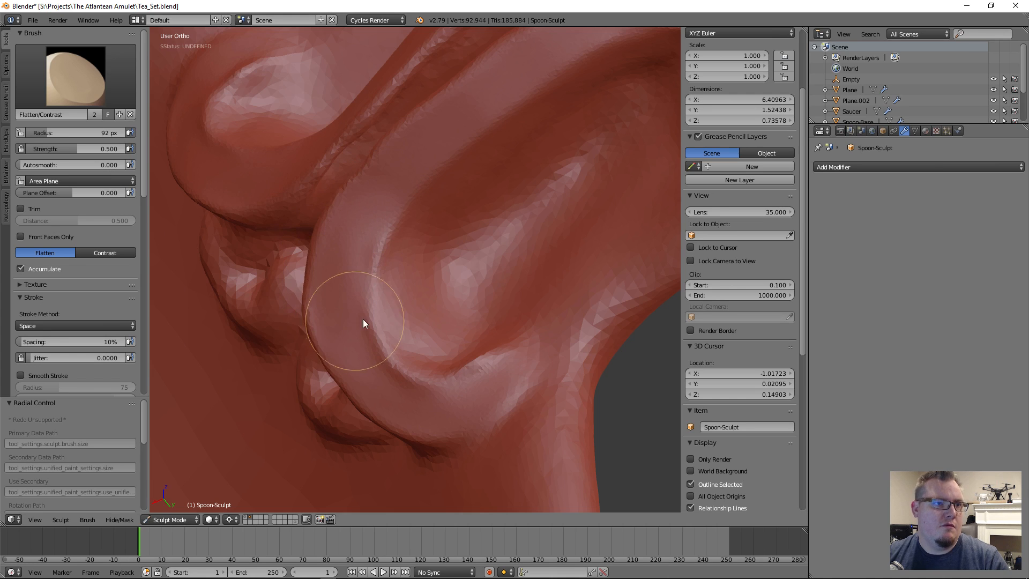
Flatten the outer end of the lower curl where it meets the bowl's rim.
{"action": "scroll", "coordinate": [352, 321], "scroll_direction": "down", "scroll_amount": 7}
{"action": "mouse_move", "coordinate": [524, 295]}
{"action": "middle_mouse_down"}
{"action": "mouse_move", "coordinate": [601, 255]}
{"action": "mouse_move", "coordinate": [541, 332]}
{"action": "mouse_move", "coordinate": [470, 275]}
{"action": "mouse_move", "coordinate": [442, 270]}
{"action": "middle_mouse_up"}
{"action": "scroll", "coordinate": [447, 294], "scroll_direction": "up", "scroll_amount": 8}
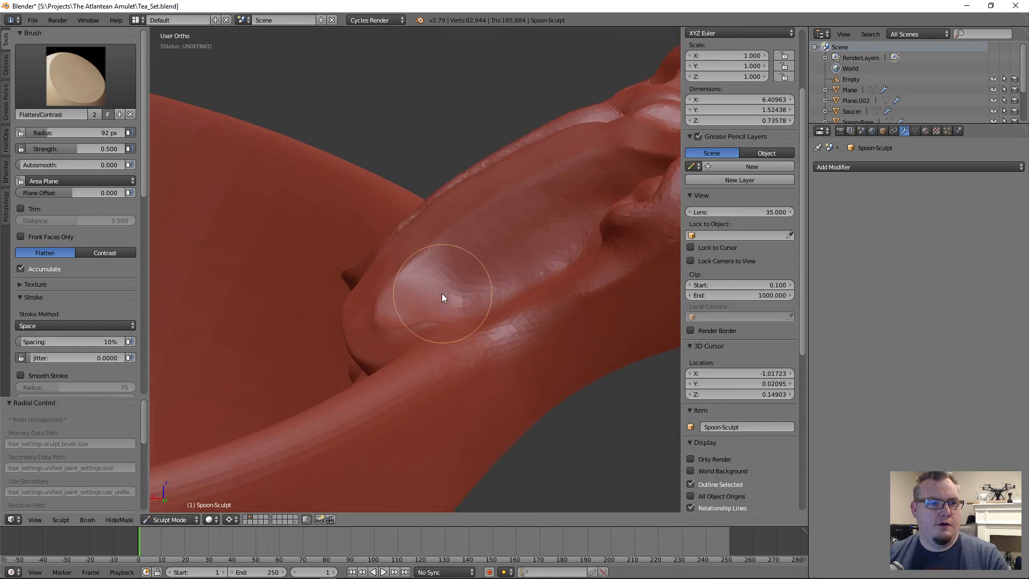
{"action": "mouse_move", "coordinate": [343, 316]}
{"action": "left_mouse_down"}
{"action": "mouse_move", "coordinate": [440, 303]}
{"action": "mouse_move", "coordinate": [533, 252]}
{"action": "mouse_move", "coordinate": [526, 231]}
{"action": "mouse_move", "coordinate": [604, 170]}
{"action": "mouse_move", "coordinate": [501, 273]}
{"action": "mouse_move", "coordinate": [491, 321]}
{"action": "mouse_move", "coordinate": [603, 251]}
{"action": "mouse_move", "coordinate": [475, 343]}
{"action": "mouse_move", "coordinate": [509, 345]}
{"action": "left_mouse_up"}
Flatten the recessed side panel's lower hollow and the surface beside its inner ridge.
{"action": "mouse_move", "coordinate": [510, 345]}
{"action": "middle_mouse_down"}
{"action": "mouse_move", "coordinate": [517, 232]}
{"action": "mouse_move", "coordinate": [418, 300]}
{"action": "mouse_move", "coordinate": [451, 321]}
{"action": "middle_mouse_up"}
{"action": "scroll", "coordinate": [489, 254], "scroll_direction": "up", "scroll_amount": 3}
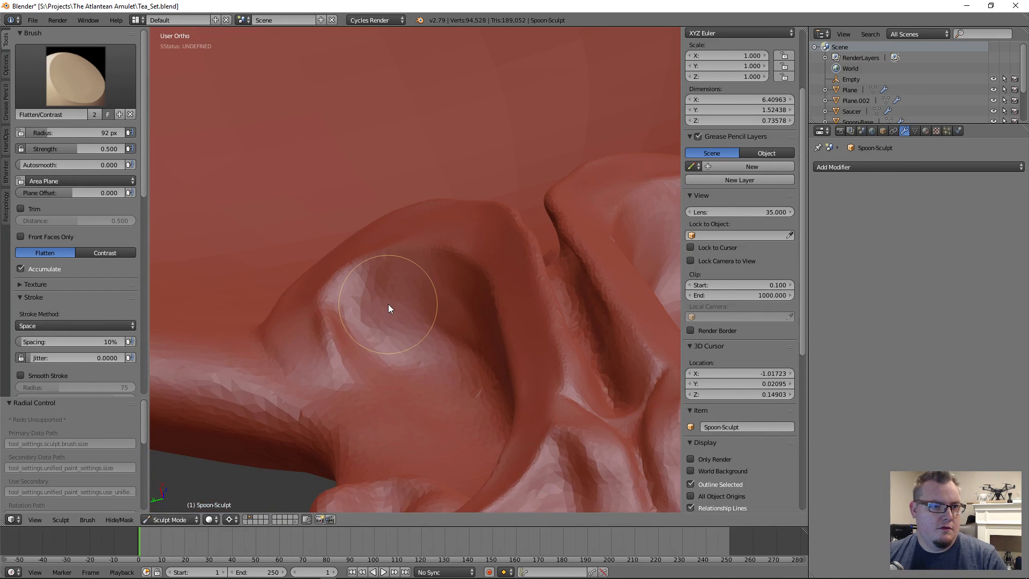
{"action": "mouse_move", "coordinate": [405, 291]}
{"action": "left_mouse_down"}
{"action": "mouse_move", "coordinate": [416, 341]}
{"action": "mouse_move", "coordinate": [363, 306]}
{"action": "mouse_move", "coordinate": [438, 285]}
{"action": "mouse_move", "coordinate": [393, 347]}
{"action": "mouse_move", "coordinate": [428, 358]}
{"action": "mouse_move", "coordinate": [419, 367]}
{"action": "mouse_move", "coordinate": [468, 368]}
{"action": "mouse_move", "coordinate": [460, 381]}
{"action": "mouse_move", "coordinate": [443, 322]}
{"action": "left_mouse_up"}
{"action": "scroll", "coordinate": [442, 321], "scroll_direction": "down", "scroll_amount": 3}
{"action": "middle_click_drag", "start_coordinate": [436, 319], "coordinate": [615, 256]}
{"action": "scroll", "coordinate": [509, 244], "scroll_direction": "up", "scroll_amount": 4}
{"action": "scroll", "coordinate": [509, 247], "scroll_direction": "down", "scroll_amount": 2}
{"action": "mouse_move", "coordinate": [501, 236]}
{"action": "middle_mouse_down"}
{"action": "mouse_move", "coordinate": [489, 335]}
{"action": "mouse_move", "coordinate": [486, 320]}
{"action": "middle_mouse_up"}
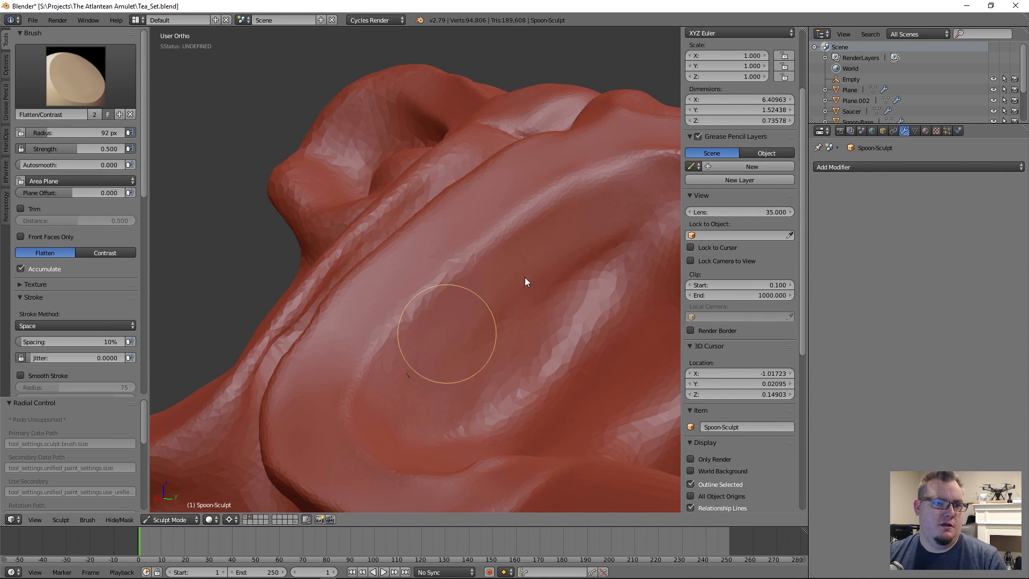
{"action": "mouse_move", "coordinate": [602, 262]}
{"action": "left_mouse_down"}
{"action": "mouse_move", "coordinate": [588, 343]}
{"action": "mouse_move", "coordinate": [477, 421]}
{"action": "mouse_move", "coordinate": [583, 351]}
{"action": "mouse_move", "coordinate": [485, 365]}
{"action": "mouse_move", "coordinate": [539, 369]}
{"action": "mouse_move", "coordinate": [567, 313]}
{"action": "mouse_move", "coordinate": [587, 319]}
{"action": "mouse_move", "coordinate": [637, 261]}
{"action": "mouse_move", "coordinate": [610, 278]}
{"action": "mouse_move", "coordinate": [510, 427]}
{"action": "mouse_move", "coordinate": [545, 391]}
{"action": "mouse_move", "coordinate": [452, 412]}
{"action": "mouse_move", "coordinate": [493, 420]}
{"action": "mouse_move", "coordinate": [517, 281]}
{"action": "mouse_move", "coordinate": [468, 364]}
{"action": "left_mouse_up"}
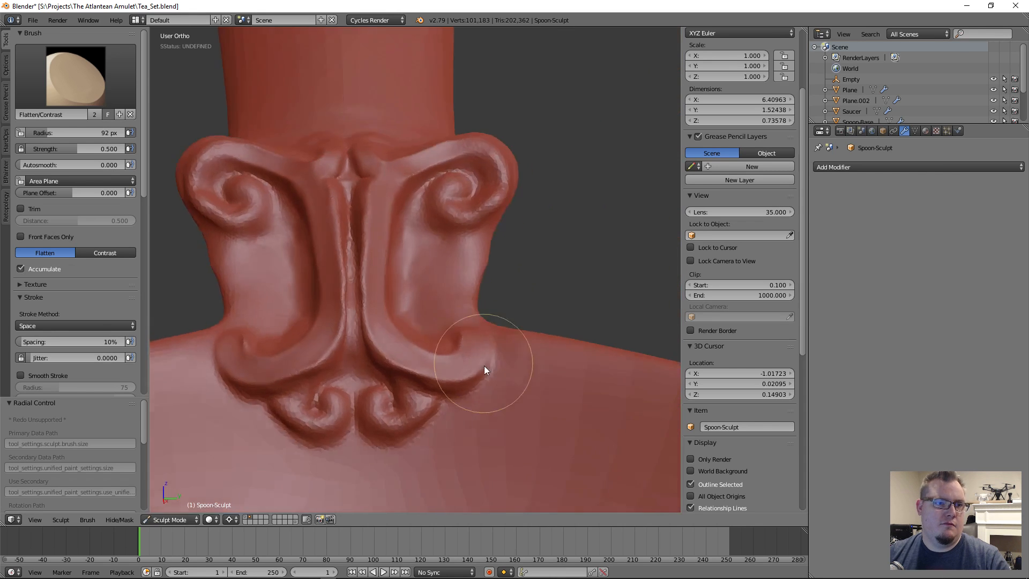
Flatten the recessed side panel's floor from below the upper scroll down to the lower curl.
{"action": "scroll", "coordinate": [483, 365], "scroll_direction": "up", "scroll_amount": 2}
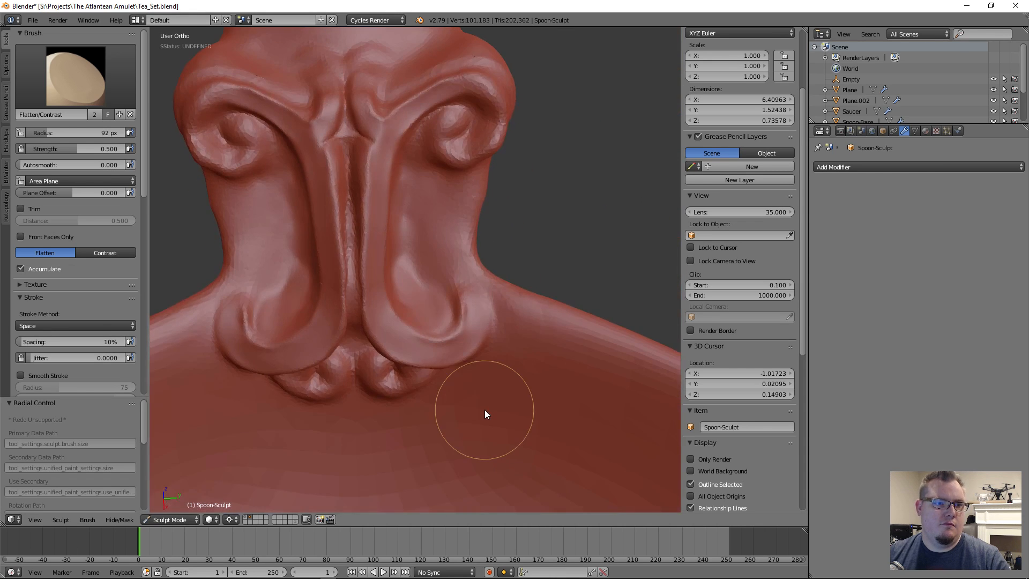
{"action": "scroll", "coordinate": [478, 404], "scroll_direction": "down", "scroll_amount": 2}
{"action": "mouse_move", "coordinate": [480, 345]}
{"action": "middle_mouse_down"}
{"action": "mouse_move", "coordinate": [412, 354]}
{"action": "mouse_move", "coordinate": [392, 324]}
{"action": "mouse_move", "coordinate": [465, 385]}
{"action": "mouse_move", "coordinate": [495, 360]}
{"action": "mouse_move", "coordinate": [451, 361]}
{"action": "middle_mouse_up"}
{"action": "scroll", "coordinate": [391, 324], "scroll_direction": "down", "scroll_amount": 4}
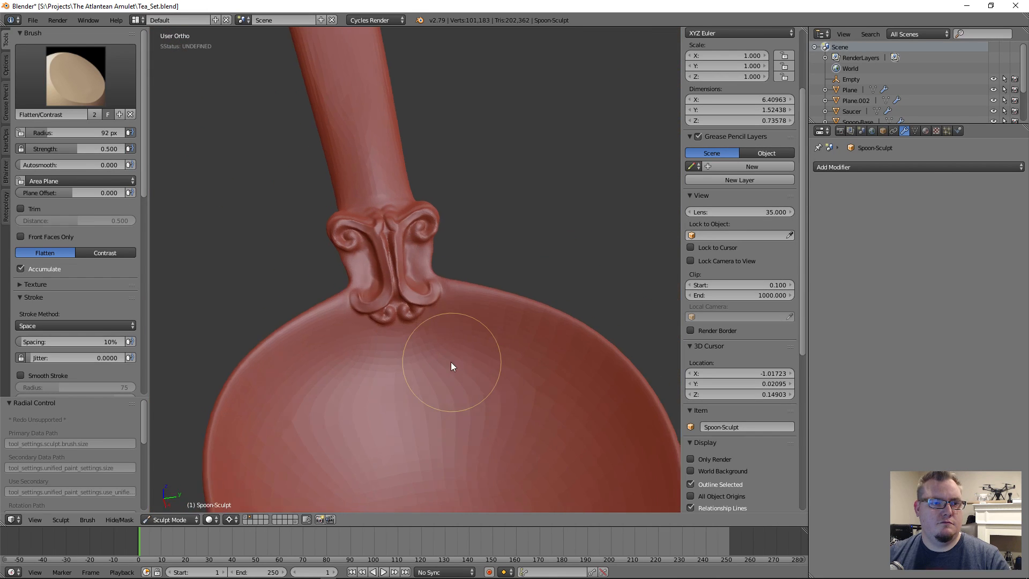
{"action": "scroll", "coordinate": [425, 348], "scroll_direction": "up", "scroll_amount": 7}
{"action": "scroll", "coordinate": [421, 352], "scroll_direction": "up", "scroll_amount": 5}
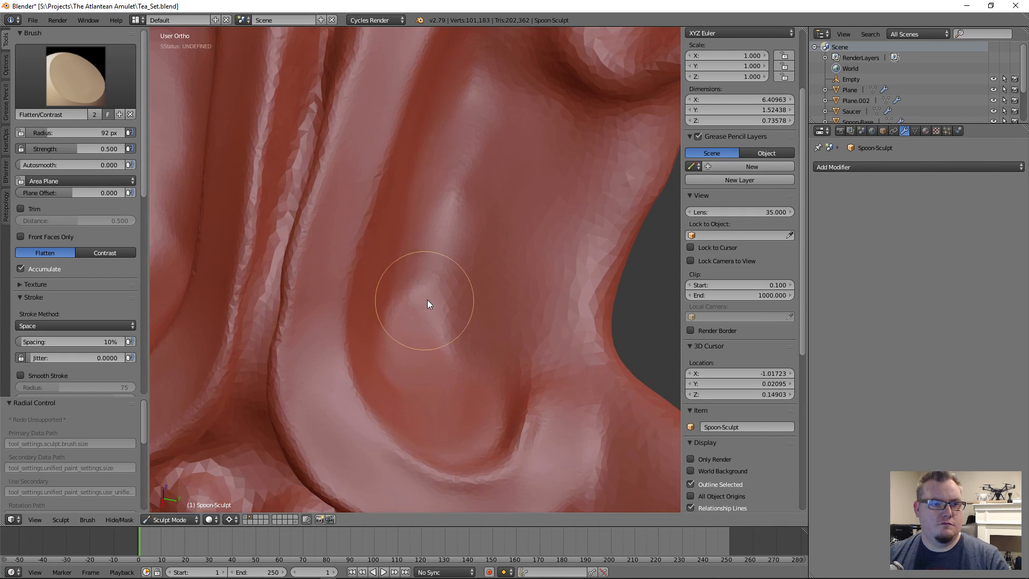
{"action": "left_click_drag", "start_coordinate": [465, 143], "coordinate": [462, 225]}
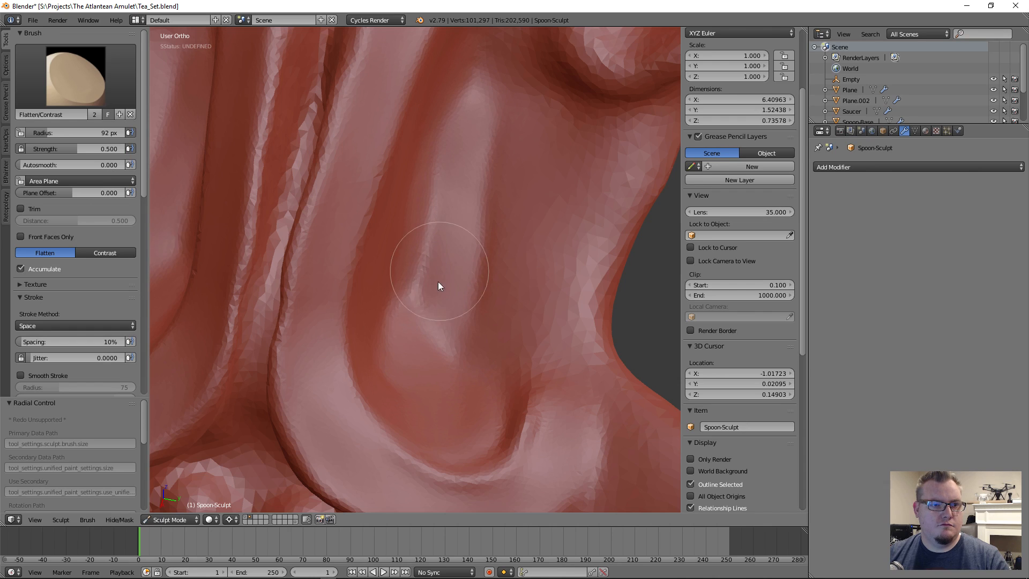
{"action": "scroll", "coordinate": [483, 215], "scroll_direction": "down", "scroll_amount": 2}
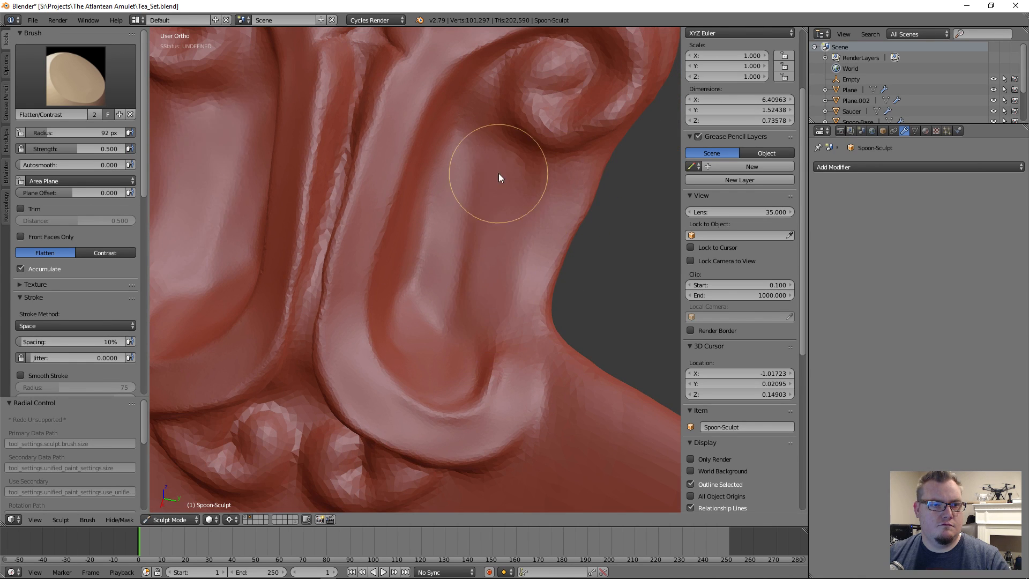
{"action": "left_click_drag", "start_coordinate": [460, 284], "coordinate": [520, 243]}
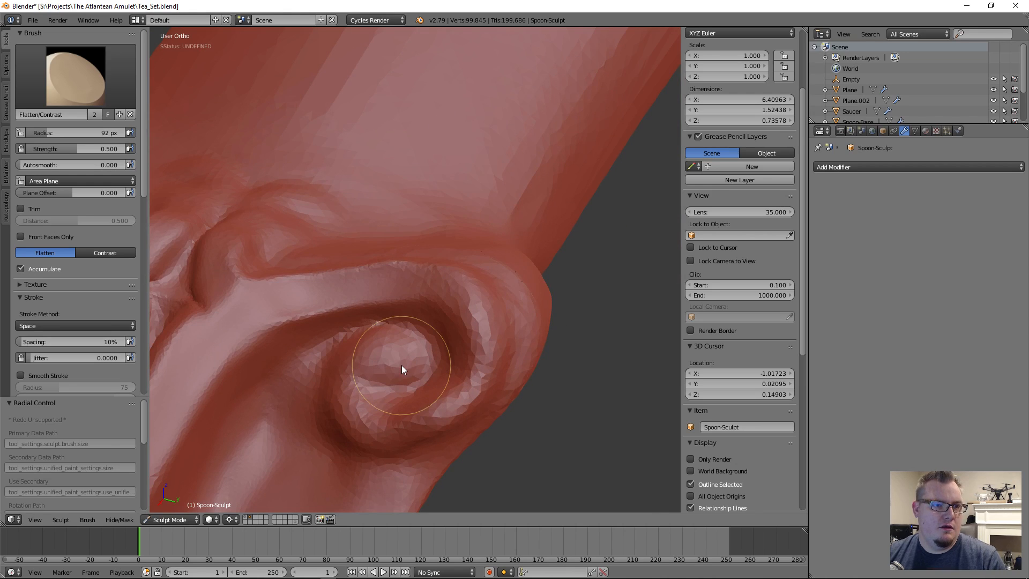
Flatten the upper scroll's outer band and reduce the Flatten brush's radius to 66 px.
{"action": "mouse_move", "coordinate": [418, 281]}
{"action": "left_mouse_down"}
{"action": "mouse_move", "coordinate": [455, 306]}
{"action": "mouse_move", "coordinate": [470, 338]}
{"action": "mouse_move", "coordinate": [449, 399]}
{"action": "mouse_move", "coordinate": [414, 420]}
{"action": "mouse_move", "coordinate": [435, 413]}
{"action": "mouse_move", "coordinate": [355, 415]}
{"action": "mouse_move", "coordinate": [459, 394]}
{"action": "mouse_move", "coordinate": [485, 351]}
{"action": "mouse_move", "coordinate": [435, 292]}
{"action": "left_mouse_up"}
{"action": "mouse_move", "coordinate": [434, 292]}
{"action": "middle_mouse_down"}
{"action": "mouse_move", "coordinate": [456, 360]}
{"action": "mouse_move", "coordinate": [414, 366]}
{"action": "mouse_move", "coordinate": [458, 407]}
{"action": "mouse_move", "coordinate": [502, 395]}
{"action": "middle_mouse_up"}
{"action": "key", "text": "f"}
{"action": "left_click", "coordinate": [488, 400]}
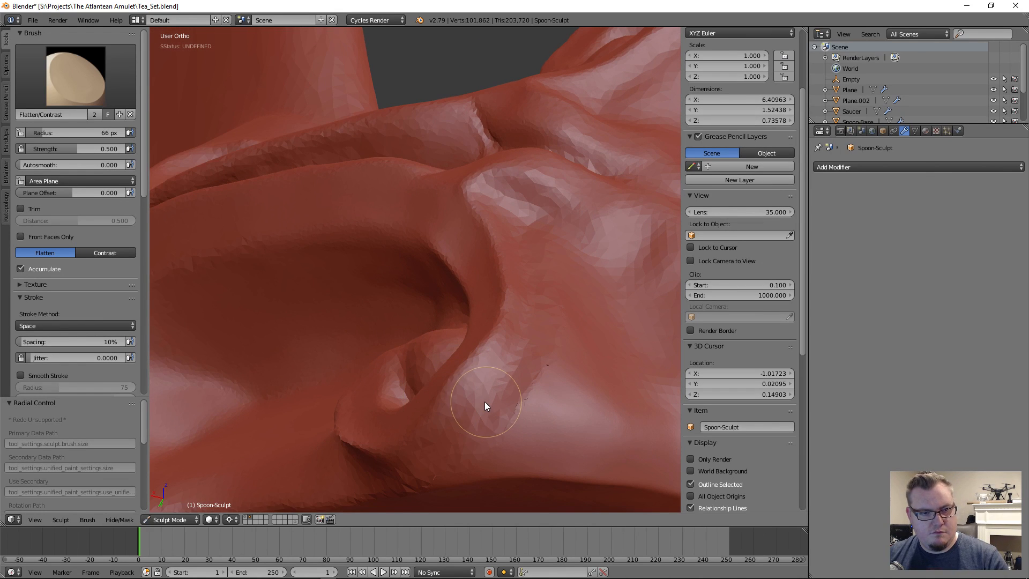
Flatten the upper scroll's outer side and the rounded shoulder above its curl.
{"action": "mouse_move", "coordinate": [507, 353]}
{"action": "left_mouse_down"}
{"action": "mouse_move", "coordinate": [440, 449]}
{"action": "mouse_move", "coordinate": [492, 375]}
{"action": "mouse_move", "coordinate": [523, 291]}
{"action": "mouse_move", "coordinate": [505, 213]}
{"action": "mouse_move", "coordinate": [561, 262]}
{"action": "mouse_move", "coordinate": [549, 283]}
{"action": "mouse_move", "coordinate": [545, 445]}
{"action": "mouse_move", "coordinate": [564, 401]}
{"action": "mouse_move", "coordinate": [615, 395]}
{"action": "mouse_move", "coordinate": [585, 360]}
{"action": "mouse_move", "coordinate": [575, 450]}
{"action": "mouse_move", "coordinate": [572, 411]}
{"action": "mouse_move", "coordinate": [521, 437]}
{"action": "mouse_move", "coordinate": [494, 402]}
{"action": "mouse_move", "coordinate": [435, 462]}
{"action": "left_mouse_up"}
{"action": "mouse_move", "coordinate": [434, 461]}
{"action": "middle_mouse_down"}
{"action": "mouse_move", "coordinate": [464, 391]}
{"action": "mouse_move", "coordinate": [444, 352]}
{"action": "mouse_move", "coordinate": [526, 368]}
{"action": "mouse_move", "coordinate": [542, 409]}
{"action": "mouse_move", "coordinate": [558, 357]}
{"action": "mouse_move", "coordinate": [447, 287]}
{"action": "mouse_move", "coordinate": [434, 304]}
{"action": "mouse_move", "coordinate": [361, 216]}
{"action": "mouse_move", "coordinate": [363, 257]}
{"action": "mouse_move", "coordinate": [373, 242]}
{"action": "mouse_move", "coordinate": [365, 218]}
{"action": "mouse_move", "coordinate": [475, 258]}
{"action": "middle_mouse_up"}
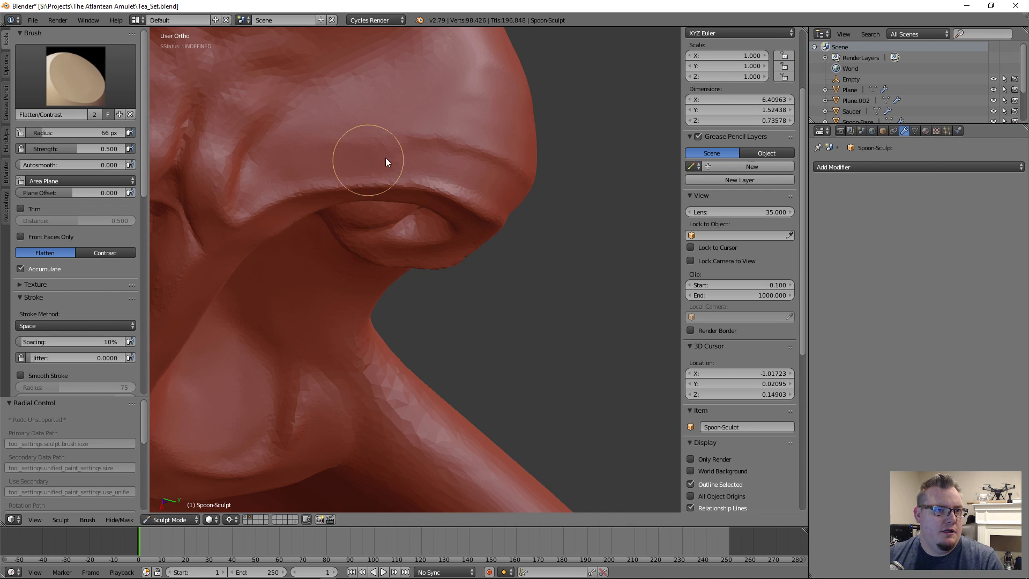
{"action": "mouse_move", "coordinate": [295, 162]}
{"action": "left_mouse_down"}
{"action": "mouse_move", "coordinate": [430, 153]}
{"action": "mouse_move", "coordinate": [349, 143]}
{"action": "mouse_move", "coordinate": [338, 105]}
{"action": "mouse_move", "coordinate": [356, 101]}
{"action": "left_mouse_up"}
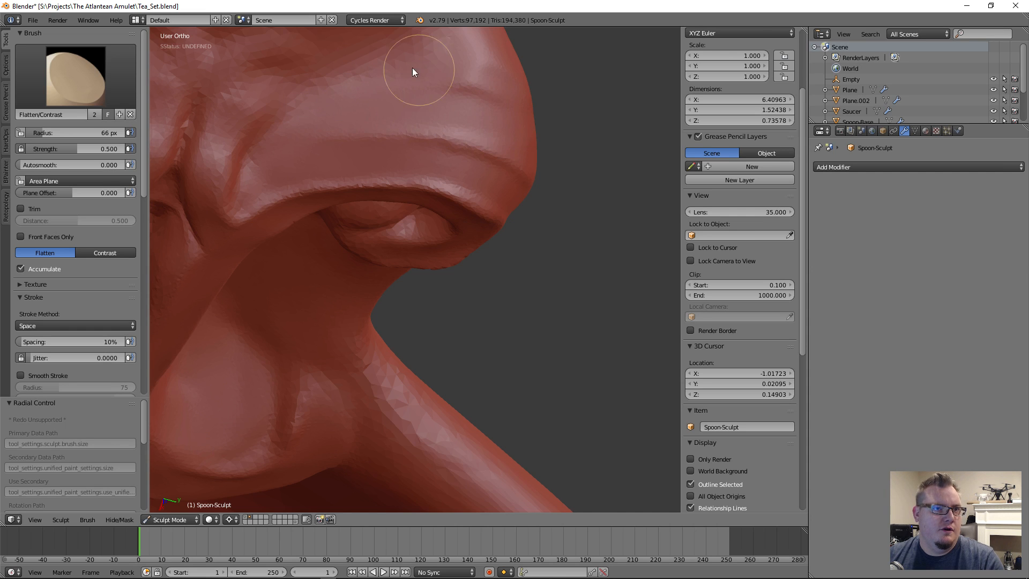
{"action": "middle_click_drag", "start_coordinate": [427, 71], "coordinate": [430, 83]}
{"action": "left_click_drag", "start_coordinate": [423, 117], "coordinate": [451, 118]}
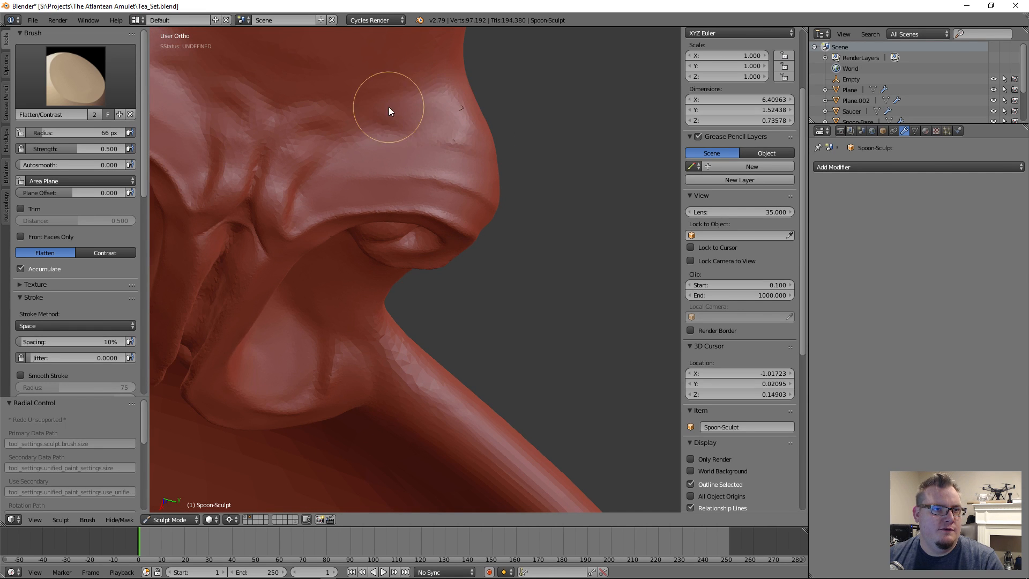
Smooth and flatten the edge where the upper scroll's outer side blends into the handle.
{"action": "mouse_move", "coordinate": [463, 136]}
{"action": "middle_mouse_down"}
{"action": "mouse_move", "coordinate": [397, 121]}
{"action": "mouse_move", "coordinate": [609, 150]}
{"action": "middle_mouse_up"}
{"action": "mouse_move", "coordinate": [531, 210]}
{"action": "middle_mouse_down"}
{"action": "mouse_move", "coordinate": [503, 174]}
{"action": "mouse_move", "coordinate": [355, 219]}
{"action": "middle_mouse_up"}
{"action": "scroll", "coordinate": [356, 221], "scroll_direction": "up", "scroll_amount": 4}
{"action": "left_click_drag", "start_coordinate": [365, 258], "coordinate": [371, 230], "text": "shift"}
{"action": "mouse_move", "coordinate": [391, 284]}
{"action": "middle_mouse_down"}
{"action": "mouse_move", "coordinate": [450, 311]}
{"action": "mouse_move", "coordinate": [381, 232]}
{"action": "mouse_move", "coordinate": [383, 257]}
{"action": "middle_mouse_up"}
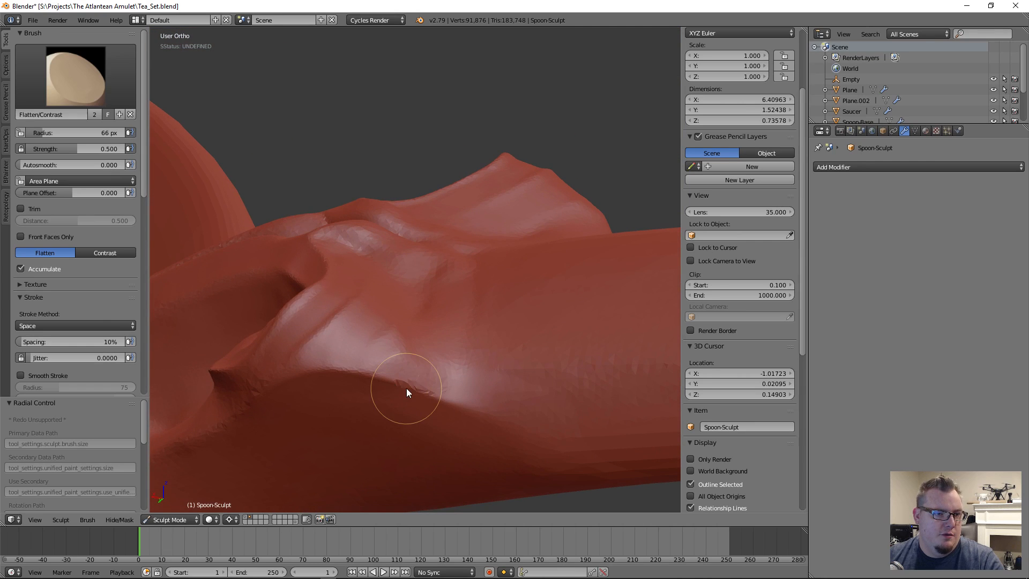
{"action": "mouse_move", "coordinate": [412, 383]}
{"action": "middle_mouse_down"}
{"action": "mouse_move", "coordinate": [449, 371]}
{"action": "mouse_move", "coordinate": [411, 384]}
{"action": "middle_mouse_up"}
{"action": "mouse_move", "coordinate": [401, 362]}
{"action": "left_mouse_down"}
{"action": "mouse_move", "coordinate": [409, 377]}
{"action": "mouse_move", "coordinate": [333, 349]}
{"action": "mouse_move", "coordinate": [541, 452]}
{"action": "mouse_move", "coordinate": [405, 385]}
{"action": "mouse_move", "coordinate": [422, 372]}
{"action": "mouse_move", "coordinate": [292, 341]}
{"action": "mouse_move", "coordinate": [426, 365]}
{"action": "mouse_move", "coordinate": [301, 338]}
{"action": "mouse_move", "coordinate": [333, 334]}
{"action": "mouse_move", "coordinate": [344, 318]}
{"action": "mouse_move", "coordinate": [335, 300]}
{"action": "mouse_move", "coordinate": [352, 320]}
{"action": "mouse_move", "coordinate": [324, 324]}
{"action": "mouse_move", "coordinate": [393, 355]}
{"action": "left_mouse_up"}
{"action": "scroll", "coordinate": [393, 353], "scroll_direction": "down", "scroll_amount": 5}
{"action": "mouse_move", "coordinate": [394, 353]}
{"action": "middle_mouse_down"}
{"action": "mouse_move", "coordinate": [570, 365]}
{"action": "mouse_move", "coordinate": [545, 324]}
{"action": "mouse_move", "coordinate": [485, 282]}
{"action": "mouse_move", "coordinate": [420, 322]}
{"action": "mouse_move", "coordinate": [420, 375]}
{"action": "mouse_move", "coordinate": [390, 402]}
{"action": "mouse_move", "coordinate": [478, 363]}
{"action": "mouse_move", "coordinate": [510, 298]}
{"action": "mouse_move", "coordinate": [504, 265]}
{"action": "mouse_move", "coordinate": [474, 310]}
{"action": "middle_mouse_up"}
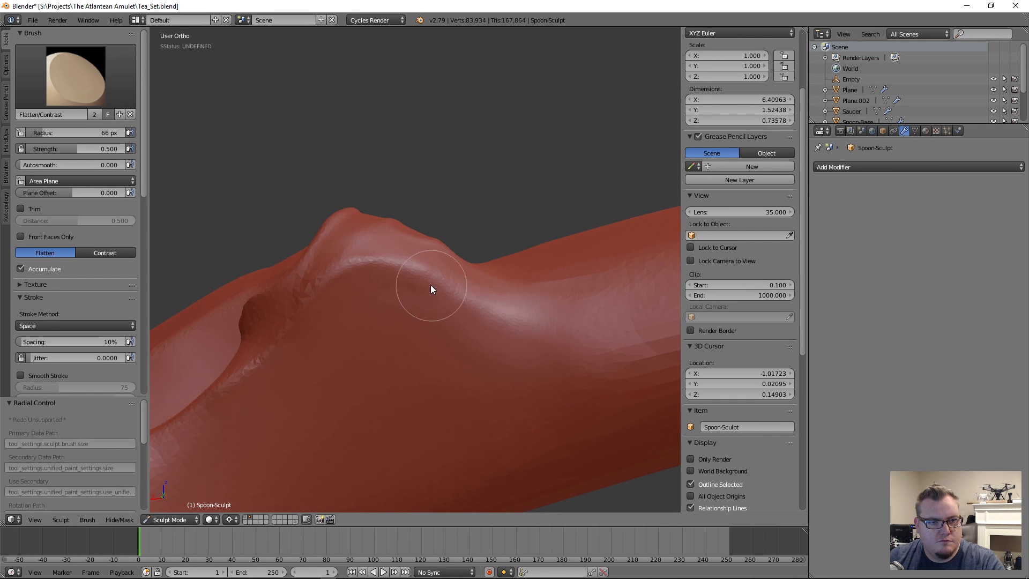
Build up the upper scroll's centre and curling band using the Blob brush with a 66 px radius.
{"action": "scroll", "coordinate": [431, 365], "scroll_direction": "down", "scroll_amount": 5}
{"action": "middle_click_drag", "start_coordinate": [467, 371], "coordinate": [500, 299]}
{"action": "scroll", "coordinate": [472, 269], "scroll_direction": "down", "scroll_amount": 6}
{"action": "scroll", "coordinate": [438, 272], "scroll_direction": "up", "scroll_amount": 7}
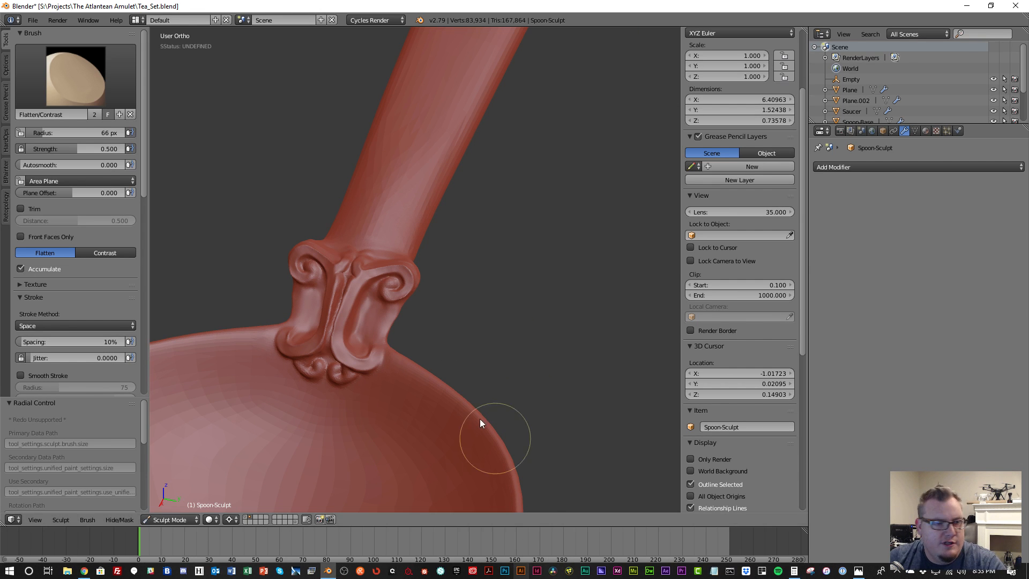
{"action": "scroll", "coordinate": [421, 381], "scroll_direction": "up", "scroll_amount": 5}
{"action": "middle_click_drag", "start_coordinate": [410, 375], "coordinate": [483, 320], "text": "shift"}
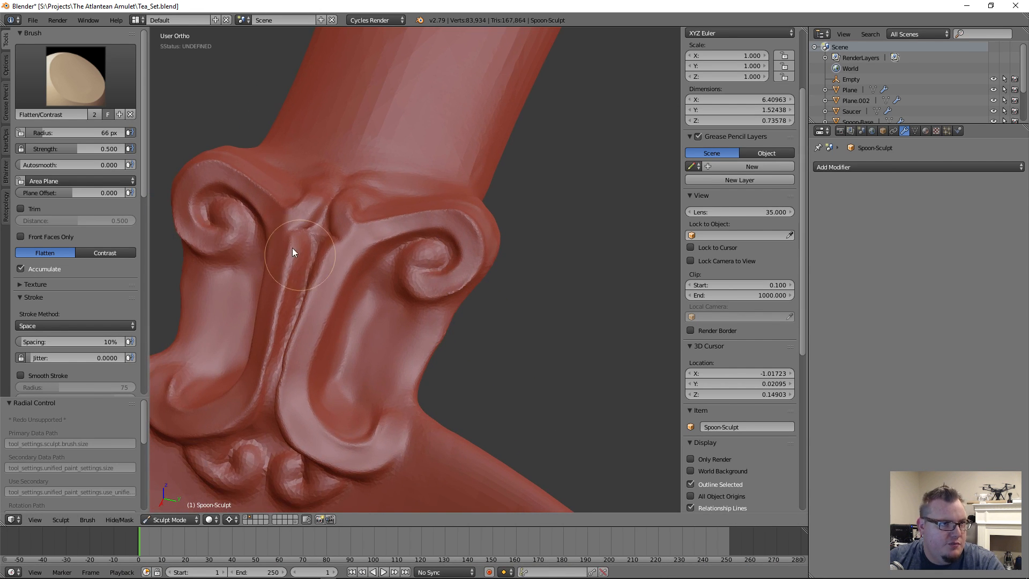
{"action": "left_click", "coordinate": [75, 75]}
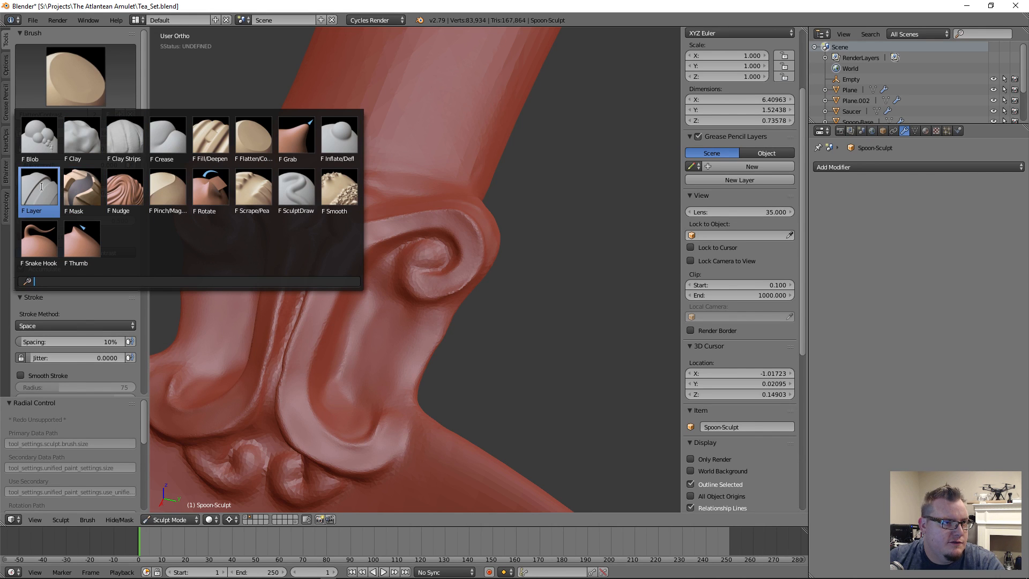
{"action": "left_click", "coordinate": [41, 151]}
{"action": "scroll", "coordinate": [446, 322], "scroll_direction": "up", "scroll_amount": 5}
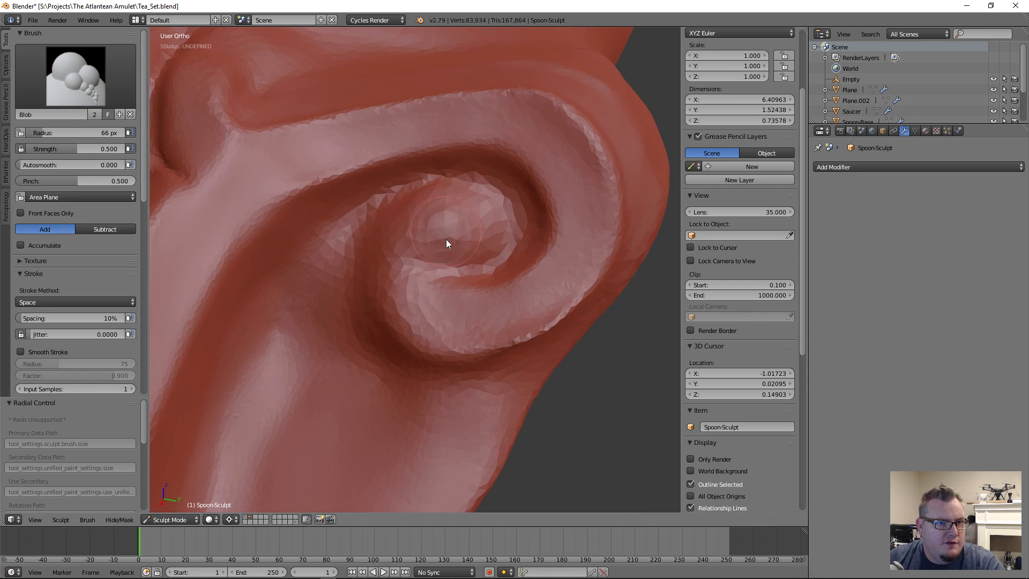
{"action": "mouse_move", "coordinate": [443, 246]}
{"action": "left_mouse_down"}
{"action": "mouse_move", "coordinate": [451, 239]}
{"action": "mouse_move", "coordinate": [413, 214]}
{"action": "mouse_move", "coordinate": [422, 249]}
{"action": "mouse_move", "coordinate": [392, 231]}
{"action": "mouse_move", "coordinate": [405, 243]}
{"action": "mouse_move", "coordinate": [392, 283]}
{"action": "mouse_move", "coordinate": [523, 315]}
{"action": "mouse_move", "coordinate": [574, 242]}
{"action": "mouse_move", "coordinate": [558, 189]}
{"action": "mouse_move", "coordinate": [535, 294]}
{"action": "mouse_move", "coordinate": [390, 298]}
{"action": "mouse_move", "coordinate": [526, 322]}
{"action": "mouse_move", "coordinate": [604, 228]}
{"action": "mouse_move", "coordinate": [558, 167]}
{"action": "mouse_move", "coordinate": [561, 146]}
{"action": "mouse_move", "coordinate": [351, 129]}
{"action": "mouse_move", "coordinate": [419, 135]}
{"action": "mouse_move", "coordinate": [250, 180]}
{"action": "mouse_move", "coordinate": [243, 168]}
{"action": "mouse_move", "coordinate": [218, 219]}
{"action": "mouse_move", "coordinate": [223, 276]}
{"action": "left_mouse_up"}
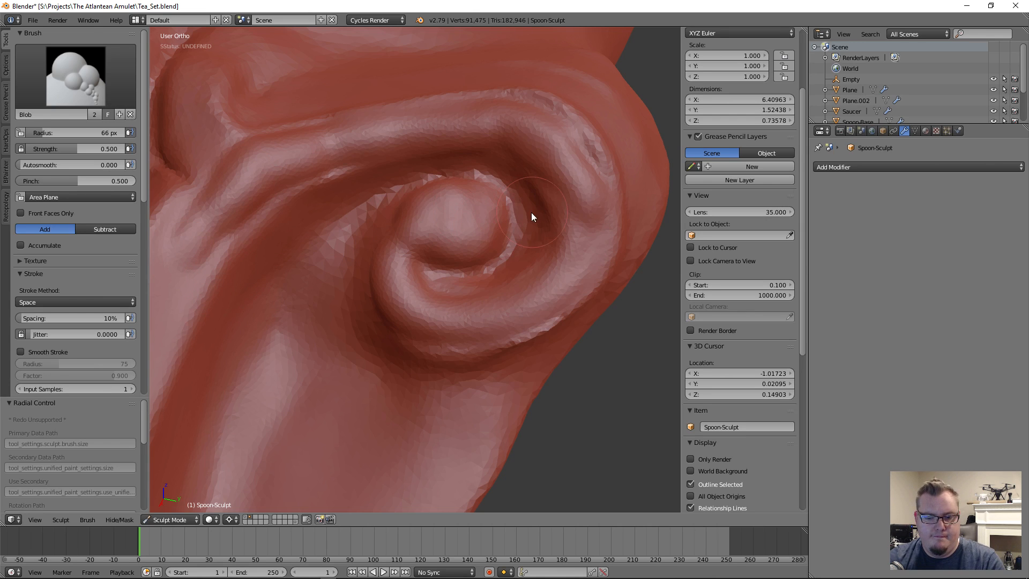
Smooth the upper scroll's band, its inner groove and the surface beside the coil.
{"action": "mouse_move", "coordinate": [574, 172]}
{"action": "left_mouse_down", "text": "shift"}
{"action": "mouse_move", "coordinate": [557, 140]}
{"action": "mouse_move", "coordinate": [504, 132]}
{"action": "mouse_move", "coordinate": [567, 134]}
{"action": "mouse_move", "coordinate": [472, 135]}
{"action": "mouse_move", "coordinate": [265, 178]}
{"action": "mouse_move", "coordinate": [200, 215]}
{"action": "mouse_move", "coordinate": [266, 152]}
{"action": "mouse_move", "coordinate": [399, 124]}
{"action": "mouse_move", "coordinate": [335, 139]}
{"action": "mouse_move", "coordinate": [562, 155]}
{"action": "mouse_move", "coordinate": [587, 182]}
{"action": "mouse_move", "coordinate": [488, 314]}
{"action": "mouse_move", "coordinate": [407, 305]}
{"action": "mouse_move", "coordinate": [407, 245]}
{"action": "mouse_move", "coordinate": [479, 186]}
{"action": "mouse_move", "coordinate": [355, 206]}
{"action": "mouse_move", "coordinate": [366, 189]}
{"action": "mouse_move", "coordinate": [395, 175]}
{"action": "mouse_move", "coordinate": [541, 169]}
{"action": "mouse_move", "coordinate": [525, 215]}
{"action": "mouse_move", "coordinate": [478, 280]}
{"action": "mouse_move", "coordinate": [456, 290]}
{"action": "mouse_move", "coordinate": [464, 280]}
{"action": "left_mouse_up", "text": "shift"}
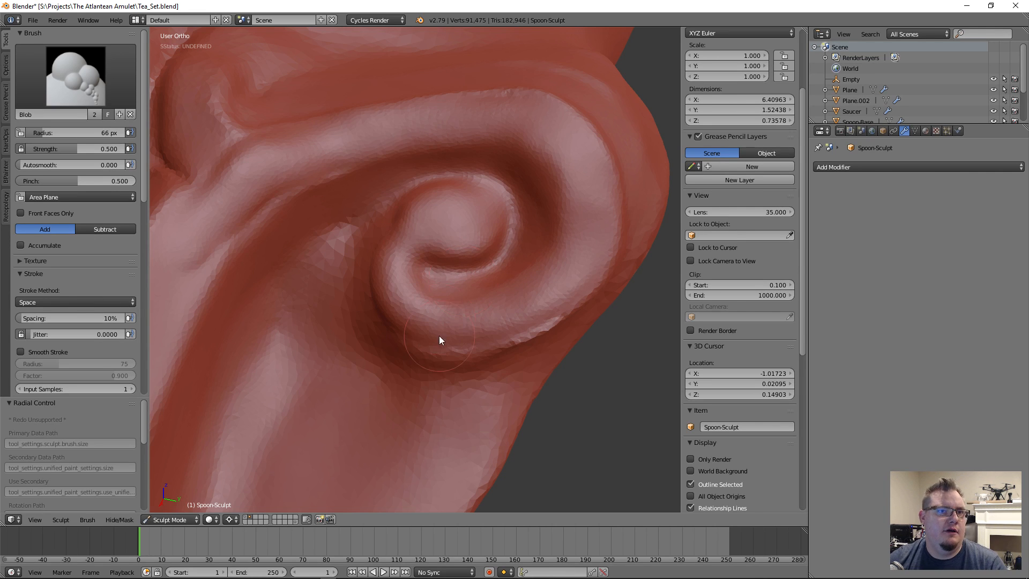
{"action": "middle_click_drag", "start_coordinate": [440, 335], "coordinate": [409, 294]}
{"action": "left_click_drag", "start_coordinate": [341, 258], "coordinate": [496, 221], "text": "shift"}
Flatten the upper scroll's inner coil and the raised bump on the panel beside it.
{"action": "left_click", "coordinate": [82, 90]}
{"action": "left_click", "coordinate": [294, 142]}
{"action": "mouse_move", "coordinate": [402, 274]}
{"action": "left_mouse_down"}
{"action": "mouse_move", "coordinate": [461, 255]}
{"action": "mouse_move", "coordinate": [368, 265]}
{"action": "mouse_move", "coordinate": [608, 168]}
{"action": "mouse_move", "coordinate": [533, 214]}
{"action": "mouse_move", "coordinate": [594, 157]}
{"action": "mouse_move", "coordinate": [522, 224]}
{"action": "left_mouse_up"}
{"action": "mouse_move", "coordinate": [524, 224]}
{"action": "middle_mouse_down"}
{"action": "mouse_move", "coordinate": [500, 227]}
{"action": "mouse_move", "coordinate": [499, 293]}
{"action": "middle_mouse_up"}
{"action": "scroll", "coordinate": [500, 292], "scroll_direction": "up", "scroll_amount": 3}
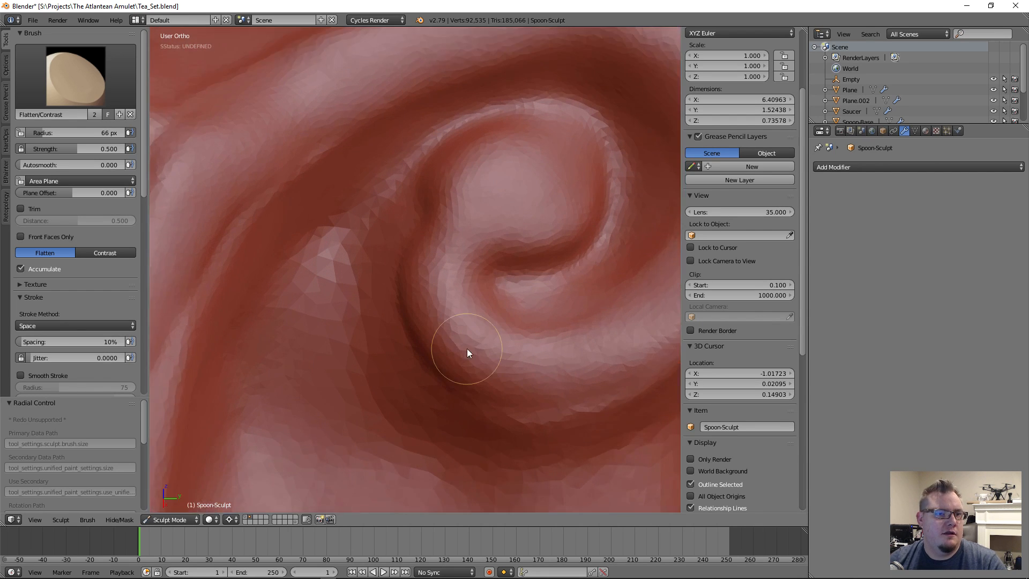
{"action": "scroll", "coordinate": [523, 303], "scroll_direction": "up", "scroll_amount": 2}
{"action": "mouse_move", "coordinate": [519, 287]}
{"action": "left_mouse_down"}
{"action": "mouse_move", "coordinate": [651, 227]}
{"action": "mouse_move", "coordinate": [656, 158]}
{"action": "mouse_move", "coordinate": [607, 96]}
{"action": "mouse_move", "coordinate": [492, 84]}
{"action": "mouse_move", "coordinate": [407, 151]}
{"action": "mouse_move", "coordinate": [437, 154]}
{"action": "mouse_move", "coordinate": [497, 99]}
{"action": "mouse_move", "coordinate": [572, 89]}
{"action": "mouse_move", "coordinate": [556, 84]}
{"action": "mouse_move", "coordinate": [391, 179]}
{"action": "left_mouse_up"}
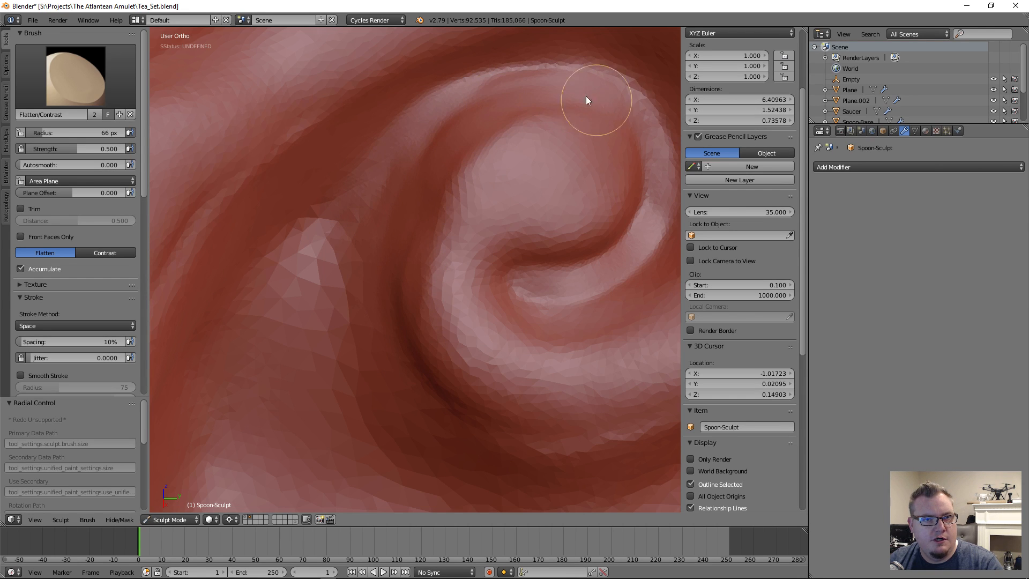
{"action": "mouse_move", "coordinate": [296, 284]}
{"action": "left_mouse_down"}
{"action": "mouse_move", "coordinate": [402, 163]}
{"action": "mouse_move", "coordinate": [302, 194]}
{"action": "mouse_move", "coordinate": [301, 217]}
{"action": "mouse_move", "coordinate": [314, 179]}
{"action": "left_mouse_up"}
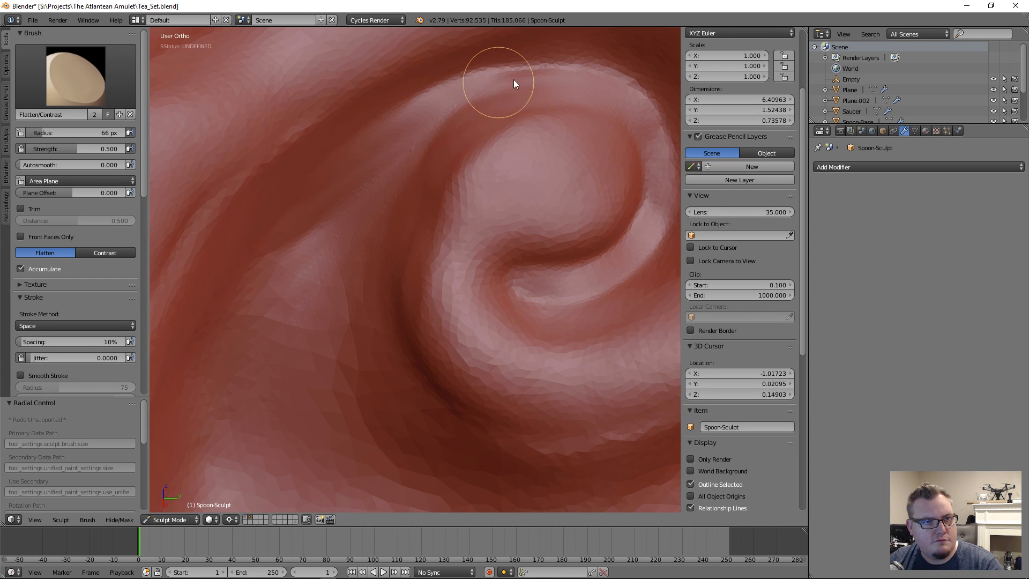
Switch to the Grab brush with a 123 px radius for reshaping the upper scroll's centre.
{"action": "scroll", "coordinate": [504, 198], "scroll_direction": "down", "scroll_amount": 4}
{"action": "scroll", "coordinate": [407, 259], "scroll_direction": "up", "scroll_amount": 3}
{"action": "mouse_move", "coordinate": [504, 198]}
{"action": "middle_mouse_down"}
{"action": "mouse_move", "coordinate": [397, 269]}
{"action": "mouse_move", "coordinate": [383, 267]}
{"action": "mouse_move", "coordinate": [373, 242]}
{"action": "middle_mouse_up"}
{"action": "left_click", "coordinate": [83, 68]}
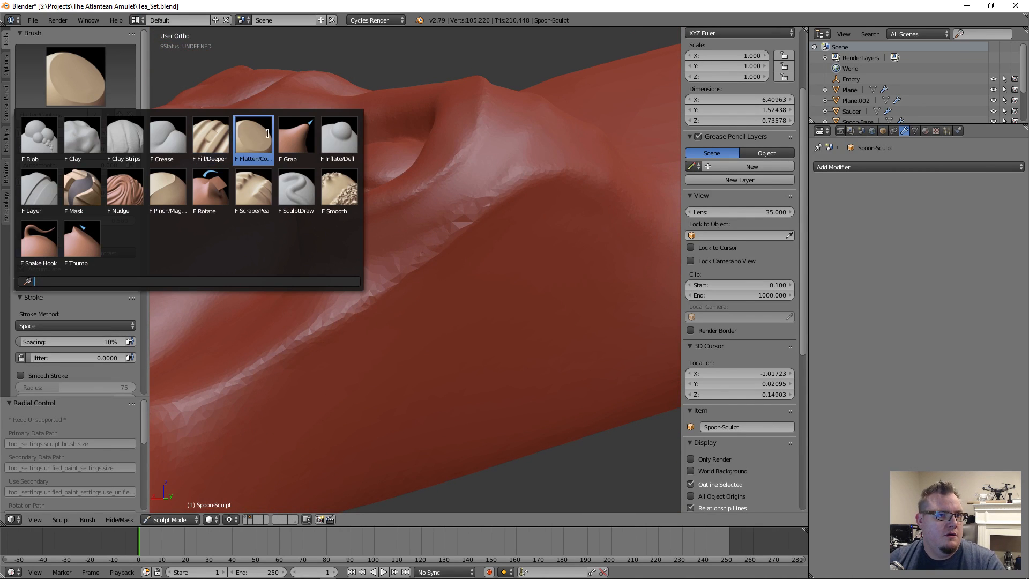
{"action": "left_click", "coordinate": [297, 137]}
{"action": "scroll", "coordinate": [366, 177], "scroll_direction": "up", "scroll_amount": 3}
{"action": "scroll", "coordinate": [301, 124], "scroll_direction": "down", "scroll_amount": 3}
{"action": "key", "text": "f"}
{"action": "left_click", "coordinate": [334, 133]}
{"action": "middle_click_drag", "start_coordinate": [334, 133], "coordinate": [351, 216]}
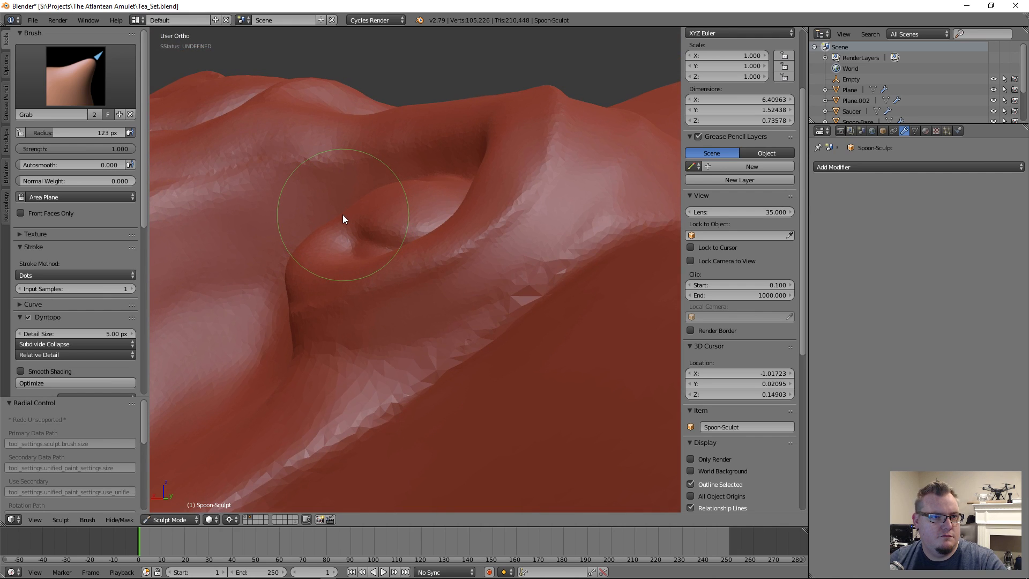
Undo a trial Grab pull on the upper scroll's inner coil and save the file over the existing one.
{"action": "left_click_drag", "start_coordinate": [340, 203], "coordinate": [335, 194]}
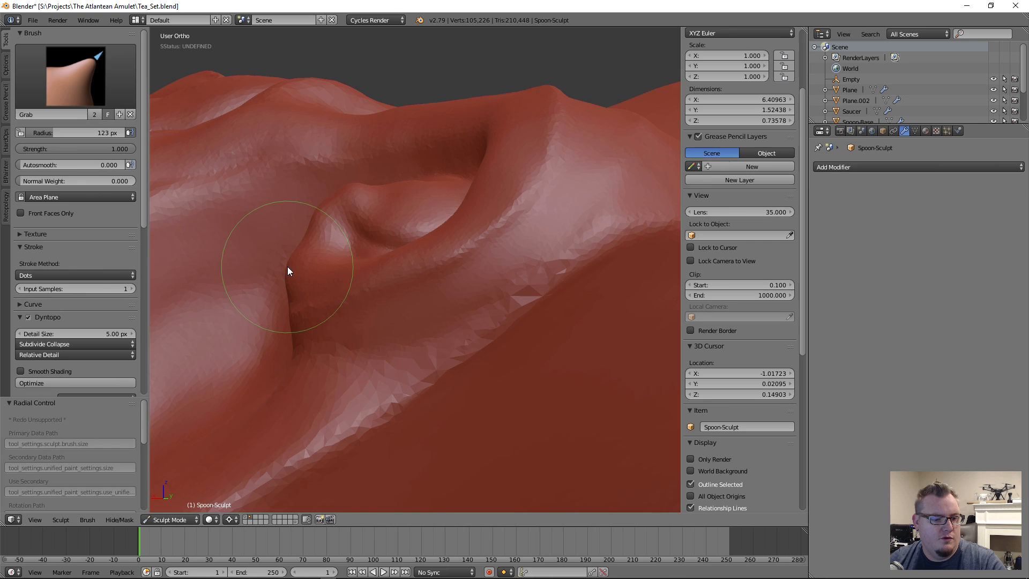
{"action": "key", "text": "ctrl+z"}
{"action": "key", "text": "ctrl+s"}
{"action": "left_click", "coordinate": [227, 289]}
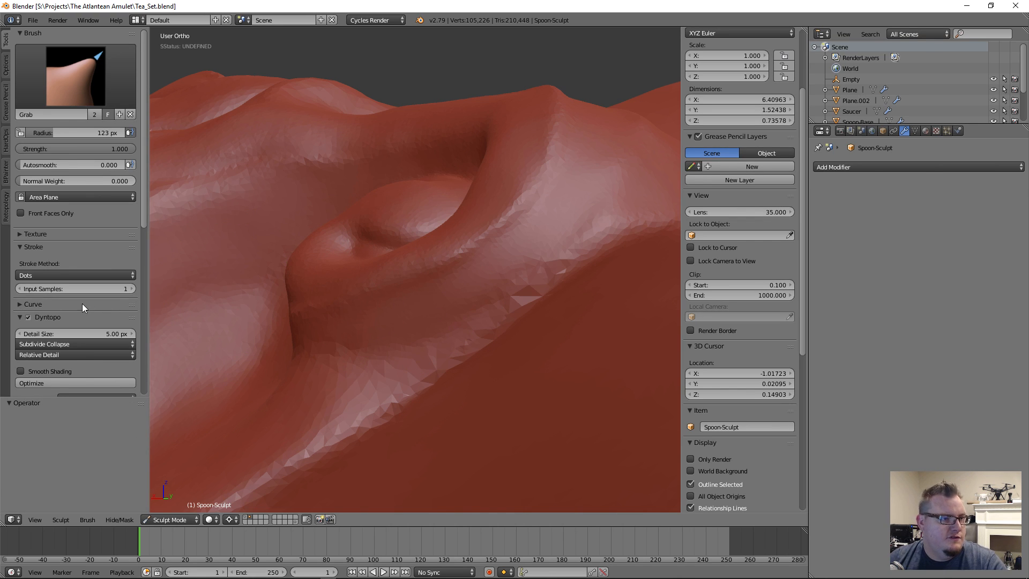
Turn off Dyntopo and reposition the upper scroll's centre with the Grab brush.
{"action": "left_click", "coordinate": [29, 317]}
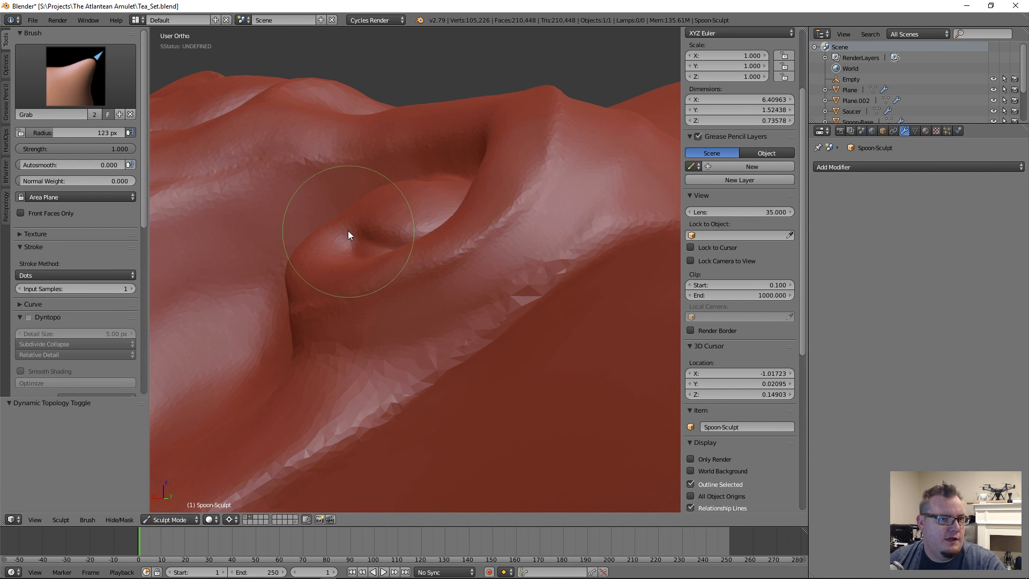
{"action": "mouse_move", "coordinate": [365, 210]}
{"action": "middle_mouse_down"}
{"action": "mouse_move", "coordinate": [442, 253]}
{"action": "mouse_move", "coordinate": [467, 201]}
{"action": "mouse_move", "coordinate": [474, 212]}
{"action": "middle_mouse_up"}
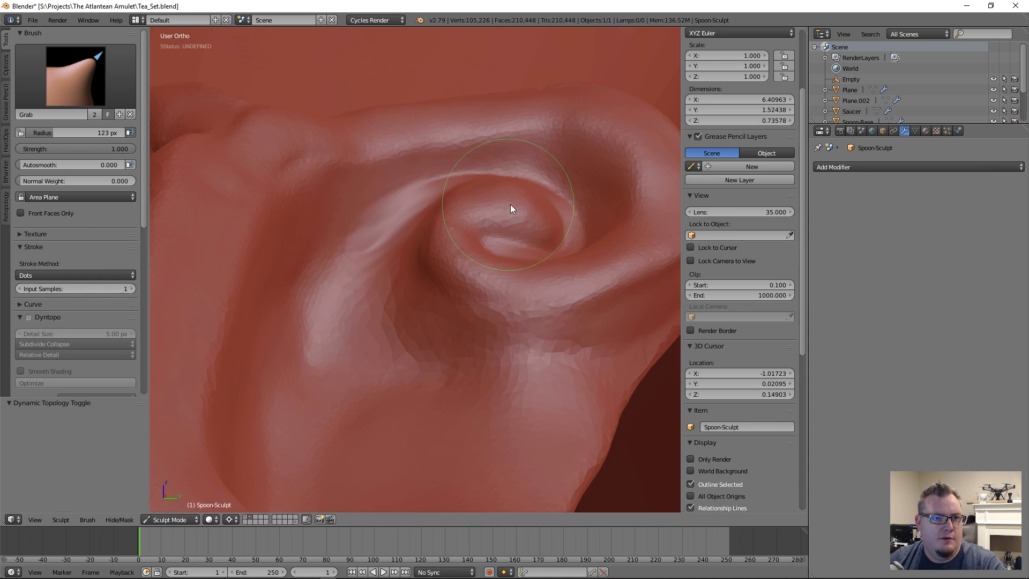
{"action": "left_click_drag", "start_coordinate": [498, 194], "coordinate": [480, 208]}
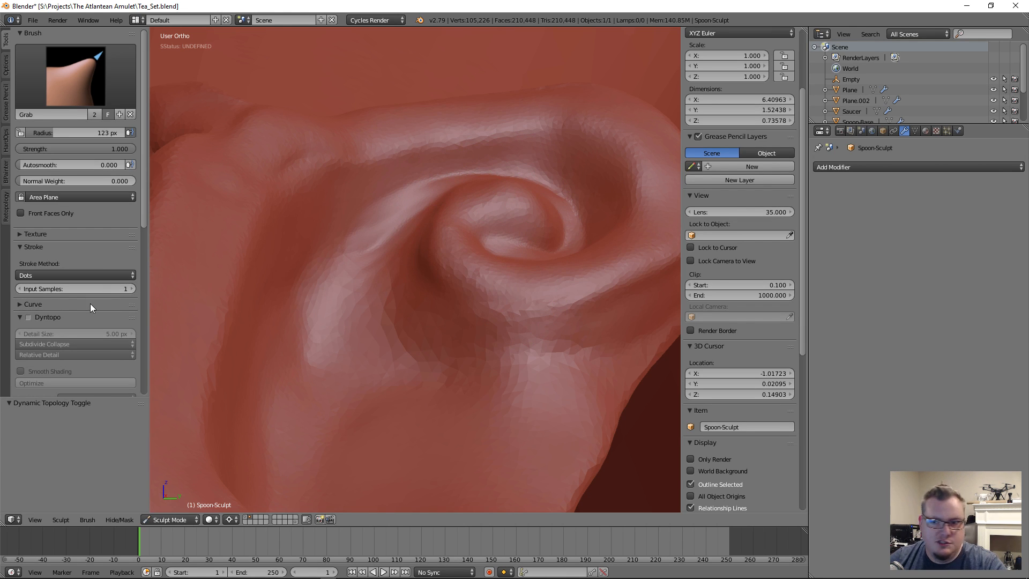
Give the Grab brush a round falloff curve and pull the upper scroll's centre again.
{"action": "scroll", "coordinate": [95, 322], "scroll_direction": "down", "scroll_amount": 5}
{"action": "scroll", "coordinate": [91, 306], "scroll_direction": "down", "scroll_amount": 2}
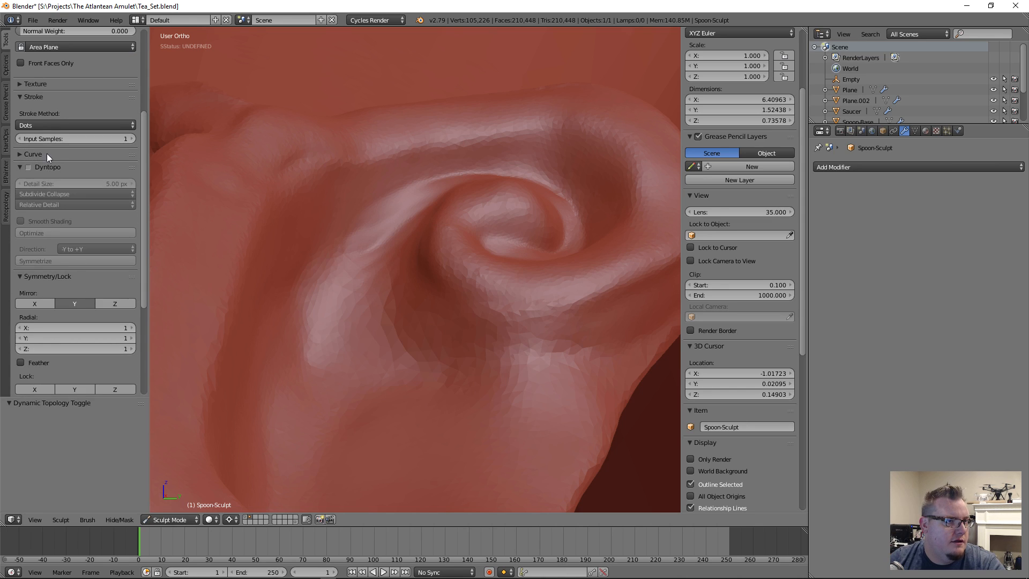
{"action": "left_click", "coordinate": [48, 156]}
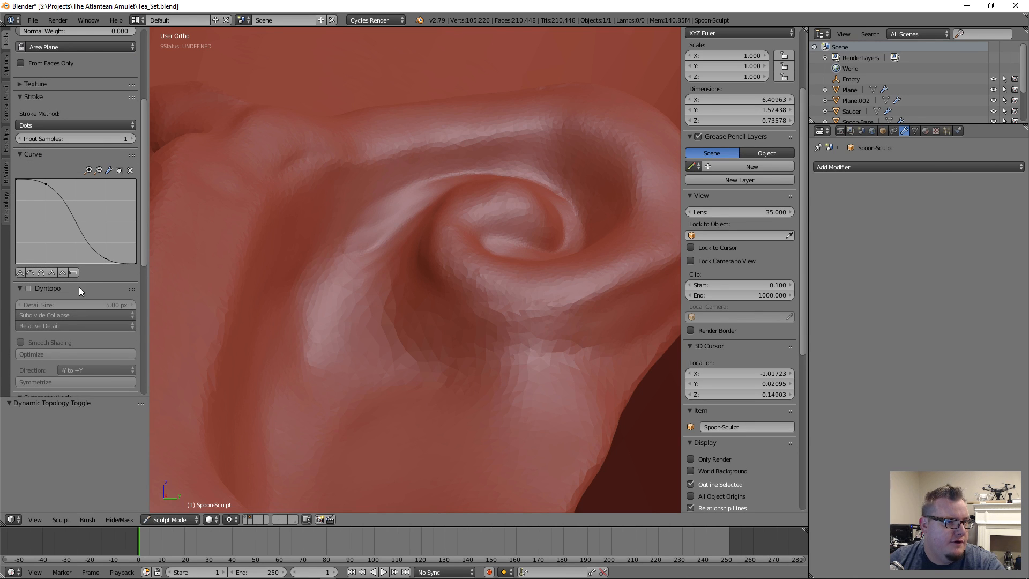
{"action": "left_click", "coordinate": [31, 274]}
{"action": "middle_click_drag", "start_coordinate": [526, 203], "coordinate": [509, 209]}
{"action": "left_click_drag", "start_coordinate": [510, 221], "coordinate": [516, 202]}
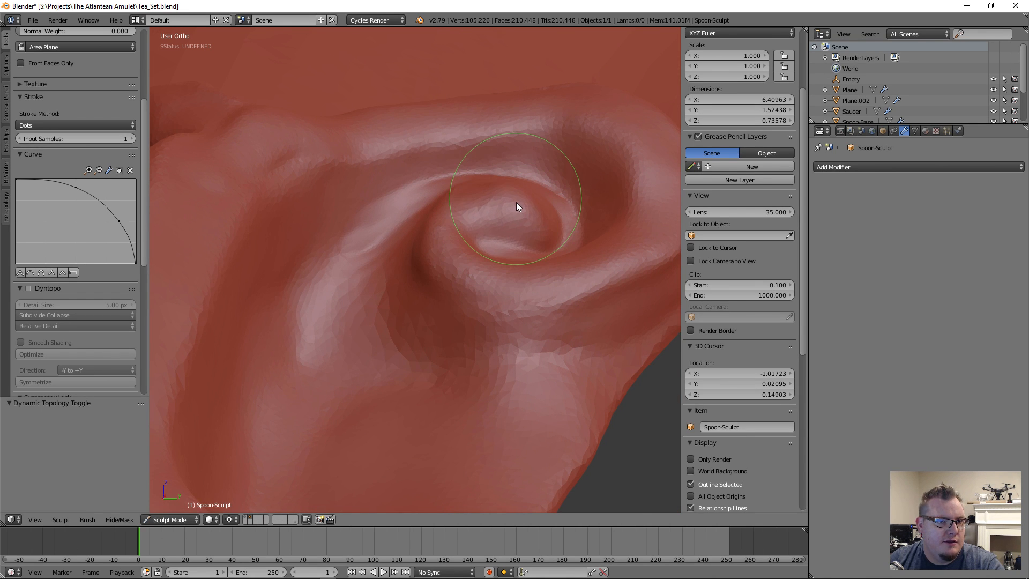
Examine the collar's overall shape from the front and side, down to the small curls at the bowl.
{"action": "scroll", "coordinate": [516, 203], "scroll_direction": "down", "scroll_amount": 4}
{"action": "scroll", "coordinate": [372, 231], "scroll_direction": "up", "scroll_amount": 1}
{"action": "middle_click_drag", "start_coordinate": [372, 231], "coordinate": [334, 269]}
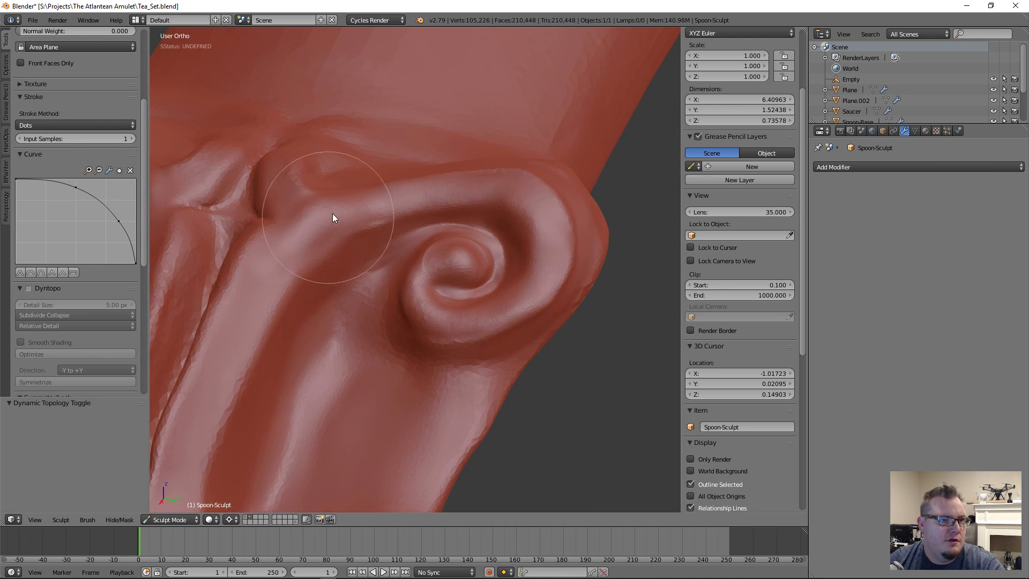
{"action": "mouse_move", "coordinate": [433, 310]}
{"action": "middle_mouse_down"}
{"action": "mouse_move", "coordinate": [458, 272]}
{"action": "mouse_move", "coordinate": [477, 349]}
{"action": "mouse_move", "coordinate": [490, 324]}
{"action": "mouse_move", "coordinate": [450, 319]}
{"action": "middle_mouse_up"}
{"action": "scroll", "coordinate": [480, 346], "scroll_direction": "down", "scroll_amount": 2}
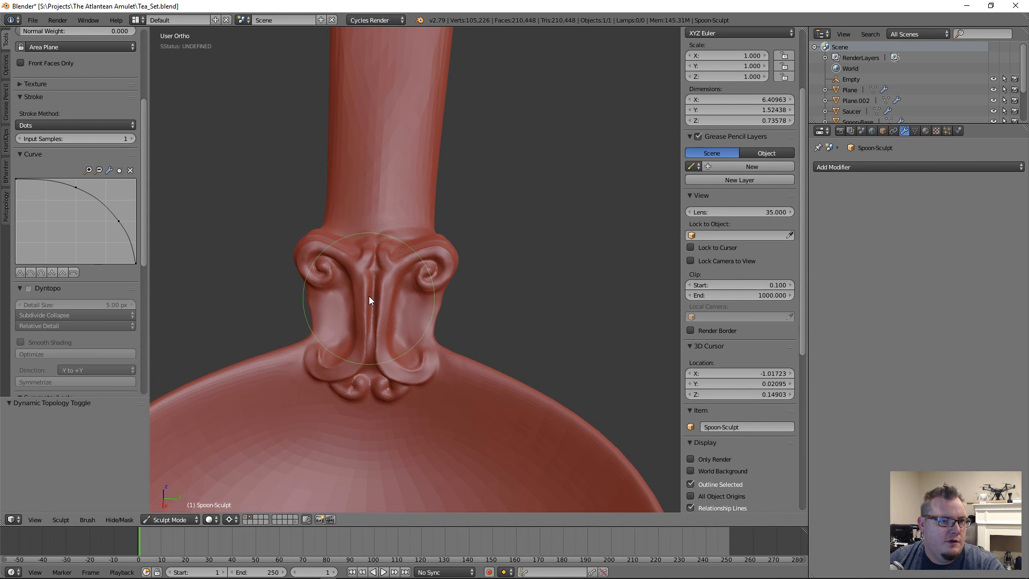
{"action": "middle_click_drag", "start_coordinate": [407, 346], "coordinate": [363, 303]}
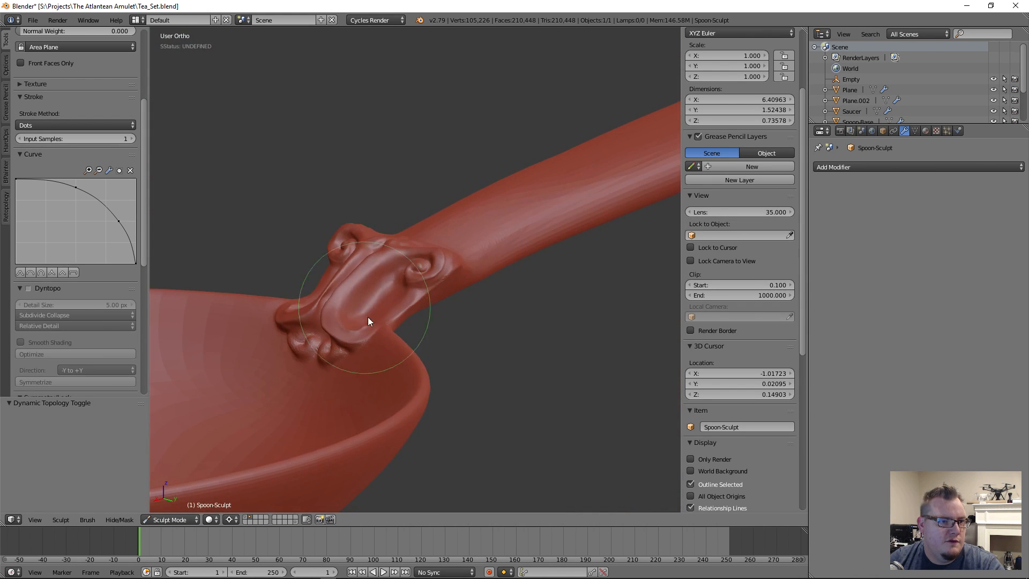
{"action": "scroll", "coordinate": [364, 307], "scroll_direction": "up", "scroll_amount": 3}
{"action": "mouse_move", "coordinate": [382, 364]}
{"action": "middle_mouse_down"}
{"action": "mouse_move", "coordinate": [418, 400]}
{"action": "mouse_move", "coordinate": [397, 289]}
{"action": "mouse_move", "coordinate": [391, 335]}
{"action": "mouse_move", "coordinate": [344, 309]}
{"action": "middle_mouse_up"}
{"action": "scroll", "coordinate": [384, 358], "scroll_direction": "up", "scroll_amount": 2}
{"action": "scroll", "coordinate": [88, 79], "scroll_direction": "up", "scroll_amount": 6}
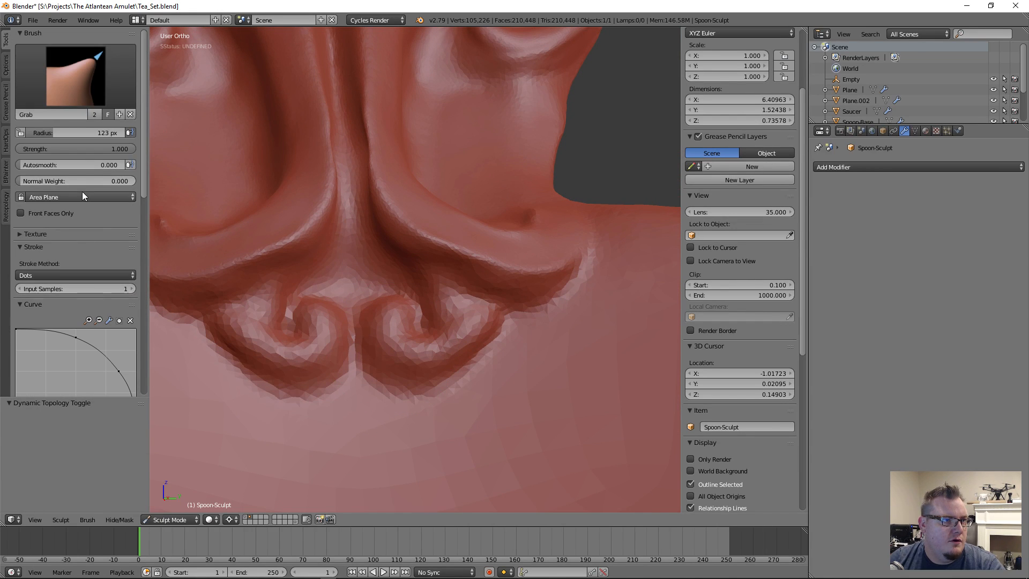
Build up the small mirrored curls at the bowl and the surface above them using the Blob brush with a 123 px radius.
{"action": "left_click", "coordinate": [74, 75]}
{"action": "left_click", "coordinate": [39, 136]}
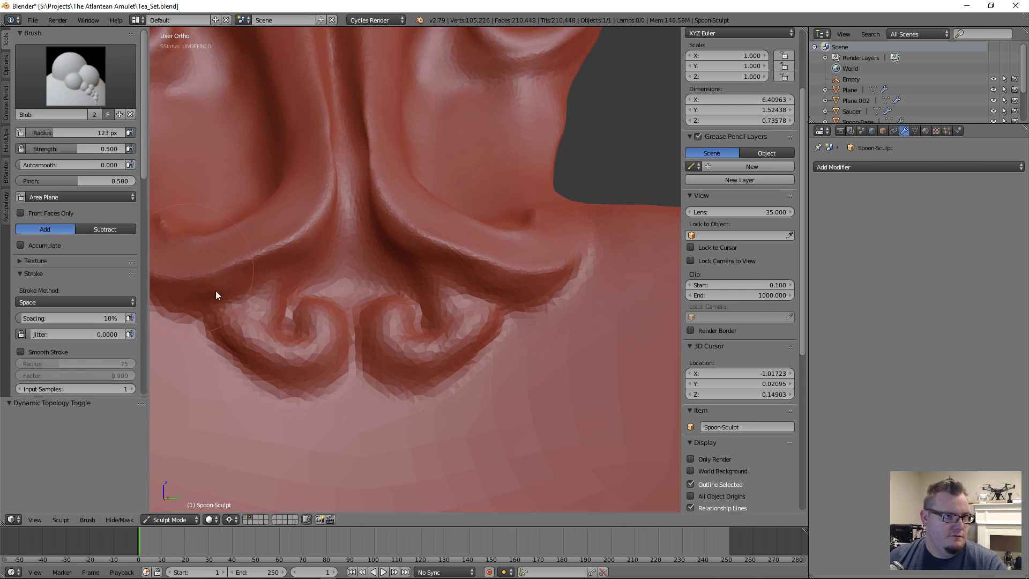
{"action": "scroll", "coordinate": [360, 340], "scroll_direction": "up", "scroll_amount": 3}
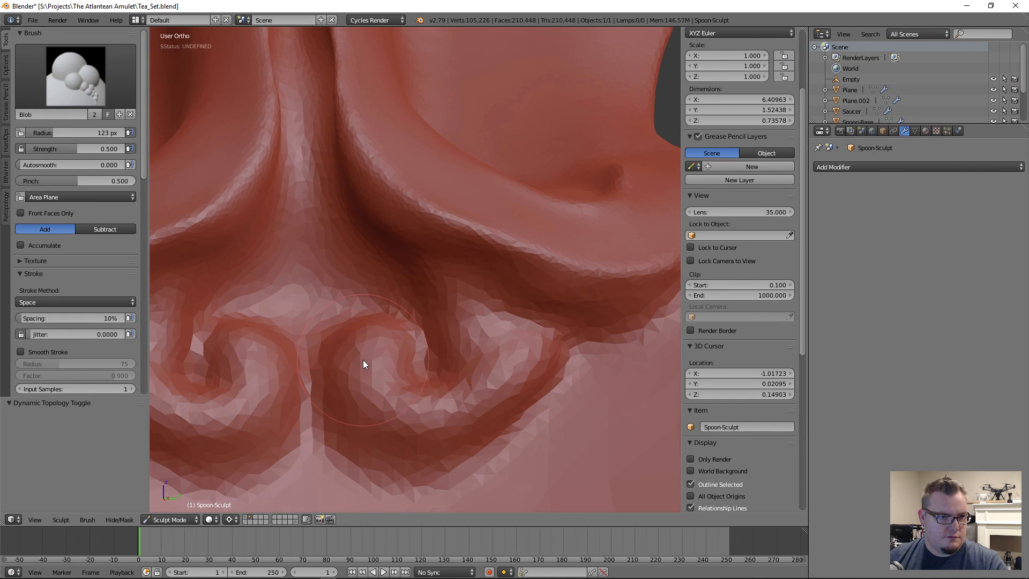
{"action": "mouse_move", "coordinate": [347, 349]}
{"action": "left_mouse_down"}
{"action": "mouse_move", "coordinate": [362, 373]}
{"action": "mouse_move", "coordinate": [462, 394]}
{"action": "left_mouse_up"}
{"action": "mouse_move", "coordinate": [480, 306]}
{"action": "left_mouse_down"}
{"action": "mouse_move", "coordinate": [425, 250]}
{"action": "mouse_move", "coordinate": [494, 305]}
{"action": "mouse_move", "coordinate": [452, 283]}
{"action": "mouse_move", "coordinate": [479, 369]}
{"action": "mouse_move", "coordinate": [483, 340]}
{"action": "mouse_move", "coordinate": [461, 294]}
{"action": "mouse_move", "coordinate": [419, 265]}
{"action": "left_mouse_up"}
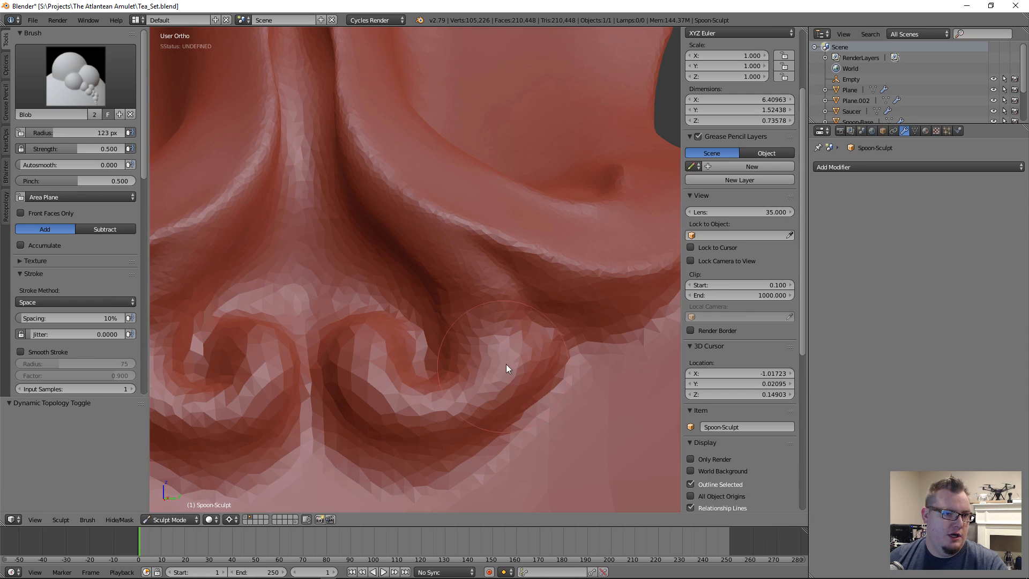
Switch to the Flatten/Contrast brush and turn Dyntopo back on for the spoon sculpt.
{"action": "left_click", "coordinate": [98, 90]}
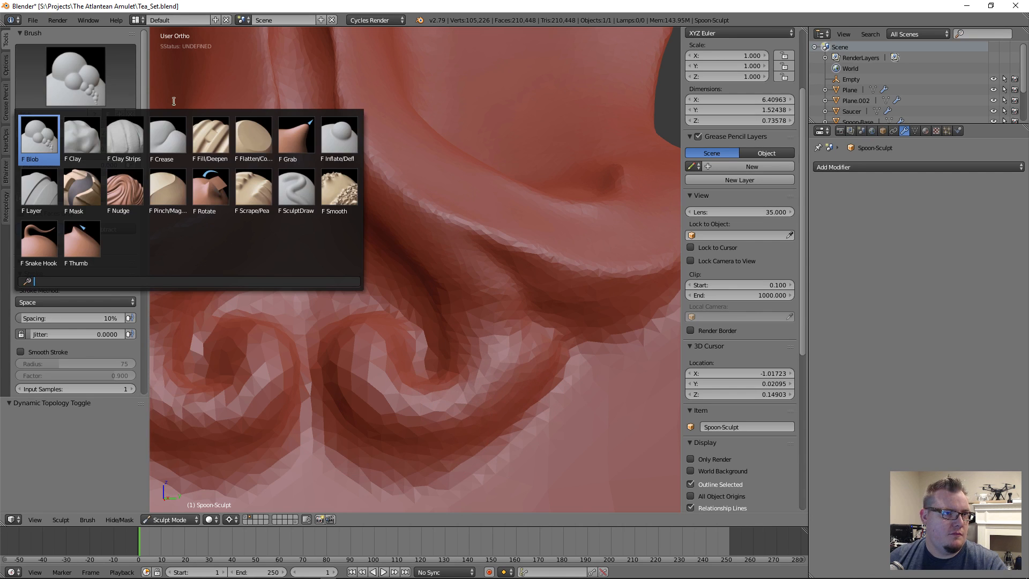
{"action": "left_click", "coordinate": [253, 138]}
{"action": "scroll", "coordinate": [46, 323], "scroll_direction": "down", "scroll_amount": 10}
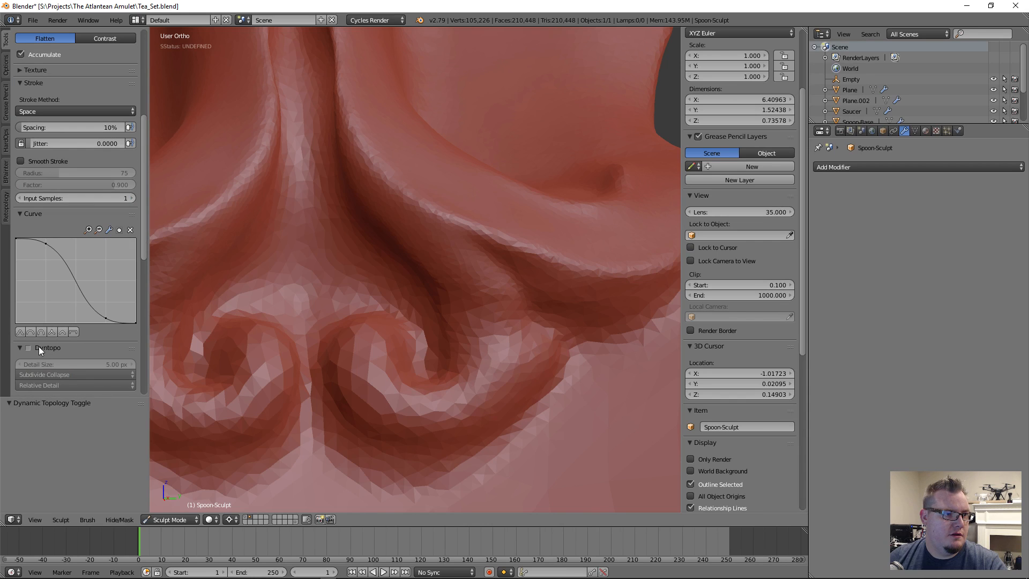
{"action": "key", "text": "ctrl+d"}
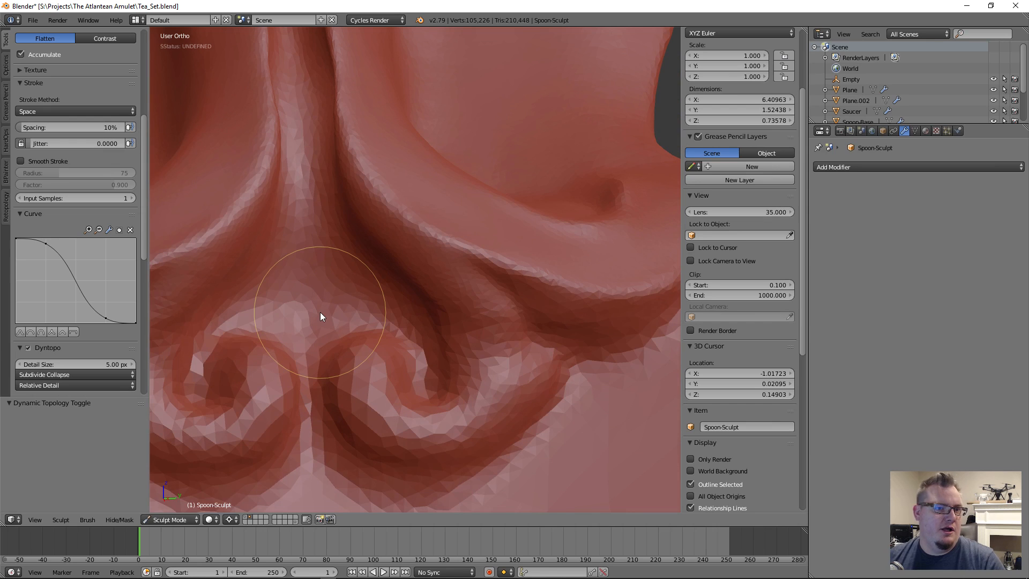
{"action": "scroll", "coordinate": [382, 315], "scroll_direction": "down", "scroll_amount": 7}
{"action": "mouse_move", "coordinate": [464, 351]}
{"action": "middle_mouse_down"}
{"action": "mouse_move", "coordinate": [384, 373]}
{"action": "mouse_move", "coordinate": [417, 337]}
{"action": "middle_mouse_up"}
{"action": "scroll", "coordinate": [417, 337], "scroll_direction": "down", "scroll_amount": 6}
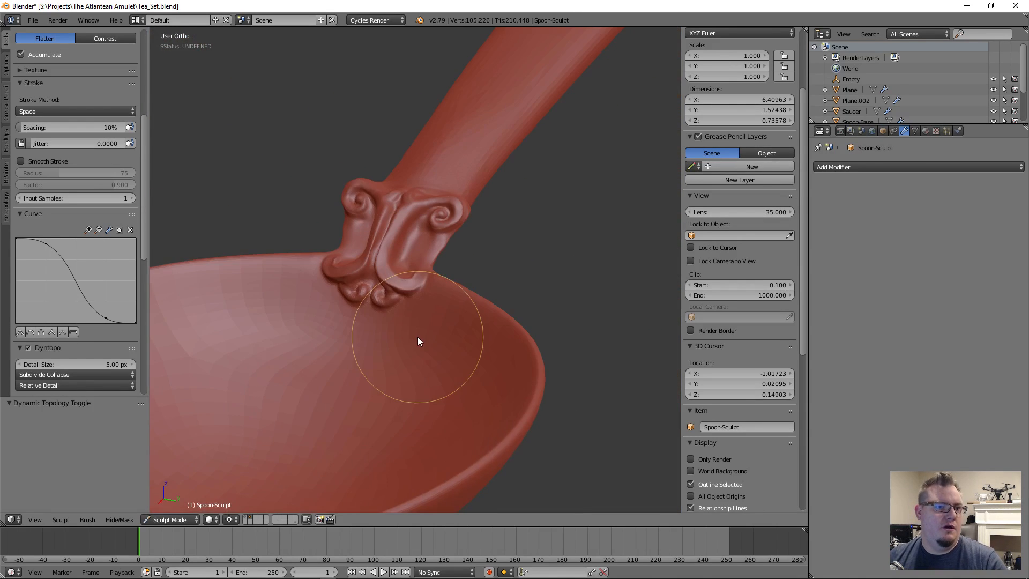
Flatten the raised surface beside the small outer curl where the collar meets the bowl.
{"action": "scroll", "coordinate": [364, 375], "scroll_direction": "up", "scroll_amount": 8}
{"action": "middle_click_drag", "start_coordinate": [307, 403], "coordinate": [430, 286], "text": "shift"}
{"action": "scroll", "coordinate": [430, 286], "scroll_direction": "down", "scroll_amount": 2}
{"action": "scroll", "coordinate": [430, 286], "scroll_direction": "up", "scroll_amount": 4}
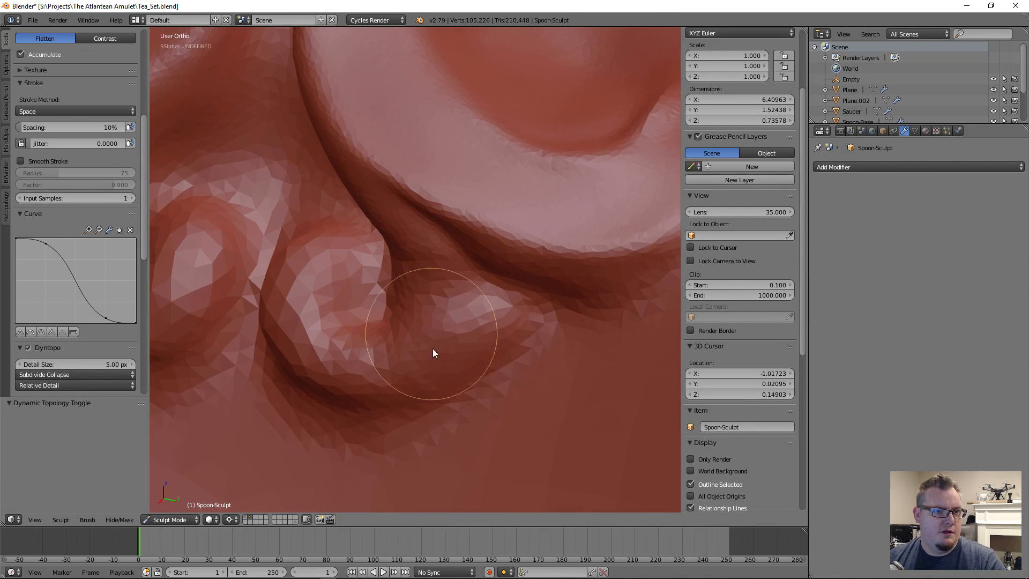
{"action": "scroll", "coordinate": [424, 365], "scroll_direction": "up", "scroll_amount": 1}
{"action": "scroll", "coordinate": [411, 331], "scroll_direction": "up", "scroll_amount": 2}
{"action": "mouse_move", "coordinate": [411, 330]}
{"action": "left_mouse_down"}
{"action": "mouse_move", "coordinate": [451, 346]}
{"action": "mouse_move", "coordinate": [579, 335]}
{"action": "mouse_move", "coordinate": [439, 396]}
{"action": "mouse_move", "coordinate": [272, 414]}
{"action": "mouse_move", "coordinate": [339, 435]}
{"action": "mouse_move", "coordinate": [374, 318]}
{"action": "mouse_move", "coordinate": [398, 285]}
{"action": "mouse_move", "coordinate": [397, 341]}
{"action": "mouse_move", "coordinate": [343, 369]}
{"action": "mouse_move", "coordinate": [456, 327]}
{"action": "left_mouse_up"}
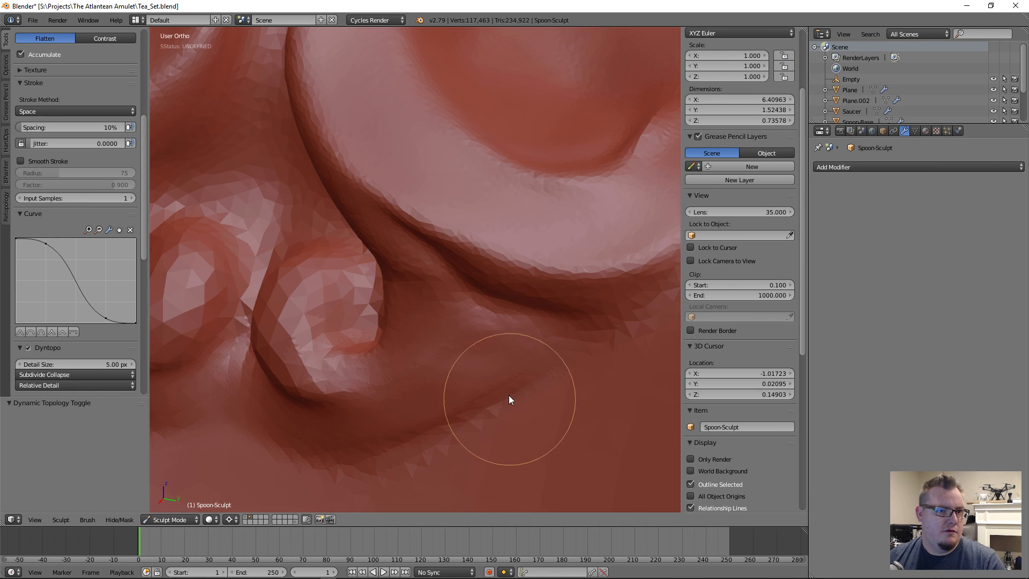
{"action": "scroll", "coordinate": [428, 338], "scroll_direction": "down", "scroll_amount": 3}
{"action": "middle_click_drag", "start_coordinate": [388, 318], "coordinate": [430, 330]}
{"action": "mouse_move", "coordinate": [489, 233]}
{"action": "left_mouse_down"}
{"action": "mouse_move", "coordinate": [475, 184]}
{"action": "mouse_move", "coordinate": [434, 147]}
{"action": "mouse_move", "coordinate": [478, 278]}
{"action": "left_mouse_up"}
{"action": "key", "text": "ctrl+z"}
Flatten the groove above the small curls and the lower end of the central ridge between the mirrored scrolls.
{"action": "mouse_move", "coordinate": [451, 215]}
{"action": "middle_mouse_down", "text": "shift"}
{"action": "mouse_move", "coordinate": [373, 276]}
{"action": "mouse_move", "coordinate": [358, 365]}
{"action": "mouse_move", "coordinate": [368, 353]}
{"action": "middle_mouse_up", "text": "shift"}
{"action": "scroll", "coordinate": [357, 365], "scroll_direction": "up", "scroll_amount": 4}
{"action": "scroll", "coordinate": [335, 224], "scroll_direction": "down", "scroll_amount": 3}
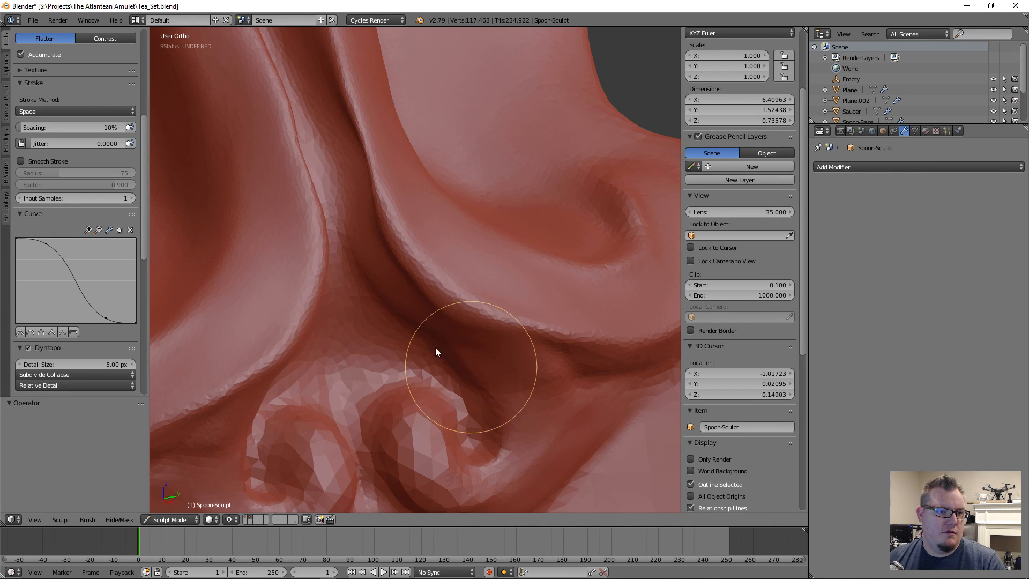
{"action": "mouse_move", "coordinate": [452, 347]}
{"action": "left_mouse_down"}
{"action": "mouse_move", "coordinate": [425, 333]}
{"action": "mouse_move", "coordinate": [361, 253]}
{"action": "mouse_move", "coordinate": [375, 311]}
{"action": "left_mouse_up"}
{"action": "scroll", "coordinate": [376, 310], "scroll_direction": "down", "scroll_amount": 2}
{"action": "scroll", "coordinate": [382, 347], "scroll_direction": "down", "scroll_amount": 2}
{"action": "scroll", "coordinate": [387, 346], "scroll_direction": "up", "scroll_amount": 4}
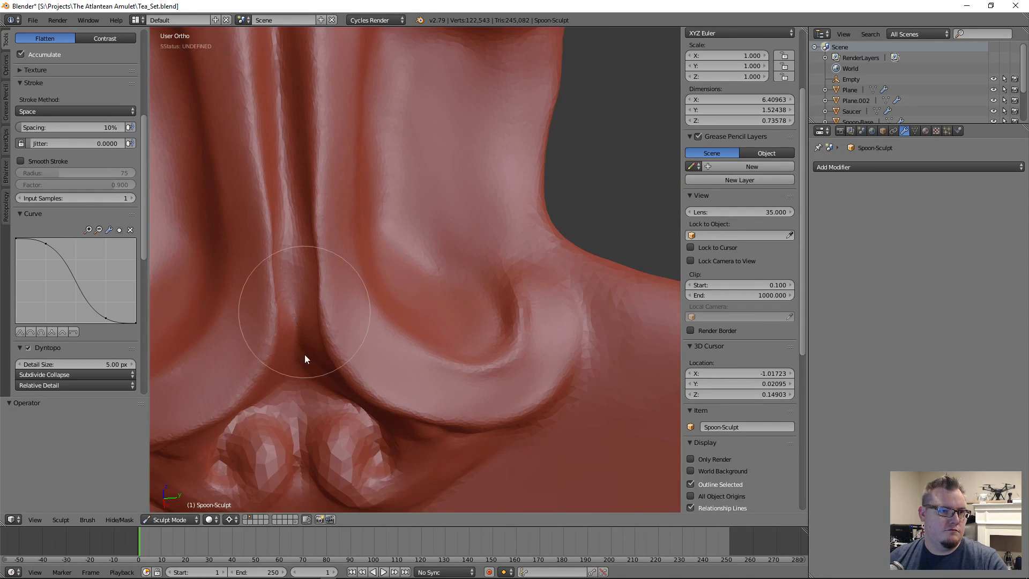
{"action": "mouse_move", "coordinate": [313, 368]}
{"action": "left_mouse_down"}
{"action": "mouse_move", "coordinate": [298, 234]}
{"action": "mouse_move", "coordinate": [298, 271]}
{"action": "mouse_move", "coordinate": [297, 255]}
{"action": "left_mouse_up"}
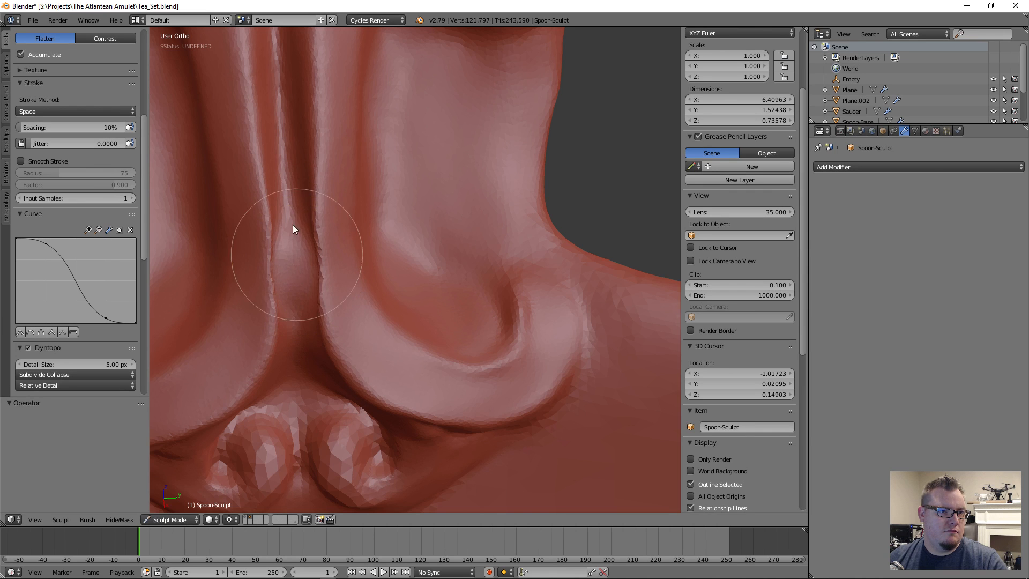
{"action": "scroll", "coordinate": [368, 321], "scroll_direction": "down", "scroll_amount": 4}
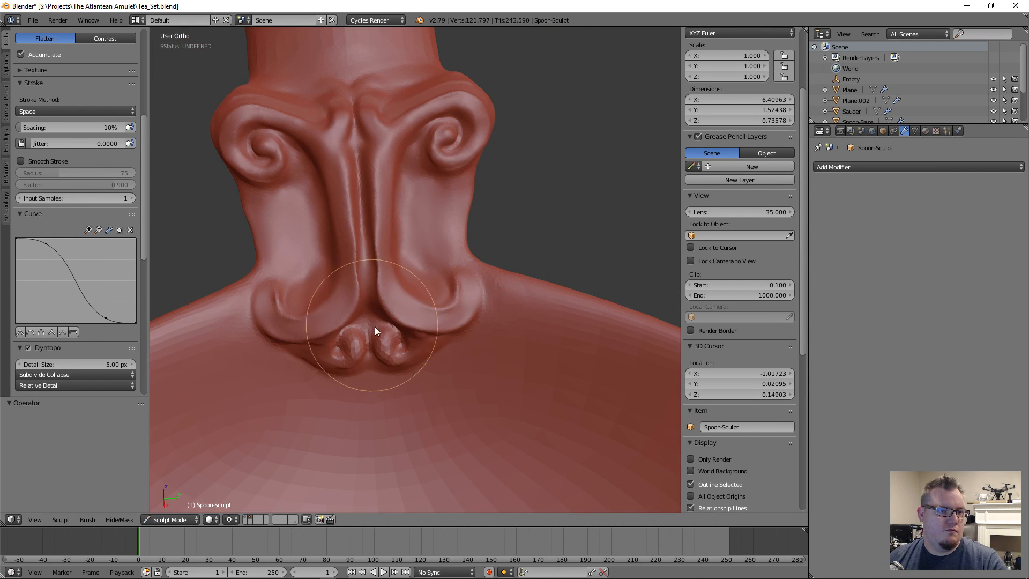
Switch to the Grab brush for reshaping the lower scrolls.
{"action": "scroll", "coordinate": [388, 352], "scroll_direction": "up", "scroll_amount": 2}
{"action": "scroll", "coordinate": [95, 182], "scroll_direction": "up", "scroll_amount": 8}
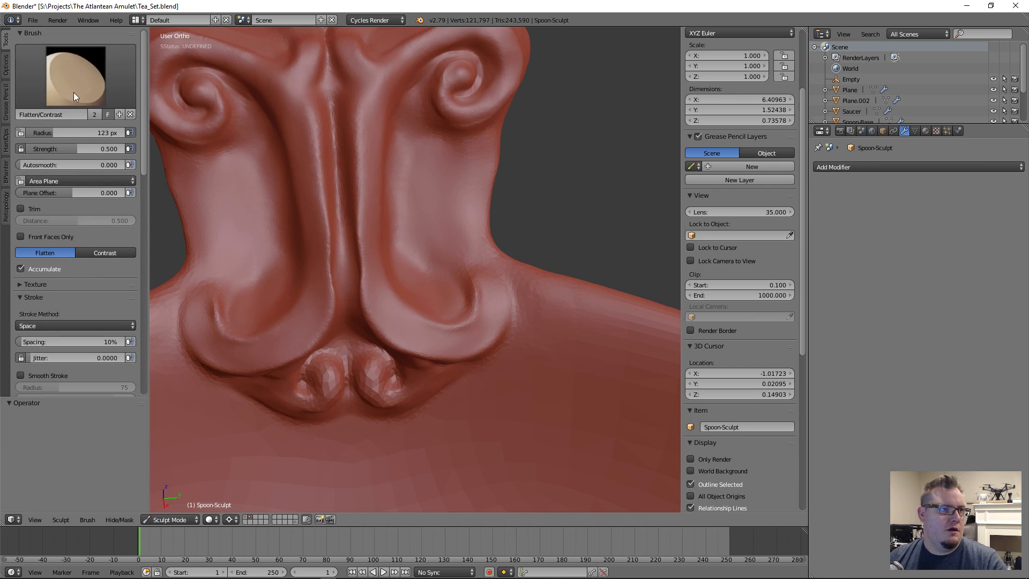
{"action": "key", "text": "g"}
{"action": "scroll", "coordinate": [359, 258], "scroll_direction": "up", "scroll_amount": 3}
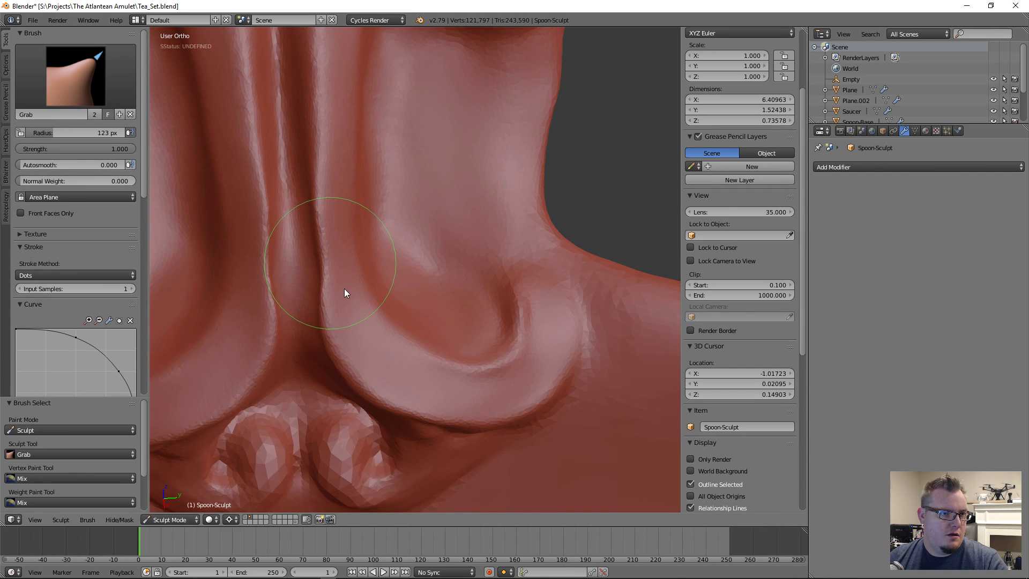
{"action": "left_click_drag", "start_coordinate": [357, 282], "coordinate": [359, 311]}
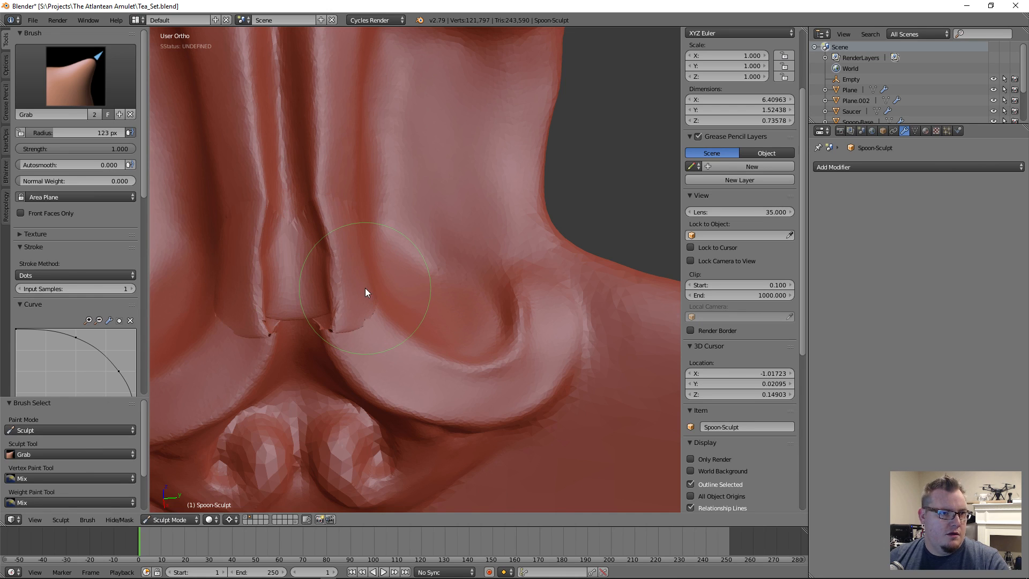
{"action": "key", "text": "ctrl+z"}
Turn off Dyntopo and give the Grab brush a smooth falloff curve.
{"action": "scroll", "coordinate": [84, 312], "scroll_direction": "down", "scroll_amount": 10}
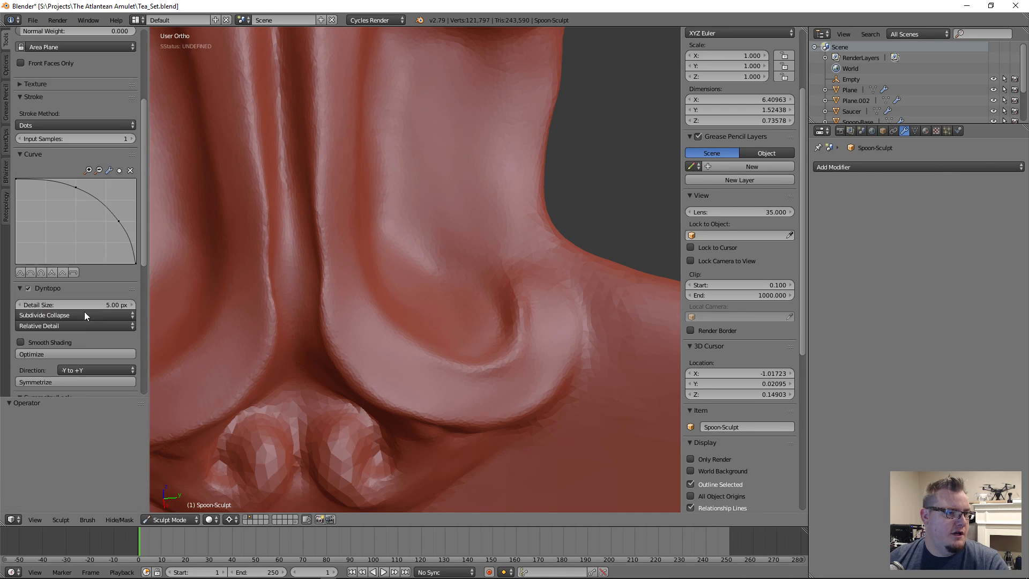
{"action": "scroll", "coordinate": [37, 276], "scroll_direction": "down", "scroll_amount": 5}
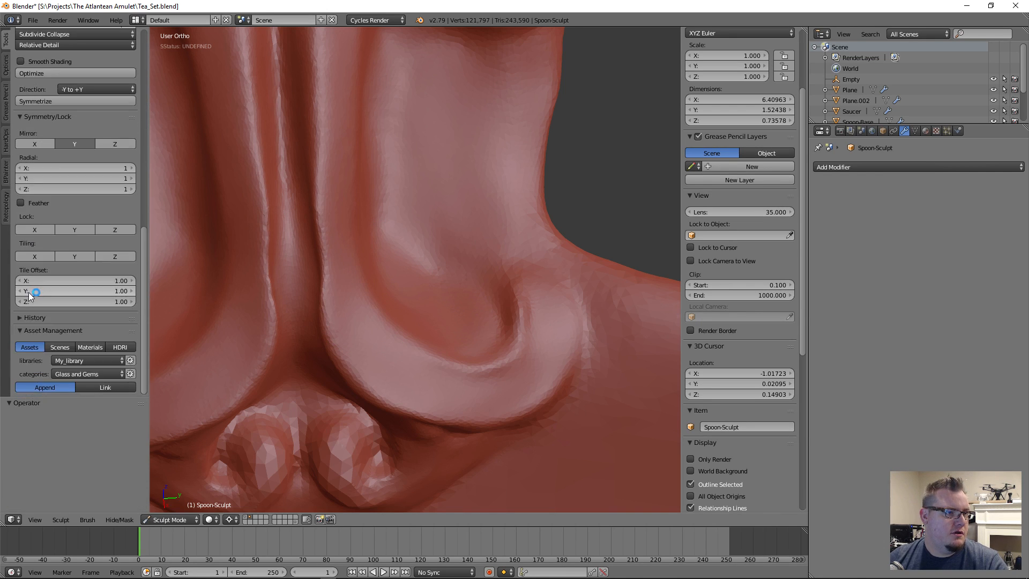
{"action": "scroll", "coordinate": [43, 197], "scroll_direction": "up", "scroll_amount": 4}
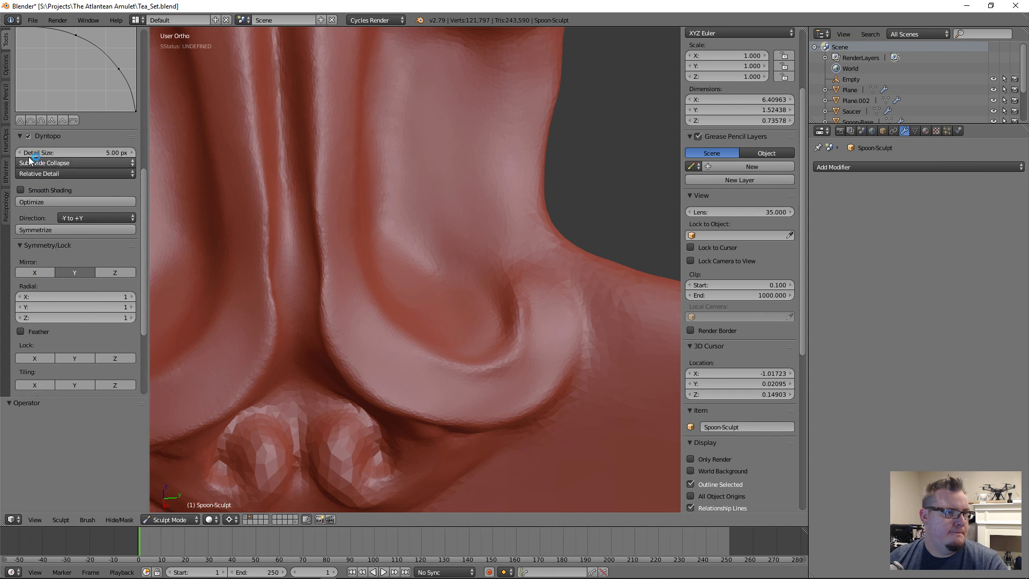
{"action": "left_click", "coordinate": [29, 135]}
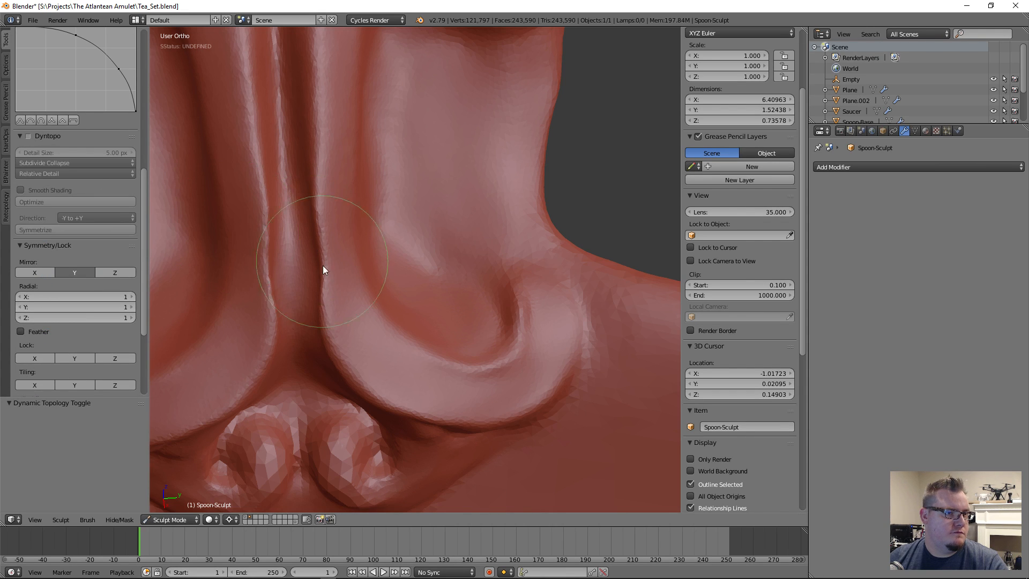
{"action": "left_click_drag", "start_coordinate": [322, 276], "coordinate": [321, 268]}
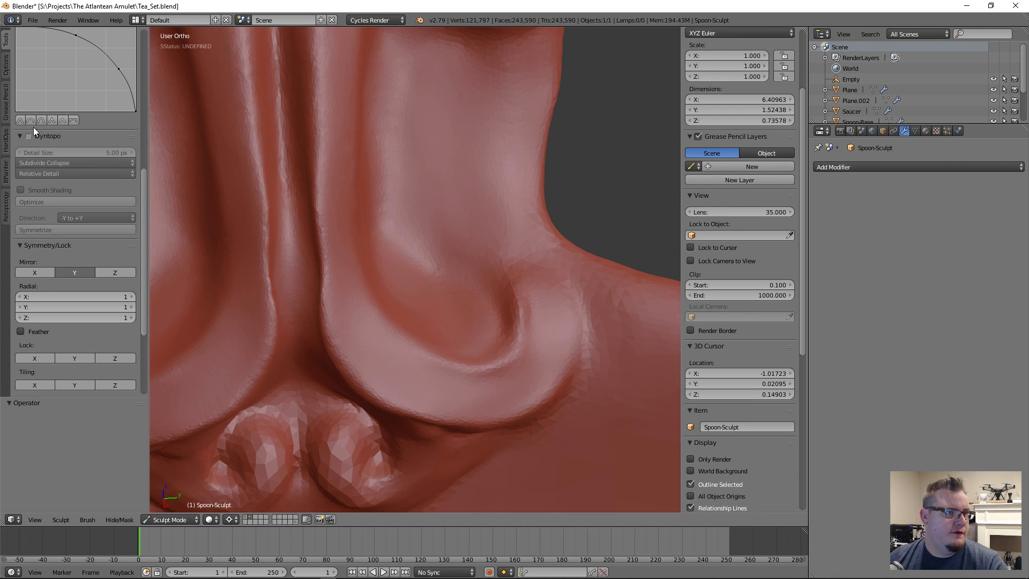
{"action": "left_click", "coordinate": [20, 121]}
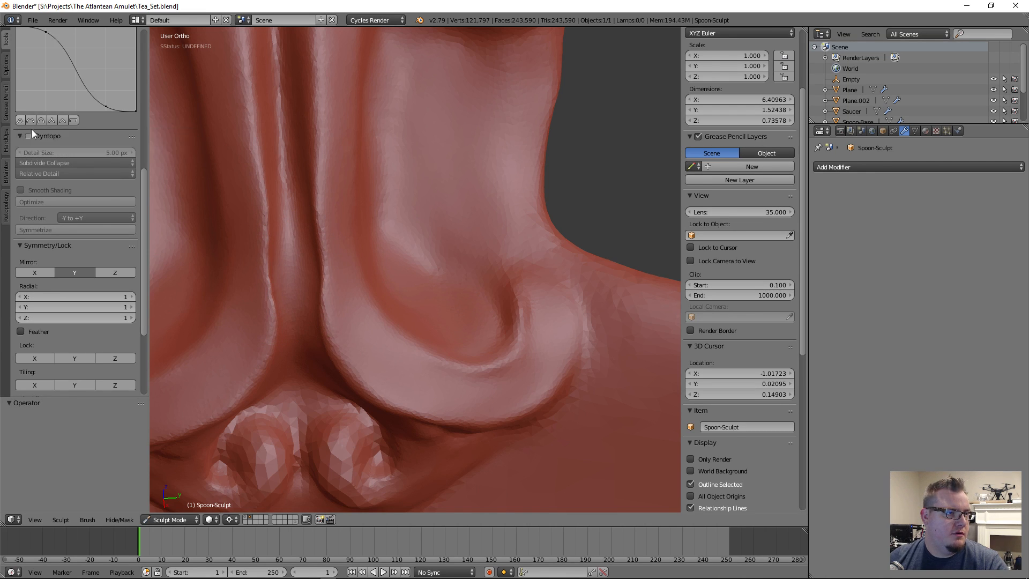
Reshape the lower scroll's inner edge beside the central ridge into an even curve with the Grab brush.
{"action": "scroll", "coordinate": [325, 265], "scroll_direction": "up", "scroll_amount": 2}
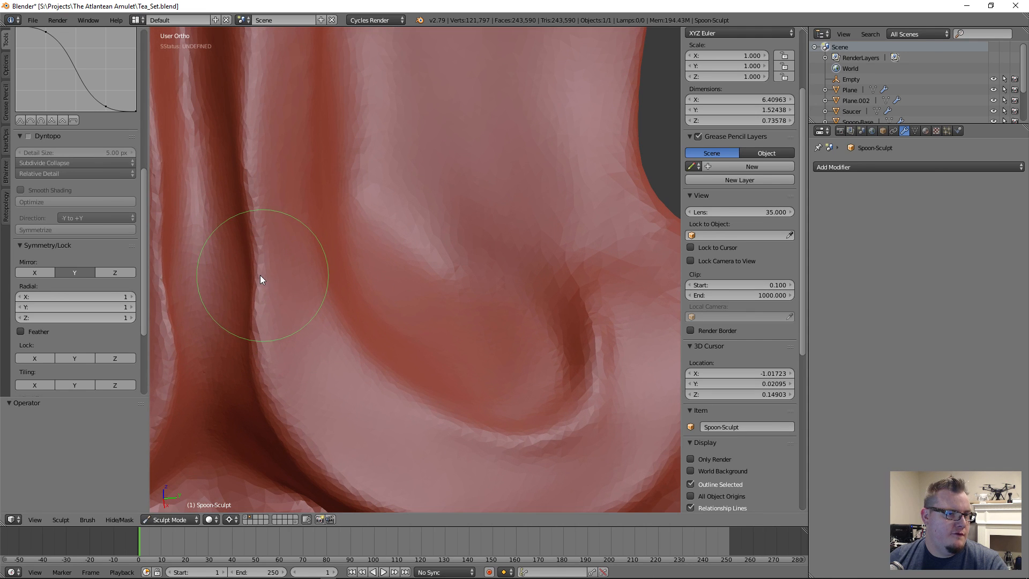
{"action": "scroll", "coordinate": [330, 341], "scroll_direction": "down", "scroll_amount": 3}
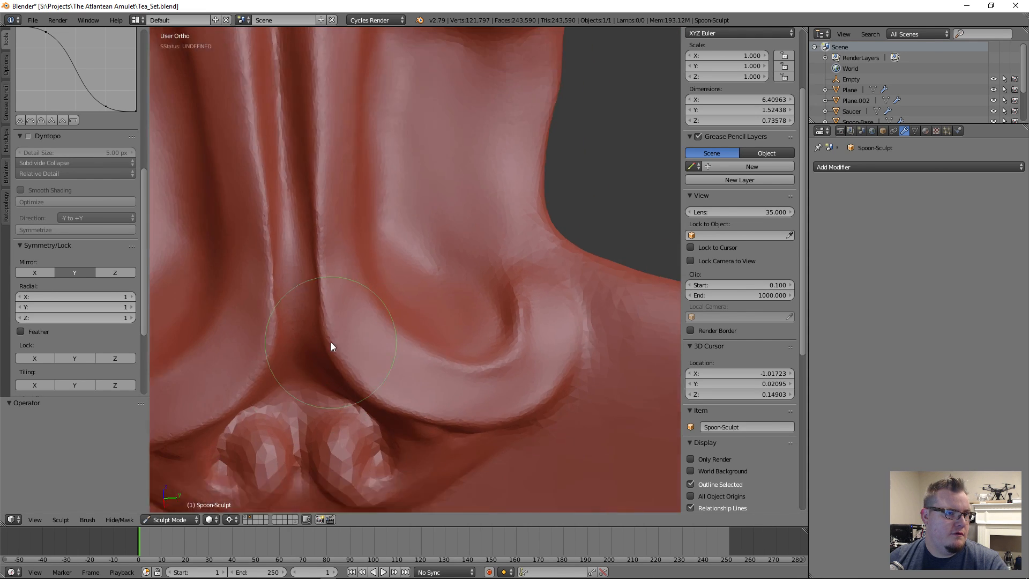
{"action": "scroll", "coordinate": [446, 332], "scroll_direction": "down", "scroll_amount": 4}
{"action": "scroll", "coordinate": [353, 297], "scroll_direction": "up", "scroll_amount": 6}
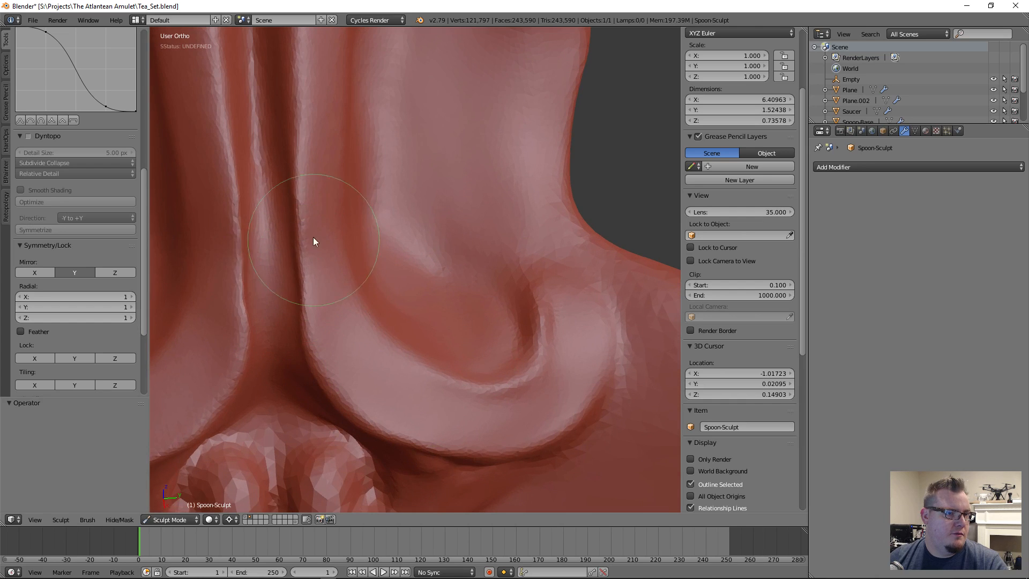
{"action": "mouse_move", "coordinate": [304, 223]}
{"action": "left_mouse_down"}
{"action": "mouse_move", "coordinate": [303, 344]}
{"action": "mouse_move", "coordinate": [307, 230]}
{"action": "mouse_move", "coordinate": [342, 370]}
{"action": "left_mouse_up"}
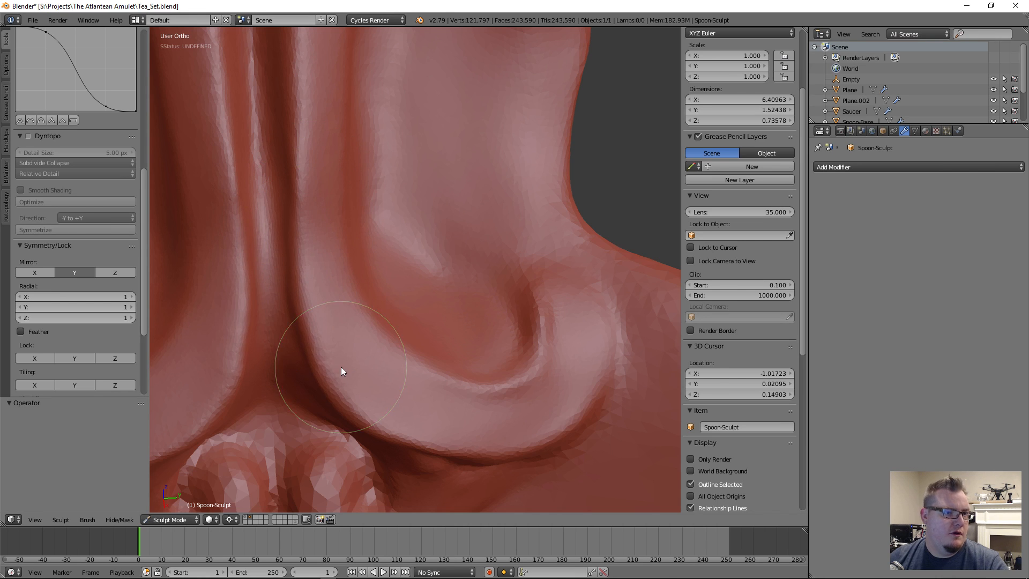
Pull the lower scroll's side into shape with the Grab brush, viewed from an angle.
{"action": "scroll", "coordinate": [362, 324], "scroll_direction": "down", "scroll_amount": 4}
{"action": "mouse_move", "coordinate": [362, 324]}
{"action": "middle_mouse_down"}
{"action": "mouse_move", "coordinate": [386, 377]}
{"action": "mouse_move", "coordinate": [346, 330]}
{"action": "middle_mouse_up"}
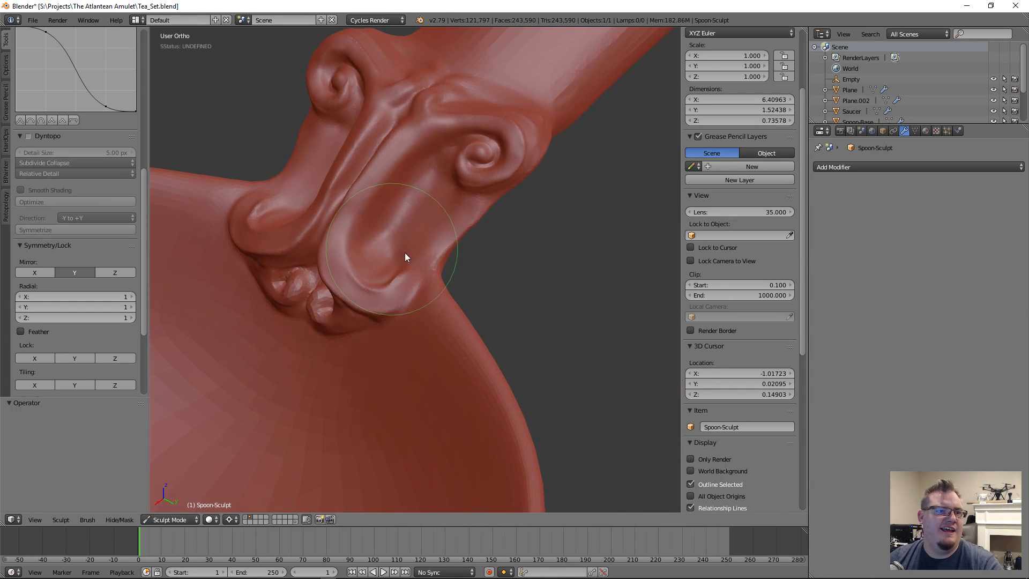
{"action": "scroll", "coordinate": [504, 343], "scroll_direction": "up", "scroll_amount": 5}
{"action": "mouse_move", "coordinate": [504, 343]}
{"action": "left_mouse_down"}
{"action": "mouse_move", "coordinate": [450, 308]}
{"action": "mouse_move", "coordinate": [437, 357]}
{"action": "mouse_move", "coordinate": [492, 305]}
{"action": "mouse_move", "coordinate": [443, 358]}
{"action": "left_mouse_up"}
Review the whole spoon and save the file over the existing Tea_Set.blend.
{"action": "scroll", "coordinate": [442, 358], "scroll_direction": "down", "scroll_amount": 5}
{"action": "mouse_move", "coordinate": [301, 358]}
{"action": "middle_mouse_down"}
{"action": "mouse_move", "coordinate": [411, 365]}
{"action": "mouse_move", "coordinate": [460, 342]}
{"action": "mouse_move", "coordinate": [329, 351]}
{"action": "mouse_move", "coordinate": [429, 359]}
{"action": "mouse_move", "coordinate": [447, 424]}
{"action": "mouse_move", "coordinate": [423, 406]}
{"action": "middle_mouse_up"}
{"action": "scroll", "coordinate": [329, 351], "scroll_direction": "down", "scroll_amount": 4}
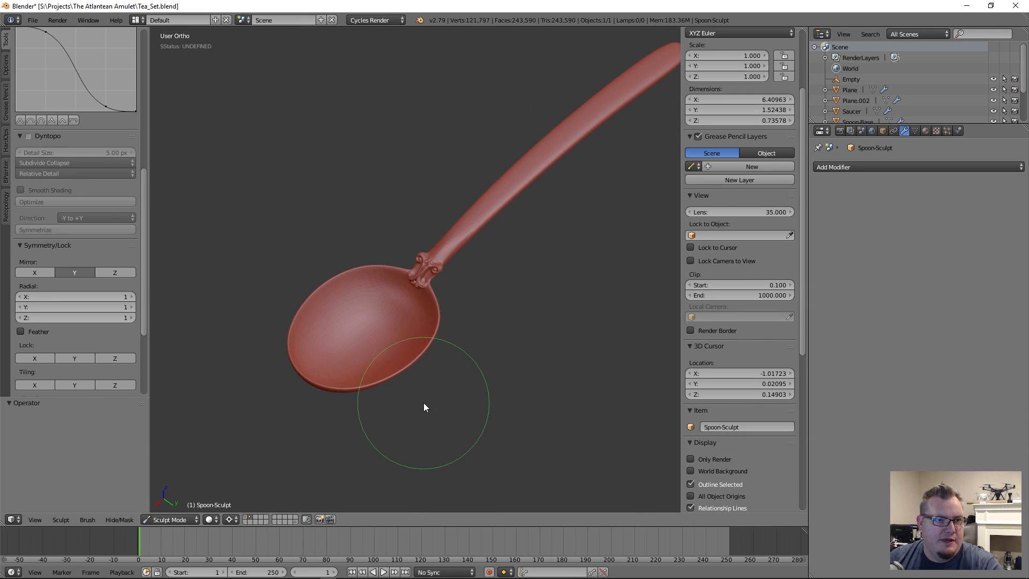
{"action": "scroll", "coordinate": [459, 443], "scroll_direction": "up", "scroll_amount": 4}
{"action": "mouse_move", "coordinate": [459, 444]}
{"action": "middle_mouse_down"}
{"action": "mouse_move", "coordinate": [465, 419]}
{"action": "mouse_move", "coordinate": [414, 442]}
{"action": "mouse_move", "coordinate": [443, 422]}
{"action": "mouse_move", "coordinate": [433, 426]}
{"action": "middle_mouse_up"}
{"action": "scroll", "coordinate": [458, 338], "scroll_direction": "down", "scroll_amount": 5}
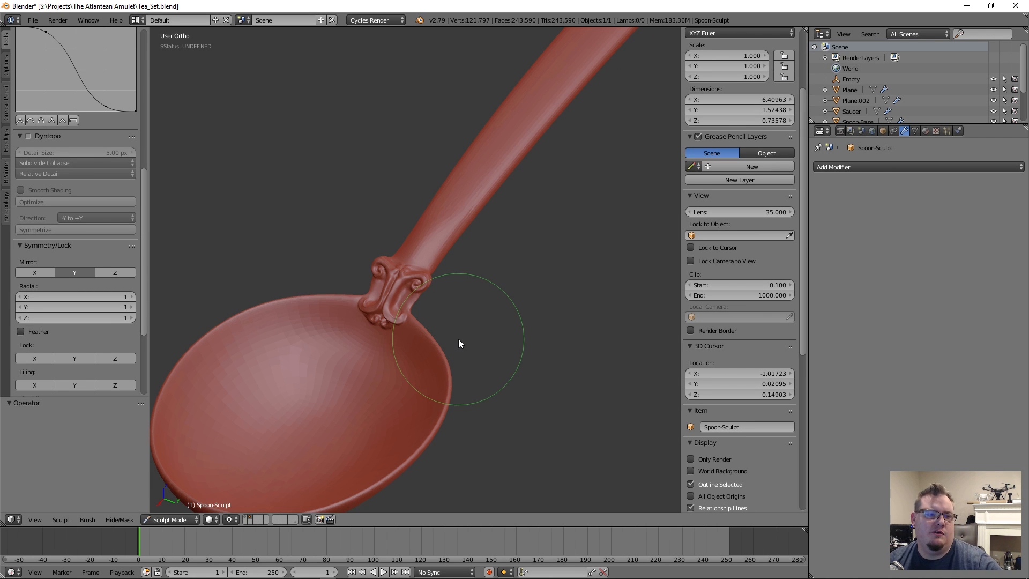
{"action": "key", "text": "ctrl+s"}
{"action": "left_click", "coordinate": [368, 310]}
Change the viewport matcap from red clay to the soft silver metal material.
{"action": "middle_click_drag", "start_coordinate": [411, 342], "coordinate": [488, 326]}
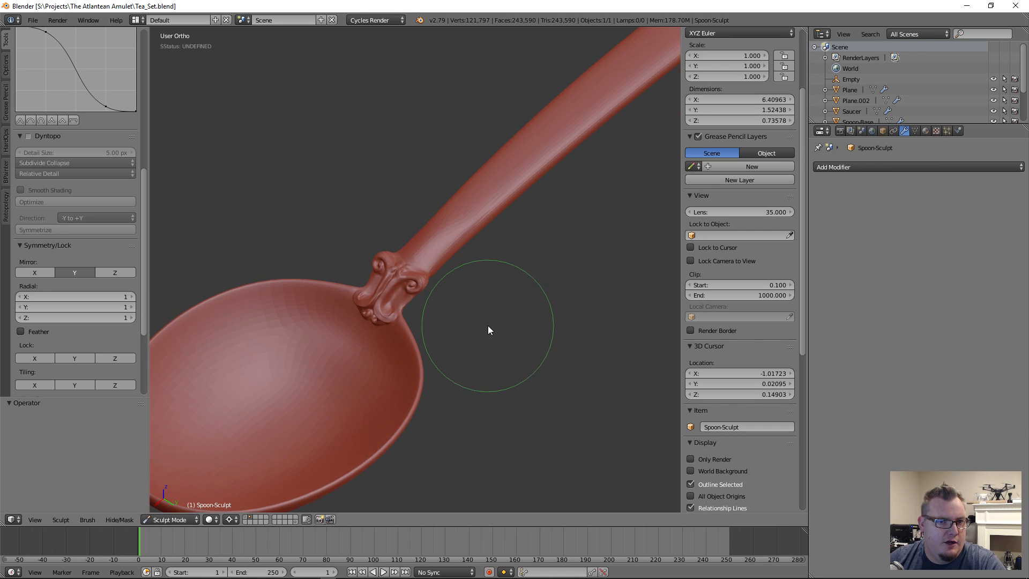
{"action": "scroll", "coordinate": [704, 376], "scroll_direction": "down", "scroll_amount": 8}
{"action": "left_click", "coordinate": [718, 463]}
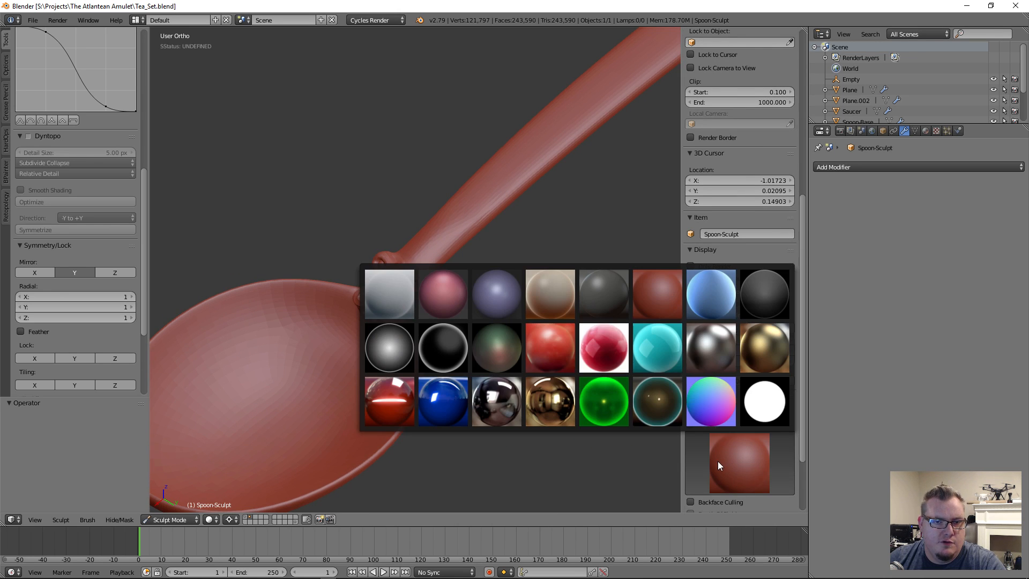
{"action": "left_click", "coordinate": [709, 355]}
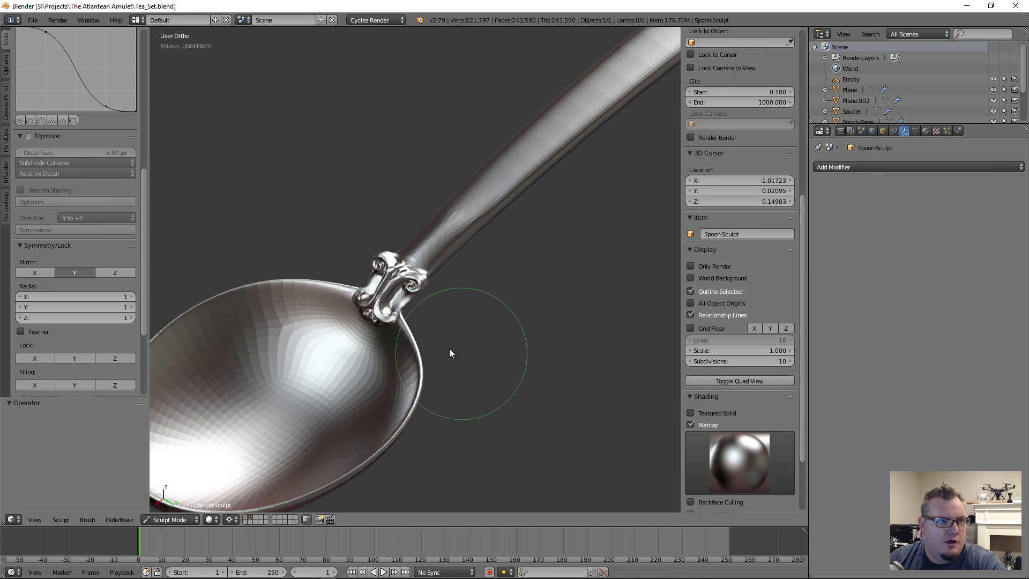
{"action": "scroll", "coordinate": [109, 301], "scroll_direction": "up", "scroll_amount": 12}
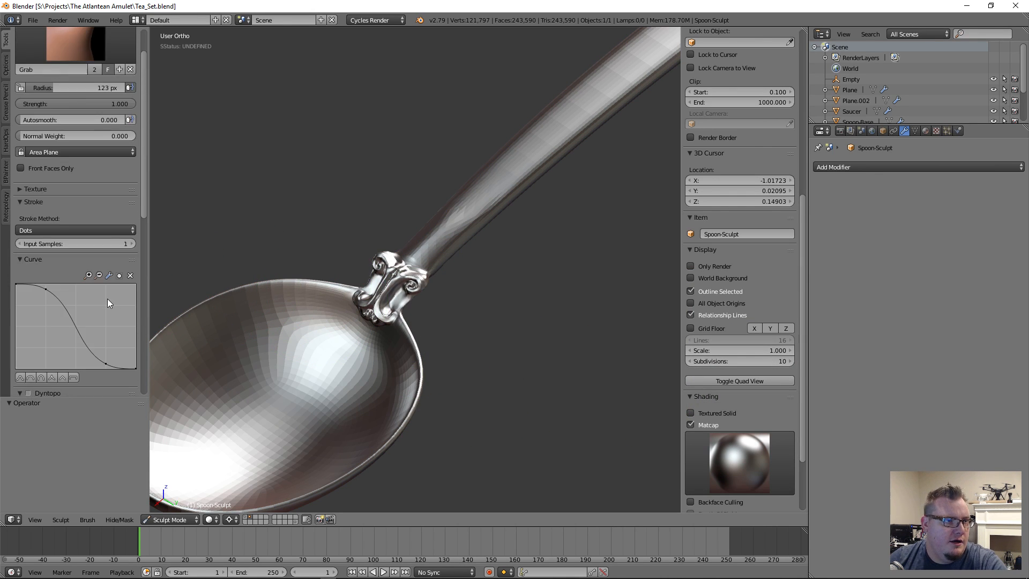
{"action": "scroll", "coordinate": [107, 299], "scroll_direction": "up", "scroll_amount": 2}
{"action": "key", "text": "Tab"}
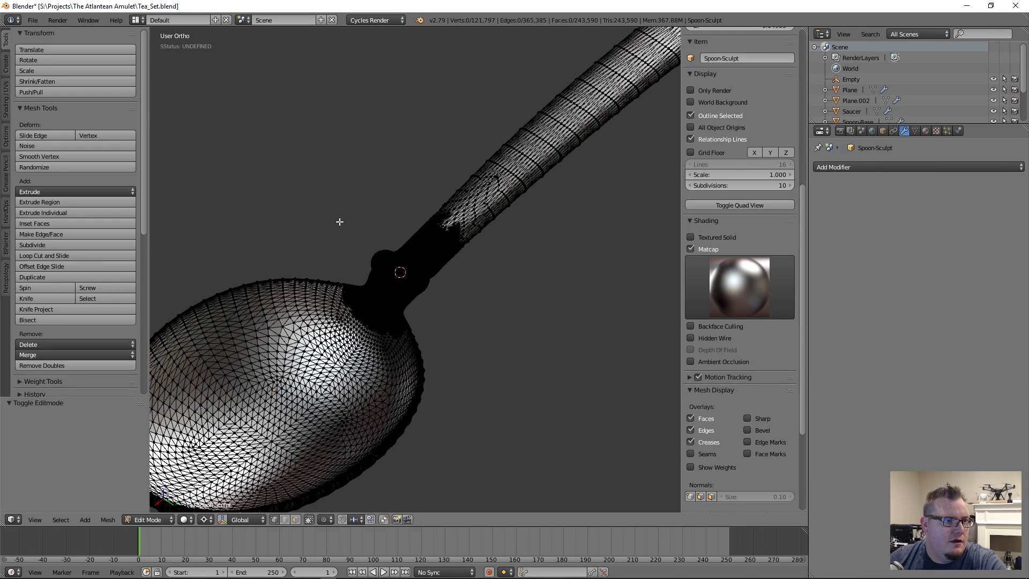
{"action": "key", "text": "Tab"}
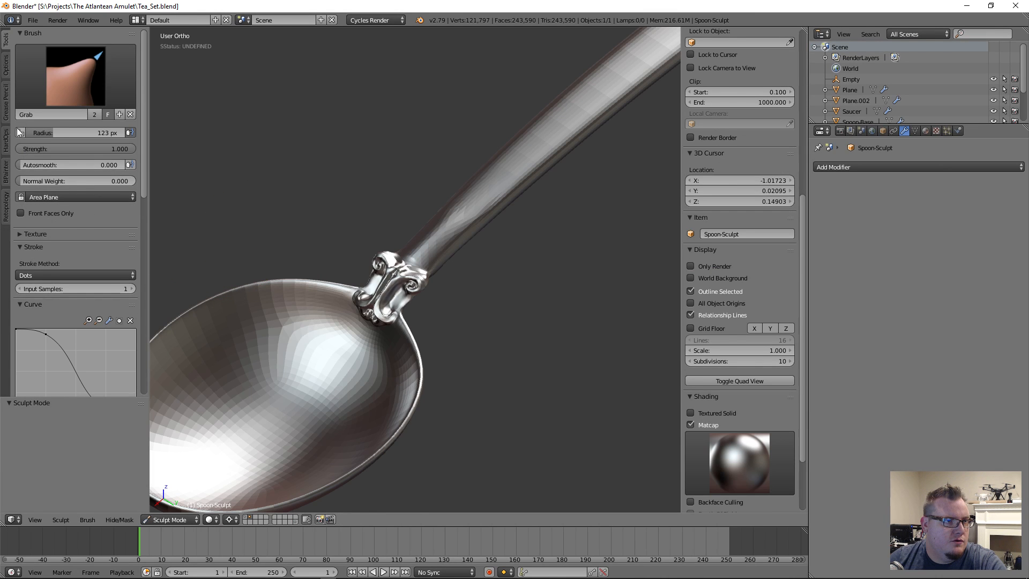
{"action": "left_click", "coordinate": [5, 63]}
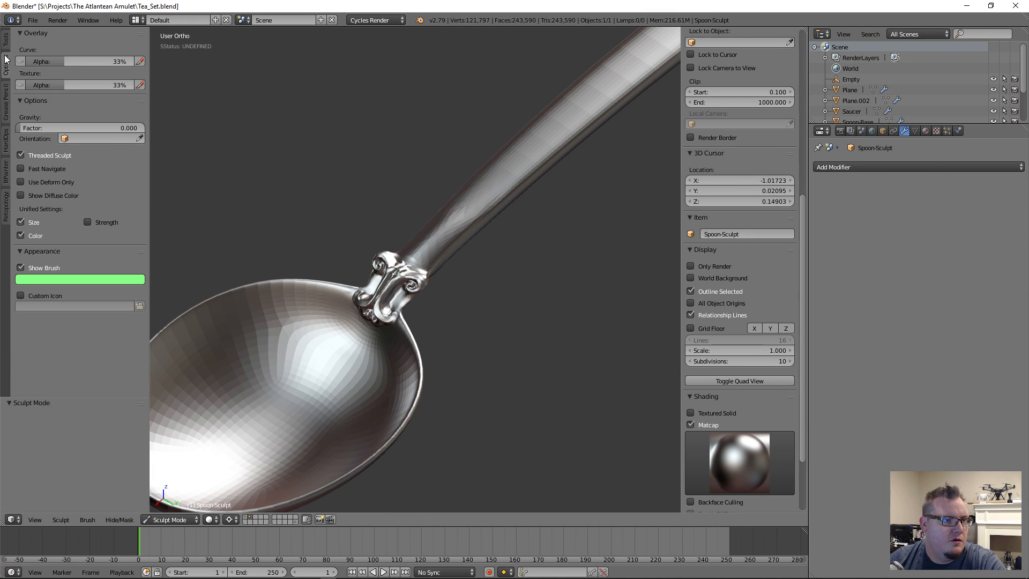
{"action": "left_click", "coordinate": [6, 40]}
Switch the spoon to Object Mode and apply smooth shading to it.
{"action": "left_click", "coordinate": [190, 521]}
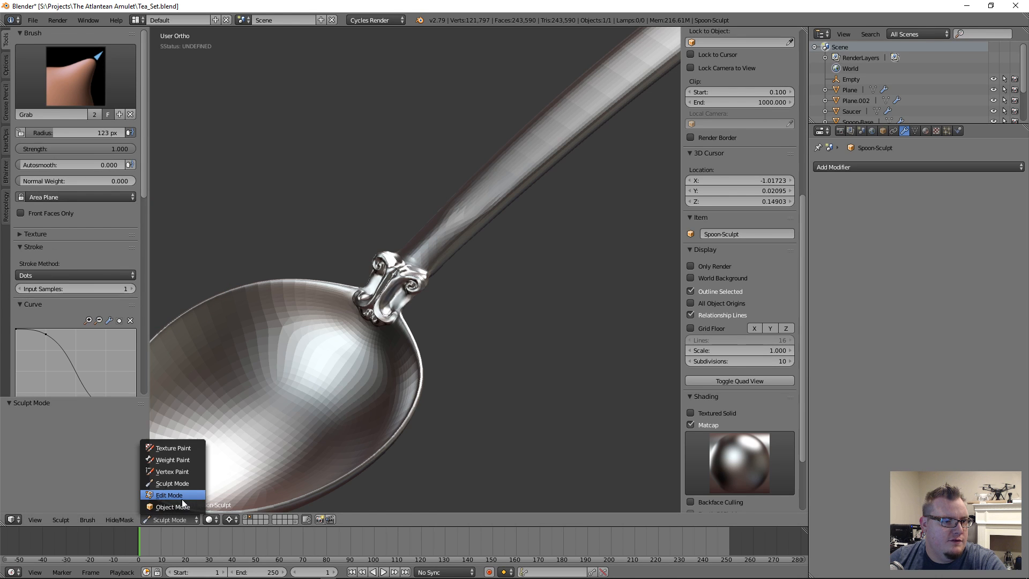
{"action": "left_click", "coordinate": [178, 506]}
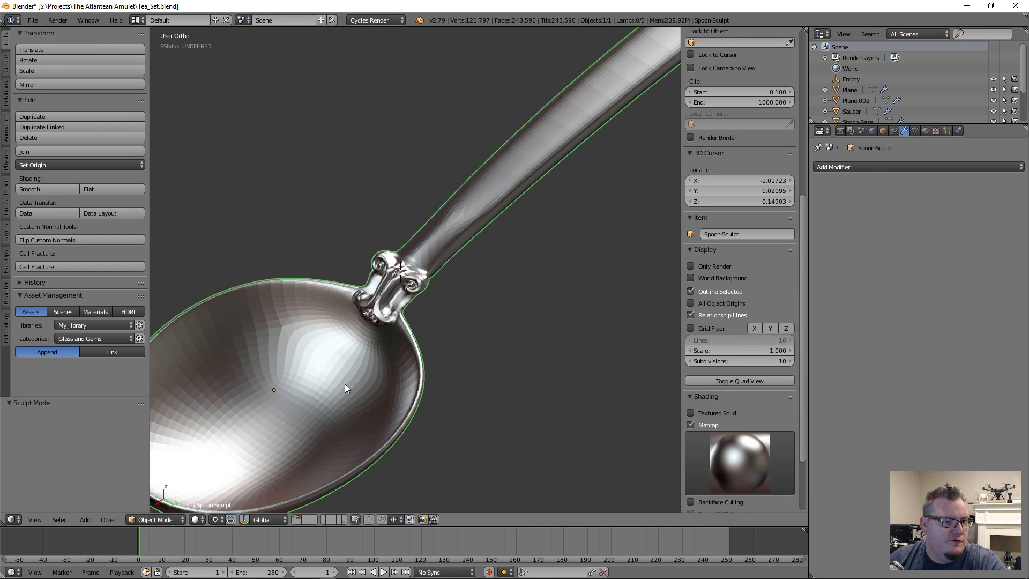
{"action": "left_click", "coordinate": [49, 190]}
{"action": "scroll", "coordinate": [397, 336], "scroll_direction": "down", "scroll_amount": 2}
{"action": "middle_click_drag", "start_coordinate": [397, 336], "coordinate": [404, 321]}
{"action": "scroll", "coordinate": [401, 321], "scroll_direction": "up", "scroll_amount": 5}
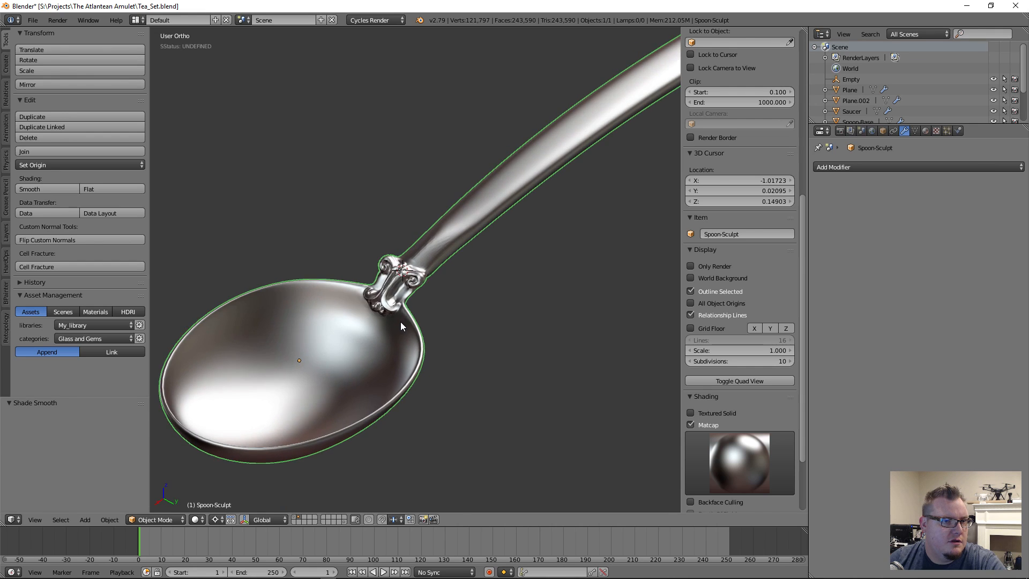
Maximize the 3D view, hide the tool shelf and deselect the spoon to show it in full.
{"action": "scroll", "coordinate": [400, 372], "scroll_direction": "down", "scroll_amount": 2}
{"action": "key", "text": "ctrl+space"}
{"action": "scroll", "coordinate": [453, 373], "scroll_direction": "up", "scroll_amount": 2}
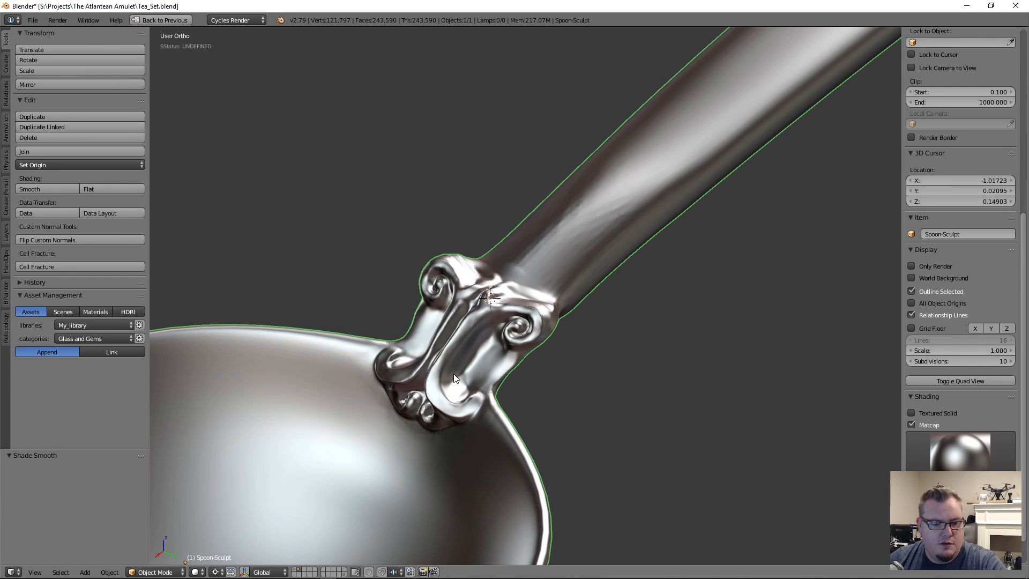
{"action": "key", "text": "t"}
{"action": "scroll", "coordinate": [492, 377], "scroll_direction": "down", "scroll_amount": 3}
{"action": "middle_click_drag", "start_coordinate": [550, 375], "coordinate": [575, 367]}
{"action": "scroll", "coordinate": [563, 370], "scroll_direction": "down", "scroll_amount": 6}
{"action": "key", "text": "a"}
{"action": "middle_click_drag", "start_coordinate": [442, 416], "coordinate": [418, 432]}
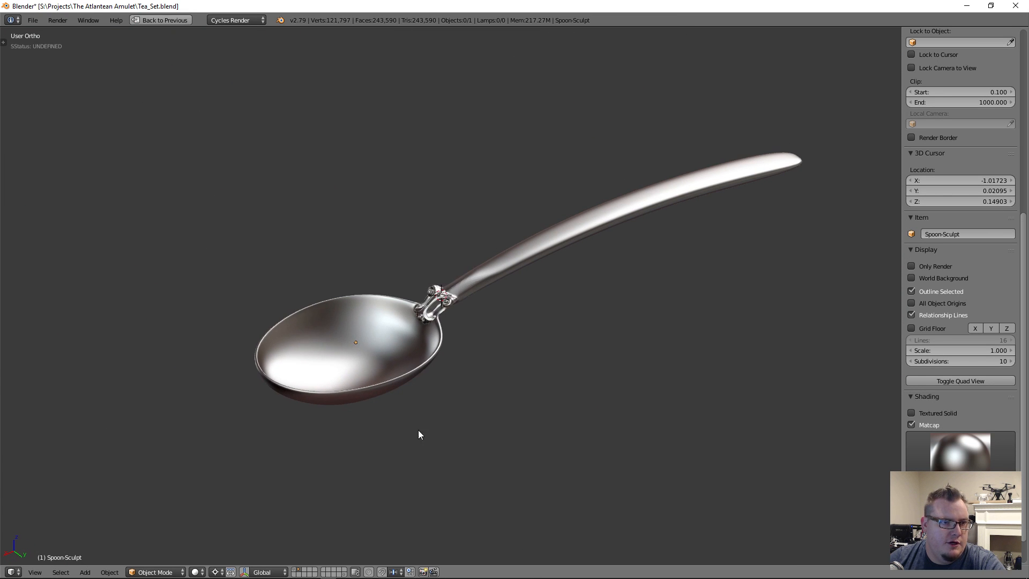
Change the viewport matcap to the polished chrome material and view the collar up close.
{"action": "left_click", "coordinate": [949, 464]}
{"action": "left_click", "coordinate": [724, 406]}
{"action": "scroll", "coordinate": [428, 466], "scroll_direction": "up", "scroll_amount": 6}
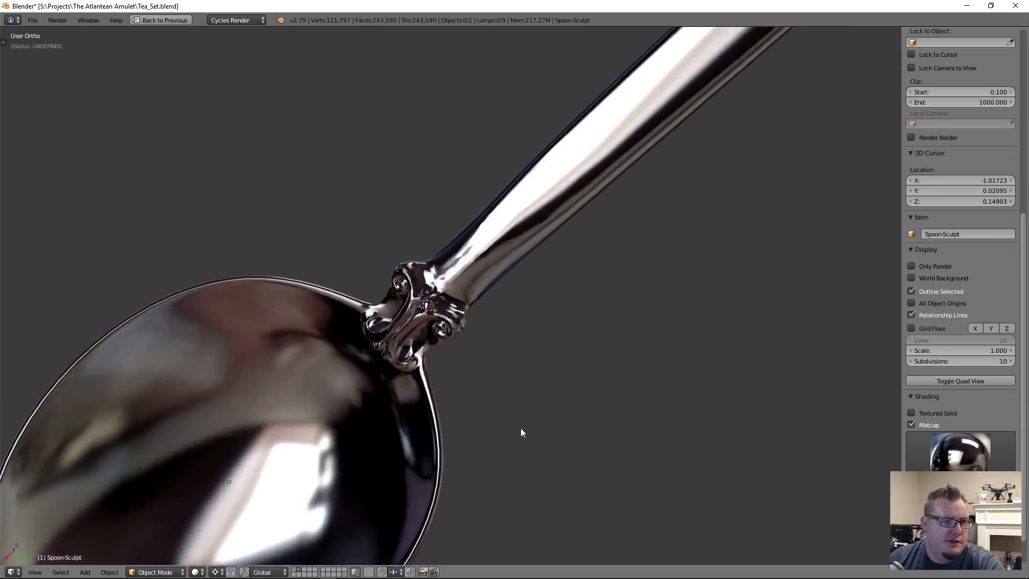
Examine the whole chrome-shaded spoon from several angles, checking the bowl, scroll collar and handle.
{"action": "middle_click_drag", "start_coordinate": [521, 431], "coordinate": [480, 410]}
{"action": "scroll", "coordinate": [479, 405], "scroll_direction": "down", "scroll_amount": 8}
{"action": "middle_click_drag", "start_coordinate": [574, 328], "coordinate": [567, 358]}
{"action": "scroll", "coordinate": [509, 392], "scroll_direction": "up", "scroll_amount": 6}
{"action": "scroll", "coordinate": [567, 357], "scroll_direction": "down", "scroll_amount": 6}
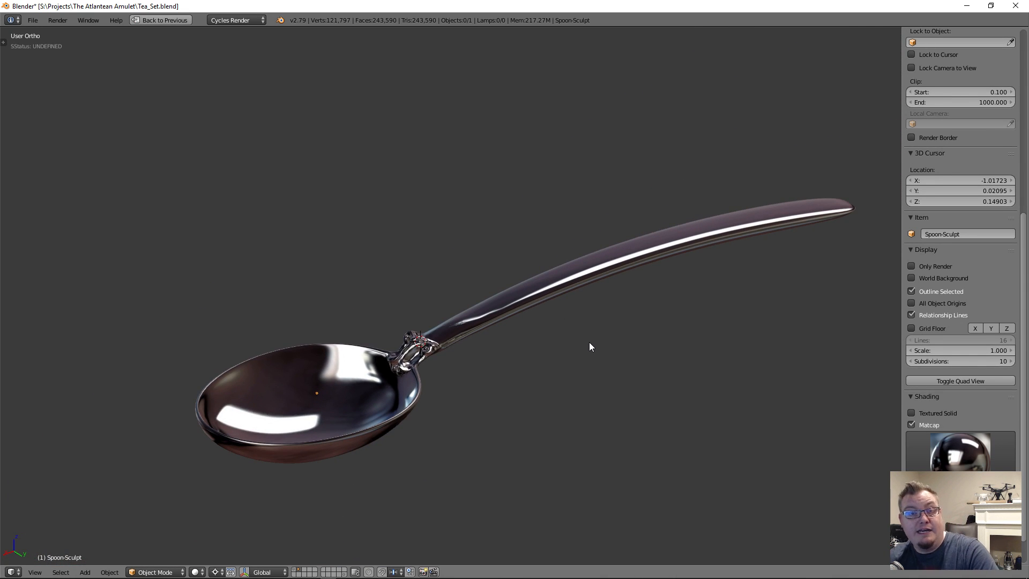
{"action": "scroll", "coordinate": [589, 342], "scroll_direction": "up", "scroll_amount": 1}
{"action": "middle_click_drag", "start_coordinate": [598, 358], "coordinate": [509, 360], "text": "shift"}
{"action": "middle_click_drag", "start_coordinate": [551, 327], "coordinate": [572, 330]}
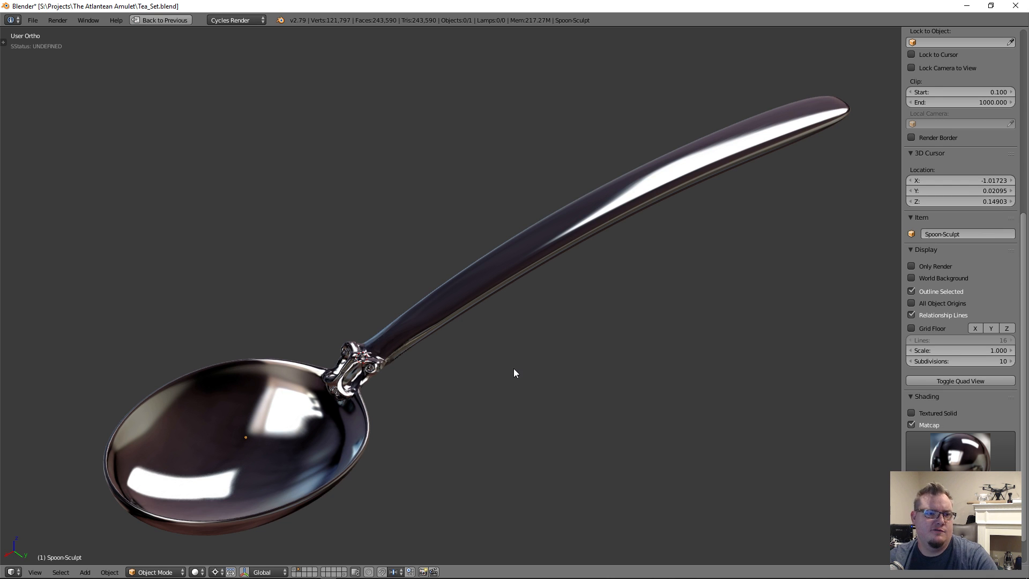
{"action": "mouse_move", "coordinate": [513, 373]}
{"action": "middle_mouse_down"}
{"action": "mouse_move", "coordinate": [498, 356]}
{"action": "mouse_move", "coordinate": [530, 368]}
{"action": "middle_mouse_up"}
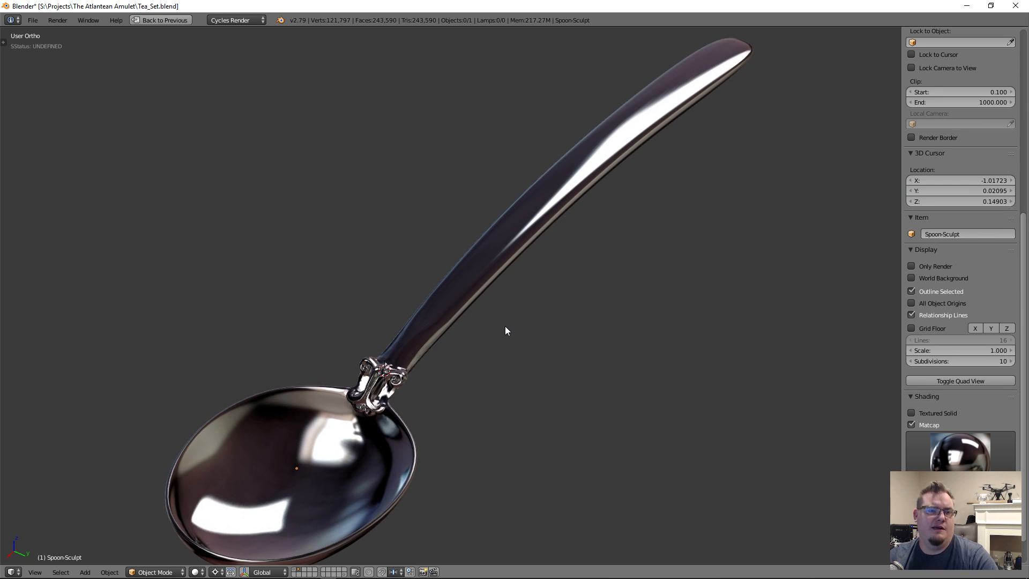
{"action": "middle_click_drag", "start_coordinate": [505, 328], "coordinate": [492, 324]}
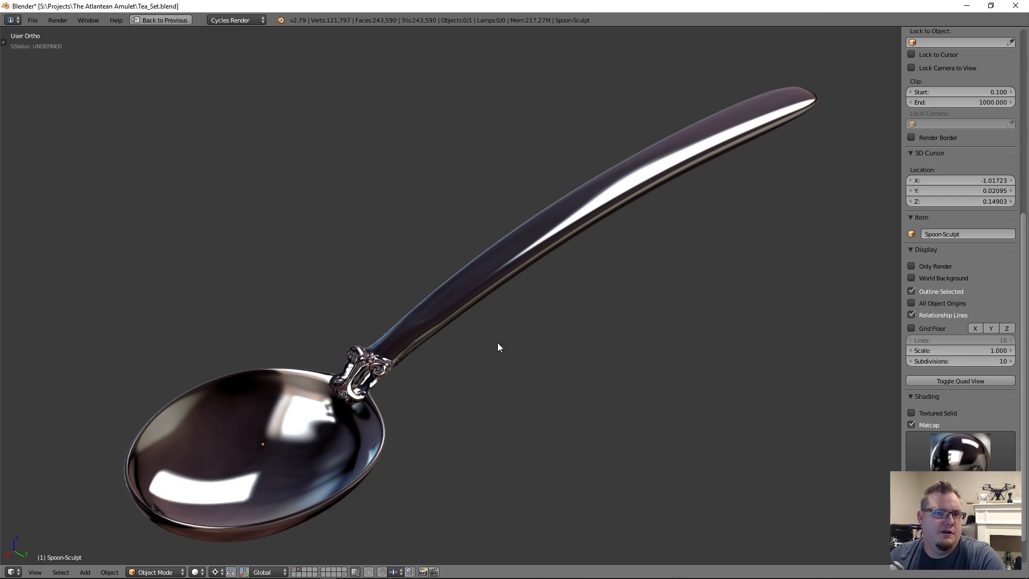
{"action": "middle_click_drag", "start_coordinate": [496, 344], "coordinate": [489, 374]}
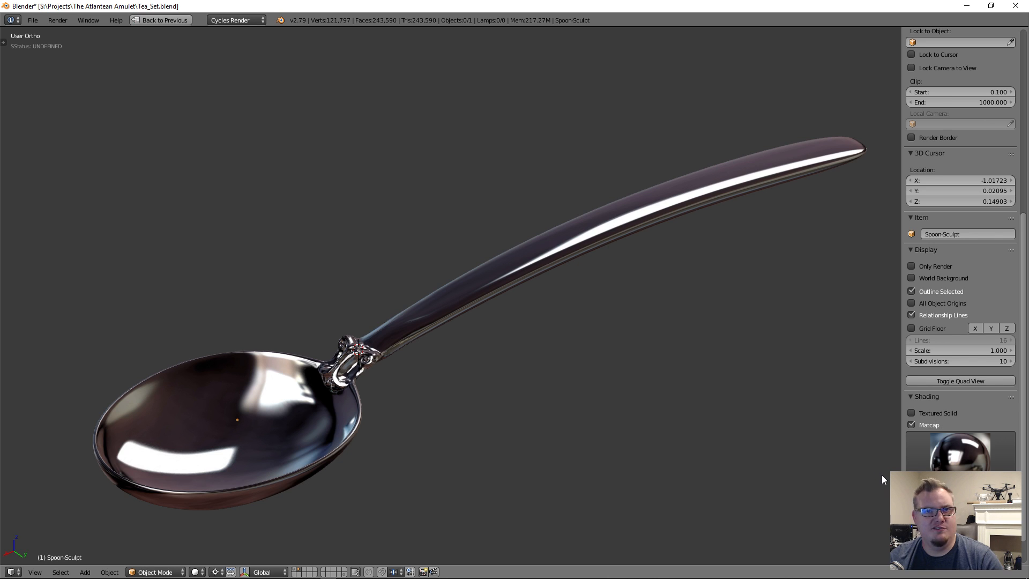
{"action": "mouse_move", "coordinate": [878, 578]}
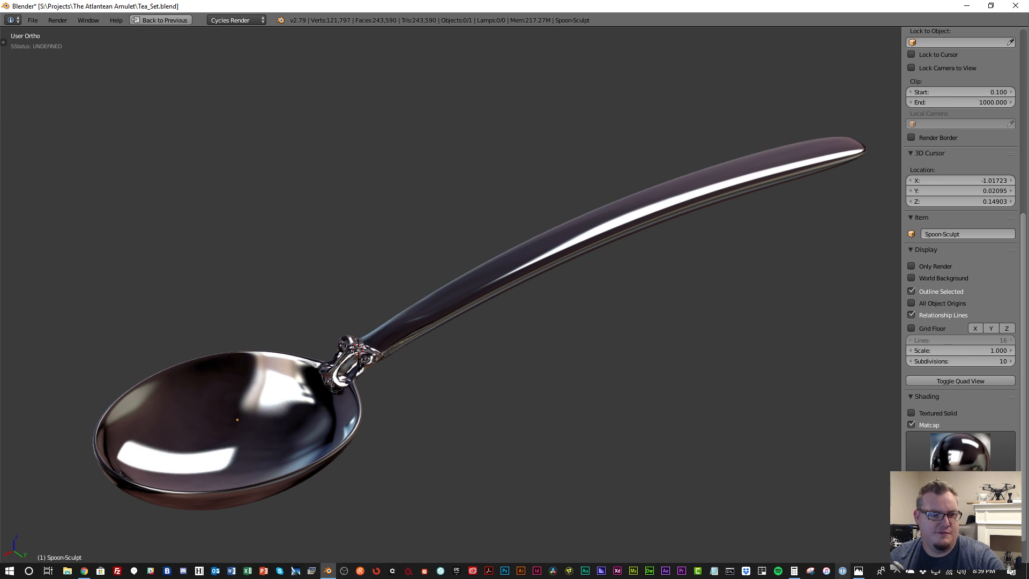